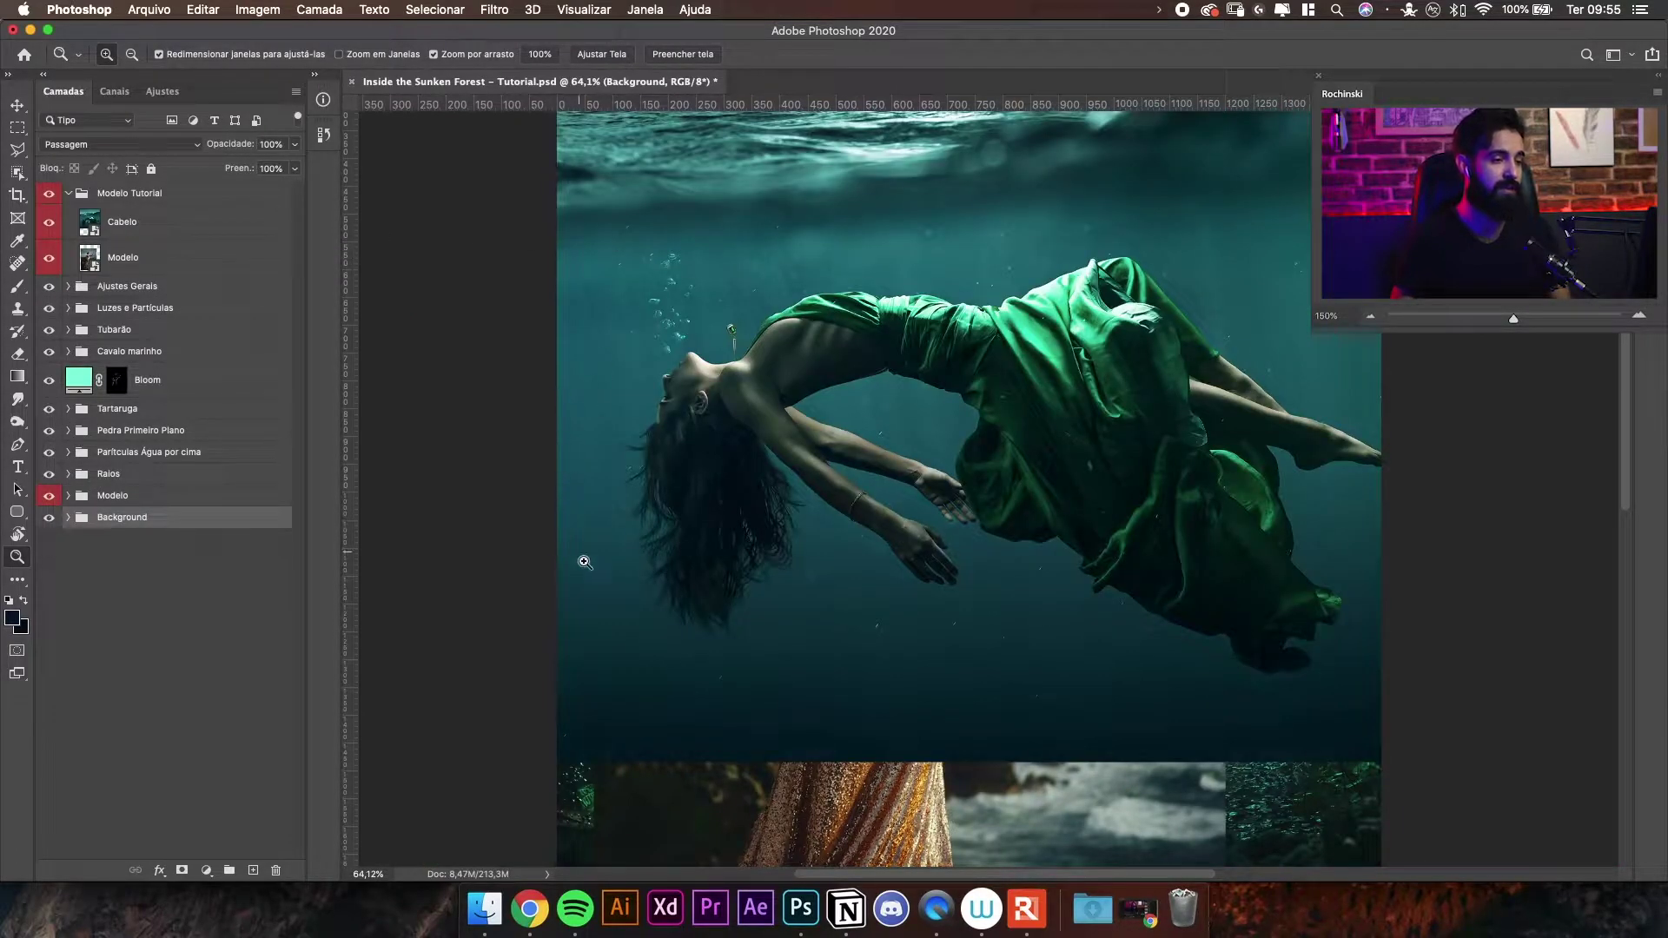
# - Open the contents of the Modelo smart object in the Modelo Tutorial group
pyautogui.click(737, 598)
pyautogui.moveTo(828, 500); pyautogui.dragTo(790, 498)
pyautogui.moveTo(889, 483); pyautogui.dragTo(819, 484)
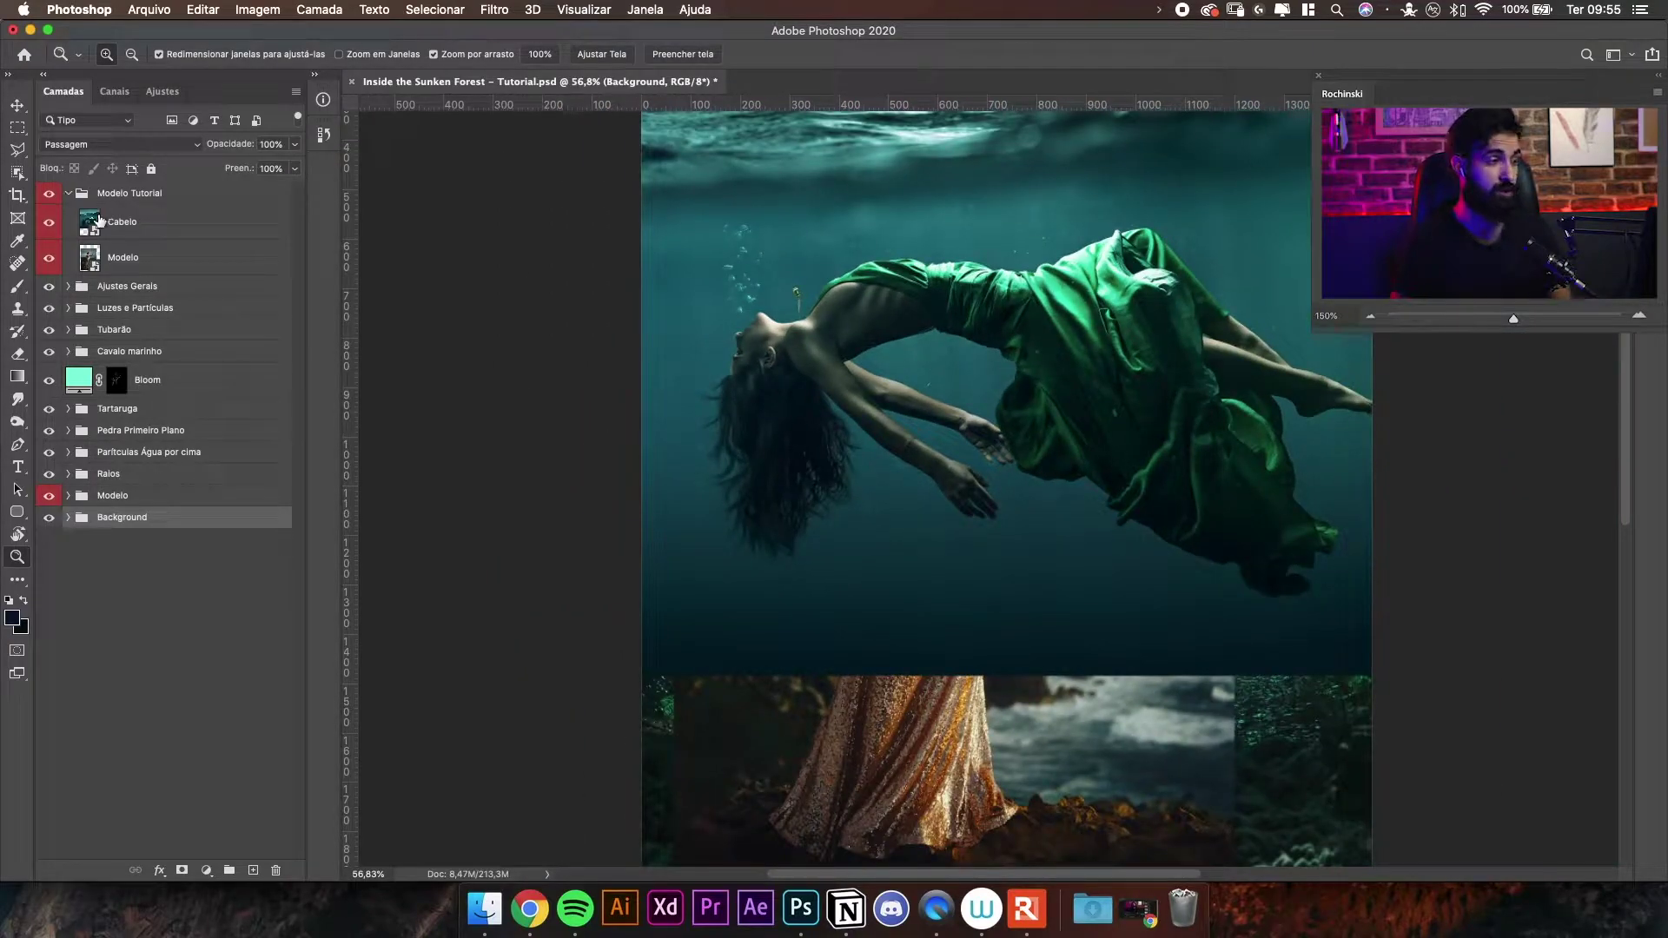
pyautogui.click(88, 261)
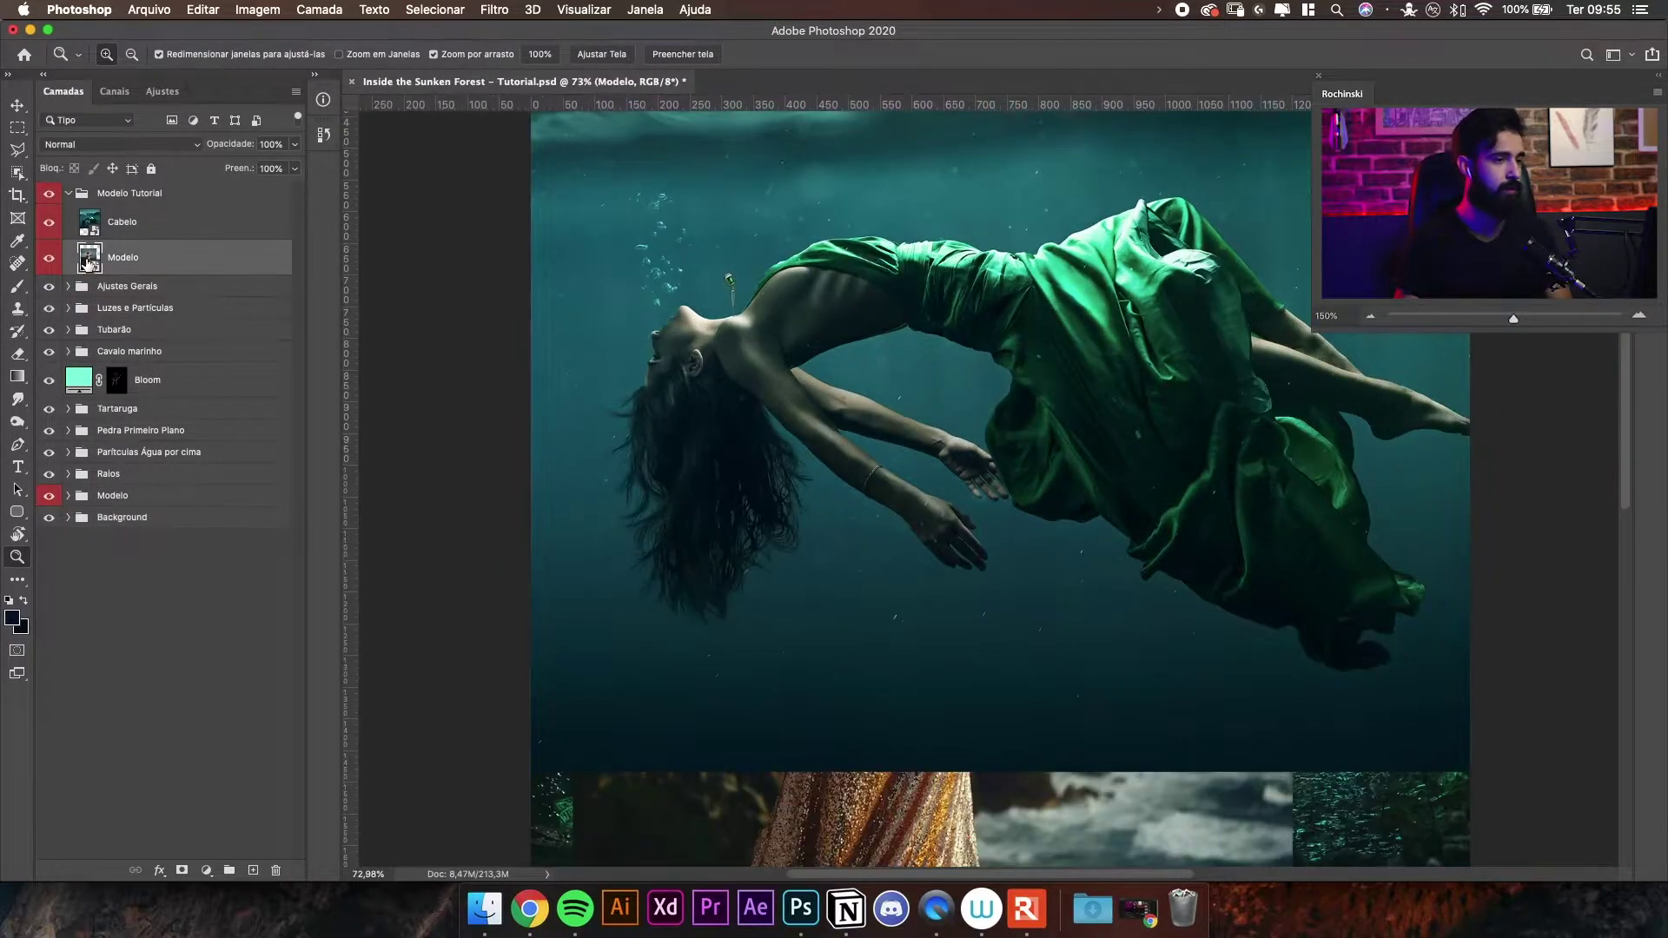
pyautogui.click(1008, 551)
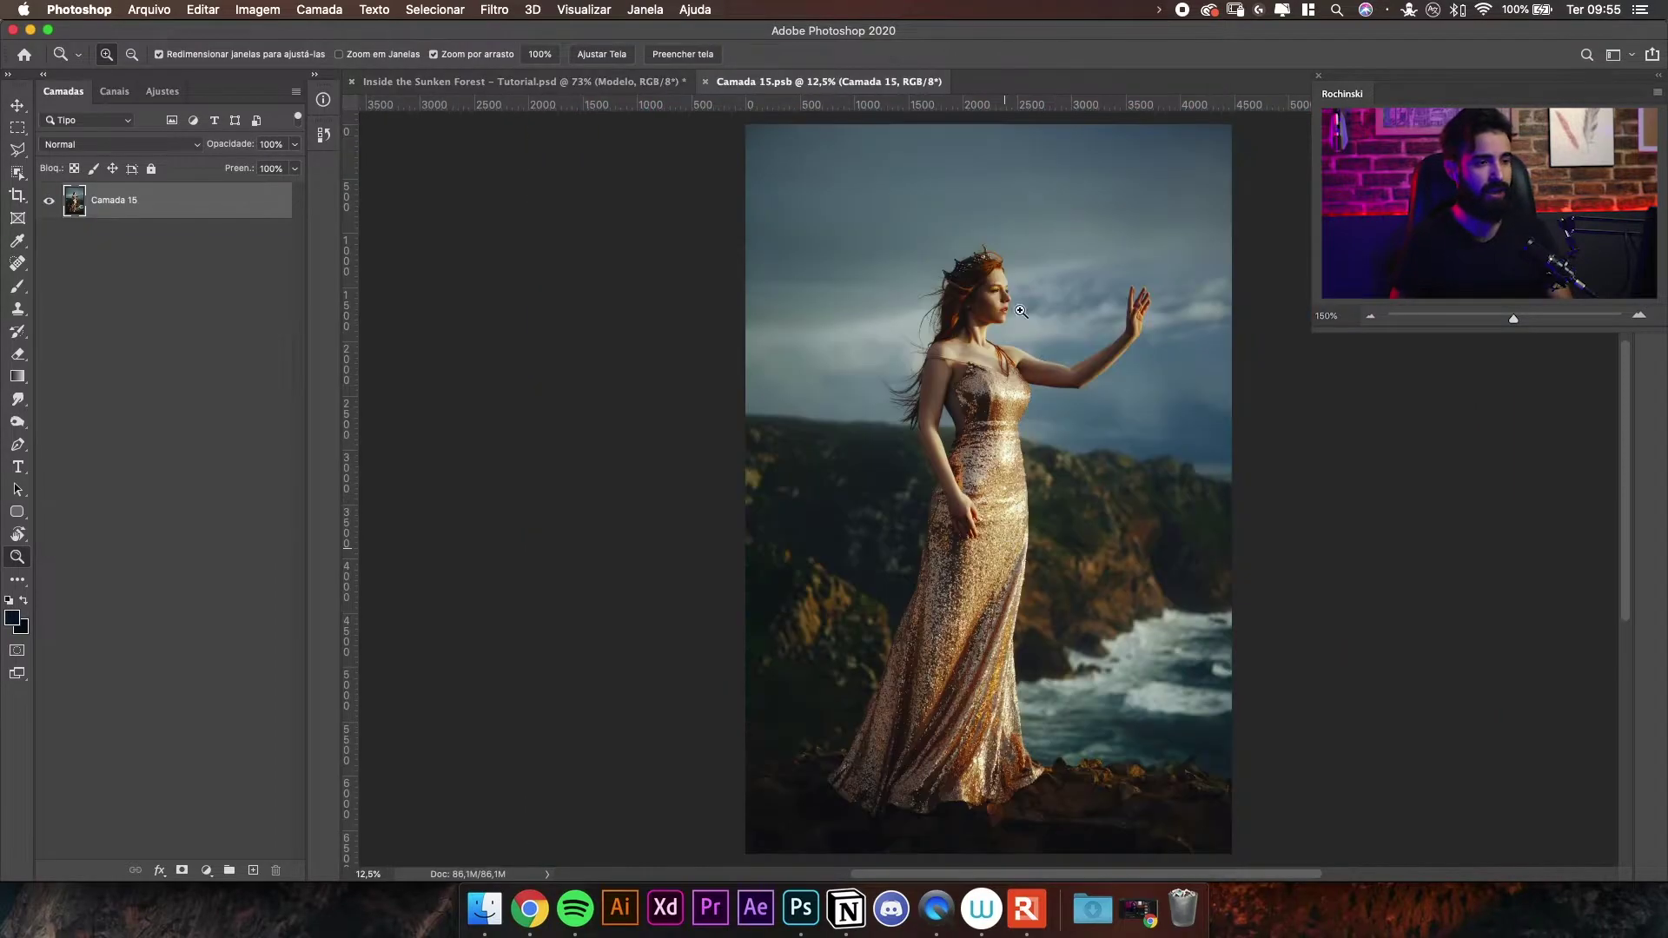
# - Examine the standing model's outline from the head and waist down to the dress hem
pyautogui.moveTo(1004, 389); pyautogui.dragTo(992, 451)
pyautogui.moveTo(1004, 313); pyautogui.dragTo(1020, 358)
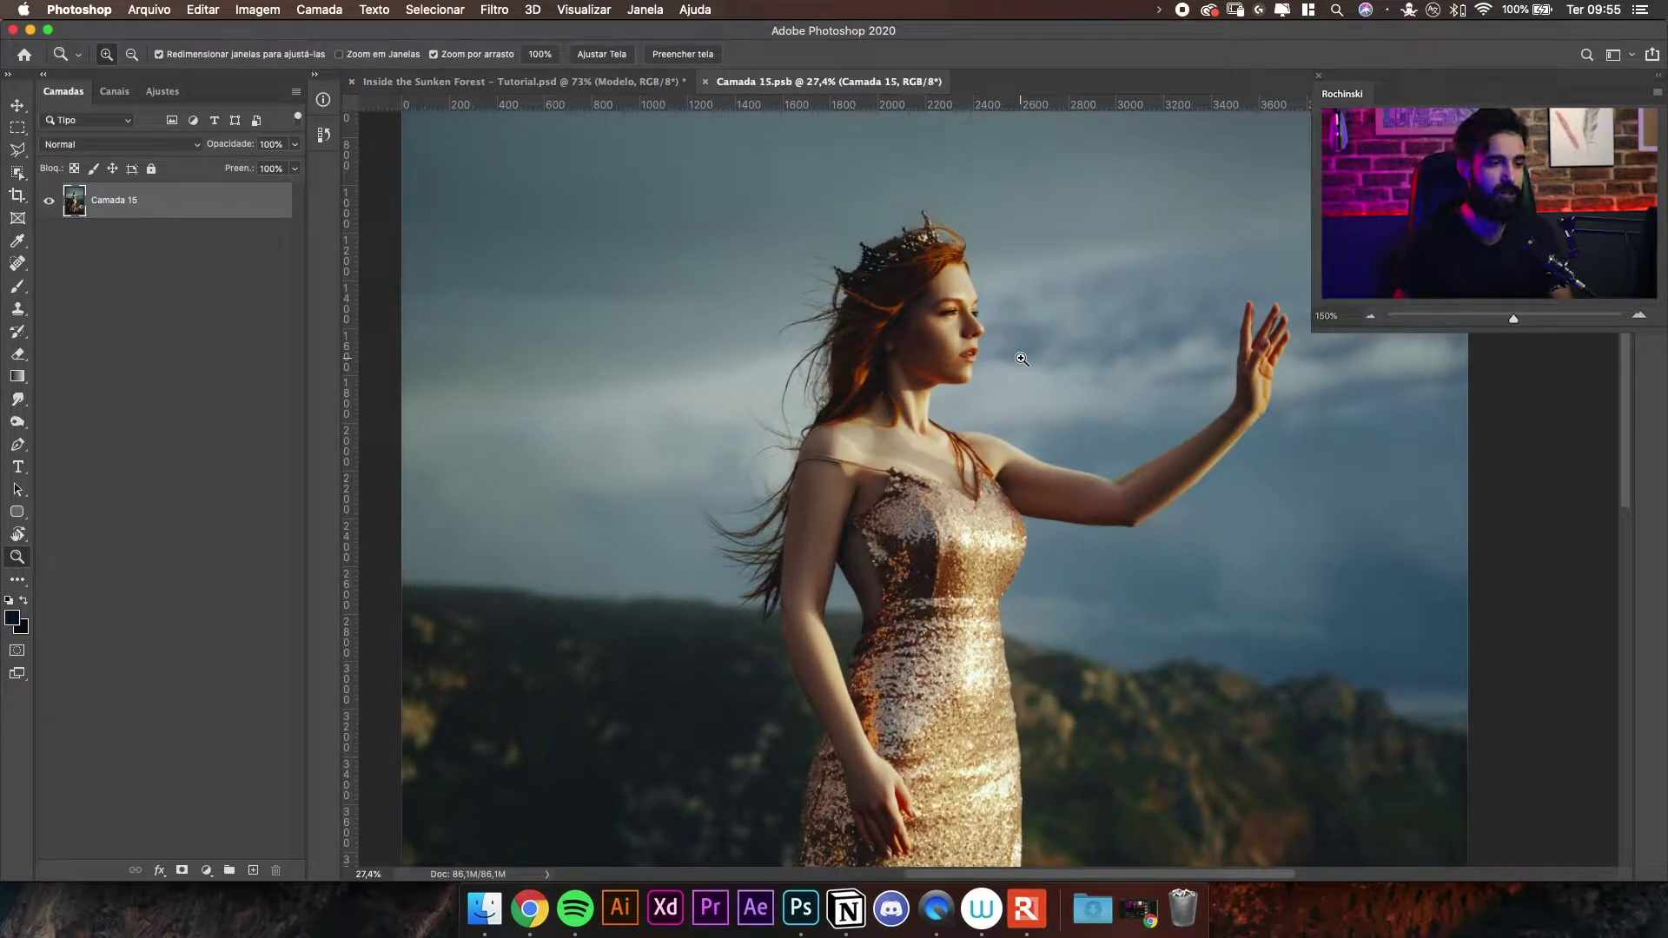
pyautogui.scroll(-5, 1077, 348)
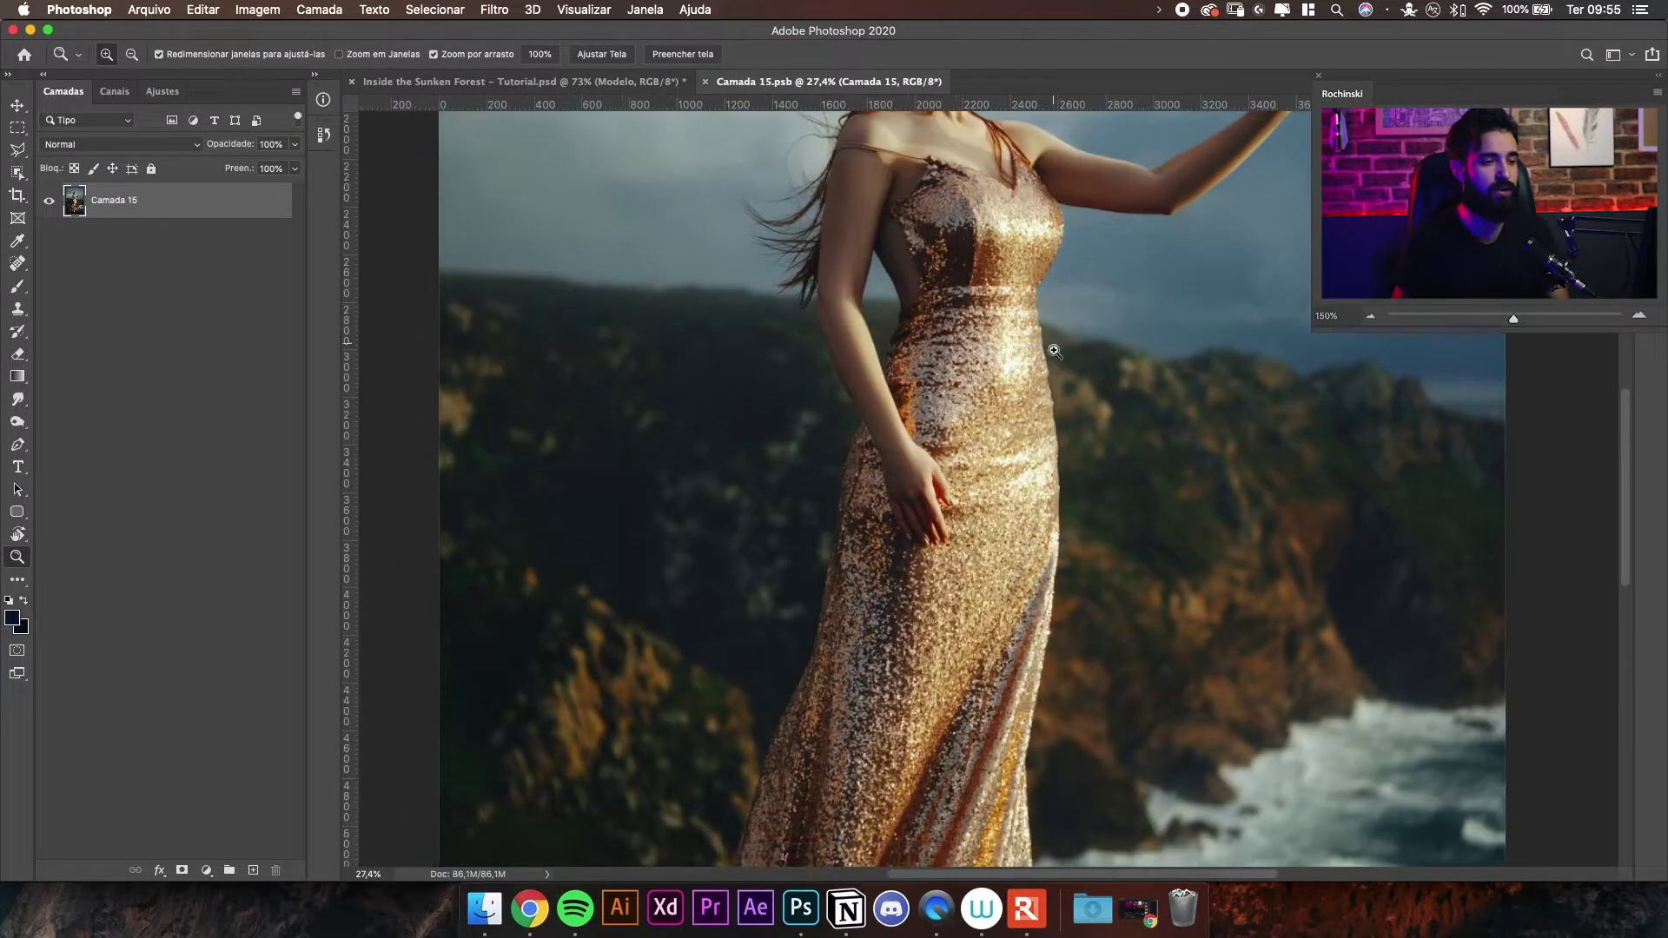
pyautogui.moveTo(1045, 477); pyautogui.dragTo(1093, 439)
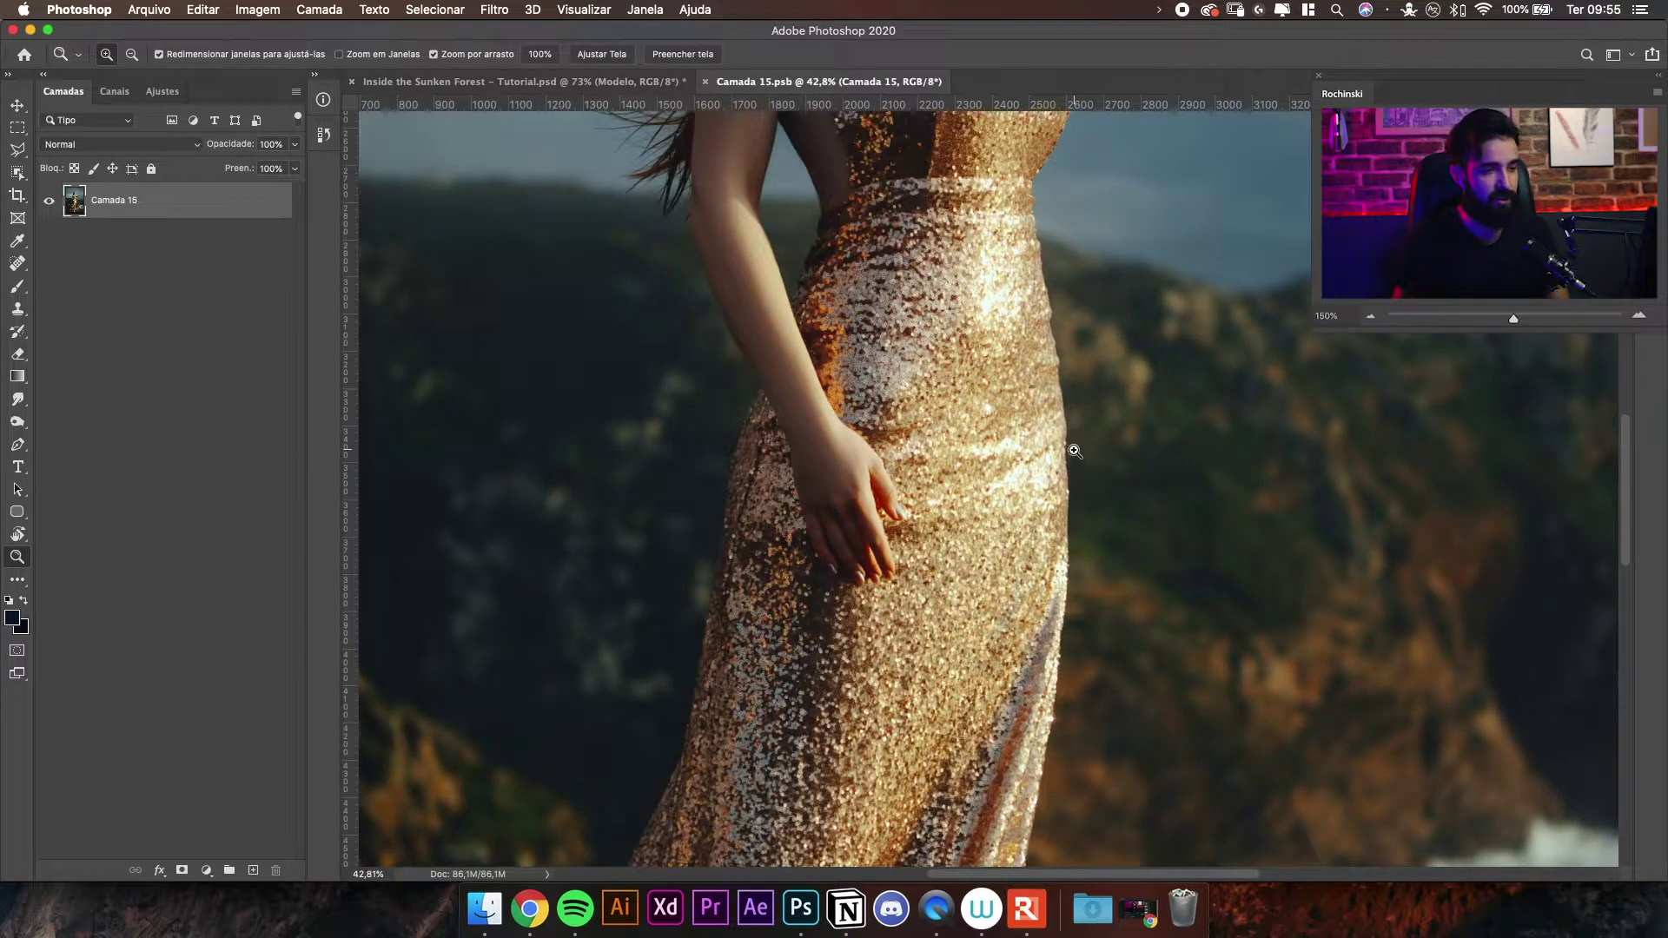
pyautogui.moveTo(1073, 349); pyautogui.dragTo(1054, 454)
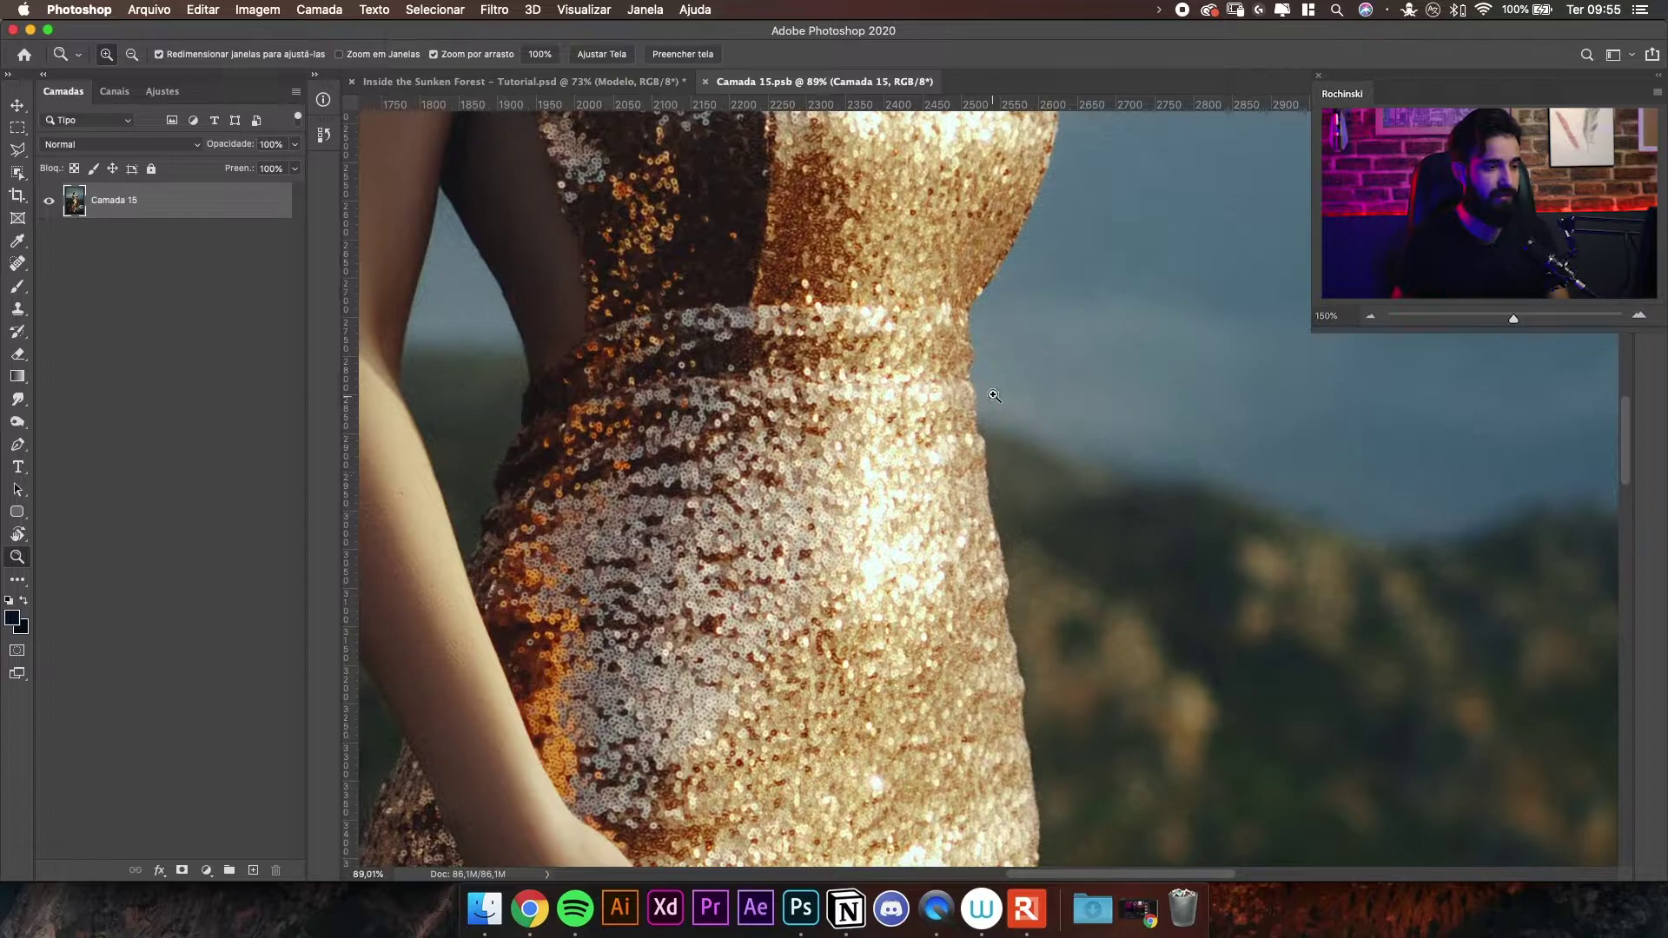
pyautogui.moveTo(926, 258); pyautogui.dragTo(921, 352)
pyautogui.moveTo(993, 265); pyautogui.dragTo(951, 550)
pyautogui.moveTo(1233, 339); pyautogui.dragTo(986, 623)
pyautogui.moveTo(707, 420); pyautogui.dragTo(1116, 495)
pyautogui.moveTo(927, 354); pyautogui.dragTo(868, 535)
pyautogui.moveTo(963, 781); pyautogui.dragTo(906, 430)
pyautogui.moveTo(926, 754); pyautogui.dragTo(1083, 439)
pyautogui.moveTo(565, 236); pyautogui.dragTo(779, 331)
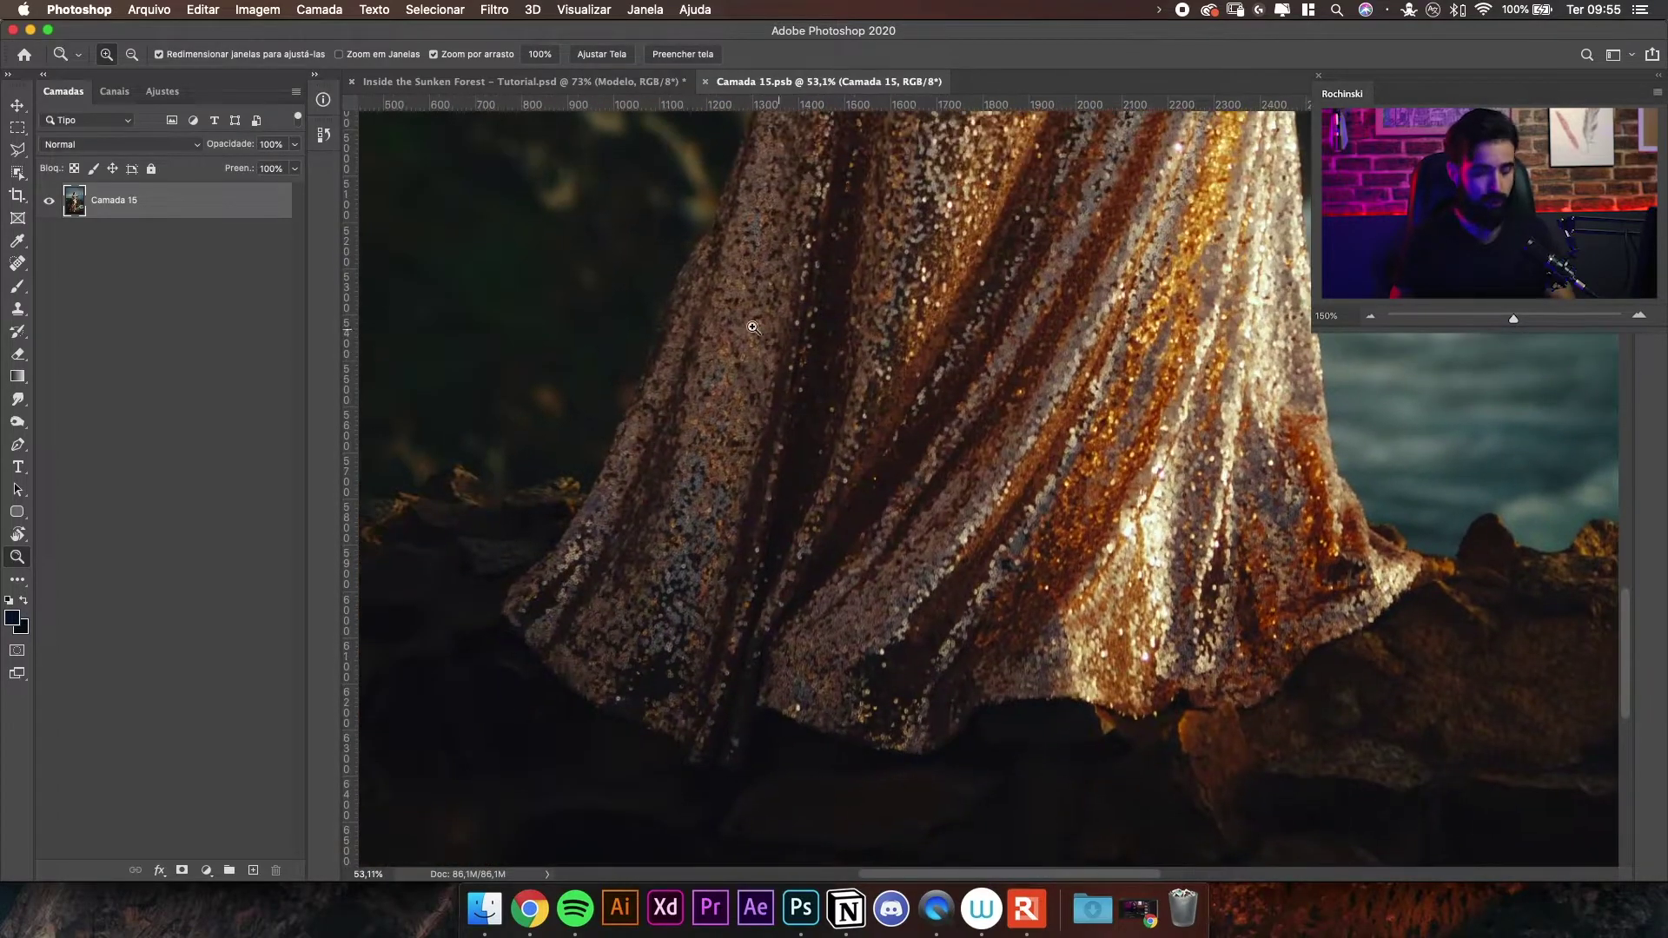
# - Duplicate the photo layer and rename the original layer Backup
pyautogui.press('p')
pyautogui.press('z')
pyautogui.moveTo(549, 569); pyautogui.dragTo(769, 499)
pyautogui.press('p')
pyautogui.moveTo(731, 436); pyautogui.dragTo(1044, 423)
pyautogui.press('super+j')
pyautogui.doubleClick(115, 236)
pyautogui.write('Bac')
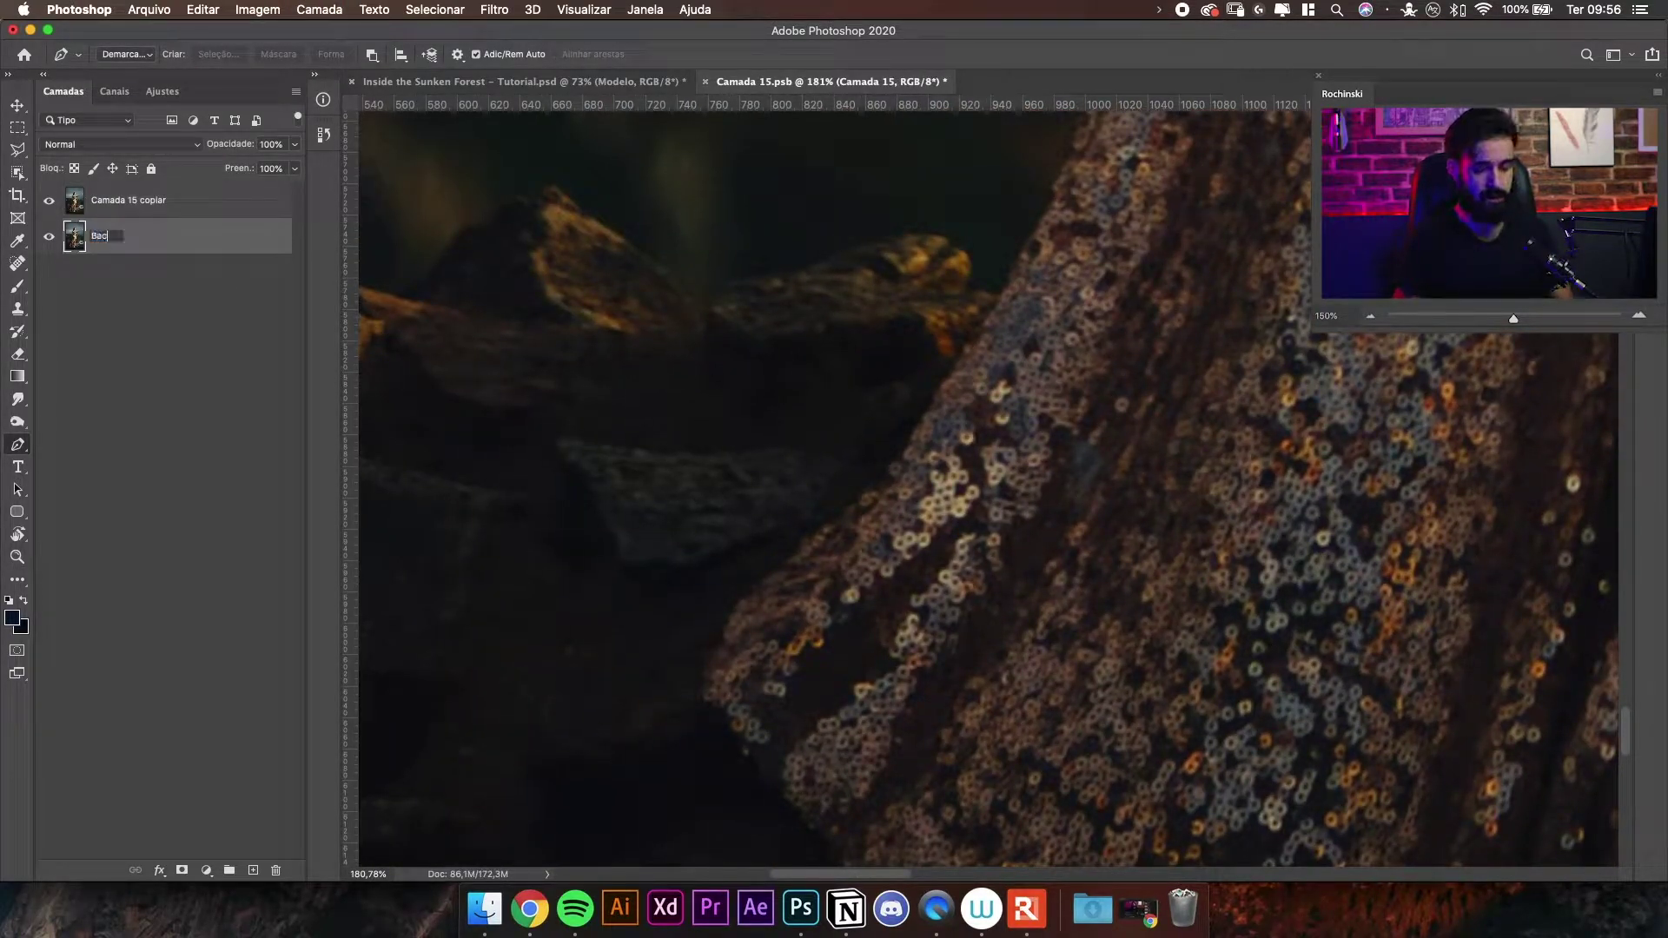
pyautogui.write('kup')
pyautogui.press('Return')
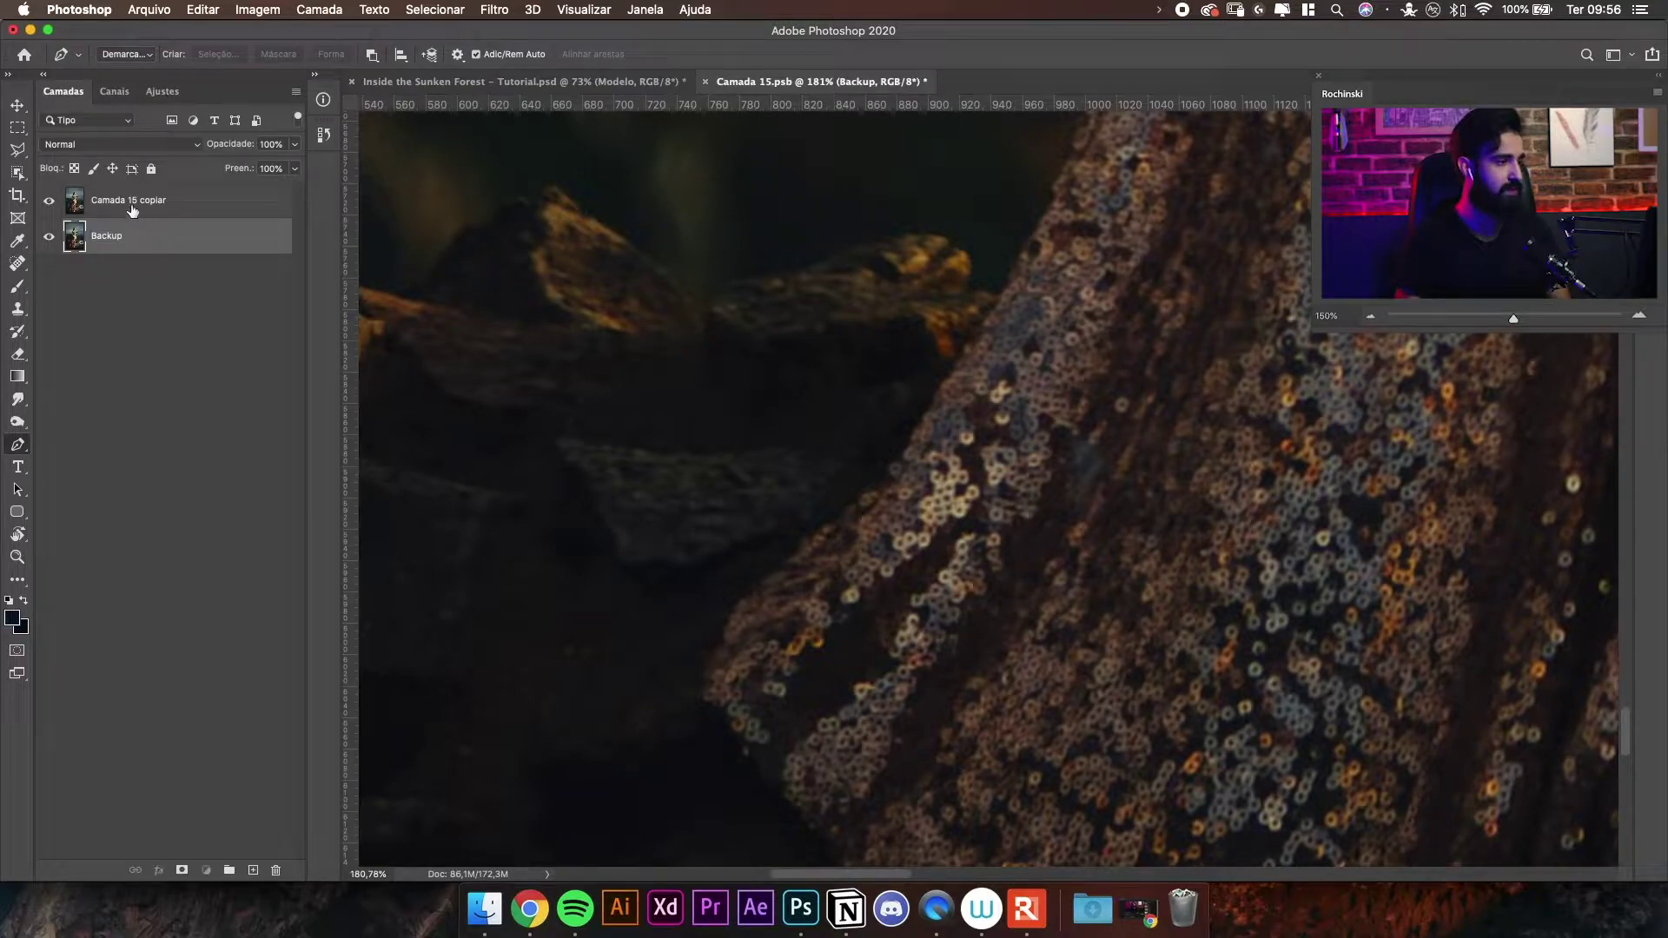
# - Rename the duplicated photo layer Modelo
pyautogui.doubleClick(131, 207)
pyautogui.write('Modelo')
pyautogui.press('Return')
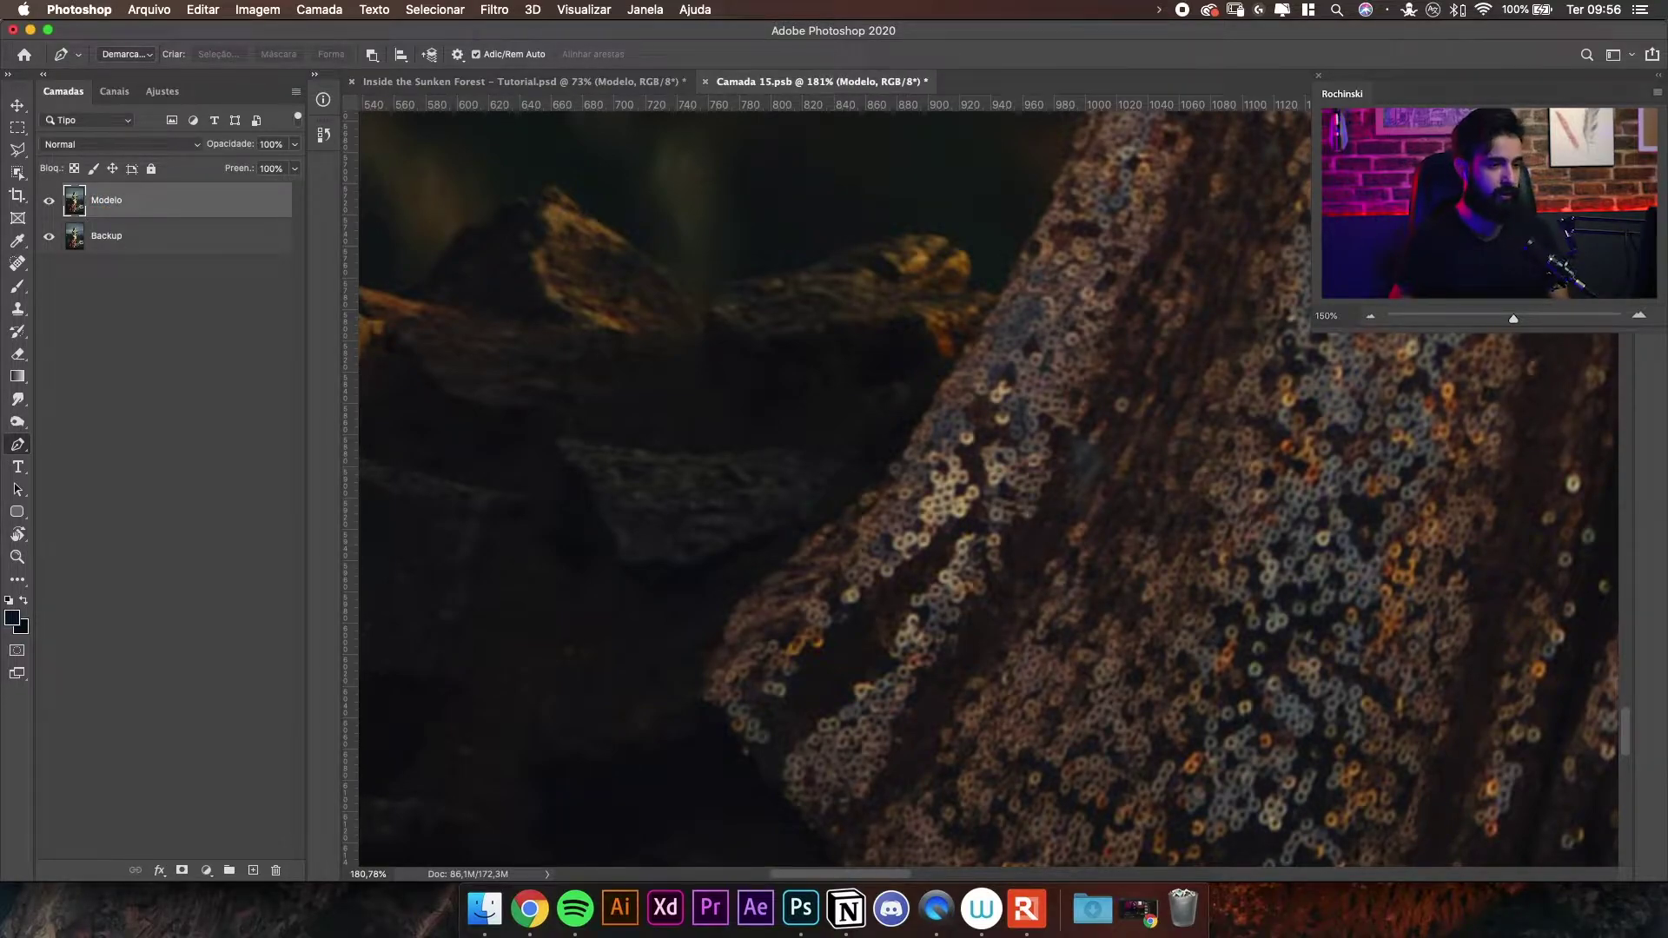
# - Trace the left corner of the dress hem with closely spaced Pen tool anchor points on the Modelo layer
pyautogui.scroll(3, 882, 503)
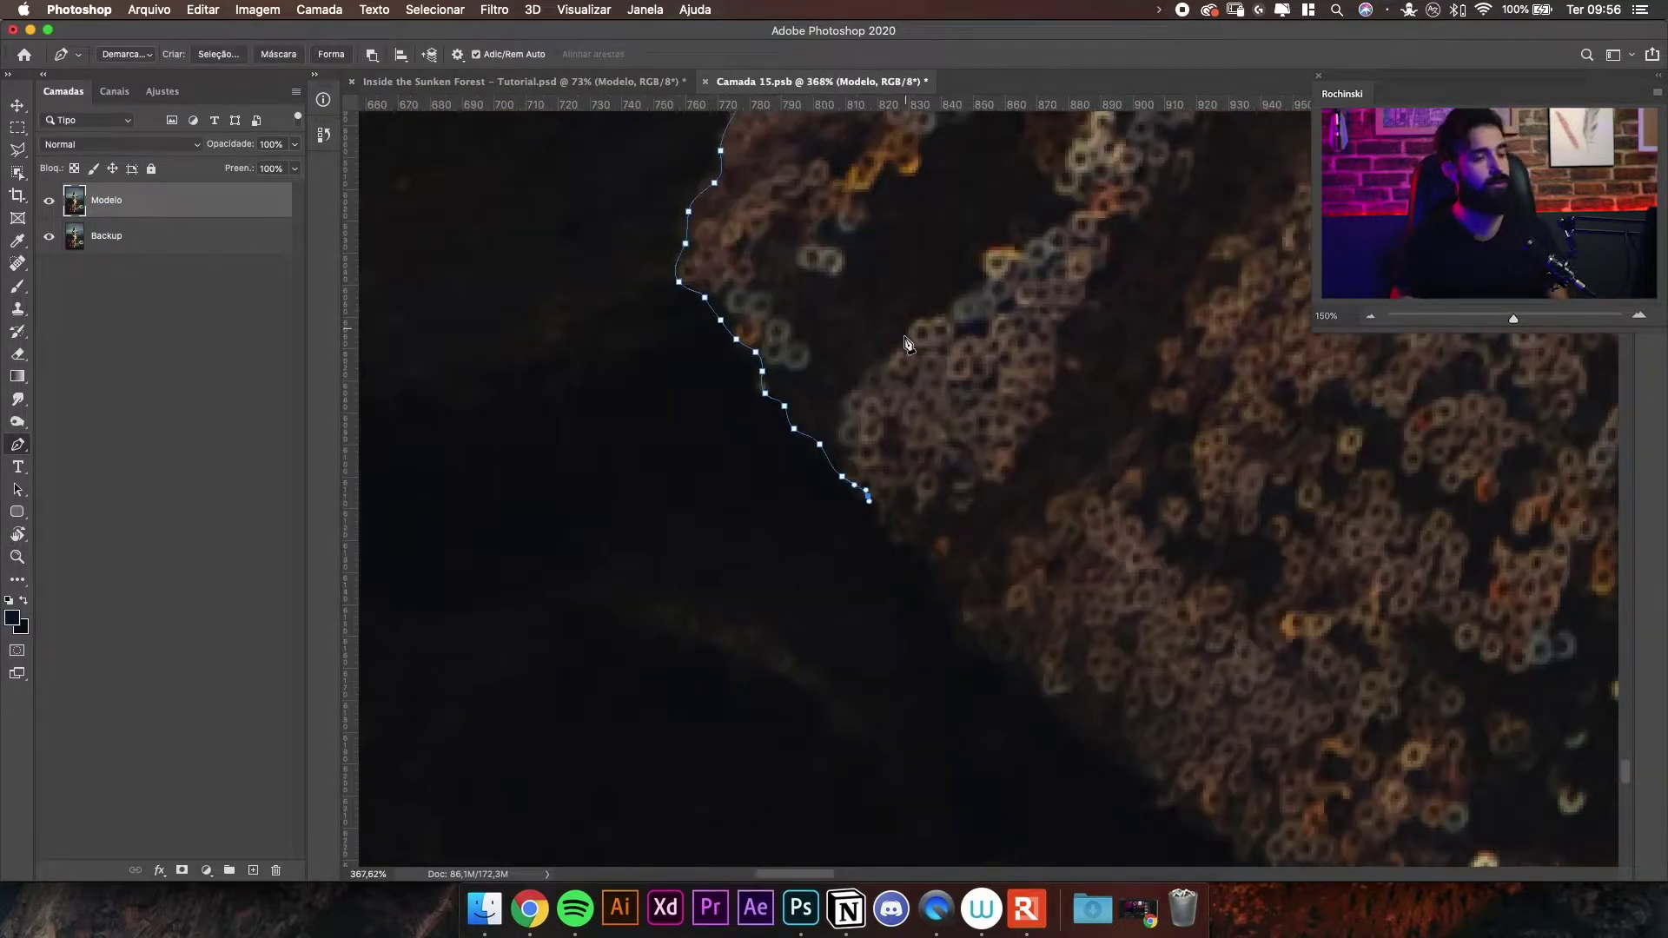
pyautogui.scroll(3, 895, 515)
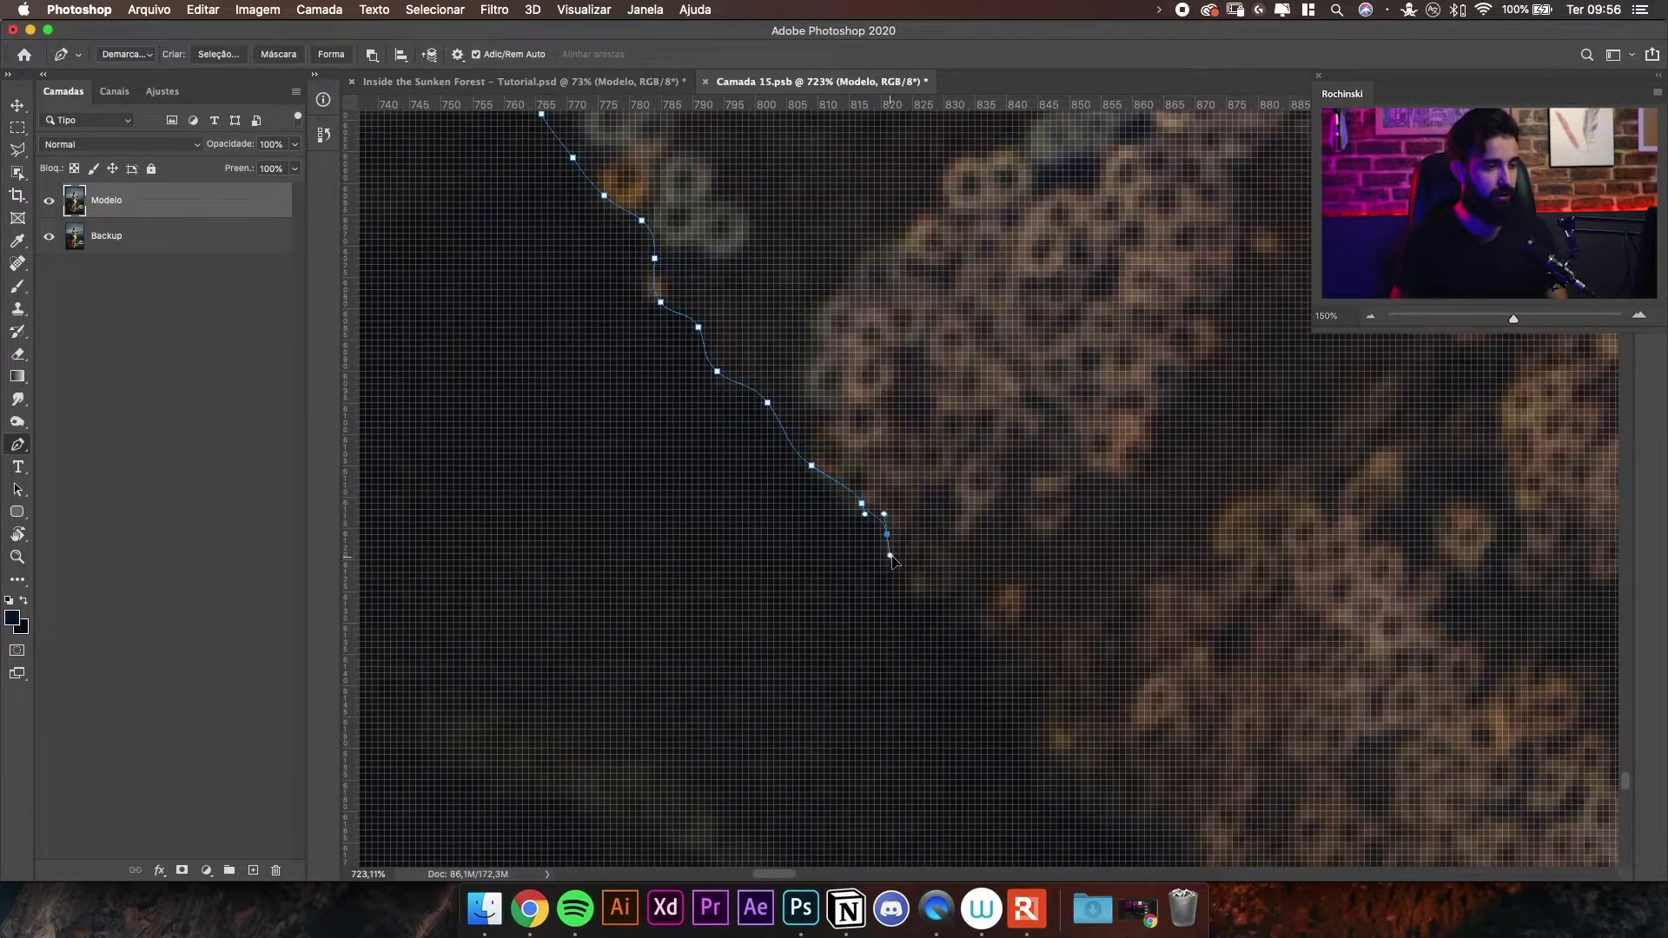
pyautogui.scroll(-3, 927, 539)
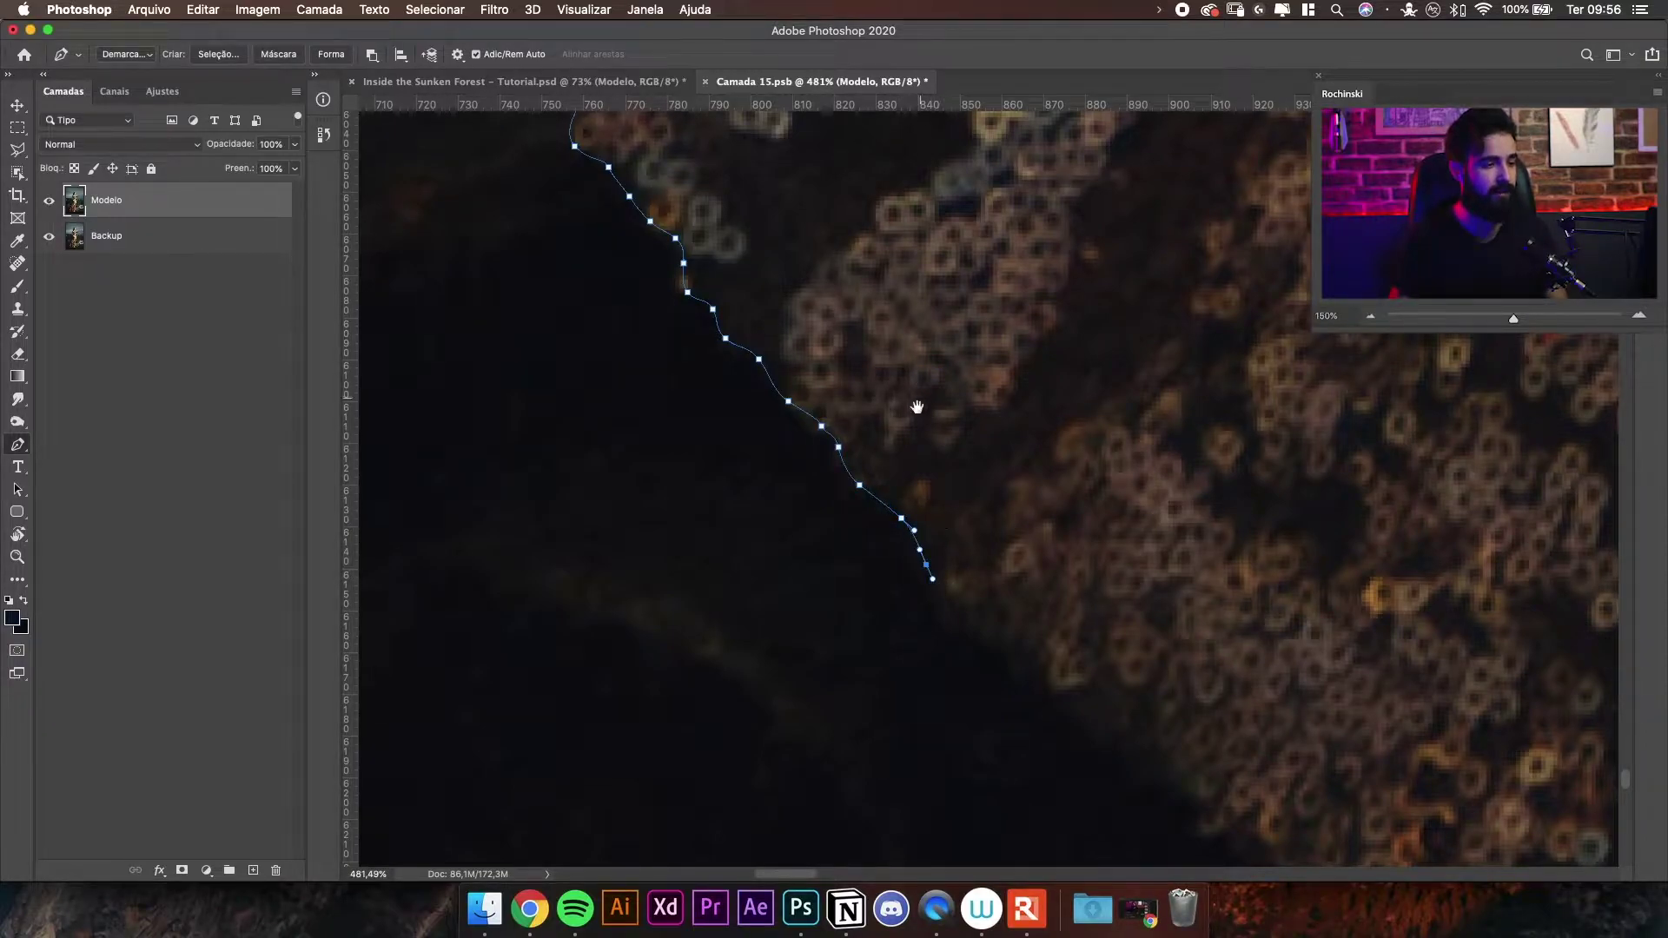
pyautogui.scroll(-2, 920, 397)
pyautogui.hscroll(2, 908, 499)
pyautogui.moveTo(882, 554); pyautogui.dragTo(970, 609)
# - Continue the pen path along the bottom hem, following the dark fold and the sequined edge beyond it
pyautogui.scroll(-2, 982, 610)
pyautogui.hscroll(3, 982, 610)
pyautogui.press('z')
pyautogui.moveTo(932, 518)
pyautogui.mouseDown()
pyautogui.moveTo(829, 507)
pyautogui.moveTo(918, 509)
pyautogui.moveTo(914, 557)
pyautogui.mouseUp()
pyautogui.press('p')
pyautogui.hscroll(2, 964, 600)
pyautogui.moveTo(1046, 669); pyautogui.dragTo(1067, 673)
pyautogui.hscroll(5, 1066, 673)
pyautogui.moveTo(1020, 578); pyautogui.dragTo(1029, 586)
pyautogui.hscroll(5, 1029, 586)
pyautogui.click(1039, 539)
pyautogui.moveTo(1164, 626); pyautogui.dragTo(1170, 625)
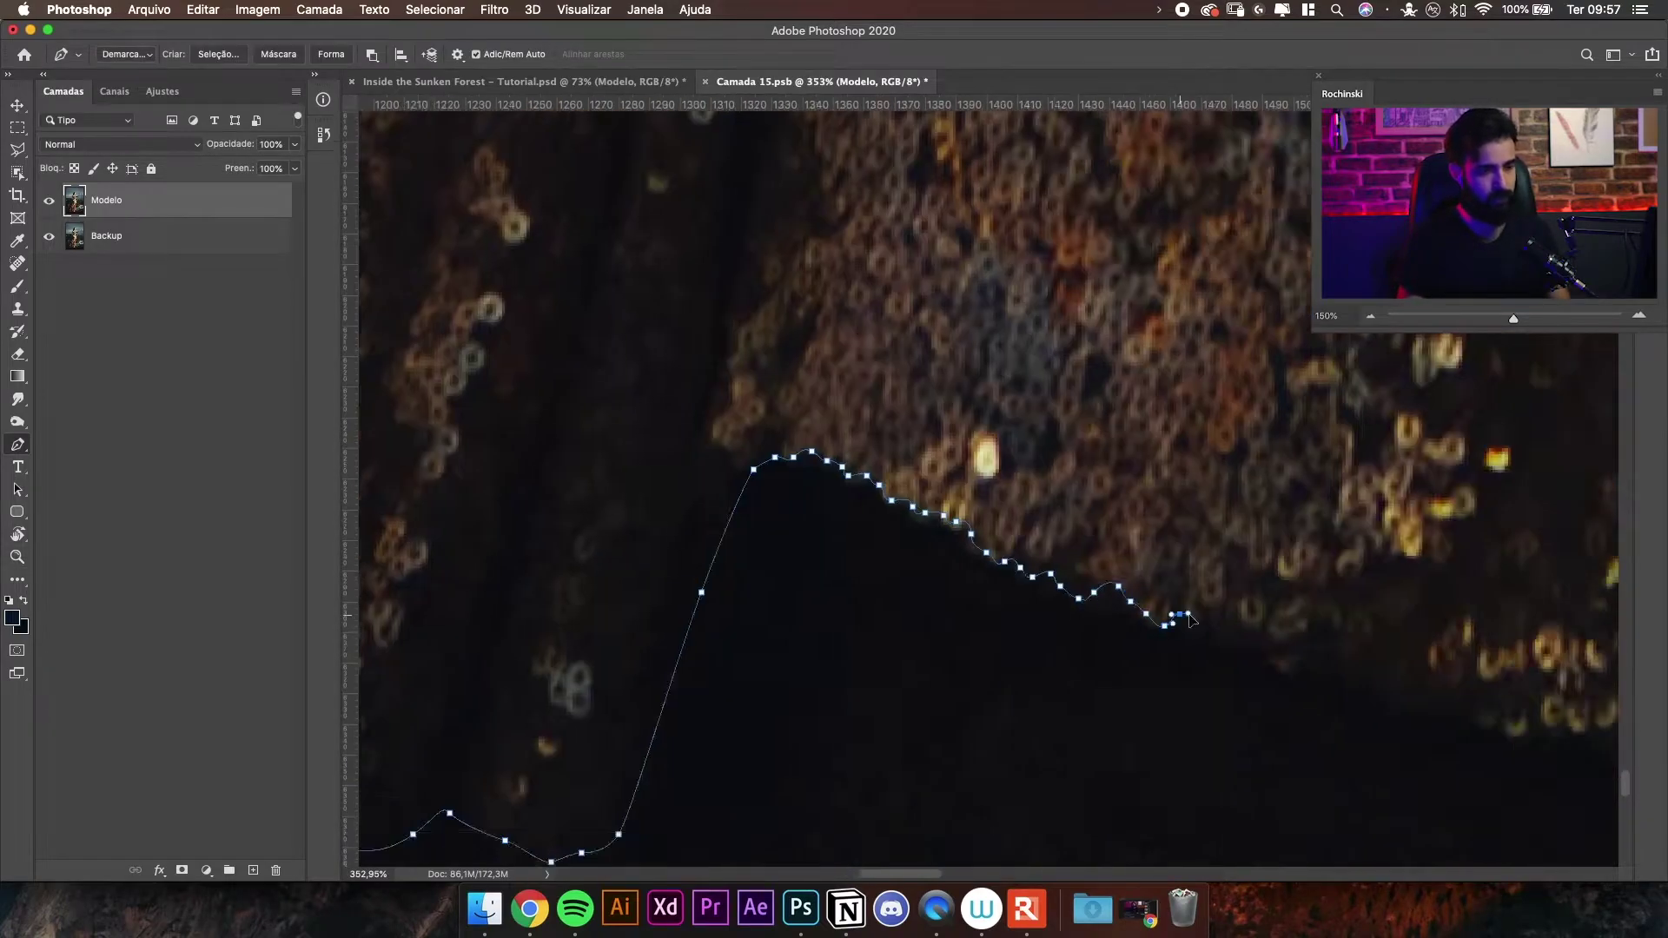
# - Extend the pen path along the hem's bright central part to the rock that touches the dress
pyautogui.hscroll(5, 1170, 625)
pyautogui.click(1095, 595)
pyautogui.hscroll(5, 1094, 595)
pyautogui.click(986, 686)
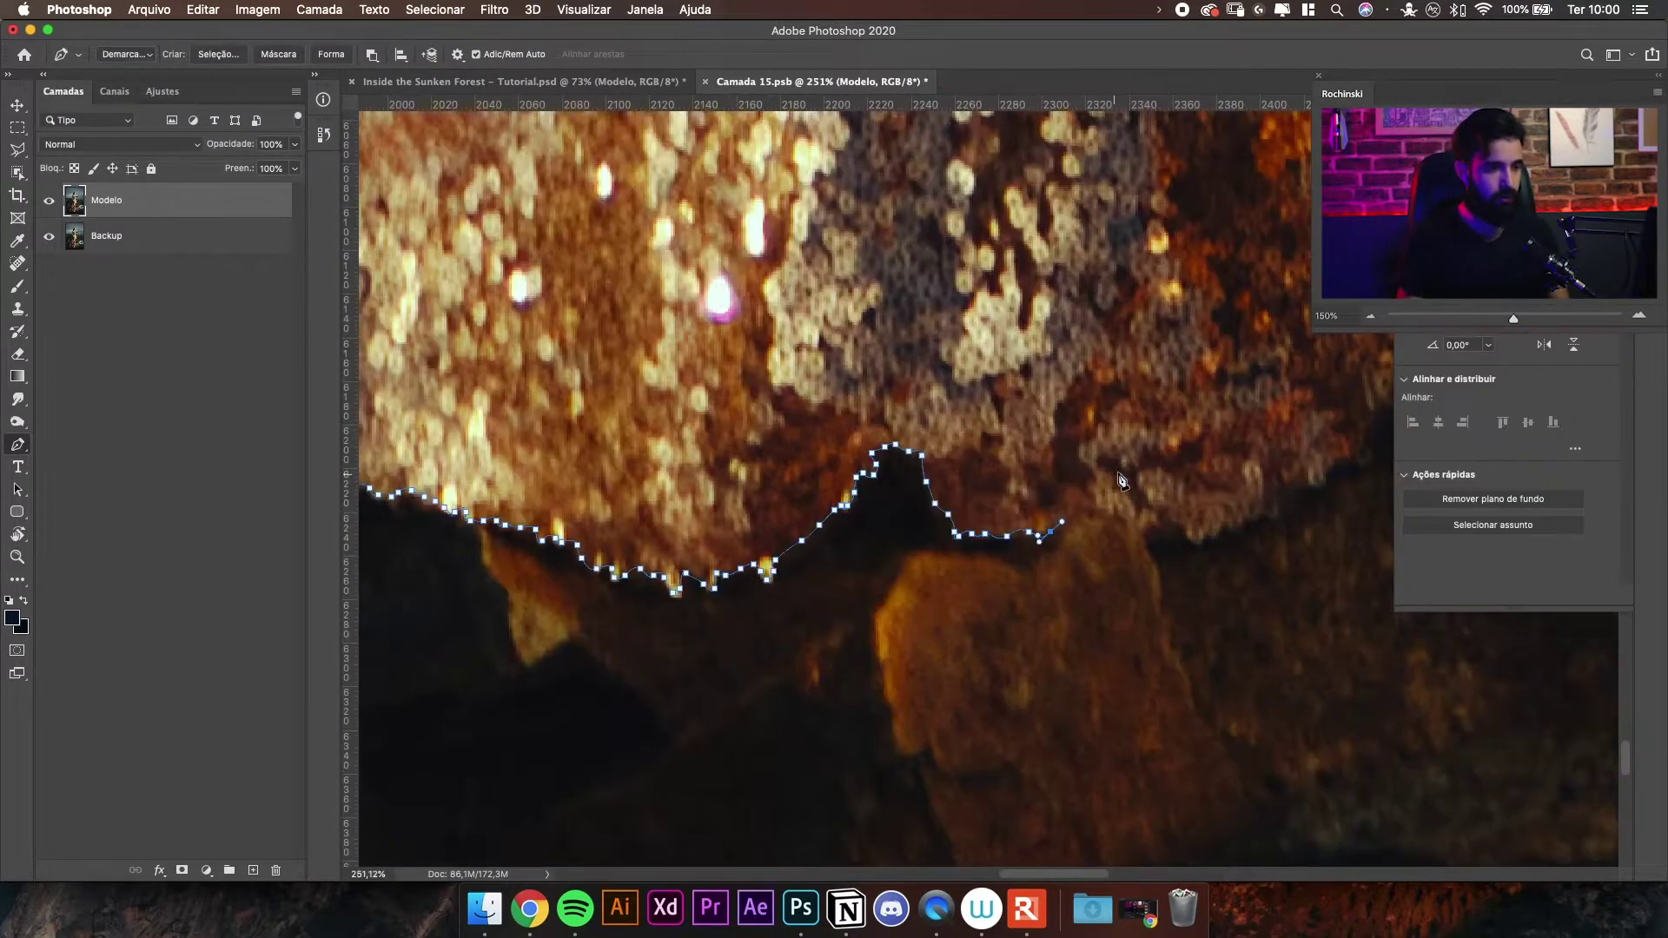
# - Undo the last anchor point and retouch the rock edge touching the hem with the content-aware Spot Healing Brush
pyautogui.press('super+z')
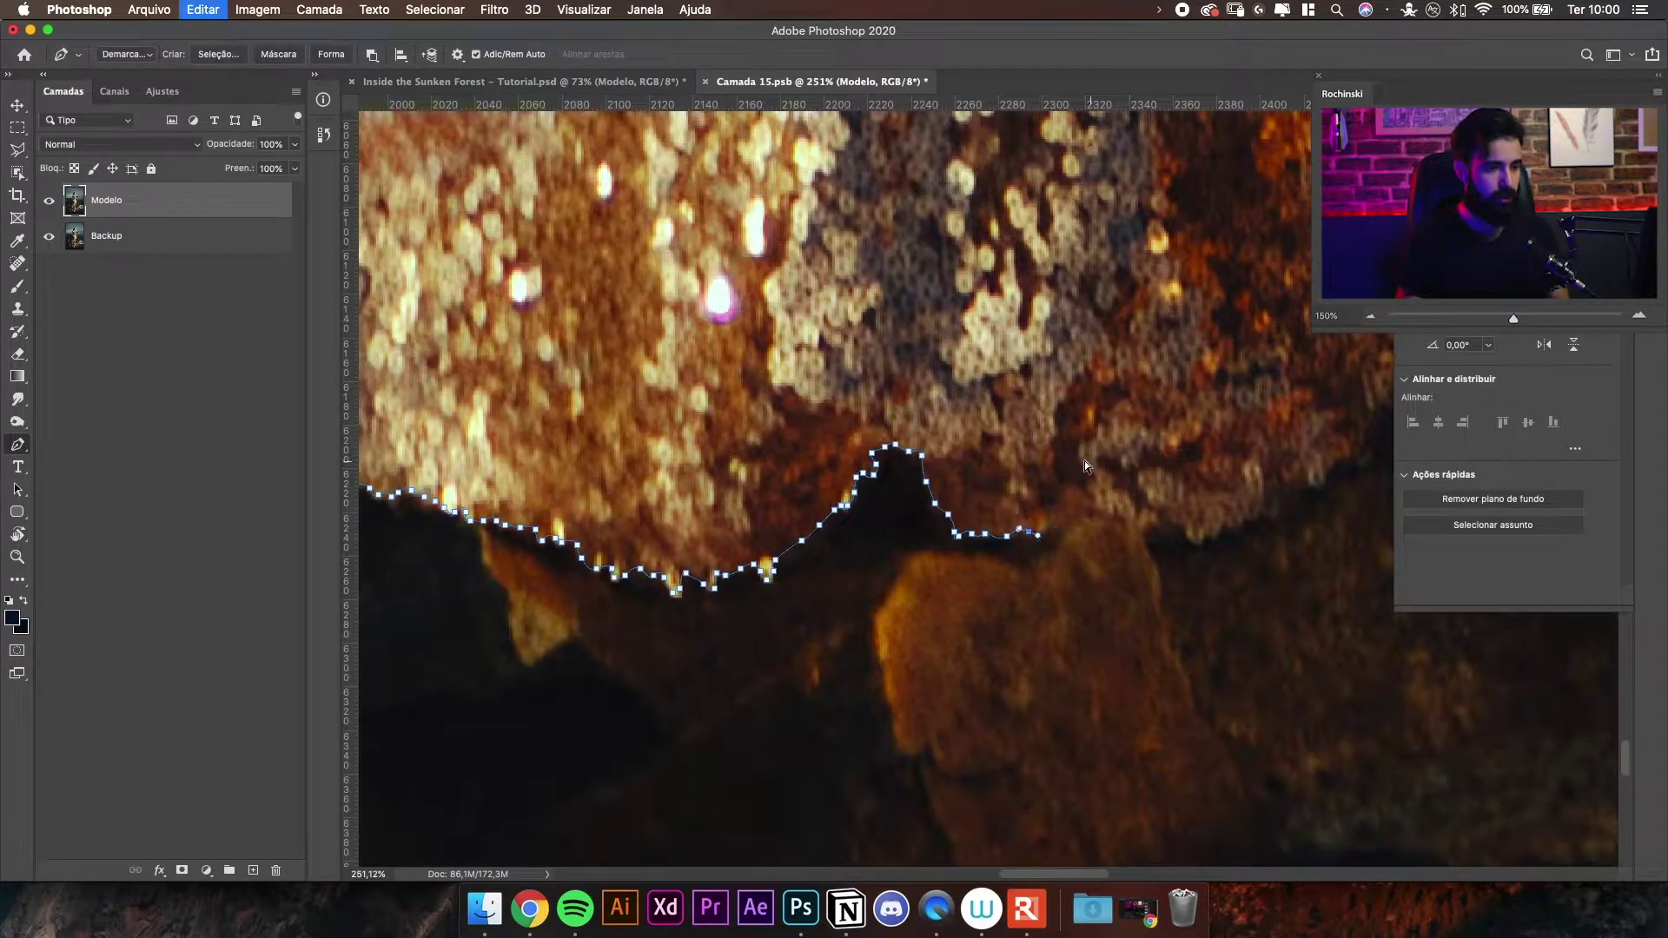
pyautogui.press('j')
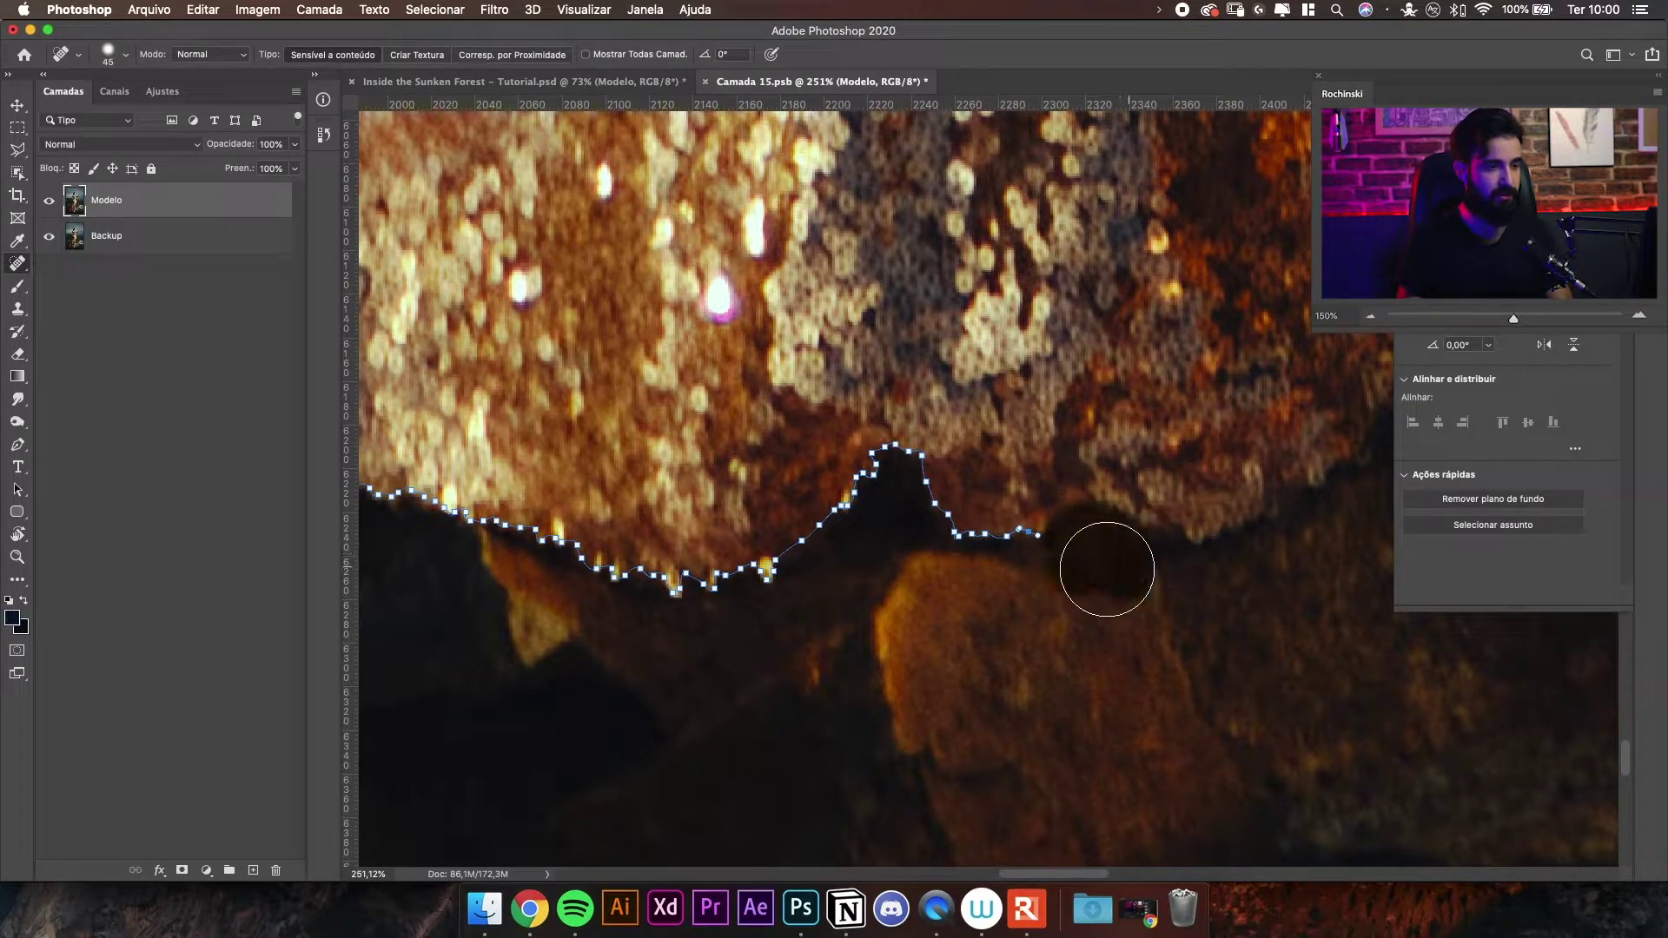
# - Resume the pen path past the retouched rock and trace the hem's lower edge towards its right corner
pyautogui.press('p')
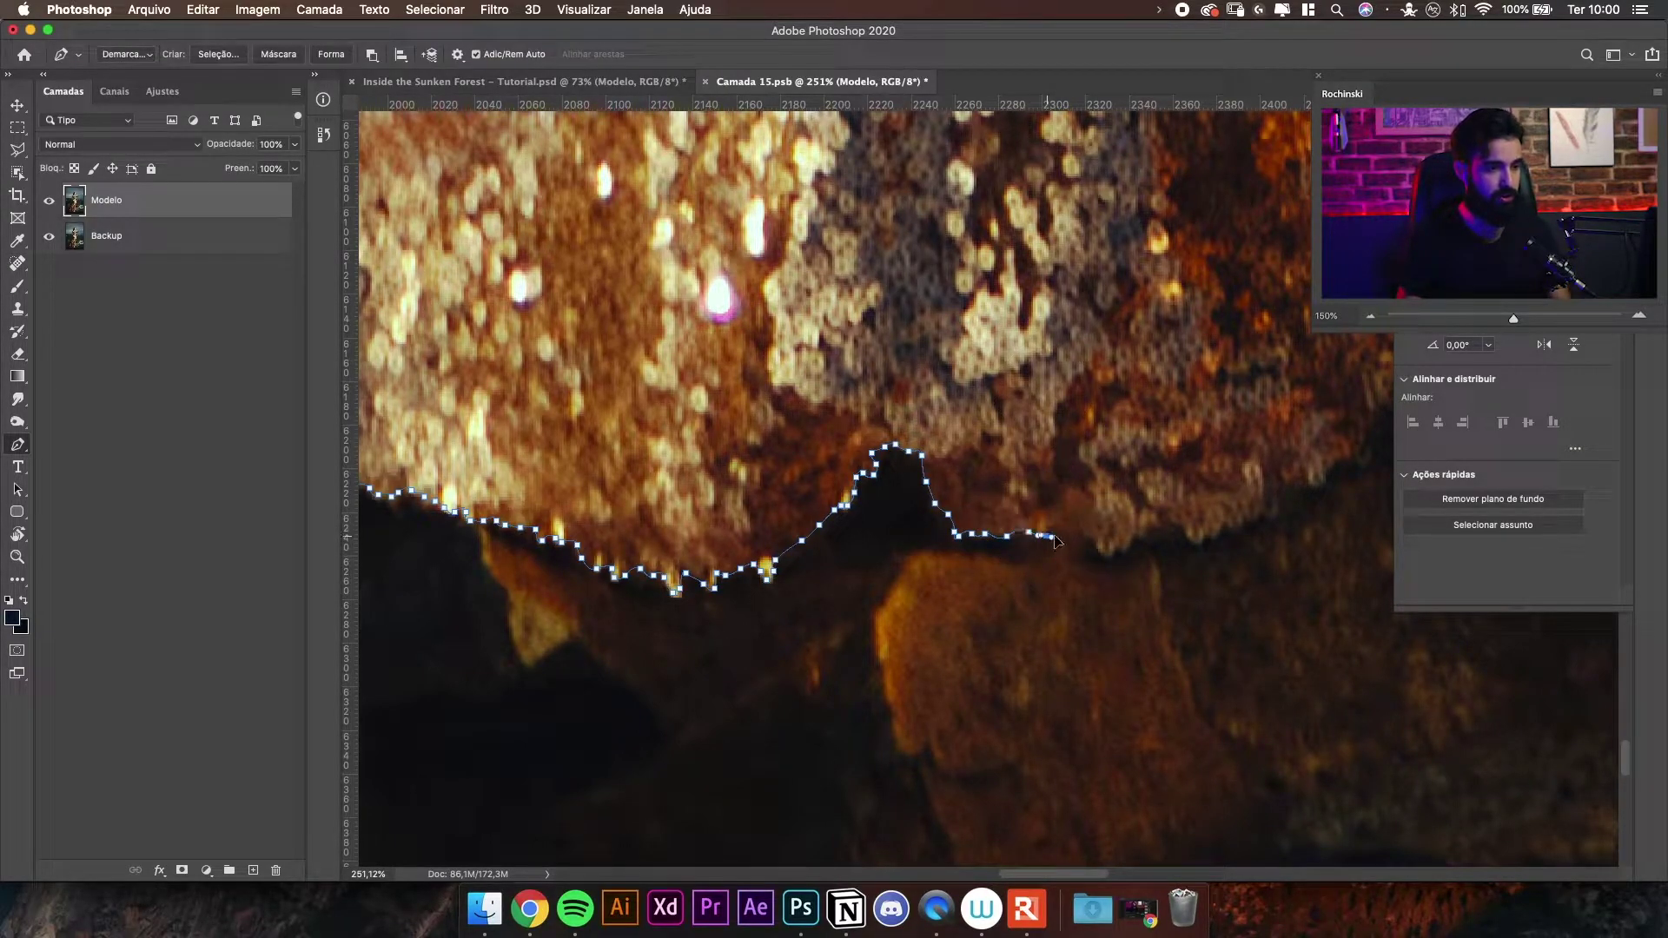
pyautogui.moveTo(1140, 527); pyautogui.dragTo(1189, 524)
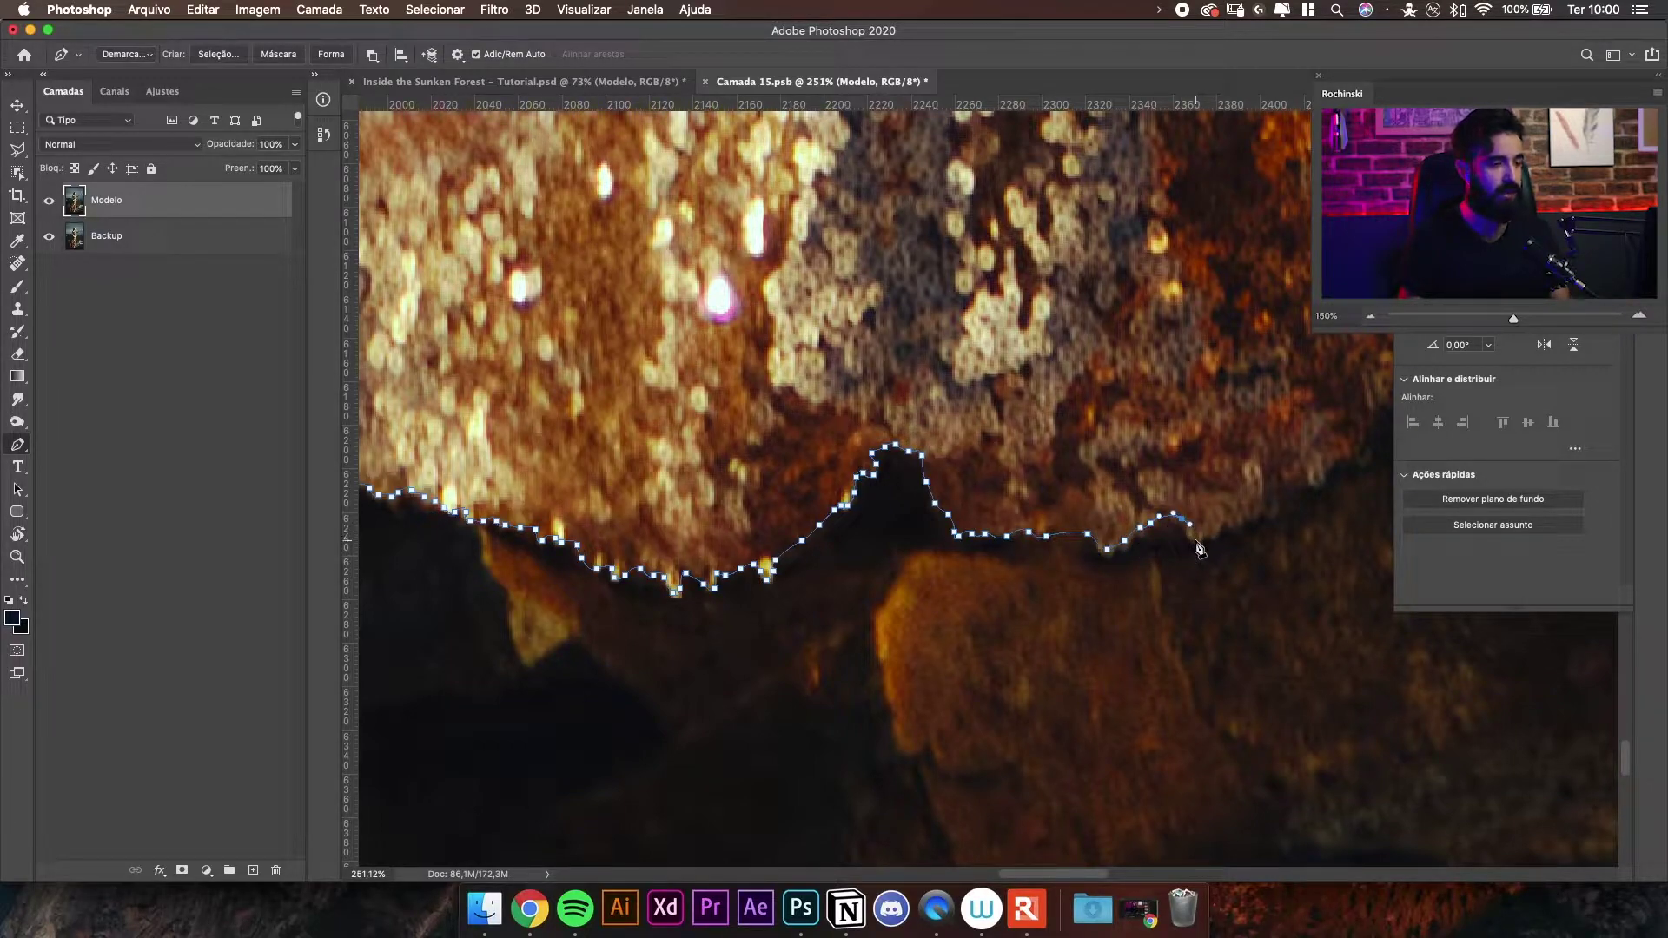
pyautogui.press('z')
pyautogui.moveTo(1046, 490); pyautogui.dragTo(921, 488)
pyautogui.press('z')
pyautogui.moveTo(1113, 480)
pyautogui.mouseDown()
pyautogui.moveTo(1219, 464)
pyautogui.moveTo(1086, 464)
pyautogui.mouseUp()
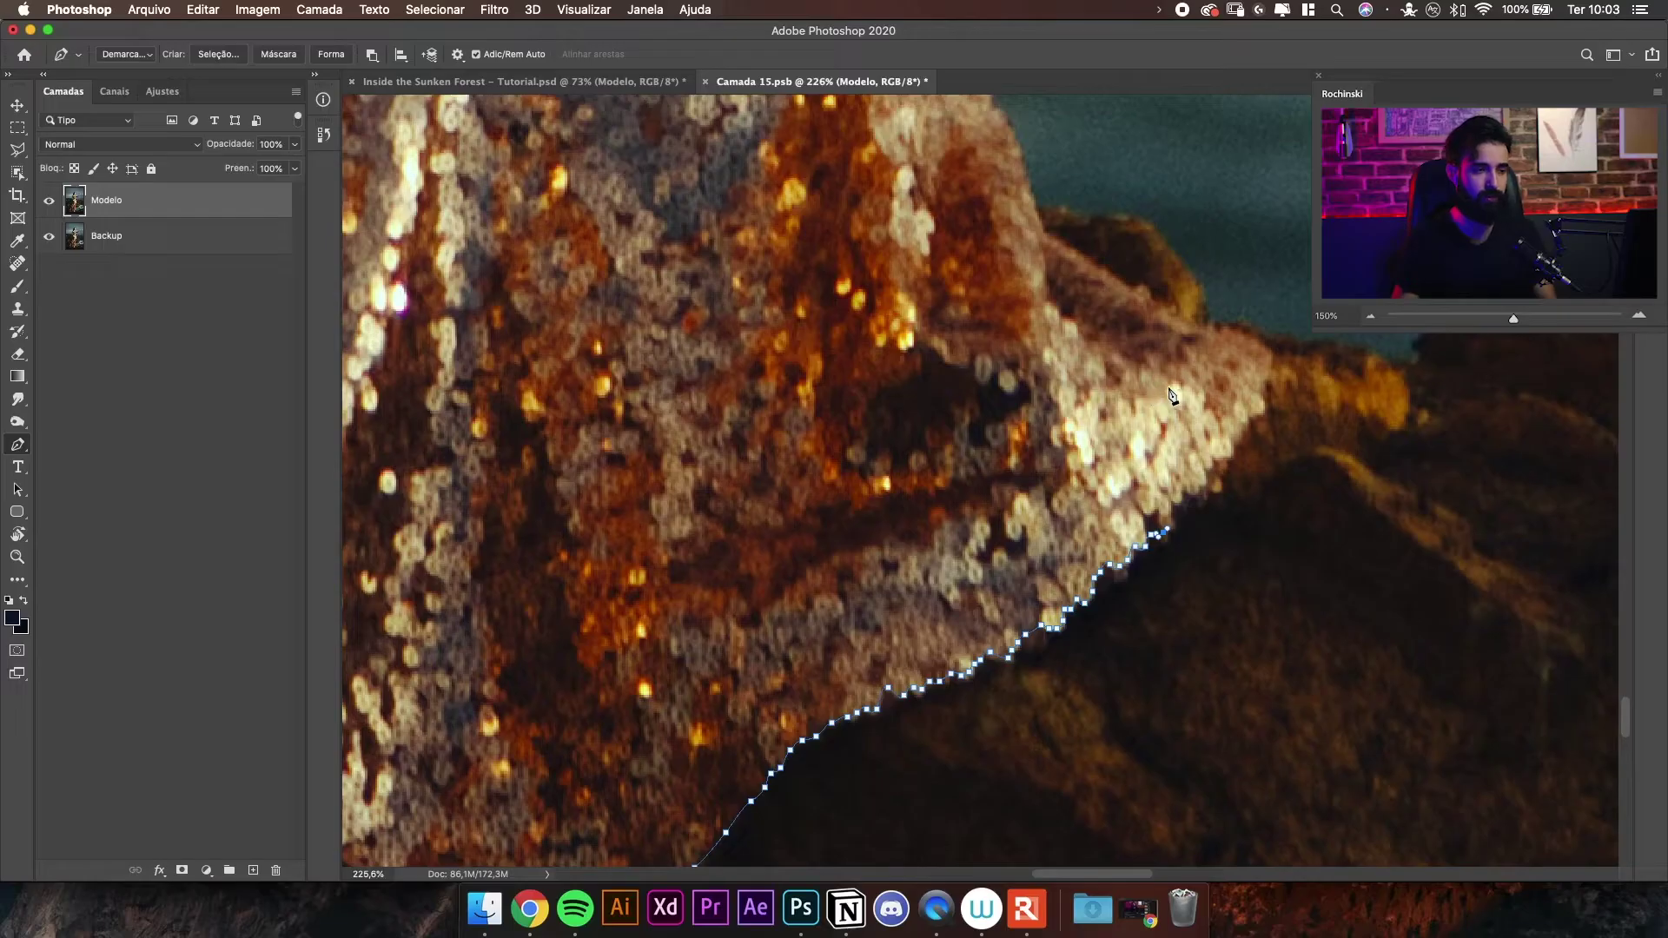
# - Trace the pen path around the pointed right corner of the dress hem
pyautogui.scroll(1, 1154, 443)
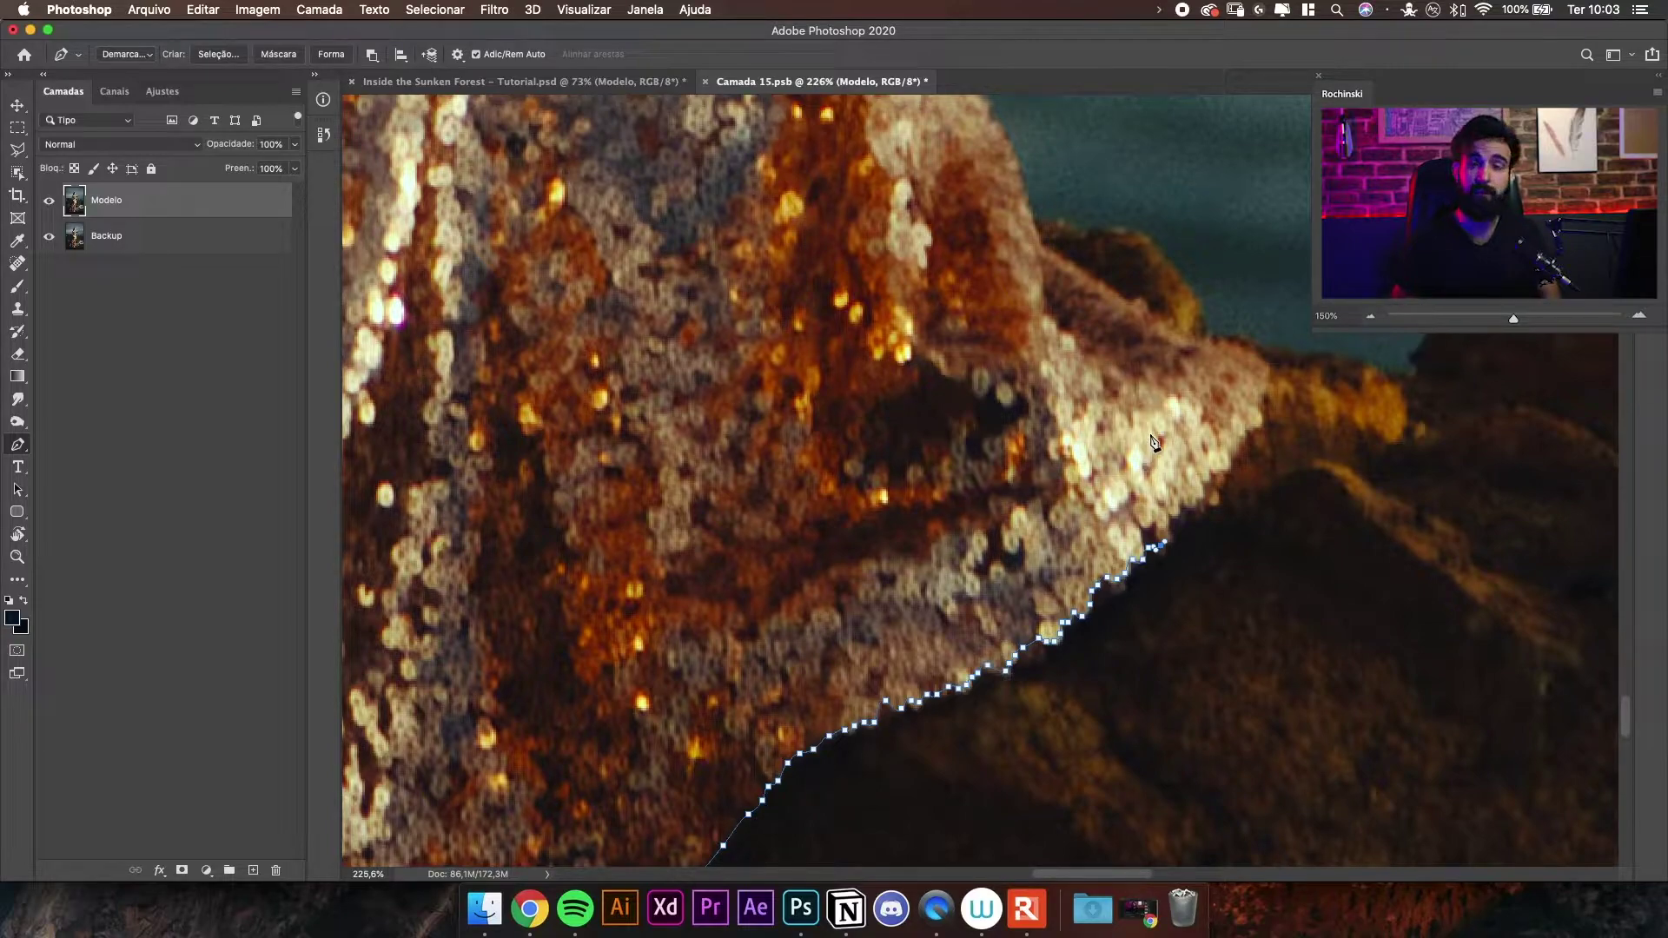
pyautogui.scroll(5, 1150, 434)
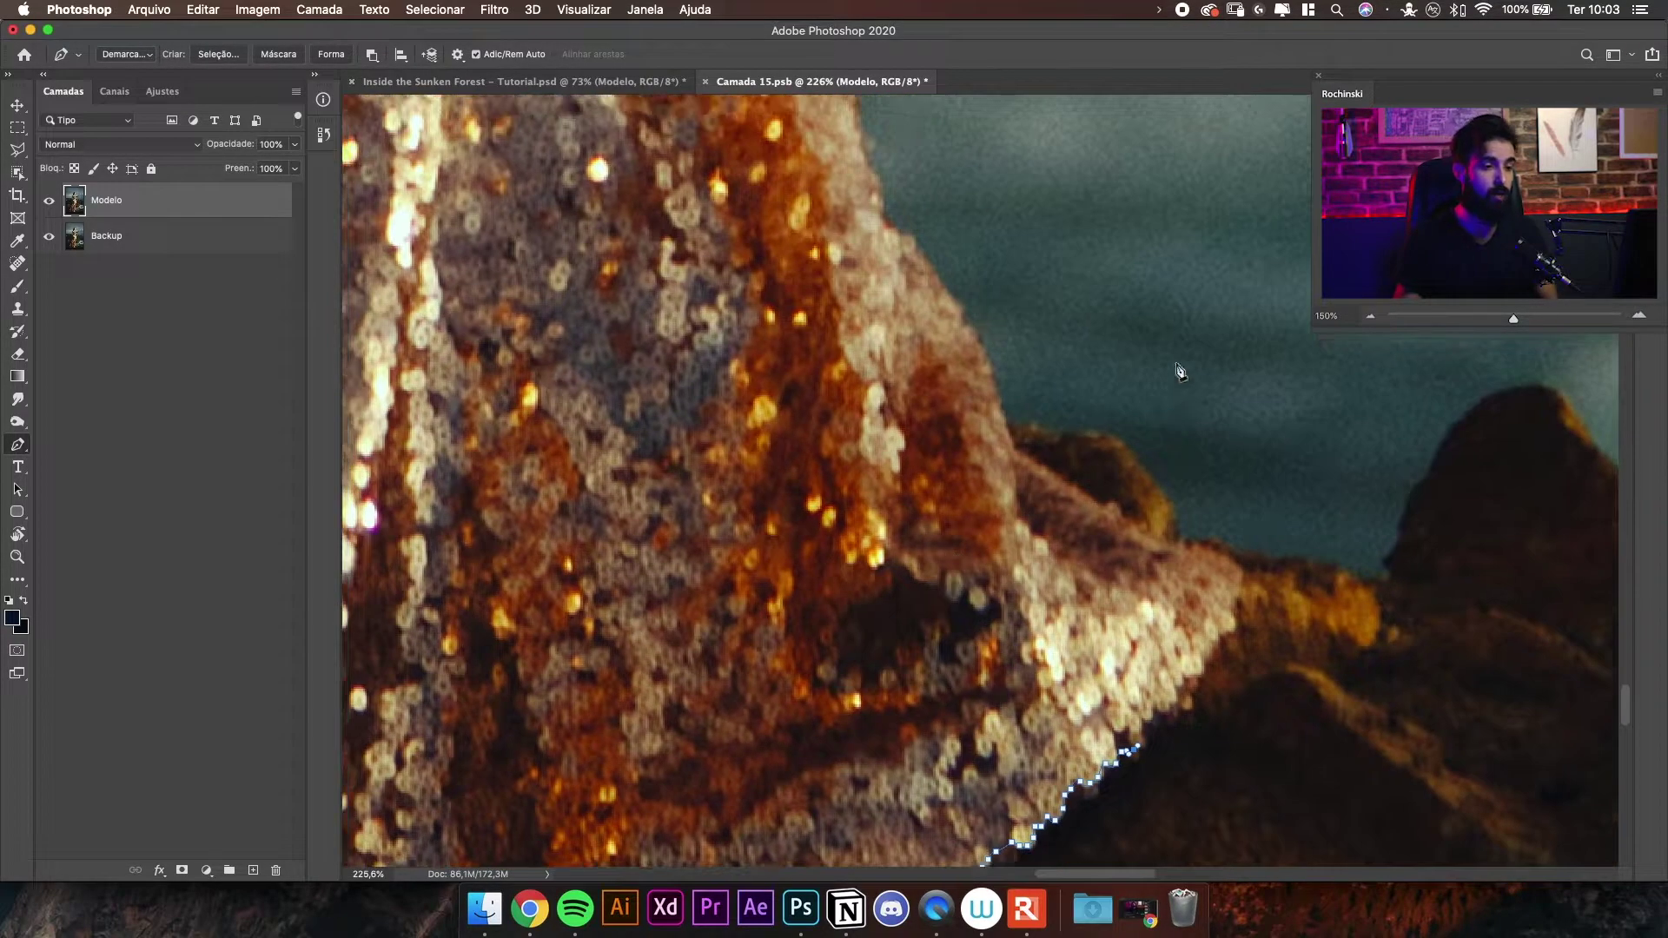
pyautogui.moveTo(1182, 559); pyautogui.dragTo(1205, 468)
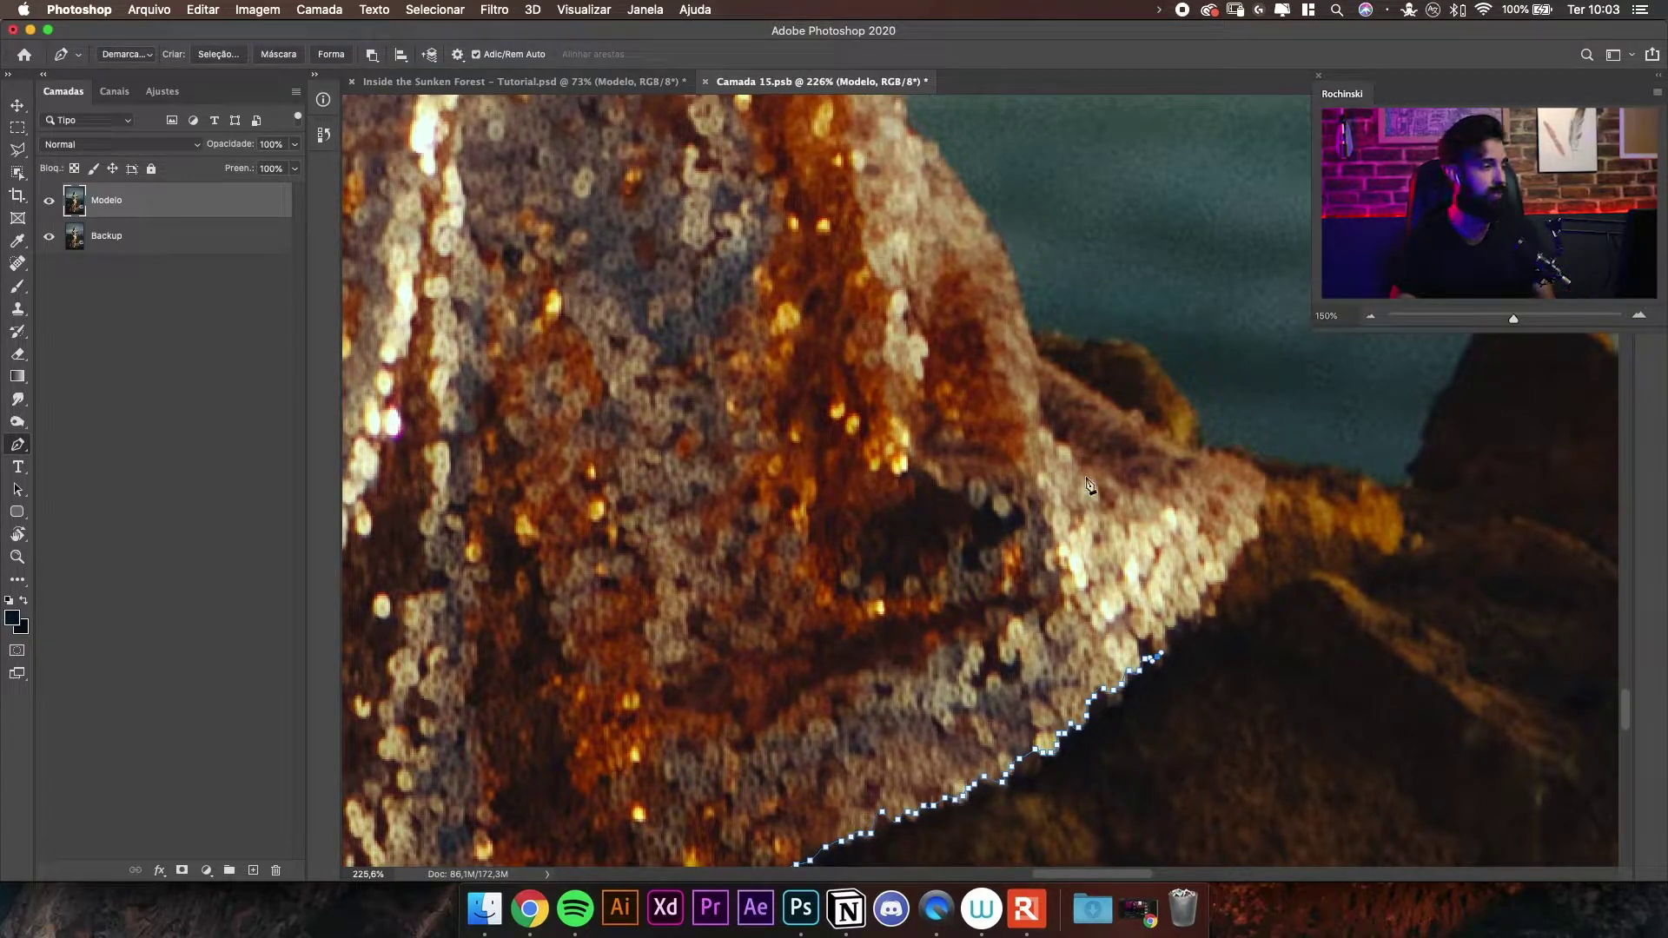
pyautogui.moveTo(1113, 432); pyautogui.dragTo(1129, 392)
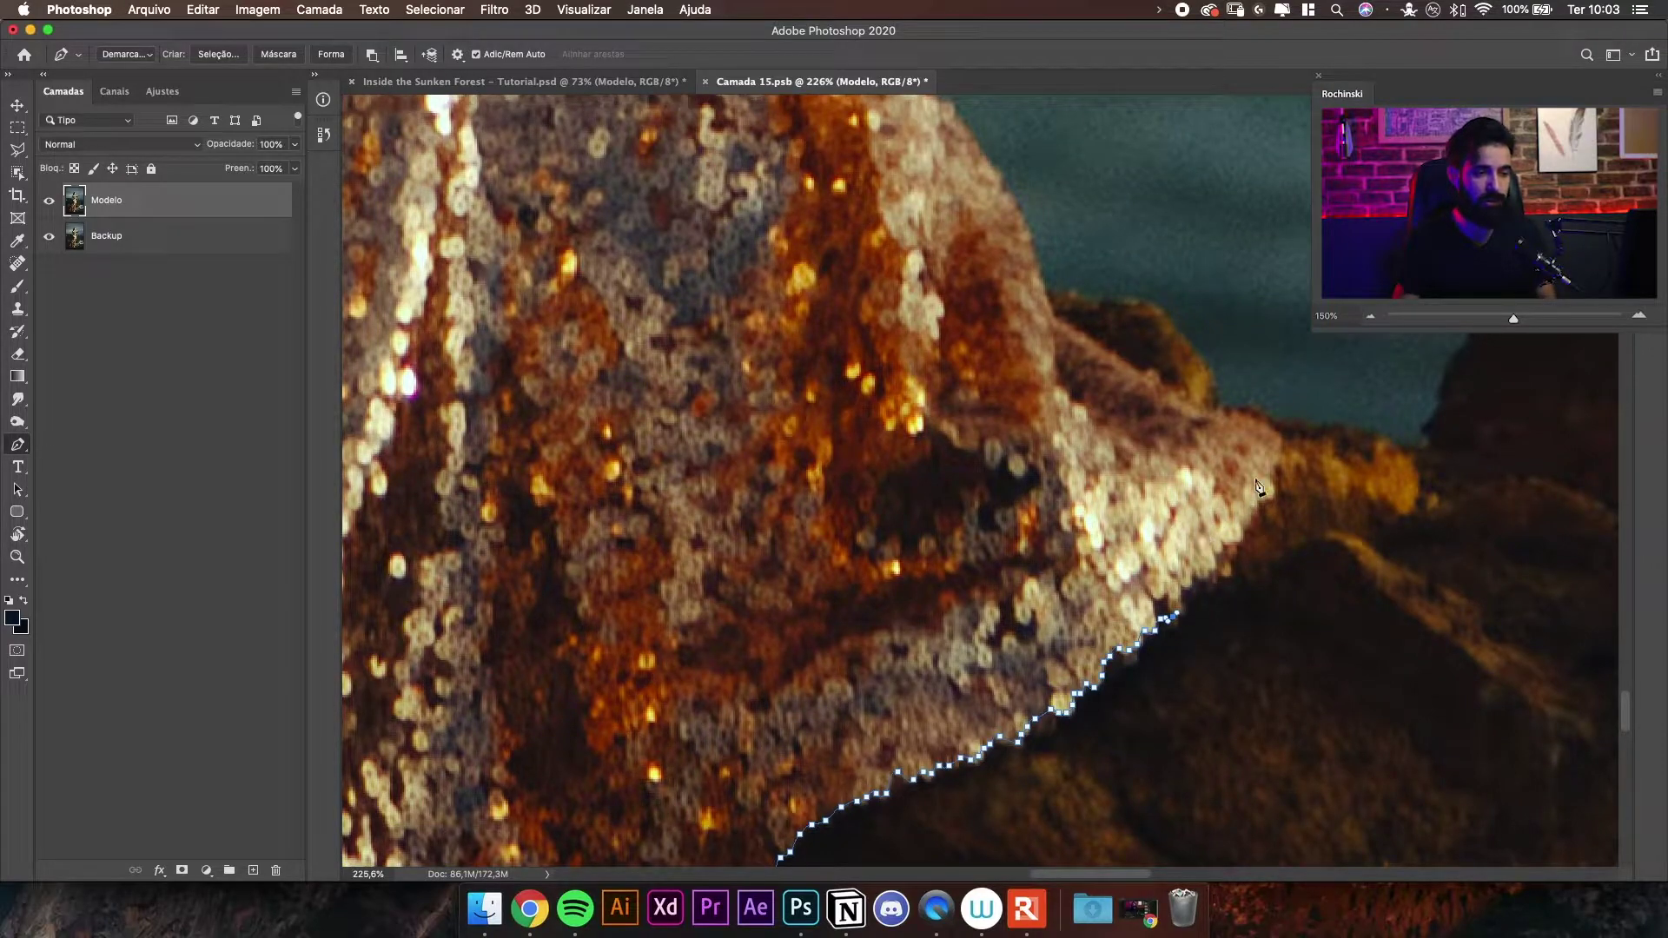
pyautogui.scroll(5, 1182, 572)
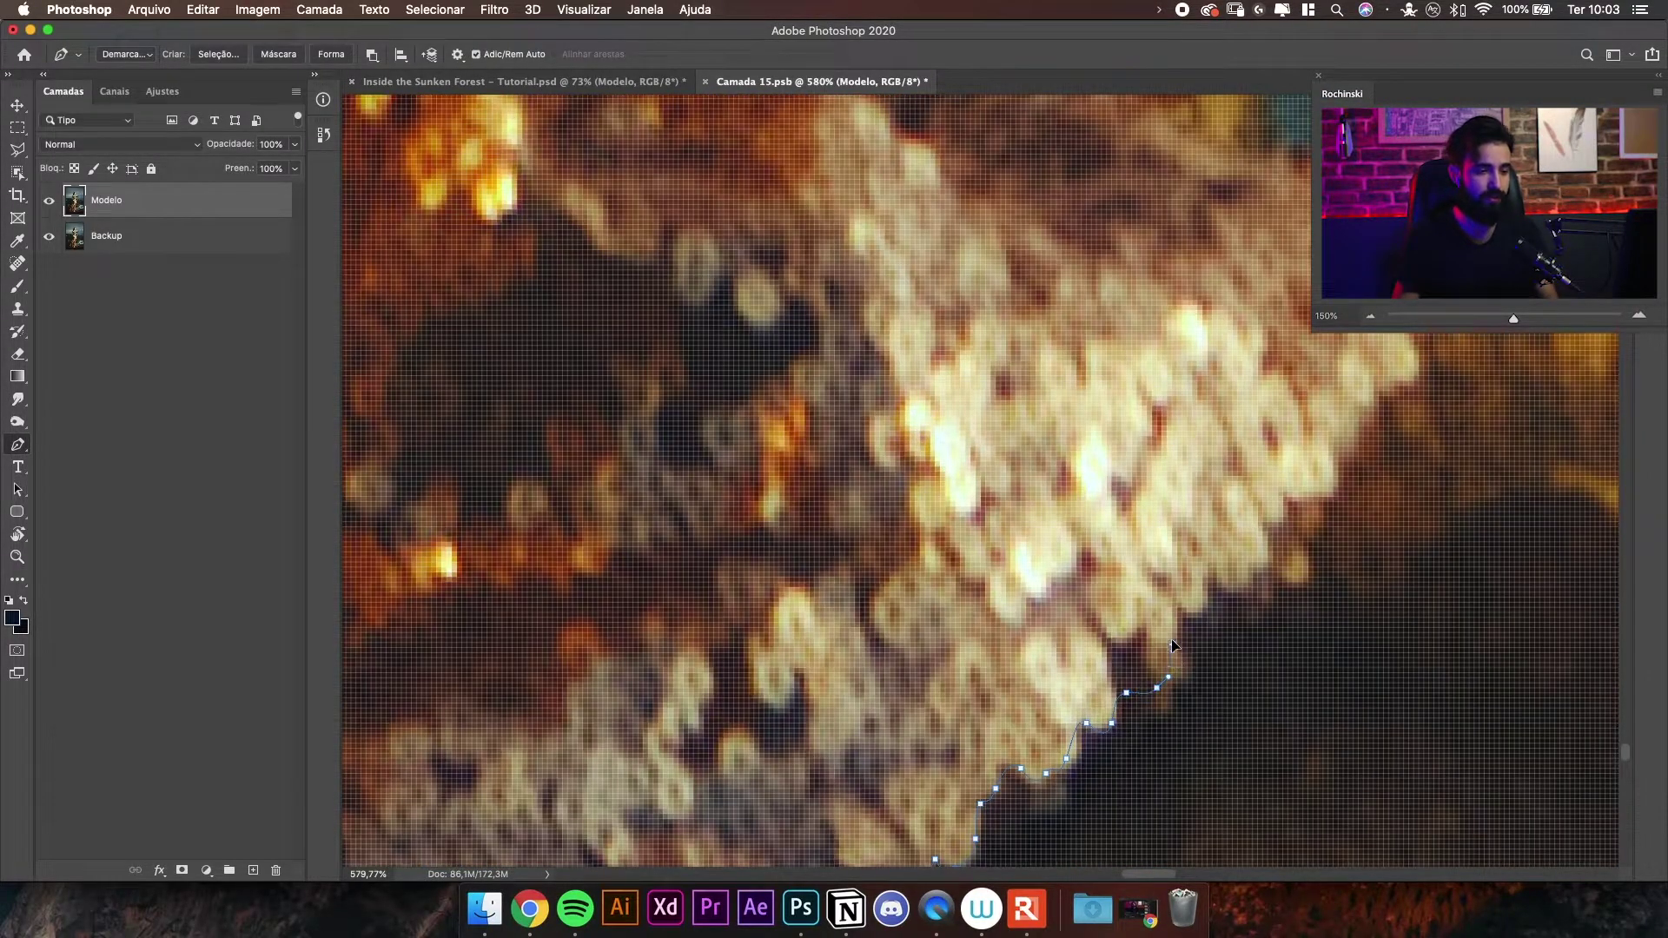
pyautogui.moveTo(1222, 576); pyautogui.dragTo(1286, 531)
pyautogui.click(1268, 556)
pyautogui.click(1266, 545)
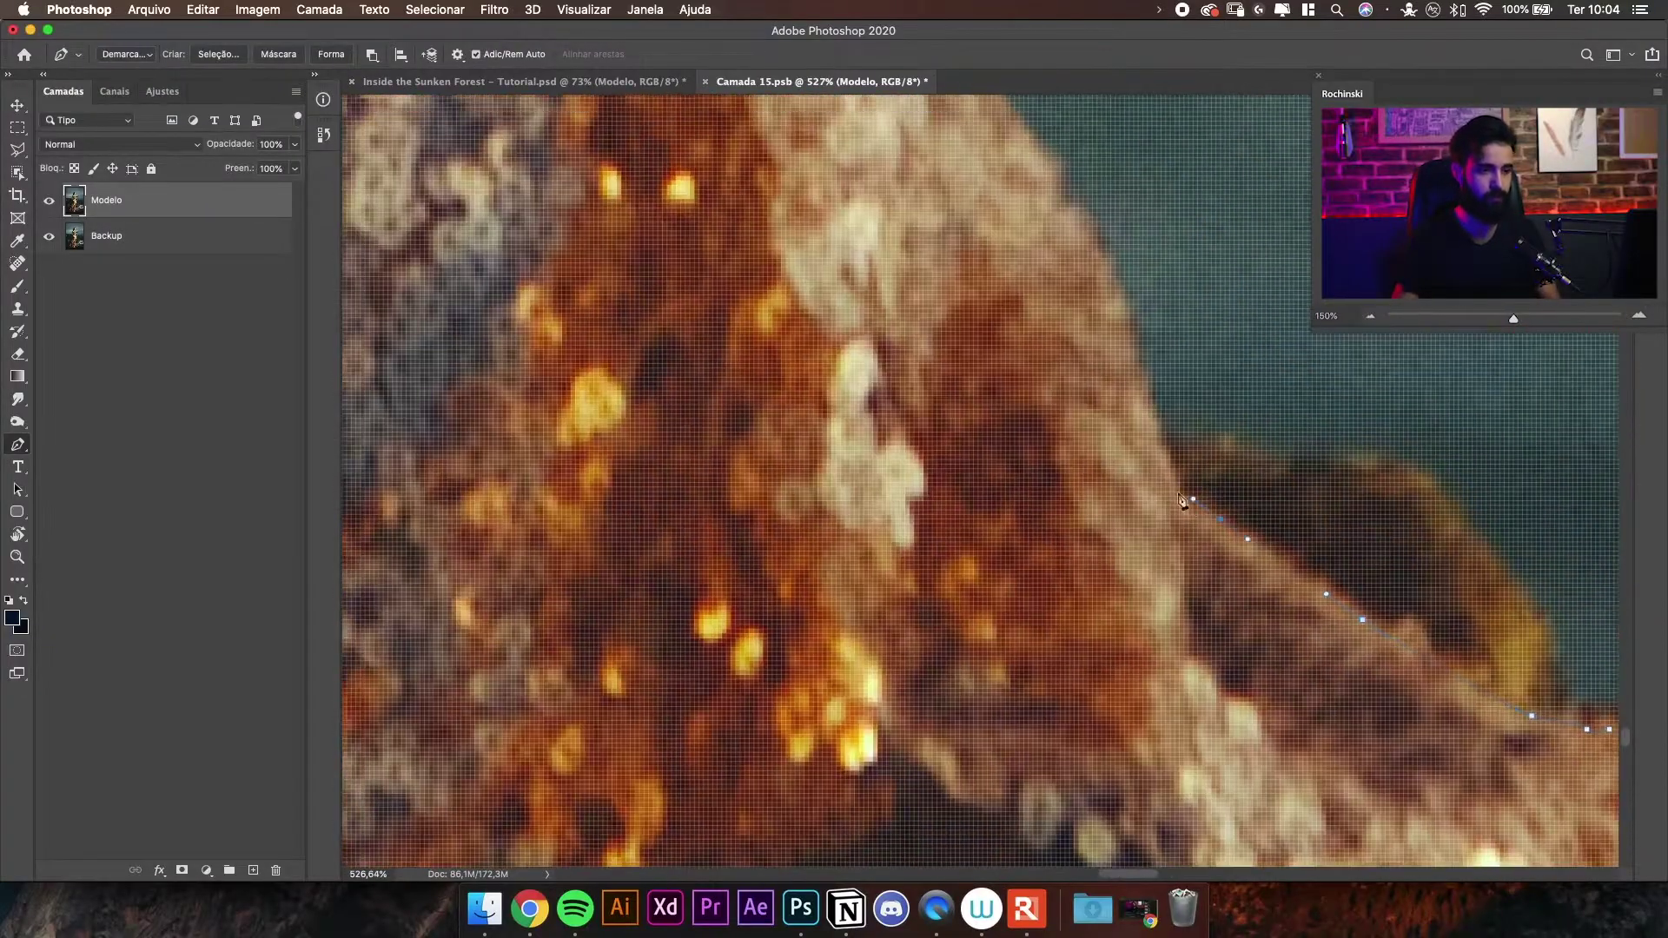
# - Trace the pen path up the right side of the dress from the hem fold
pyautogui.click(1080, 365)
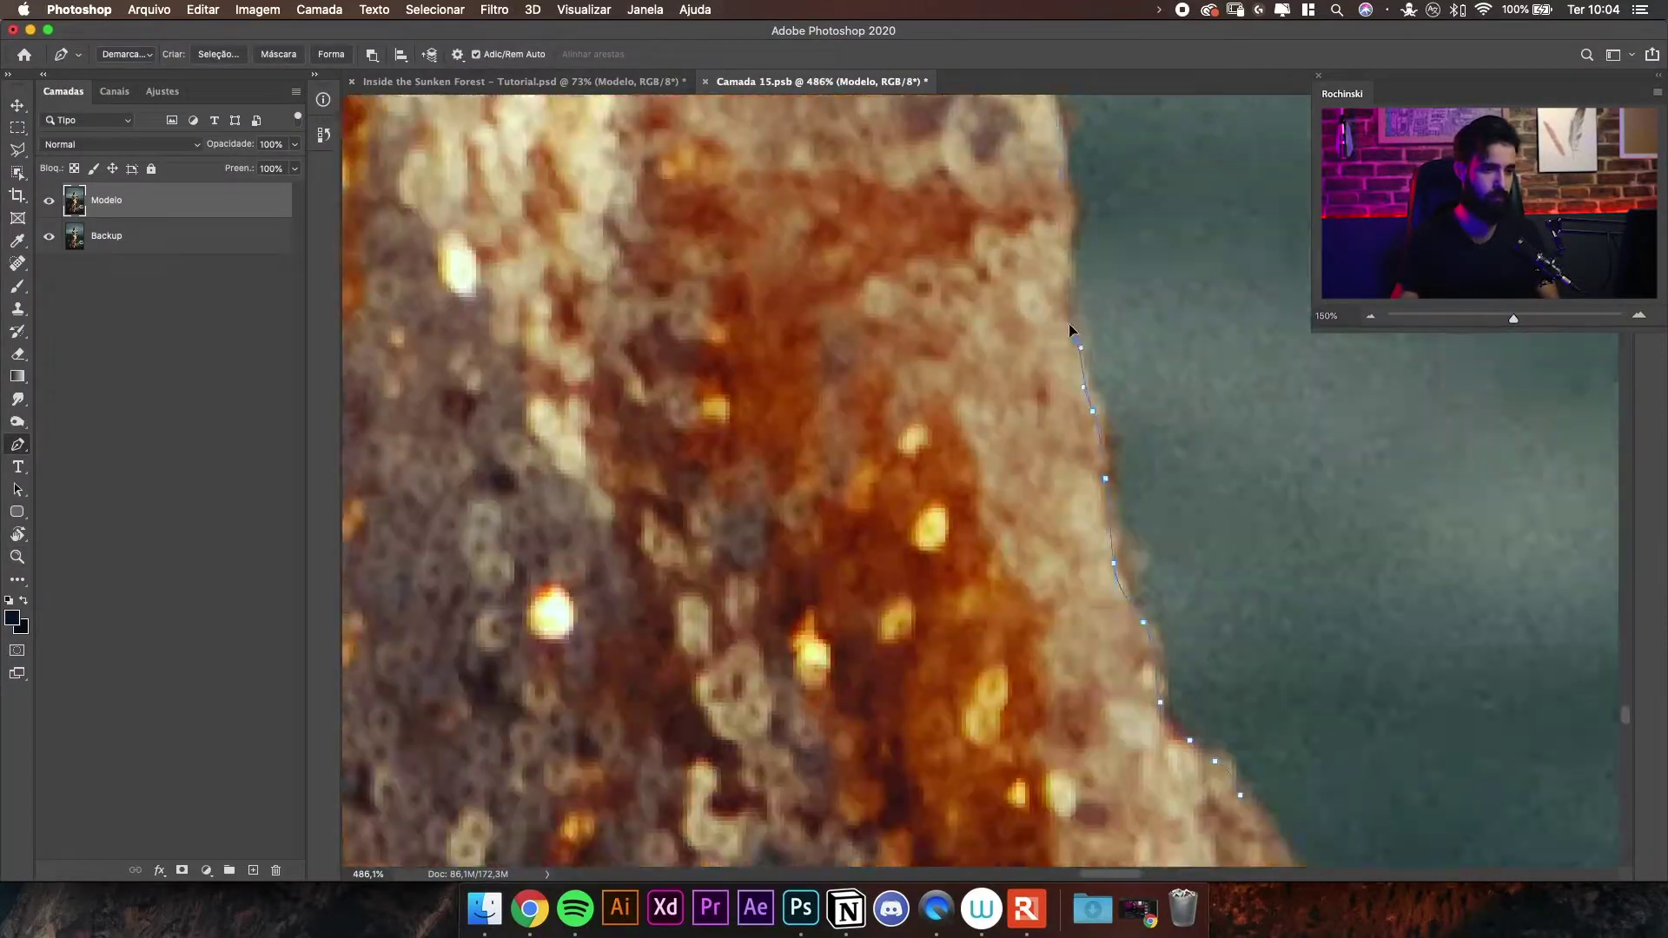
pyautogui.click(1119, 484)
pyautogui.click(1109, 335)
pyautogui.moveTo(1152, 387); pyautogui.dragTo(1155, 355)
pyautogui.scroll(-10, 1161, 539)
pyautogui.scroll(8, 1142, 556)
pyautogui.moveTo(1130, 558); pyautogui.dragTo(1109, 470)
pyautogui.scroll(10, 1139, 504)
pyautogui.scroll(10, 1120, 486)
pyautogui.scroll(10, 1077, 451)
pyautogui.scroll(10, 1059, 435)
# - Continue the pen path along the outstretched arm and up the outer edge of the palm
pyautogui.moveTo(1121, 235); pyautogui.dragTo(747, 429)
pyautogui.click(1154, 477)
pyautogui.moveTo(1154, 477); pyautogui.dragTo(897, 488)
pyautogui.moveTo(1363, 499); pyautogui.dragTo(1413, 467)
pyautogui.moveTo(1303, 391); pyautogui.dragTo(868, 738)
pyautogui.moveTo(1117, 715); pyautogui.dragTo(1251, 604)
pyautogui.moveTo(1251, 417); pyautogui.dragTo(987, 599)
pyautogui.moveTo(1304, 413); pyautogui.dragTo(1309, 409)
pyautogui.scroll(5, 1309, 417)
pyautogui.click(1322, 512)
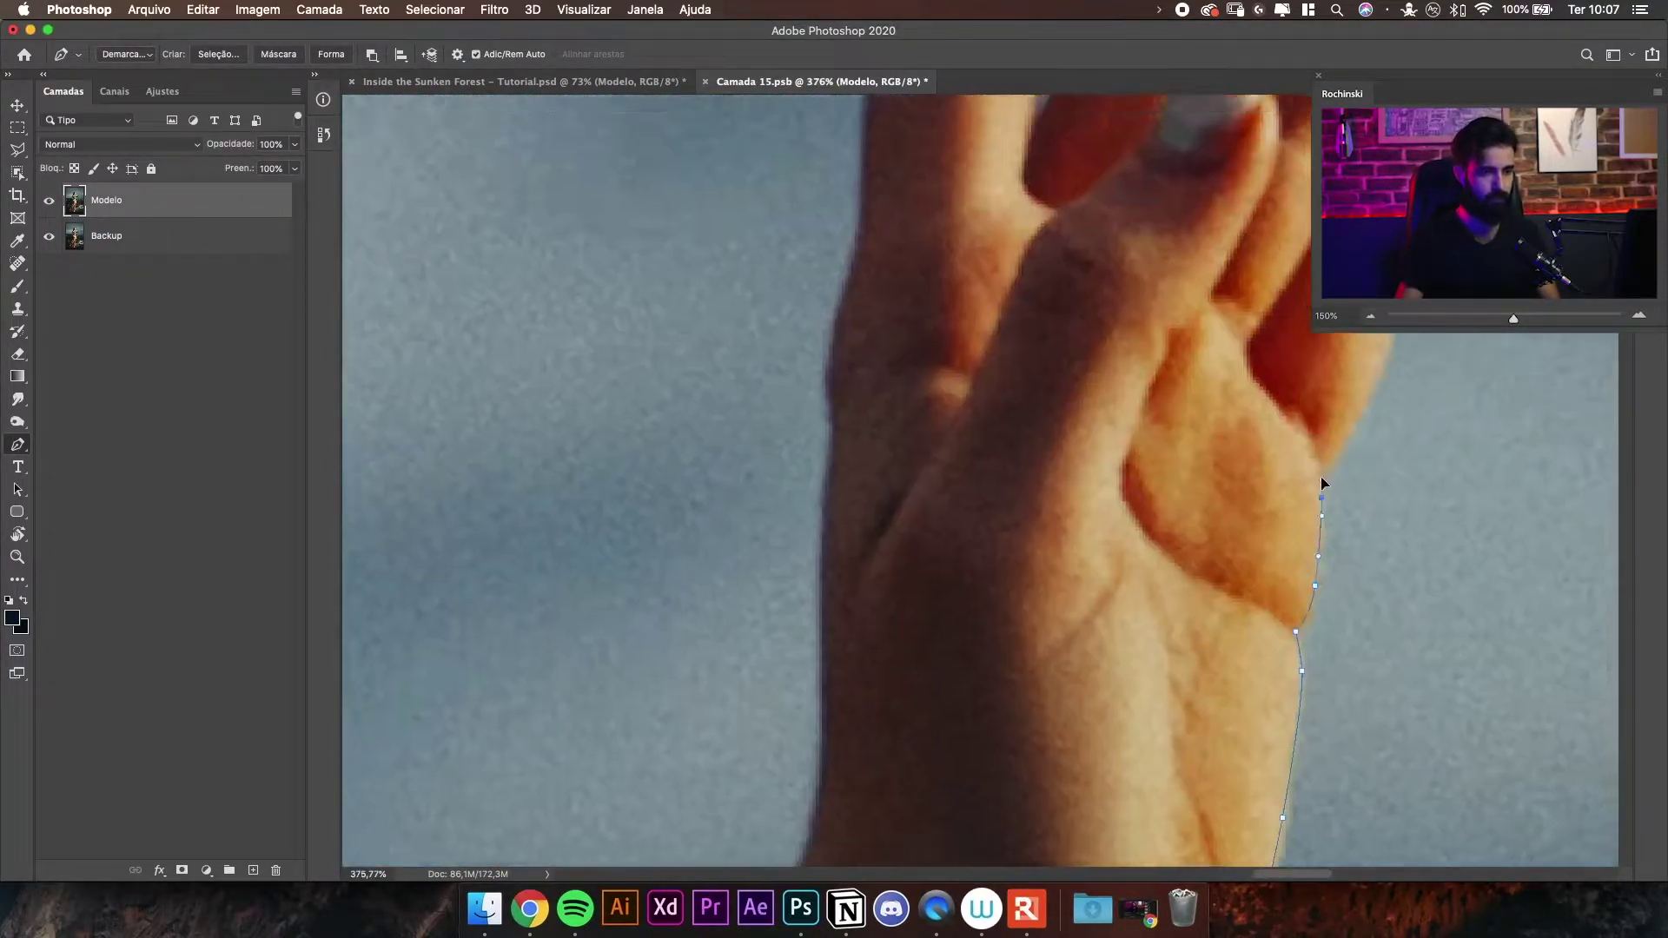
# - Trace the pen path around the little finger of the raised hand
pyautogui.scroll(5, 1311, 451)
pyautogui.click(1307, 419)
pyautogui.moveTo(1302, 260); pyautogui.dragTo(1147, 721)
pyautogui.click(1305, 391)
pyautogui.click(1176, 624)
pyautogui.click(1231, 526)
pyautogui.click(1300, 387)
pyautogui.moveTo(1294, 260); pyautogui.dragTo(1201, 502)
pyautogui.click(1233, 568)
# - Trace the pen path around the ring finger's tip and down its inner edge
pyautogui.scroll(2, 1247, 454)
pyautogui.click(1210, 393)
pyautogui.click(1257, 480)
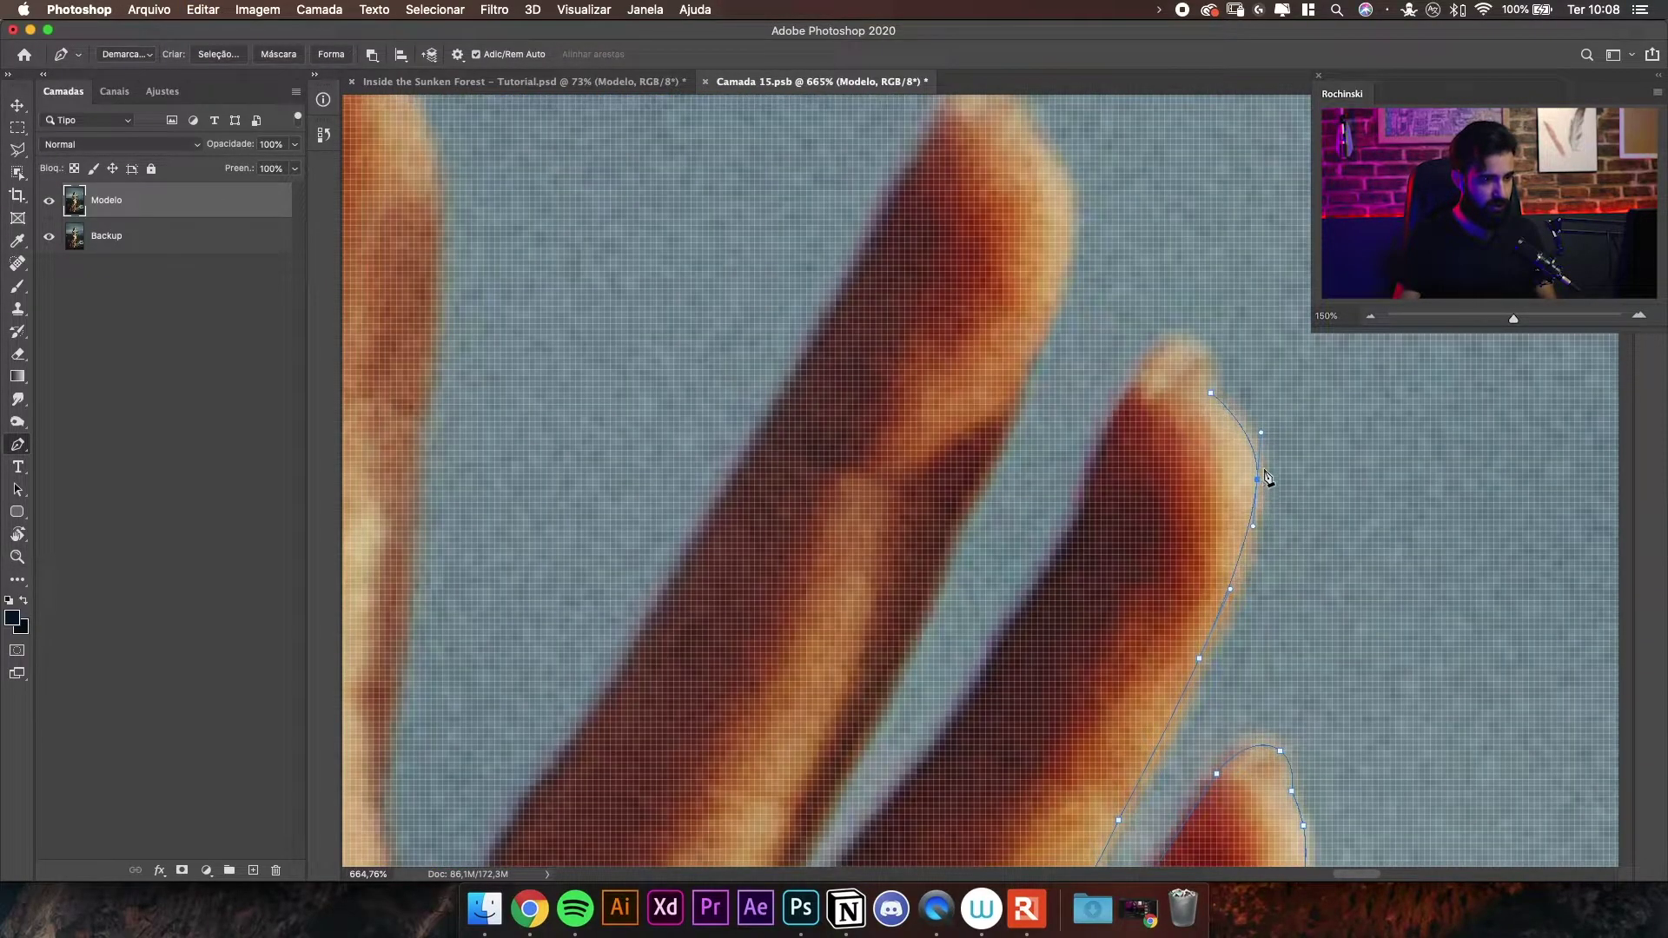
pyautogui.moveTo(1290, 439); pyautogui.dragTo(1227, 456)
pyautogui.moveTo(1253, 399); pyautogui.dragTo(1173, 407)
pyautogui.press('p')
pyautogui.moveTo(1259, 409); pyautogui.dragTo(1145, 429)
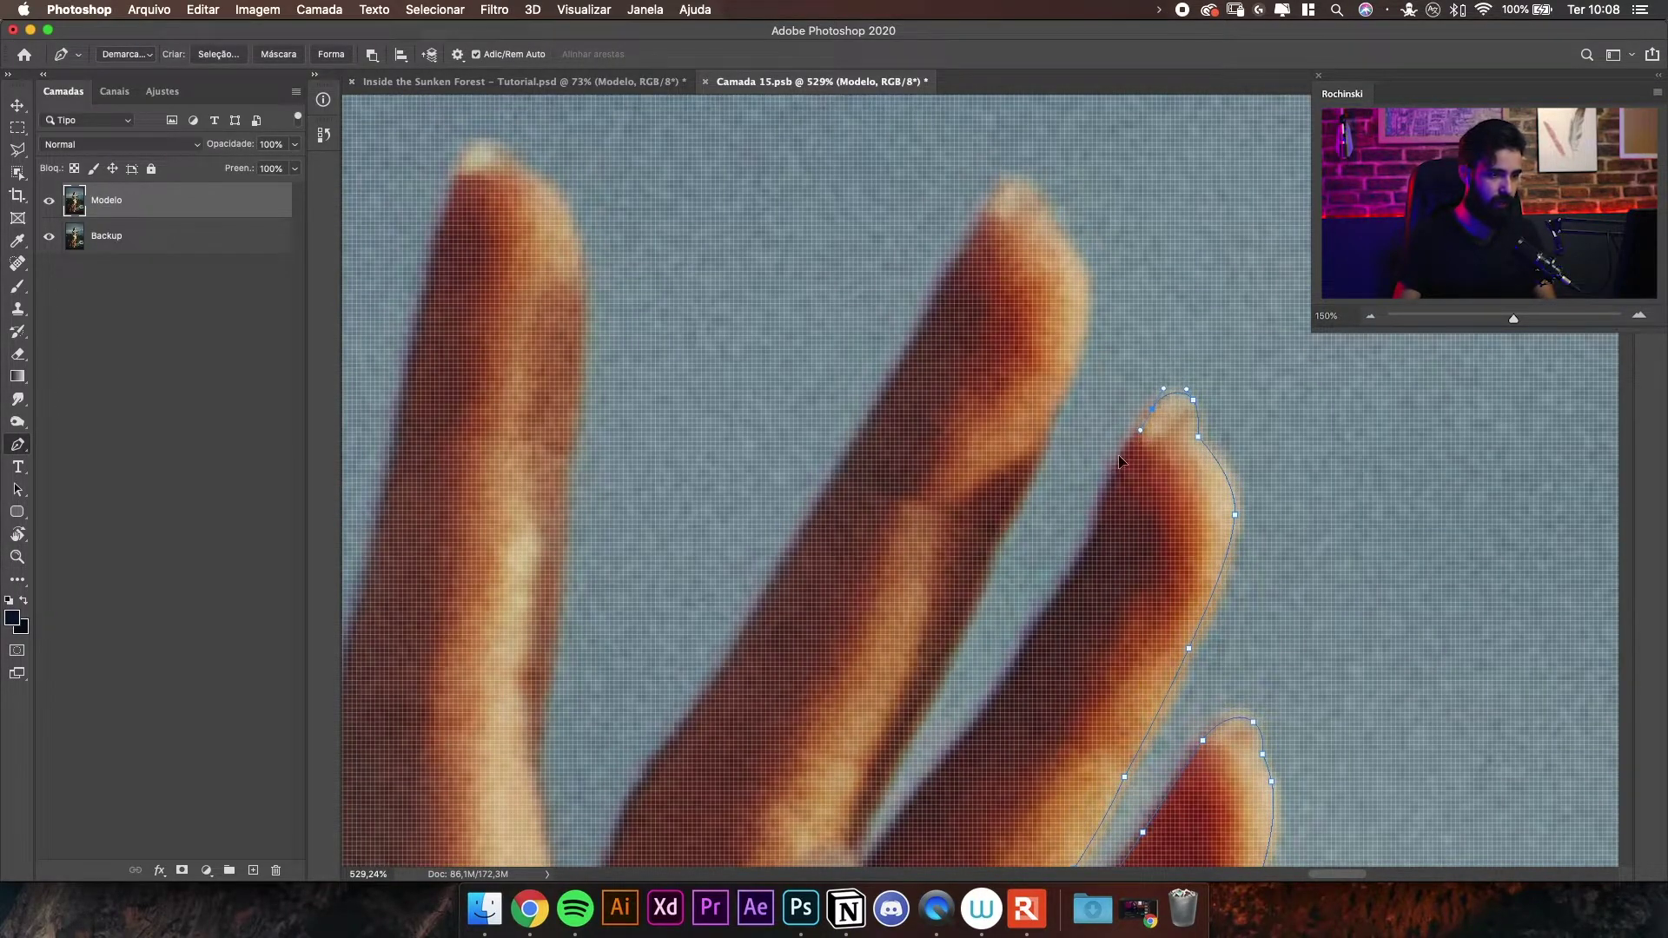
pyautogui.moveTo(1097, 547); pyautogui.dragTo(1177, 389)
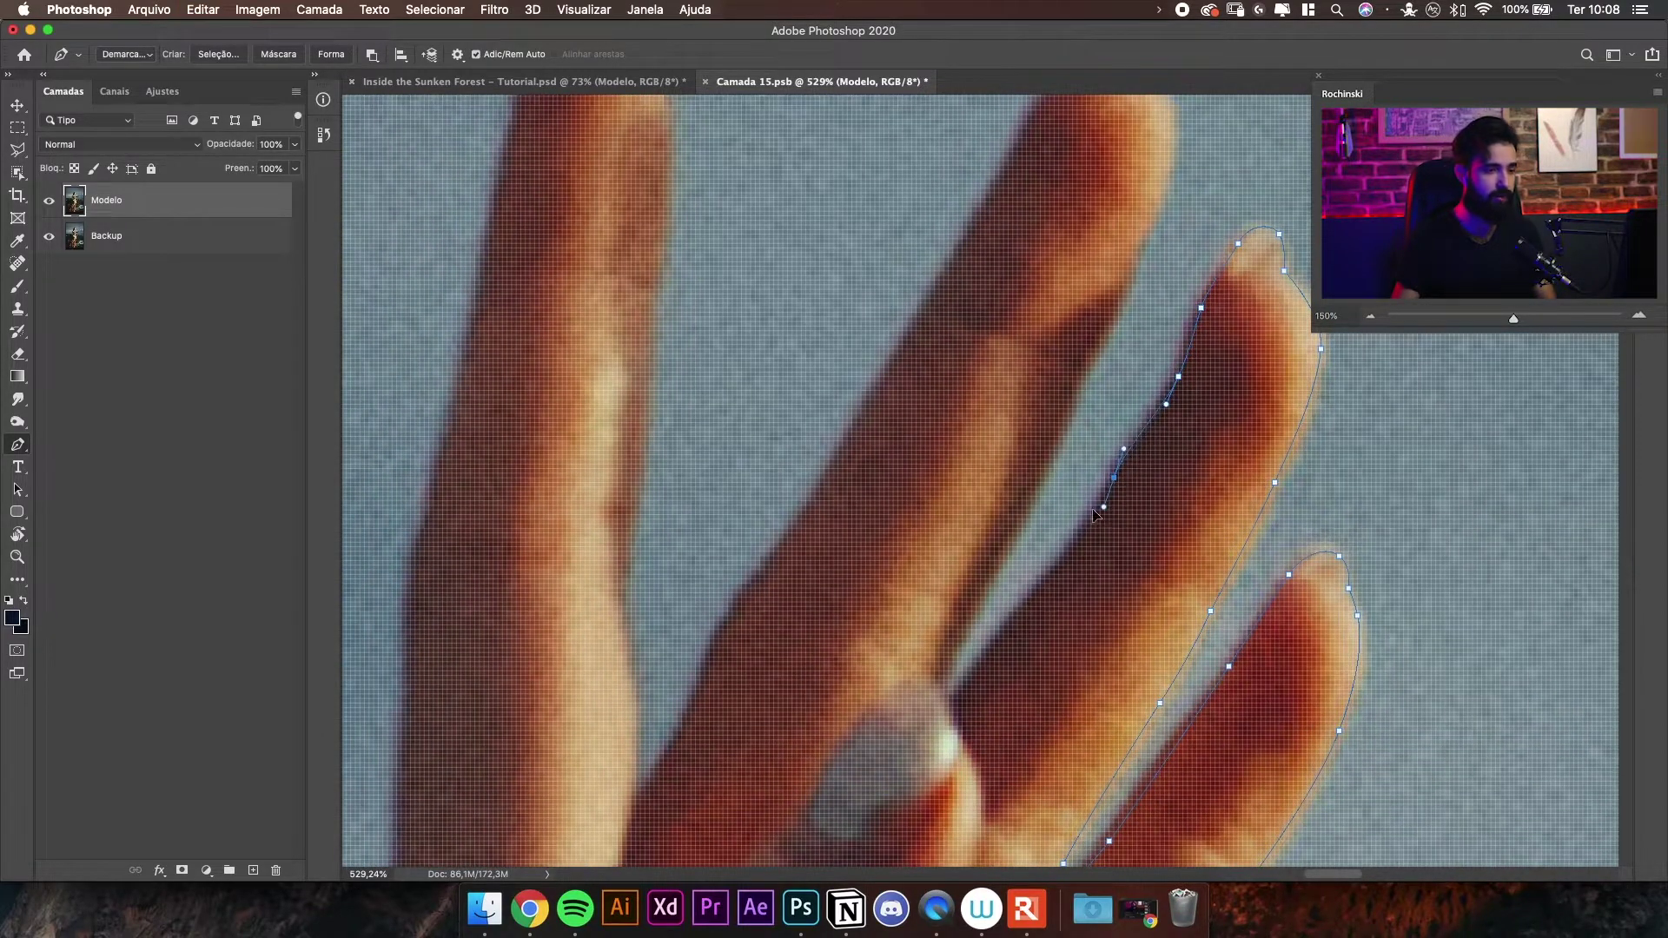
# - Continue the pen path from the ring finger's inner edge up and around the tip of the middle finger
pyautogui.moveTo(1022, 616); pyautogui.dragTo(1068, 577)
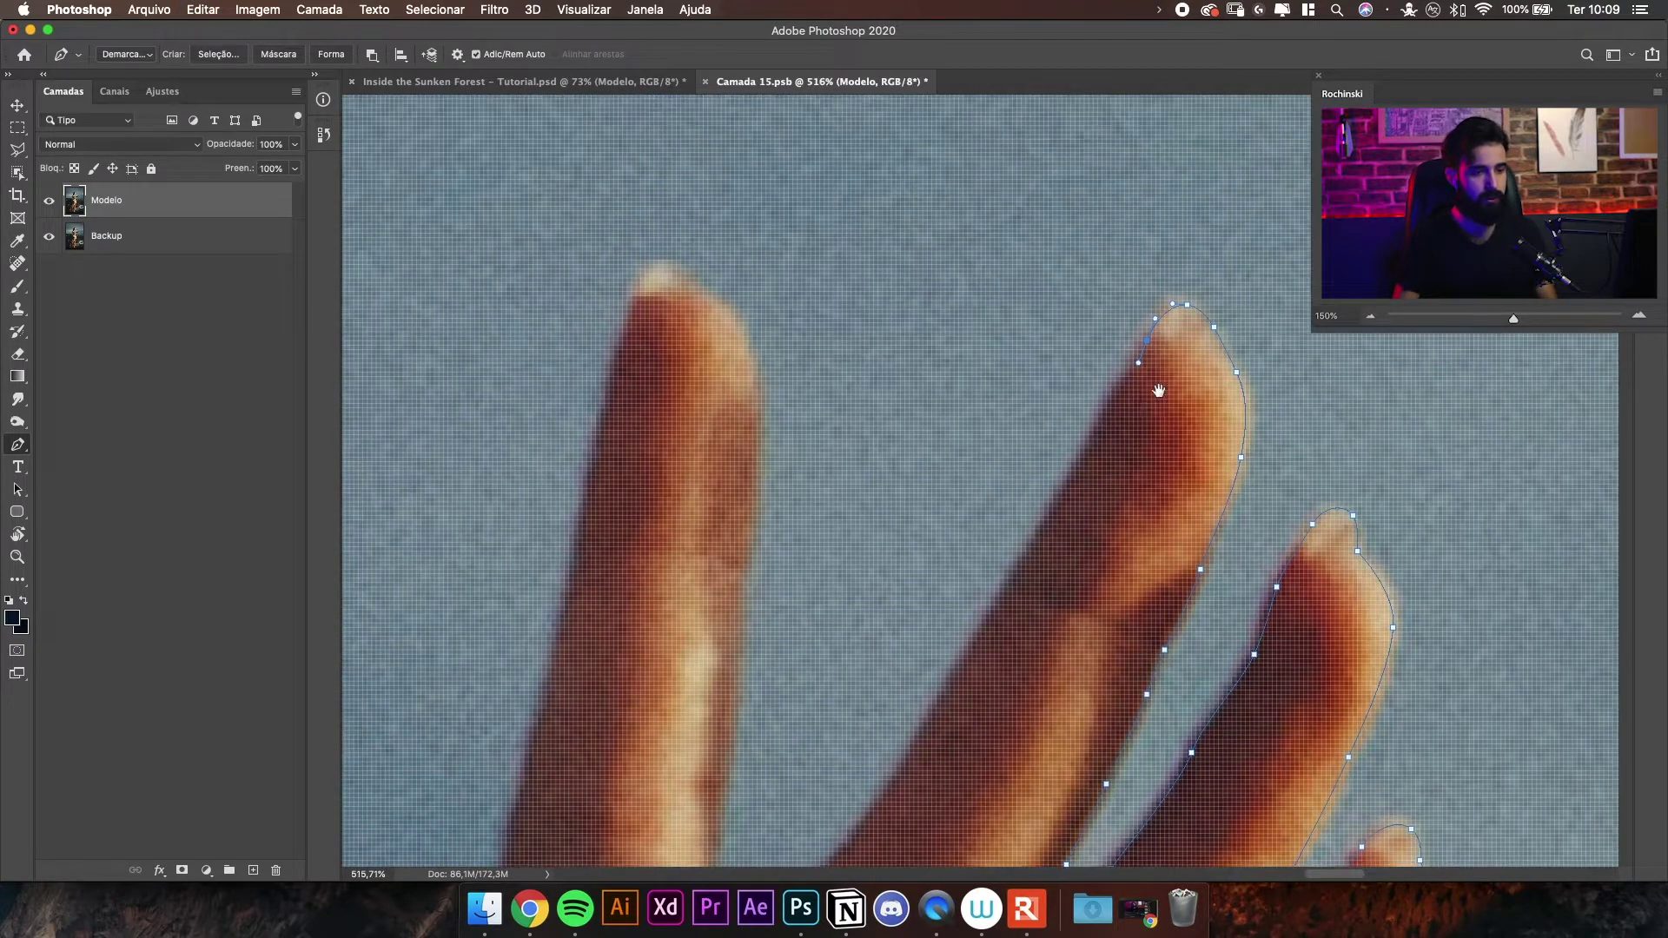
pyautogui.moveTo(1159, 389); pyautogui.dragTo(1207, 319)
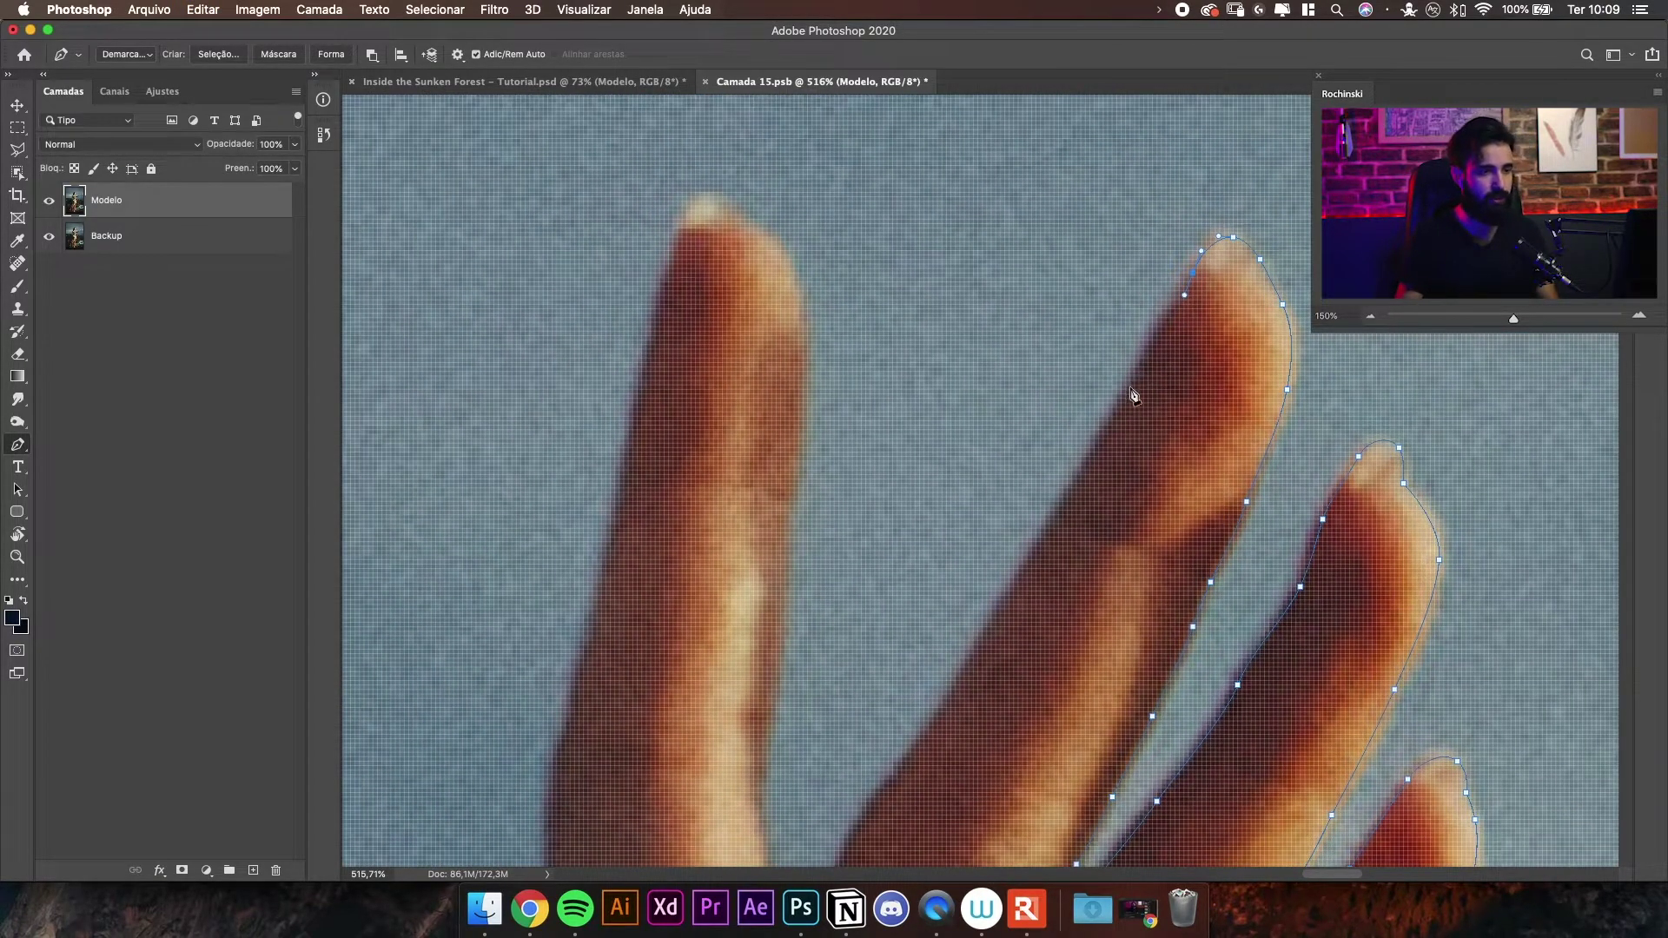
pyautogui.moveTo(1086, 500); pyautogui.dragTo(1133, 415)
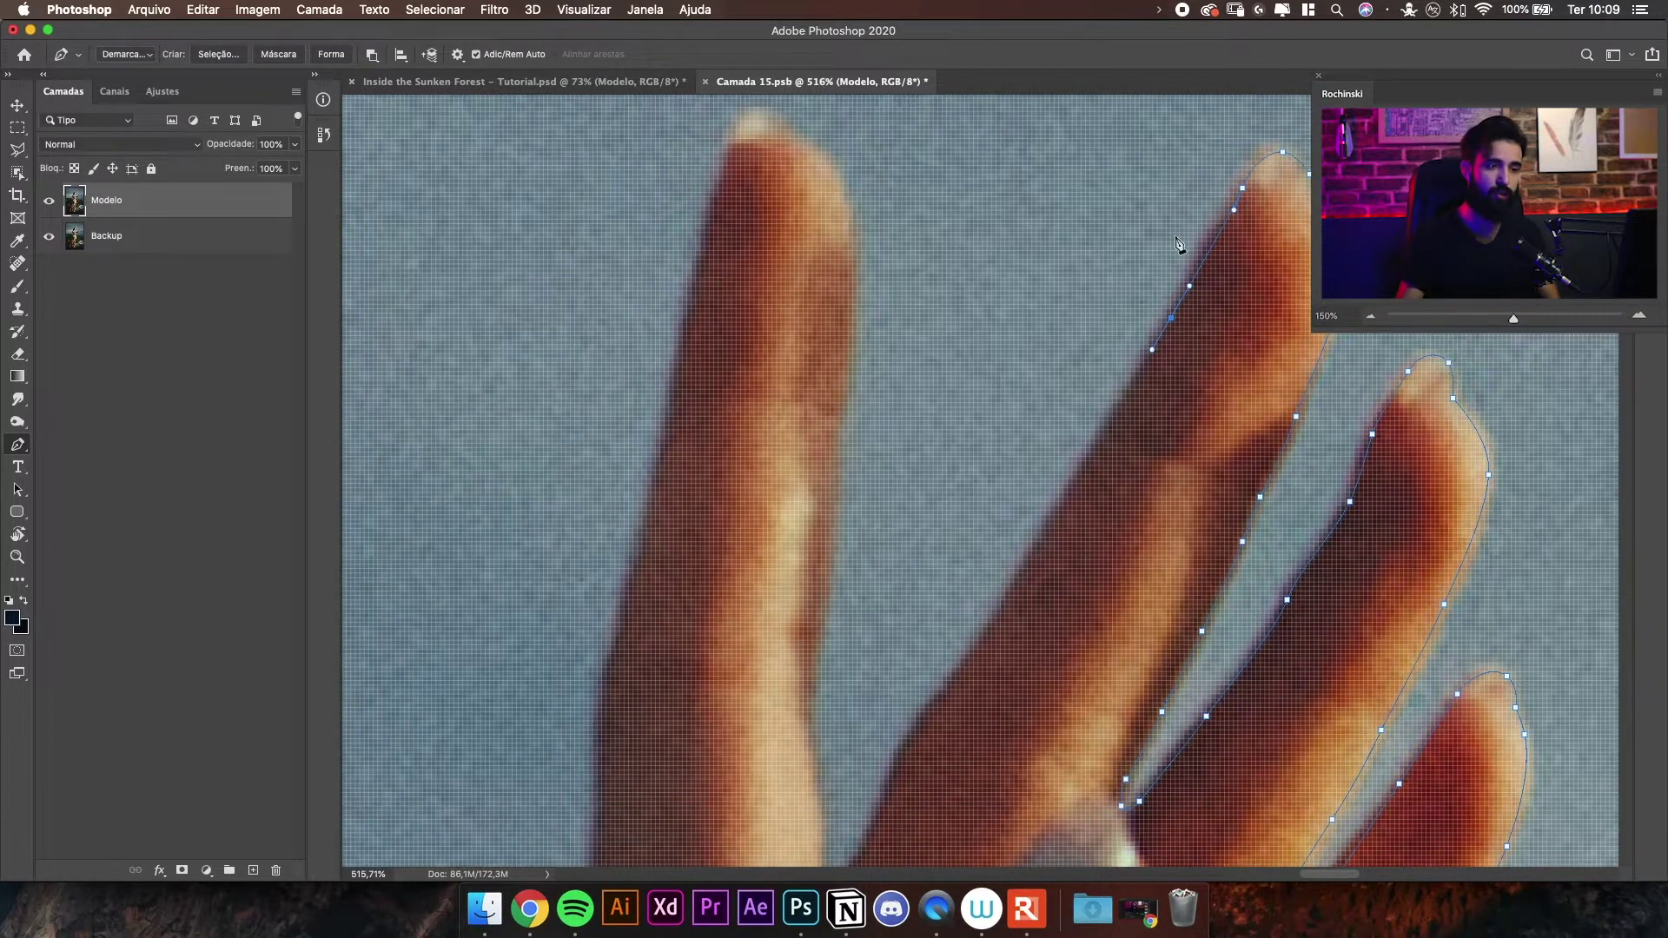
# - Trace the pen path down the middle finger's inner edge toward the base of the index finger
pyautogui.moveTo(1043, 542); pyautogui.dragTo(1165, 252)
pyautogui.moveTo(1048, 287); pyautogui.dragTo(943, 348)
pyautogui.moveTo(949, 465); pyautogui.dragTo(1024, 346)
pyautogui.moveTo(1091, 525); pyautogui.dragTo(1045, 516)
pyautogui.moveTo(1181, 283); pyautogui.dragTo(1110, 491)
pyautogui.moveTo(1172, 261); pyautogui.dragTo(1208, 260)
pyautogui.moveTo(1206, 259); pyautogui.dragTo(1174, 361)
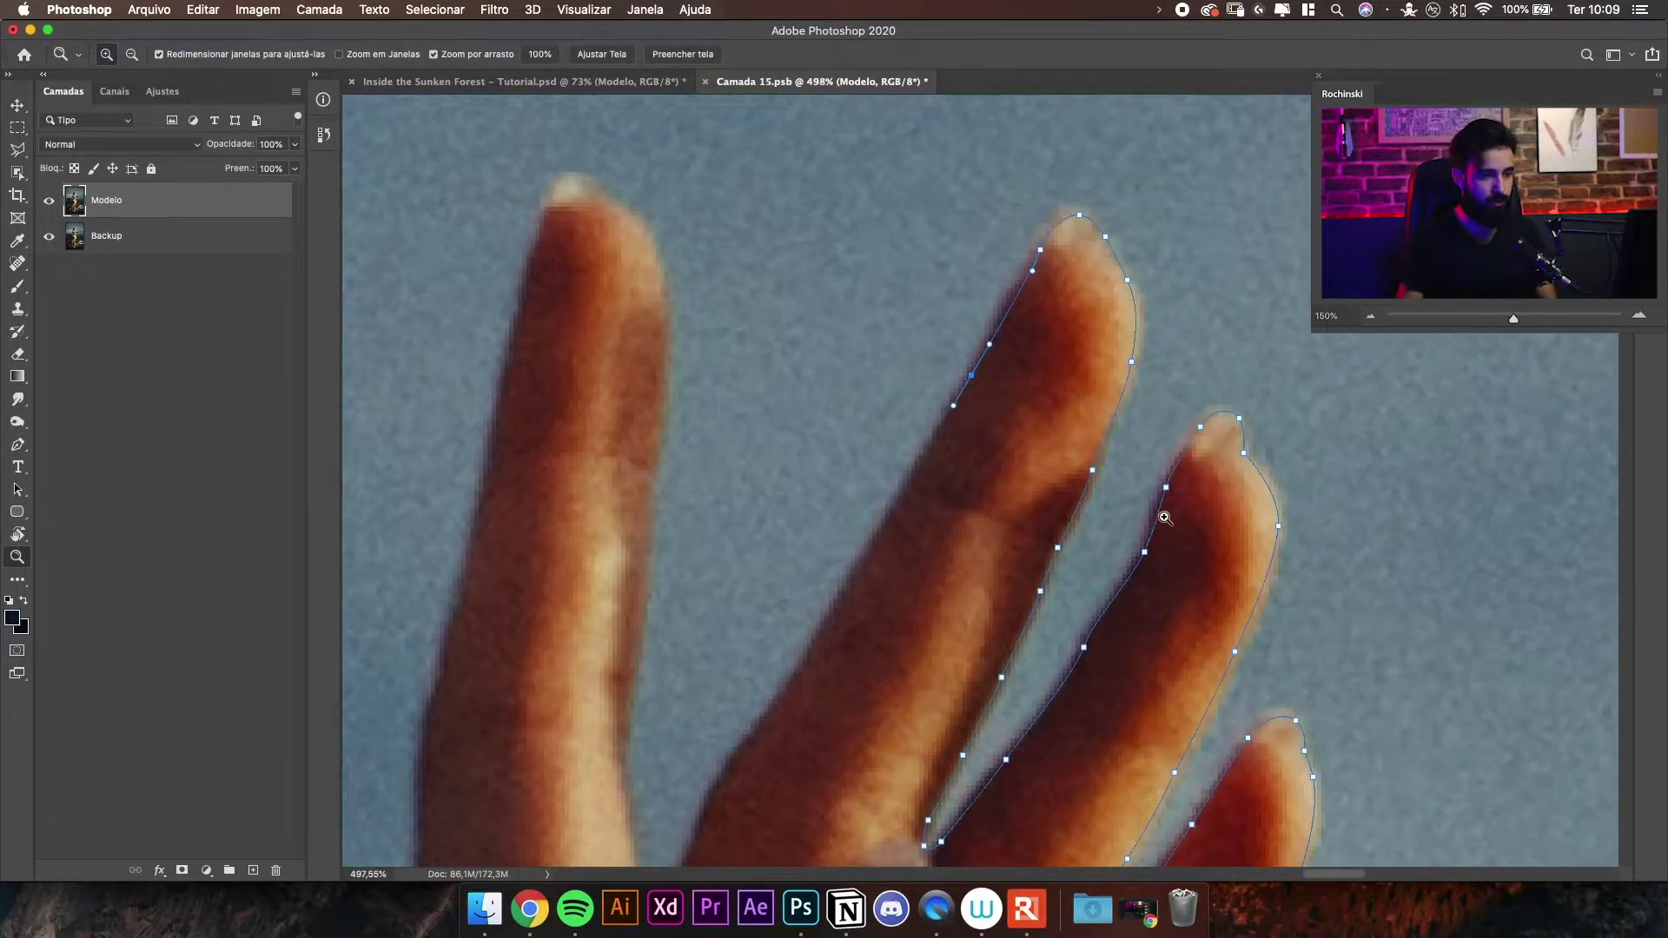
pyautogui.scroll(2, 1147, 370)
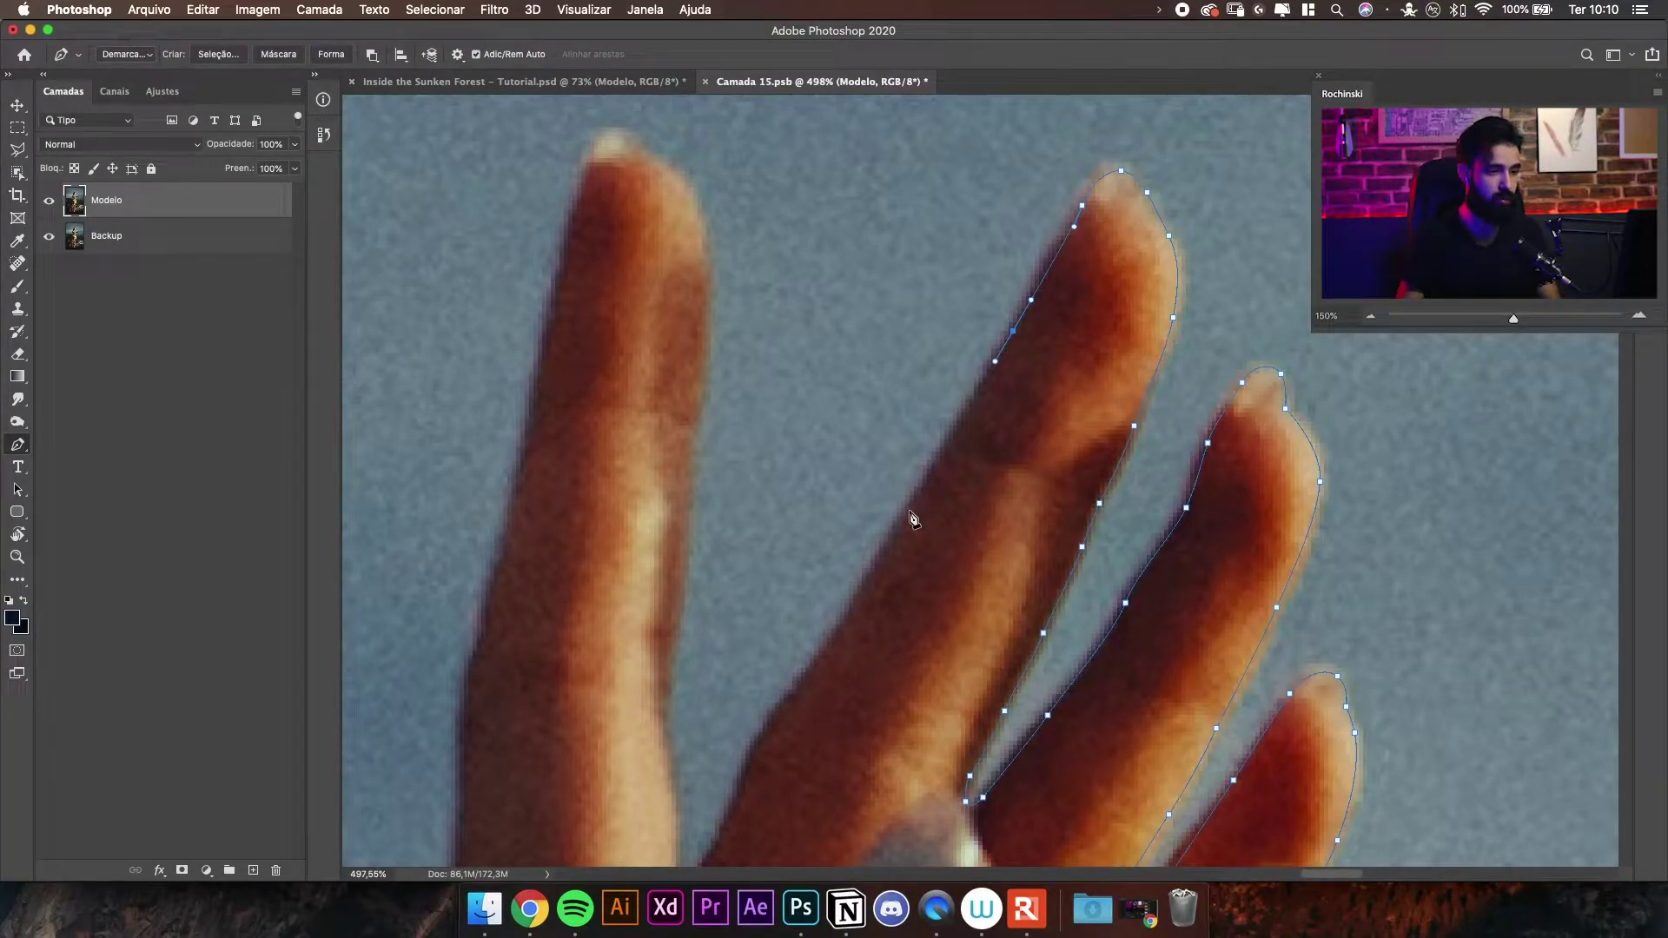
pyautogui.moveTo(893, 577); pyautogui.dragTo(878, 643)
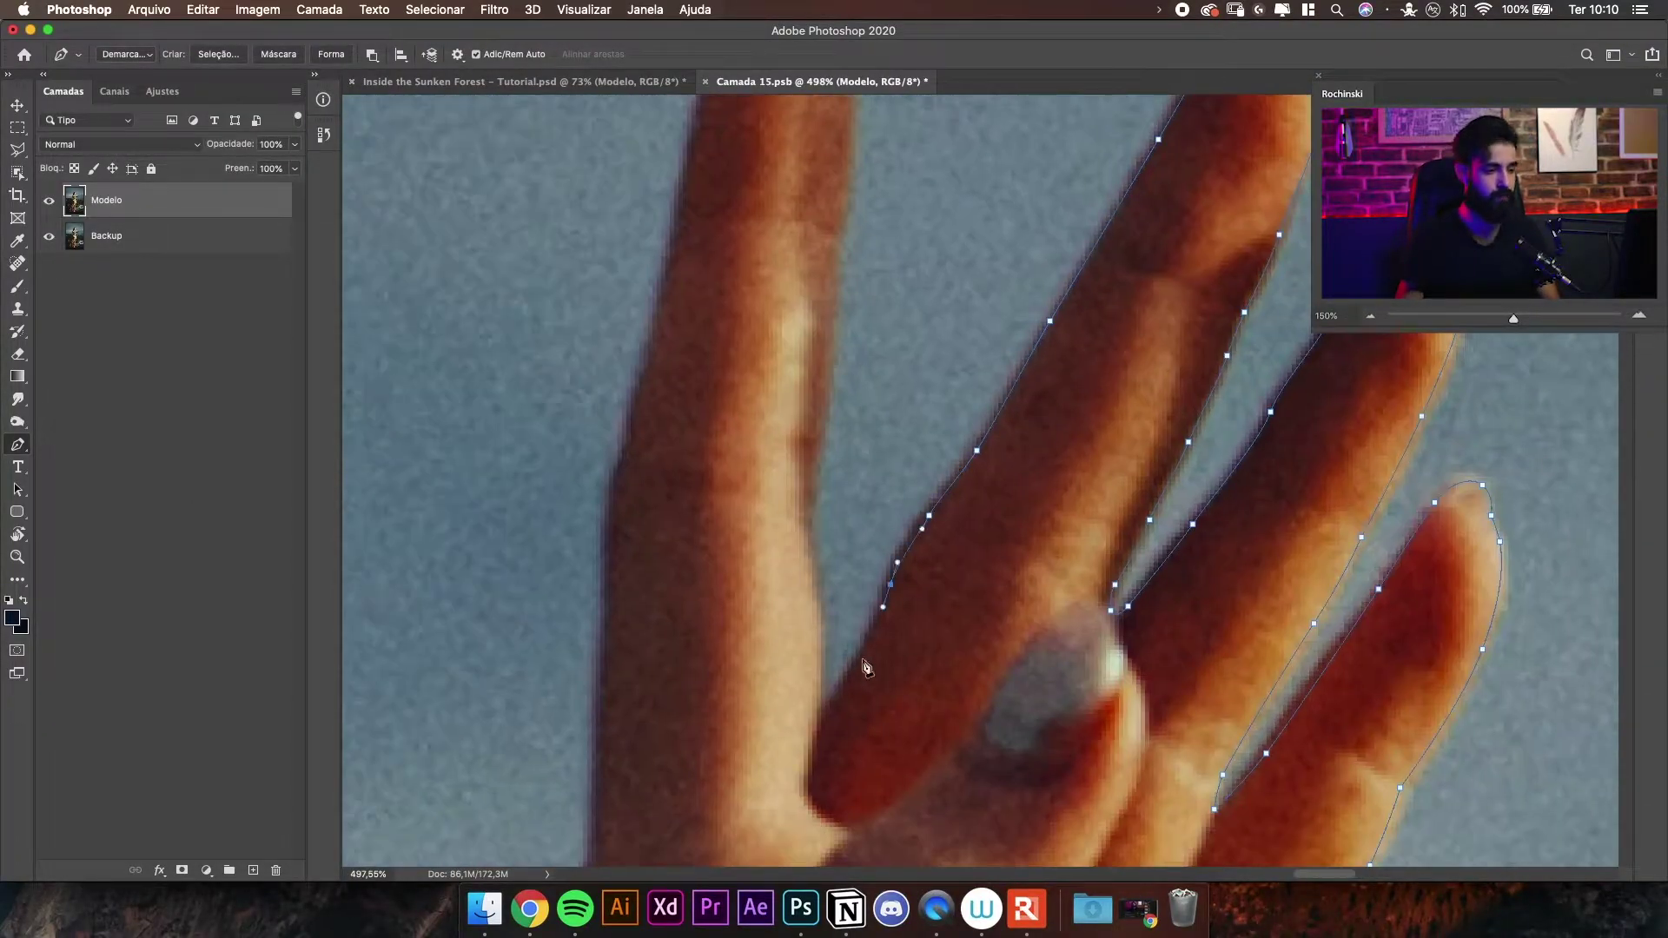
# - Trace the pen path around the index finger and back along the upper edge of the outstretched arm
pyautogui.moveTo(800, 202); pyautogui.dragTo(763, 199)
pyautogui.moveTo(787, 531); pyautogui.dragTo(782, 597)
pyautogui.moveTo(1251, 371); pyautogui.dragTo(1127, 371)
pyautogui.click(816, 450)
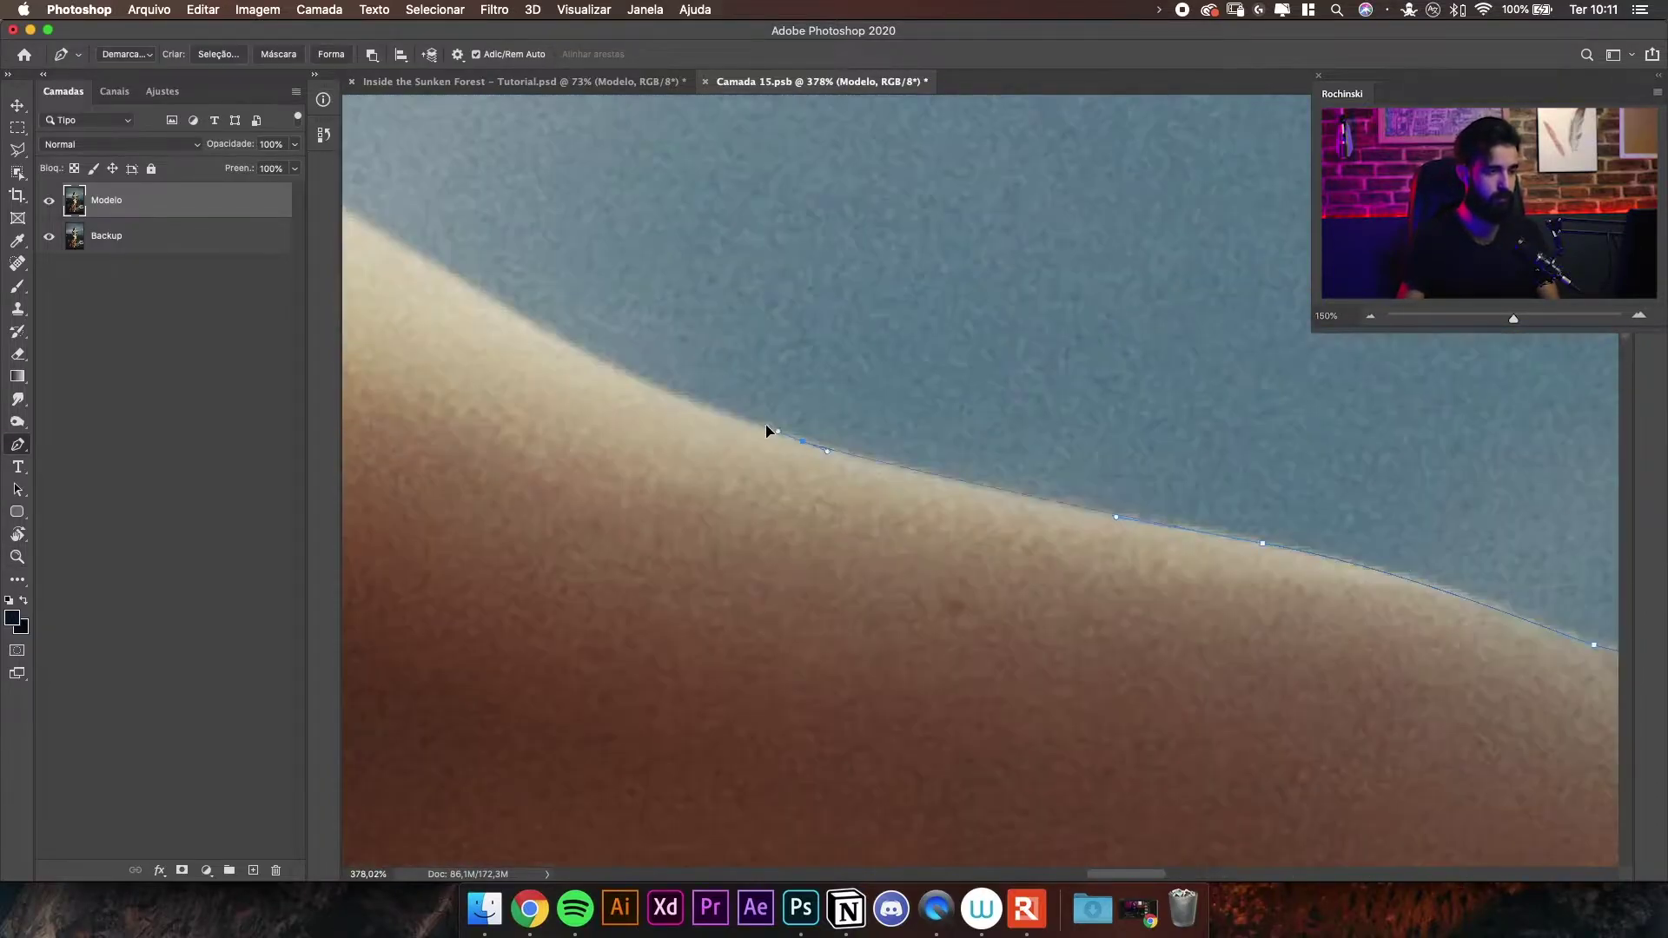
# - Continue the pen path up the neck and along the face profile over lips and nose to the eyelashes
pyautogui.click(940, 288)
pyautogui.click(1142, 479)
pyautogui.moveTo(1116, 653)
pyautogui.mouseDown()
pyautogui.moveTo(1151, 597)
pyautogui.moveTo(1126, 552)
pyautogui.mouseUp()
pyautogui.click(1195, 454)
pyautogui.click(1165, 420)
pyautogui.click(1105, 431)
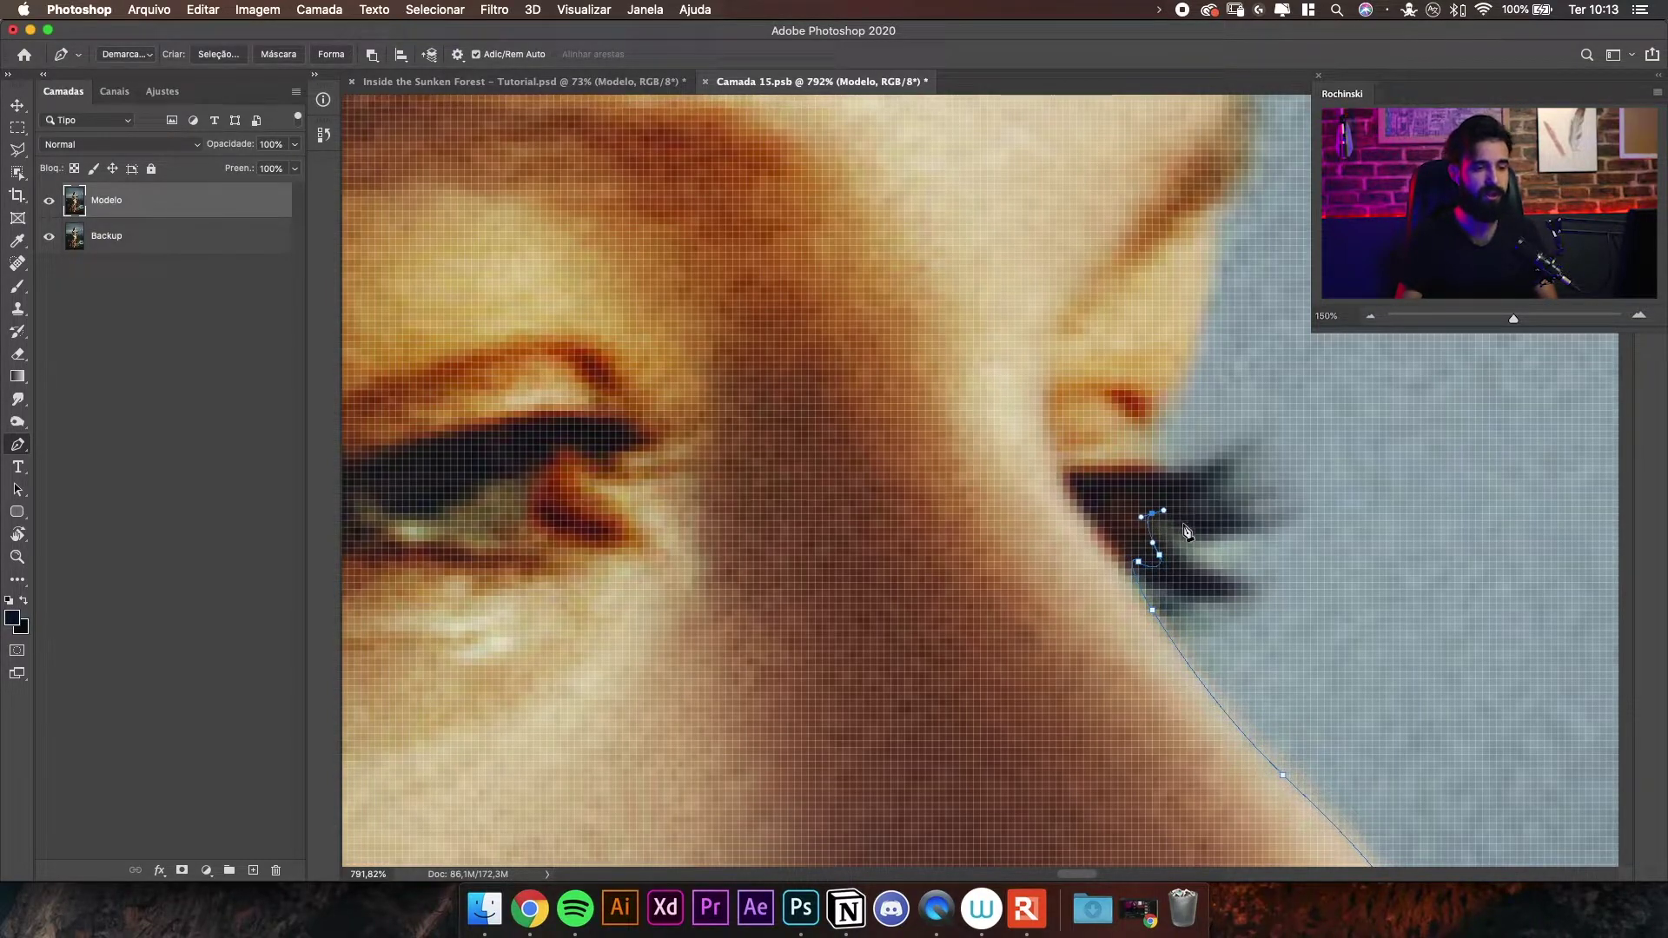
# - Trace the pen path around the dark base of the far eye's lashes up to the upper eyelid
pyautogui.moveTo(1208, 497); pyautogui.dragTo(1200, 530)
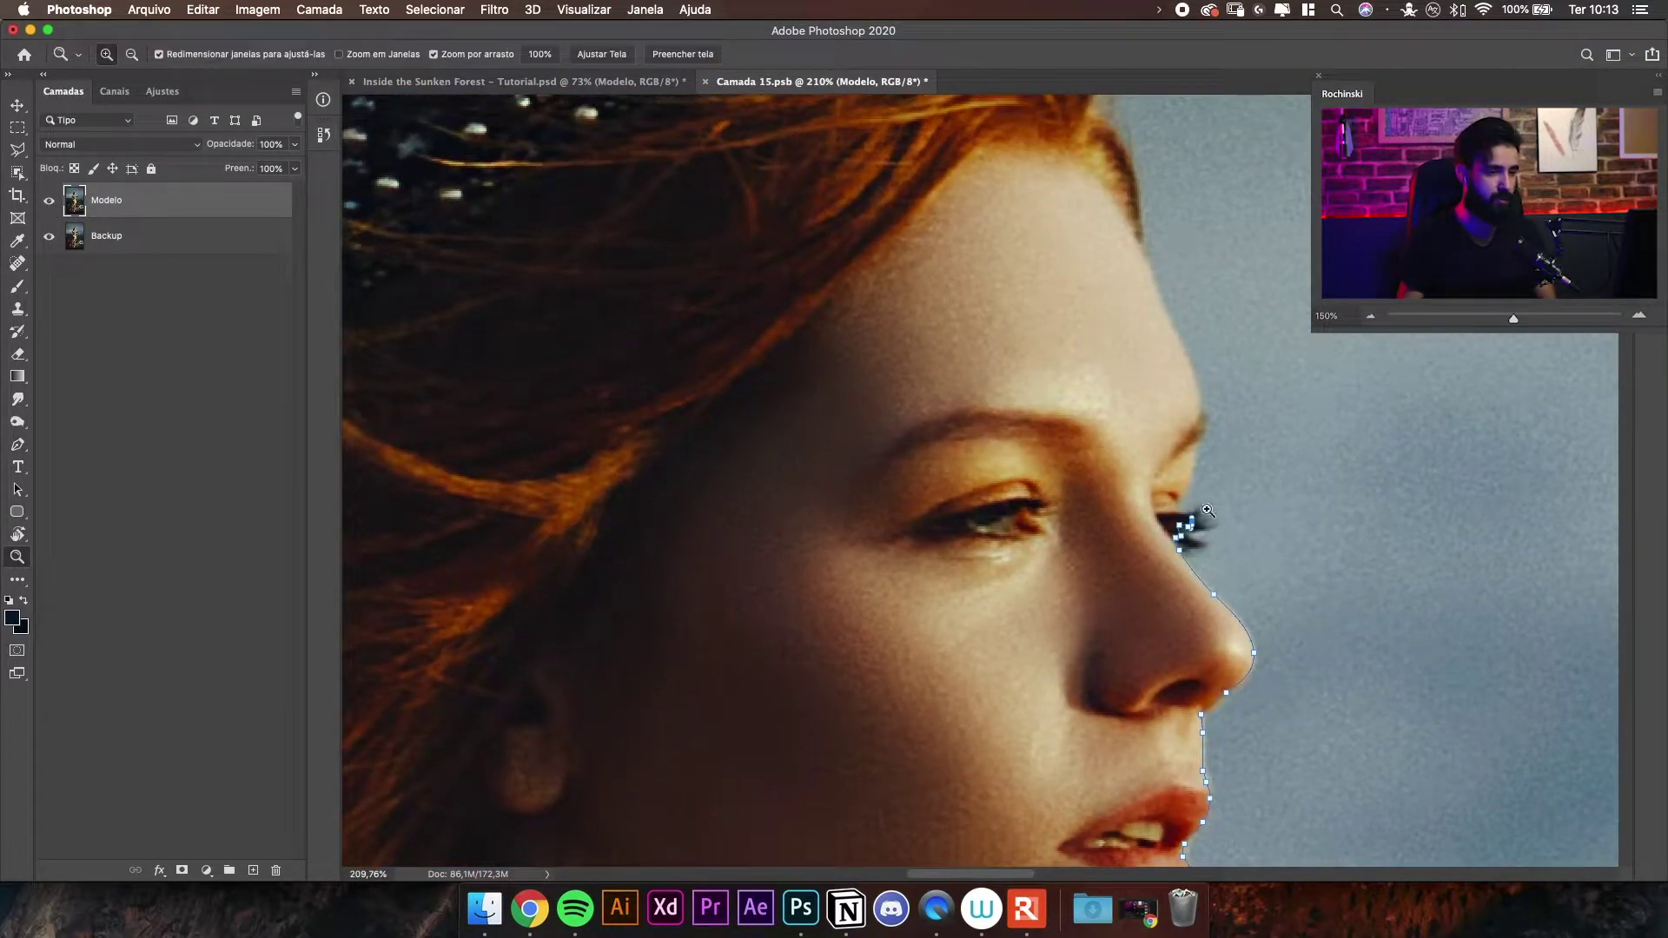
pyautogui.scroll(5, 1203, 515)
pyautogui.scroll(-8, 869, 330)
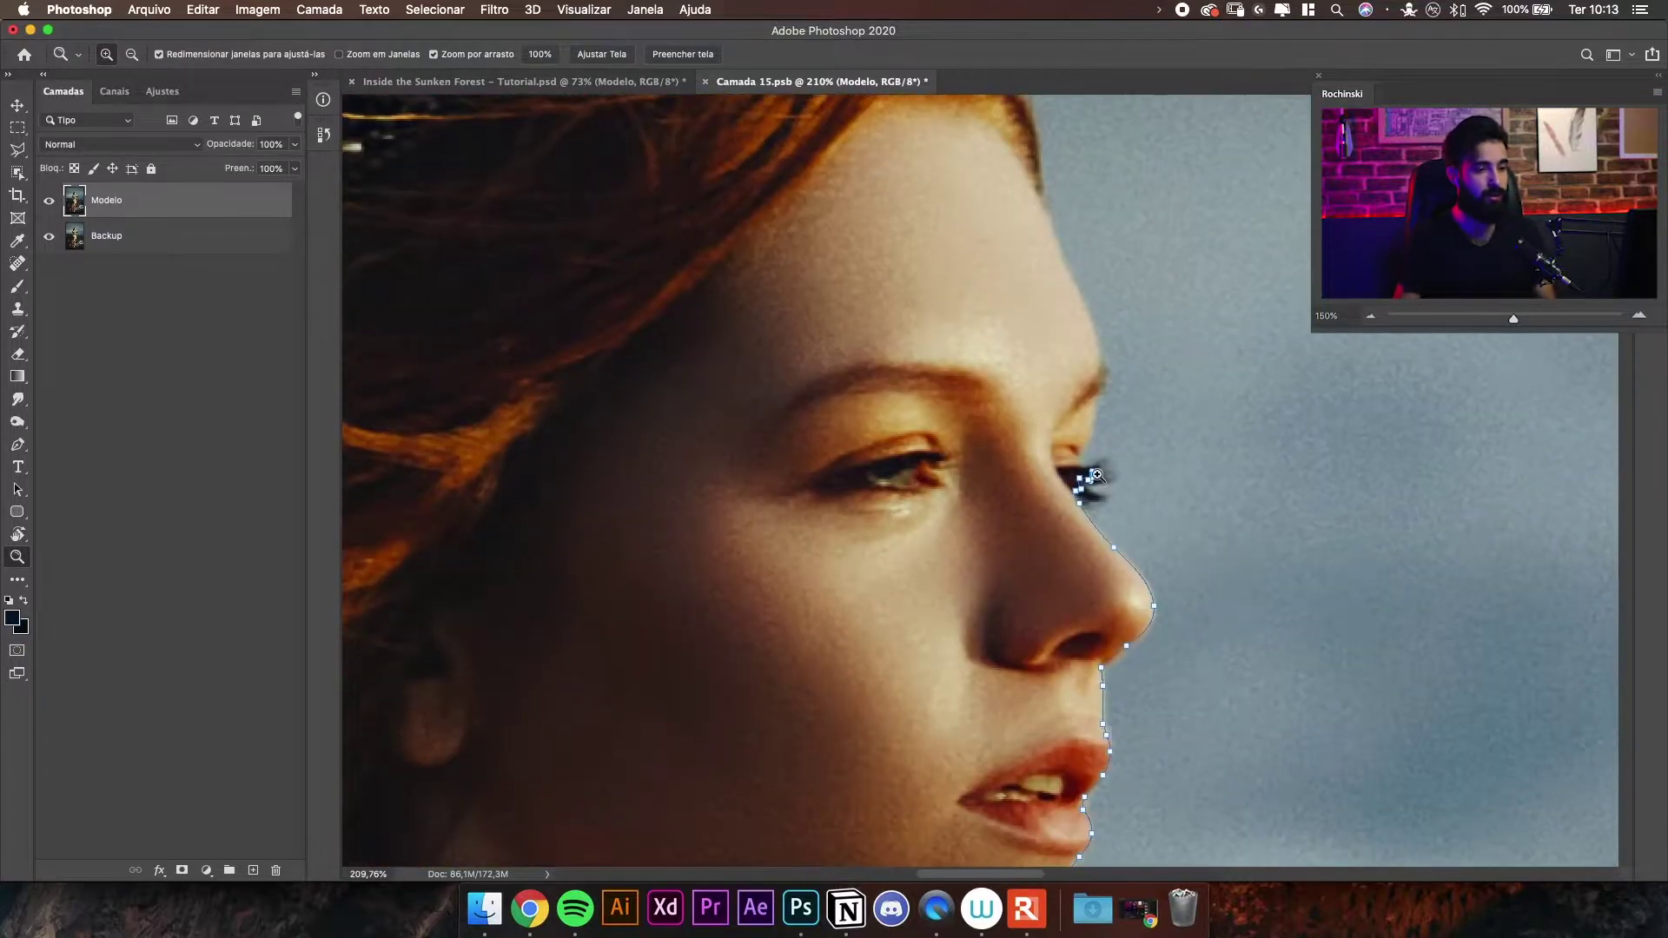
pyautogui.moveTo(1082, 465); pyautogui.dragTo(1122, 456)
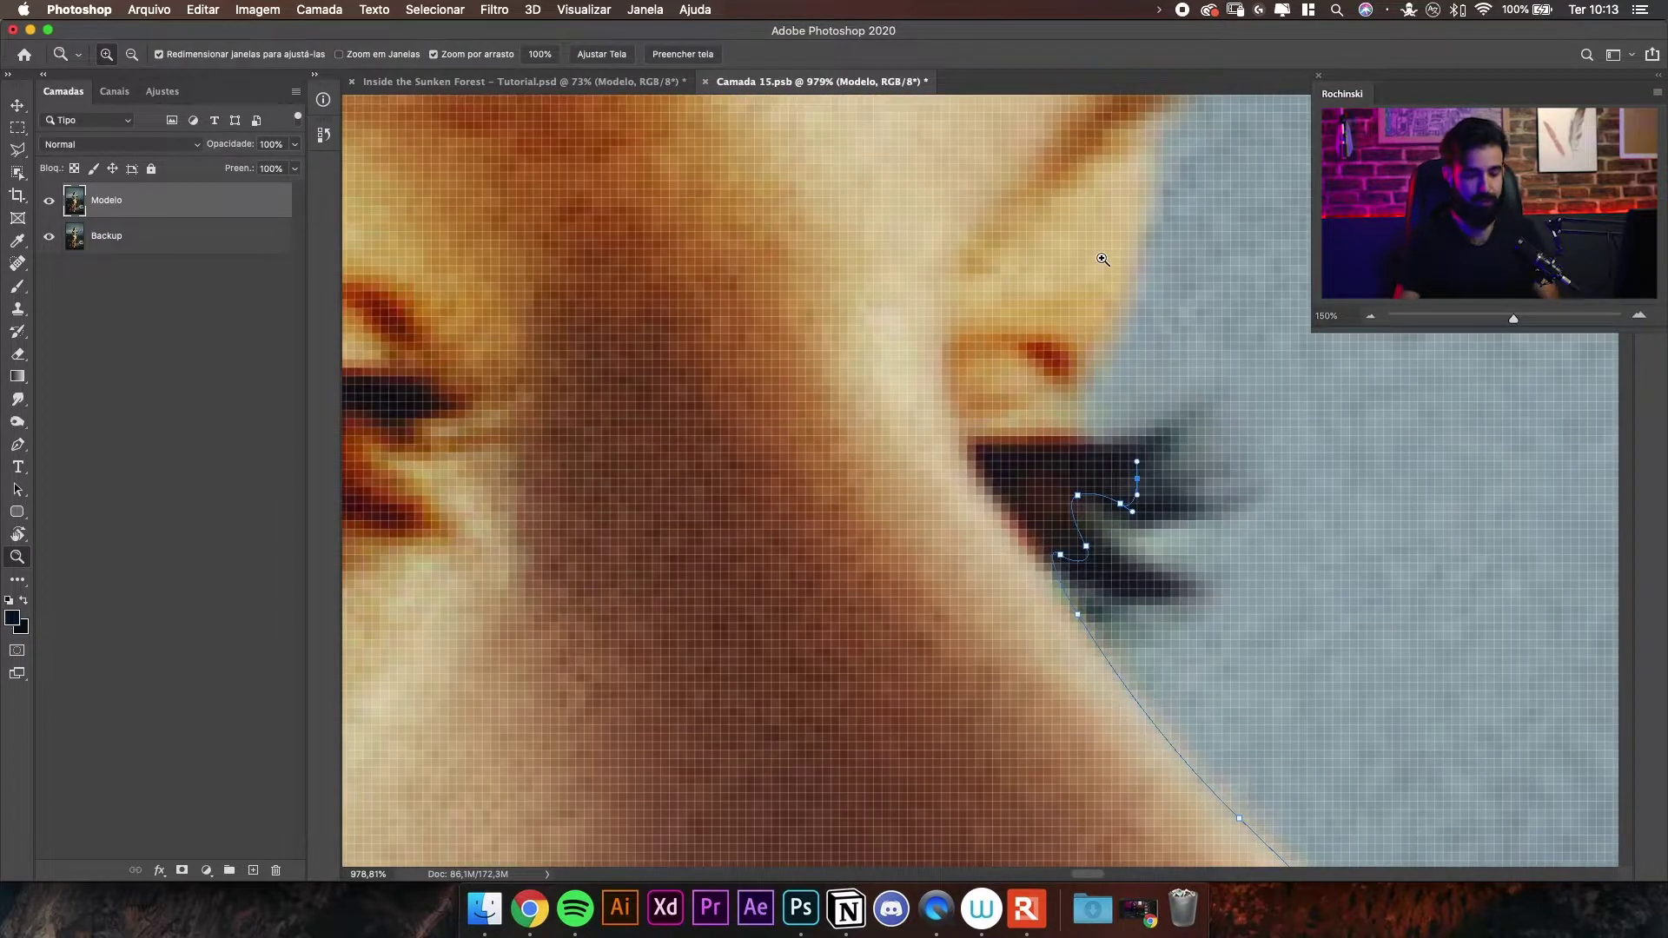
pyautogui.press('p')
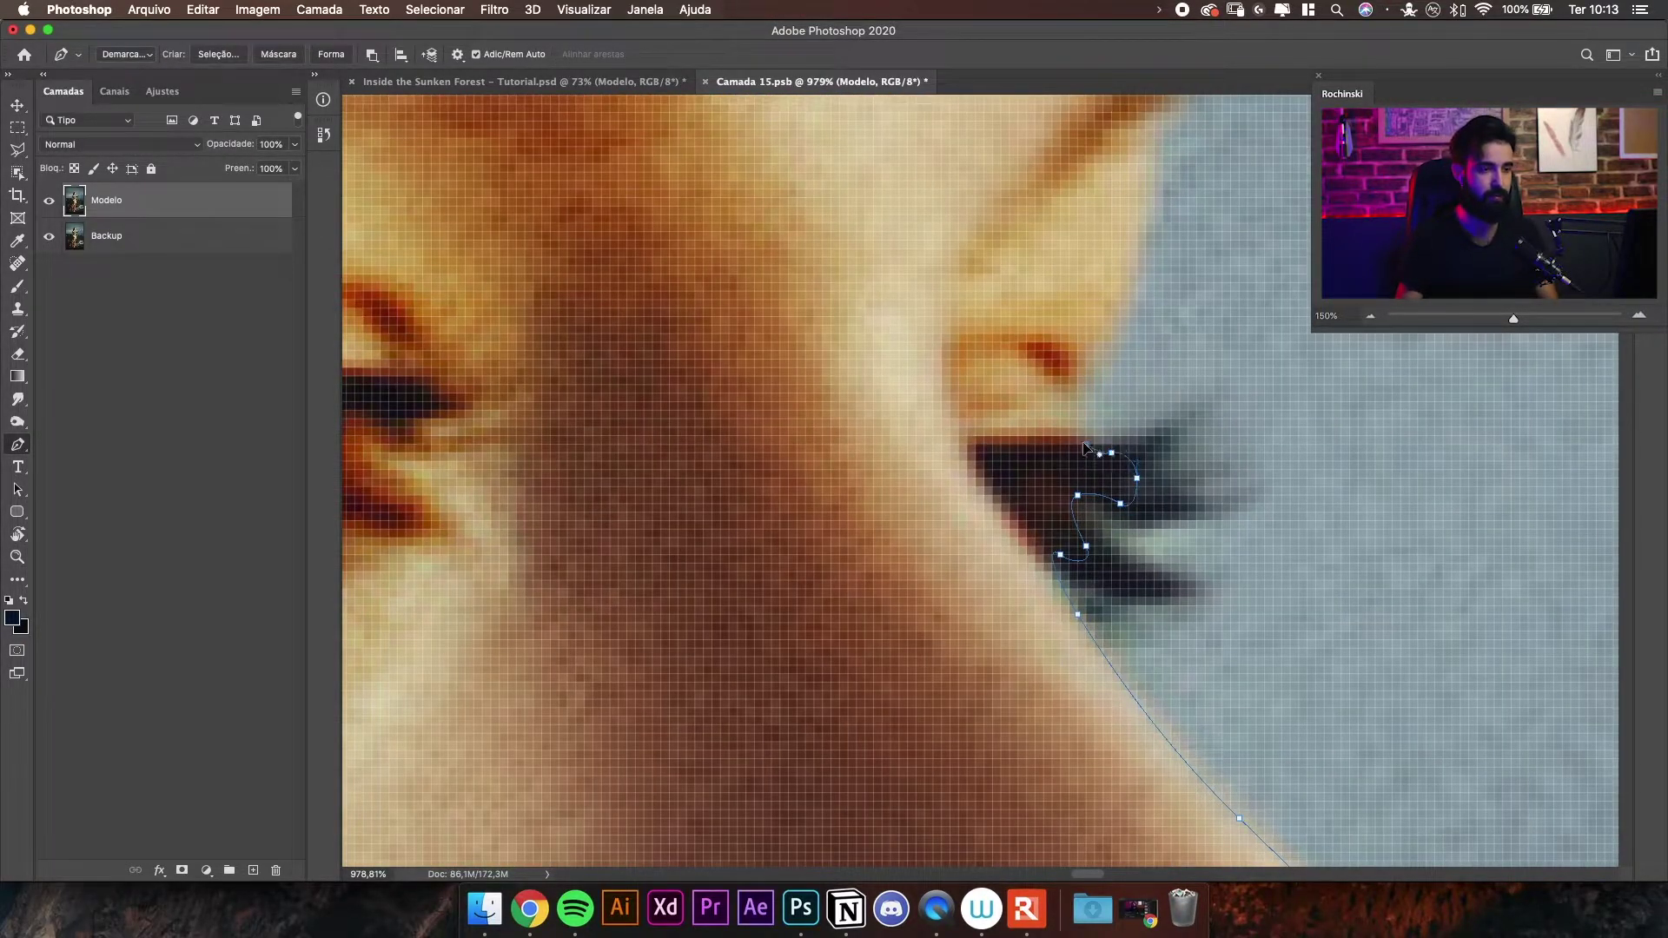
pyautogui.click(1094, 431)
pyautogui.click(1131, 429)
# - Continue the pen path over the forehead and hairline and along the crown's front spikes
pyautogui.press('z')
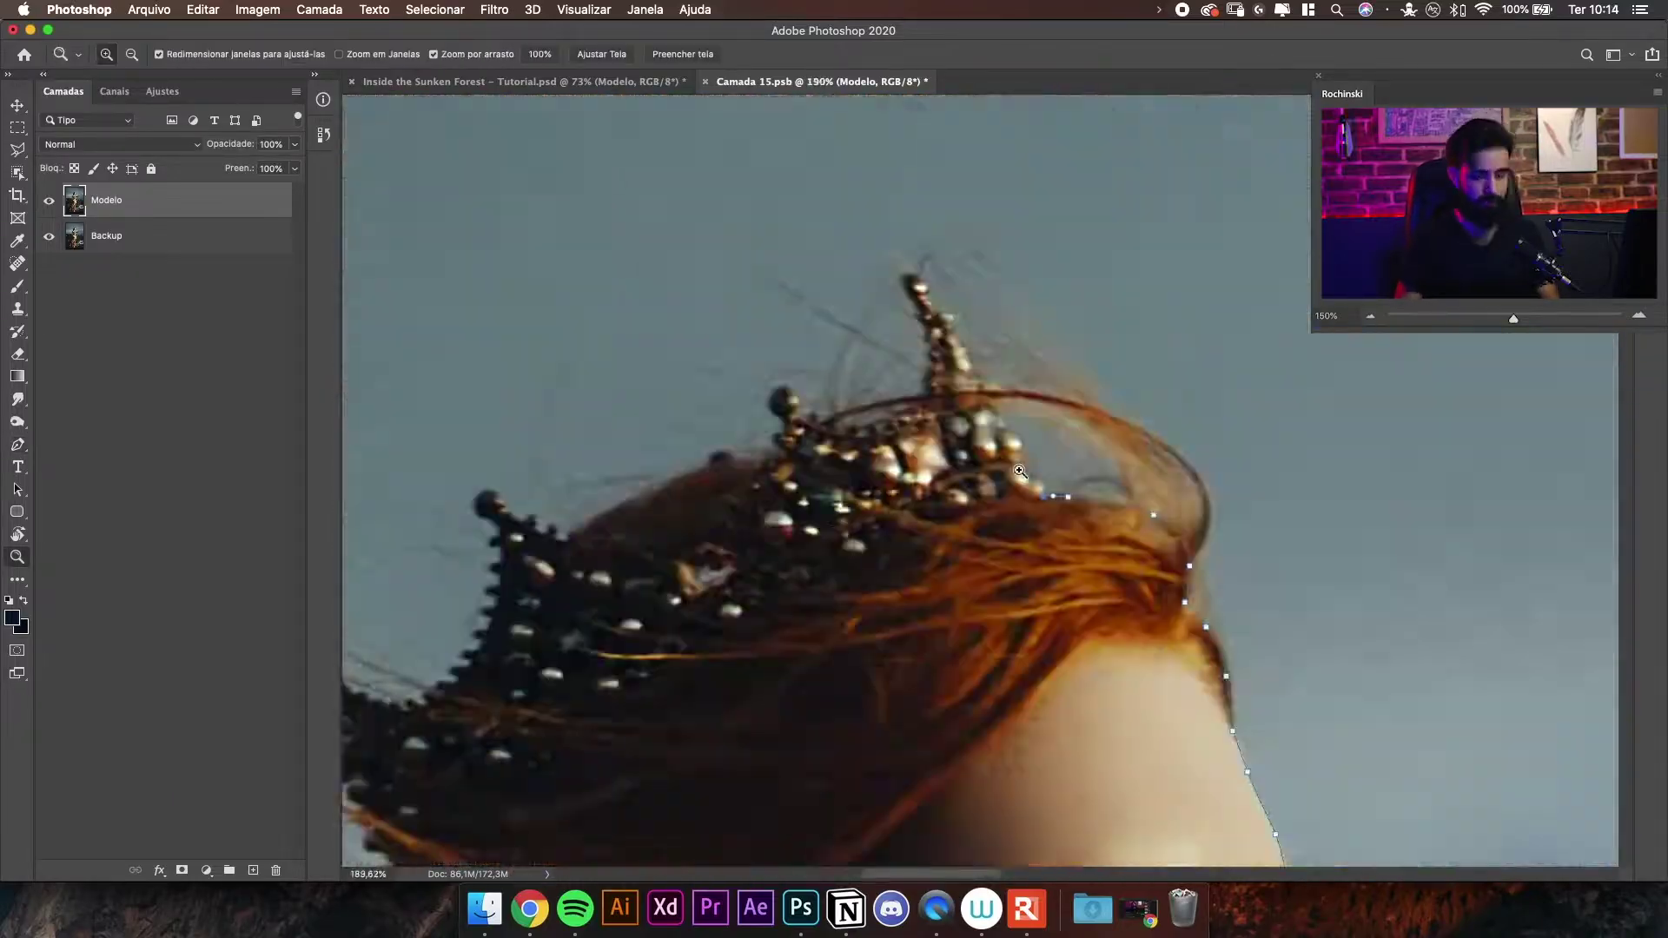
pyautogui.press('p')
pyautogui.click(770, 451)
pyautogui.click(920, 294)
pyautogui.click(1009, 361)
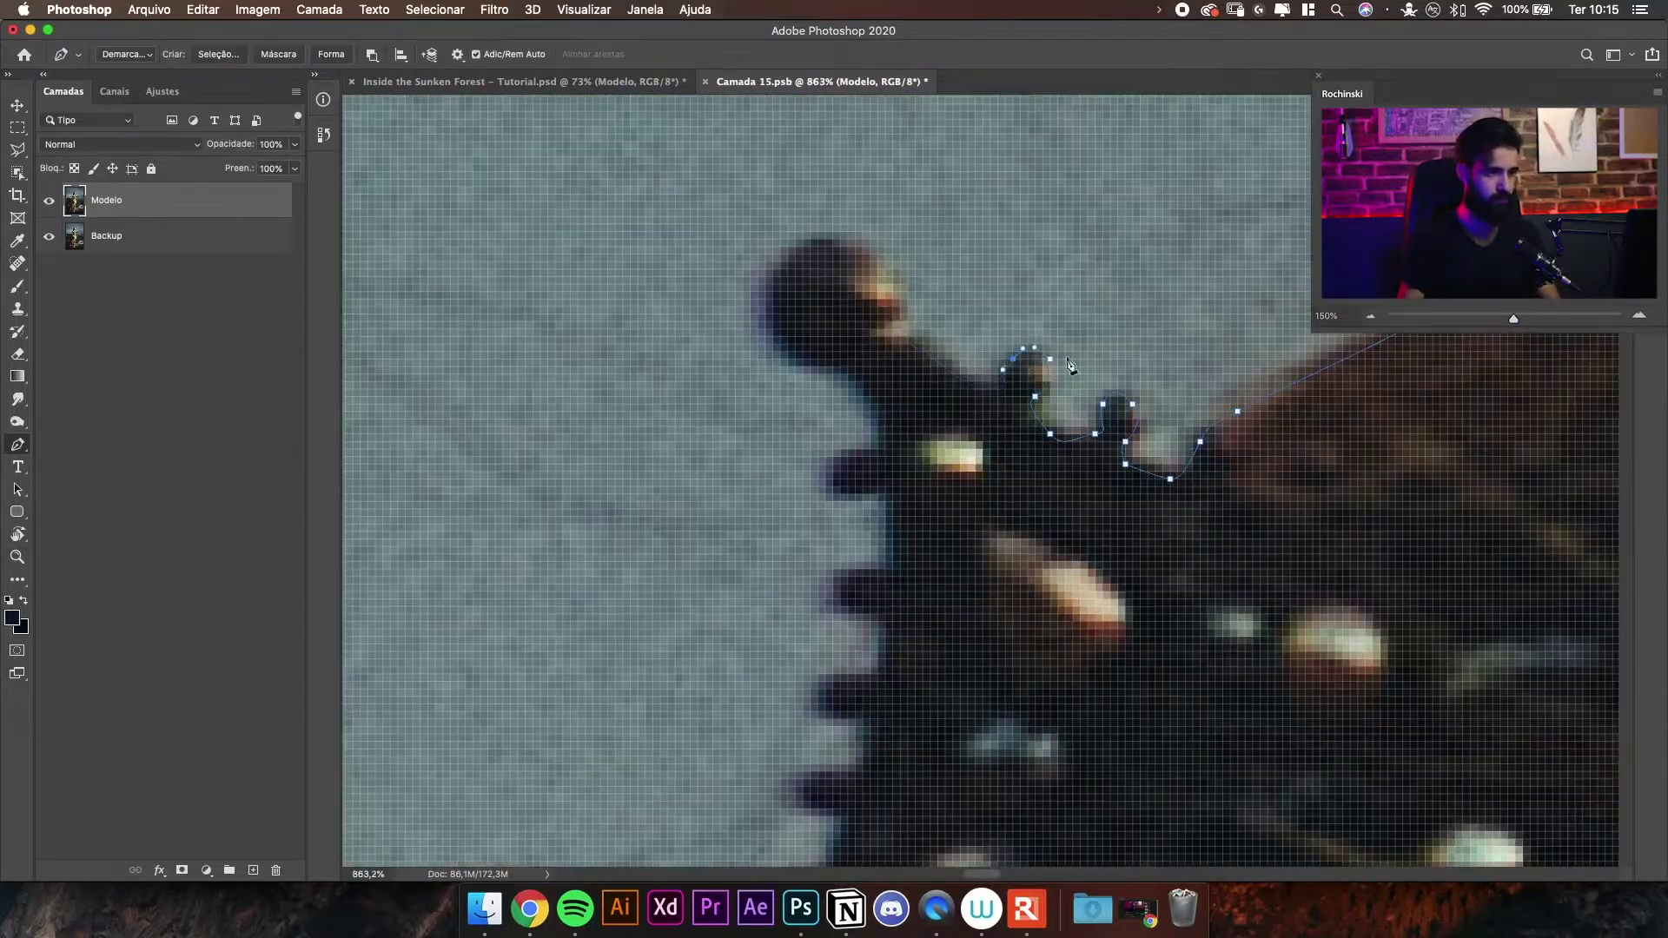
# - Trace the pen path around the beads and spikes at the back of the crown
pyautogui.moveTo(1097, 576); pyautogui.dragTo(1086, 610)
pyautogui.keyDown('alt'); pyautogui.click(1097, 577); pyautogui.keyUp('alt')
pyautogui.click(1026, 575)
pyautogui.press('z')
pyautogui.press('p')
pyautogui.click(1158, 482)
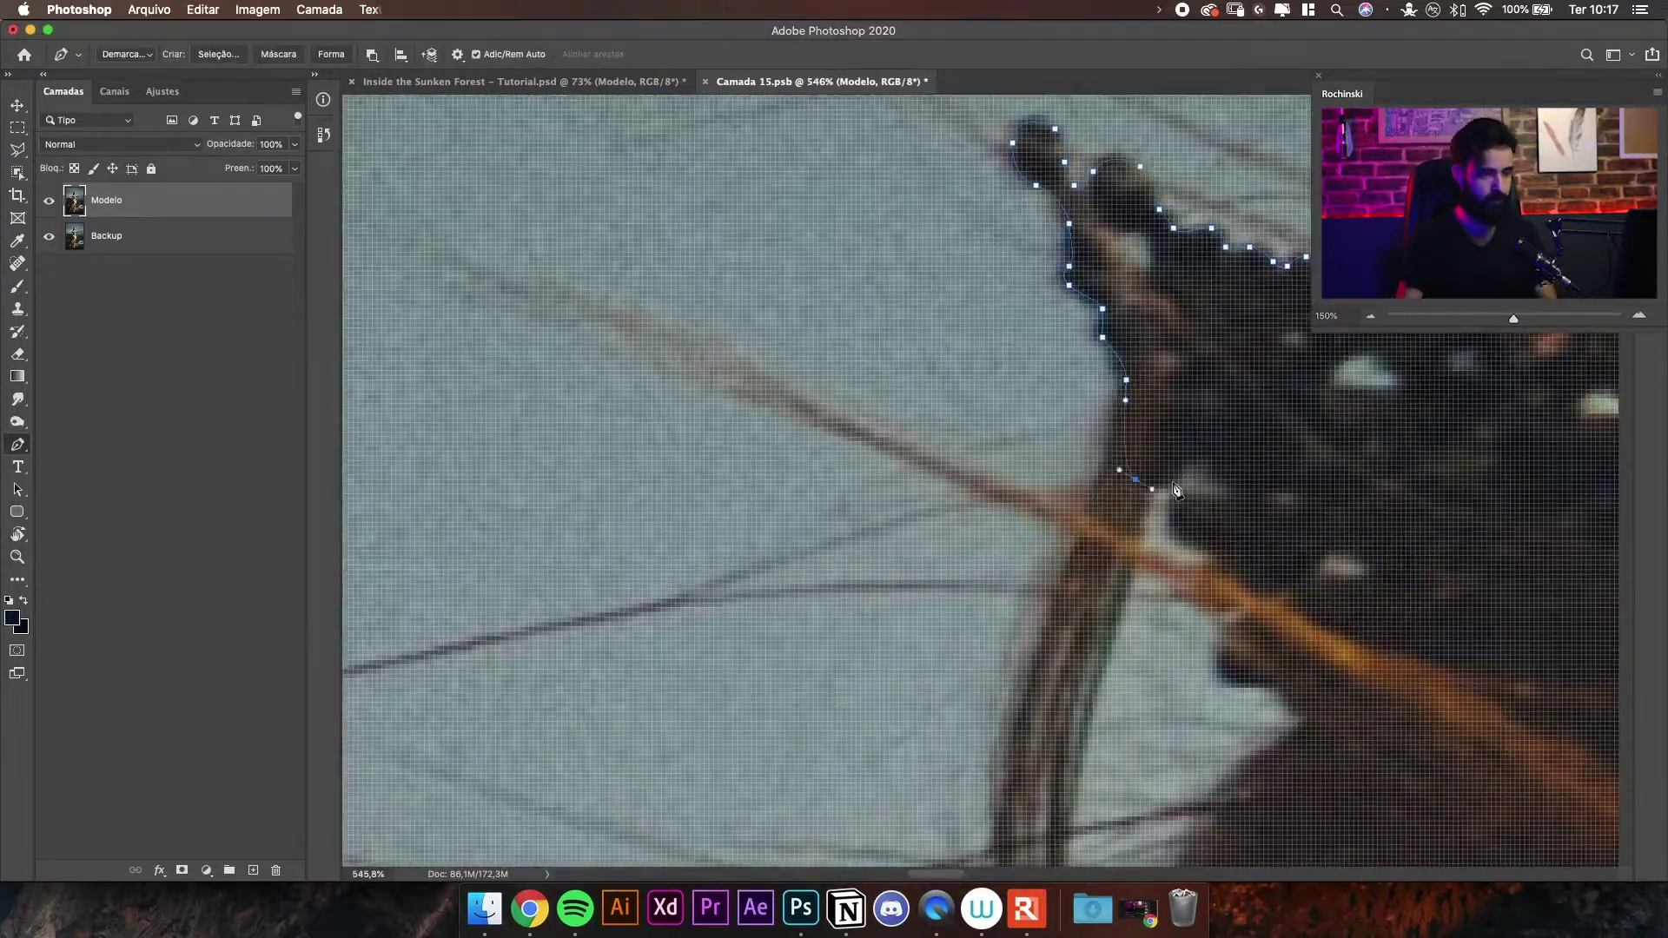
pyautogui.moveTo(1116, 514); pyautogui.dragTo(1113, 519)
# - Continue the pen path down the back of the hair and arm to the rear side of the dress
pyautogui.click(946, 231)
pyautogui.moveTo(996, 501); pyautogui.dragTo(1057, 607)
pyautogui.click(1039, 445)
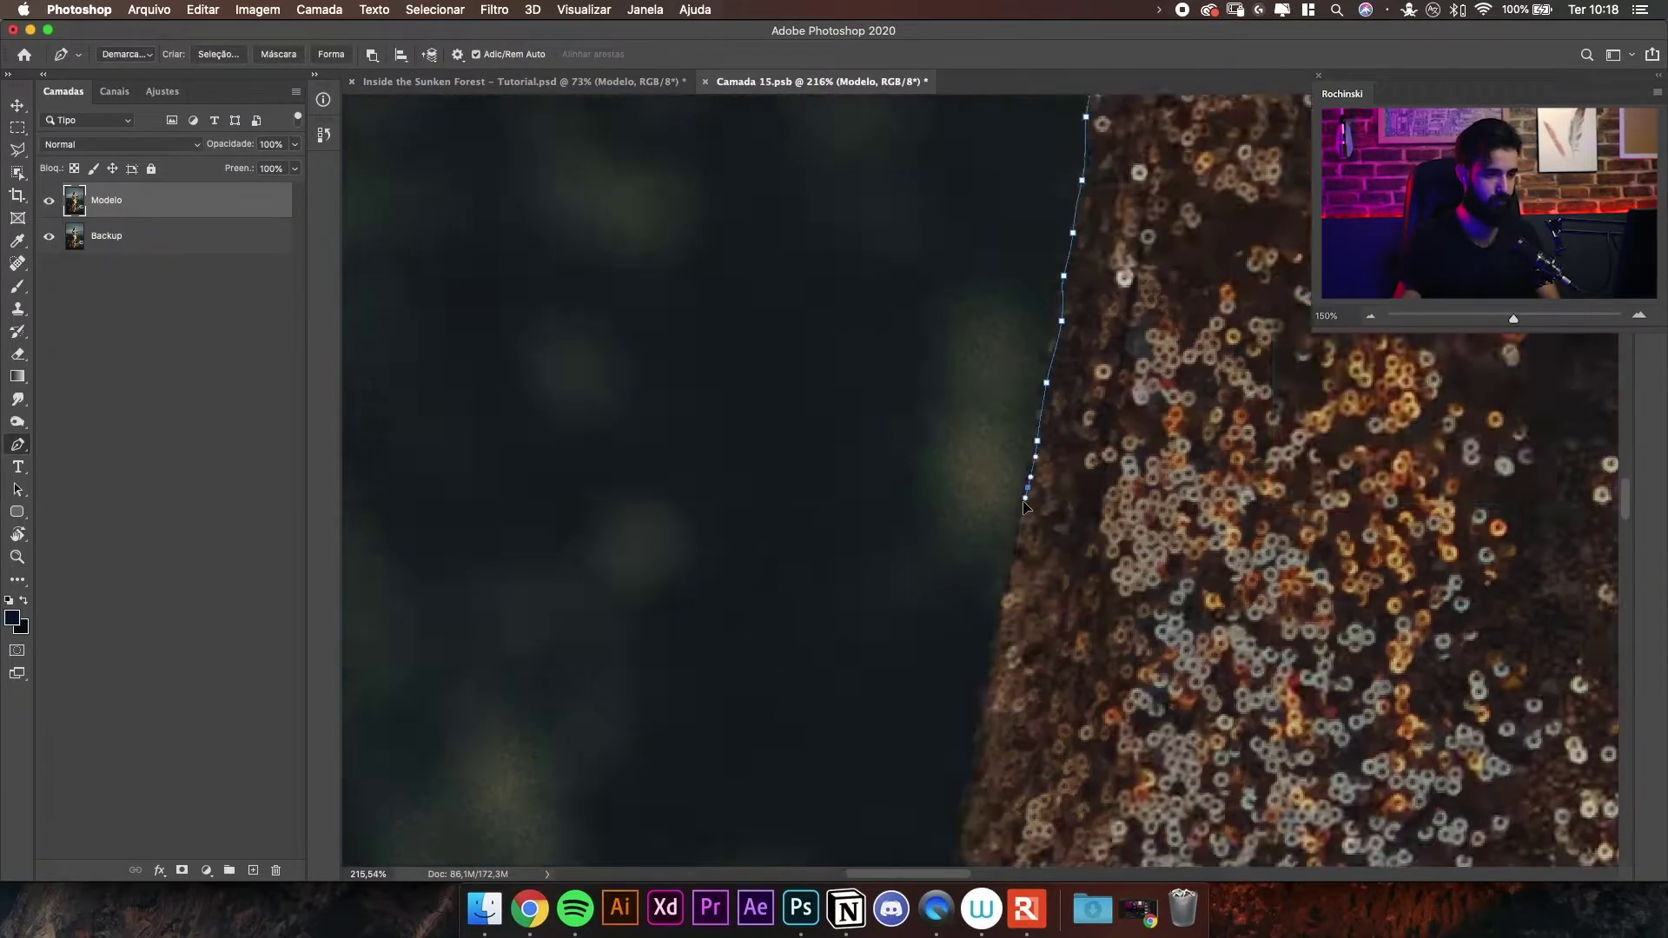
# - Trace the pen path down the rear edge of the dress and close it at the starting point near the hem
pyautogui.moveTo(1140, 347); pyautogui.dragTo(1126, 379)
pyautogui.moveTo(1058, 551); pyautogui.dragTo(1057, 570)
pyautogui.moveTo(1045, 487); pyautogui.dragTo(1034, 507)
pyautogui.moveTo(960, 550); pyautogui.dragTo(952, 553)
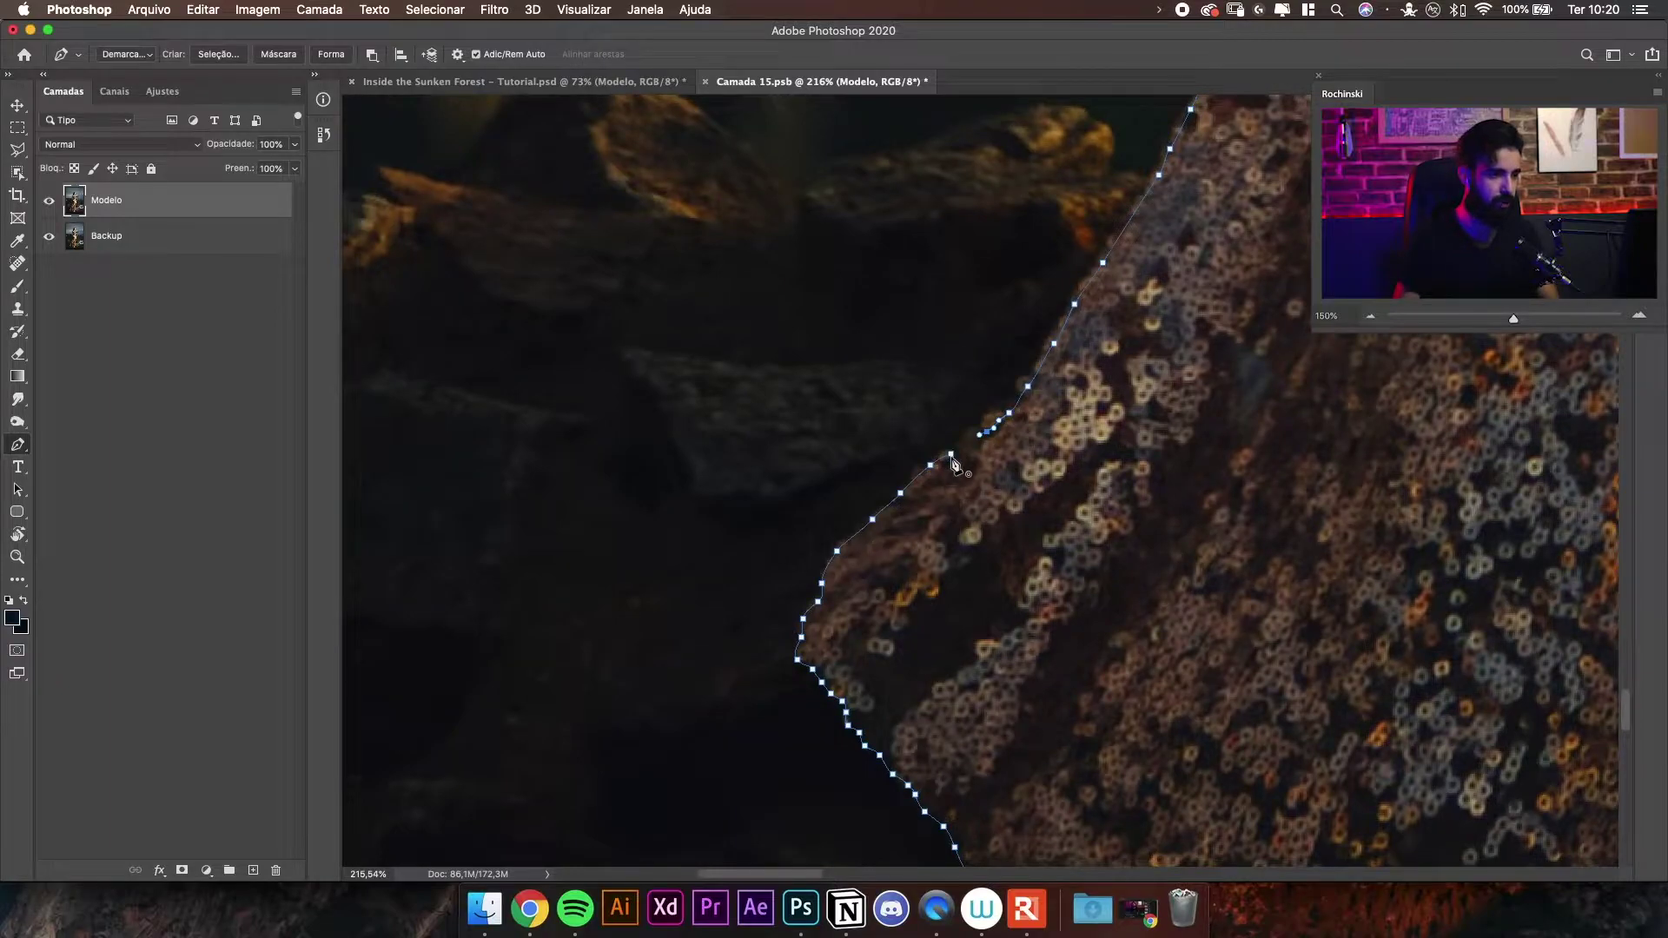
pyautogui.scroll(-5, 969, 374)
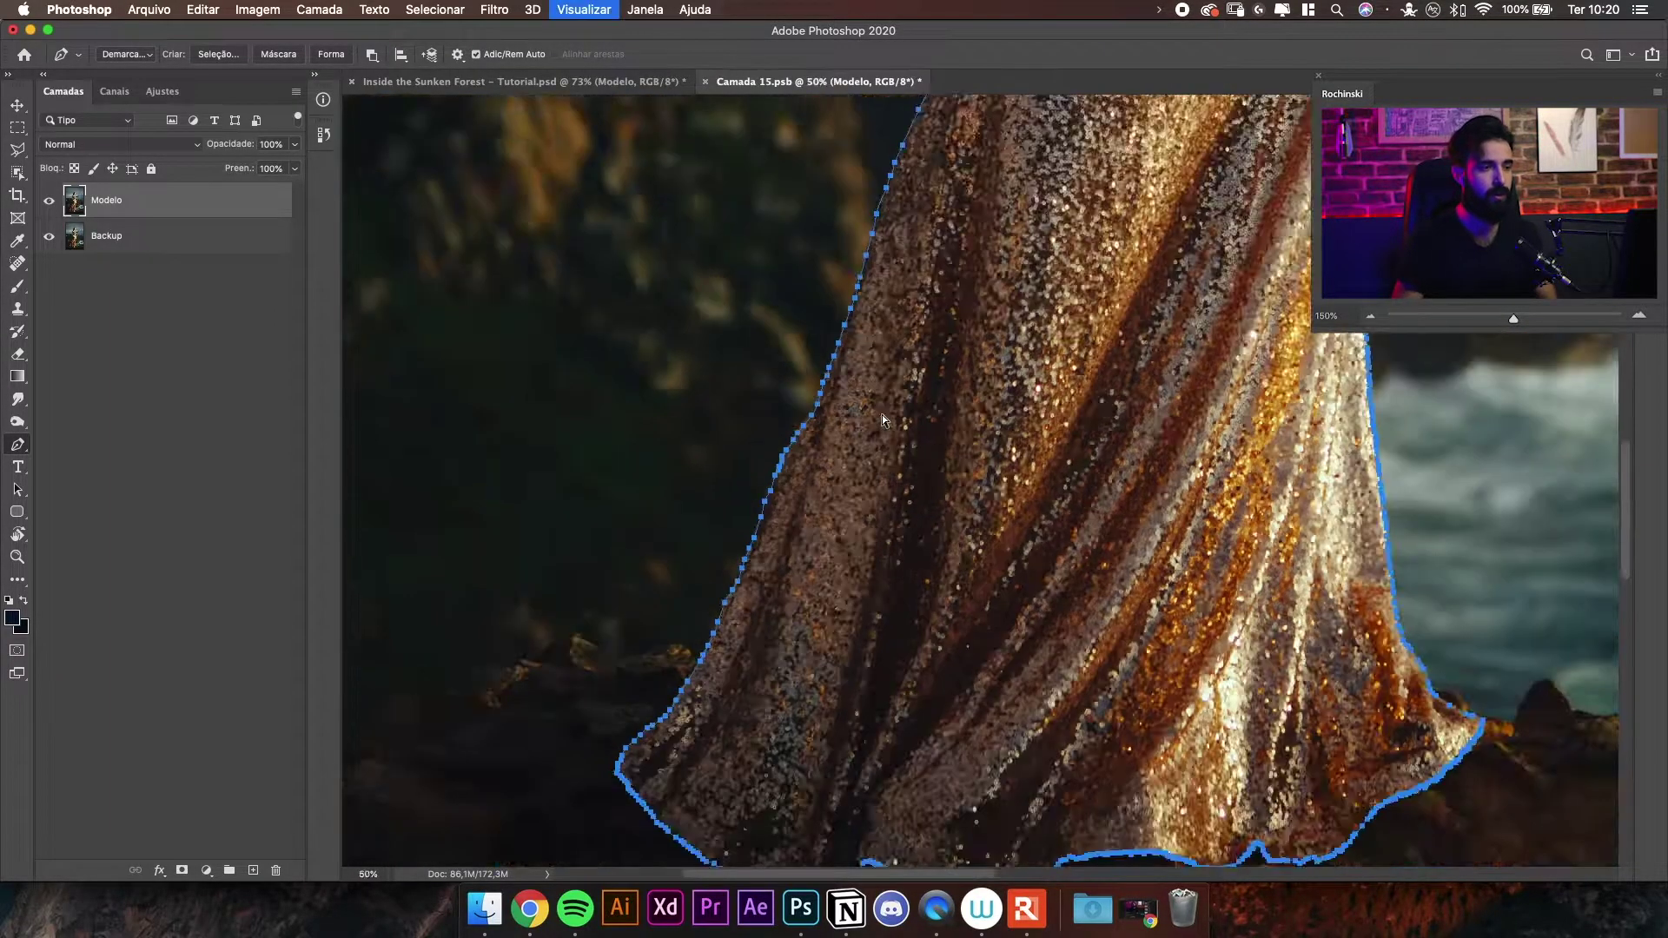
# - Check the closed path around the whole model and convert it into a selection
pyautogui.press('super+minus')
pyautogui.moveTo(1068, 196)
pyautogui.mouseDown()
pyautogui.moveTo(994, 350)
pyautogui.moveTo(1007, 417)
pyautogui.mouseUp()
pyautogui.moveTo(1073, 156); pyautogui.dragTo(1018, 406)
pyautogui.scroll(-3, 1018, 405)
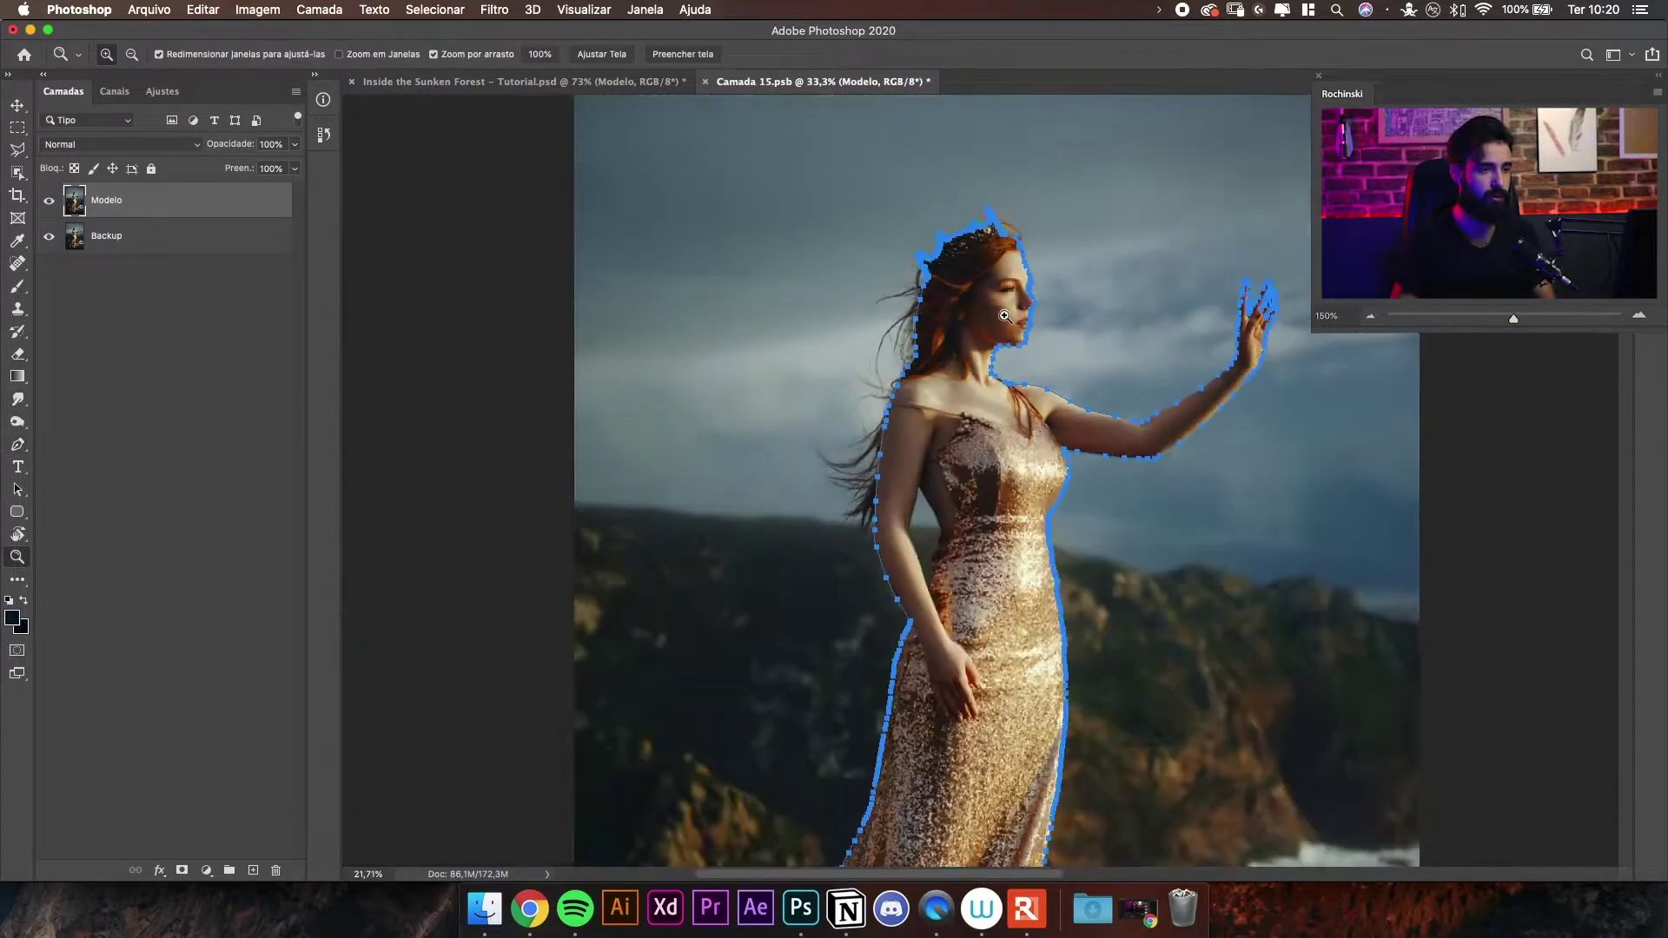
pyautogui.scroll(5, 1064, 352)
pyautogui.moveTo(1064, 352); pyautogui.dragTo(1028, 421)
pyautogui.press('super+Return')
# - Inspect the selection outline around the model's head, loose hair, raised arm and dress
pyautogui.press('z')
pyautogui.moveTo(895, 333); pyautogui.dragTo(878, 332)
pyautogui.scroll(-2, 879, 332)
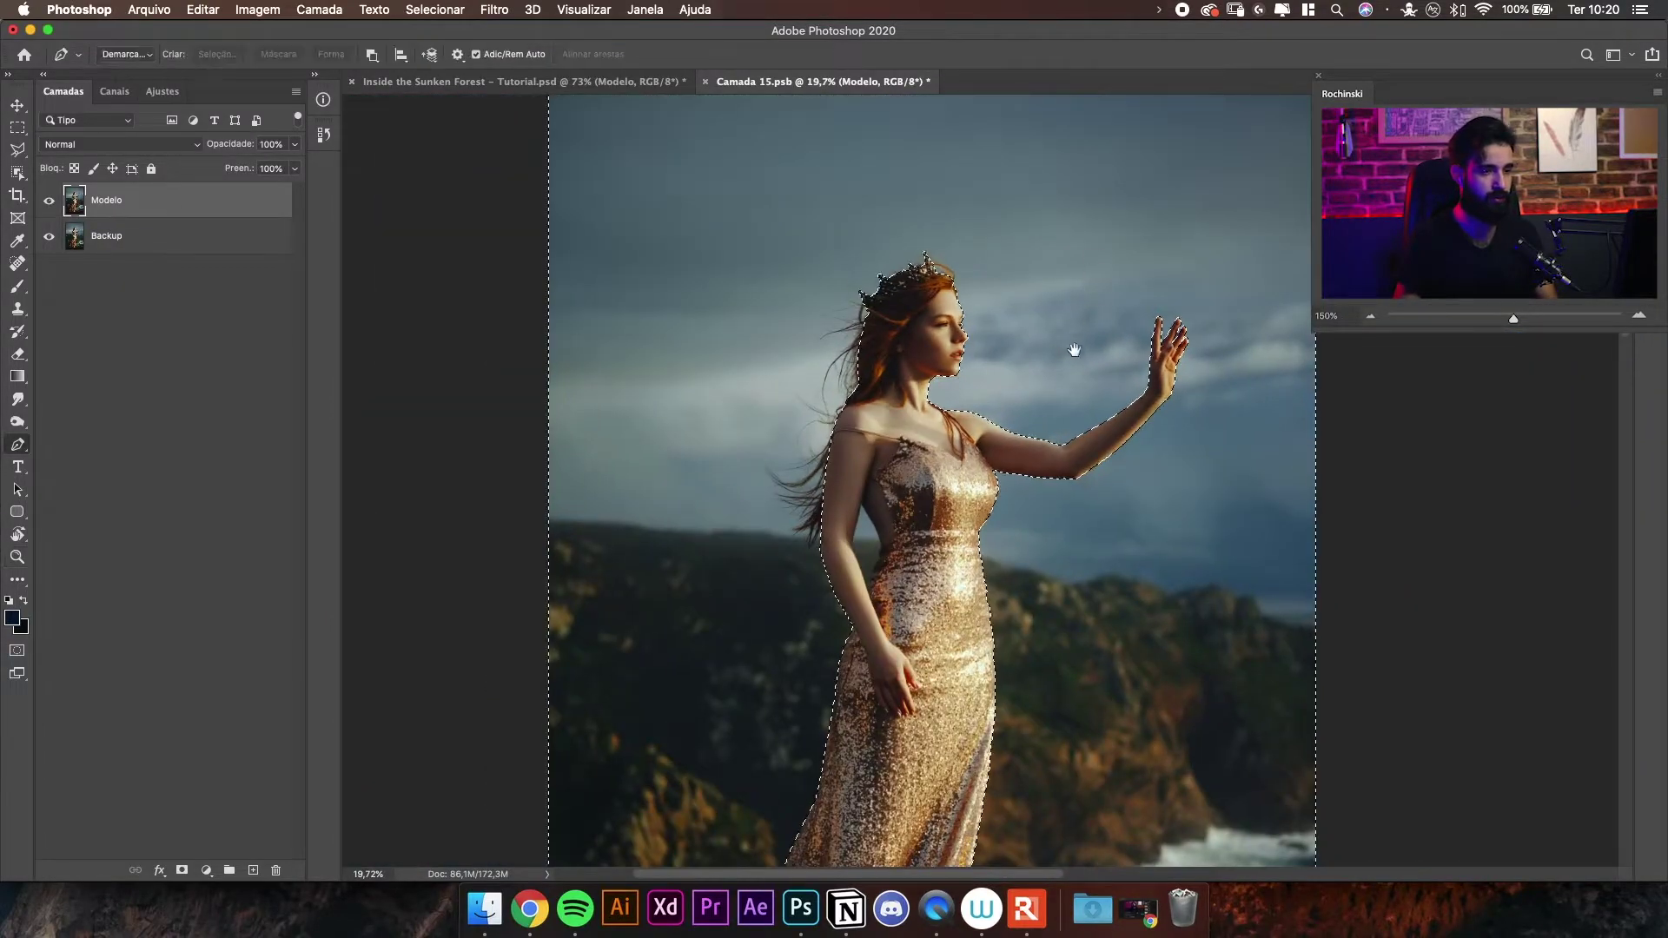
pyautogui.press('v')
pyautogui.scroll(3, 990, 299)
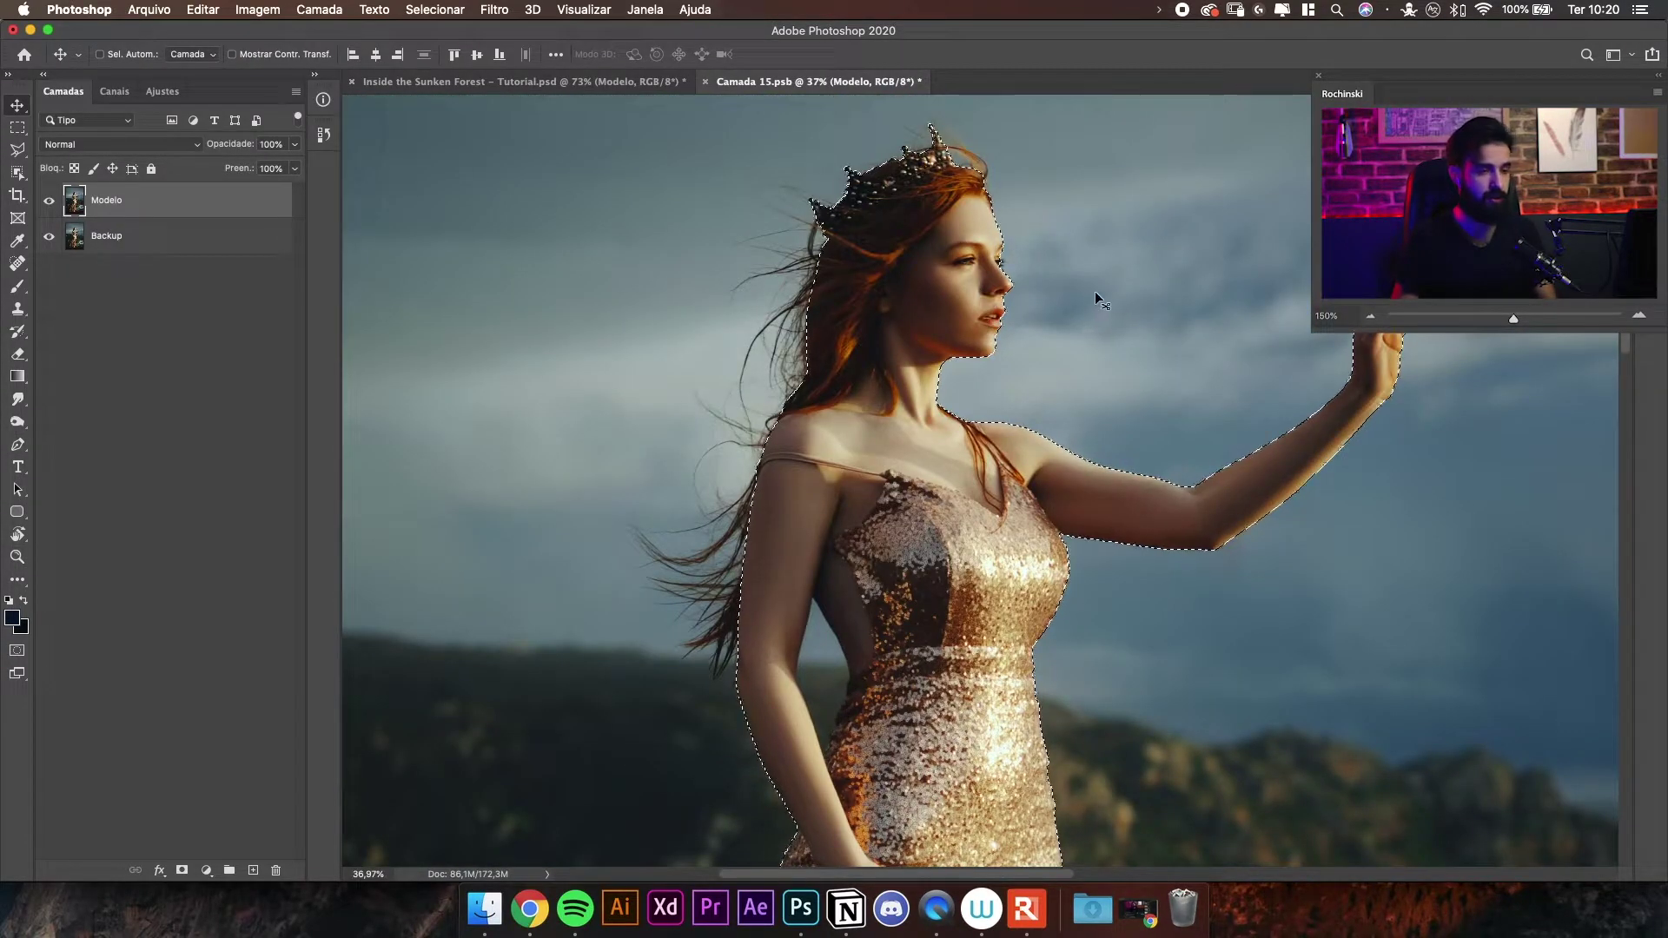
pyautogui.press('z')
pyautogui.scroll(-2, 1077, 327)
pyautogui.press('v')
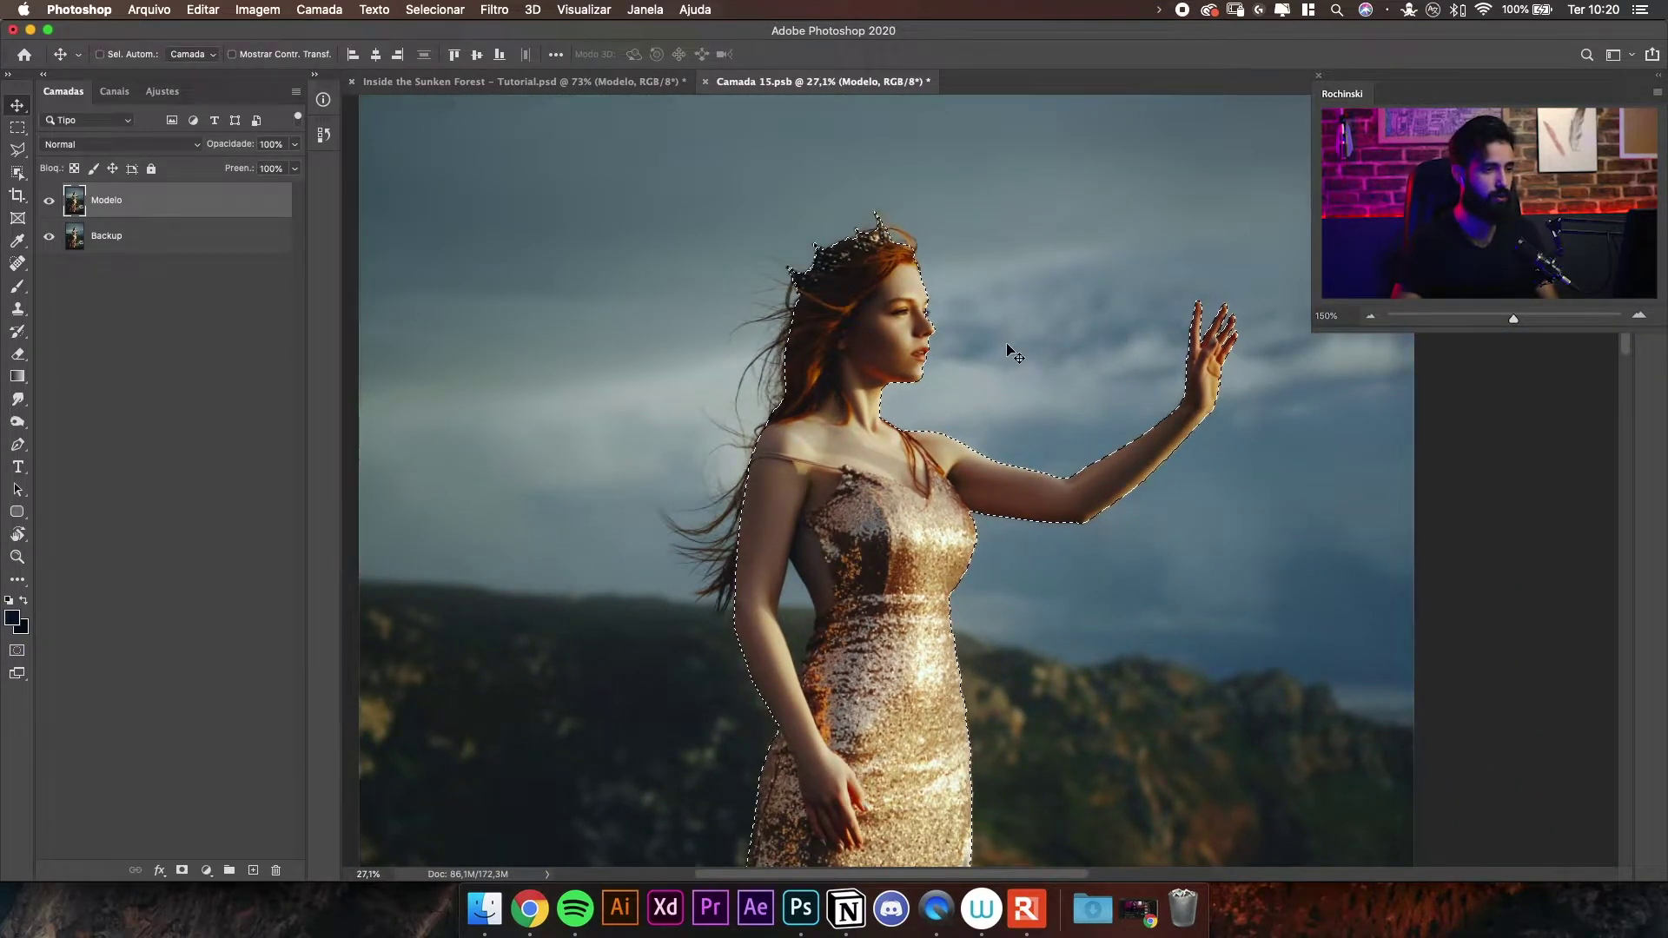
pyautogui.press('z')
pyautogui.scroll(-2, 948, 361)
pyautogui.moveTo(949, 361); pyautogui.dragTo(908, 358)
pyautogui.moveTo(996, 283); pyautogui.dragTo(1025, 347)
pyautogui.moveTo(989, 398); pyautogui.dragTo(964, 272)
pyautogui.moveTo(966, 351); pyautogui.dragTo(913, 383)
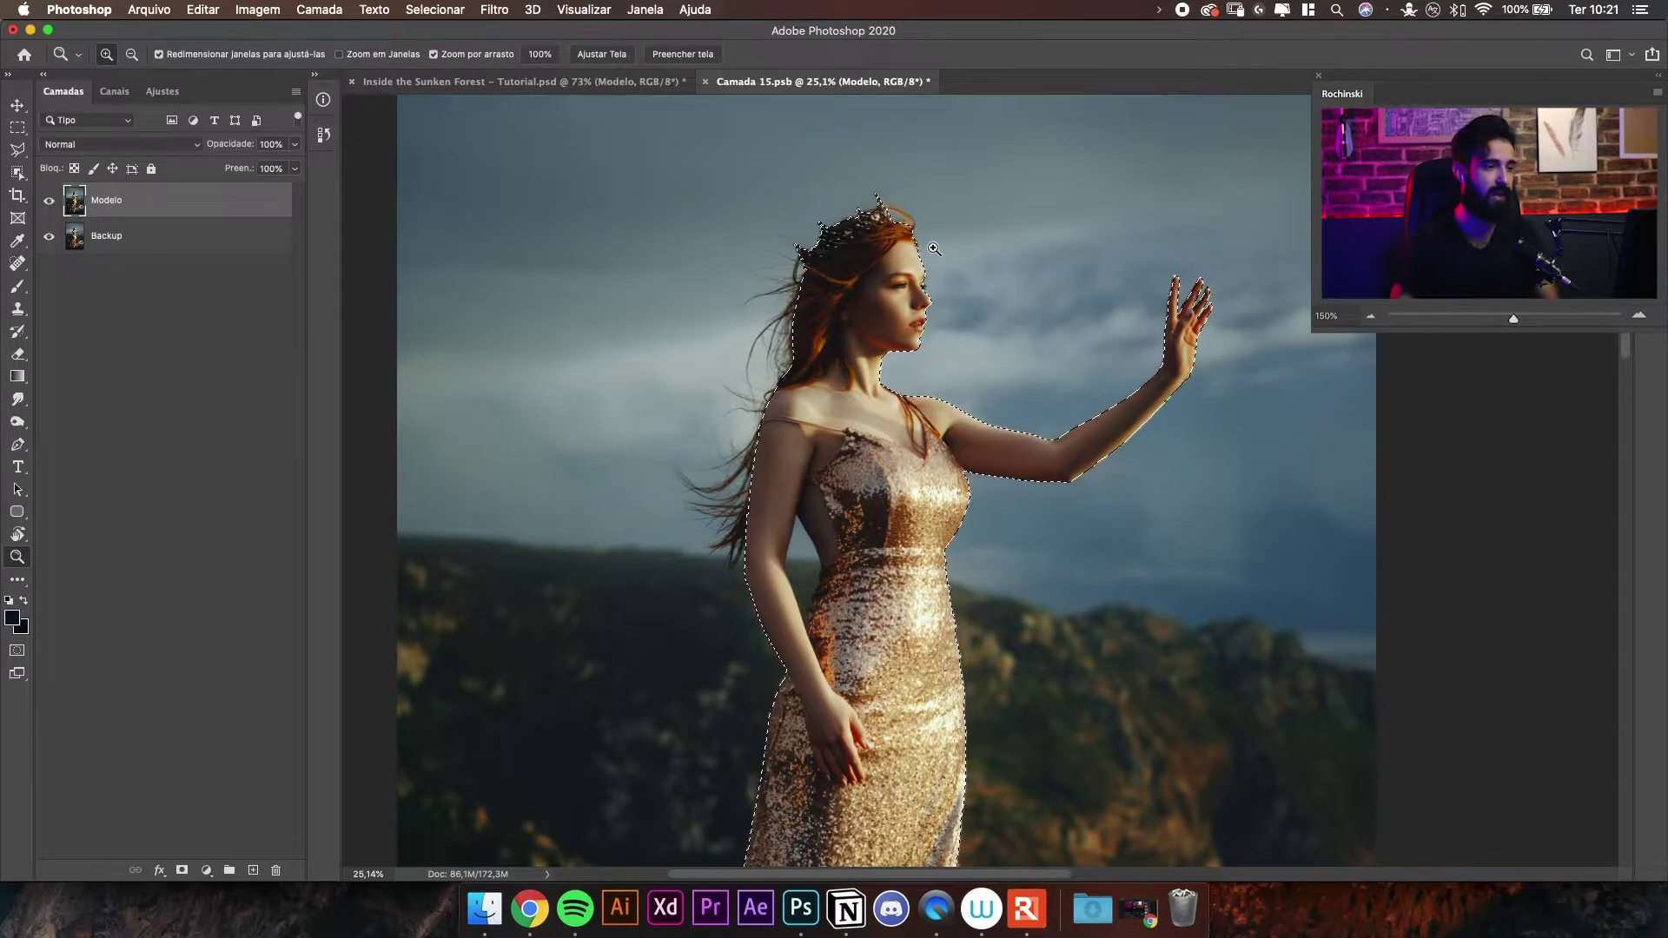
pyautogui.moveTo(934, 249); pyautogui.dragTo(932, 262)
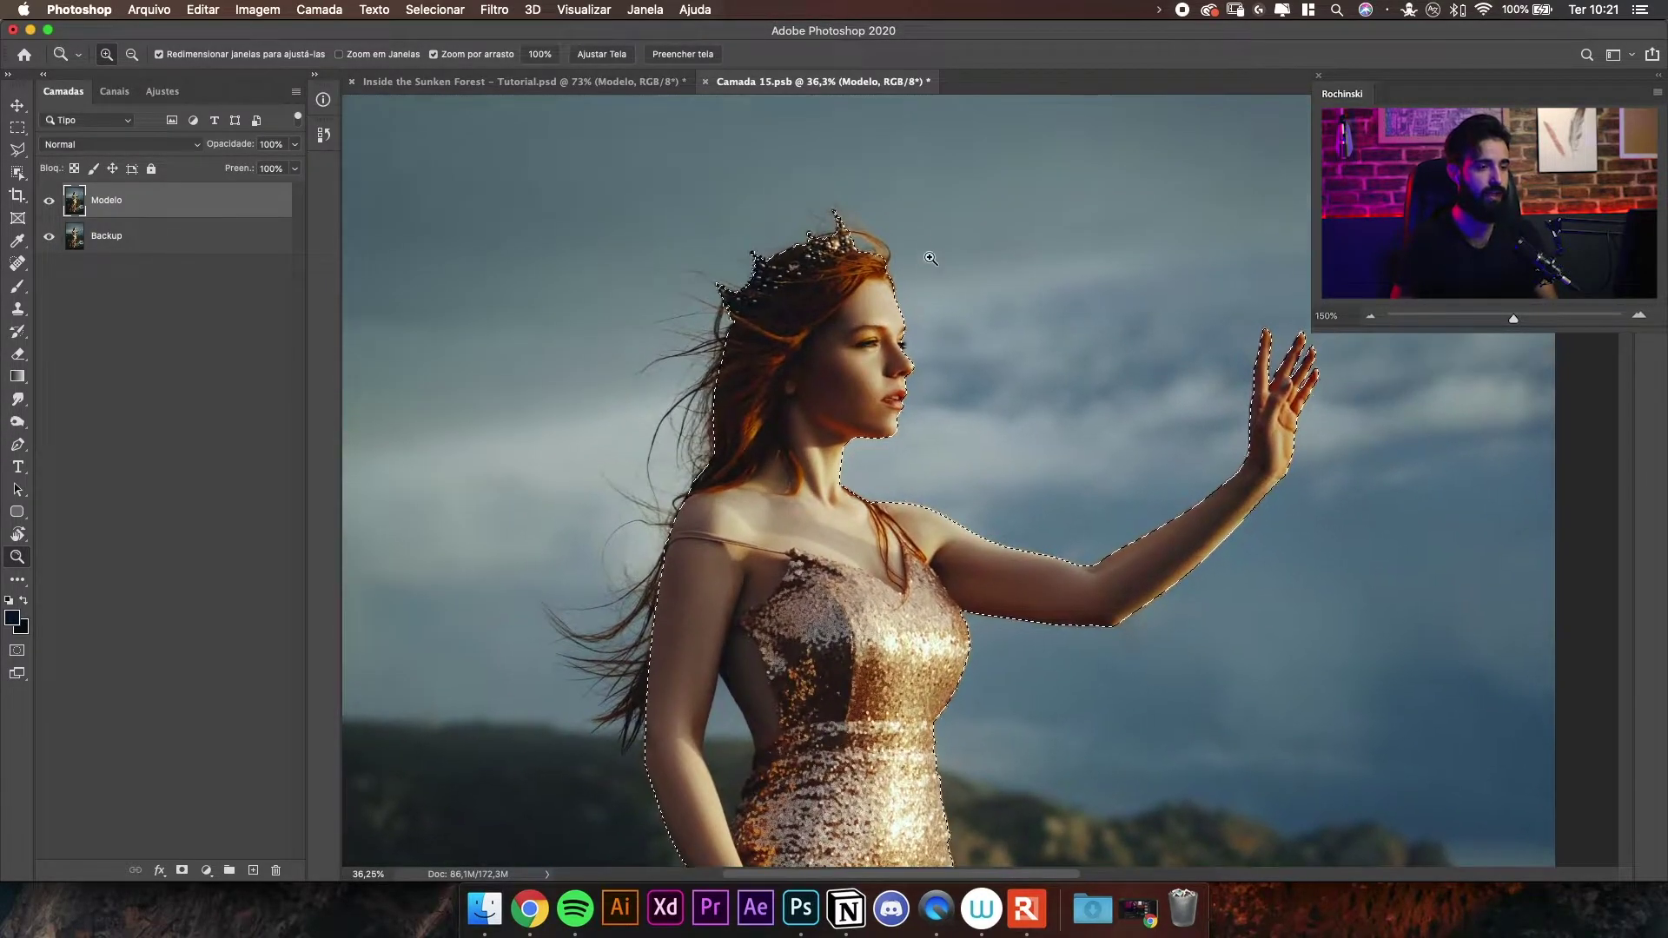
# - Save the selection as a new channel named "Corpo Modelo"
pyautogui.click(435, 9)
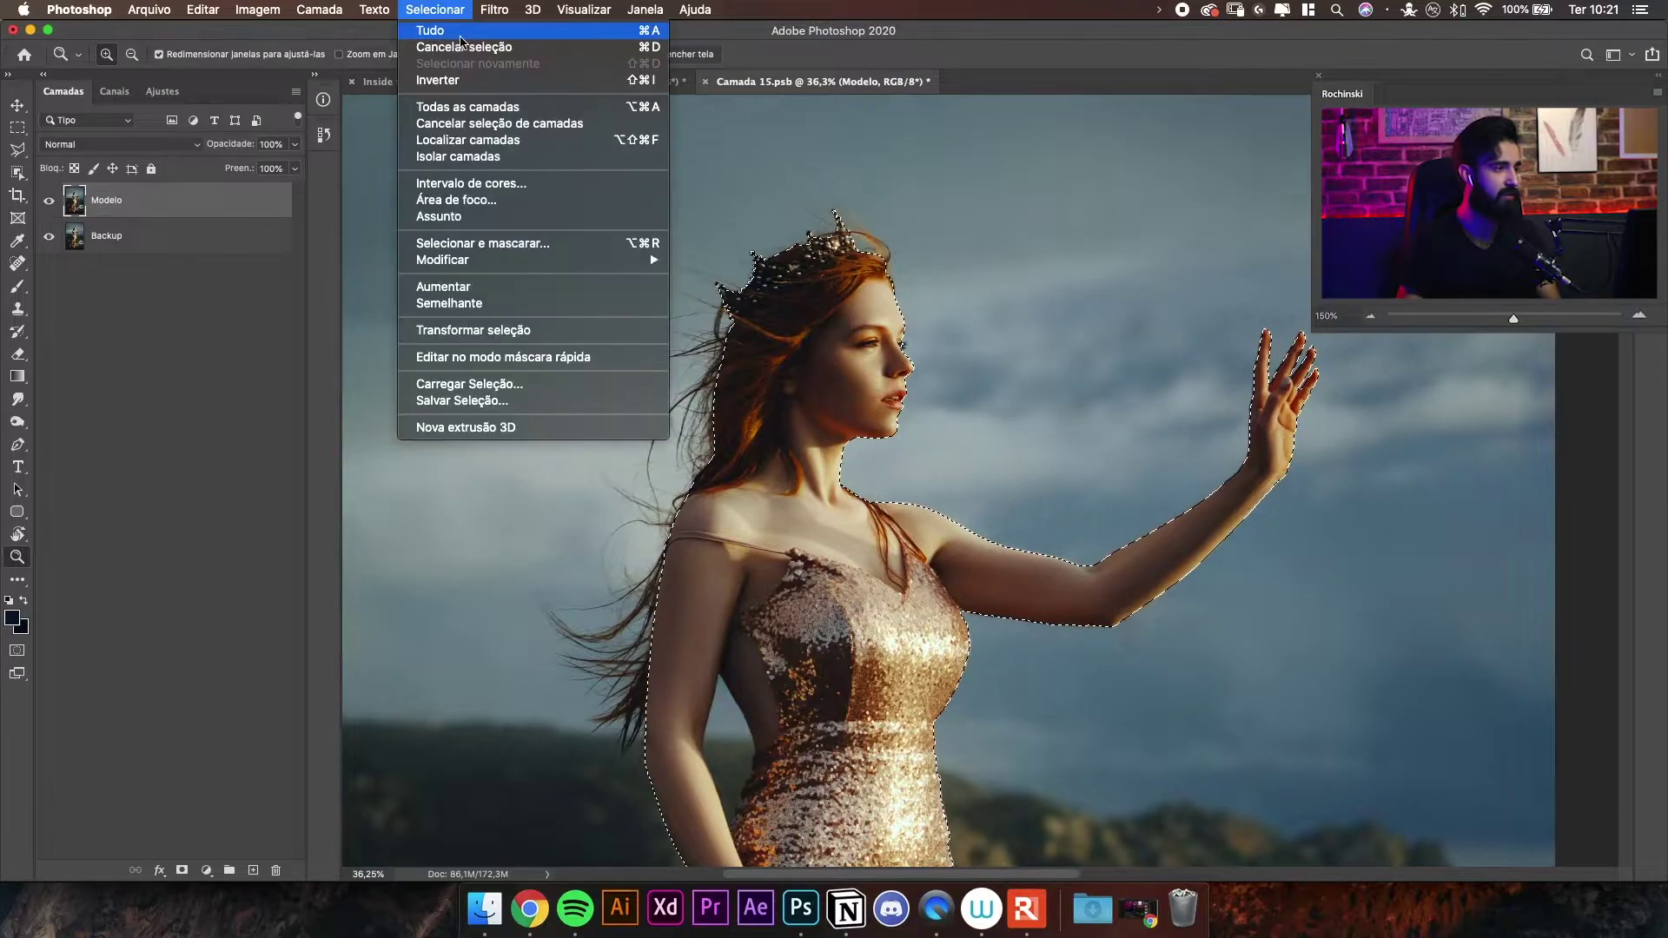
pyautogui.click(510, 402)
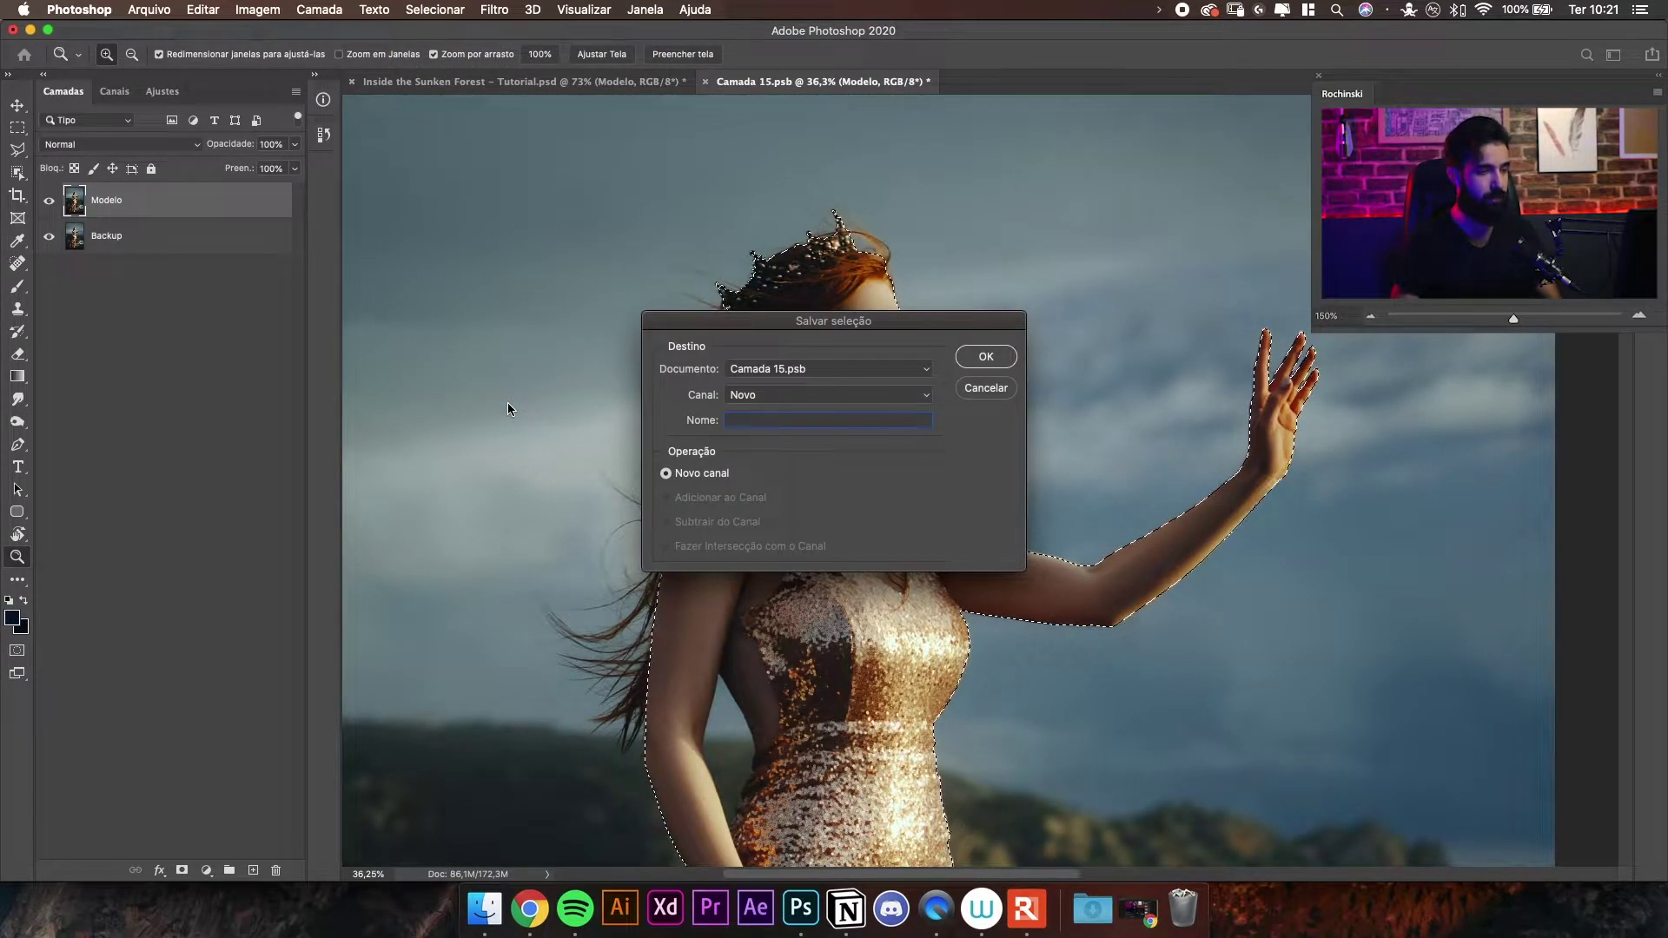
pyautogui.write('Corpo Modelo')
pyautogui.moveTo(923, 319); pyautogui.dragTo(1206, 199)
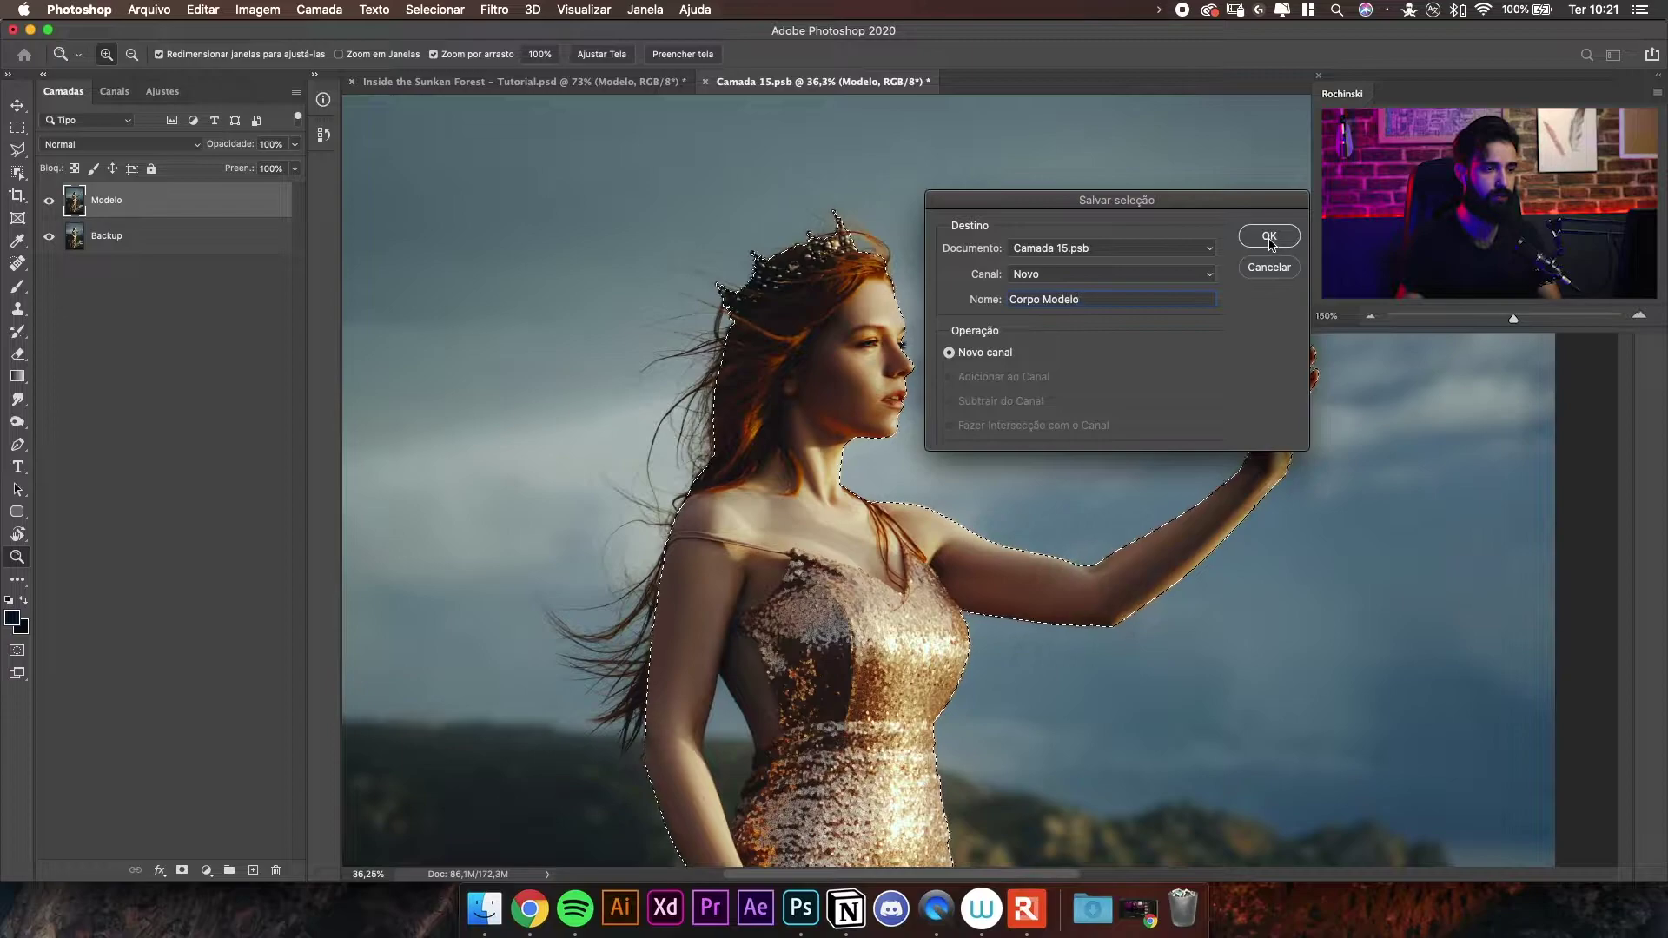
pyautogui.click(1269, 237)
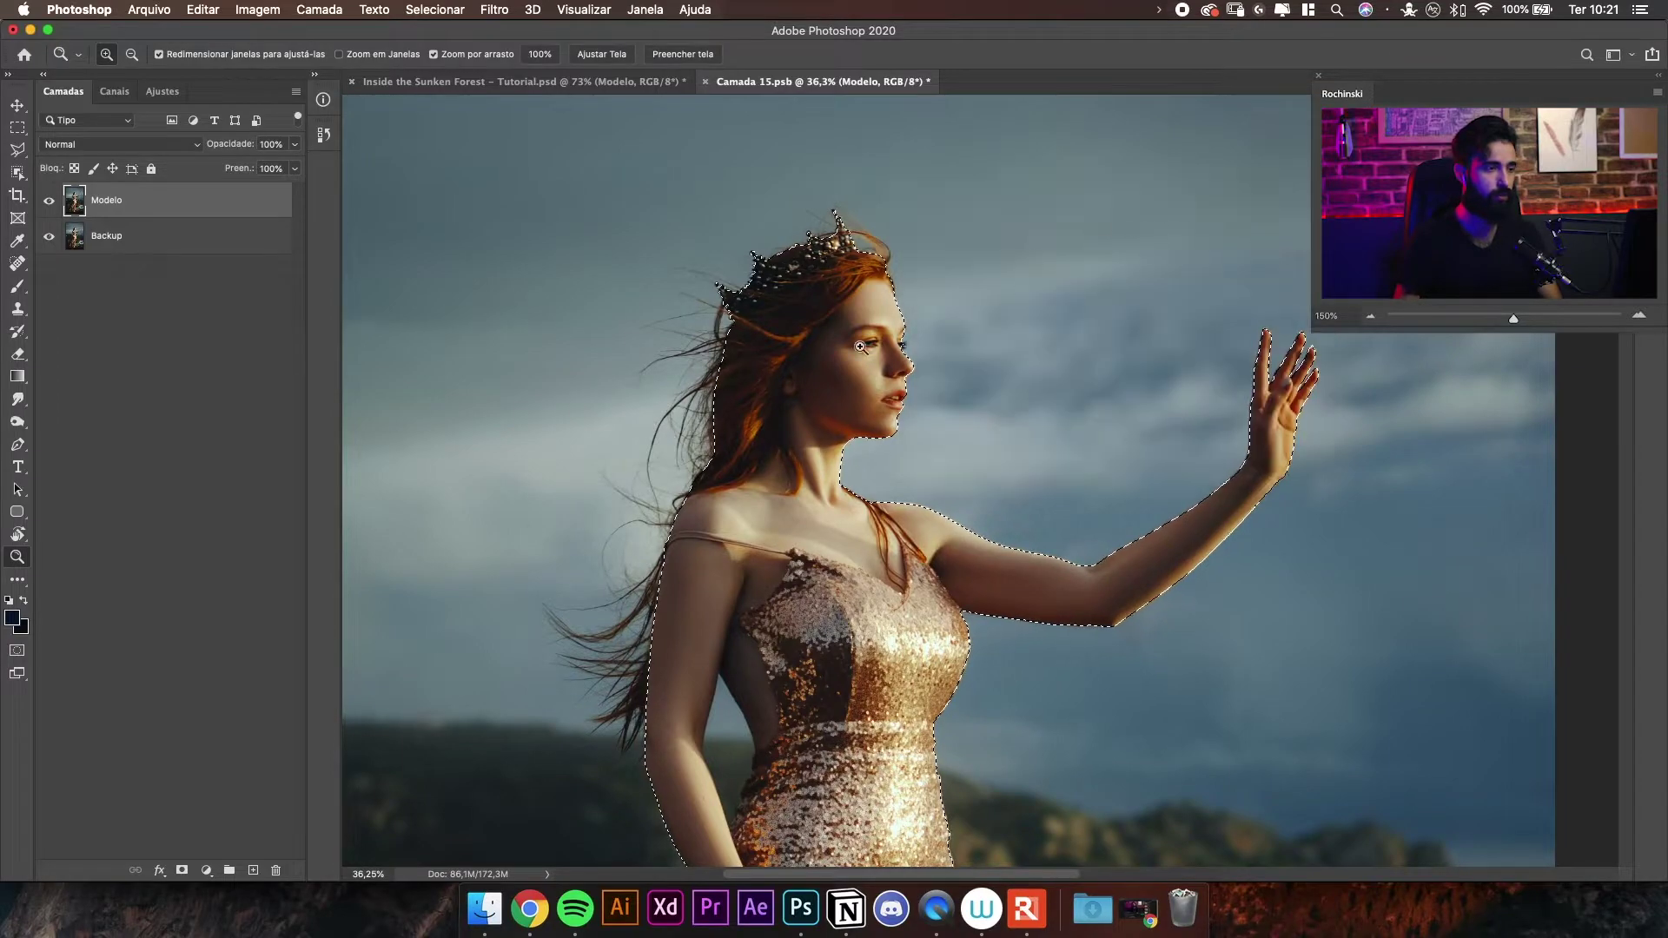
# - Check the saved selection among the channels, return to the layers and deselect the model
pyautogui.click(114, 92)
pyautogui.click(63, 91)
pyautogui.scroll(-2, 1008, 145)
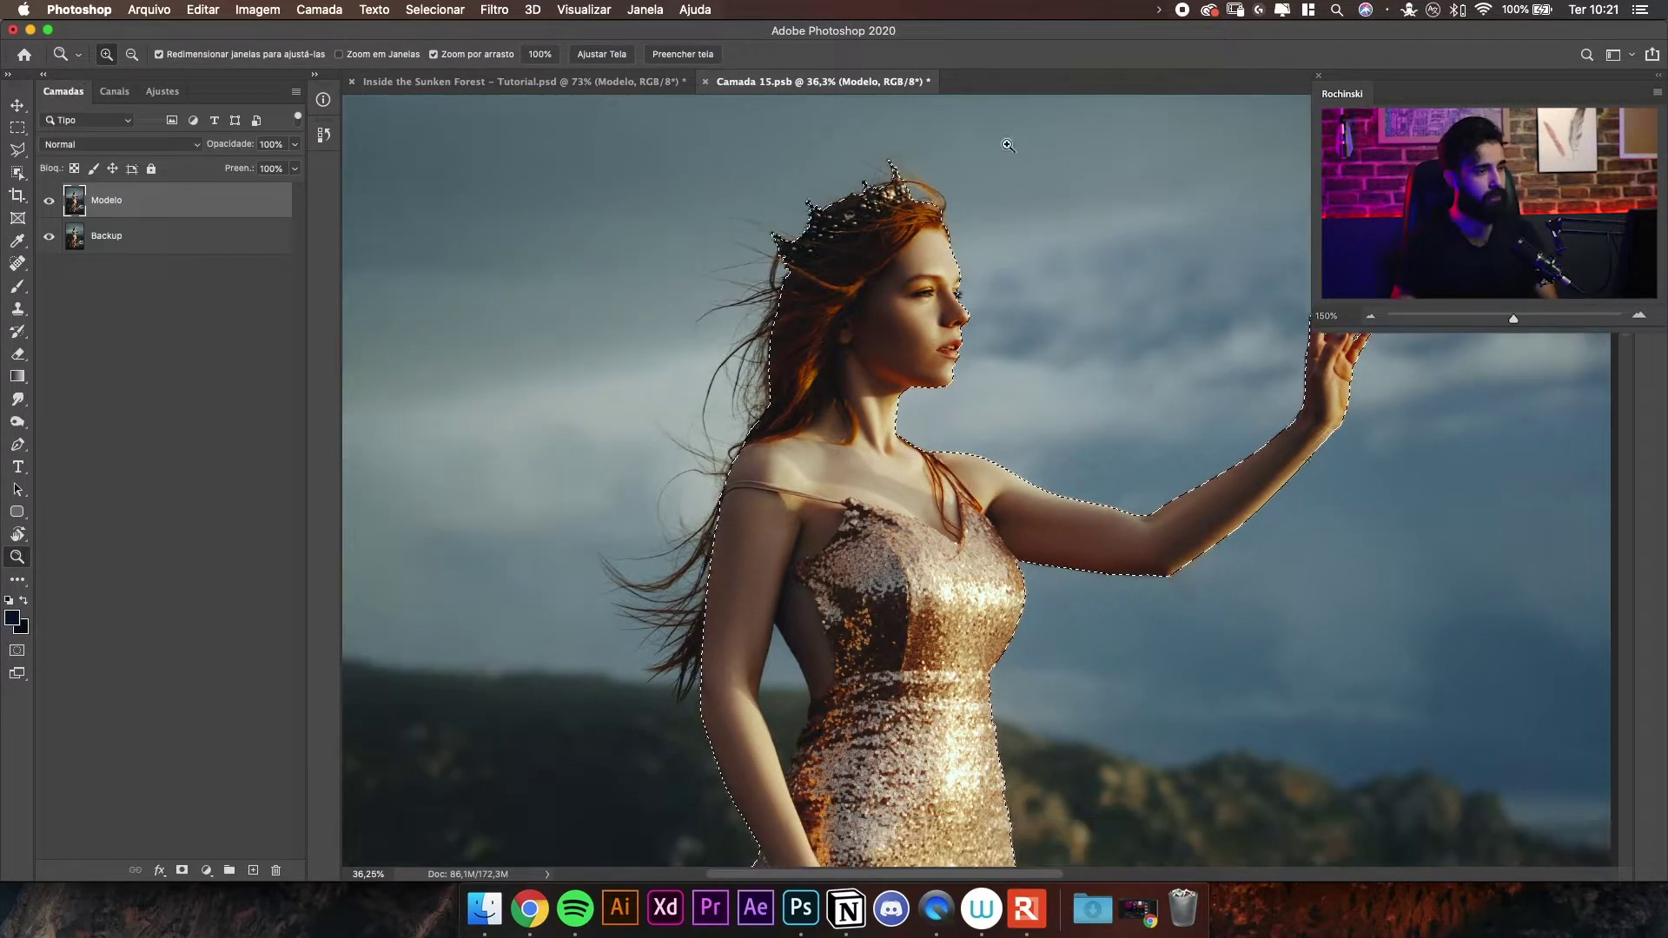
pyautogui.scroll(2, 1007, 145)
pyautogui.press('super+d')
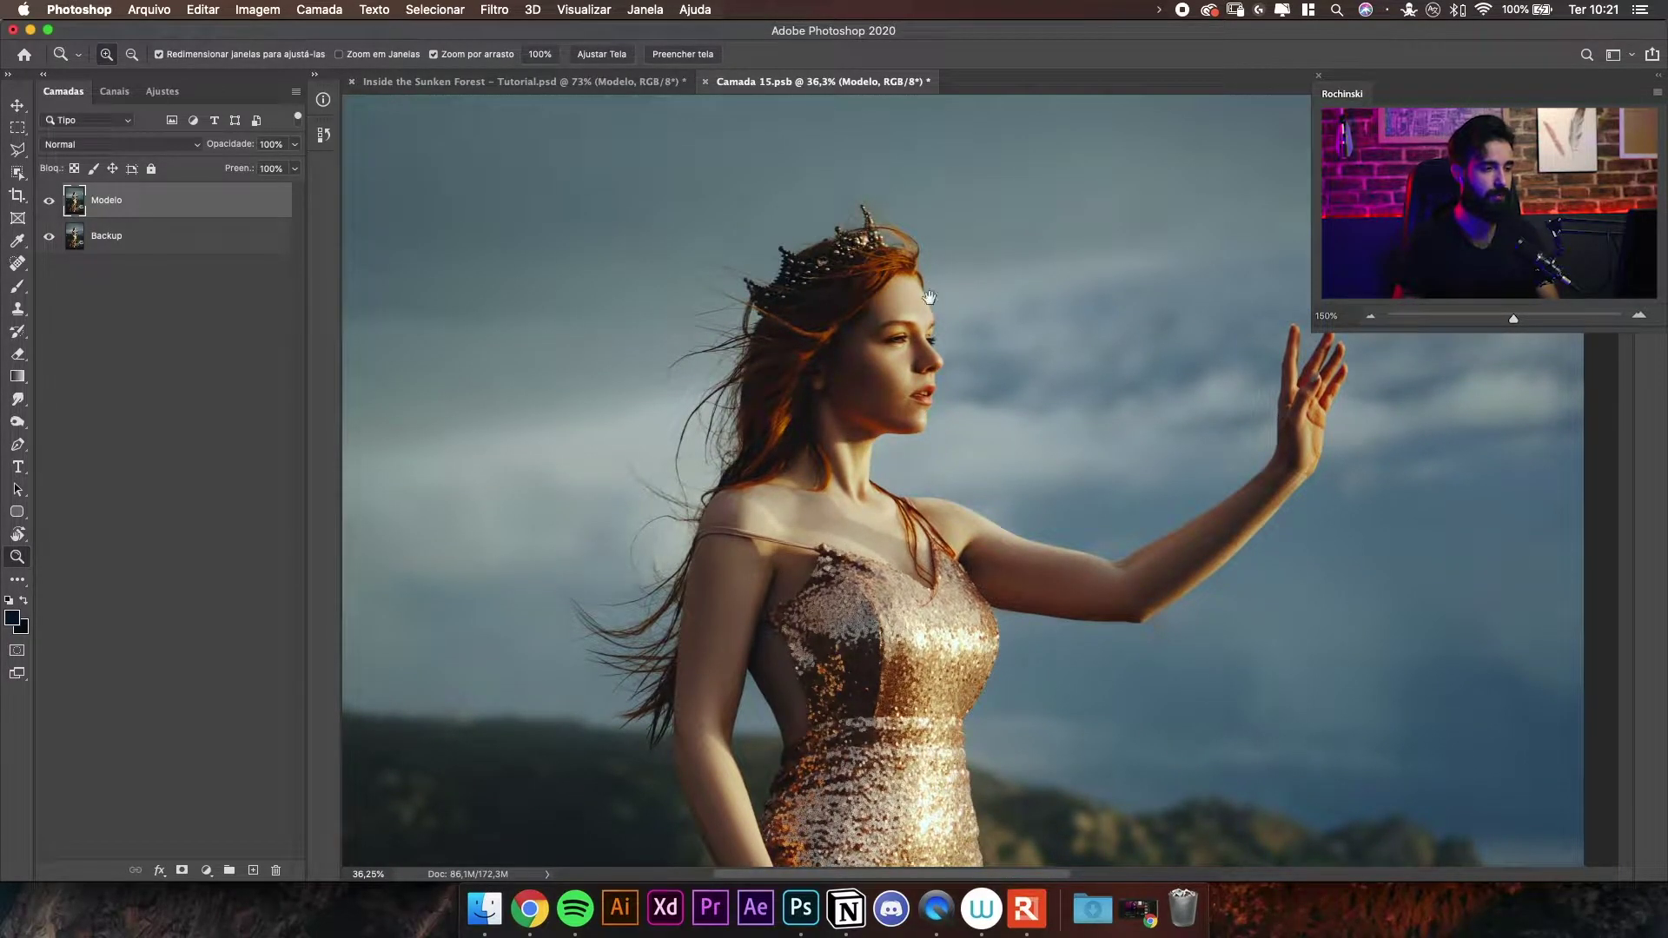
pyautogui.scroll(-1, 934, 295)
pyautogui.scroll(-1, 702, 195)
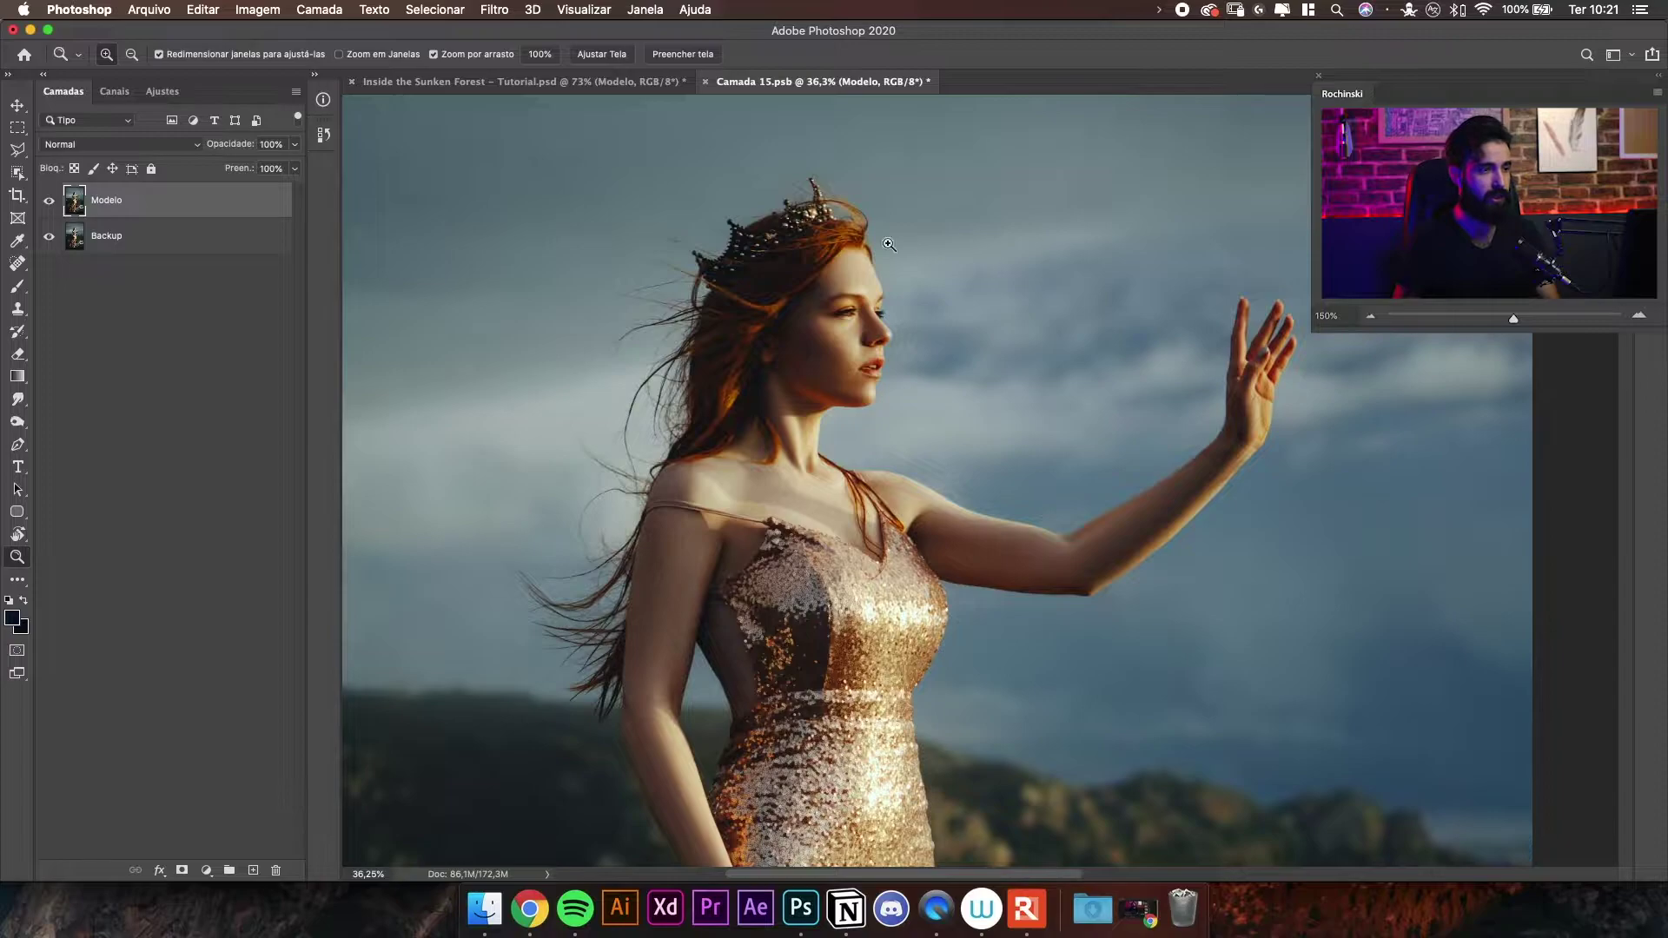
pyautogui.scroll(2, 907, 248)
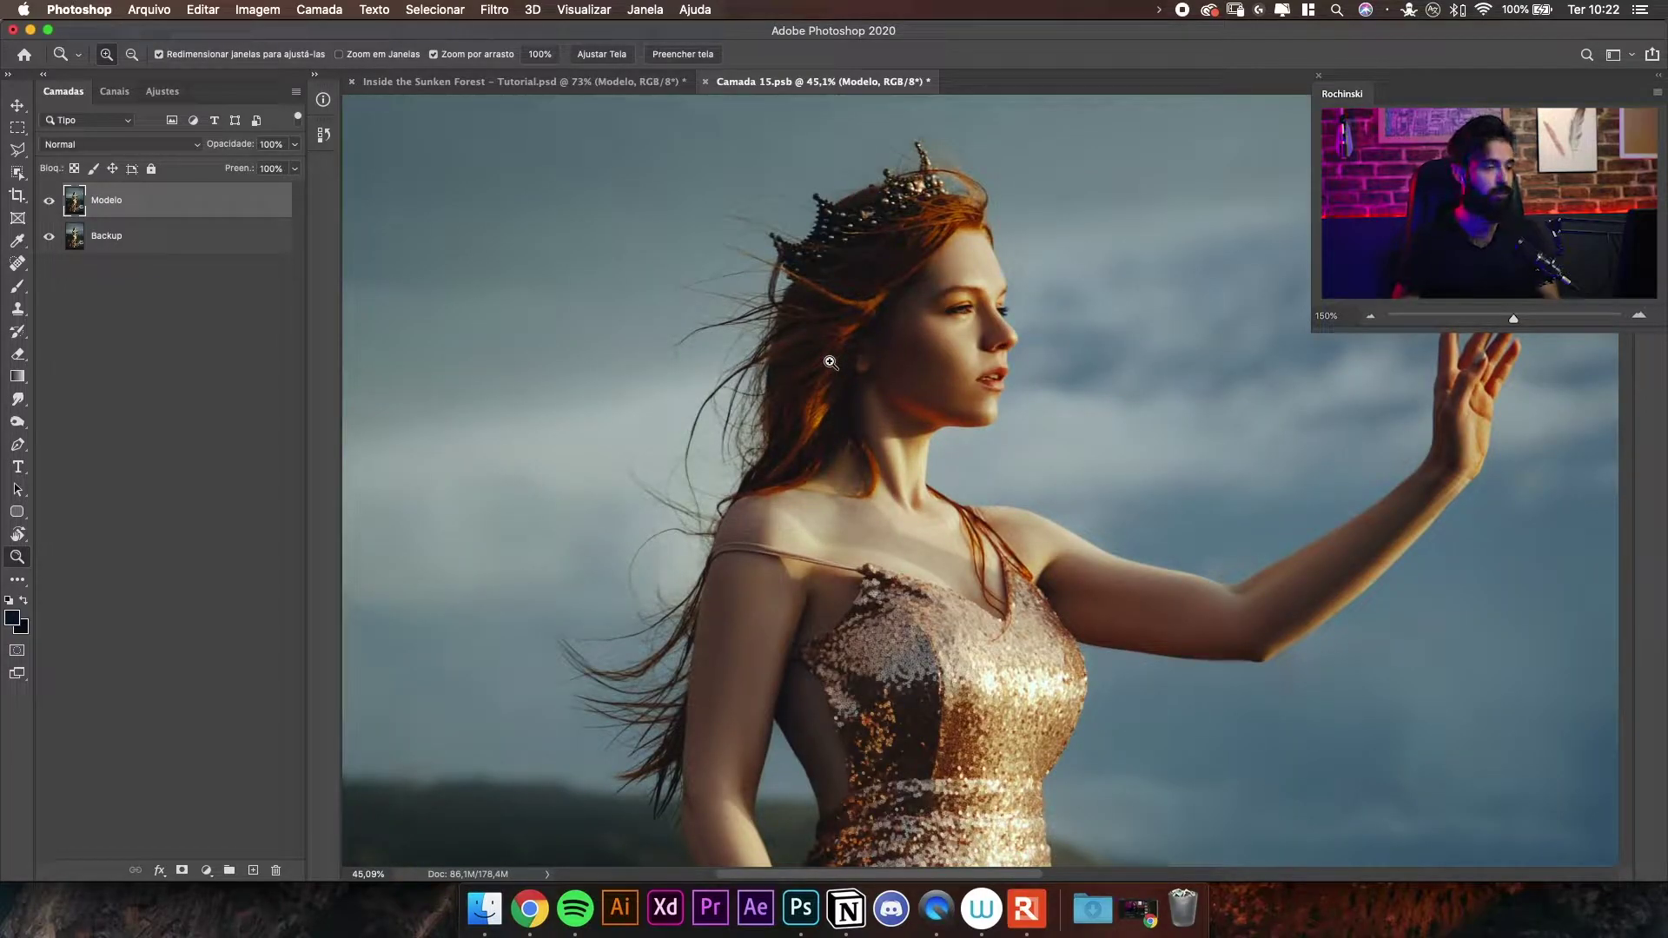
pyautogui.scroll(-2, 830, 318)
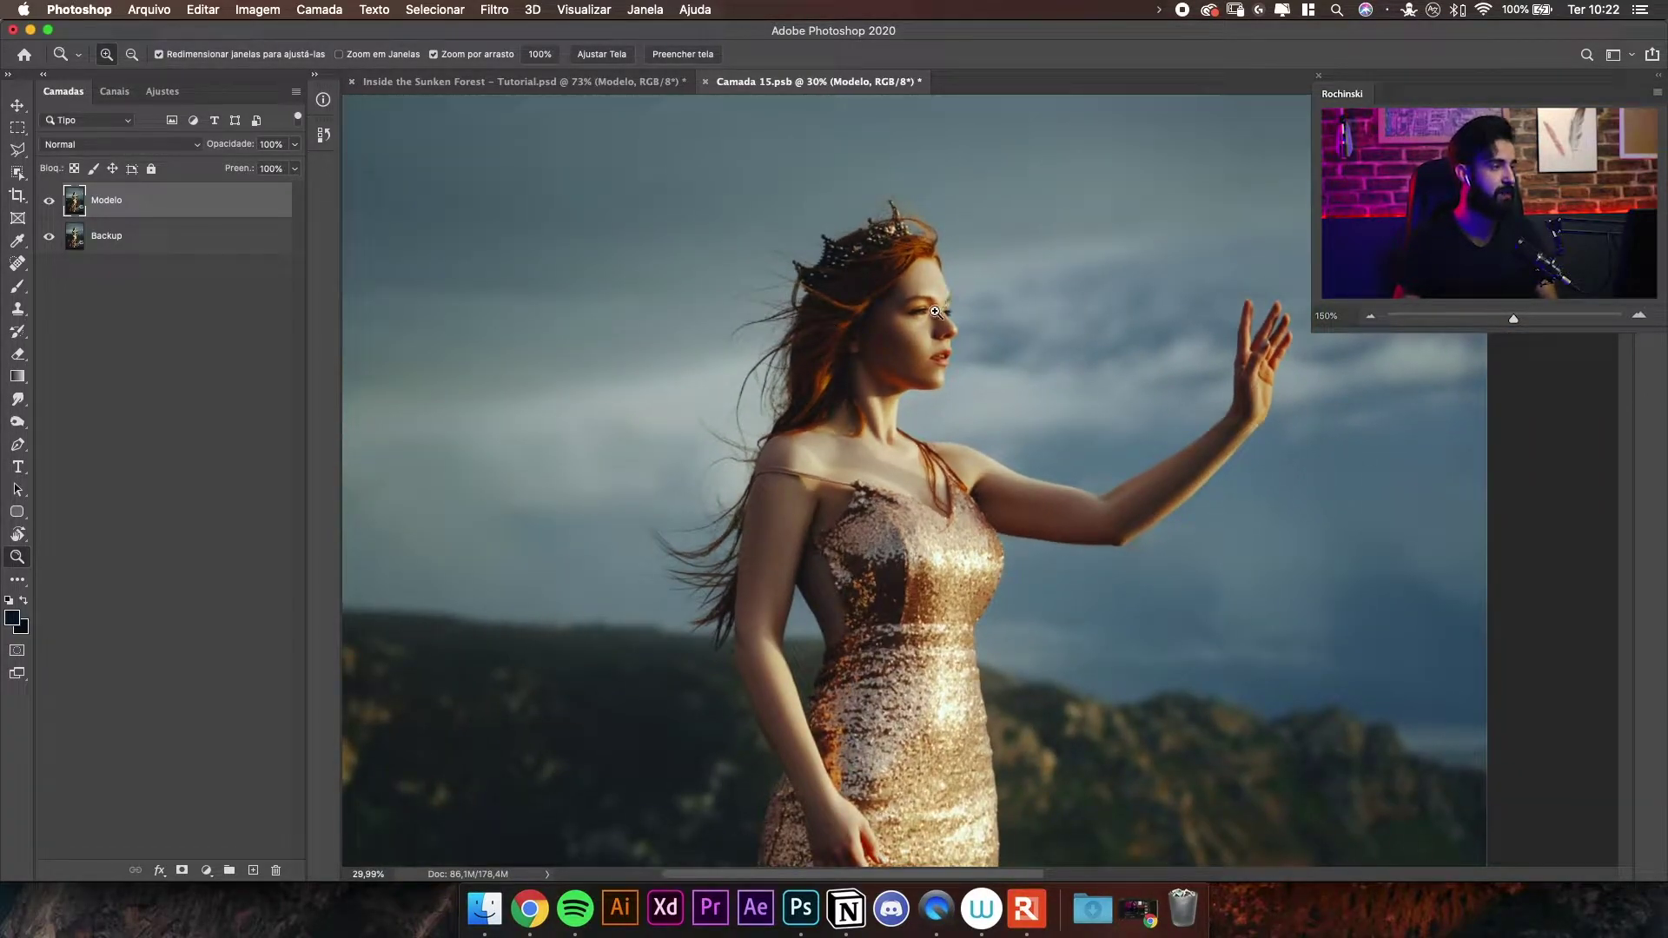
pyautogui.scroll(2, 887, 328)
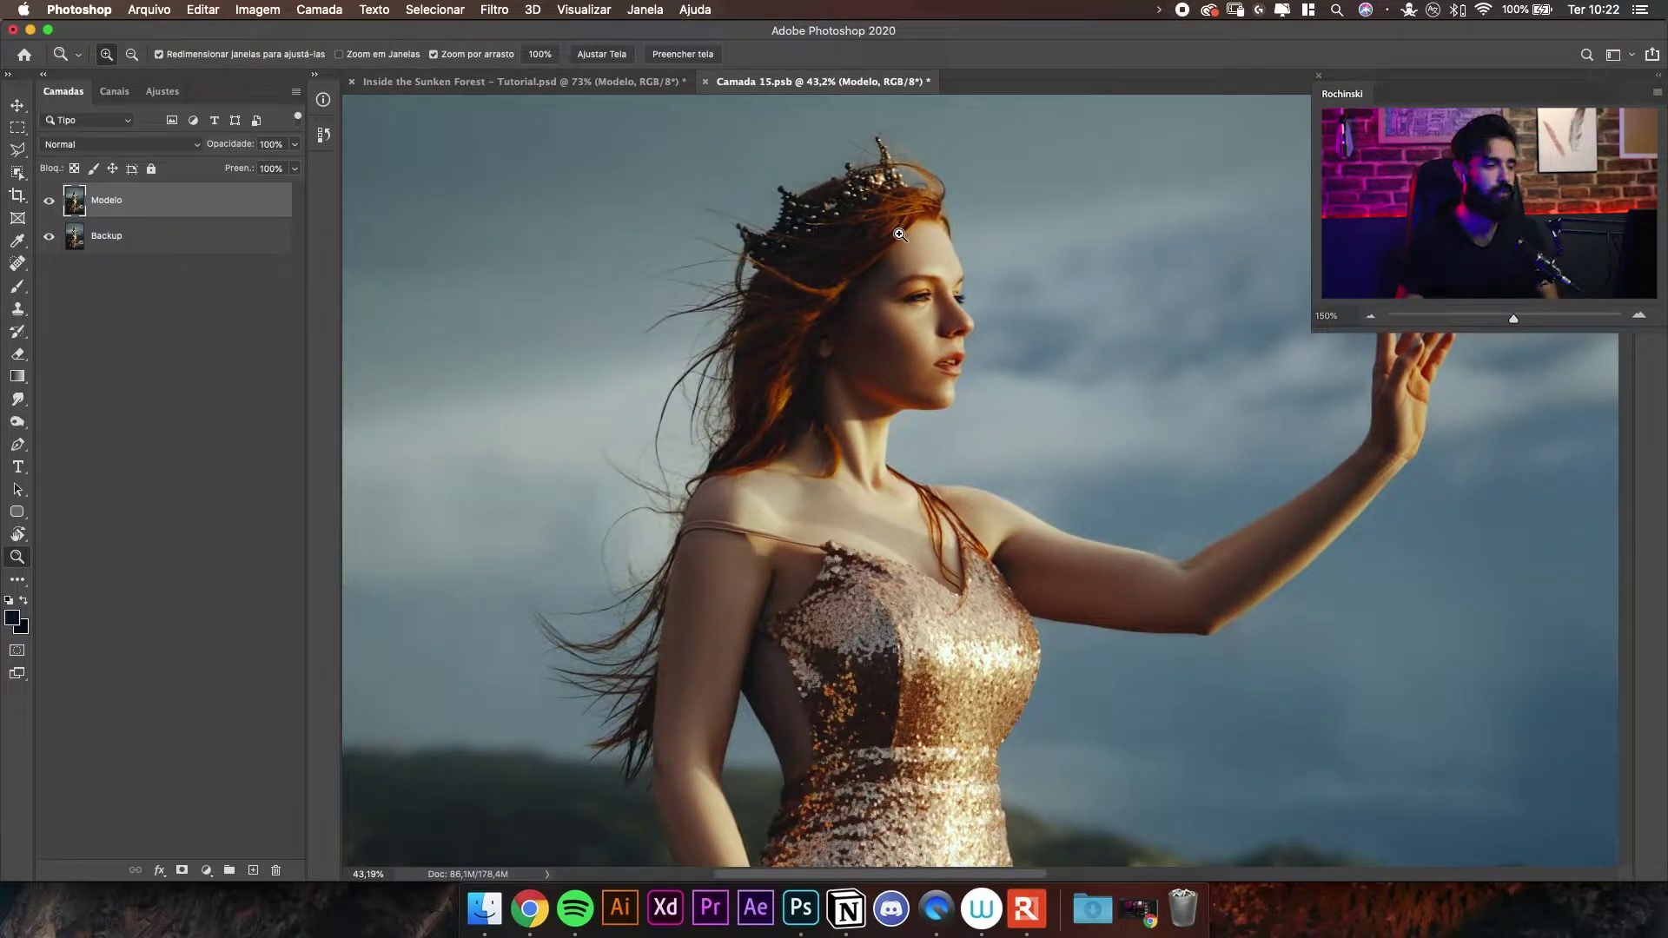
pyautogui.scroll(-3, 827, 288)
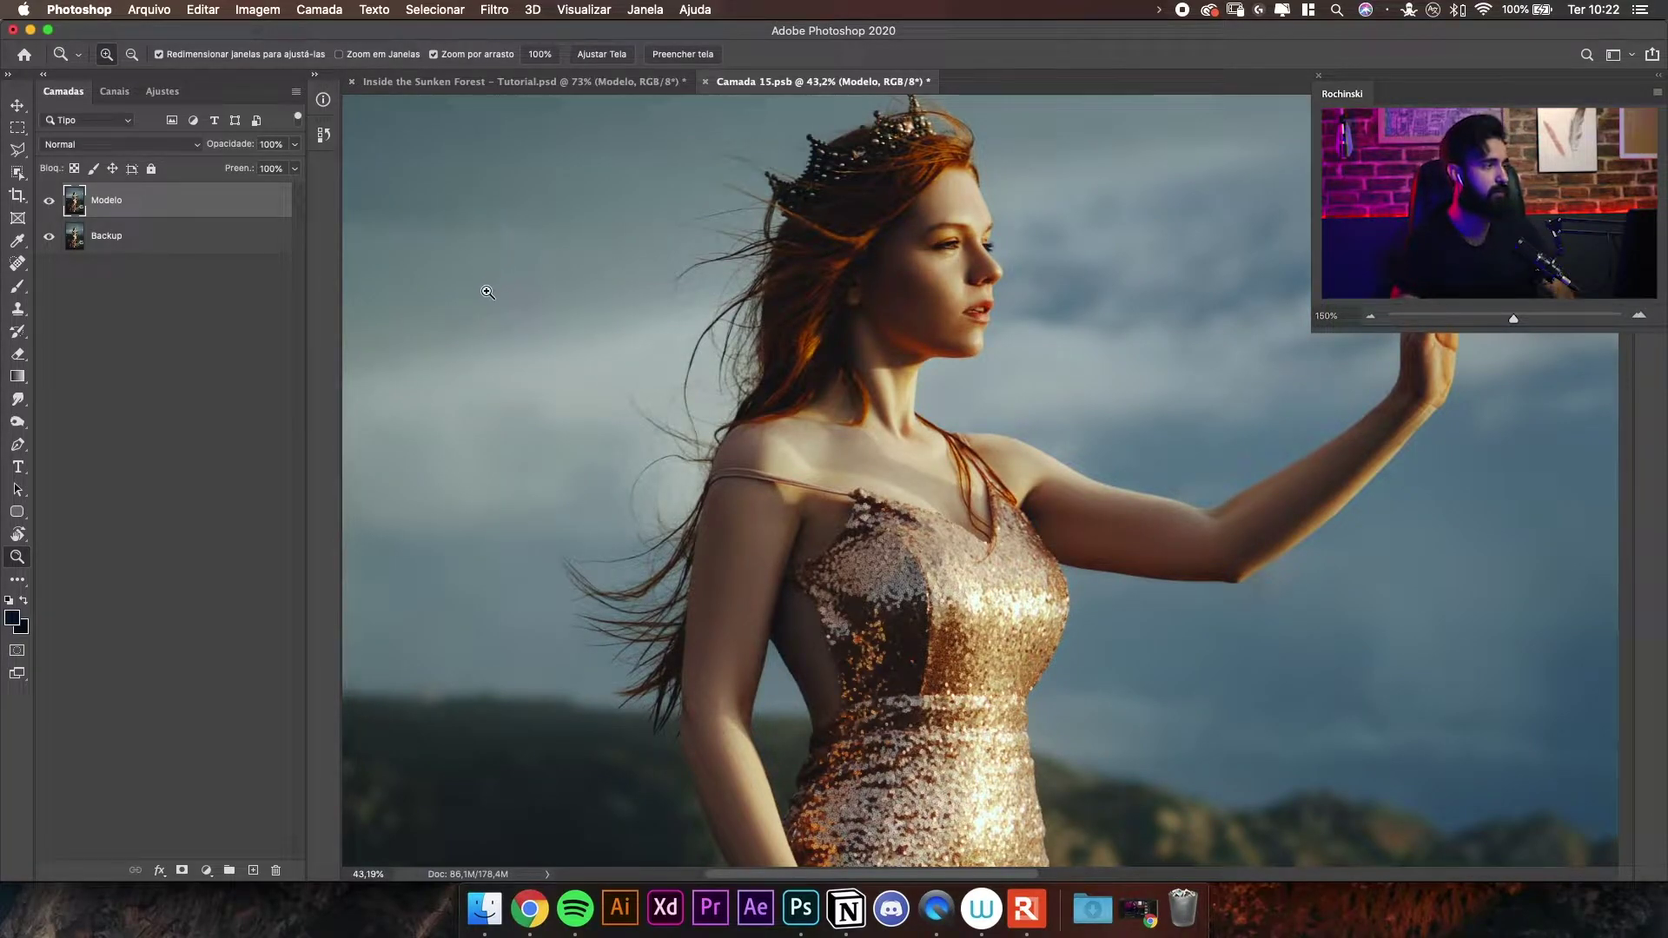
# - View the red, green and blue channels one by one, then examine the model's hair against the sky in the blue channel
pyautogui.click(114, 91)
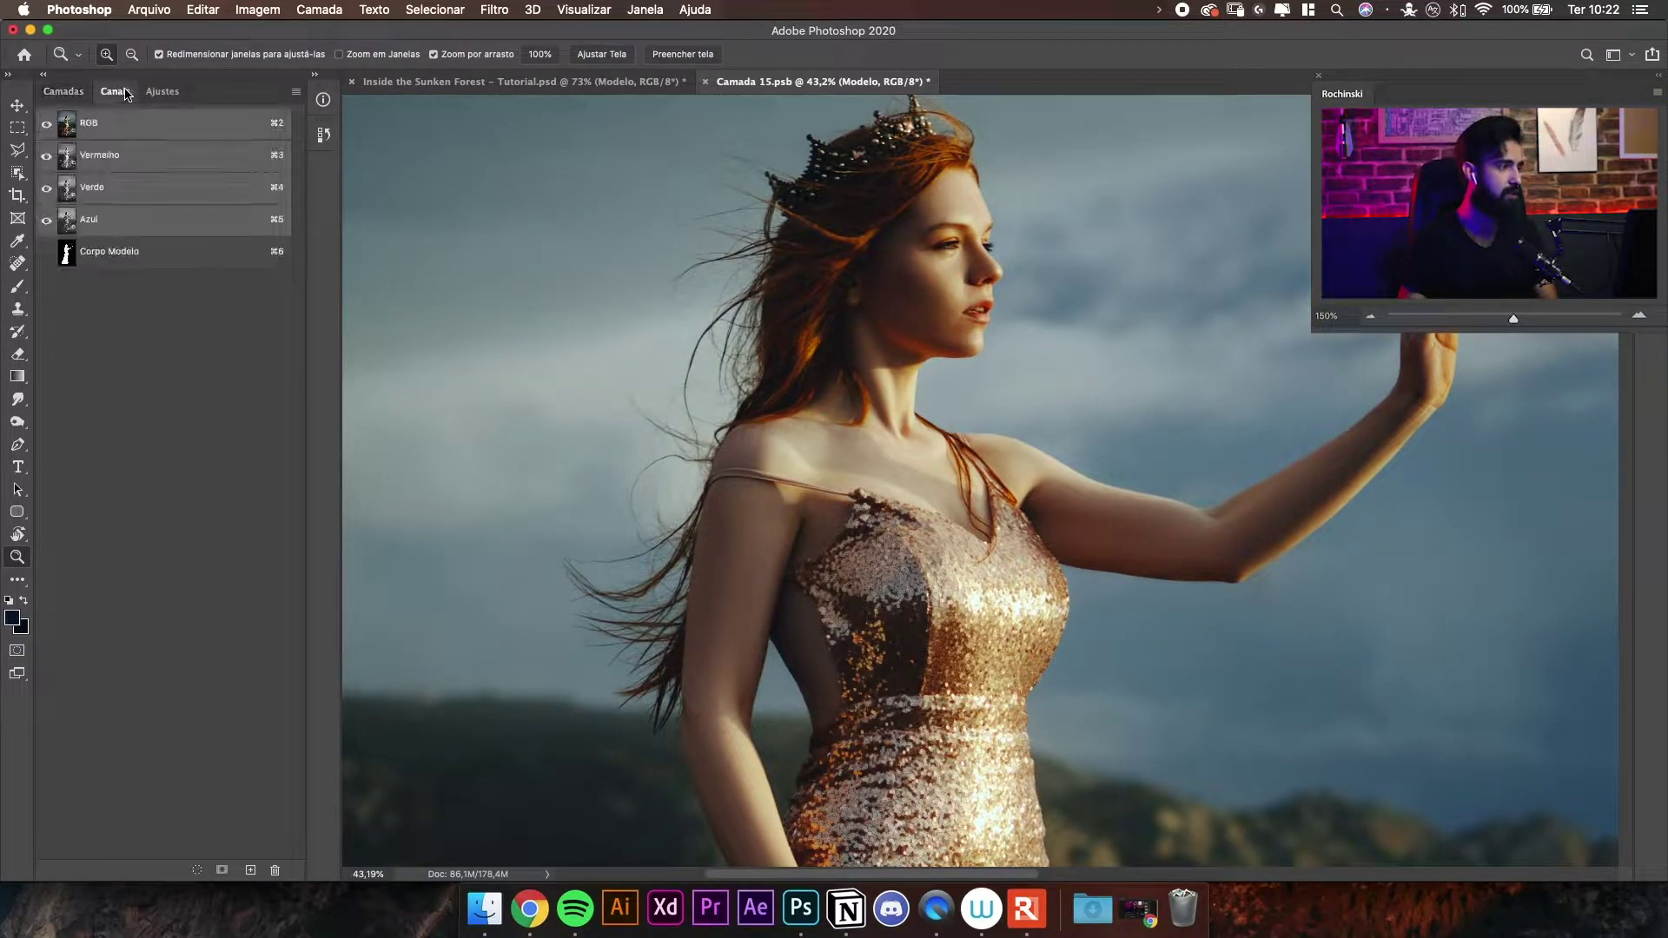
pyautogui.click(152, 169)
pyautogui.click(139, 193)
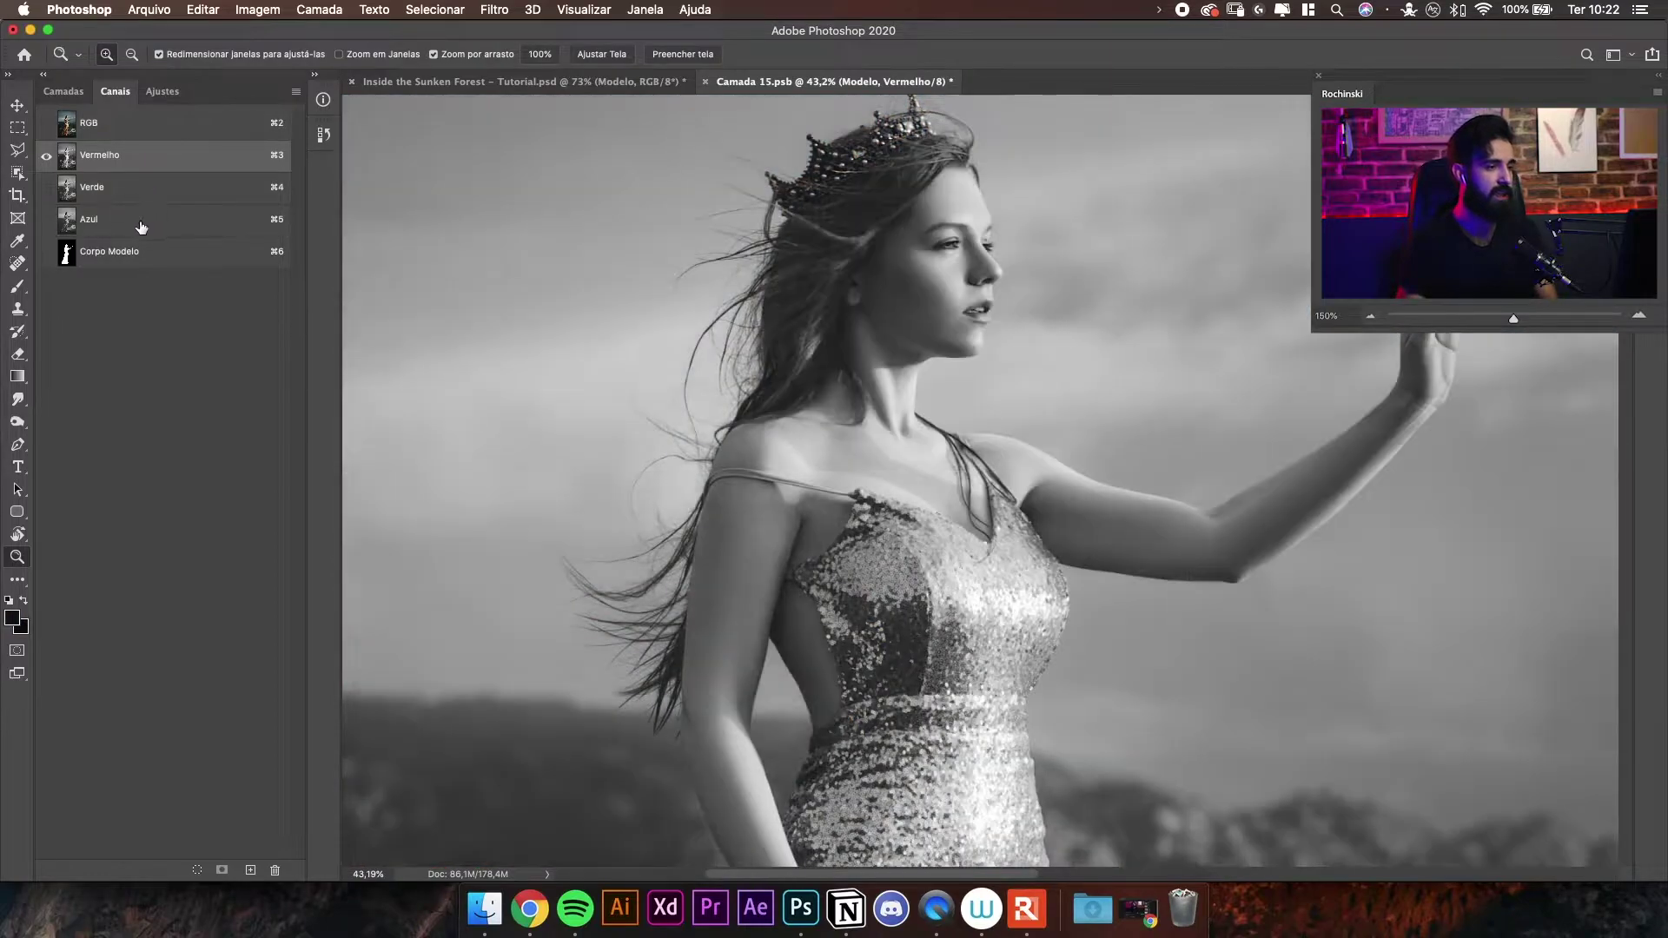
pyautogui.click(132, 228)
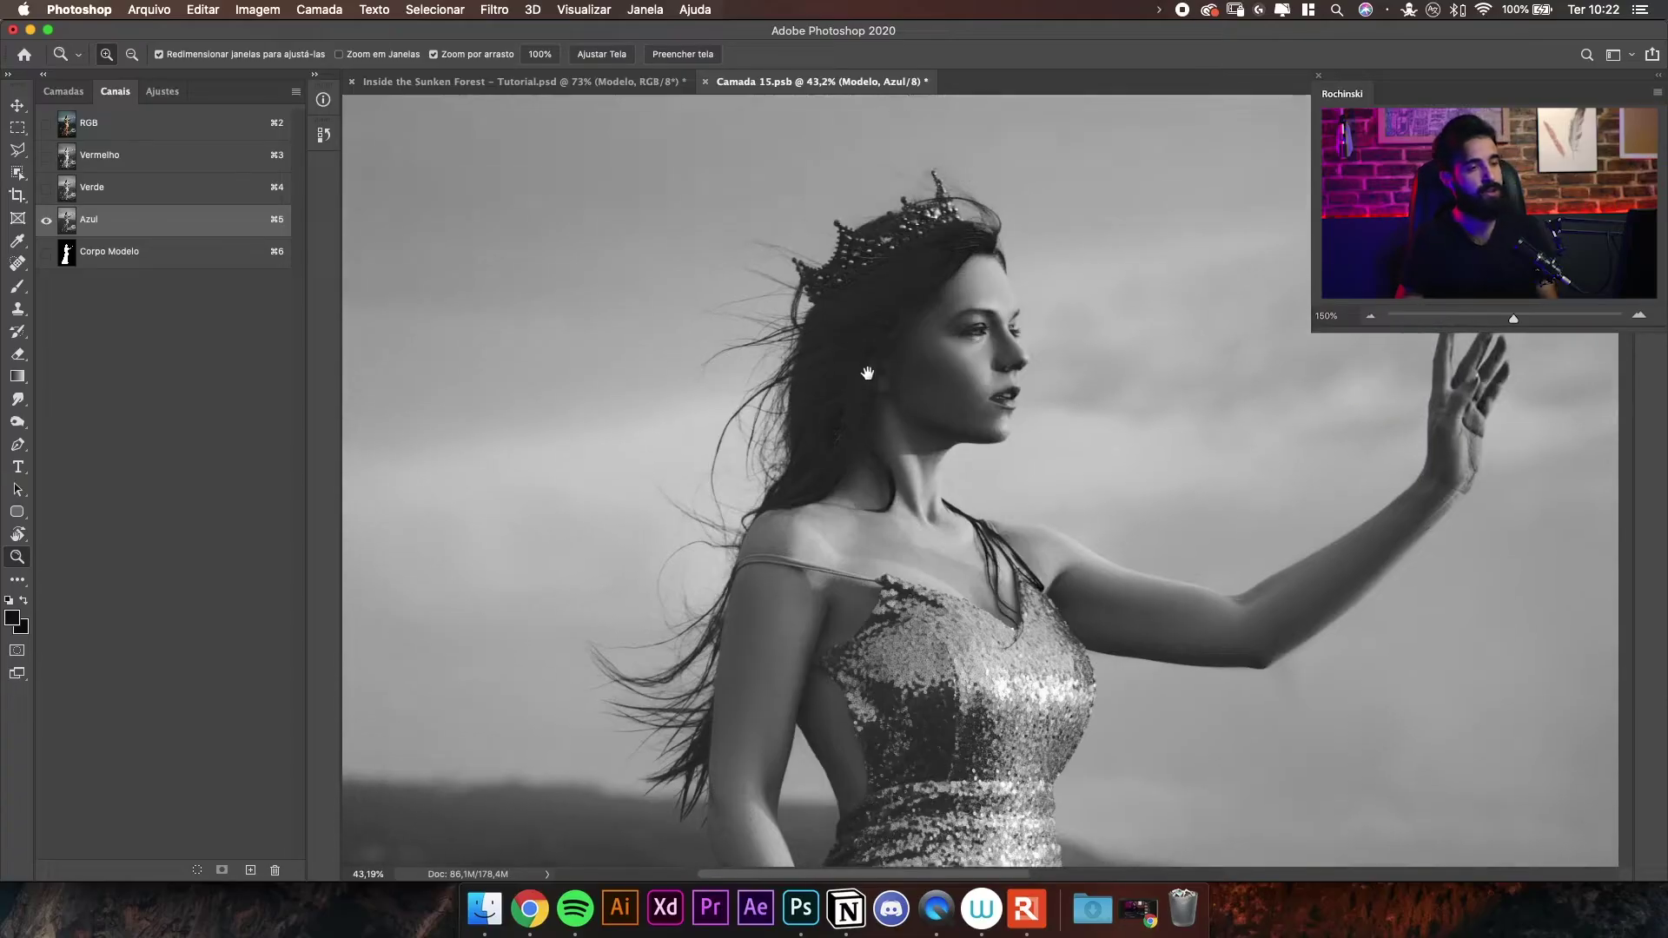
pyautogui.moveTo(868, 374); pyautogui.dragTo(871, 336)
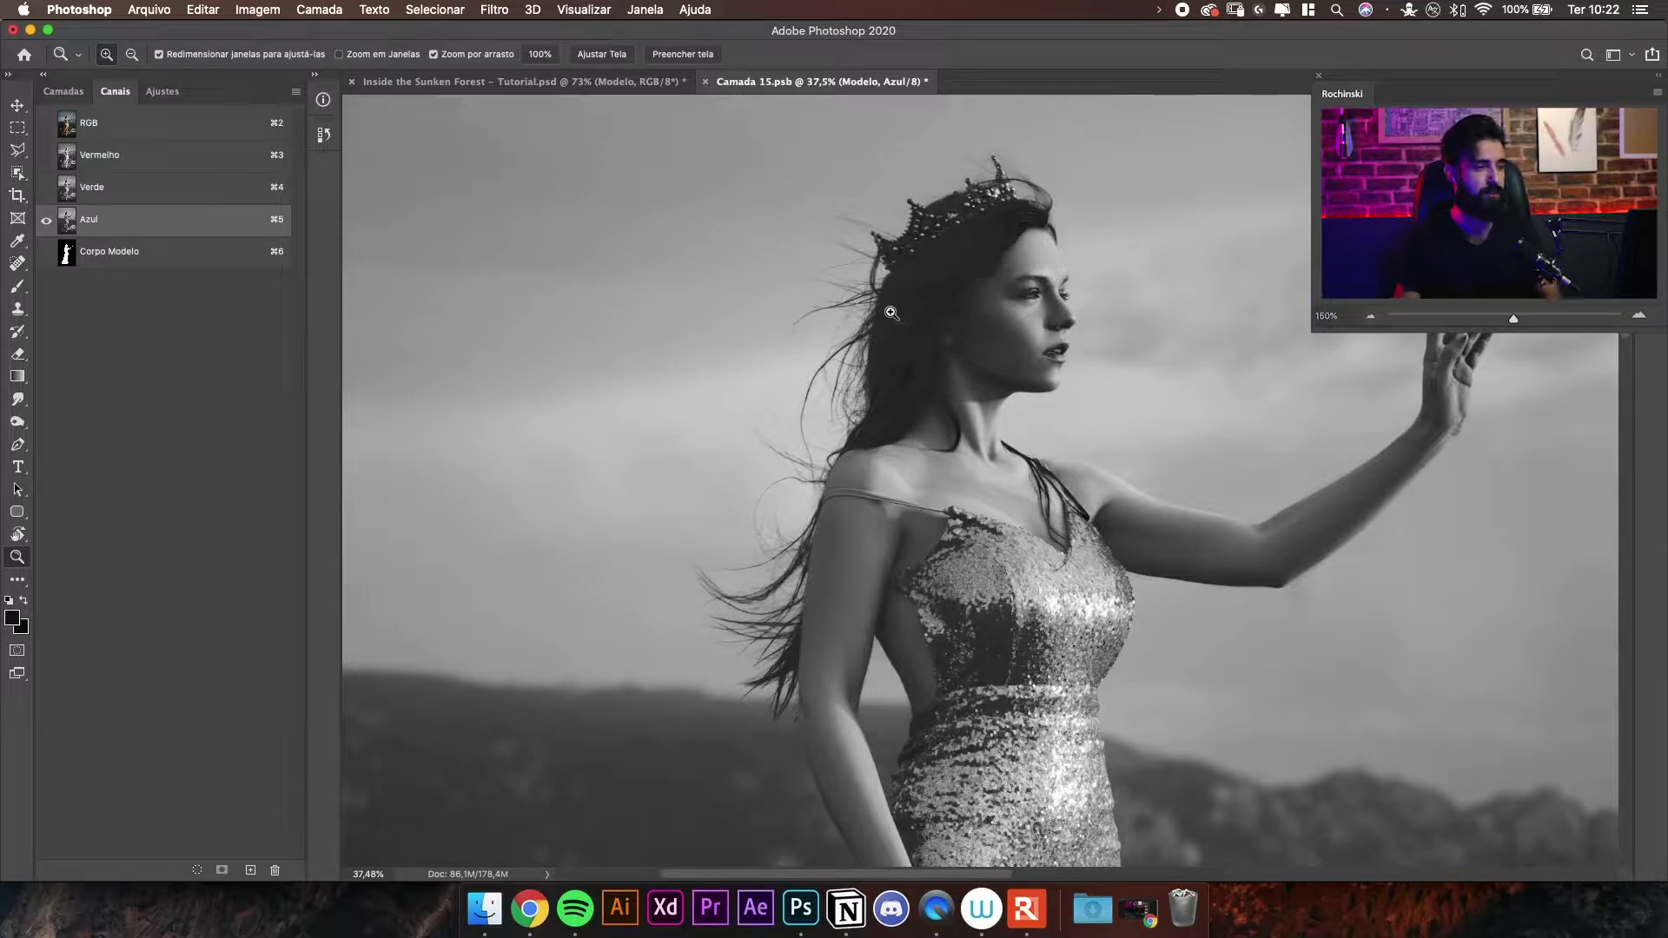
pyautogui.hscroll(1, 877, 273)
pyautogui.scroll(-3, 879, 272)
pyautogui.scroll(5, 879, 272)
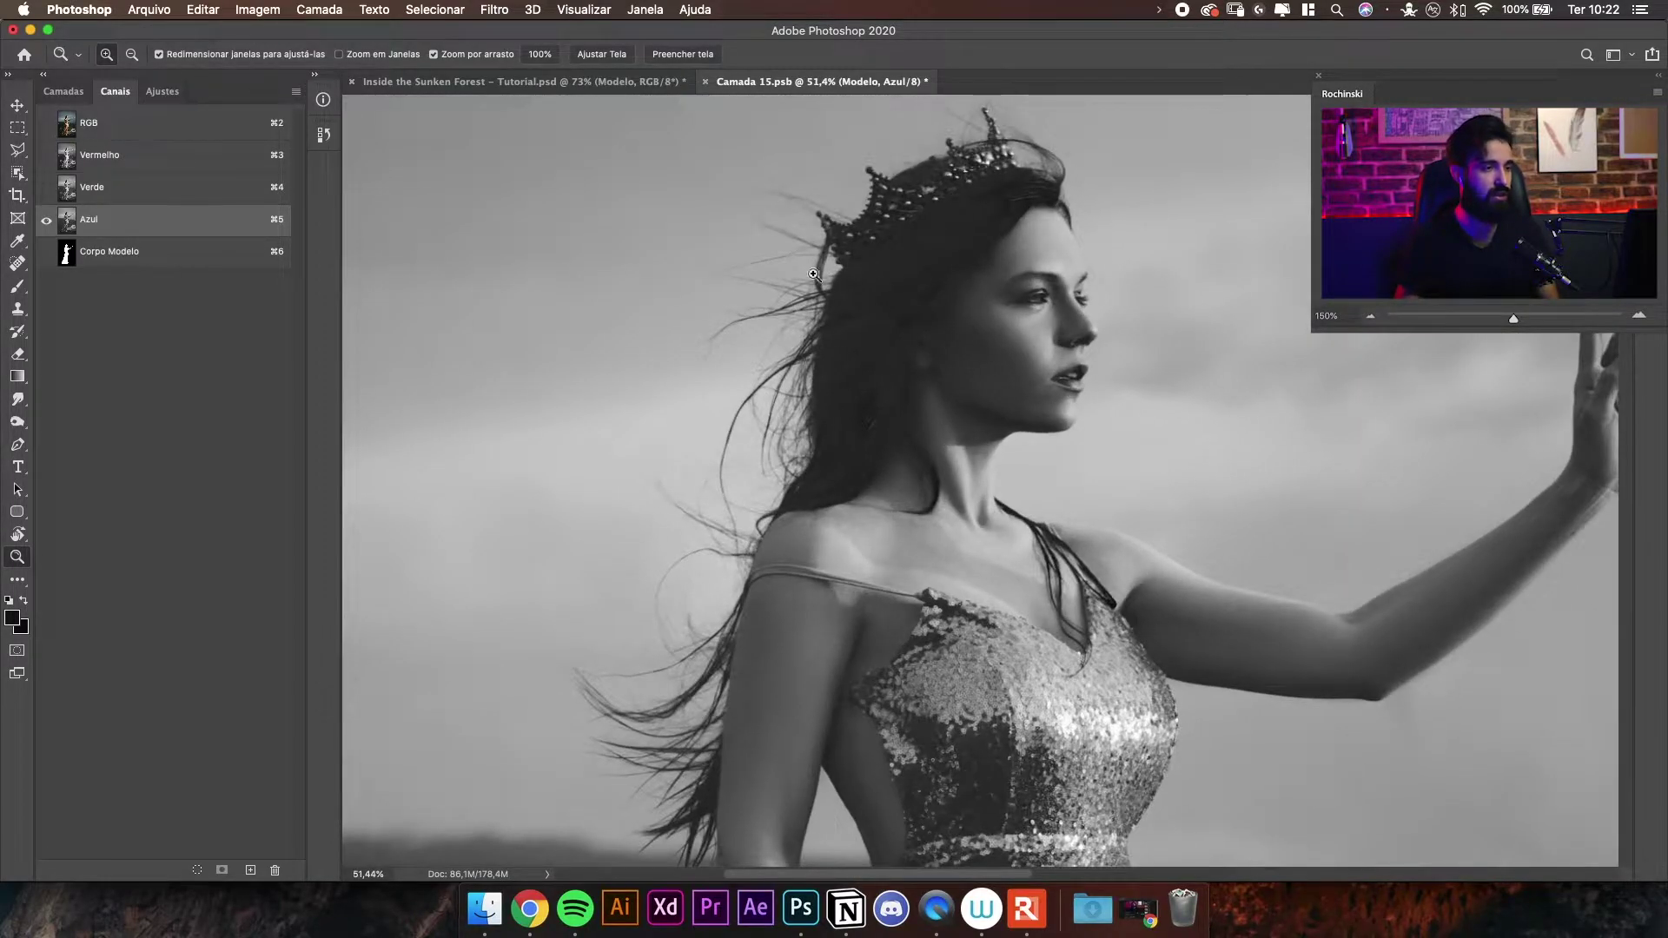
# - Compare the hair contrast of the red, green and blue channels again and look over the loose strands in the blue one
pyautogui.click(178, 155)
pyautogui.click(177, 187)
pyautogui.click(176, 219)
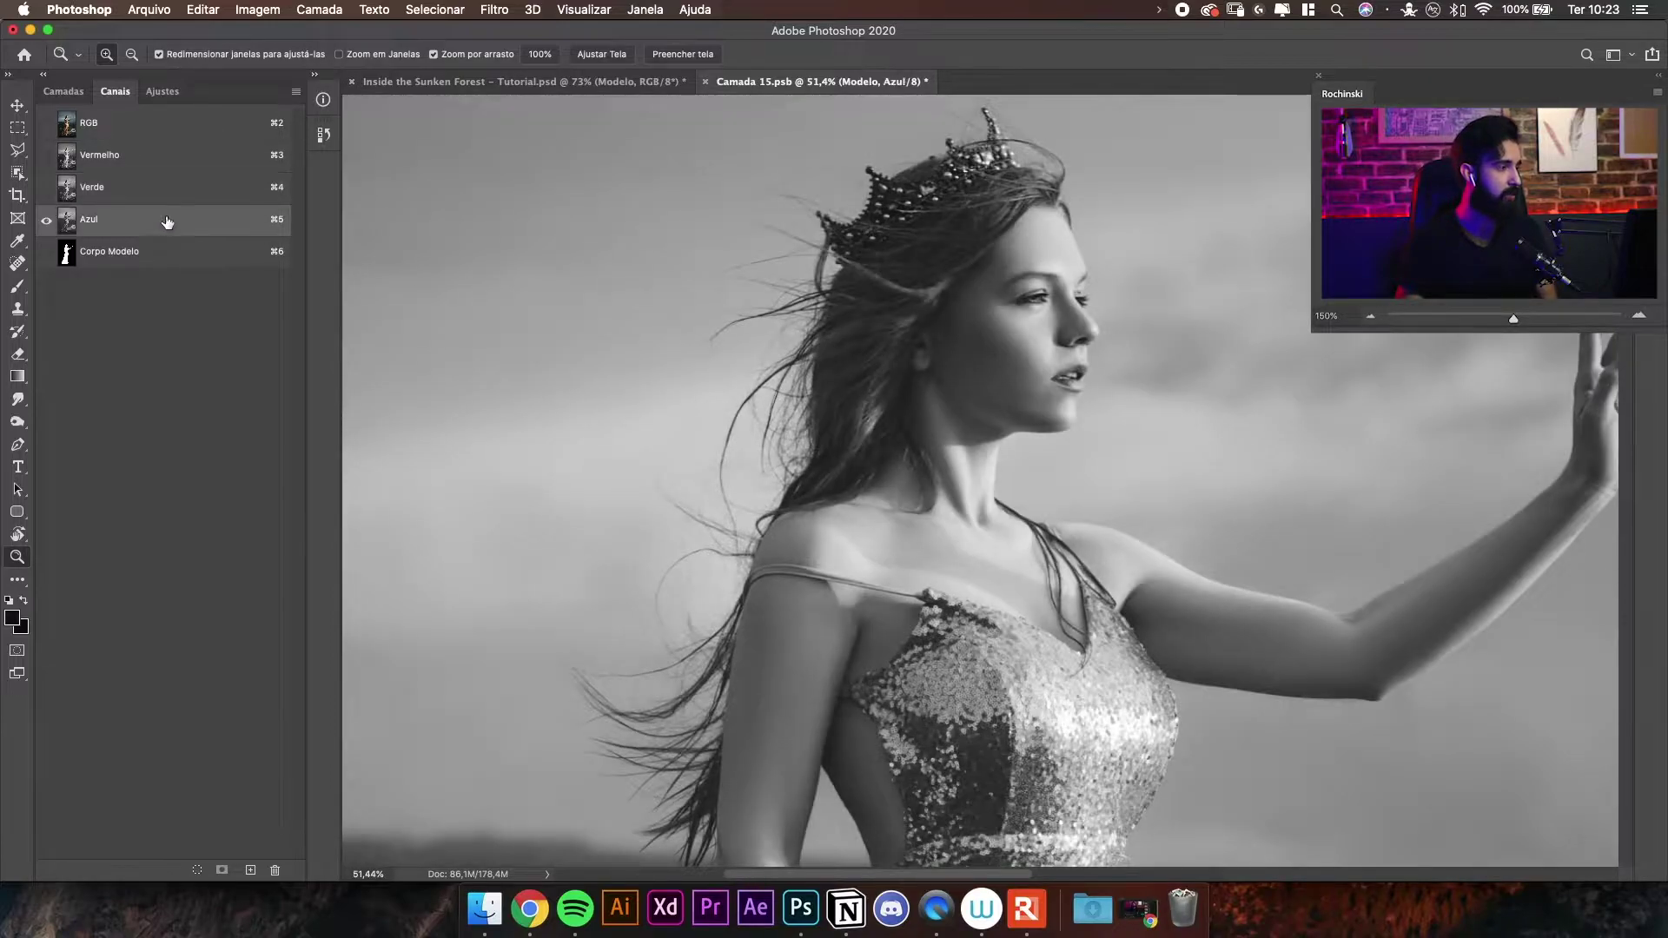
pyautogui.click(176, 155)
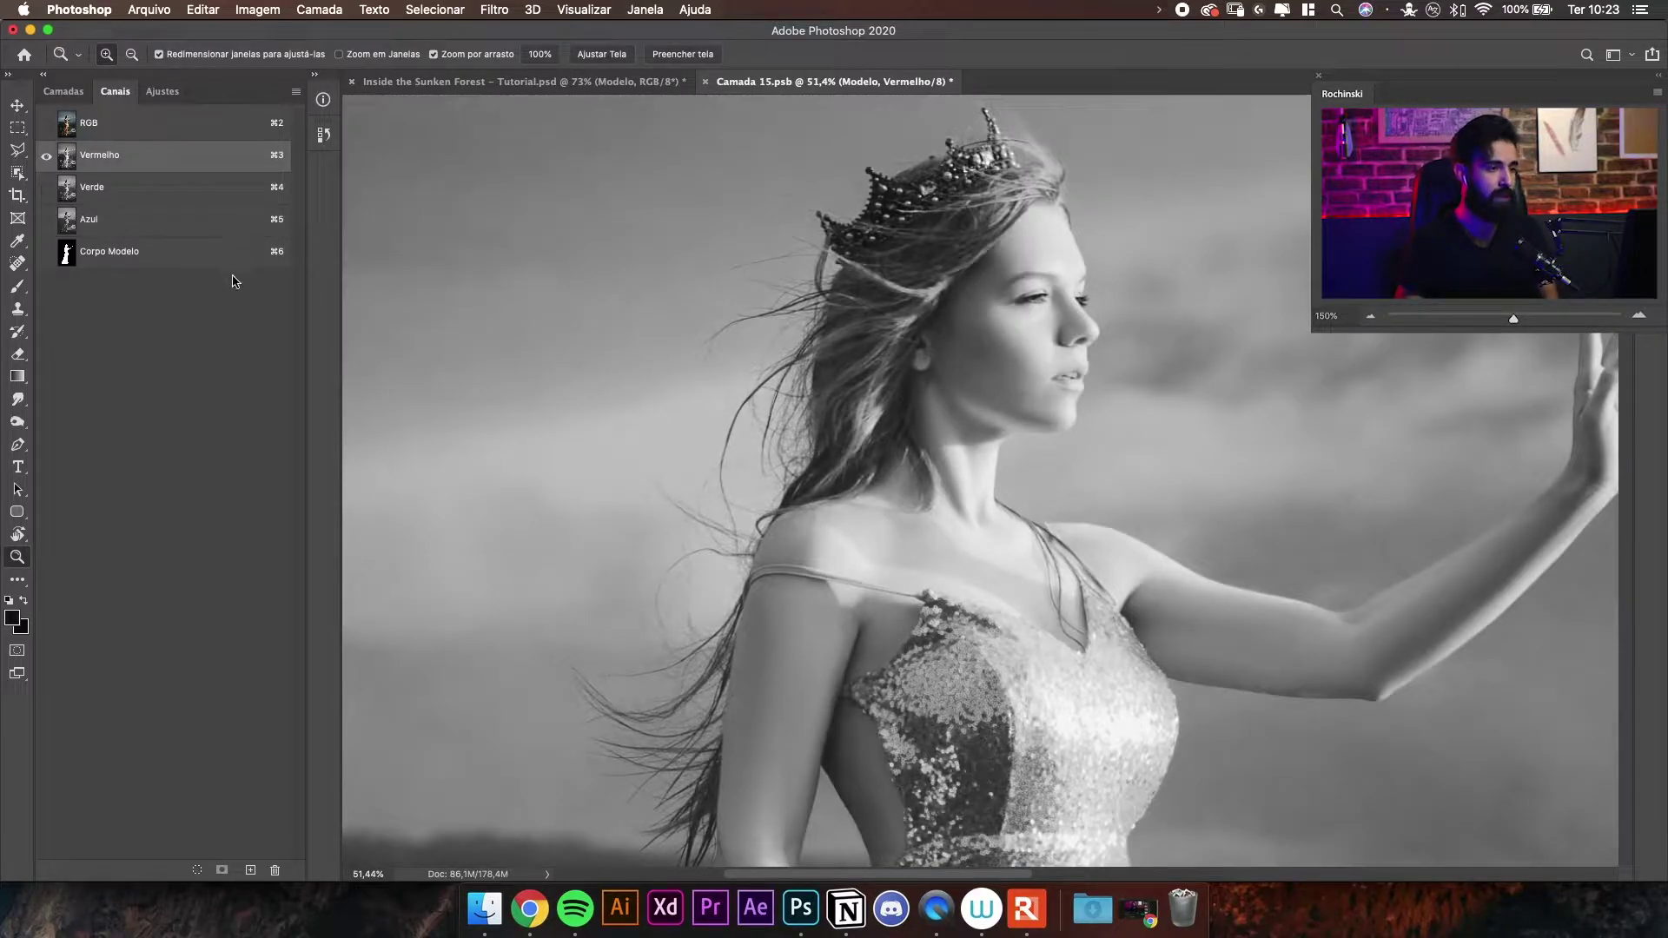
pyautogui.click(196, 221)
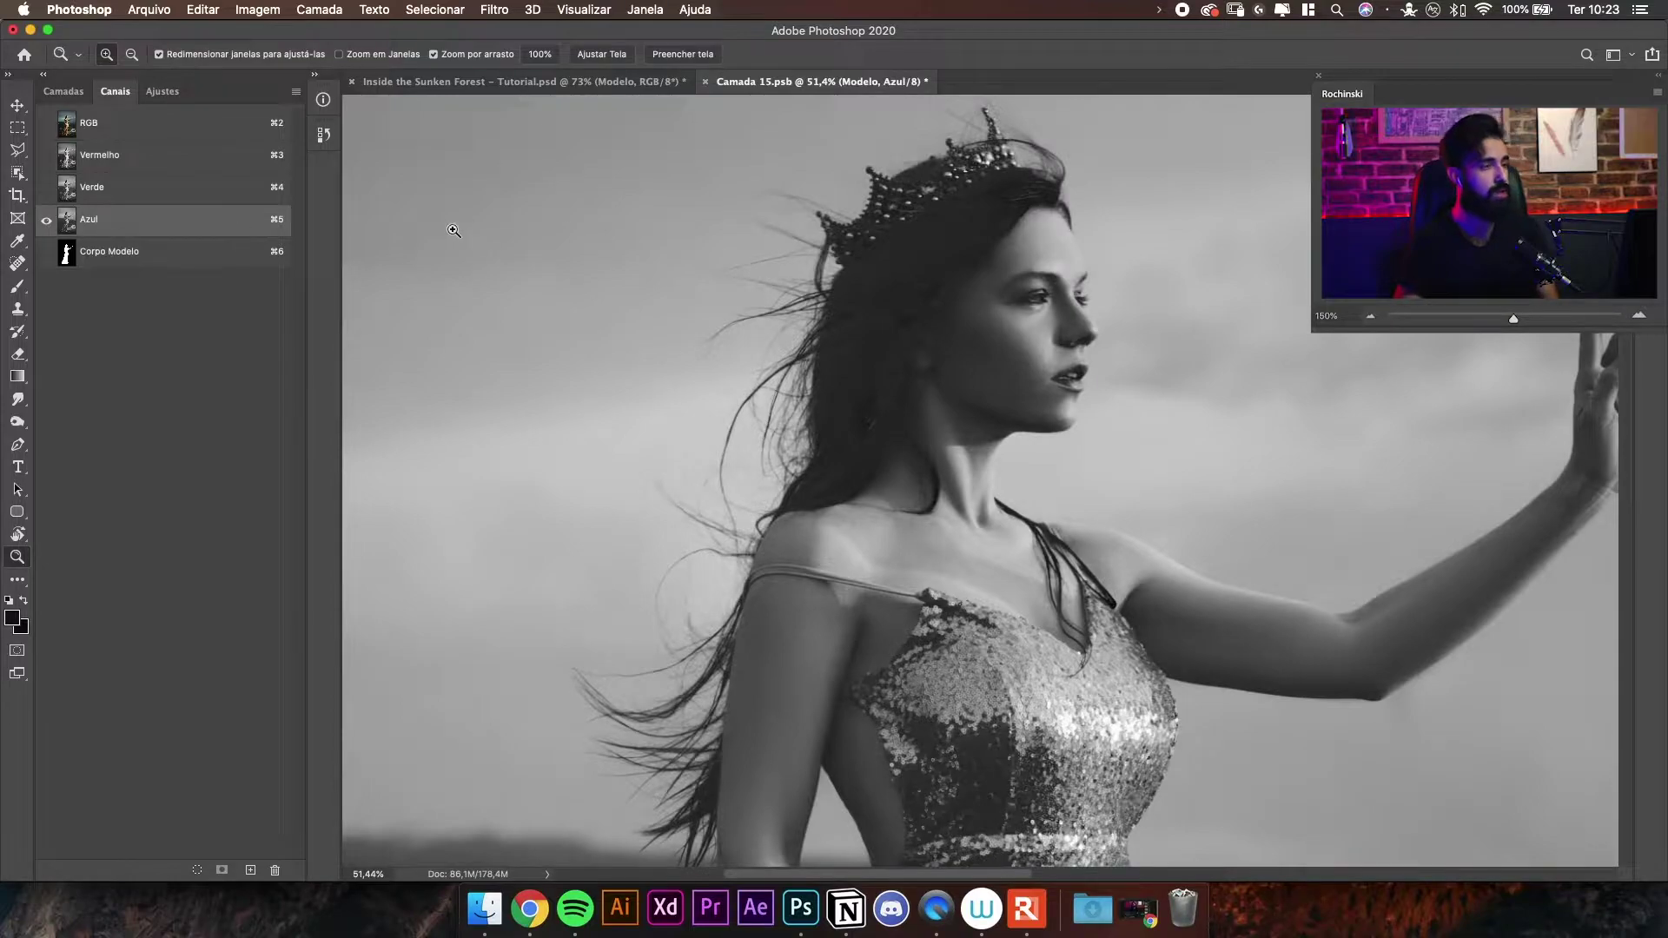
pyautogui.moveTo(856, 272)
pyautogui.mouseDown()
pyautogui.moveTo(861, 235)
pyautogui.moveTo(755, 287)
pyautogui.moveTo(841, 291)
pyautogui.mouseUp()
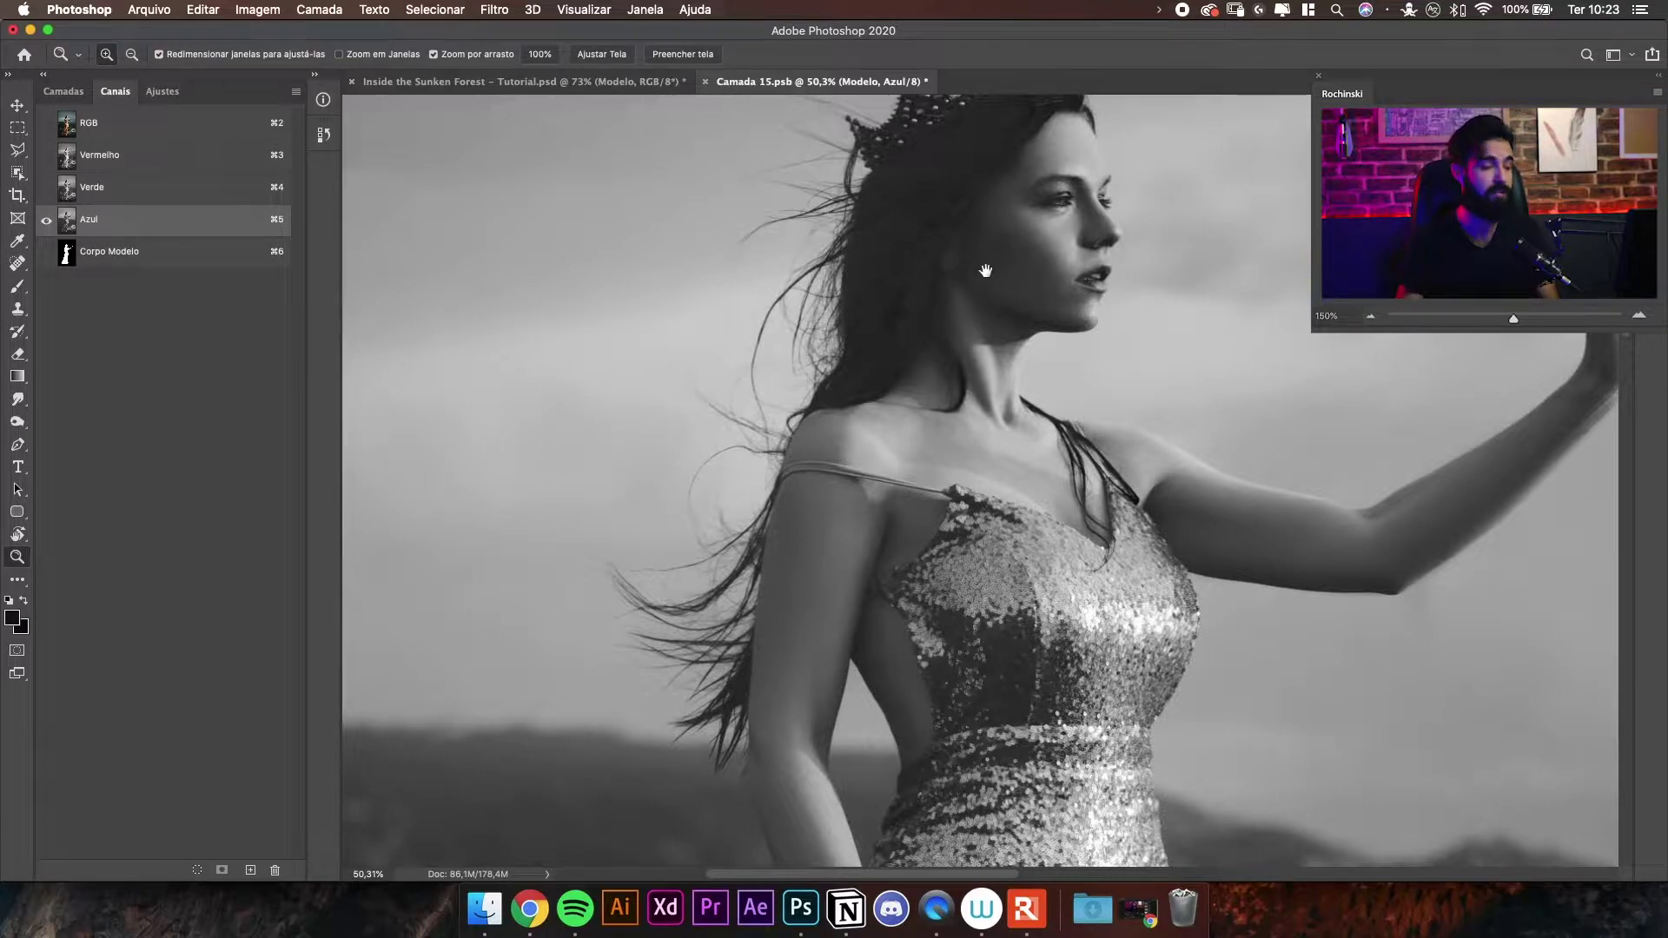
pyautogui.scroll(2, 981, 286)
pyautogui.moveTo(881, 302); pyautogui.dragTo(849, 327)
pyautogui.moveTo(598, 185); pyautogui.dragTo(574, 186)
pyautogui.moveTo(885, 287); pyautogui.dragTo(841, 365)
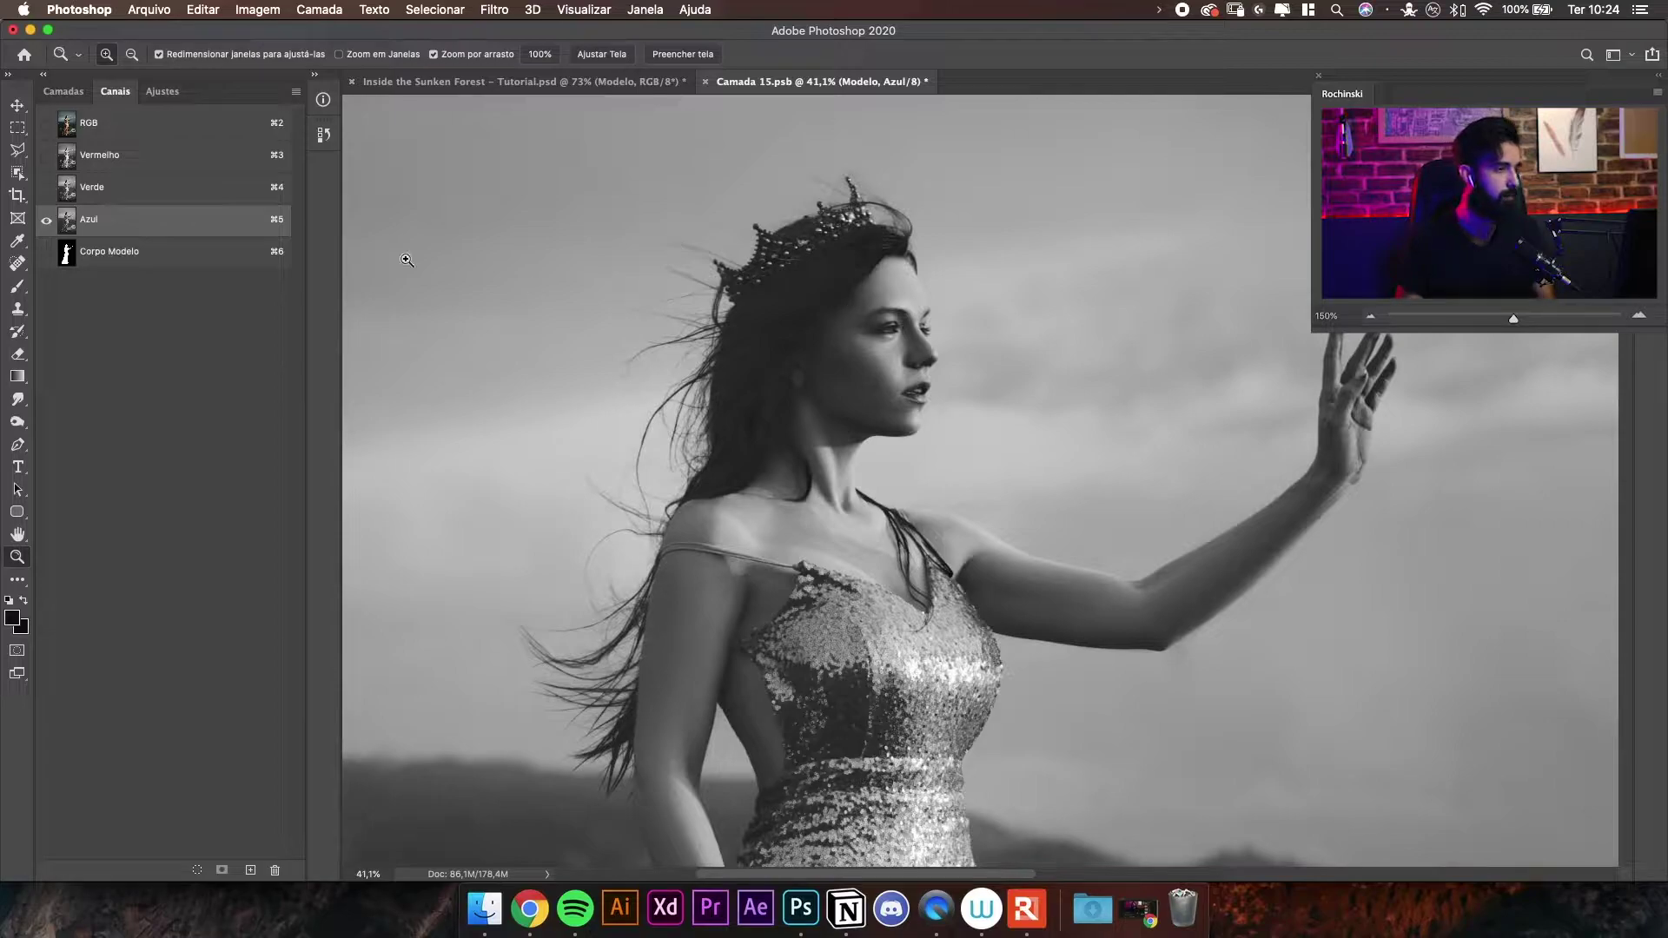
# - Duplicate the blue channel as "Cabelo" and make only the copy visible
pyautogui.rightClick(149, 224)
pyautogui.click(192, 232)
pyautogui.write('Cabelo')
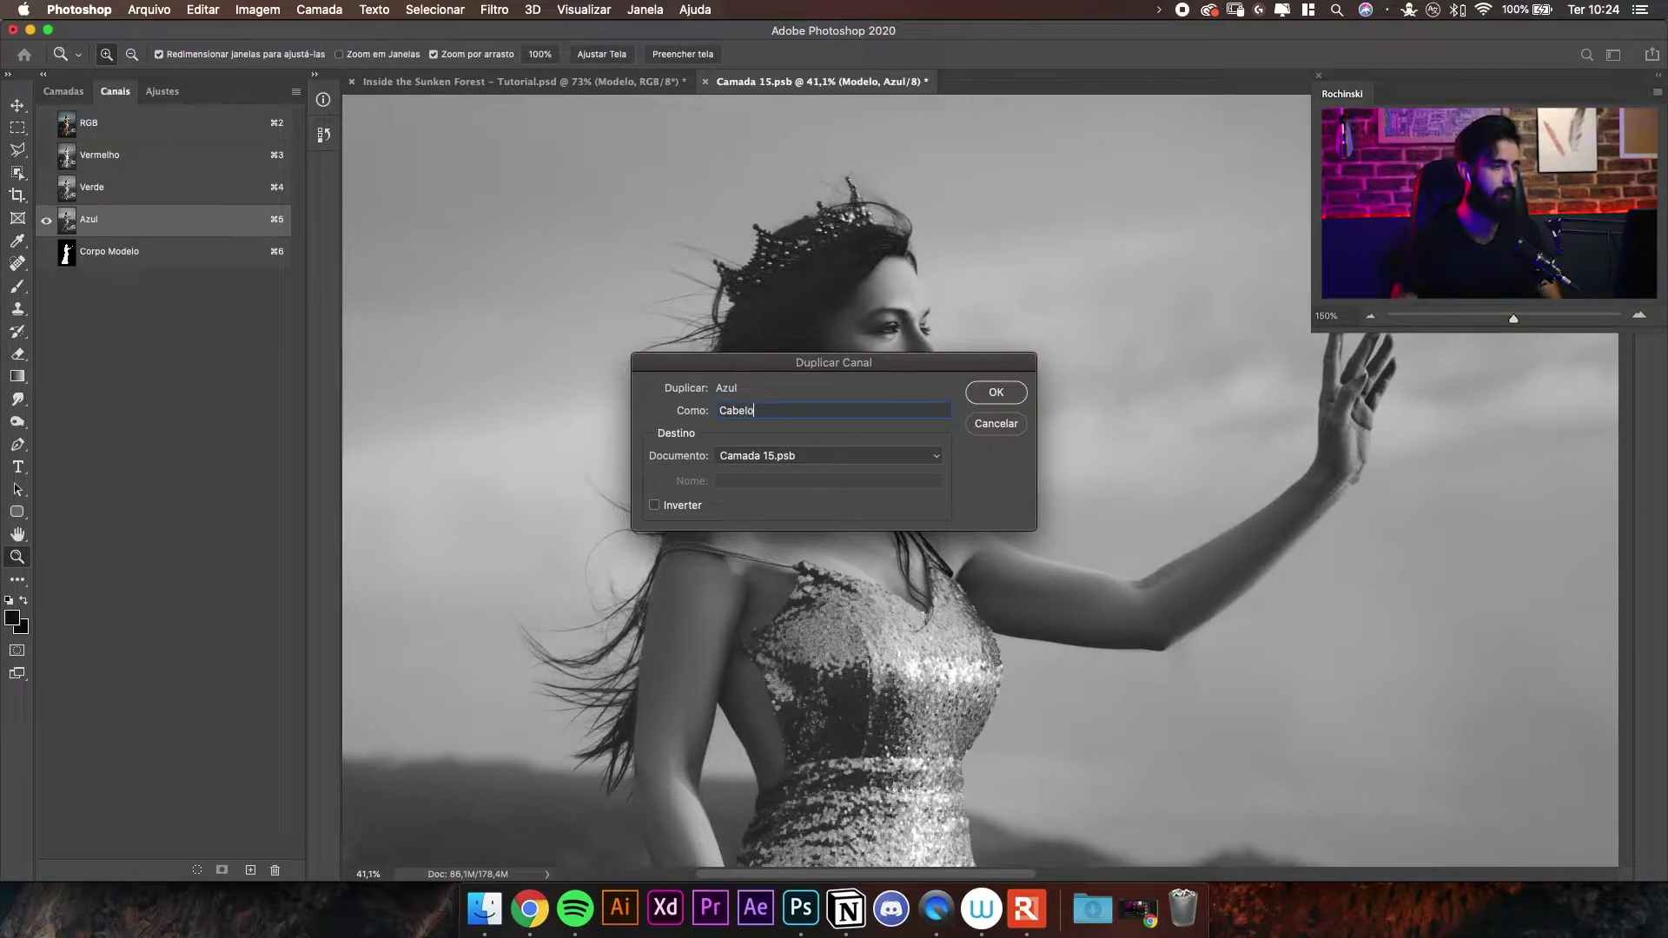
pyautogui.press('Return')
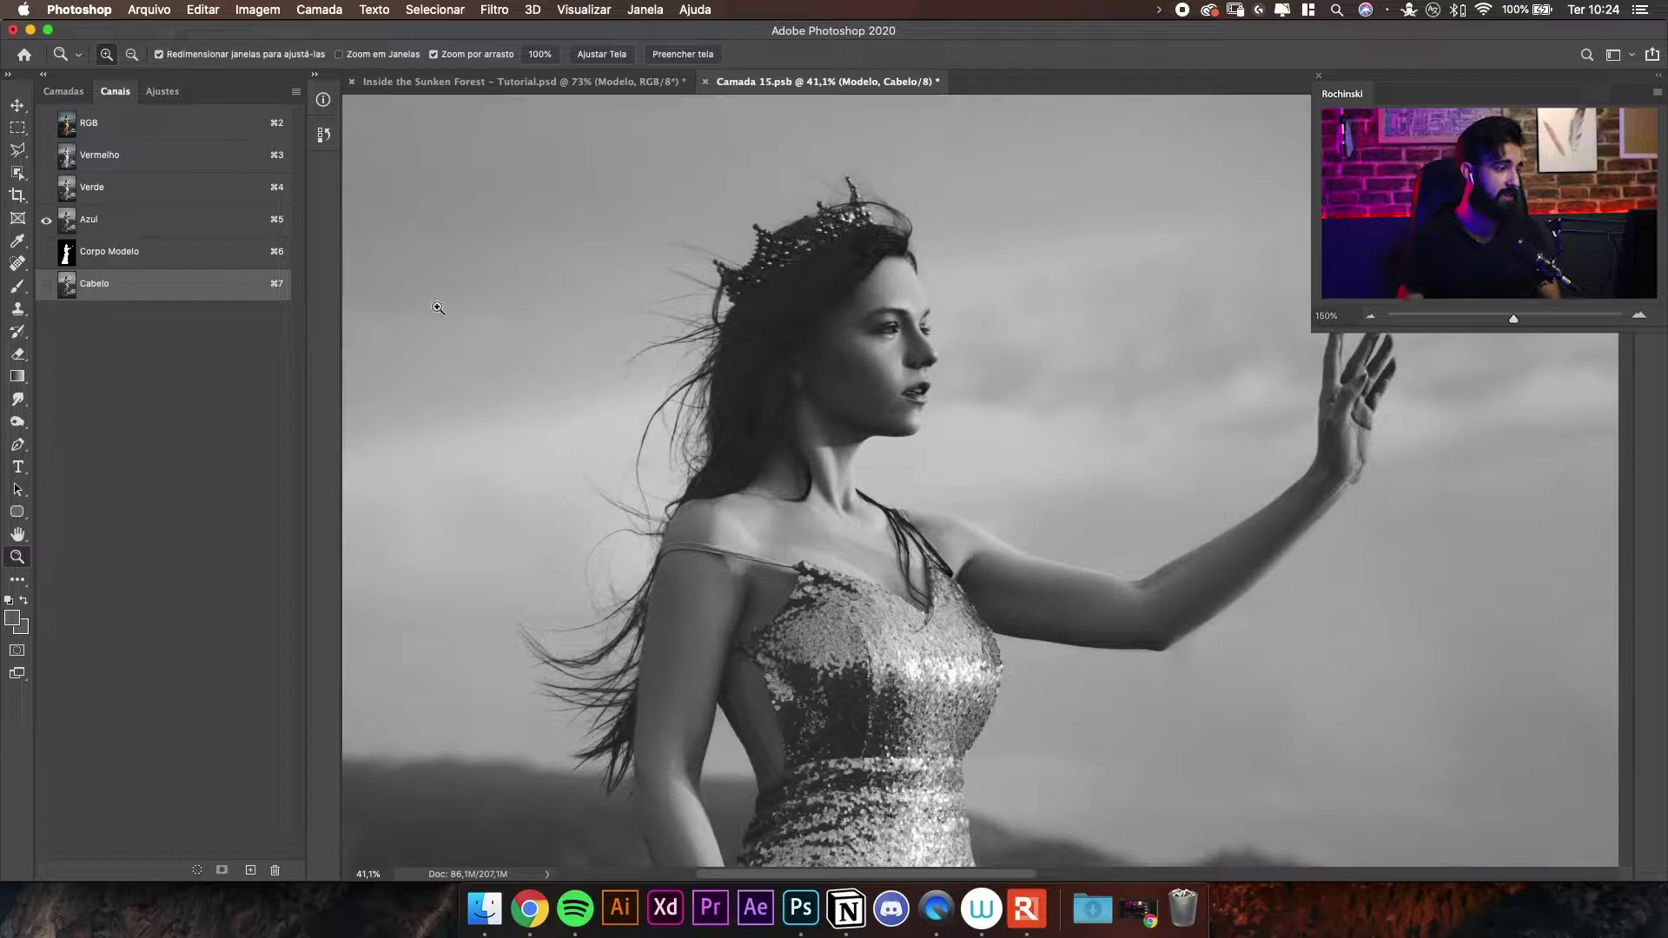
pyautogui.click(46, 284)
pyautogui.click(46, 220)
# - Open the Levels adjustment for the Cabelo channel and raise the black input level to 14
pyautogui.moveTo(886, 335); pyautogui.dragTo(938, 347)
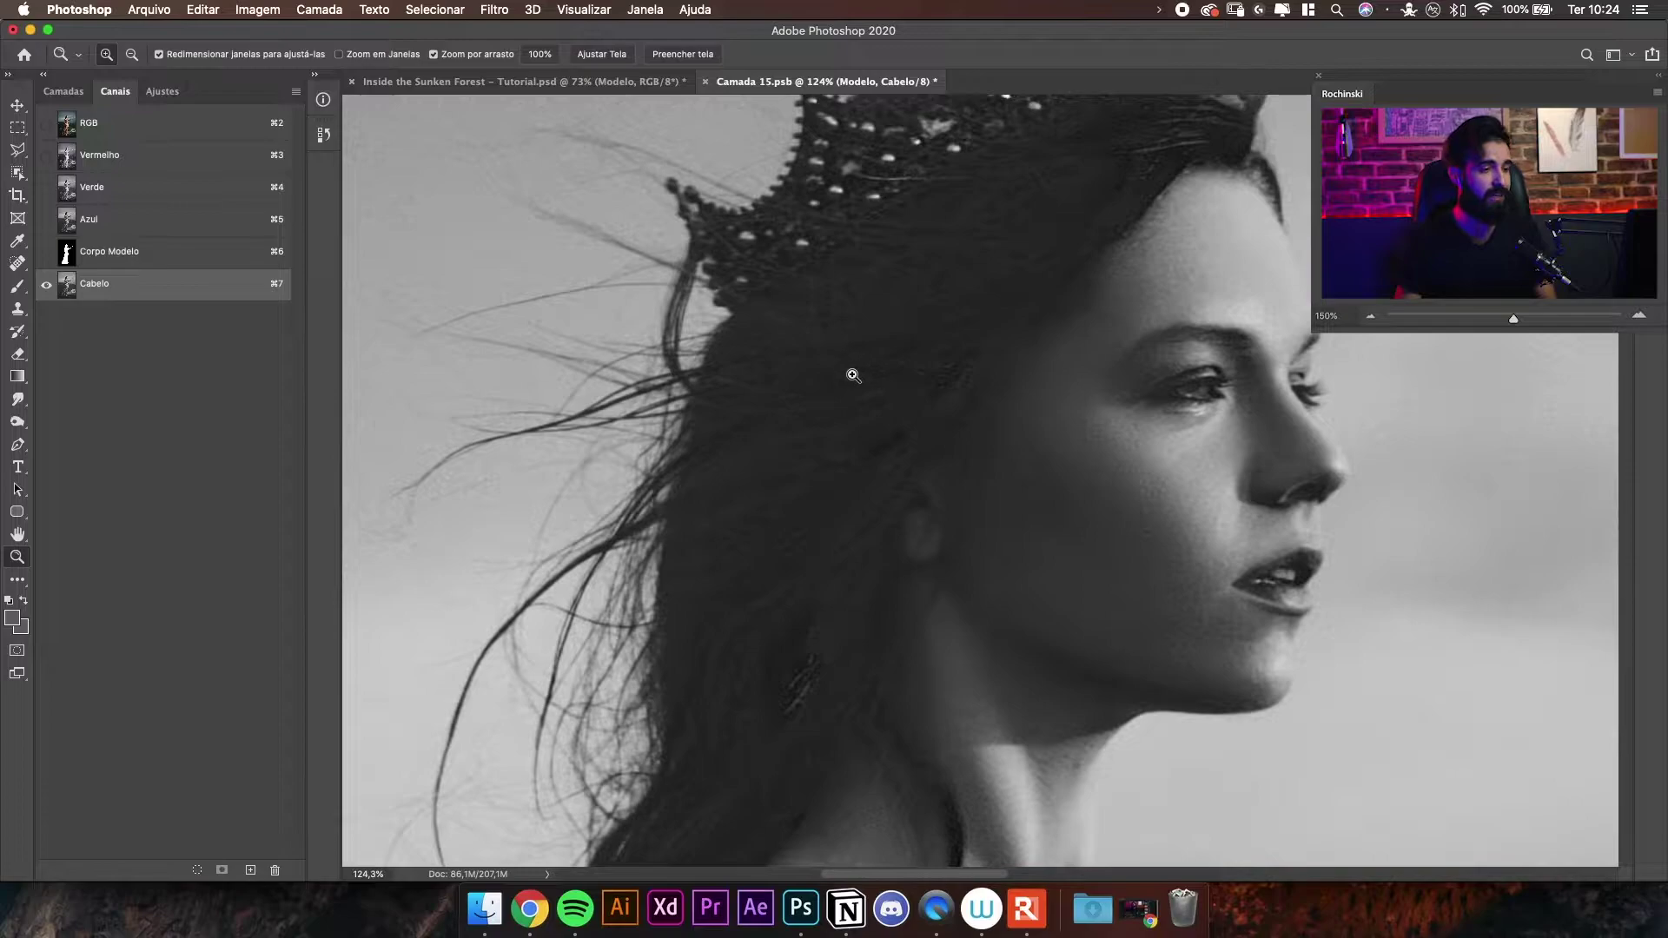
pyautogui.hscroll(-3, 879, 354)
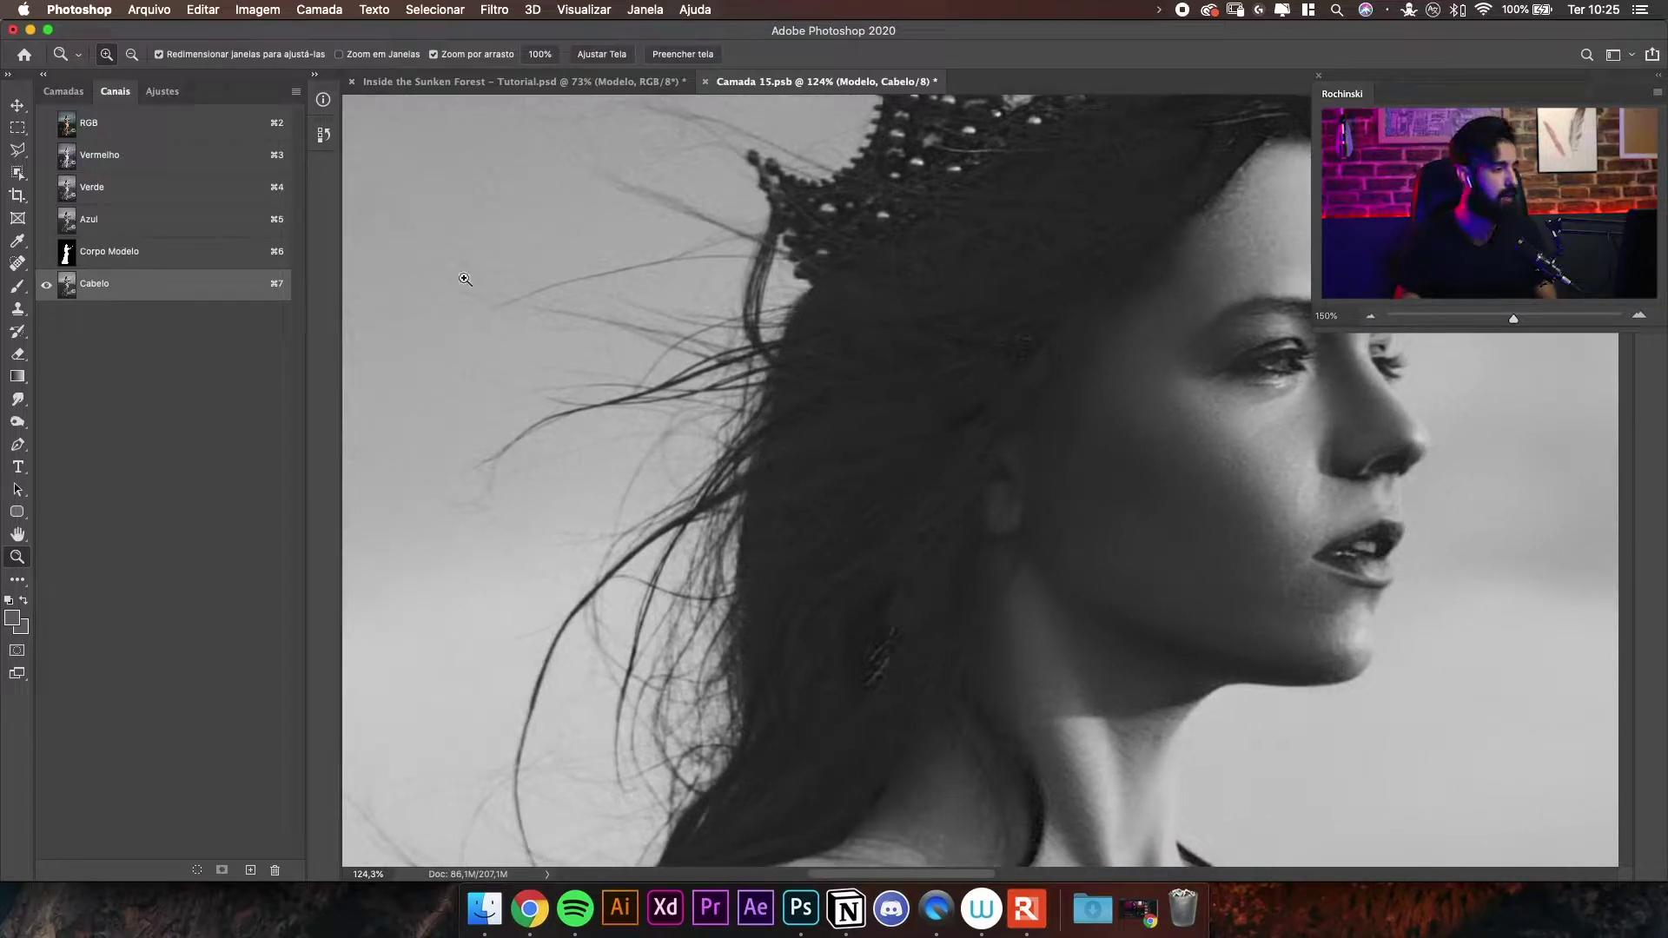
pyautogui.scroll(-6, 753, 257)
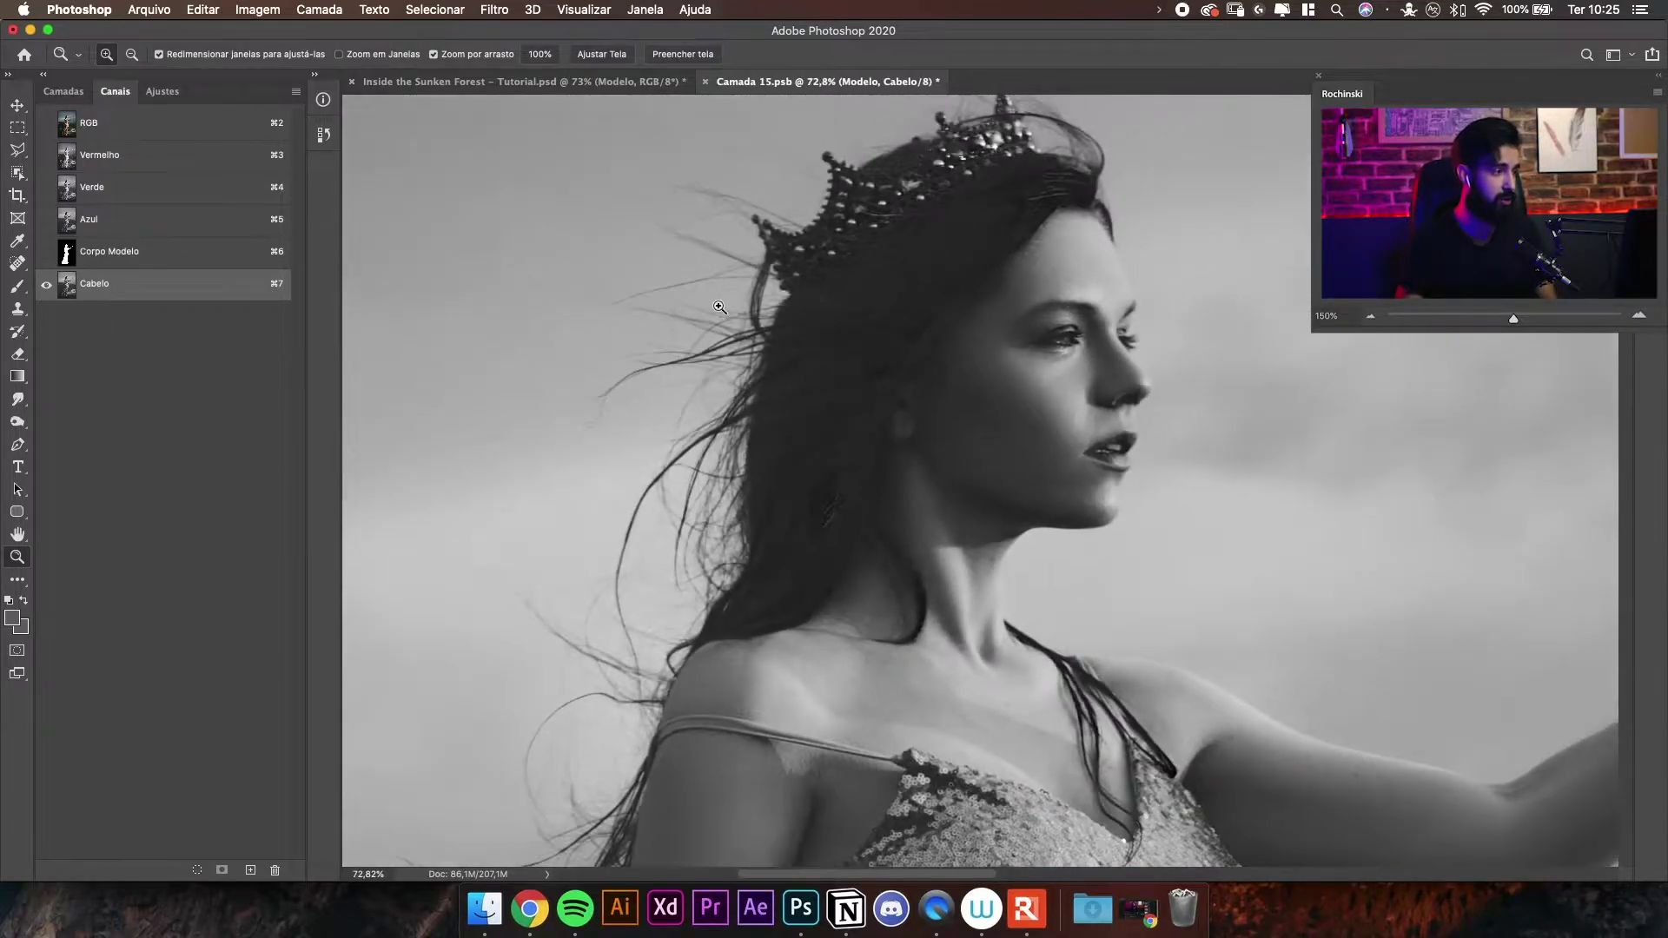
pyautogui.scroll(3, 762, 273)
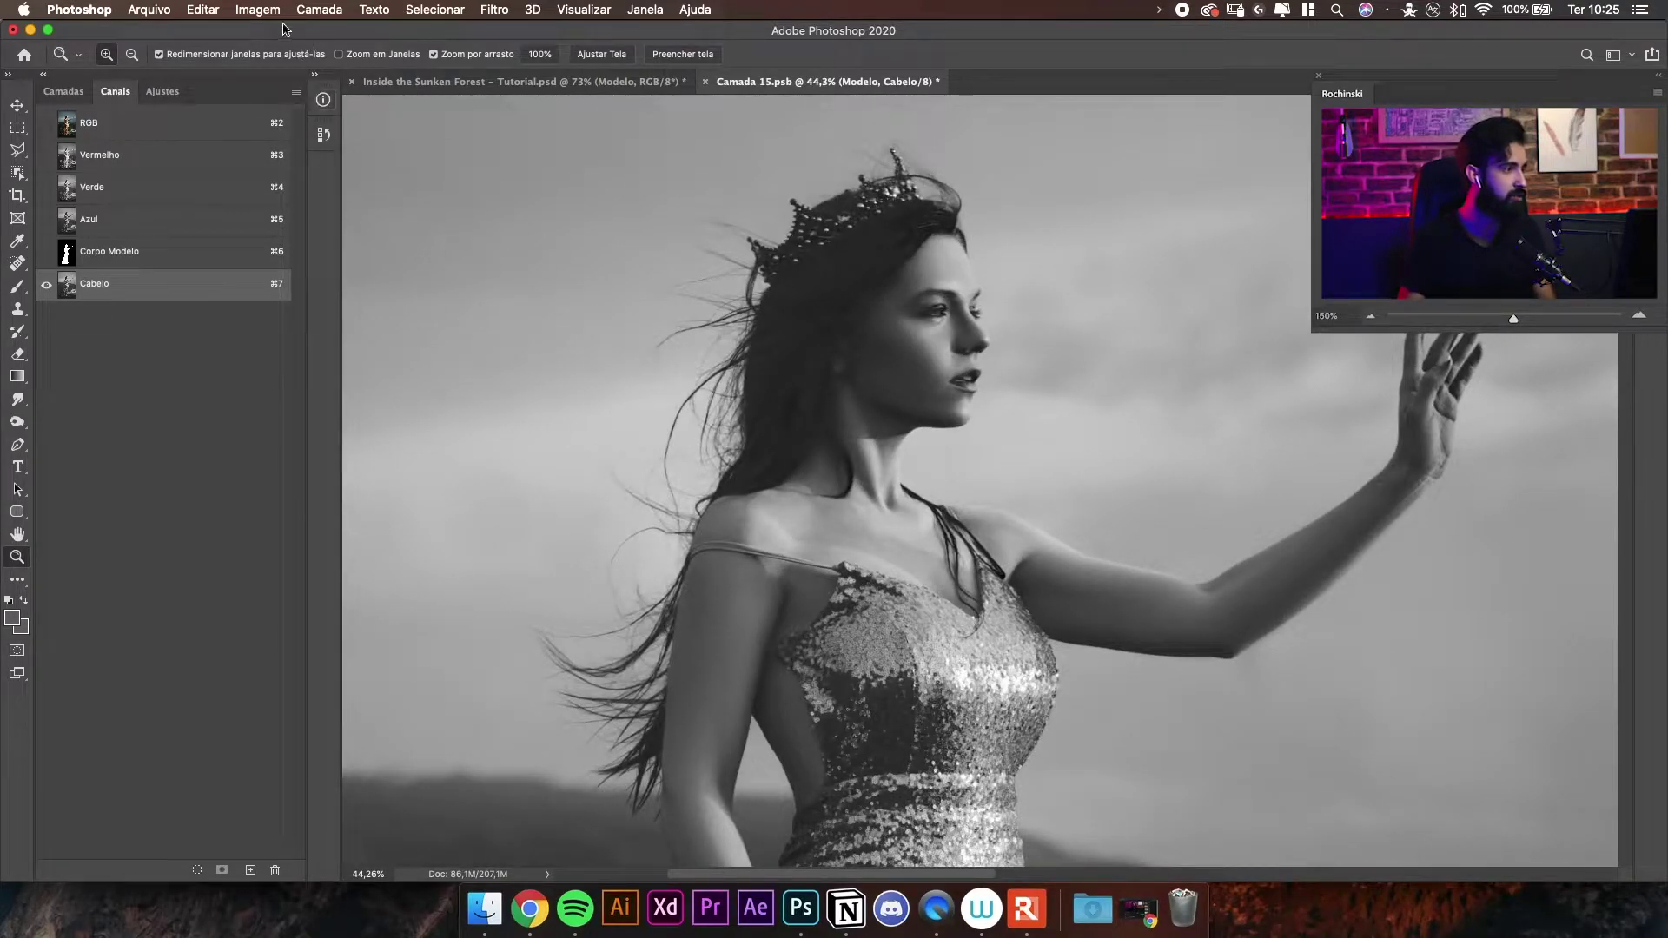
pyautogui.click(258, 9)
pyautogui.moveTo(291, 59)
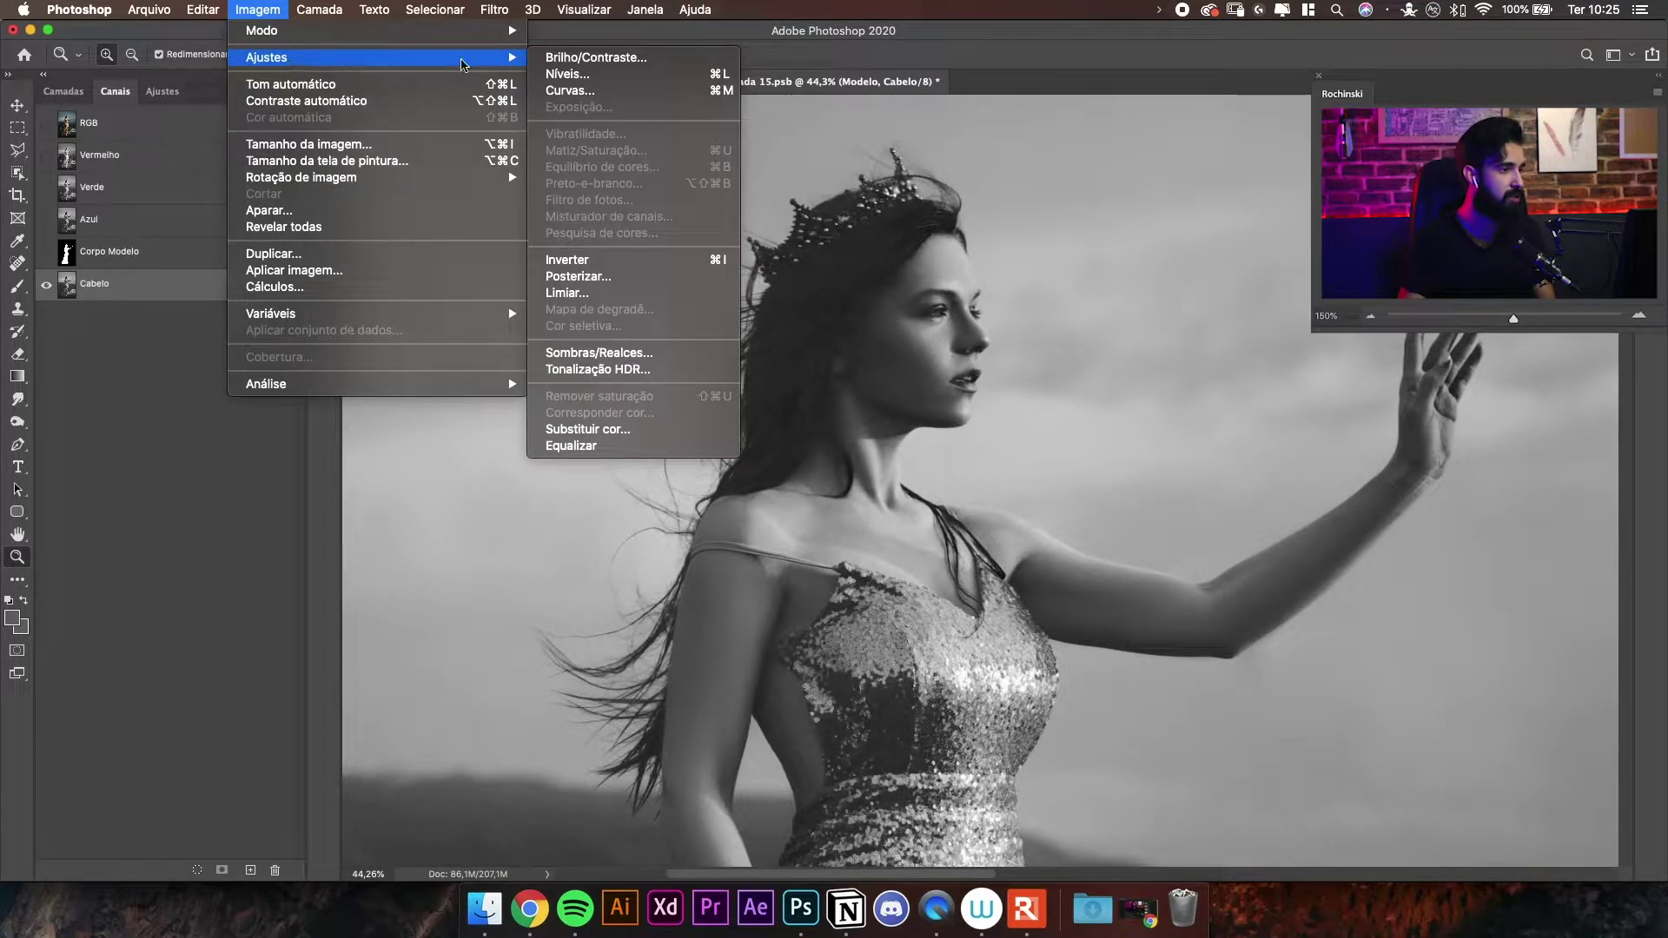
pyautogui.click(643, 81)
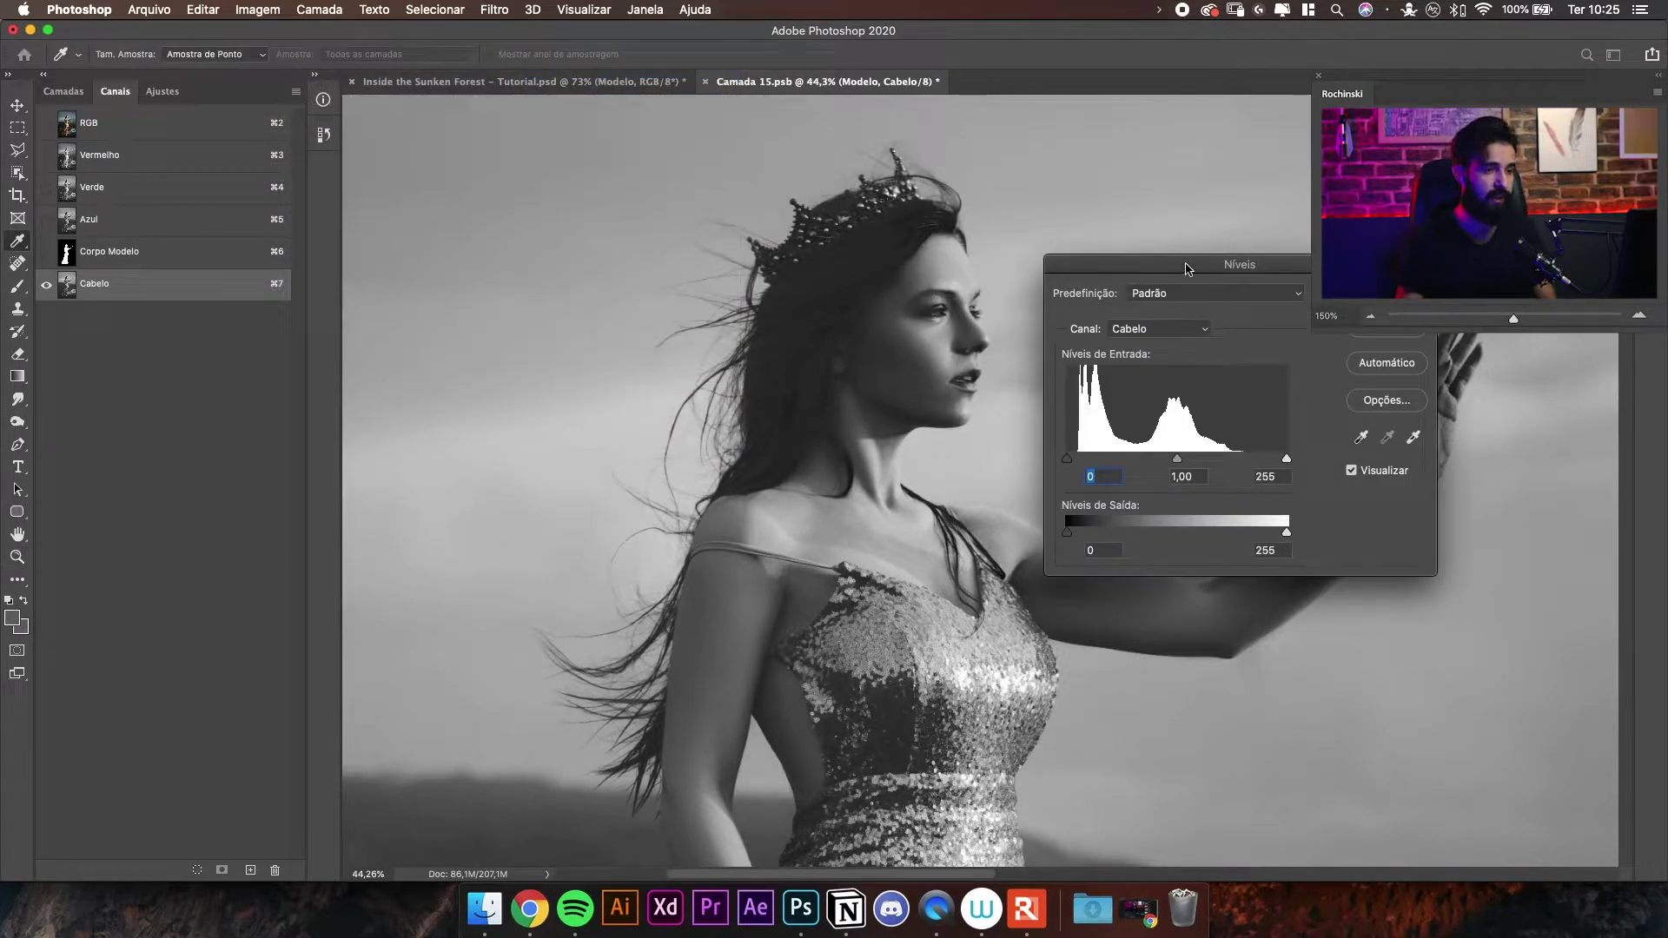
pyautogui.moveTo(1185, 264); pyautogui.dragTo(1236, 249)
pyautogui.press('super+minus')
pyautogui.press('super+plus')
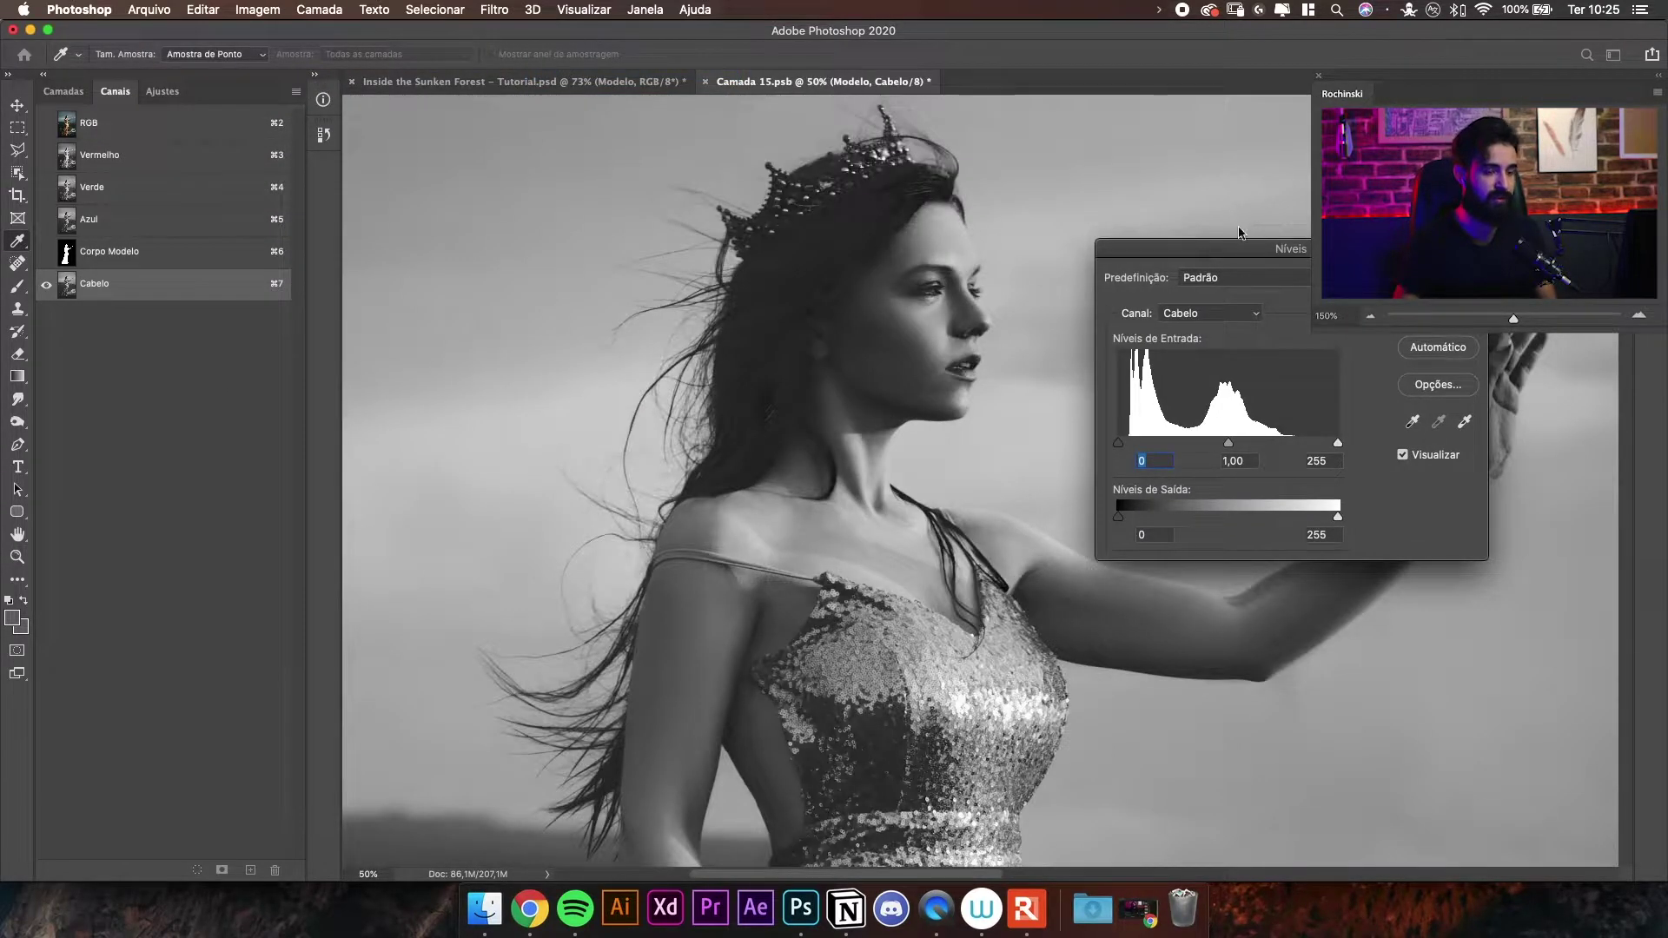
pyautogui.hscroll(-2, 1240, 233)
pyautogui.moveTo(1119, 442); pyautogui.dragTo(1130, 444)
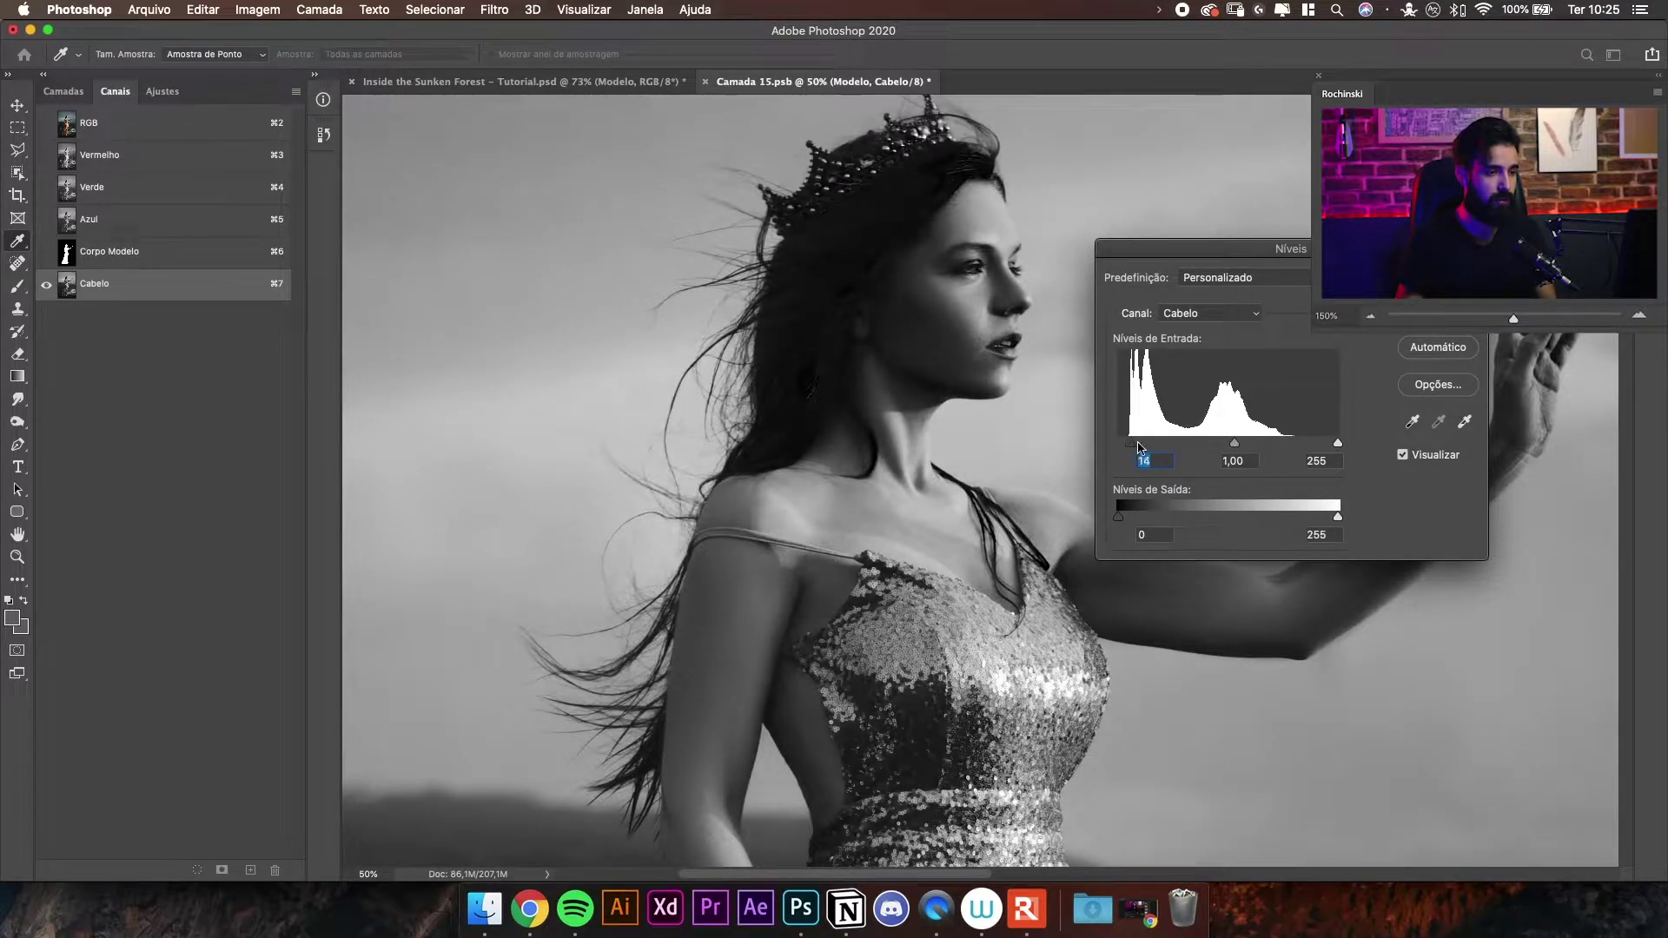
# - Lower the white input level of the Cabelo channel to 172 to brighten the sky around the hair
pyautogui.moveTo(1337, 443); pyautogui.dragTo(1300, 450)
pyautogui.moveTo(765, 324); pyautogui.dragTo(714, 408)
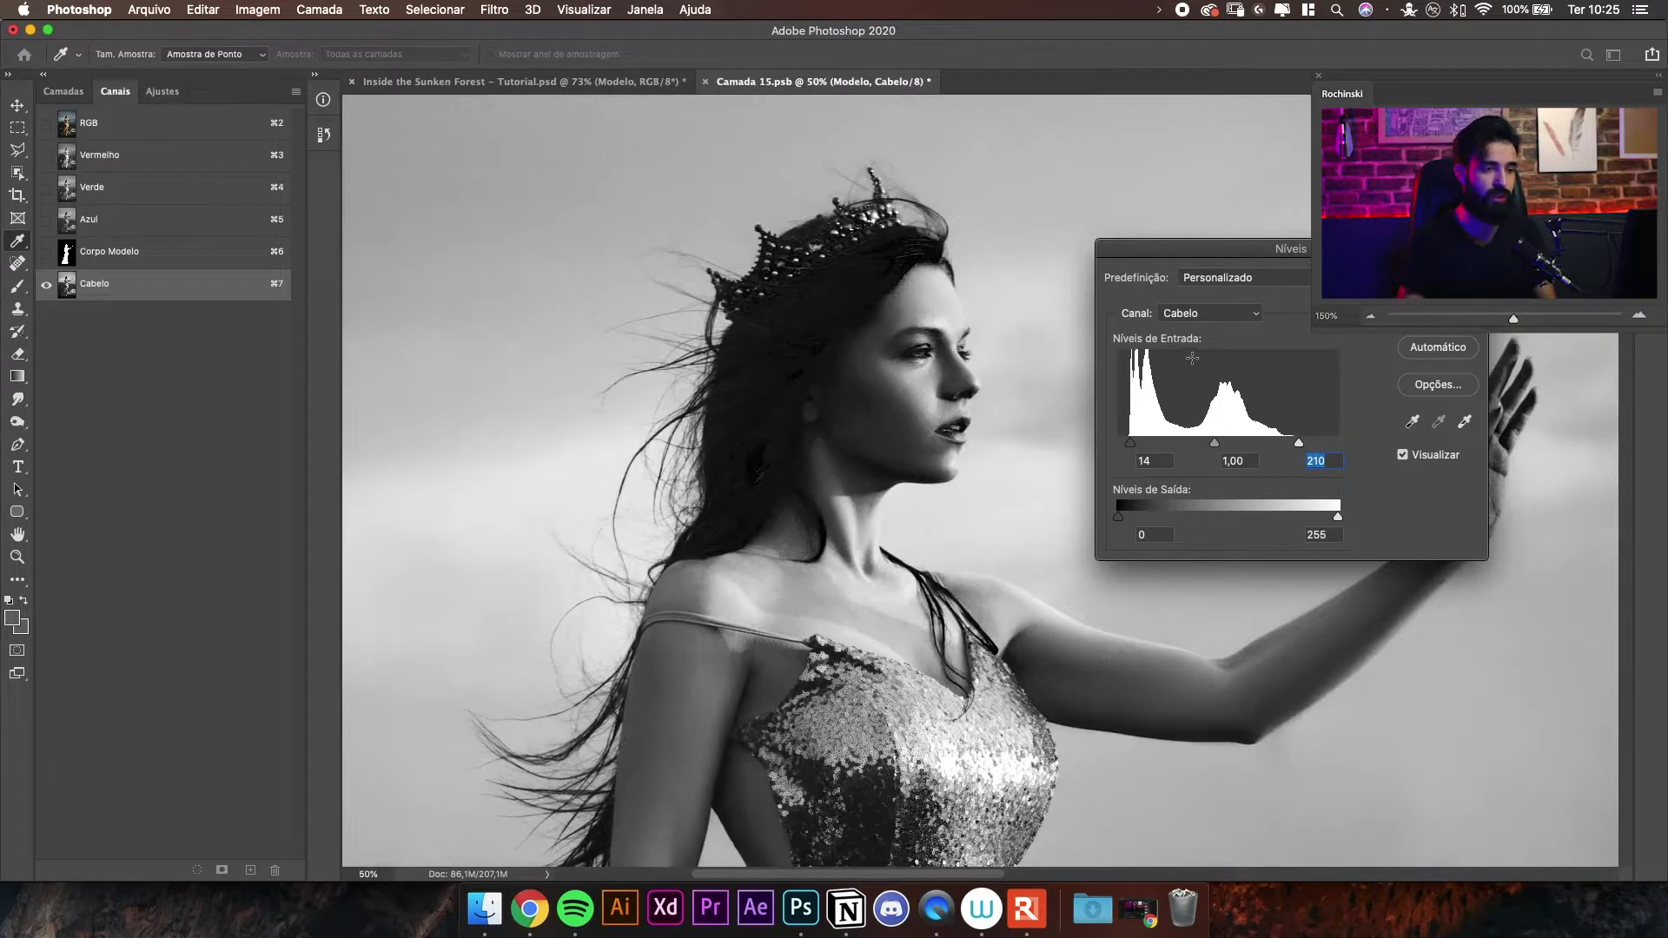
pyautogui.moveTo(1294, 447); pyautogui.dragTo(1292, 447)
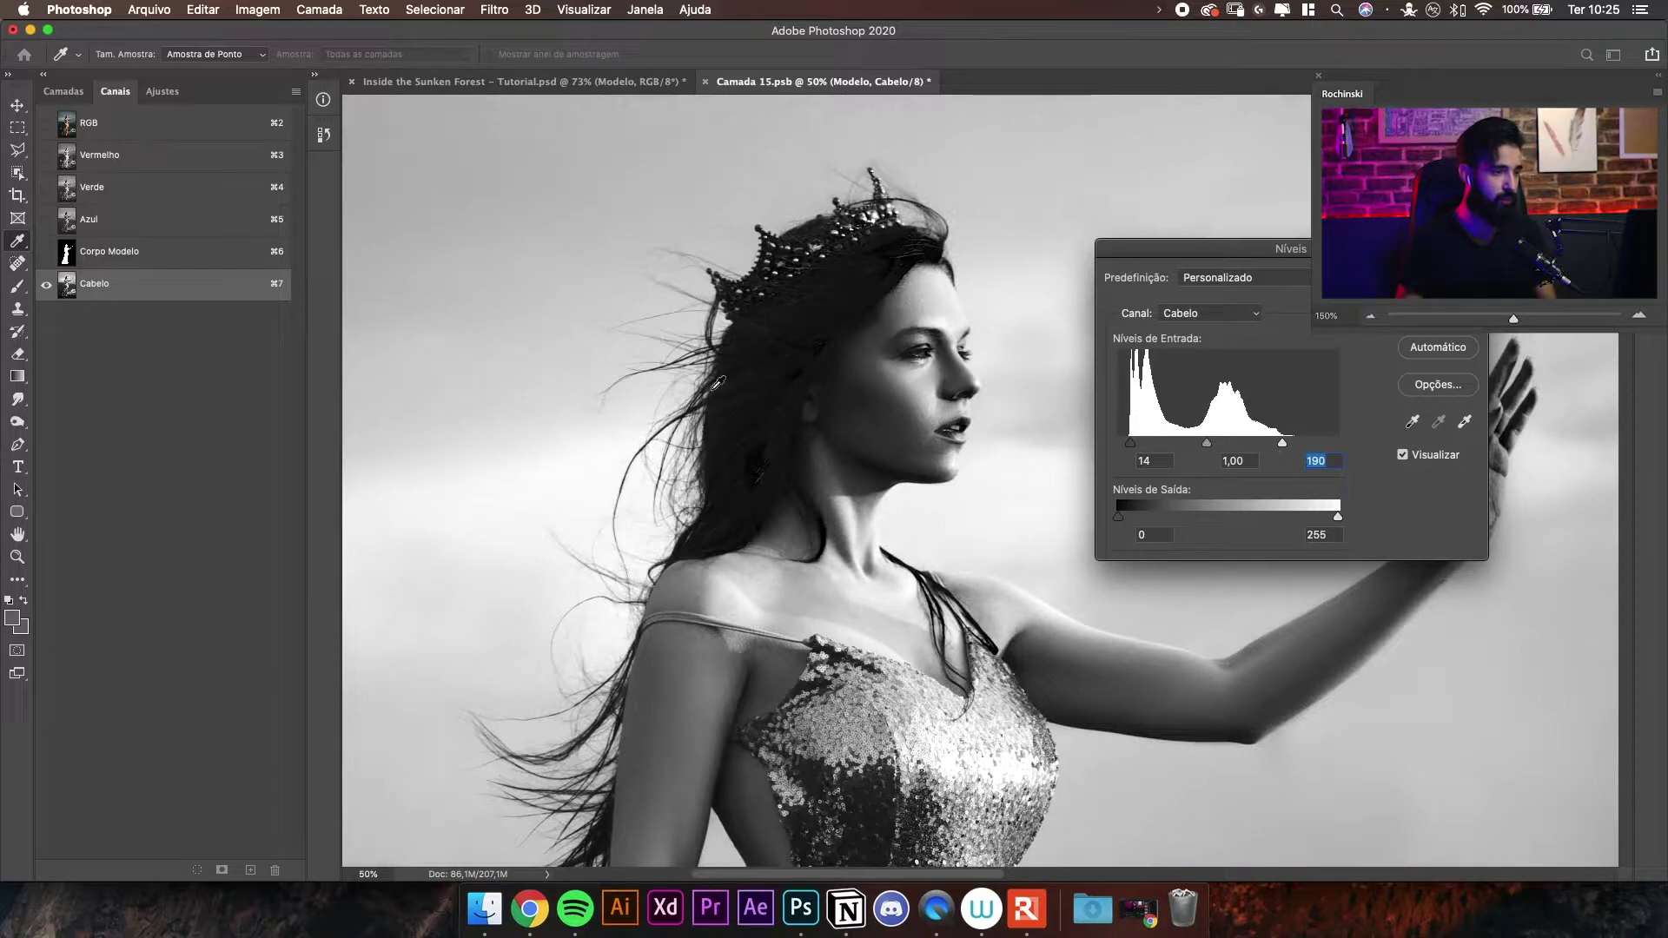
pyautogui.moveTo(780, 439); pyautogui.dragTo(858, 356)
pyautogui.moveTo(1282, 443); pyautogui.dragTo(1266, 446)
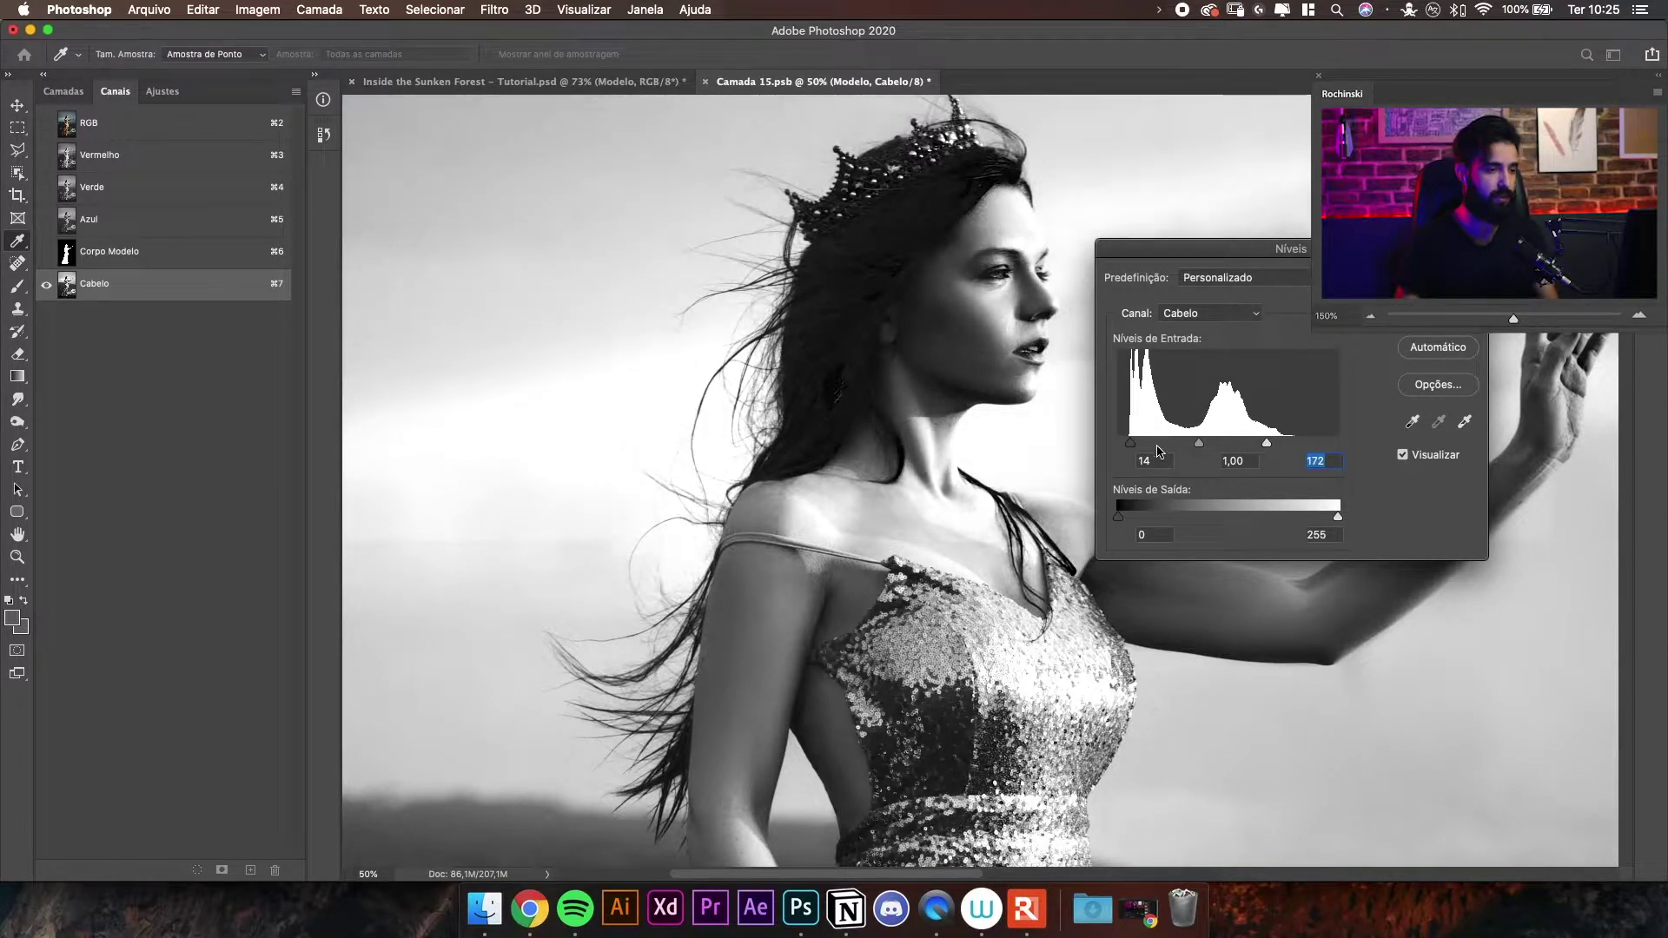
# - Raise the black input level to 17 and apply the Levels adjustment to the Cabelo channel
pyautogui.moveTo(1132, 445); pyautogui.dragTo(1132, 446)
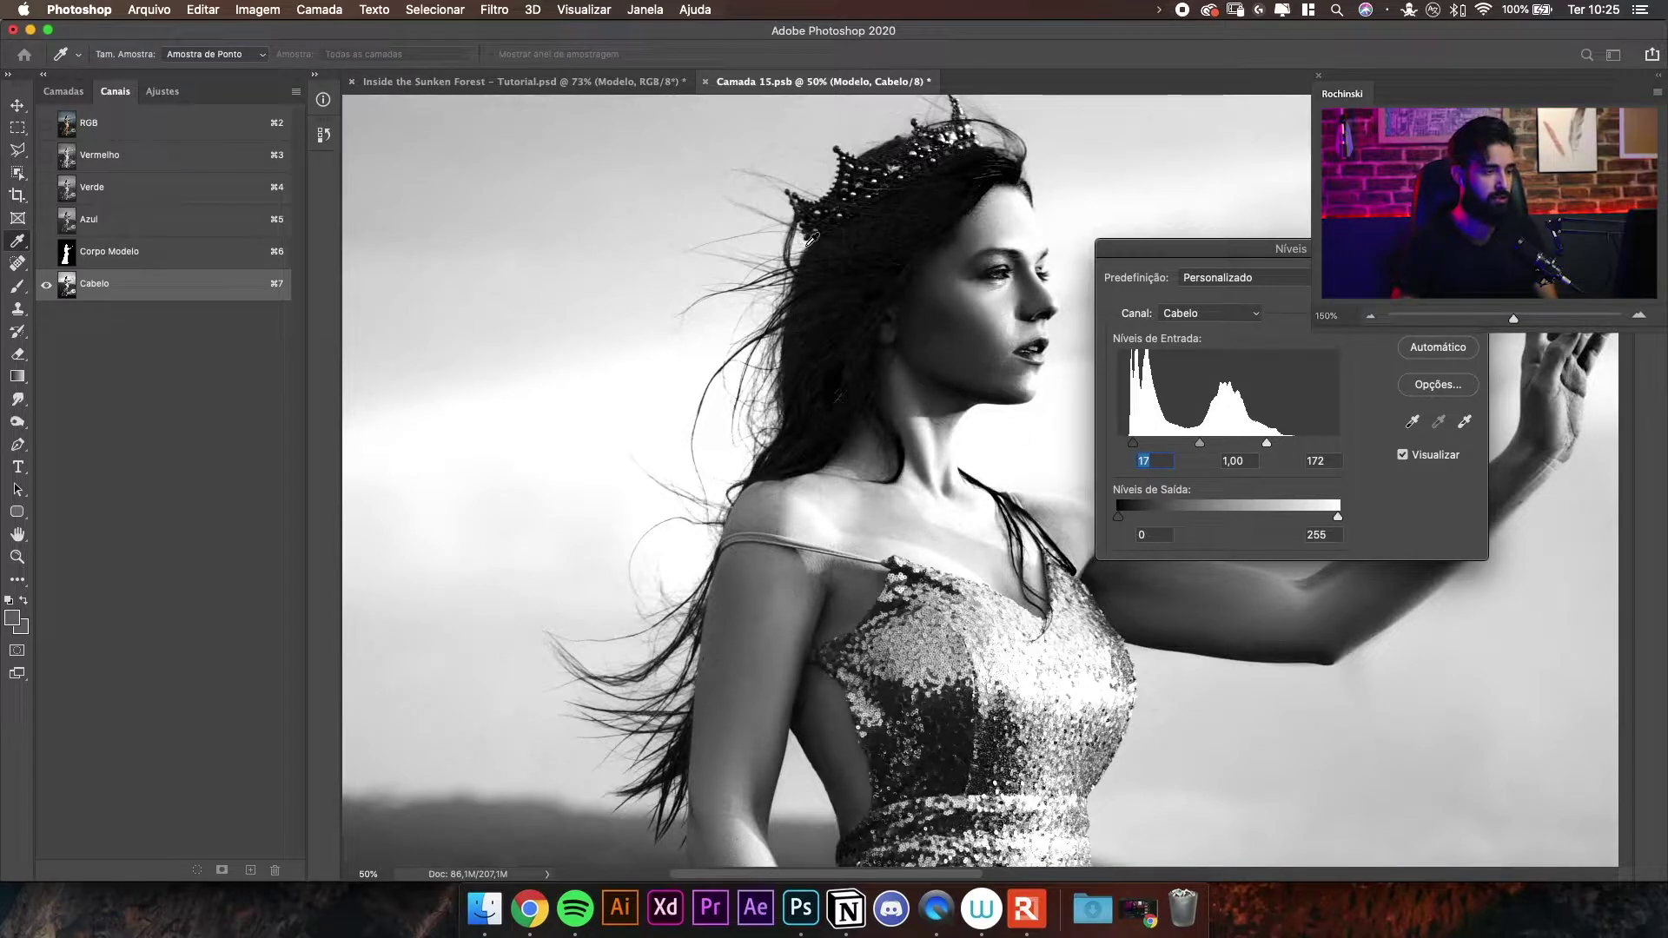
pyautogui.scroll(-5, 812, 252)
pyautogui.scroll(4, 916, 282)
pyautogui.scroll(3, 889, 449)
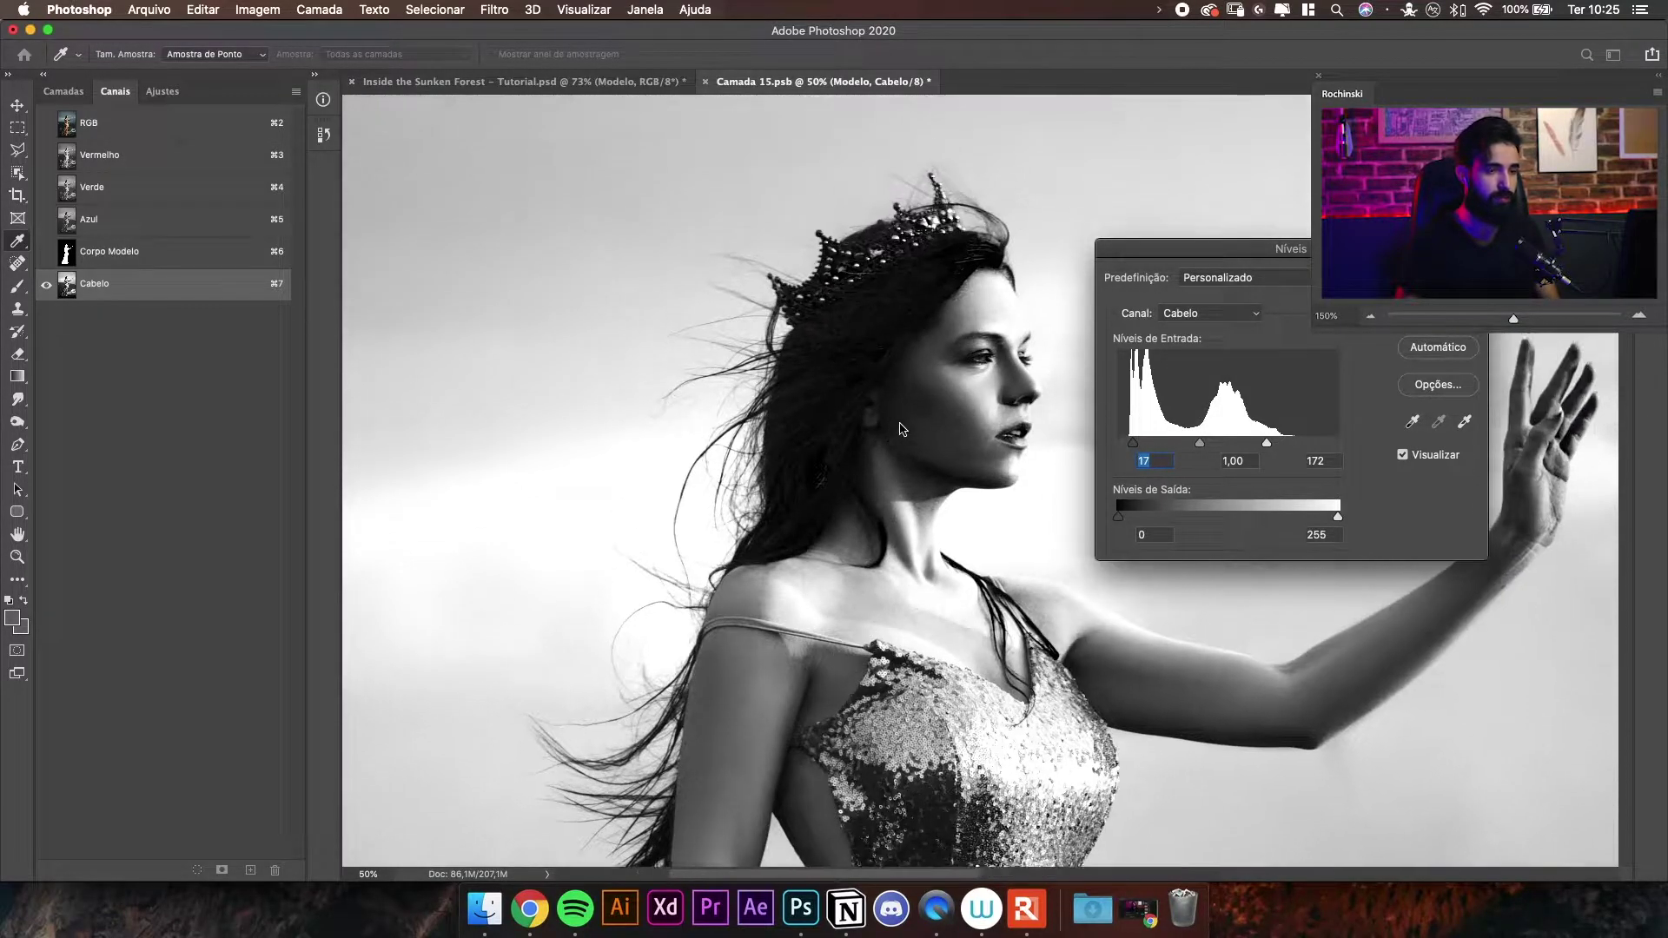
pyautogui.press('Return')
# - Choose the Burn tool for the Cabelo channel and reduce its brush size to 200
pyautogui.press('z')
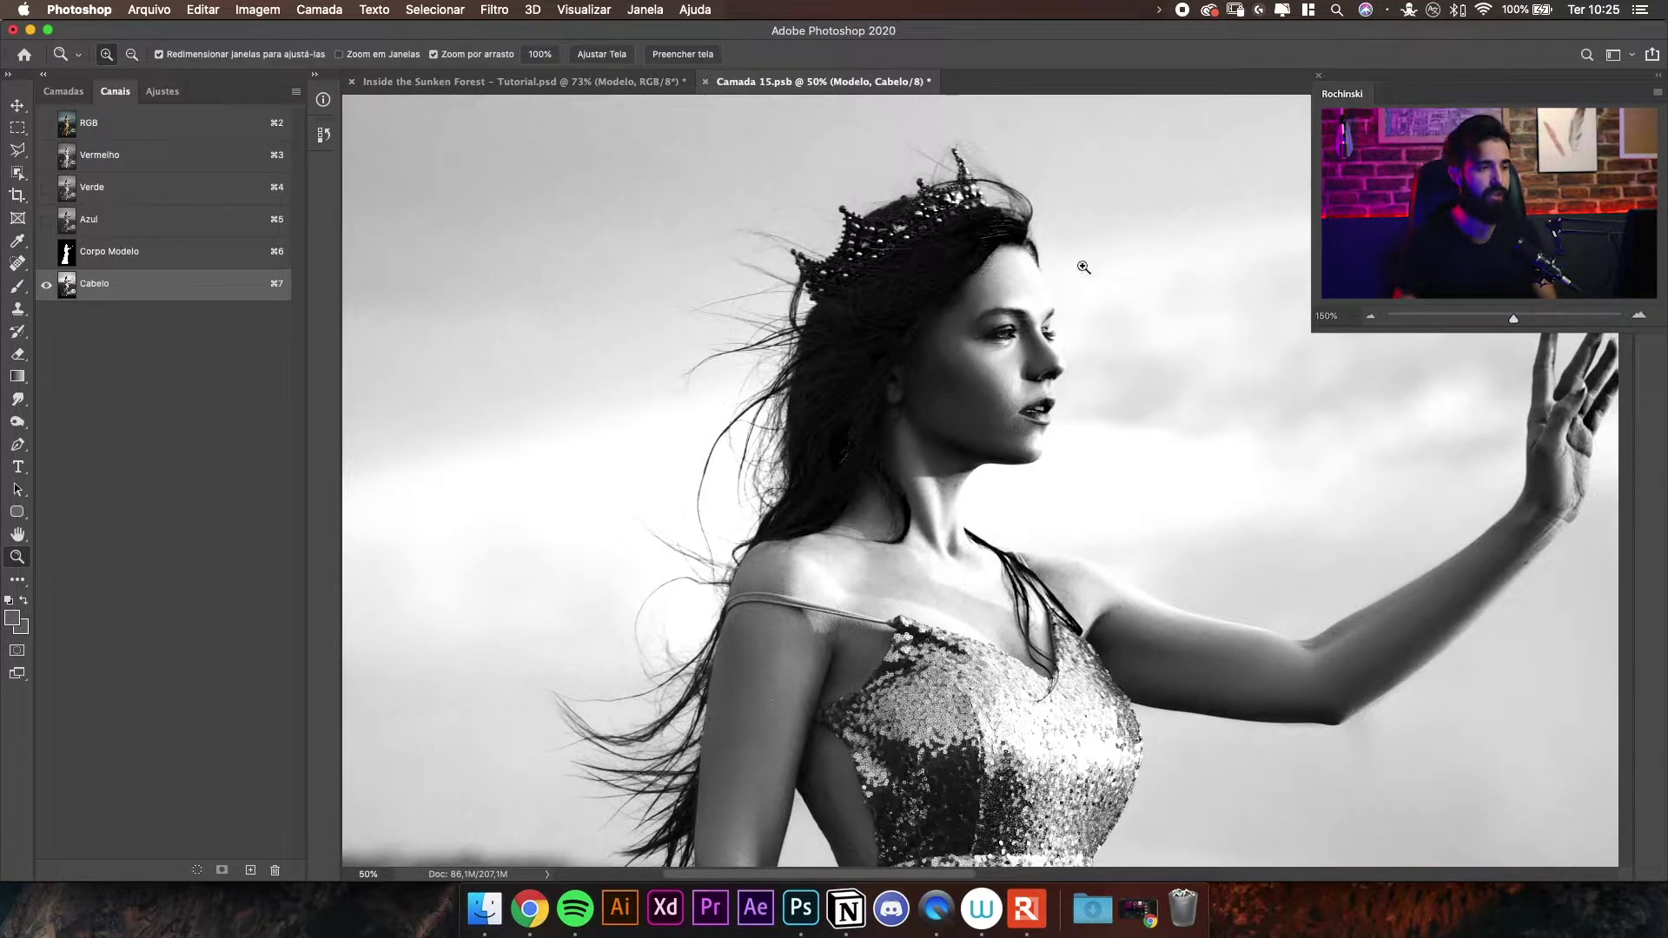
pyautogui.moveTo(890, 275); pyautogui.dragTo(935, 247)
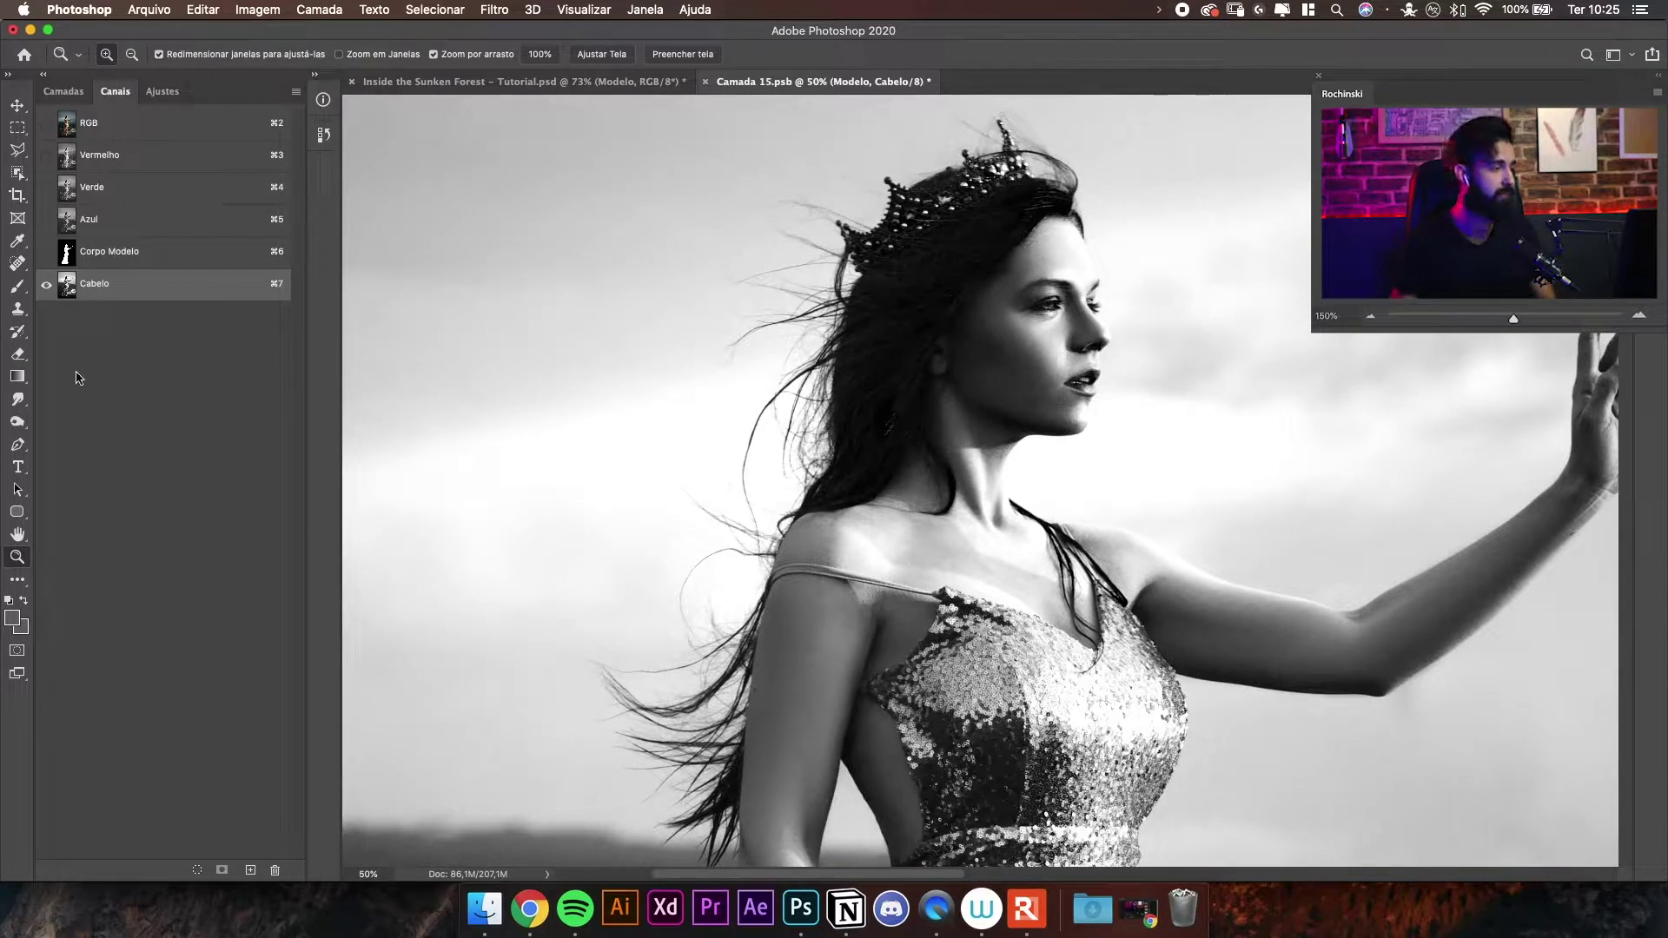
pyautogui.click(17, 421)
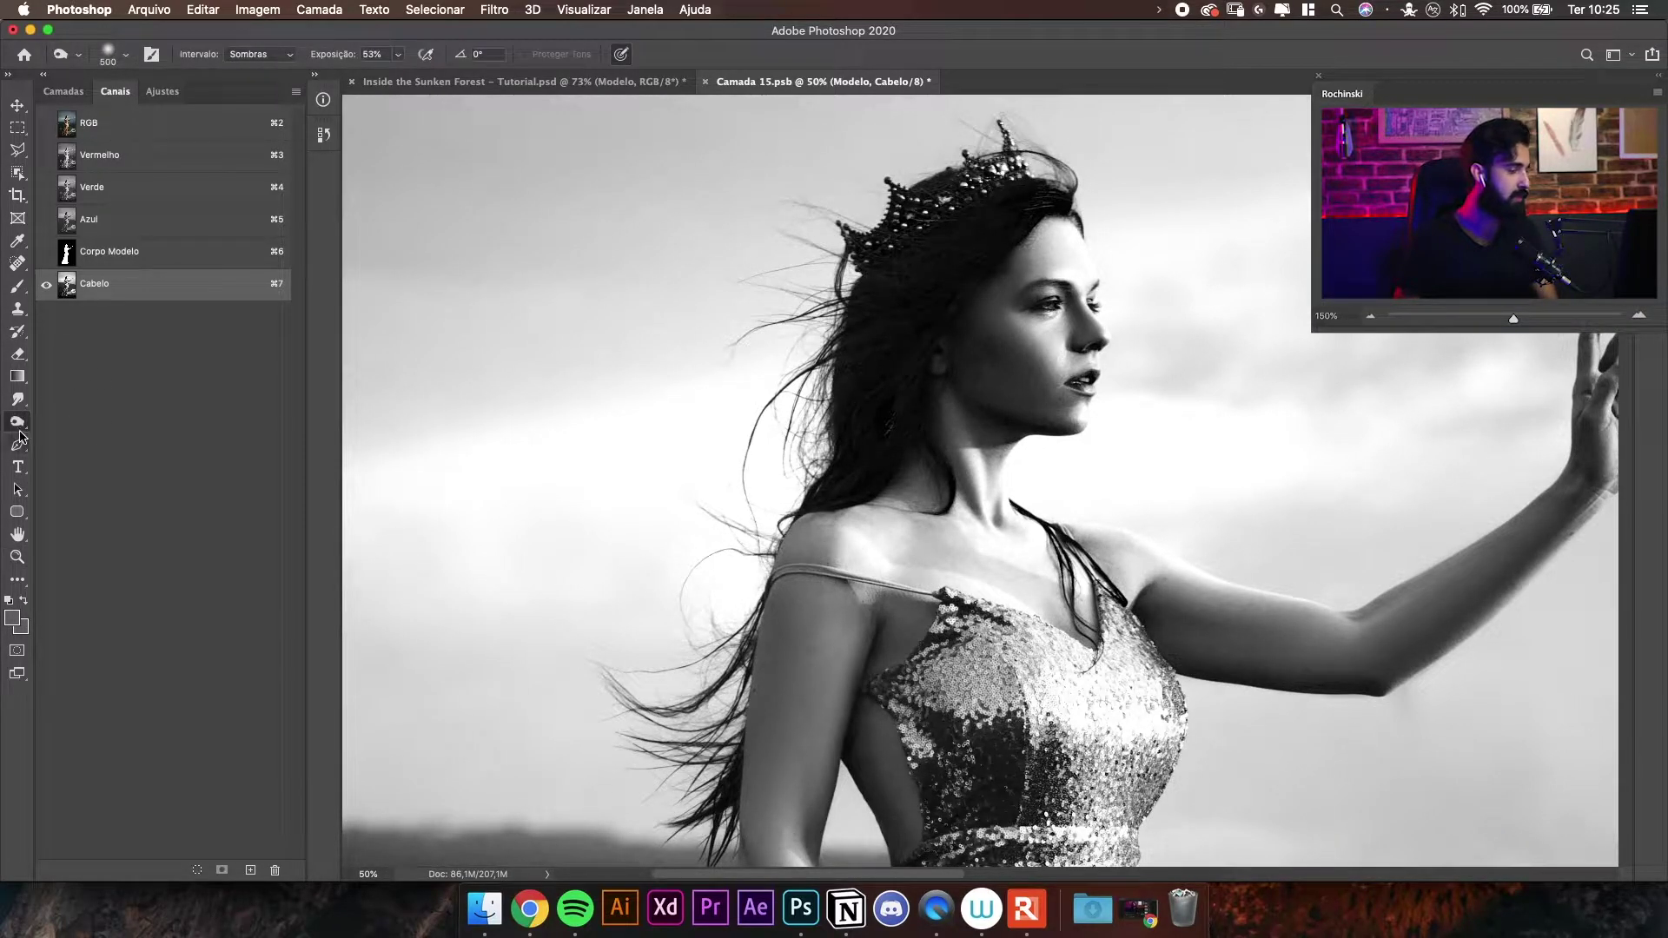
pyautogui.rightClick(18, 422)
pyautogui.click(78, 441)
pyautogui.scroll(2, 807, 322)
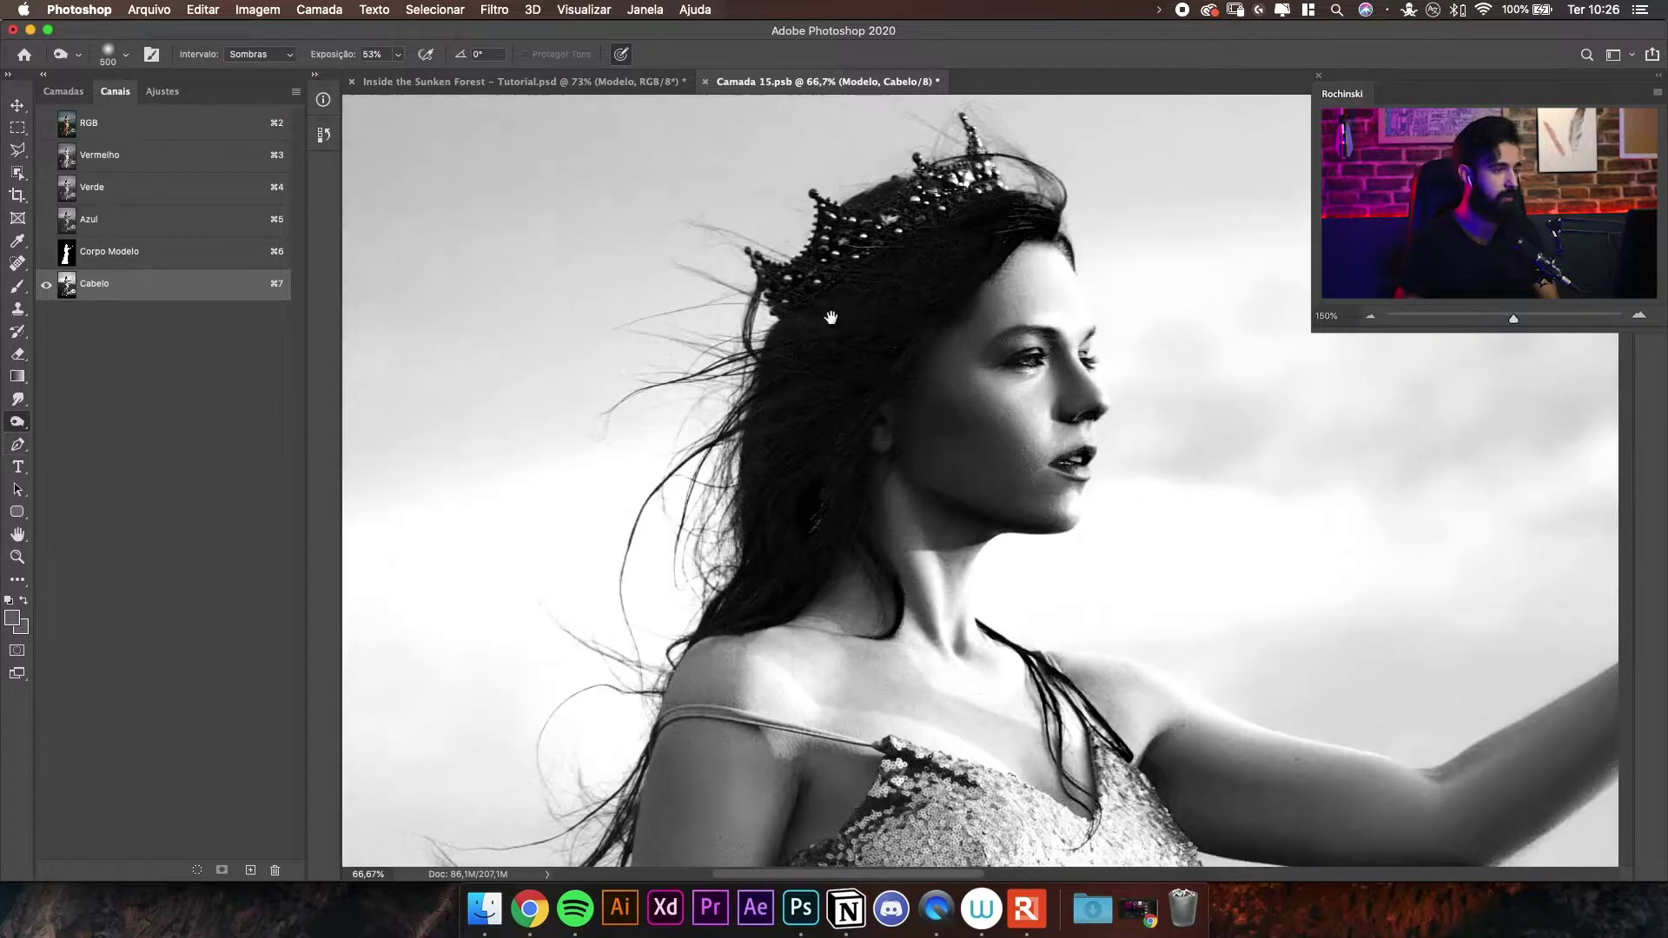
pyautogui.press('[')
pyautogui.press('[')
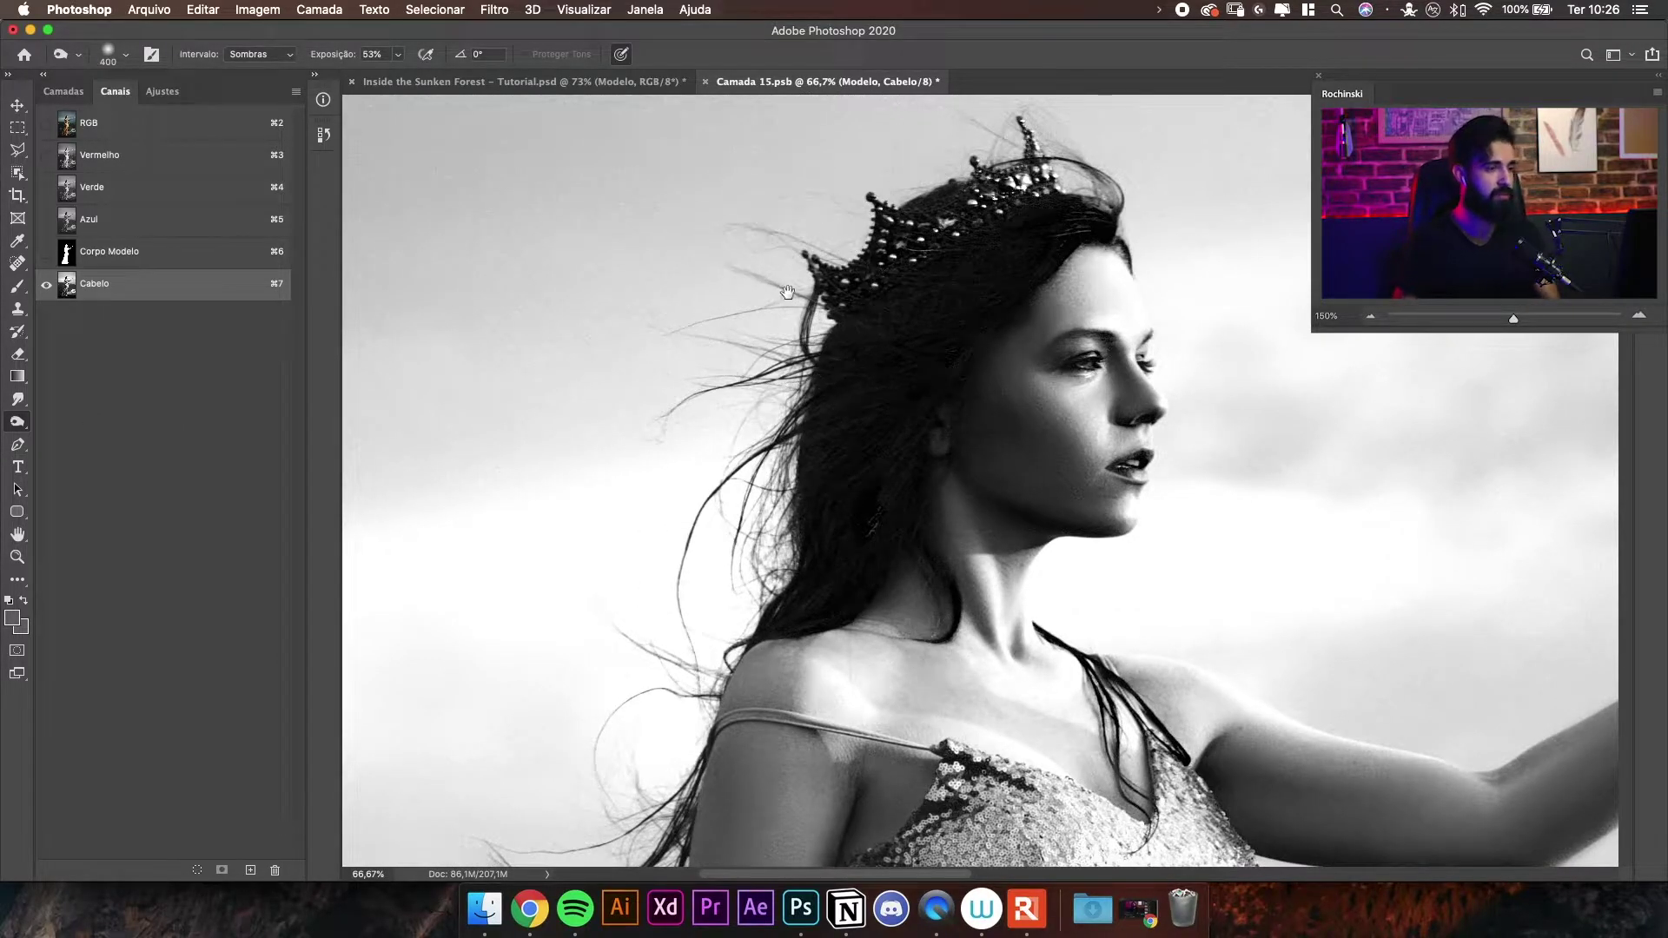
pyautogui.scroll(-3, 808, 291)
pyautogui.press(']')
pyautogui.press('[')
pyautogui.press('[')
pyautogui.press('[')
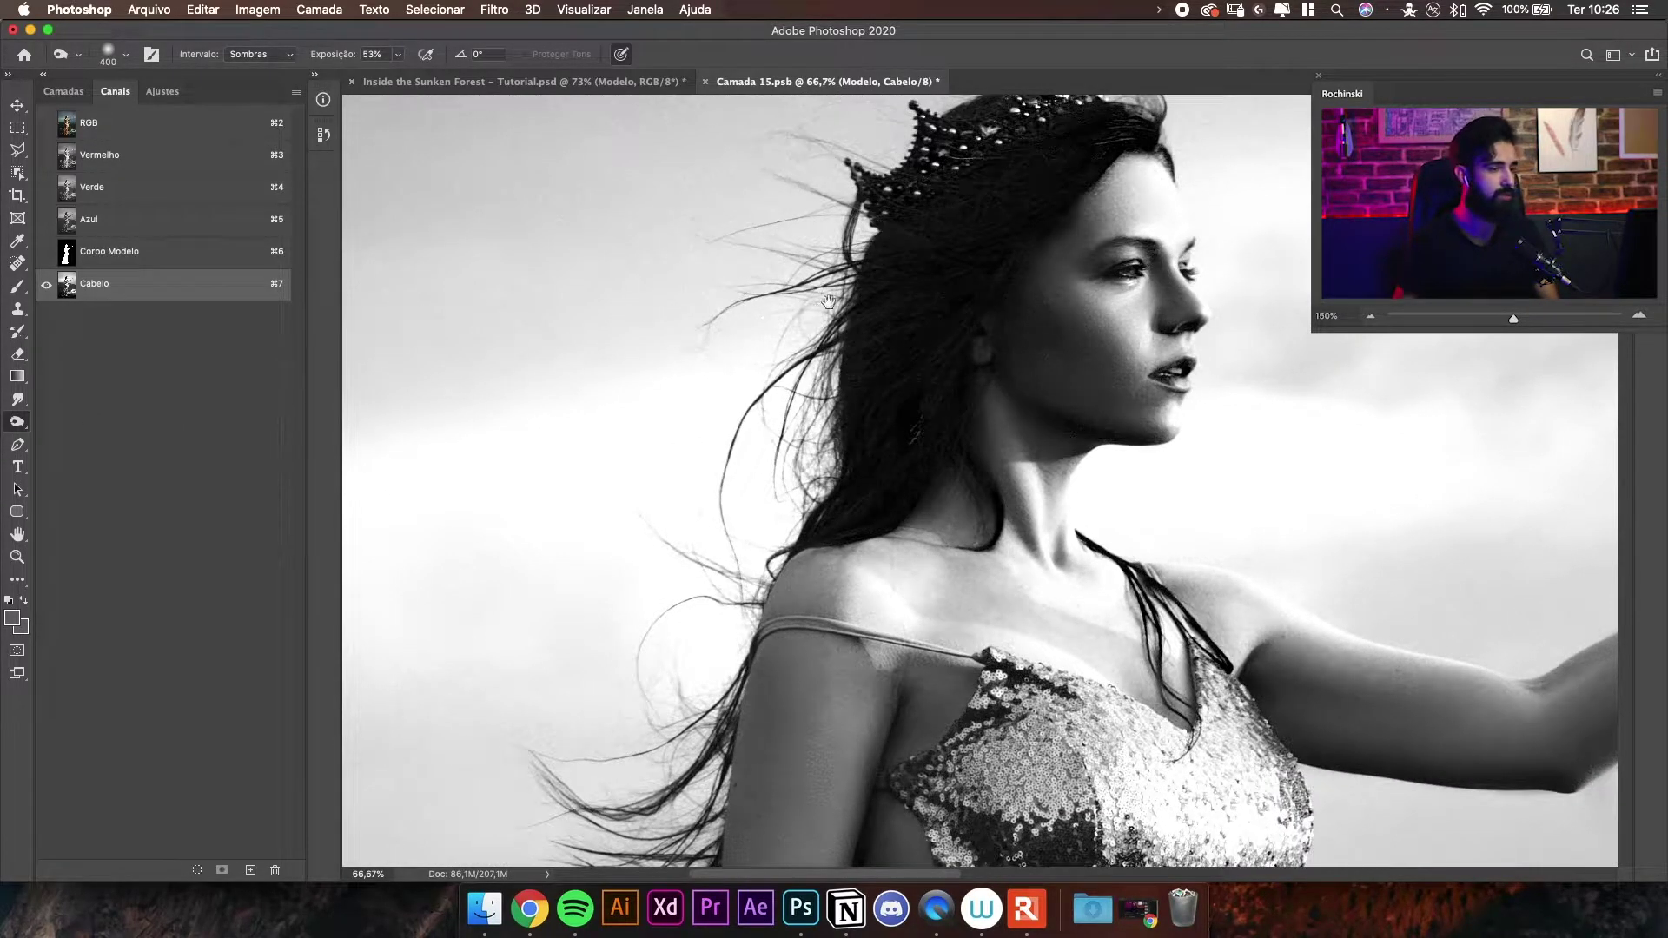
# - Enlarge the Burn brush to 250 over the model's crown and hair
pyautogui.scroll(2, 857, 298)
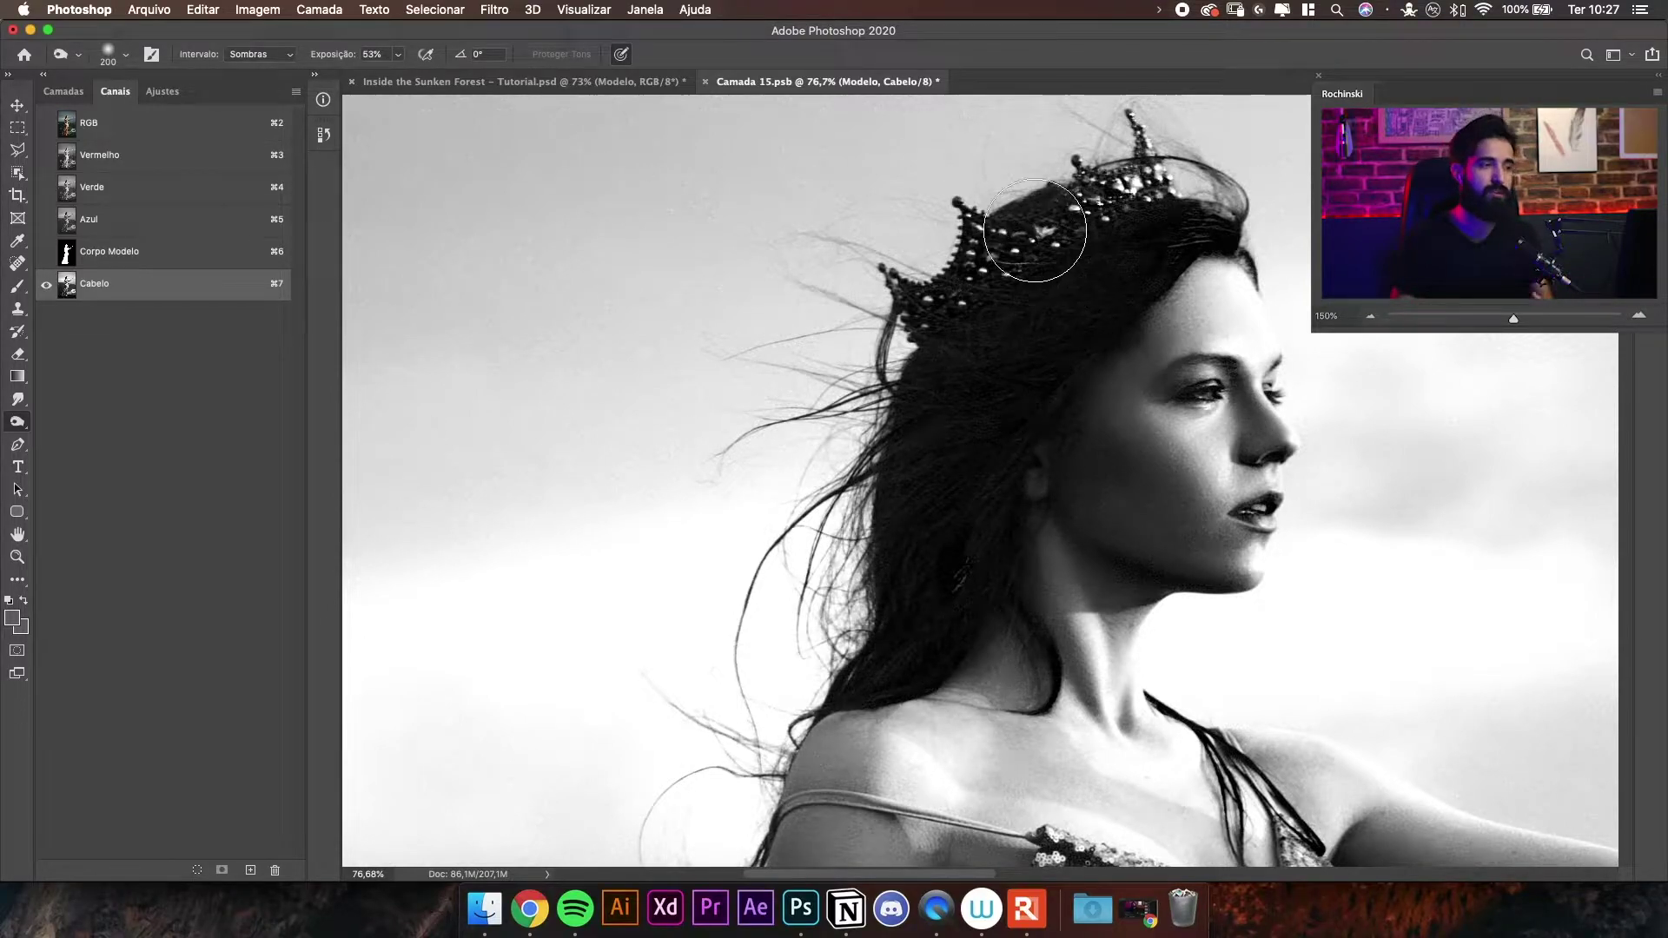
pyautogui.press(']')
pyautogui.press(']')
pyautogui.press(']')
pyautogui.press(']')
pyautogui.press(']')
pyautogui.press(']')
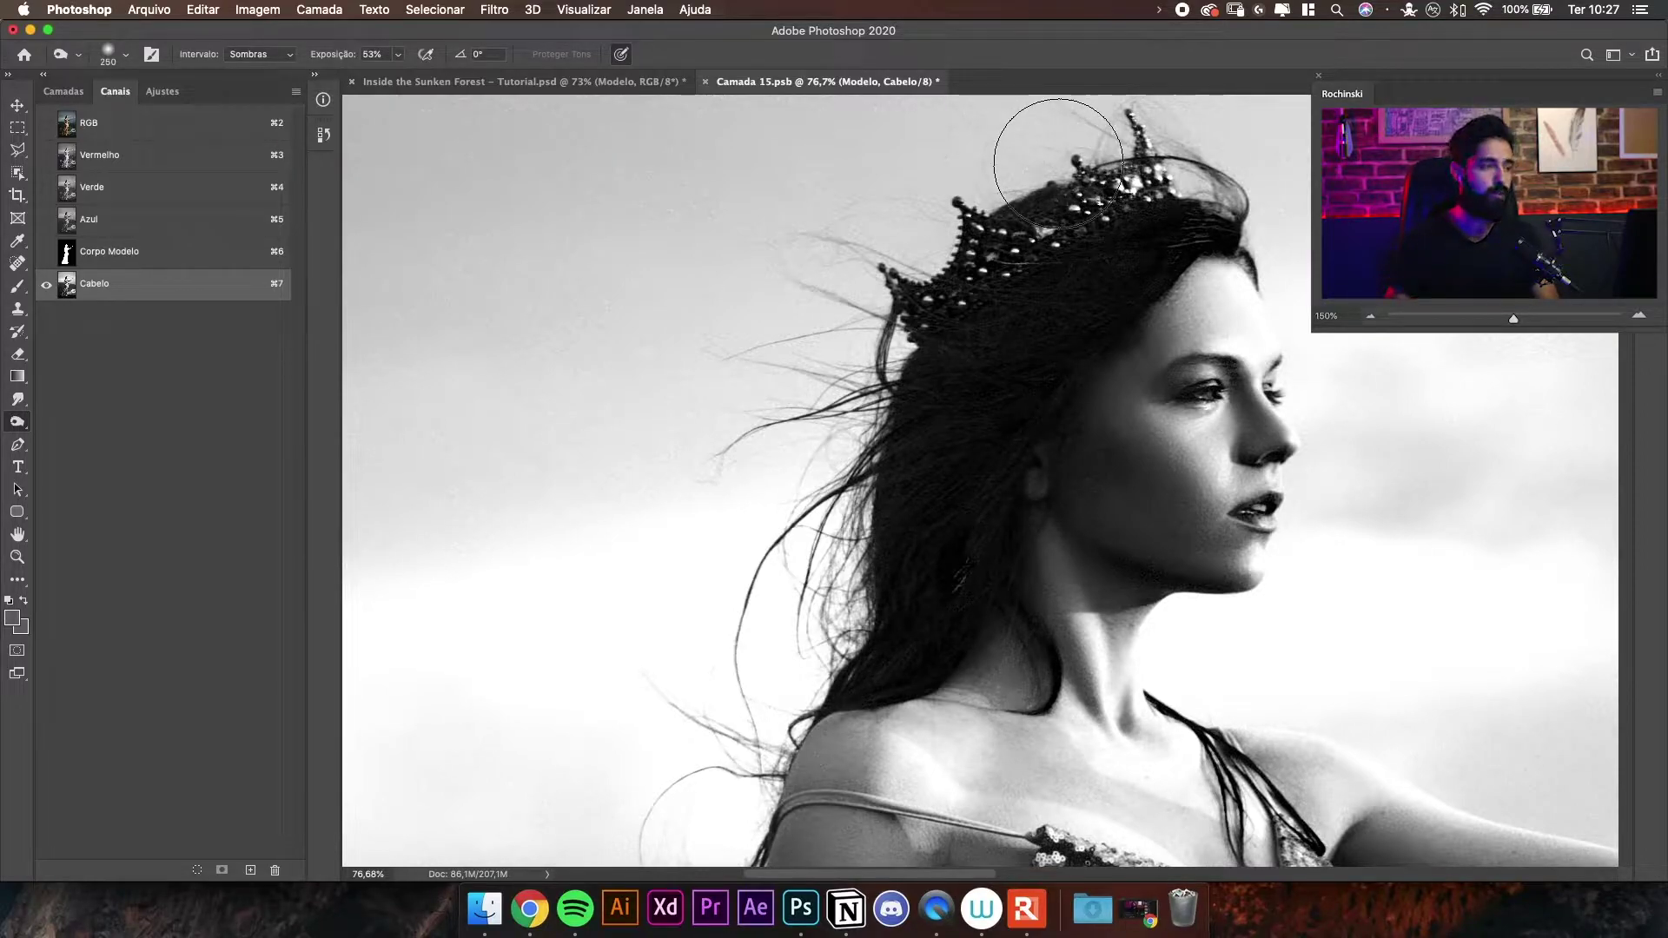
pyautogui.rightClick(14, 427)
pyautogui.click(66, 422)
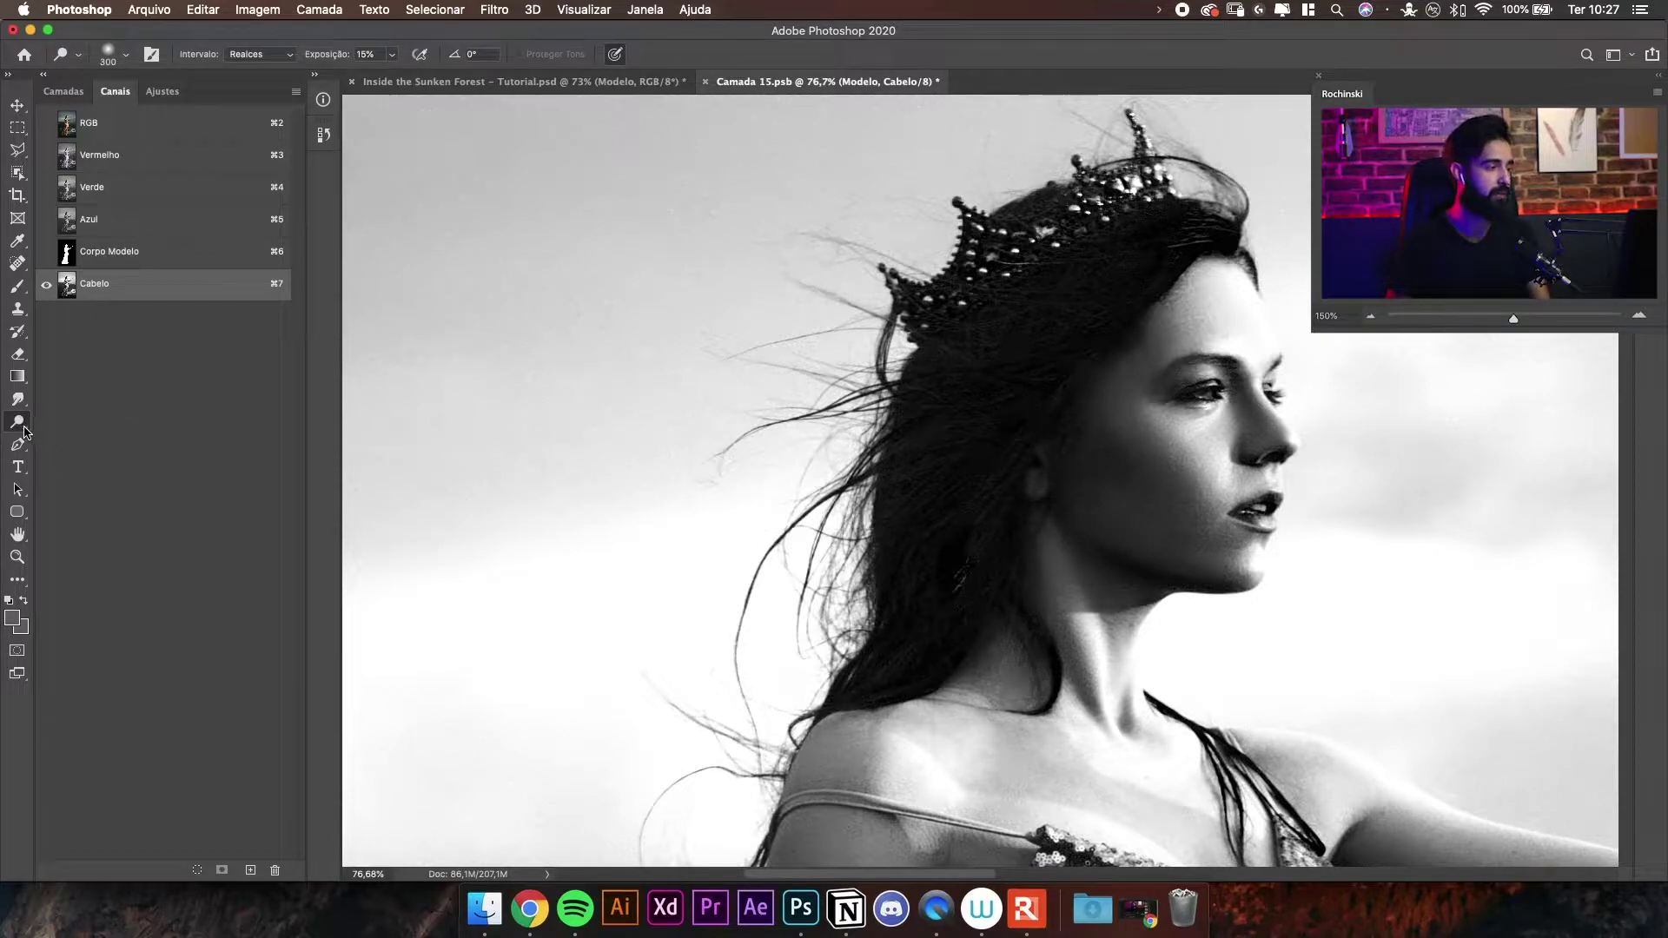
pyautogui.rightClick(26, 432)
pyautogui.click(70, 439)
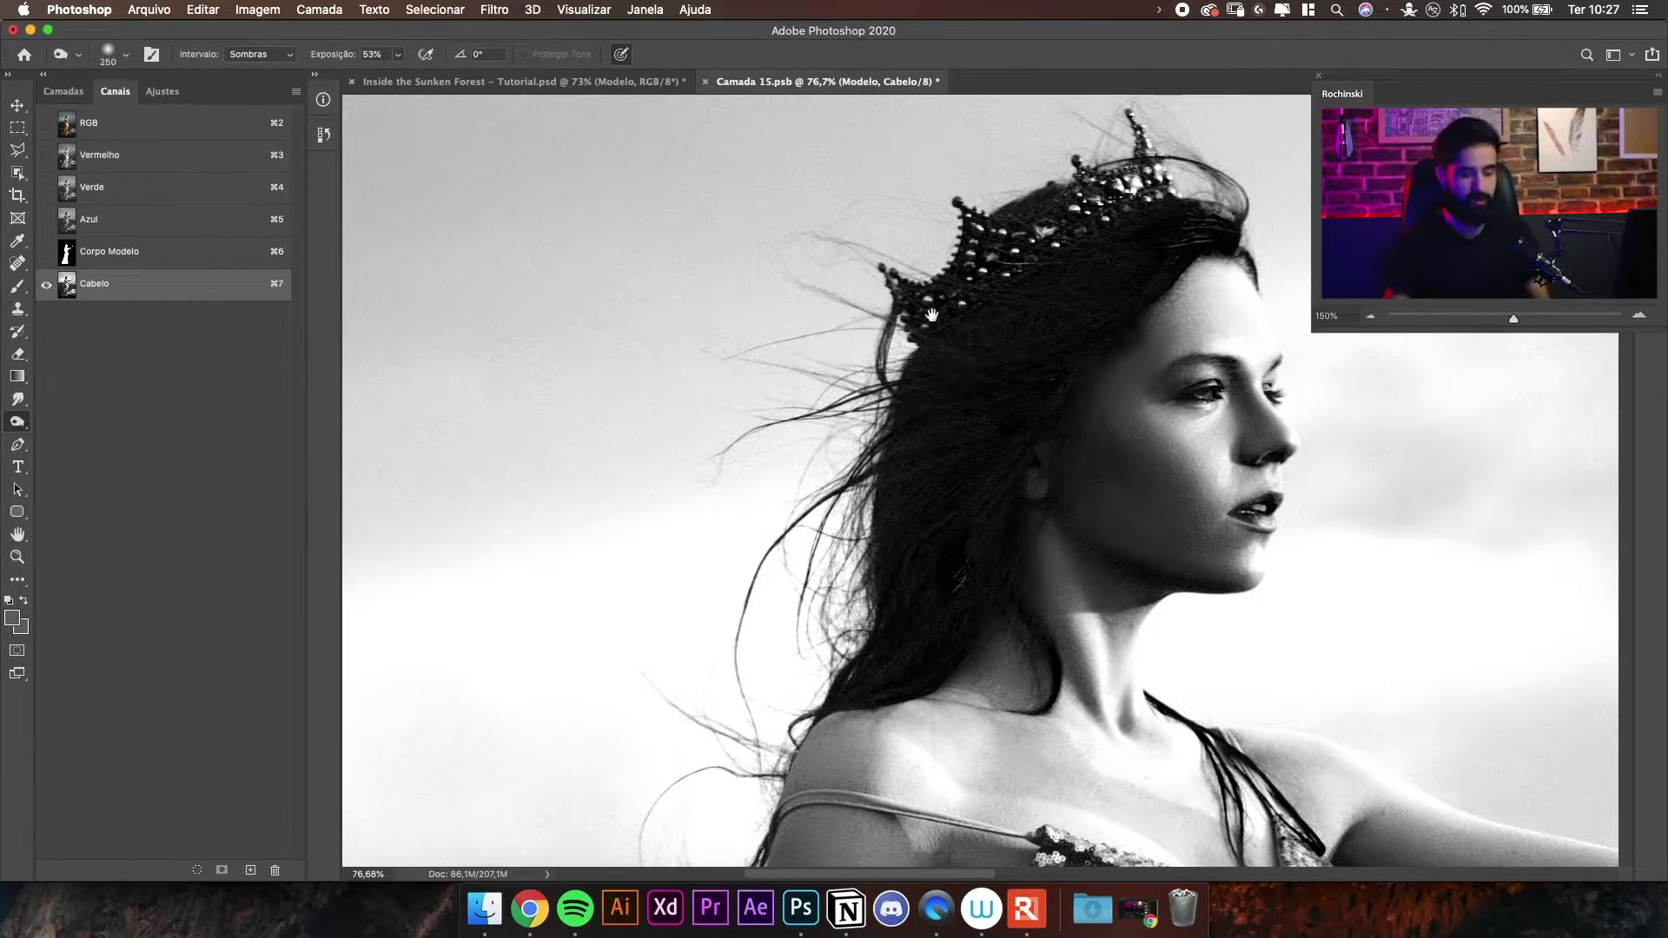
# - Burn the crown and upper hair in the Cabelo channel with the range Sombras and 50% exposure
pyautogui.moveTo(930, 315); pyautogui.dragTo(917, 377)
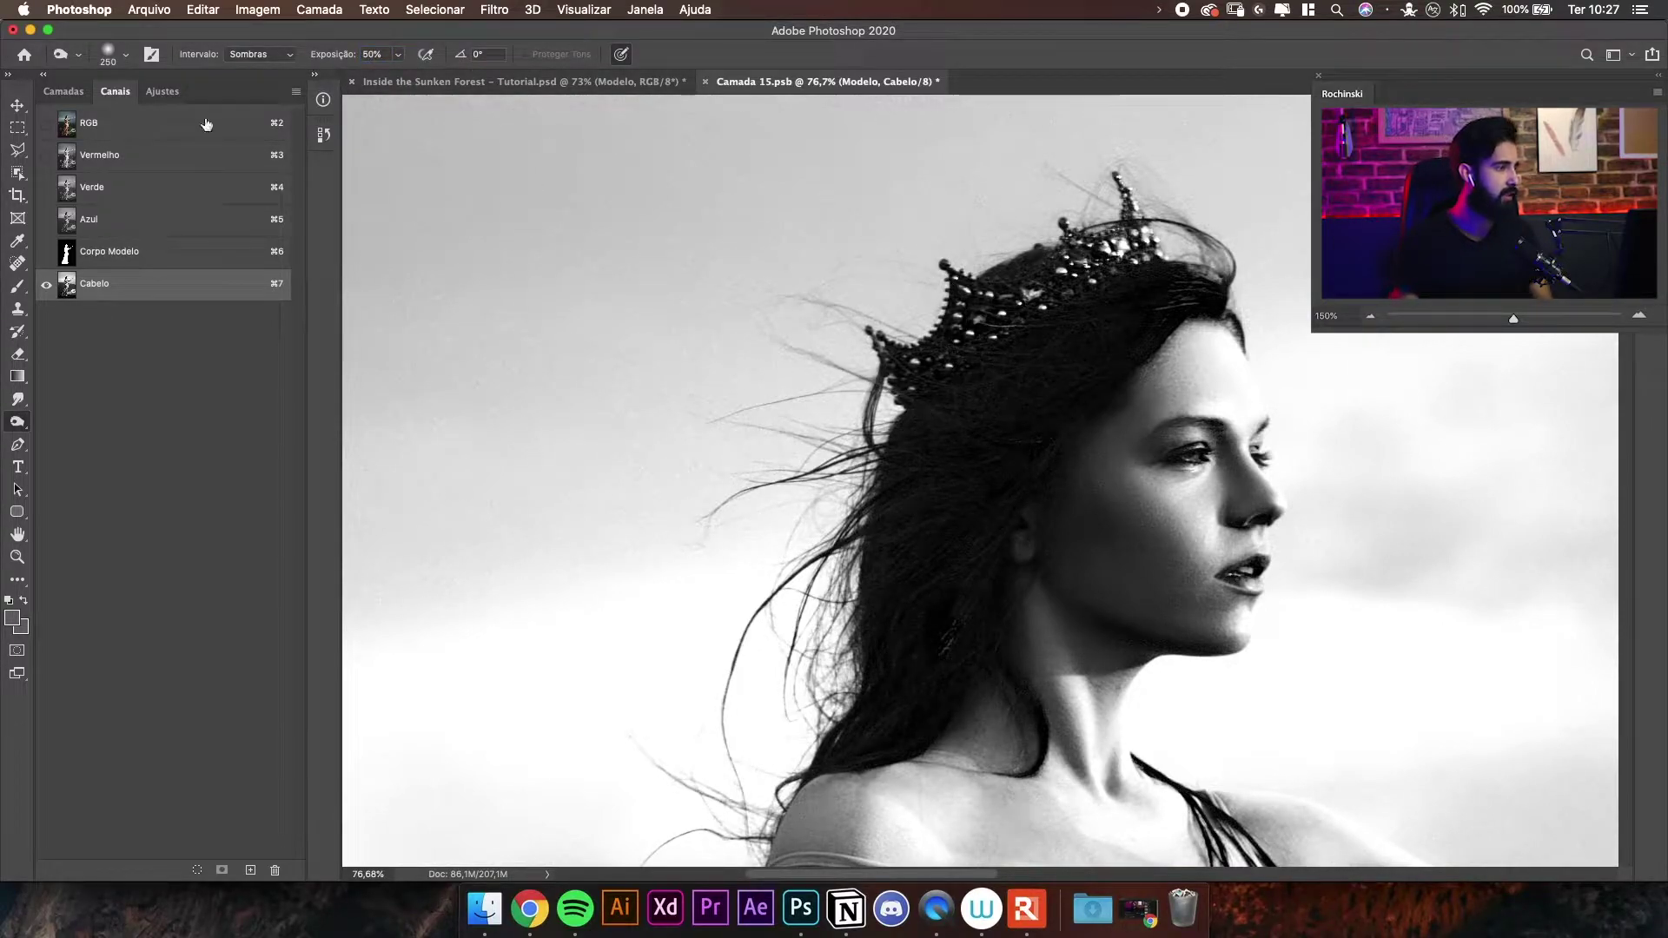
pyautogui.click(262, 59)
pyautogui.click(276, 57)
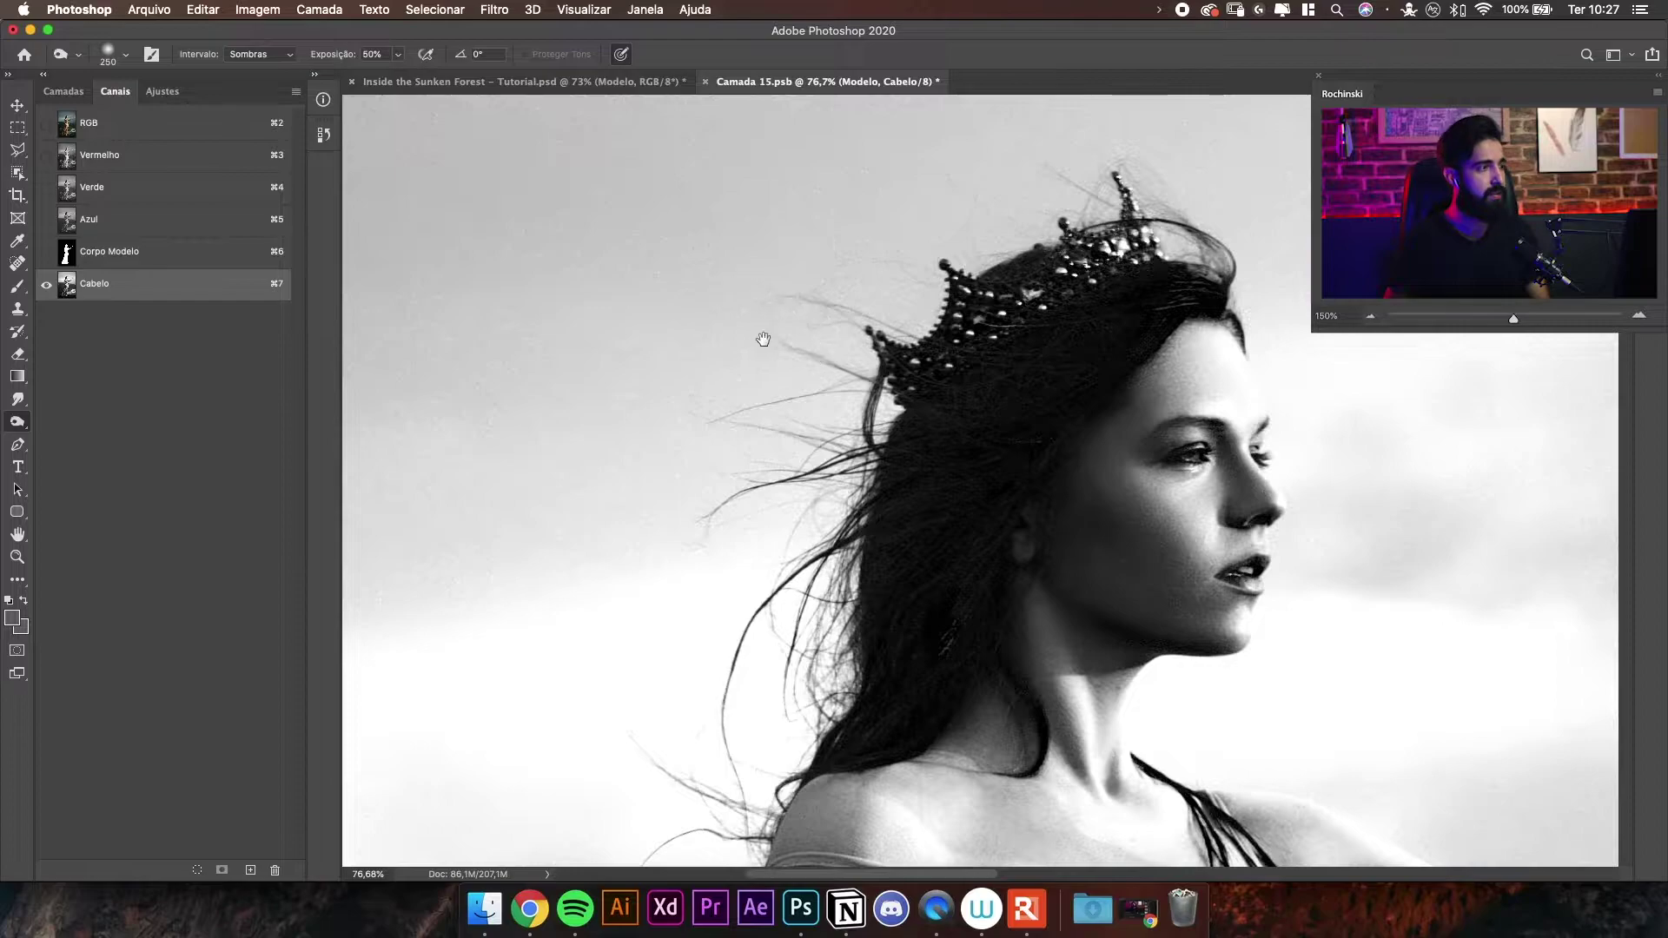
pyautogui.moveTo(764, 340); pyautogui.dragTo(812, 227)
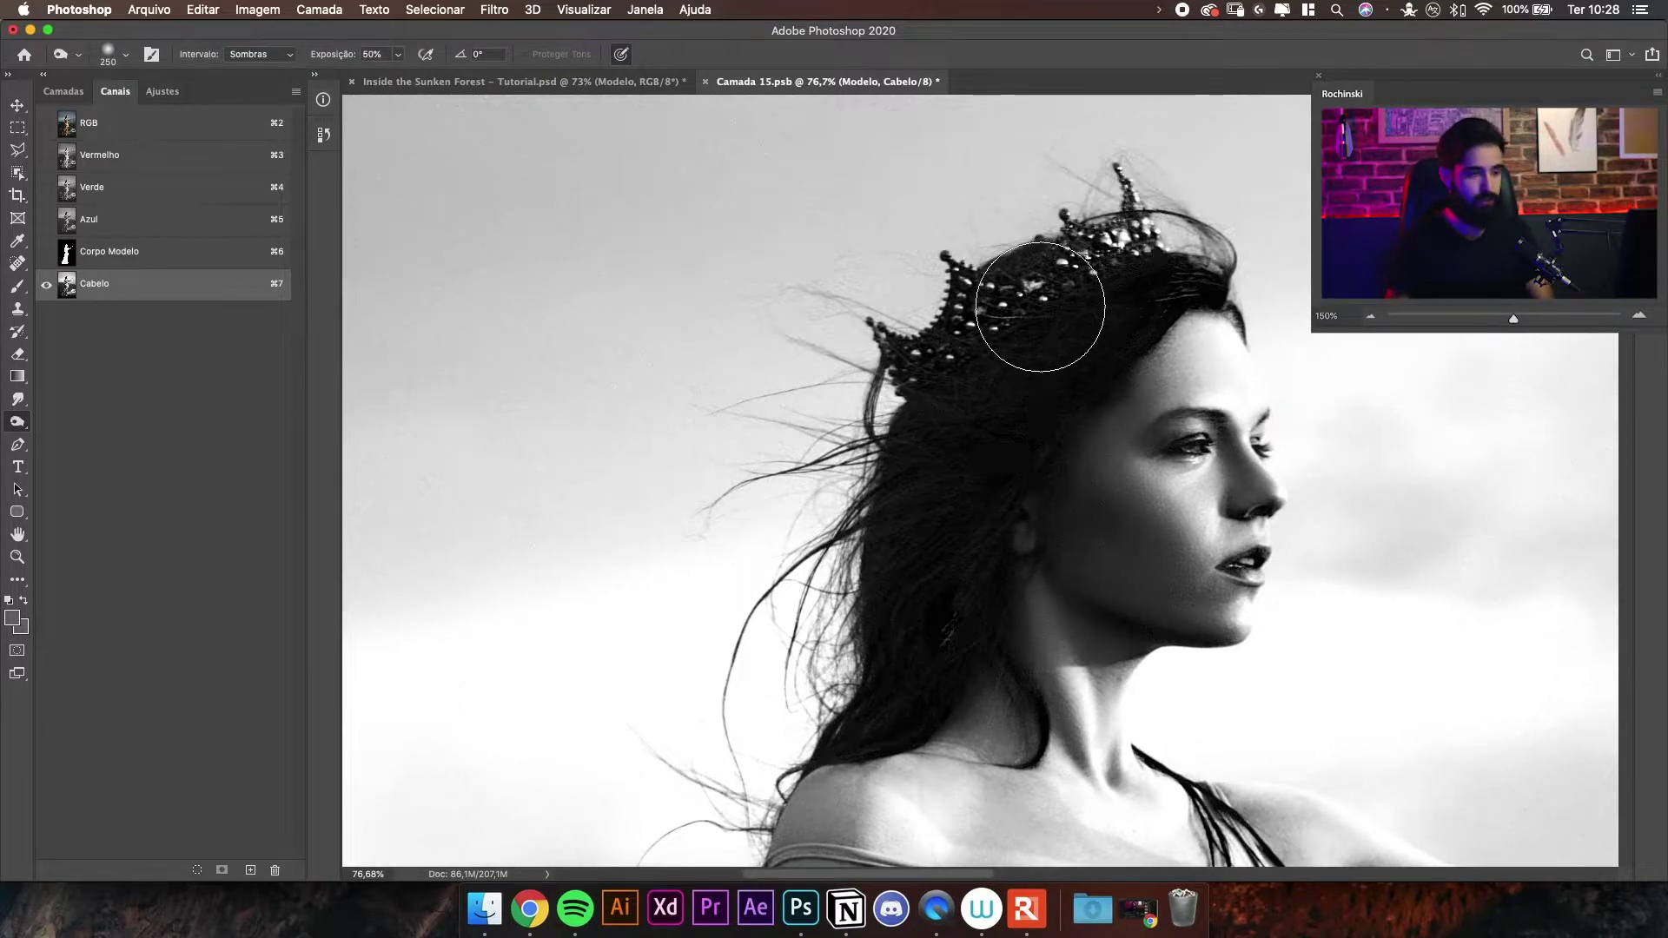
pyautogui.moveTo(999, 217)
pyautogui.mouseDown()
pyautogui.moveTo(895, 278)
pyautogui.moveTo(1031, 243)
pyautogui.moveTo(894, 279)
pyautogui.moveTo(829, 352)
pyautogui.mouseUp()
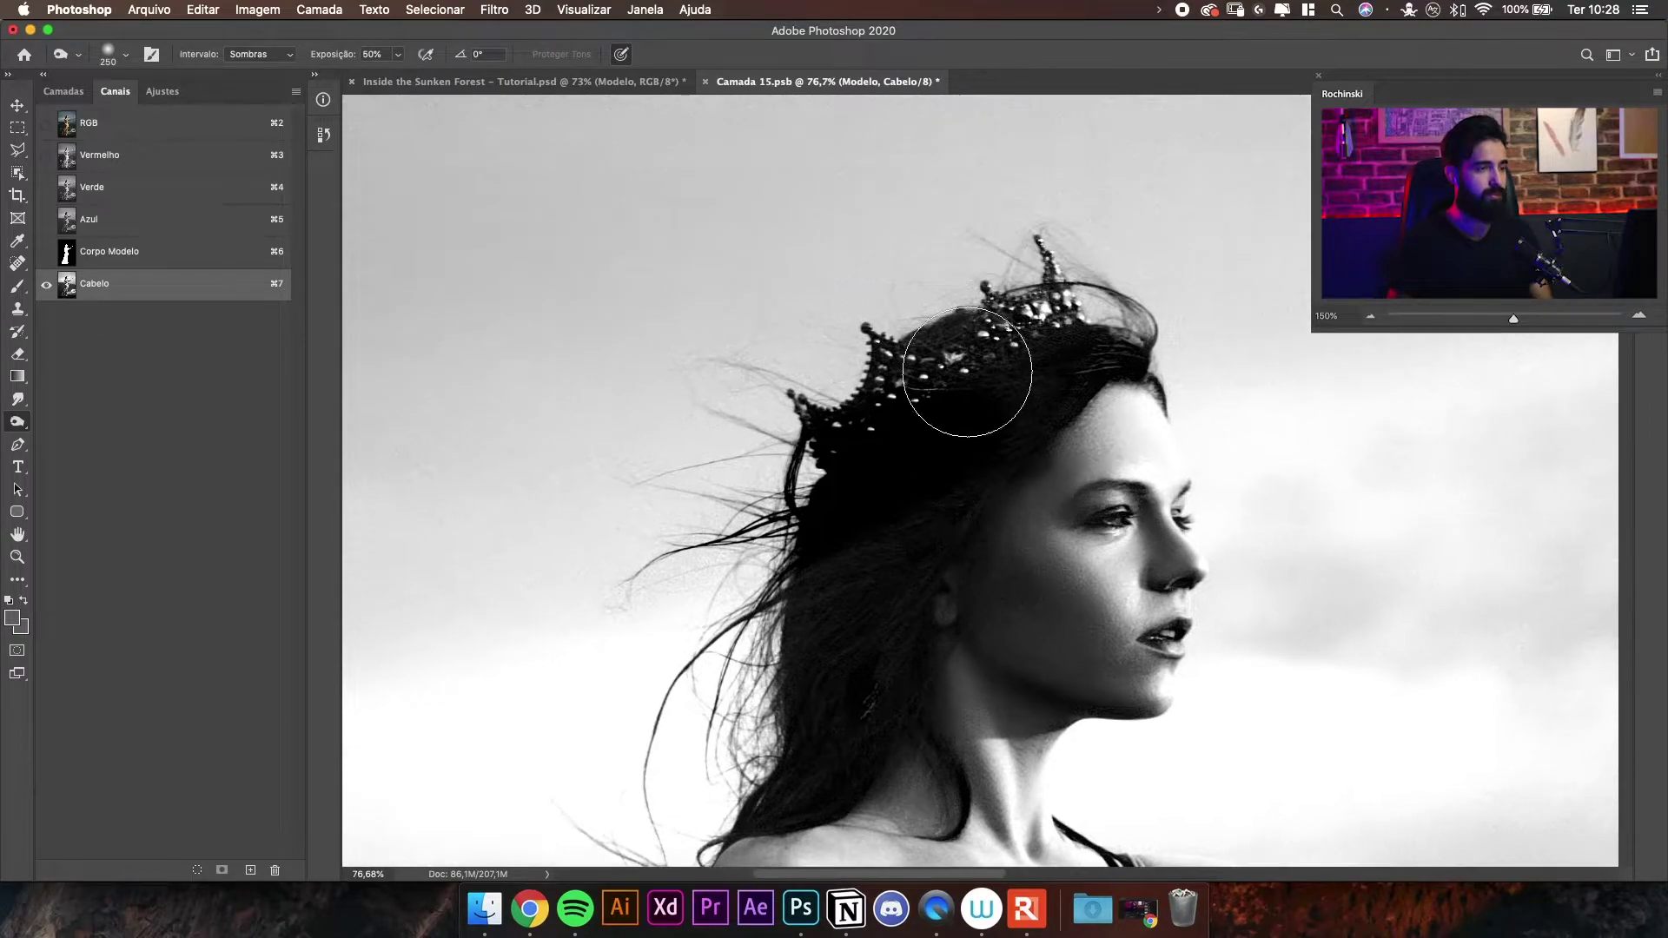
pyautogui.moveTo(968, 372)
pyautogui.mouseDown()
pyautogui.moveTo(798, 306)
pyautogui.moveTo(1072, 256)
pyautogui.moveTo(873, 259)
pyautogui.mouseUp()
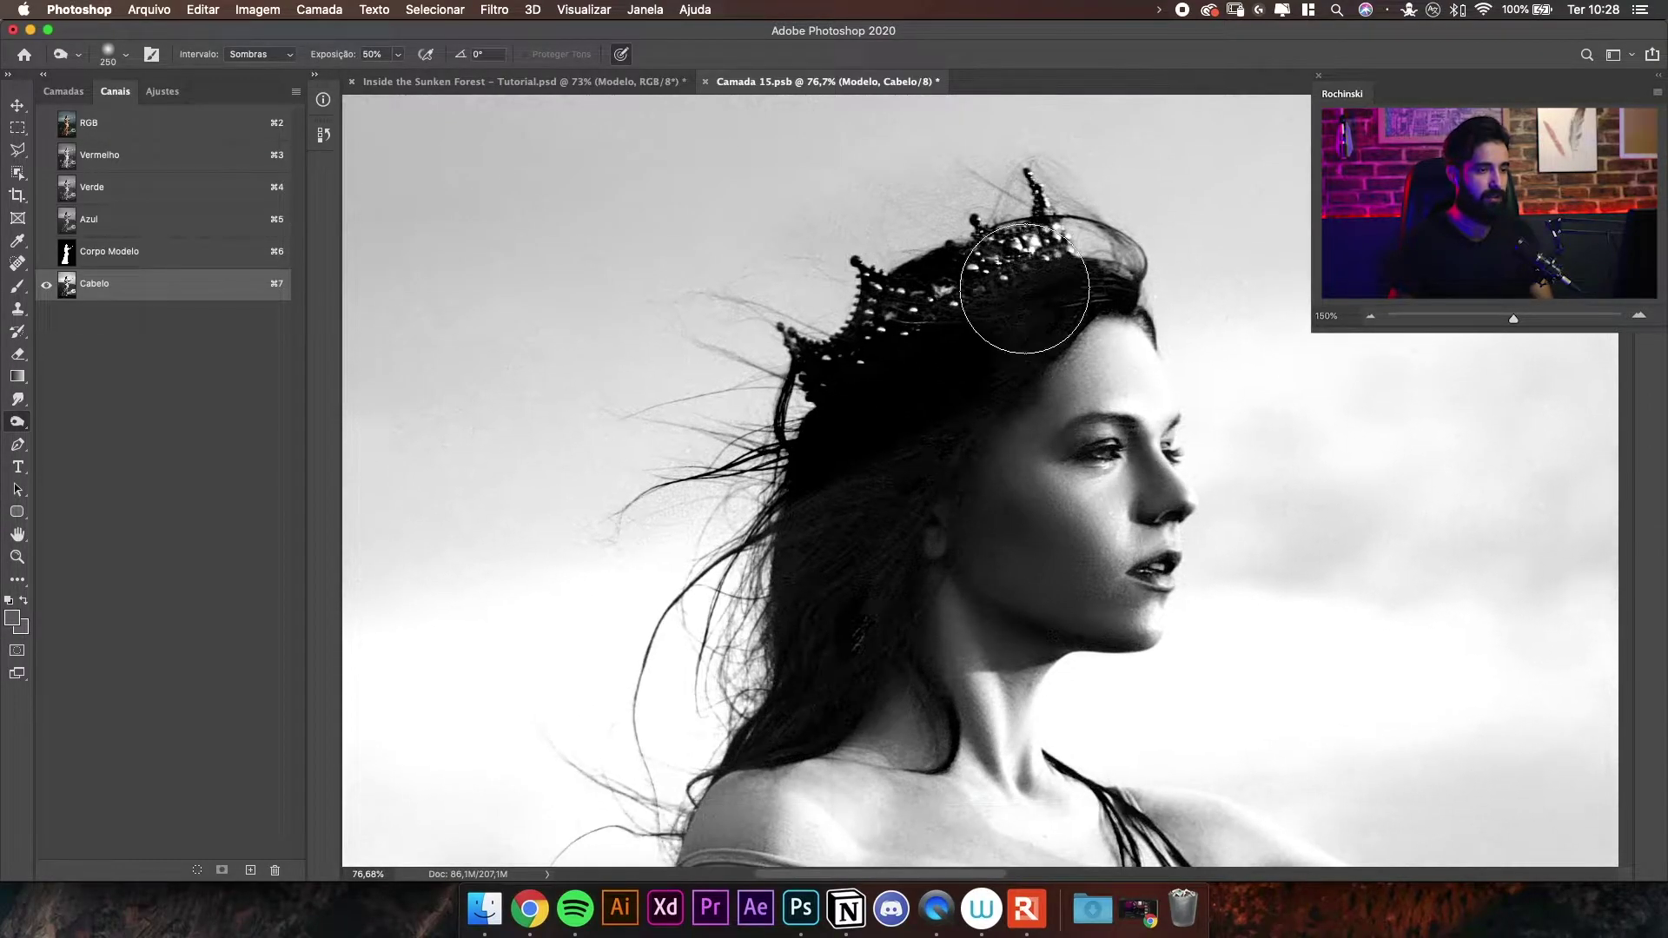
pyautogui.moveTo(1016, 290); pyautogui.dragTo(1015, 312)
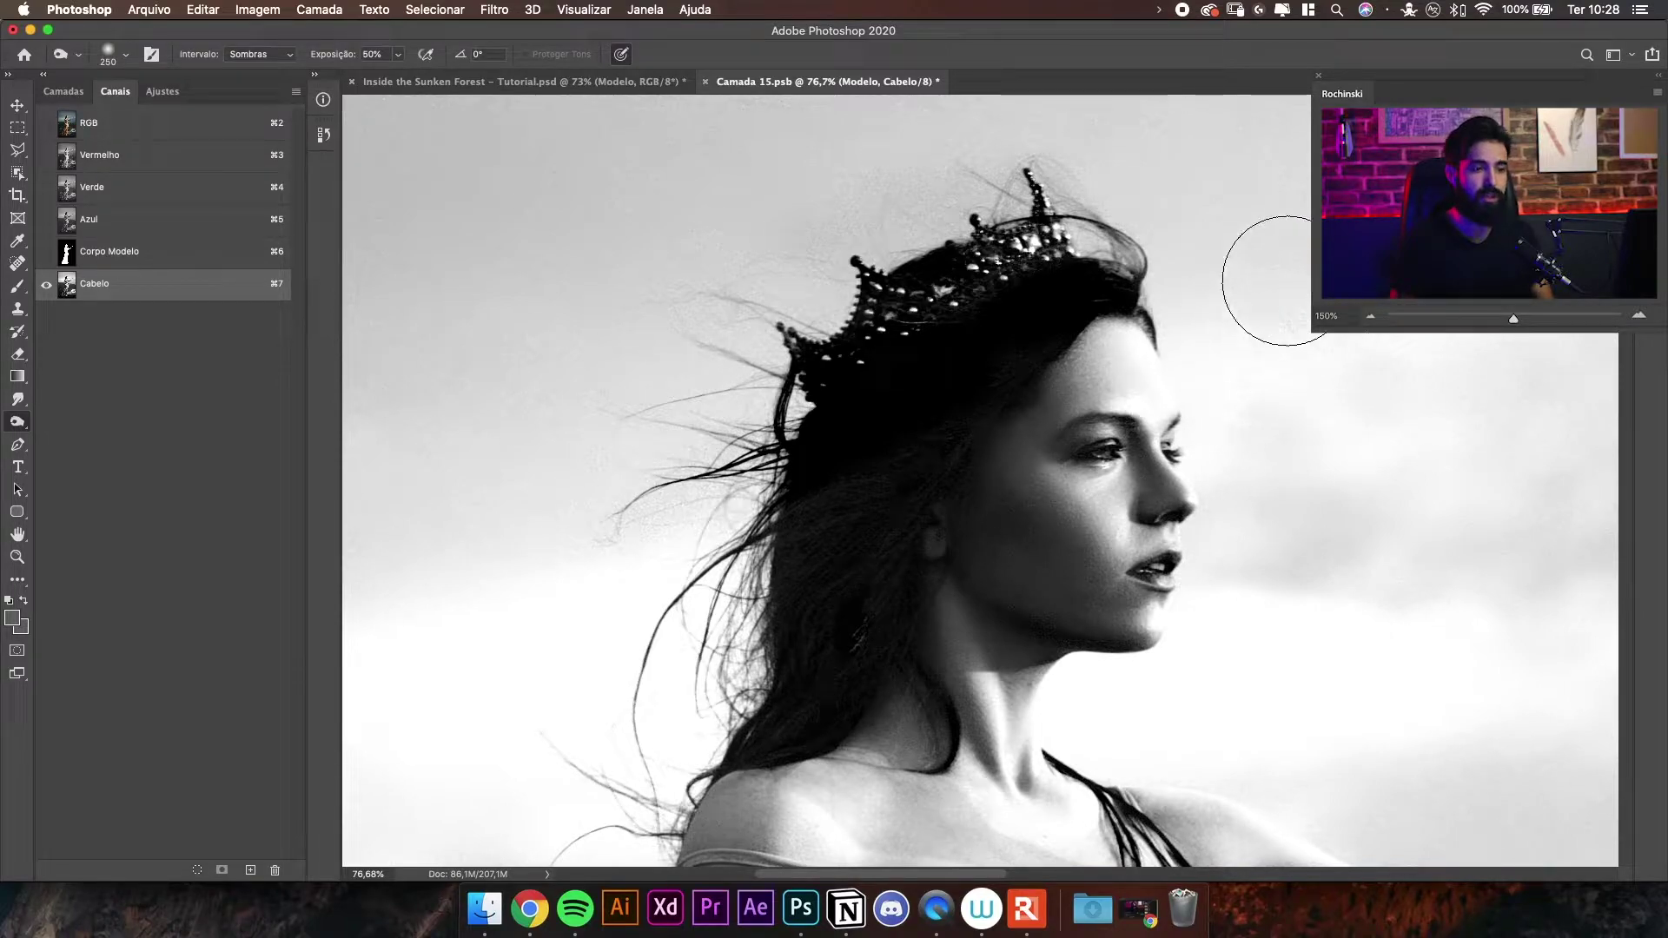
pyautogui.moveTo(977, 313); pyautogui.dragTo(912, 391)
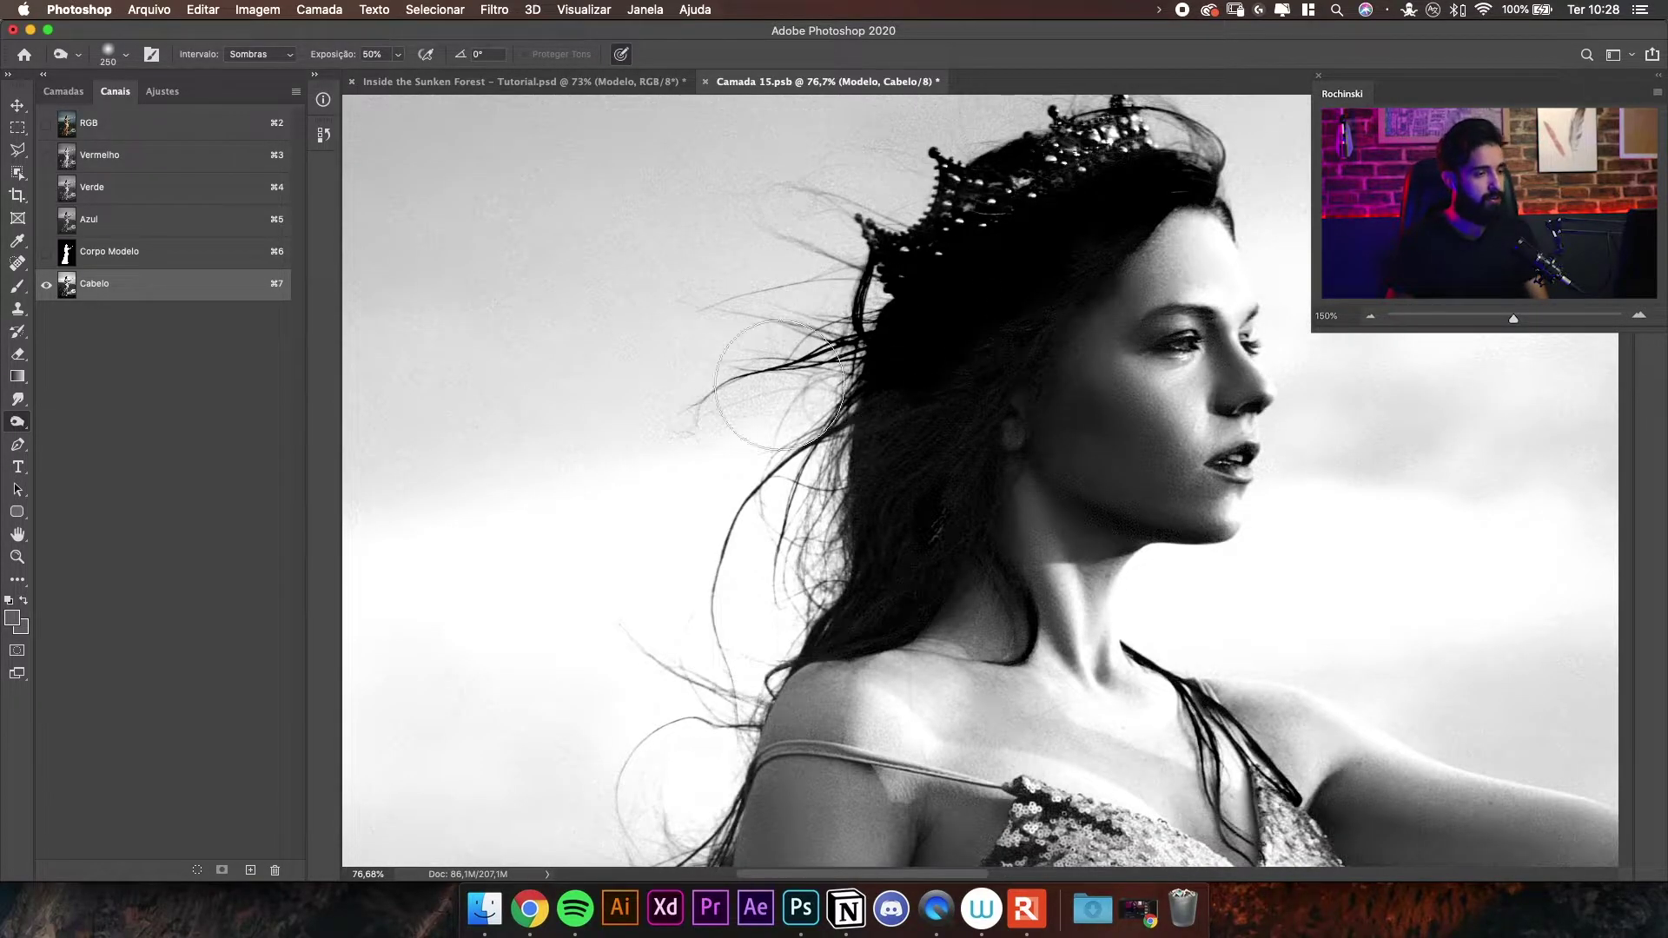
# - Burn the long hair falling beside the neck and shoulder, setting the brush size to 250
pyautogui.moveTo(817, 365)
pyautogui.mouseDown()
pyautogui.moveTo(950, 279)
pyautogui.moveTo(912, 388)
pyautogui.moveTo(734, 549)
pyautogui.moveTo(891, 517)
pyautogui.mouseUp()
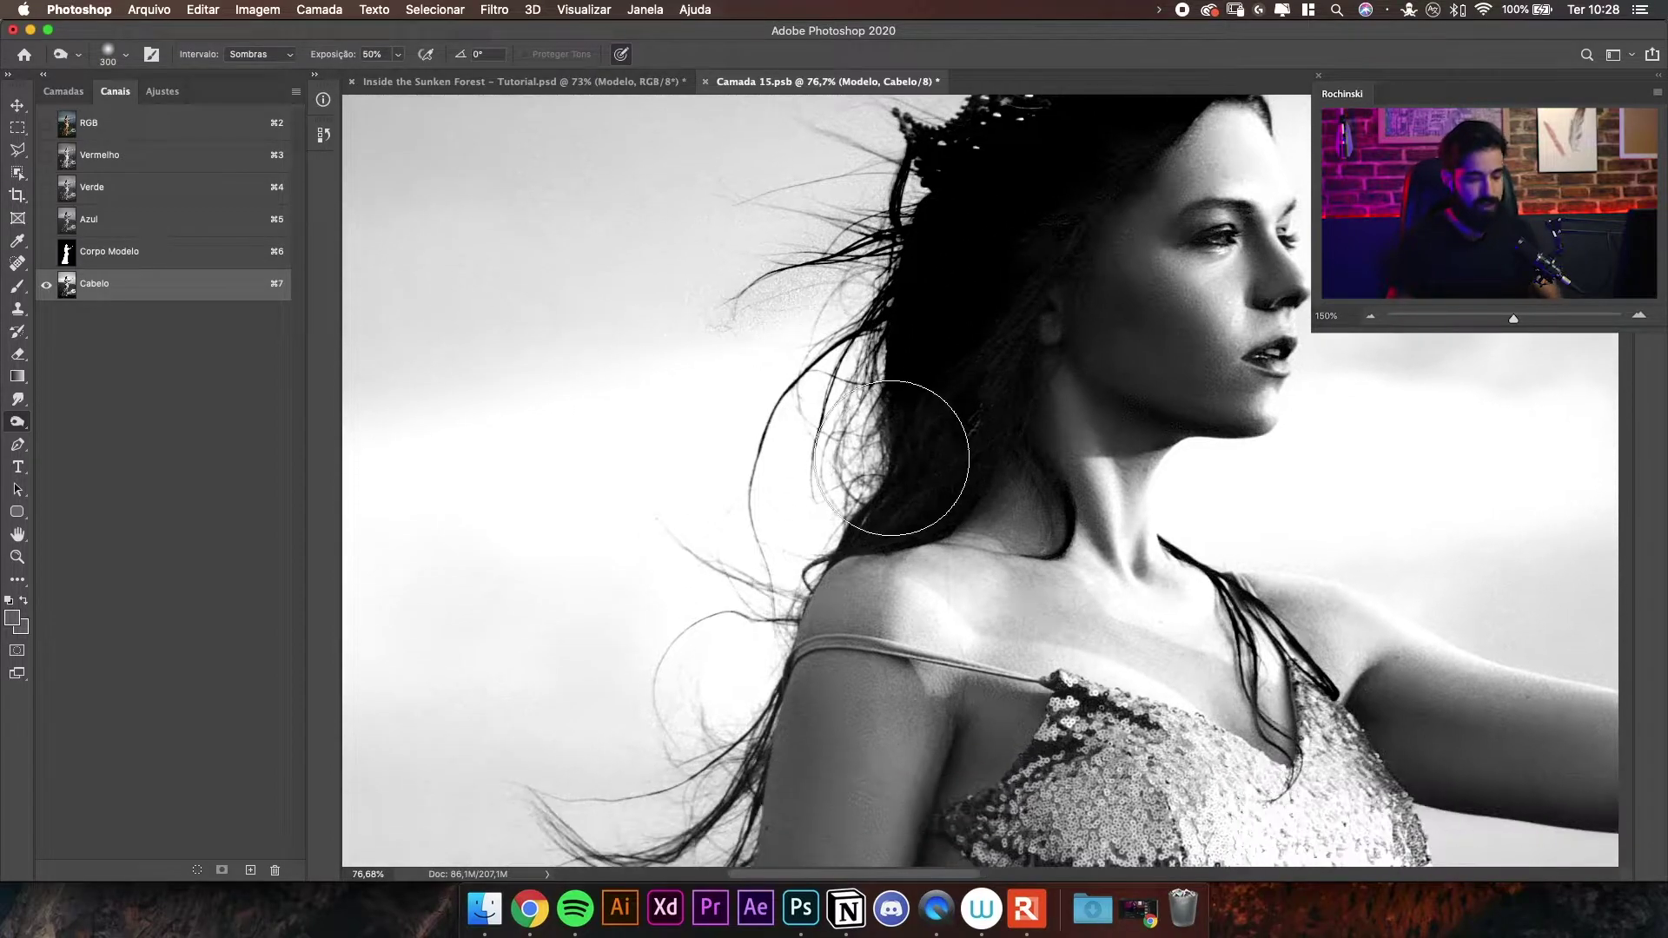
pyautogui.press('[')
pyautogui.press('[')
pyautogui.moveTo(891, 458)
pyautogui.mouseDown()
pyautogui.moveTo(930, 342)
pyautogui.moveTo(791, 566)
pyautogui.moveTo(837, 369)
pyautogui.mouseUp()
pyautogui.moveTo(828, 501)
pyautogui.mouseDown()
pyautogui.moveTo(773, 599)
pyautogui.moveTo(670, 617)
pyautogui.moveTo(804, 765)
pyautogui.moveTo(801, 474)
pyautogui.mouseUp()
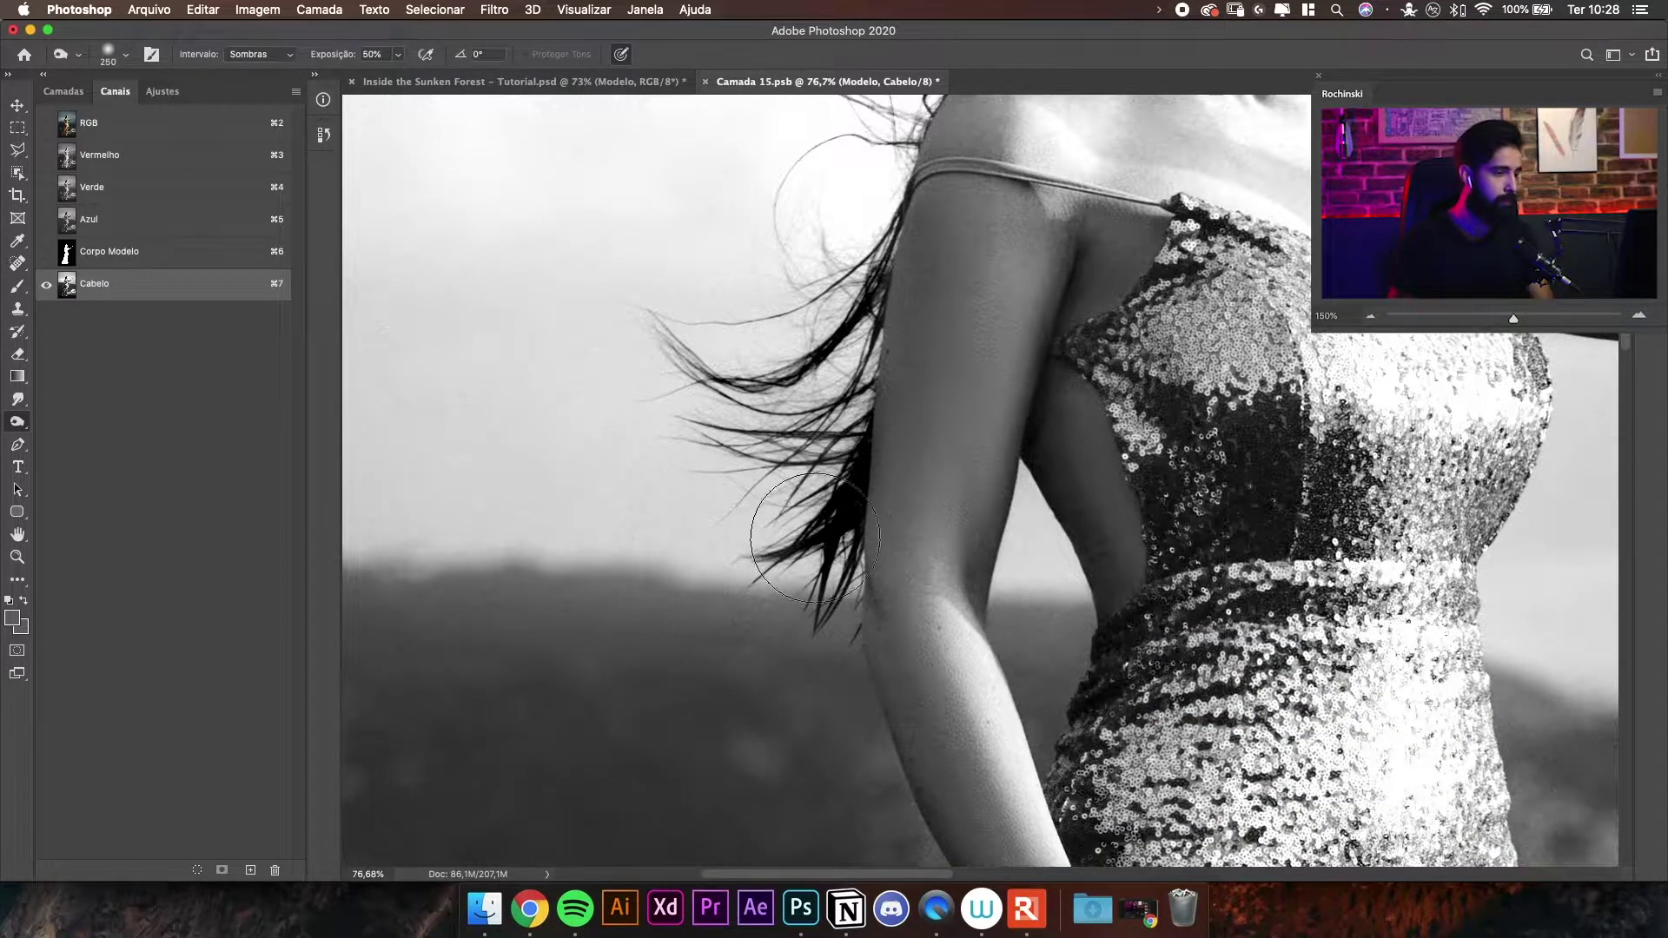
# - Set the Burn exposure to 35% and darken the loose hair strands behind the model's arm
pyautogui.click(397, 54)
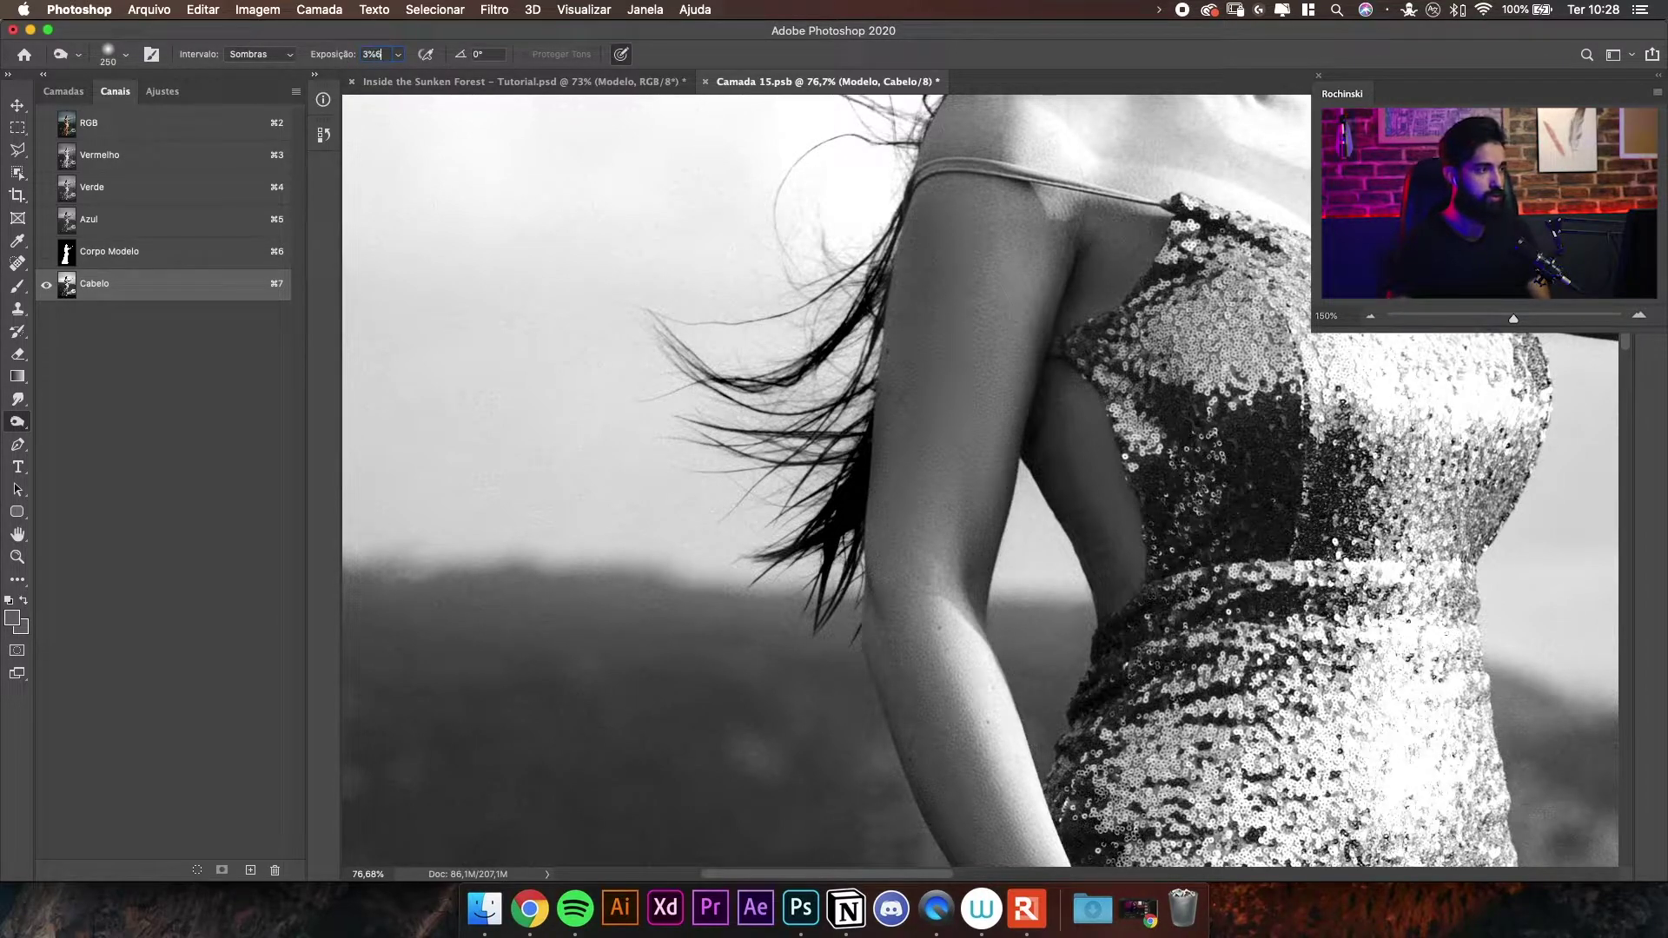
pyautogui.moveTo(815, 365)
pyautogui.mouseDown()
pyautogui.moveTo(819, 542)
pyautogui.moveTo(814, 523)
pyautogui.mouseUp()
pyautogui.moveTo(806, 371); pyautogui.dragTo(818, 531)
pyautogui.moveTo(875, 445); pyautogui.dragTo(866, 651)
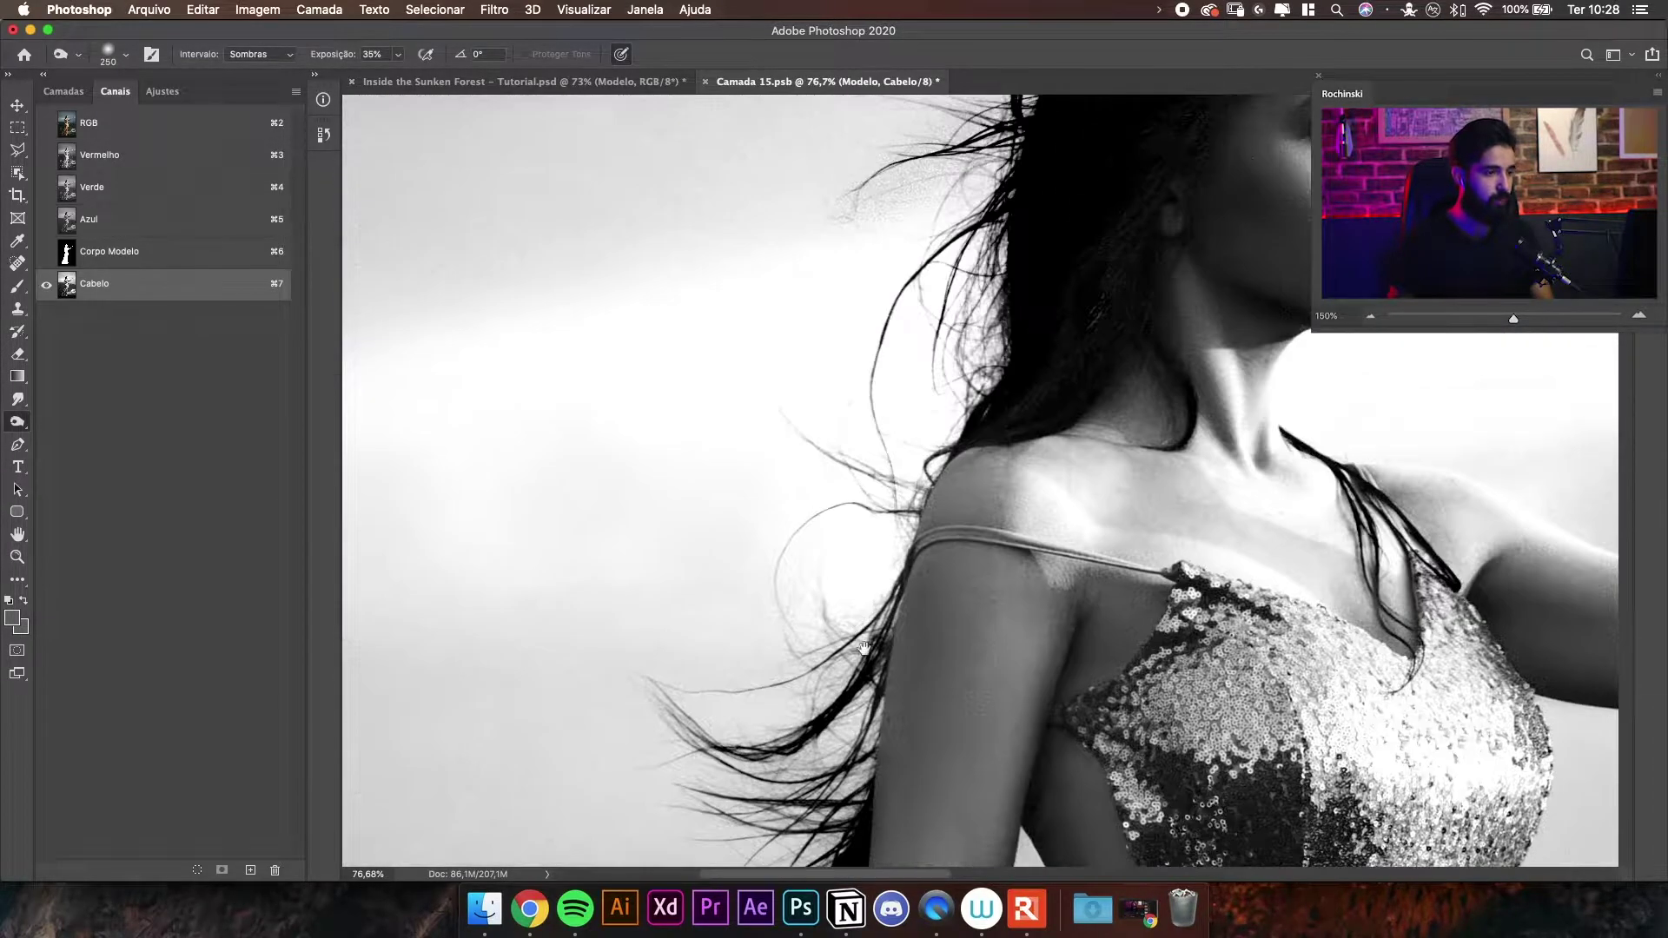
# - Reduce the Burn brush size to 70 and darken the fine details along the edge of the face
pyautogui.moveTo(1046, 196)
pyautogui.mouseDown()
pyautogui.moveTo(960, 383)
pyautogui.moveTo(793, 532)
pyautogui.mouseUp()
pyautogui.scroll(5, 1187, 433)
pyautogui.press(']')
pyautogui.press('[')
pyautogui.press('[')
pyautogui.press('[')
pyautogui.press('[')
pyautogui.press('[')
pyautogui.press('[')
pyautogui.press('[')
pyautogui.press('[')
pyautogui.press('[')
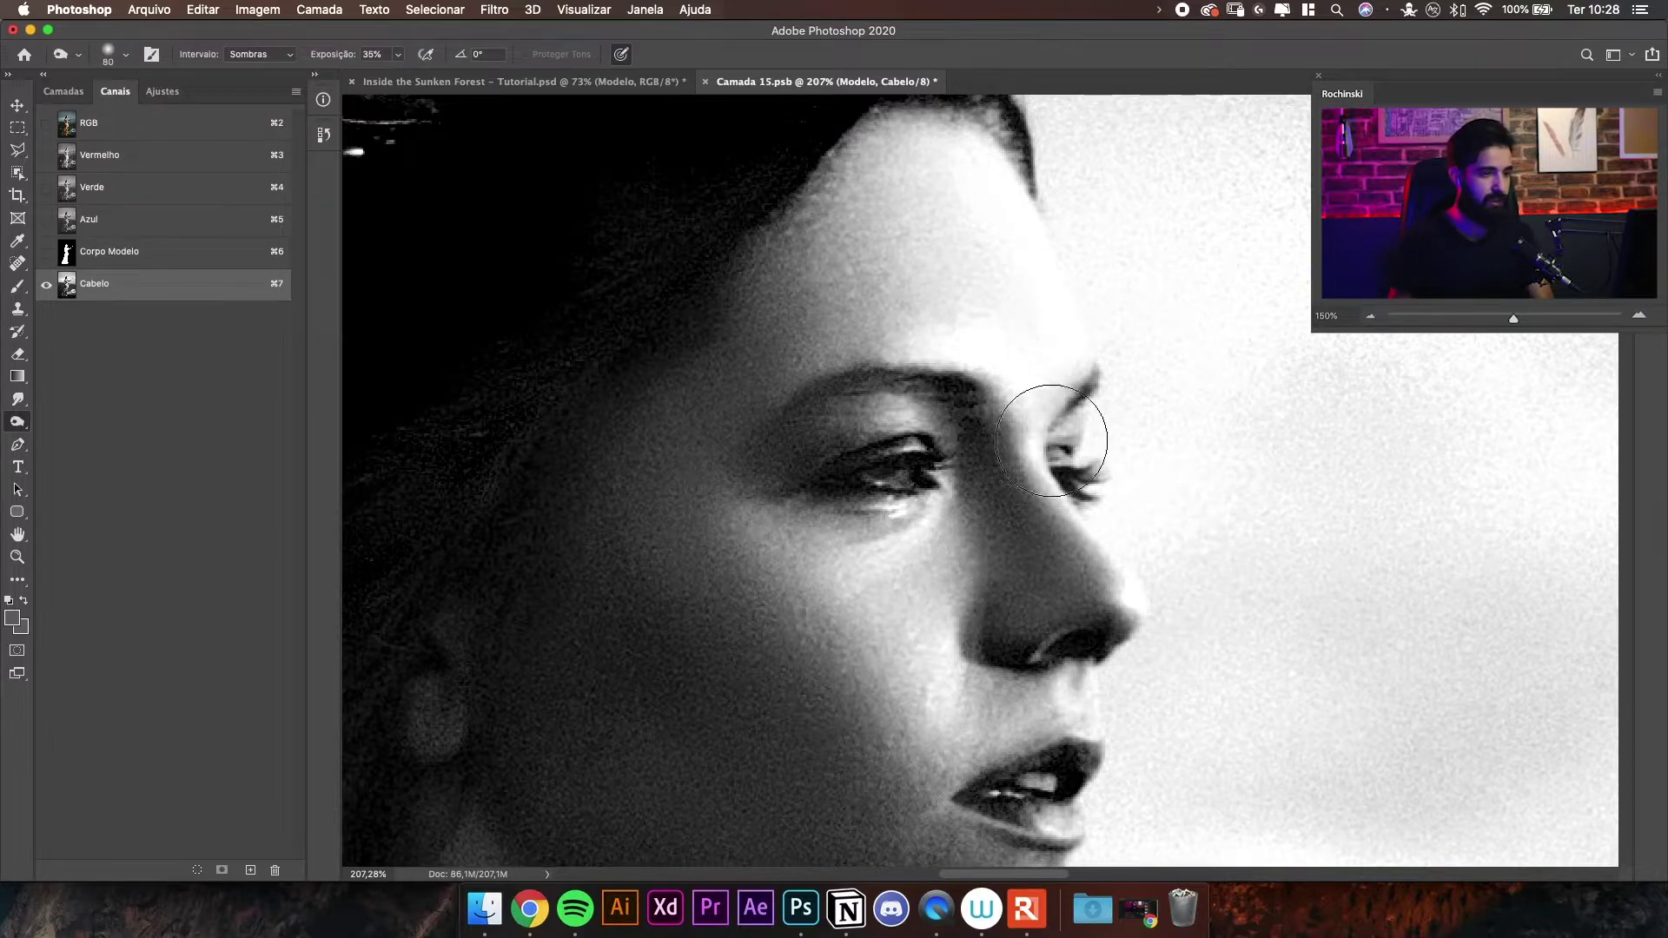
pyautogui.moveTo(1160, 328); pyautogui.dragTo(1030, 370)
pyautogui.moveTo(1031, 370); pyautogui.dragTo(1008, 360)
pyautogui.scroll(5, 1077, 347)
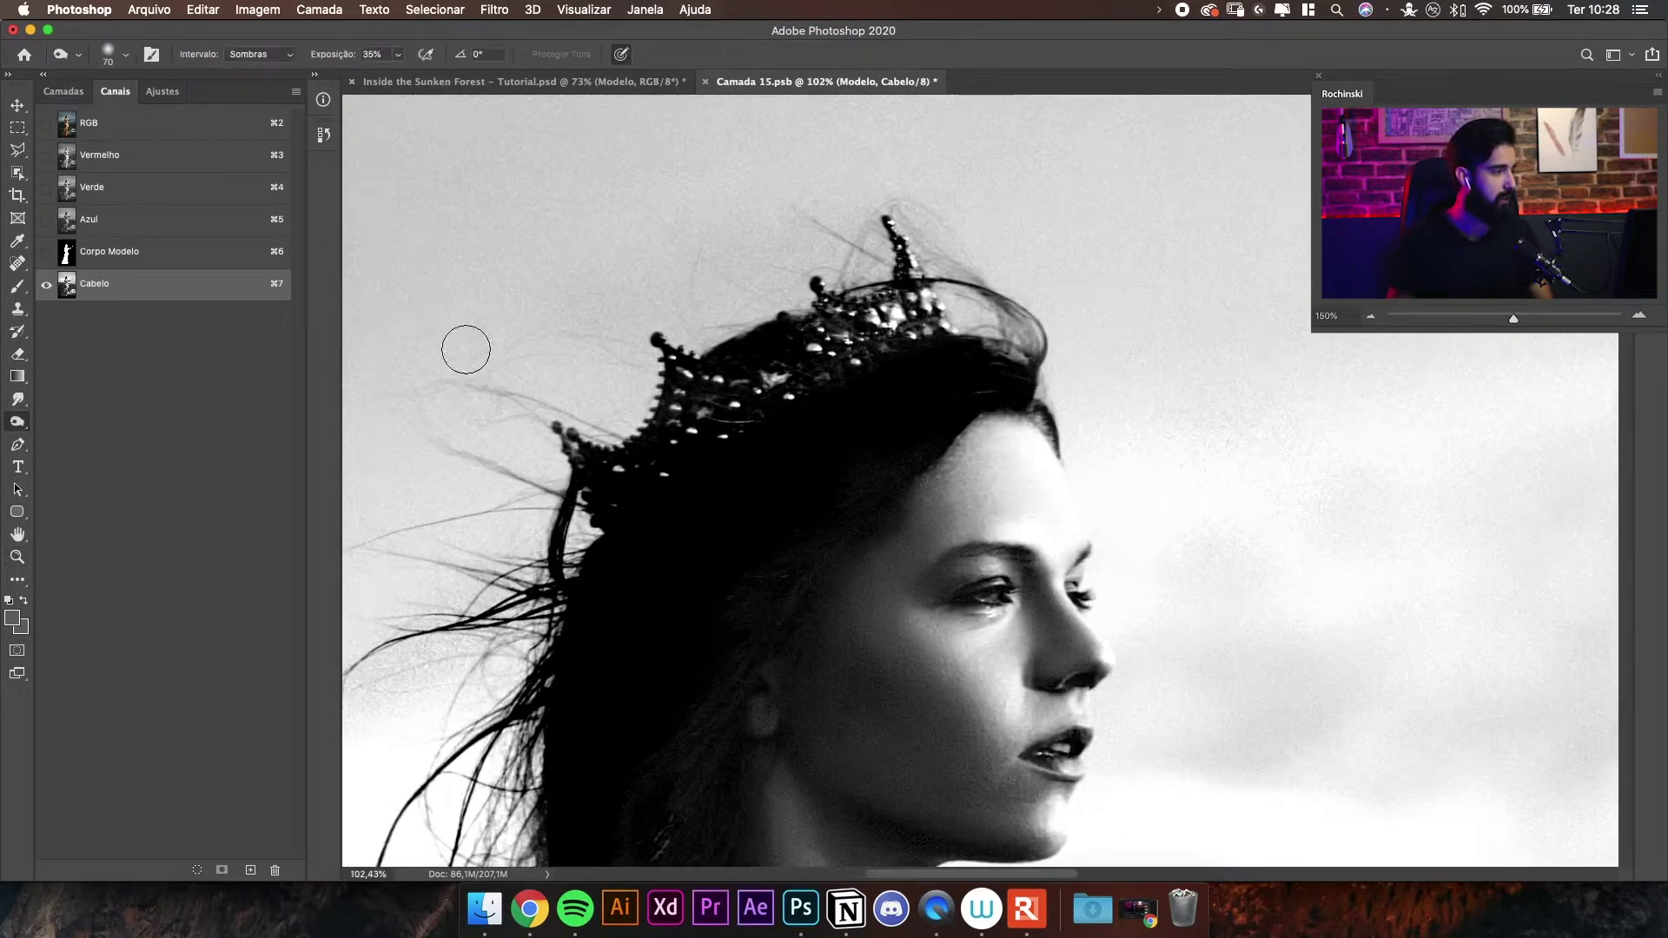
# - Choose the Dodge tool with range Realces and 15% exposure, and whiten the sky around the crown's front with a 150 brush
pyautogui.click(19, 427)
pyautogui.click(48, 422)
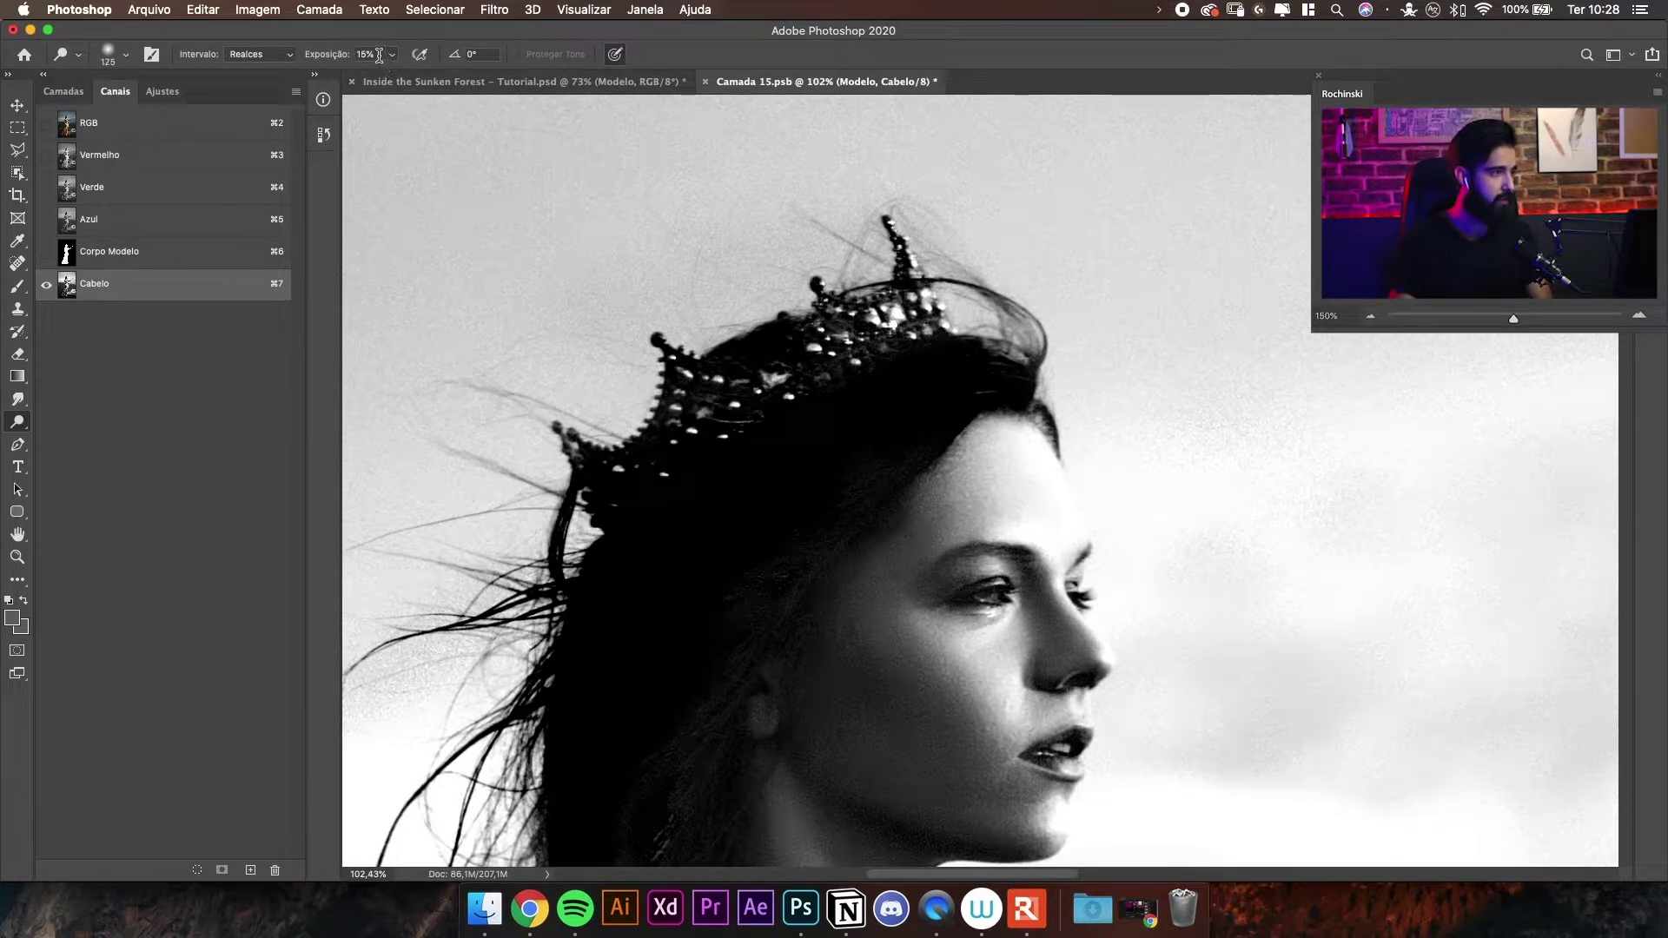
pyautogui.click(263, 55)
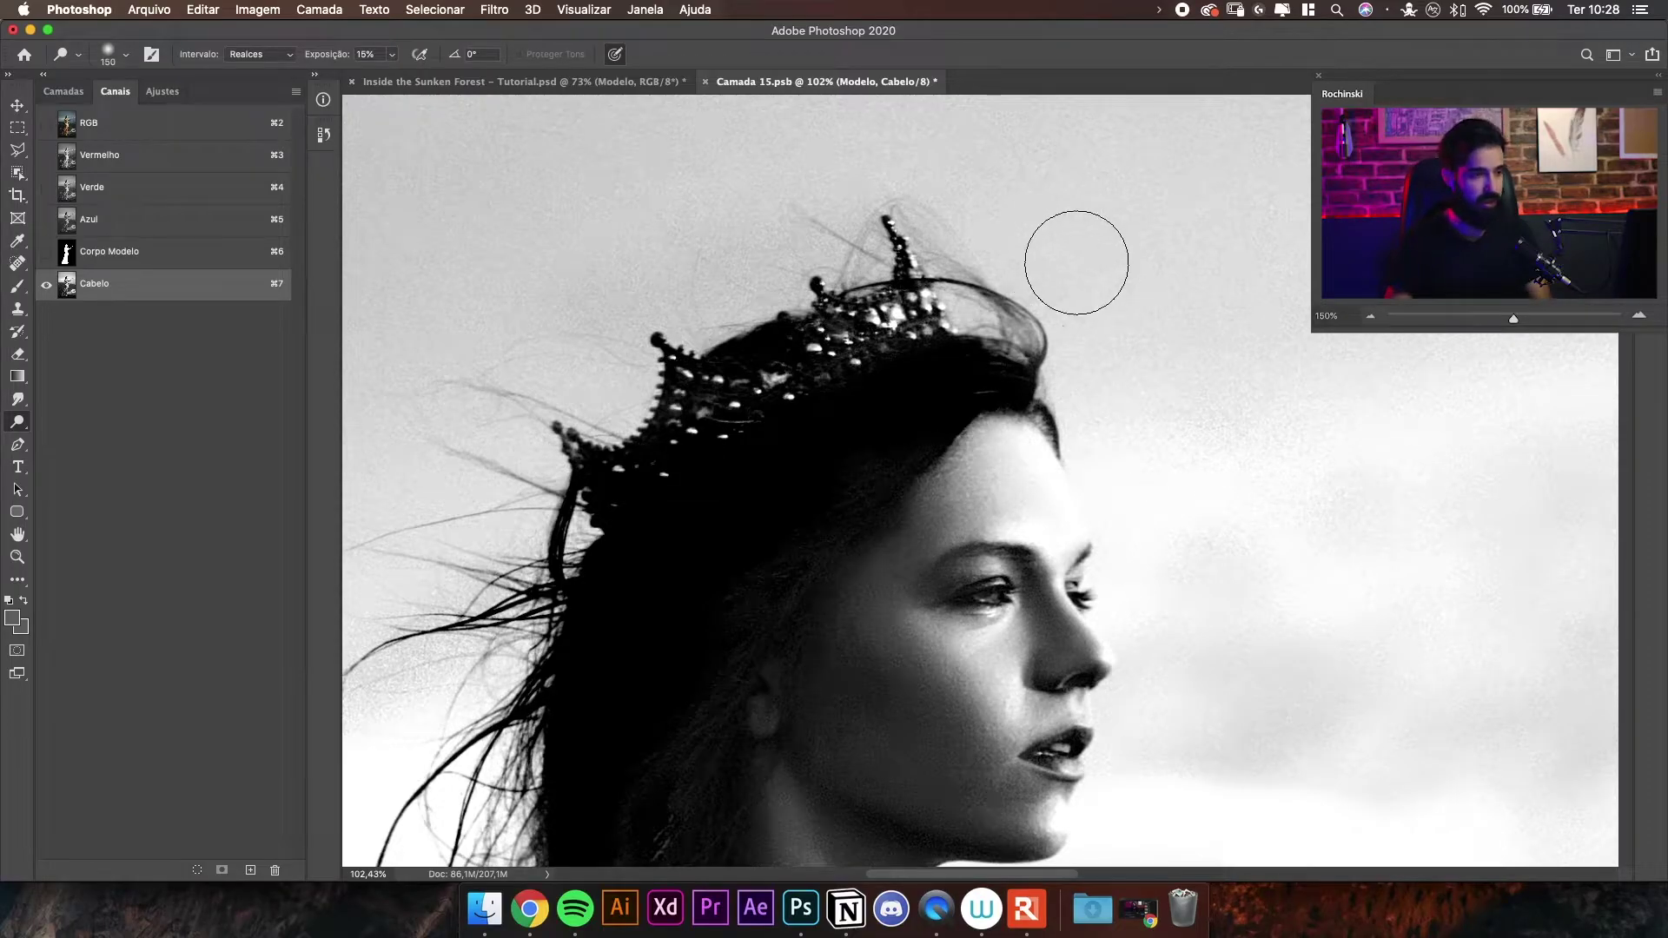
pyautogui.moveTo(1070, 291)
pyautogui.mouseDown()
pyautogui.moveTo(1103, 298)
pyautogui.moveTo(1097, 272)
pyautogui.moveTo(1110, 373)
pyautogui.moveTo(1124, 304)
pyautogui.moveTo(1087, 246)
pyautogui.moveTo(1028, 254)
pyautogui.moveTo(1066, 296)
pyautogui.moveTo(957, 305)
pyautogui.moveTo(1028, 253)
pyautogui.moveTo(1006, 260)
pyautogui.moveTo(880, 179)
pyautogui.moveTo(873, 257)
pyautogui.moveTo(974, 249)
pyautogui.moveTo(1003, 186)
pyautogui.moveTo(957, 165)
pyautogui.moveTo(947, 200)
pyautogui.mouseUp()
# - Dodge the sky among the fine hairs above the crown with a smaller brush of about 100
pyautogui.press('[')
pyautogui.press('[')
pyautogui.press('[')
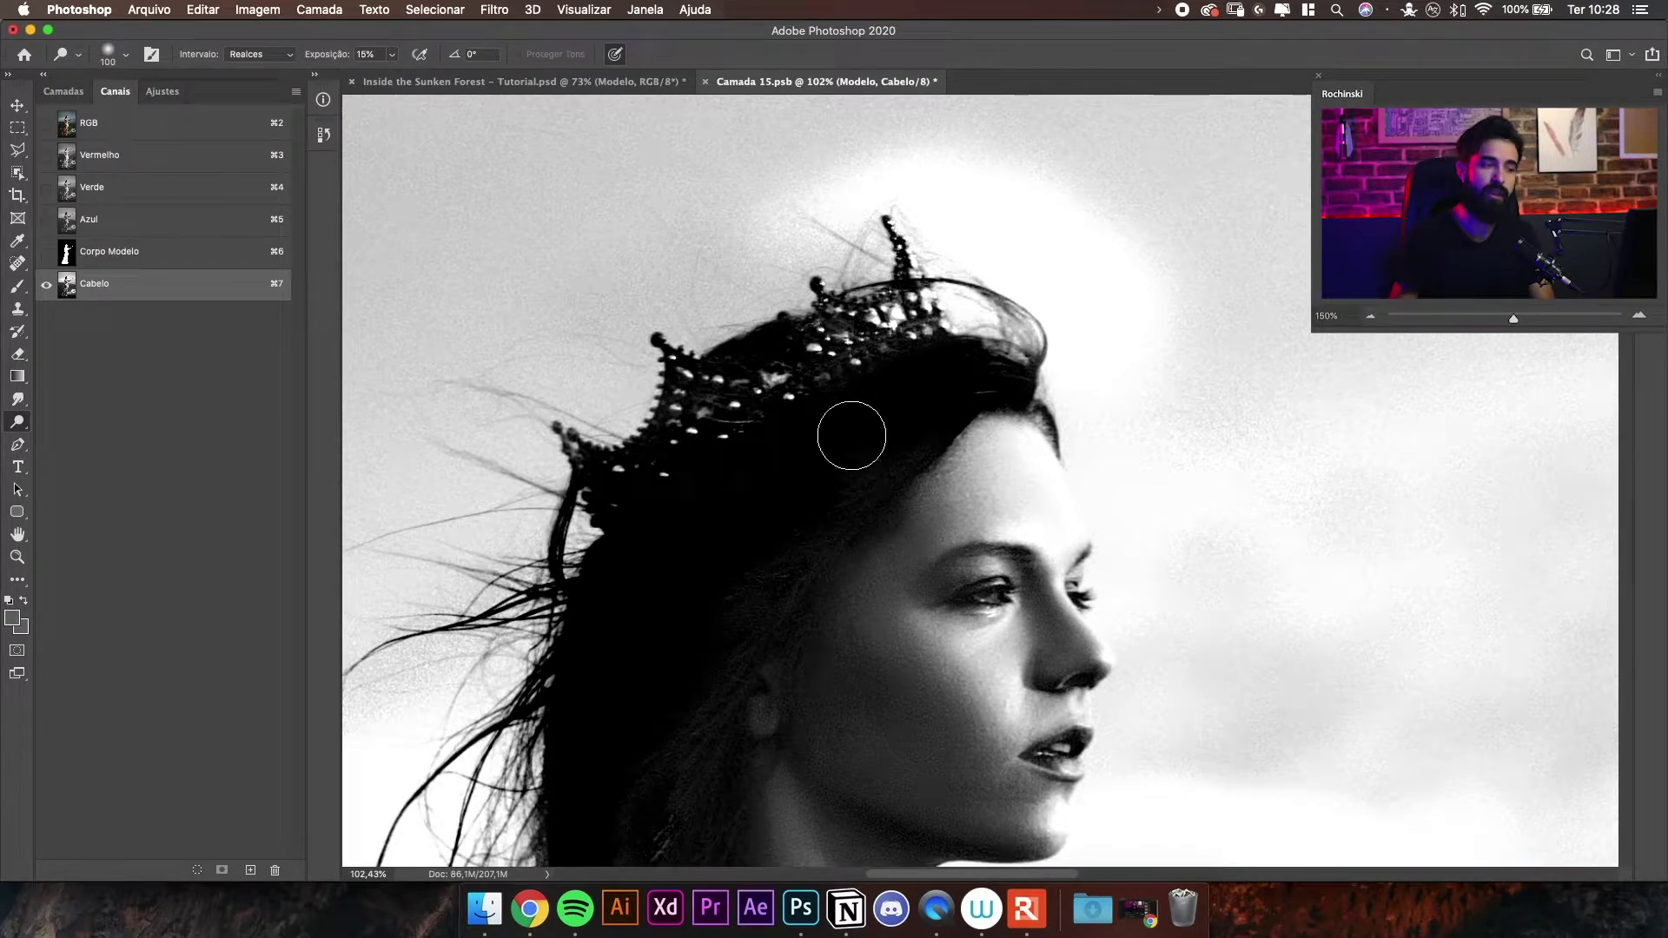
pyautogui.moveTo(871, 214)
pyautogui.mouseDown()
pyautogui.moveTo(834, 232)
pyautogui.moveTo(949, 216)
pyautogui.moveTo(864, 205)
pyautogui.mouseUp()
pyautogui.hscroll(-5, 864, 205)
pyautogui.press(']')
pyautogui.moveTo(974, 221)
pyautogui.mouseDown()
pyautogui.moveTo(944, 238)
pyautogui.moveTo(992, 224)
pyautogui.mouseUp()
pyautogui.press('[')
pyautogui.press('[')
pyautogui.press(']')
pyautogui.moveTo(860, 323)
pyautogui.mouseDown()
pyautogui.moveTo(896, 250)
pyautogui.moveTo(867, 206)
pyautogui.moveTo(811, 234)
pyautogui.moveTo(779, 286)
pyautogui.moveTo(679, 326)
pyautogui.moveTo(647, 314)
pyautogui.moveTo(852, 339)
pyautogui.moveTo(657, 300)
pyautogui.moveTo(840, 312)
pyautogui.moveTo(884, 296)
pyautogui.moveTo(859, 270)
pyautogui.mouseUp()
# - Adjust the Dodge brush size and whiten the sky behind the back of the crown
pyautogui.press(']')
pyautogui.press(']')
pyautogui.press(']')
pyautogui.press('[')
pyautogui.press('[')
pyautogui.press('[')
pyautogui.moveTo(651, 279)
pyautogui.mouseDown()
pyautogui.moveTo(680, 342)
pyautogui.moveTo(686, 425)
pyautogui.moveTo(721, 442)
pyautogui.moveTo(736, 397)
pyautogui.moveTo(763, 467)
pyautogui.moveTo(789, 438)
pyautogui.moveTo(756, 493)
pyautogui.moveTo(861, 434)
pyautogui.moveTo(888, 472)
pyautogui.moveTo(836, 492)
pyautogui.moveTo(849, 433)
pyautogui.moveTo(768, 444)
pyautogui.moveTo(727, 519)
pyautogui.moveTo(711, 481)
pyautogui.moveTo(652, 470)
pyautogui.moveTo(597, 432)
pyautogui.moveTo(666, 335)
pyautogui.moveTo(582, 421)
pyautogui.moveTo(675, 419)
pyautogui.moveTo(782, 269)
pyautogui.mouseUp()
# - Dodge the background between the flying strands behind the head, using a brush size of about 175
pyautogui.press('[')
pyautogui.press('[')
pyautogui.press(']')
pyautogui.press(']')
pyautogui.press(']')
pyautogui.press('[')
pyautogui.press('[')
pyautogui.moveTo(686, 509); pyautogui.dragTo(782, 443)
pyautogui.press('[')
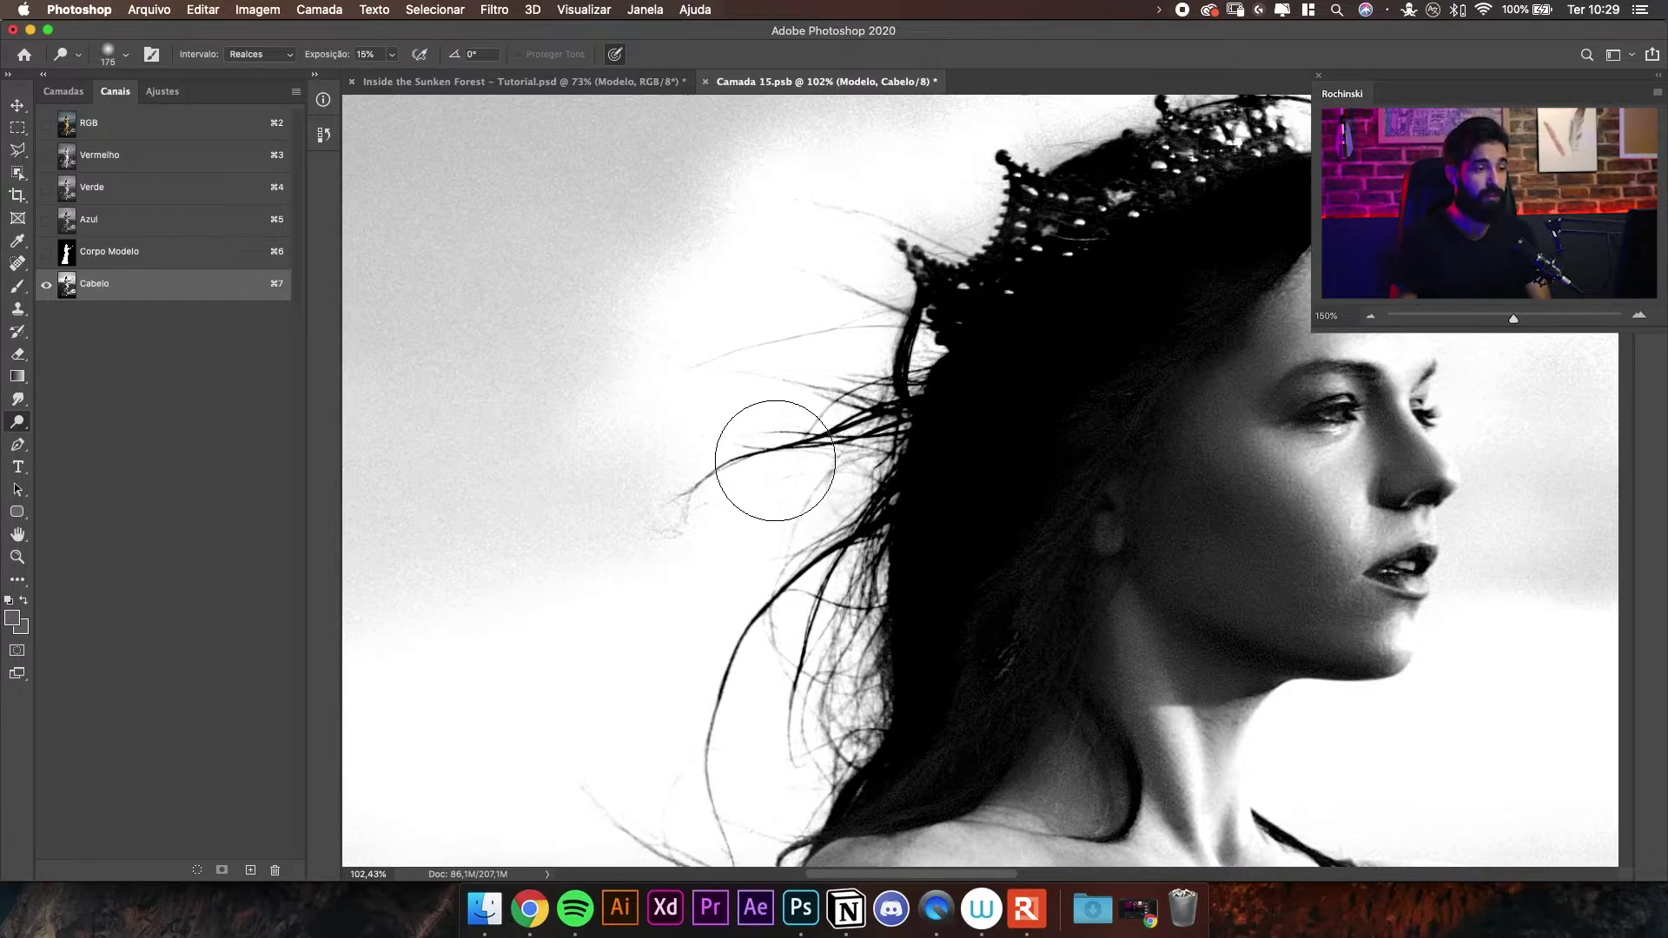
# - Whiten the sky around the outer tips of the flying strands, varying the Dodge brush size
pyautogui.press(']')
pyautogui.press(']')
pyautogui.moveTo(622, 563); pyautogui.dragTo(626, 540)
pyautogui.press('[')
pyautogui.press('[')
pyautogui.moveTo(596, 473); pyautogui.dragTo(644, 512)
# - Dodge the background around the lower hair, from beside the neck down to the strands behind the arm
pyautogui.moveTo(924, 376); pyautogui.dragTo(950, 246)
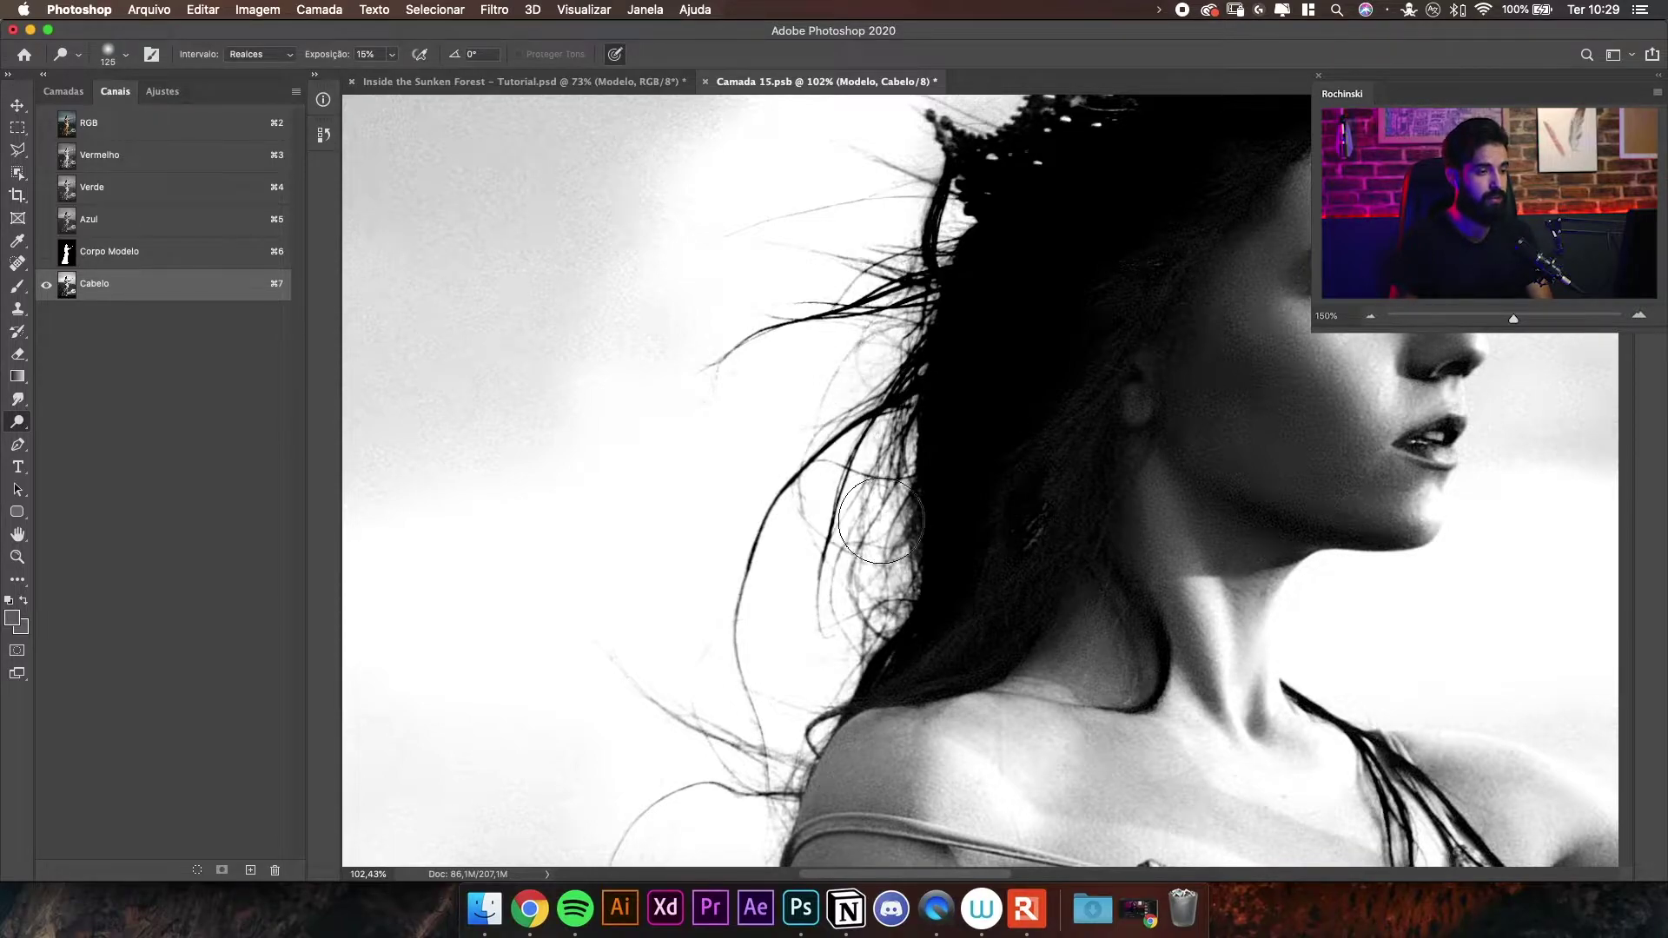
pyautogui.moveTo(880, 553)
pyautogui.mouseDown()
pyautogui.moveTo(855, 603)
pyautogui.moveTo(865, 482)
pyautogui.mouseUp()
pyautogui.moveTo(882, 388)
pyautogui.mouseDown()
pyautogui.moveTo(748, 428)
pyautogui.moveTo(859, 506)
pyautogui.mouseUp()
pyautogui.moveTo(790, 576)
pyautogui.mouseDown()
pyautogui.moveTo(712, 624)
pyautogui.moveTo(702, 589)
pyautogui.moveTo(780, 598)
pyautogui.moveTo(765, 660)
pyautogui.mouseUp()
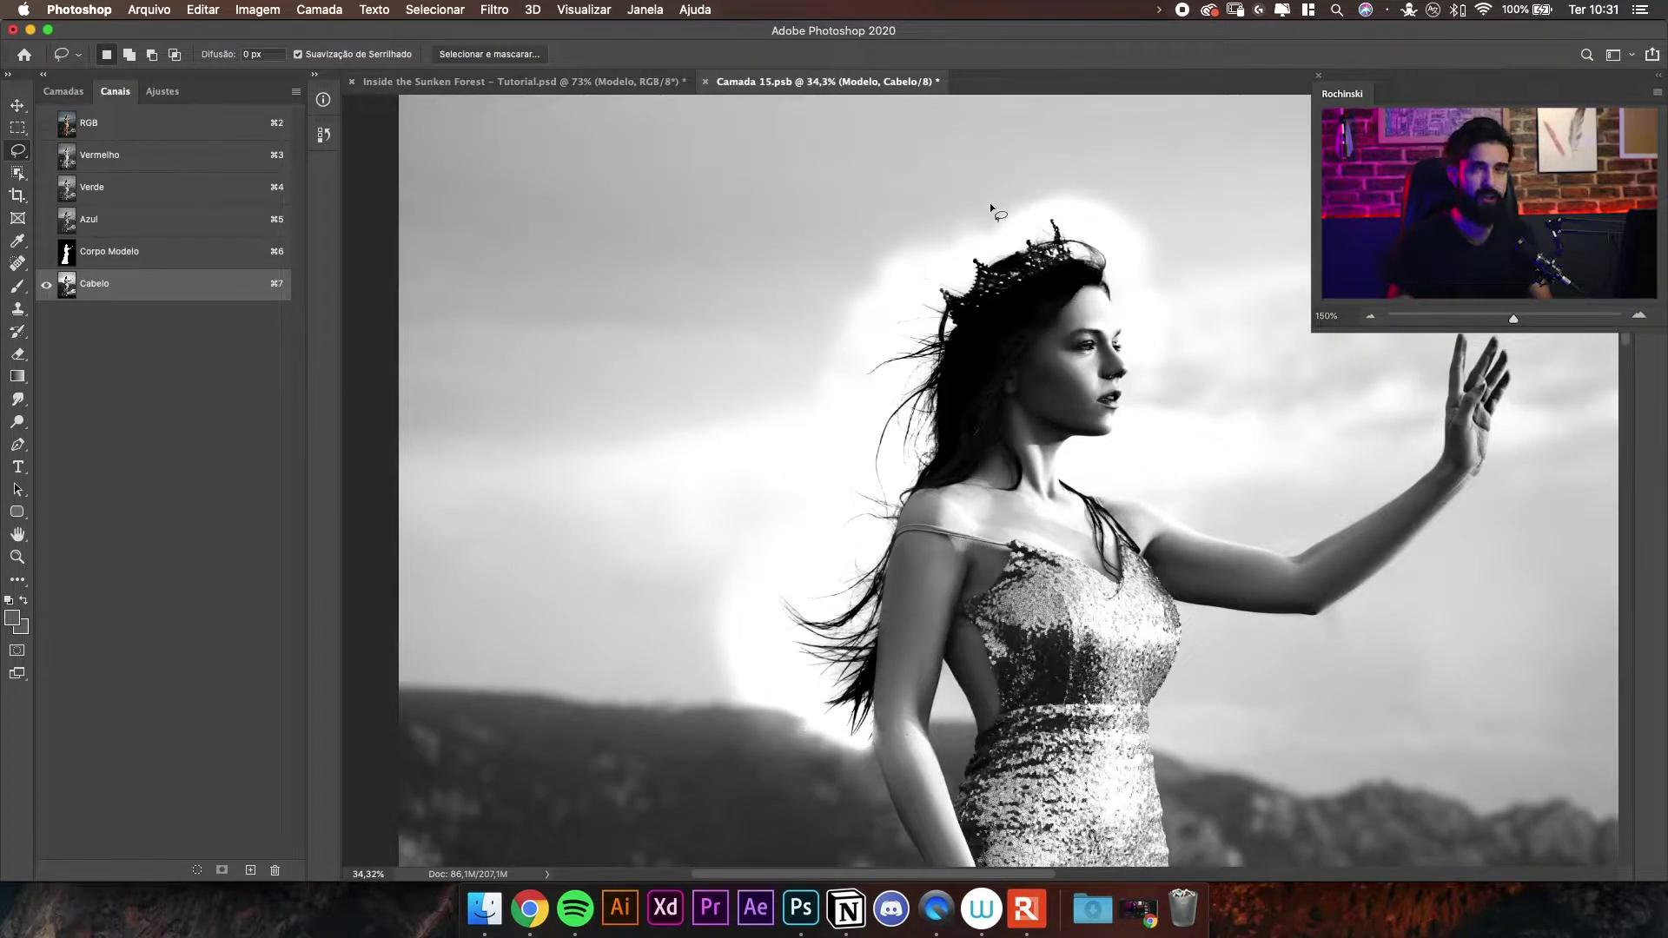
# - Outline the crown, hair and whitened background around them with a freehand Lasso selection cutting through the face and arm
pyautogui.click(23, 157)
pyautogui.click(82, 153)
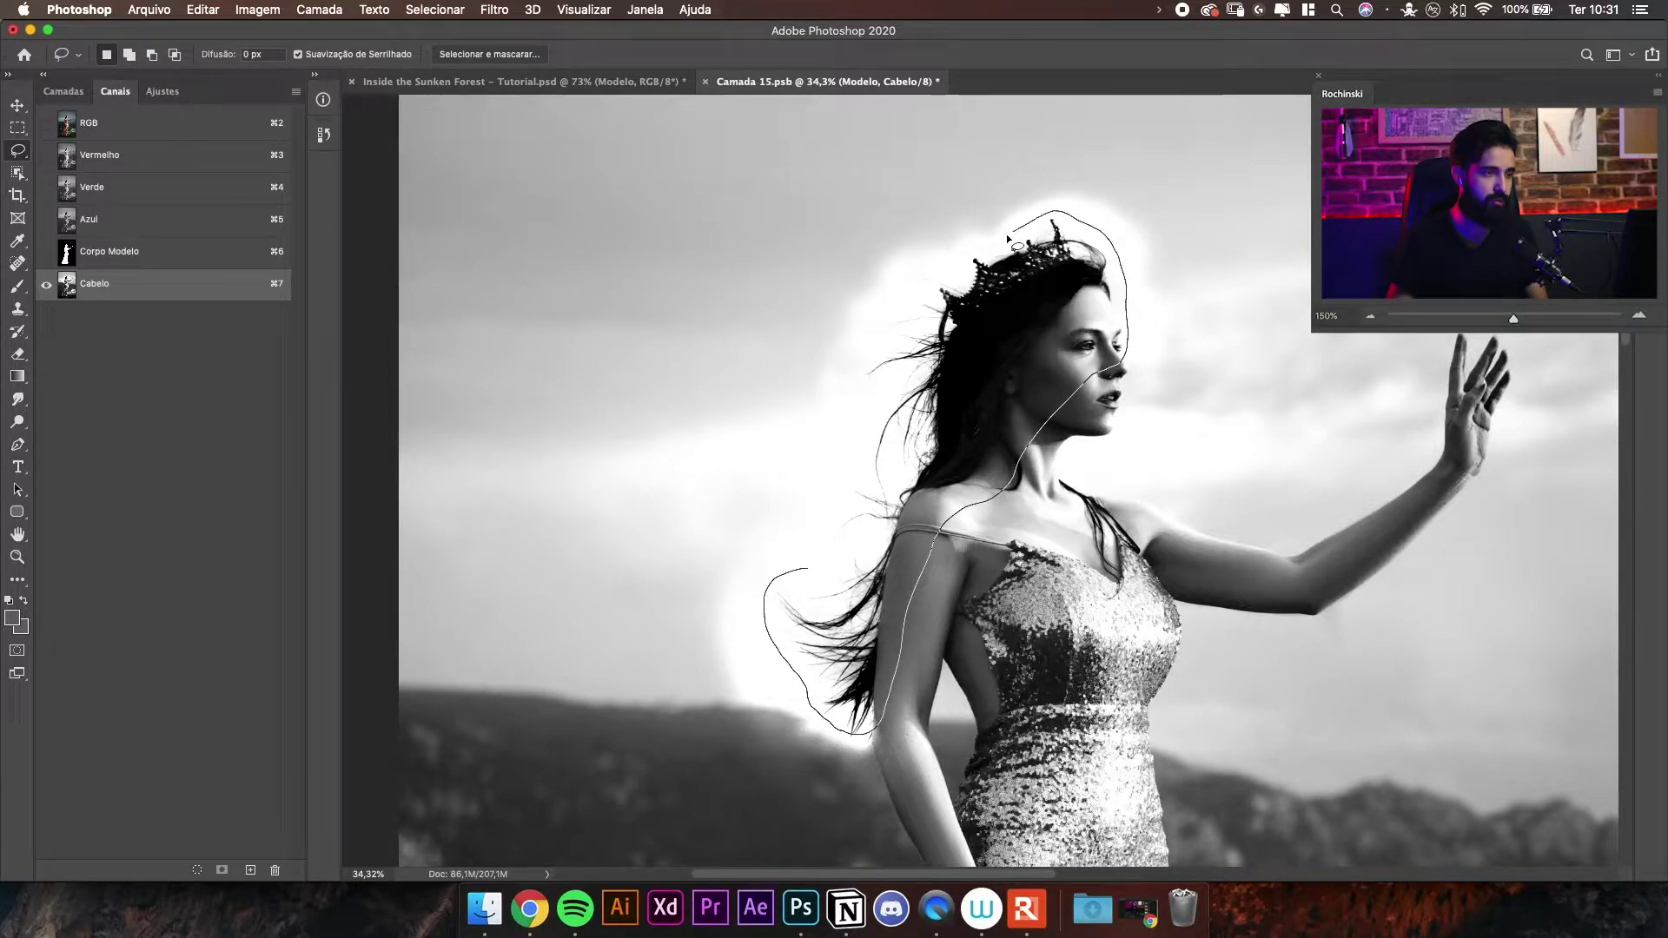
pyautogui.moveTo(839, 422); pyautogui.dragTo(805, 488)
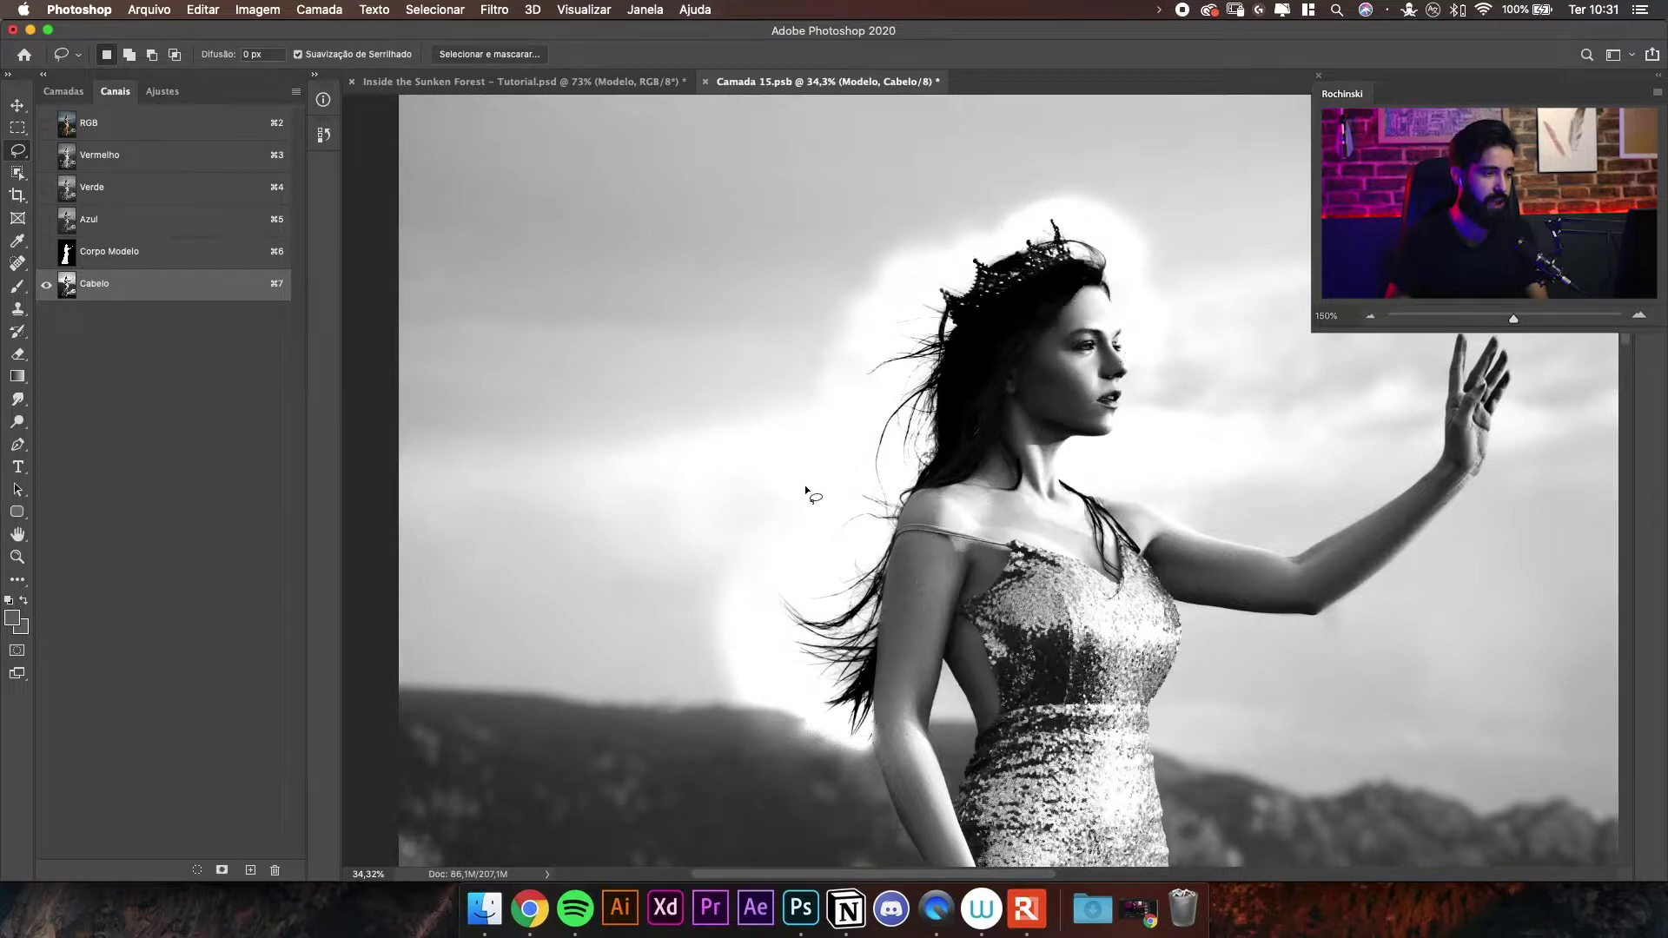
pyautogui.press('super+minus')
pyautogui.press('super+minus')
pyautogui.press('super+plus')
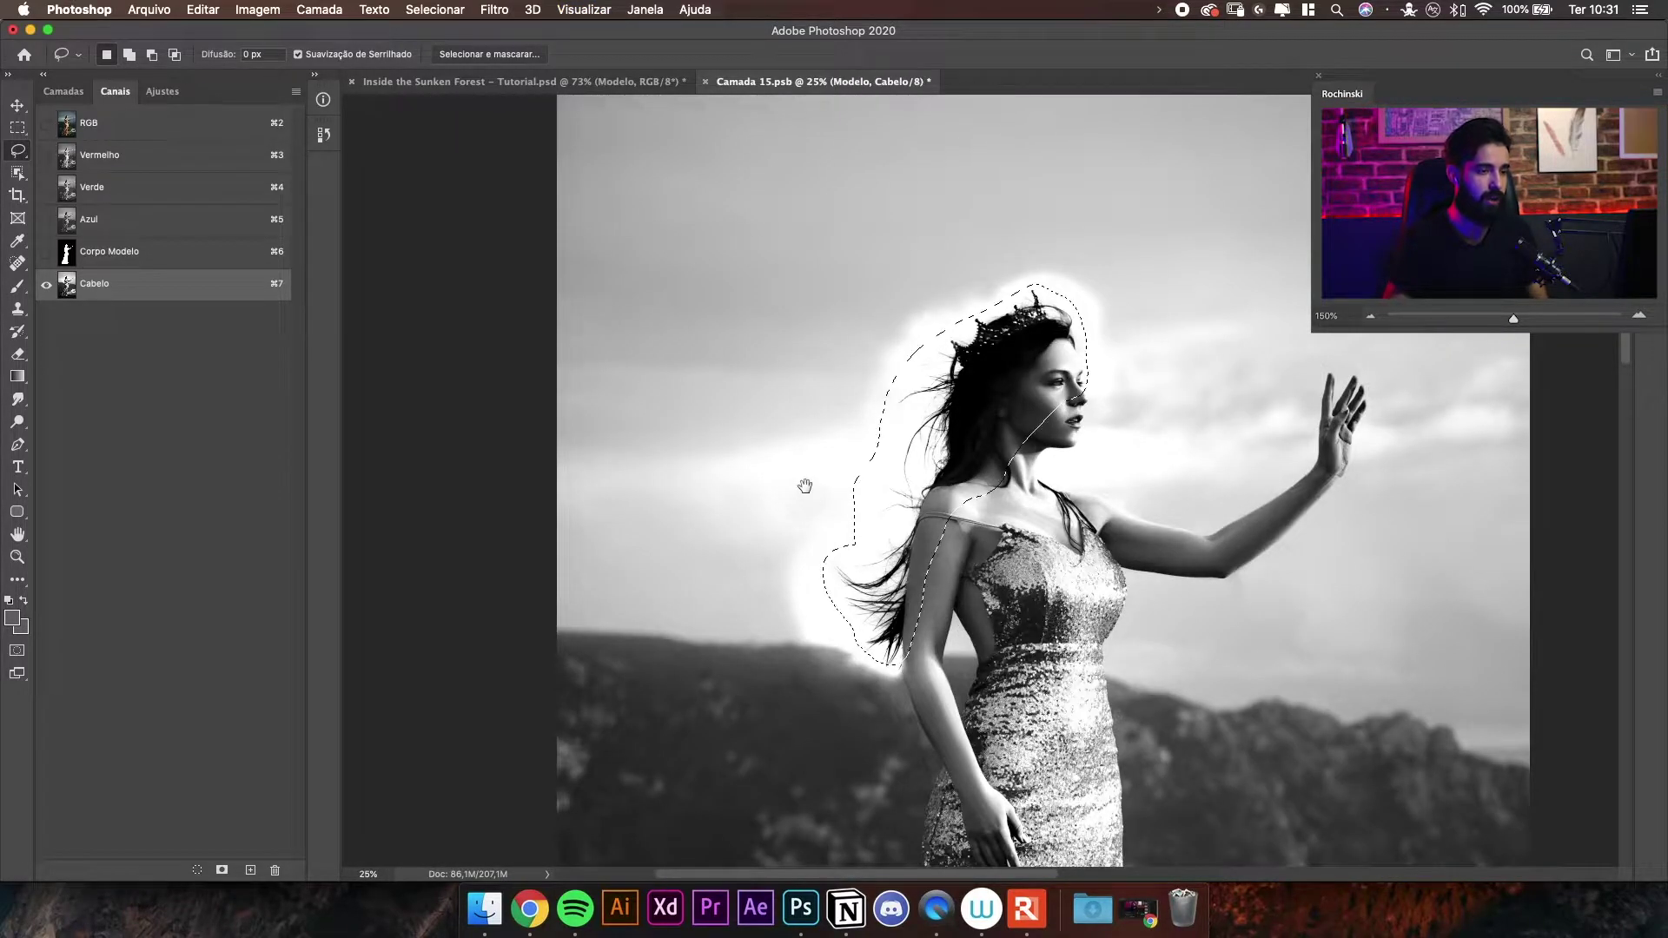
pyautogui.scroll(3, 962, 340)
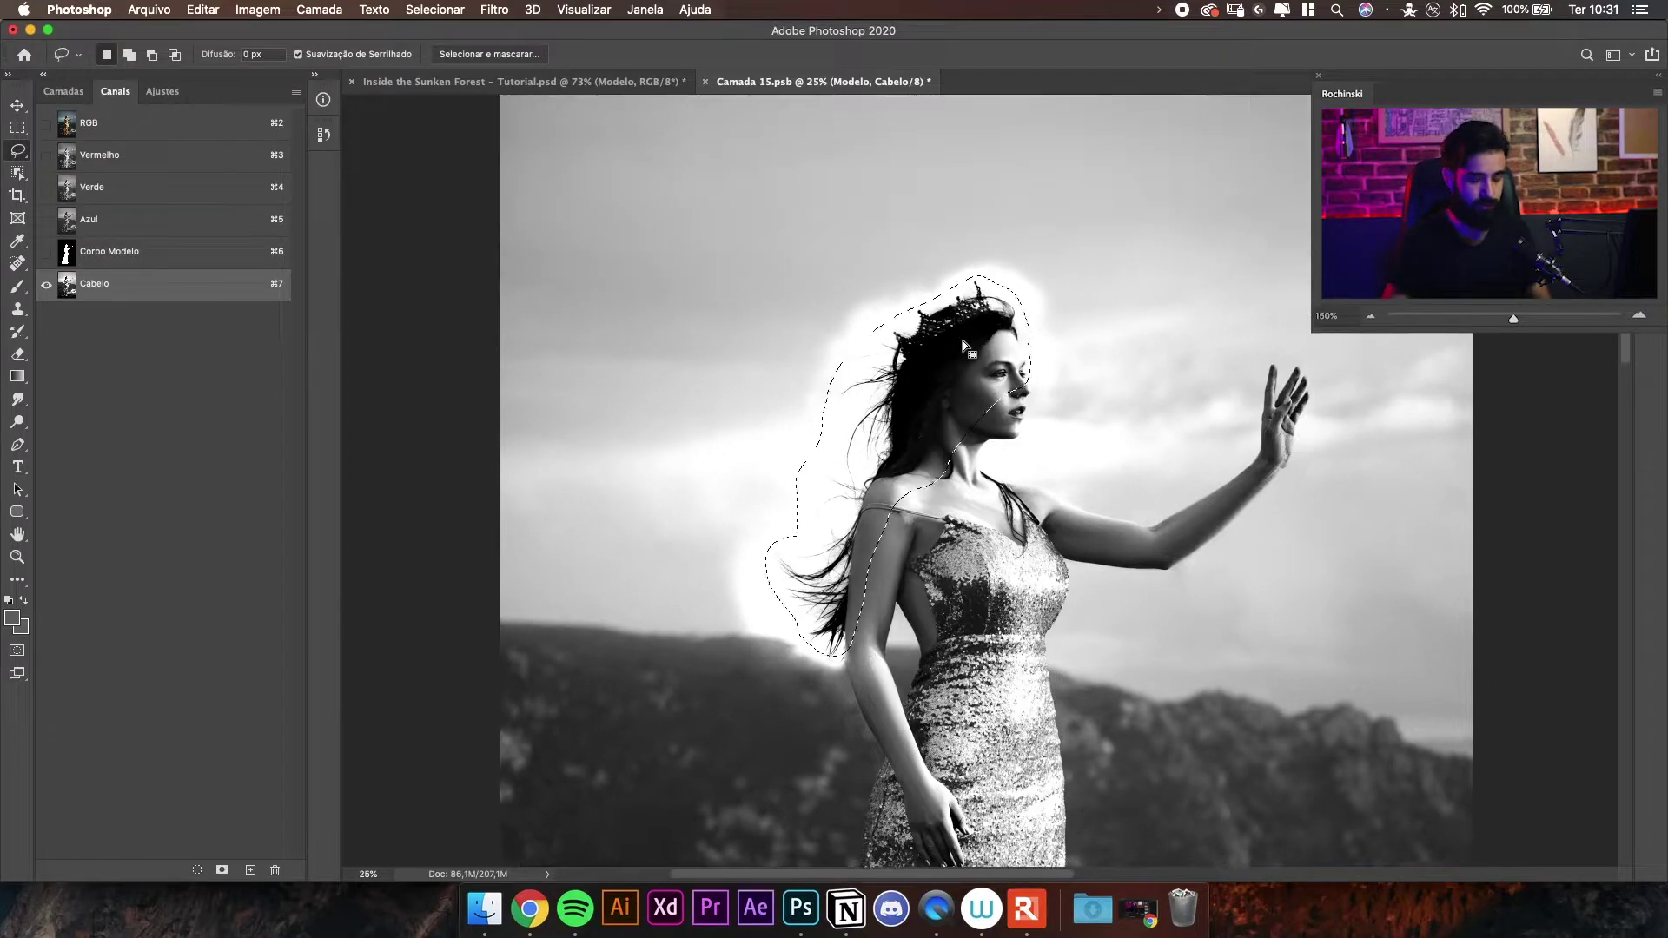
# - Invert the lasso selection, fill the area outside the hair with white in the Cabelo channel, and deselect
pyautogui.press('shift+super+i')
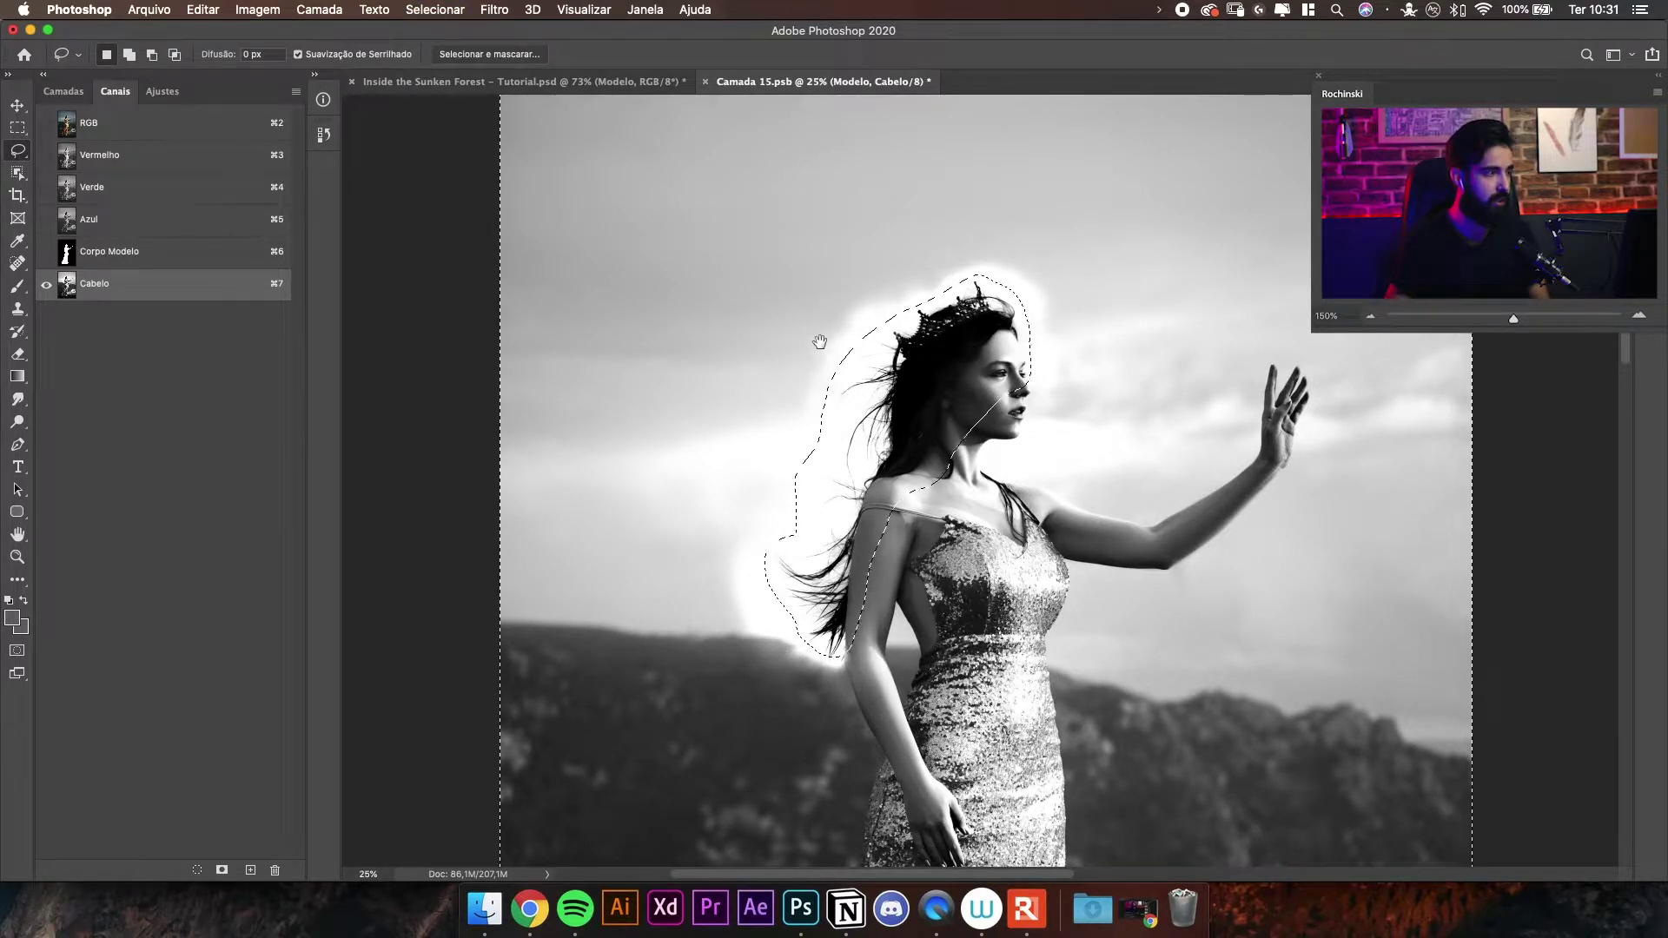
pyautogui.scroll(-3, 820, 343)
pyautogui.hscroll(1, 821, 343)
pyautogui.press('x')
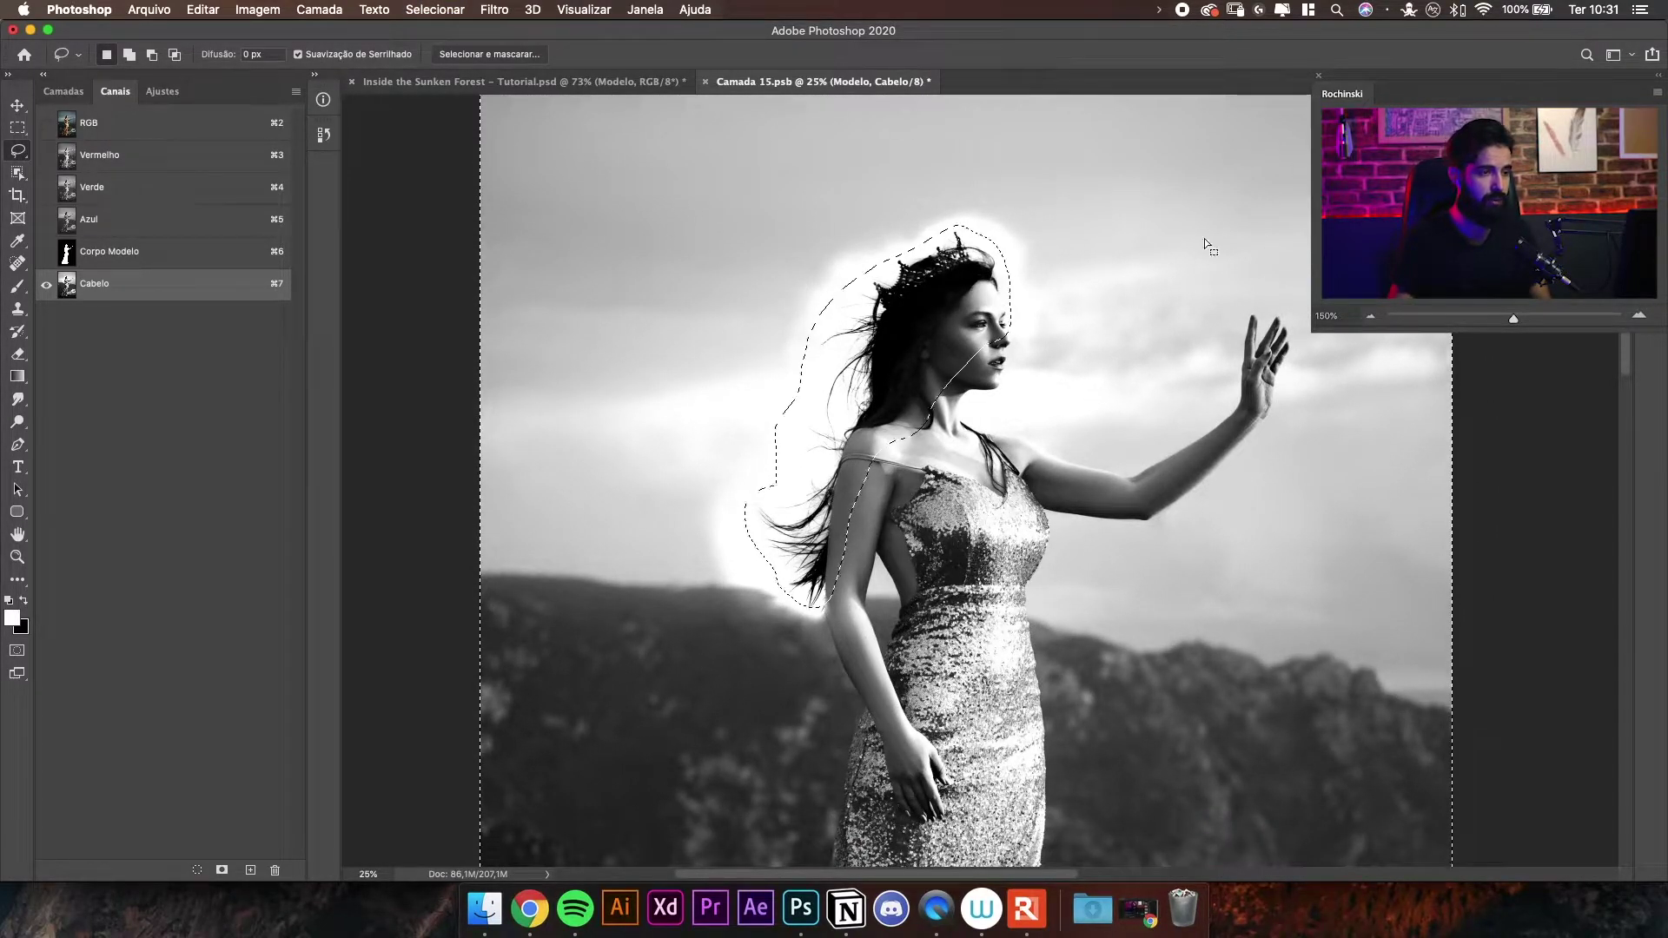
pyautogui.press('super+d')
pyautogui.moveTo(1099, 305); pyautogui.dragTo(1078, 345)
pyautogui.press('shift+super+d')
pyautogui.hotkey('alt', 'BackSpace')
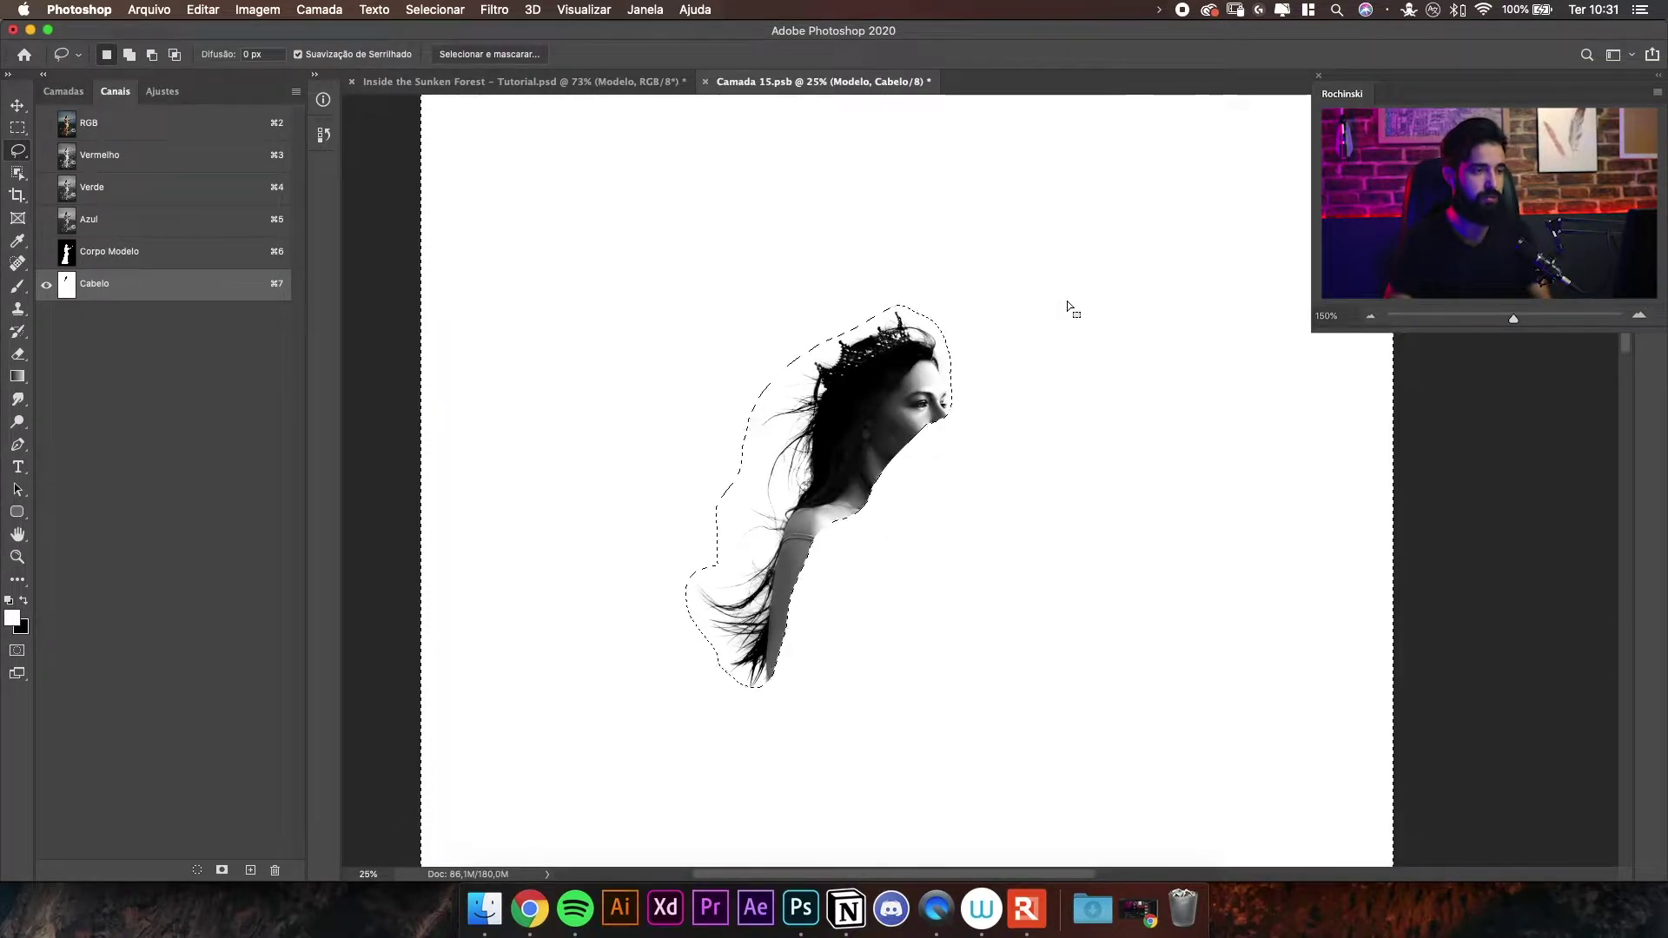
pyautogui.press('super+d')
pyautogui.press('super+minus')
pyautogui.scroll(-3, 1069, 309)
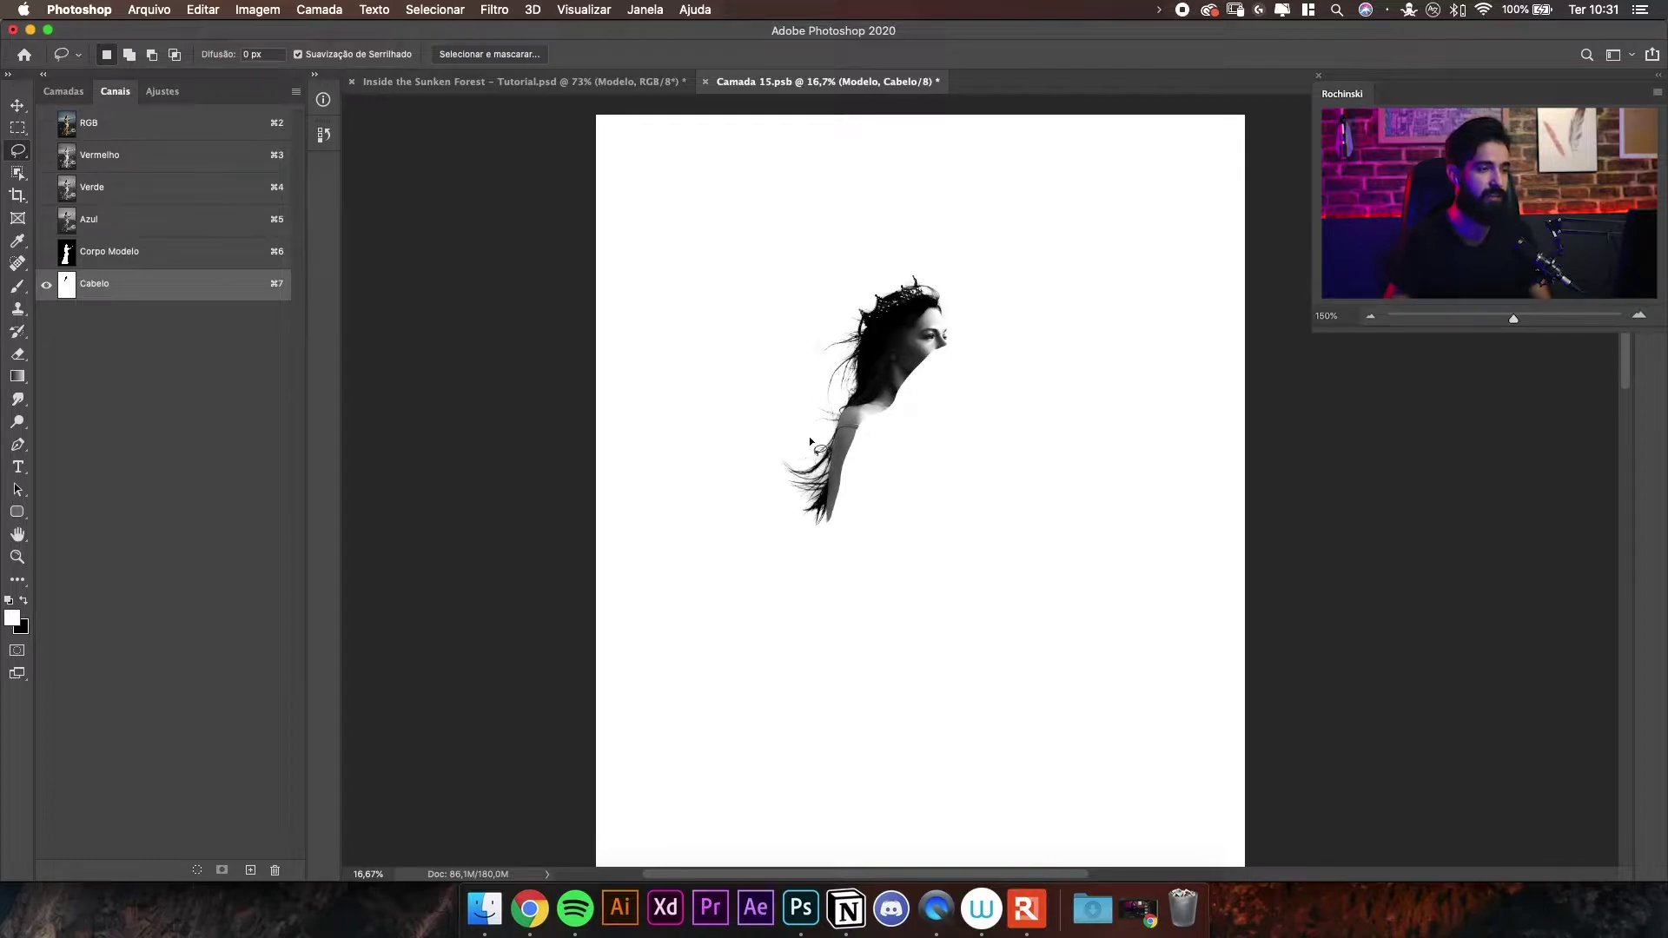
pyautogui.press('v')
pyautogui.scroll(3, 991, 341)
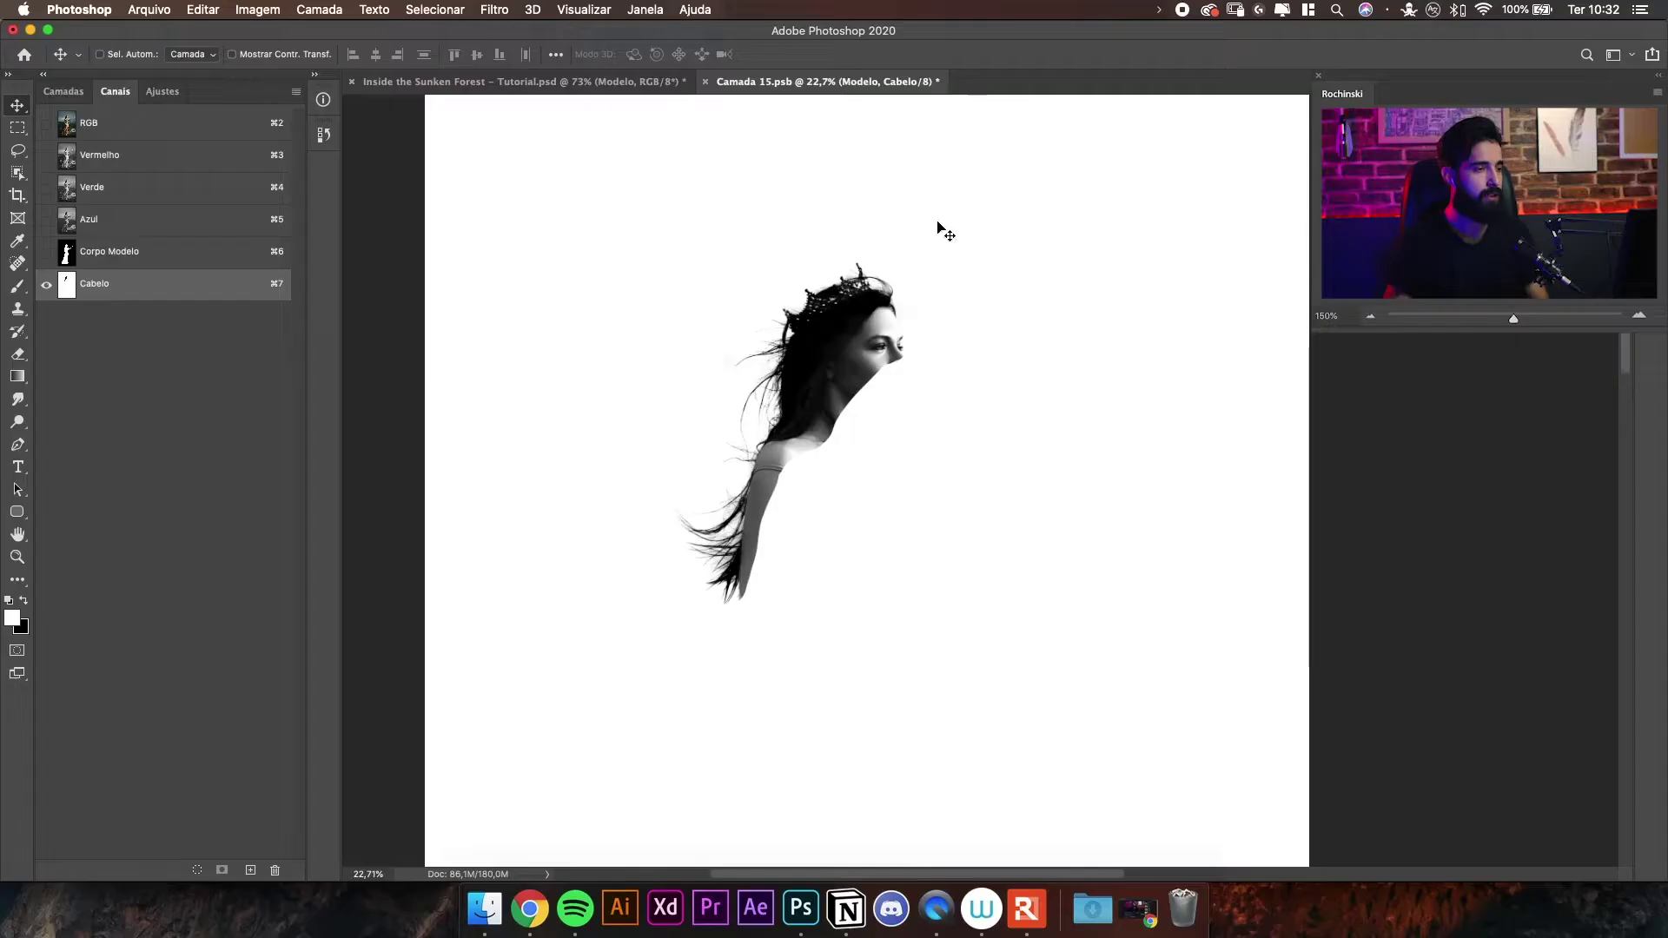
# - Load the Cabelo channel as a selection and invert it to select the dark hair area
pyautogui.keyDown('super'); pyautogui.click(66, 283); pyautogui.keyUp('super')
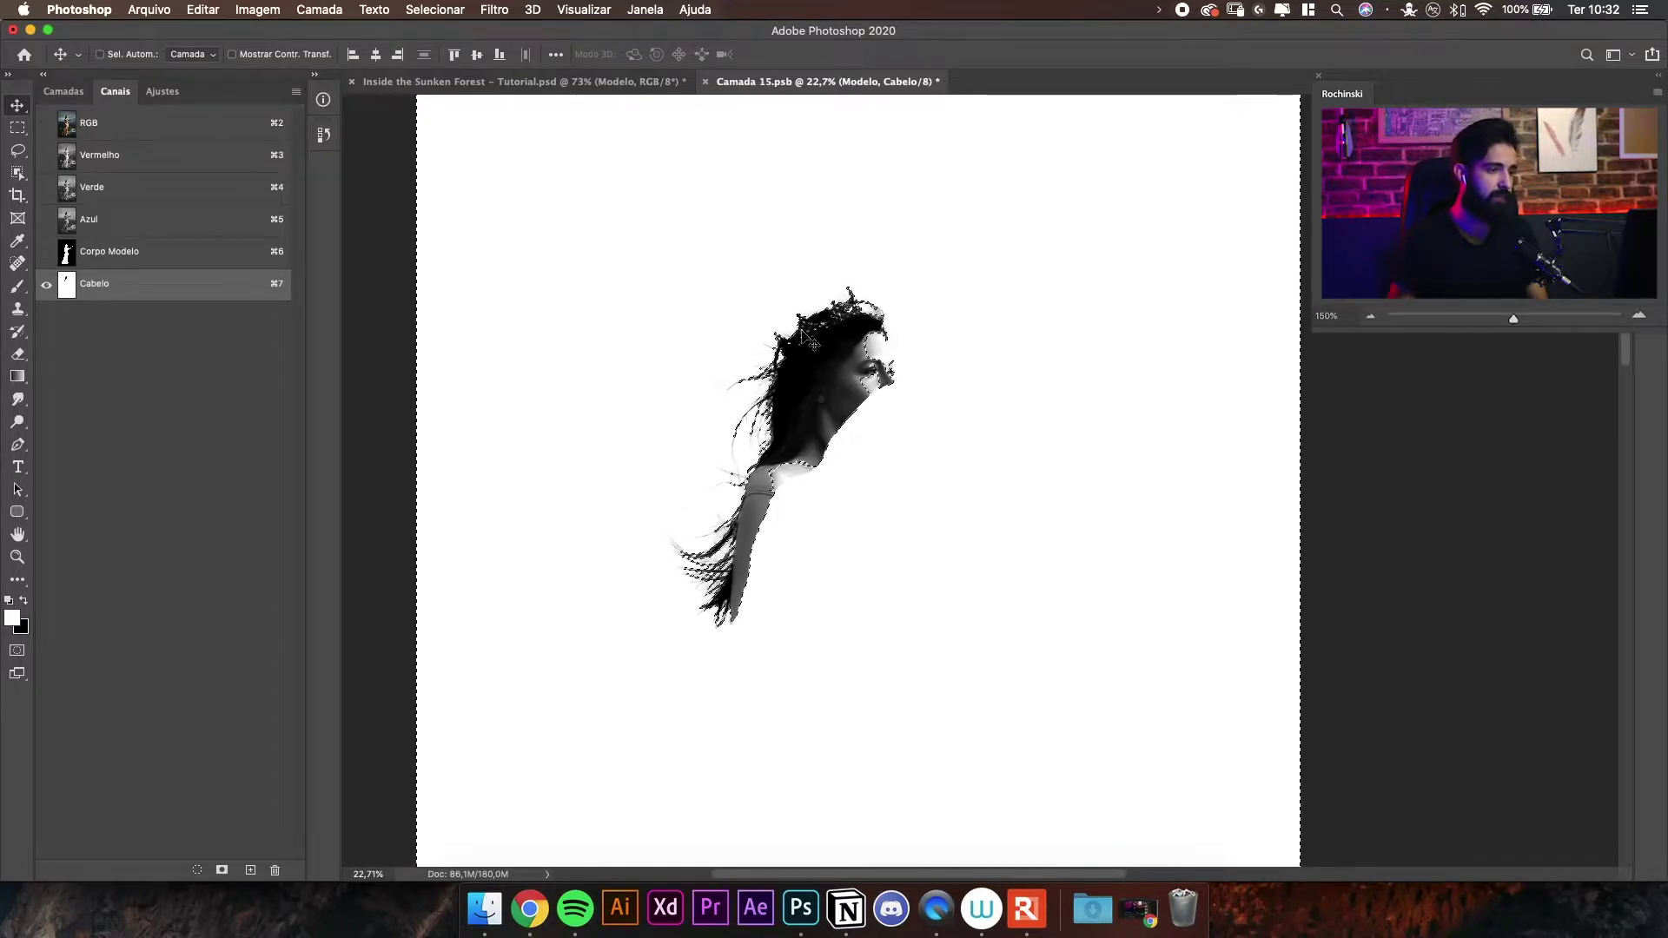
pyautogui.press('z')
pyautogui.moveTo(942, 349); pyautogui.dragTo(825, 358)
pyautogui.press('z')
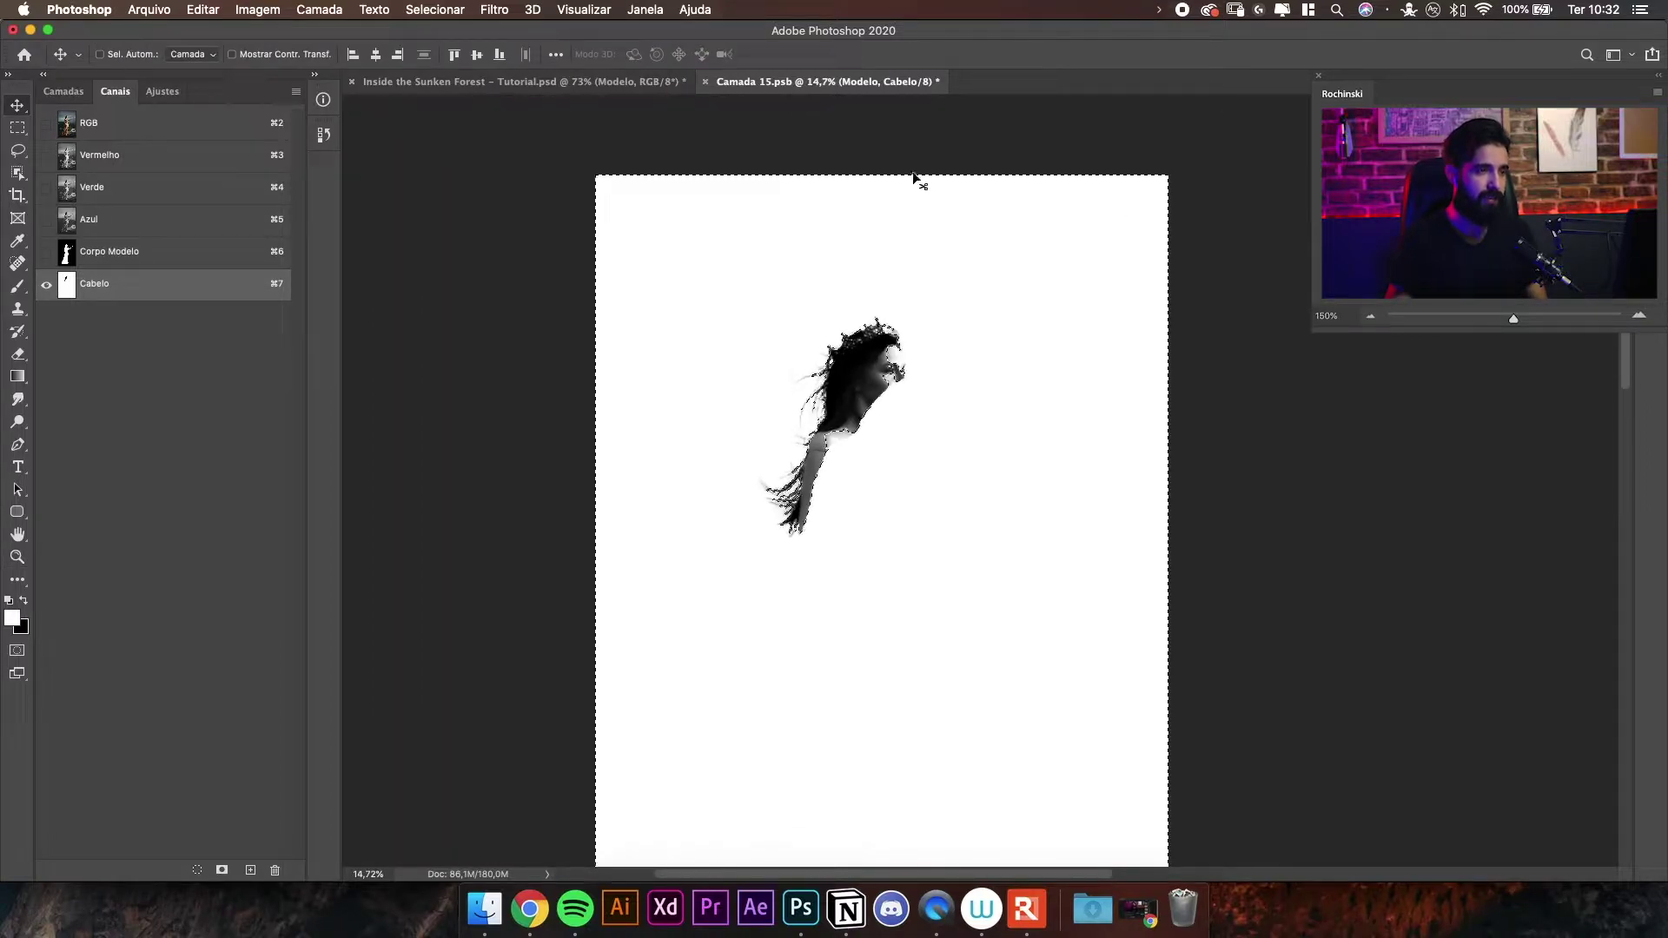
pyautogui.press('super+d')
pyautogui.moveTo(992, 284); pyautogui.dragTo(1007, 298)
pyautogui.scroll(2, 962, 300)
pyautogui.press('super+shift+d')
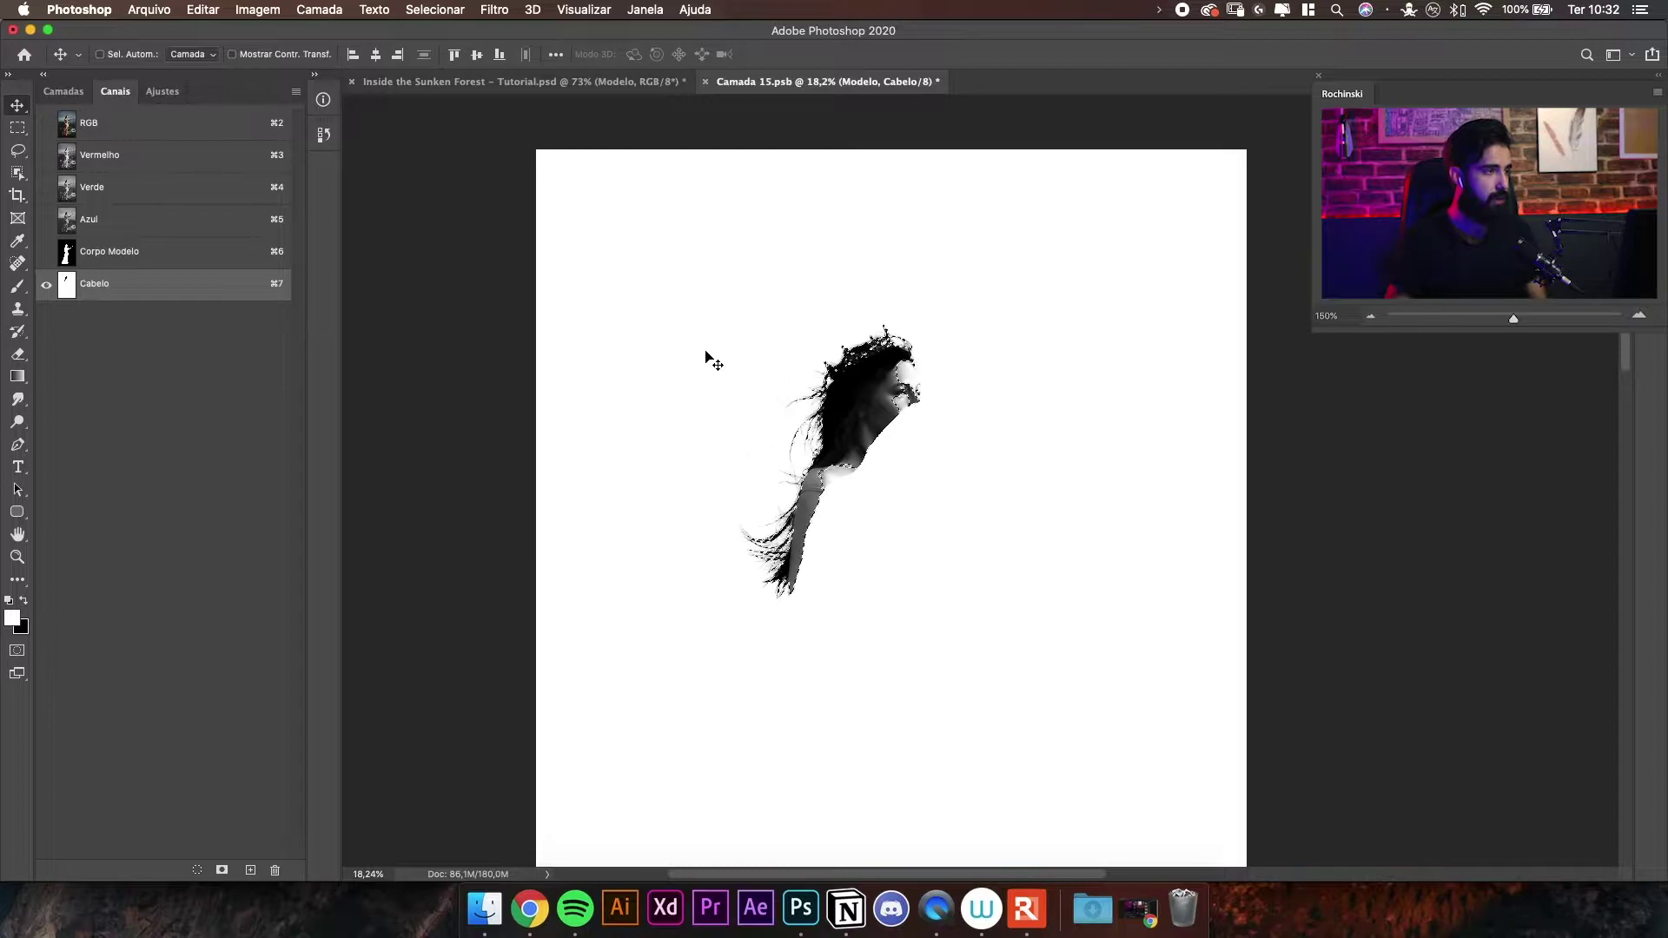
# - Load the Corpo Modelo channel as a selection with the operation Adicionar à Seleção to combine body and hair
pyautogui.click(434, 10)
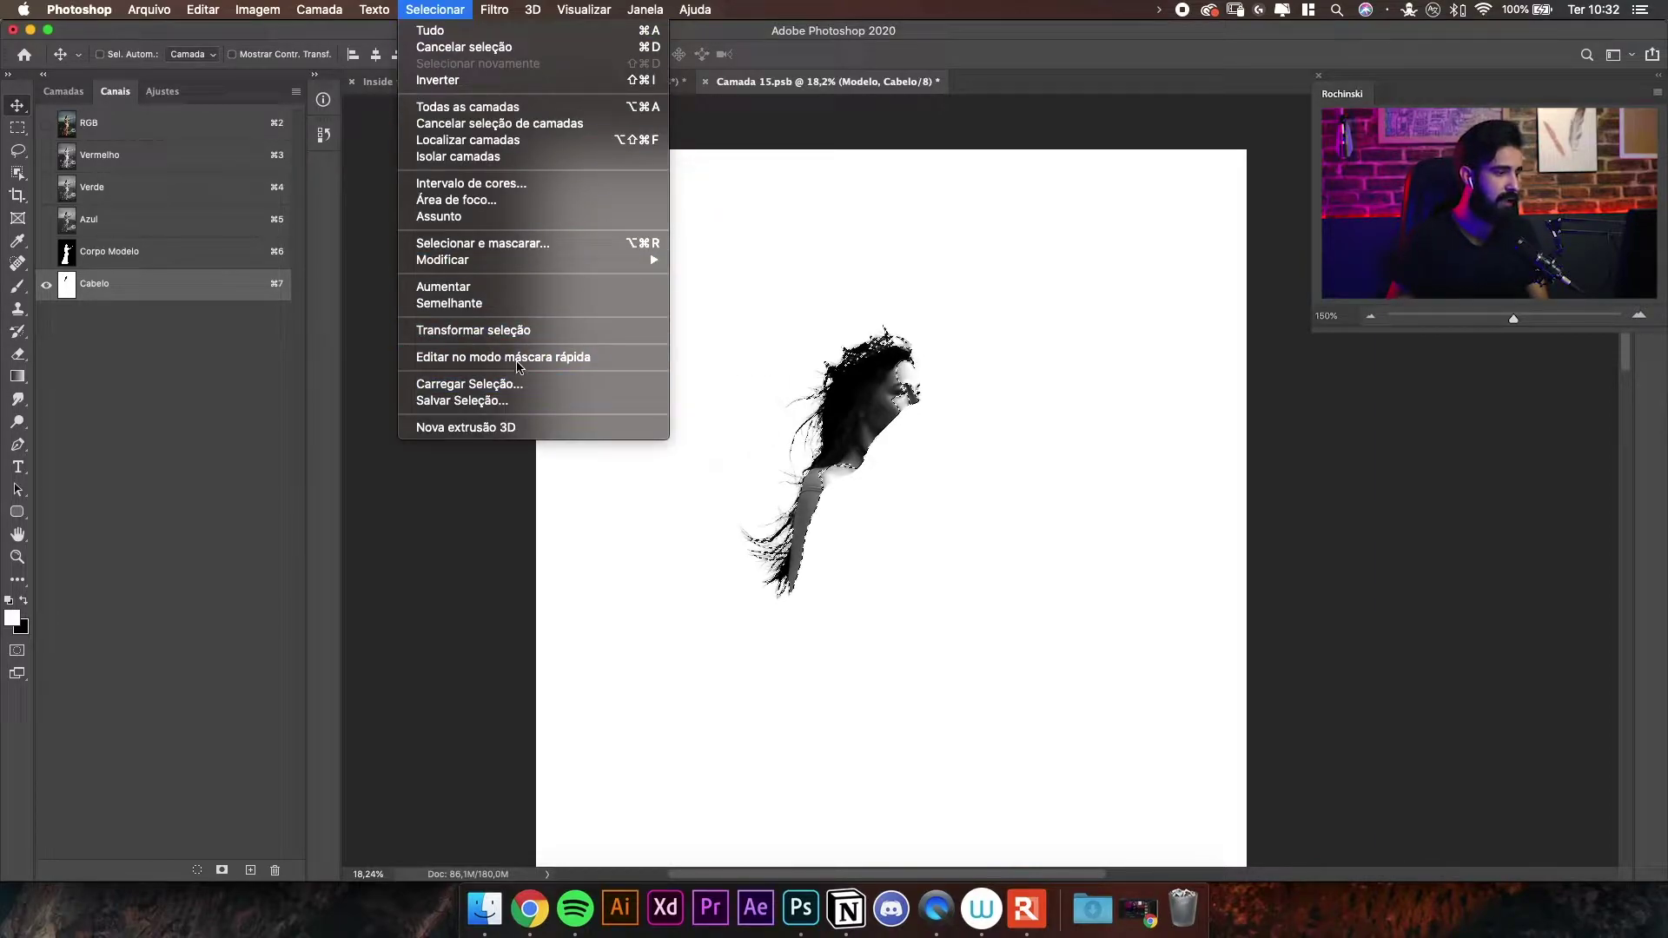
pyautogui.click(461, 384)
pyautogui.click(1277, 352)
pyautogui.press('Return')
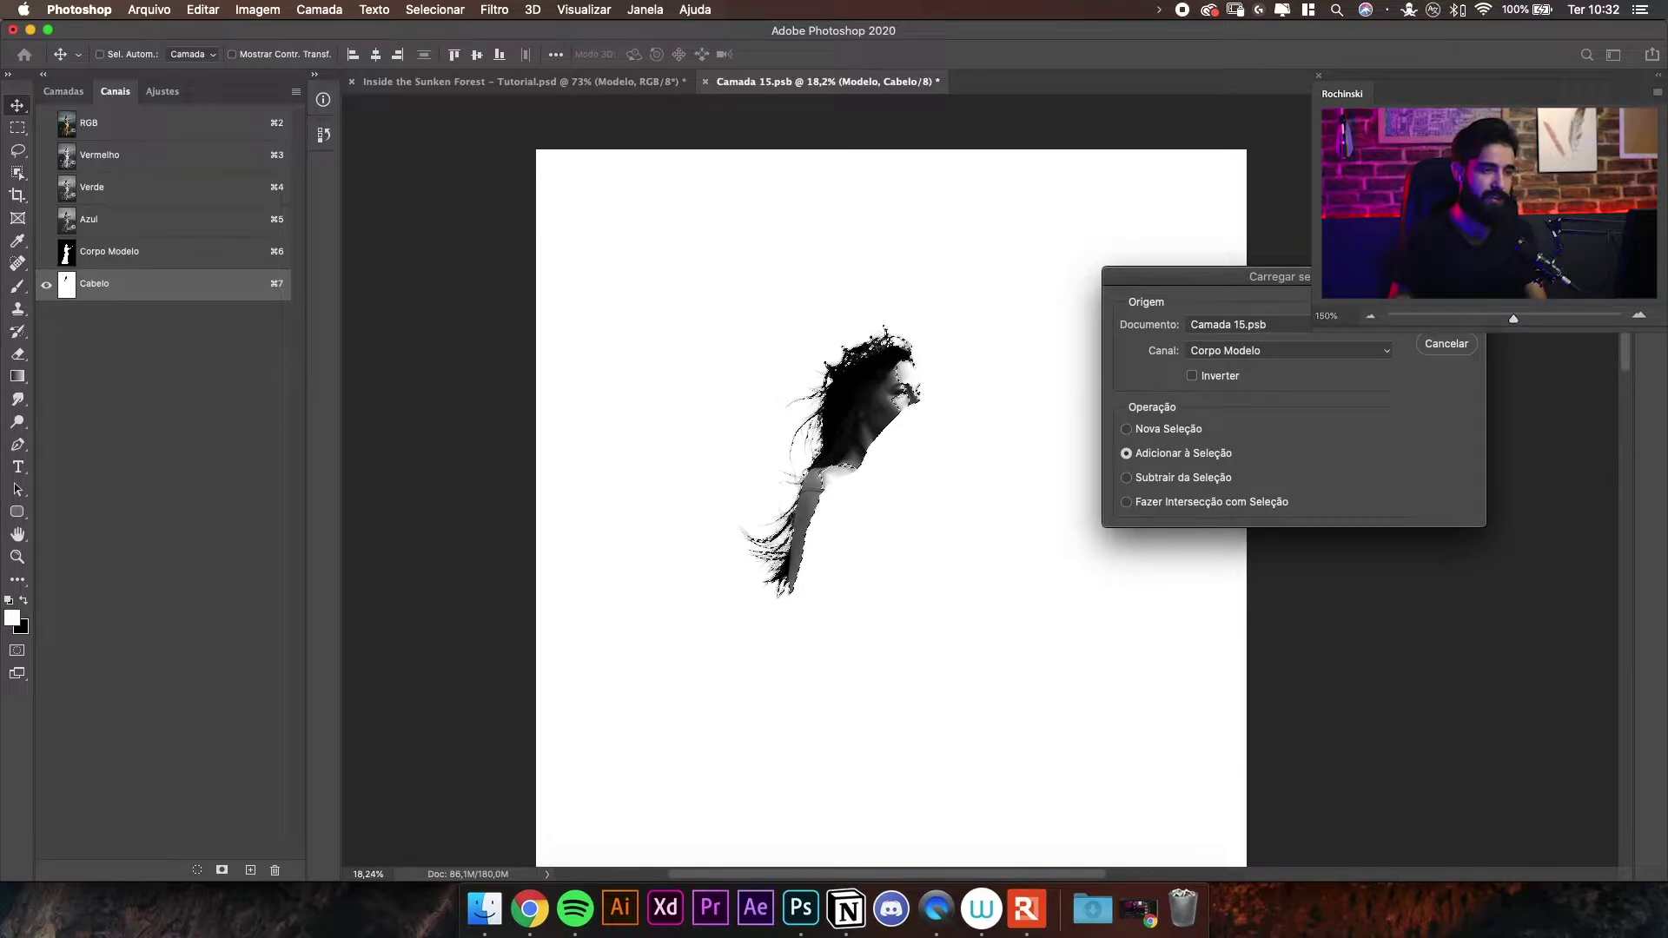
pyautogui.press('Return')
pyautogui.scroll(2, 943, 287)
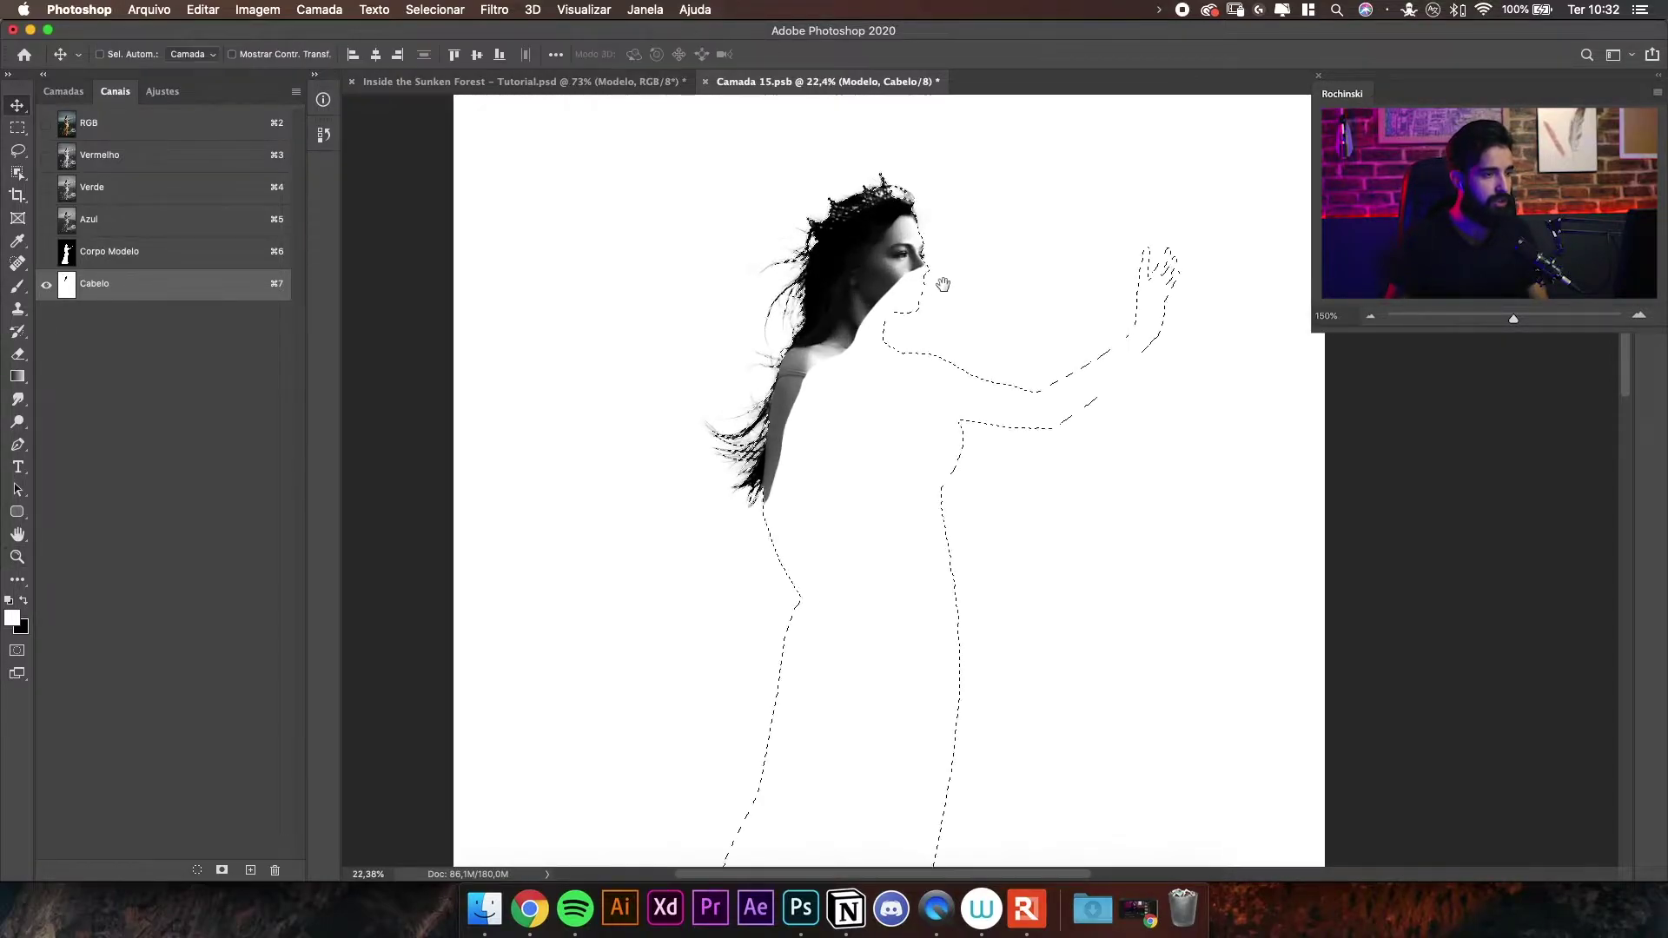
pyautogui.scroll(-1, 944, 287)
pyautogui.press('z')
pyautogui.moveTo(949, 322); pyautogui.dragTo(918, 326)
pyautogui.moveTo(915, 383); pyautogui.dragTo(887, 350)
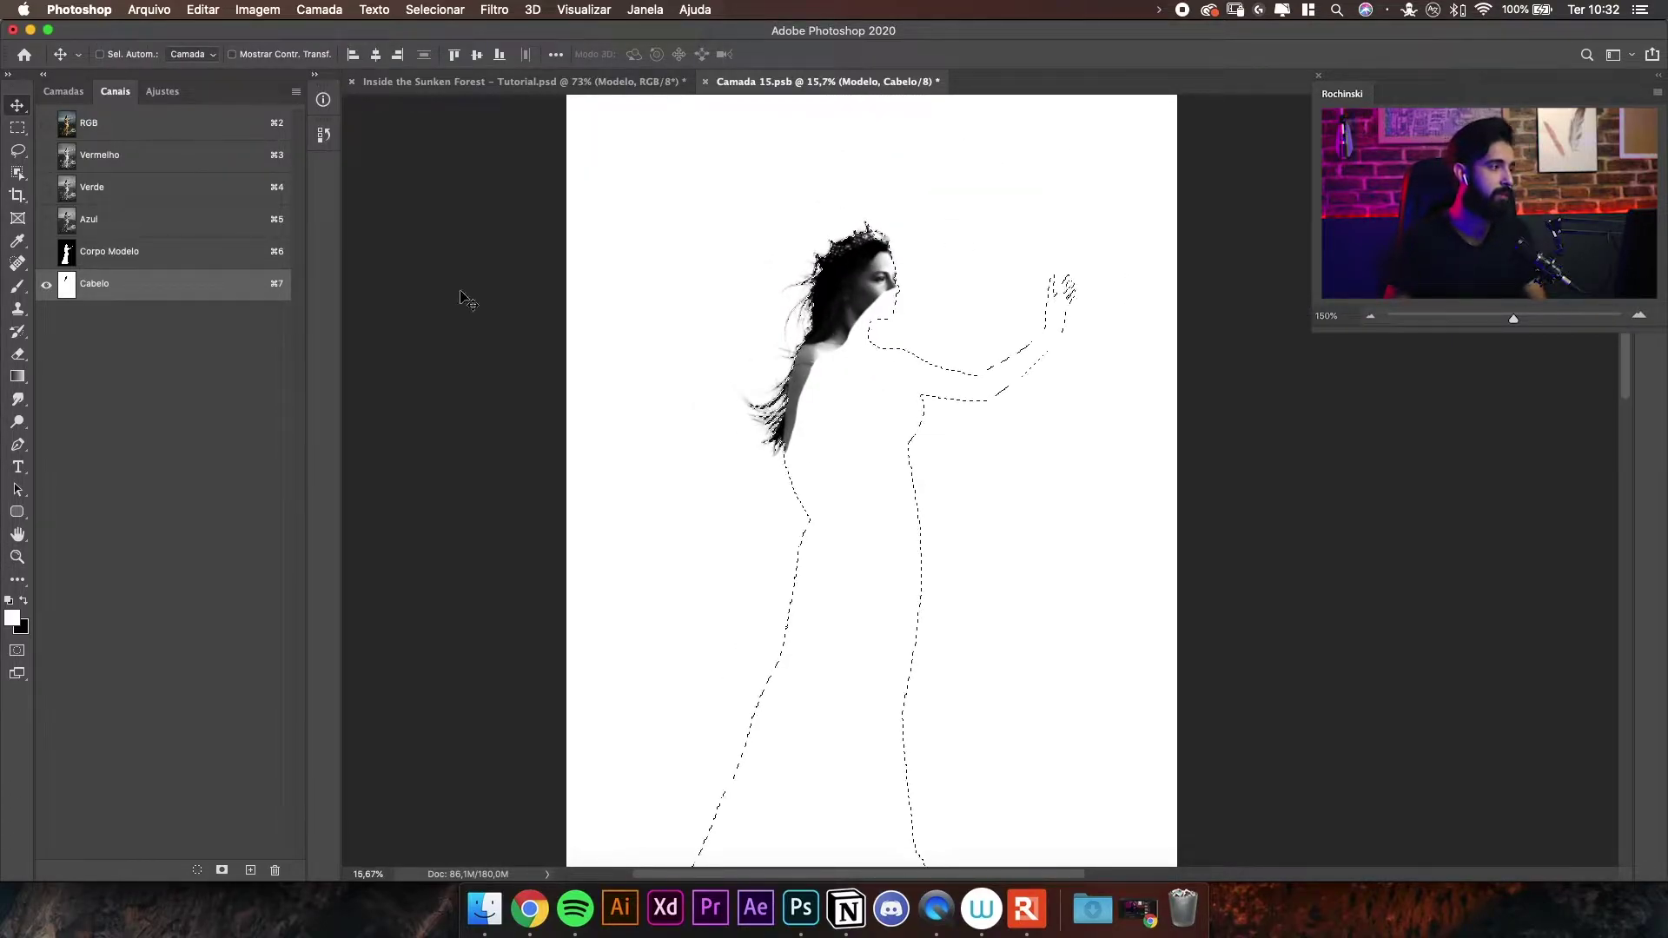
# - Return to the full-colour composite with the combined selection active and convert the Modelo layer to a smart object
pyautogui.click(80, 136)
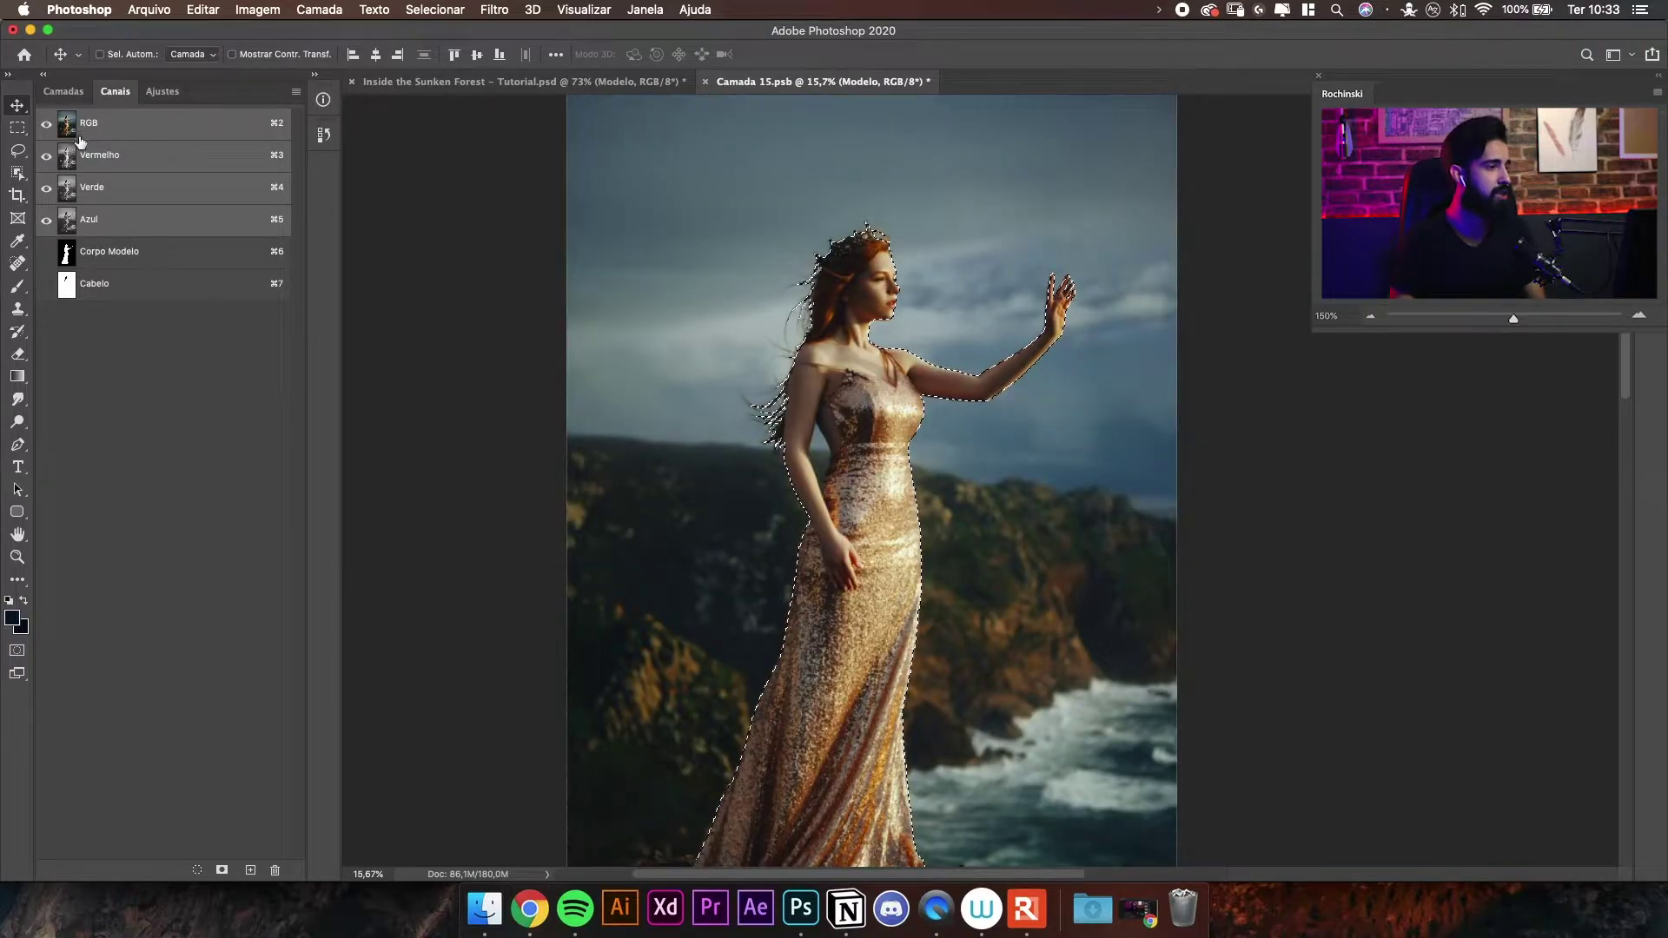
pyautogui.click(63, 91)
pyautogui.press('super+d')
pyautogui.moveTo(820, 278); pyautogui.dragTo(810, 233)
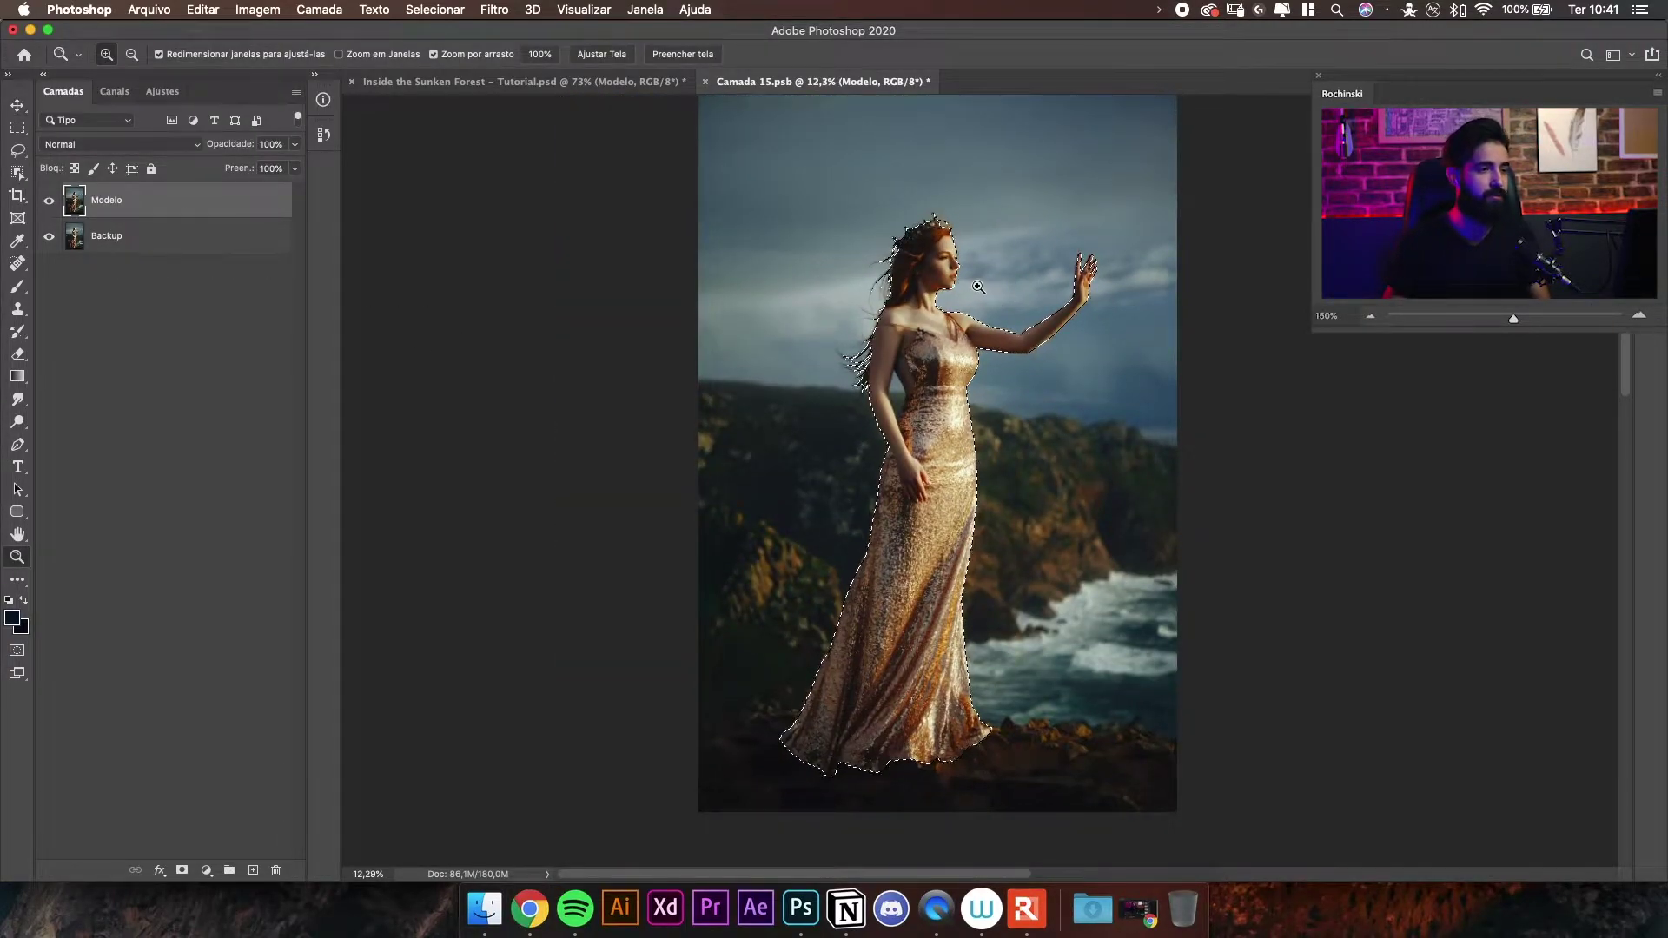
pyautogui.moveTo(1004, 326); pyautogui.dragTo(957, 312)
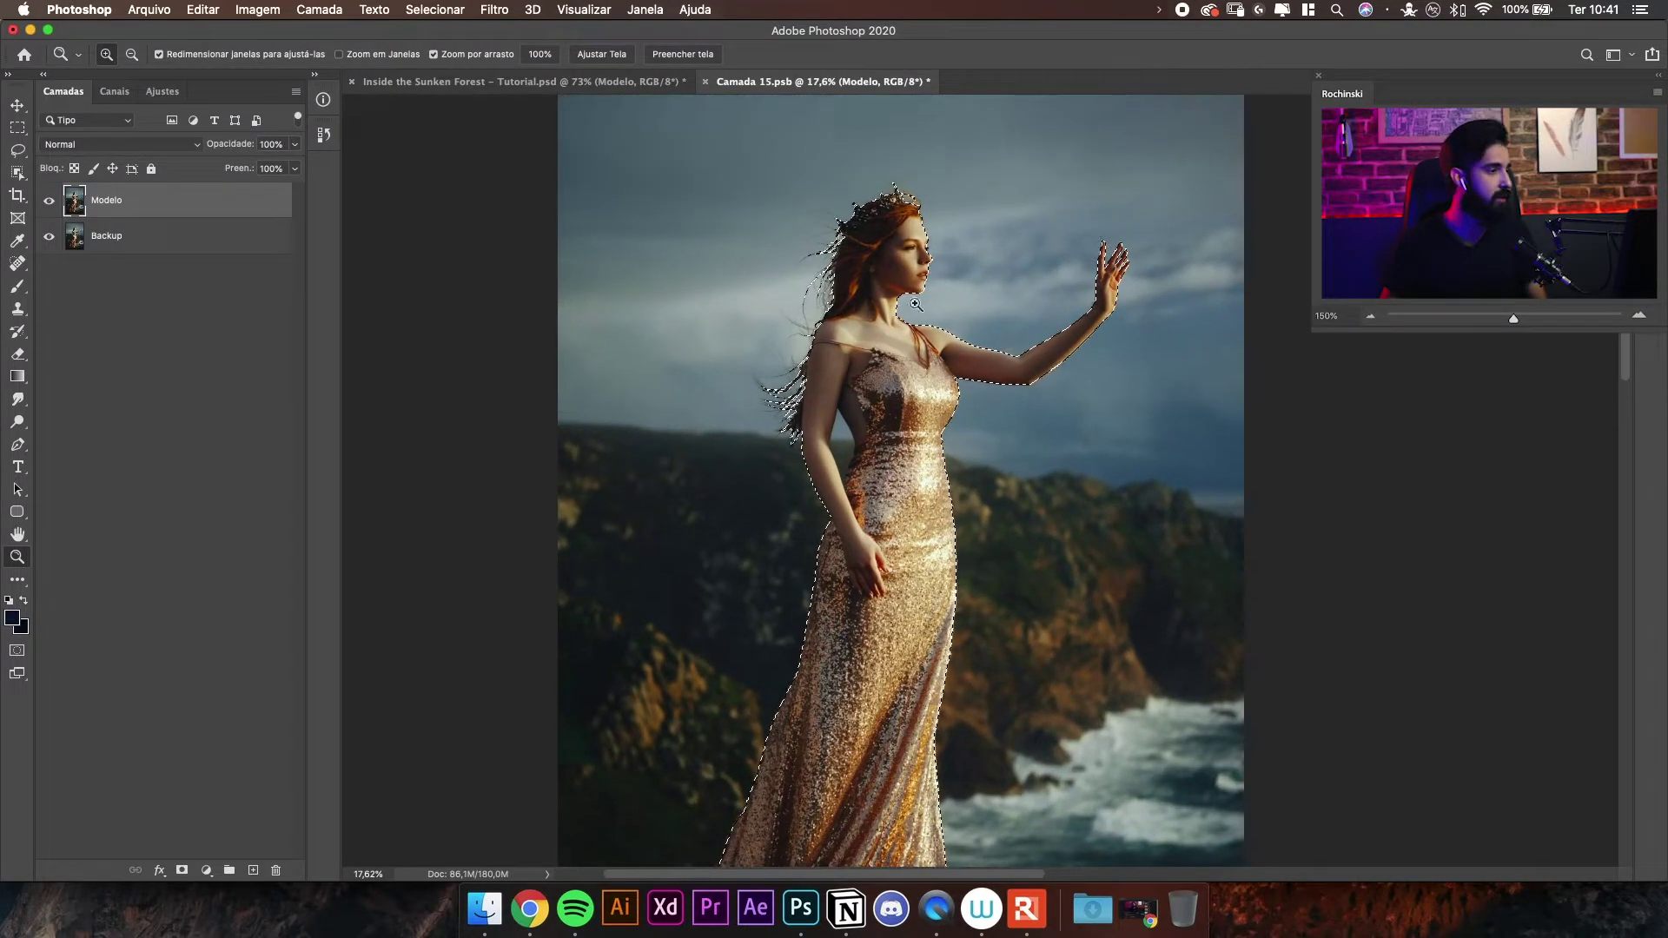
pyautogui.rightClick(195, 200)
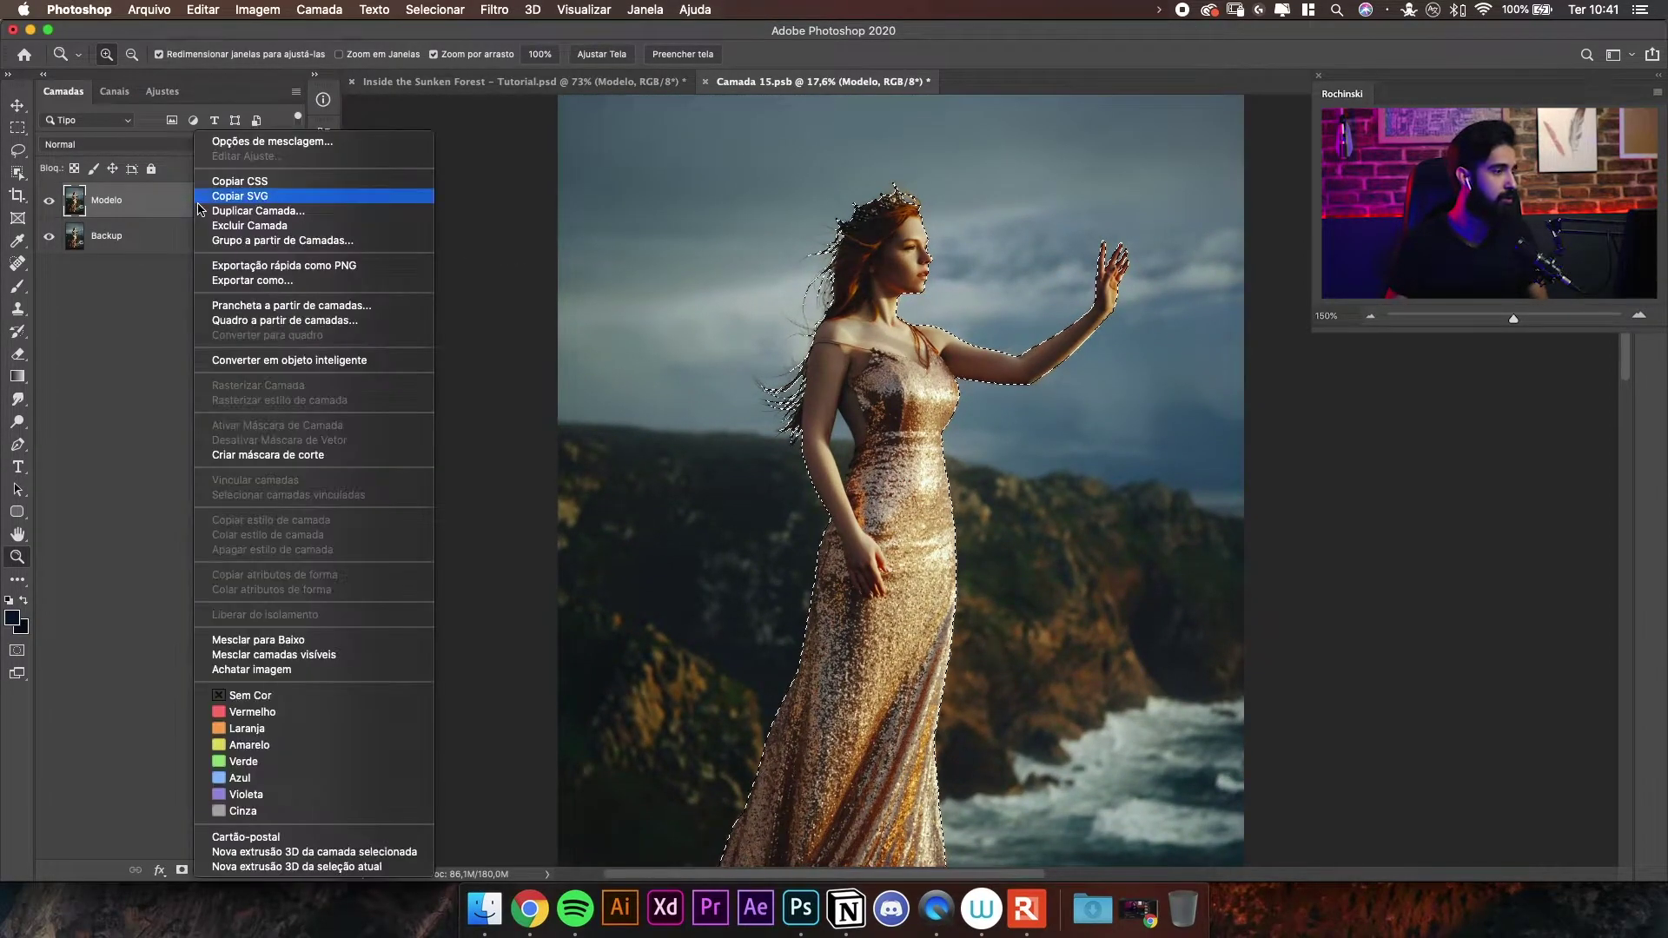
pyautogui.click(313, 360)
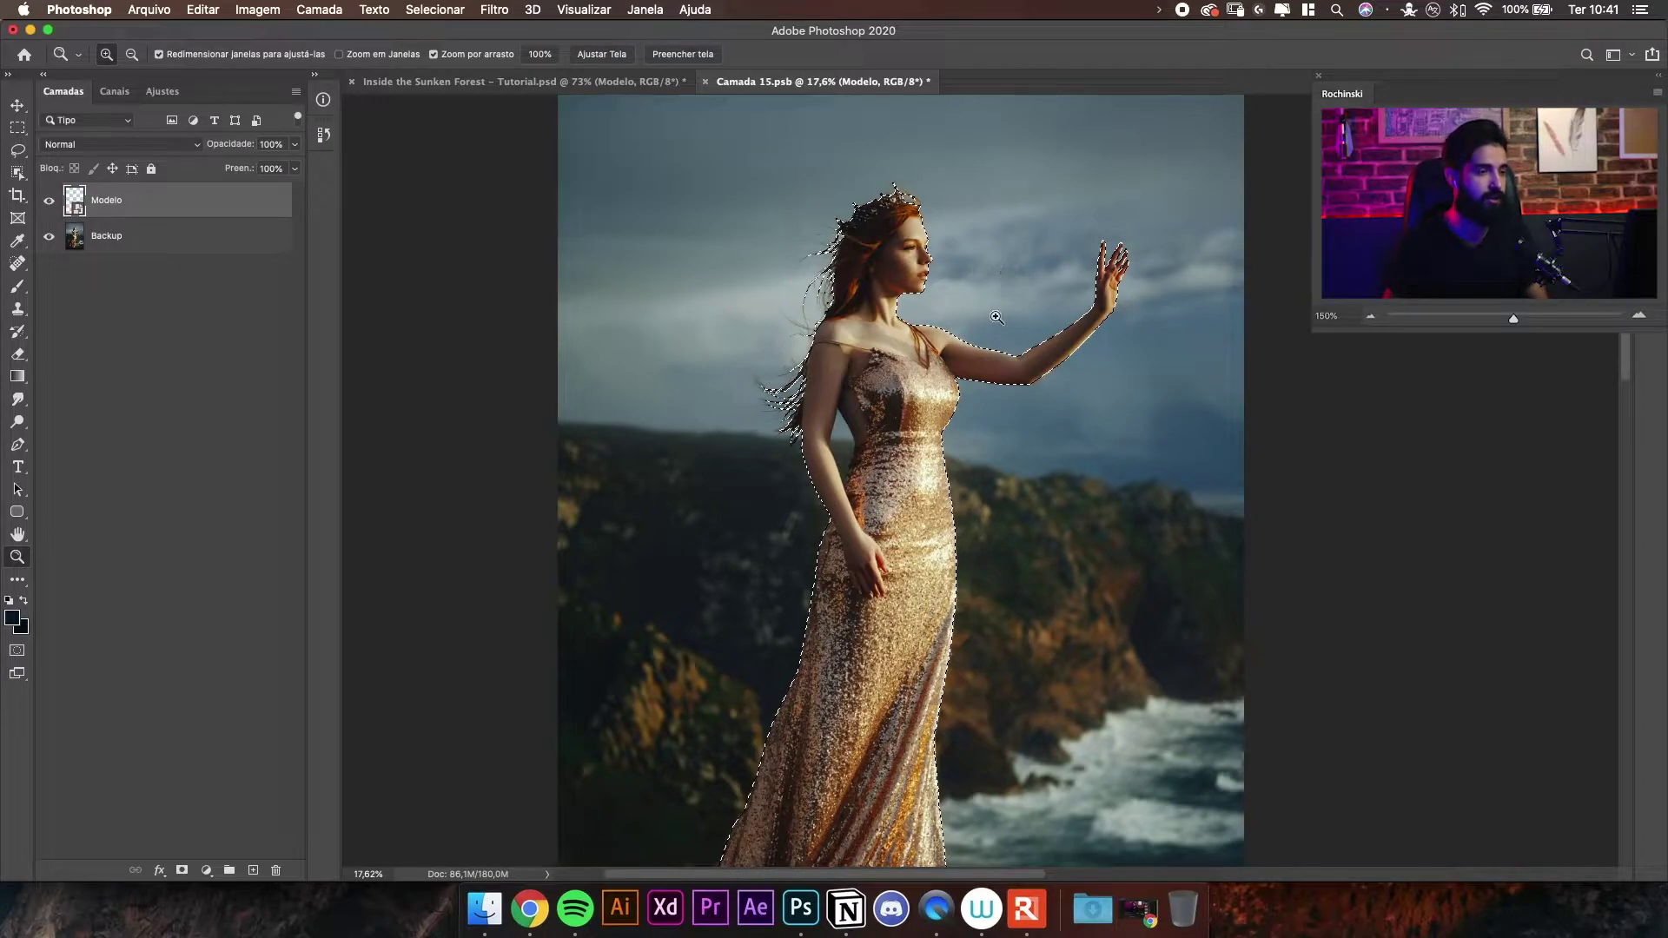
# - Mask the Modelo layer with the active selection and hide the Backup layer
pyautogui.scroll(-3, 817, 300)
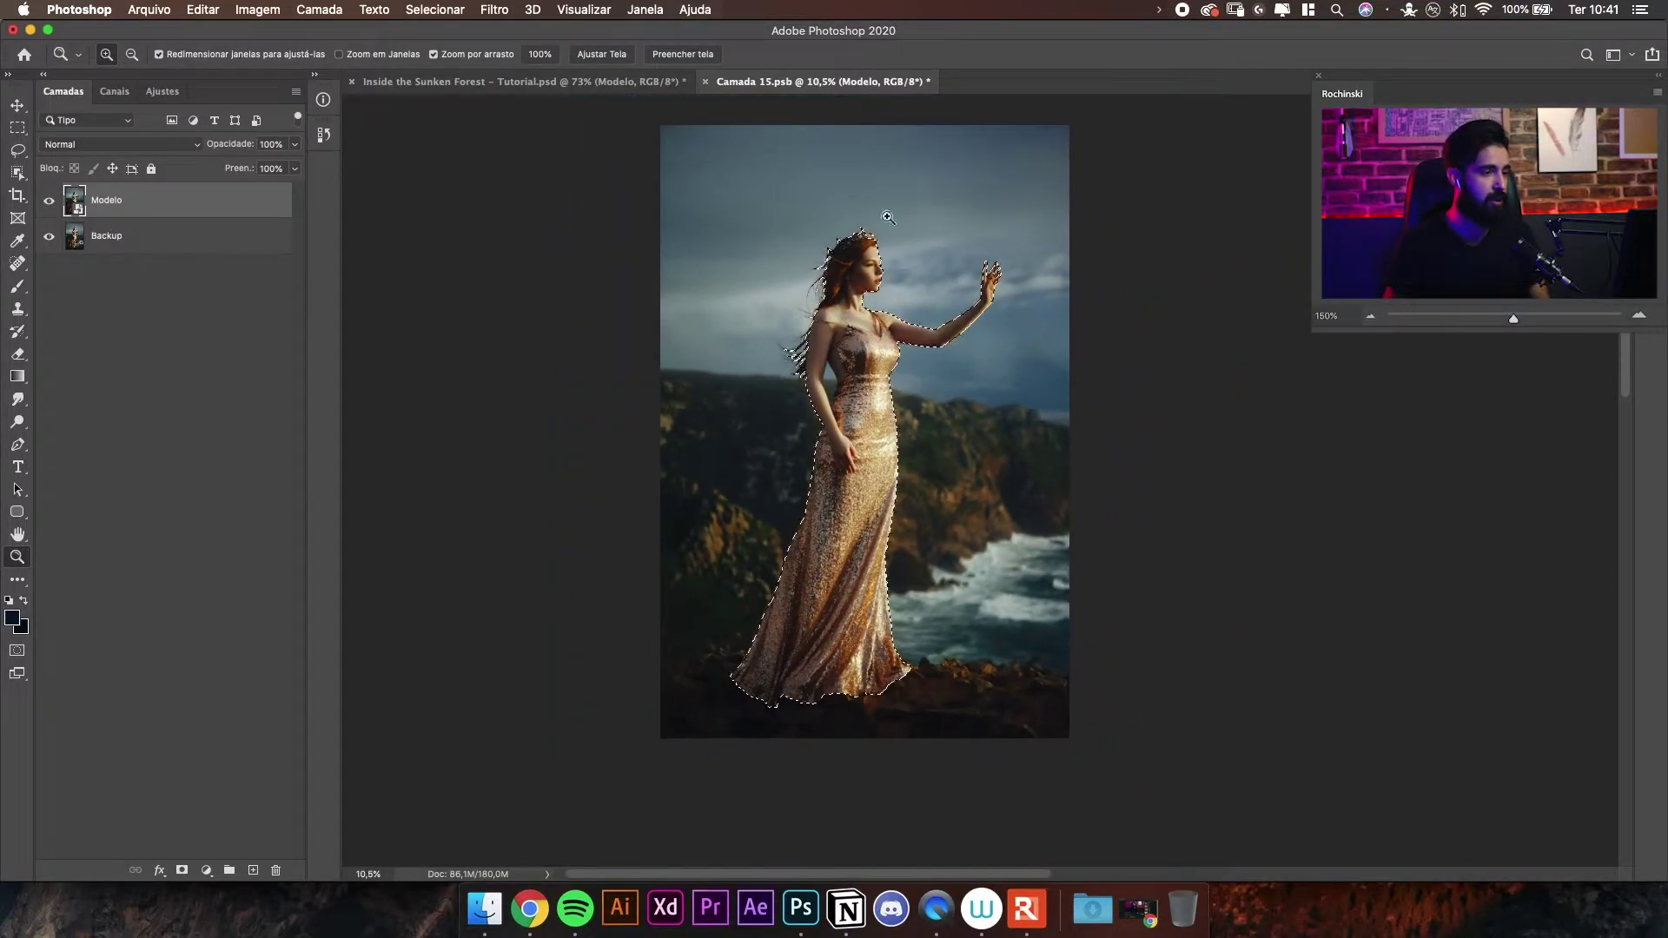
pyautogui.scroll(3, 880, 315)
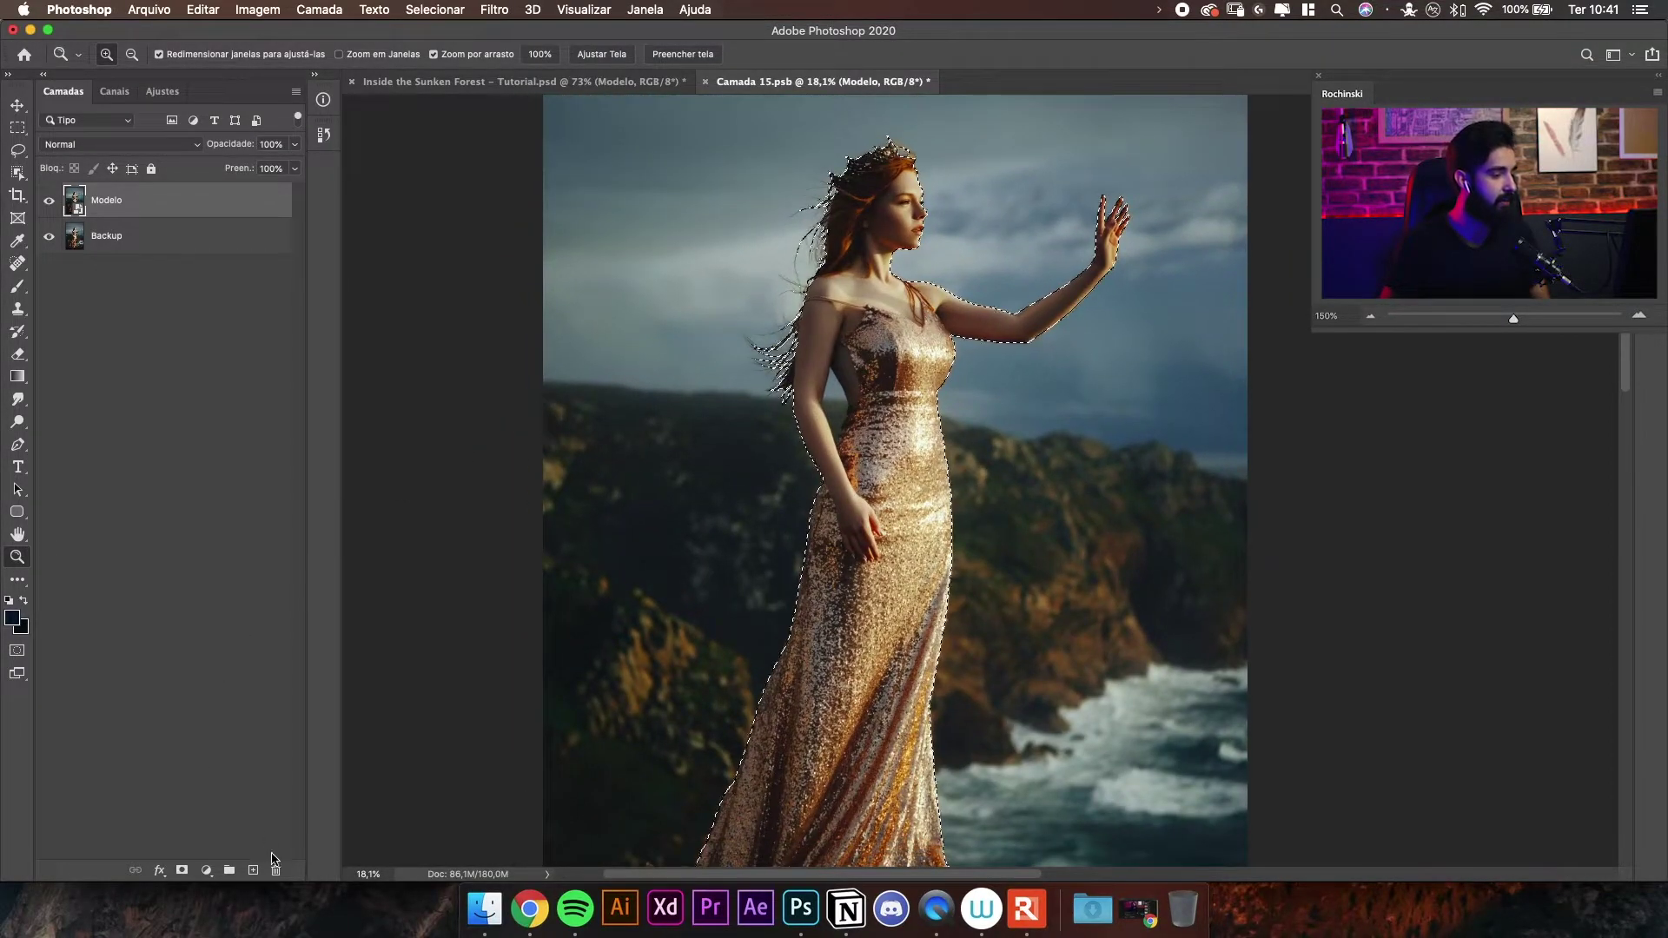
pyautogui.click(182, 870)
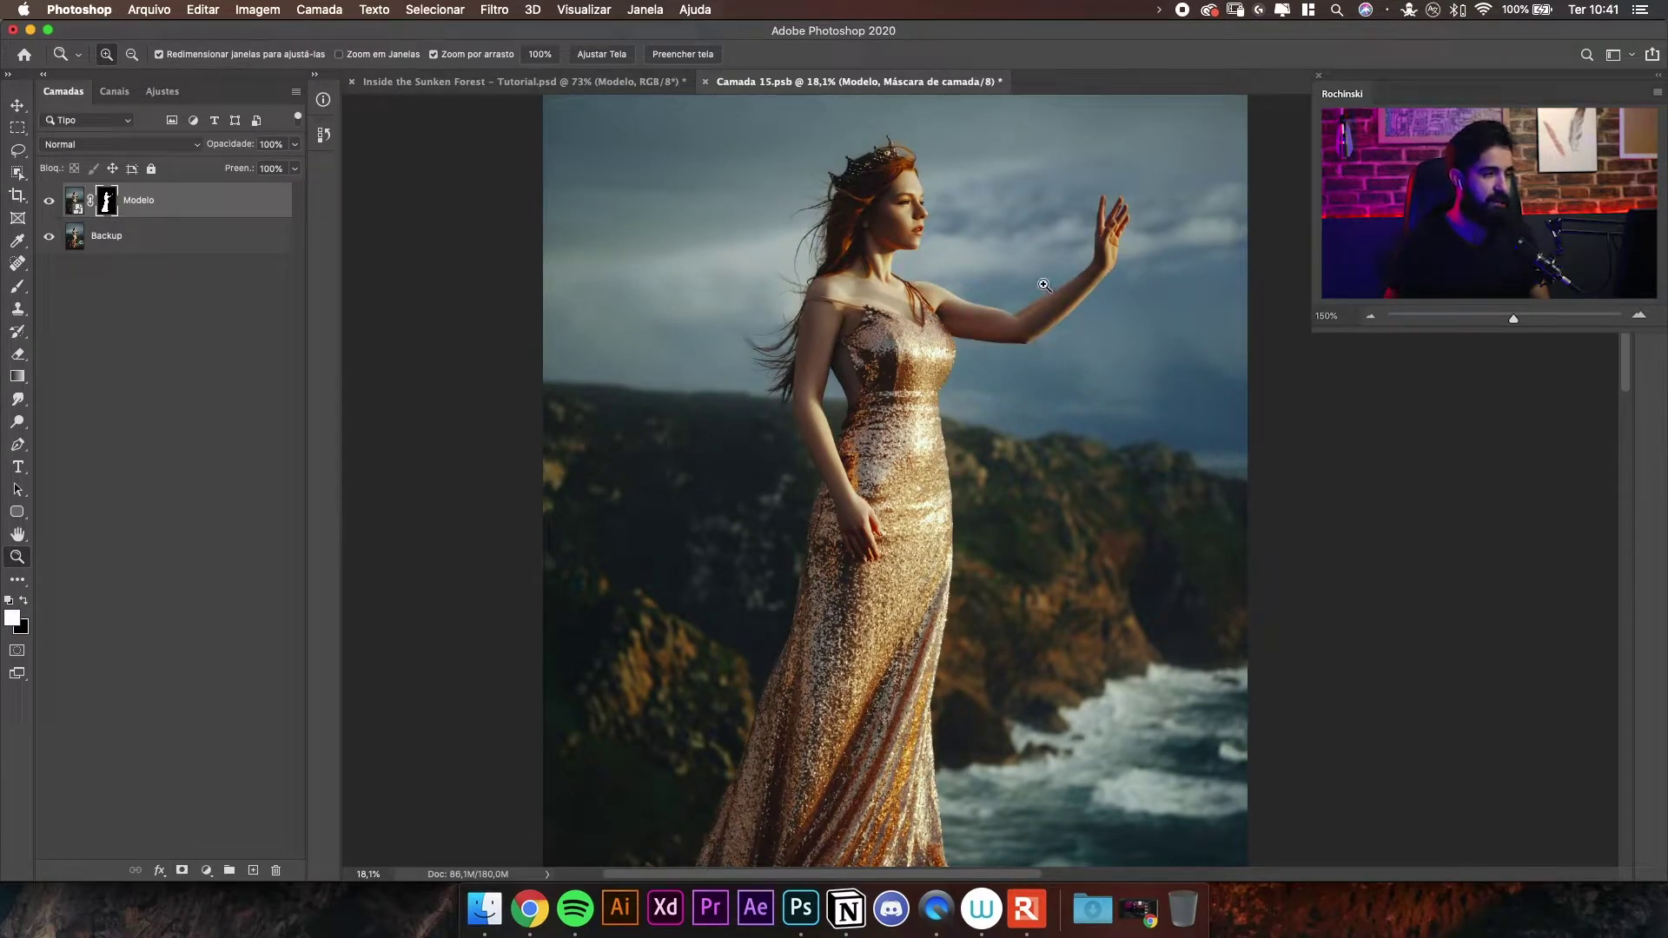
pyautogui.click(49, 237)
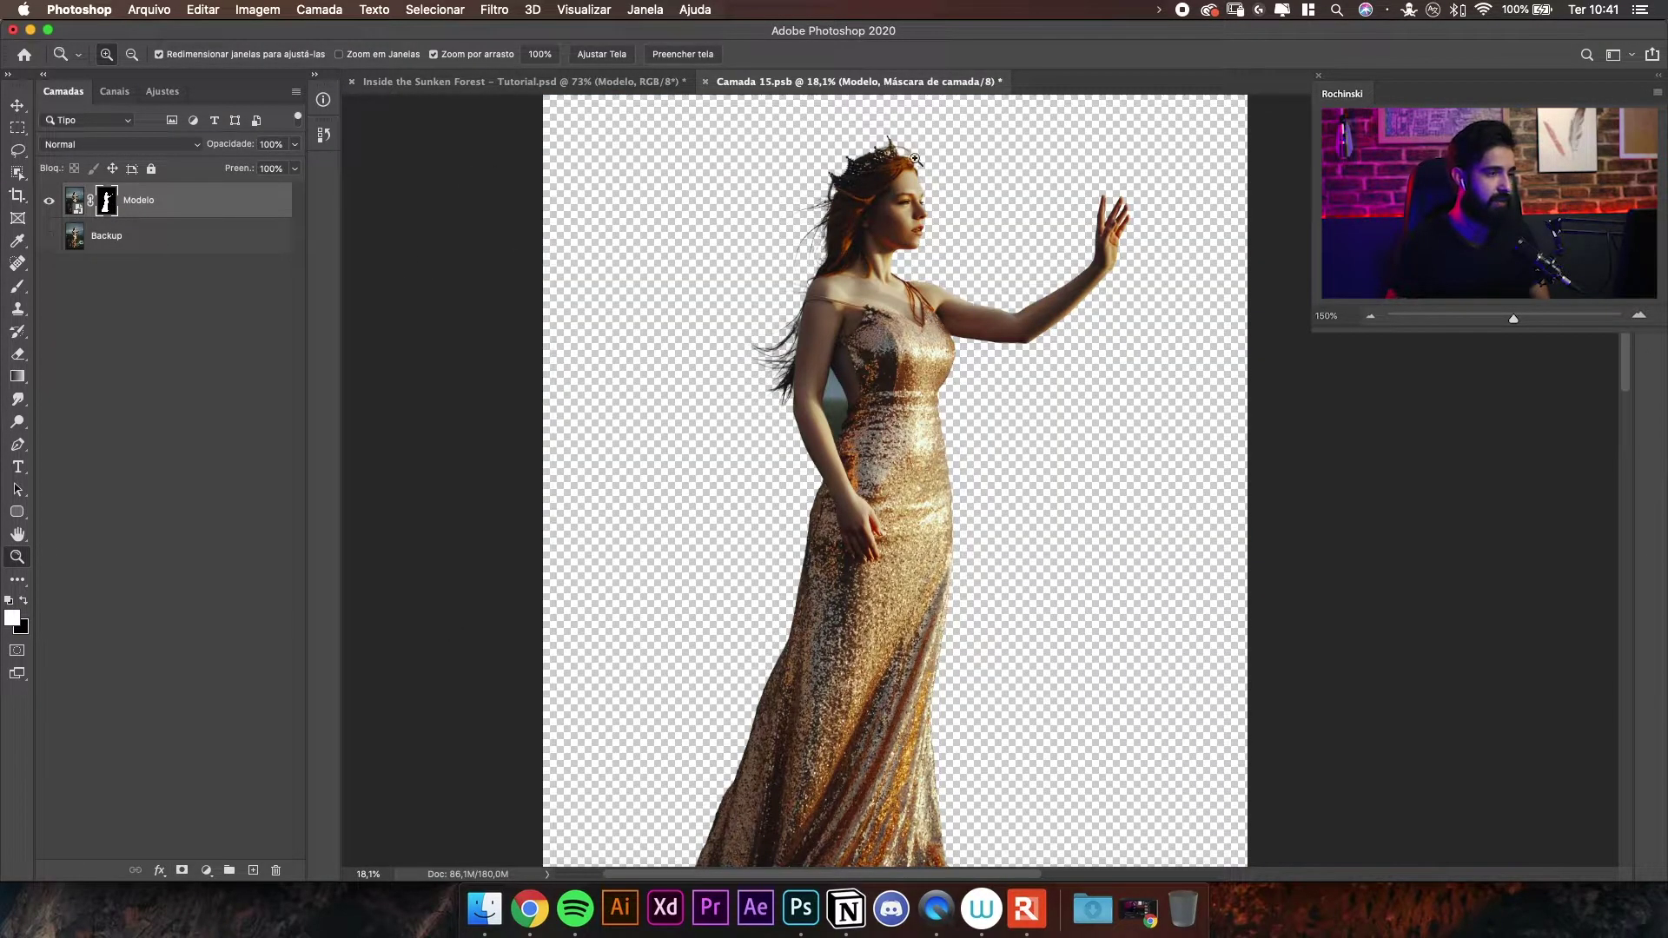
# - Examine the masked cutout for leftover background around the hair, arms and dress
pyautogui.scroll(3, 855, 210)
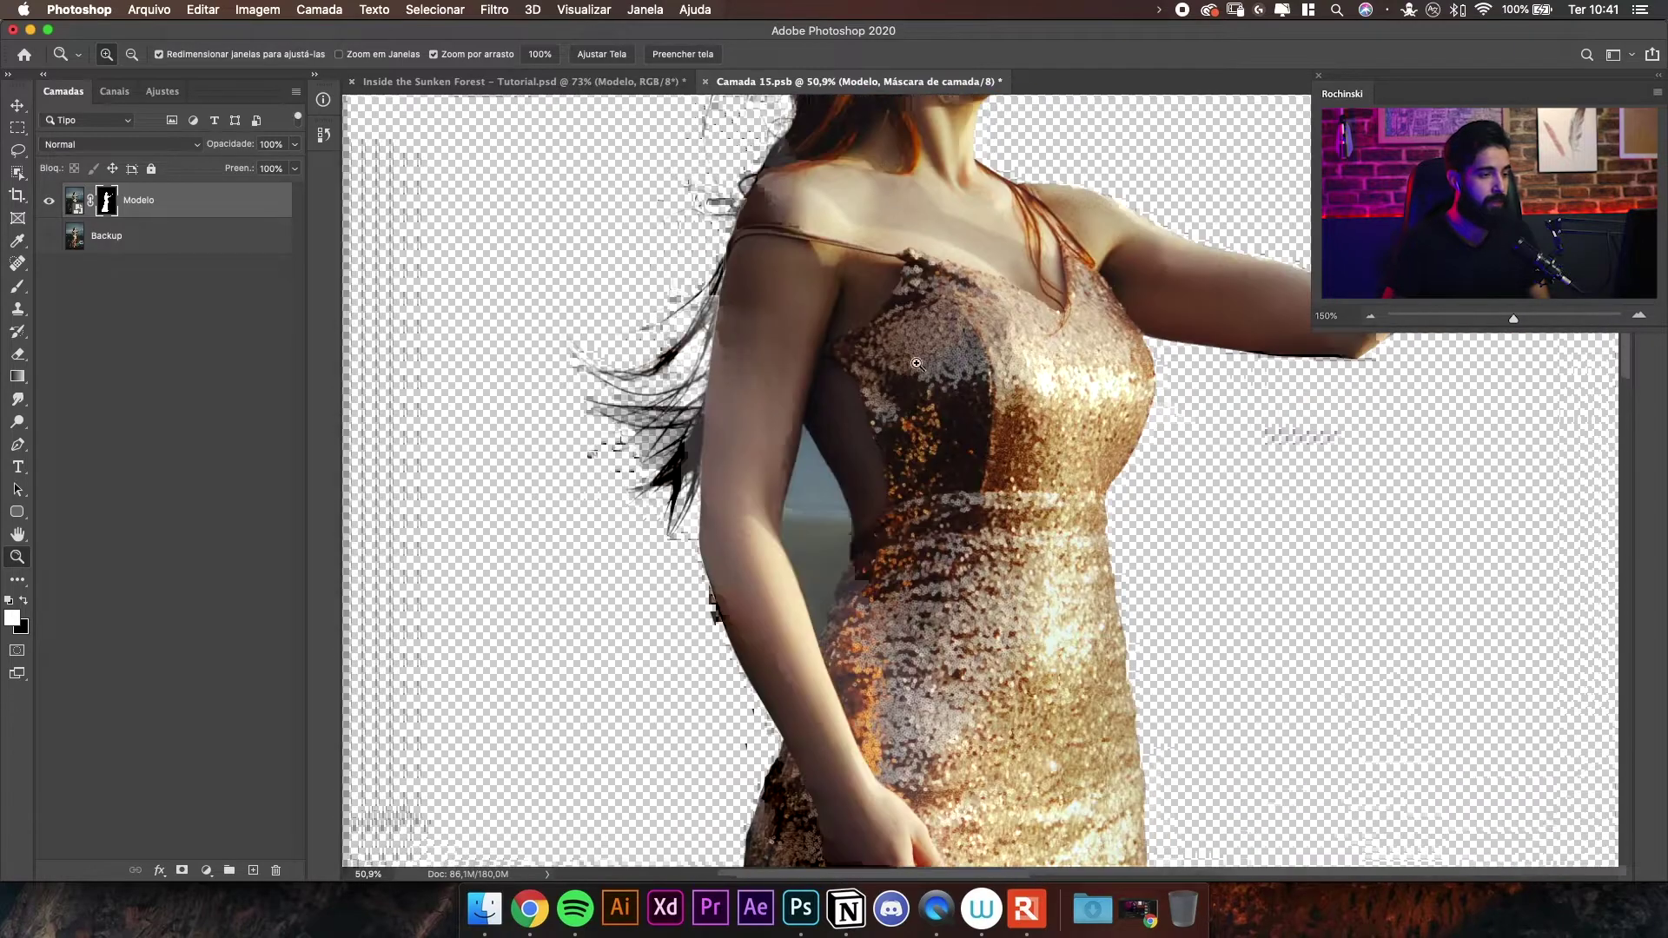
pyautogui.scroll(-3, 766, 469)
pyautogui.scroll(3, 765, 469)
pyautogui.scroll(-3, 778, 553)
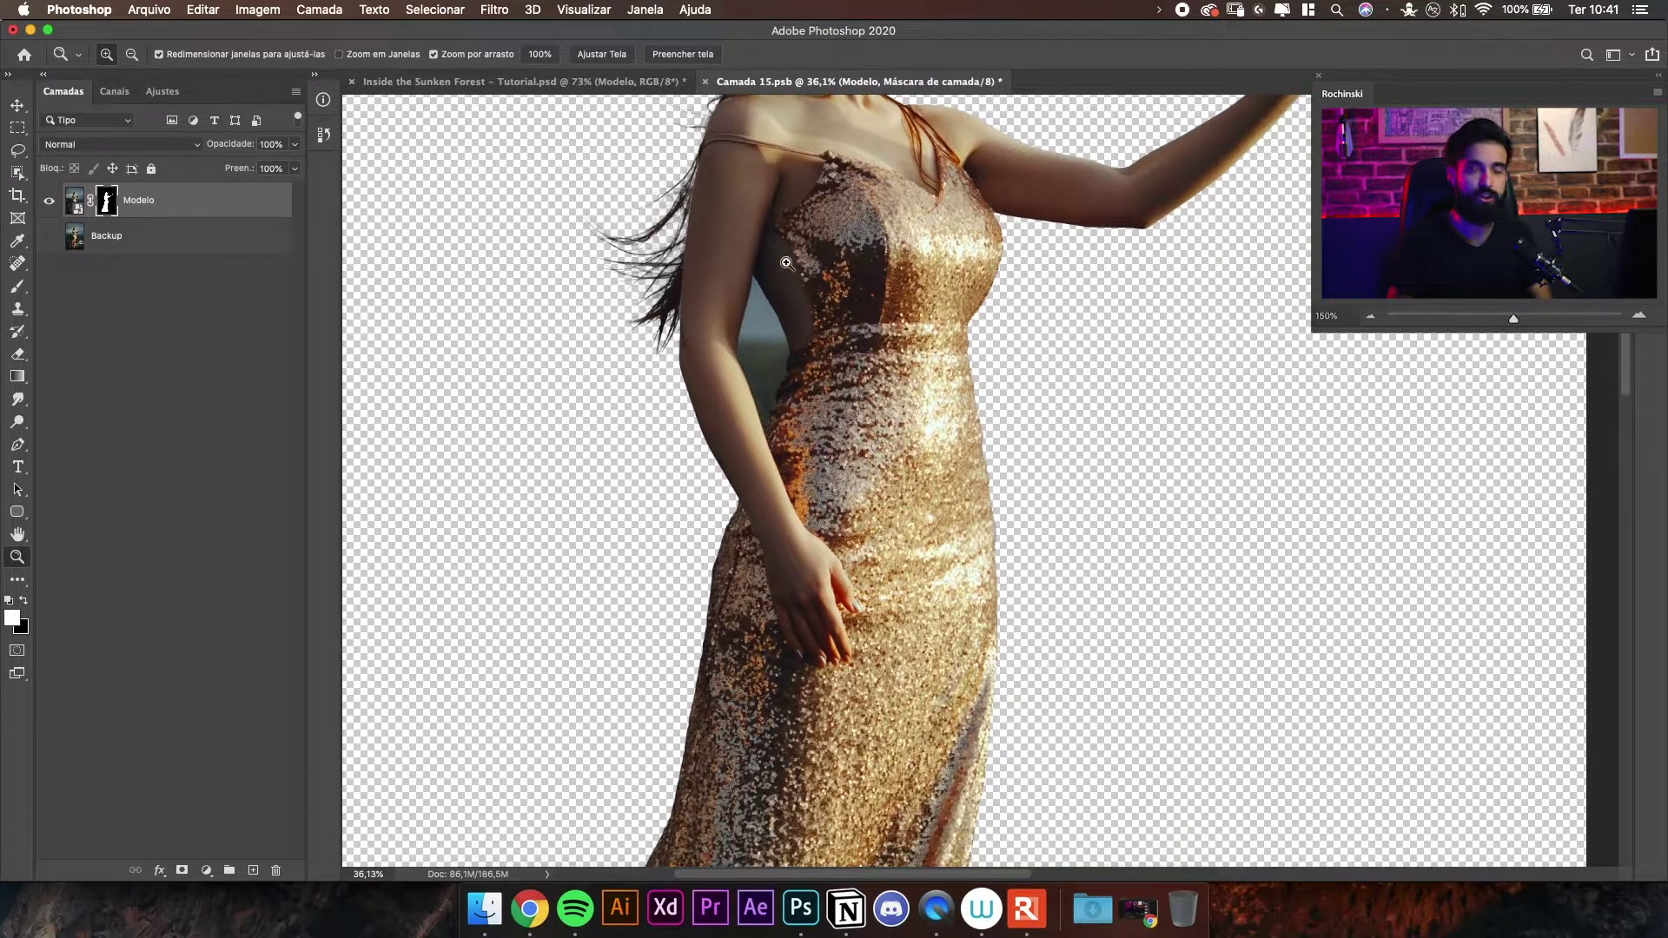
pyautogui.scroll(-3, 898, 261)
pyautogui.scroll(10, 950, 331)
pyautogui.scroll(-3, 942, 372)
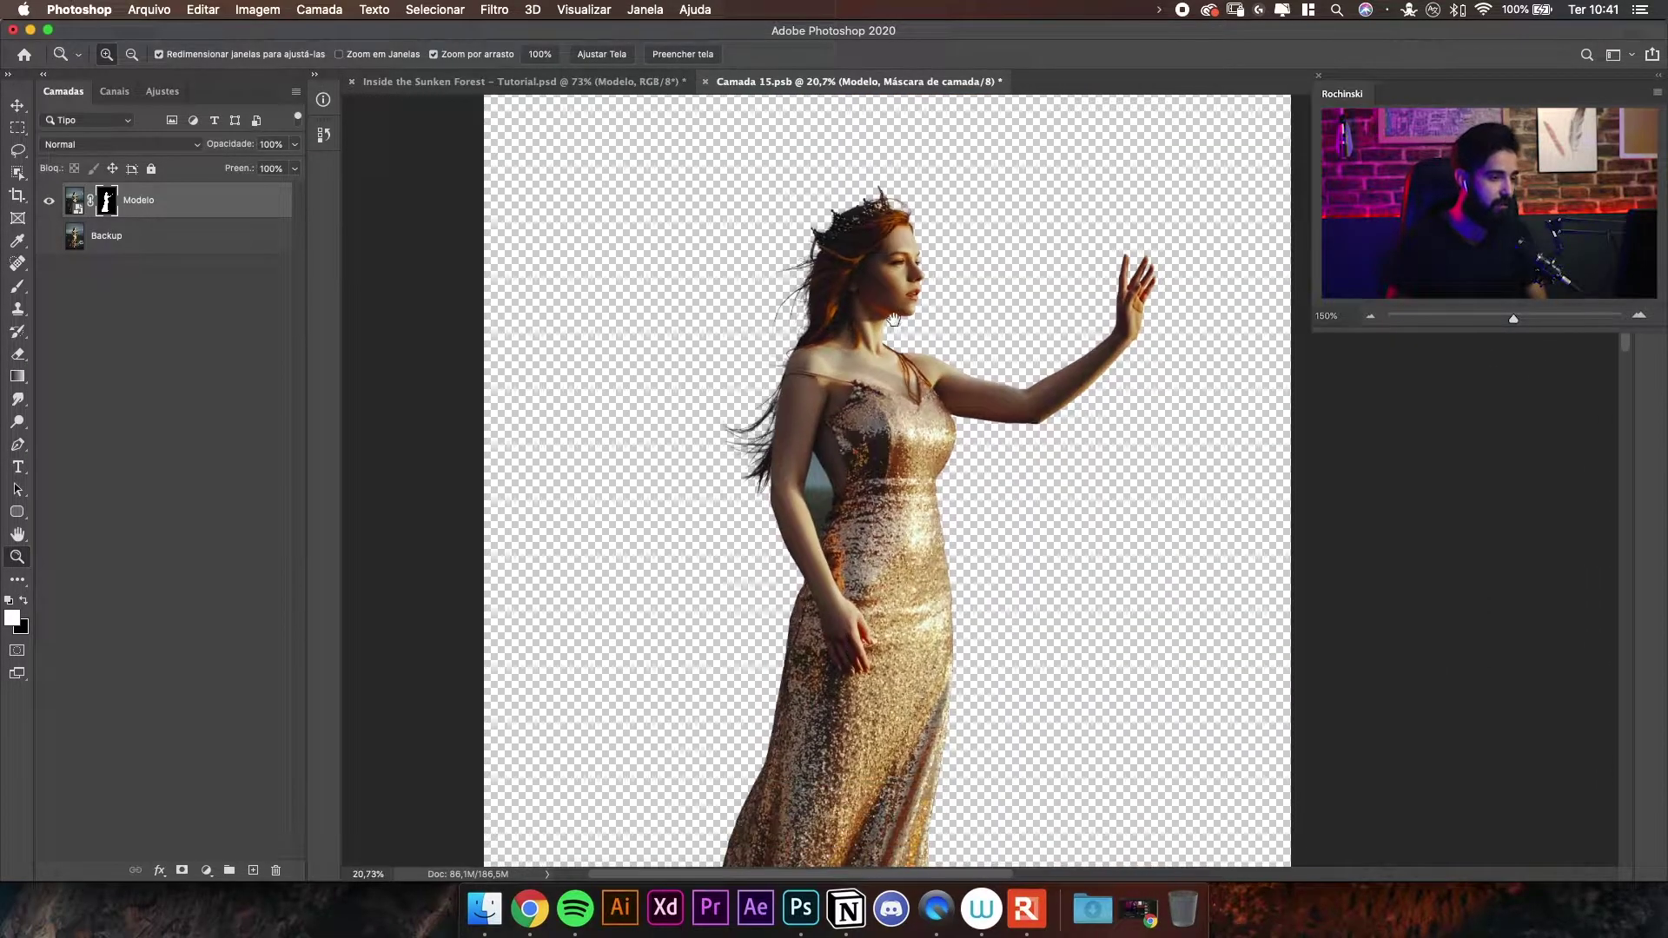
pyautogui.scroll(-3, 875, 396)
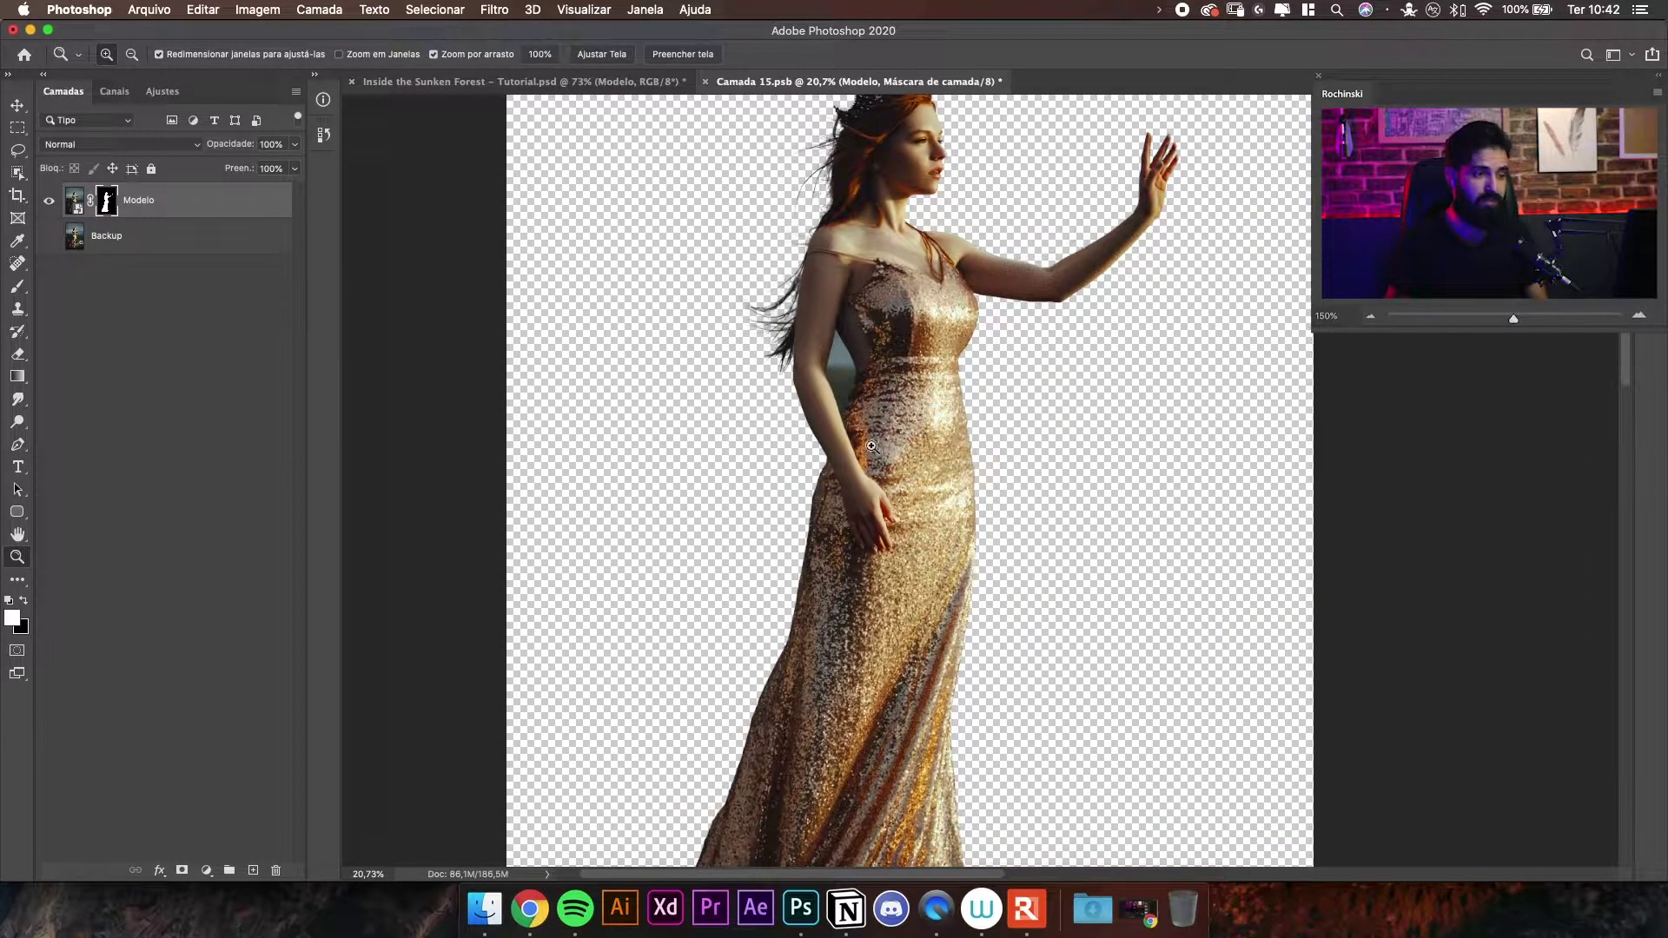
# - Start a Pen tool path around the gap between the lowered arm and the waist, tracing the dress edge upward
pyautogui.scroll(-1, 902, 268)
pyautogui.moveTo(871, 324); pyautogui.dragTo(952, 278)
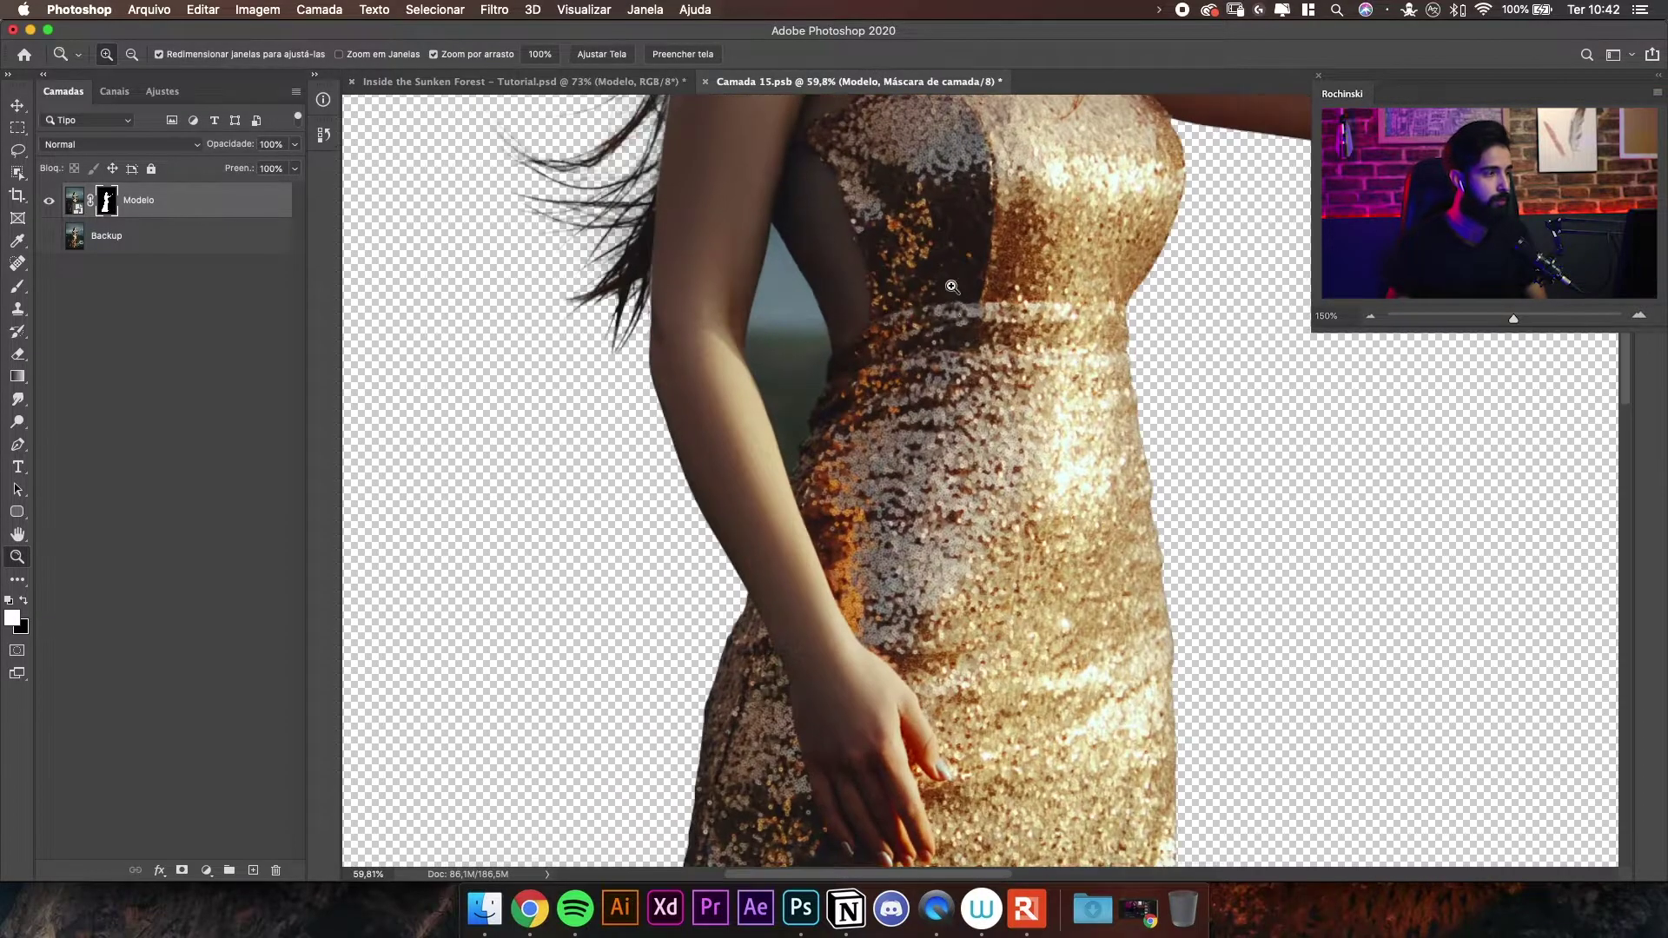
pyautogui.moveTo(786, 426); pyautogui.dragTo(847, 372)
pyautogui.scroll(3, 781, 432)
pyautogui.press('p')
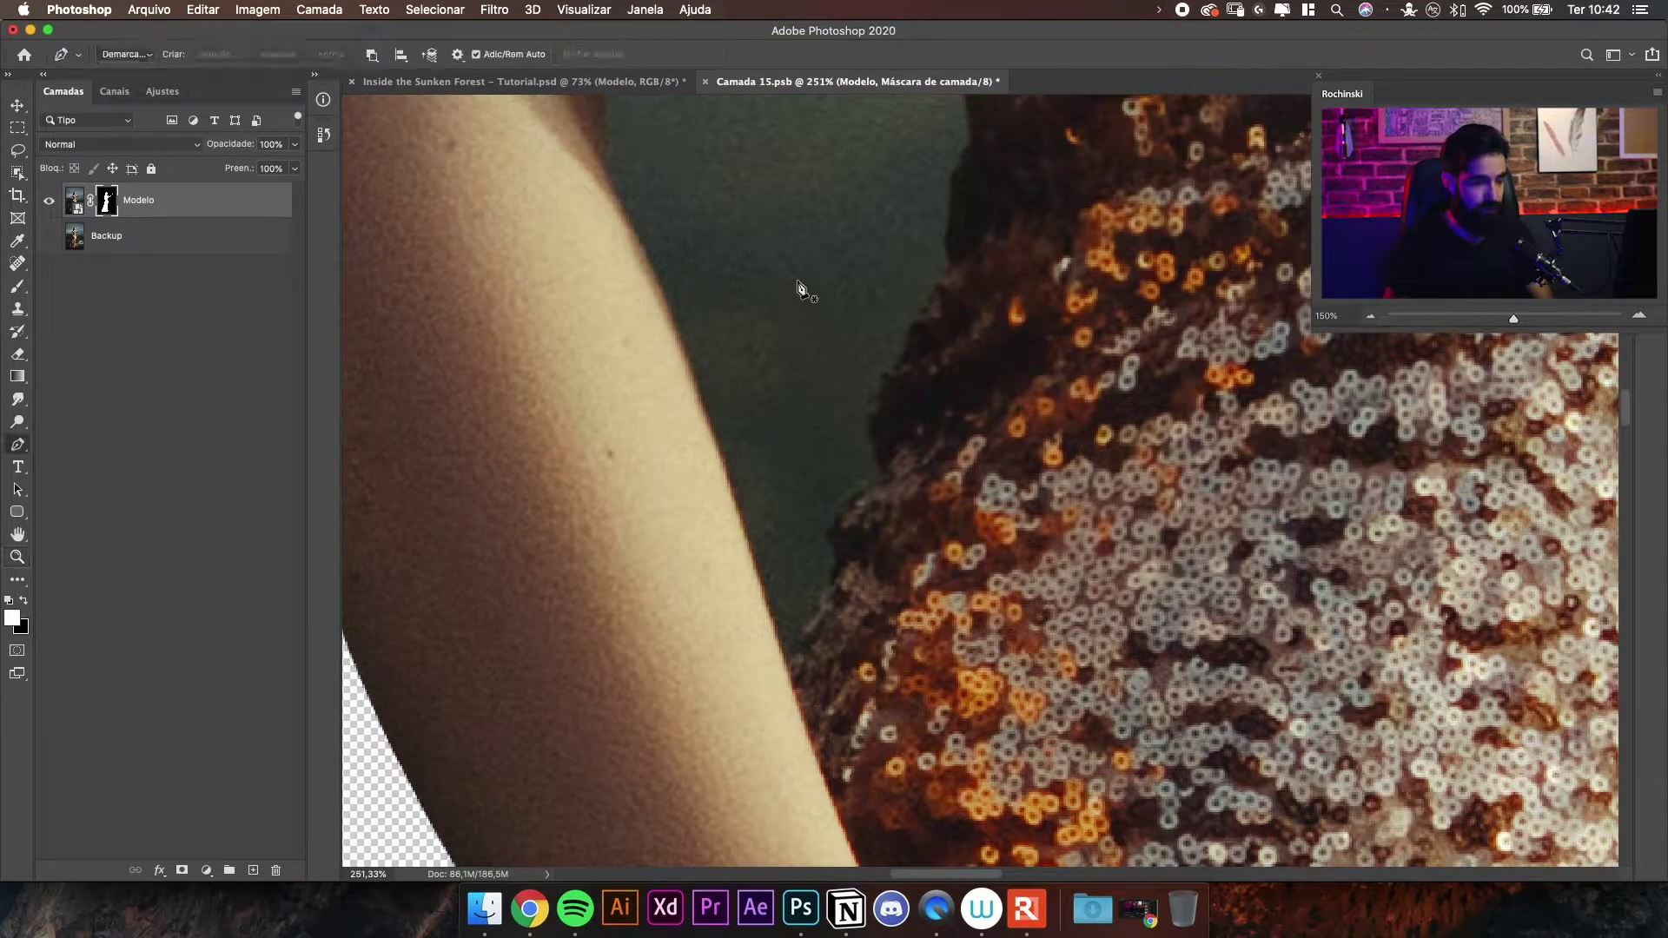
pyautogui.click(787, 667)
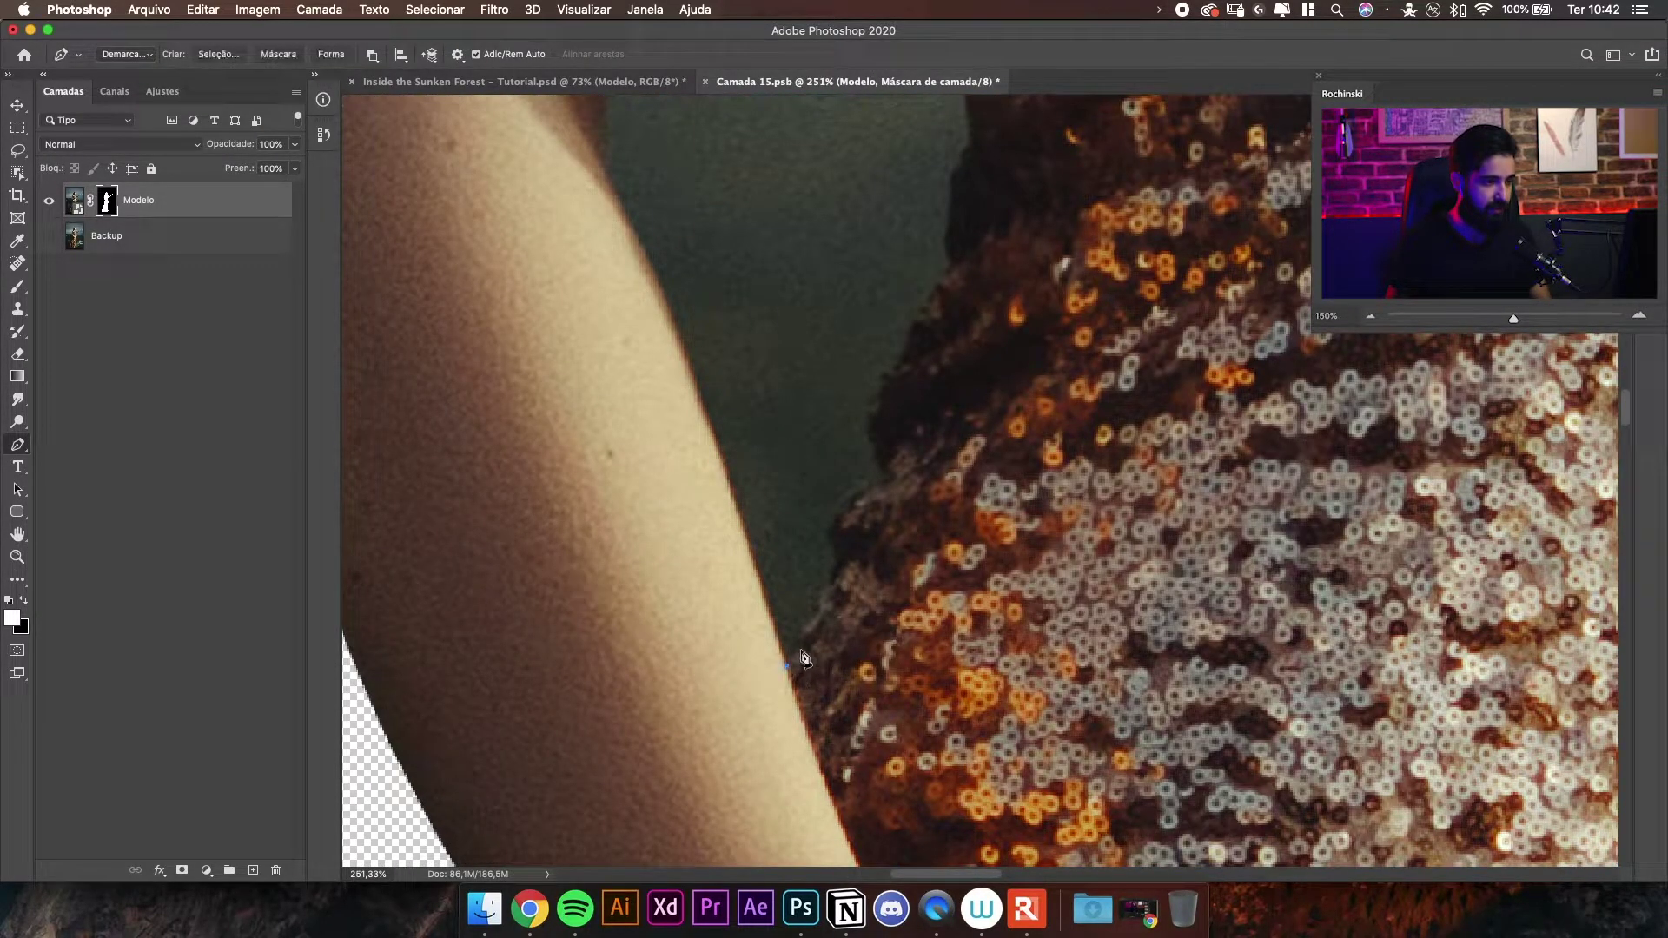
pyautogui.click(834, 573)
pyautogui.click(877, 457)
pyautogui.click(917, 314)
pyautogui.click(950, 267)
pyautogui.click(974, 140)
# - Continue the Pen path along the torso and back down the inner arm, closing the outline of the gap
pyautogui.moveTo(971, 139); pyautogui.dragTo(982, 500)
pyautogui.moveTo(896, 226); pyautogui.dragTo(887, 209)
pyautogui.moveTo(884, 219); pyautogui.dragTo(1043, 580)
pyautogui.moveTo(978, 460); pyautogui.dragTo(927, 291)
pyautogui.click(884, 312)
pyautogui.moveTo(847, 609); pyautogui.dragTo(813, 292)
pyautogui.moveTo(883, 497); pyautogui.dragTo(914, 587)
pyautogui.click(994, 834)
pyautogui.moveTo(981, 443); pyautogui.dragTo(851, 374)
# - Turn the closed path into a selection, remove the background inside it from the Modelo mask, and deselect
pyautogui.press('super+Return')
pyautogui.moveTo(875, 278); pyautogui.dragTo(851, 371)
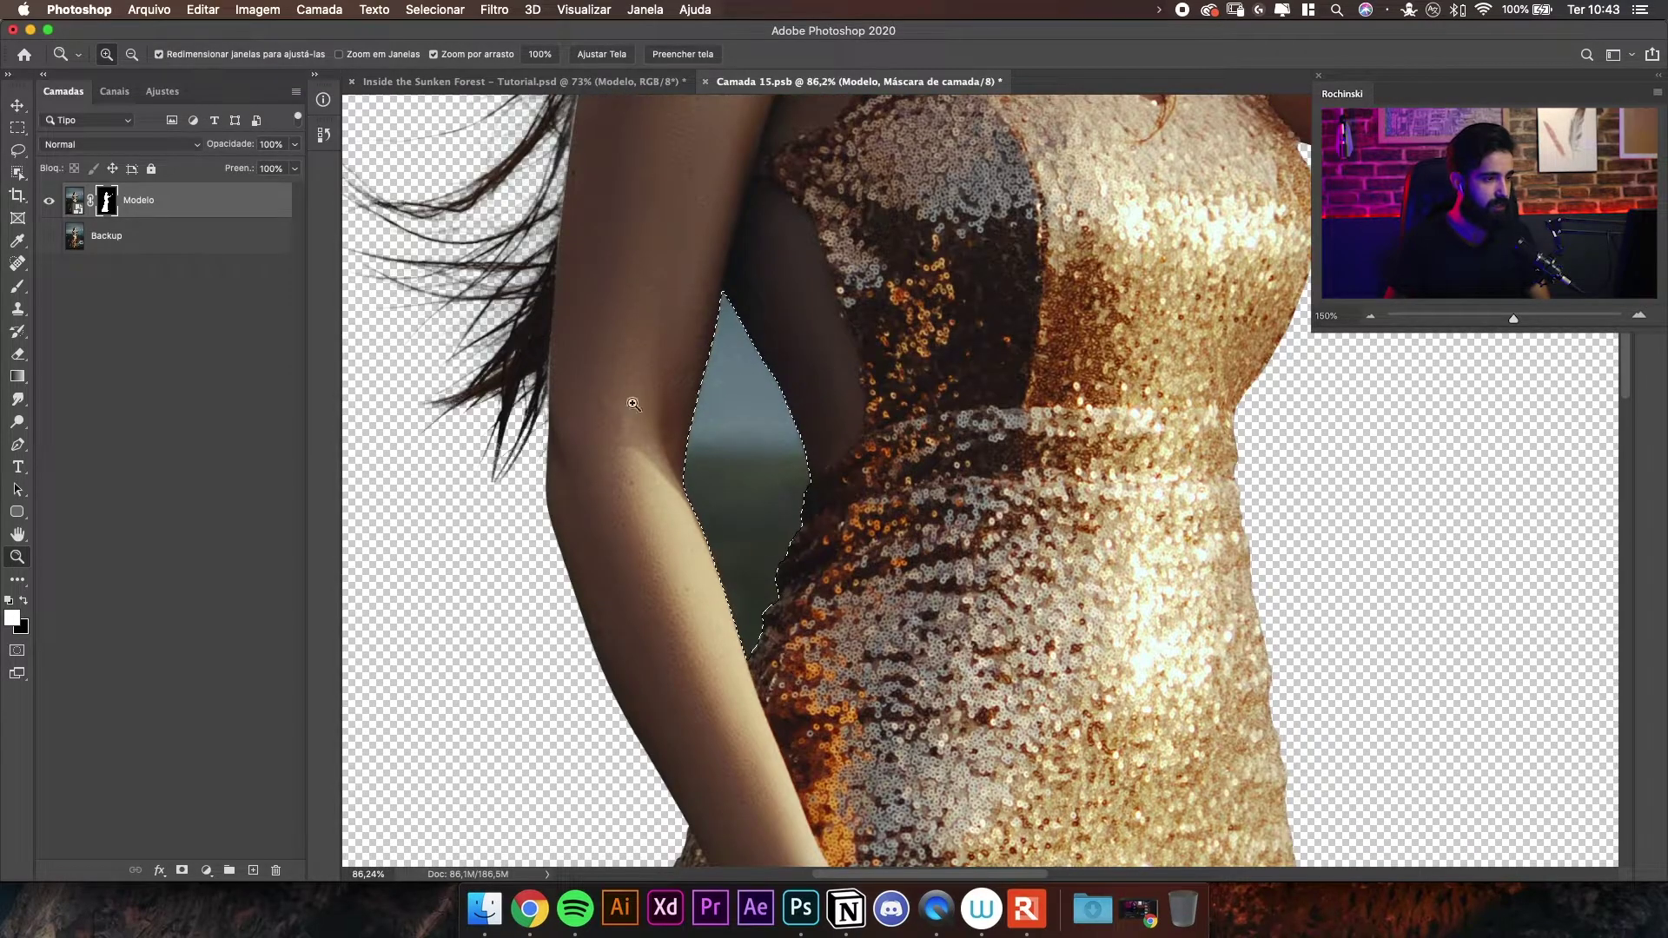
pyautogui.press('BackSpace')
pyautogui.press('super+d')
pyautogui.press('super+minus')
pyautogui.press('super+minus')
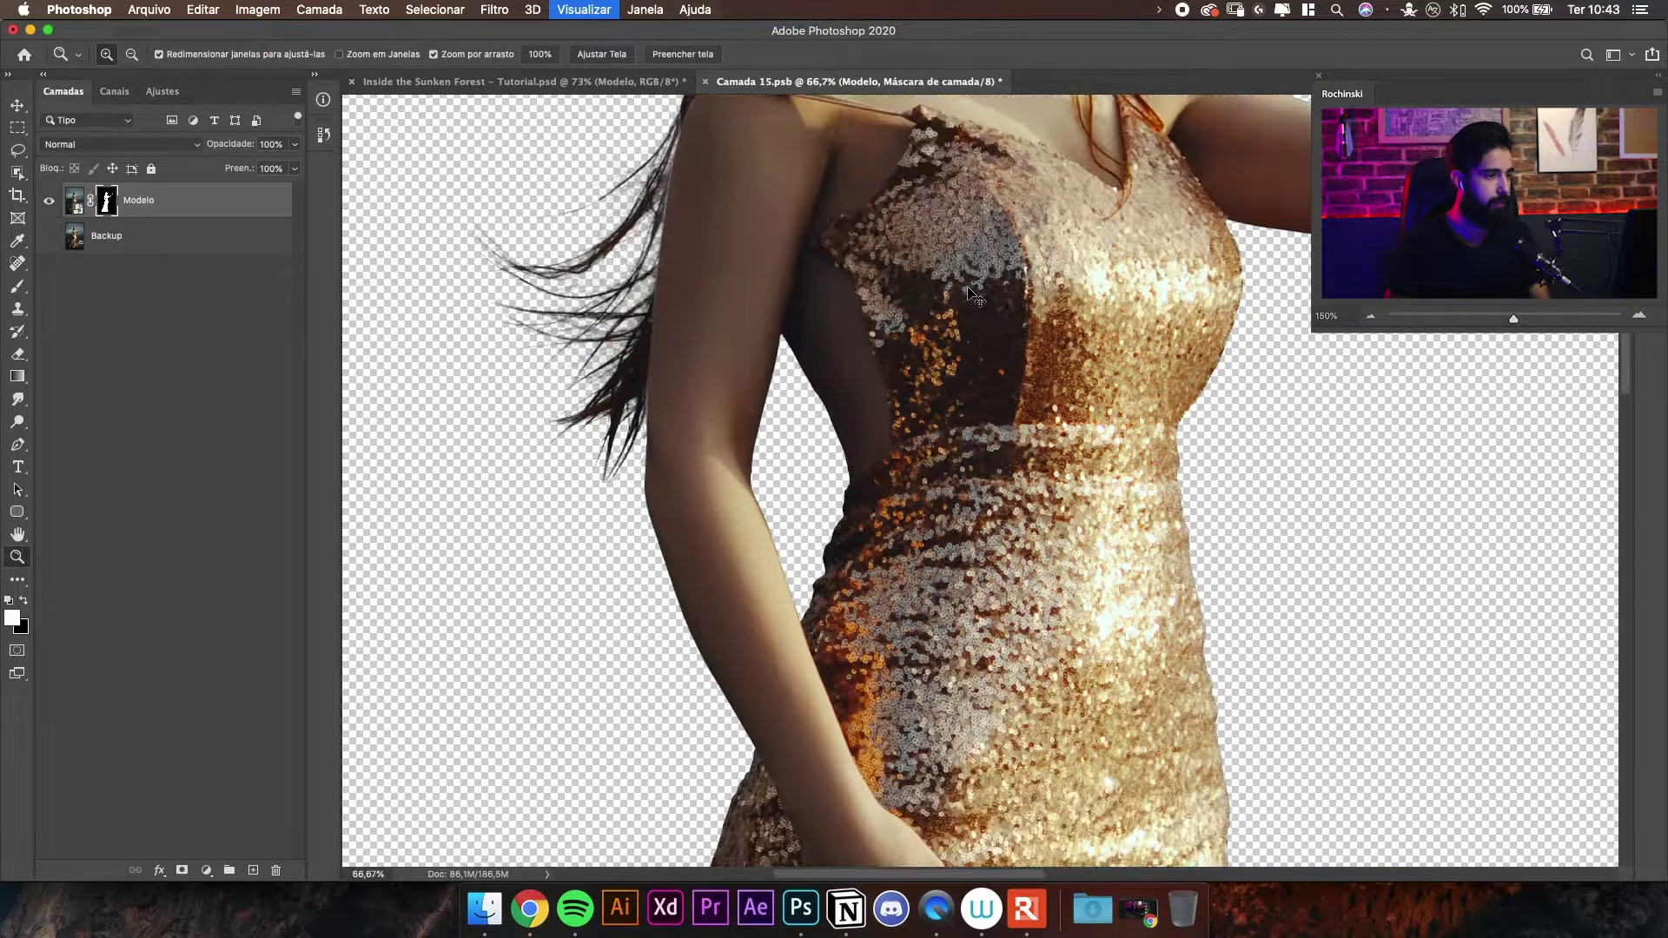
# - Examine the cutout edges along the raised forearm, wrist and hand
pyautogui.moveTo(983, 371); pyautogui.dragTo(945, 369)
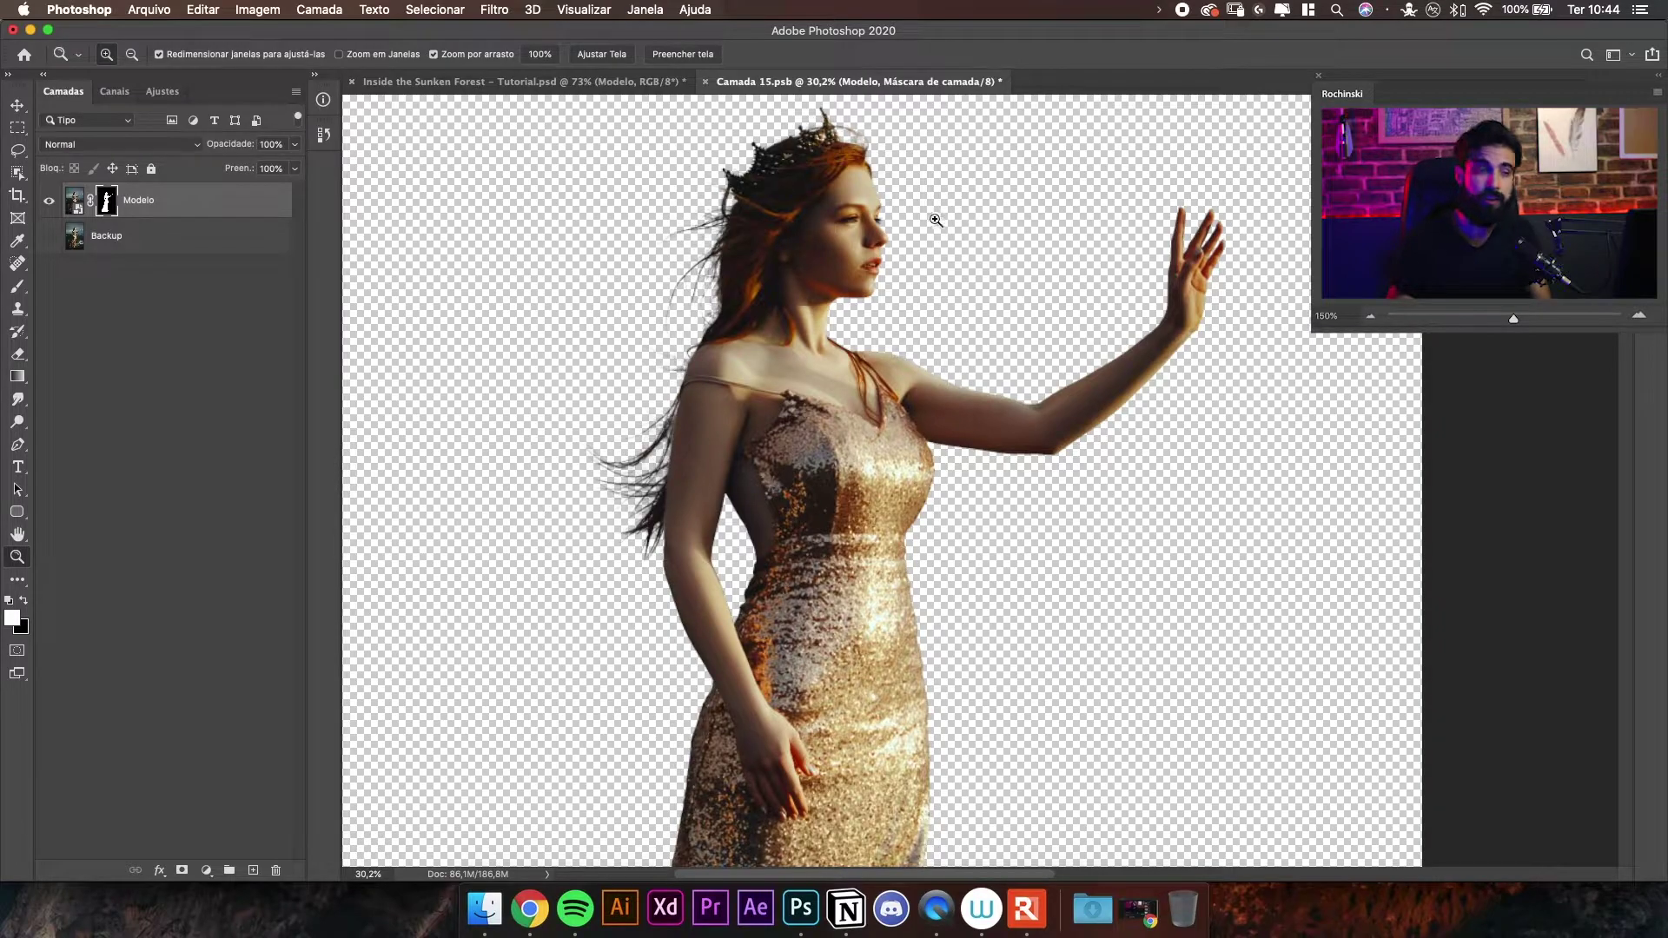
pyautogui.scroll(3, 944, 261)
pyautogui.moveTo(1172, 321); pyautogui.dragTo(1295, 287)
pyautogui.moveTo(1117, 361); pyautogui.dragTo(1159, 187)
pyautogui.moveTo(1115, 402); pyautogui.dragTo(1150, 388)
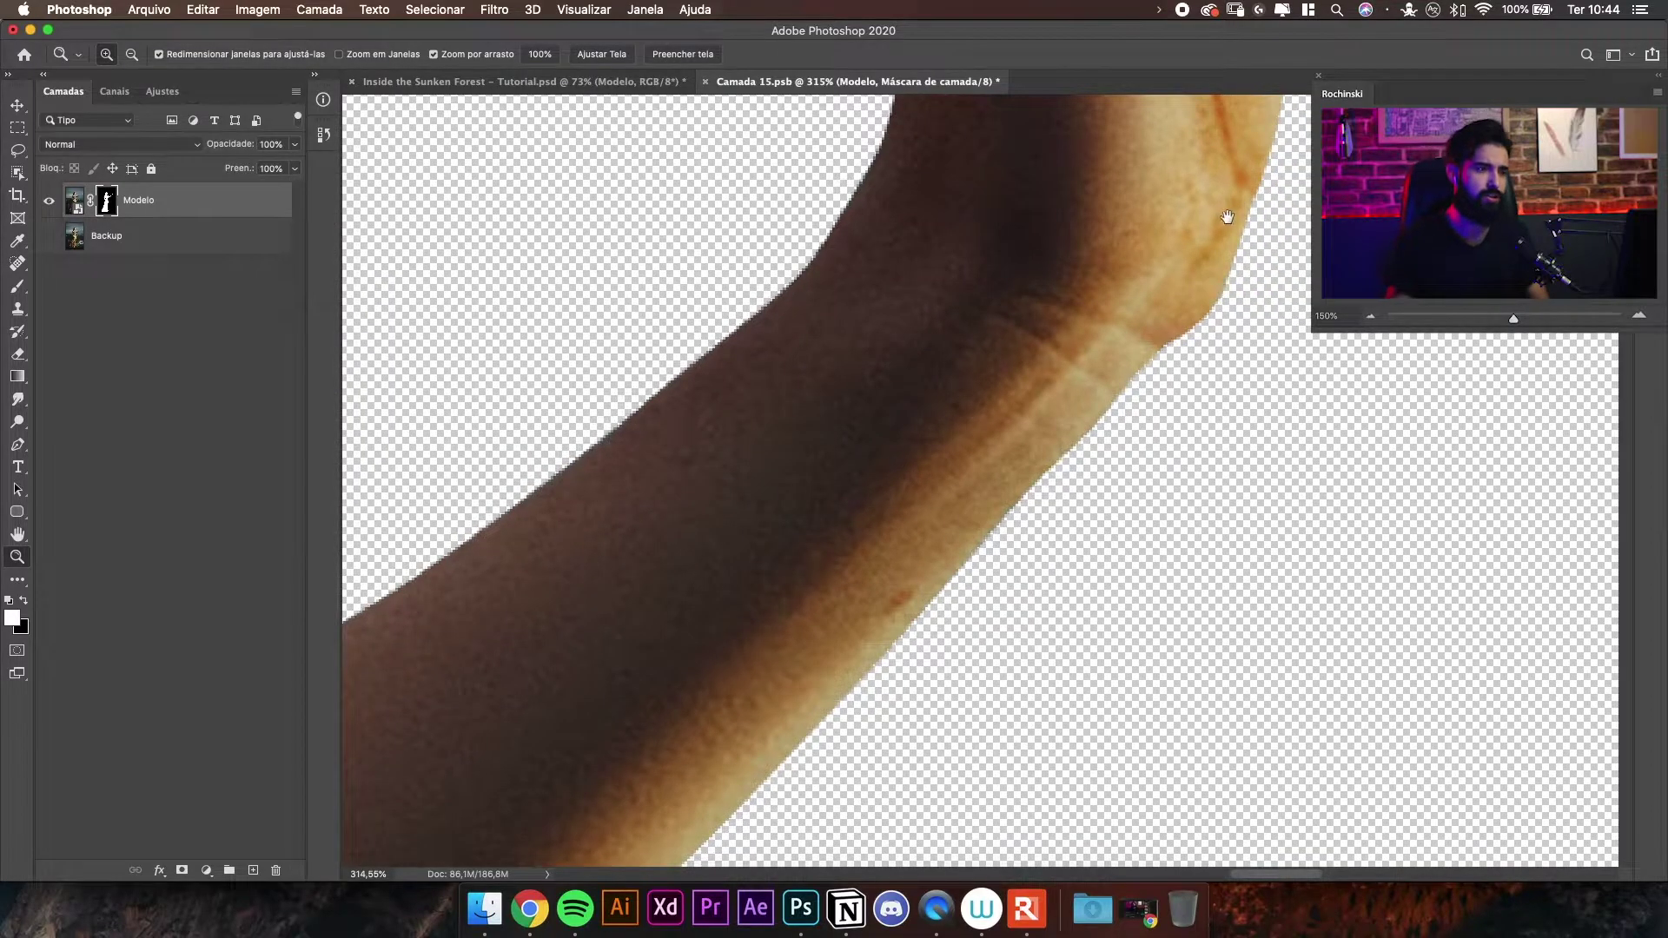
pyautogui.moveTo(1227, 220); pyautogui.dragTo(1095, 517)
pyautogui.moveTo(1195, 372); pyautogui.dragTo(1096, 383)
pyautogui.moveTo(1176, 338); pyautogui.dragTo(1069, 529)
pyautogui.moveTo(860, 434); pyautogui.dragTo(1026, 208)
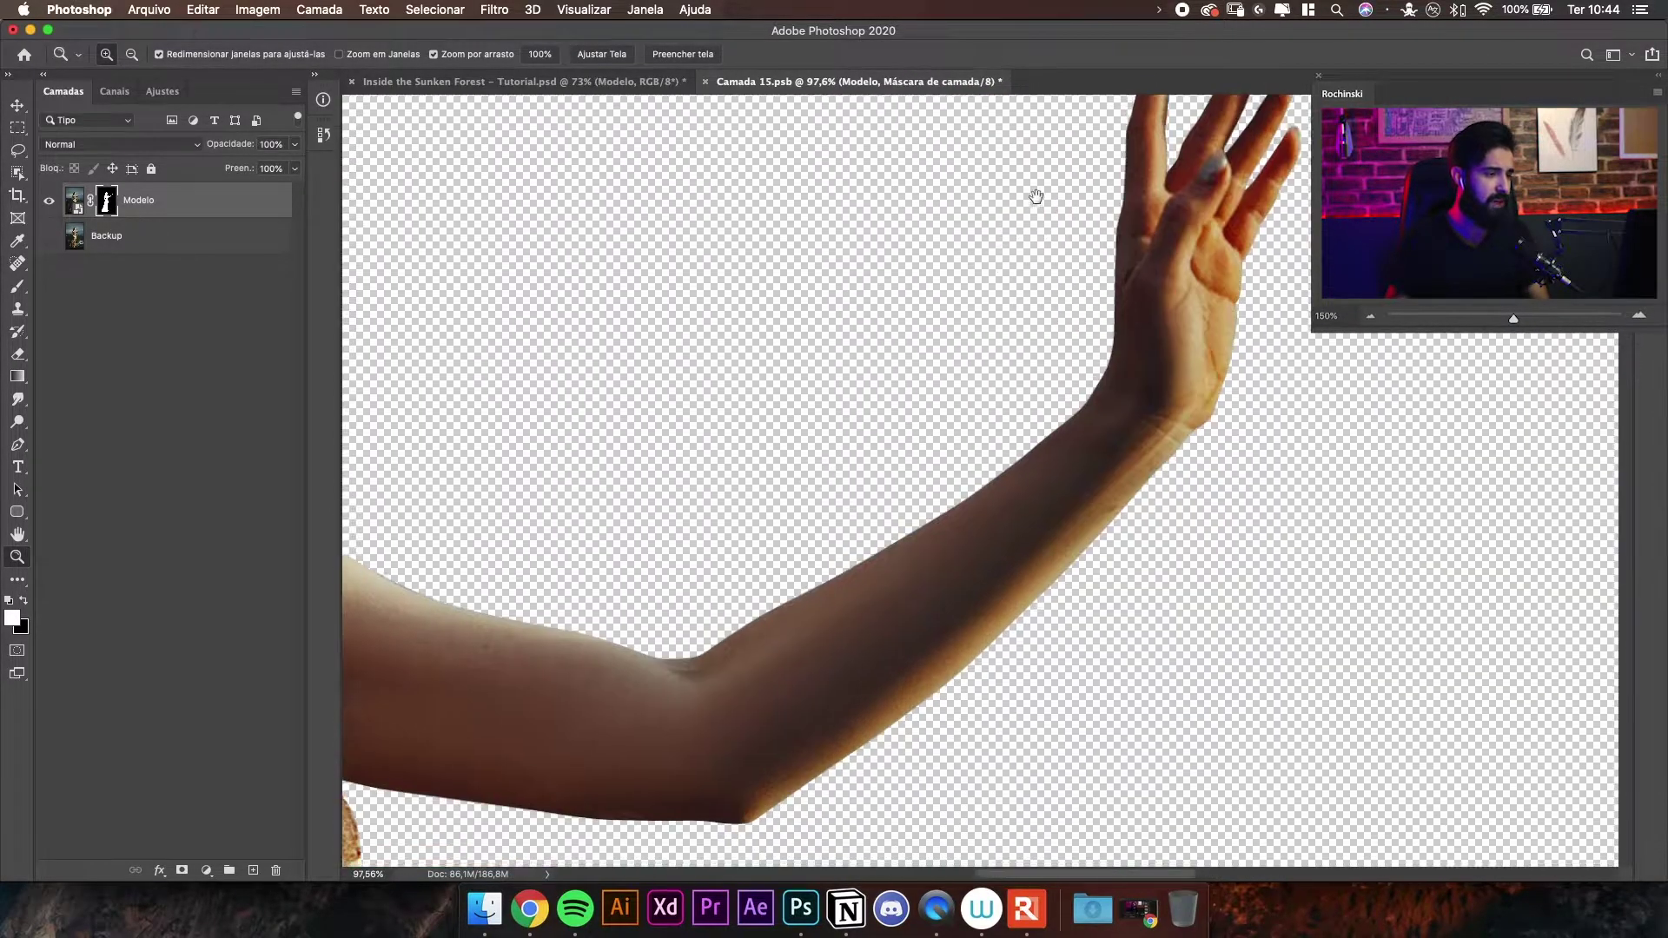
pyautogui.press('super+0')
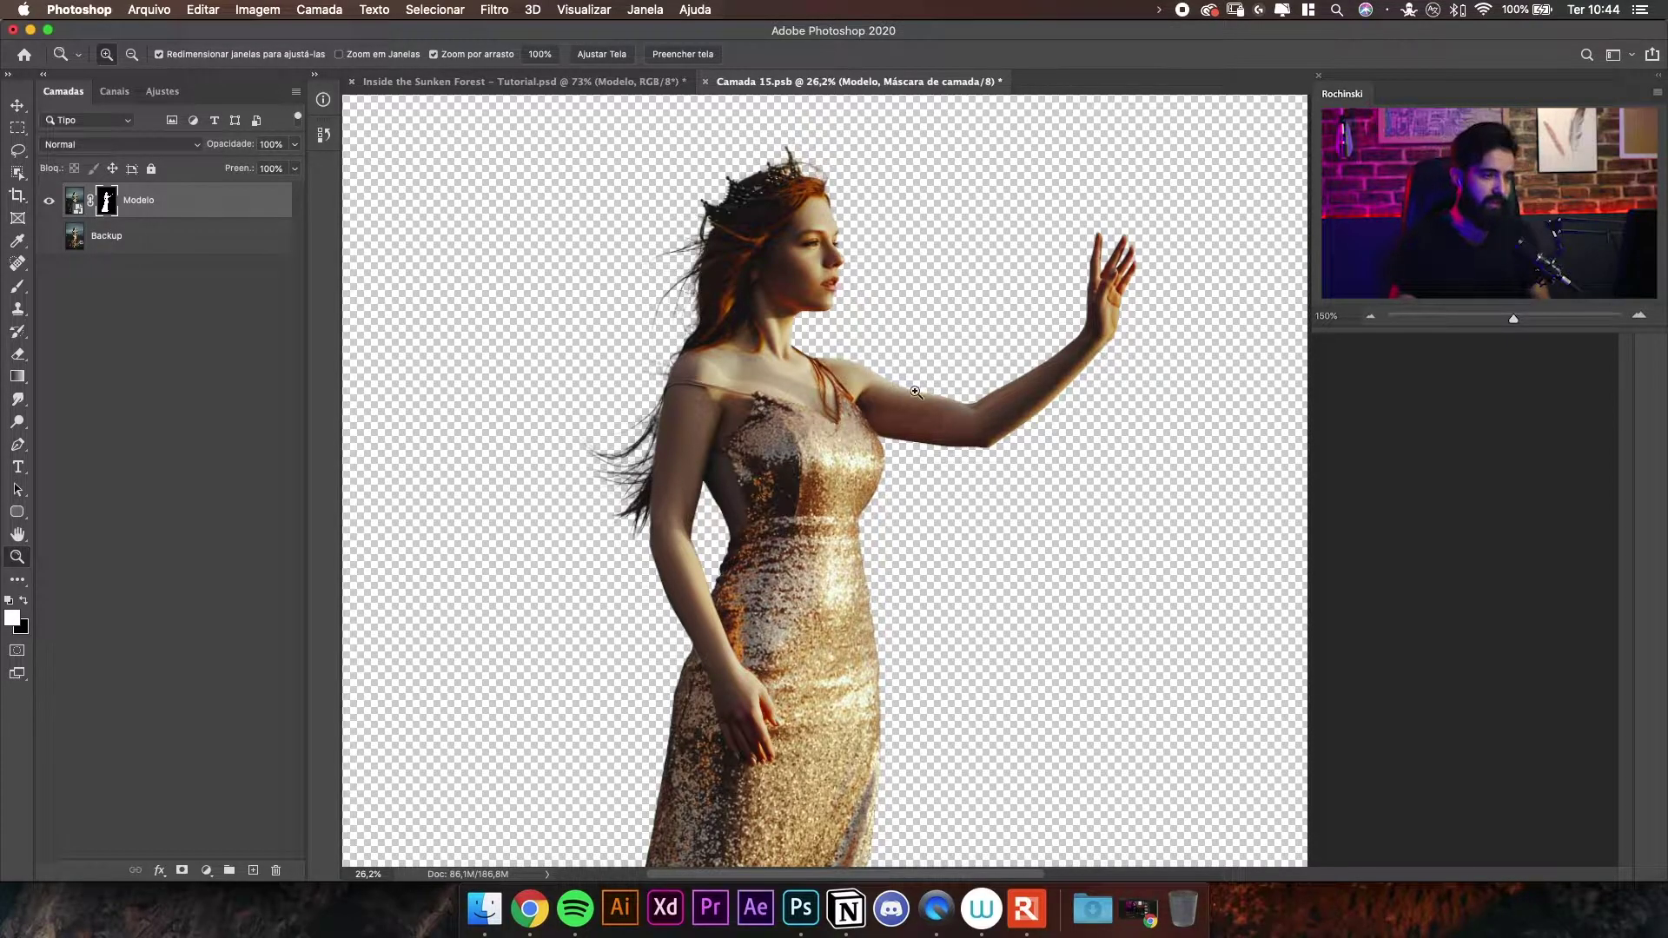
# - Examine the cutout edges around the shoulder, crown, face and raised fingers
pyautogui.moveTo(872, 386); pyautogui.dragTo(960, 395)
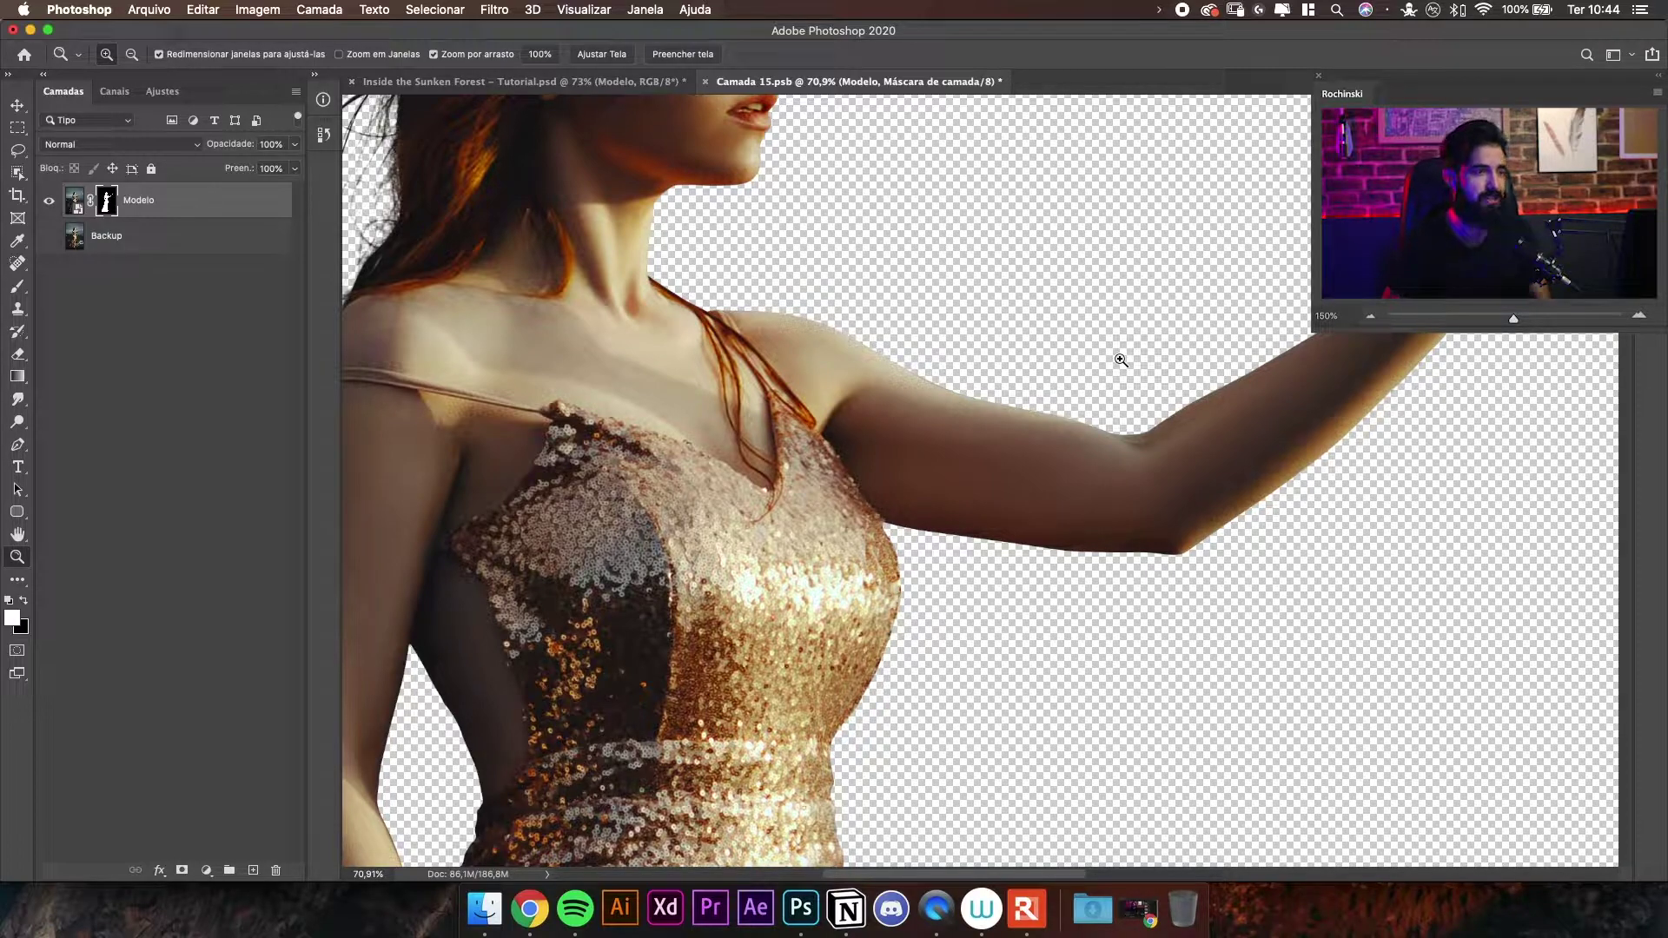
pyautogui.scroll(5, 817, 252)
pyautogui.moveTo(993, 321); pyautogui.dragTo(896, 324)
pyautogui.hscroll(2, 975, 339)
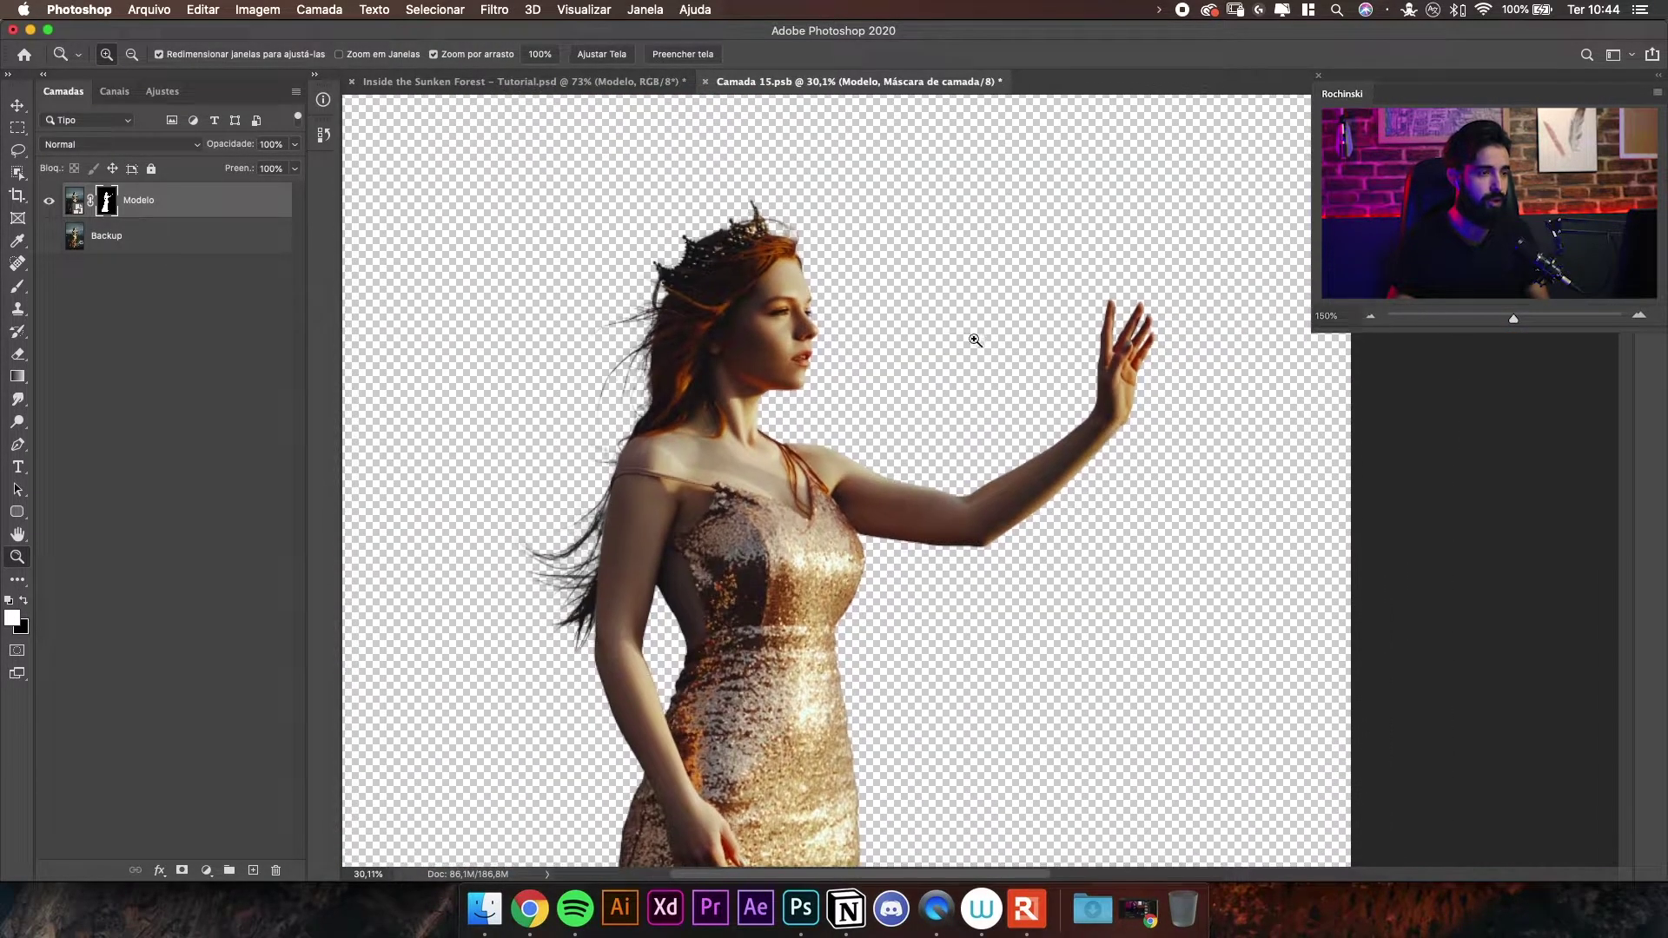
pyautogui.scroll(-4, 878, 302)
pyautogui.hscroll(-1, 782, 226)
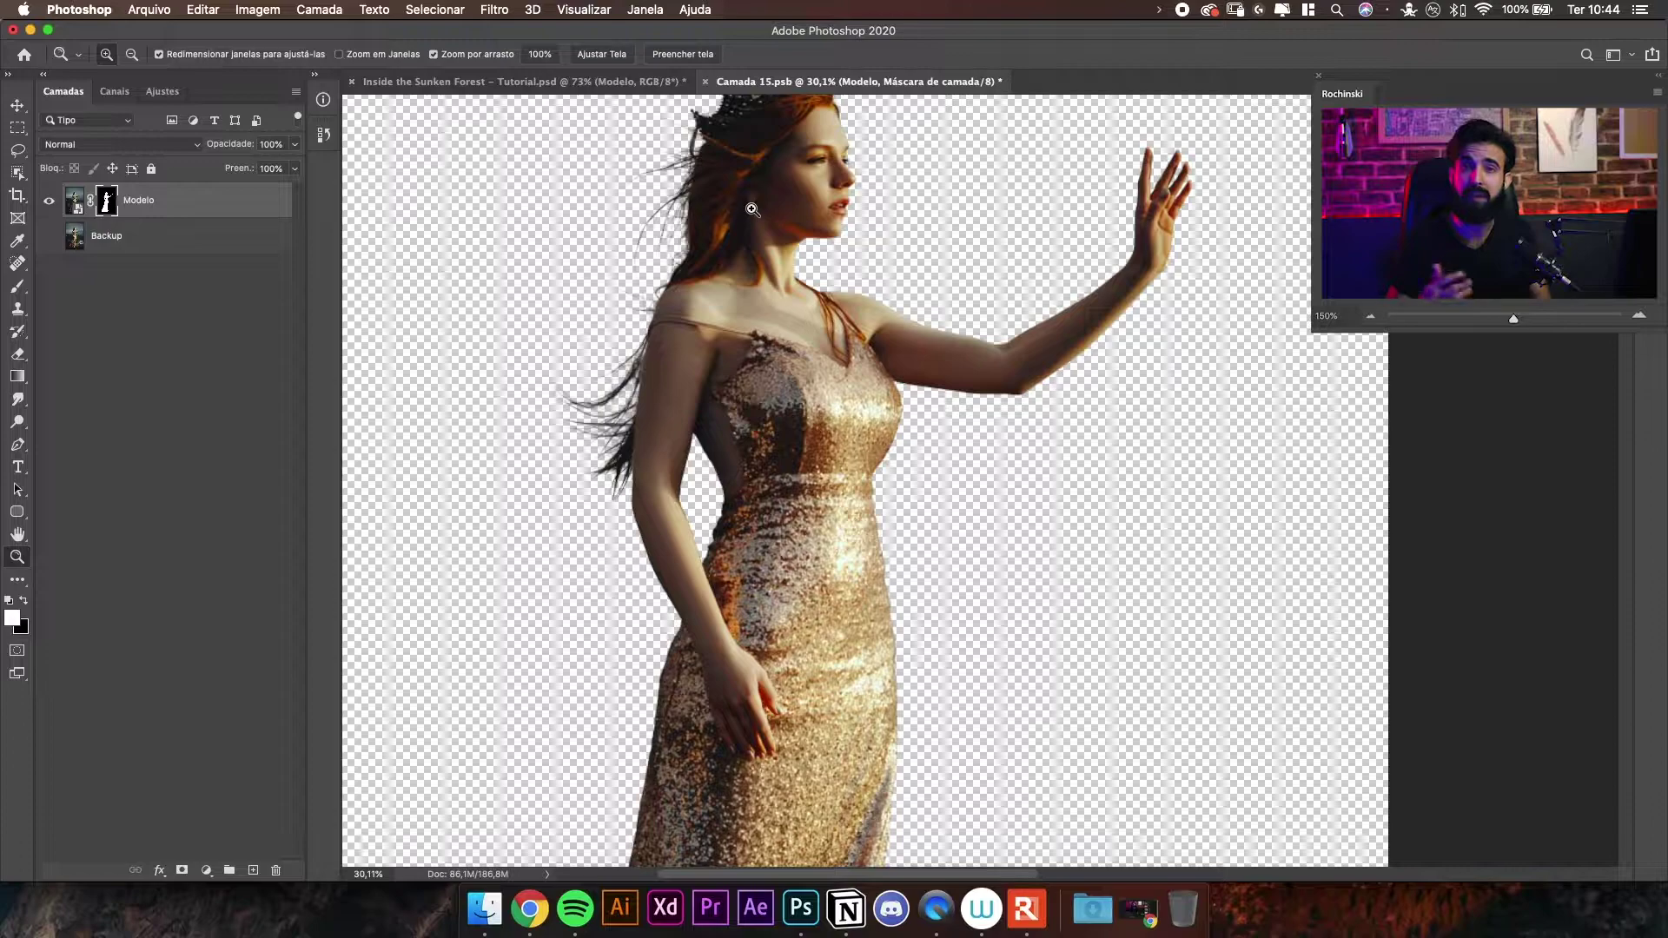
pyautogui.moveTo(826, 201); pyautogui.dragTo(965, 241)
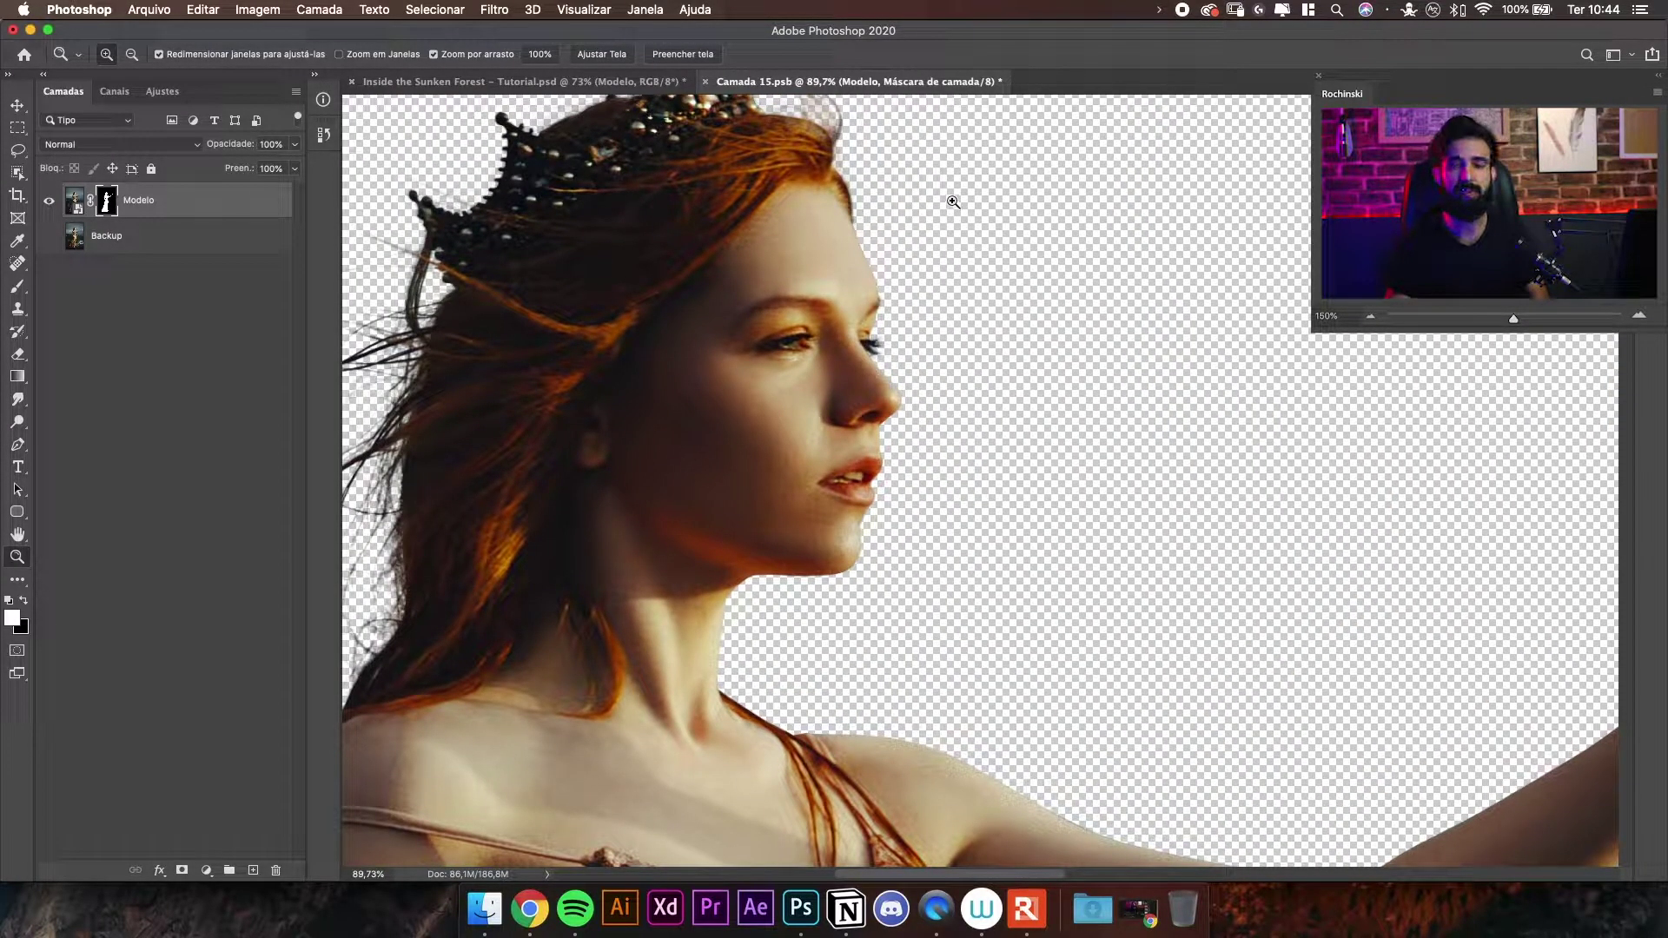
pyautogui.moveTo(1130, 287); pyautogui.dragTo(1007, 282)
pyautogui.moveTo(1190, 295); pyautogui.dragTo(1298, 281)
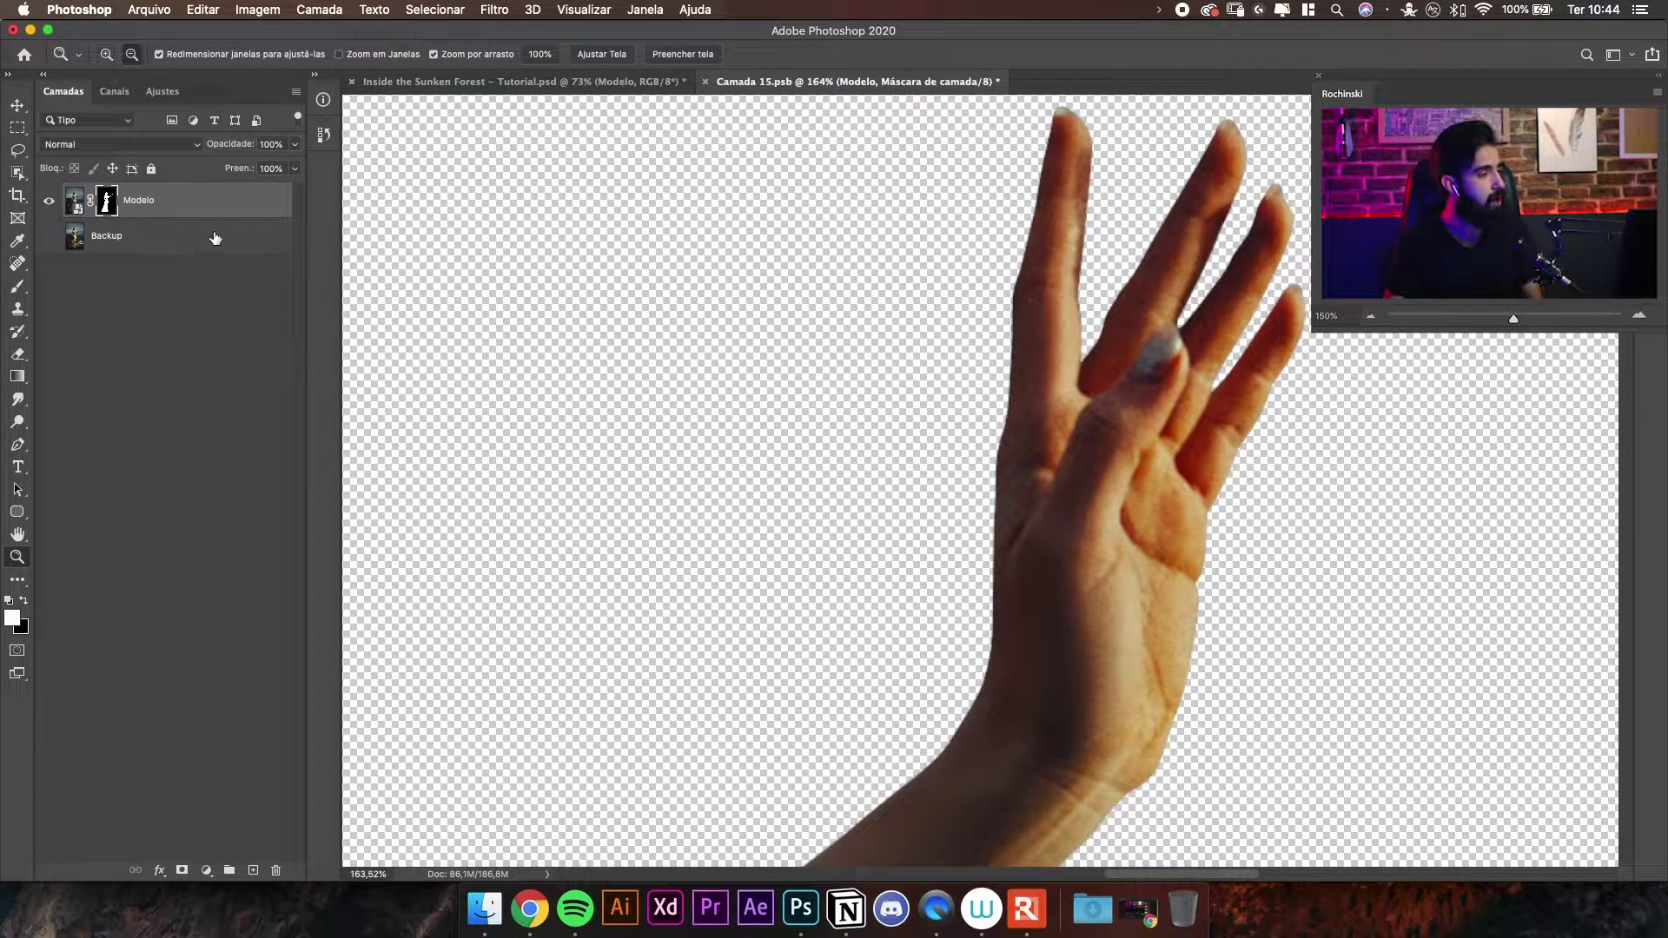
# - Display the Modelo layer mask on its own and examine it for grey residue around the hand, hair and body
pyautogui.keyDown('alt'); pyautogui.click(107, 202); pyautogui.keyUp('alt')
pyautogui.moveTo(1161, 187); pyautogui.dragTo(1043, 409)
pyautogui.moveTo(713, 312); pyautogui.dragTo(1038, 249)
pyautogui.moveTo(774, 263); pyautogui.dragTo(903, 237)
pyautogui.press('super+0')
pyautogui.moveTo(865, 294); pyautogui.dragTo(938, 280)
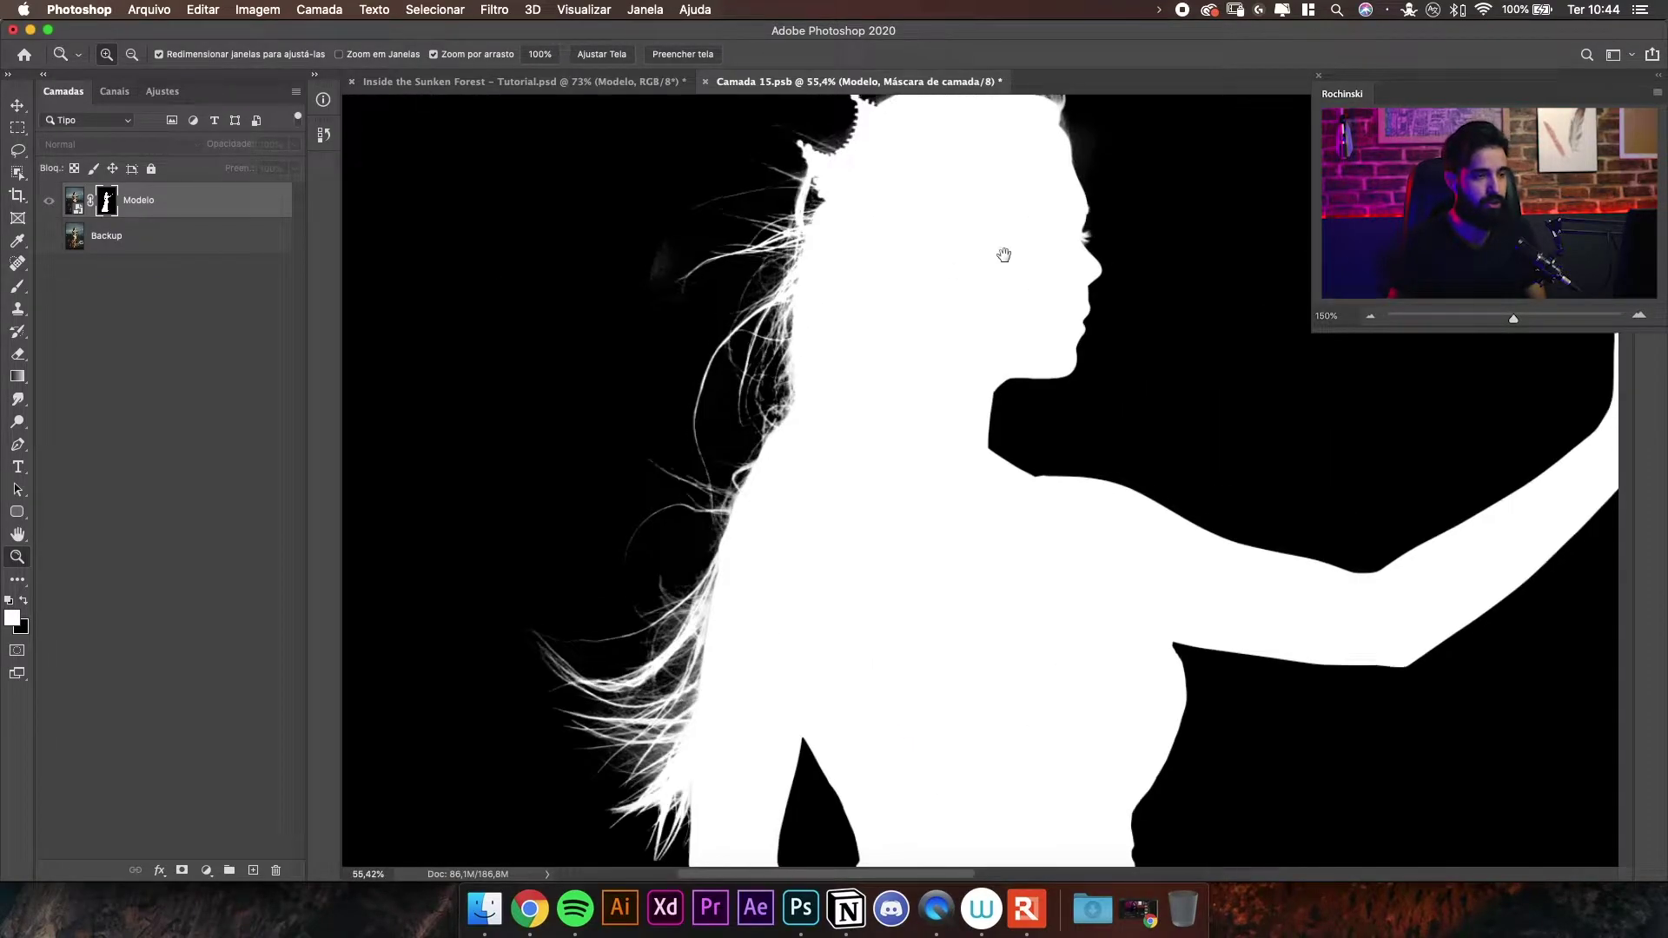
pyautogui.moveTo(1172, 191); pyautogui.dragTo(941, 274)
pyautogui.moveTo(1216, 257); pyautogui.dragTo(1036, 255)
pyautogui.moveTo(983, 375); pyautogui.dragTo(1092, 261)
pyautogui.moveTo(941, 513); pyautogui.dragTo(1135, 196)
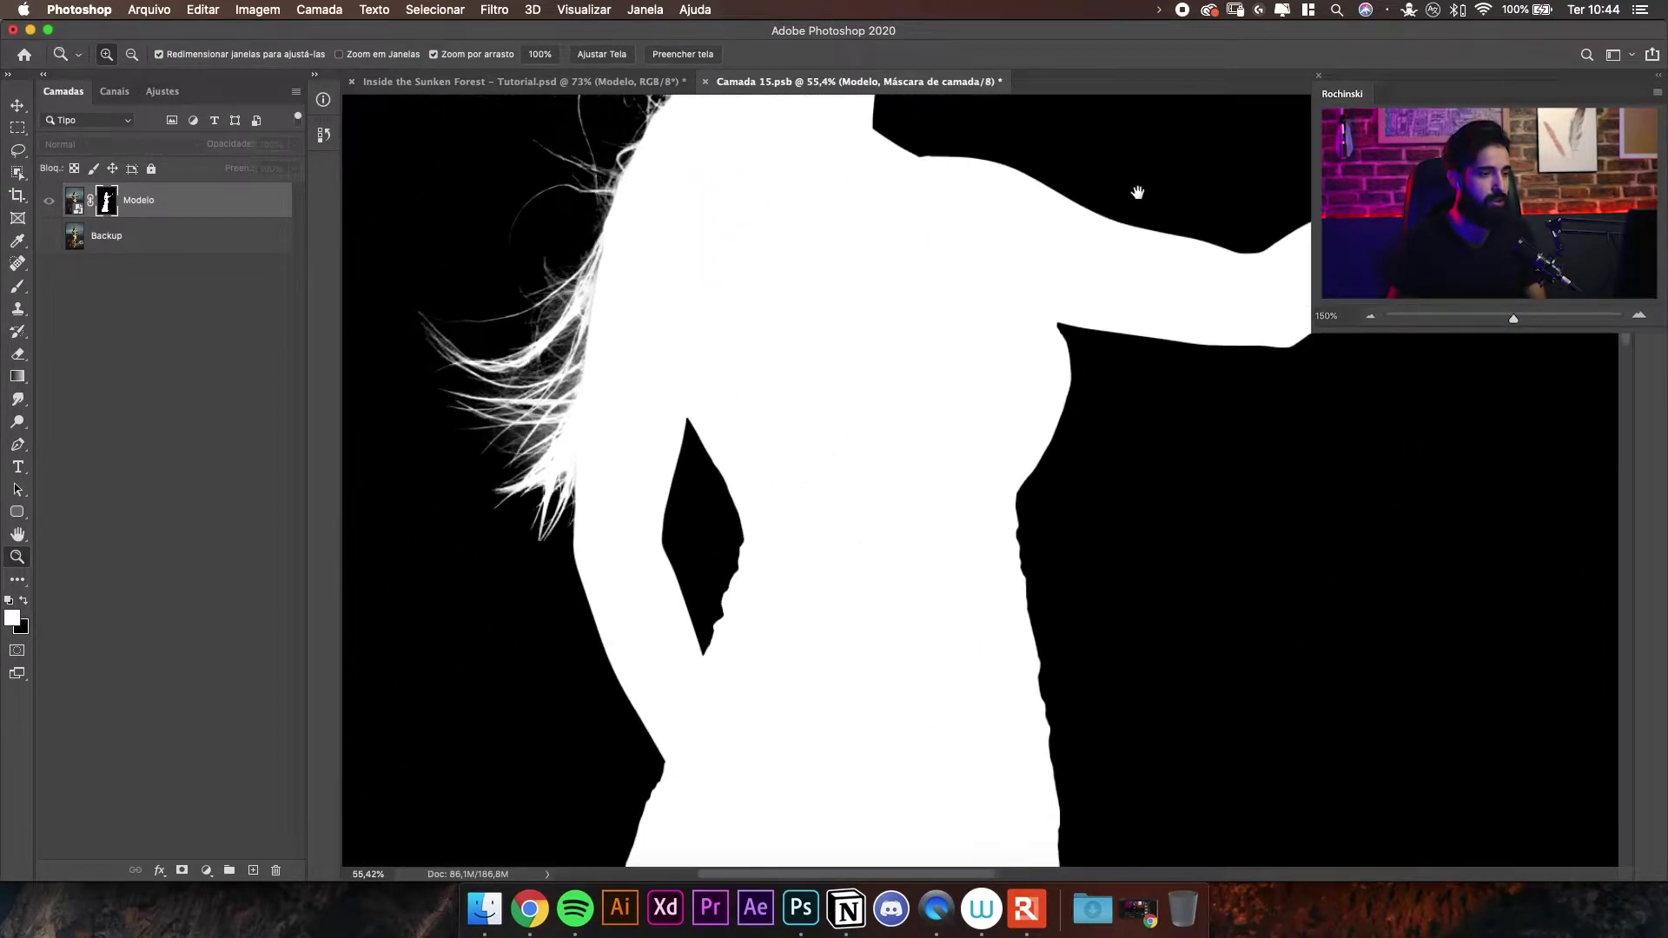
pyautogui.moveTo(909, 172); pyautogui.dragTo(998, 560)
pyautogui.moveTo(810, 188); pyautogui.dragTo(823, 186)
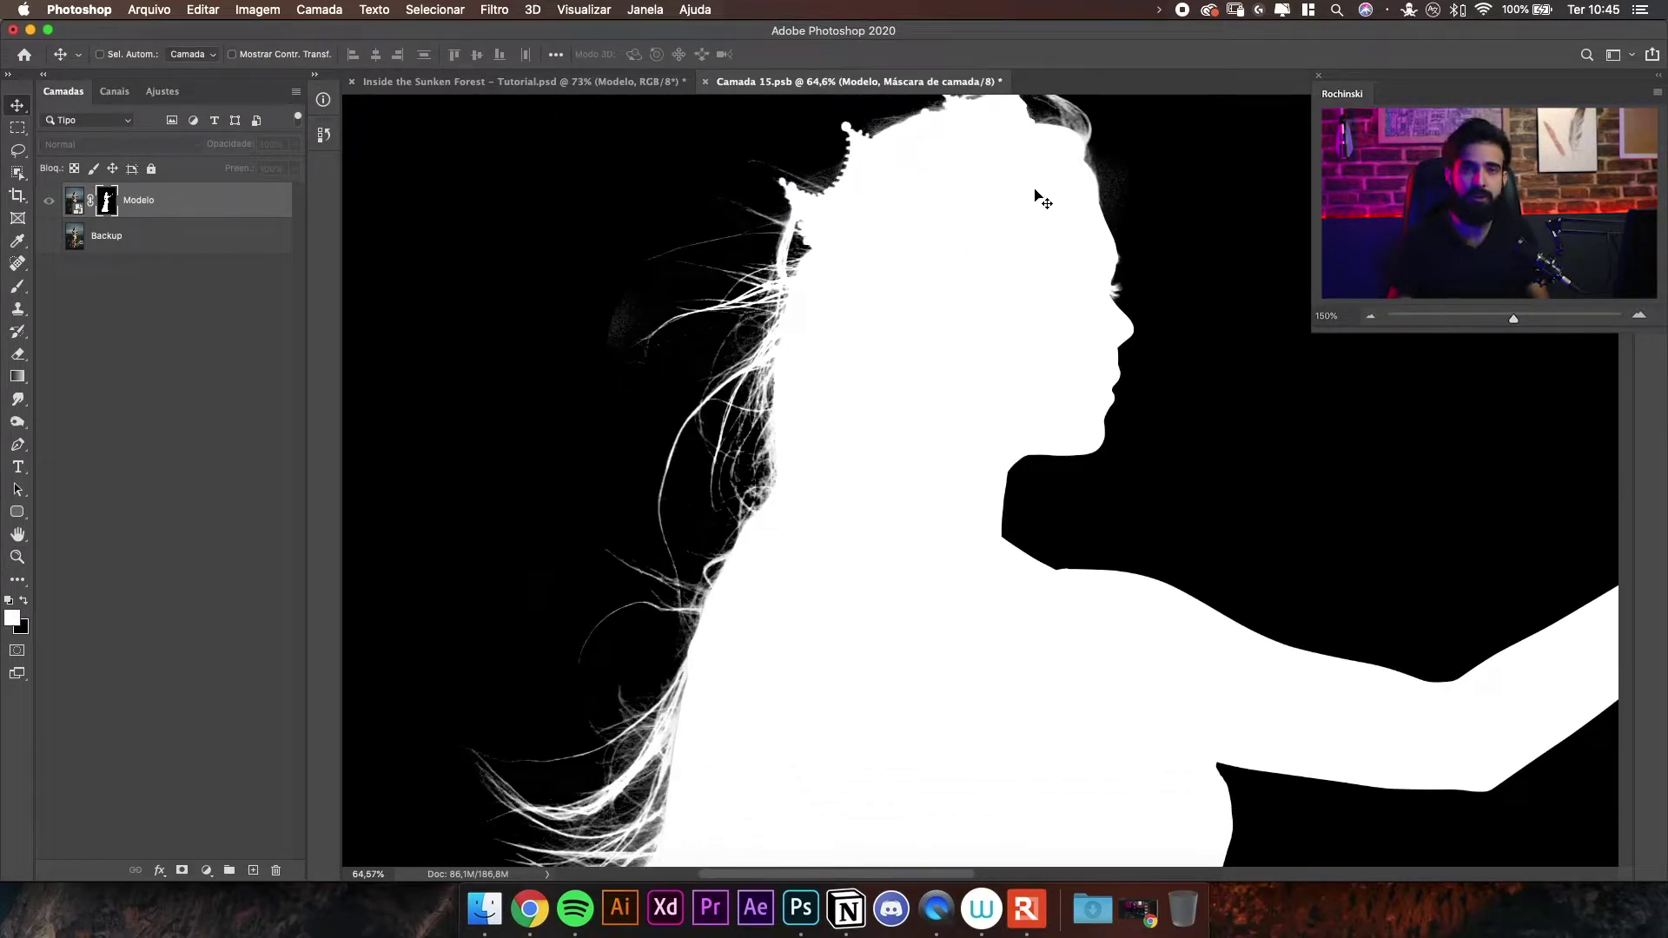
pyautogui.moveTo(956, 229)
pyautogui.mouseDown()
pyautogui.moveTo(964, 268)
pyautogui.moveTo(835, 280)
pyautogui.moveTo(791, 347)
pyautogui.moveTo(849, 347)
pyautogui.moveTo(855, 304)
pyautogui.mouseUp()
# - Darken the grey haze beside the crown and upper hair in the mask using the Burn tool, size 200, range Sombras, exposure 35%
pyautogui.click(18, 422)
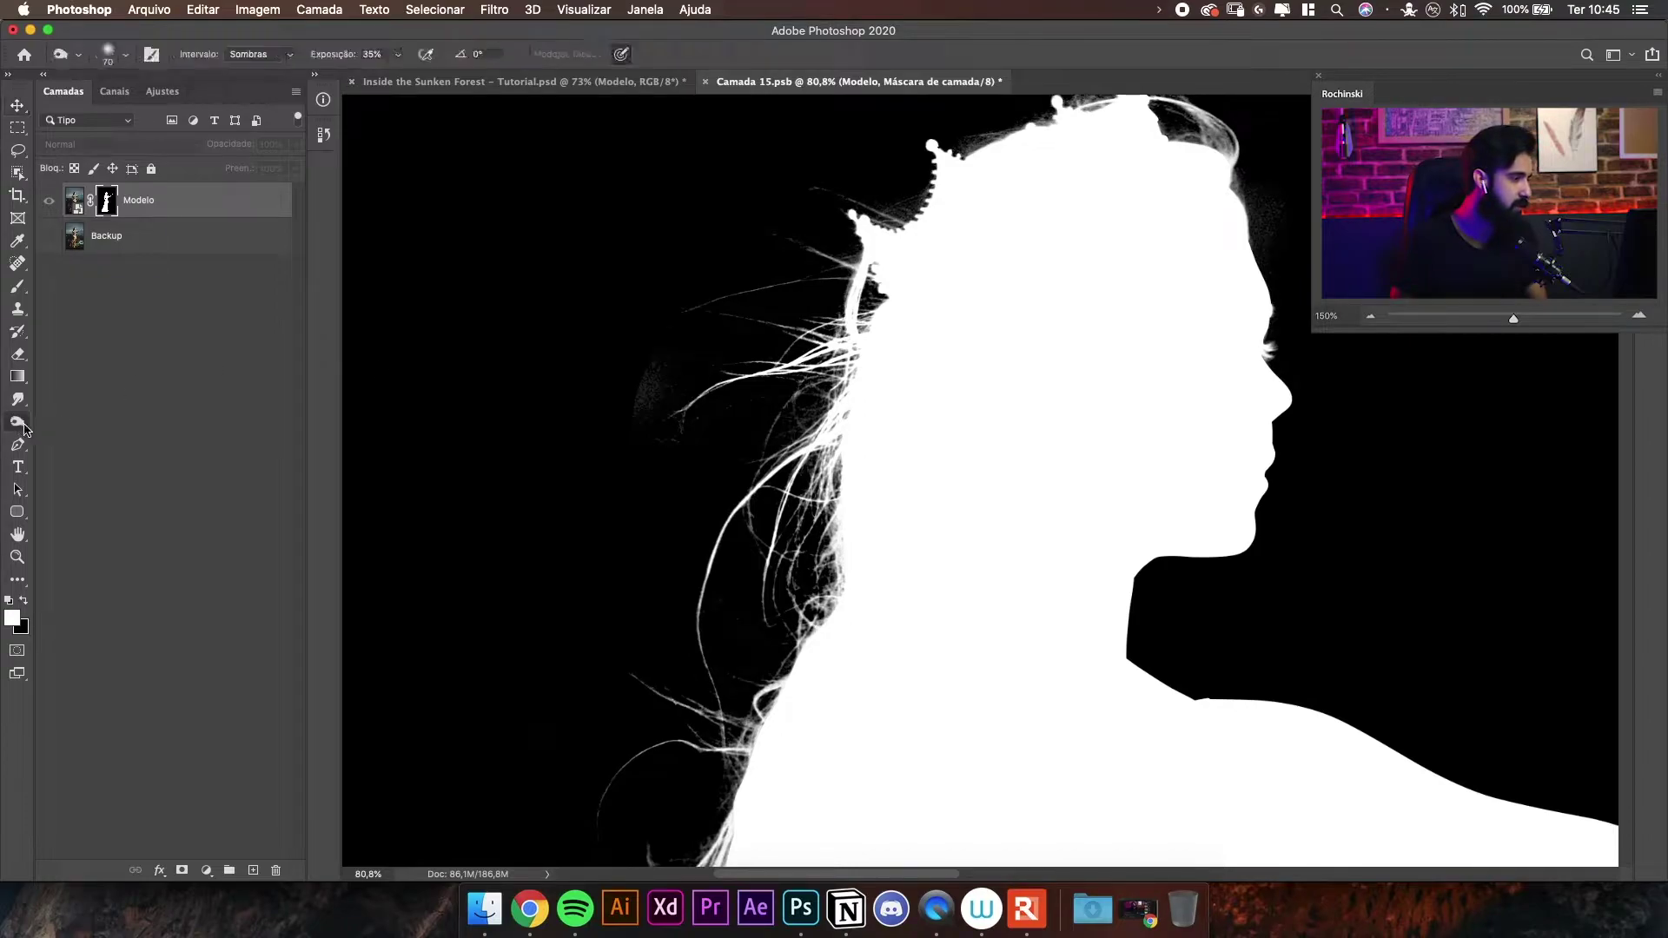
pyautogui.press(']')
pyautogui.press(']')
pyautogui.press(']')
pyautogui.press(']')
pyautogui.press(']')
pyautogui.press(']')
pyautogui.press(']')
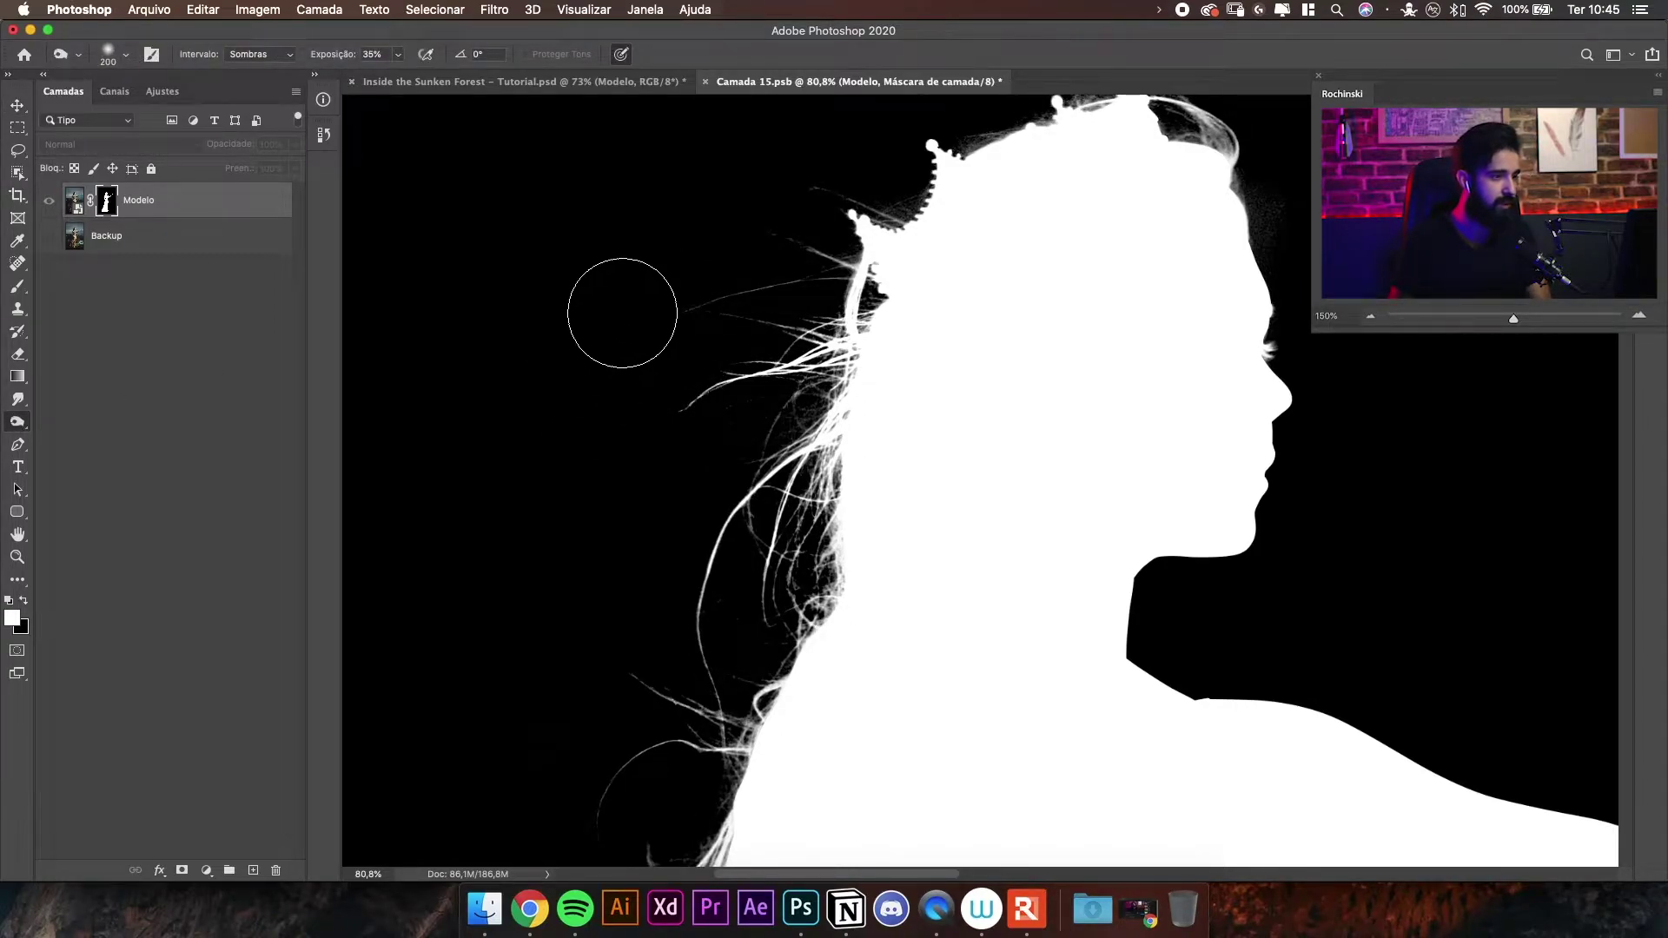
pyautogui.moveTo(936, 219); pyautogui.dragTo(905, 440)
pyautogui.moveTo(998, 199); pyautogui.dragTo(888, 198)
pyautogui.moveTo(917, 295)
pyautogui.mouseDown()
pyautogui.moveTo(998, 249)
pyautogui.moveTo(1016, 263)
pyautogui.moveTo(947, 297)
pyautogui.mouseUp()
# - Burn away the haze around the lower hair strands in the mask, and return to the normal layer view
pyautogui.moveTo(1066, 328); pyautogui.dragTo(1119, 106)
pyautogui.moveTo(961, 331); pyautogui.dragTo(1001, 156)
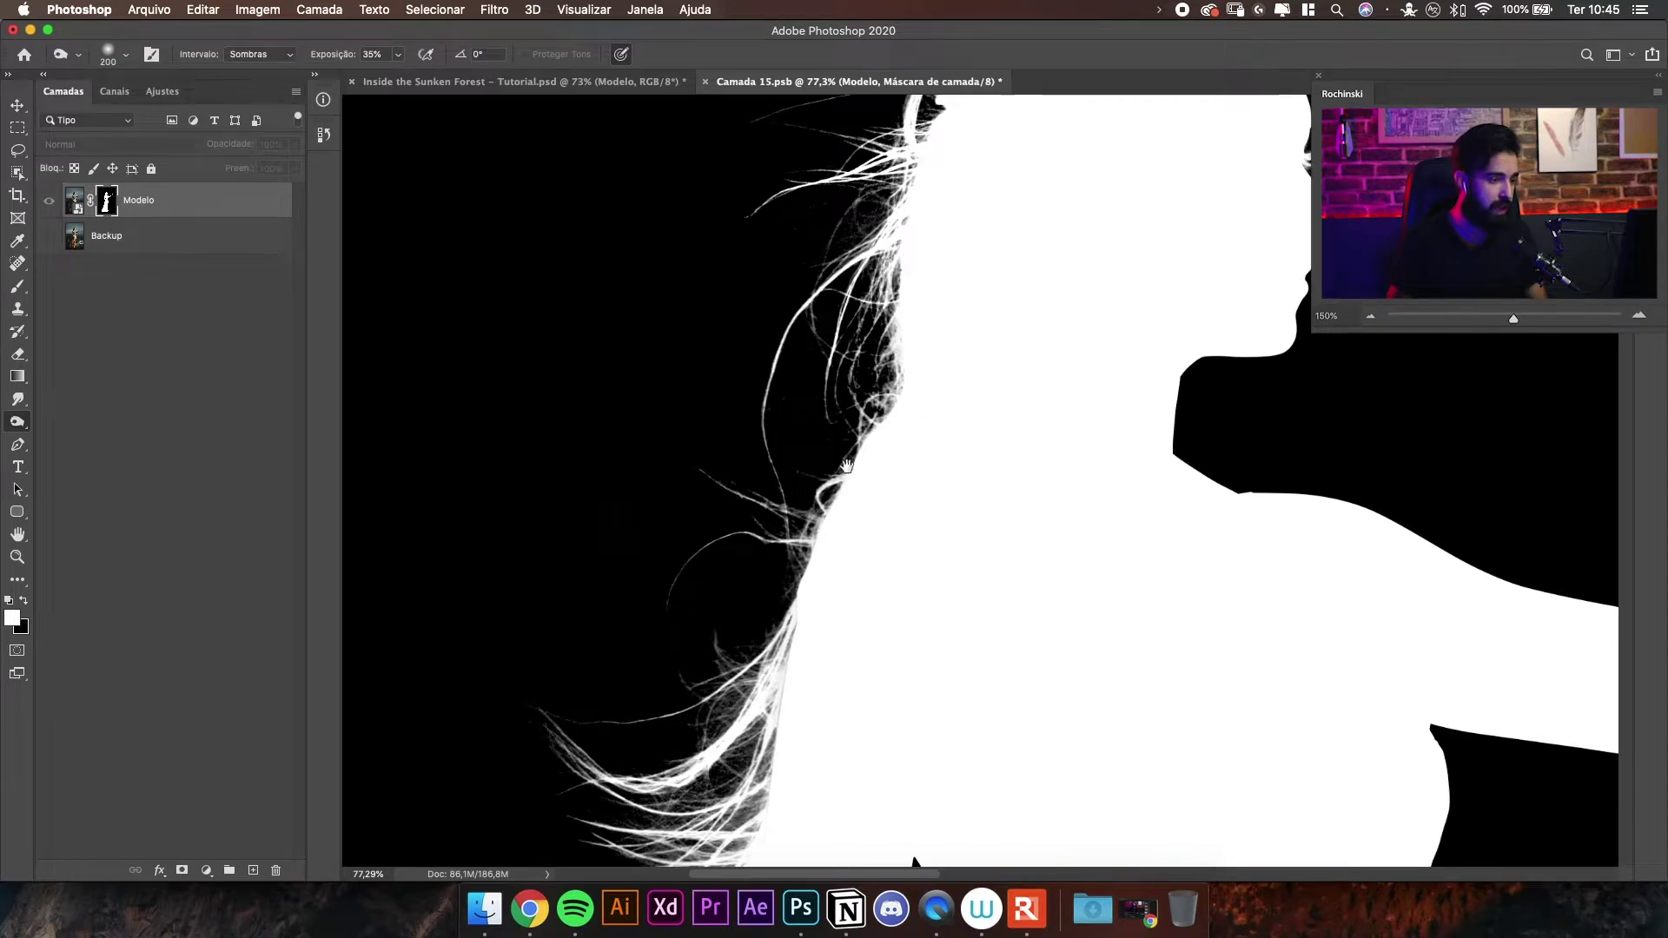
pyautogui.moveTo(930, 289); pyautogui.dragTo(952, 136)
pyautogui.moveTo(860, 405); pyautogui.dragTo(763, 398)
pyautogui.moveTo(847, 478); pyautogui.dragTo(900, 458)
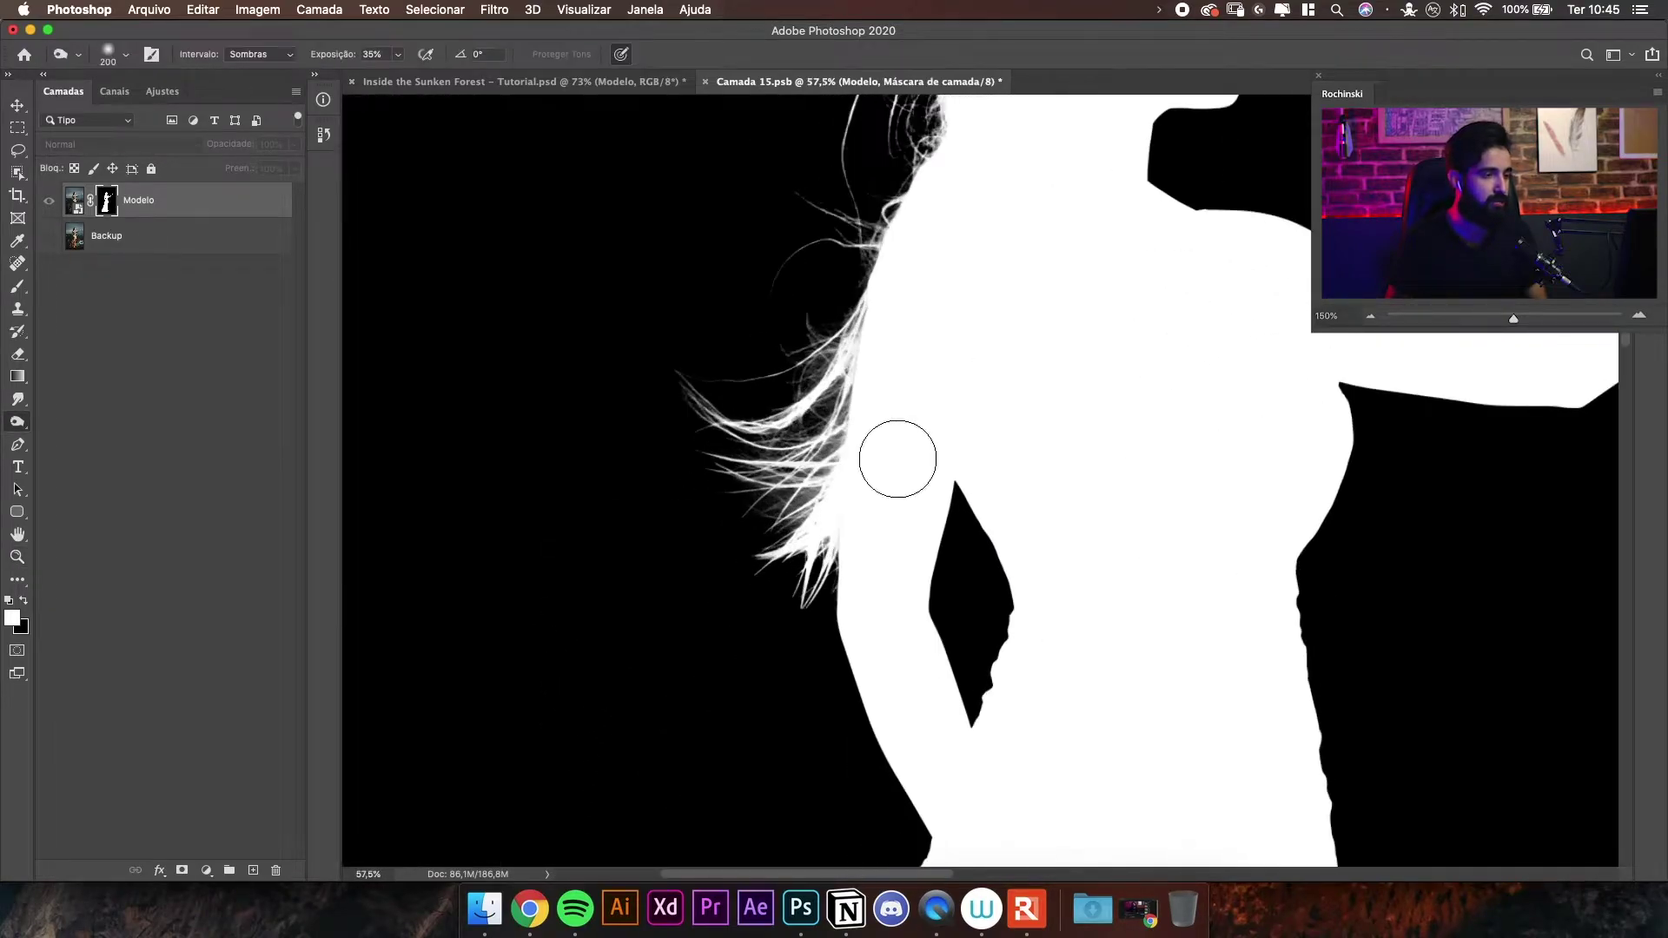
pyautogui.click(74, 200)
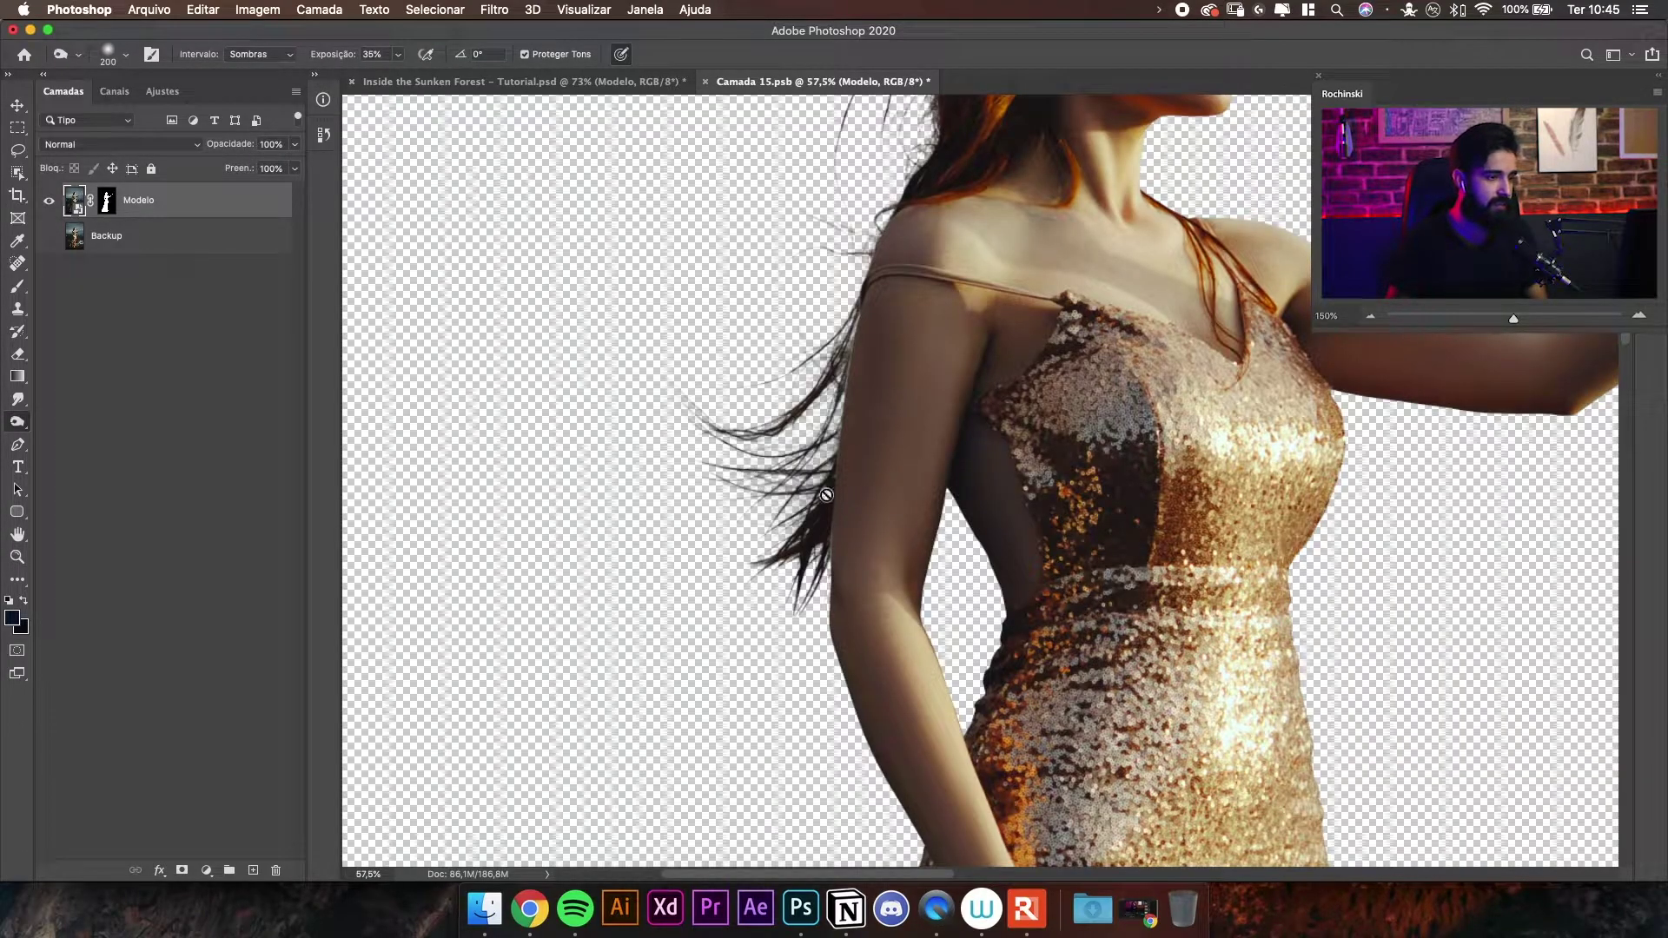
# - Examine the cutout edges around the hair, arm and raised fingers at several magnifications
pyautogui.moveTo(796, 508); pyautogui.dragTo(903, 460)
pyautogui.moveTo(739, 486); pyautogui.dragTo(539, 495)
pyautogui.moveTo(773, 417); pyautogui.dragTo(848, 426)
pyautogui.moveTo(1119, 393); pyautogui.dragTo(1259, 390)
pyautogui.moveTo(998, 410); pyautogui.dragTo(765, 579)
pyautogui.moveTo(956, 321); pyautogui.dragTo(1038, 337)
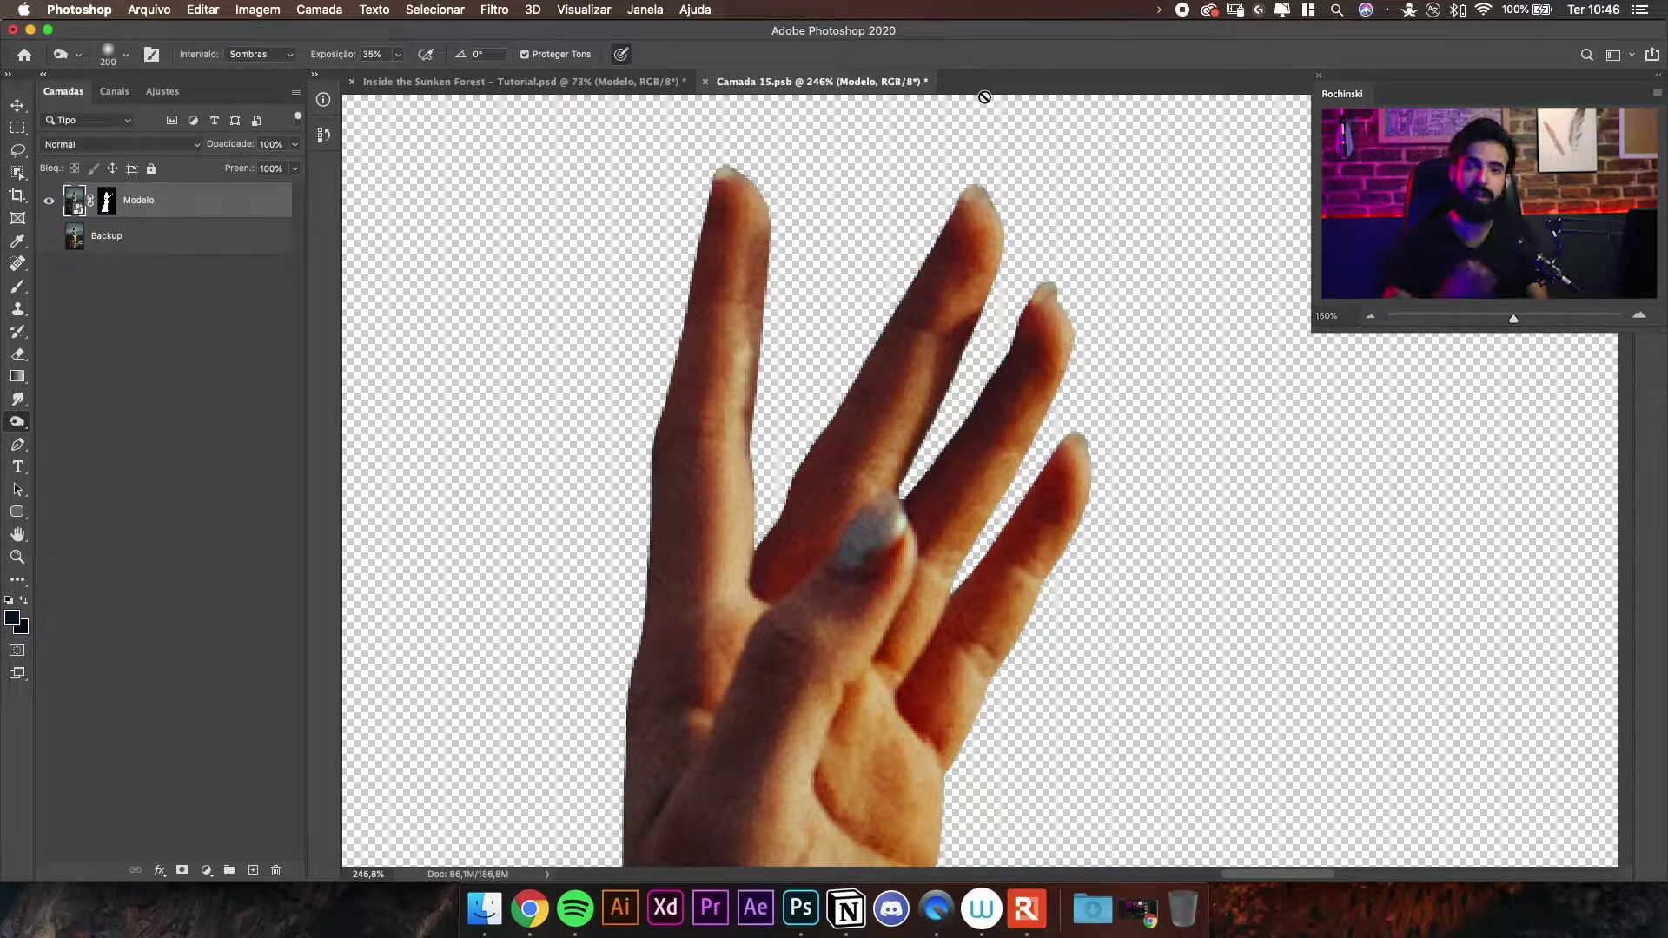
pyautogui.moveTo(984, 97)
pyautogui.mouseDown()
pyautogui.moveTo(938, 242)
pyautogui.moveTo(977, 287)
pyautogui.moveTo(1052, 263)
pyautogui.moveTo(1062, 292)
pyautogui.moveTo(957, 315)
pyautogui.moveTo(886, 306)
pyautogui.moveTo(964, 310)
pyautogui.moveTo(1052, 277)
pyautogui.mouseUp()
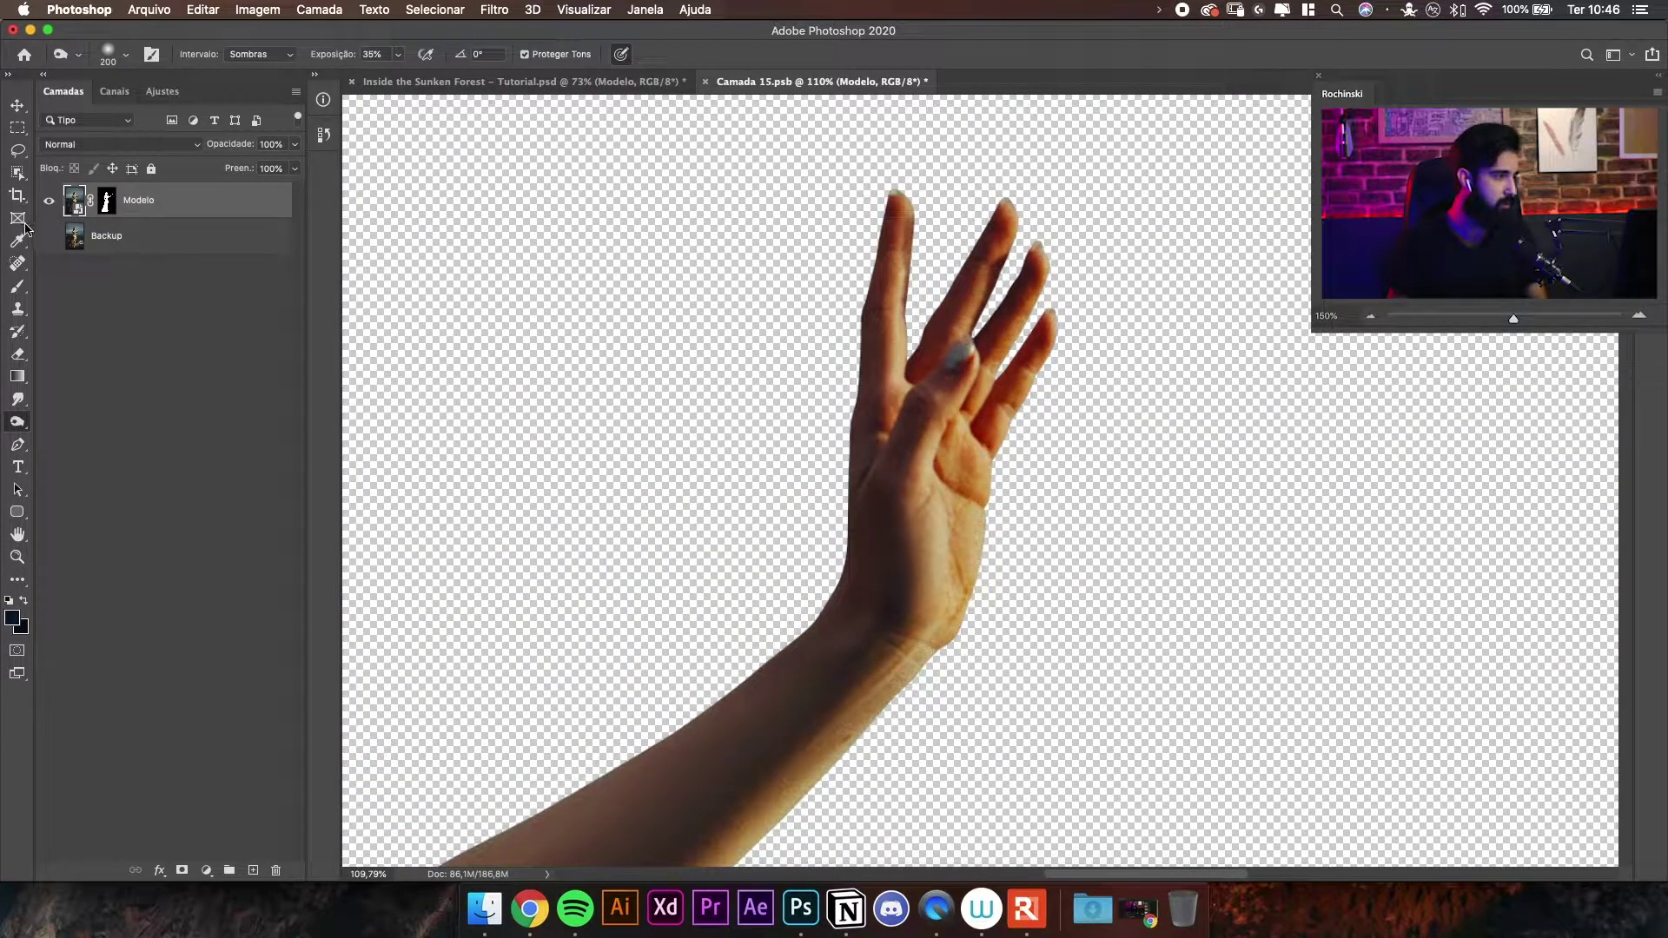
pyautogui.click(53, 242)
pyautogui.click(52, 242)
pyautogui.moveTo(998, 257)
pyautogui.mouseDown()
pyautogui.moveTo(919, 318)
pyautogui.moveTo(985, 282)
pyautogui.mouseUp()
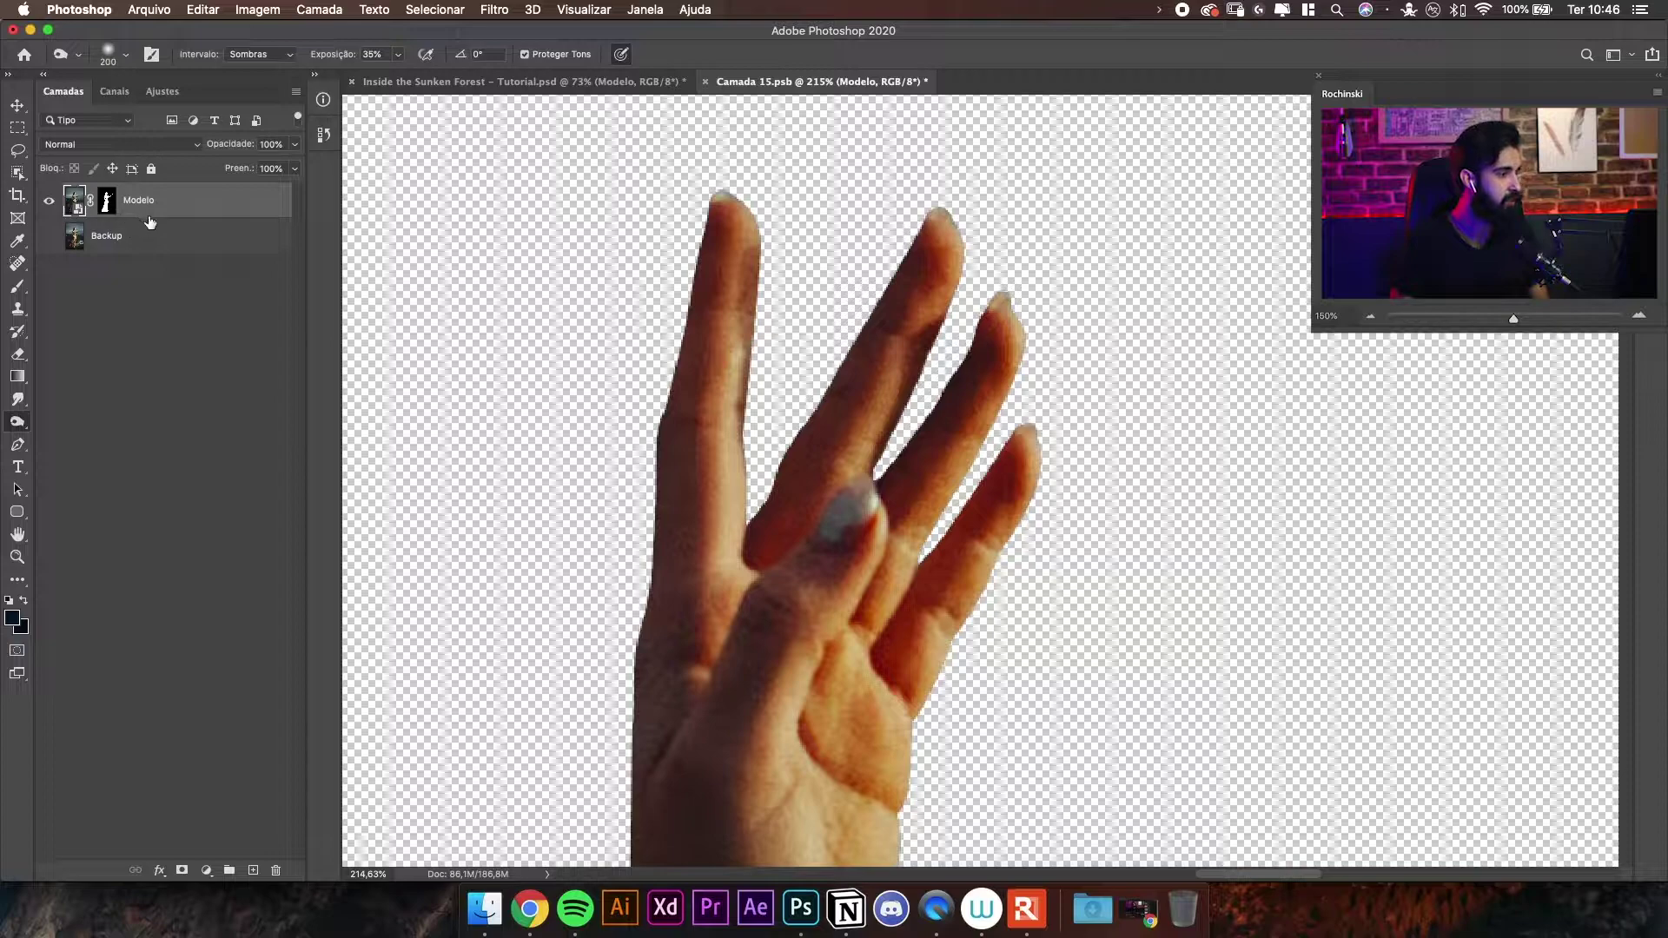
# - Compare the finger edges of the cutout with the original photo by disabling and re-enabling the Modelo mask
pyautogui.keyDown('shift'); pyautogui.click(107, 200); pyautogui.keyUp('shift')
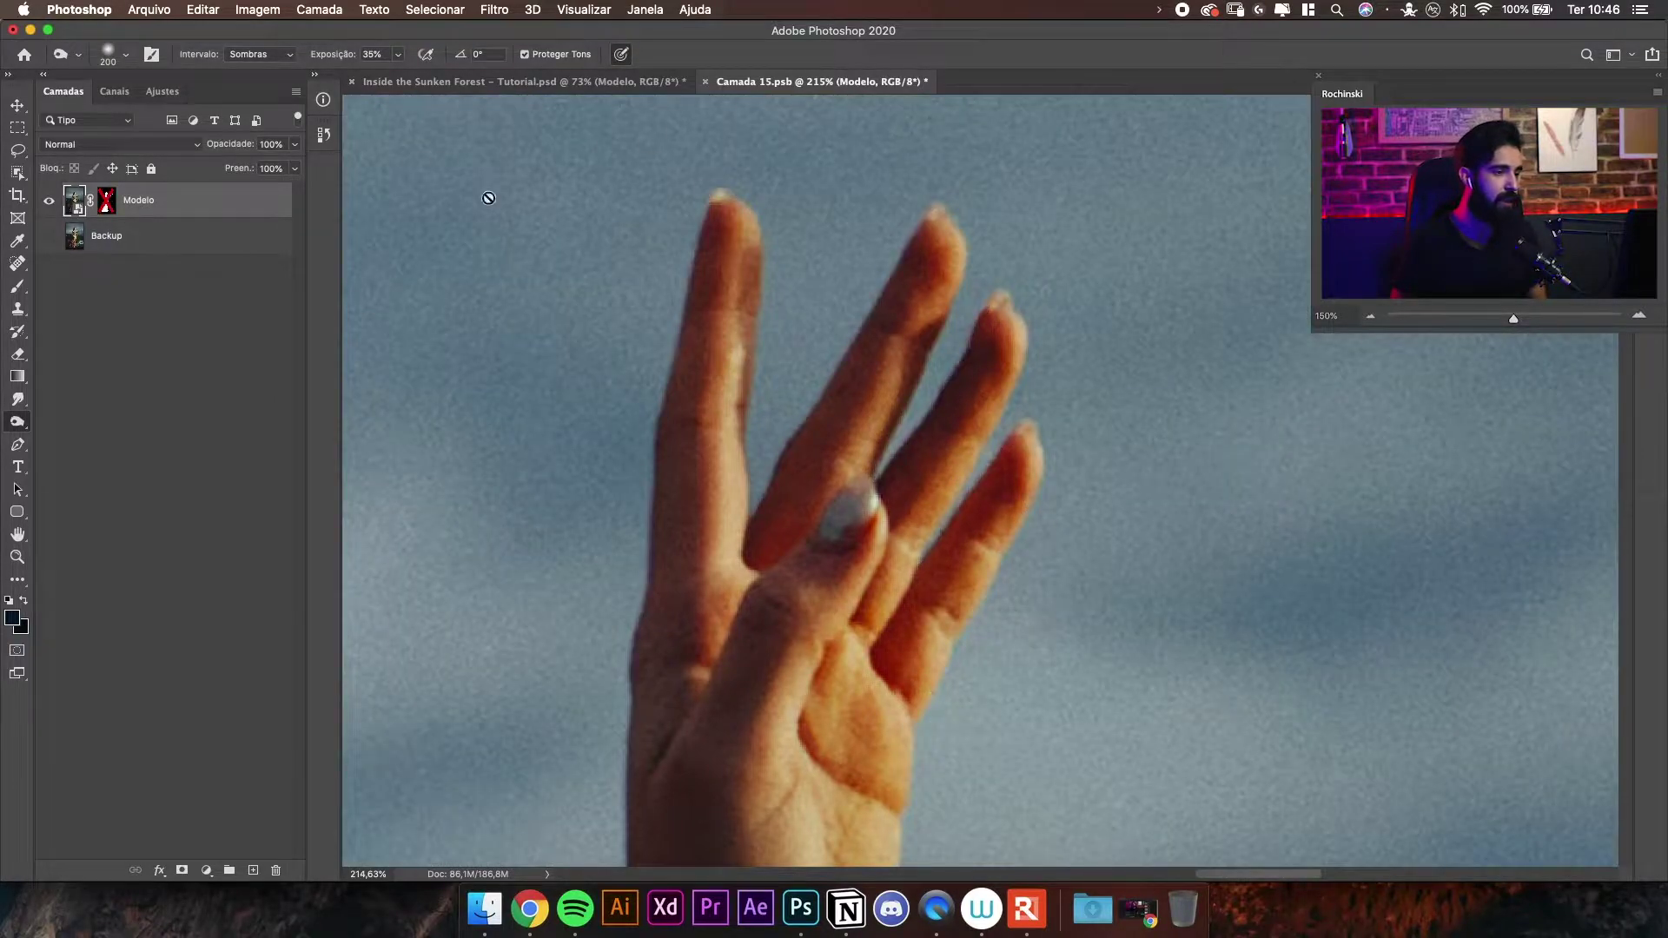
pyautogui.press('z')
pyautogui.moveTo(933, 250)
pyautogui.mouseDown()
pyautogui.moveTo(865, 256)
pyautogui.moveTo(946, 252)
pyautogui.moveTo(961, 282)
pyautogui.moveTo(901, 214)
pyautogui.mouseUp()
pyautogui.keyDown('shift'); pyautogui.click(107, 200); pyautogui.keyUp('shift')
pyautogui.keyDown('shift'); pyautogui.click(107, 200); pyautogui.keyUp('shift')
pyautogui.press('z')
pyautogui.press('z')
pyautogui.press('z')
pyautogui.moveTo(920, 313); pyautogui.dragTo(997, 297)
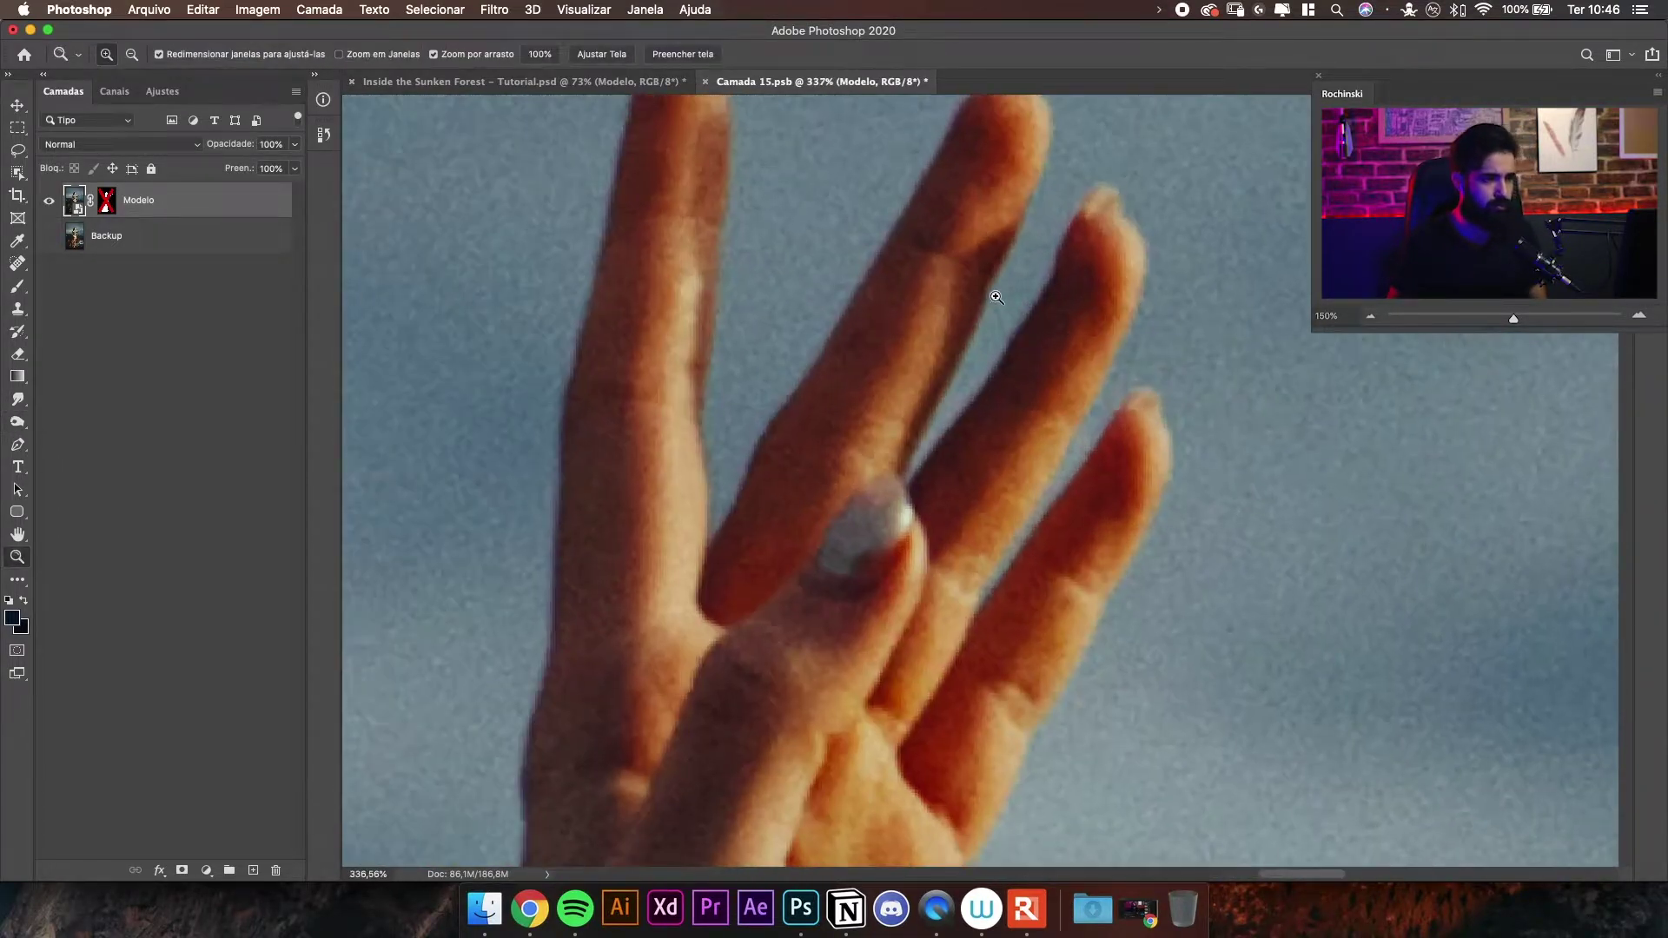
pyautogui.press('z')
pyautogui.moveTo(890, 275)
pyautogui.mouseDown()
pyautogui.moveTo(894, 312)
pyautogui.moveTo(878, 275)
pyautogui.moveTo(842, 304)
pyautogui.mouseUp()
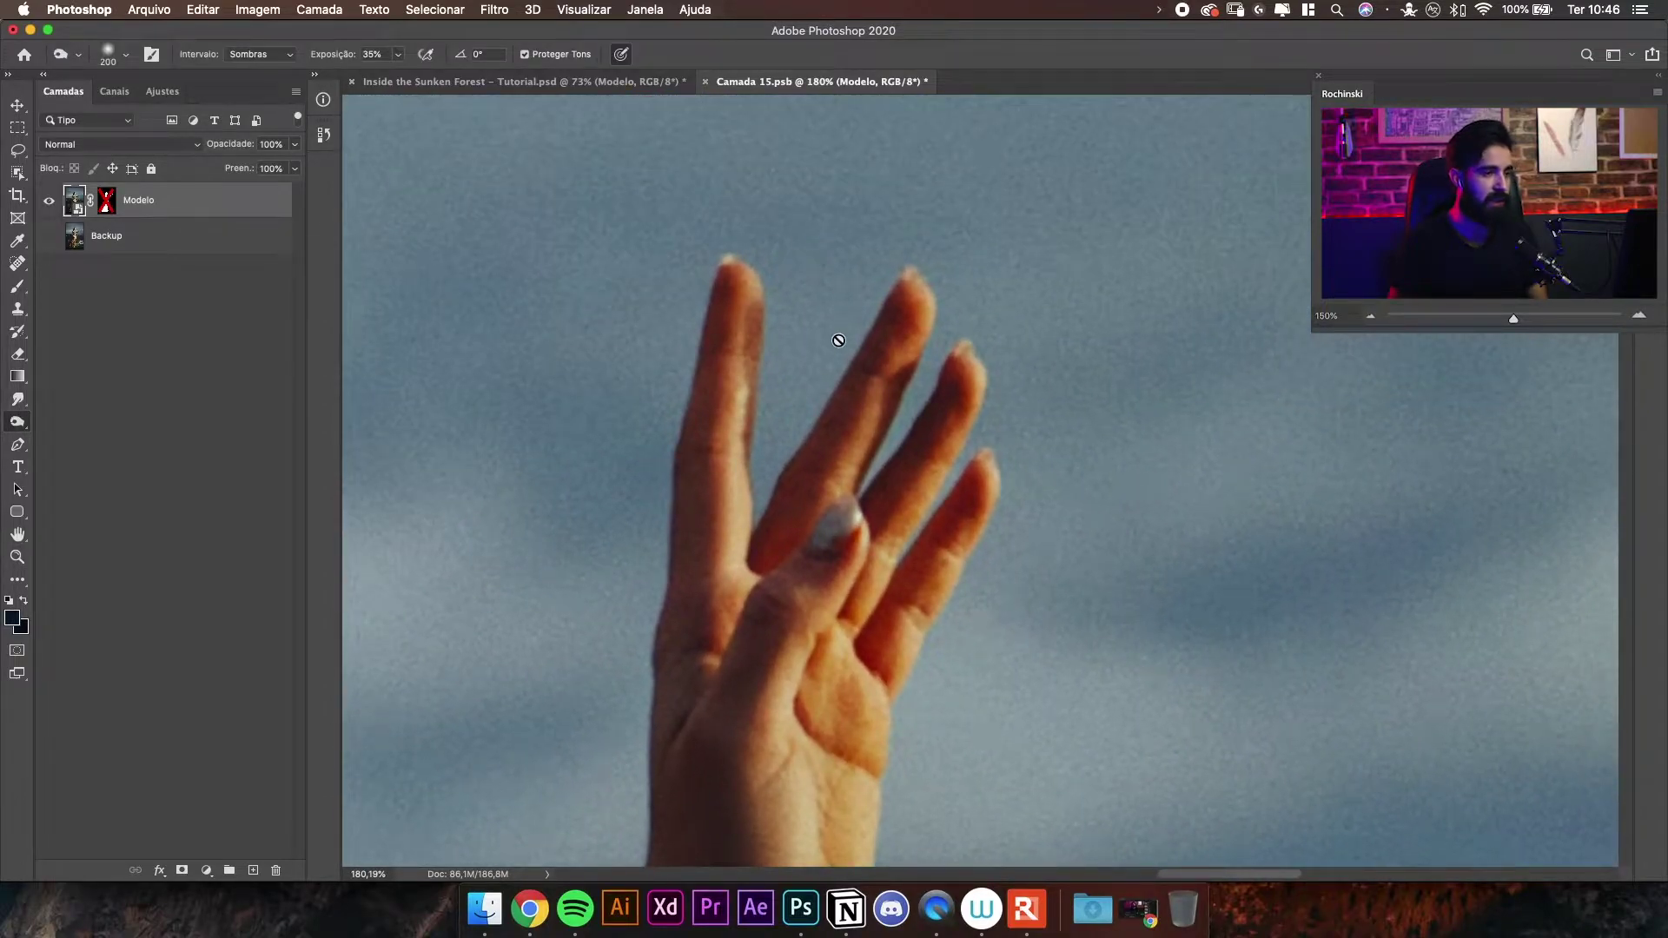
pyautogui.keyDown('shift'); pyautogui.click(107, 202); pyautogui.keyUp('shift')
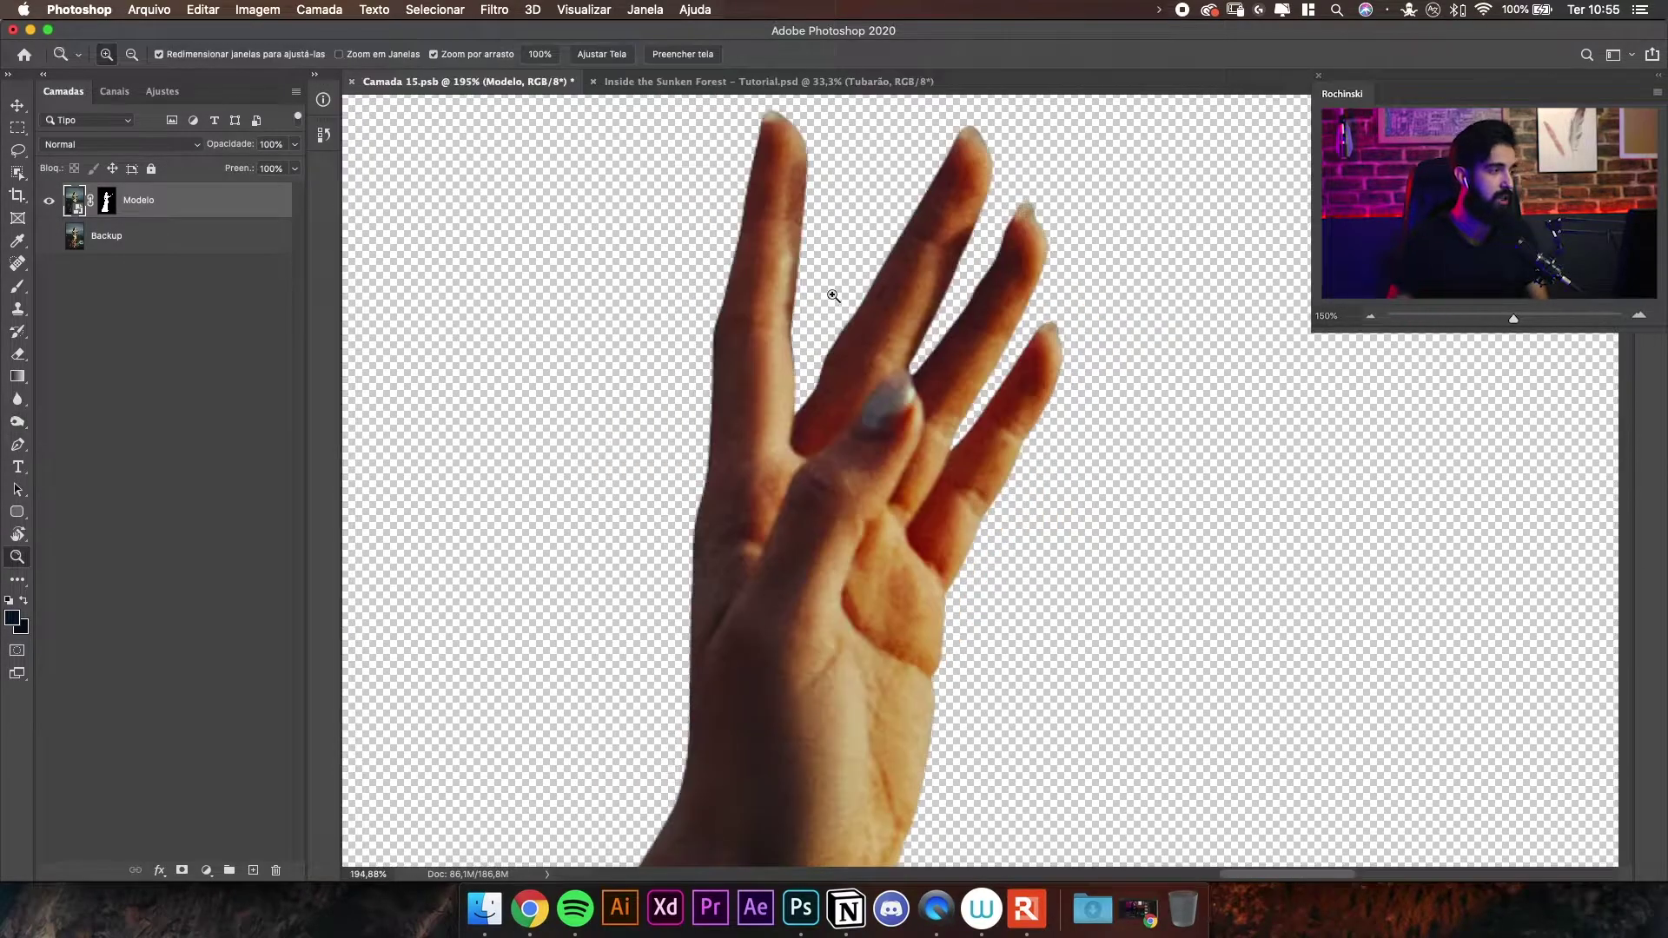
# - Choose the Blur tool and try it on the hand image, declining to rasterize the smart object
pyautogui.click(17, 399)
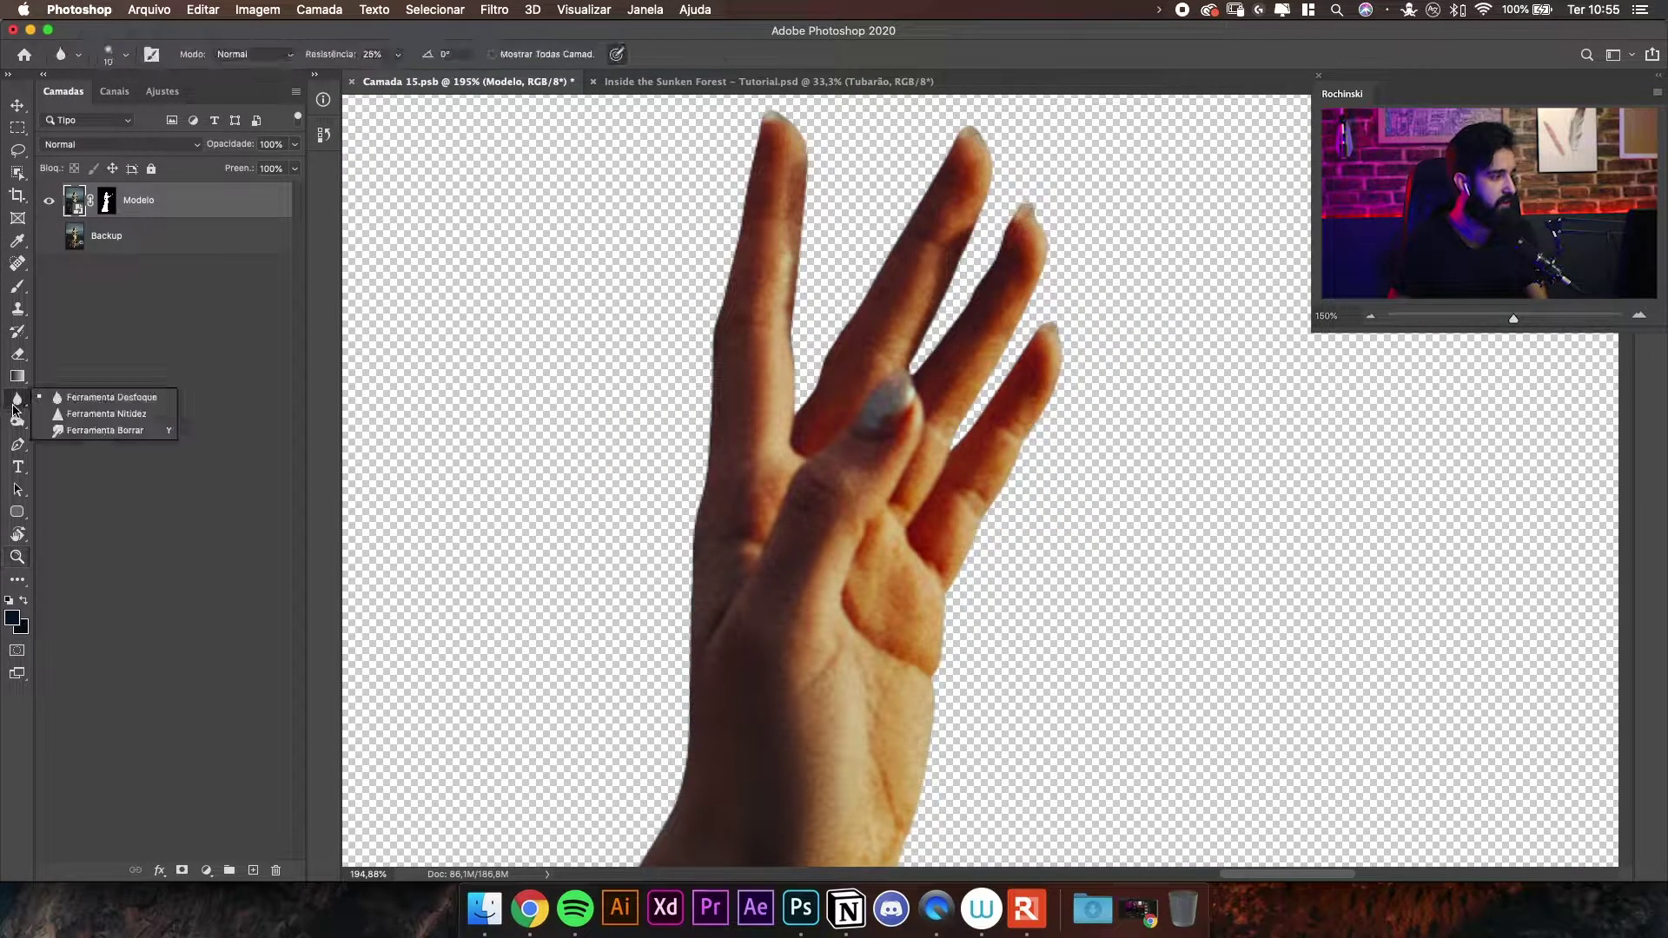
pyautogui.click(96, 400)
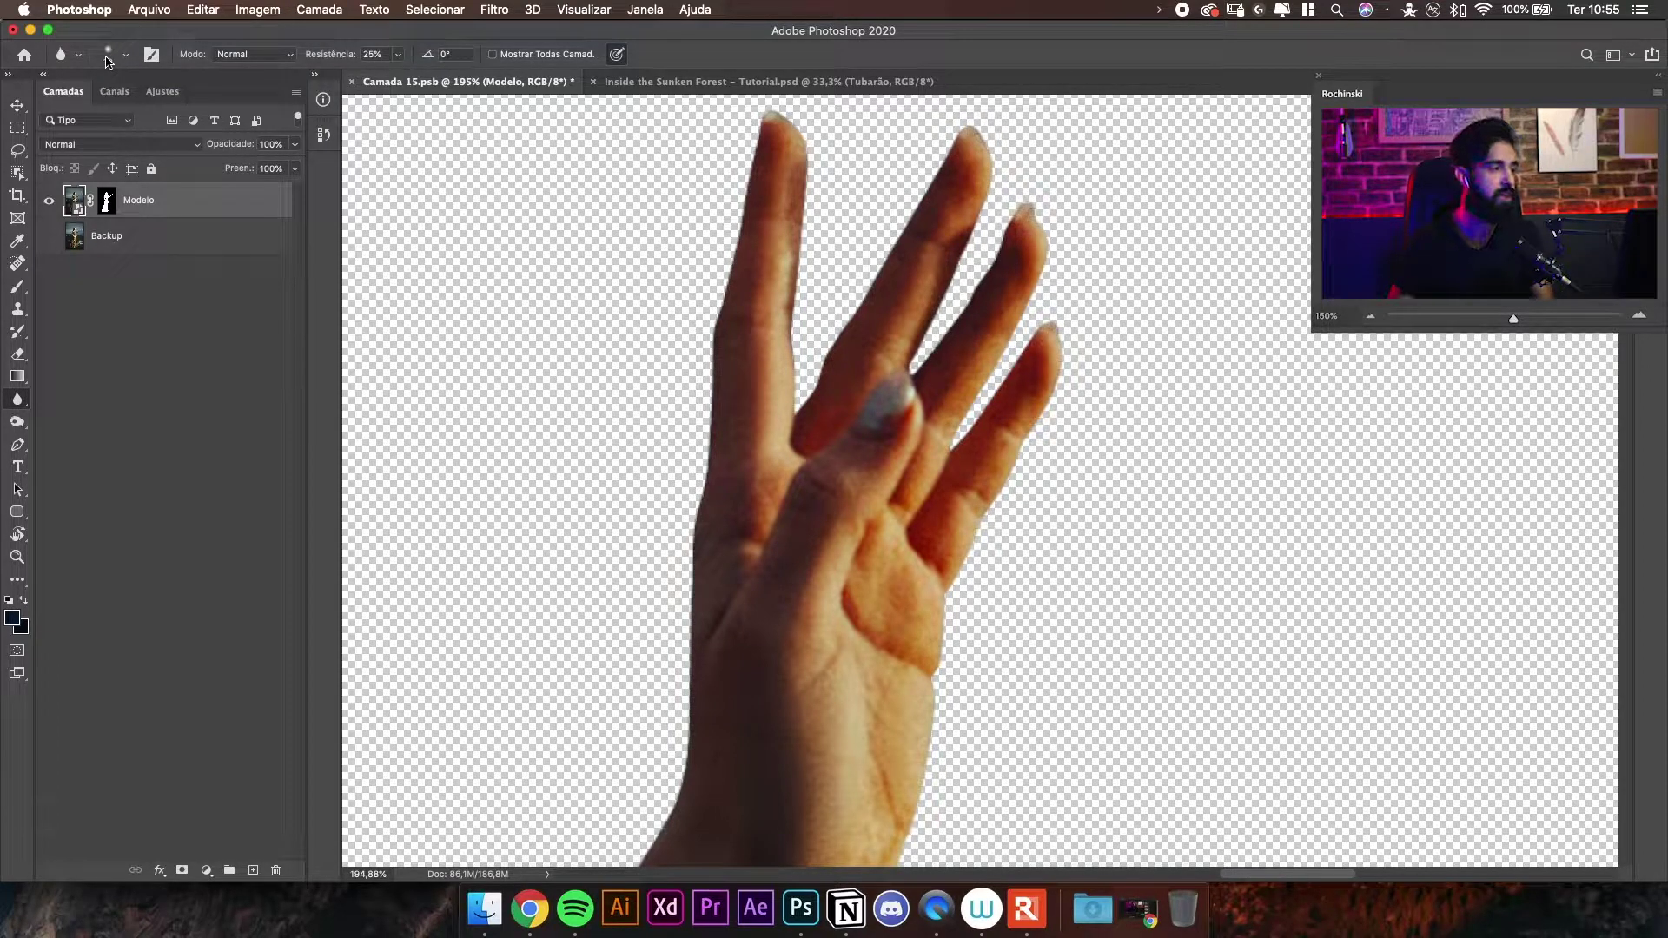
pyautogui.click(865, 233)
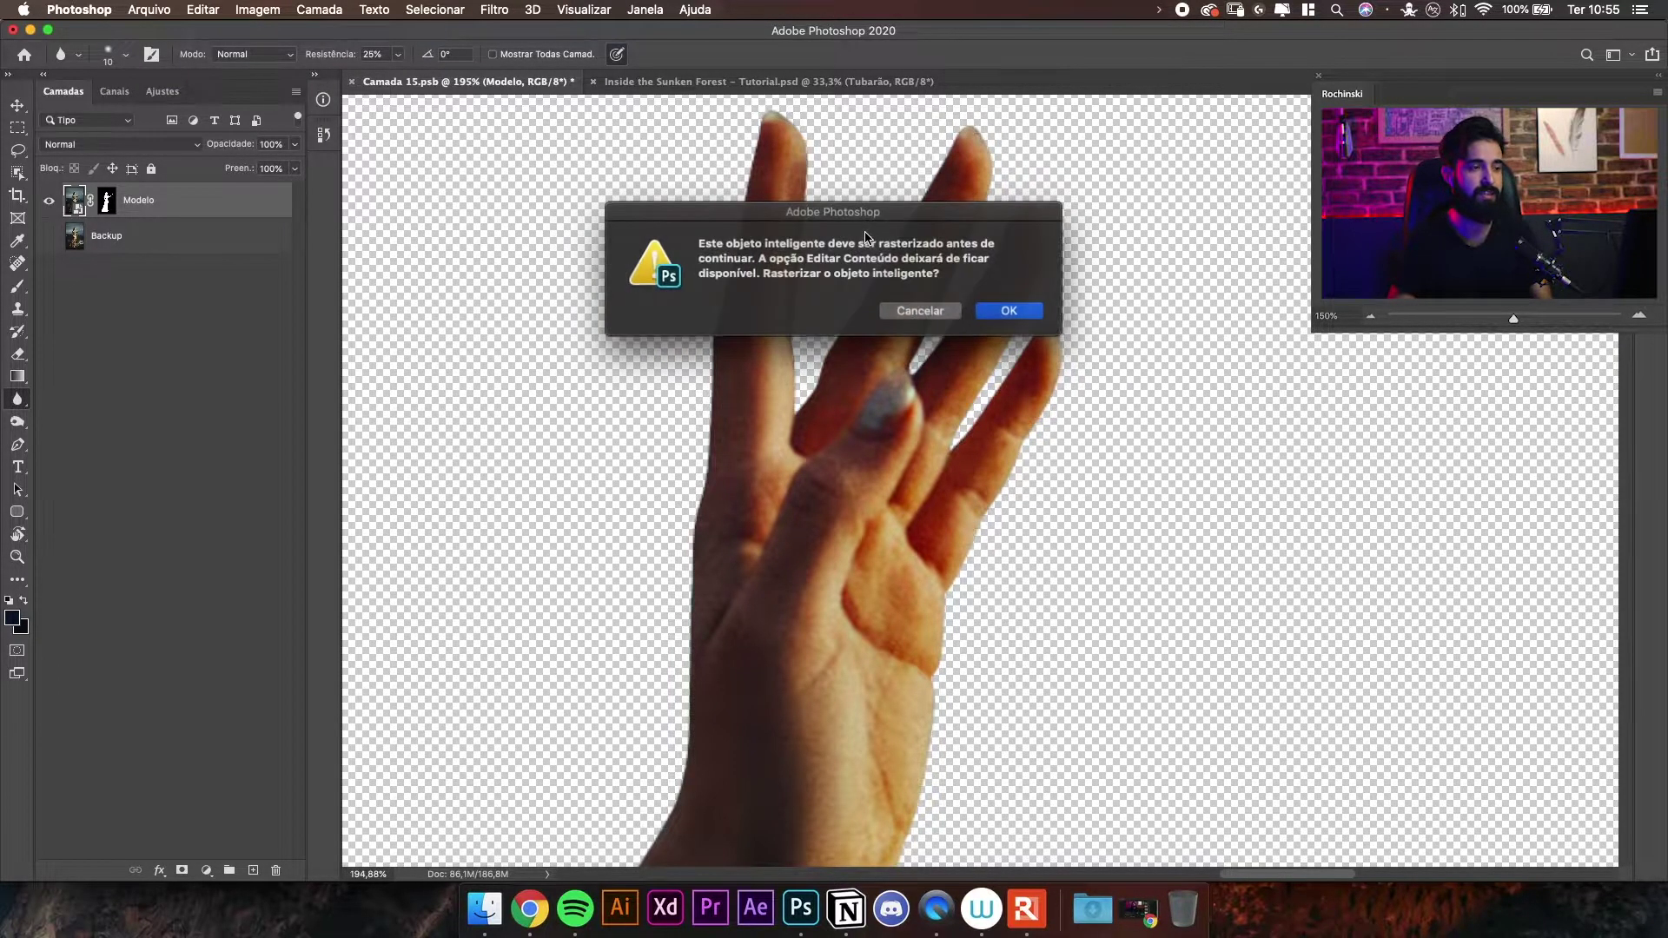
pyautogui.click(938, 311)
pyautogui.moveTo(1019, 250); pyautogui.dragTo(962, 285)
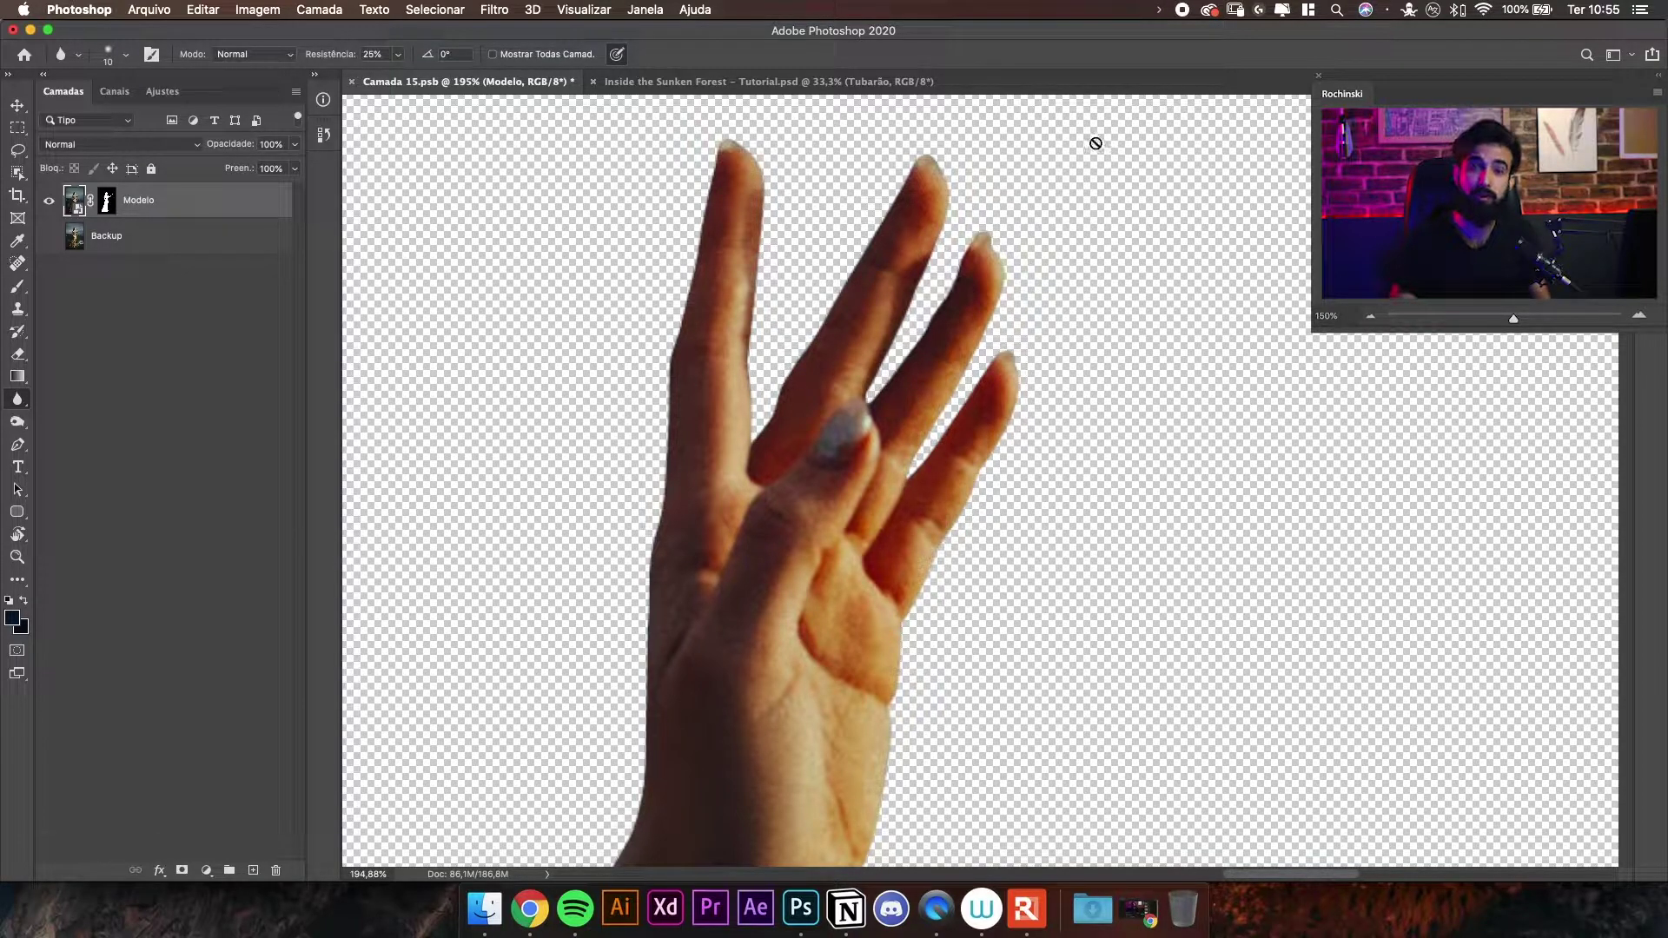
# - Soften the Modelo mask along the left edge of the second raised finger with the Blur tool, size 20, strength 25%, and inspect the mask alone
pyautogui.click(107, 202)
pyautogui.press('super+plus')
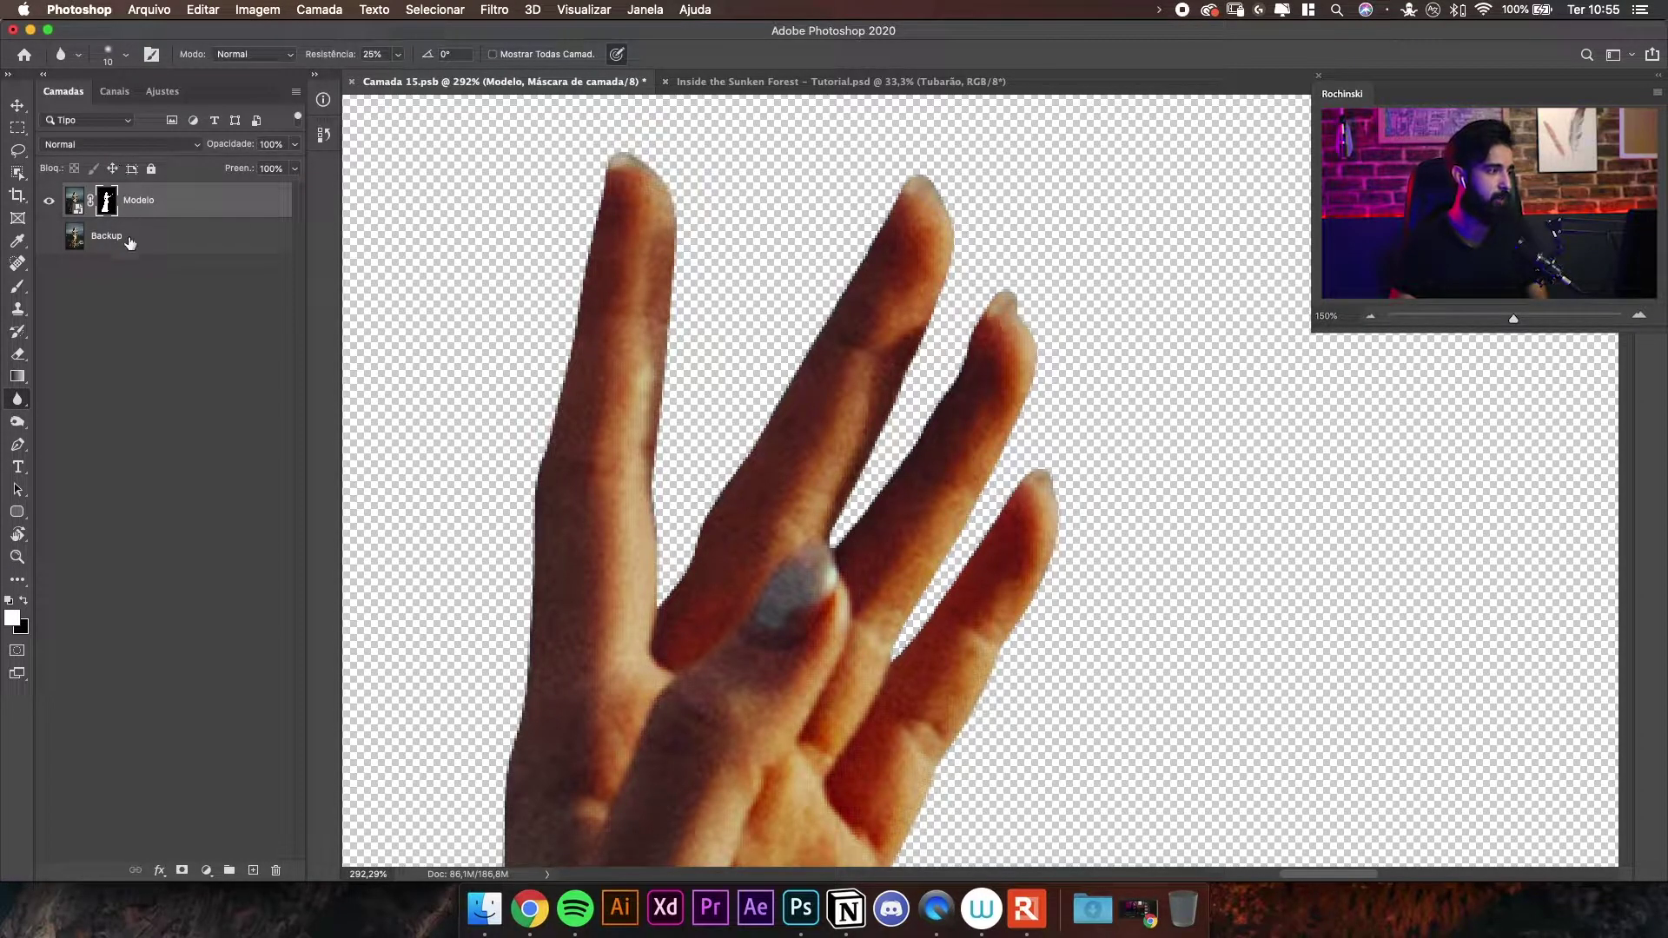
pyautogui.scroll(-2, 650, 198)
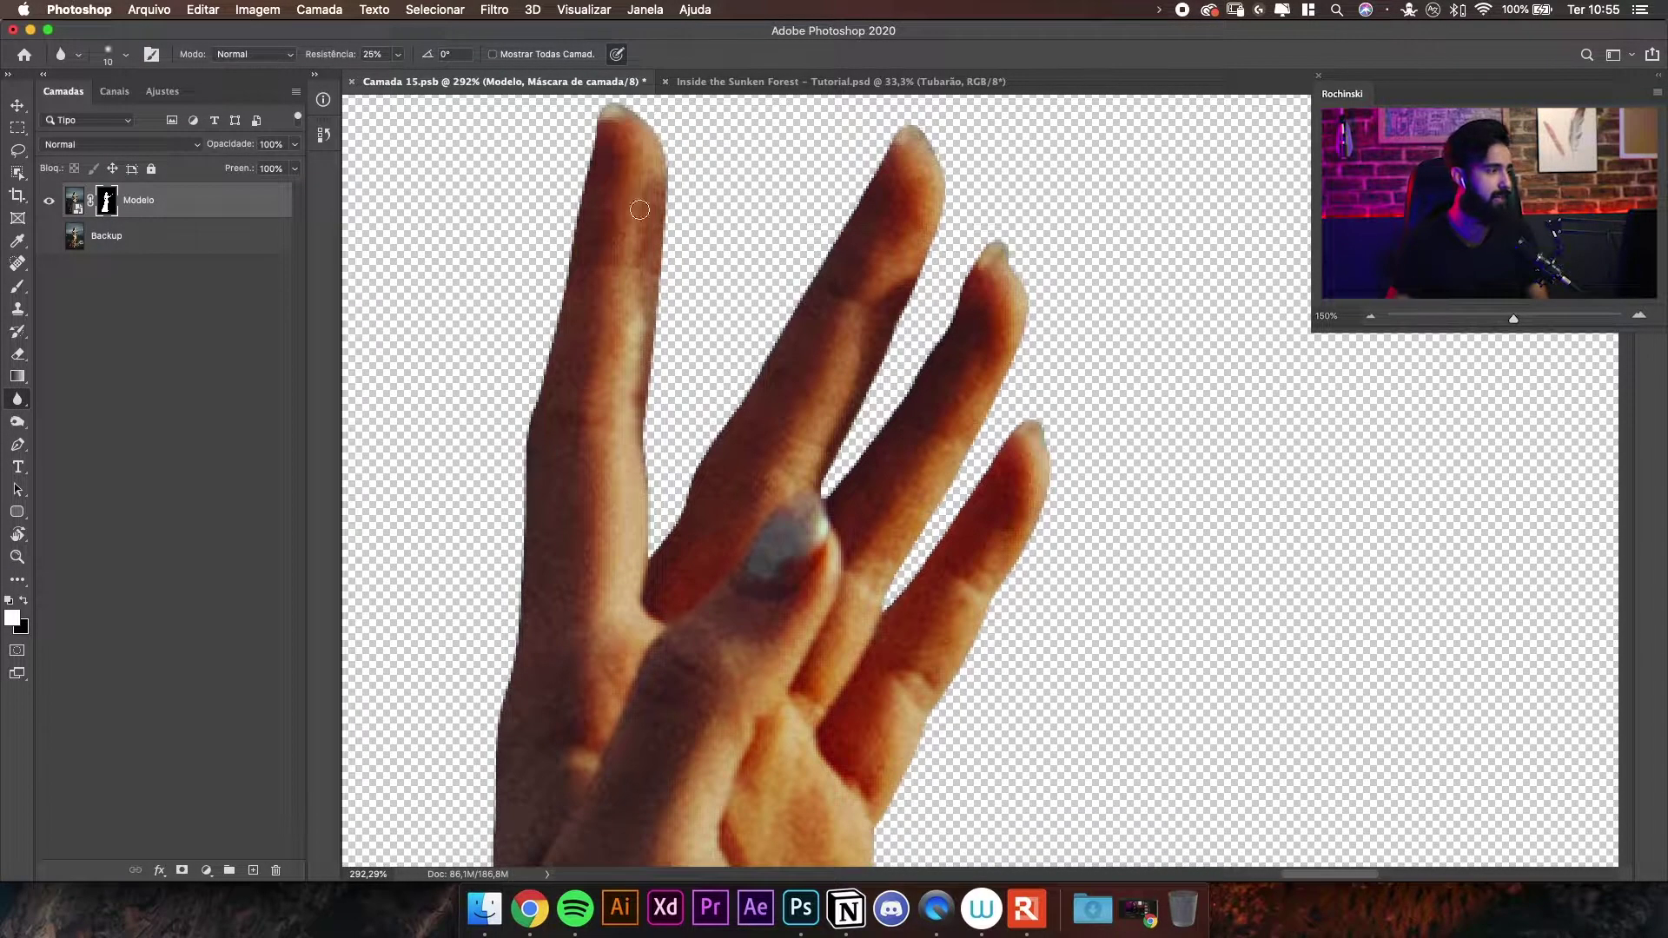
pyautogui.scroll(2, 917, 269)
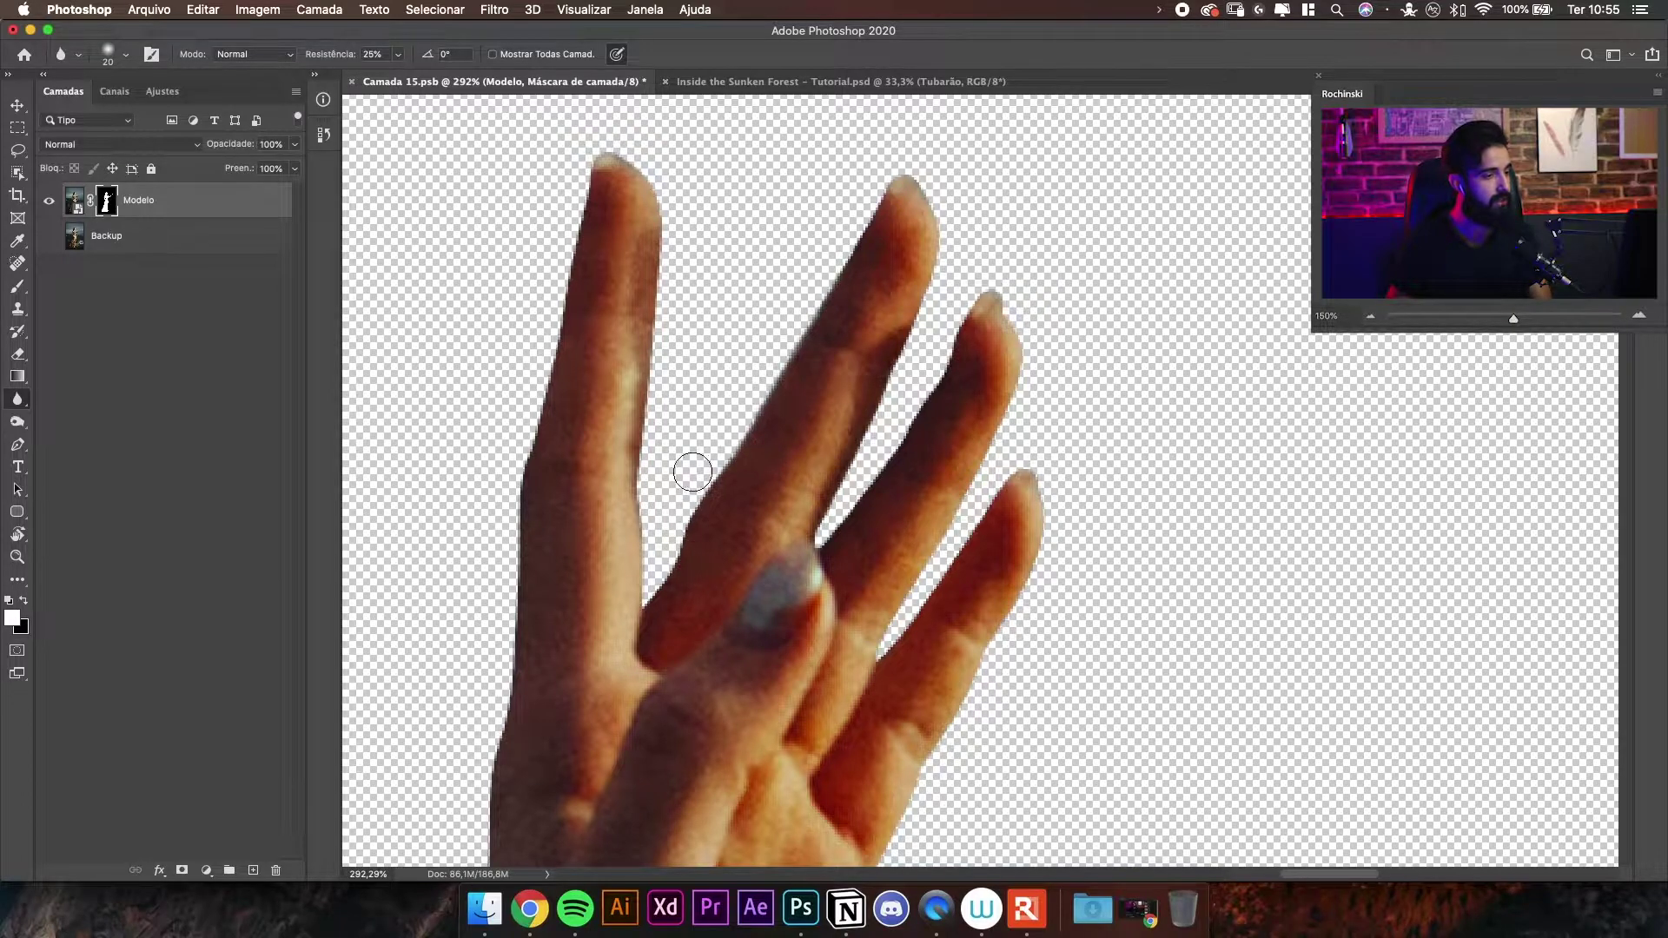
pyautogui.keyDown('alt'); pyautogui.click(107, 201); pyautogui.keyUp('alt')
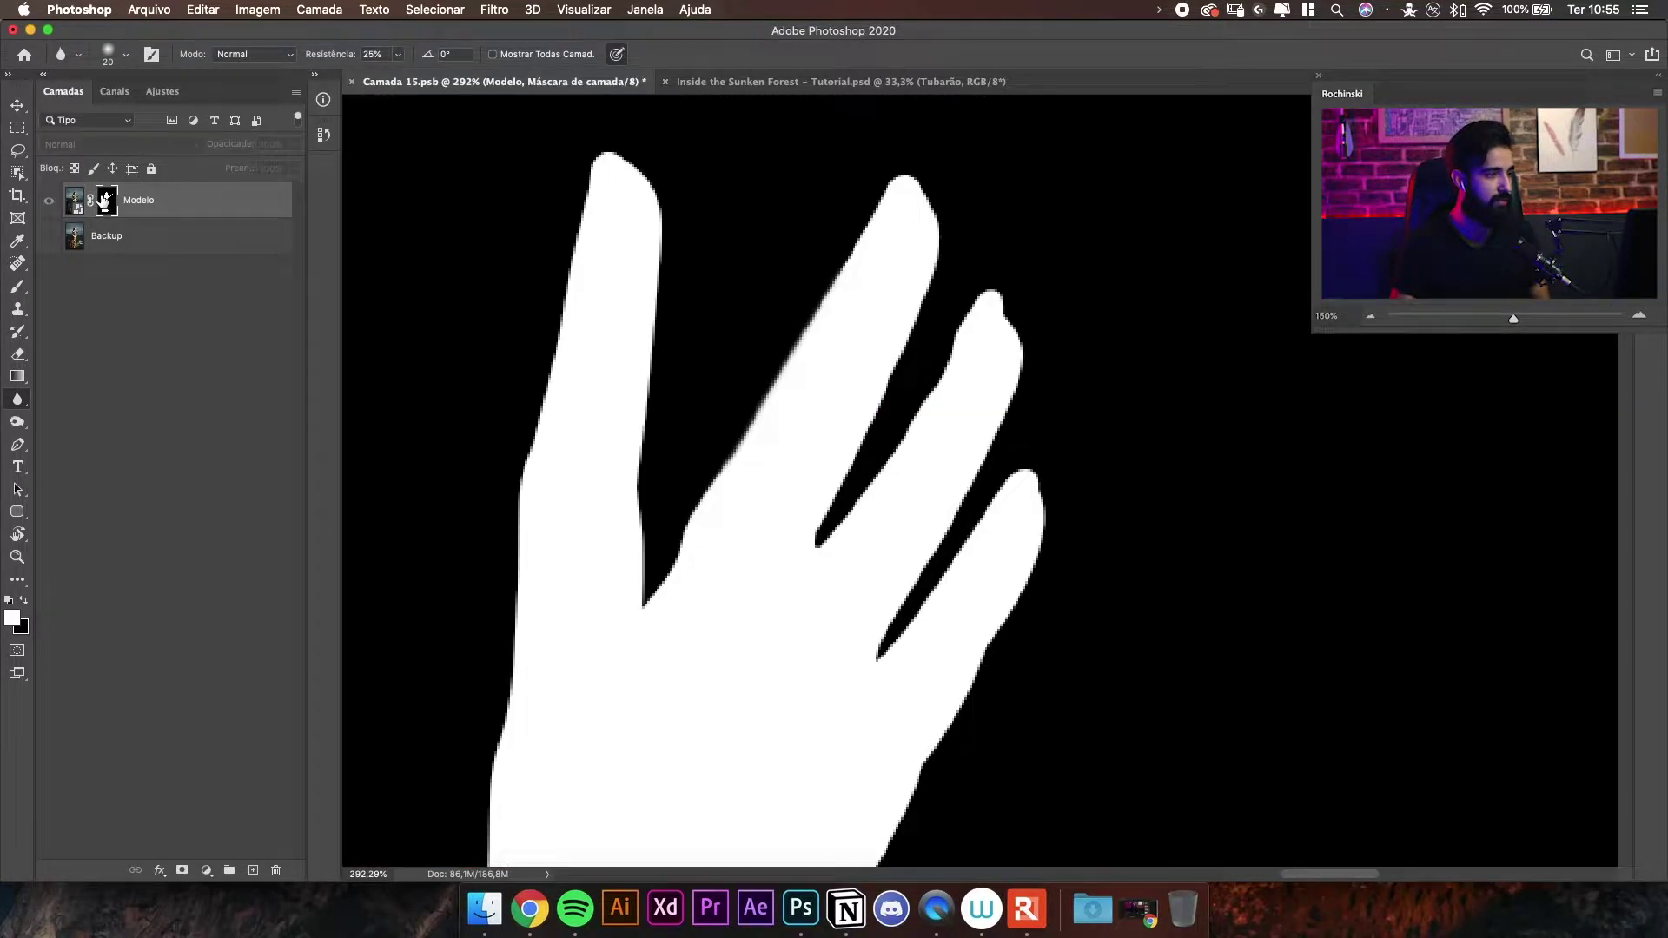
pyautogui.moveTo(796, 221)
pyautogui.mouseDown()
pyautogui.moveTo(800, 328)
pyautogui.moveTo(883, 179)
pyautogui.moveTo(872, 199)
pyautogui.mouseUp()
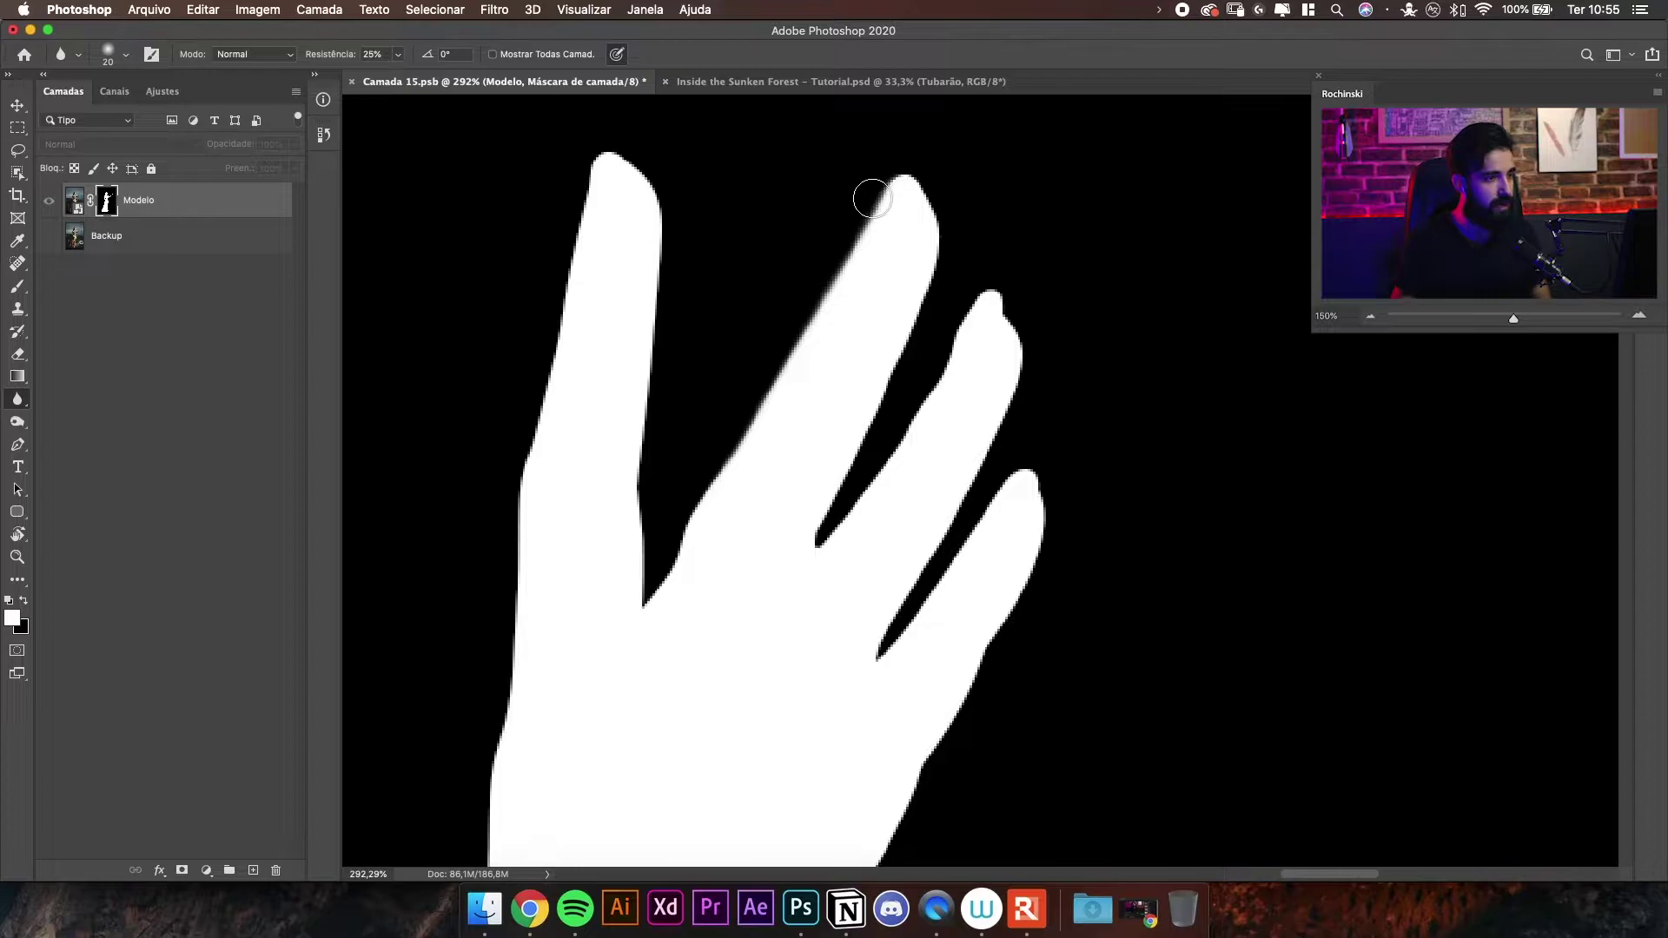
pyautogui.keyDown('alt'); pyautogui.click(103, 202); pyautogui.keyUp('alt')
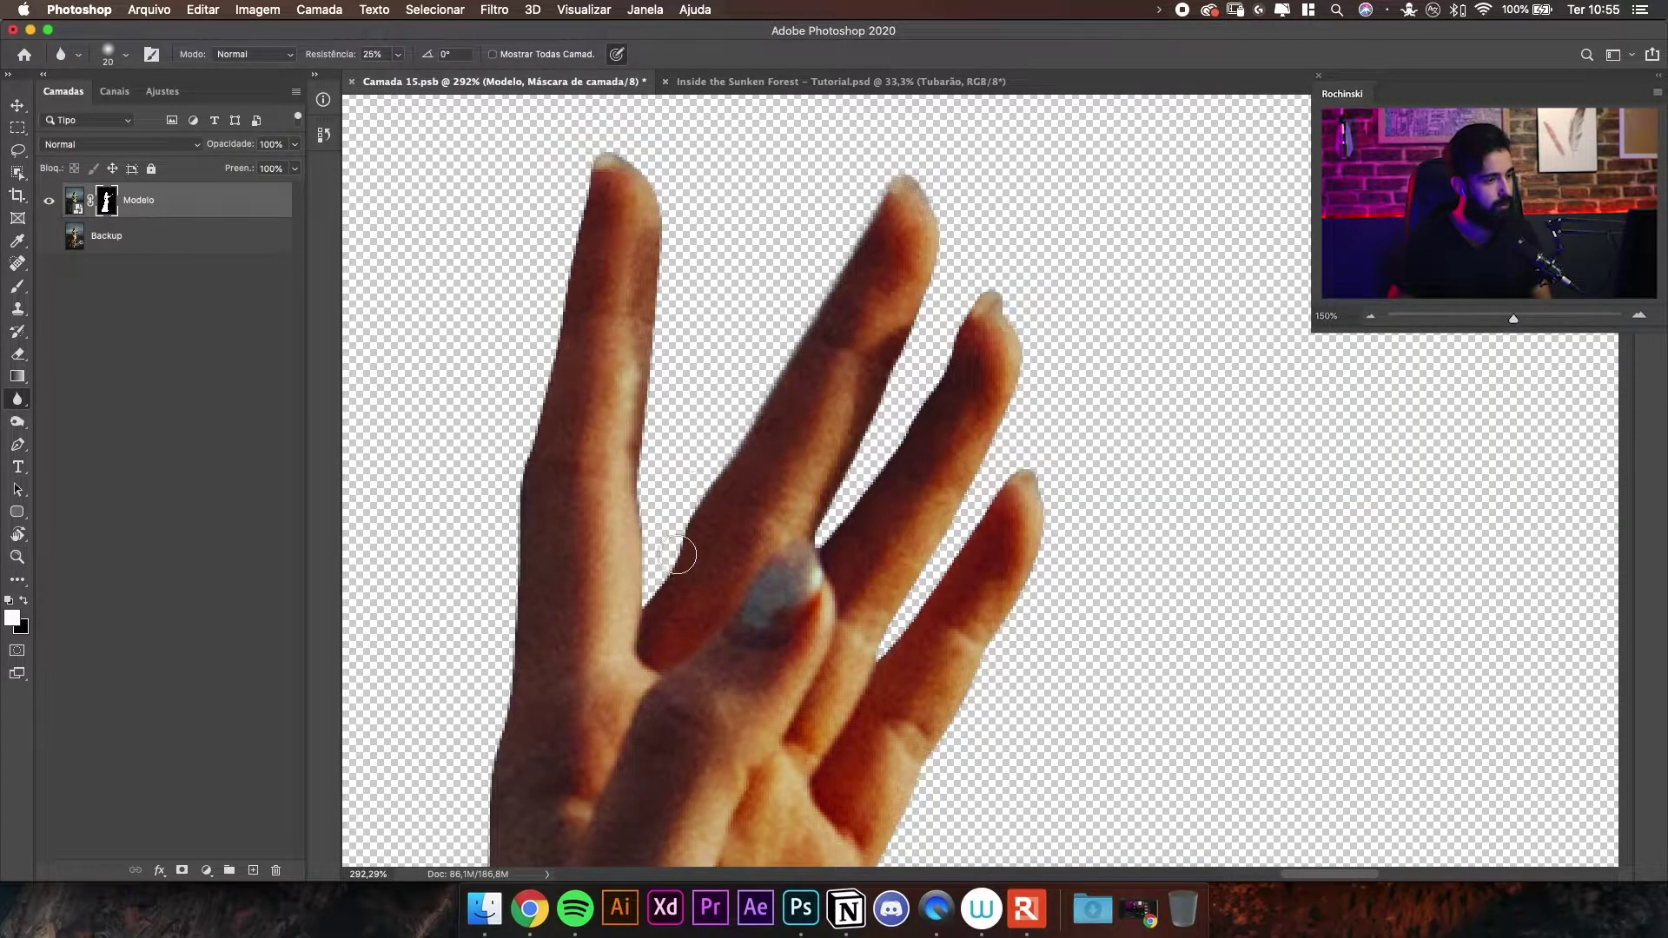
# - Blur the mask edges in the narrow gaps between the second, third and fourth fingers
pyautogui.press(']')
pyautogui.moveTo(838, 496)
pyautogui.mouseDown()
pyautogui.moveTo(930, 276)
pyautogui.moveTo(915, 175)
pyautogui.moveTo(941, 279)
pyautogui.moveTo(866, 439)
pyautogui.moveTo(927, 342)
pyautogui.moveTo(821, 544)
pyautogui.mouseUp()
pyautogui.press('[')
pyautogui.moveTo(994, 304)
pyautogui.mouseDown()
pyautogui.moveTo(971, 298)
pyautogui.moveTo(1018, 306)
pyautogui.moveTo(1025, 340)
pyautogui.moveTo(1009, 409)
pyautogui.moveTo(1035, 355)
pyautogui.moveTo(961, 521)
pyautogui.moveTo(966, 462)
pyautogui.mouseUp()
pyautogui.moveTo(946, 536)
pyautogui.mouseDown()
pyautogui.moveTo(996, 399)
pyautogui.moveTo(947, 492)
pyautogui.moveTo(1043, 310)
pyautogui.moveTo(1012, 371)
pyautogui.mouseUp()
pyautogui.moveTo(1079, 242); pyautogui.dragTo(1034, 343)
pyautogui.moveTo(1008, 405)
pyautogui.mouseDown()
pyautogui.moveTo(1043, 339)
pyautogui.moveTo(1020, 260)
pyautogui.moveTo(1064, 383)
pyautogui.moveTo(990, 500)
pyautogui.mouseUp()
pyautogui.press(']')
pyautogui.press('[')
# - Soften the mask along the outer edge of the rightmost finger with the Blur tool at size 20
pyautogui.scroll(-3, 1065, 283)
pyautogui.moveTo(1023, 291); pyautogui.dragTo(980, 374)
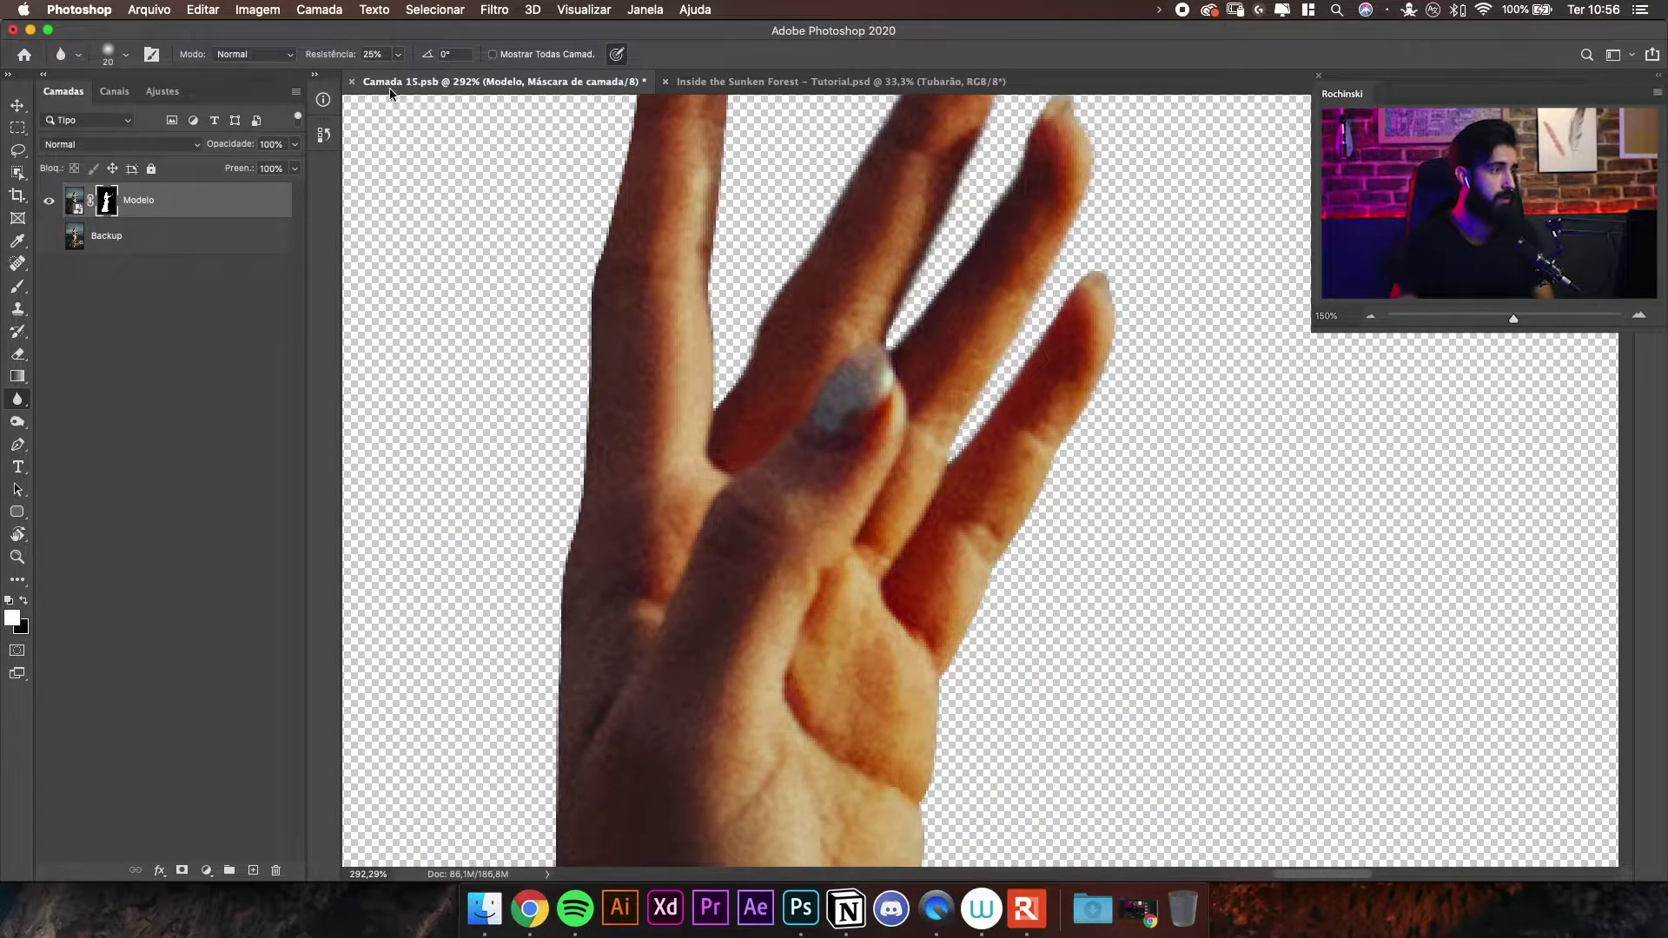
pyautogui.moveTo(1066, 312)
pyautogui.mouseDown()
pyautogui.moveTo(1083, 265)
pyautogui.moveTo(1037, 347)
pyautogui.moveTo(1073, 314)
pyautogui.moveTo(1078, 274)
pyautogui.mouseUp()
pyautogui.press('[')
pyautogui.press('[')
pyautogui.moveTo(1026, 371)
pyautogui.mouseDown()
pyautogui.moveTo(1076, 461)
pyautogui.moveTo(990, 614)
pyautogui.moveTo(997, 565)
pyautogui.moveTo(1010, 588)
pyautogui.mouseUp()
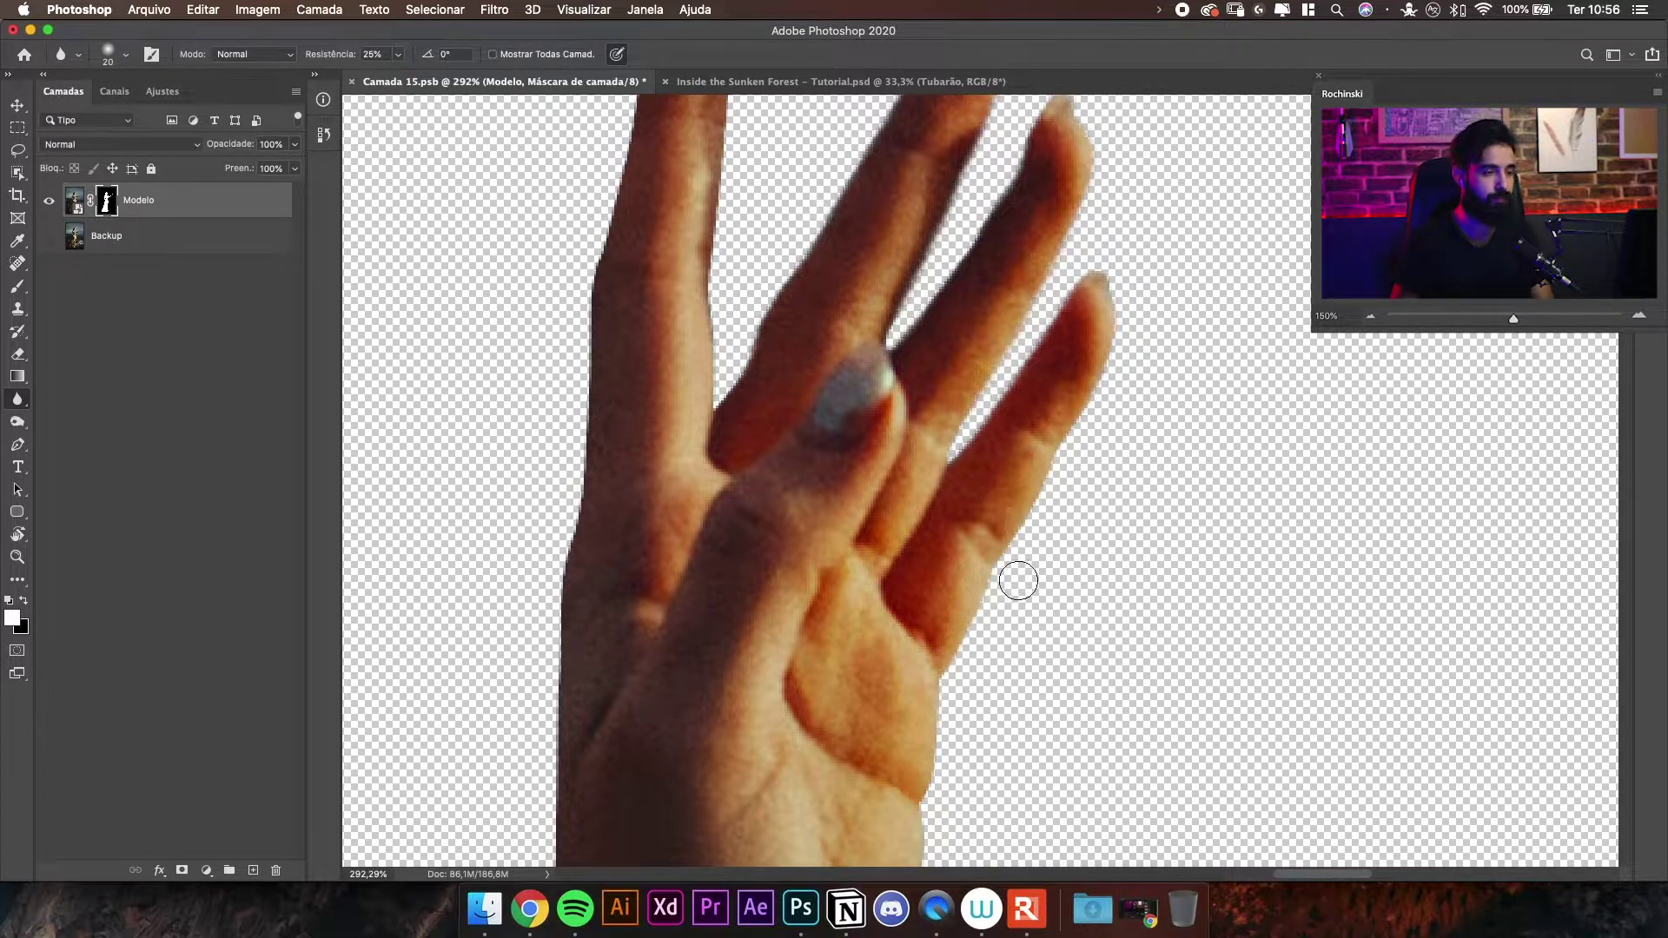
# - Blur the mask edge down the palm to the wrist and along the outer side of the leftmost finger
pyautogui.scroll(-5, 990, 564)
pyautogui.scroll(-5, 948, 619)
pyautogui.moveTo(981, 414)
pyautogui.mouseDown()
pyautogui.moveTo(941, 516)
pyautogui.moveTo(938, 622)
pyautogui.mouseUp()
pyautogui.moveTo(953, 519)
pyautogui.mouseDown()
pyautogui.moveTo(979, 397)
pyautogui.moveTo(883, 673)
pyautogui.mouseUp()
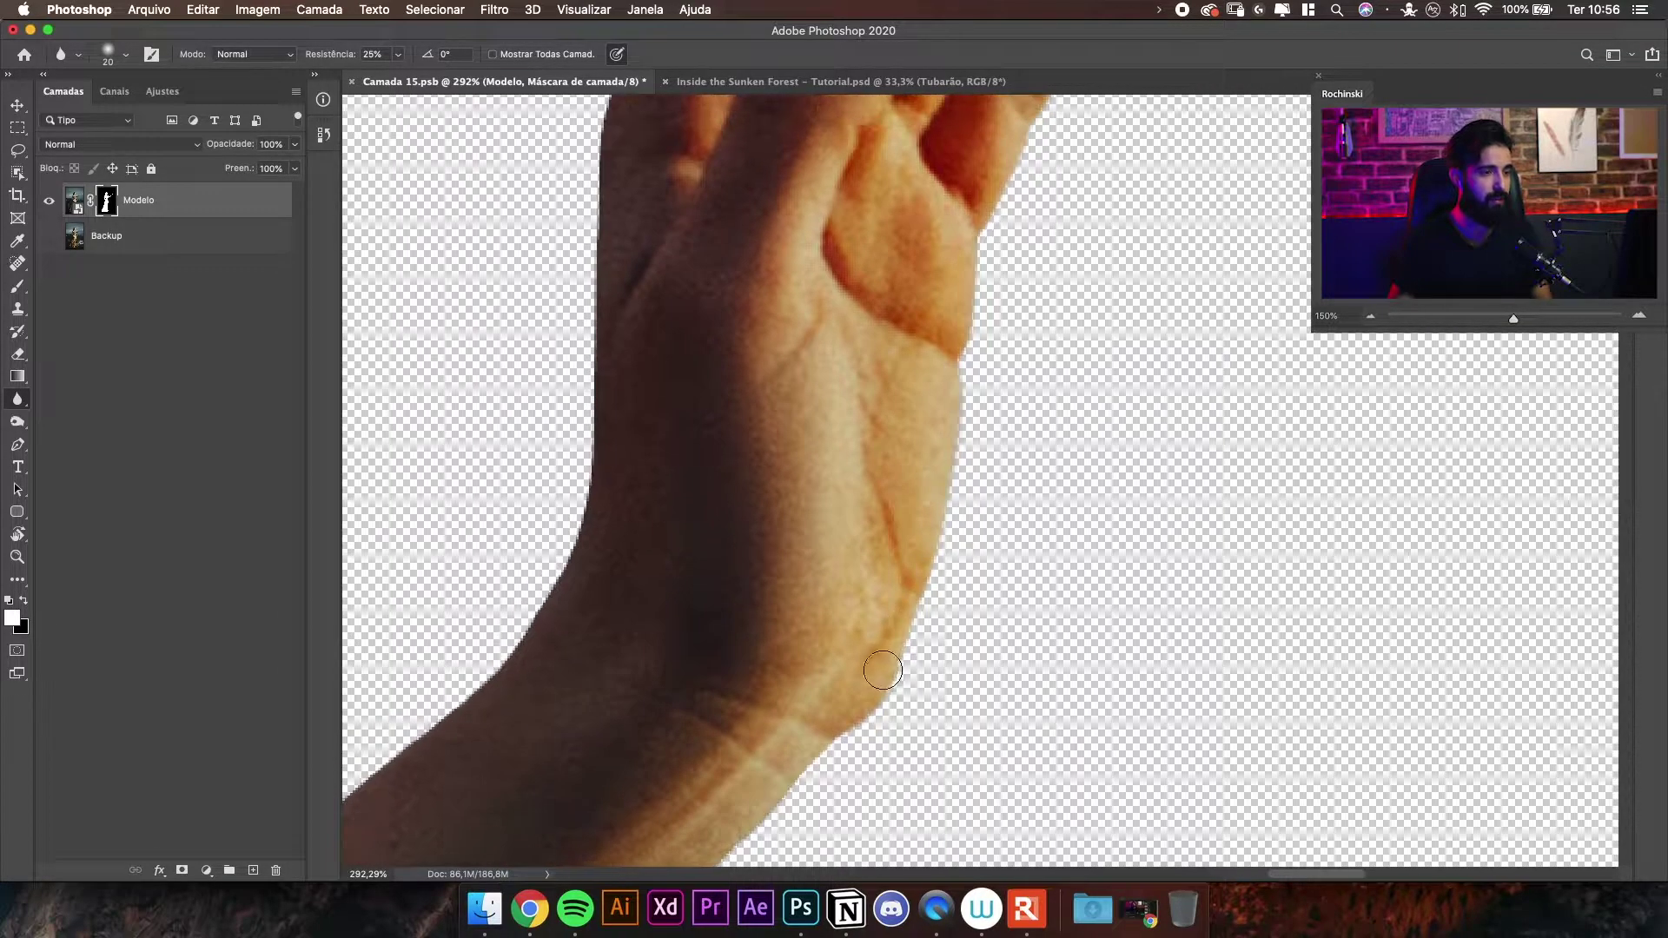
pyautogui.moveTo(952, 360); pyautogui.dragTo(934, 547)
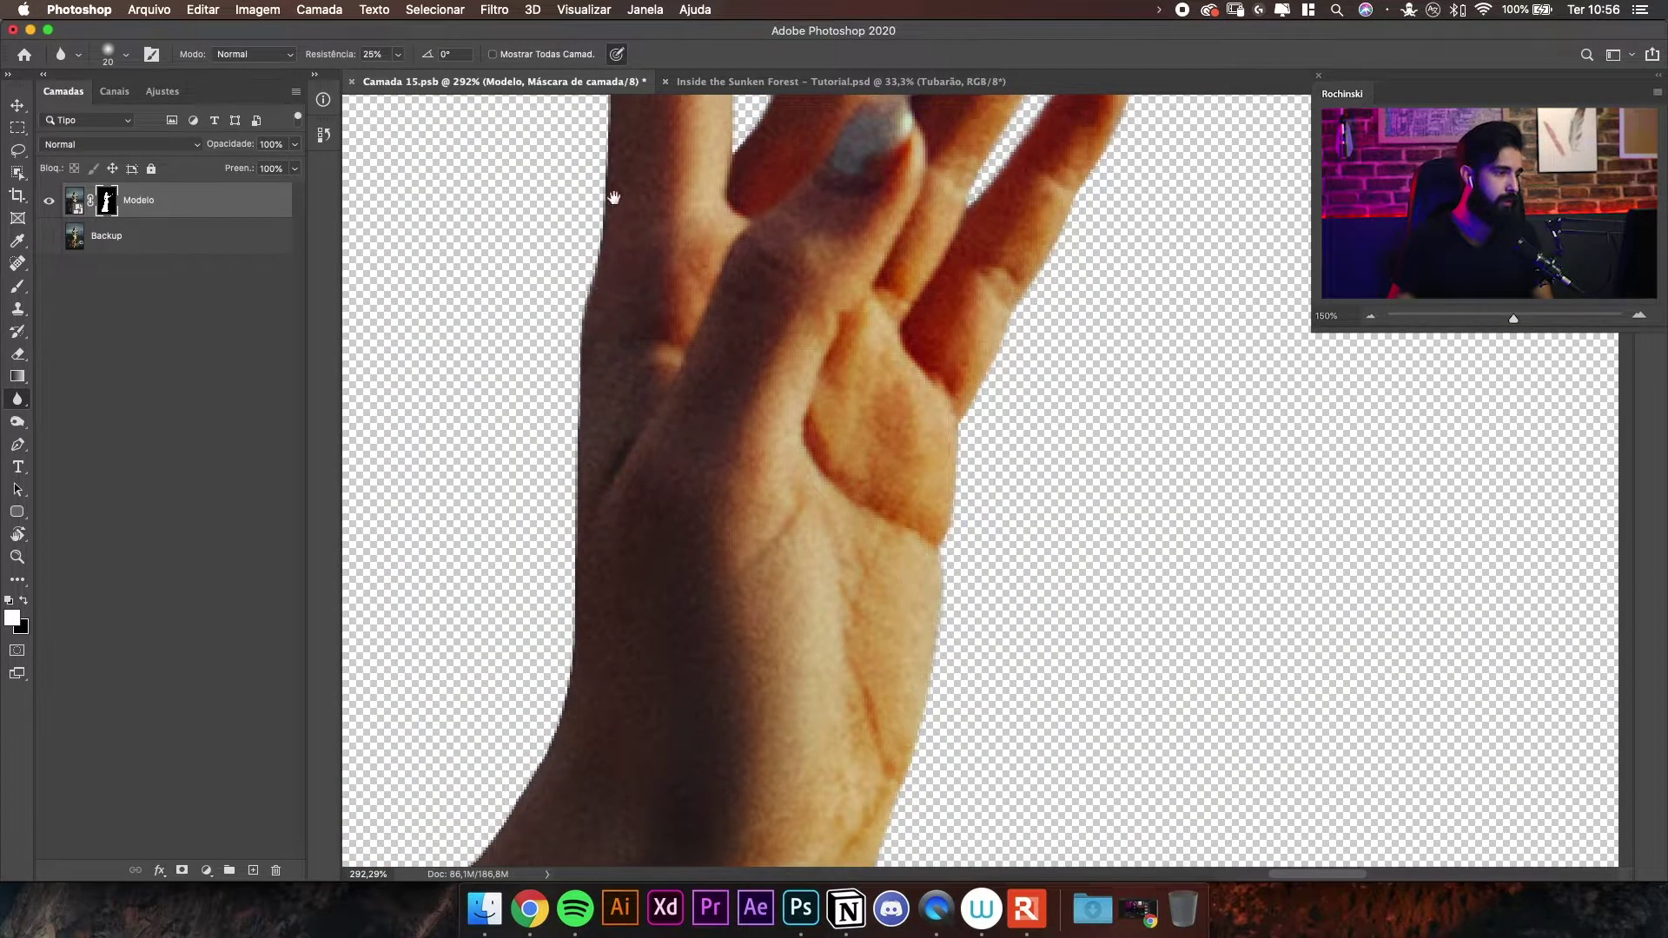
pyautogui.moveTo(582, 263); pyautogui.dragTo(625, 532)
pyautogui.moveTo(654, 261); pyautogui.dragTo(680, 501)
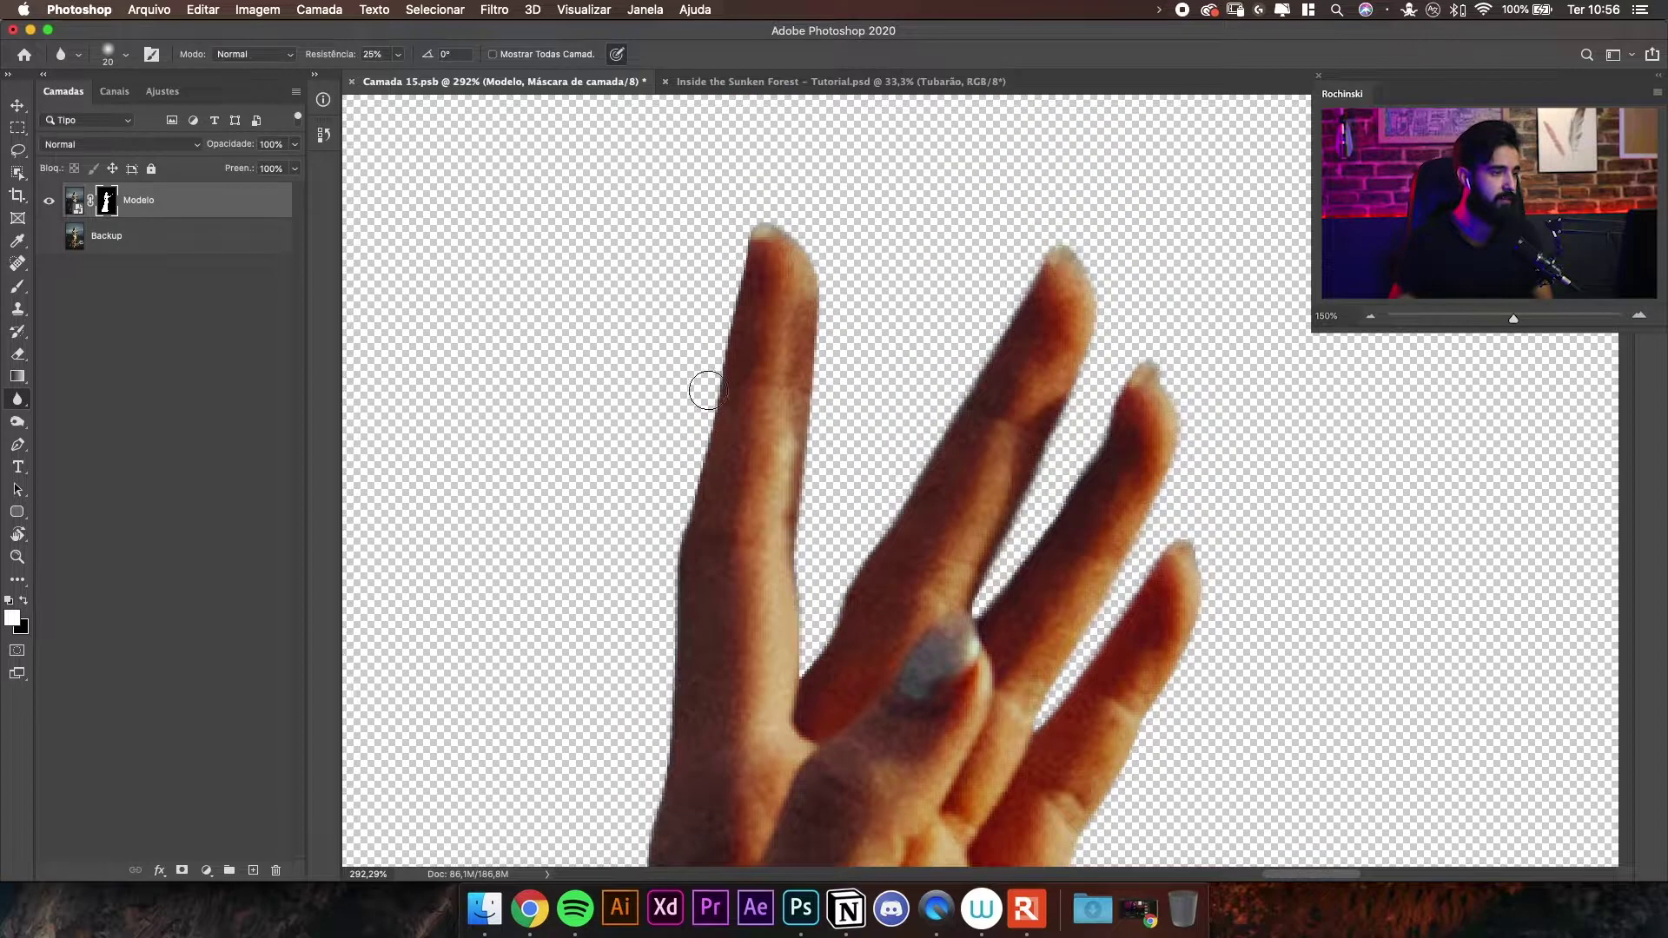
# - Inspect the hand's softened mask on its own and compare the cutout with the original photo by toggling the mask
pyautogui.press('z')
pyautogui.keyDown('alt'); pyautogui.click(115, 206); pyautogui.keyUp('alt')
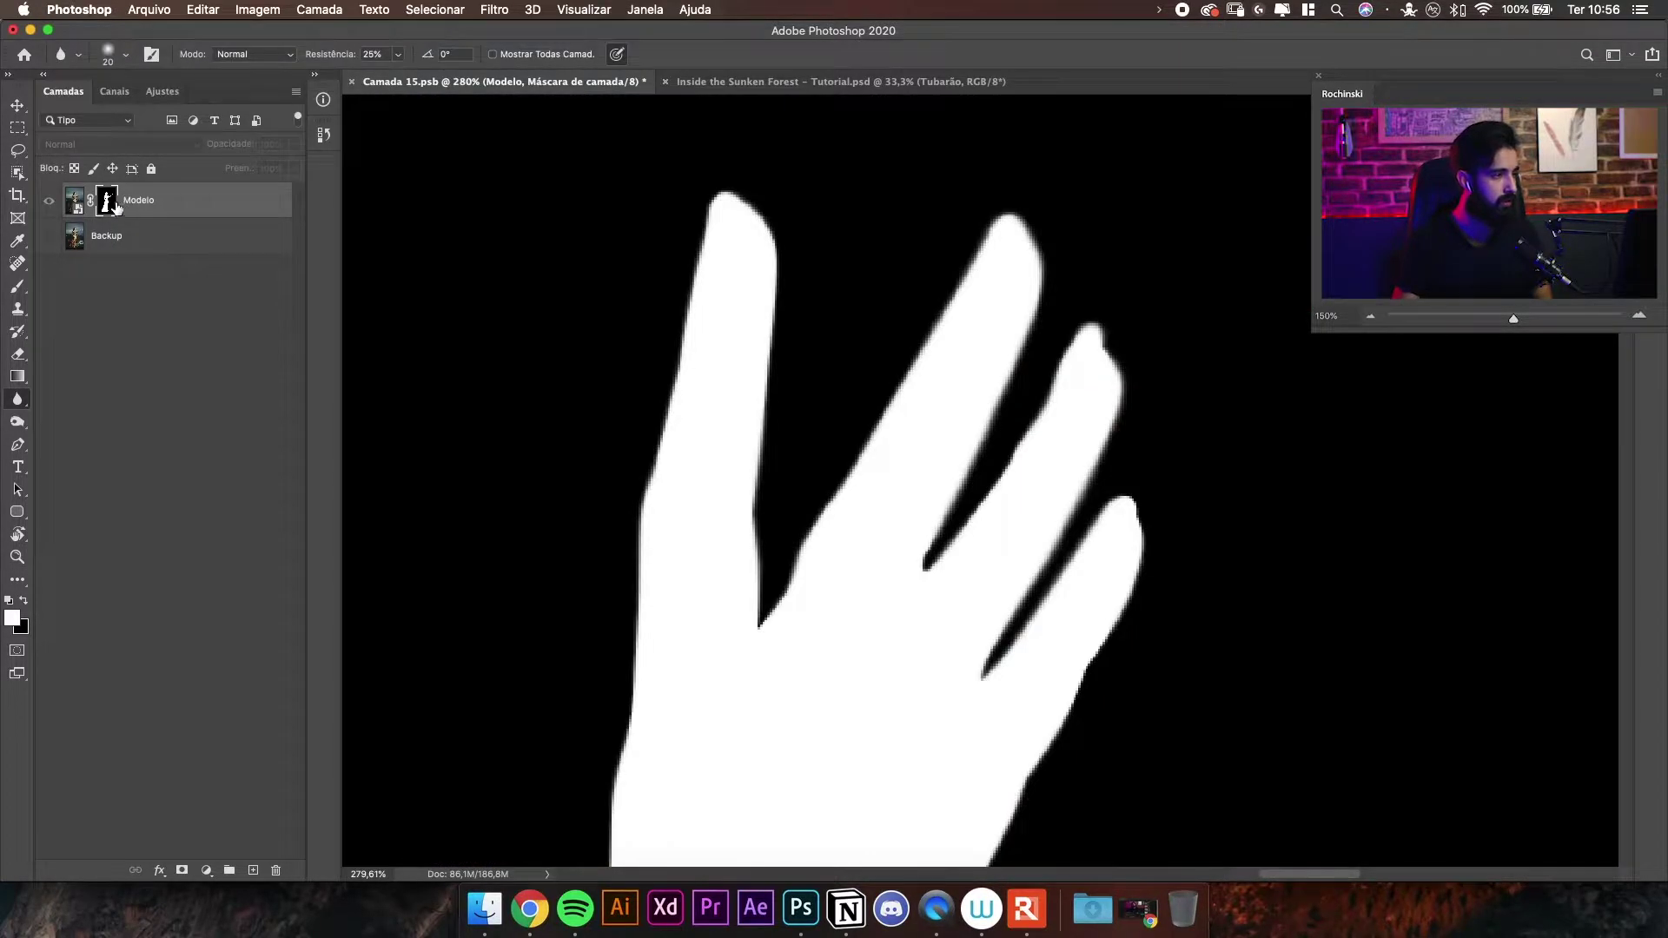
pyautogui.click(85, 201)
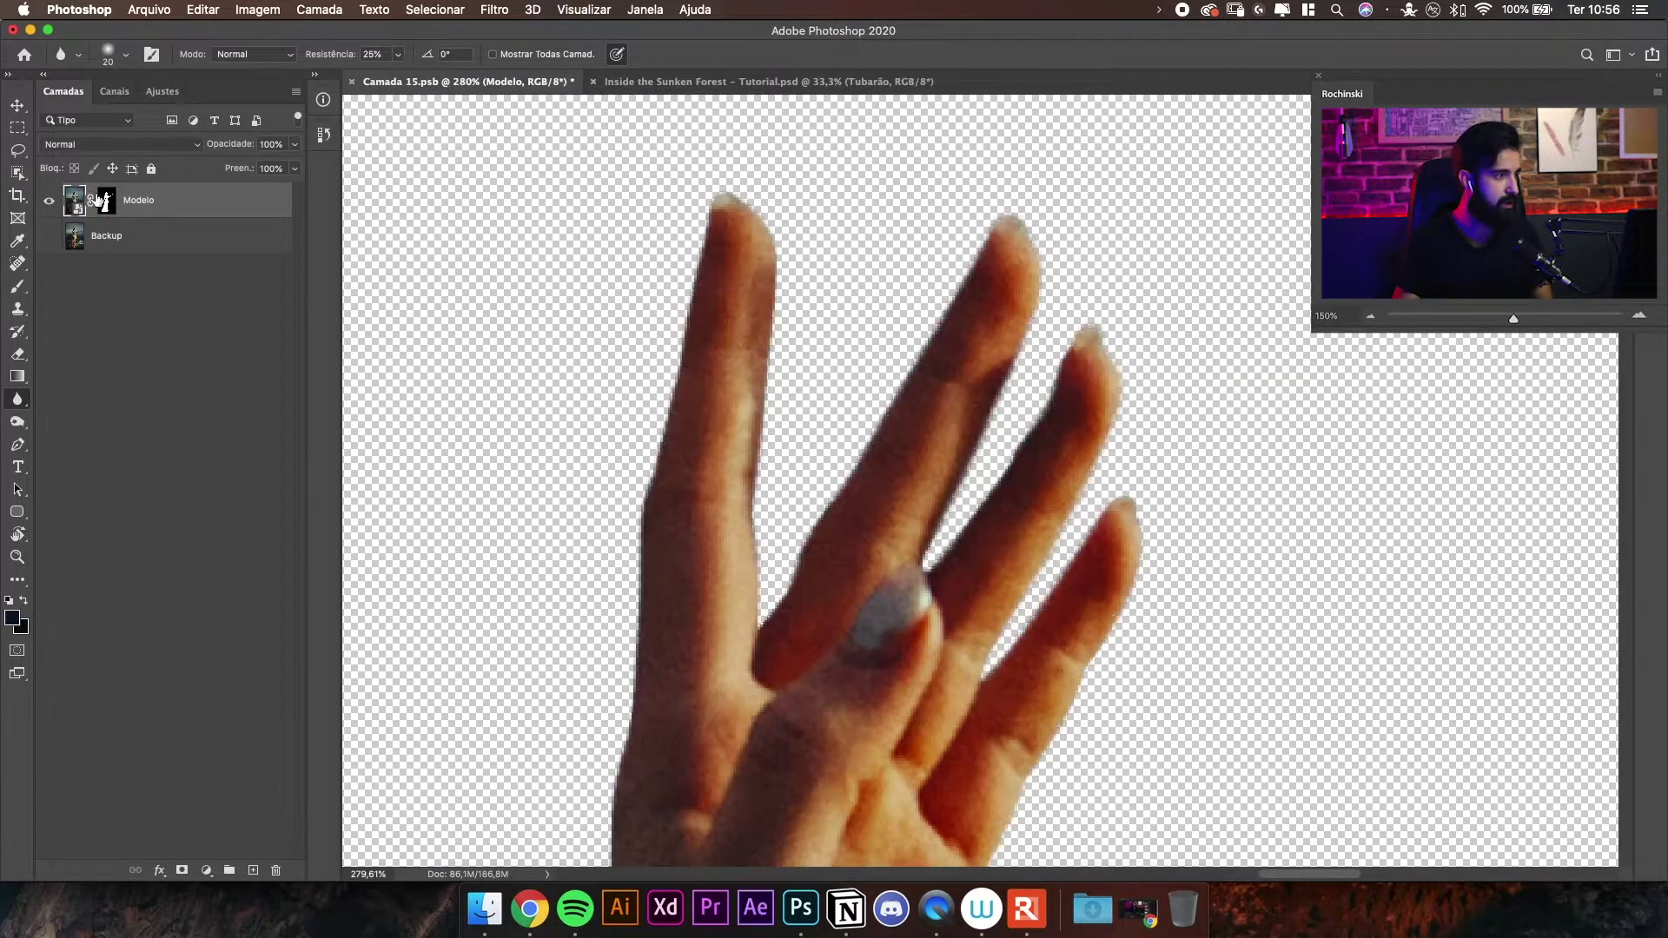
pyautogui.keyDown('shift'); pyautogui.click(107, 206); pyautogui.keyUp('shift')
pyautogui.press('z')
pyautogui.moveTo(990, 265)
pyautogui.mouseDown()
pyautogui.moveTo(919, 264)
pyautogui.moveTo(957, 264)
pyautogui.mouseUp()
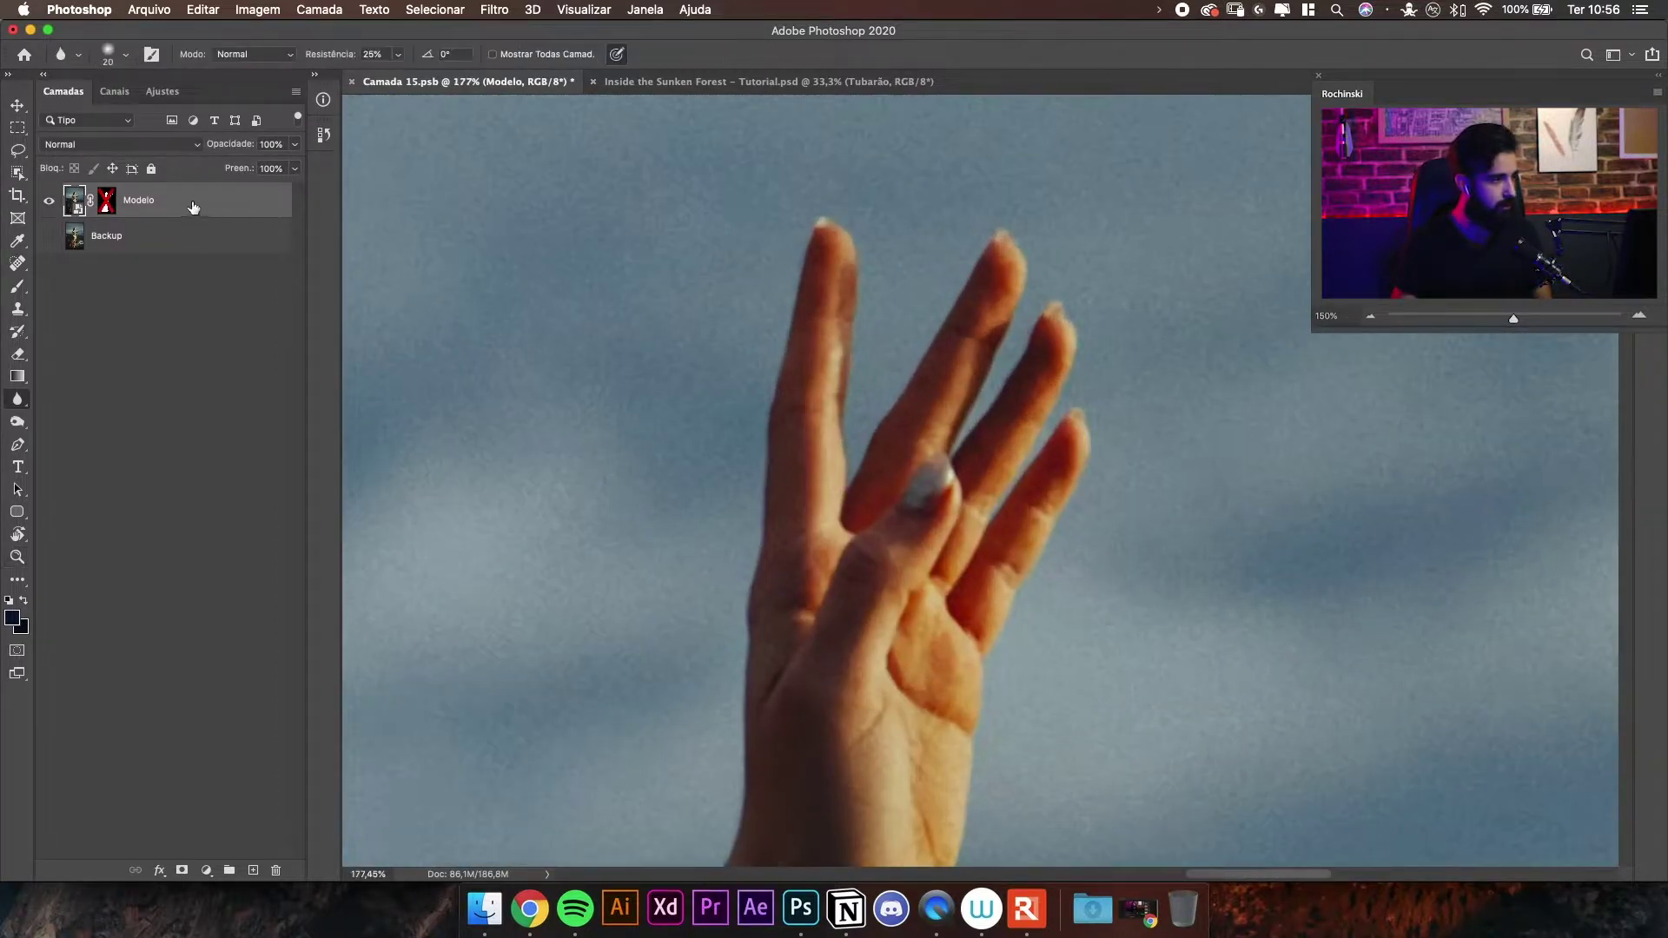
pyautogui.keyDown('shift'); pyautogui.click(106, 206); pyautogui.keyUp('shift')
pyautogui.keyDown('shift'); pyautogui.click(107, 206); pyautogui.keyUp('shift')
pyautogui.keyDown('shift'); pyautogui.click(107, 206); pyautogui.keyUp('shift')
pyautogui.keyDown('shift'); pyautogui.click(107, 205); pyautogui.keyUp('shift')
pyautogui.keyDown('shift'); pyautogui.click(107, 206); pyautogui.keyUp('shift')
pyautogui.keyDown('shift'); pyautogui.click(107, 206); pyautogui.keyUp('shift')
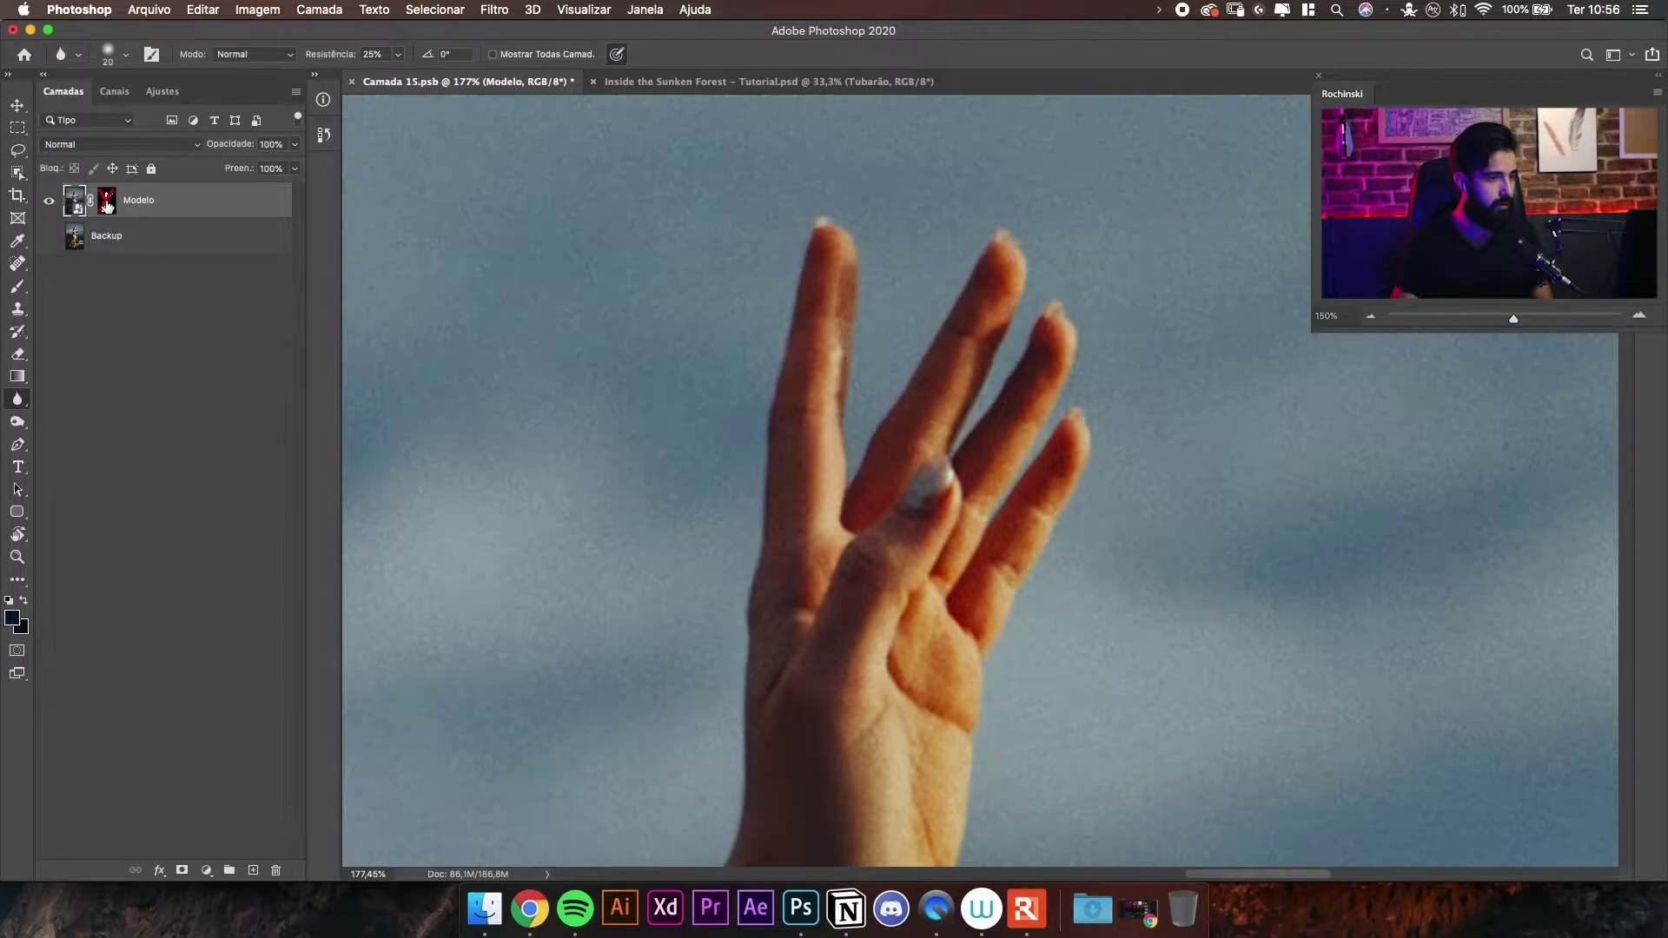
pyautogui.keyDown('shift'); pyautogui.click(107, 206); pyautogui.keyUp('shift')
# - Examine the gap between the first two fingers up close in the image and the mask, and view the whole mask
pyautogui.press('z')
pyautogui.scroll(5, 881, 426)
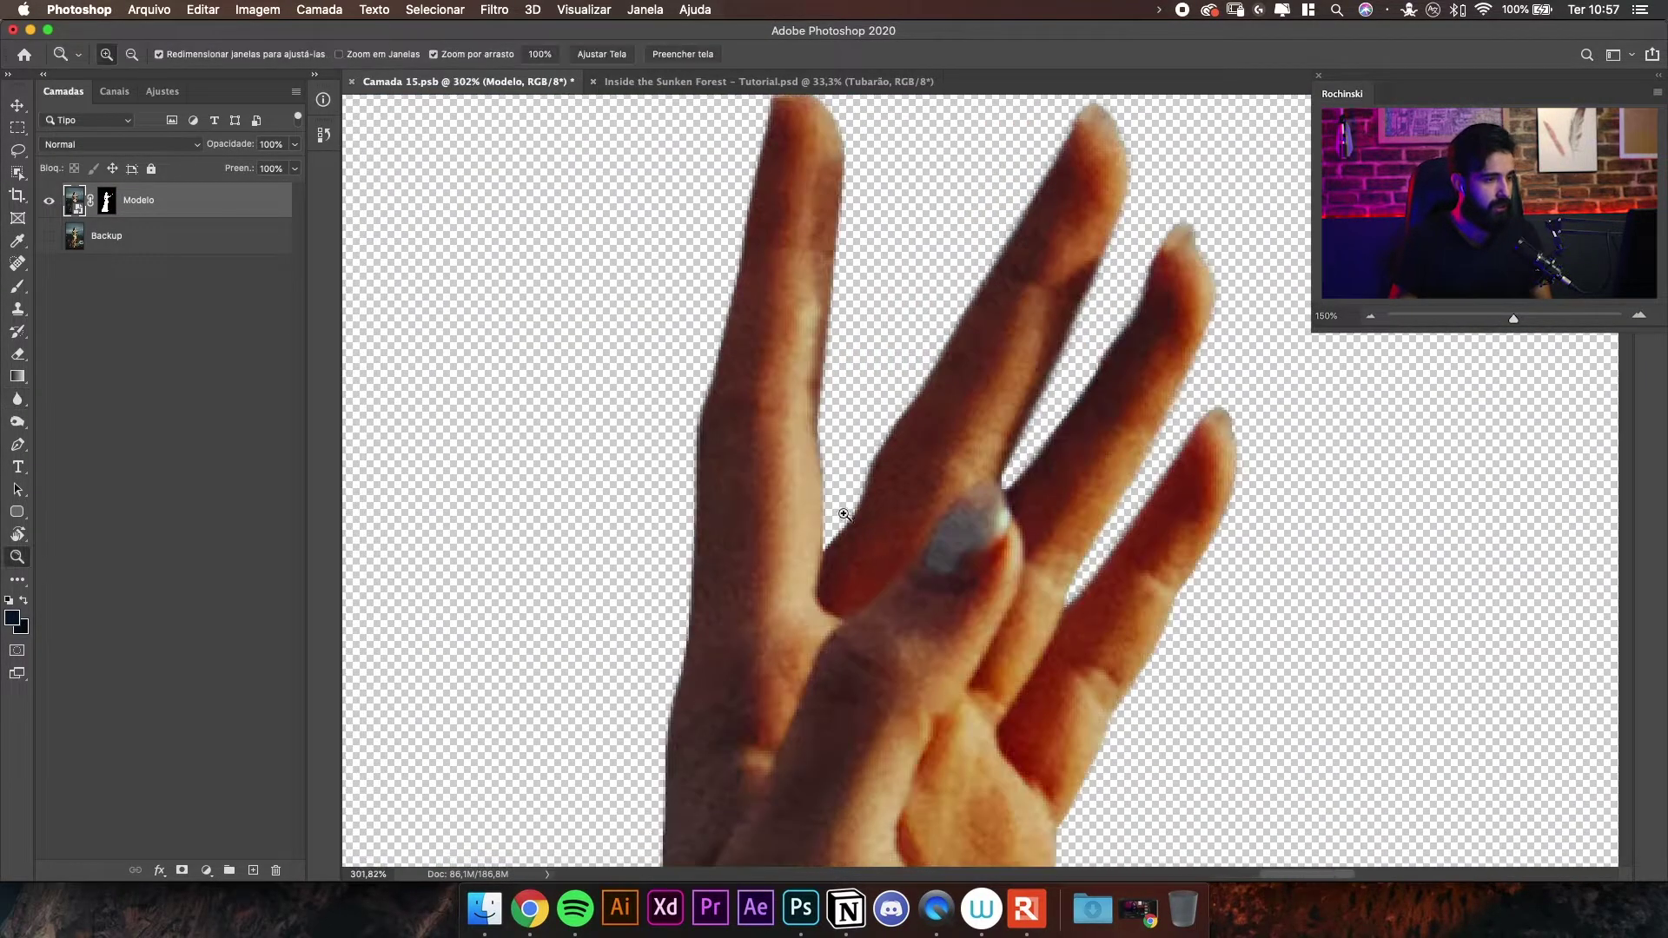
pyautogui.scroll(5, 836, 529)
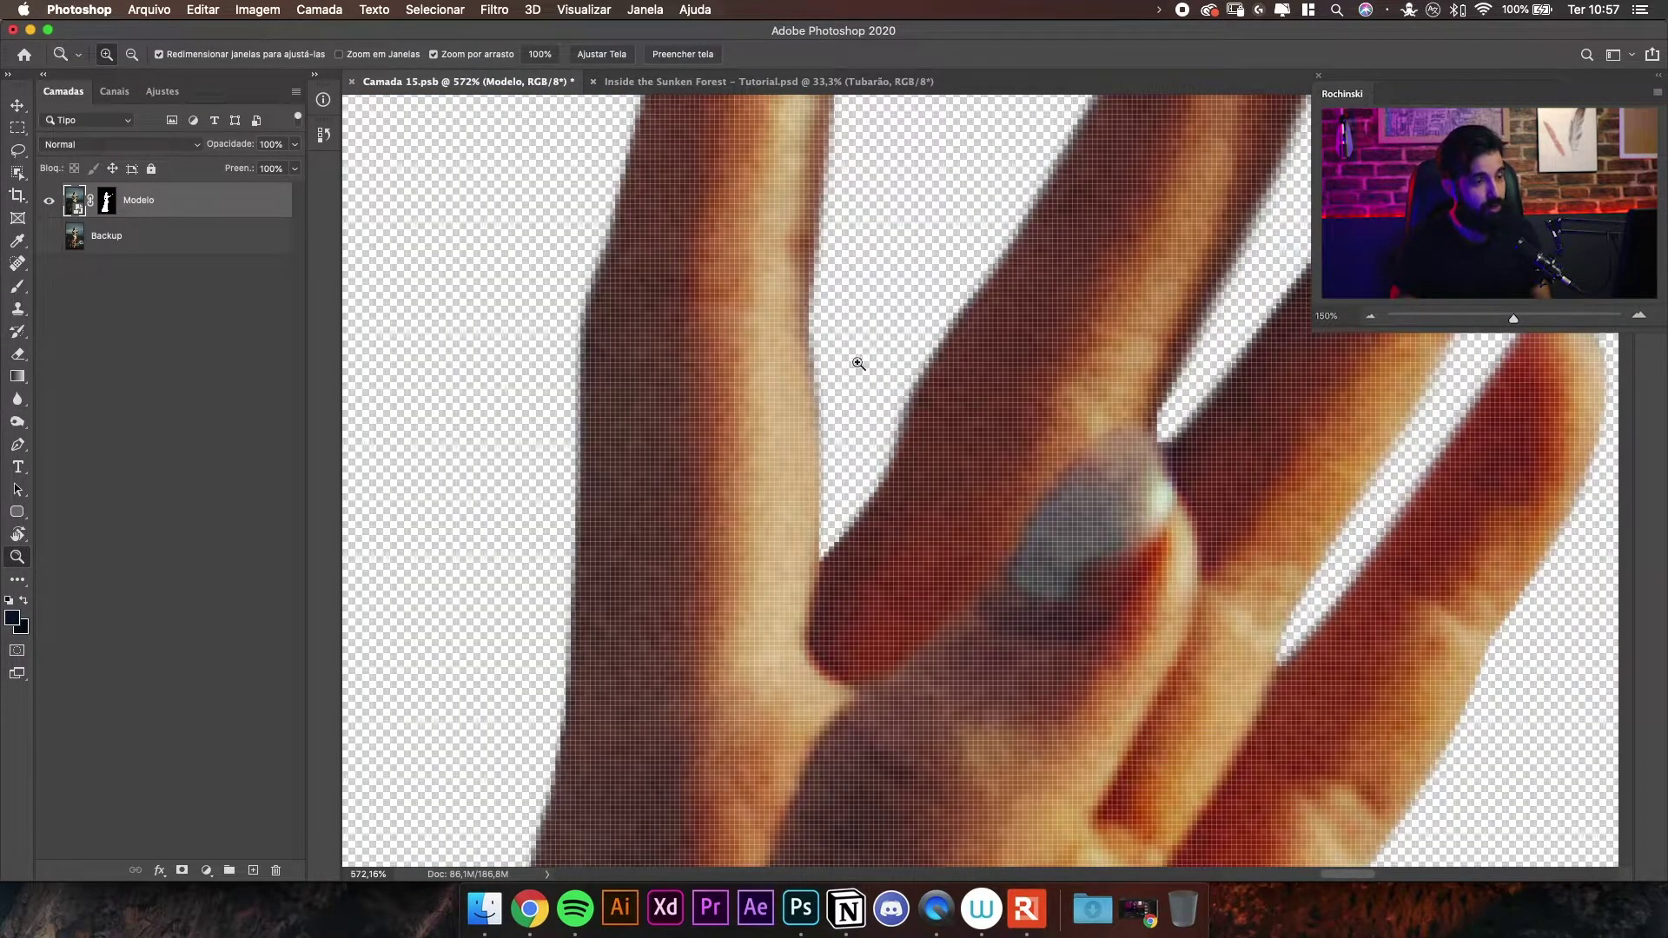
pyautogui.moveTo(112, 207); pyautogui.dragTo(73, 205)
pyautogui.click(73, 207)
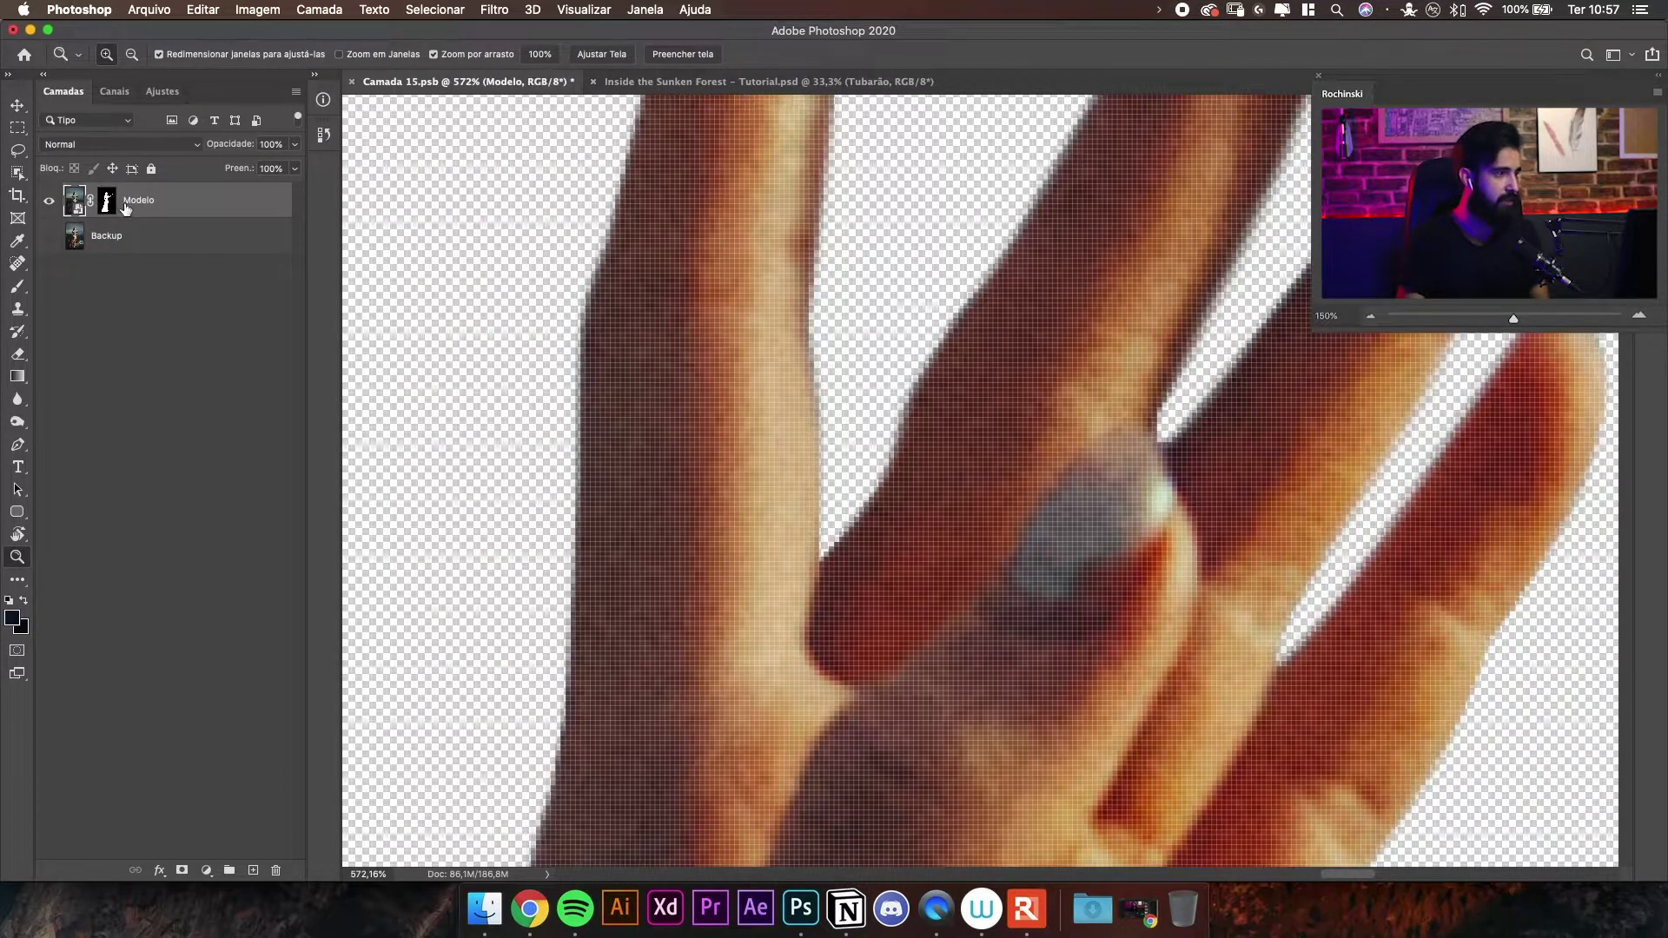
pyautogui.keyDown('alt'); pyautogui.click(106, 203); pyautogui.keyUp('alt')
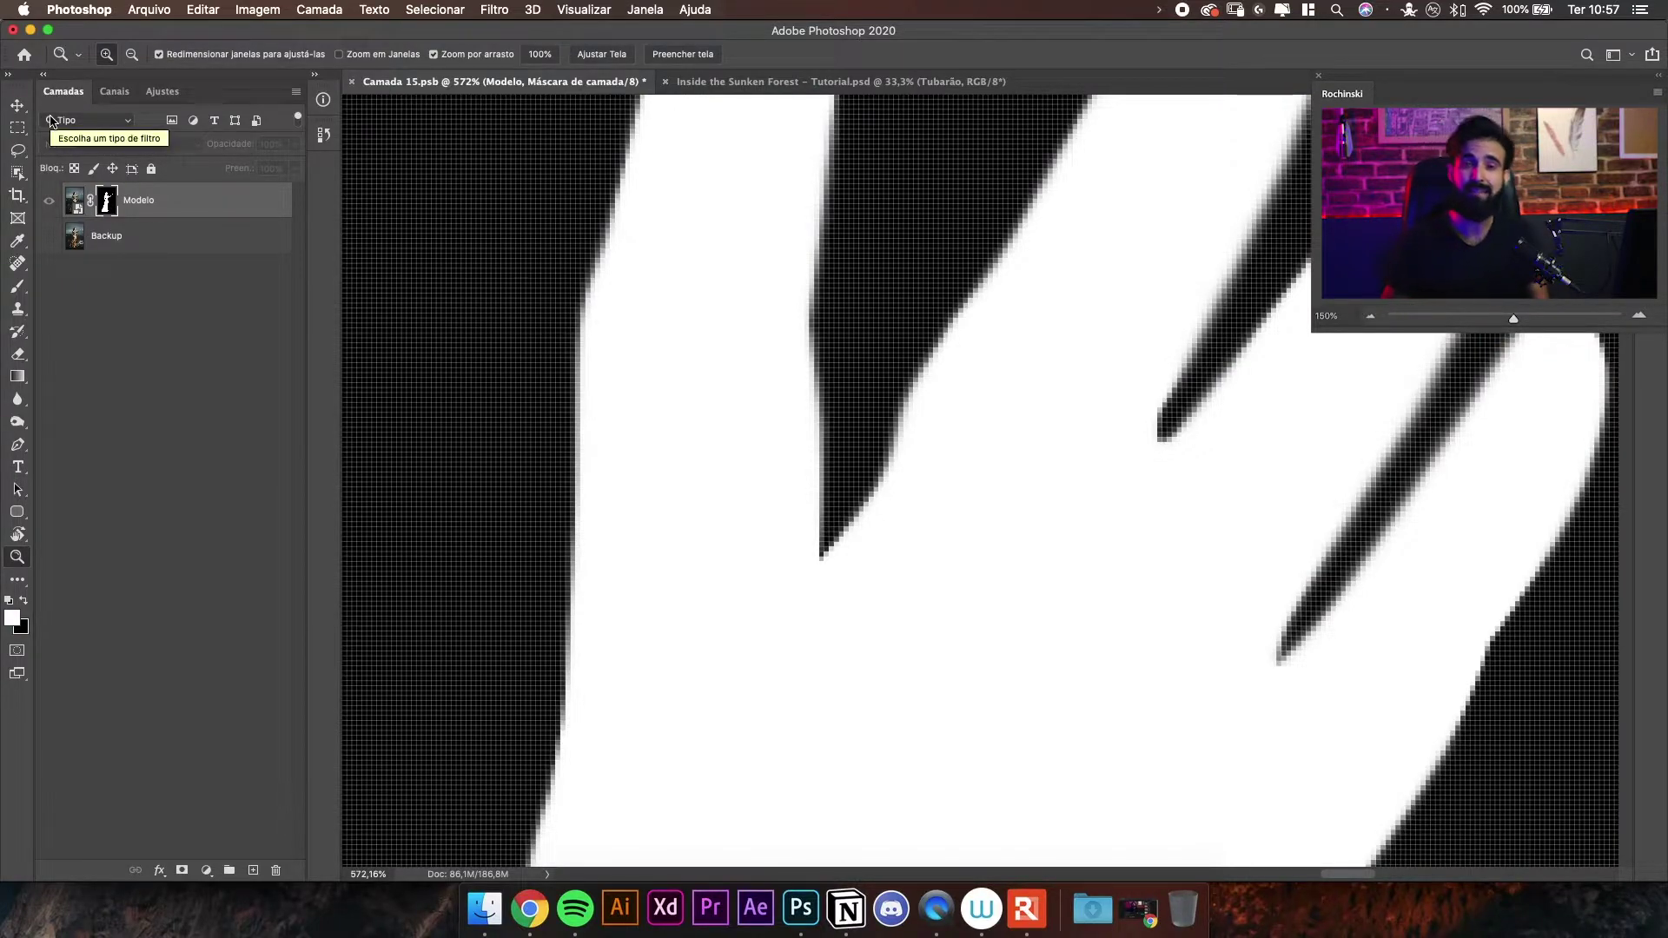
pyautogui.press('super+0')
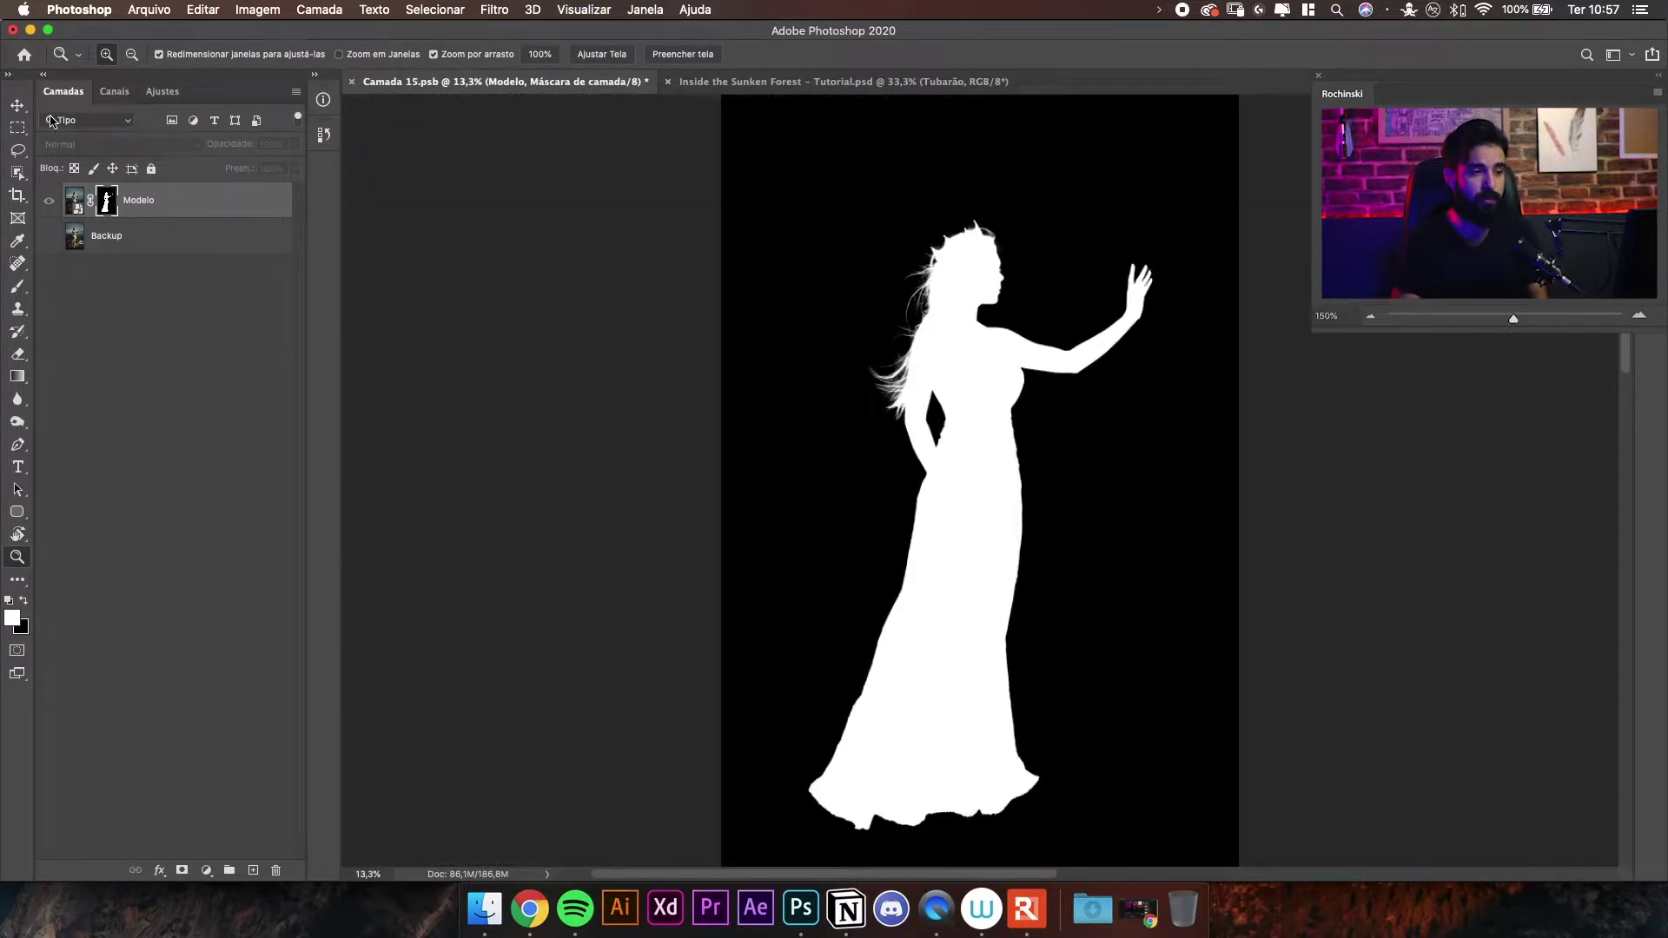
# - Paint white with a small Brush on the mask to straighten the second finger's edge at the base of the first finger gap, and check it
pyautogui.moveTo(1156, 274); pyautogui.dragTo(1355, 254)
pyautogui.moveTo(995, 402); pyautogui.dragTo(1121, 387)
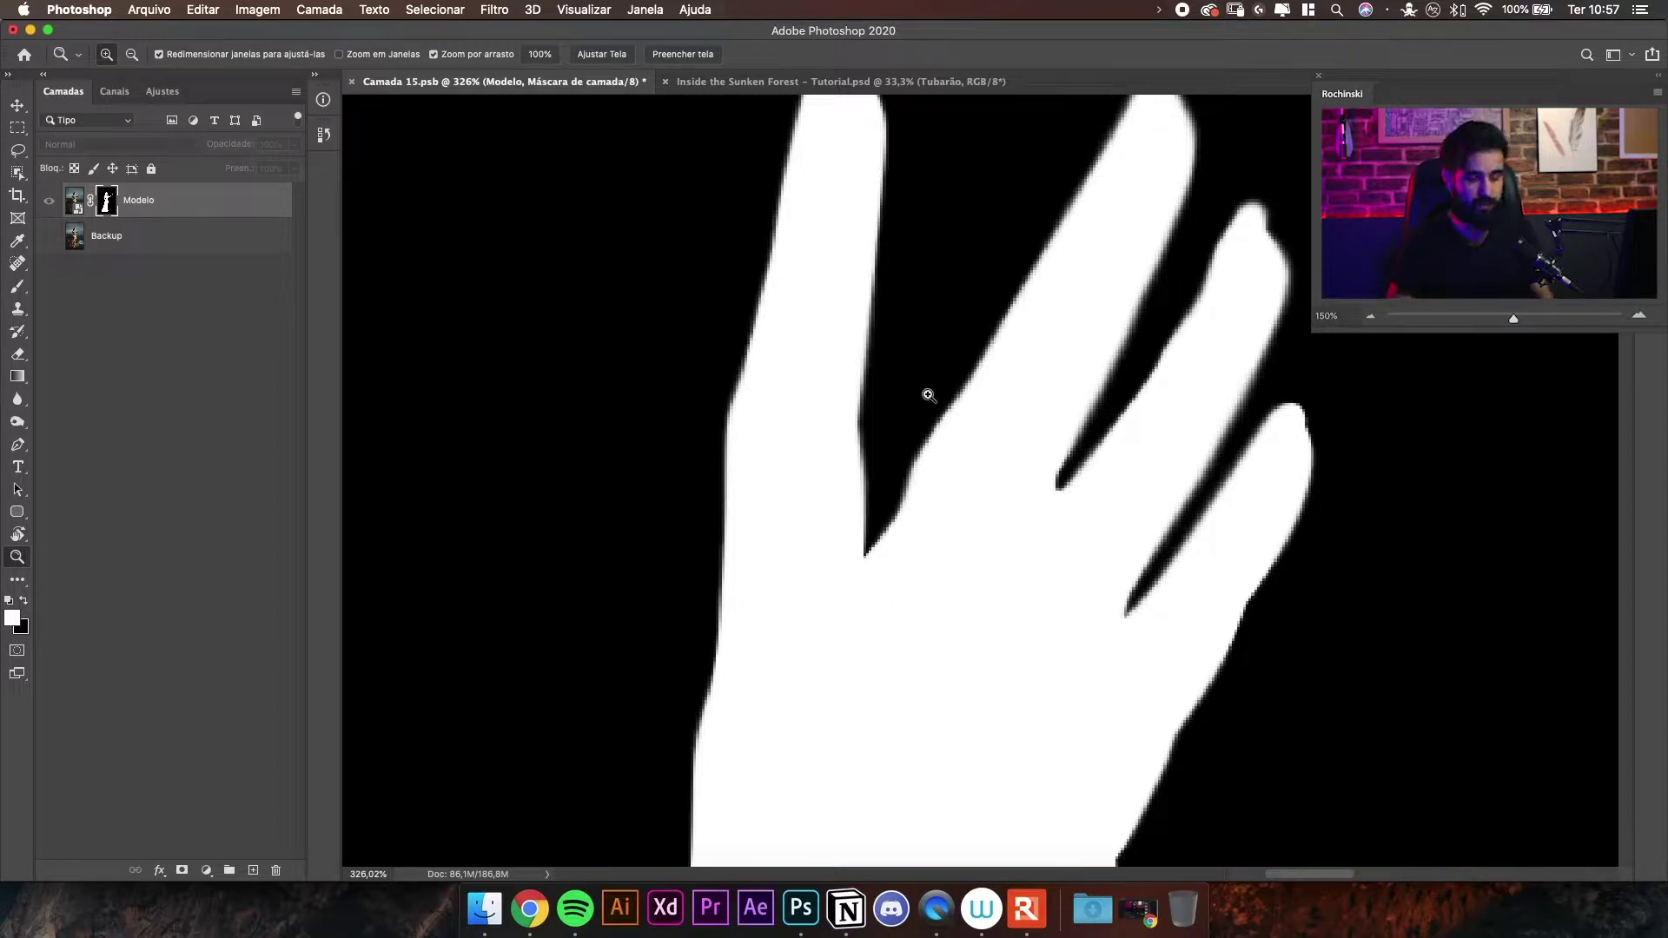
pyautogui.moveTo(891, 521); pyautogui.dragTo(950, 484)
pyautogui.moveTo(110, 213); pyautogui.dragTo(143, 377)
pyautogui.press('b')
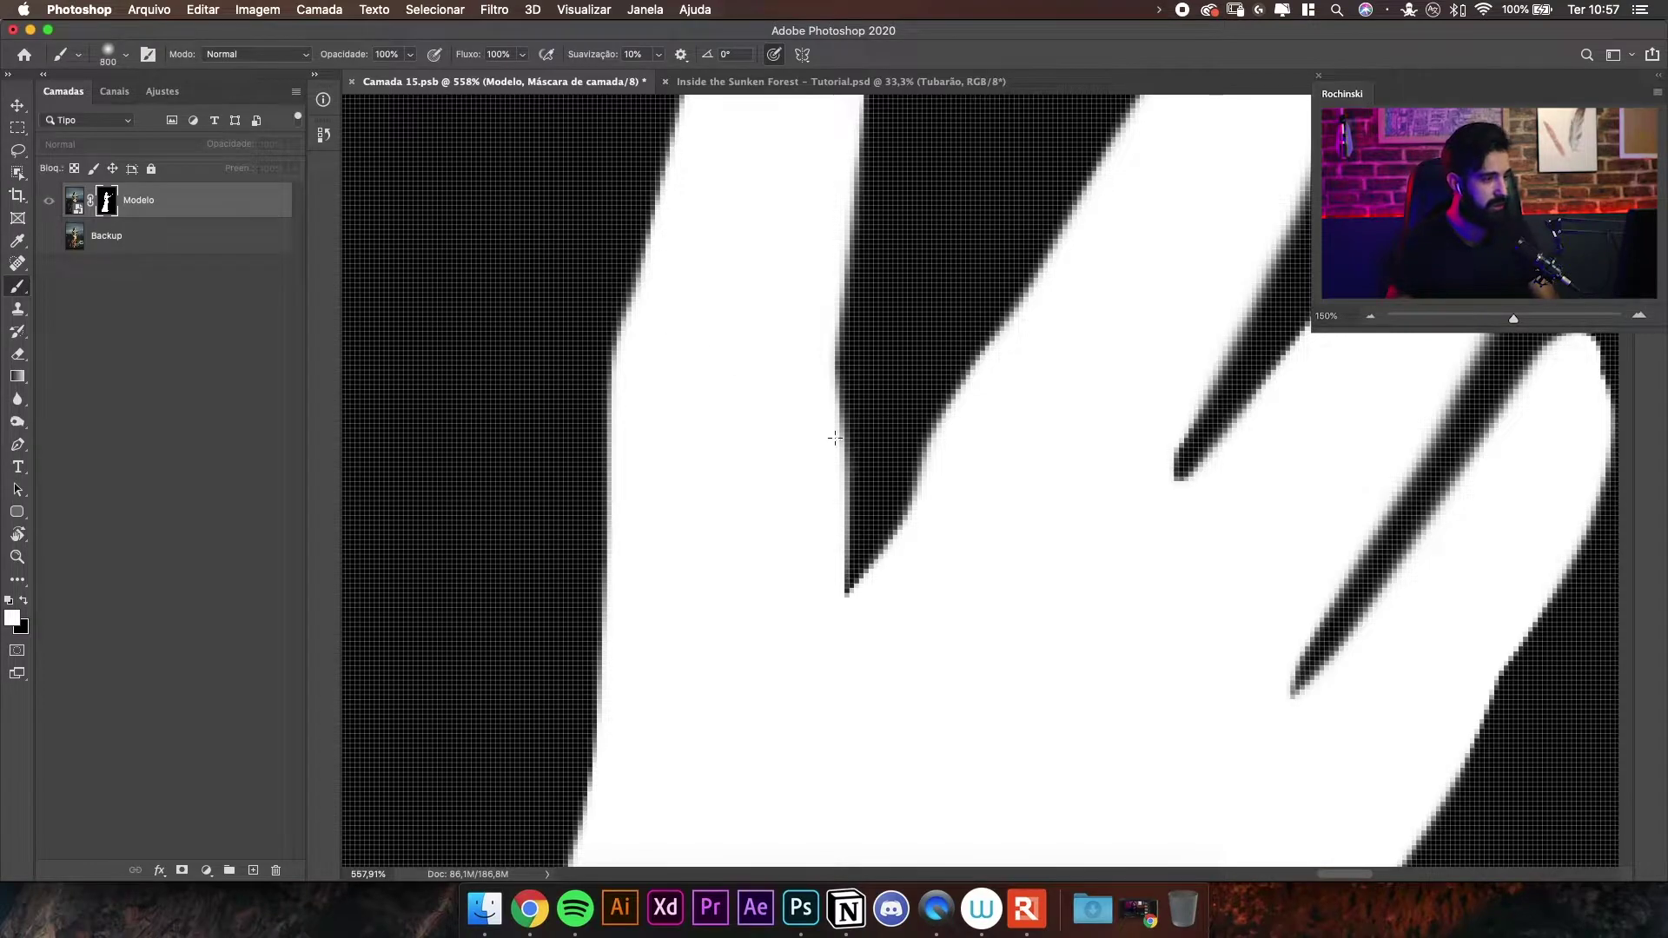
pyautogui.press('[')
pyautogui.moveTo(942, 469)
pyautogui.mouseDown()
pyautogui.moveTo(842, 627)
pyautogui.moveTo(927, 506)
pyautogui.mouseUp()
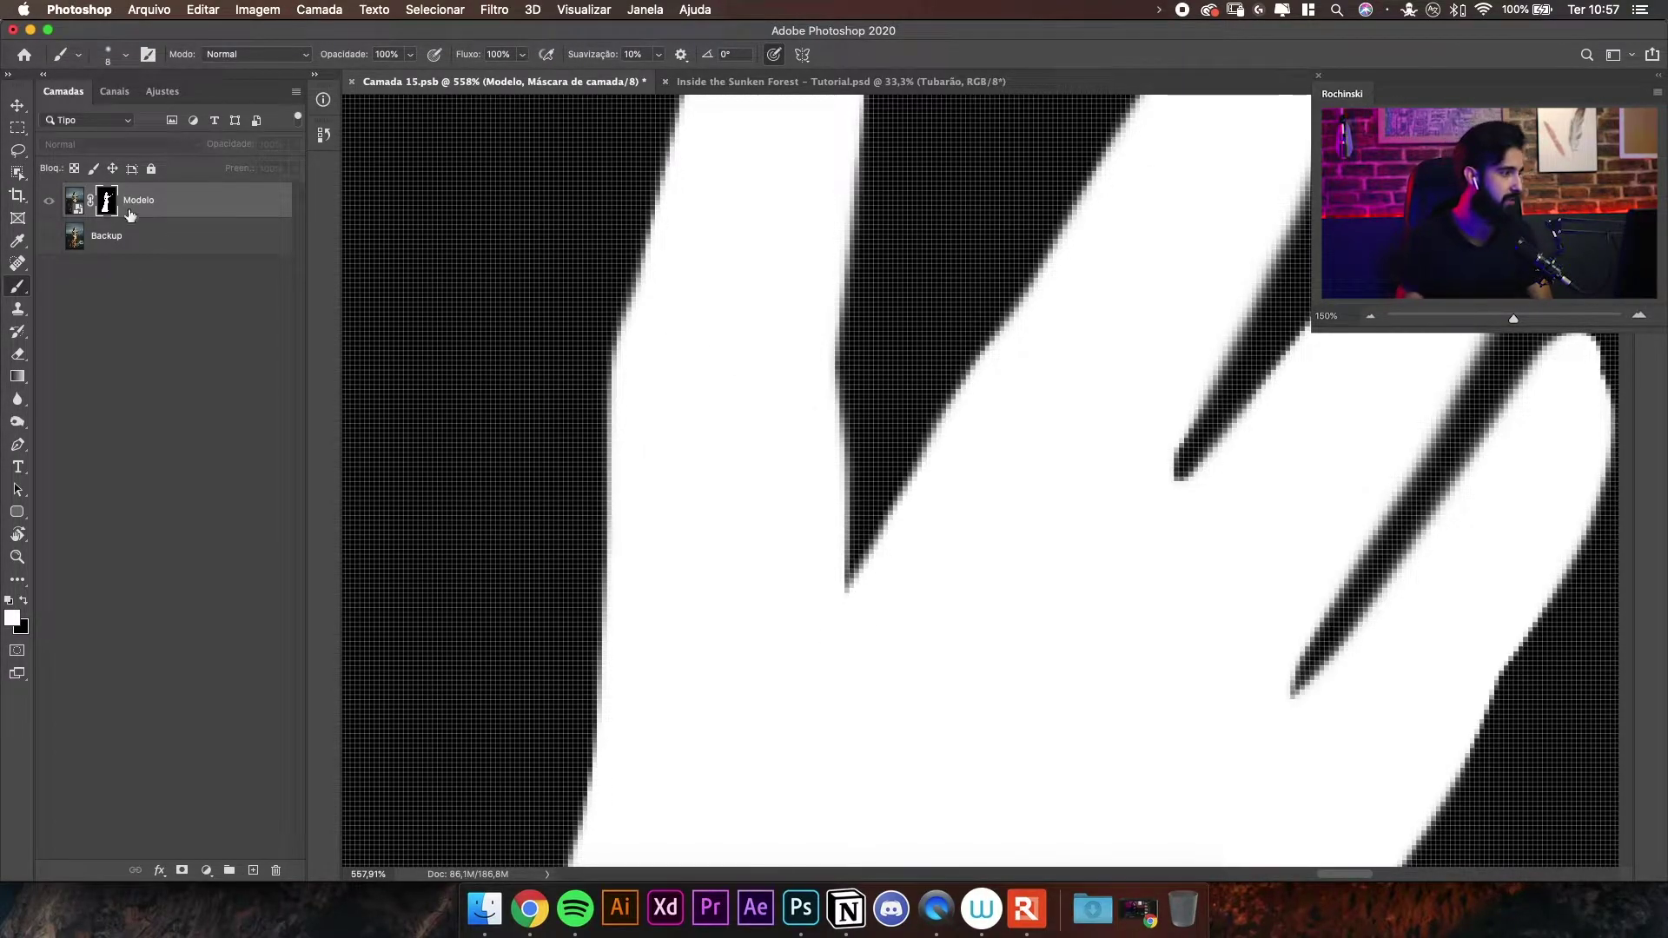
pyautogui.click(73, 203)
pyautogui.keyDown('alt'); pyautogui.click(107, 202); pyautogui.keyUp('alt')
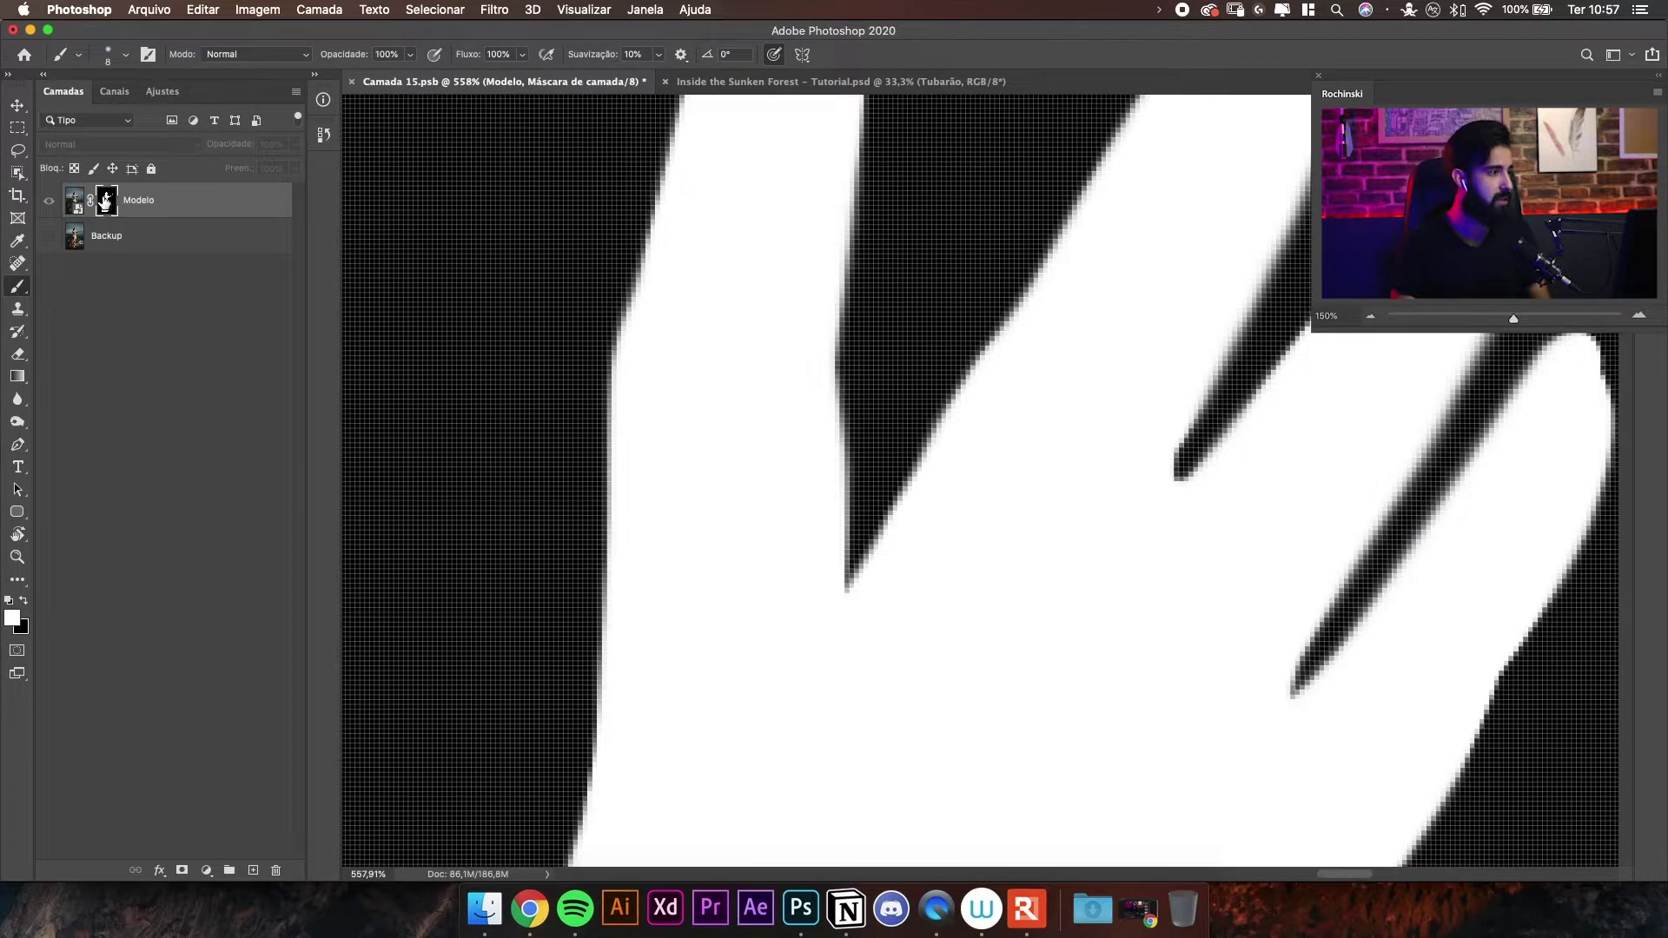
# - Leave the mask view to examine the cutout around the first finger gap up close, and make the Modelo layer's mask active again
pyautogui.click(77, 203)
pyautogui.moveTo(855, 359); pyautogui.dragTo(954, 283)
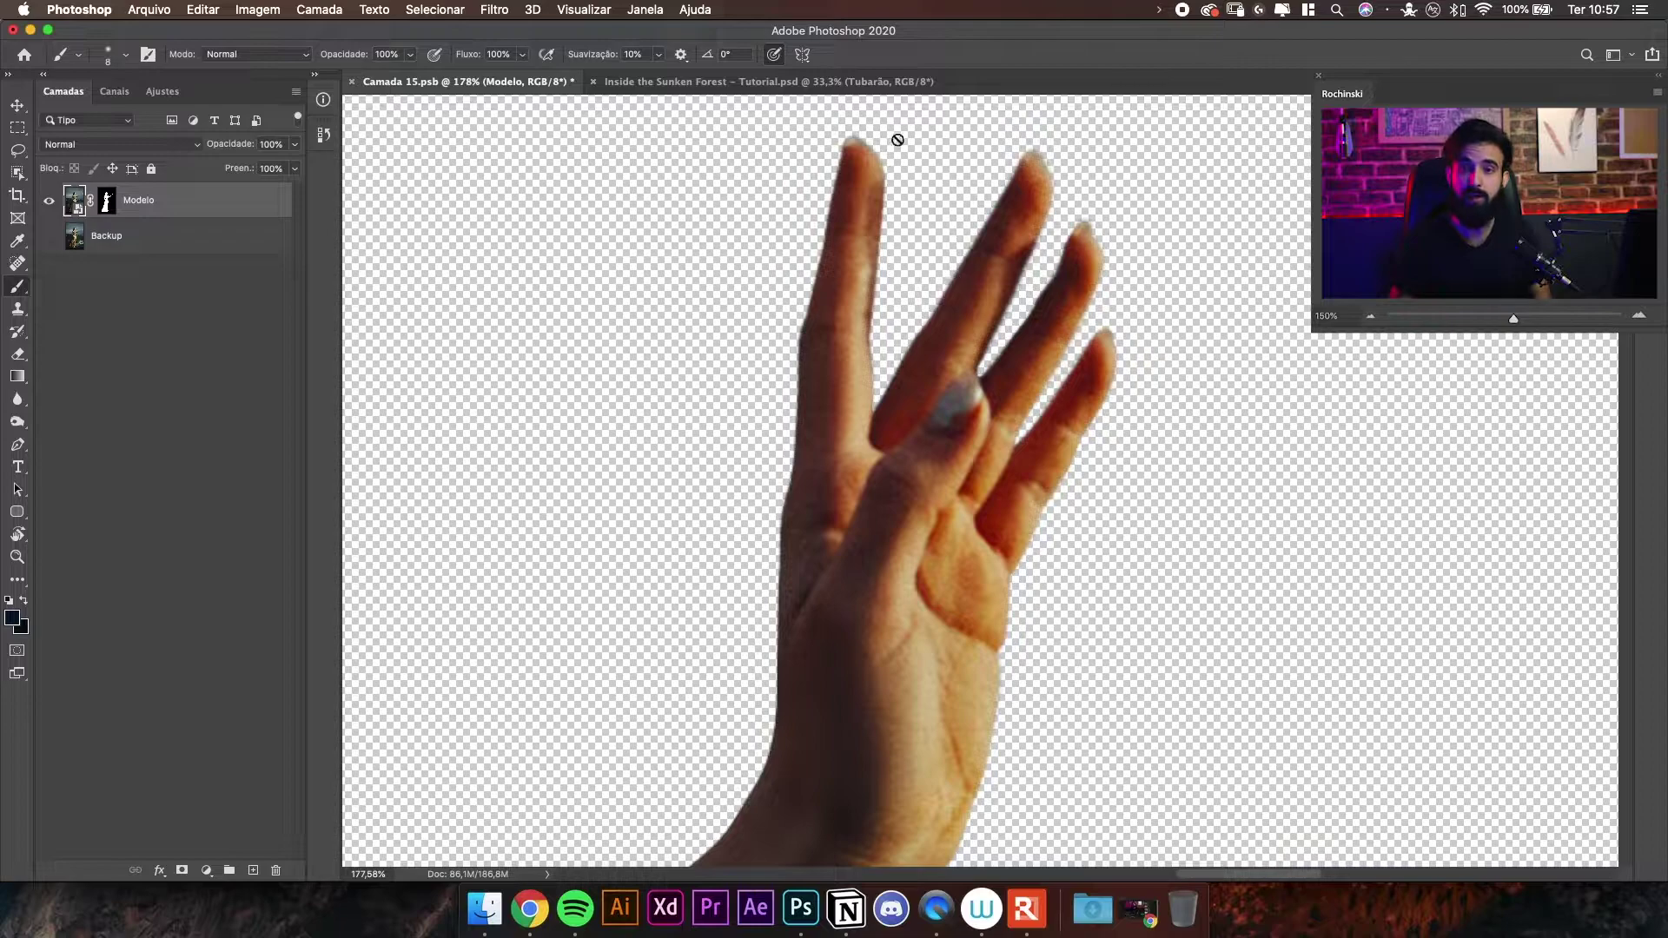
pyautogui.press('z')
pyautogui.moveTo(913, 372)
pyautogui.mouseDown()
pyautogui.moveTo(956, 365)
pyautogui.moveTo(851, 355)
pyautogui.moveTo(887, 360)
pyautogui.mouseUp()
pyautogui.click(107, 201)
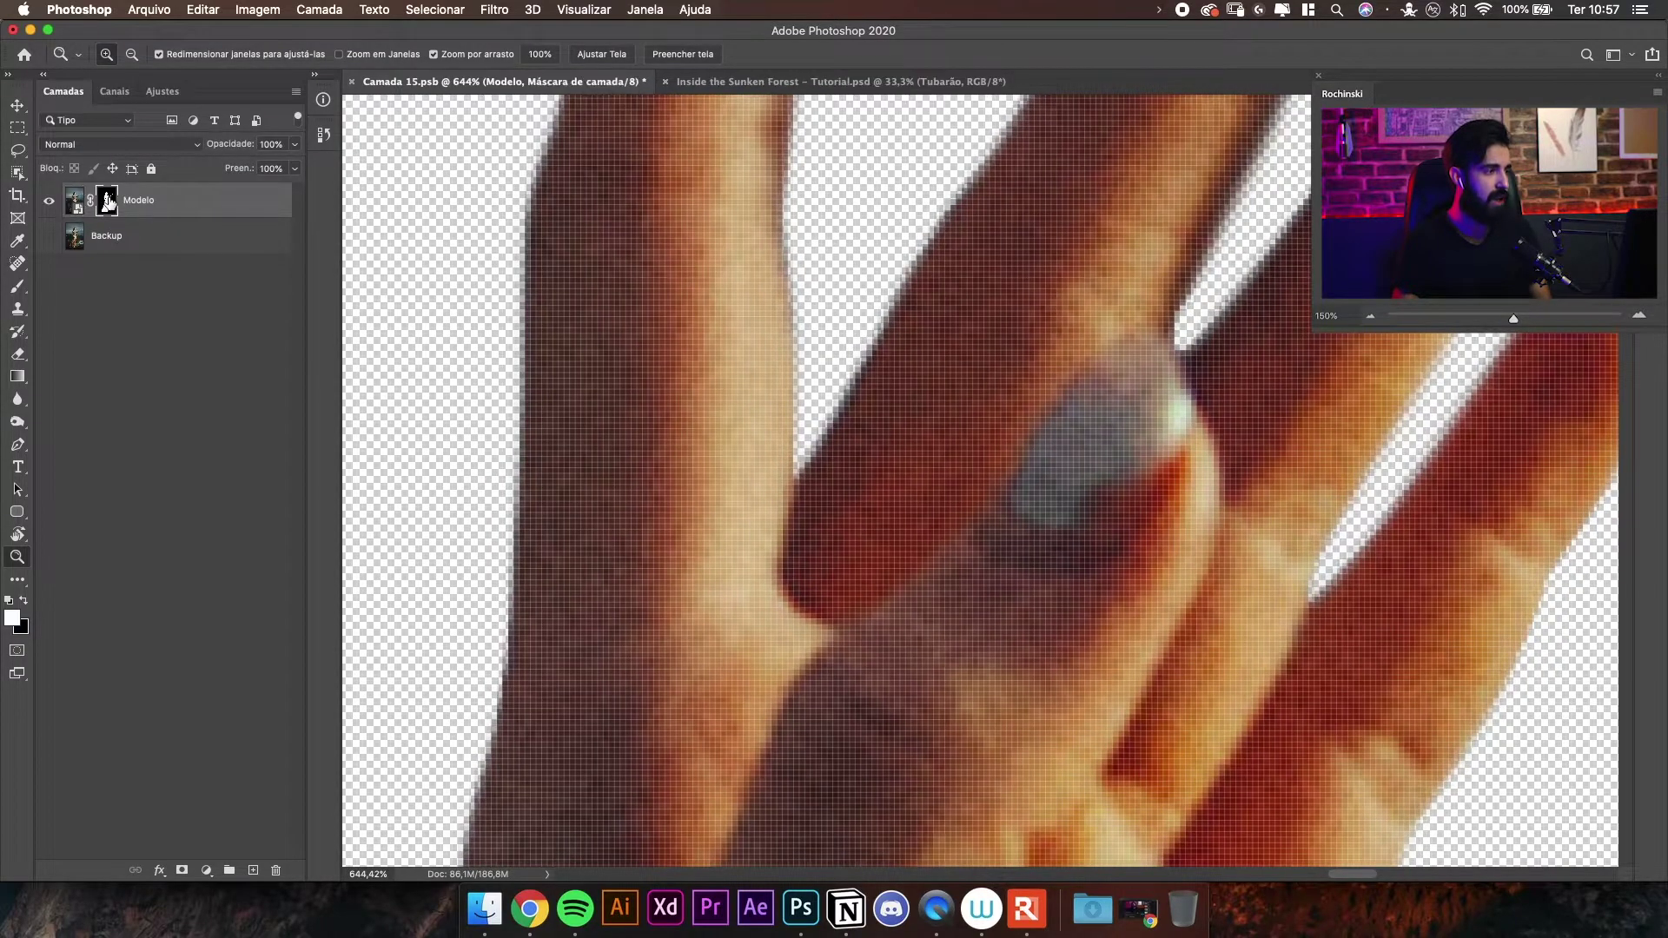
# - Smudge the mask edge at the base of the gap between the first two fingers with a 15 px Smudge tool at 80% strength
pyautogui.press('b')
pyautogui.press('[')
pyautogui.press('[')
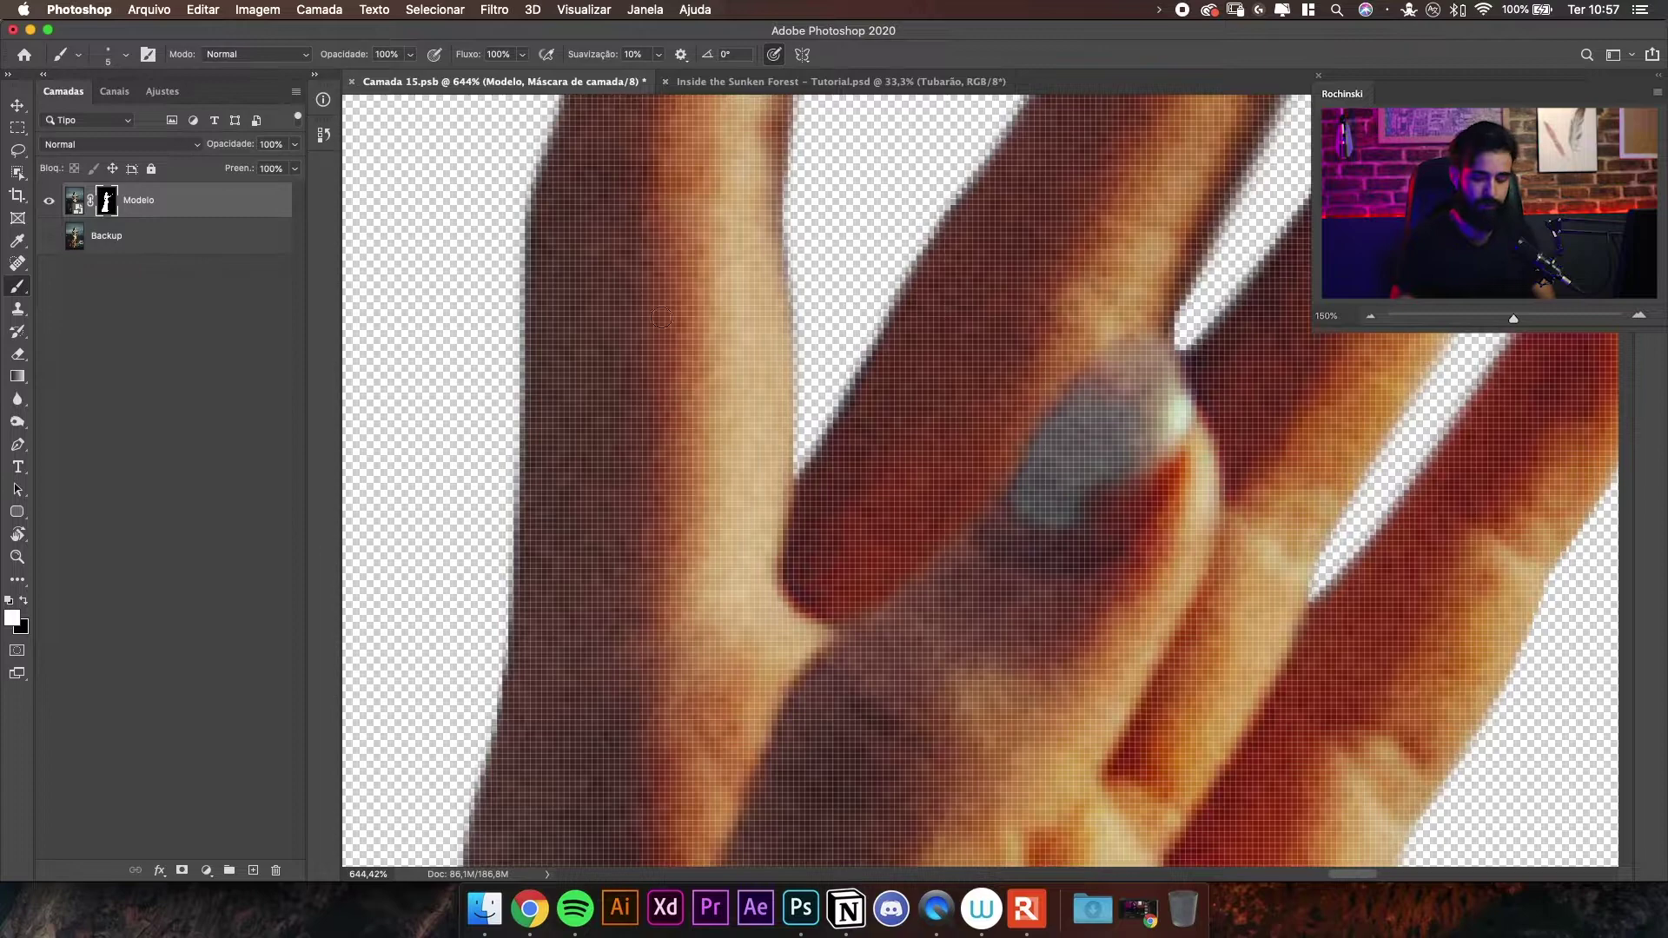
pyautogui.click(17, 399)
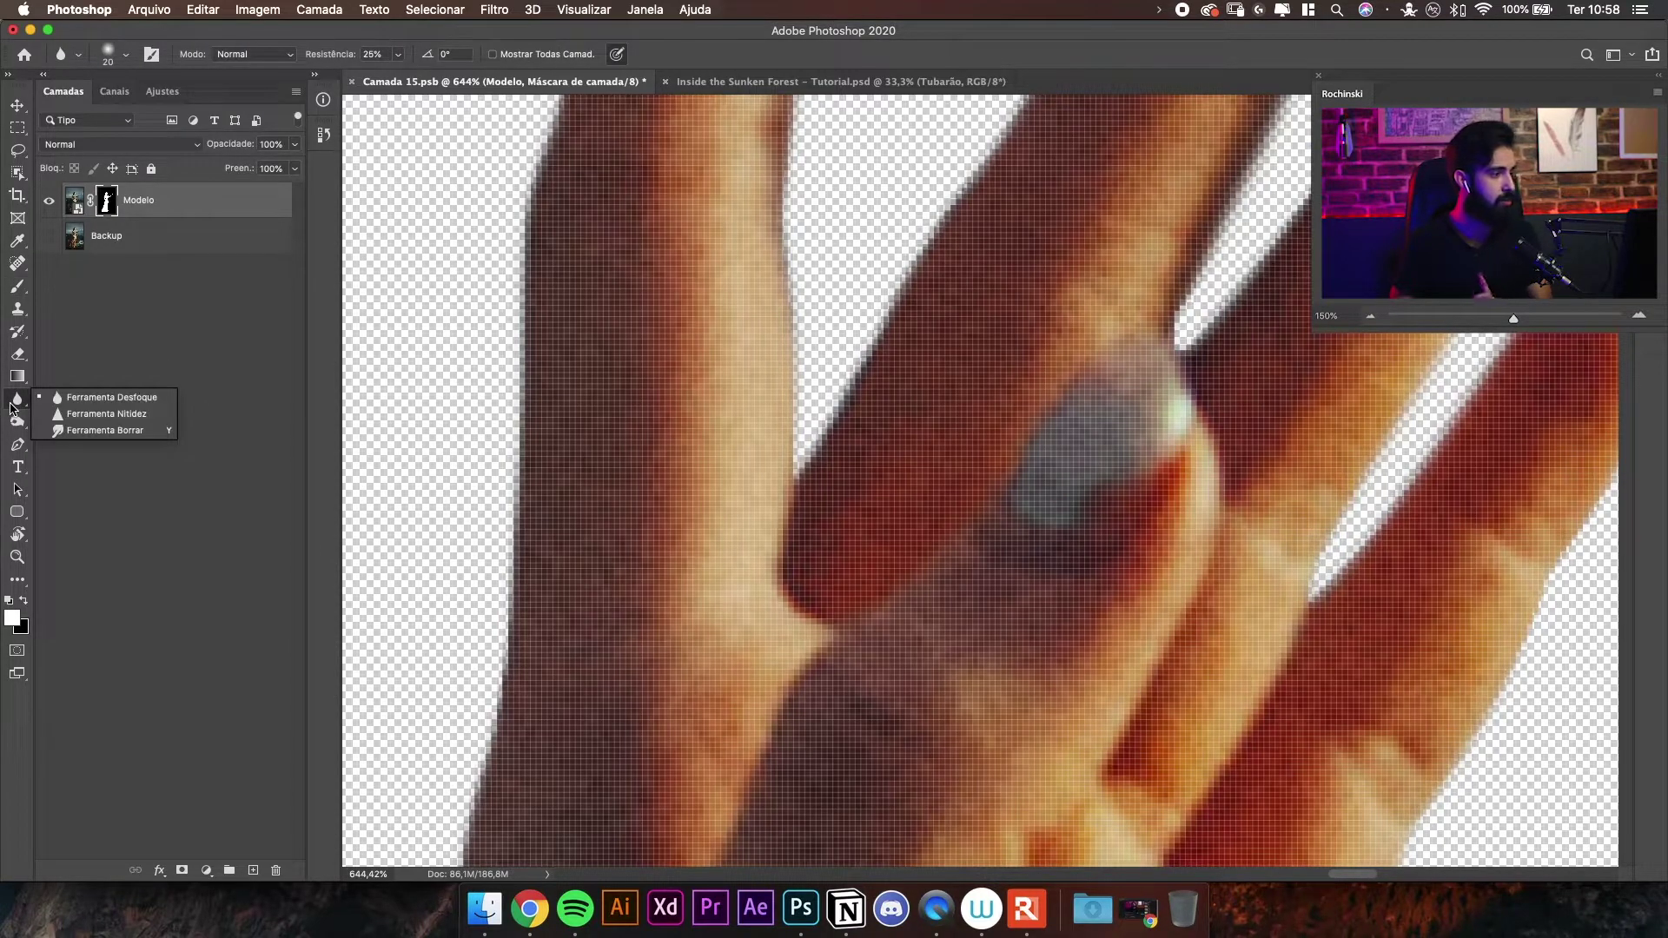
pyautogui.click(100, 433)
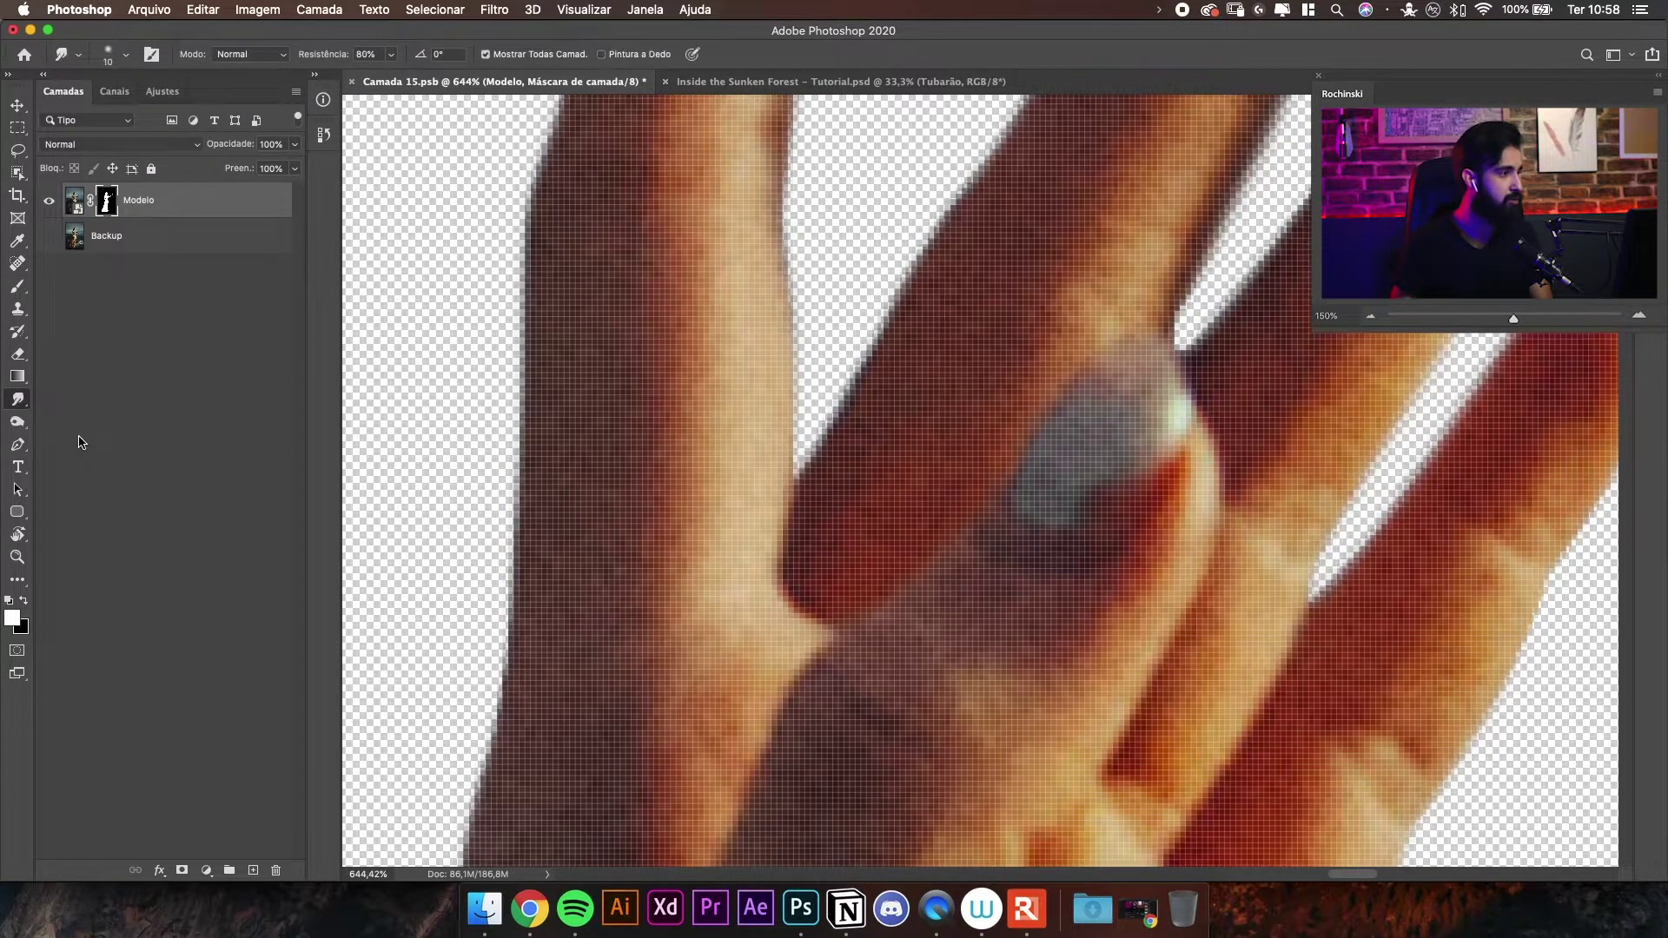
pyautogui.click(125, 55)
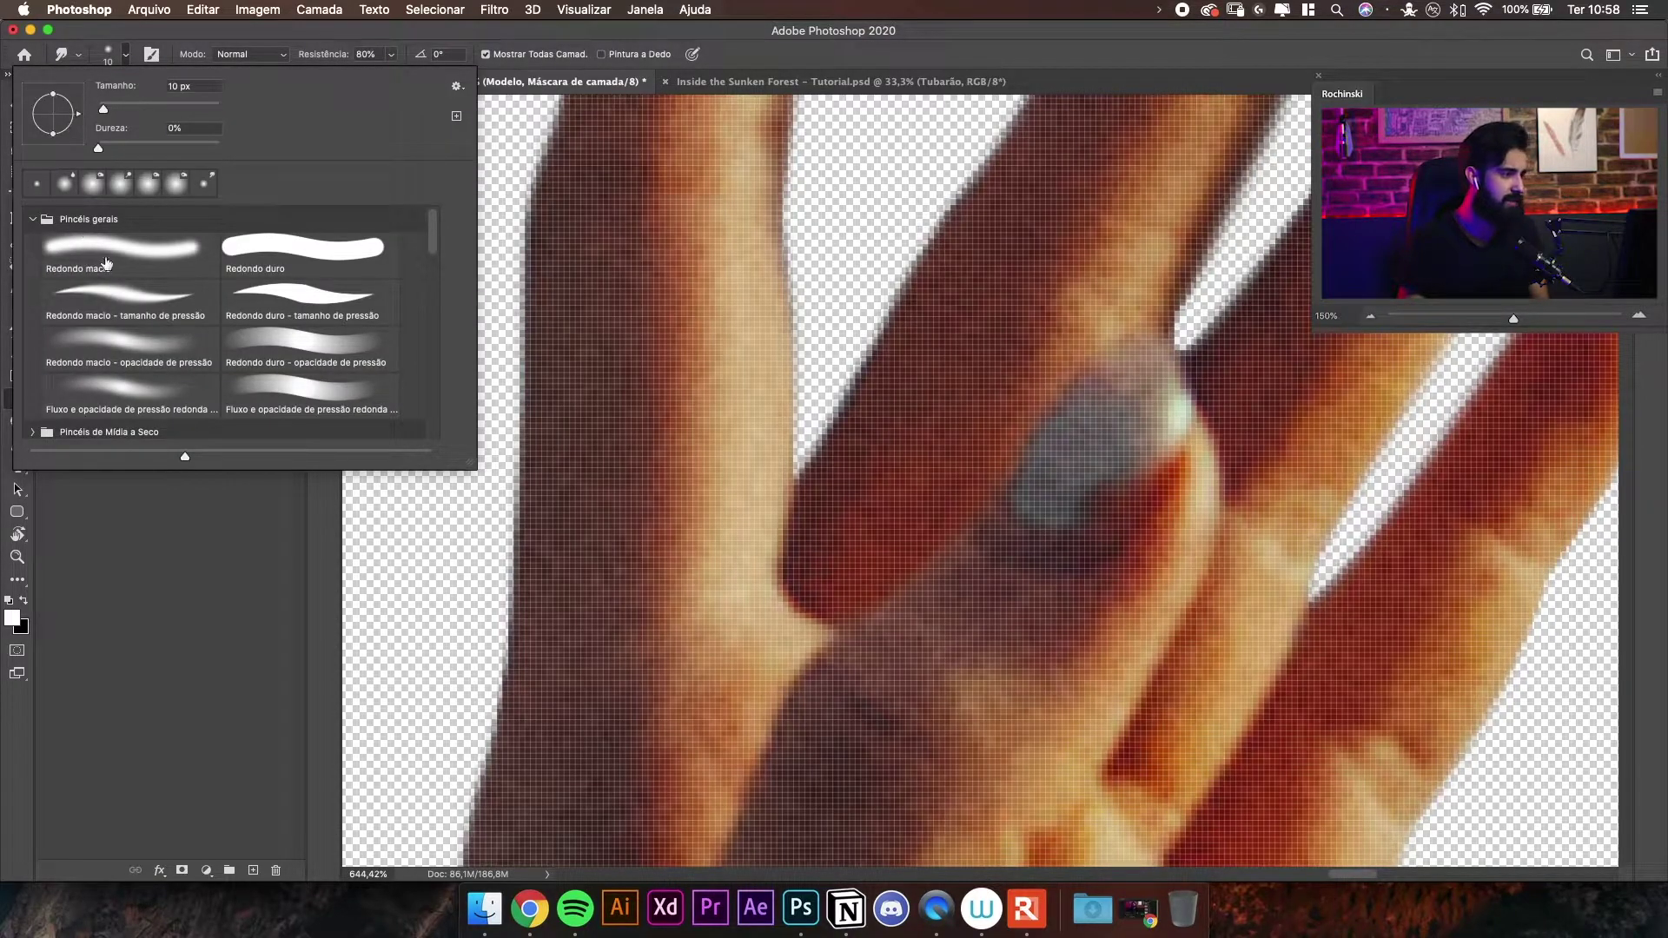
pyautogui.click(378, 51)
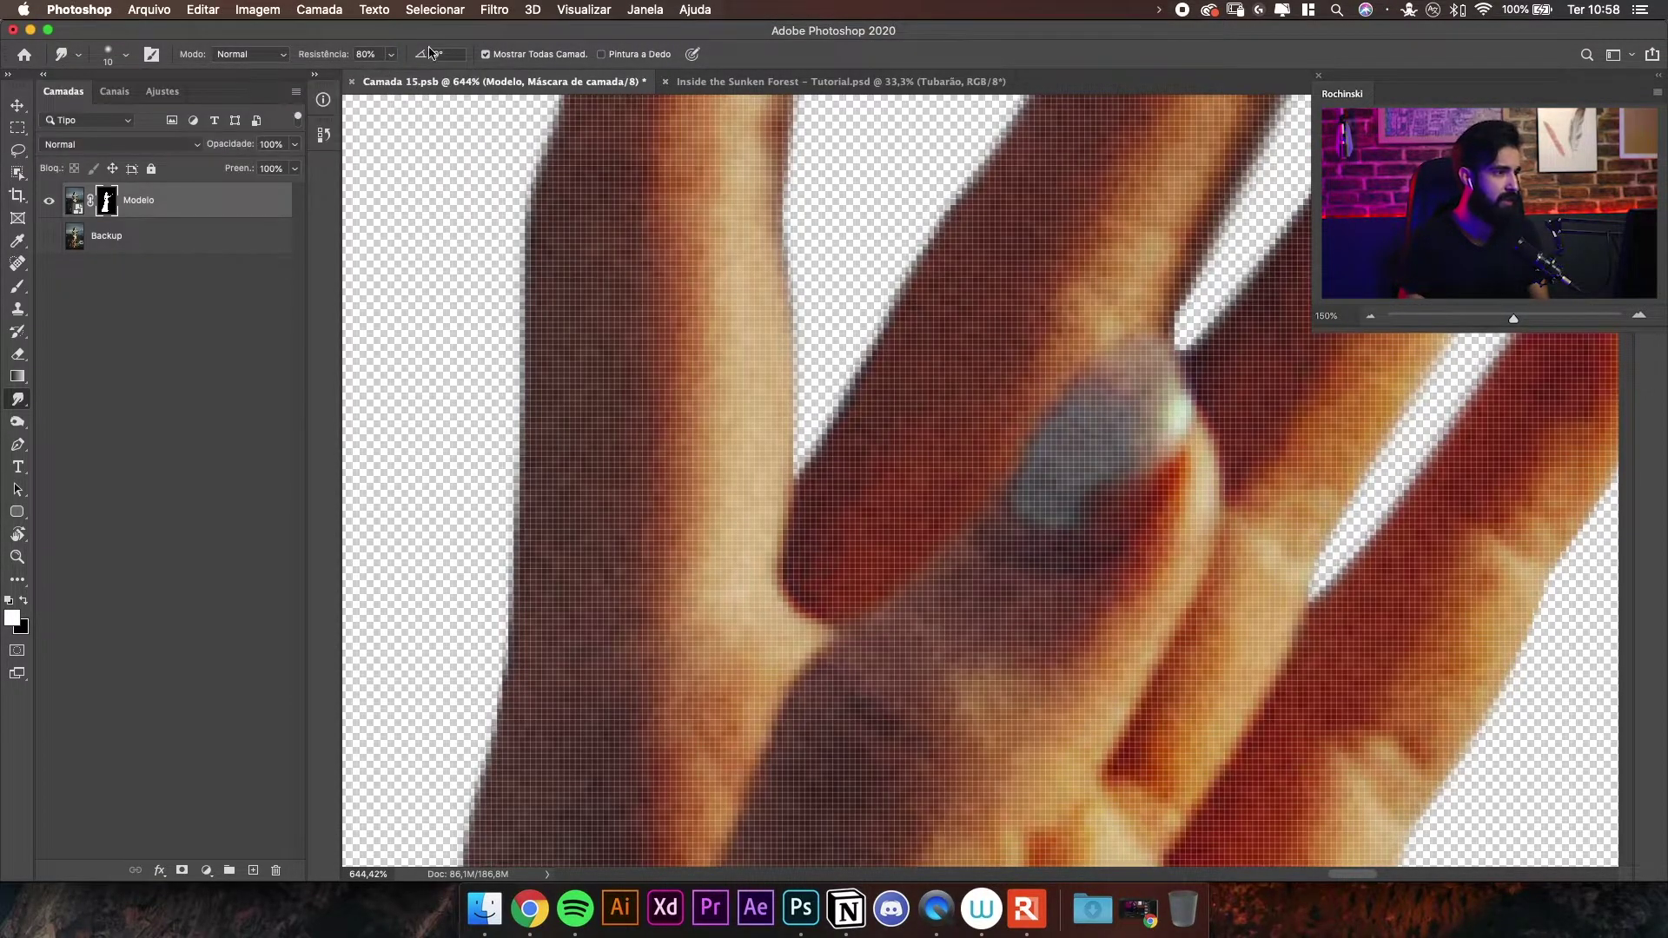
pyautogui.press(']')
pyautogui.press(']')
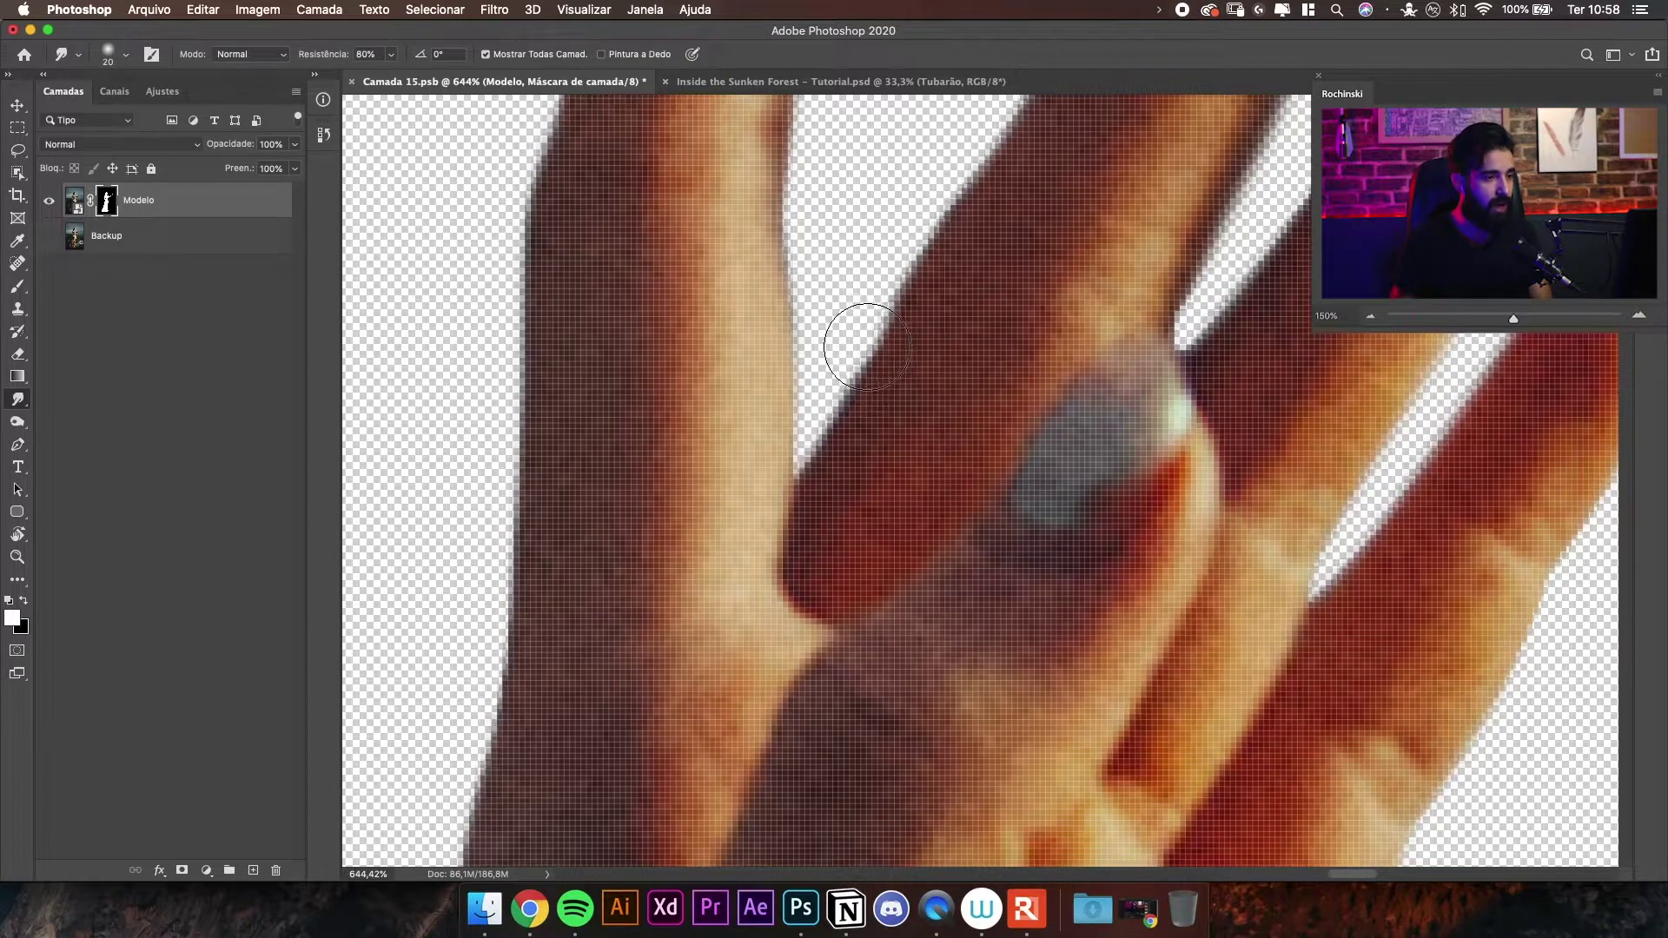
pyautogui.press('[')
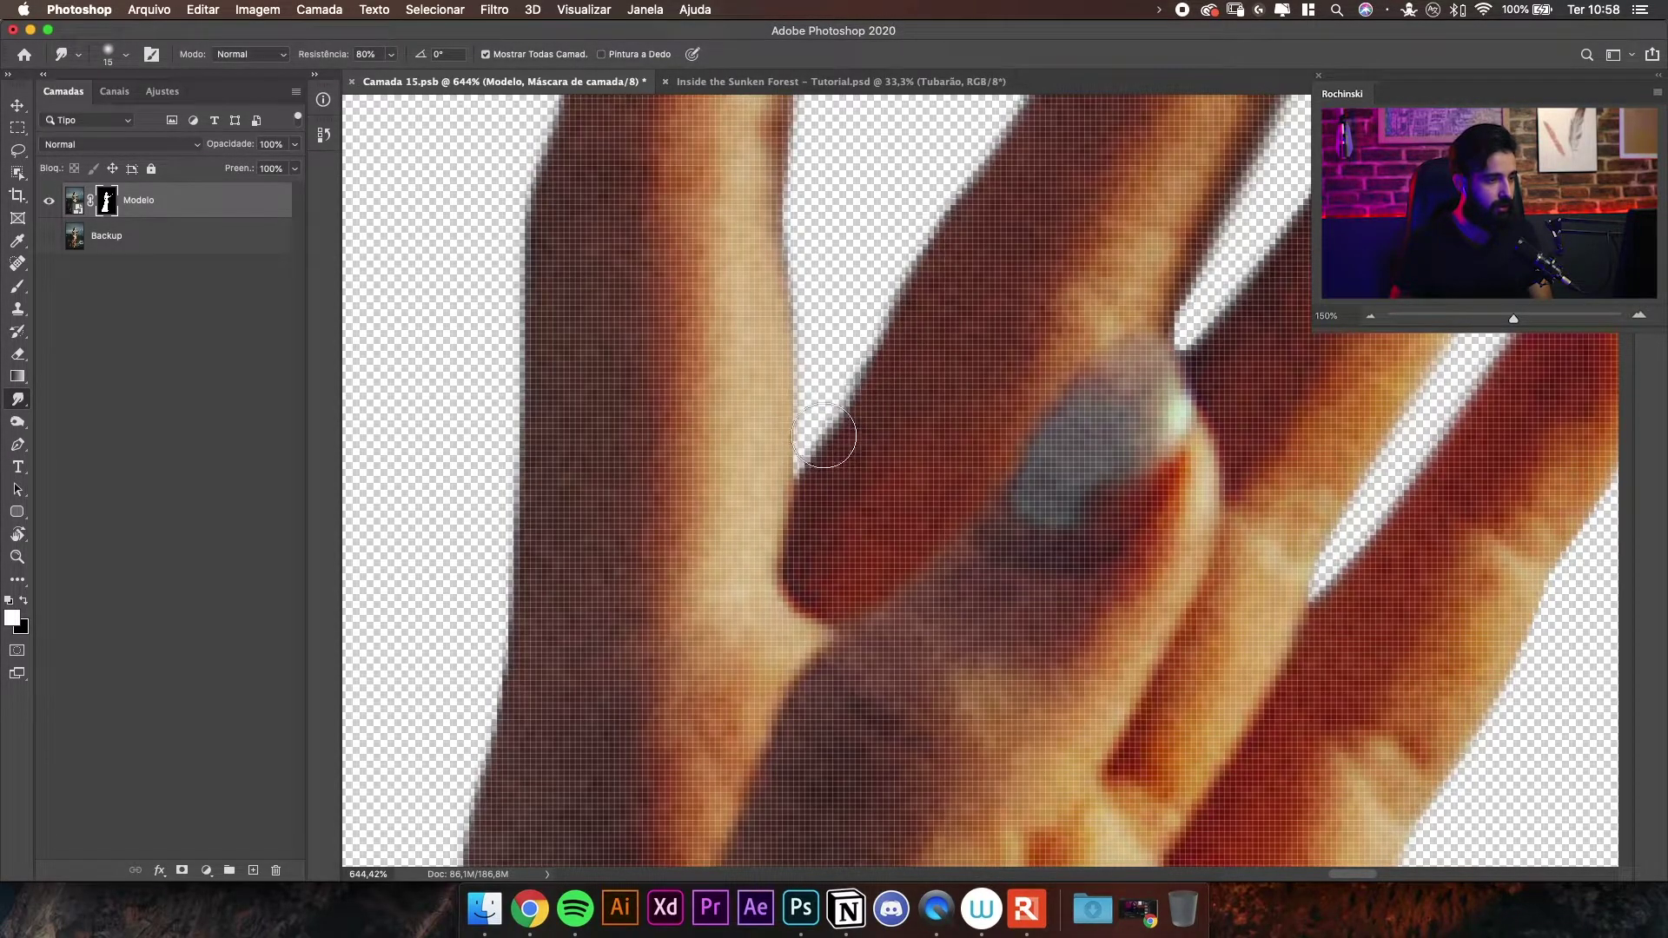
pyautogui.moveTo(824, 426); pyautogui.dragTo(832, 435)
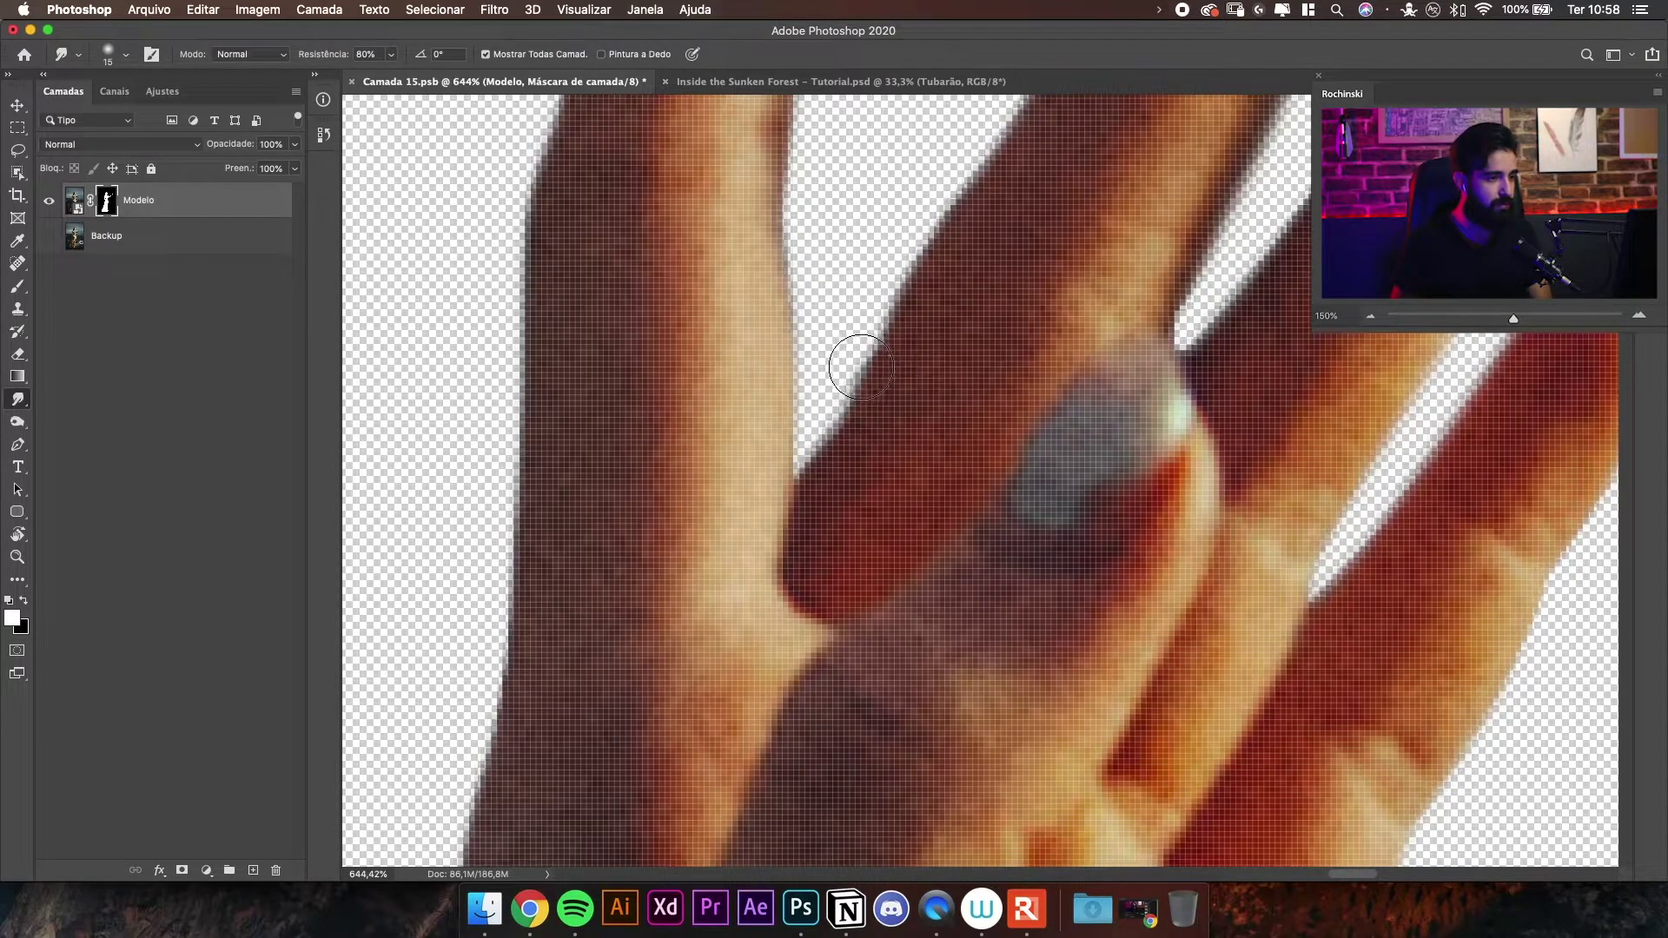
# - Smooth the mask edge along the second finger's inner side with a 25 px Smudge brush and check the whole hand
pyautogui.press(']')
pyautogui.press(']')
pyautogui.moveTo(878, 299)
pyautogui.mouseDown()
pyautogui.moveTo(927, 228)
pyautogui.moveTo(885, 231)
pyautogui.moveTo(877, 212)
pyautogui.moveTo(833, 333)
pyautogui.mouseUp()
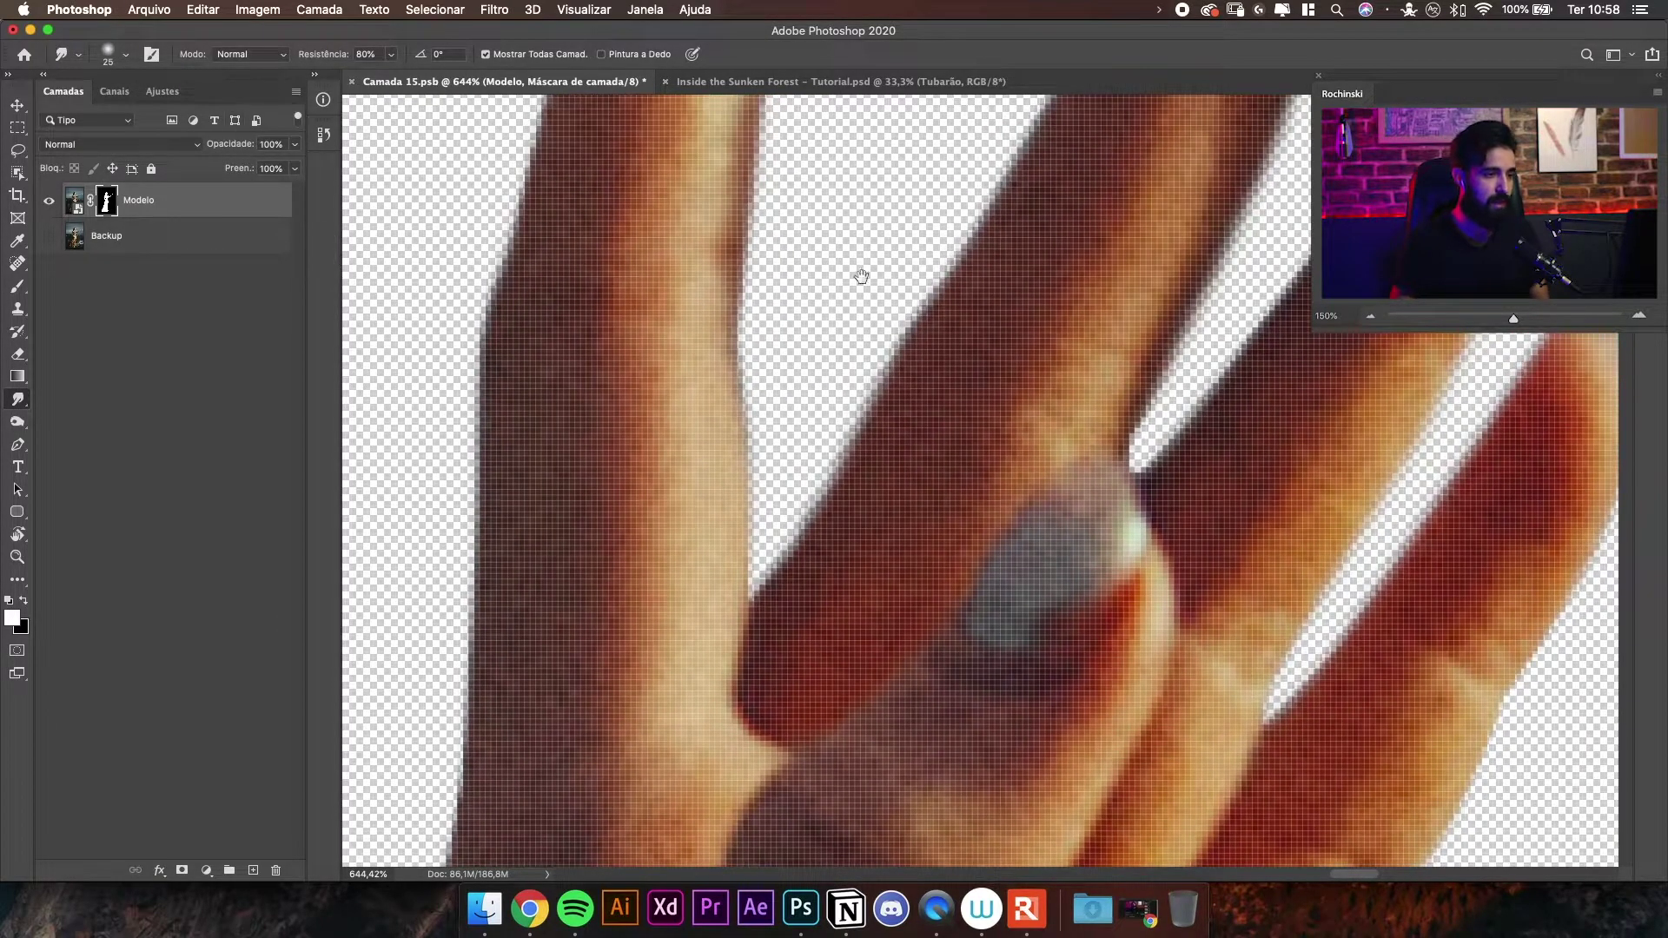
pyautogui.moveTo(857, 272); pyautogui.dragTo(822, 300)
pyautogui.moveTo(927, 259)
pyautogui.mouseDown()
pyautogui.moveTo(793, 242)
pyautogui.moveTo(891, 225)
pyautogui.mouseUp()
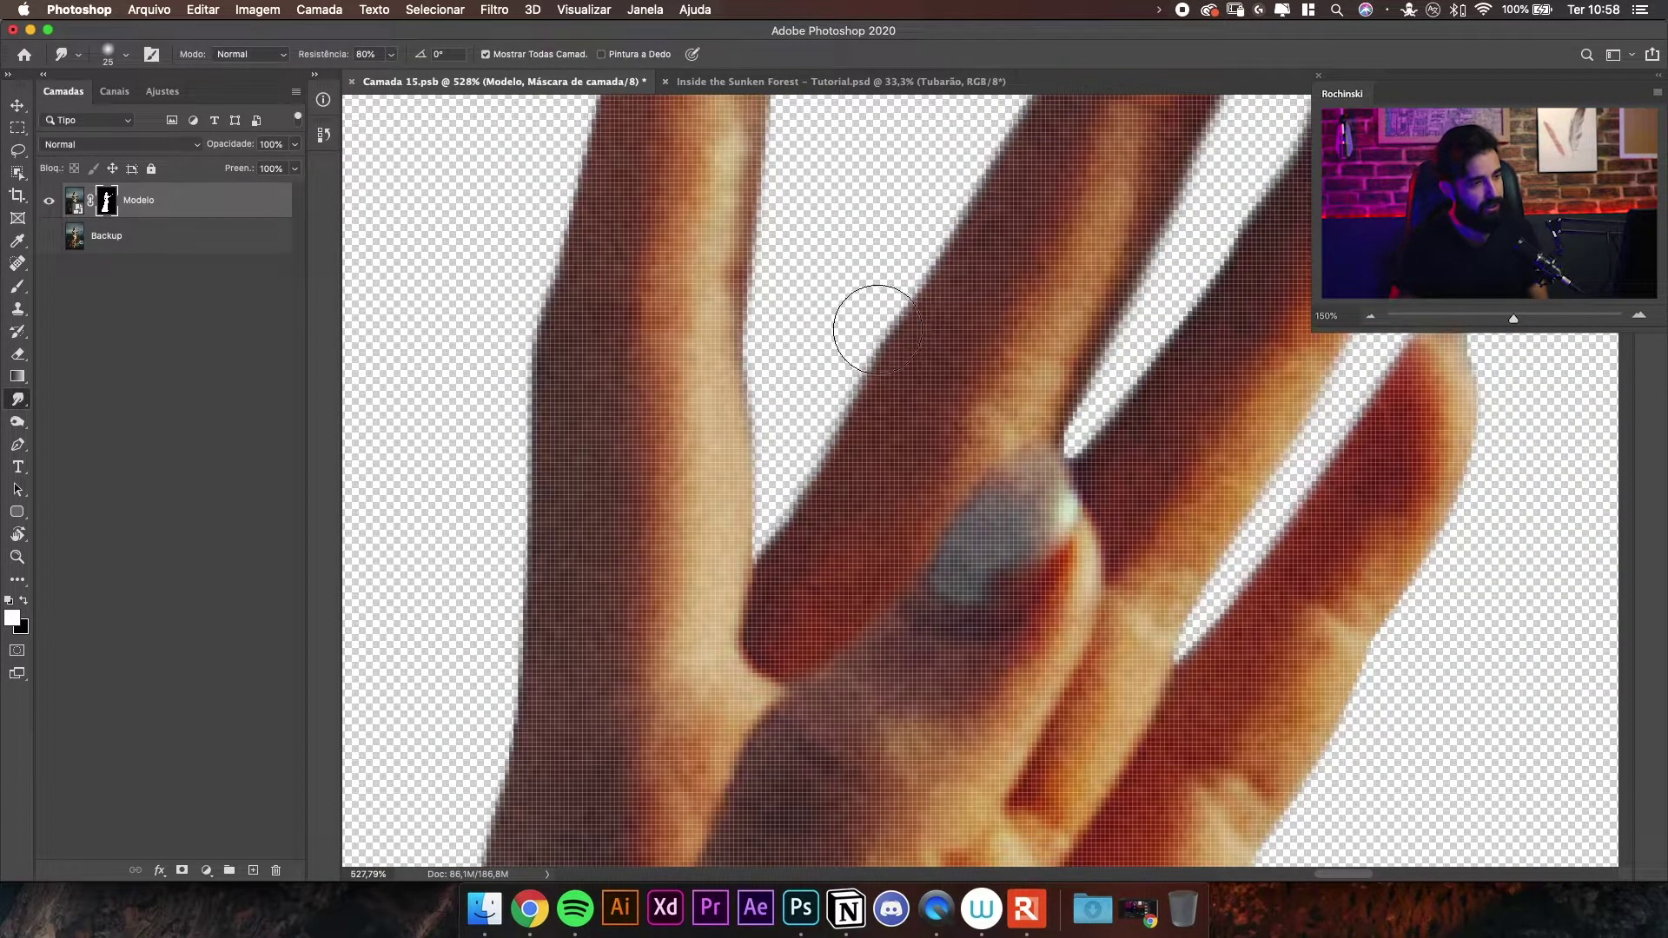
pyautogui.press('z')
pyautogui.moveTo(928, 219)
pyautogui.mouseDown()
pyautogui.moveTo(820, 186)
pyautogui.moveTo(912, 290)
pyautogui.moveTo(947, 252)
pyautogui.moveTo(992, 346)
pyautogui.mouseUp()
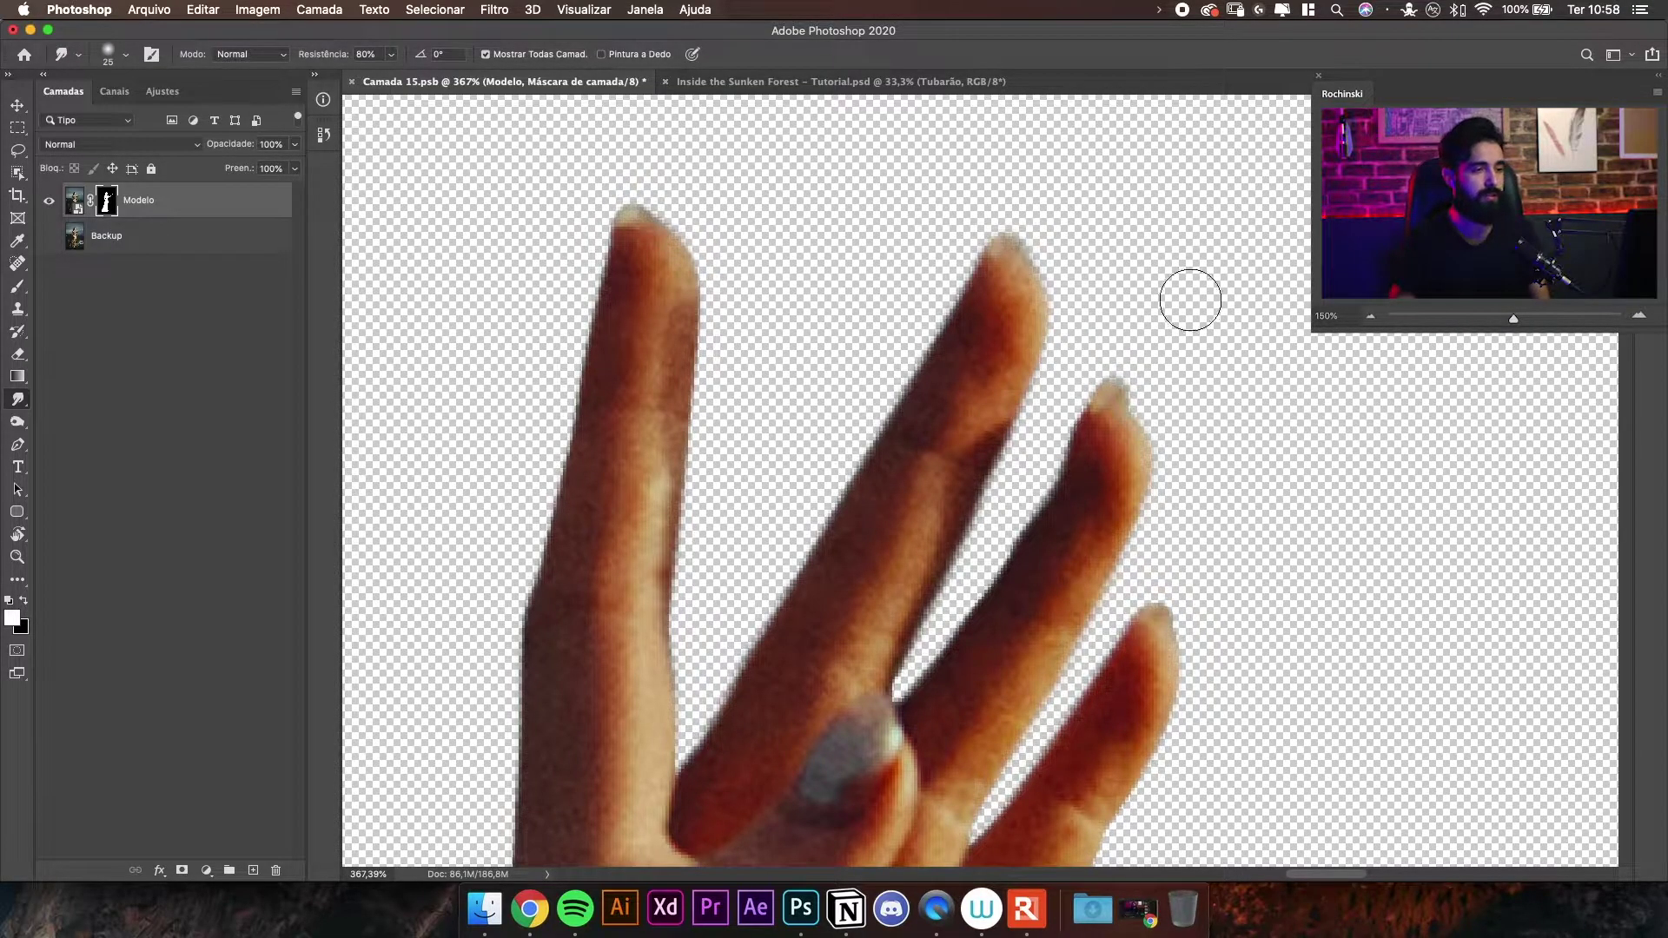
pyautogui.press('z')
pyautogui.moveTo(1013, 298); pyautogui.dragTo(979, 279)
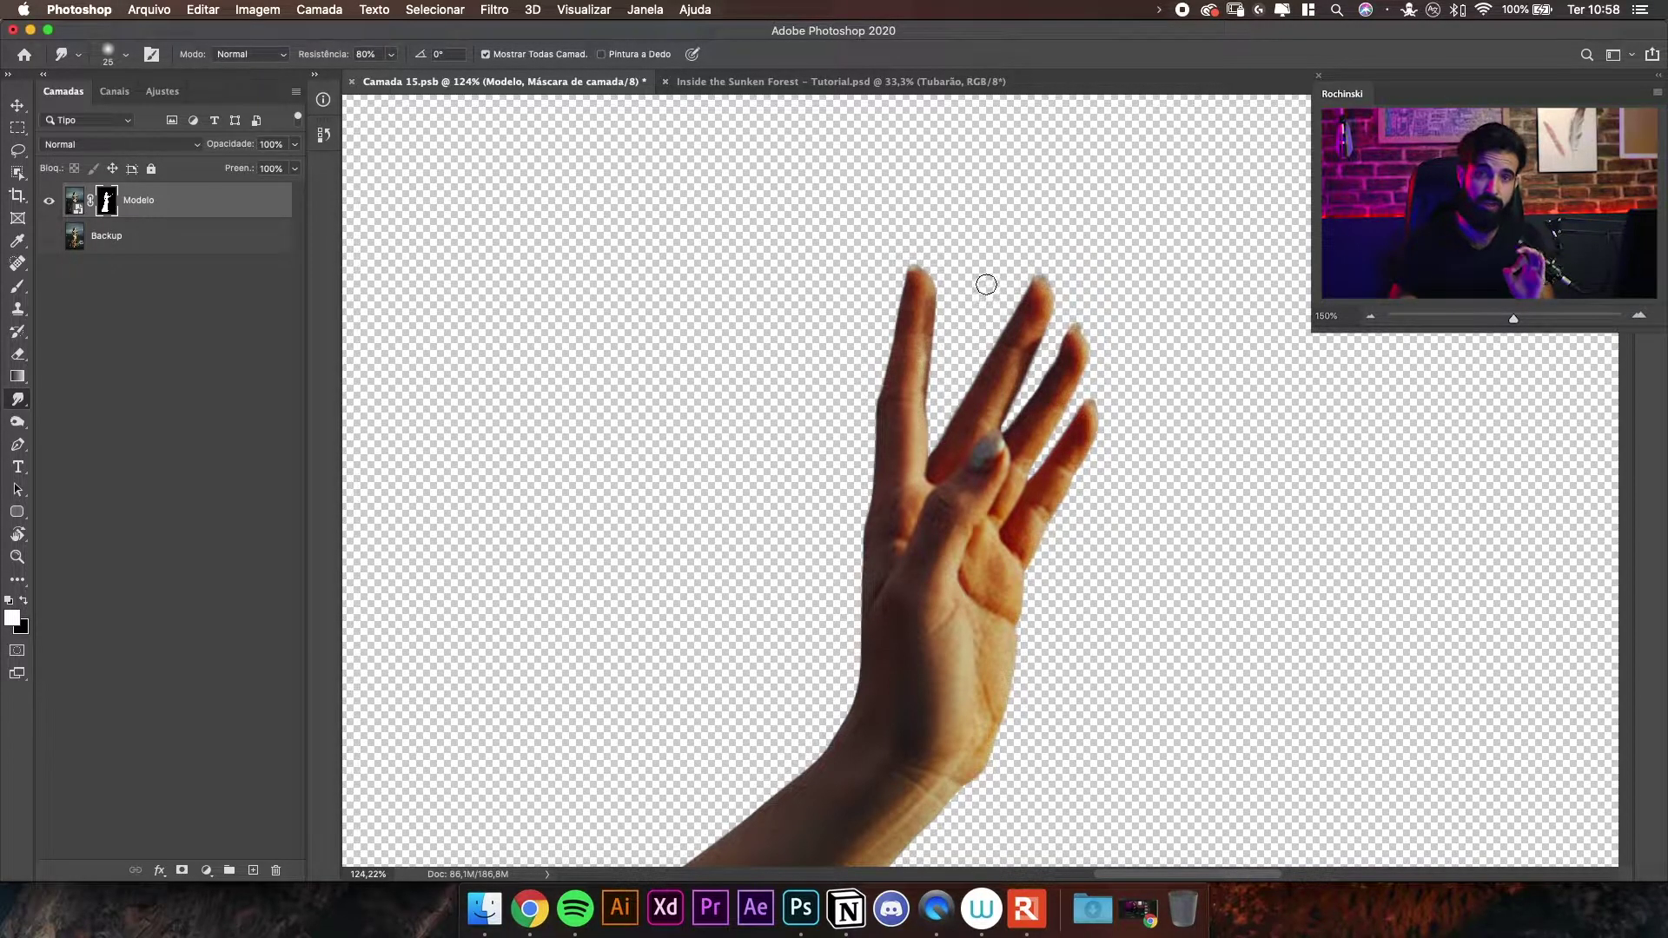
# - Switch to the Blur tool at 25% strength with a 70 px brush, and view the arm and the upper body of the cutout
pyautogui.click(24, 398)
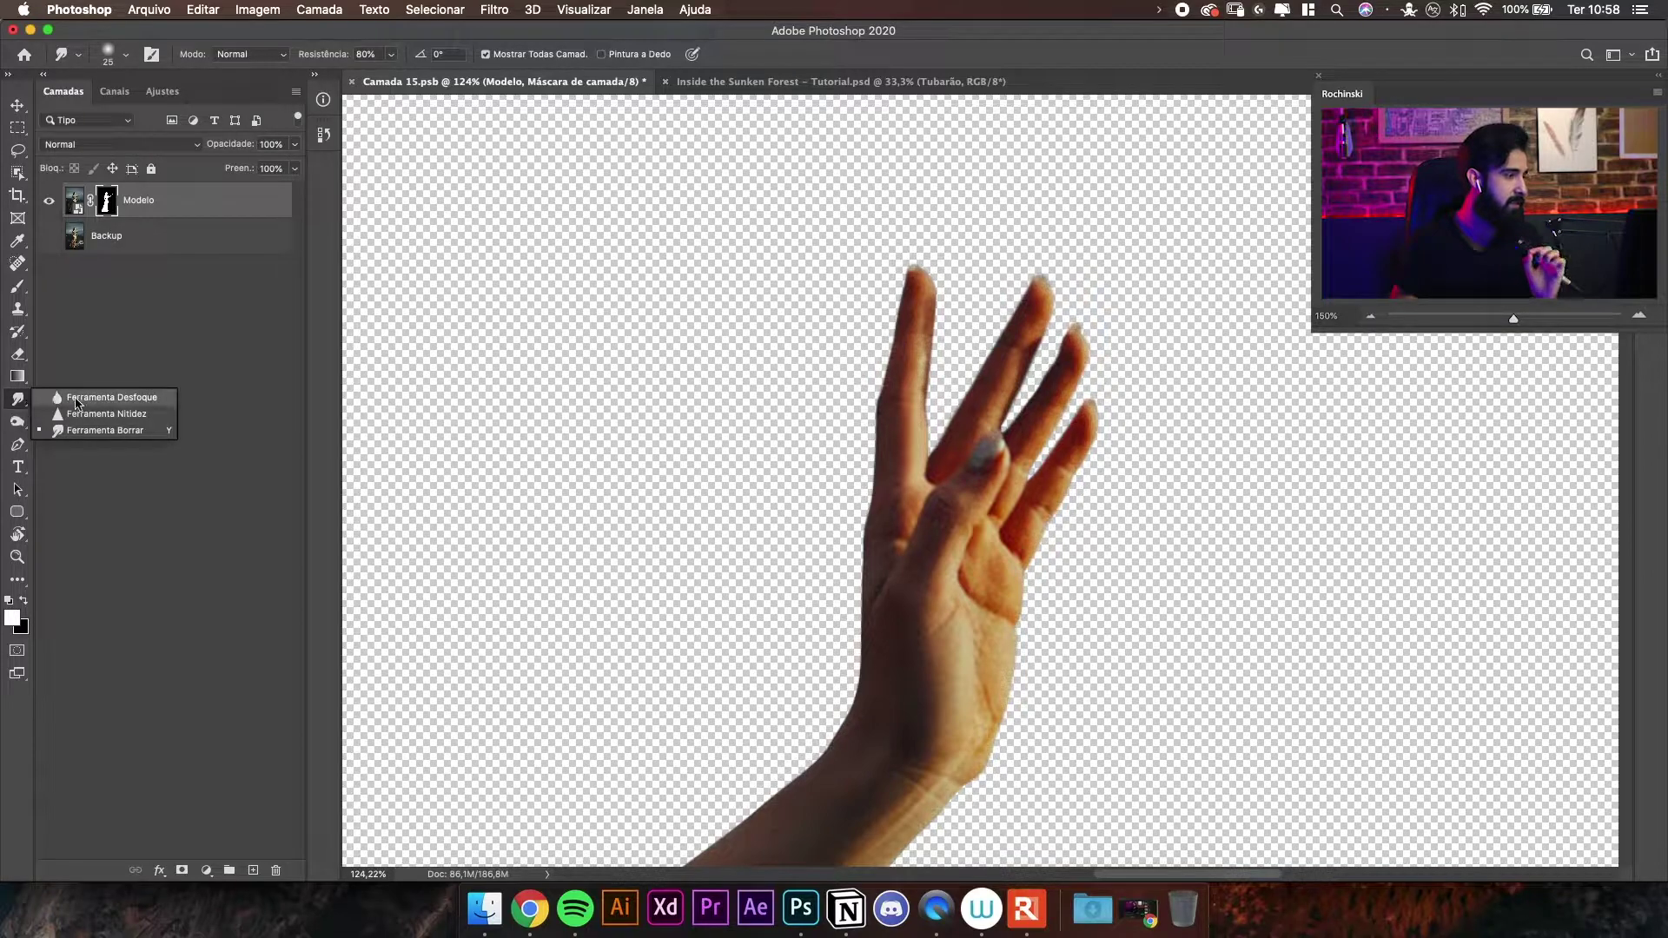
pyautogui.click(75, 399)
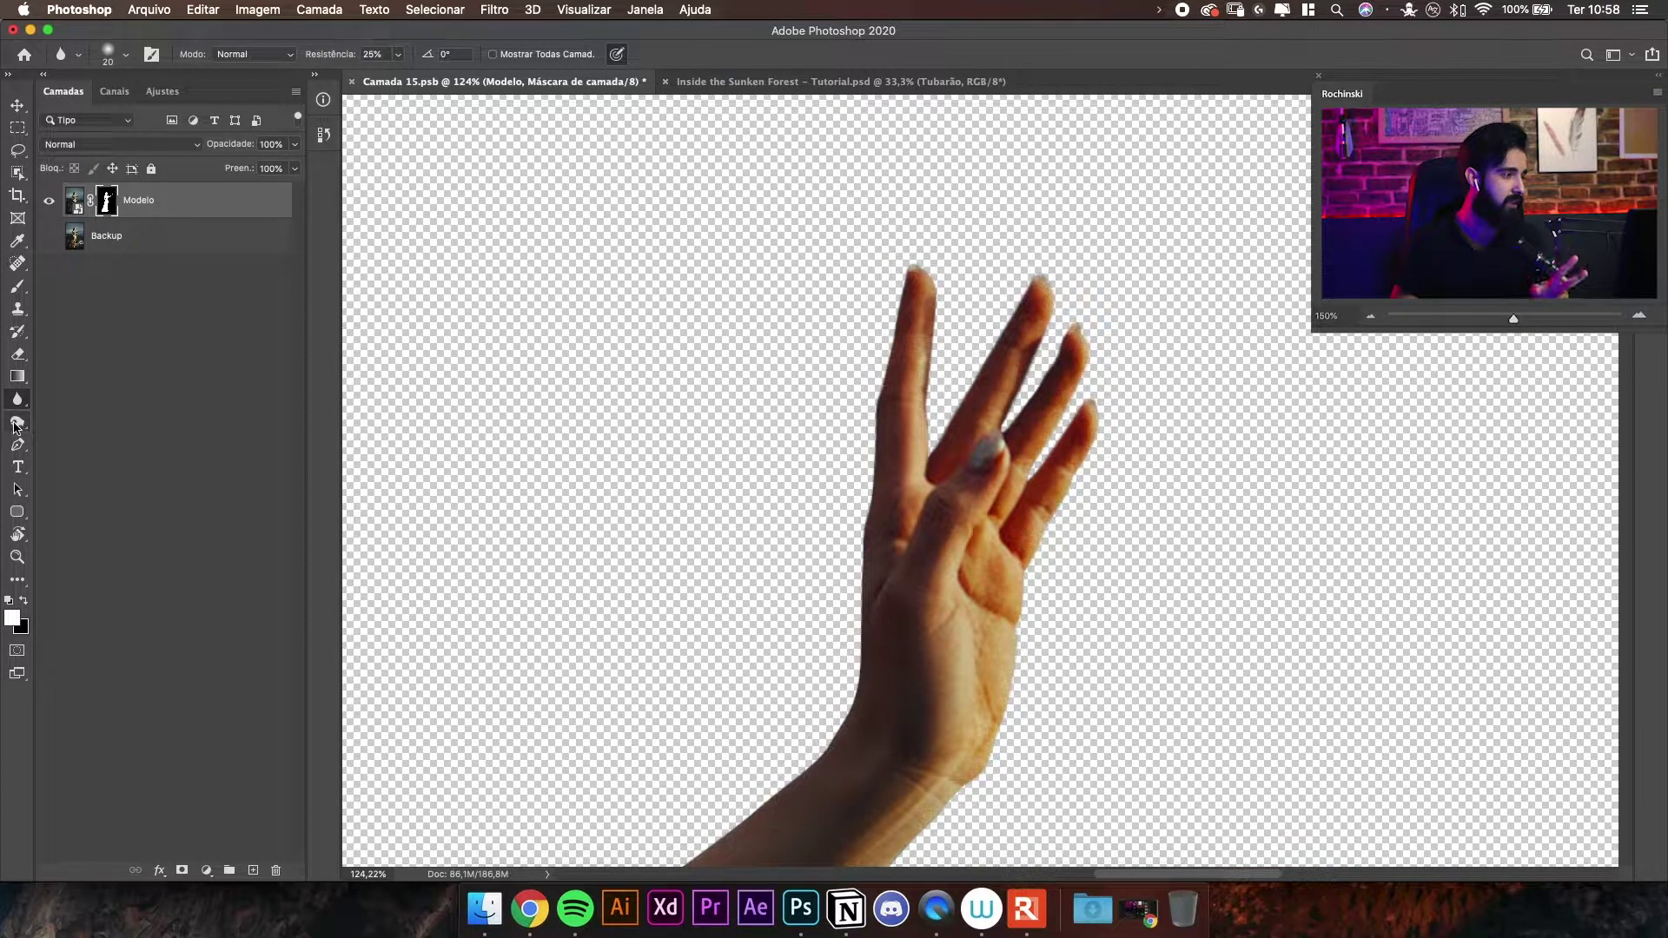
pyautogui.click(16, 423)
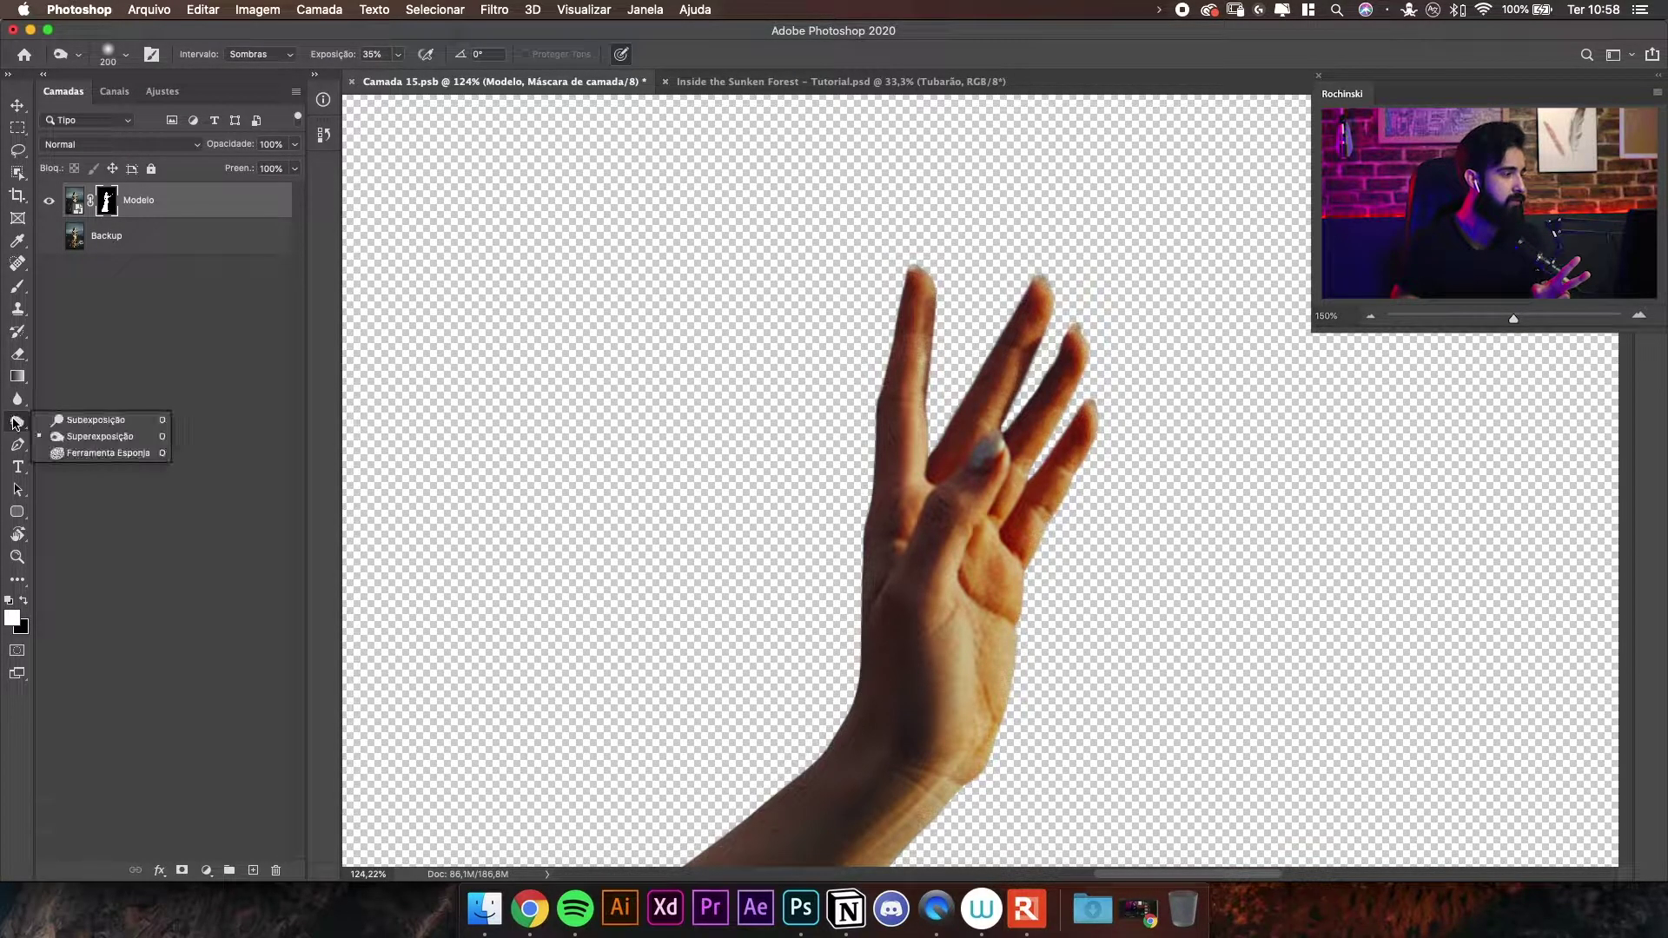
pyautogui.click(90, 423)
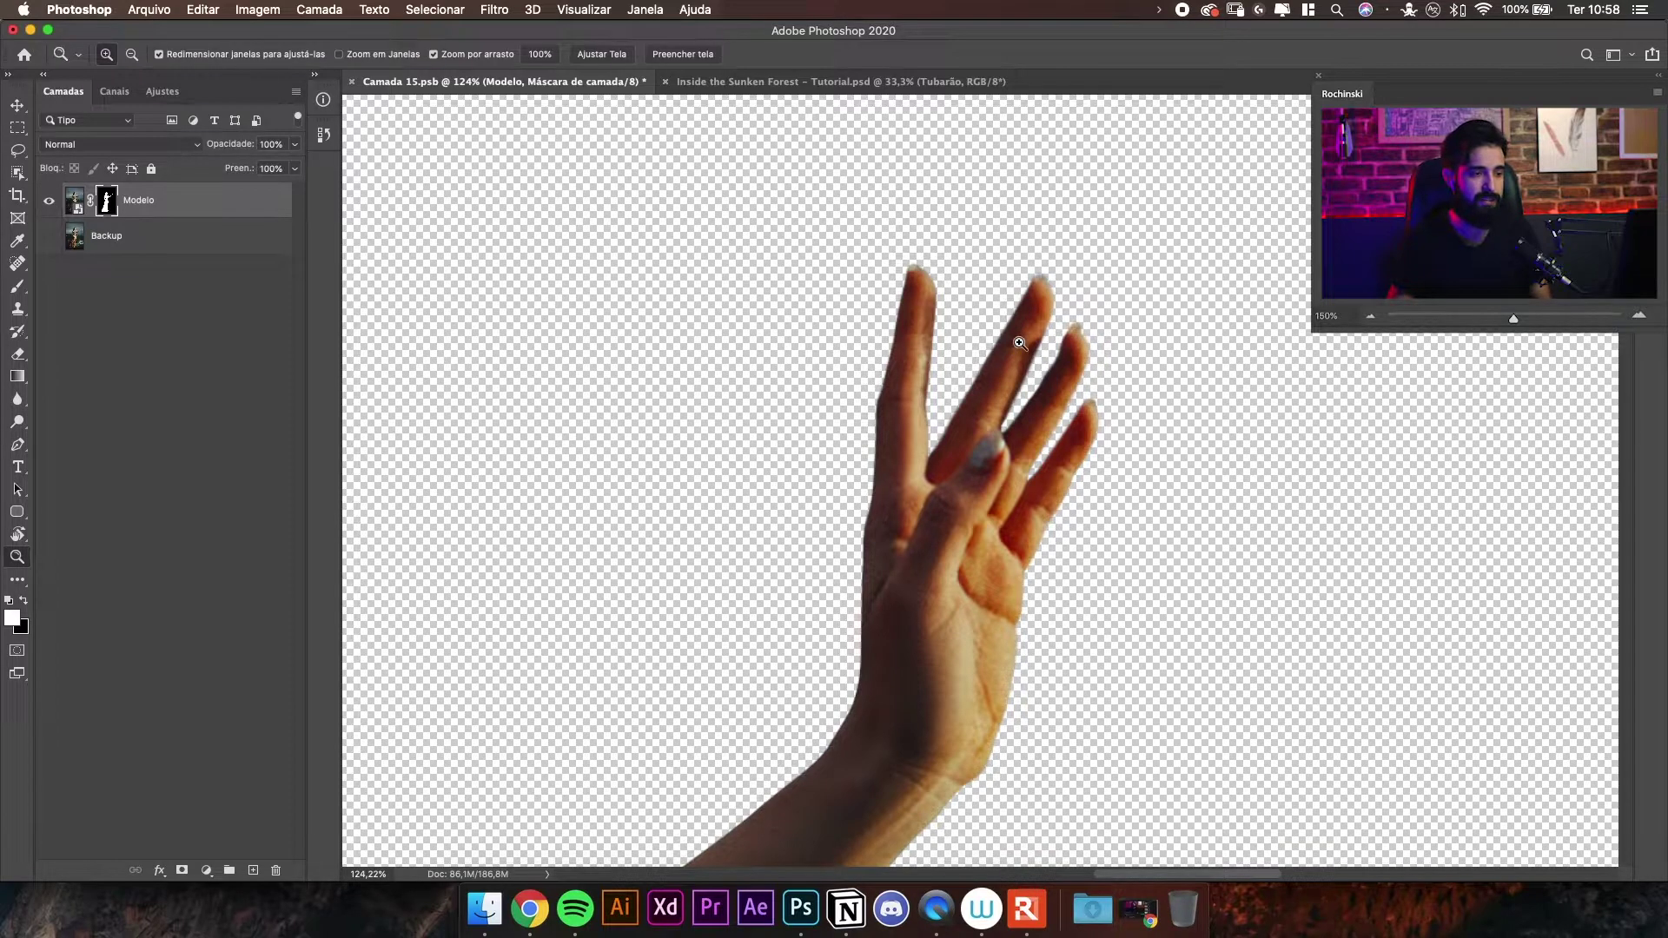
pyautogui.moveTo(1002, 365); pyautogui.dragTo(1063, 453)
pyautogui.scroll(-3, 1064, 453)
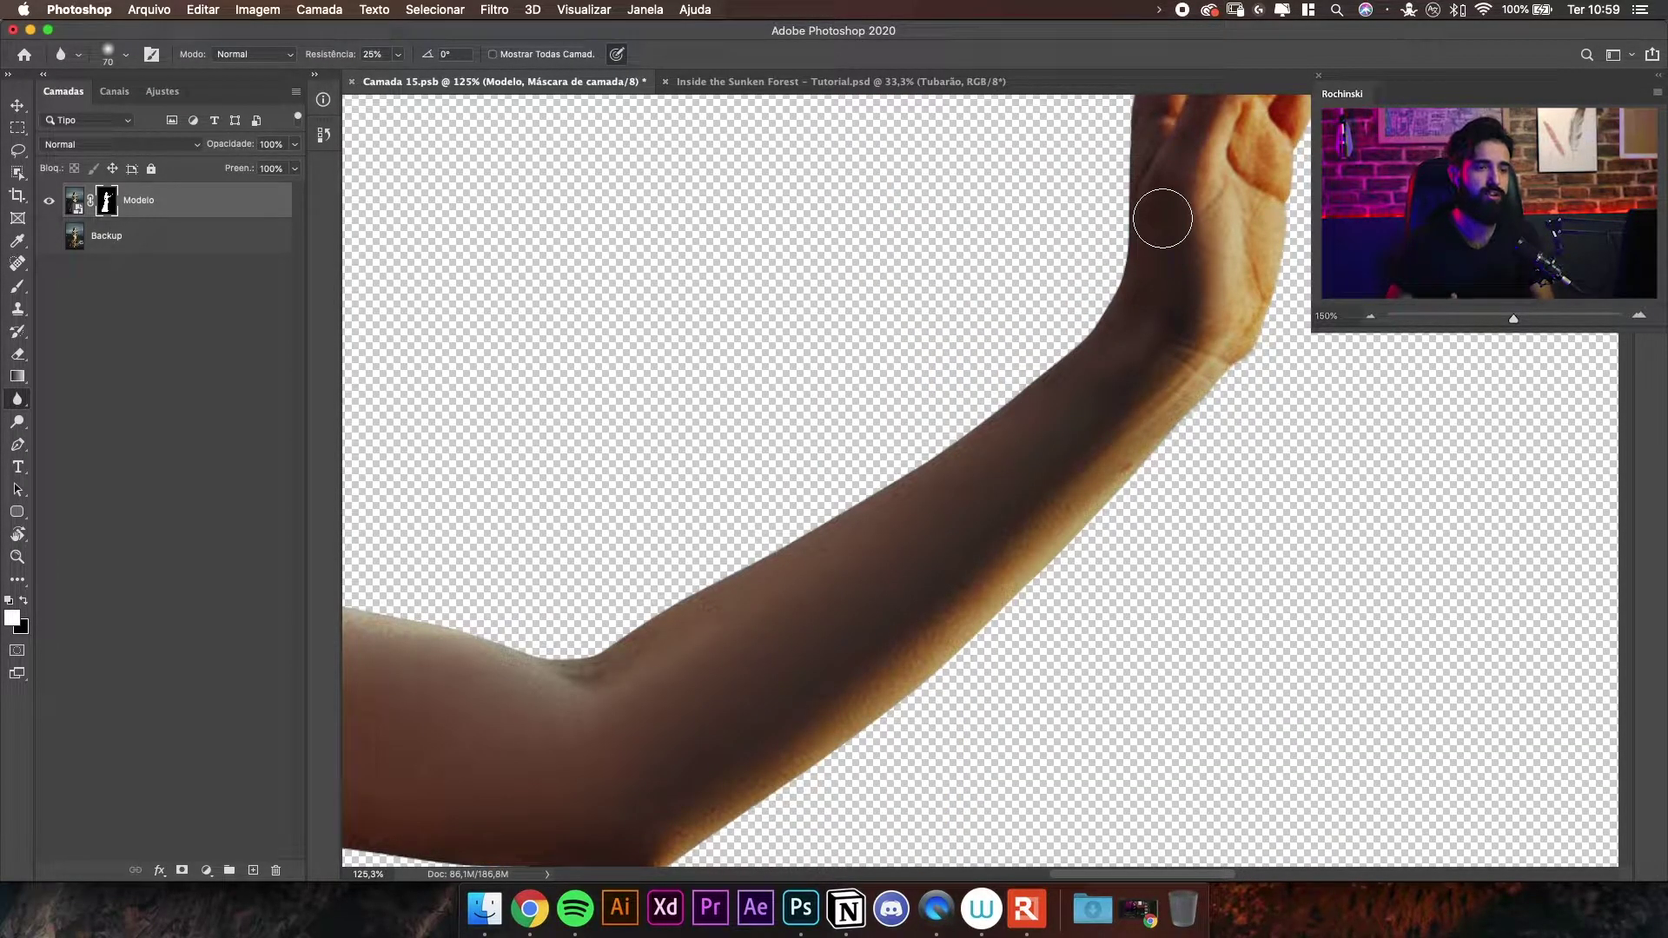
pyautogui.scroll(-5, 993, 324)
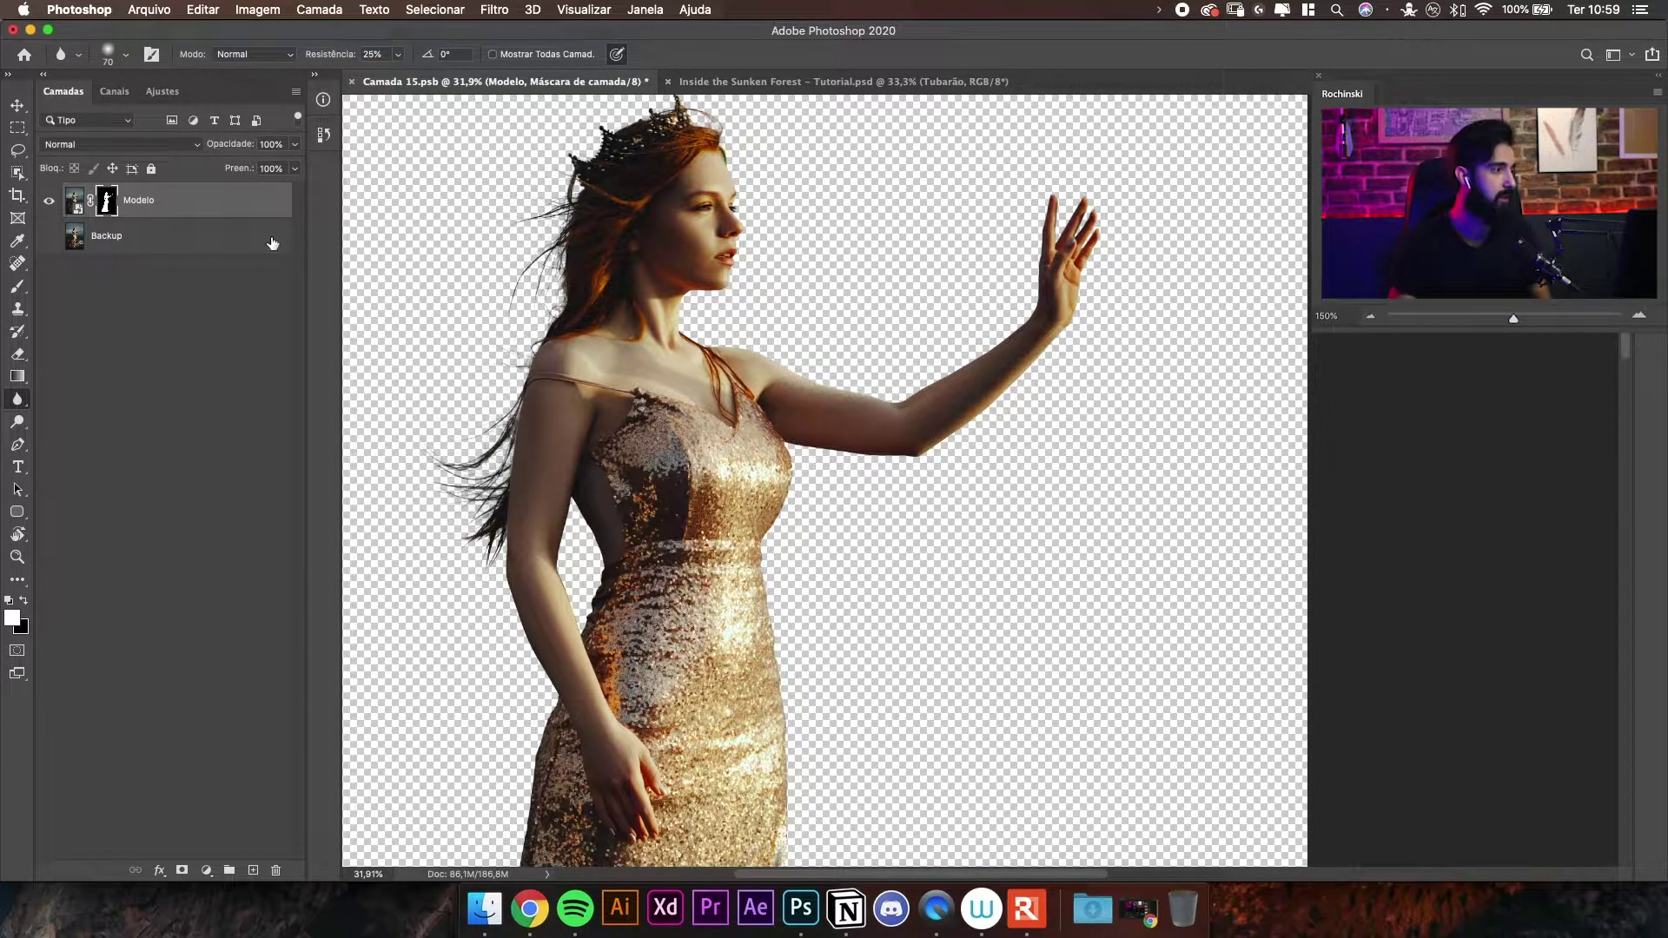
# - Compare the outstretched arm's cutout edge with the original photo by disabling and re-enabling the layer mask
pyautogui.keyDown('shift'); pyautogui.click(104, 201); pyautogui.keyUp('shift')
pyautogui.scroll(5, 1019, 339)
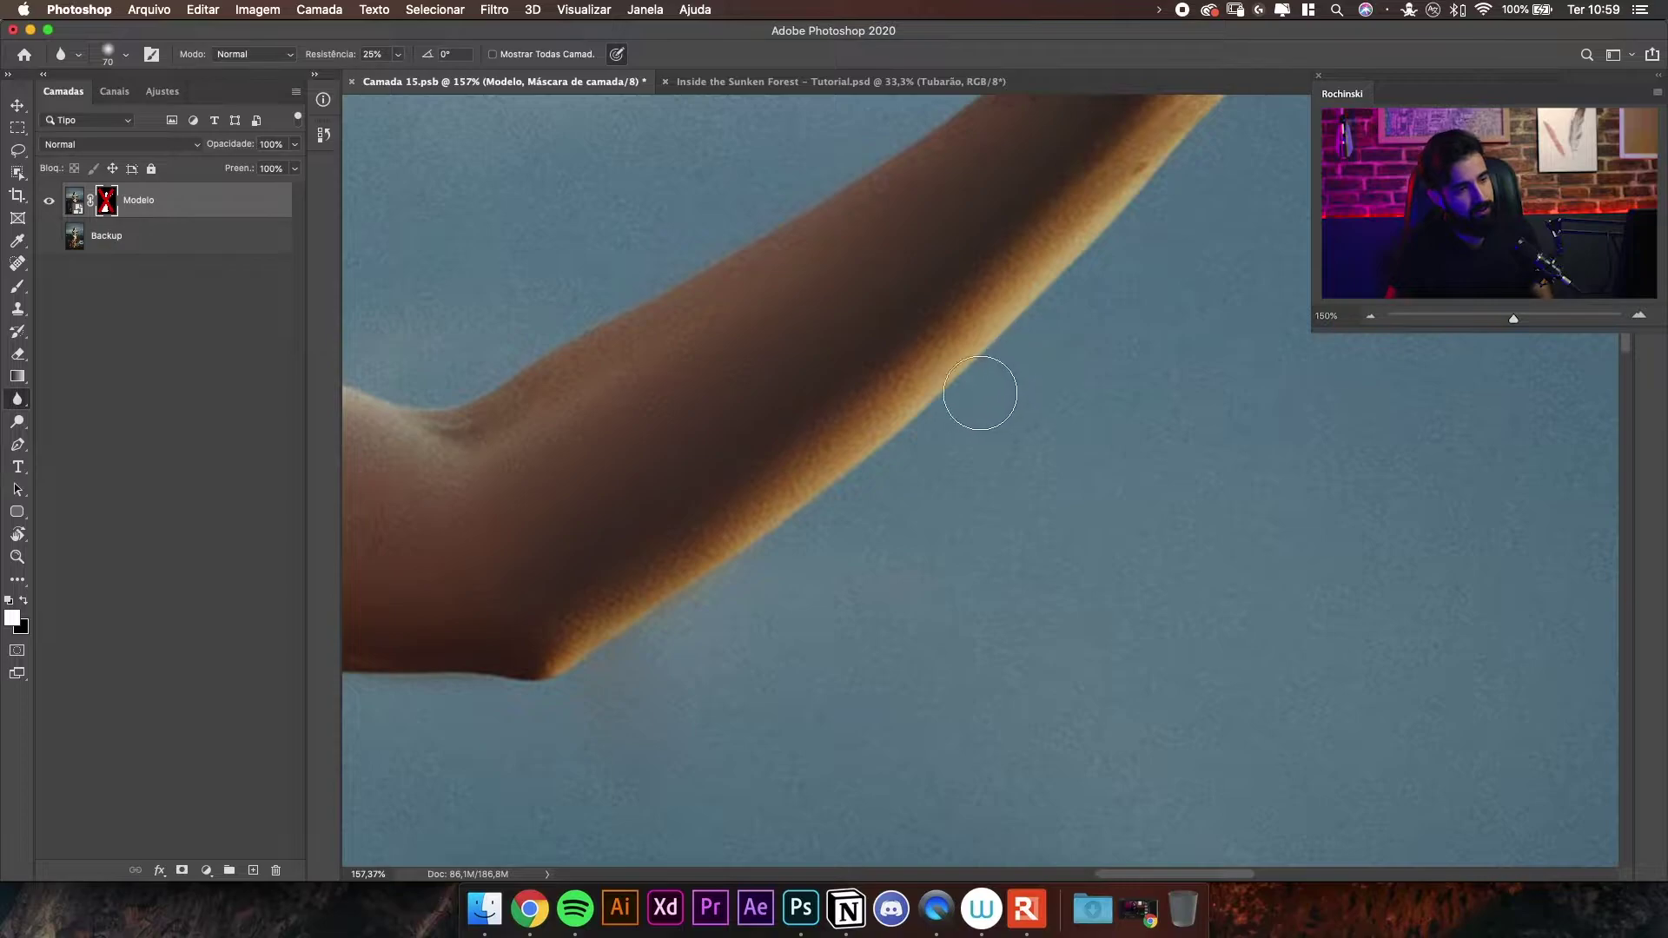
pyautogui.scroll(-4, 979, 356)
pyautogui.moveTo(972, 336); pyautogui.dragTo(955, 392)
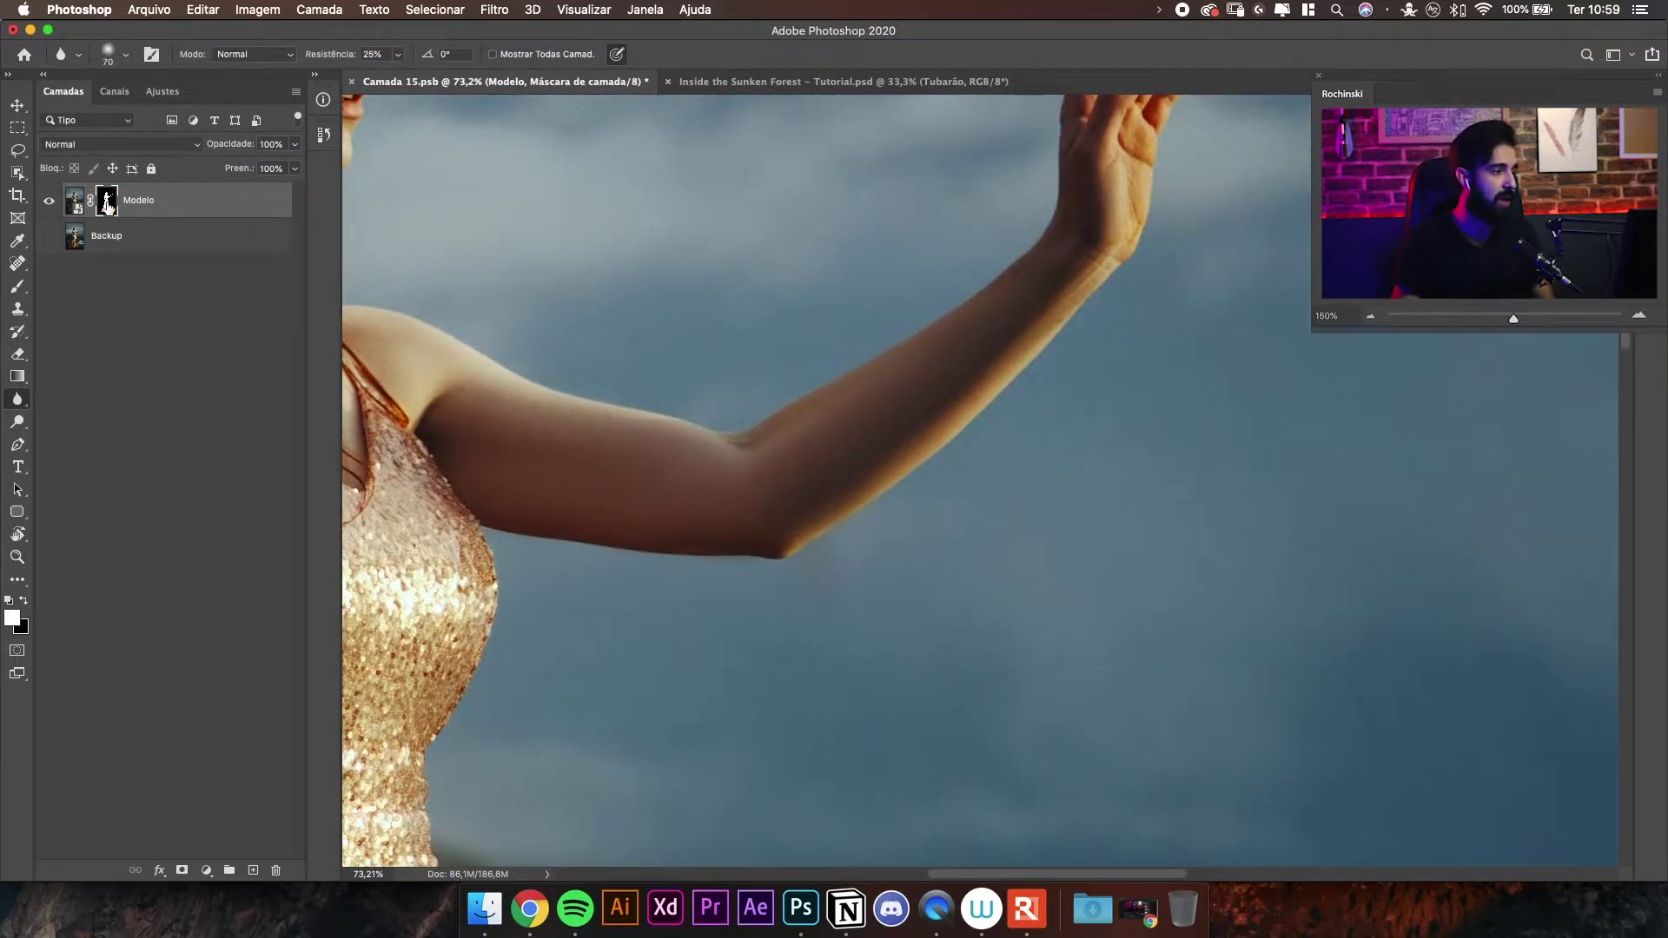
pyautogui.keyDown('shift'); pyautogui.click(107, 204); pyautogui.keyUp('shift')
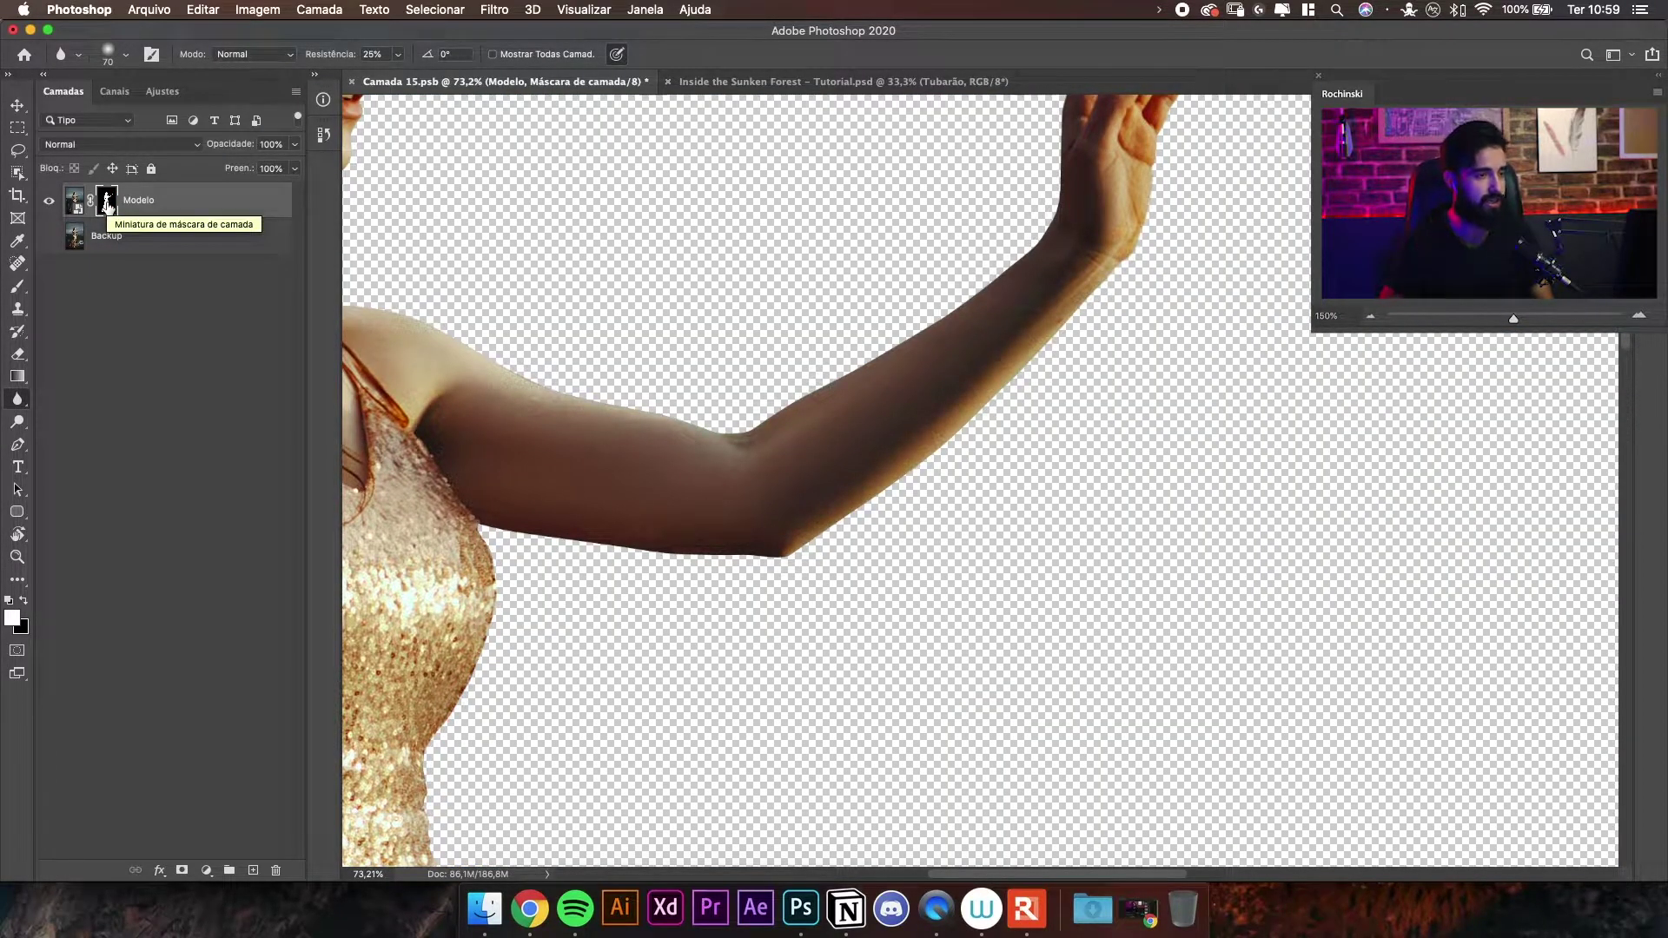
# - Blur the mask along the forearm's lower edge from the elbow to the wrist with a 60 px Blur brush
pyautogui.press('z')
pyautogui.moveTo(949, 383)
pyautogui.mouseDown()
pyautogui.moveTo(1058, 398)
pyautogui.moveTo(1050, 438)
pyautogui.mouseUp()
pyautogui.press('[')
pyautogui.press('[')
pyautogui.press('[')
pyautogui.press(']')
pyautogui.press(']')
pyautogui.moveTo(691, 693)
pyautogui.mouseDown()
pyautogui.moveTo(996, 456)
pyautogui.moveTo(1238, 180)
pyautogui.mouseUp()
pyautogui.scroll(4, 1199, 304)
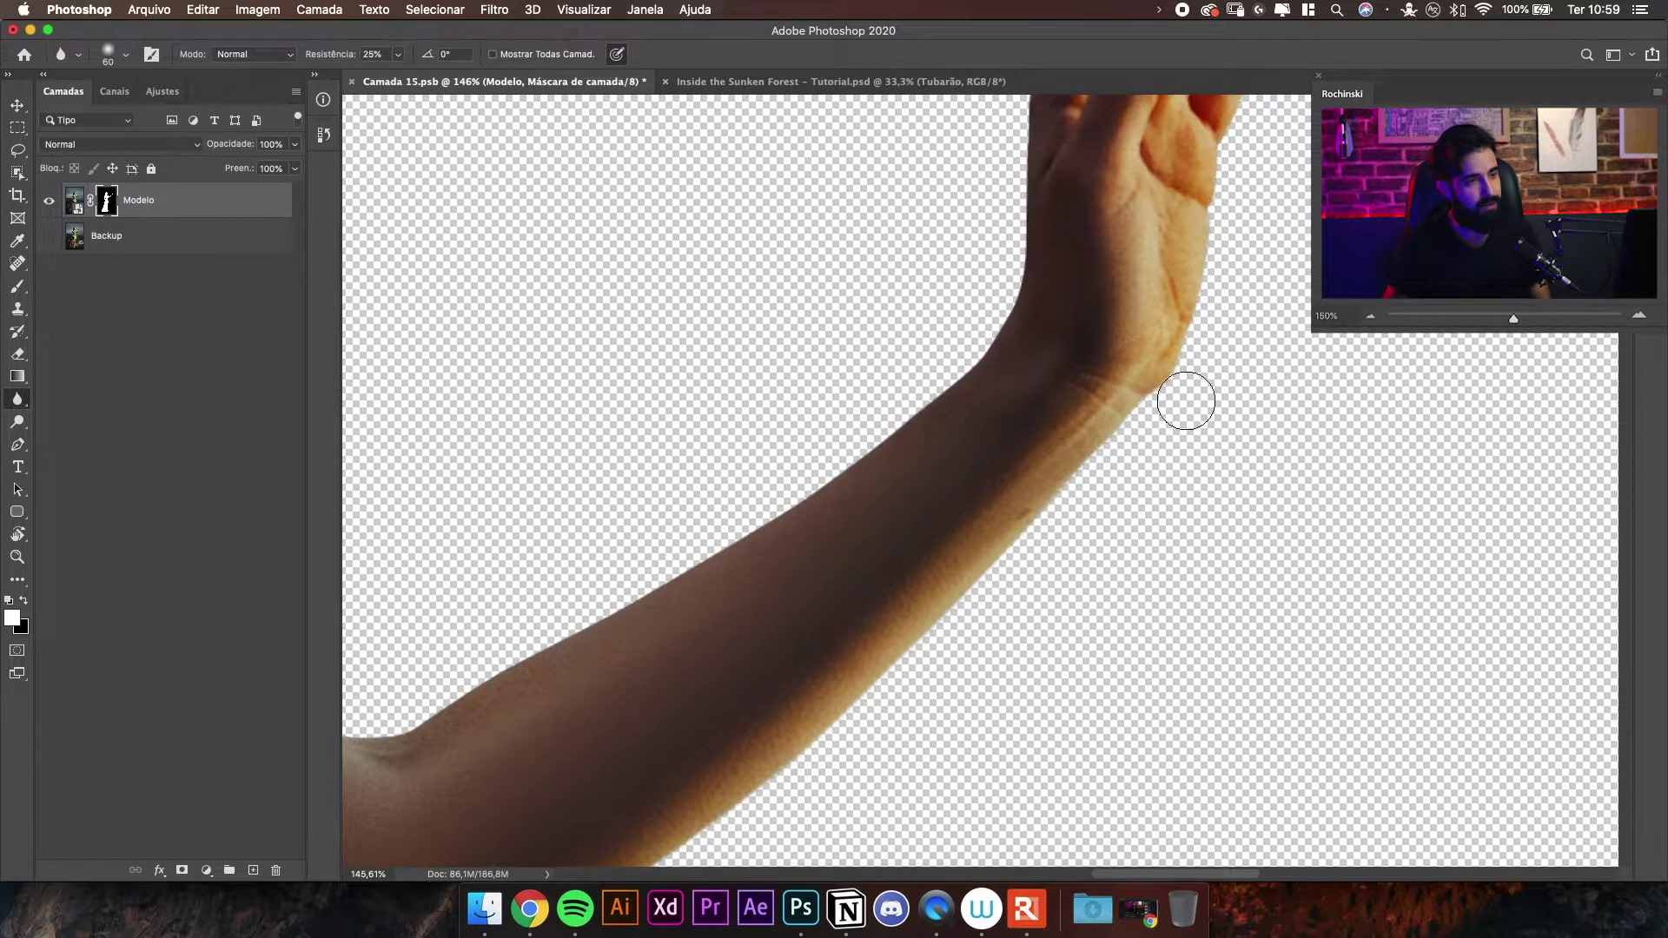
pyautogui.scroll(-4, 1164, 374)
pyautogui.hscroll(-3, 1164, 373)
pyautogui.moveTo(1031, 369)
pyautogui.mouseDown()
pyautogui.moveTo(990, 375)
pyautogui.moveTo(1077, 373)
pyautogui.mouseUp()
pyautogui.press('b')
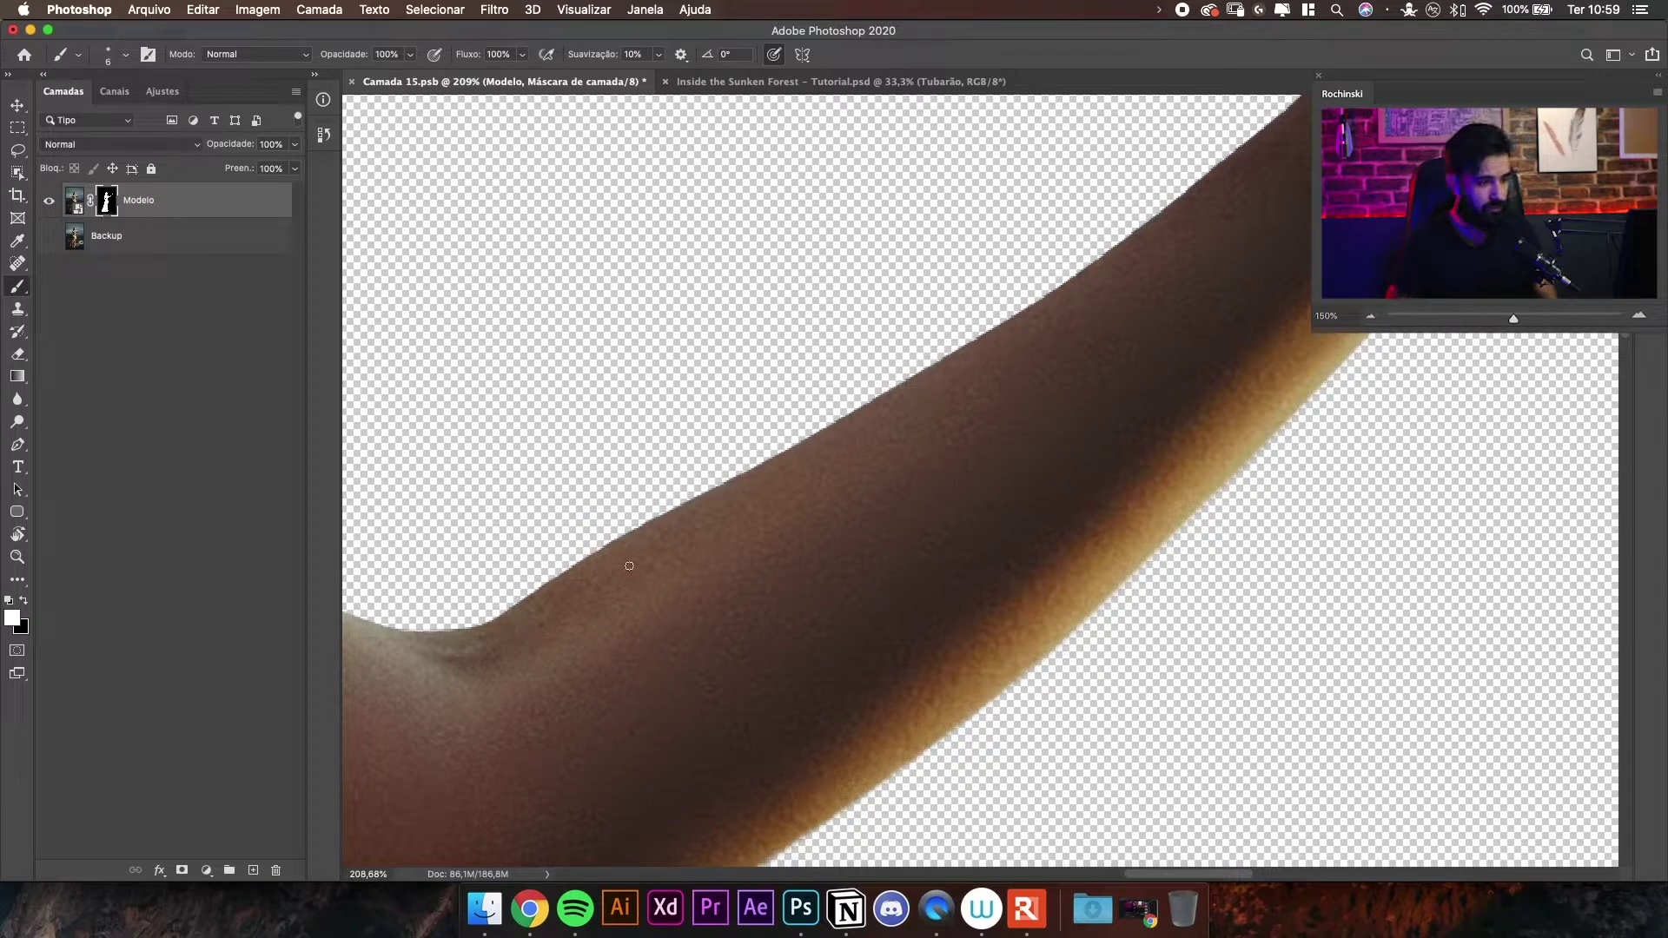
pyautogui.press(']')
pyautogui.press(']')
pyautogui.press(']')
pyautogui.press(']')
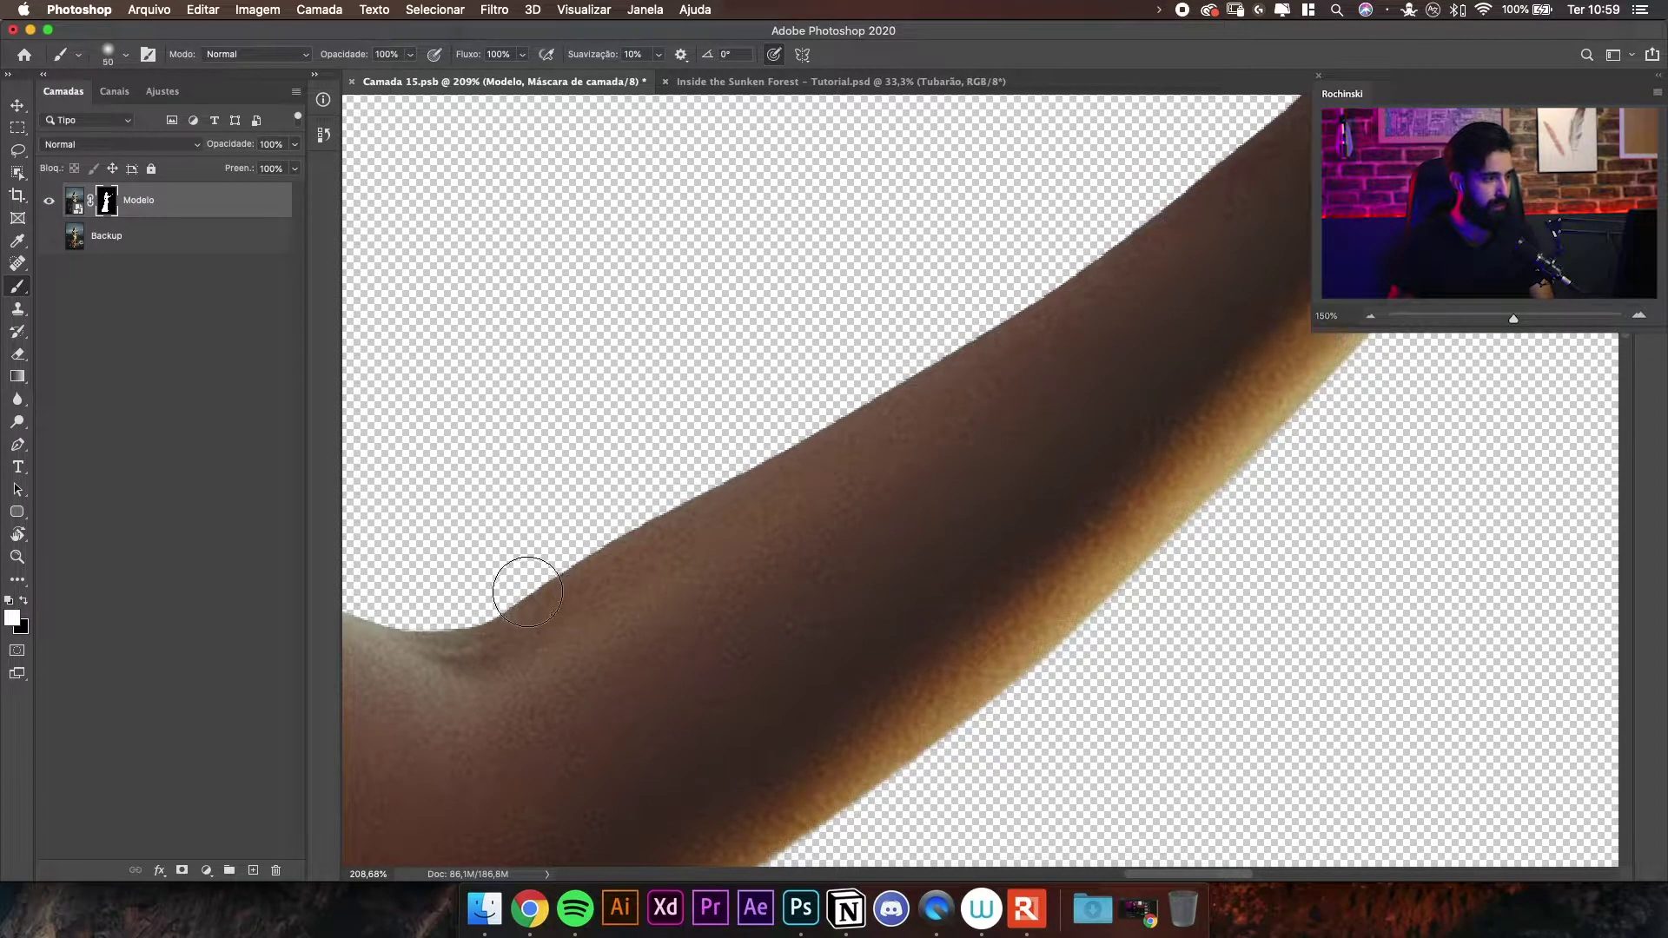
pyautogui.moveTo(521, 585); pyautogui.dragTo(597, 517)
pyautogui.press('super+z')
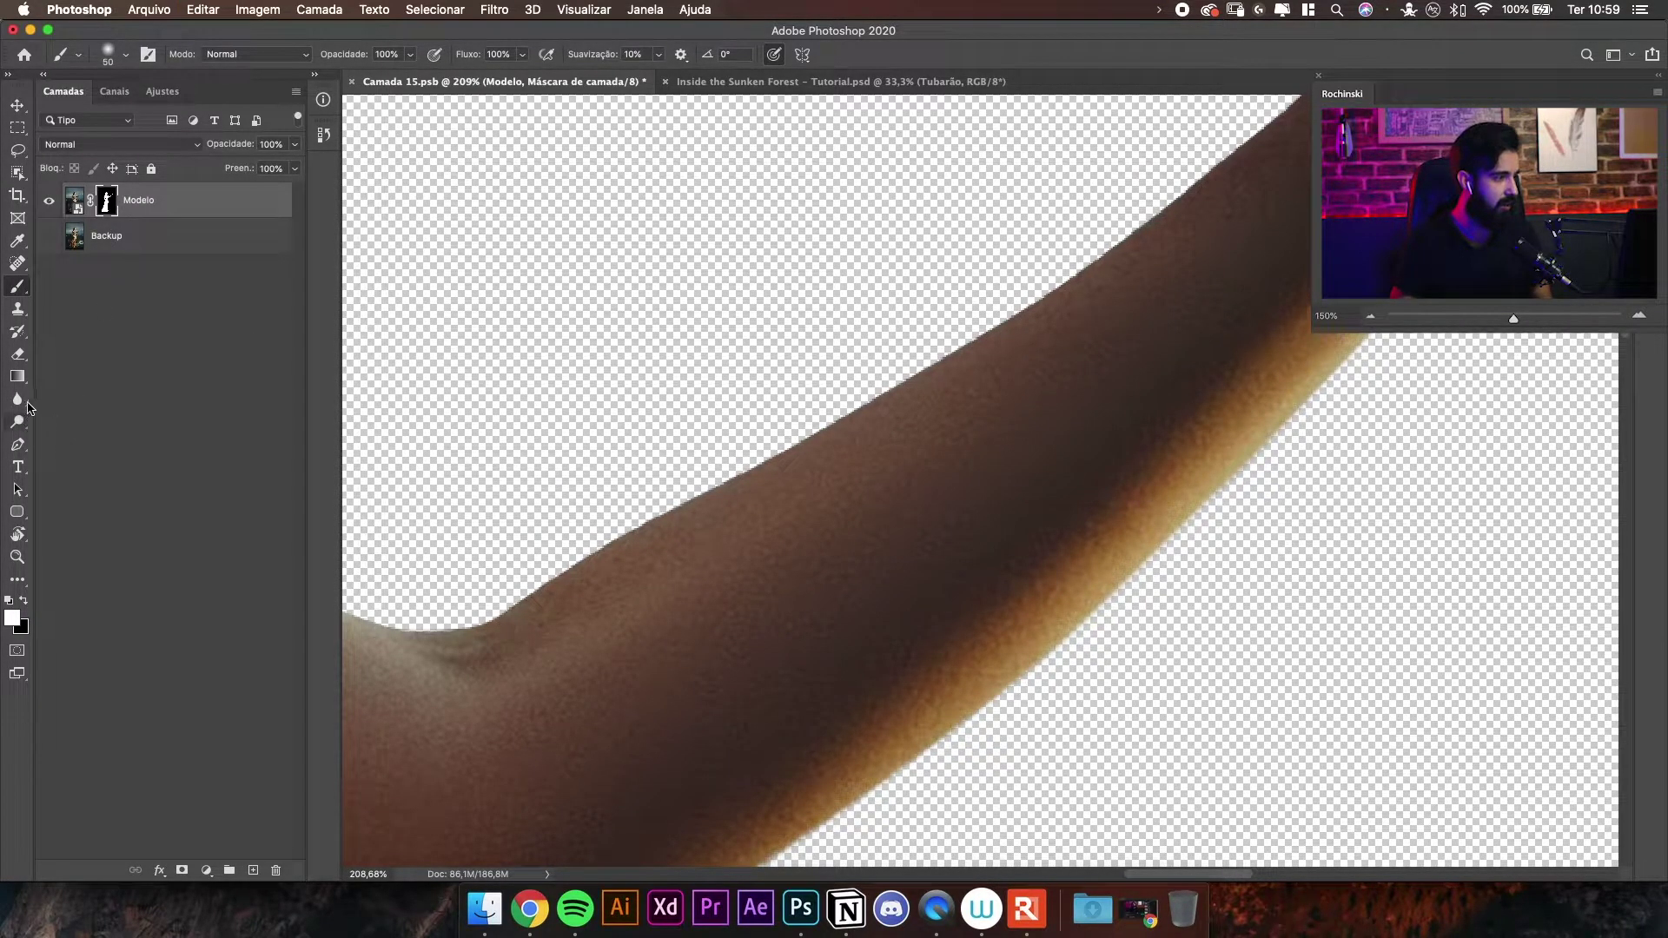
# - Blur the mask along the forearm's upper edge from the elbow towards the wrist with a 60 px Blur brush
pyautogui.click(17, 399)
pyautogui.moveTo(564, 560); pyautogui.dragTo(842, 372)
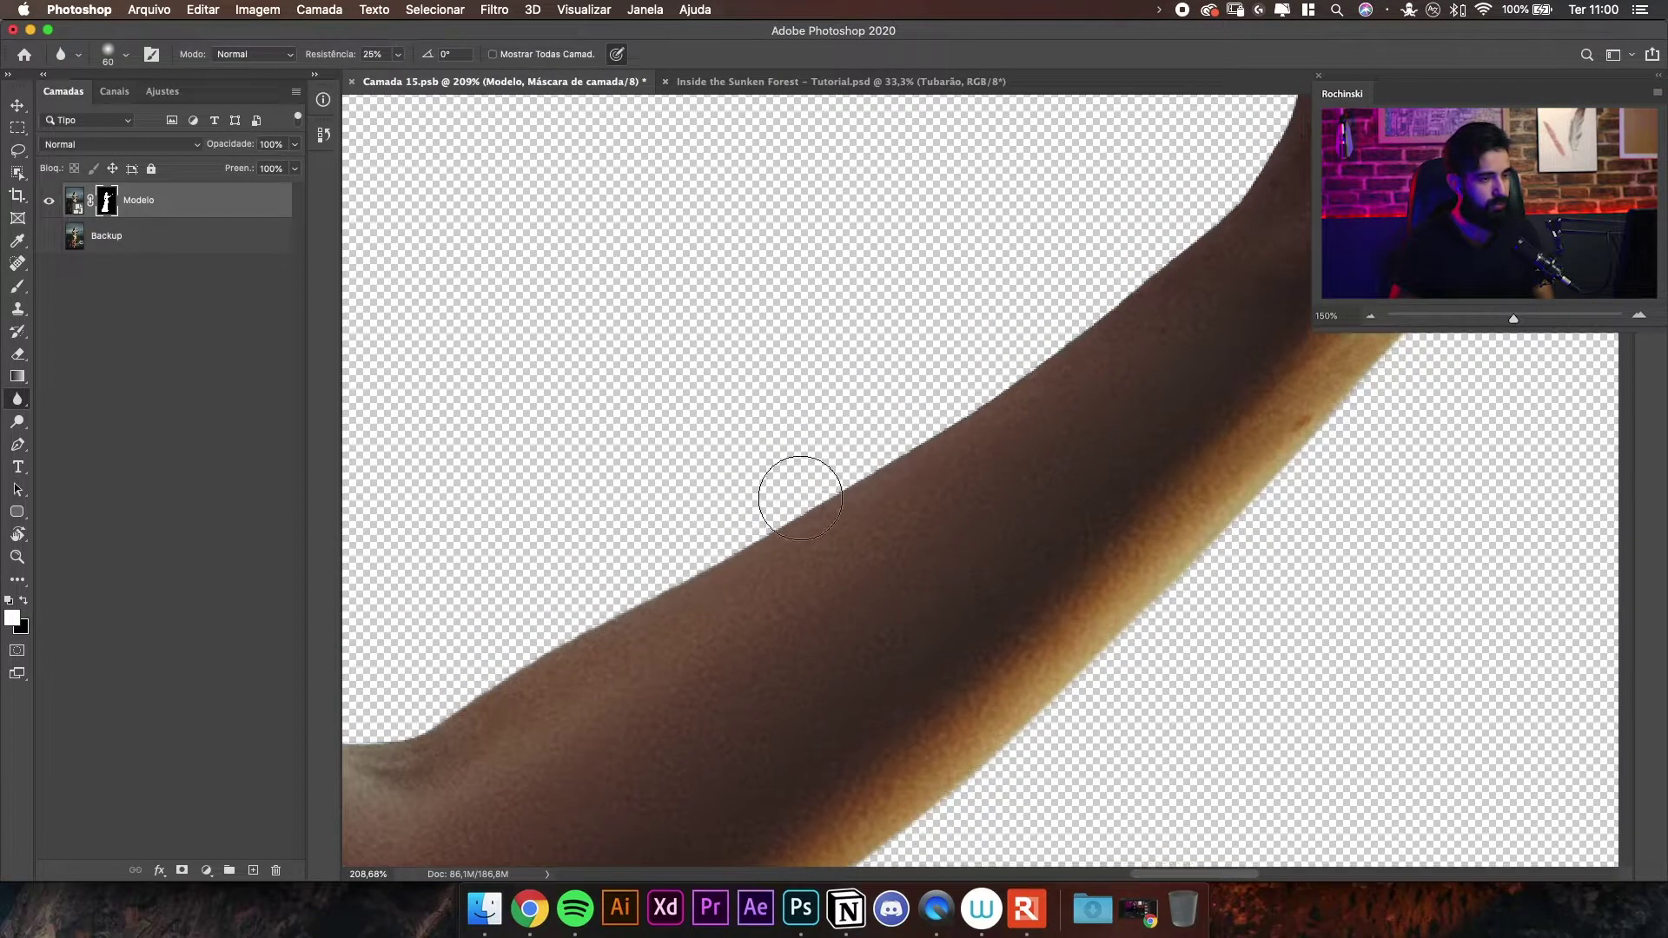
# - Soften the Modelo mask edge along the raised arm with the Blur tool, enlarging its brush to 100
pyautogui.moveTo(800, 497)
pyautogui.mouseDown()
pyautogui.moveTo(1102, 264)
pyautogui.moveTo(1173, 231)
pyautogui.mouseUp()
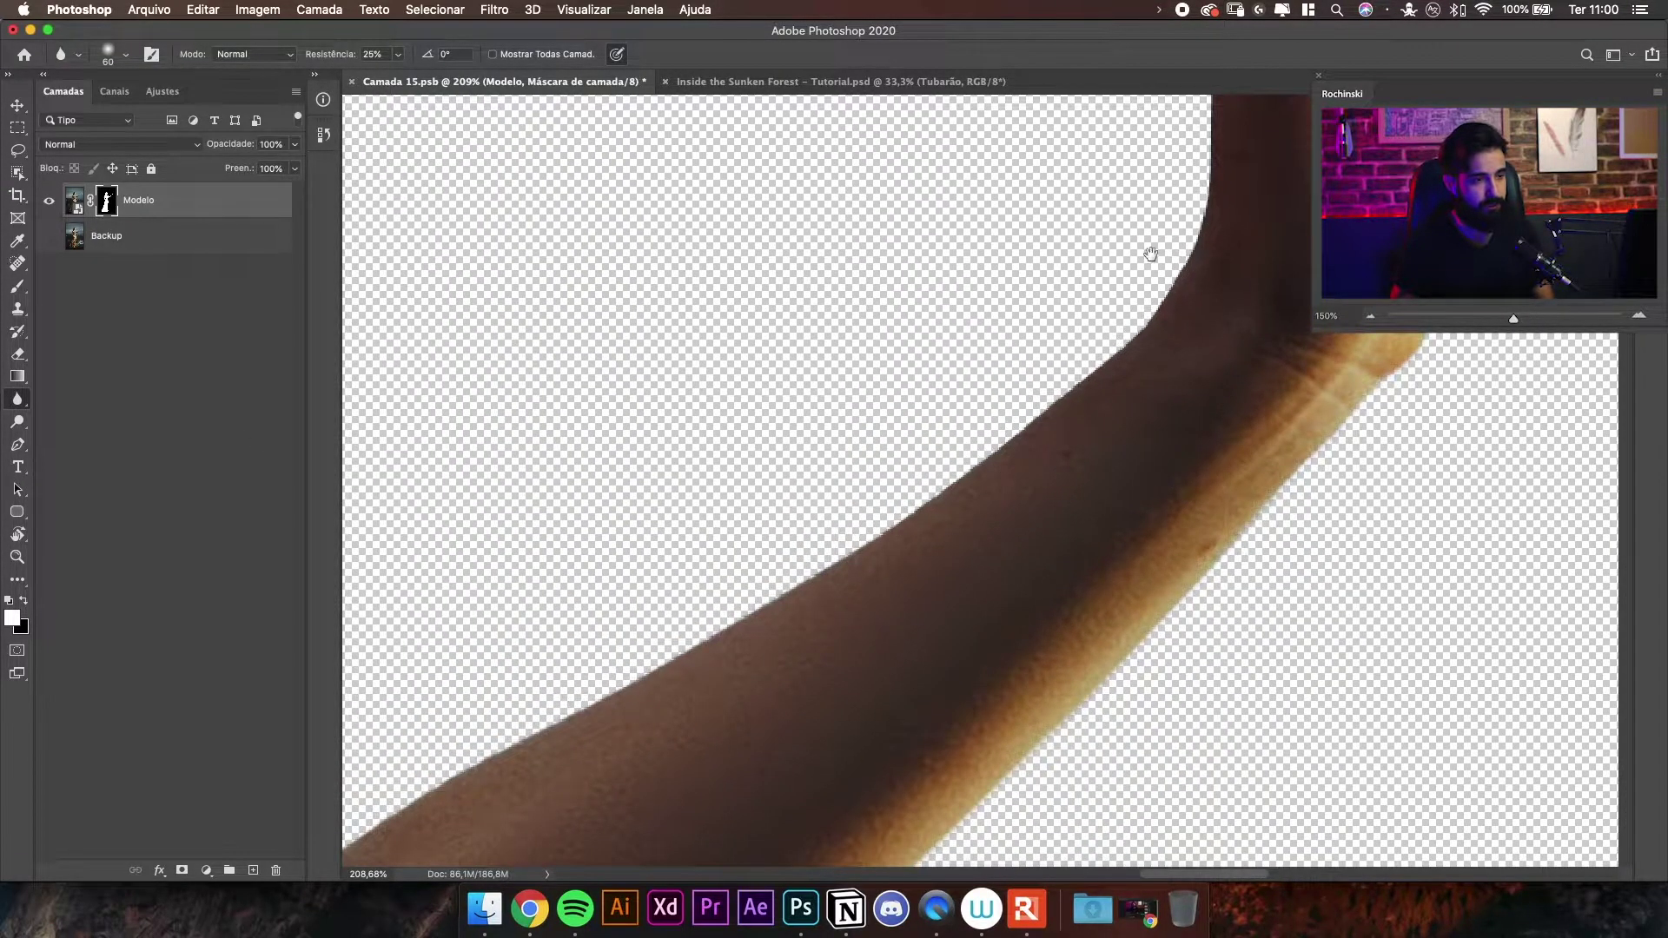
pyautogui.scroll(-5, 1151, 254)
pyautogui.press(']')
pyautogui.press(']')
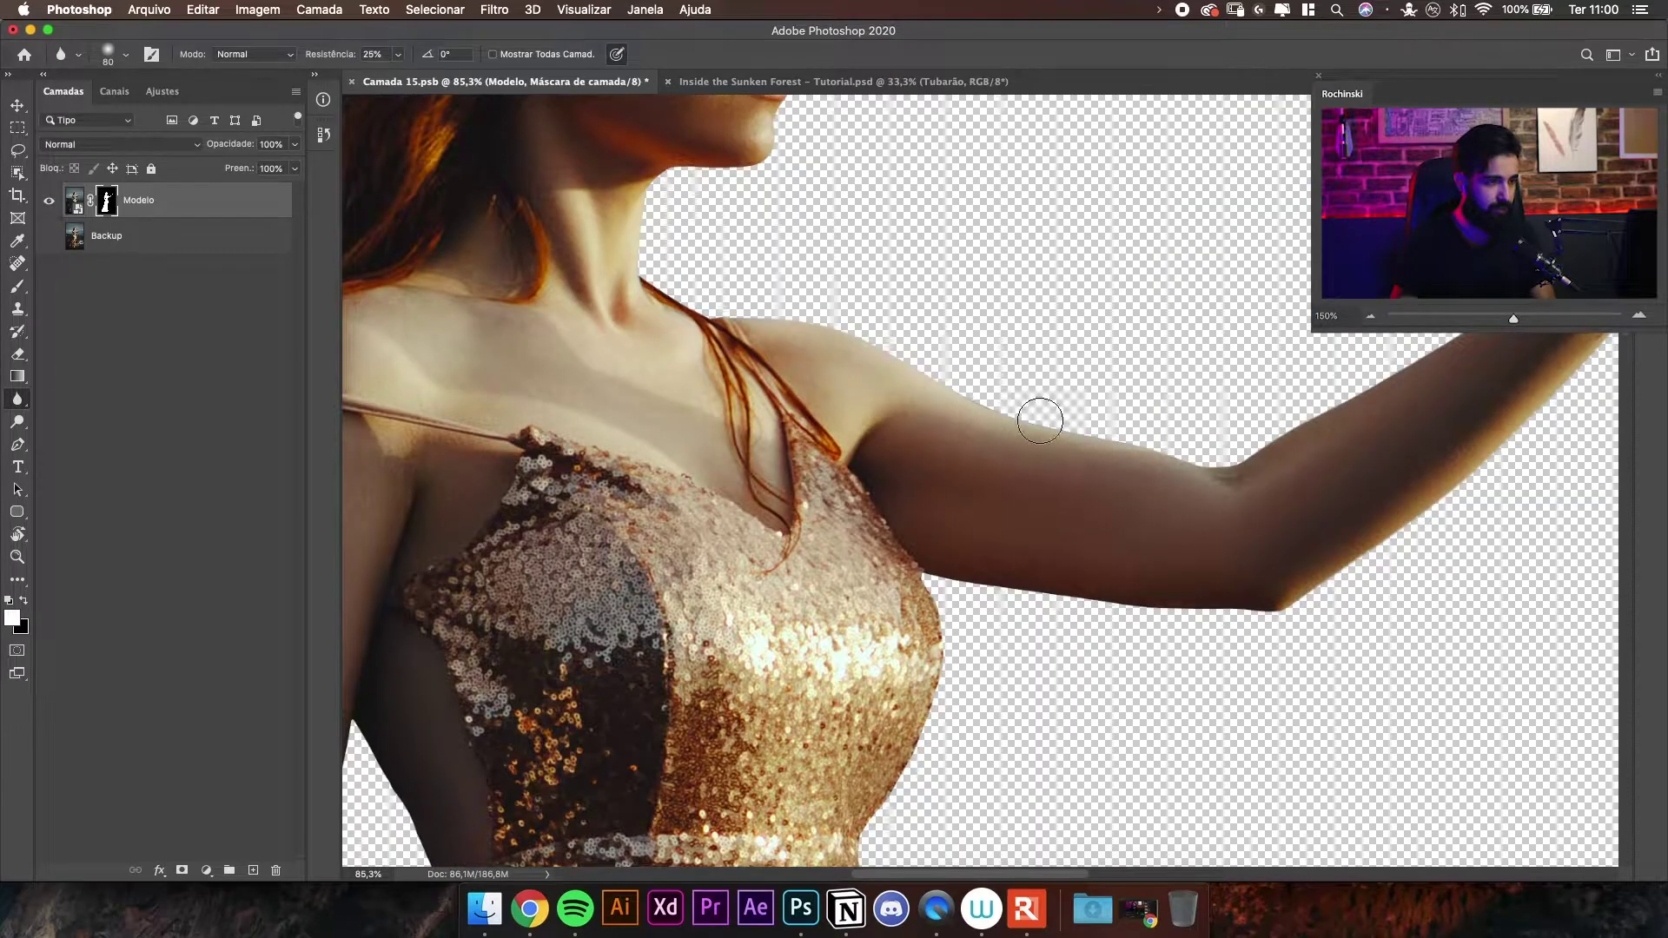
pyautogui.scroll(8, 1061, 371)
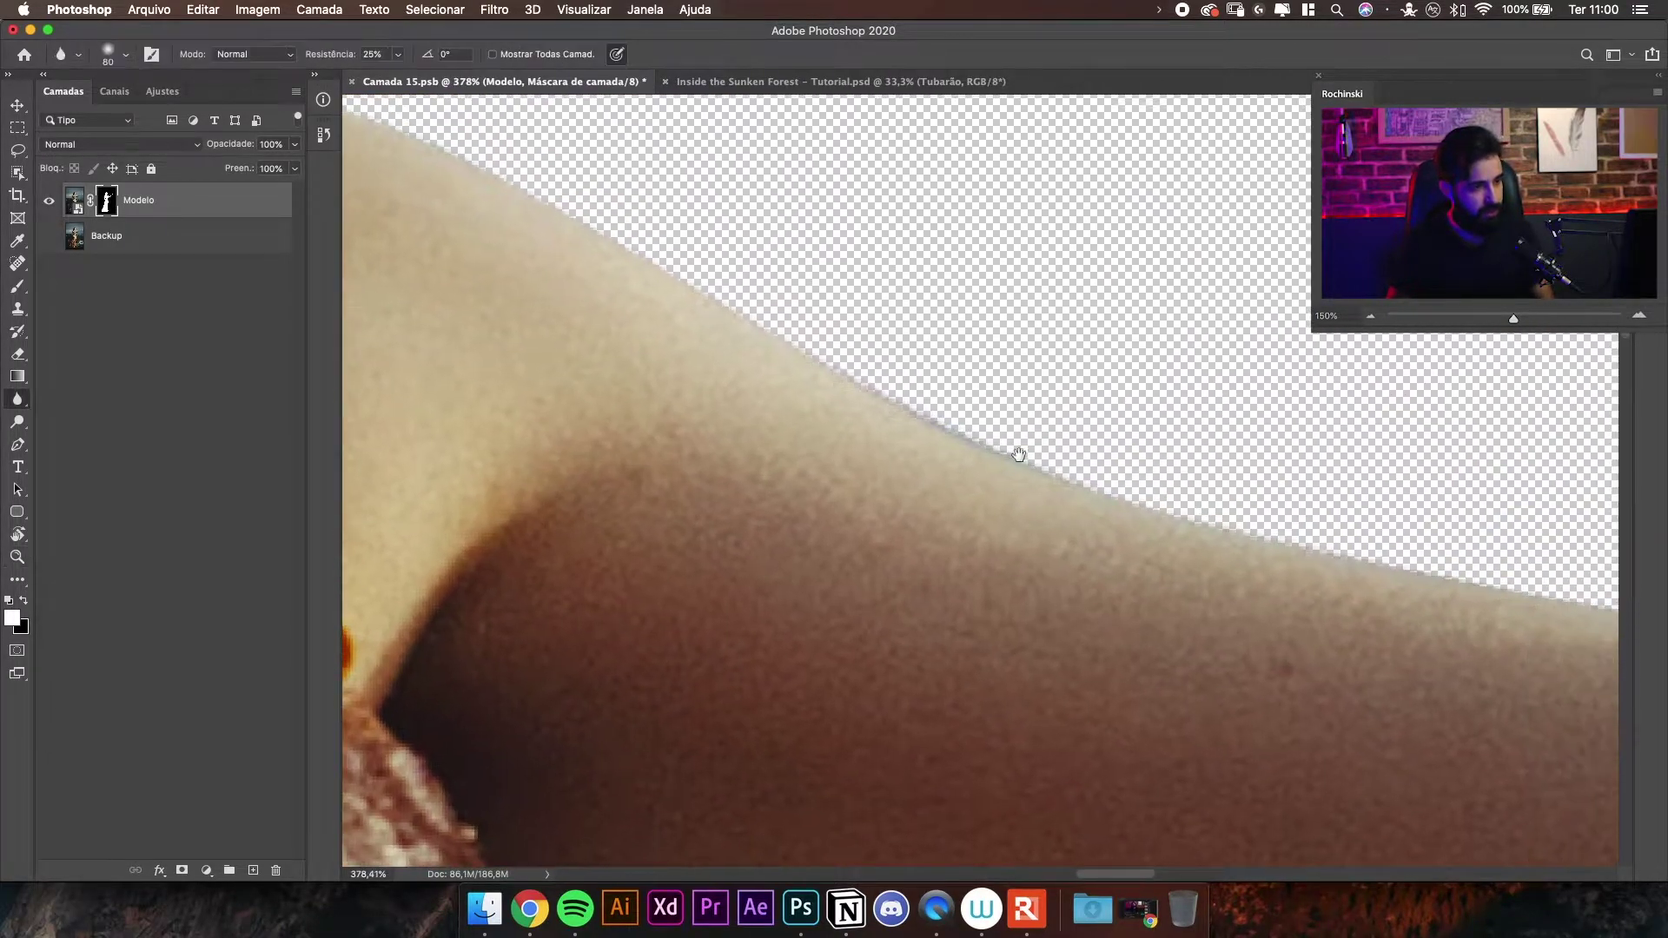
pyautogui.press(']')
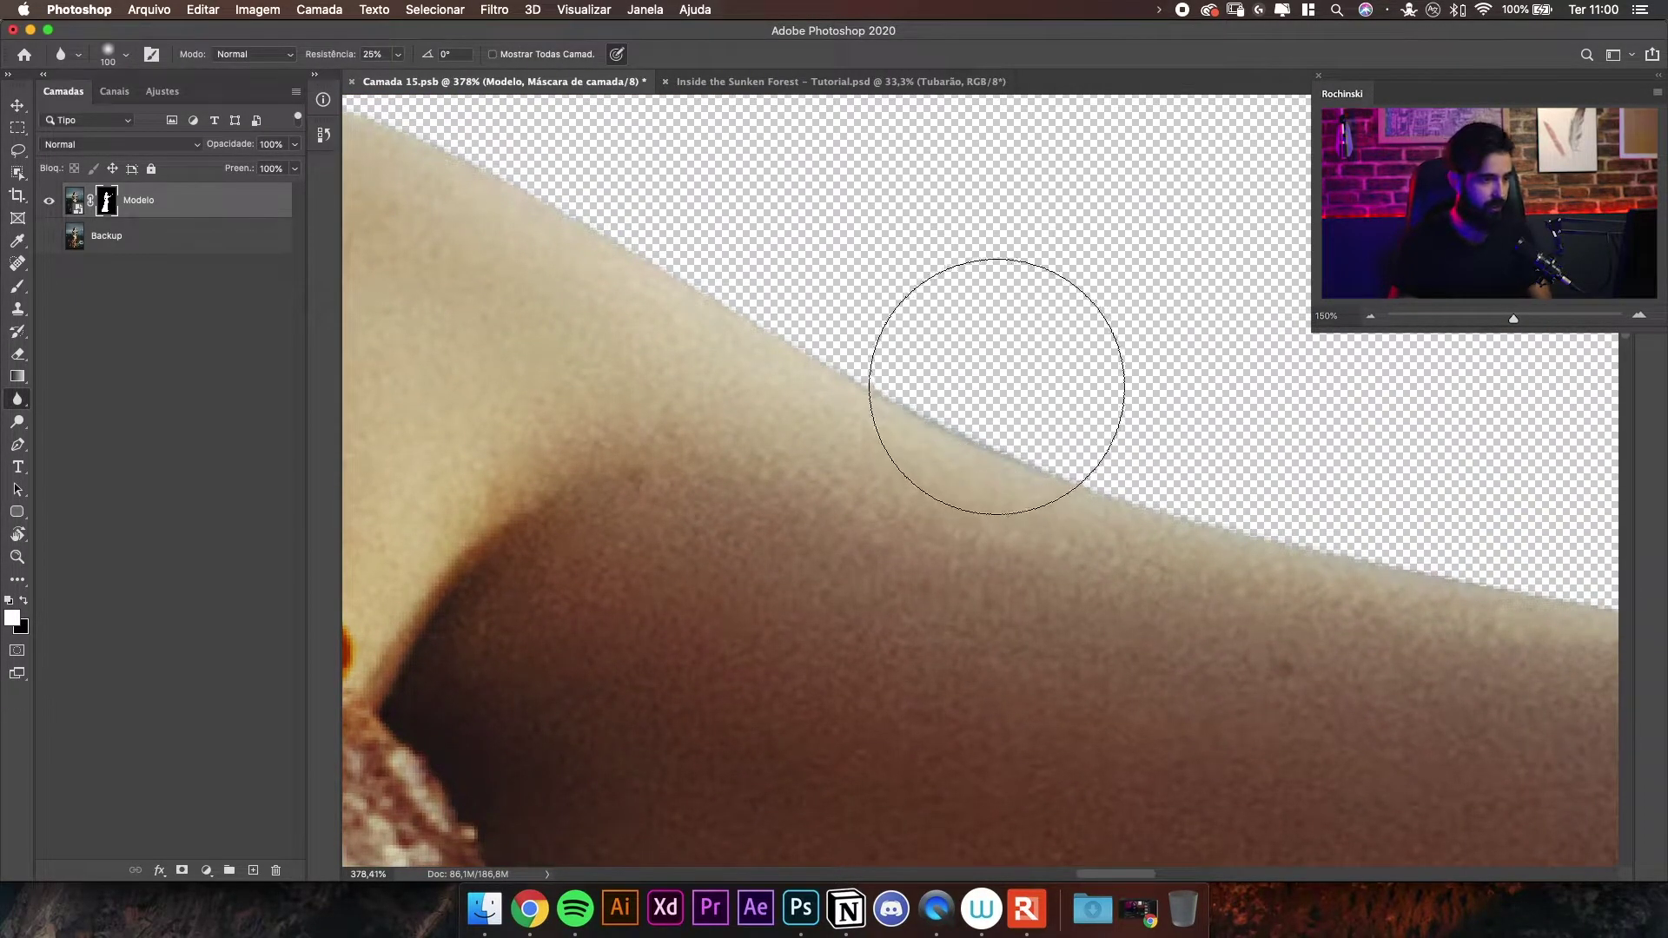
pyautogui.rightClick(17, 401)
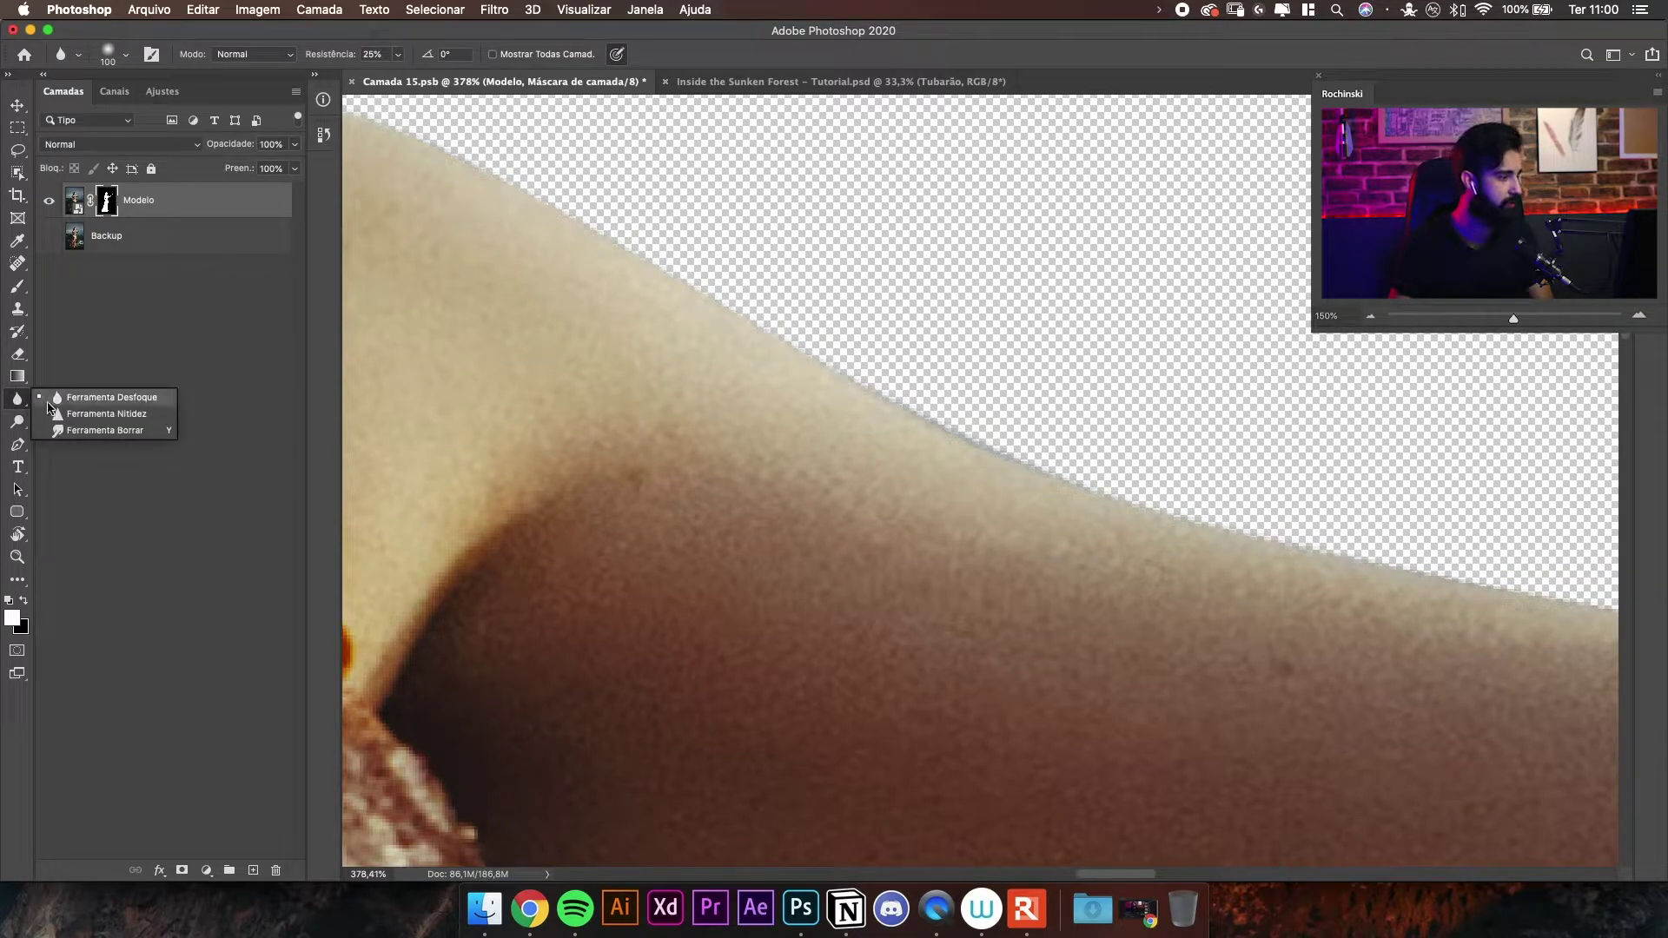
pyautogui.click(90, 416)
pyautogui.rightClick(17, 403)
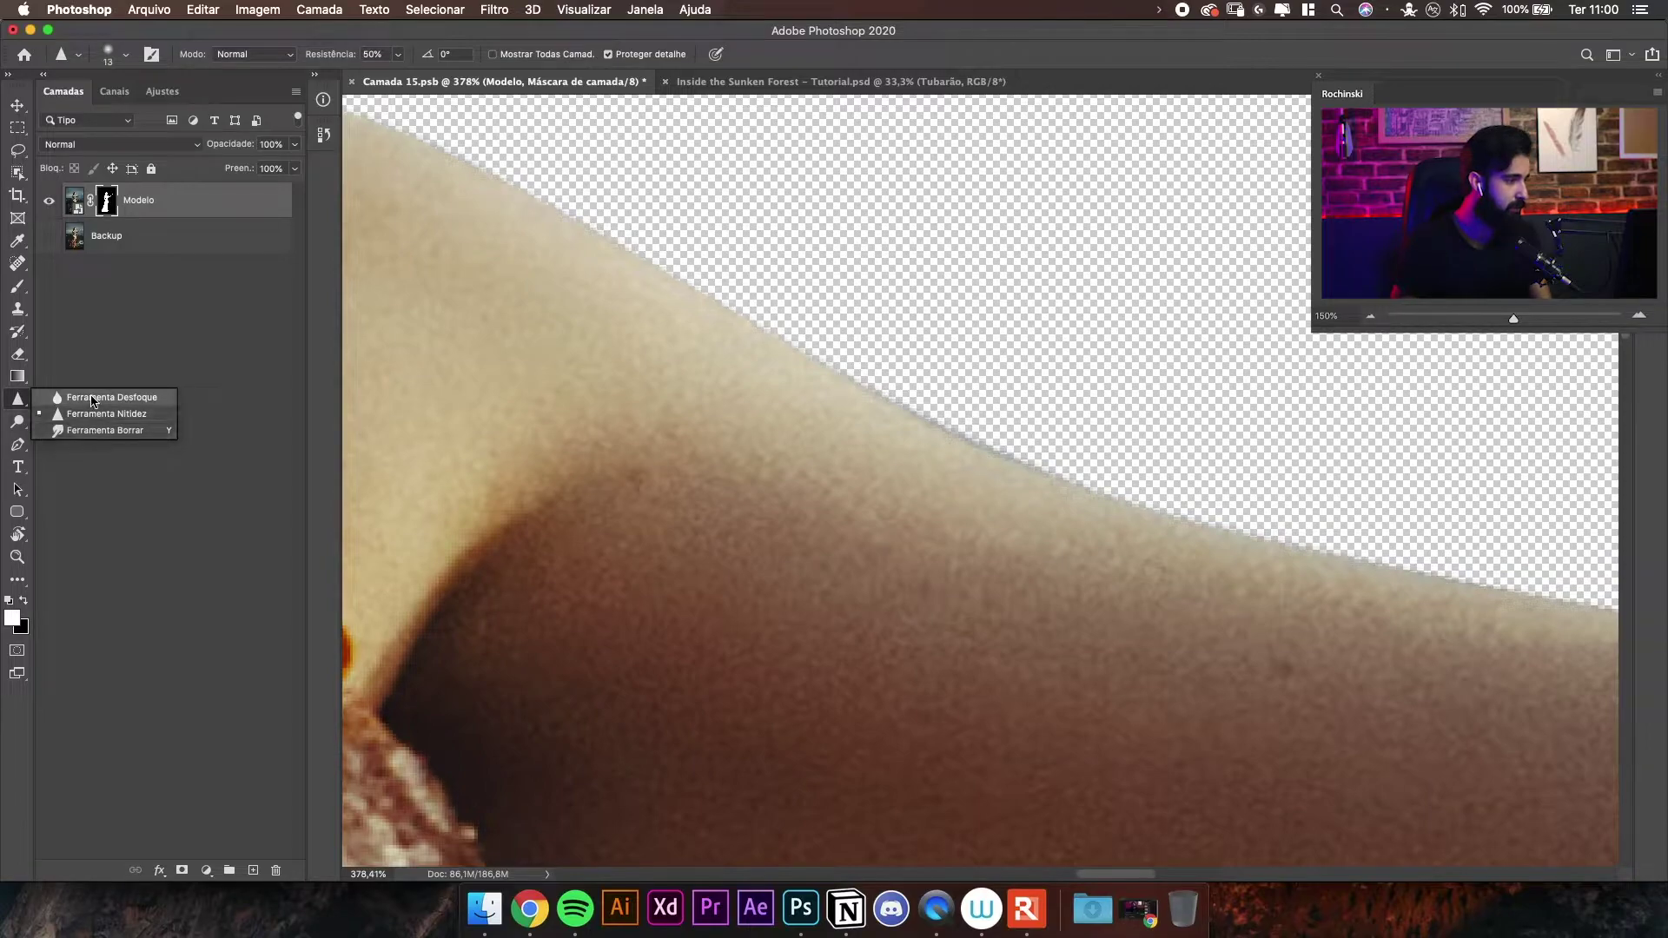
pyautogui.click(100, 430)
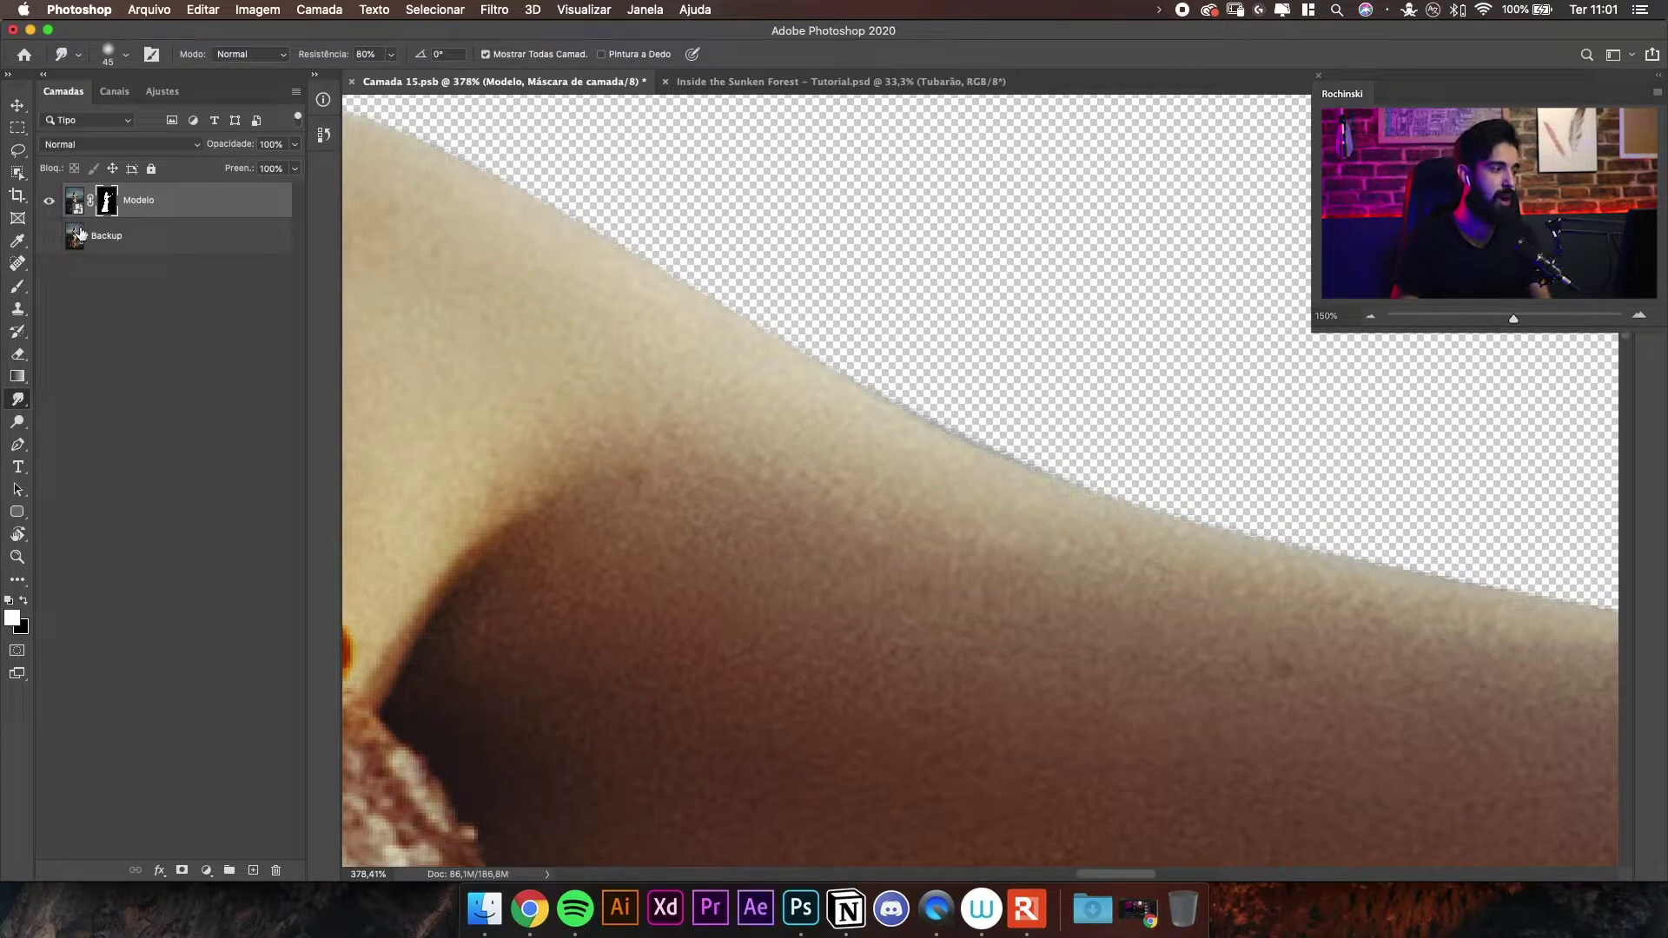
pyautogui.rightClick(17, 398)
pyautogui.click(70, 396)
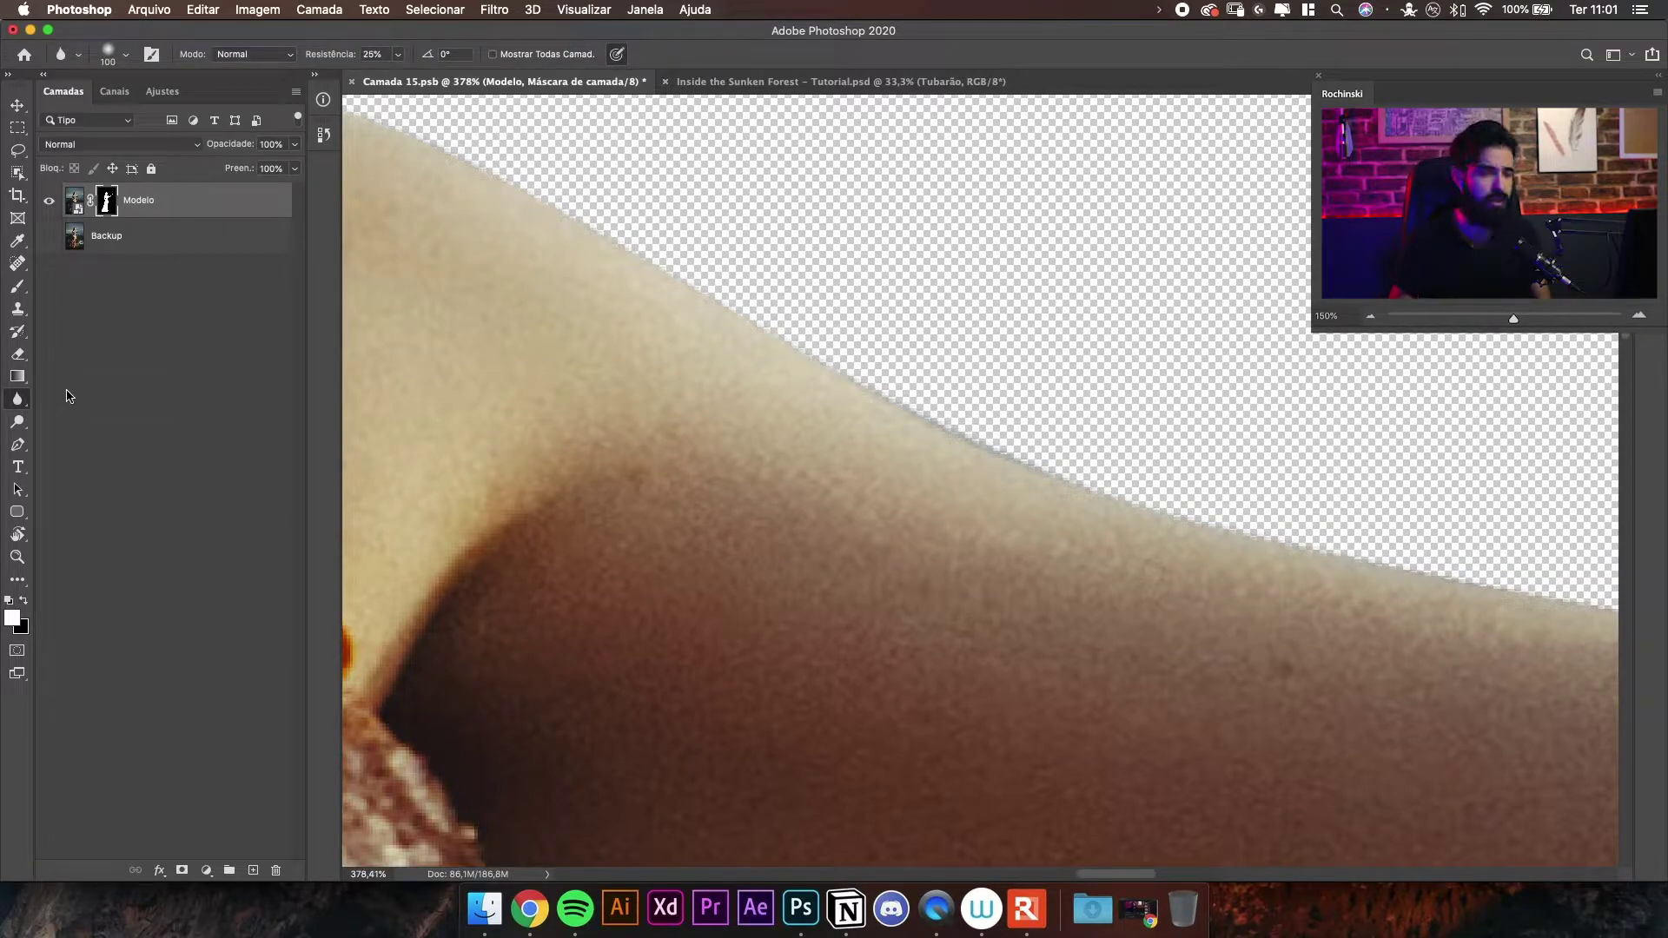
pyautogui.rightClick(17, 401)
pyautogui.click(95, 410)
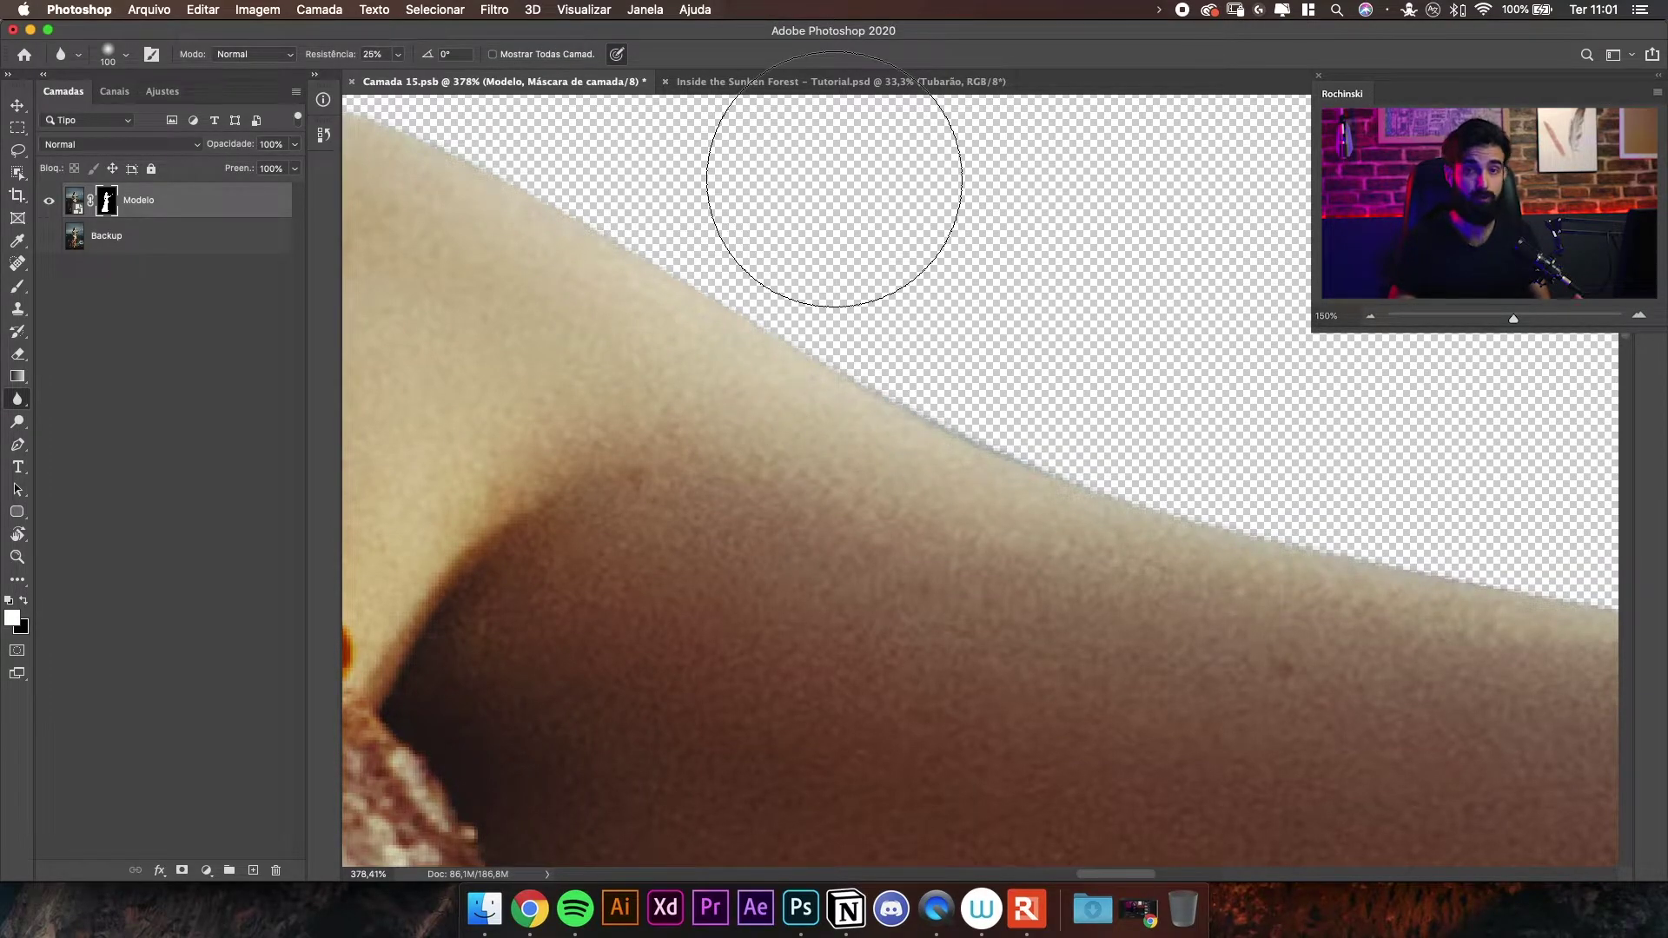
pyautogui.rightClick(20, 398)
pyautogui.click(77, 408)
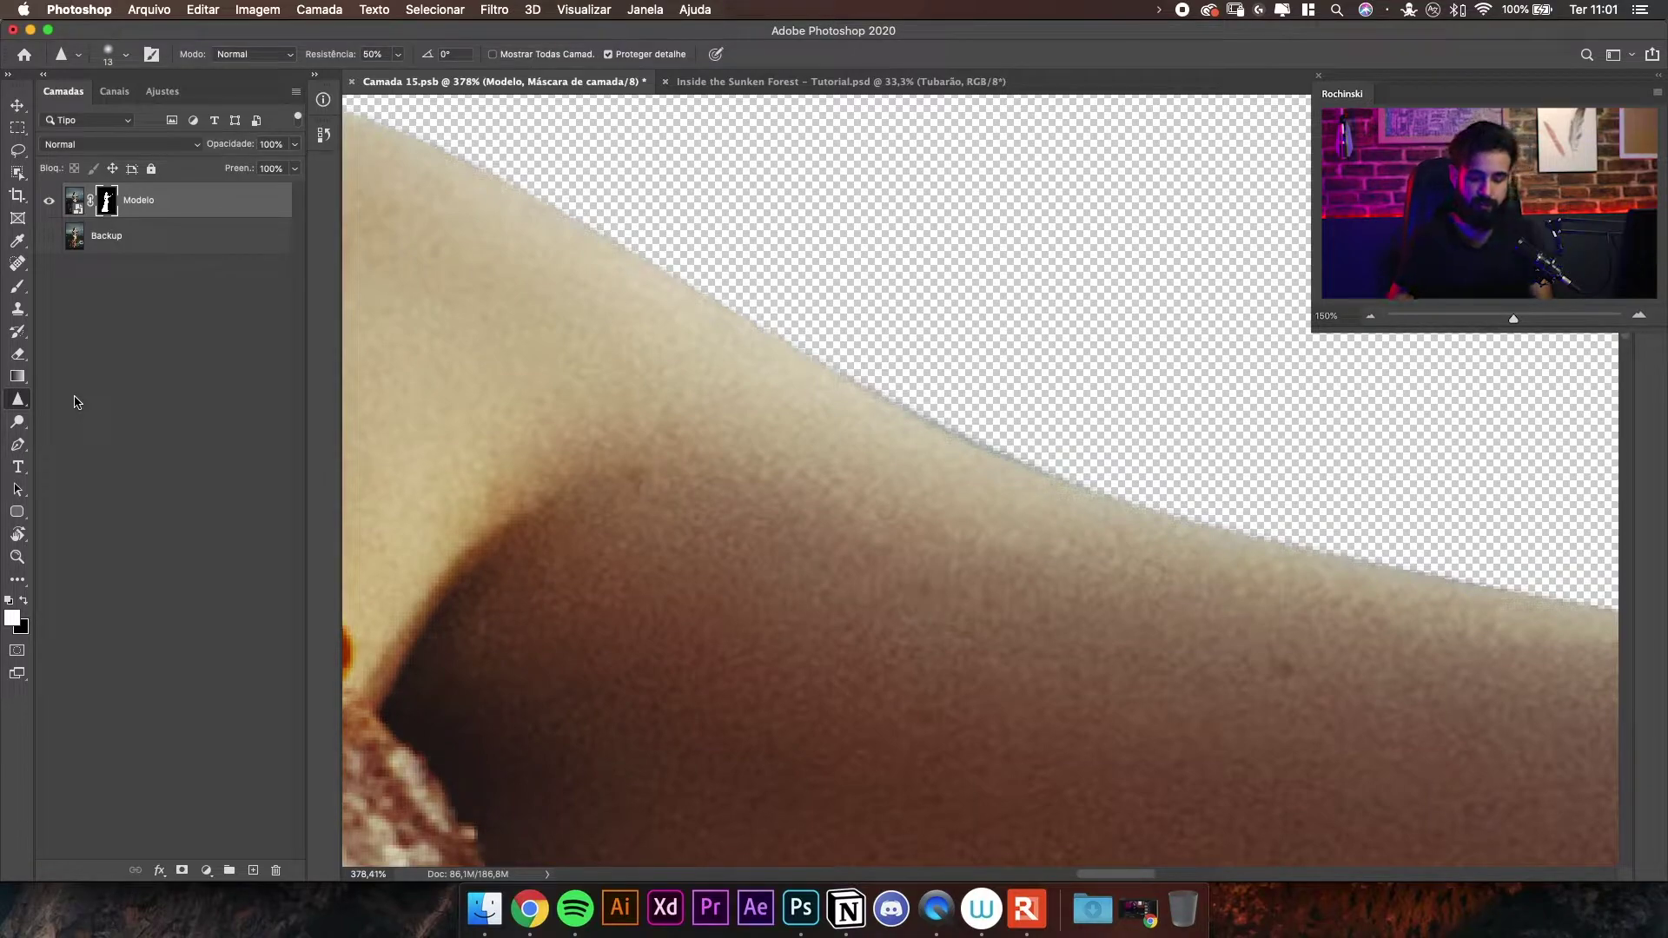
# - Switch to the Smudge tool with brush size 80 and smooth the Modelo mask edge midway along the upper arm
pyautogui.rightClick(17, 397)
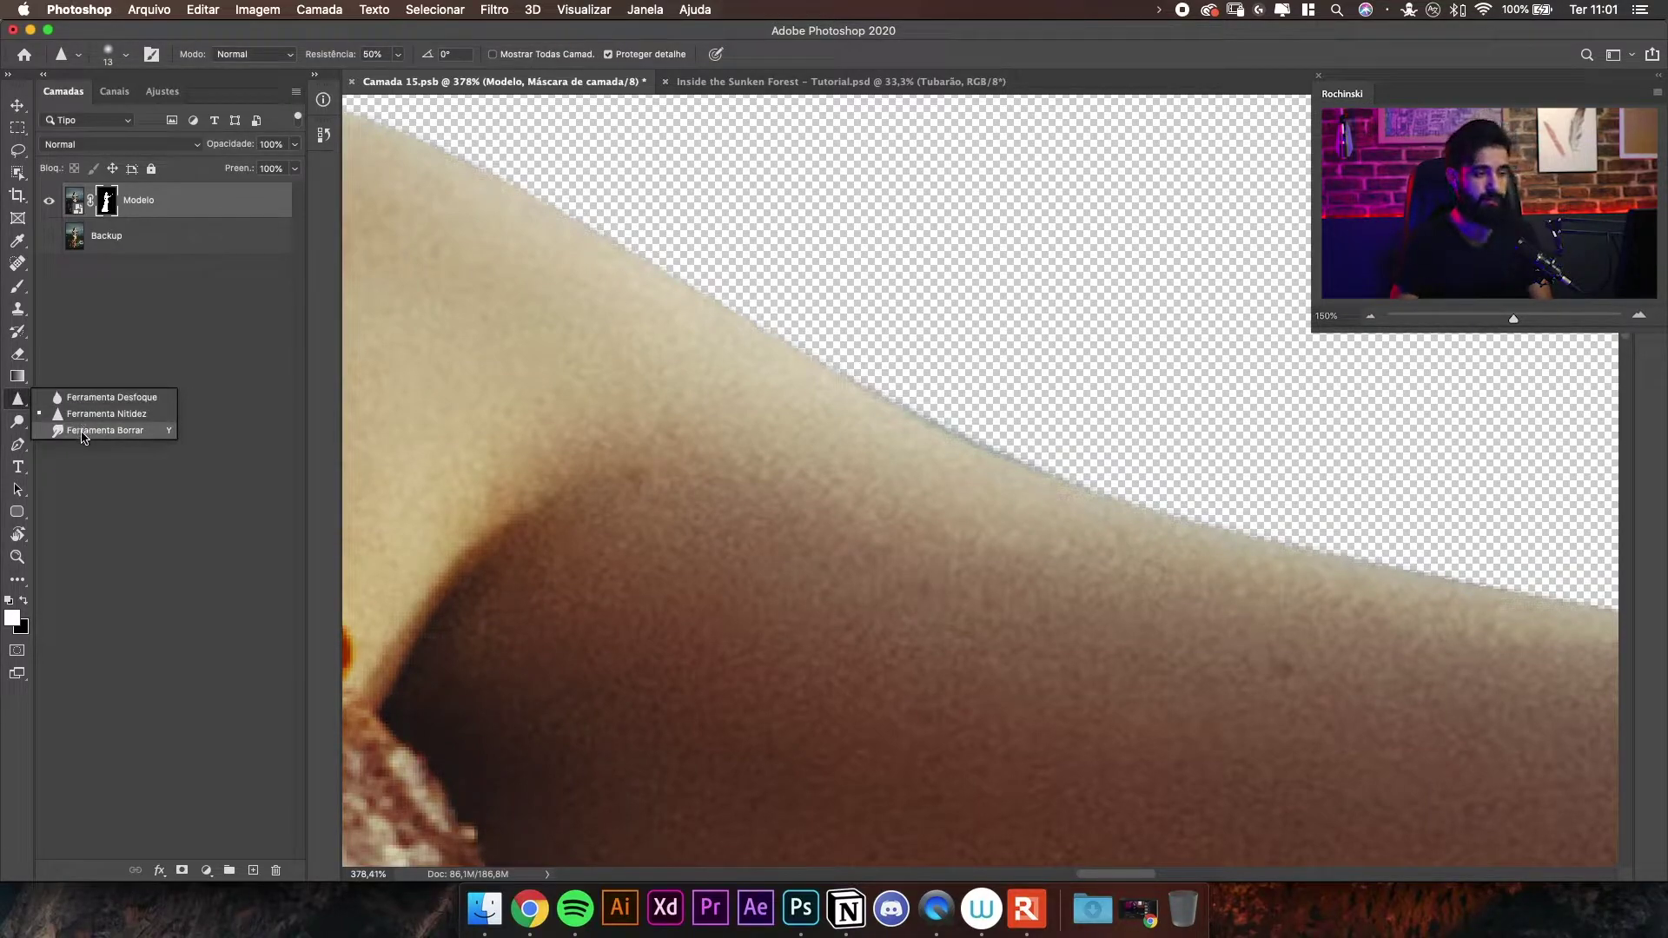
pyautogui.click(82, 430)
pyautogui.press(']')
pyautogui.press(']')
pyautogui.press(']')
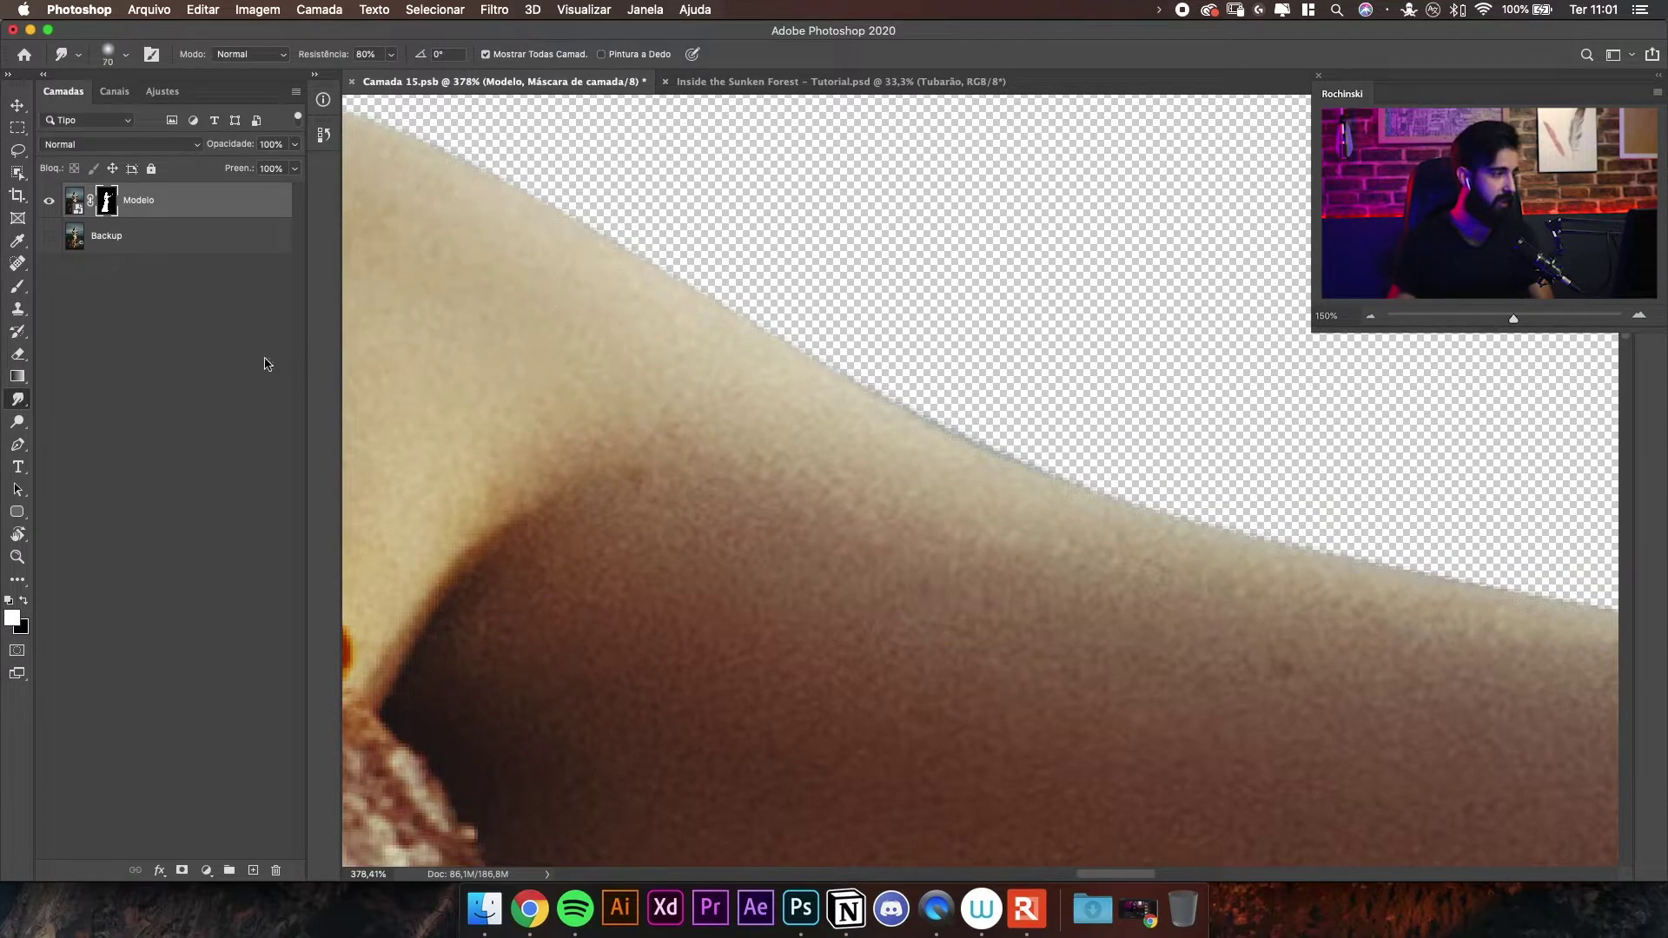
pyautogui.rightClick(18, 401)
pyautogui.click(67, 430)
pyautogui.press(']')
pyautogui.press(']')
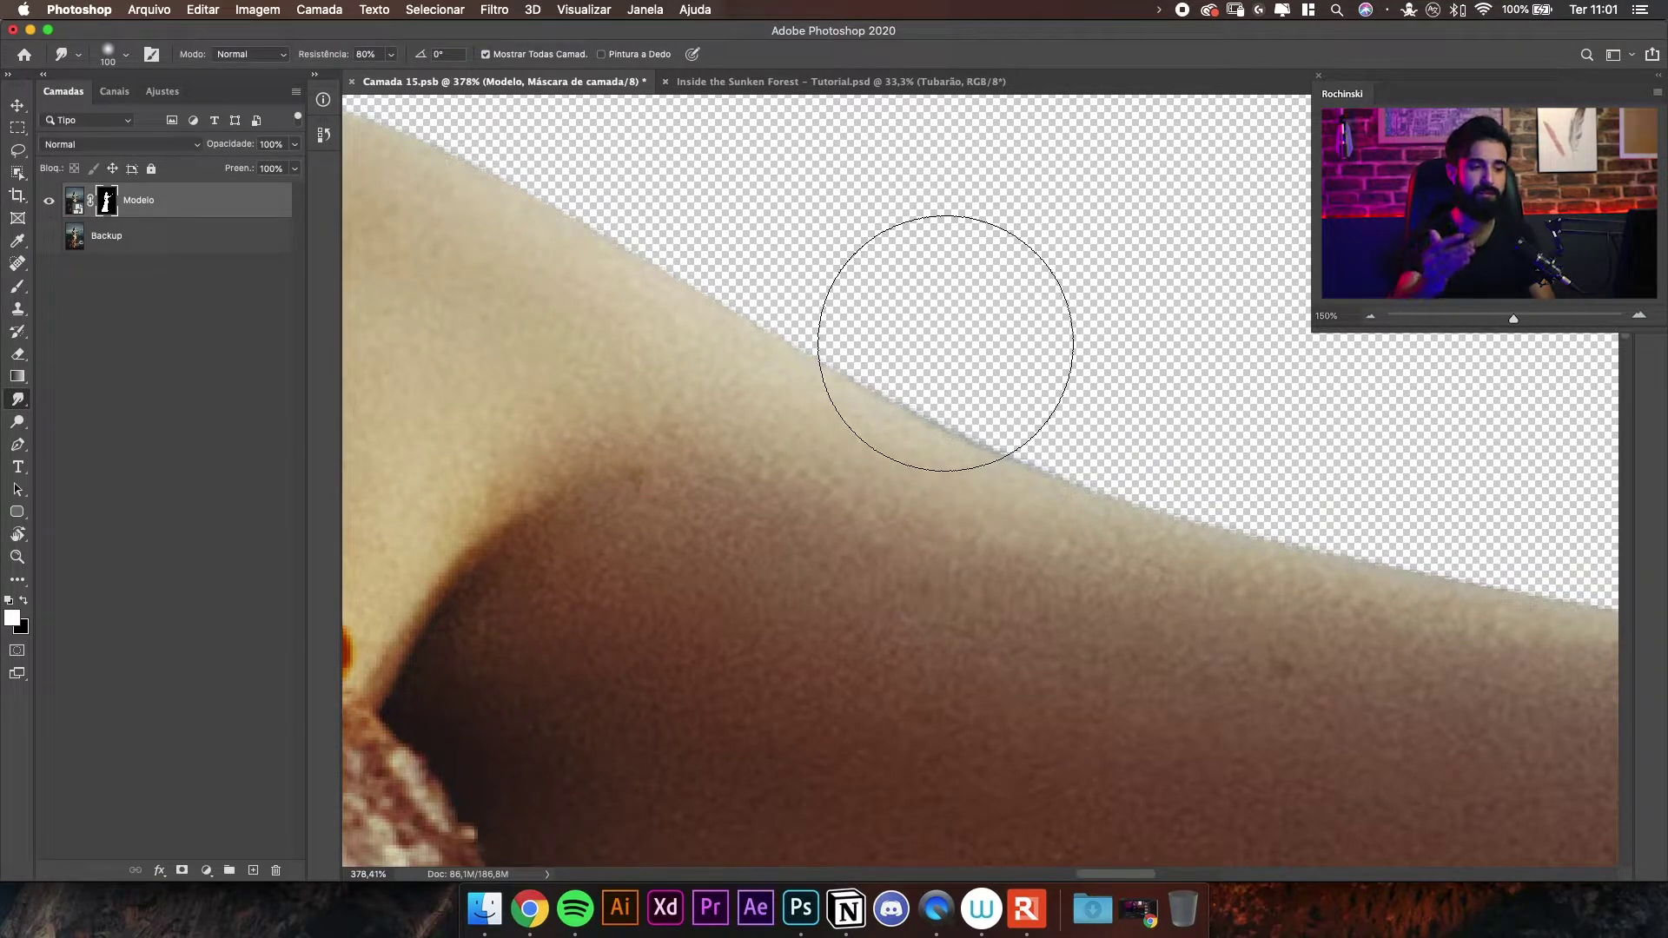
pyautogui.press(']')
pyautogui.press('[')
pyautogui.press('[')
pyautogui.press('[')
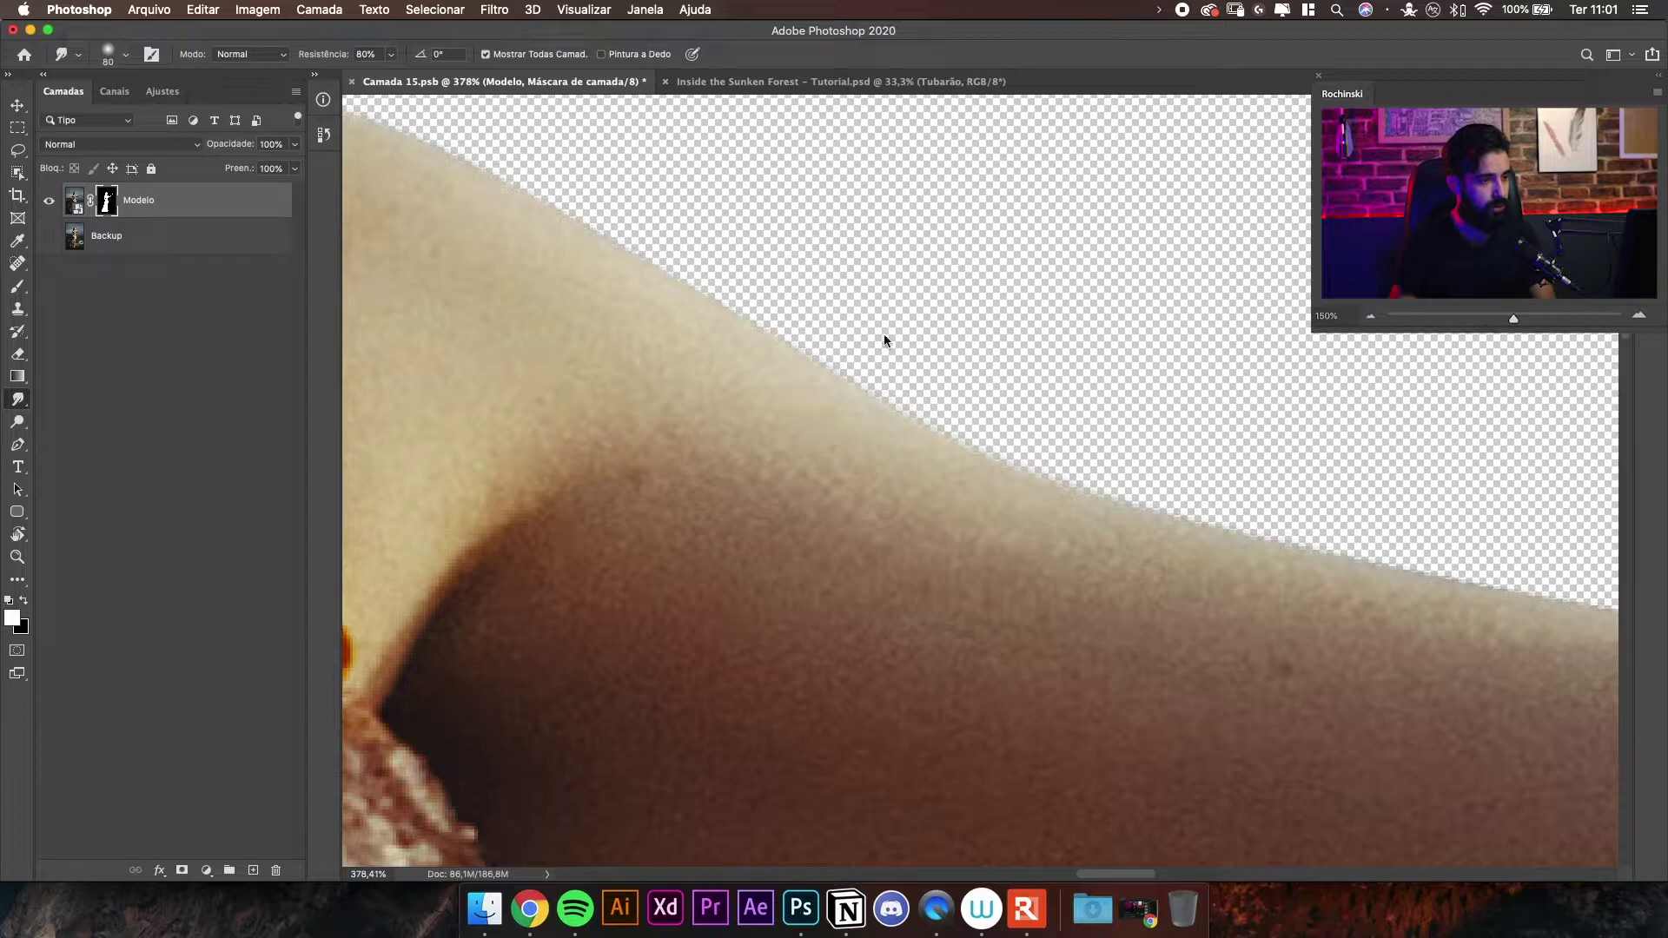
# - Smudge the mask edge along the top of the upper arm, from near the elbow back to the shoulder
pyautogui.moveTo(1118, 379); pyautogui.dragTo(1068, 448)
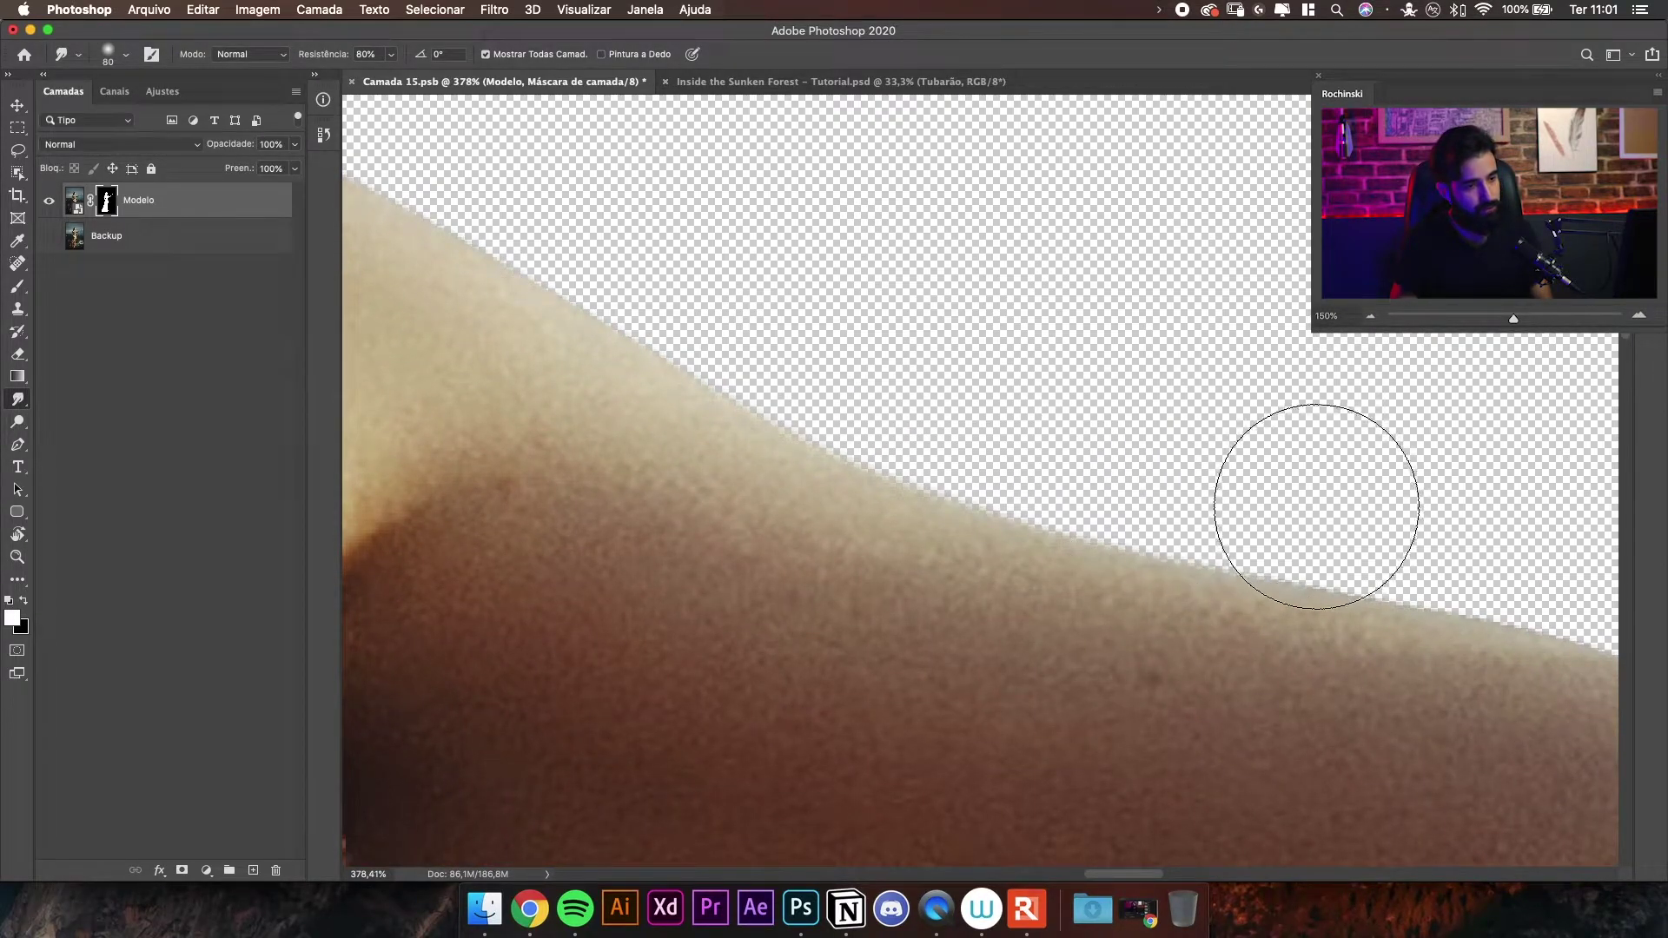
pyautogui.moveTo(1358, 495); pyautogui.dragTo(1138, 495)
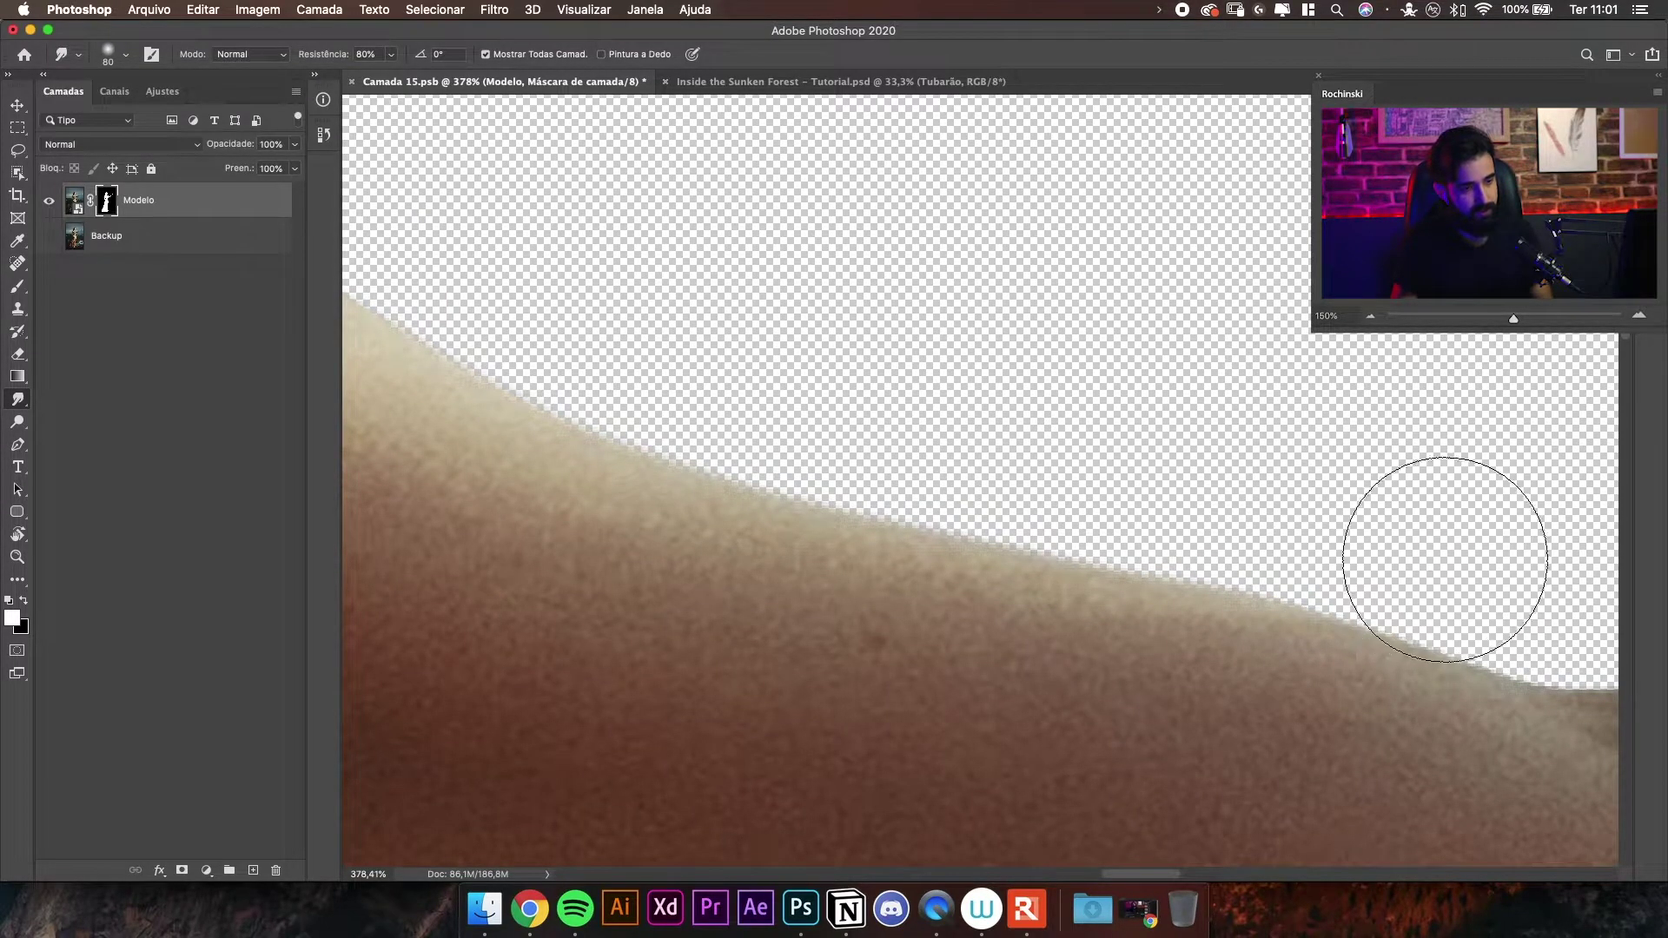
pyautogui.moveTo(1444, 550); pyautogui.dragTo(1321, 532)
pyautogui.moveTo(719, 382); pyautogui.dragTo(1213, 466)
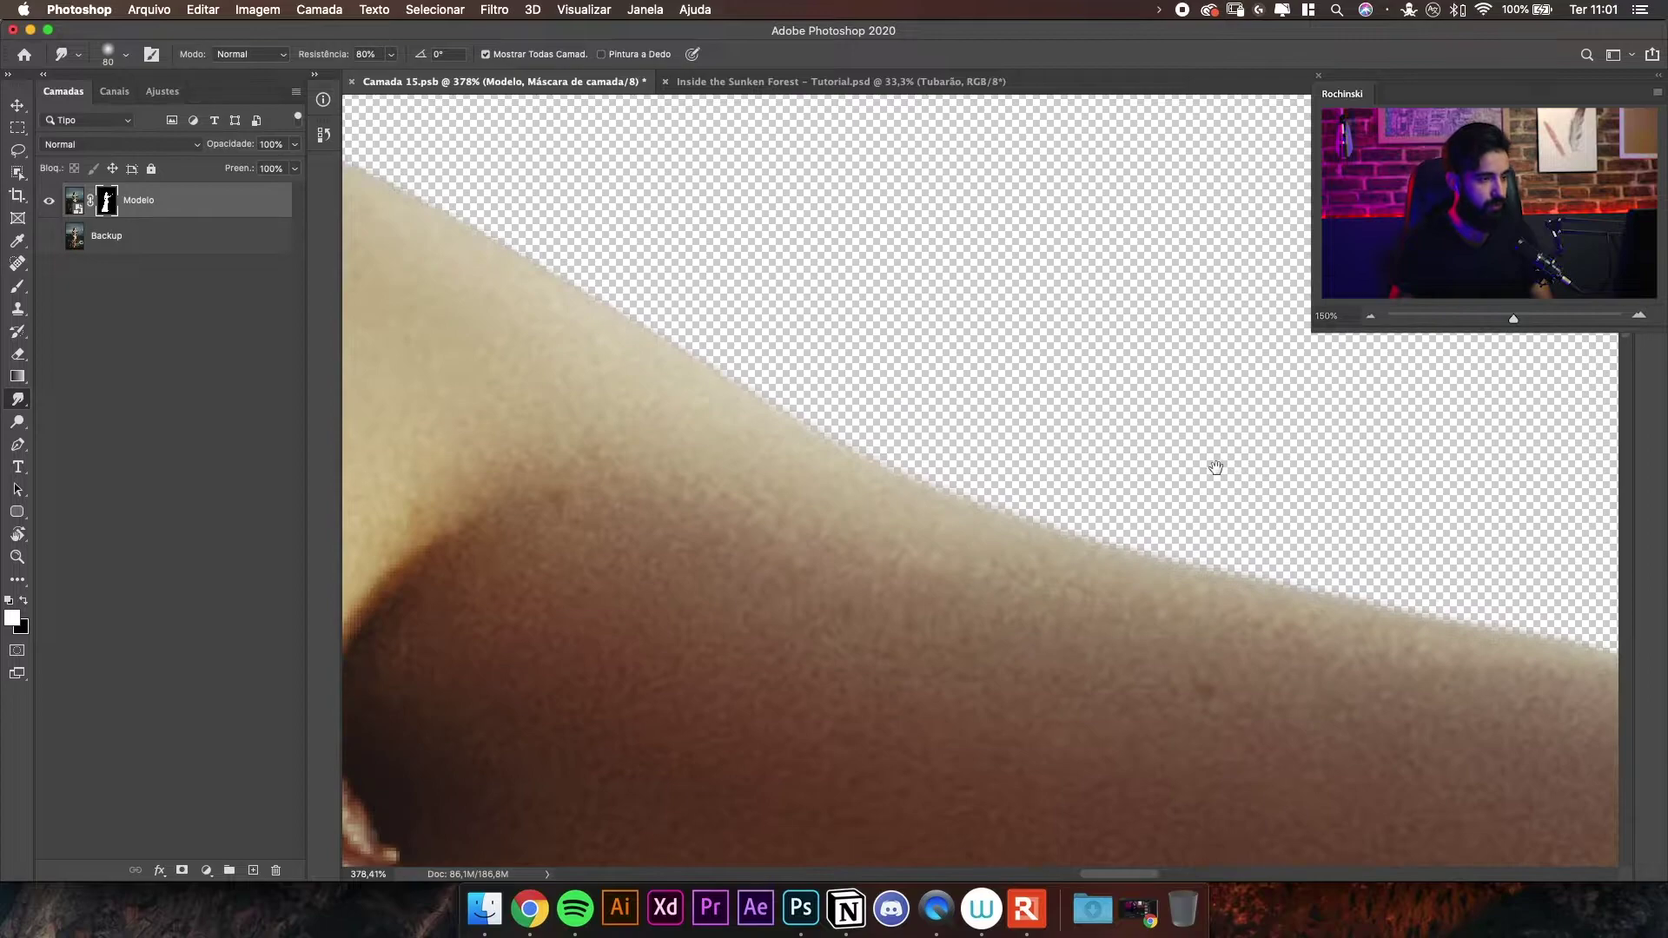
pyautogui.moveTo(860, 361); pyautogui.dragTo(978, 480)
pyautogui.moveTo(694, 407)
pyautogui.mouseDown()
pyautogui.moveTo(845, 443)
pyautogui.moveTo(1009, 451)
pyautogui.mouseUp()
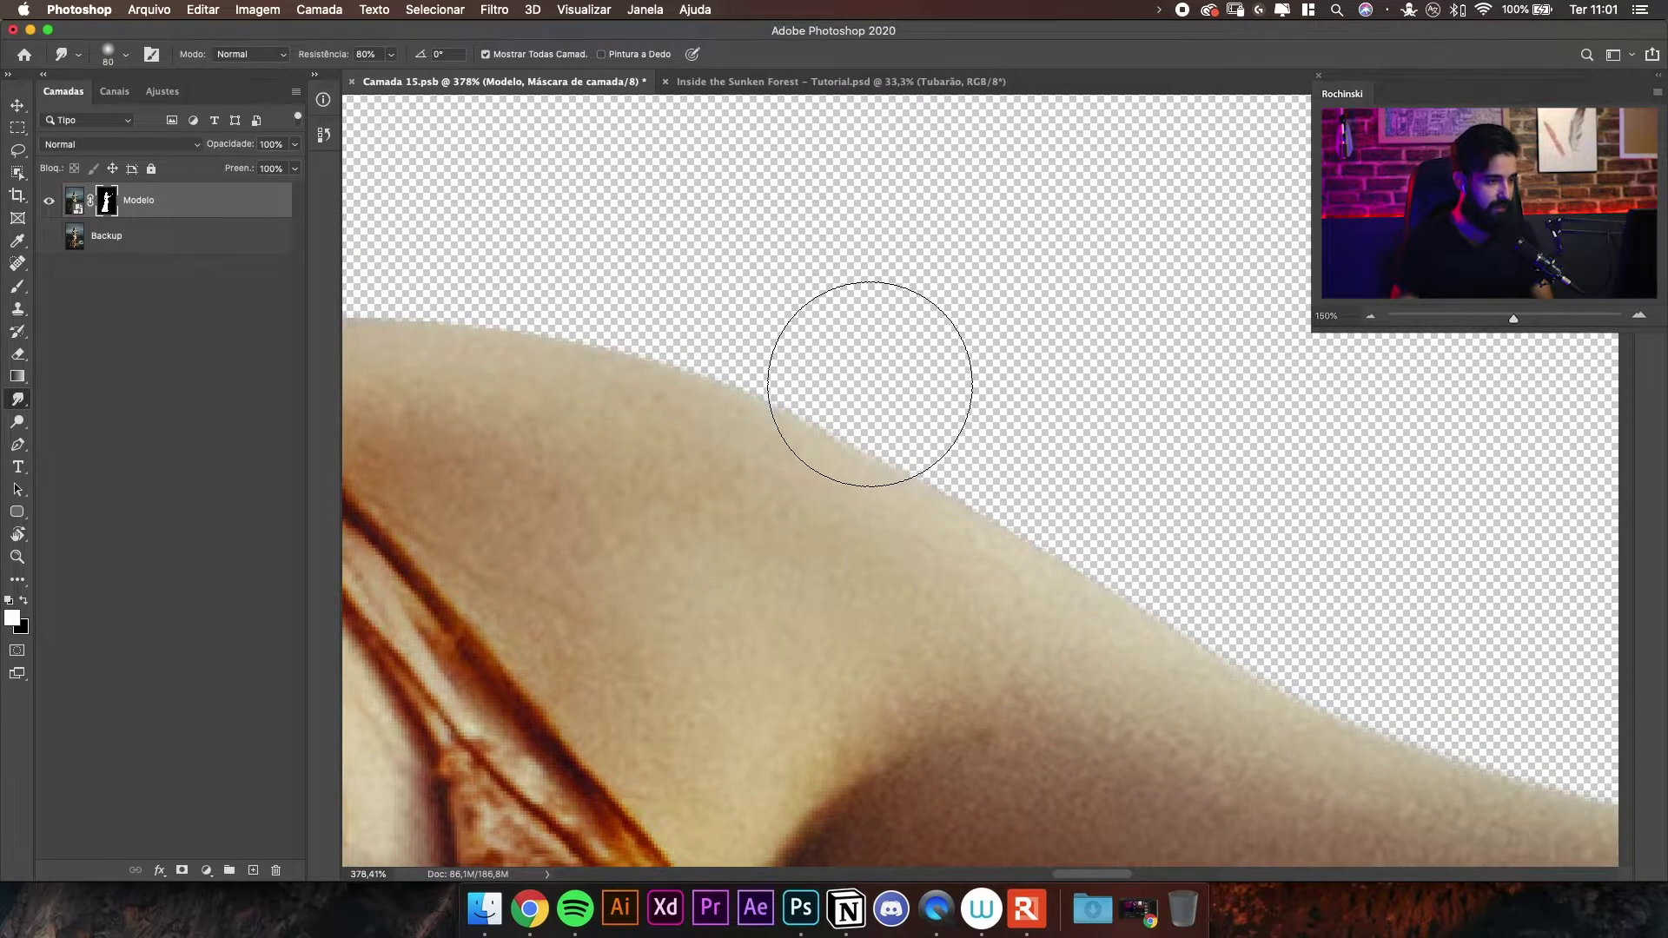
pyautogui.moveTo(1113, 385); pyautogui.dragTo(980, 282)
pyautogui.moveTo(1132, 287); pyautogui.dragTo(980, 337)
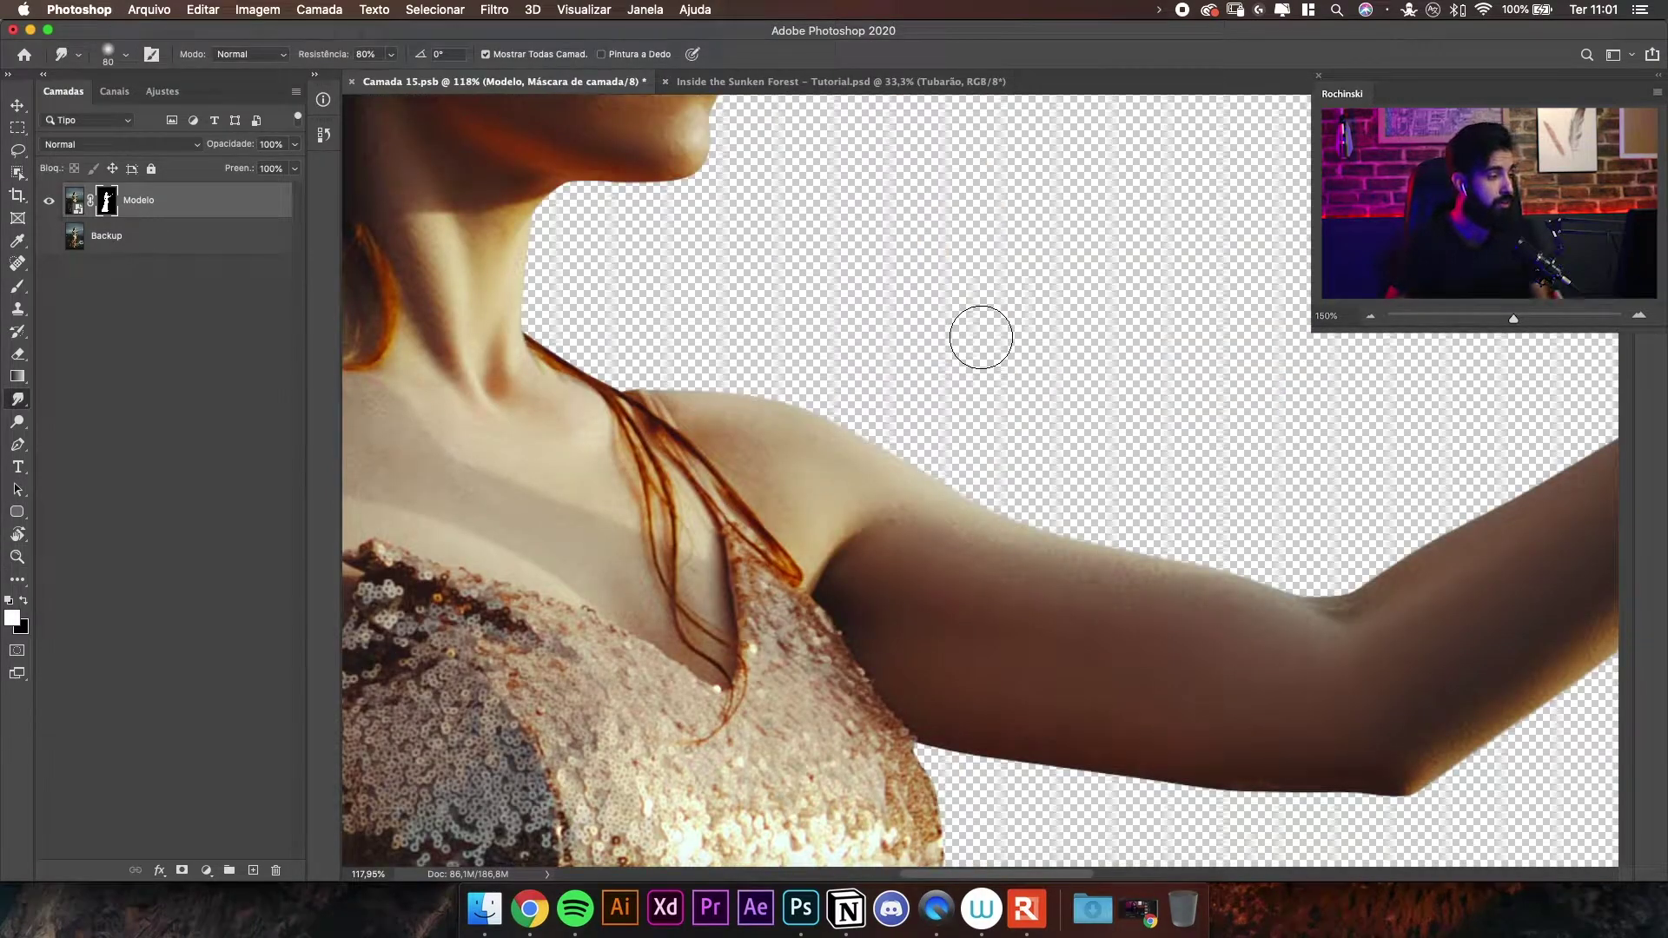
pyautogui.moveTo(986, 439); pyautogui.dragTo(1015, 458)
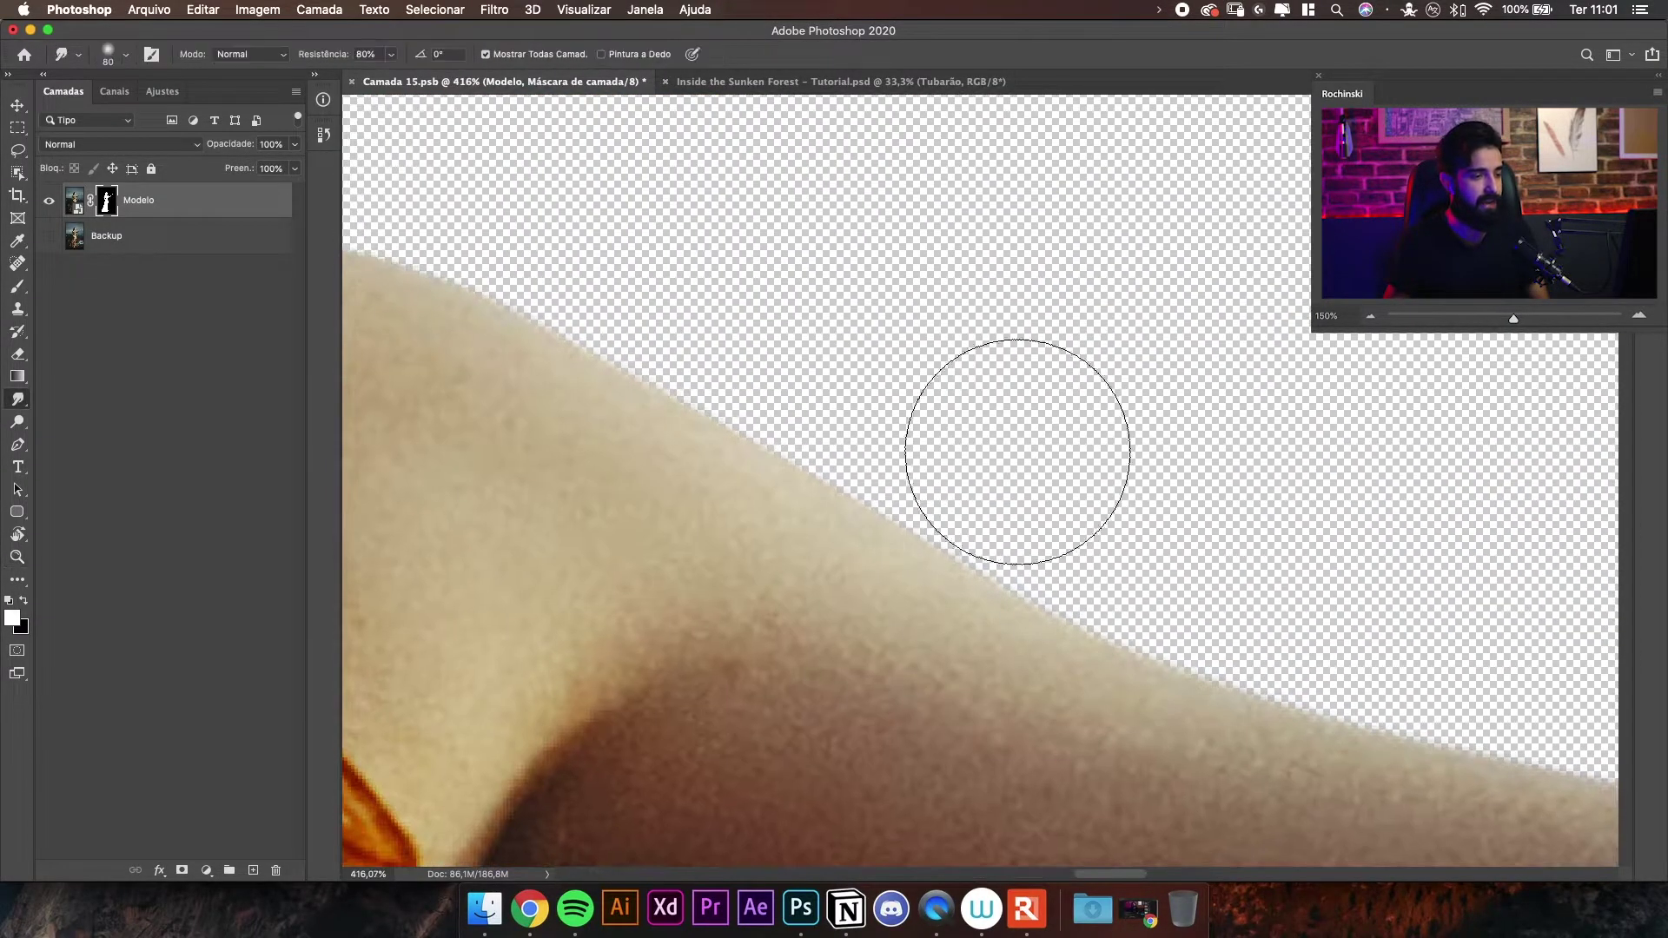
# - Continue smudging the mask edge over the top of the shoulder, up to the hair strands
pyautogui.rightClick(23, 403)
pyautogui.click(55, 428)
pyautogui.moveTo(1032, 328)
pyautogui.mouseDown()
pyautogui.moveTo(961, 388)
pyautogui.moveTo(941, 321)
pyautogui.mouseUp()
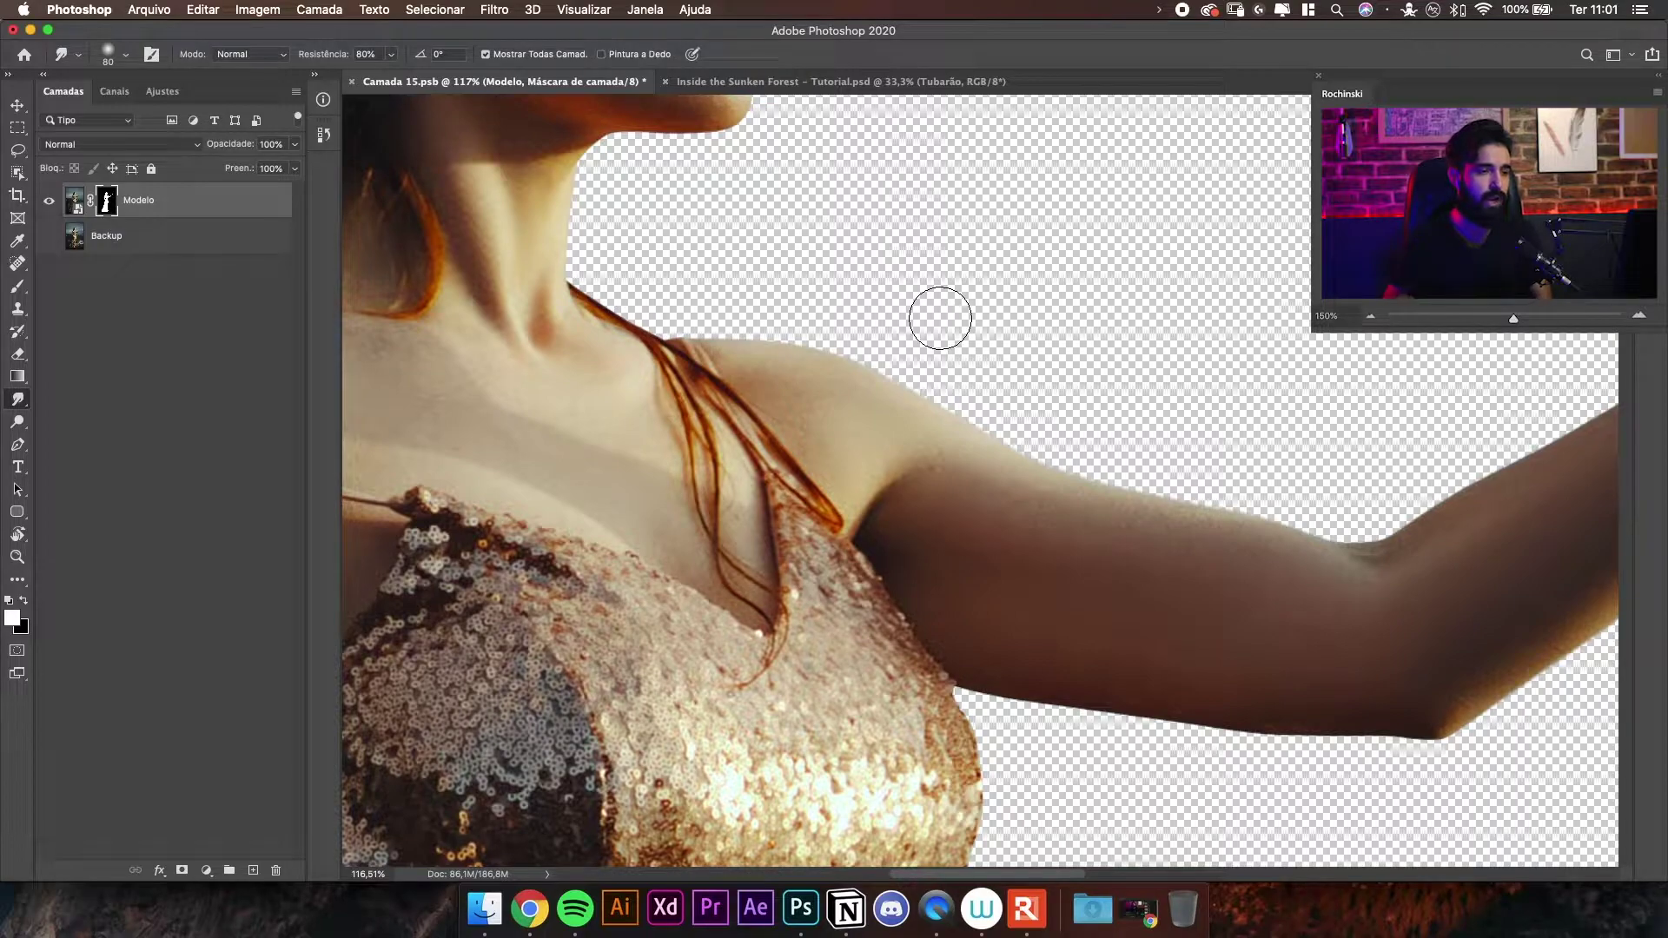
pyautogui.moveTo(841, 357); pyautogui.dragTo(832, 478)
pyautogui.moveTo(818, 421); pyautogui.dragTo(884, 382)
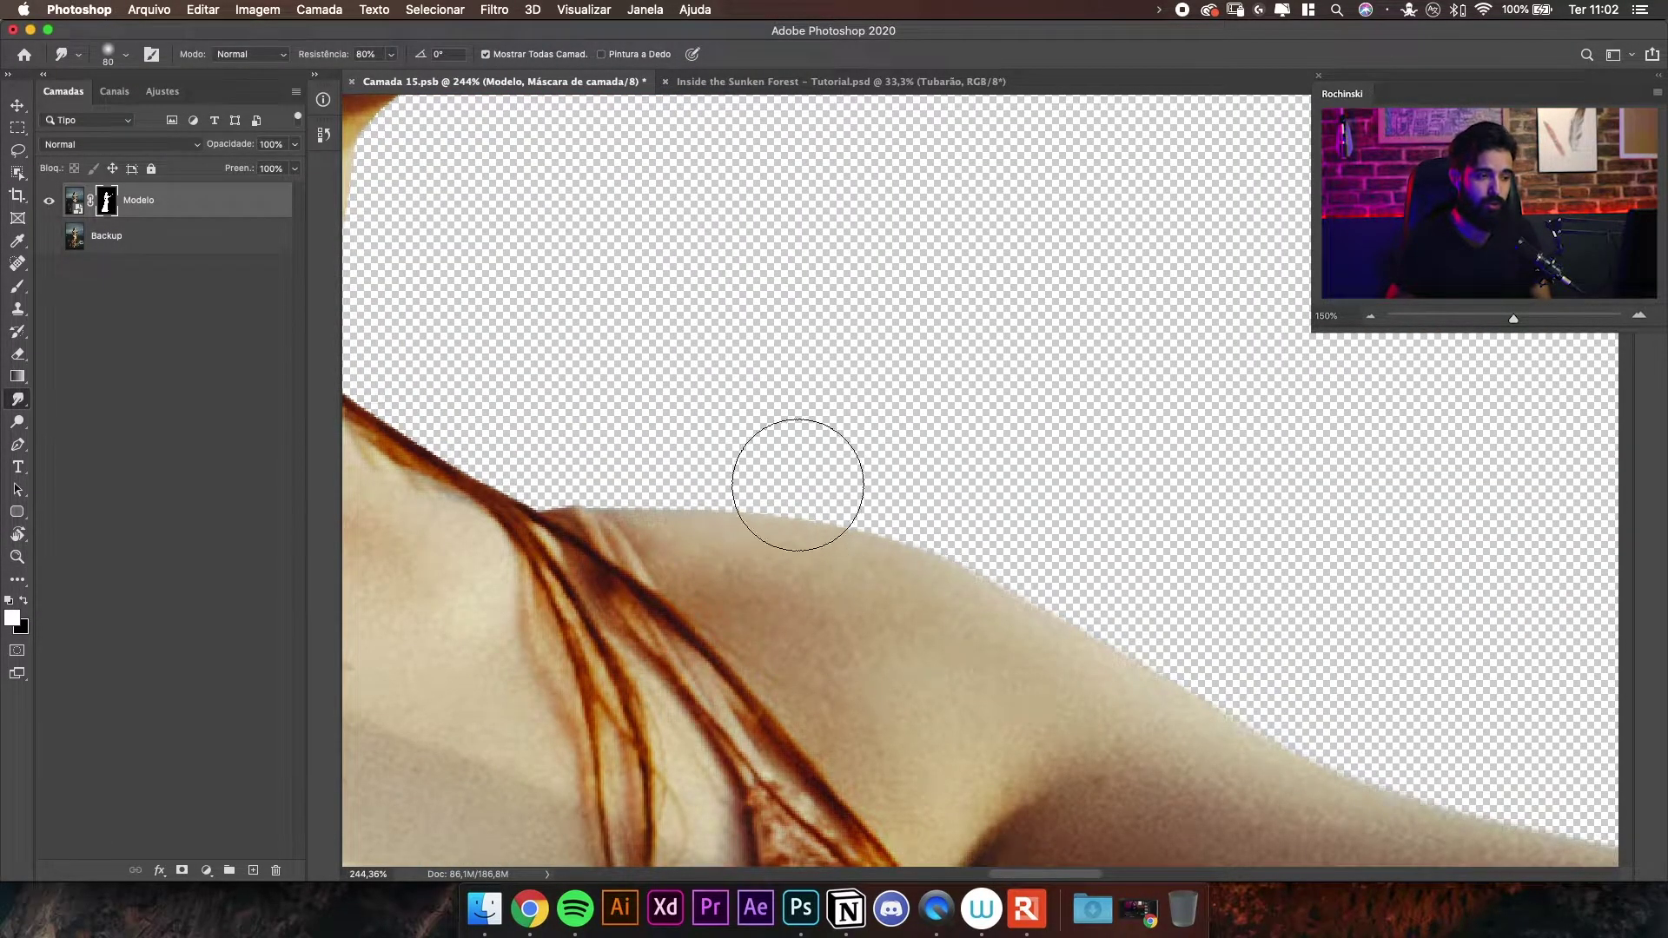
pyautogui.moveTo(793, 476); pyautogui.dragTo(863, 464)
# - Switch back to the Blur tool and soften the mask edge on the shoulder, setting the brush size to 60
pyautogui.click(17, 421)
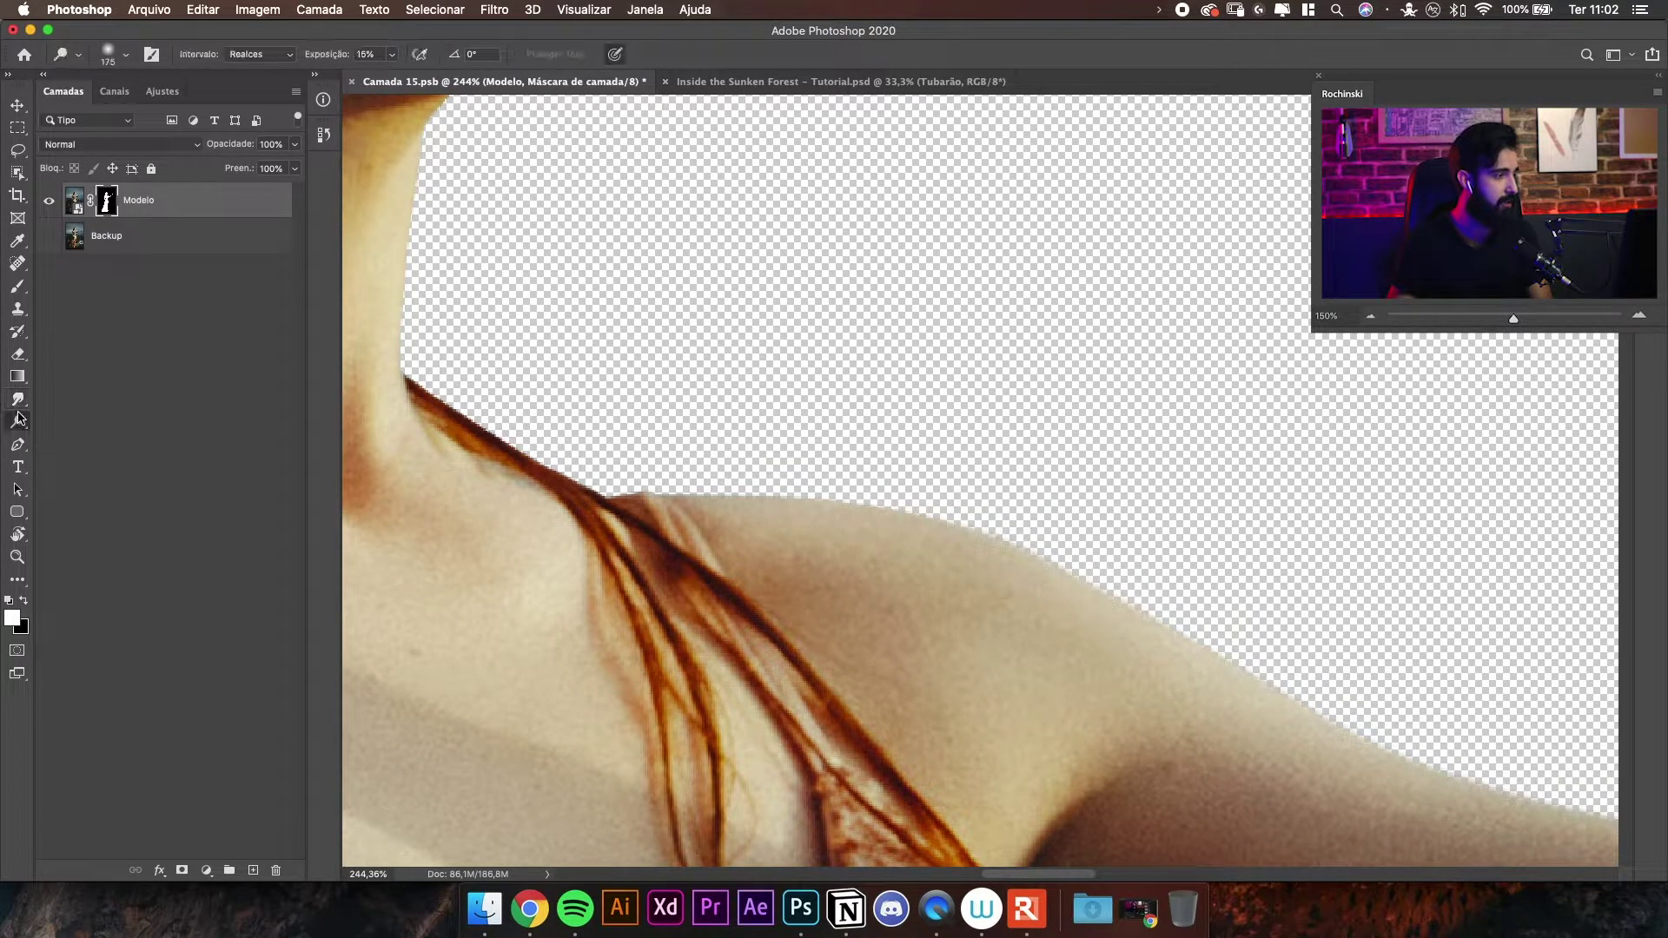
pyautogui.rightClick(18, 398)
pyautogui.click(87, 392)
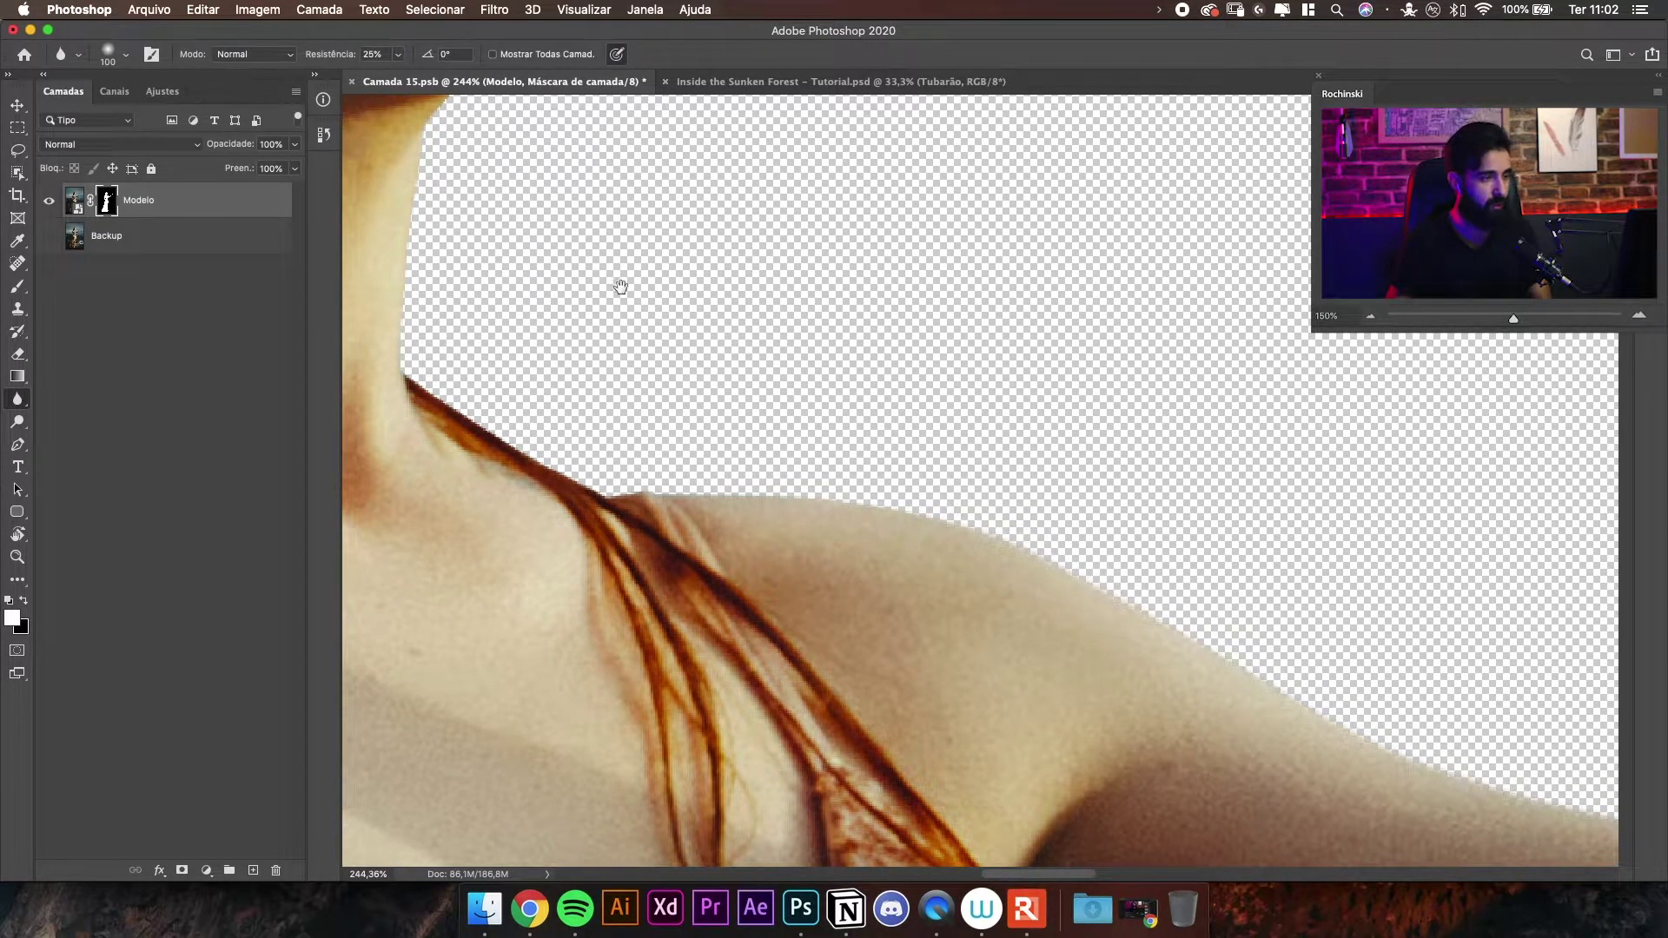
pyautogui.moveTo(627, 288); pyautogui.dragTo(824, 391)
pyautogui.press('[')
pyautogui.press('[')
pyautogui.press('[')
pyautogui.press('[')
pyautogui.press('[')
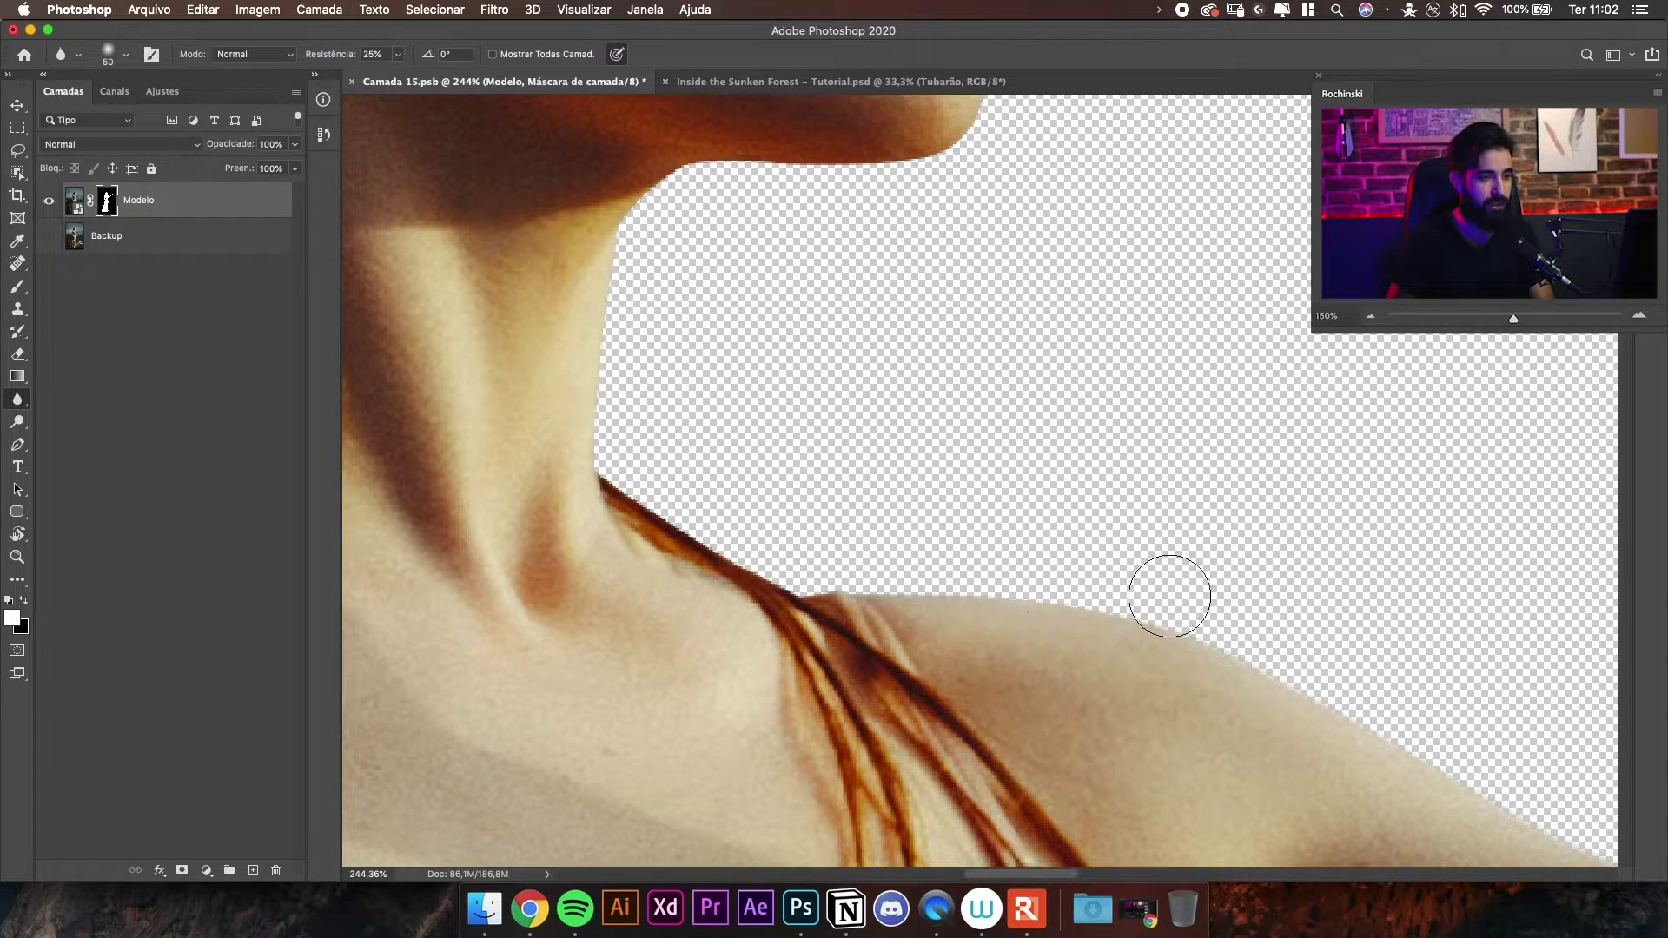
pyautogui.press(']')
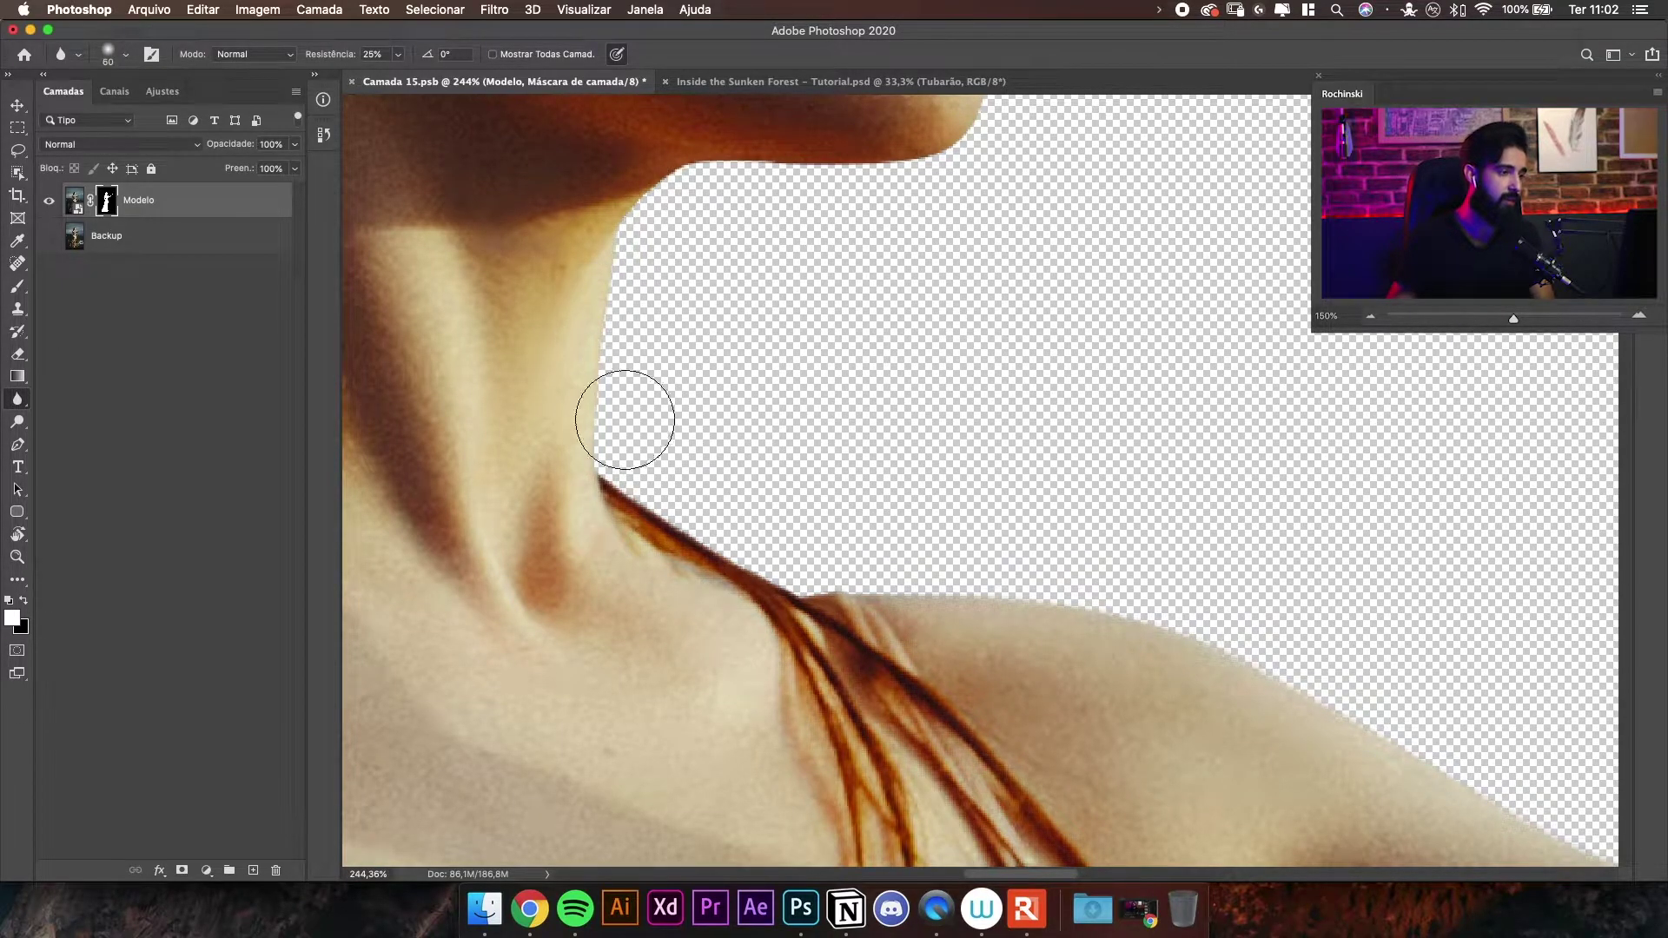
# - Blur the mask edge along the front of the neck and under the jaw, reducing the brush to 45
pyautogui.moveTo(661, 223); pyautogui.dragTo(650, 434)
pyautogui.press('[')
pyautogui.press('[')
pyautogui.moveTo(792, 375); pyautogui.dragTo(658, 395)
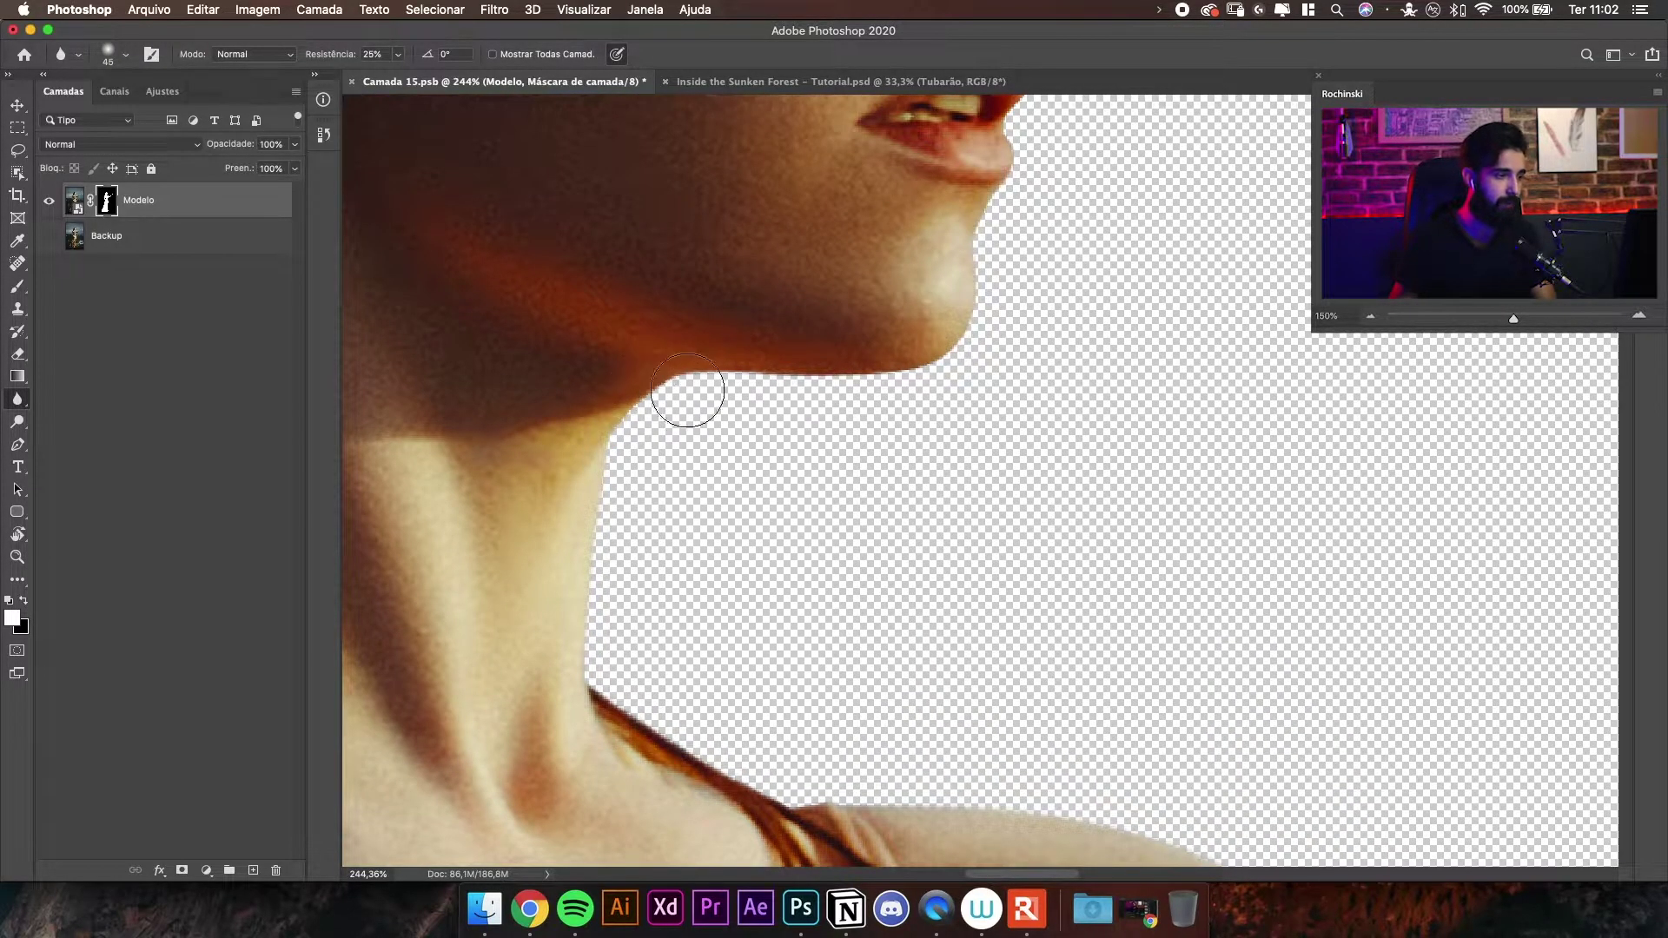
# - Temporarily disable the Modelo layer mask to examine the original outline of the jaw, face and hair, then re-enable it
pyautogui.keyDown('shift'); pyautogui.click(105, 201); pyautogui.keyUp('shift')
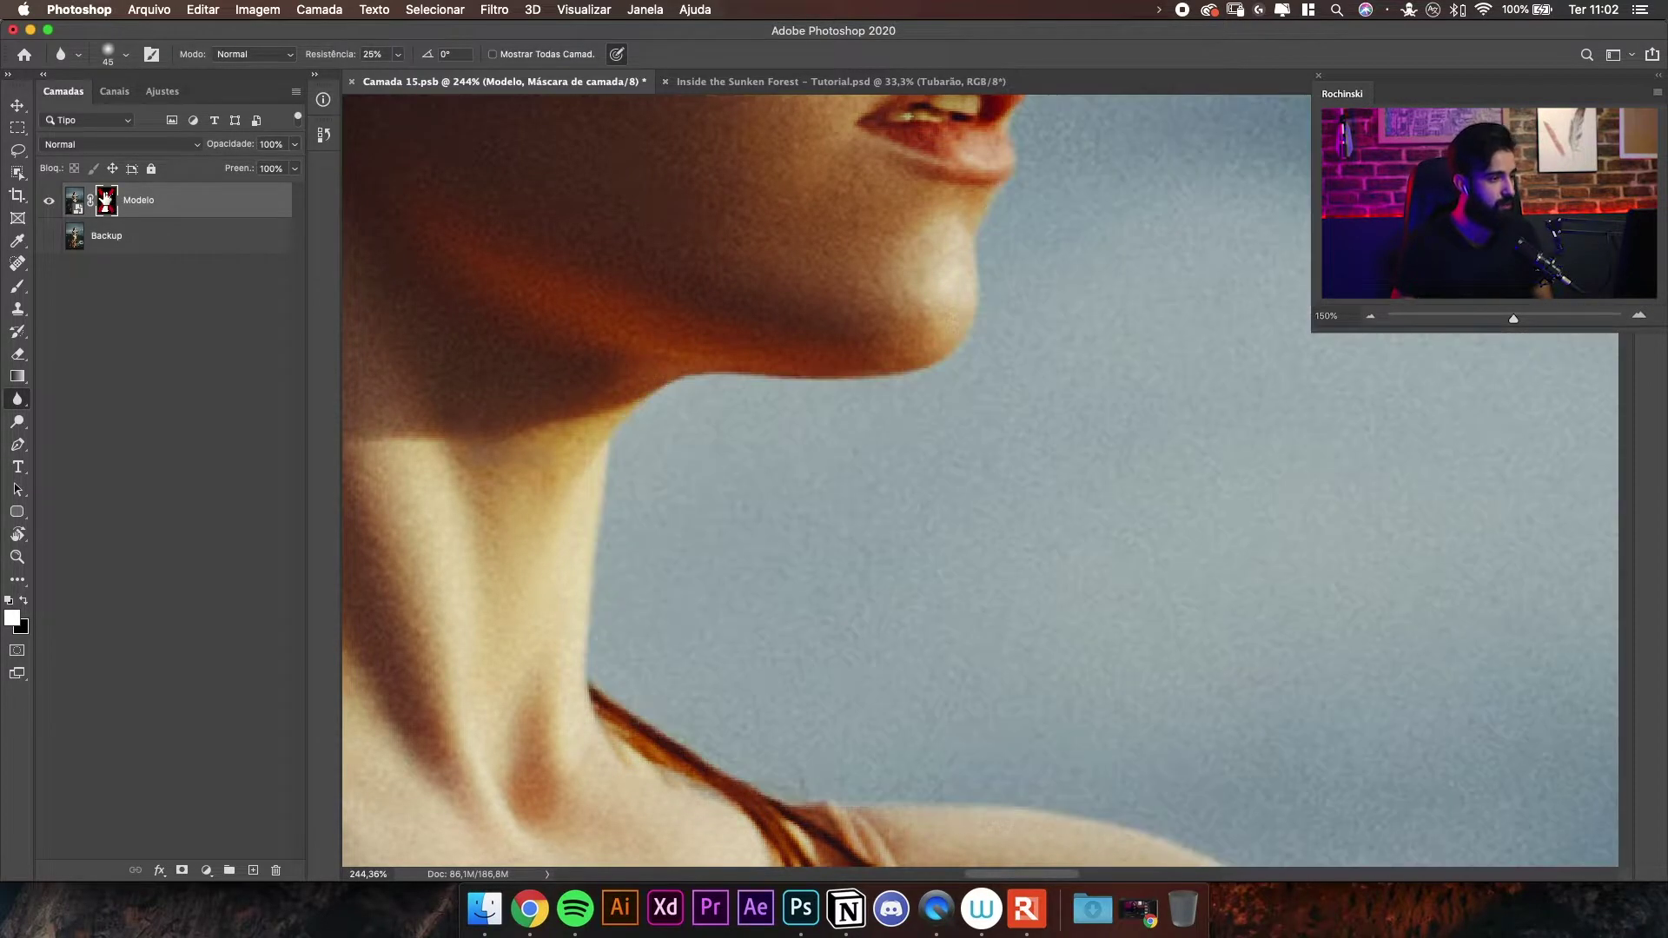
pyautogui.keyDown('shift'); pyautogui.click(106, 201); pyautogui.keyUp('shift')
pyautogui.keyDown('shift'); pyautogui.click(105, 202); pyautogui.keyUp('shift')
pyautogui.moveTo(960, 333); pyautogui.dragTo(982, 512)
pyautogui.scroll(10, 979, 559)
pyautogui.scroll(-7, 951, 434)
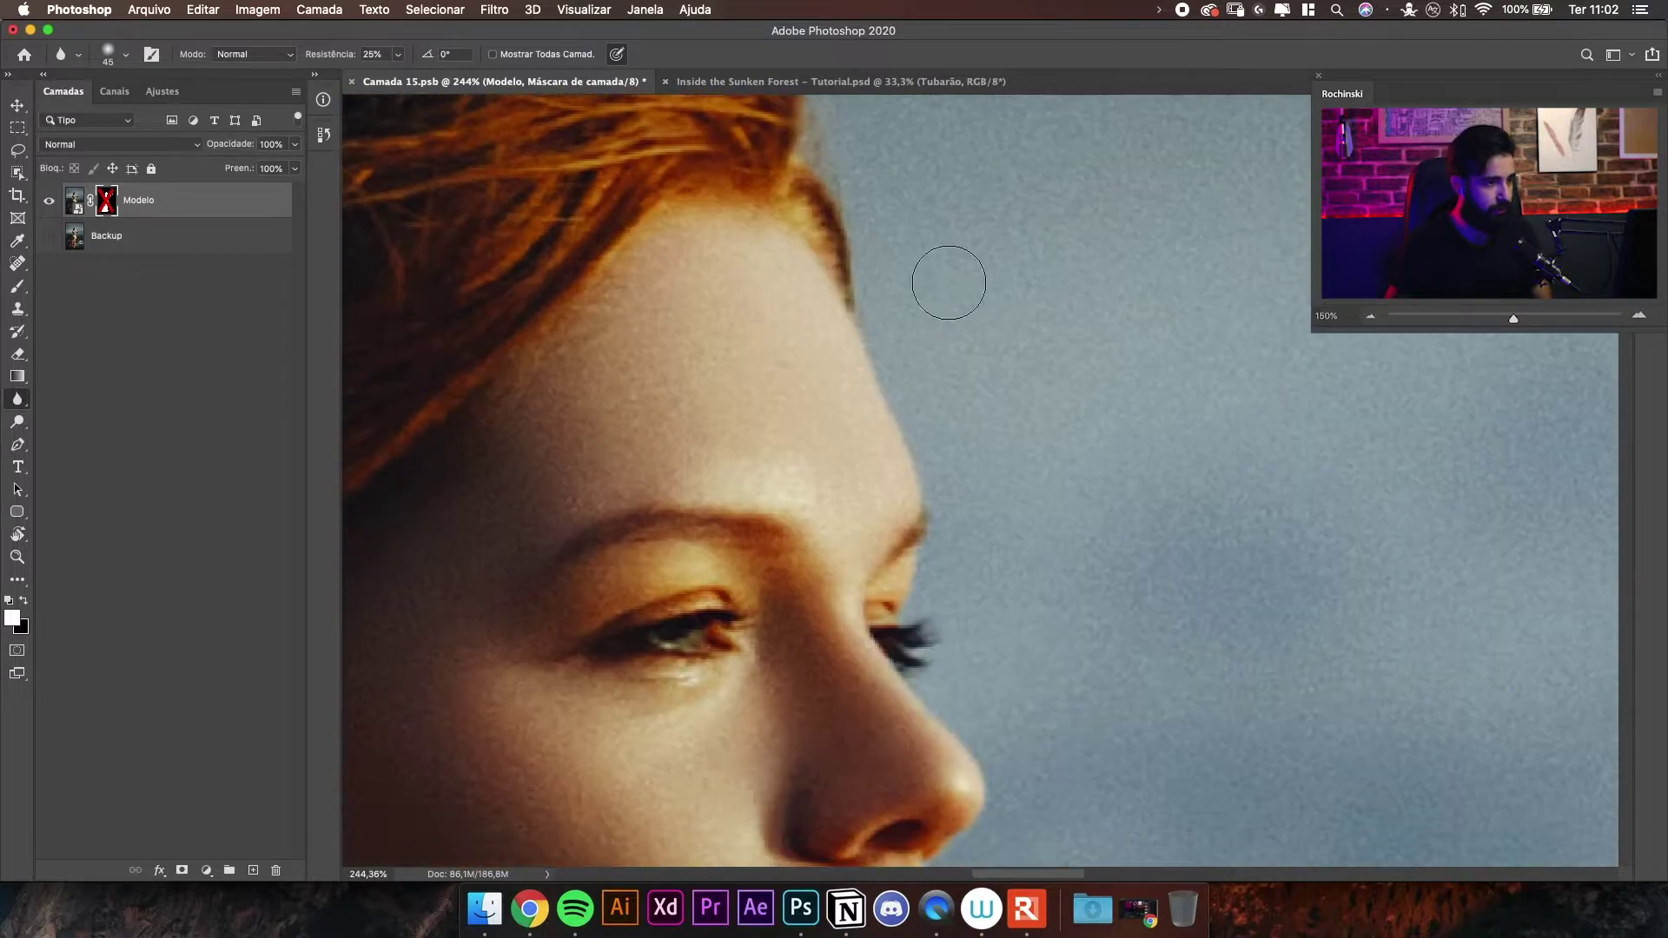
pyautogui.press('z')
pyautogui.moveTo(949, 279); pyautogui.dragTo(888, 396)
pyautogui.press('r')
pyautogui.scroll(-3, 948, 322)
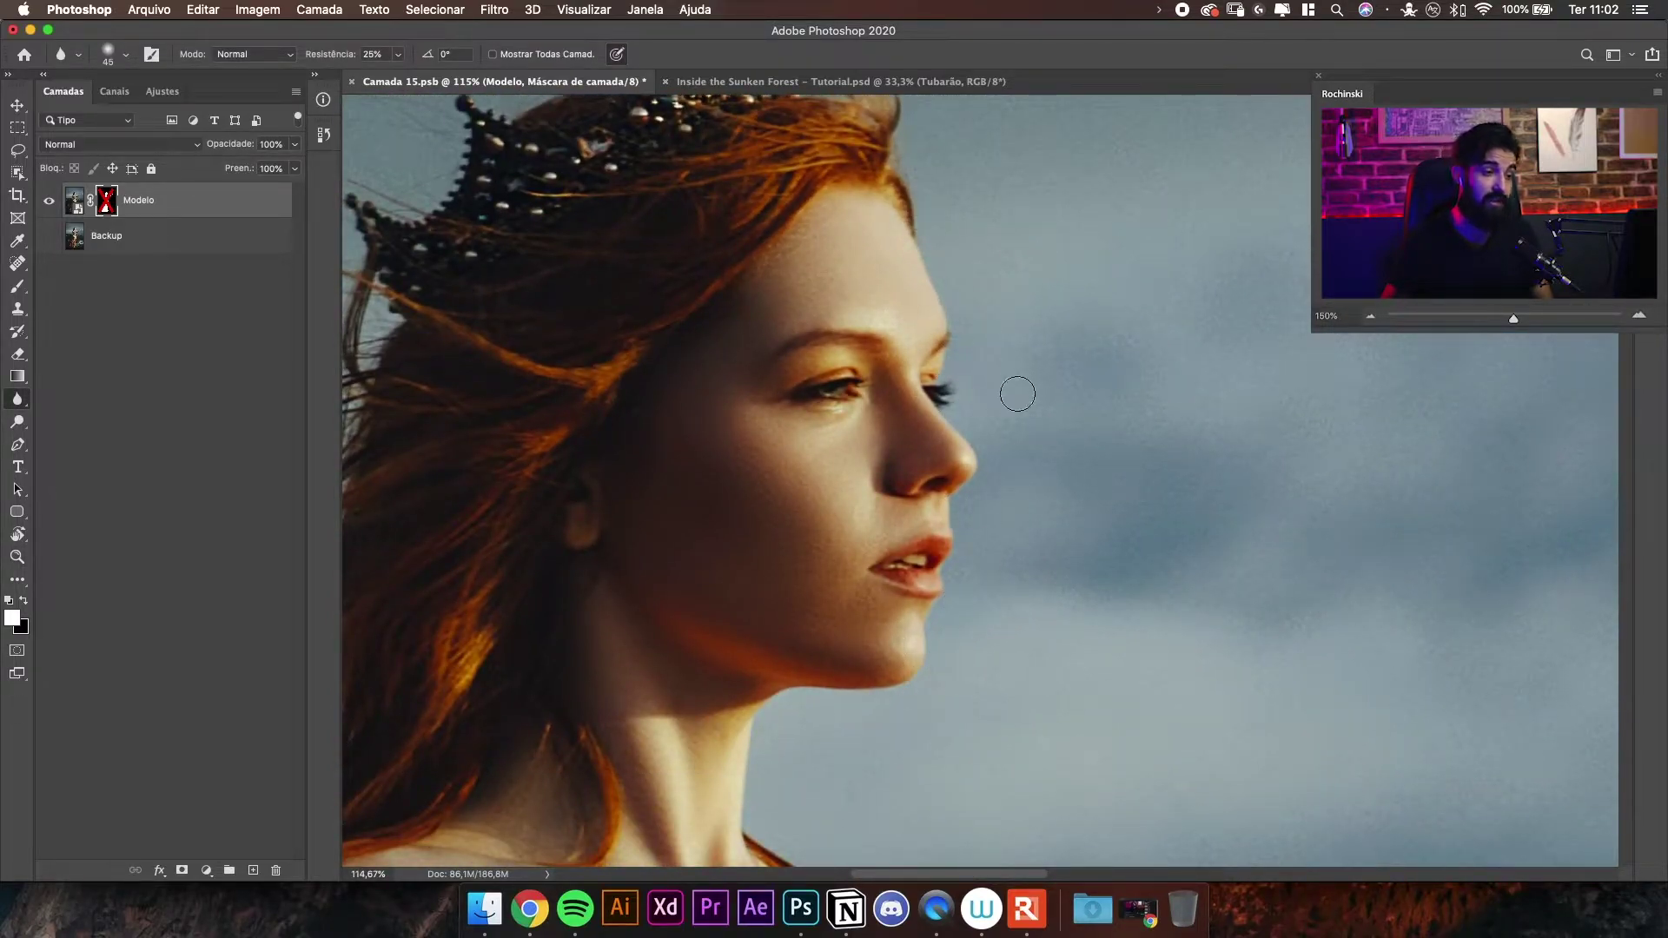
pyautogui.keyDown('shift'); pyautogui.click(111, 203); pyautogui.keyUp('shift')
# - Blur the mask edge around the chin, lips and underside of the nose, using brush sizes of 60 and 10
pyautogui.scroll(6, 808, 730)
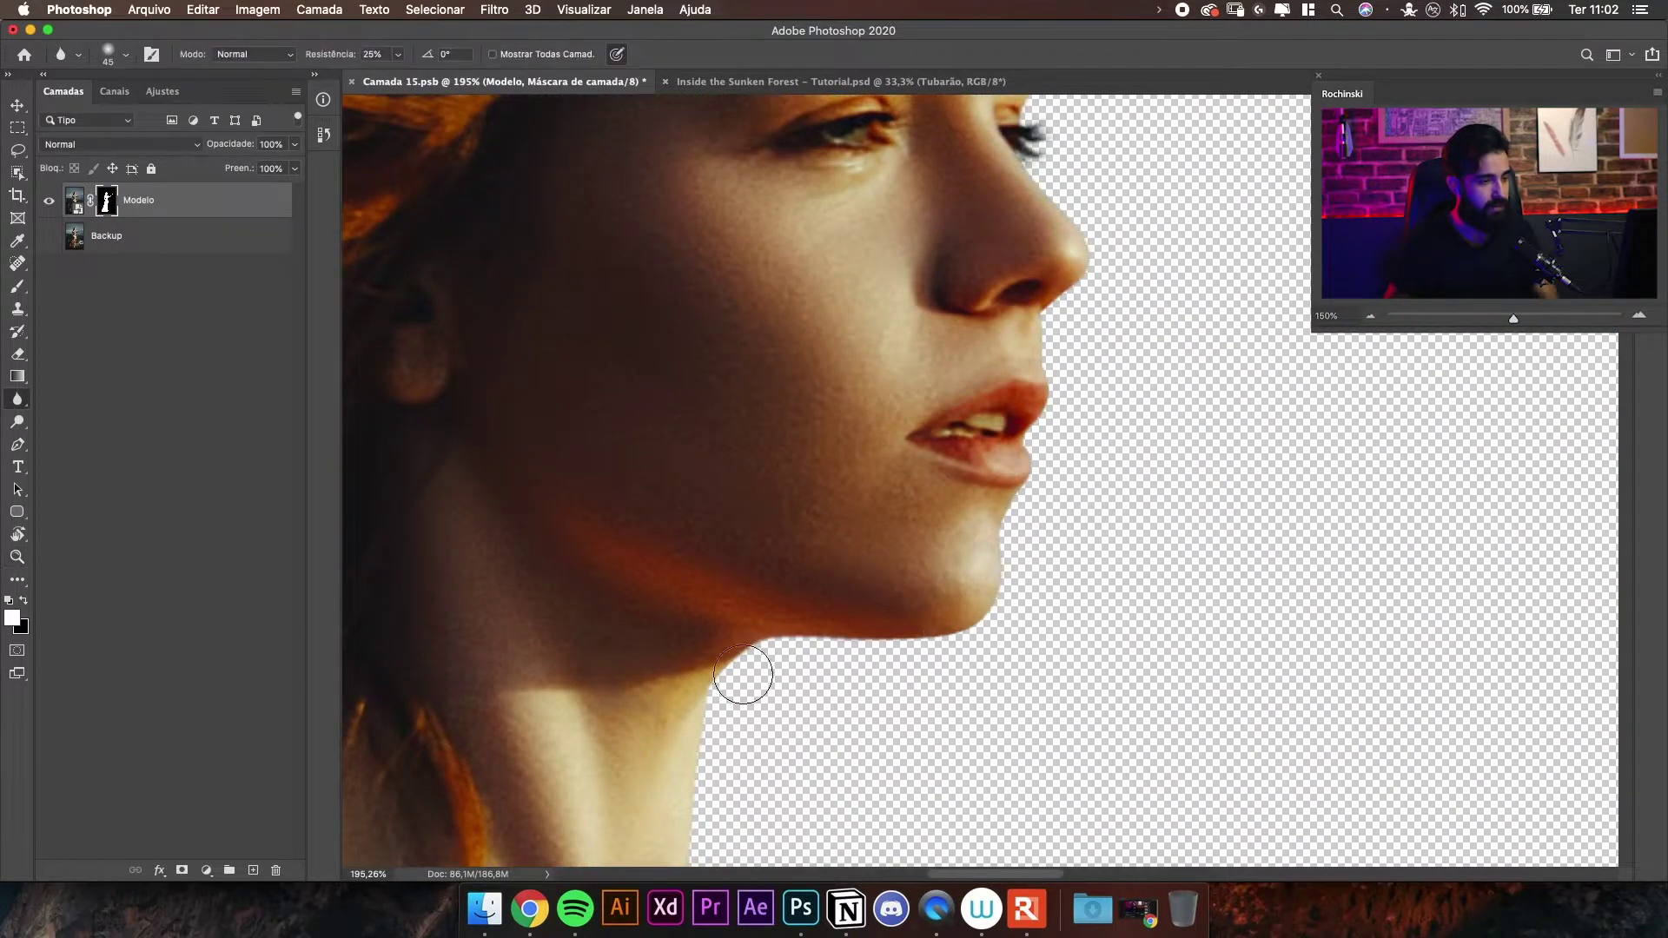
pyautogui.moveTo(769, 680)
pyautogui.mouseDown()
pyautogui.moveTo(934, 655)
pyautogui.moveTo(1029, 595)
pyautogui.moveTo(984, 622)
pyautogui.moveTo(1021, 543)
pyautogui.mouseUp()
pyautogui.press('[')
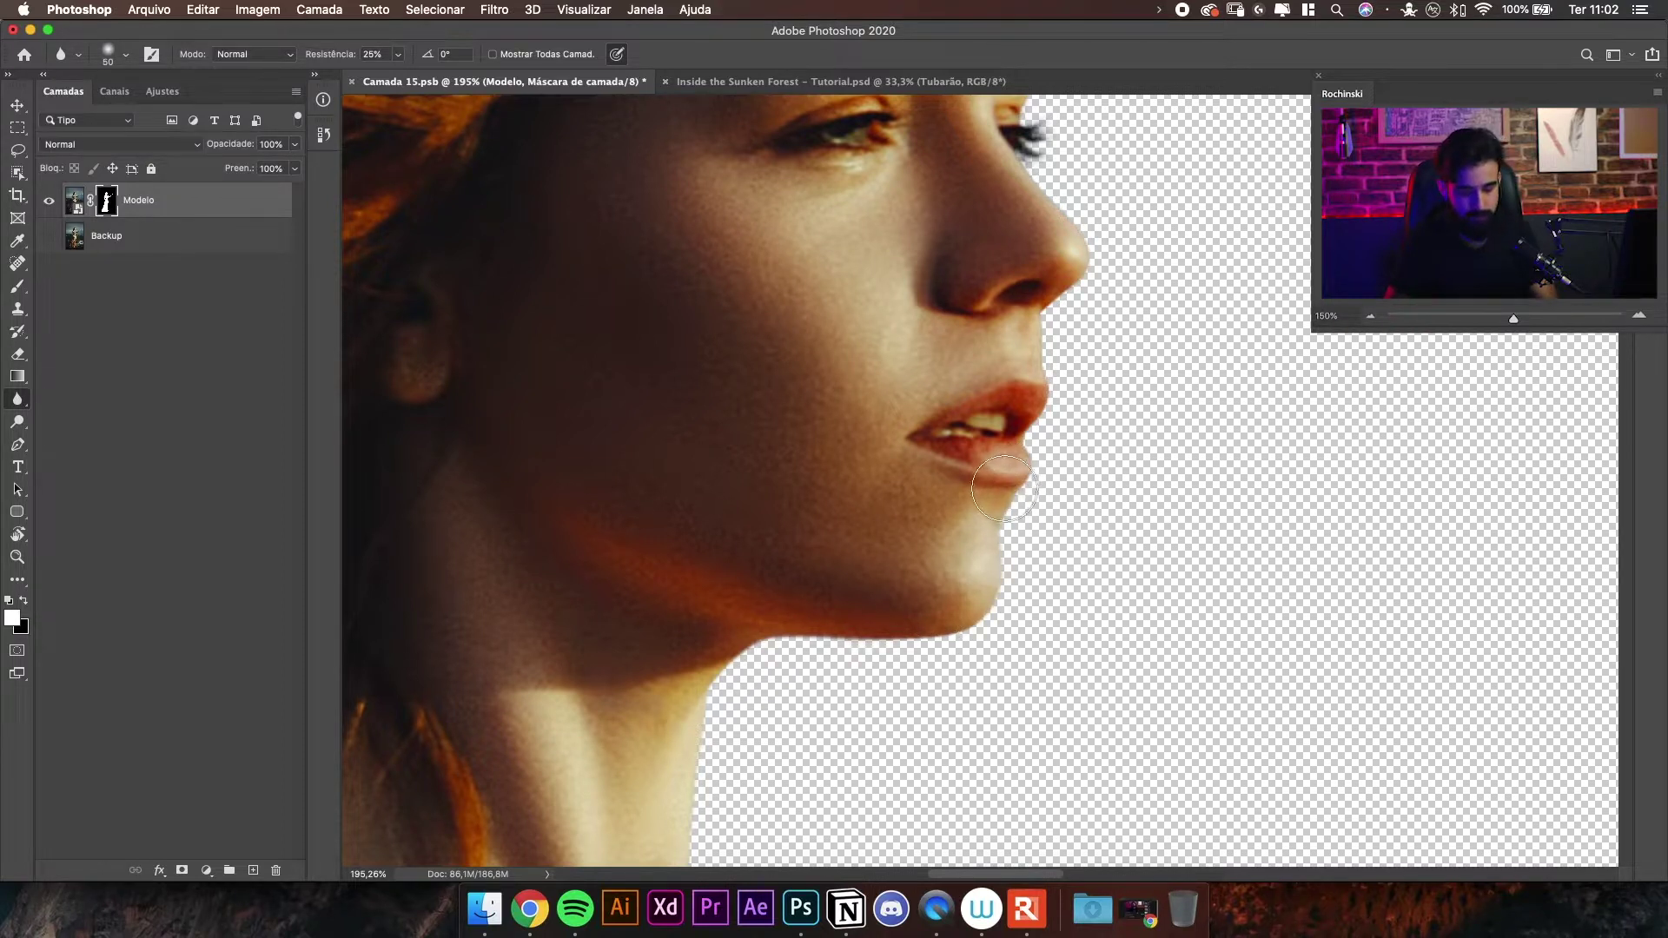
pyautogui.press('[')
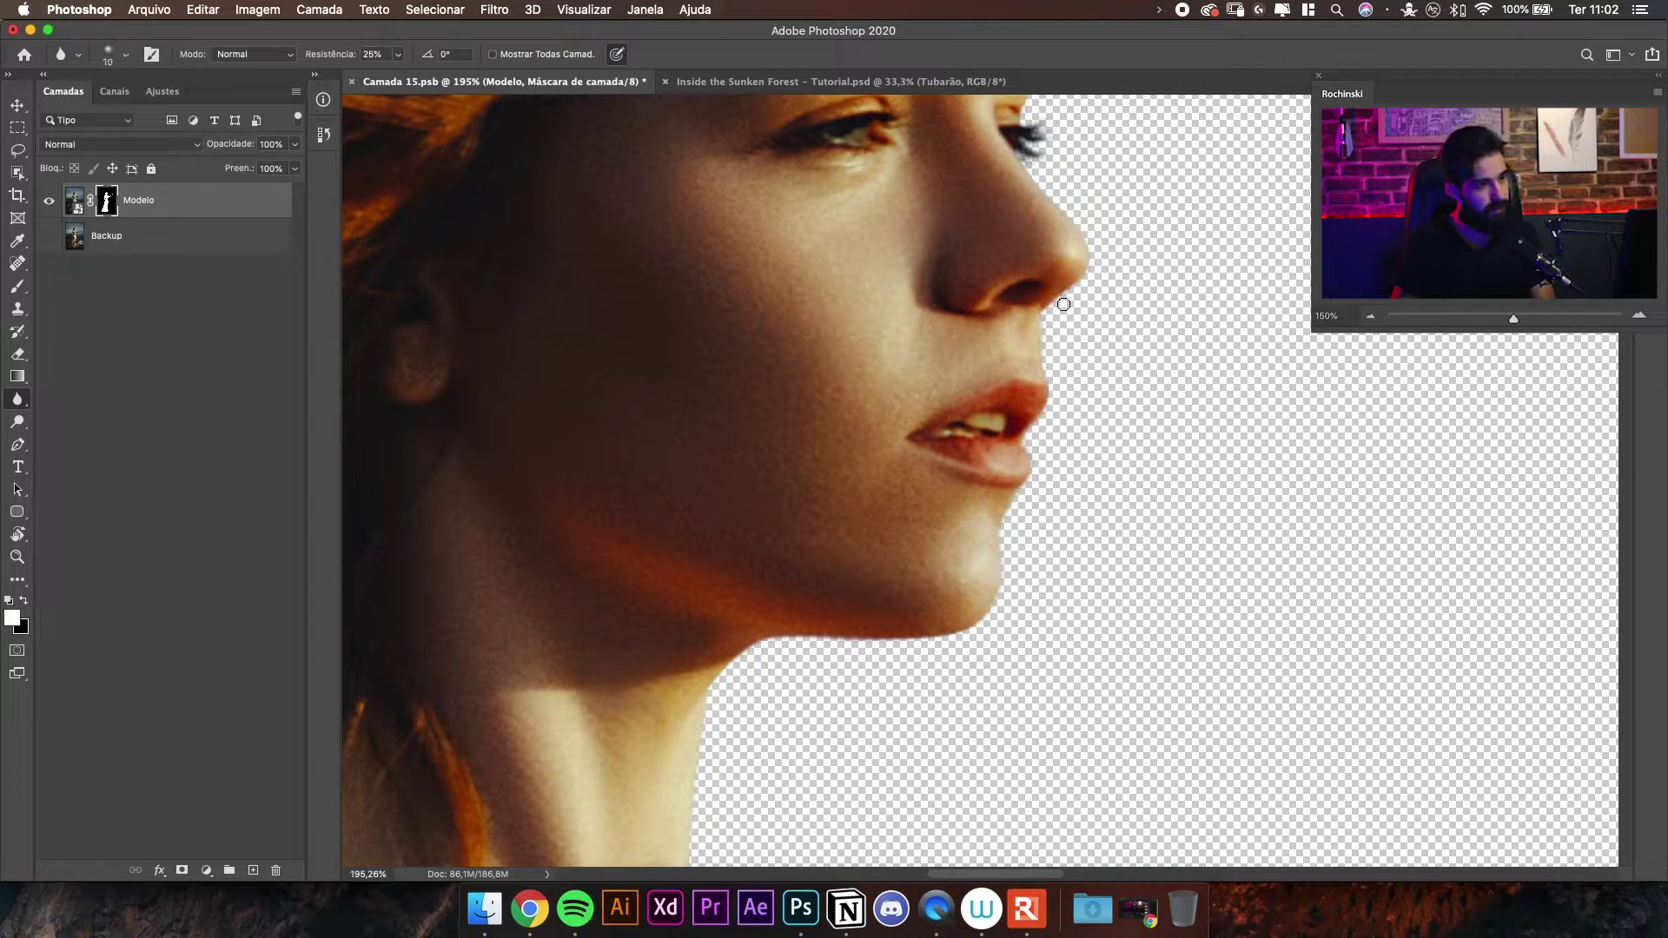
pyautogui.moveTo(1101, 277); pyautogui.dragTo(1047, 380)
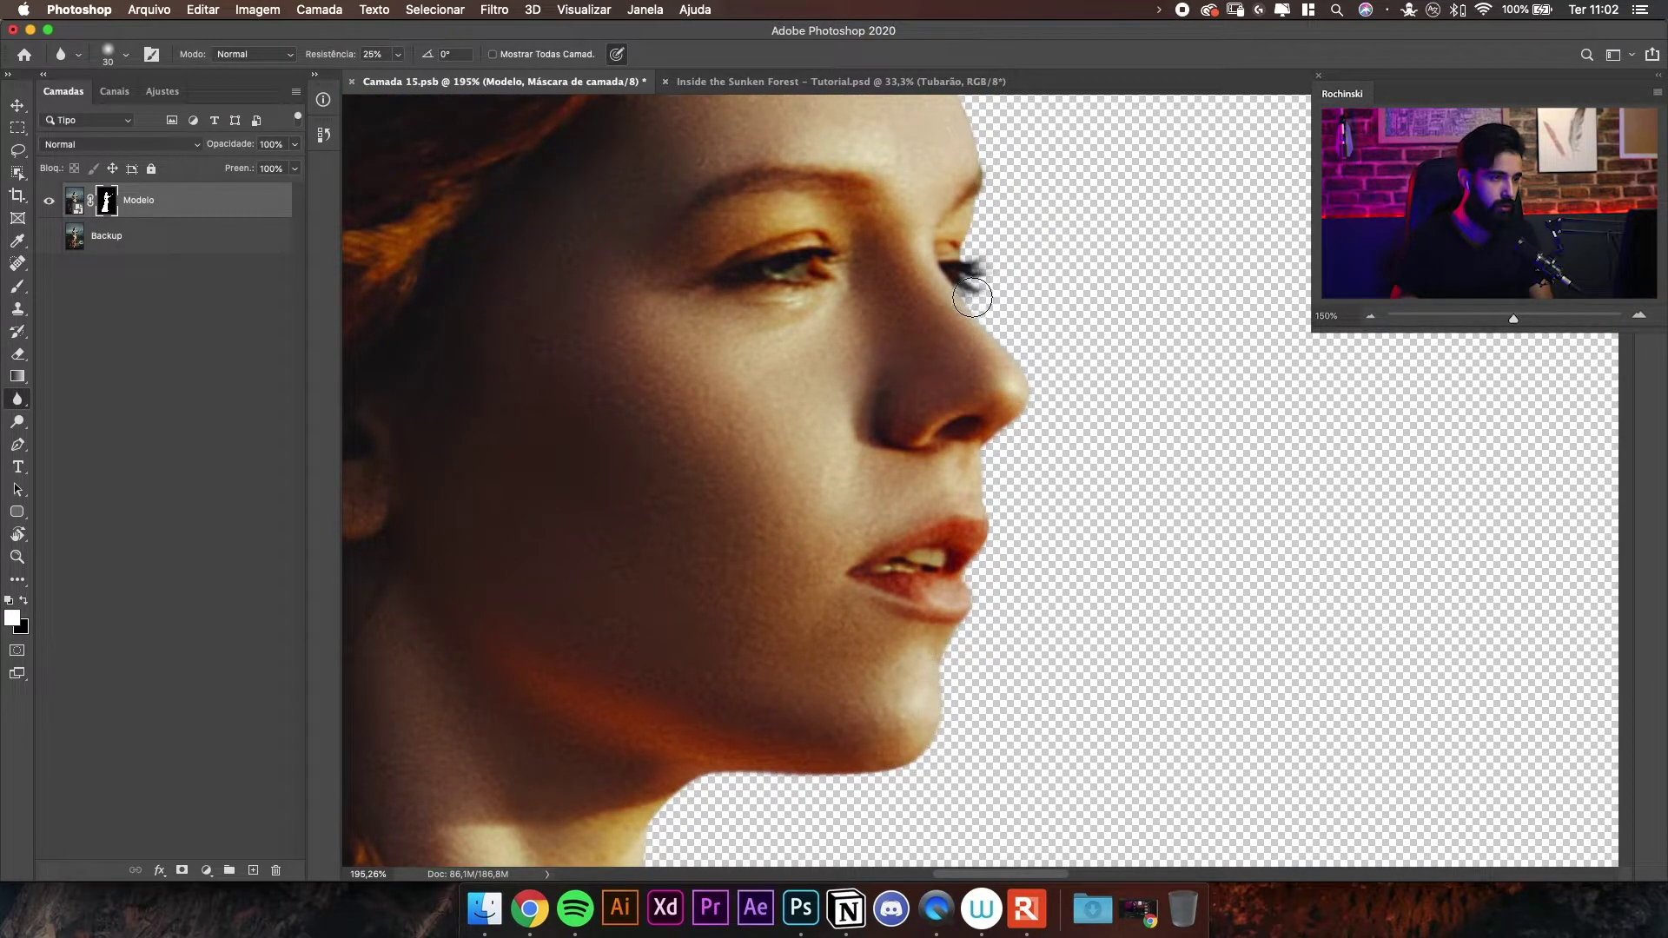
# - Blur the mask edge from the eye over the forehead to the front hairline, using brush sizes of 30 and 15
pyautogui.scroll(5, 977, 260)
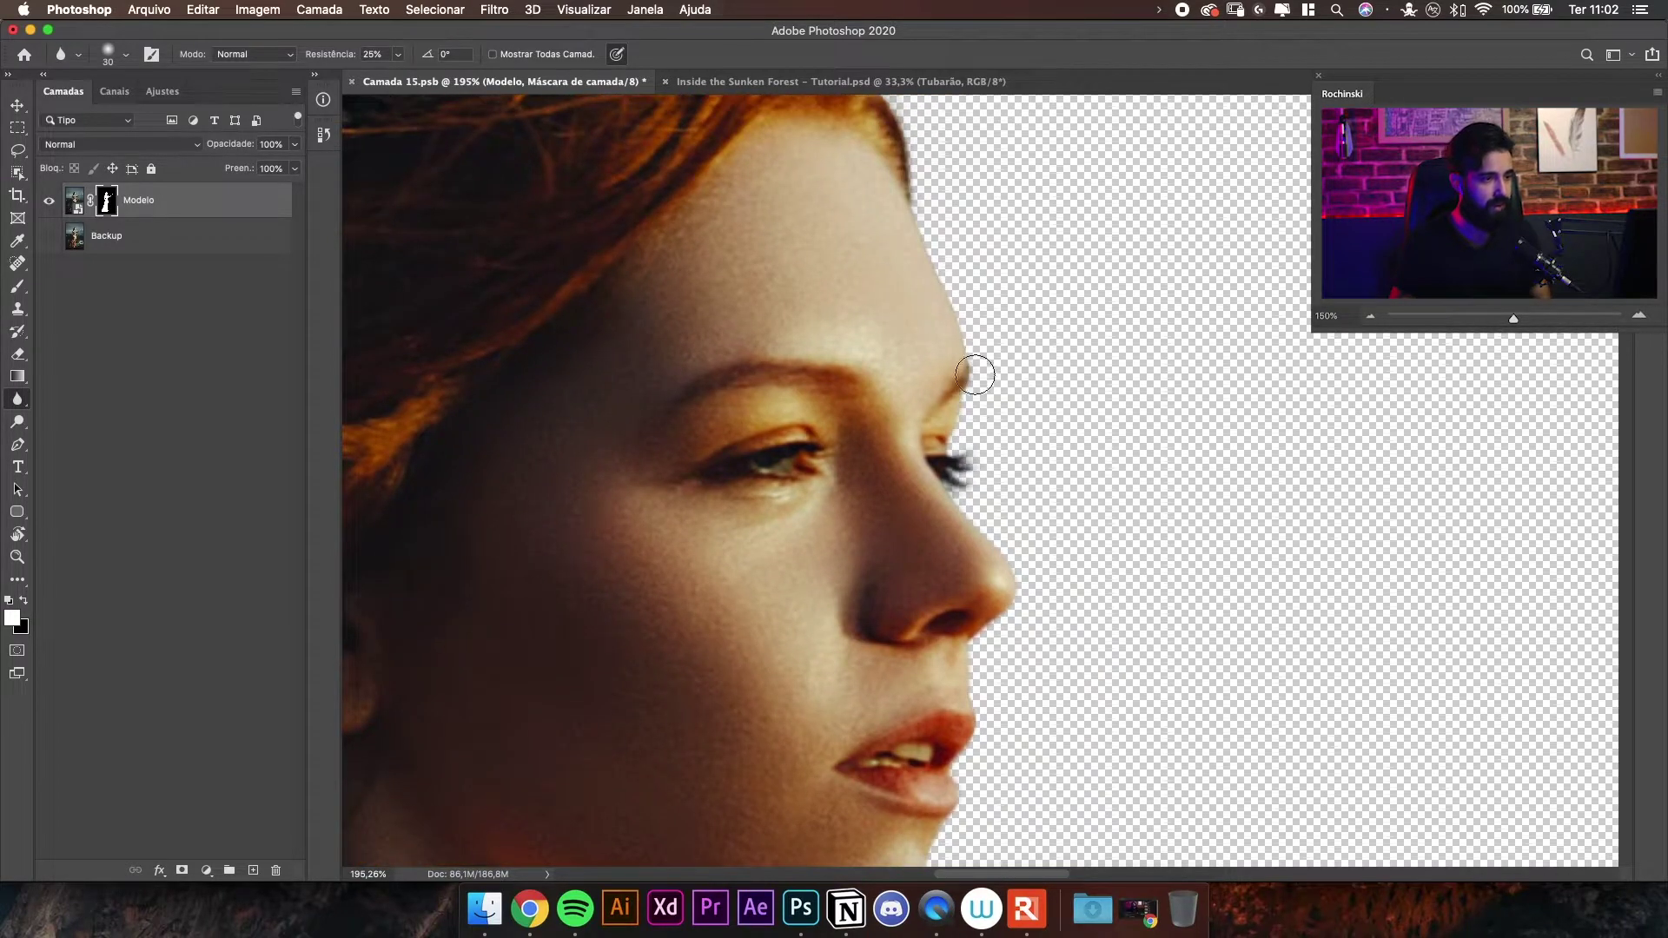
pyautogui.scroll(4, 940, 235)
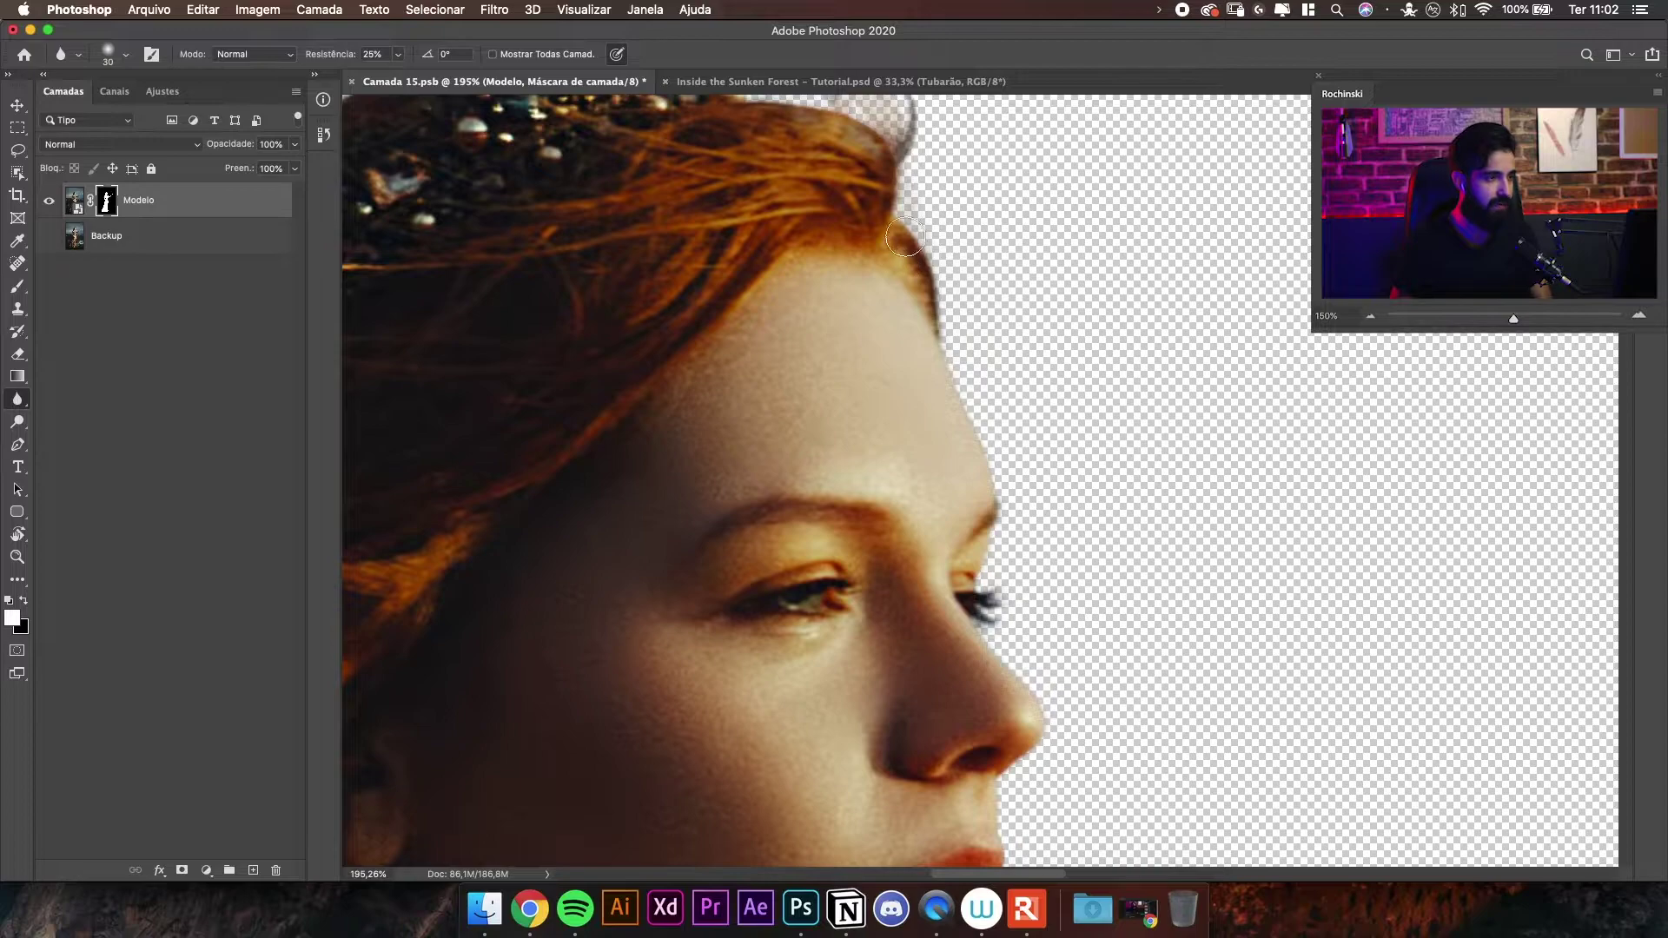
pyautogui.scroll(4, 907, 239)
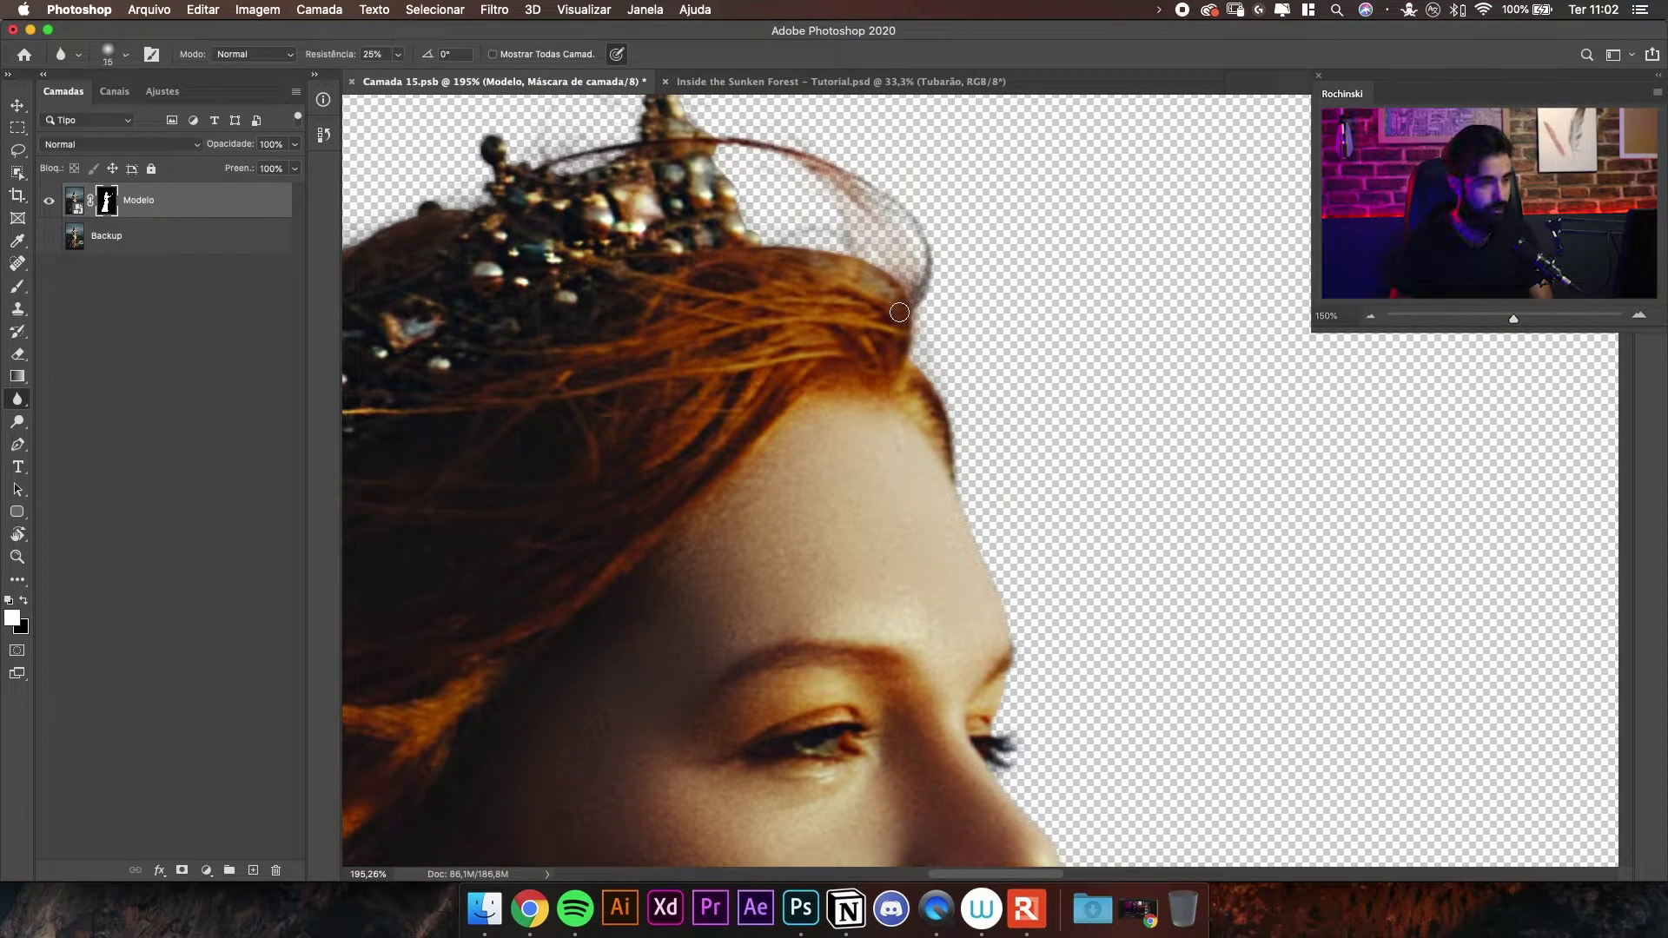
pyautogui.moveTo(850, 237); pyautogui.dragTo(932, 305)
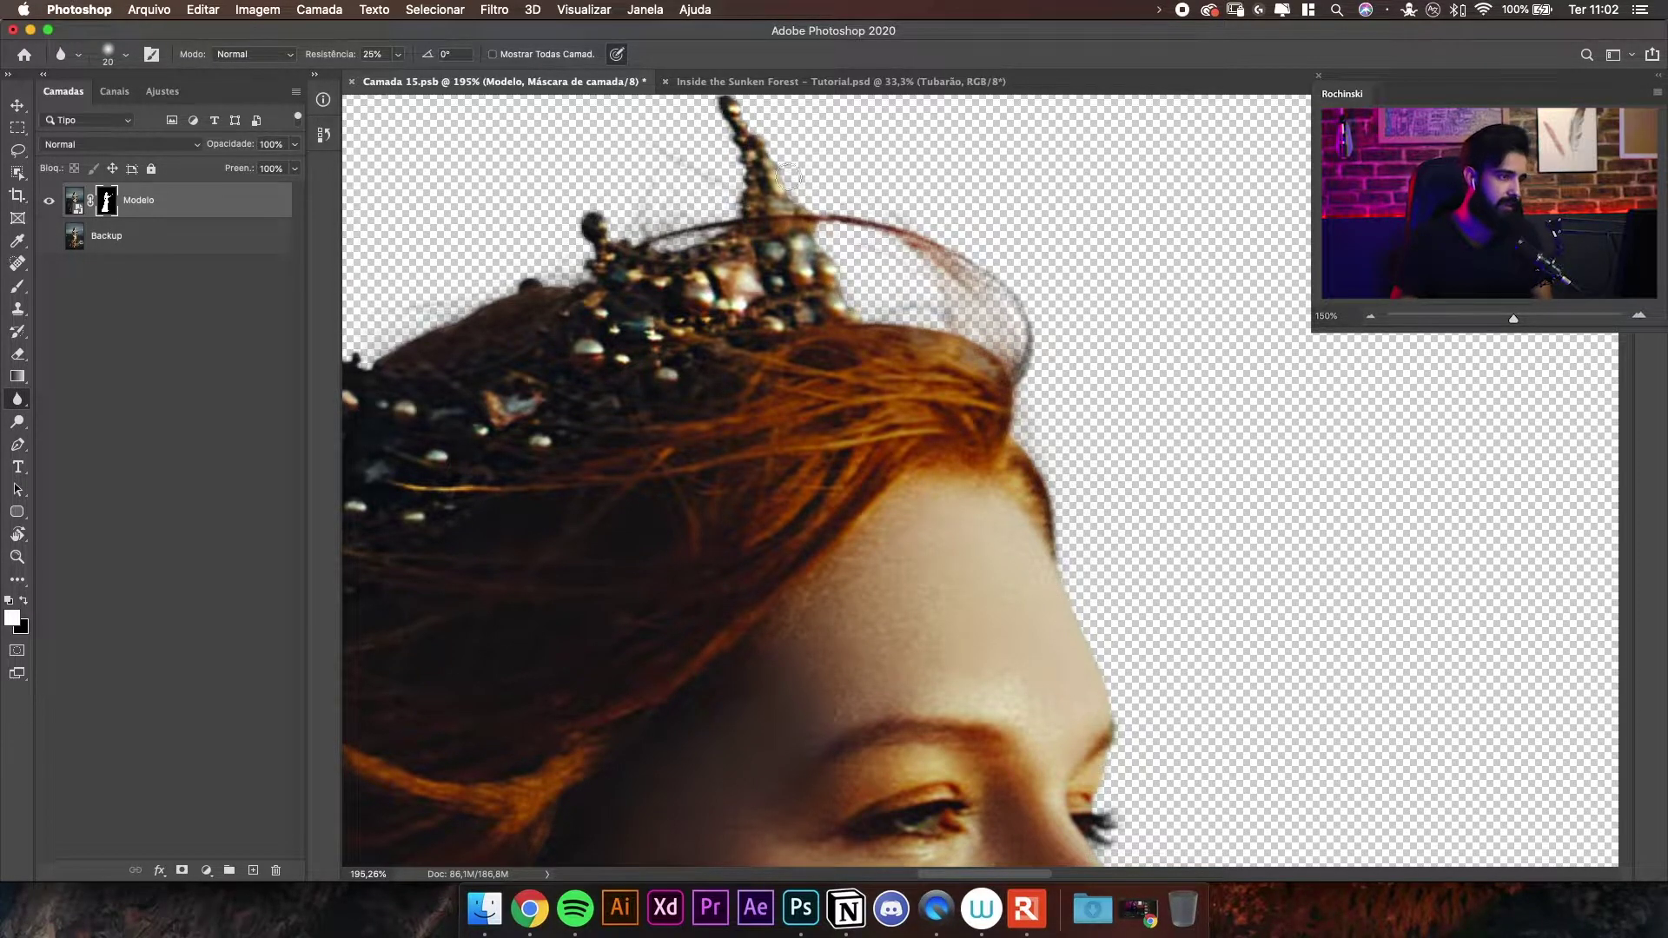
# - Soften the mask edge around the crown and the loose hair above the forehead with the blur brush at 25
pyautogui.scroll(3, 795, 187)
pyautogui.press('[')
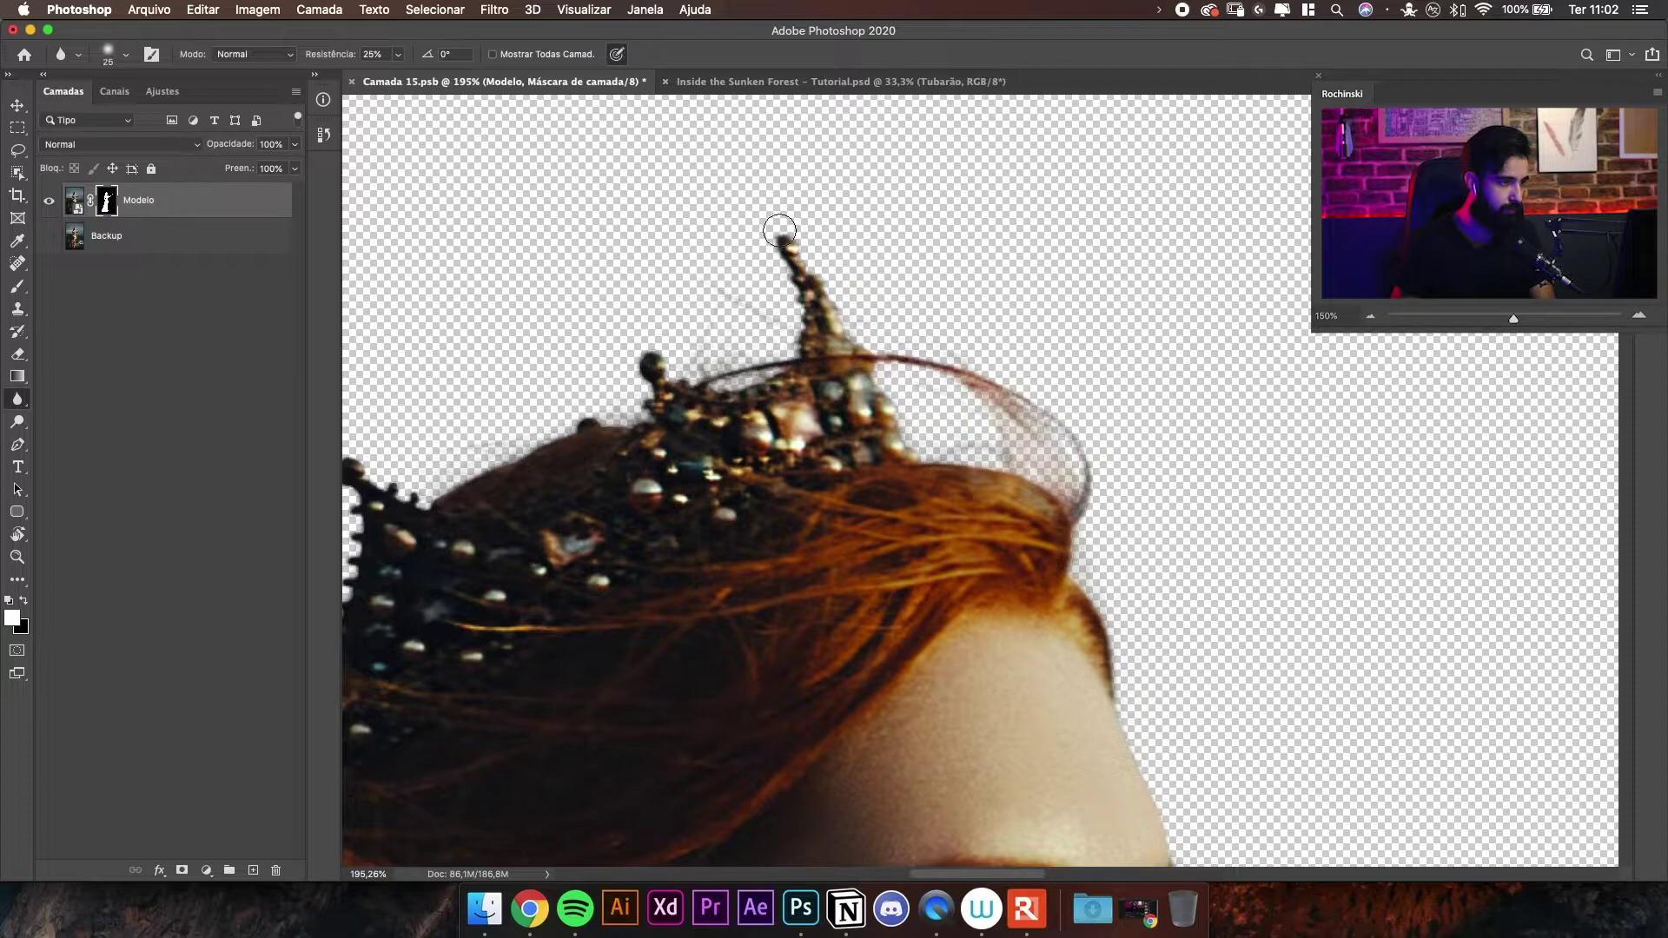
pyautogui.moveTo(1055, 434); pyautogui.dragTo(999, 126)
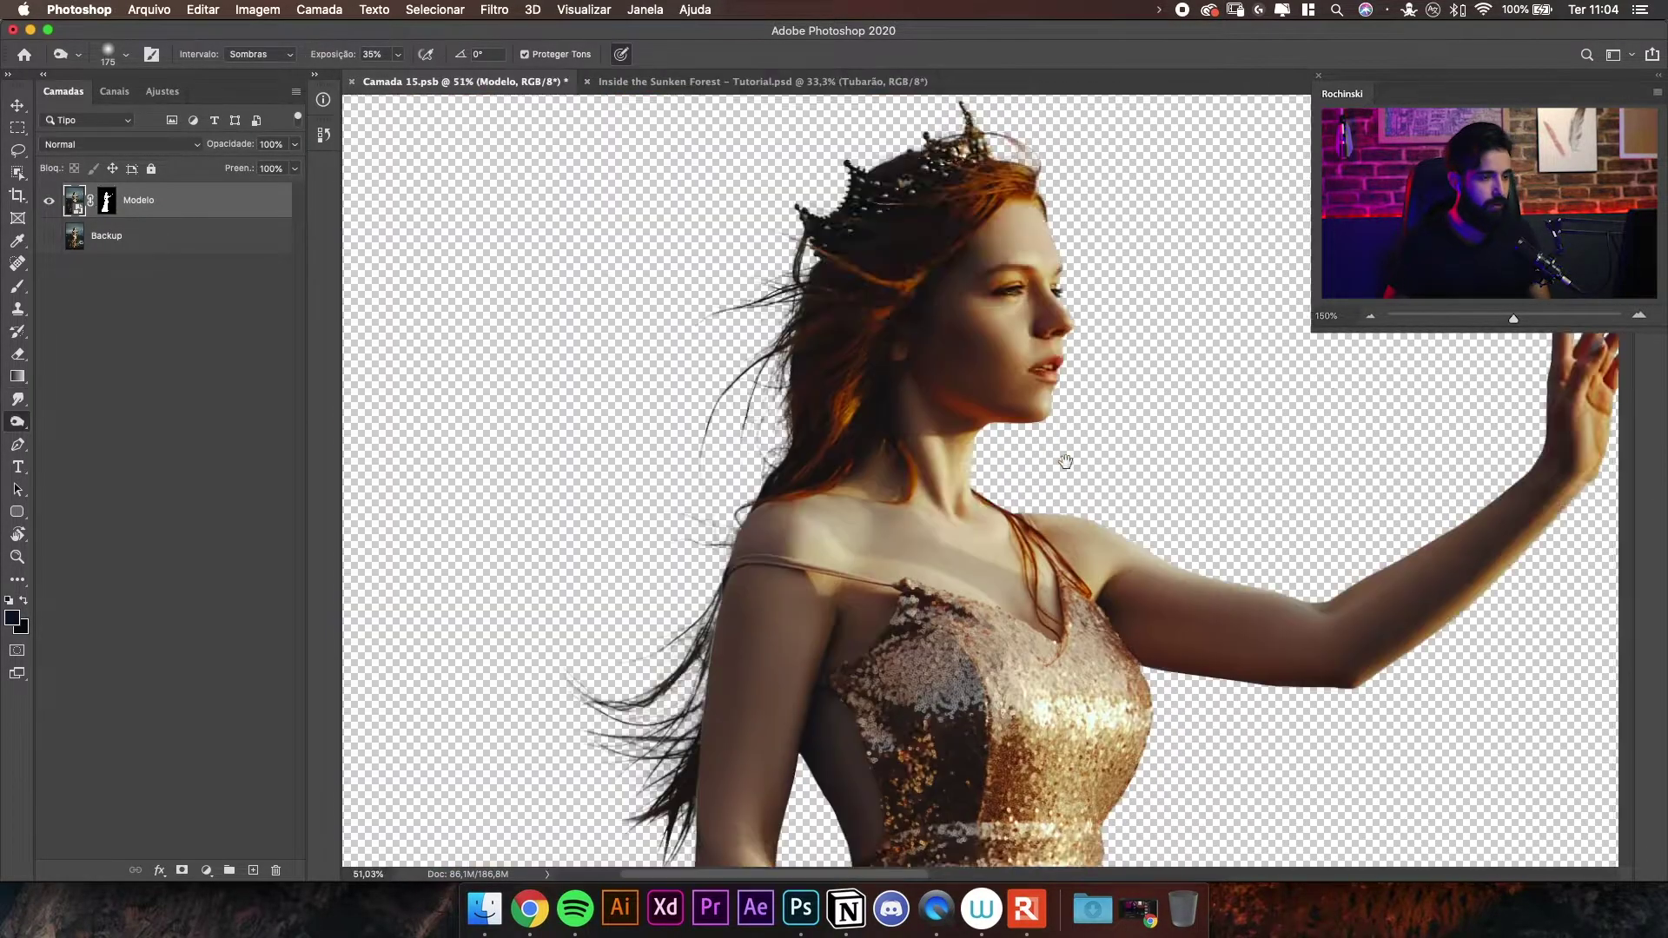
# - Reactivate the Modelo layer mask, switch back to the Blur tool with brush size 125, and display the mask on its own
pyautogui.moveTo(1064, 461)
pyautogui.mouseDown()
pyautogui.moveTo(1023, 324)
pyautogui.moveTo(566, 273)
pyautogui.mouseUp()
pyautogui.press('z')
pyautogui.press('o')
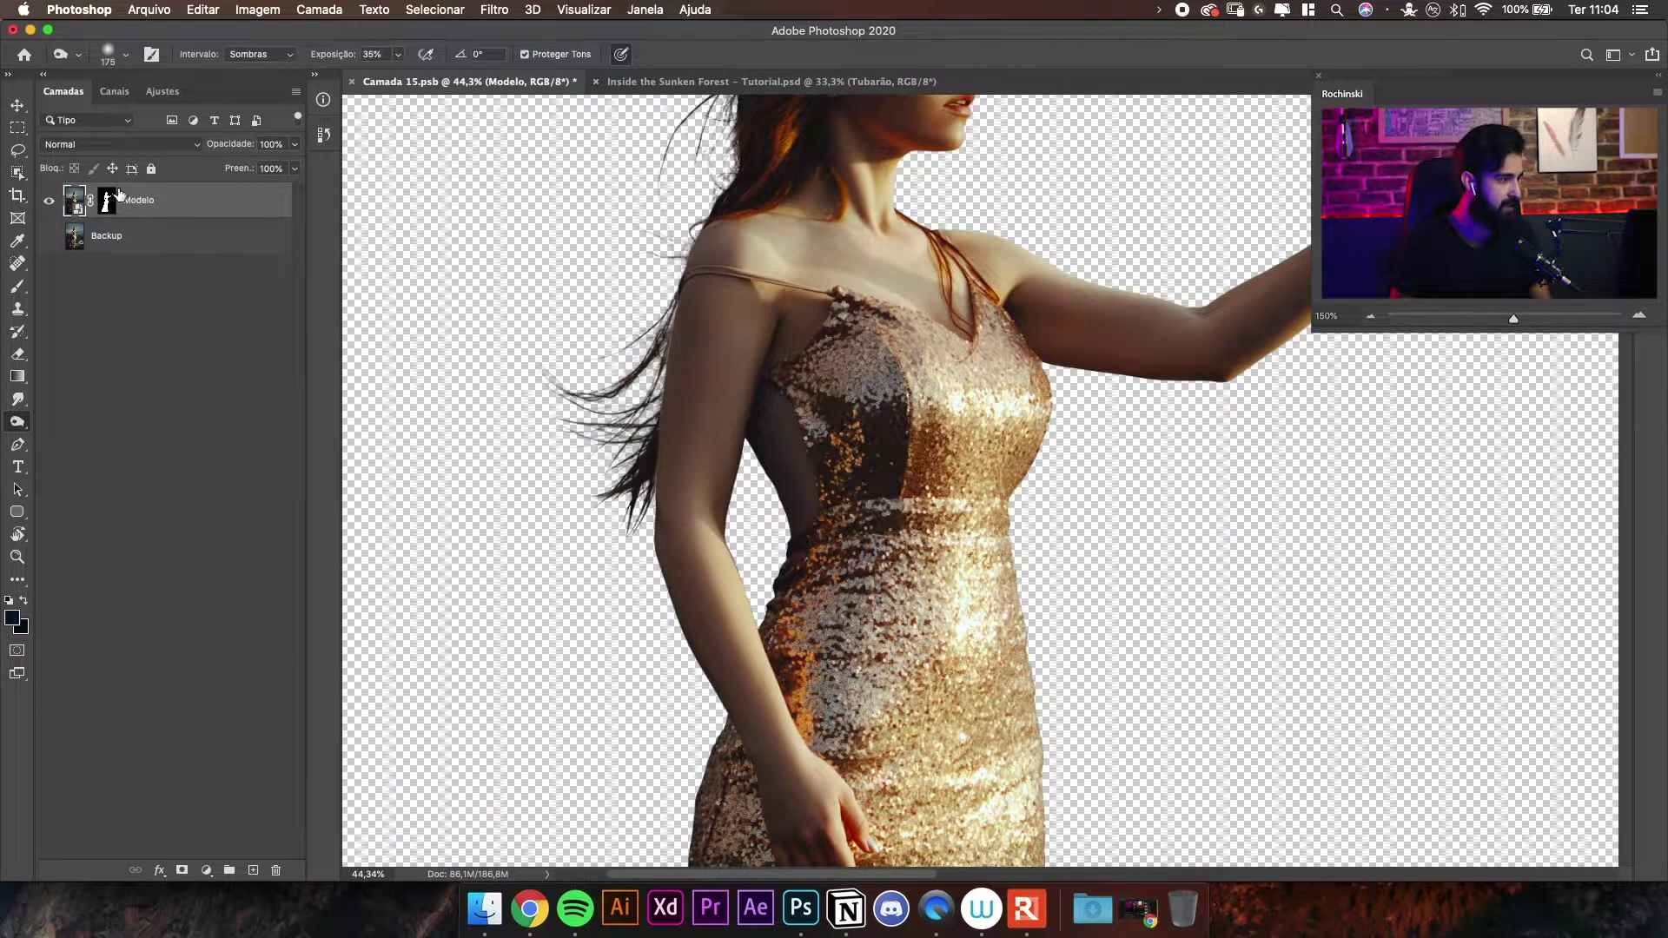
pyautogui.click(108, 200)
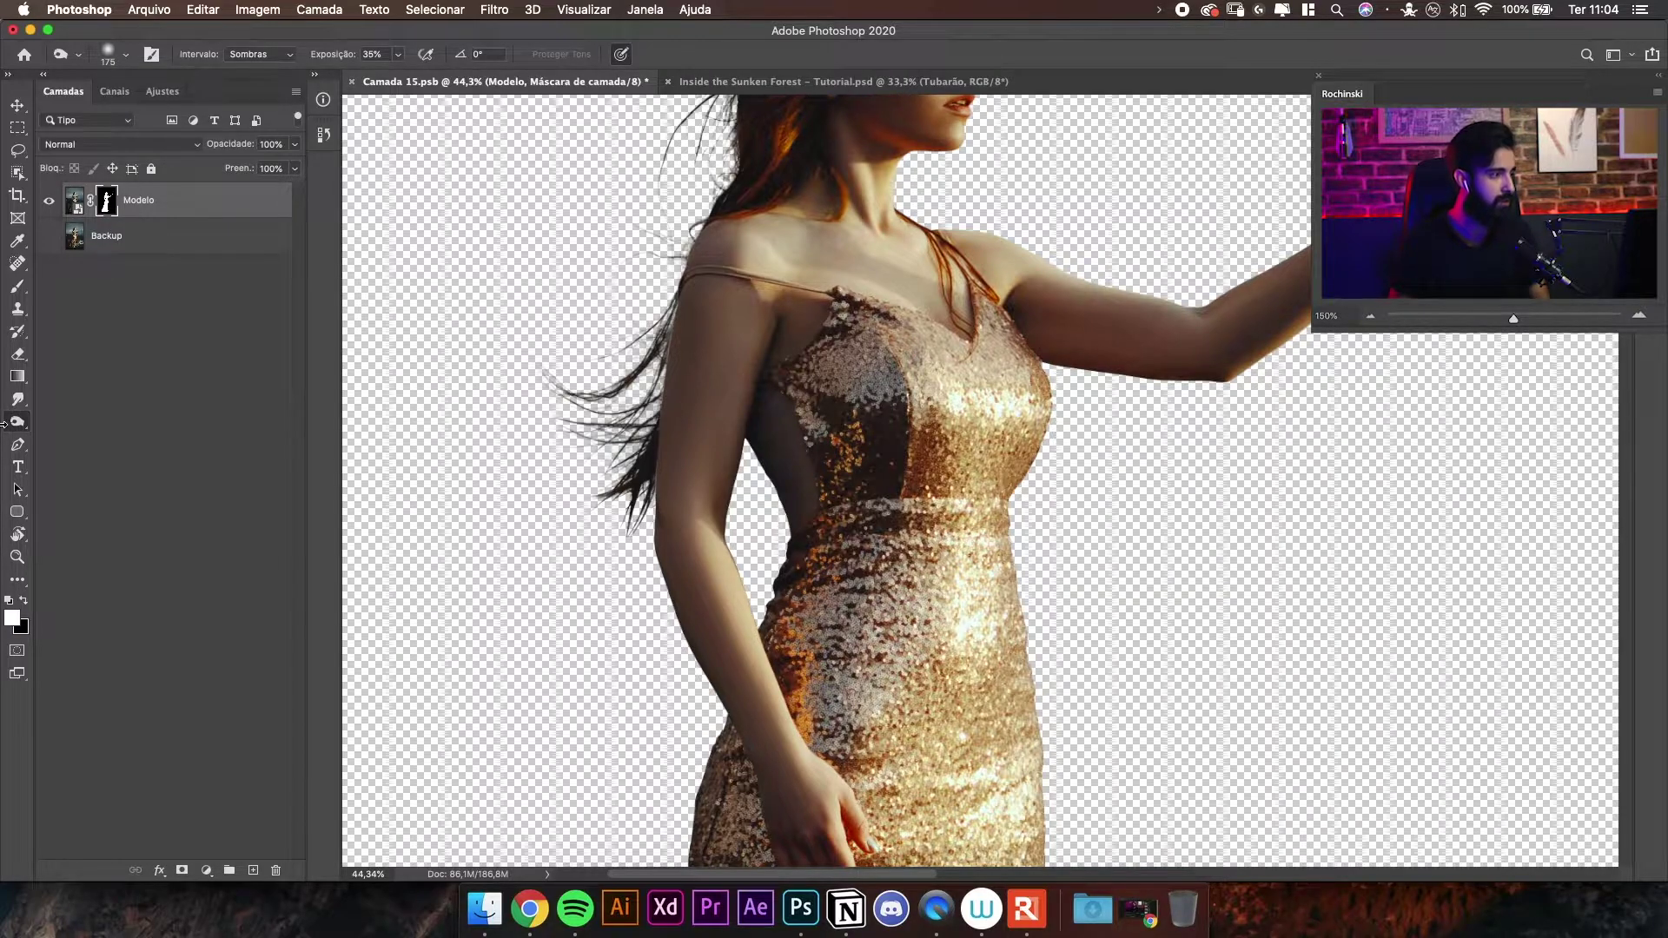
pyautogui.moveTo(18, 399); pyautogui.dragTo(101, 397)
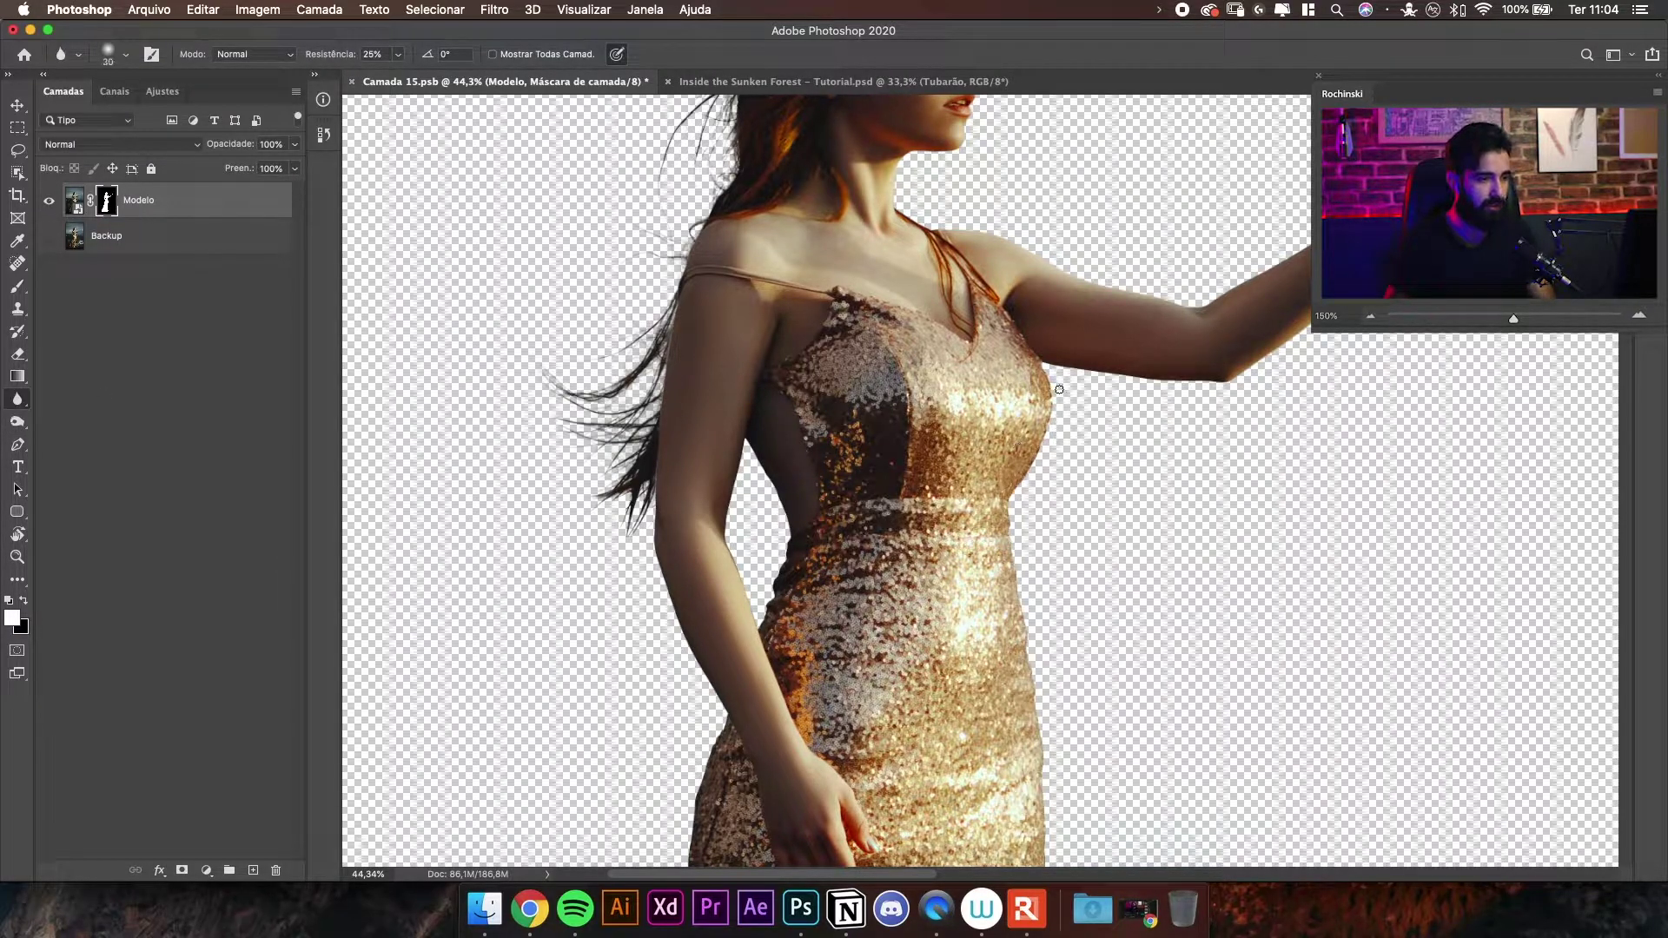
pyautogui.press(']')
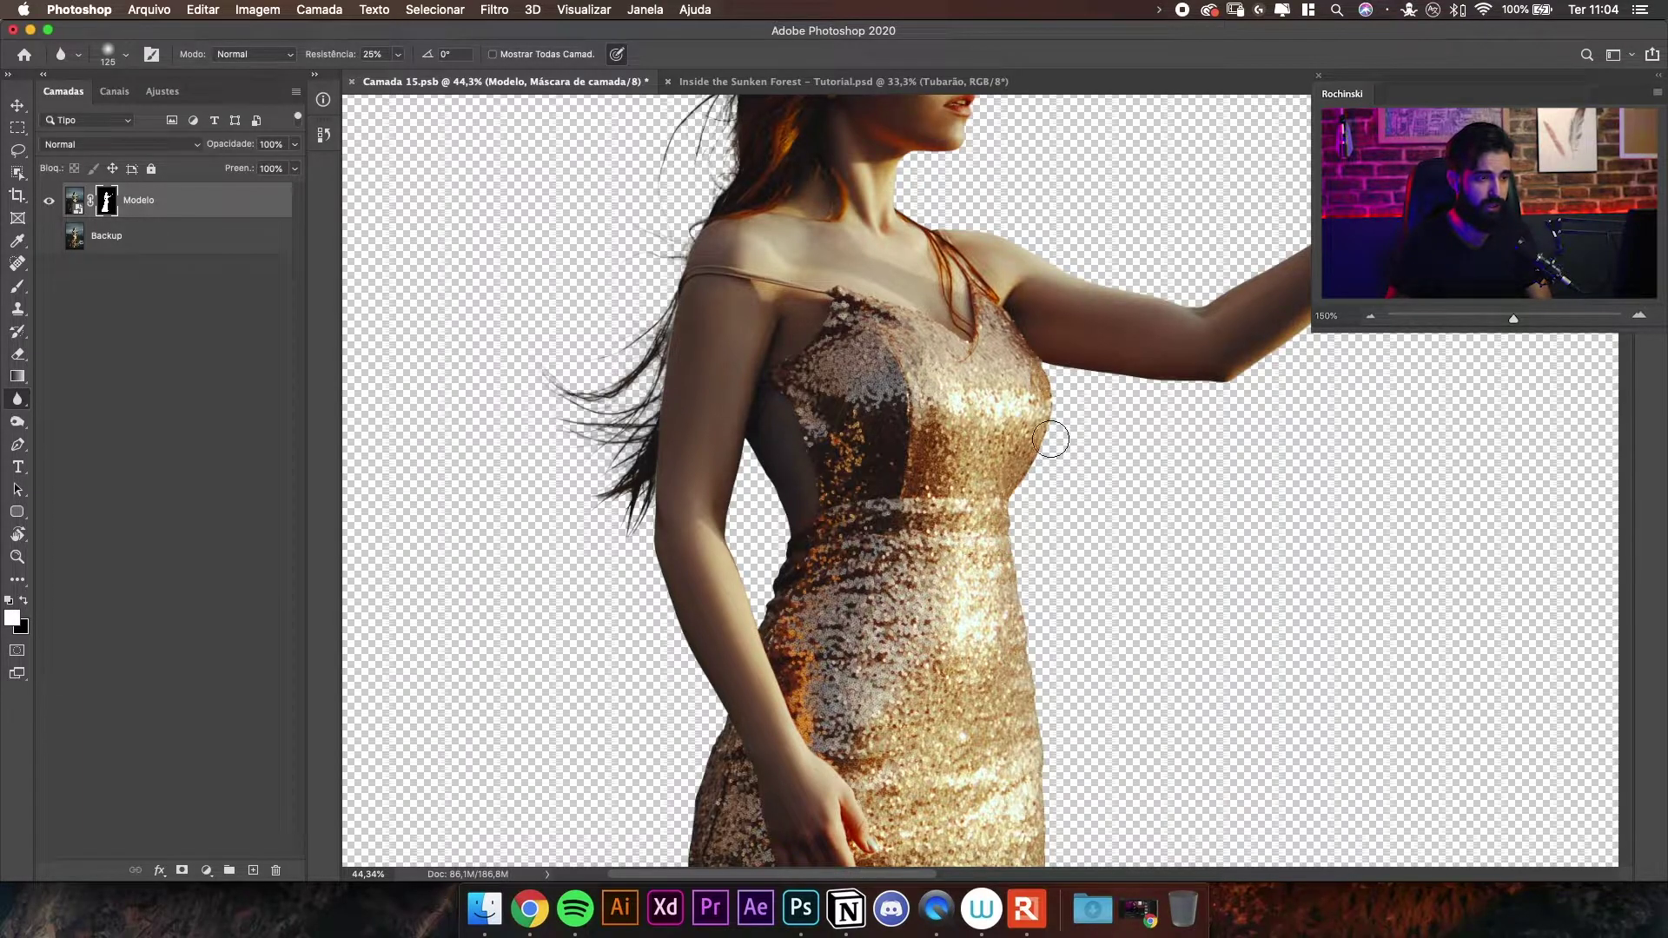
pyautogui.keyDown('alt'); pyautogui.click(108, 200); pyautogui.keyUp('alt')
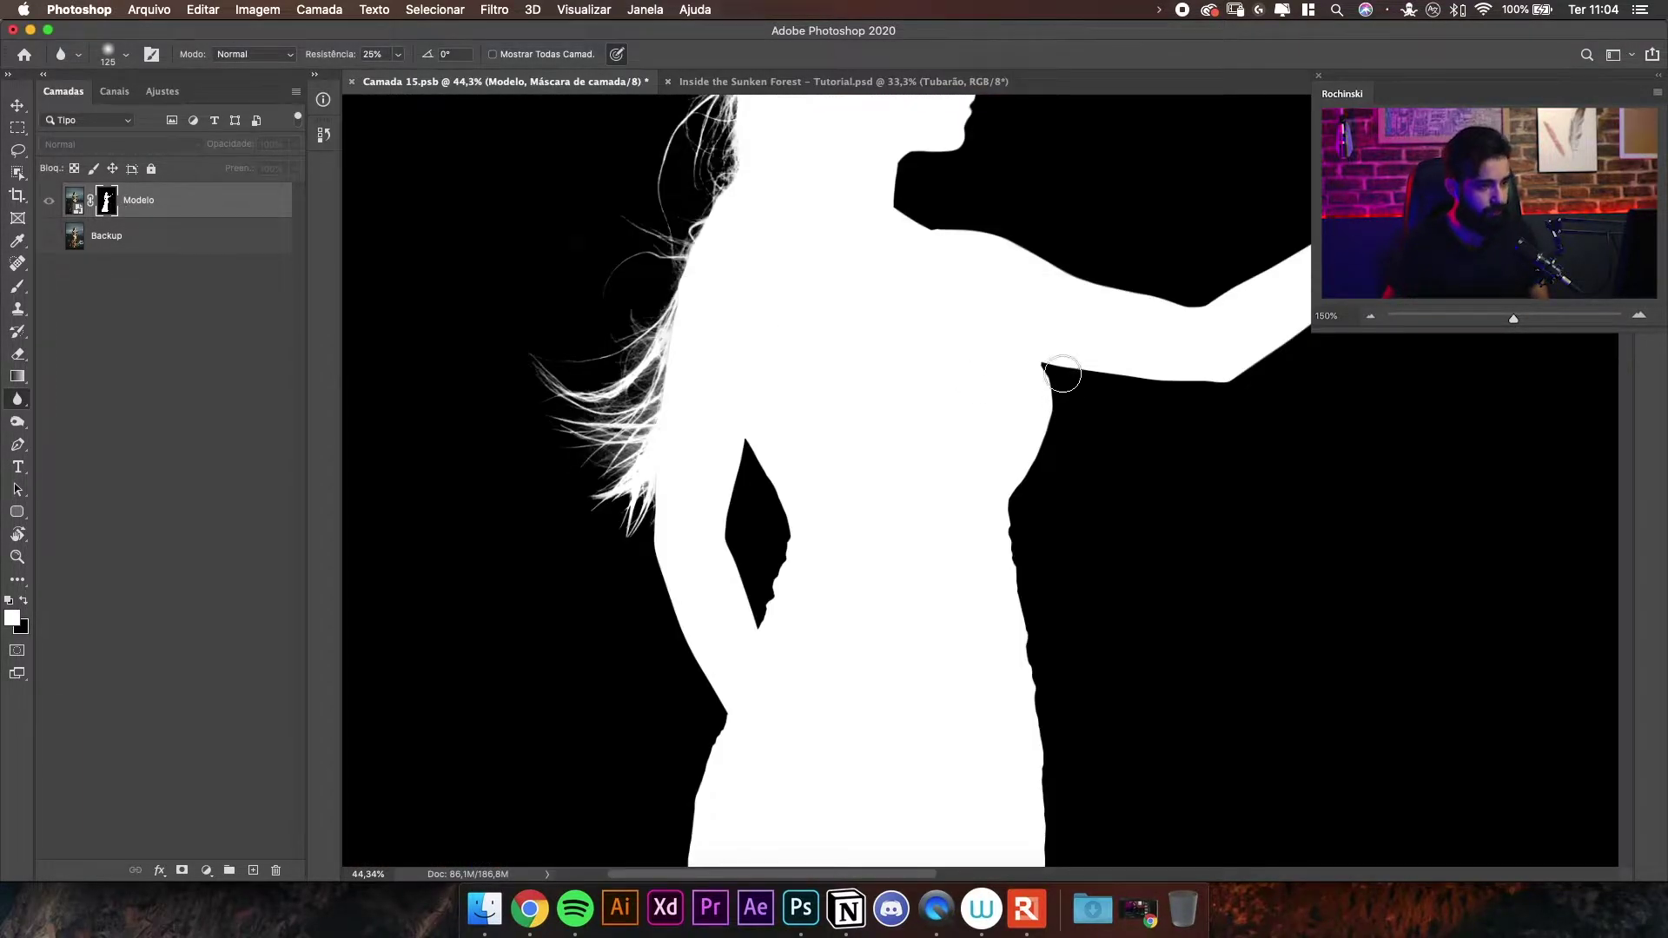
# - Blur the mask edge beneath the raised arm and down the bust to the waist with the brush at 80
pyautogui.scroll(3, 1060, 372)
pyautogui.press('[')
pyautogui.press('[')
pyautogui.press('[')
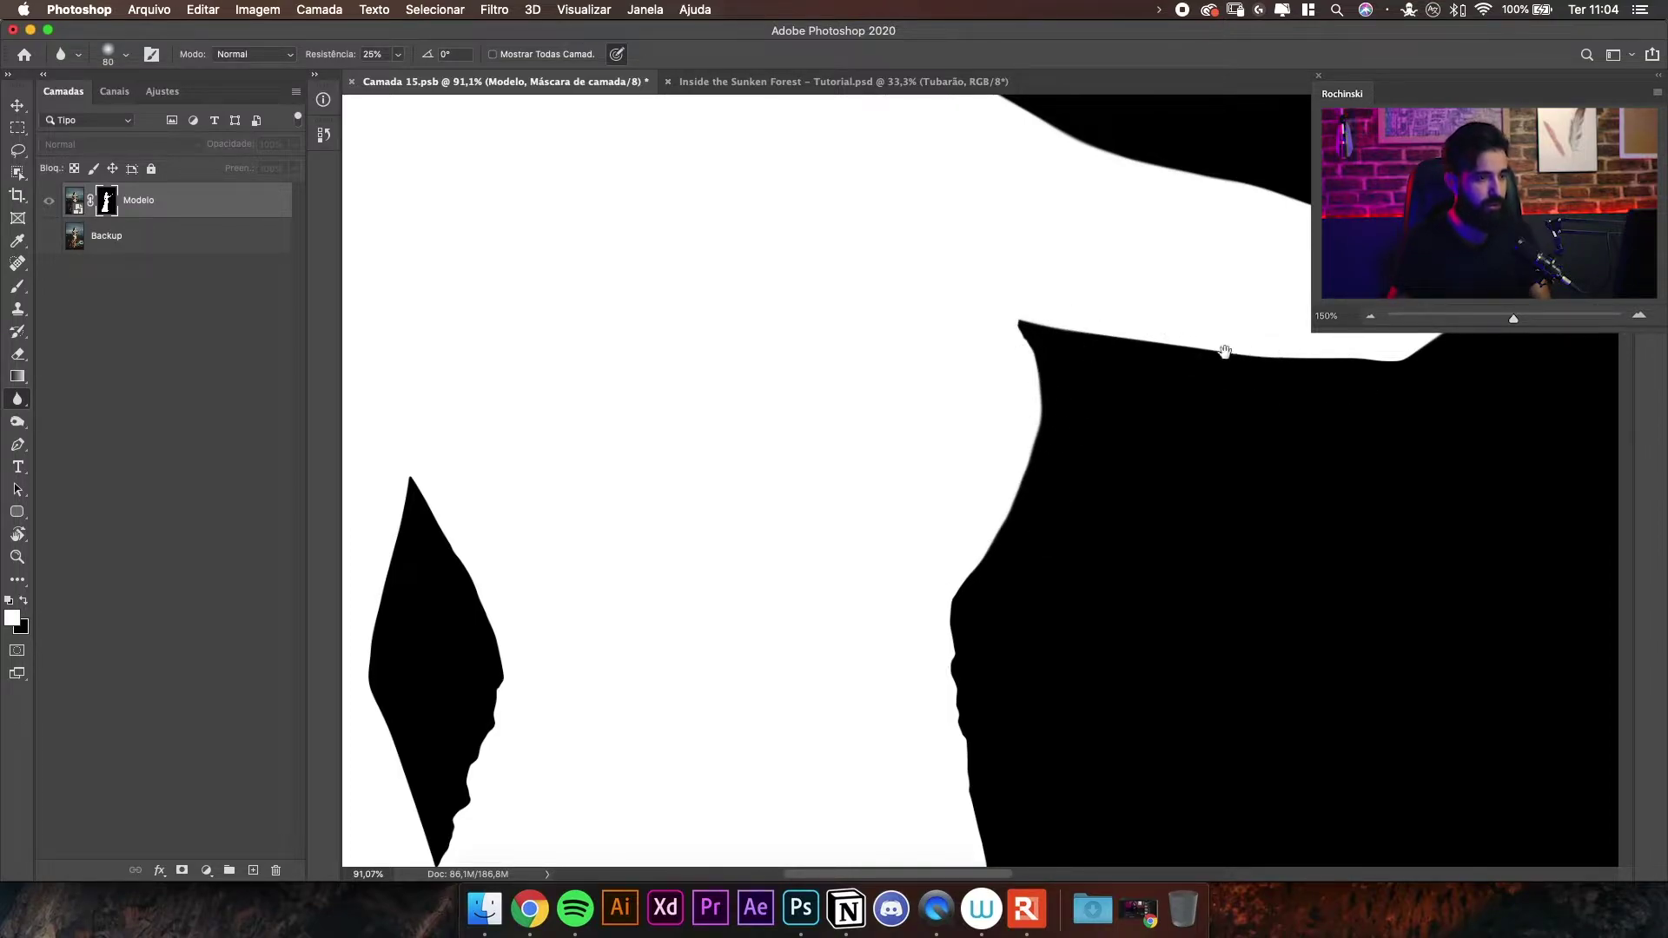
pyautogui.hscroll(3, 1277, 345)
pyautogui.scroll(-2, 477, 223)
pyautogui.hscroll(-1, 476, 222)
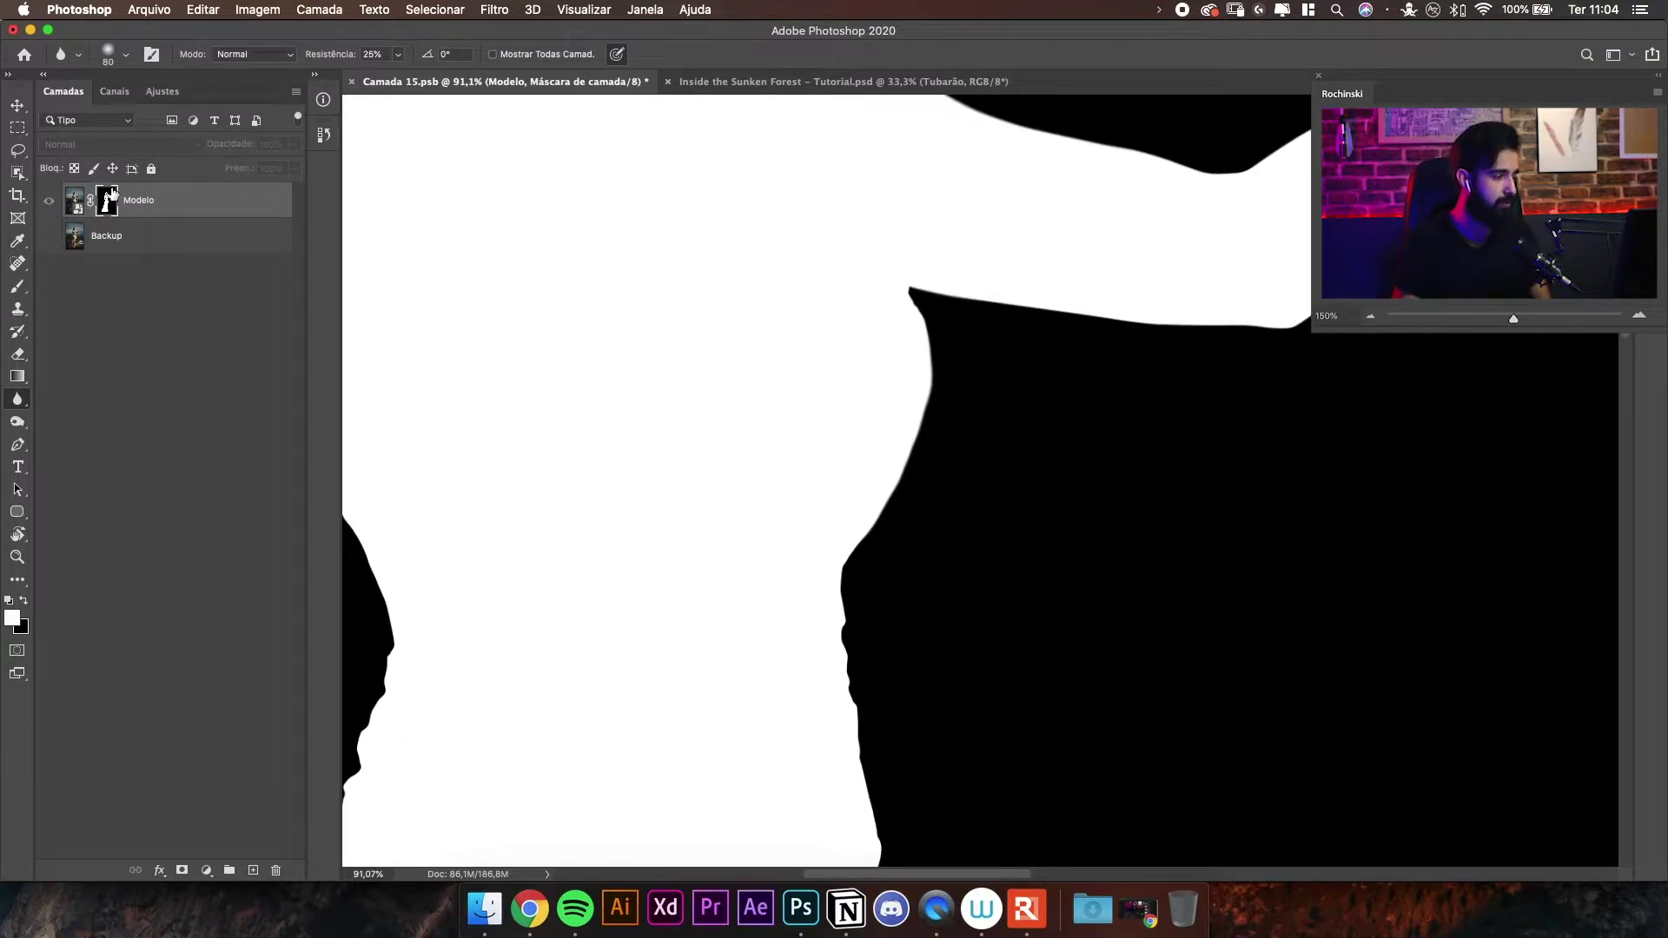
pyautogui.scroll(-3, 953, 361)
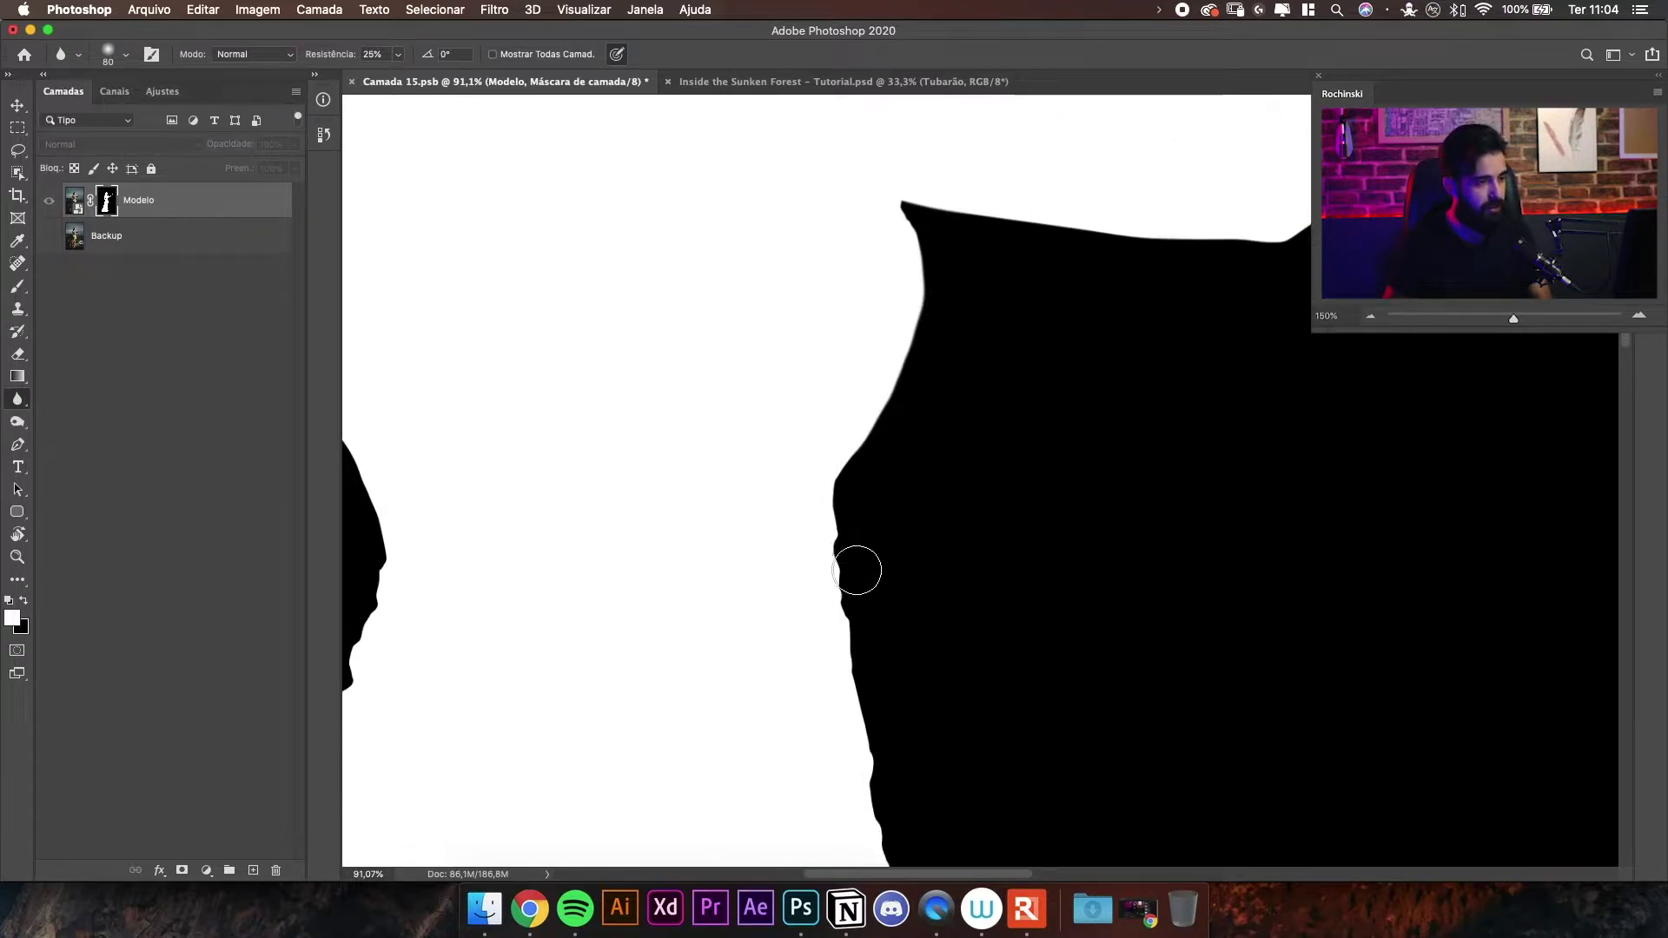
# - Blur the mask edge along the front of the waist, hips and skirt, raising the brush size to 90
pyautogui.moveTo(852, 573); pyautogui.dragTo(877, 346)
pyautogui.press(']')
pyautogui.moveTo(850, 505); pyautogui.dragTo(848, 325)
pyautogui.scroll(-5, 852, 477)
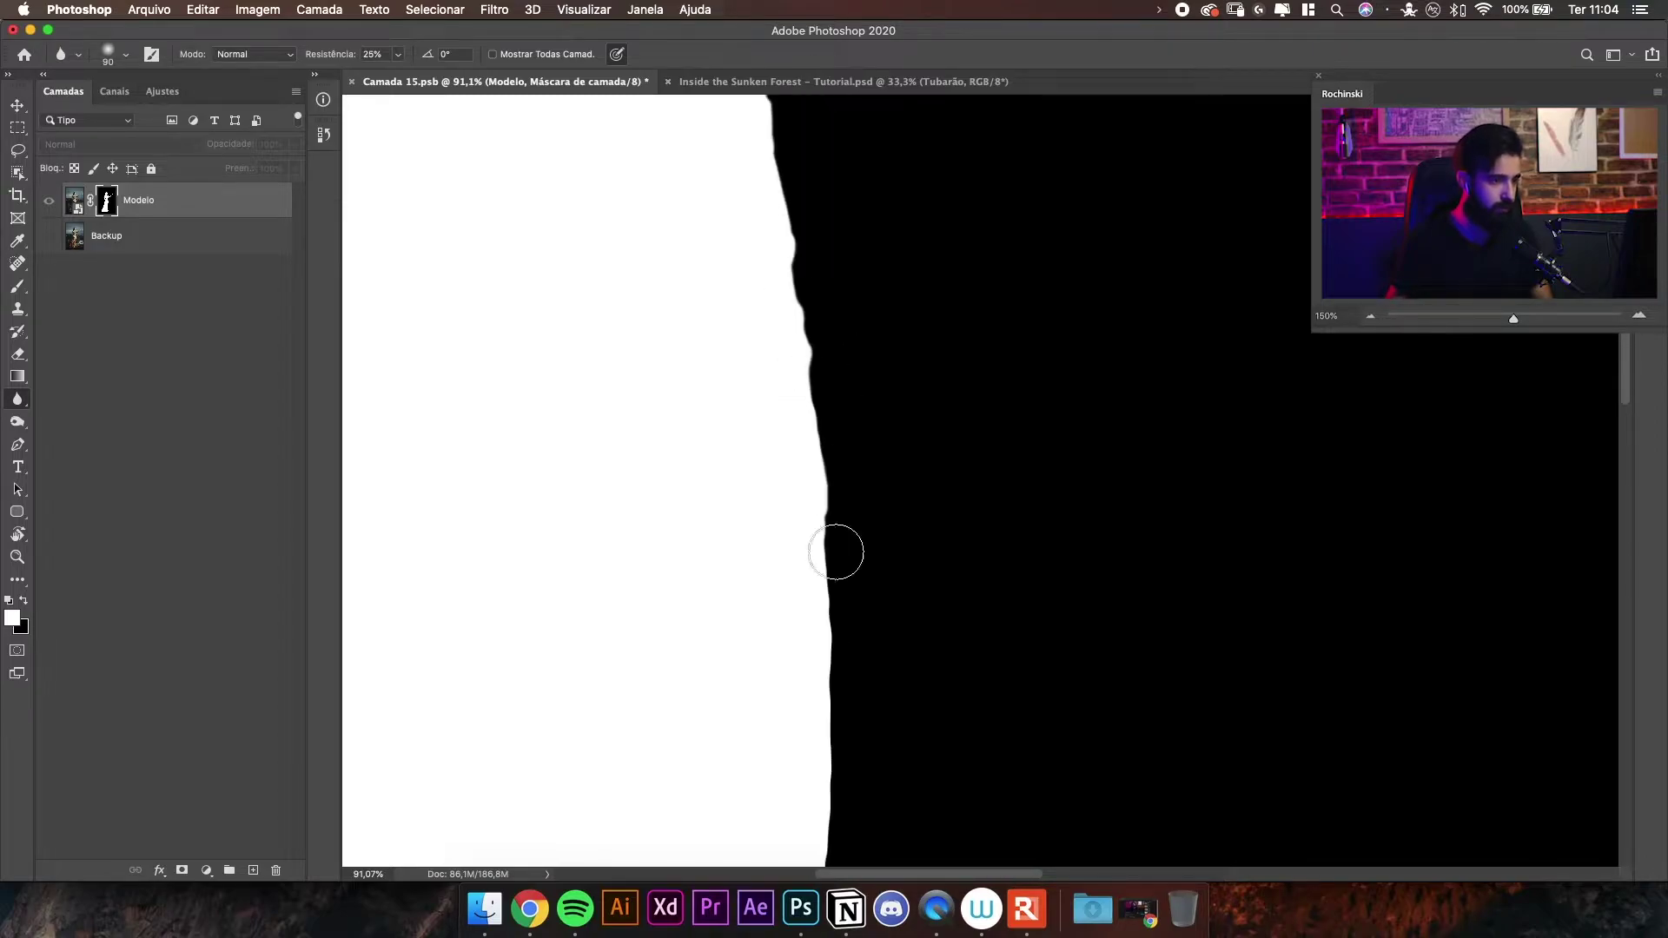
pyautogui.scroll(-5, 856, 337)
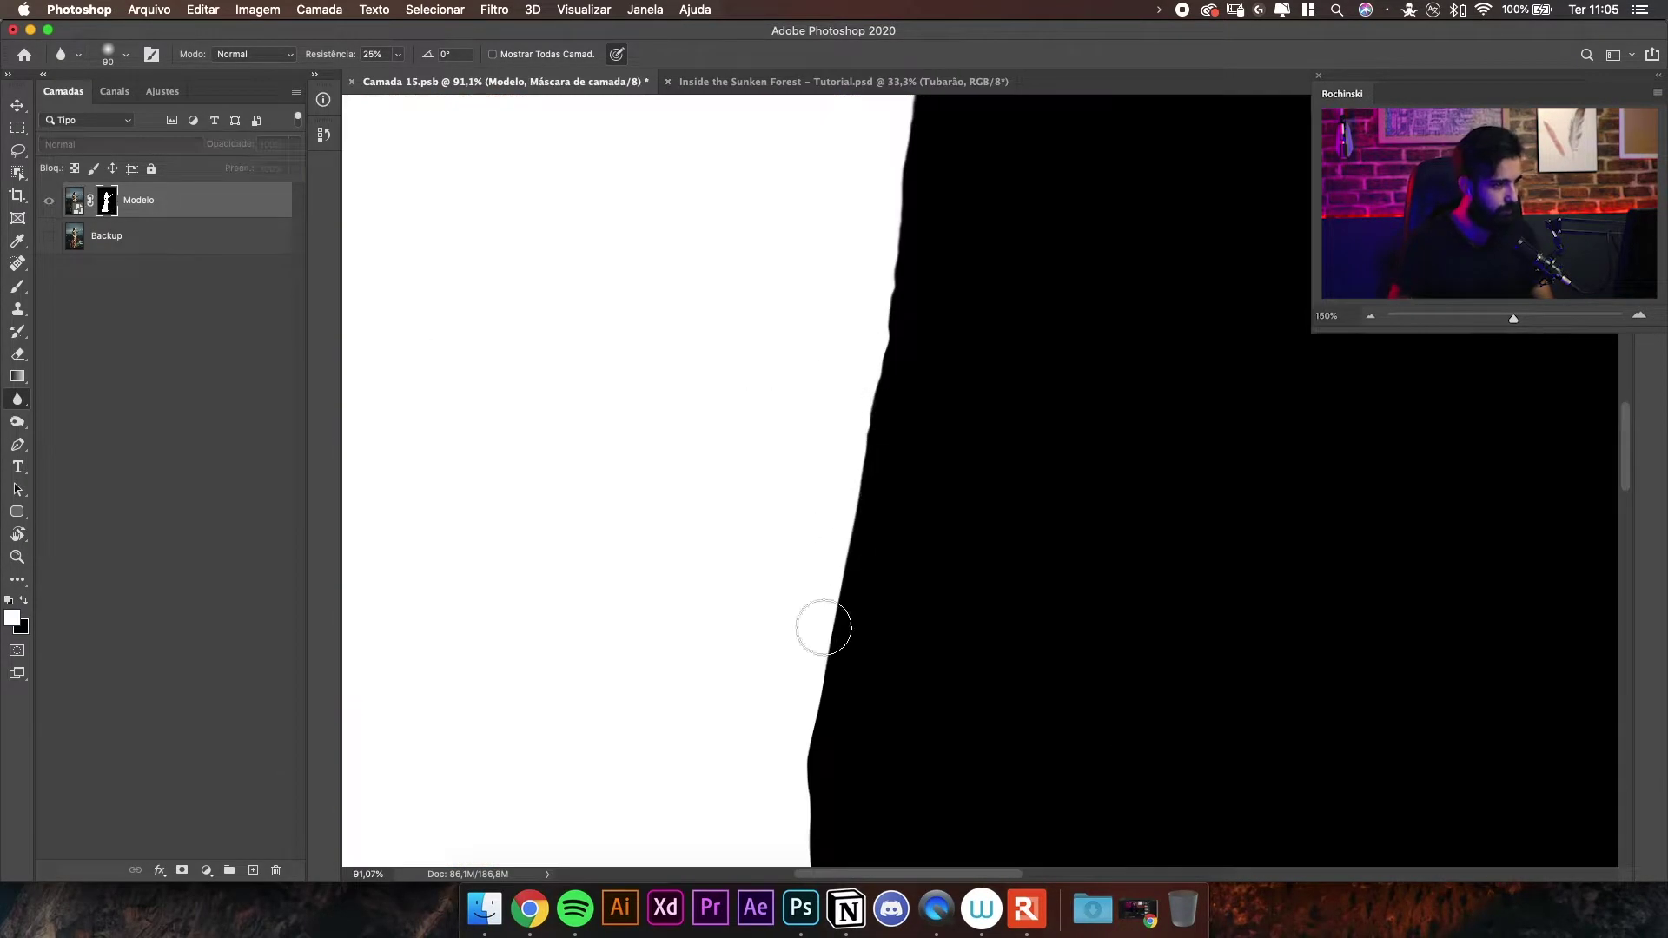
# - Enlarge the blur brush to 300 and soften the mask edge down the front of the lower skirt
pyautogui.moveTo(890, 337); pyautogui.dragTo(786, 337)
pyautogui.press(']')
pyautogui.press(']')
pyautogui.press(']')
pyautogui.press(']')
pyautogui.press(']')
pyautogui.press(']')
pyautogui.press(']')
pyautogui.moveTo(811, 641); pyautogui.dragTo(877, 641)
pyautogui.keyDown('alt'); pyautogui.click(108, 204); pyautogui.keyUp('alt')
pyautogui.keyDown('alt'); pyautogui.click(108, 205); pyautogui.keyUp('alt')
pyautogui.moveTo(984, 631); pyautogui.dragTo(1016, 614)
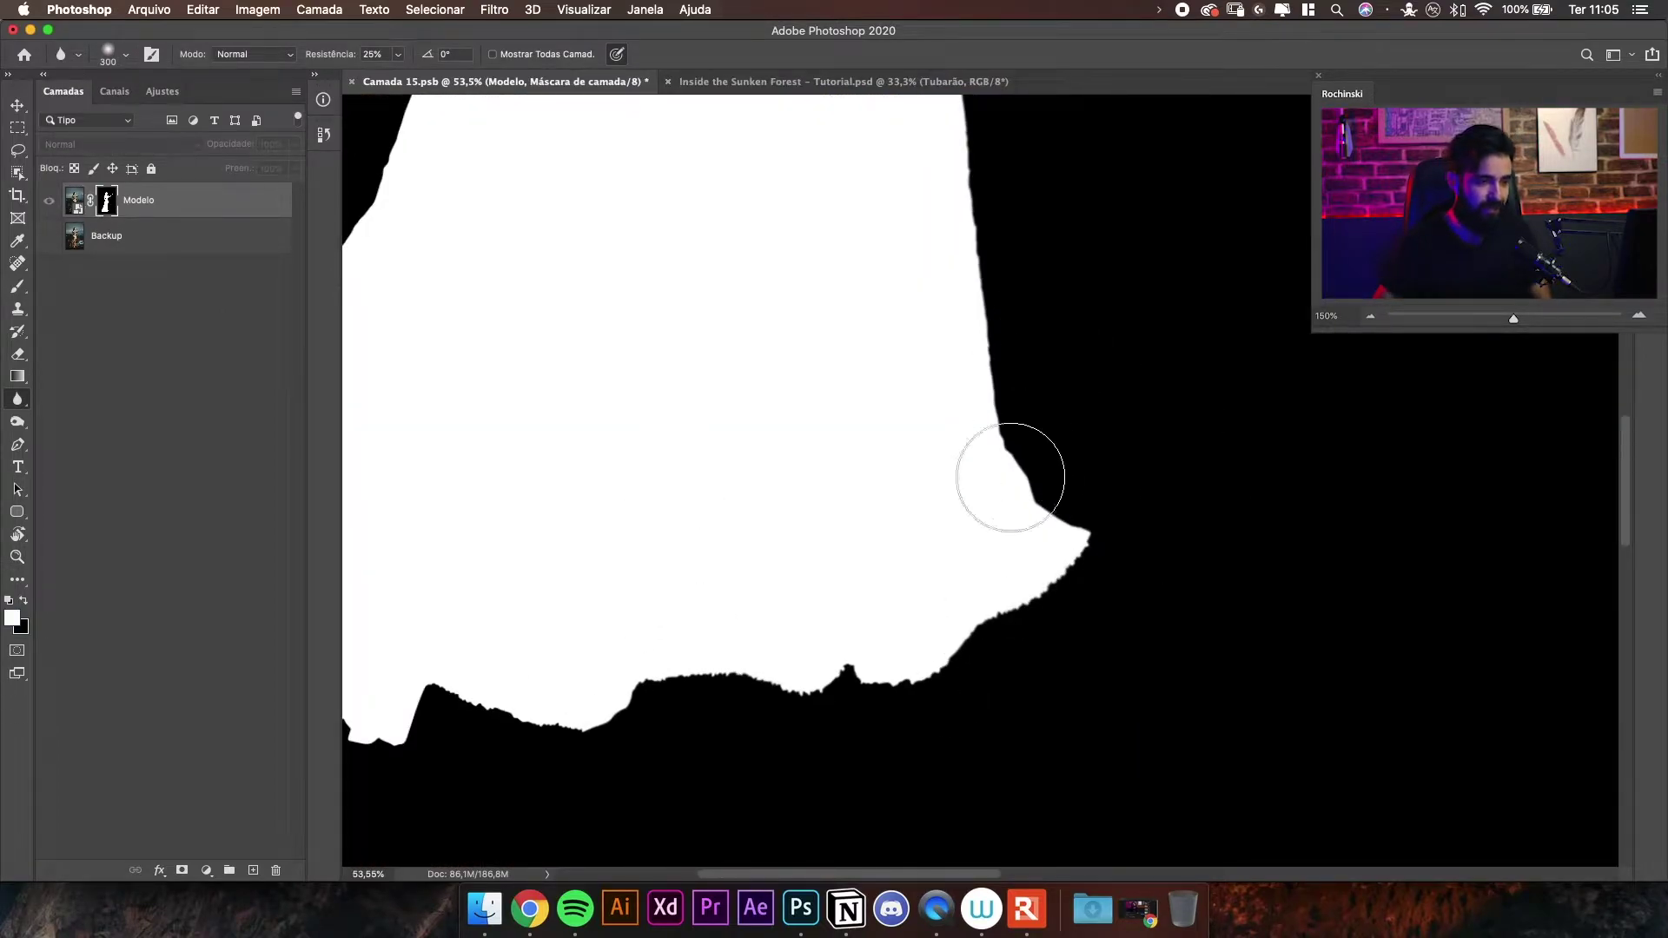
# - Blur the mask along the bottom hem of the dress, raising the brush size to 500
pyautogui.moveTo(990, 454); pyautogui.dragTo(1252, 311)
pyautogui.press('[')
pyautogui.press(']')
pyautogui.press(']')
pyautogui.press(']')
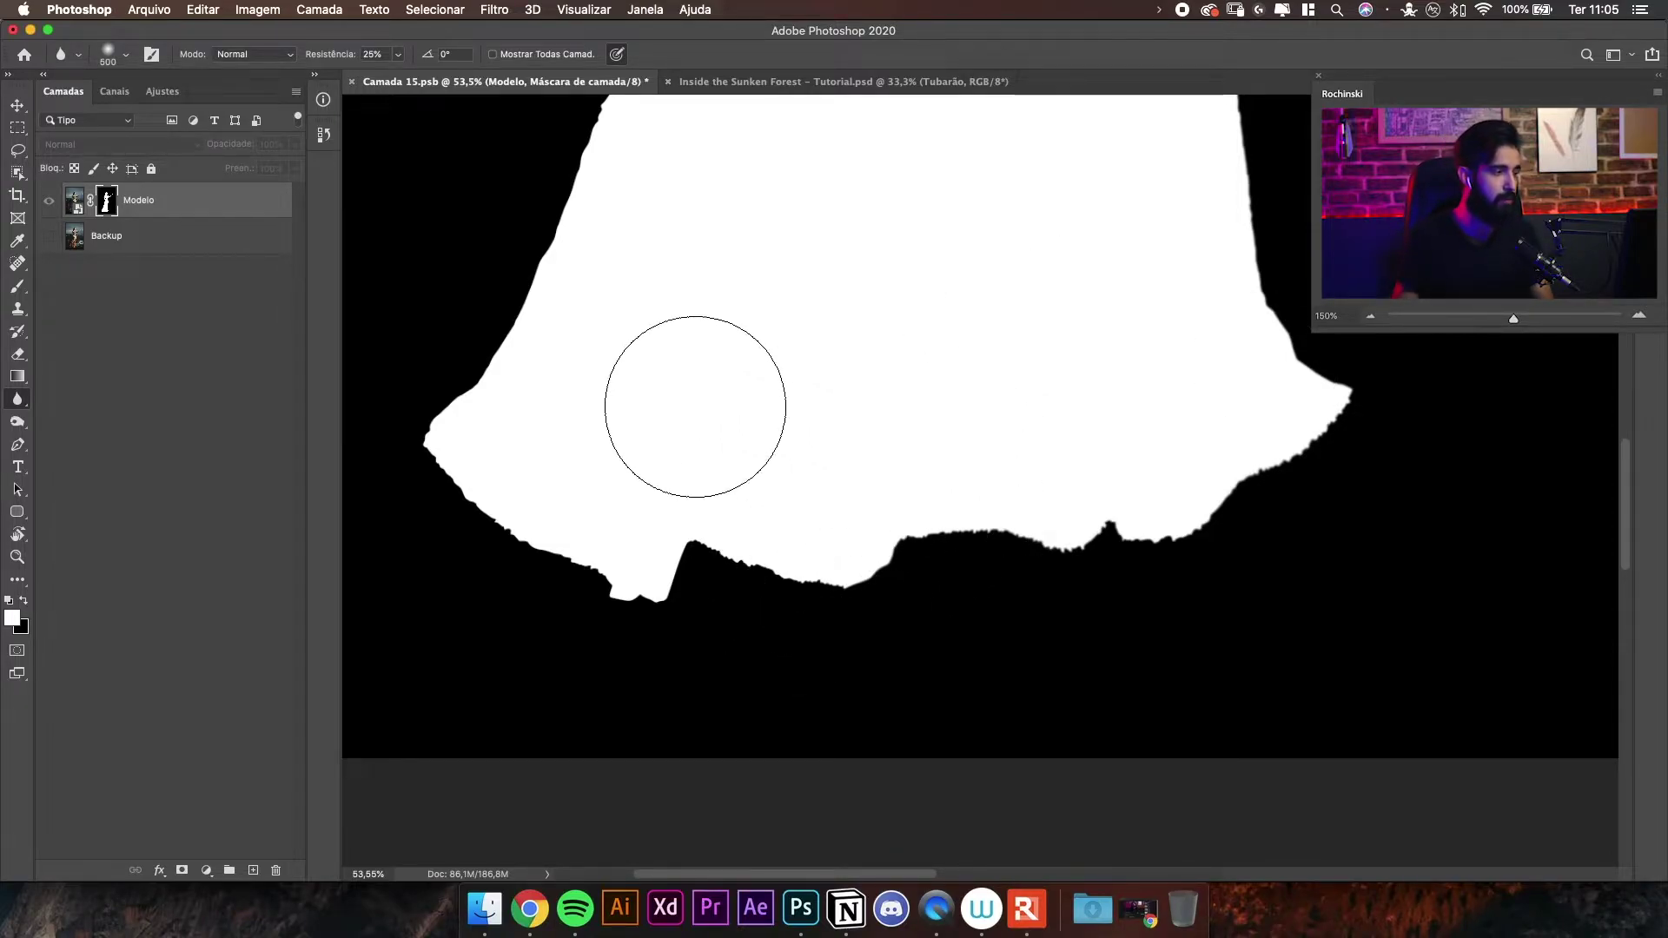
# - Return to the normal image view and temporarily disable the Modelo layer mask to compare the dress hem with the original photo
pyautogui.click(76, 208)
pyautogui.scroll(2, 522, 578)
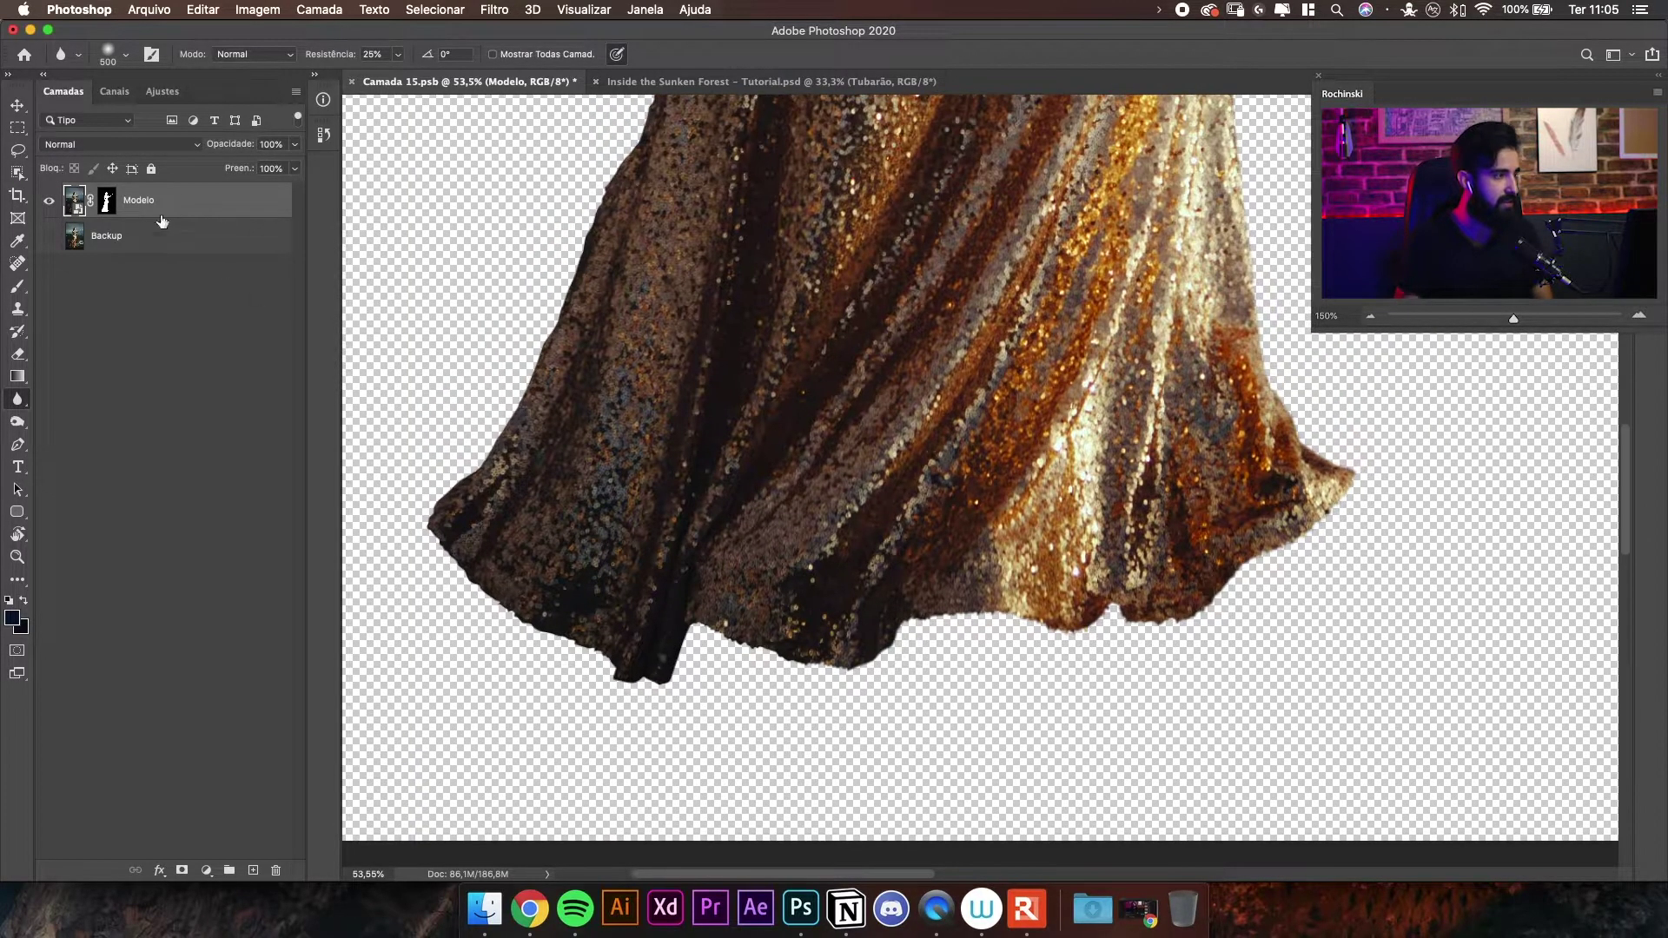
pyautogui.keyDown('alt'); pyautogui.click(107, 202); pyautogui.keyUp('alt')
pyautogui.keyDown('alt'); pyautogui.click(106, 202); pyautogui.keyUp('alt')
pyautogui.keyDown('shift'); pyautogui.click(107, 201); pyautogui.keyUp('shift')
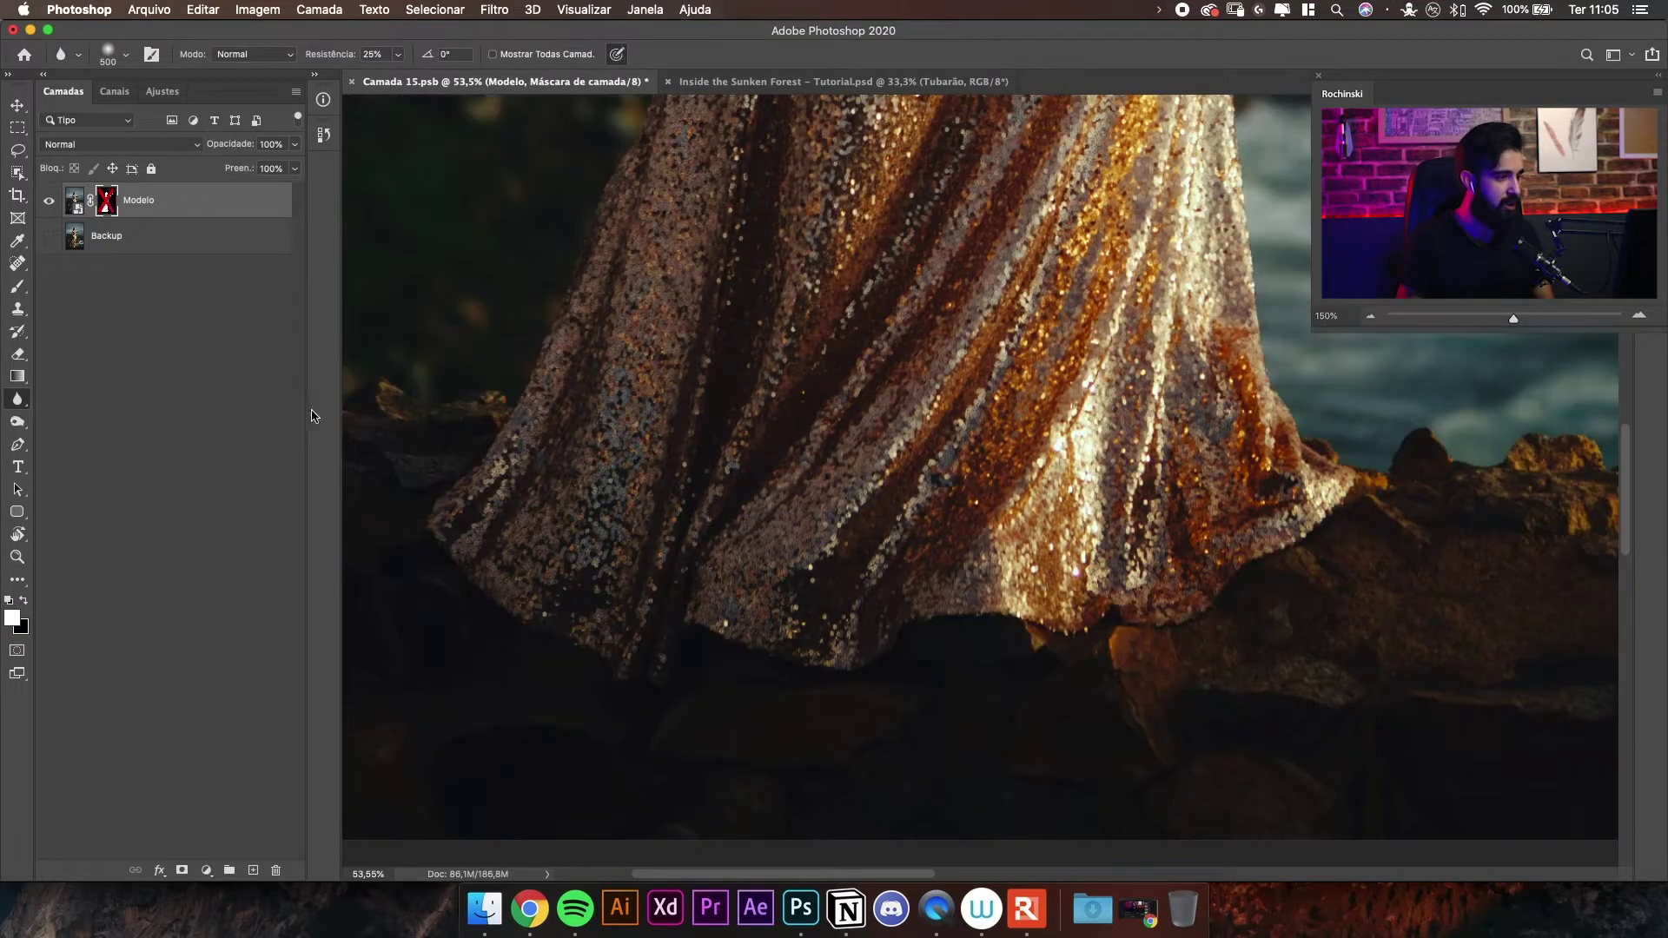
pyautogui.keyDown('shift'); pyautogui.click(109, 201); pyautogui.keyUp('shift')
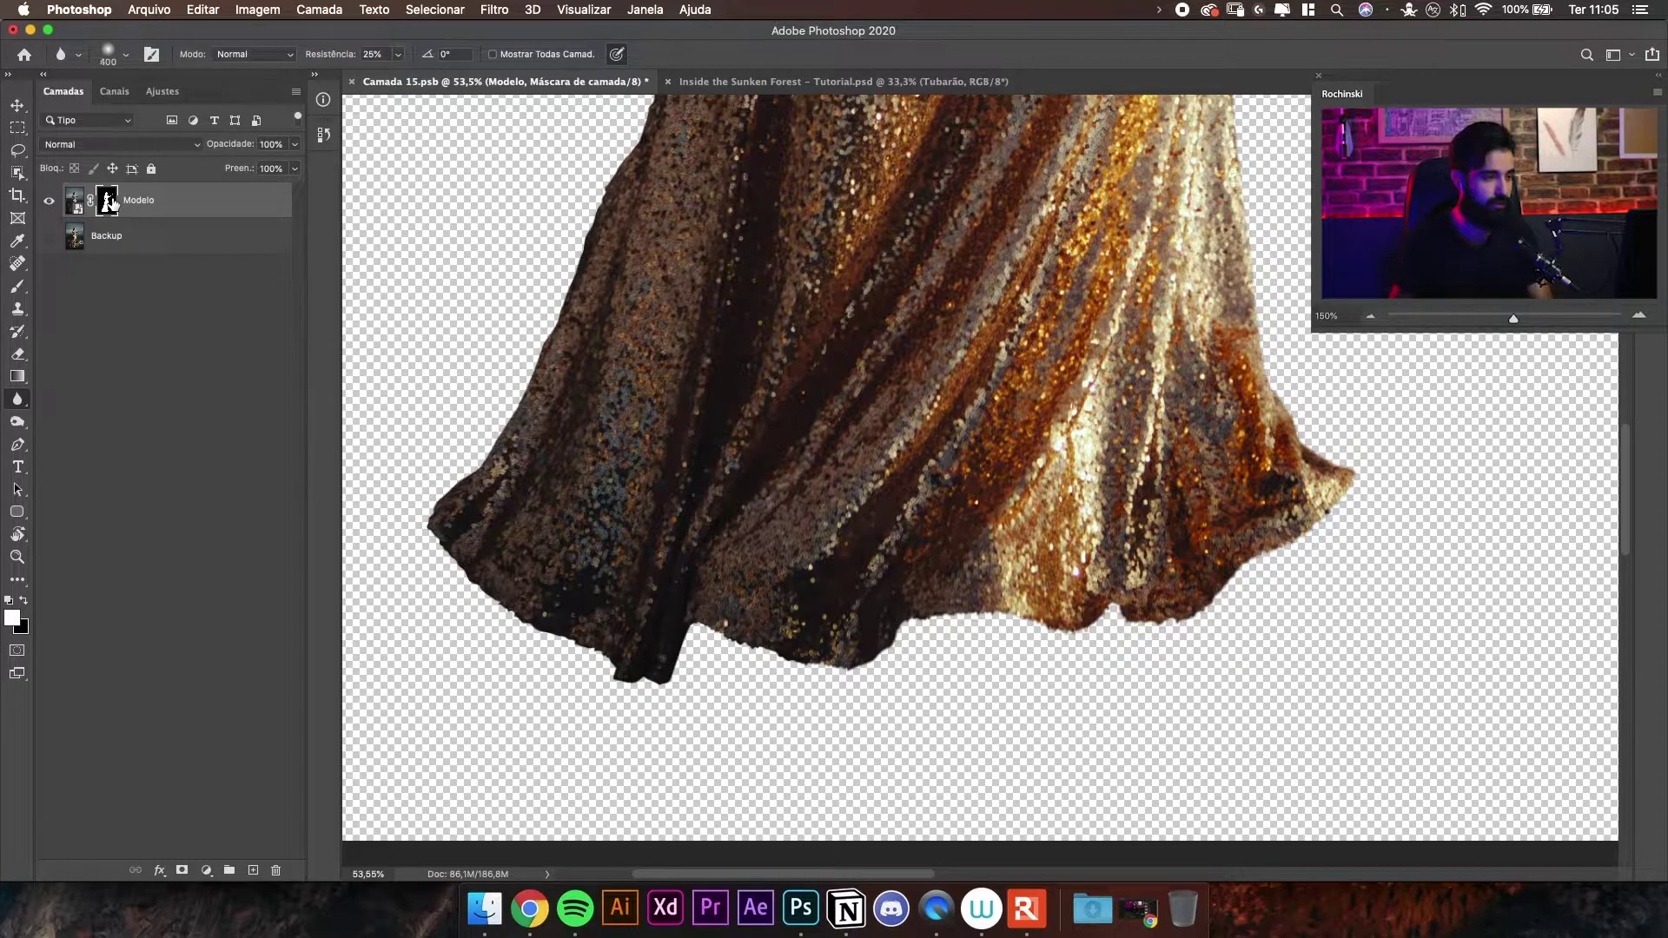
# - Display the mask alone, blur the back edge of the skirt with the brush at 250, and return to the normal image view
pyautogui.keyDown('alt'); pyautogui.click(109, 202); pyautogui.keyUp('alt')
pyautogui.press('[')
pyautogui.press('[')
pyautogui.scroll(3, 686, 521)
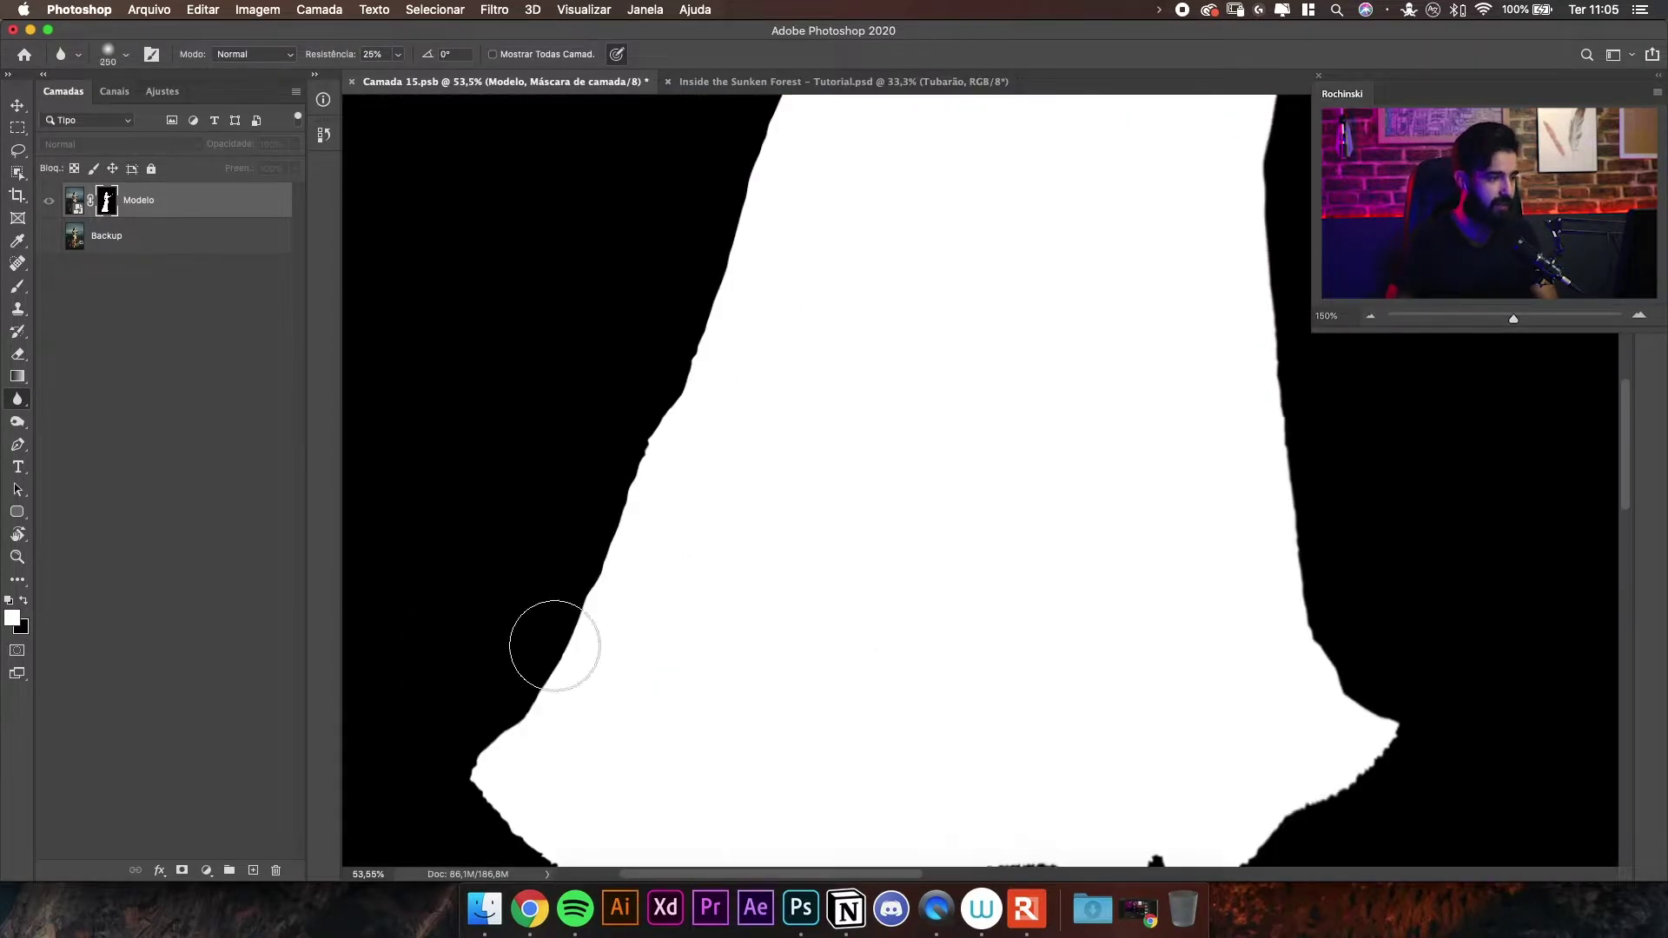
pyautogui.moveTo(842, 608); pyautogui.dragTo(764, 556)
pyautogui.moveTo(786, 305); pyautogui.dragTo(1043, 408)
pyautogui.moveTo(869, 521); pyautogui.dragTo(1035, 351)
pyautogui.press('v')
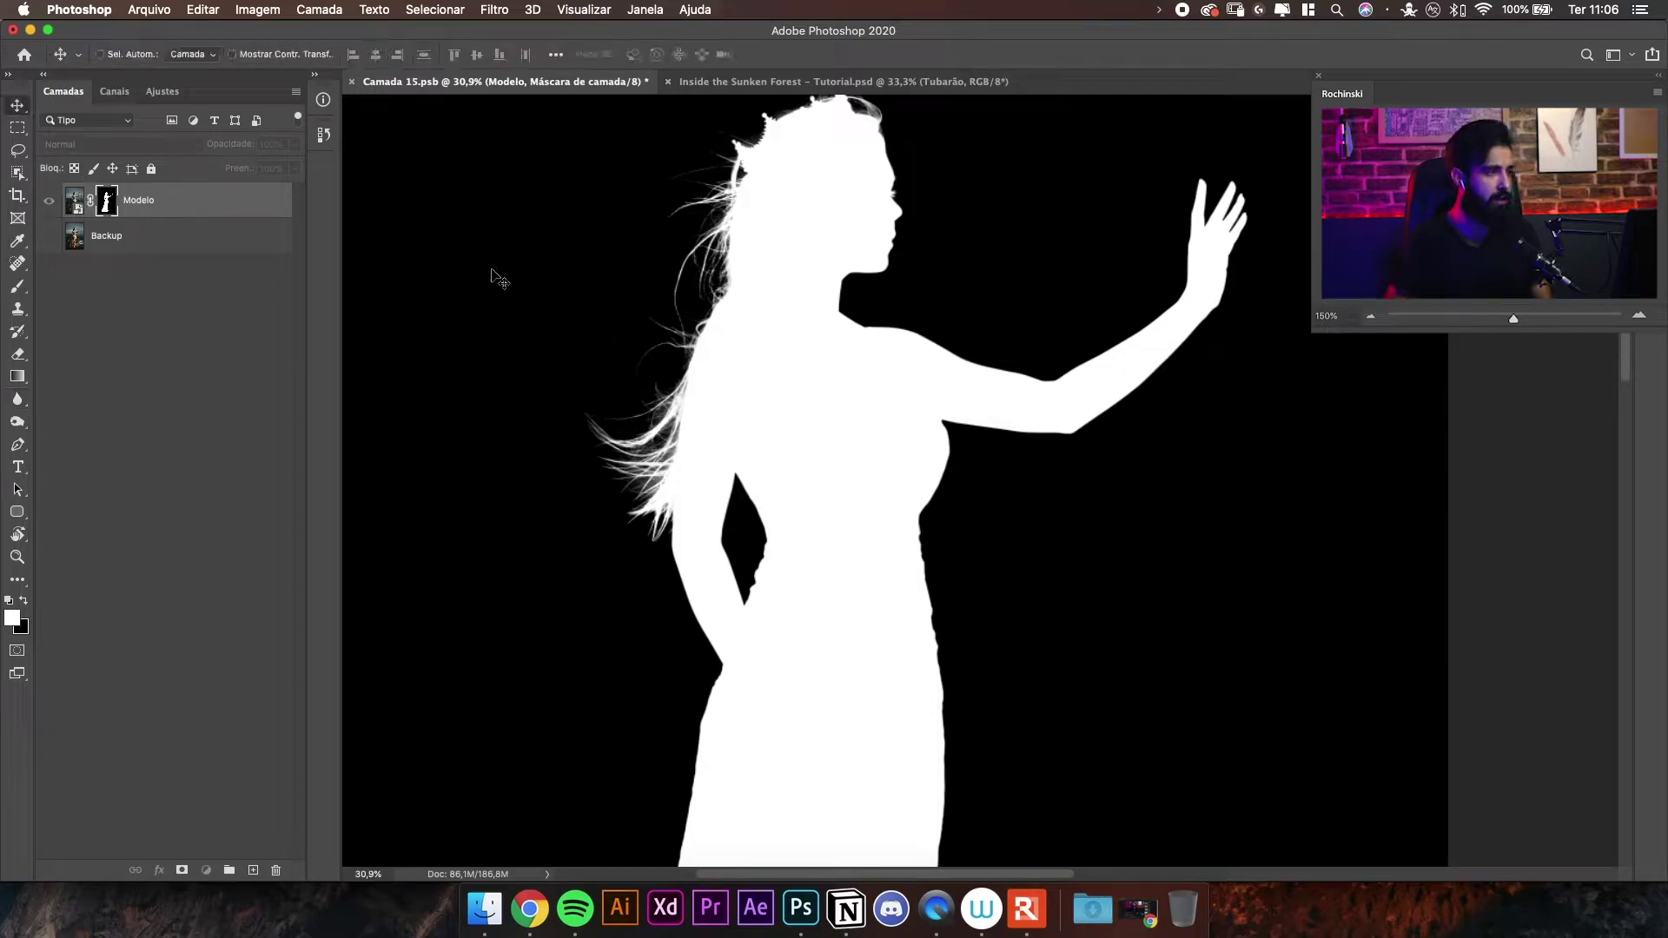
pyautogui.click(86, 199)
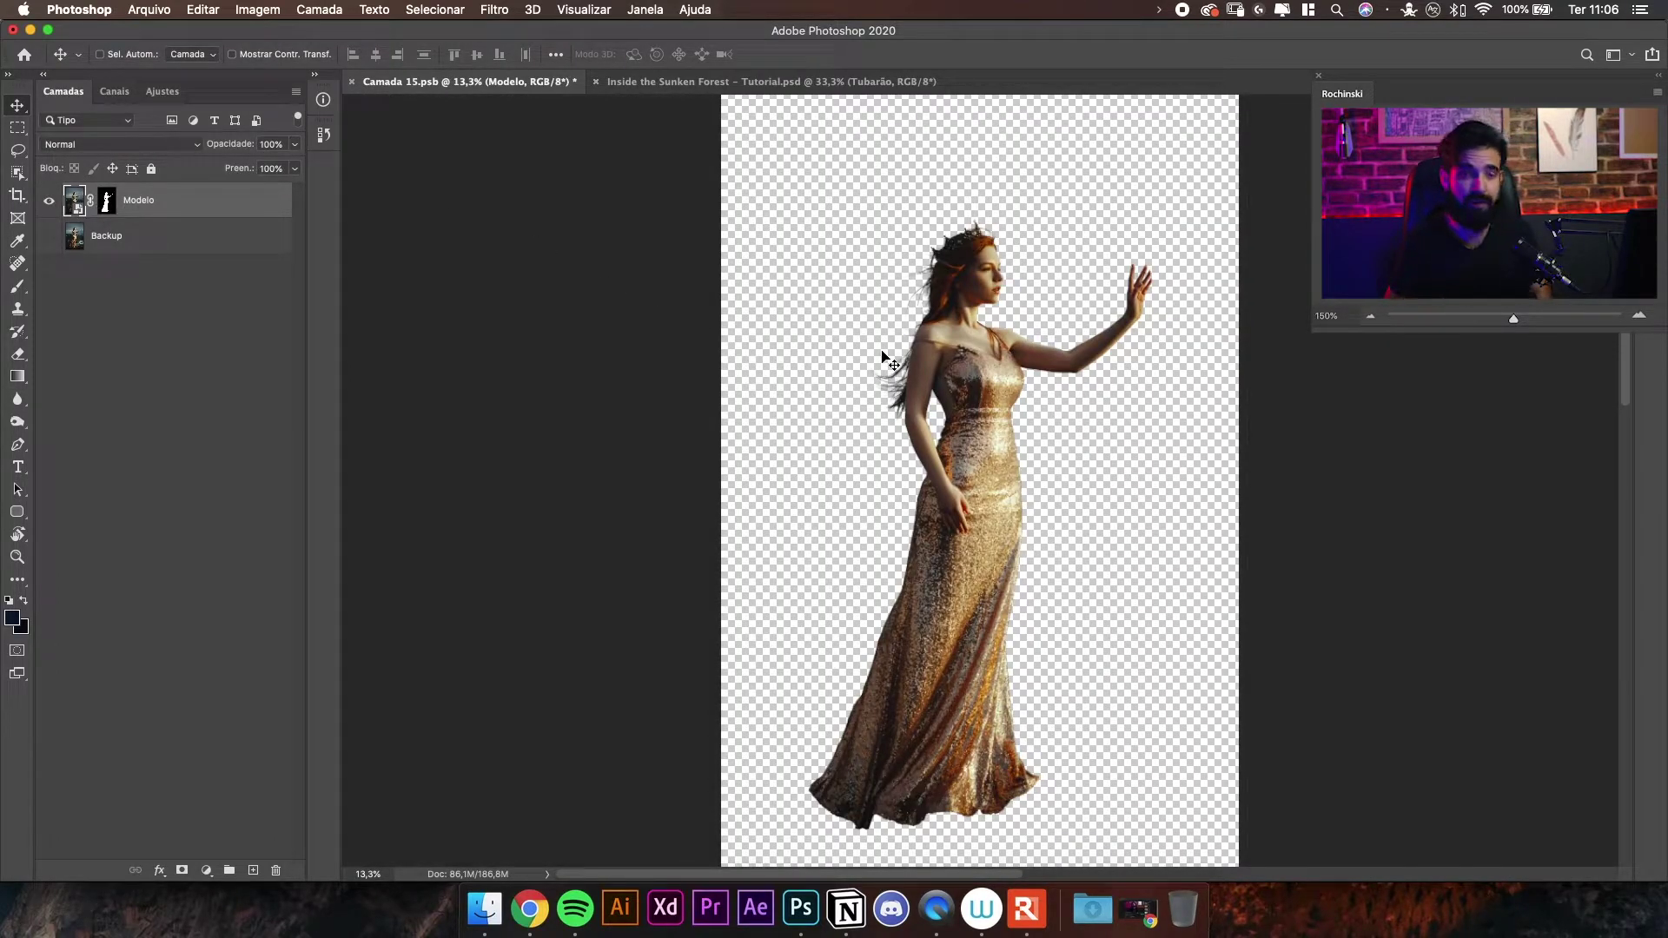
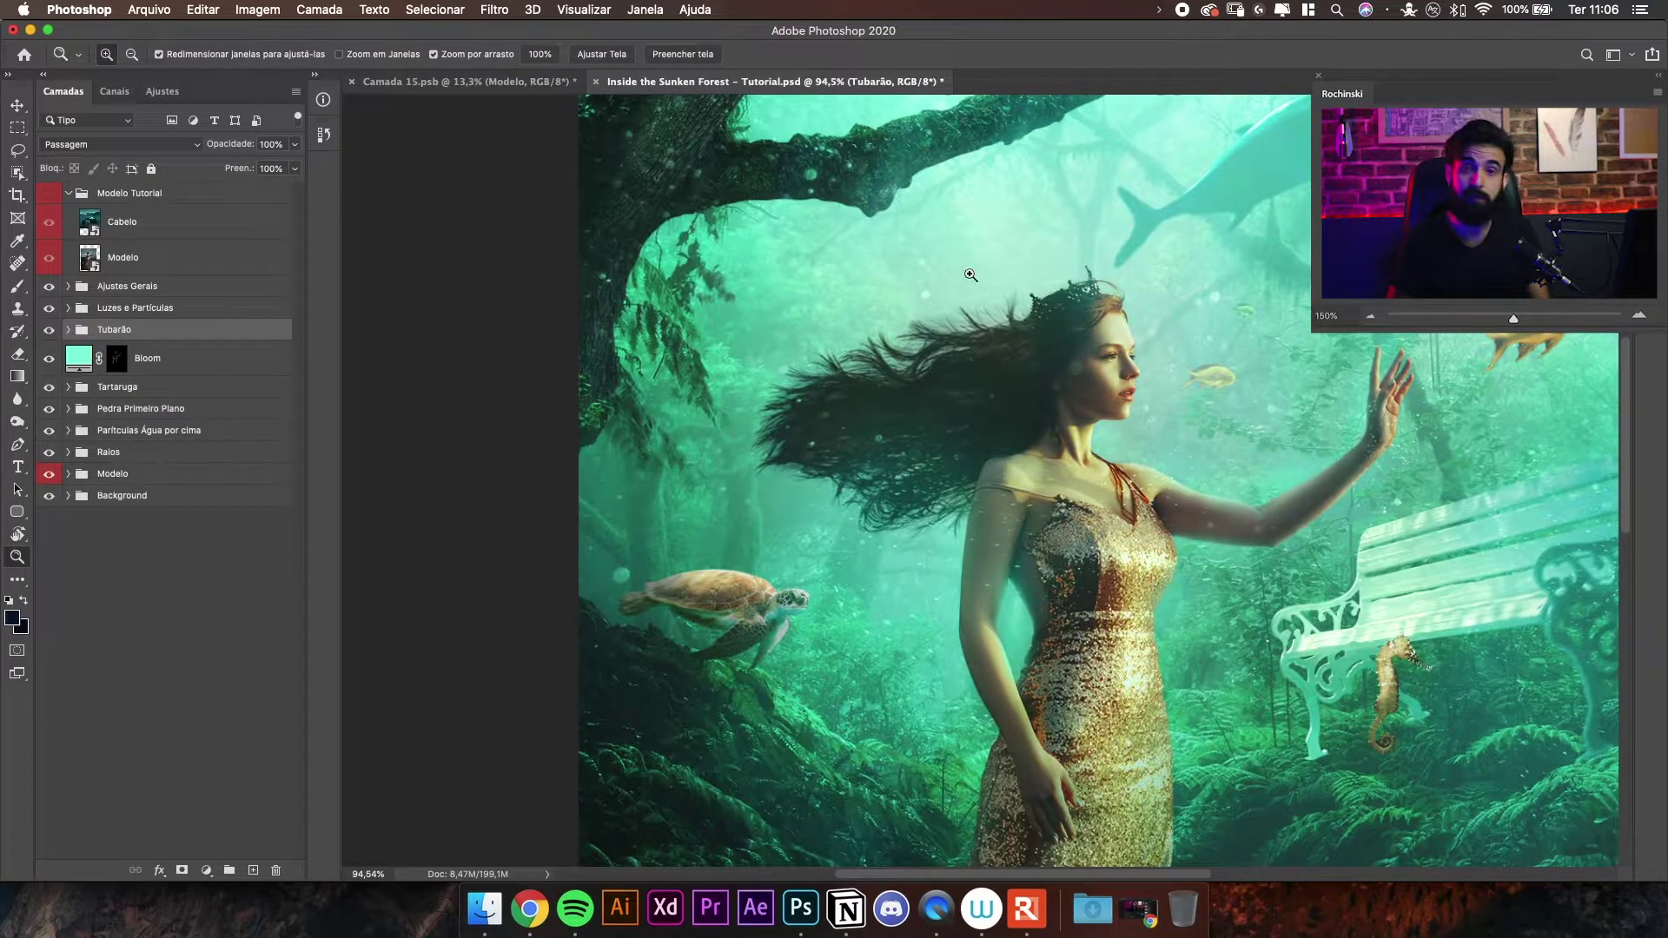
# - Switch to the Inside the Sunken Forest document, show the Modelo Tutorial group and select the Cabelo layer to examine the hair photo
pyautogui.moveTo(973, 384); pyautogui.dragTo(1003, 369)
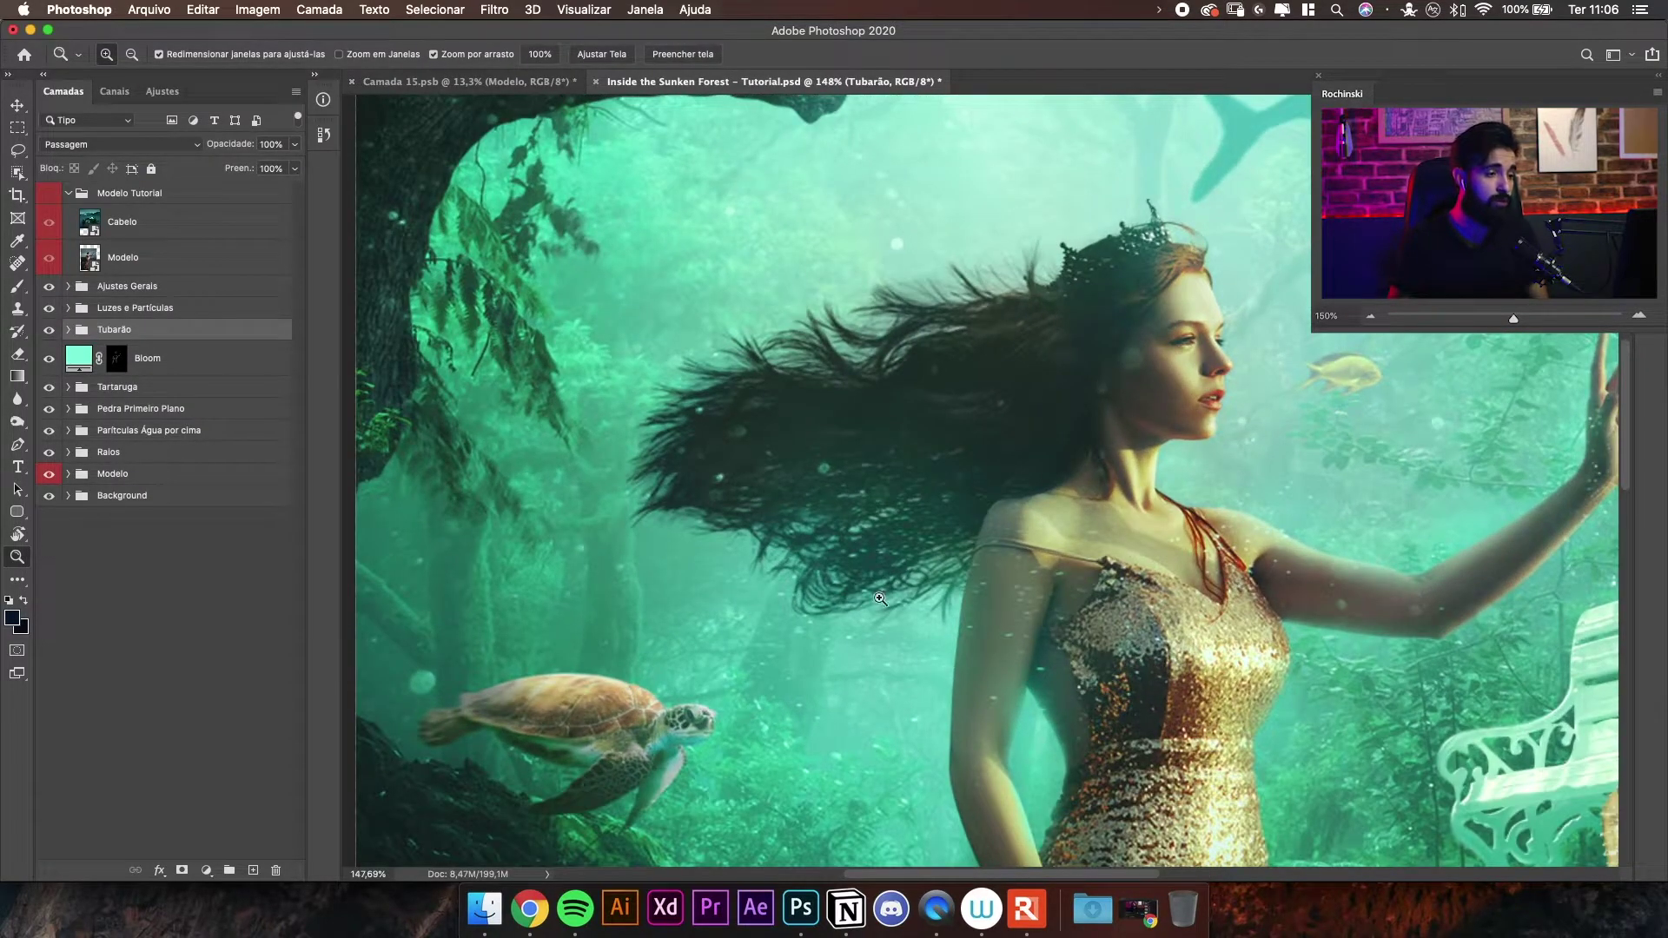
pyautogui.moveTo(1091, 550); pyautogui.dragTo(1113, 141)
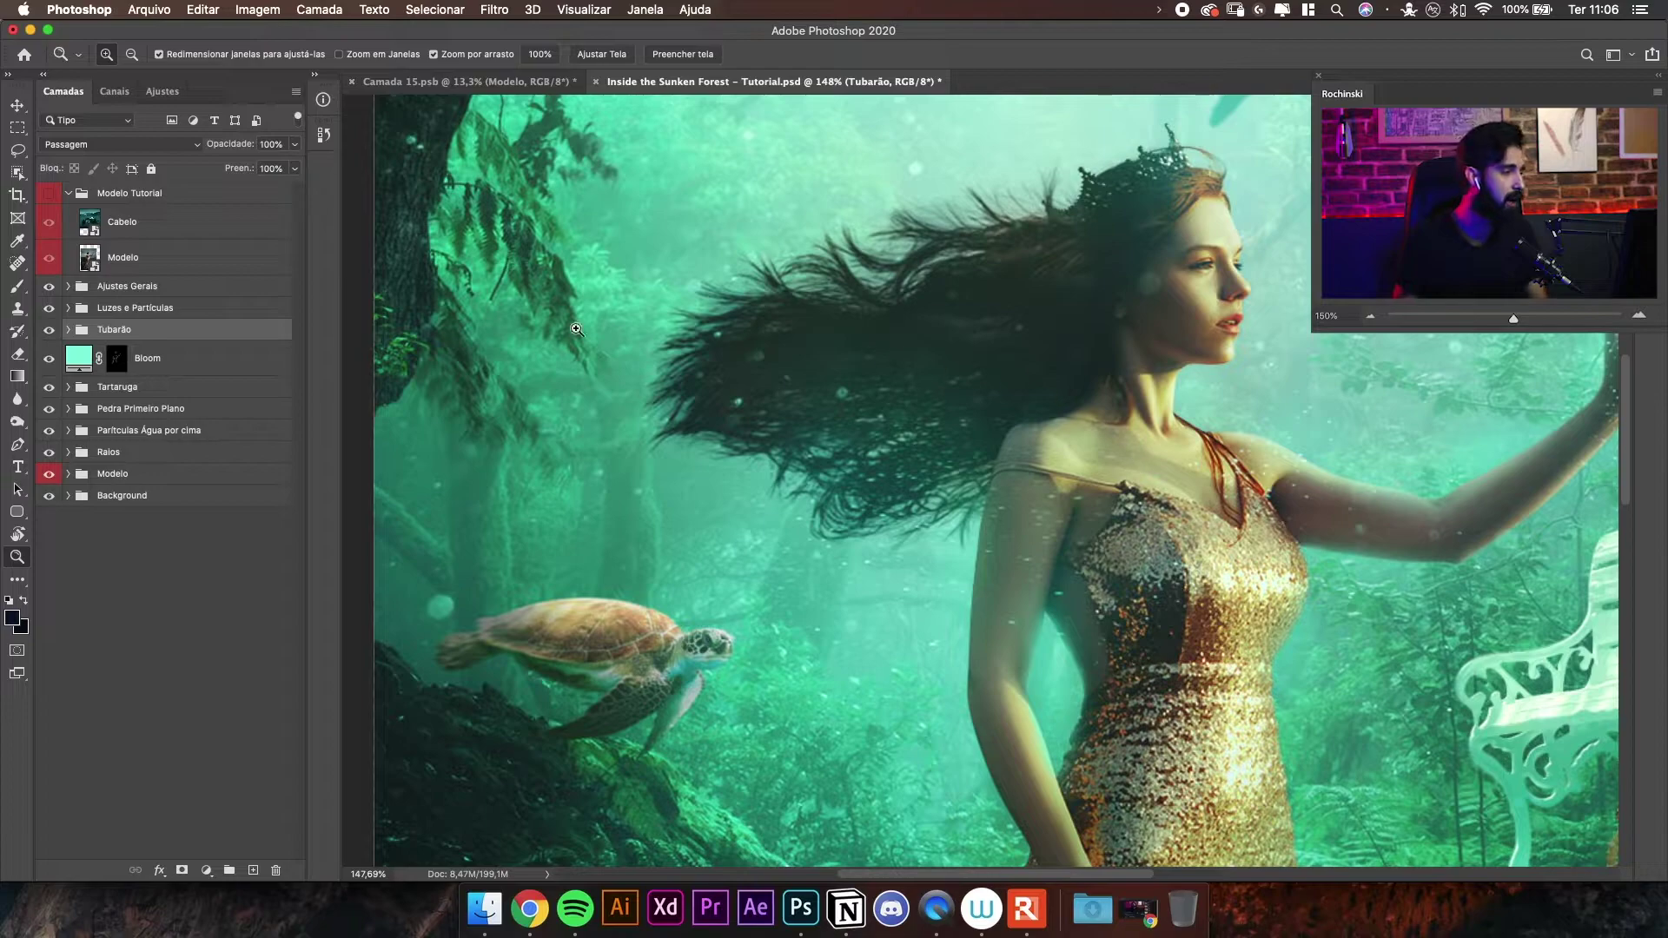
pyautogui.click(48, 193)
pyautogui.click(115, 224)
pyautogui.moveTo(1025, 353); pyautogui.dragTo(964, 384)
pyautogui.press('v')
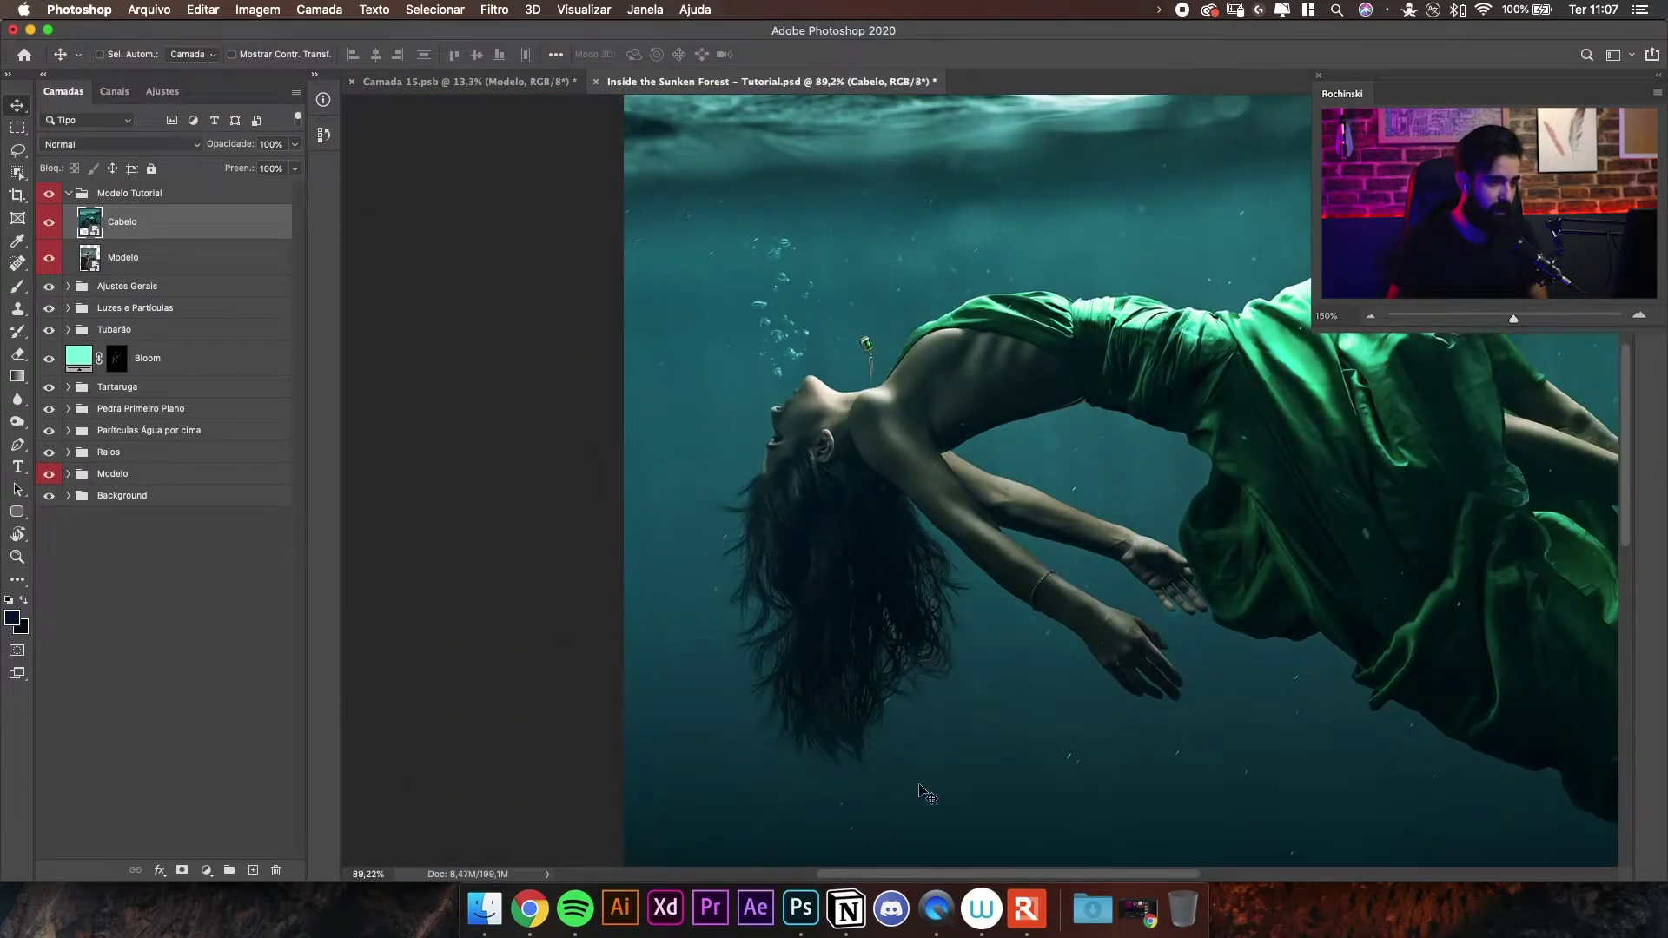
pyautogui.moveTo(881, 532); pyautogui.dragTo(1012, 401)
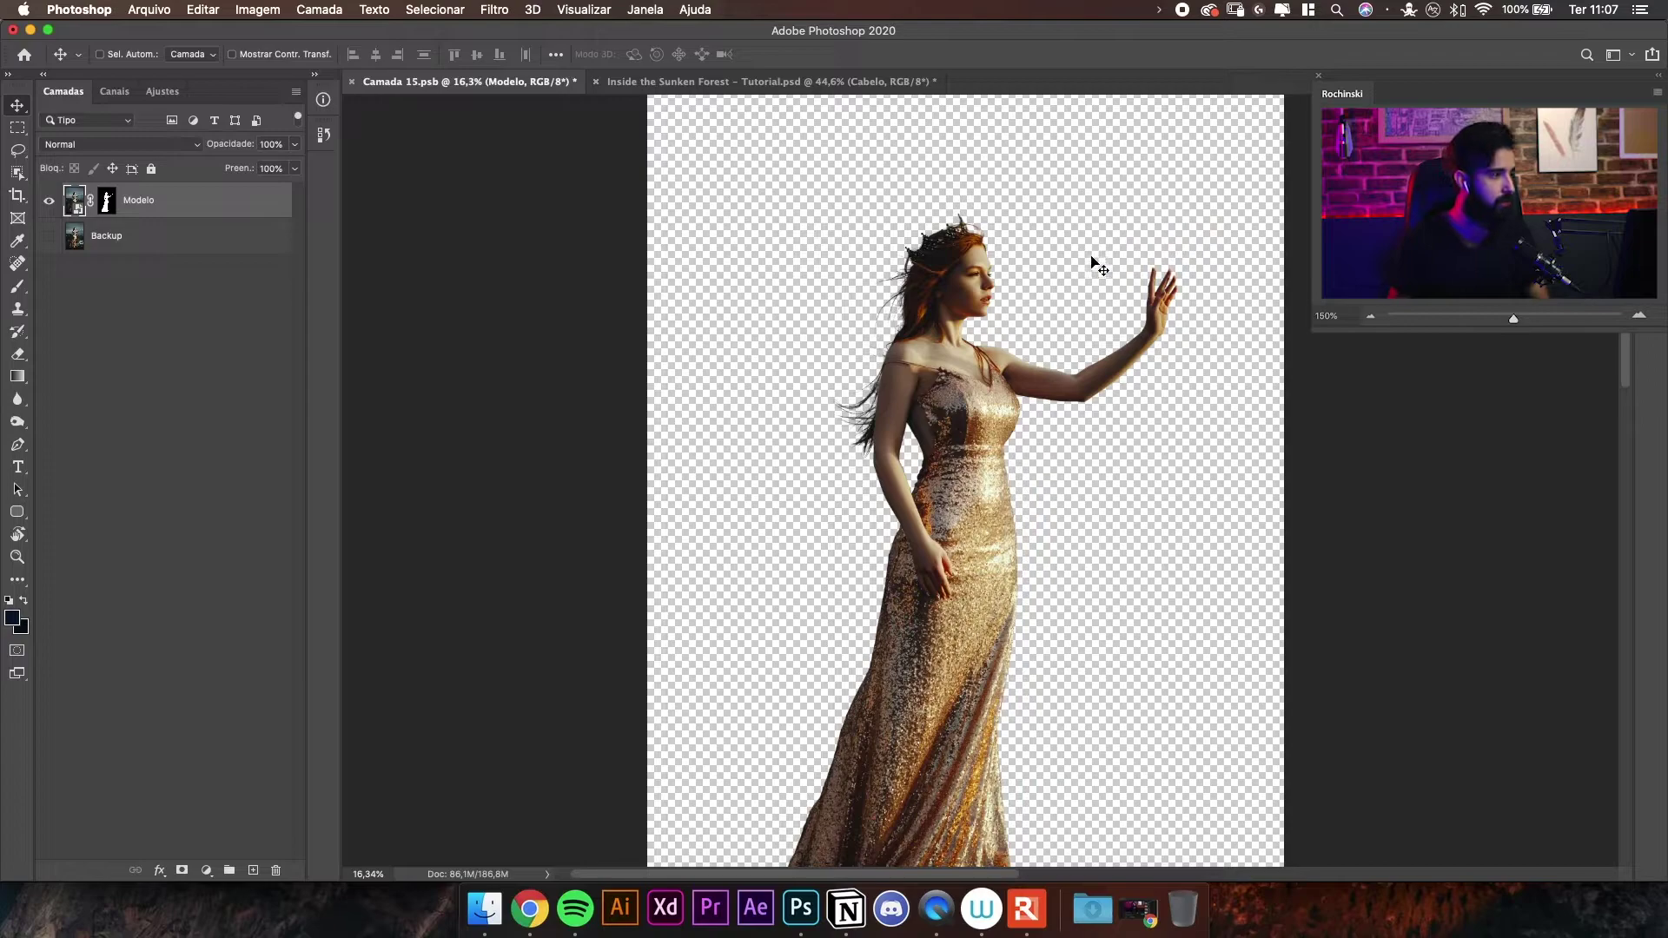
# - Copy the masked Modelo layer into the Inside the Sunken Forest document, scale it to about 39% and centre the model over the forest
pyautogui.moveTo(1008, 398); pyautogui.dragTo(938, 375)
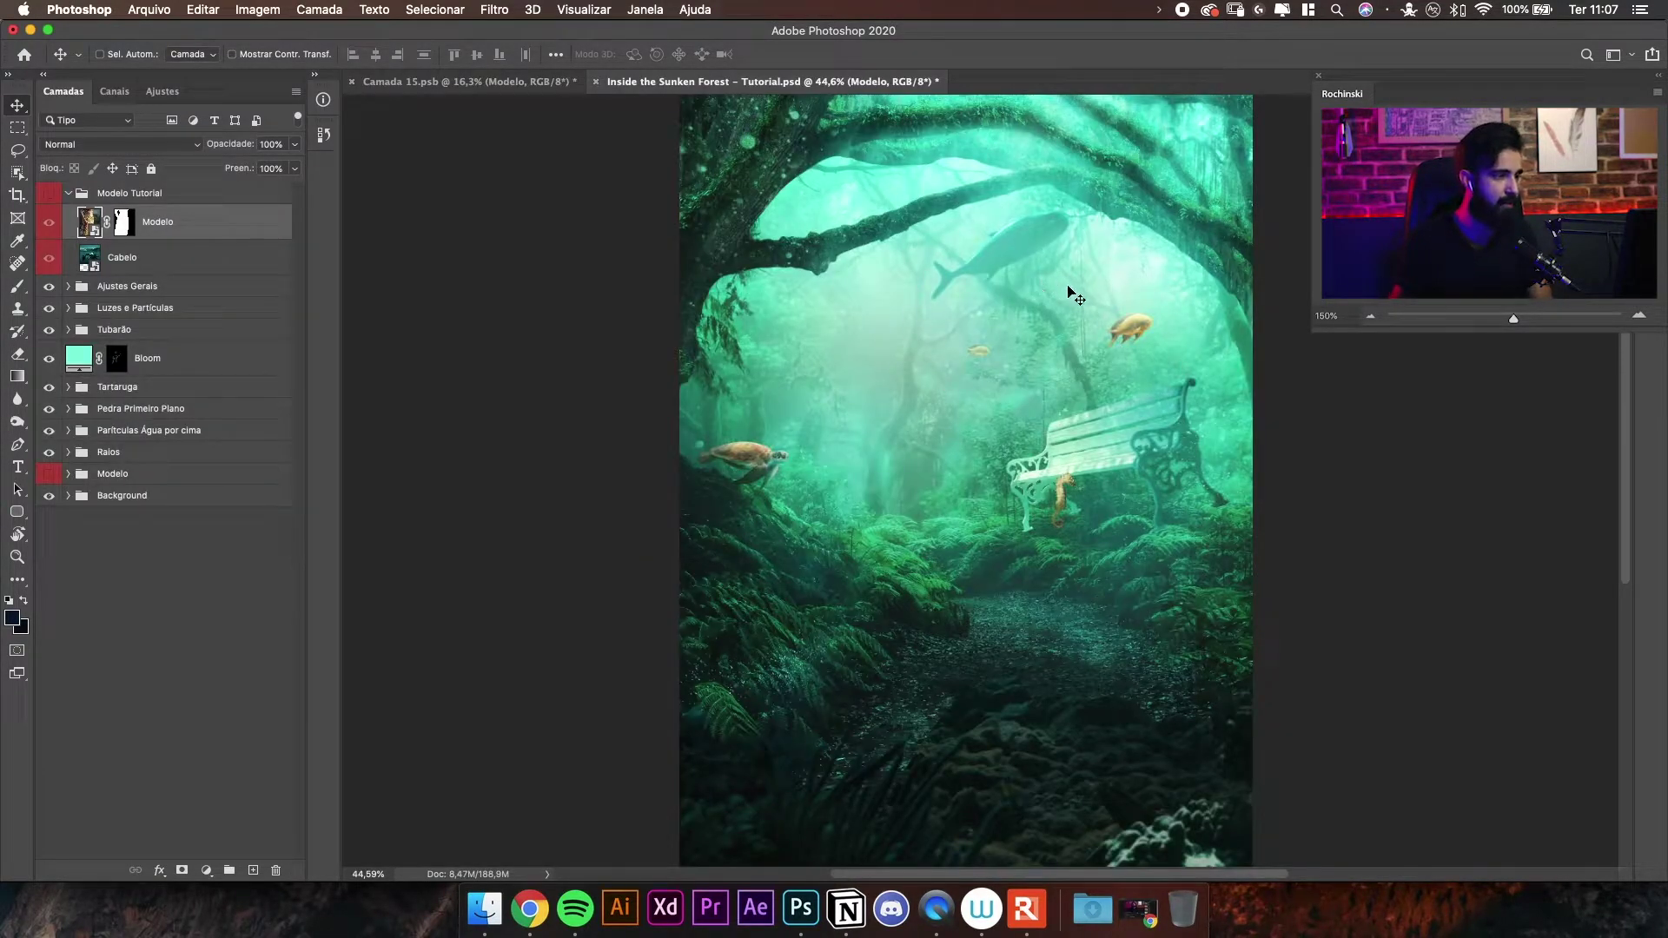
pyautogui.moveTo(1169, 341); pyautogui.dragTo(955, 469)
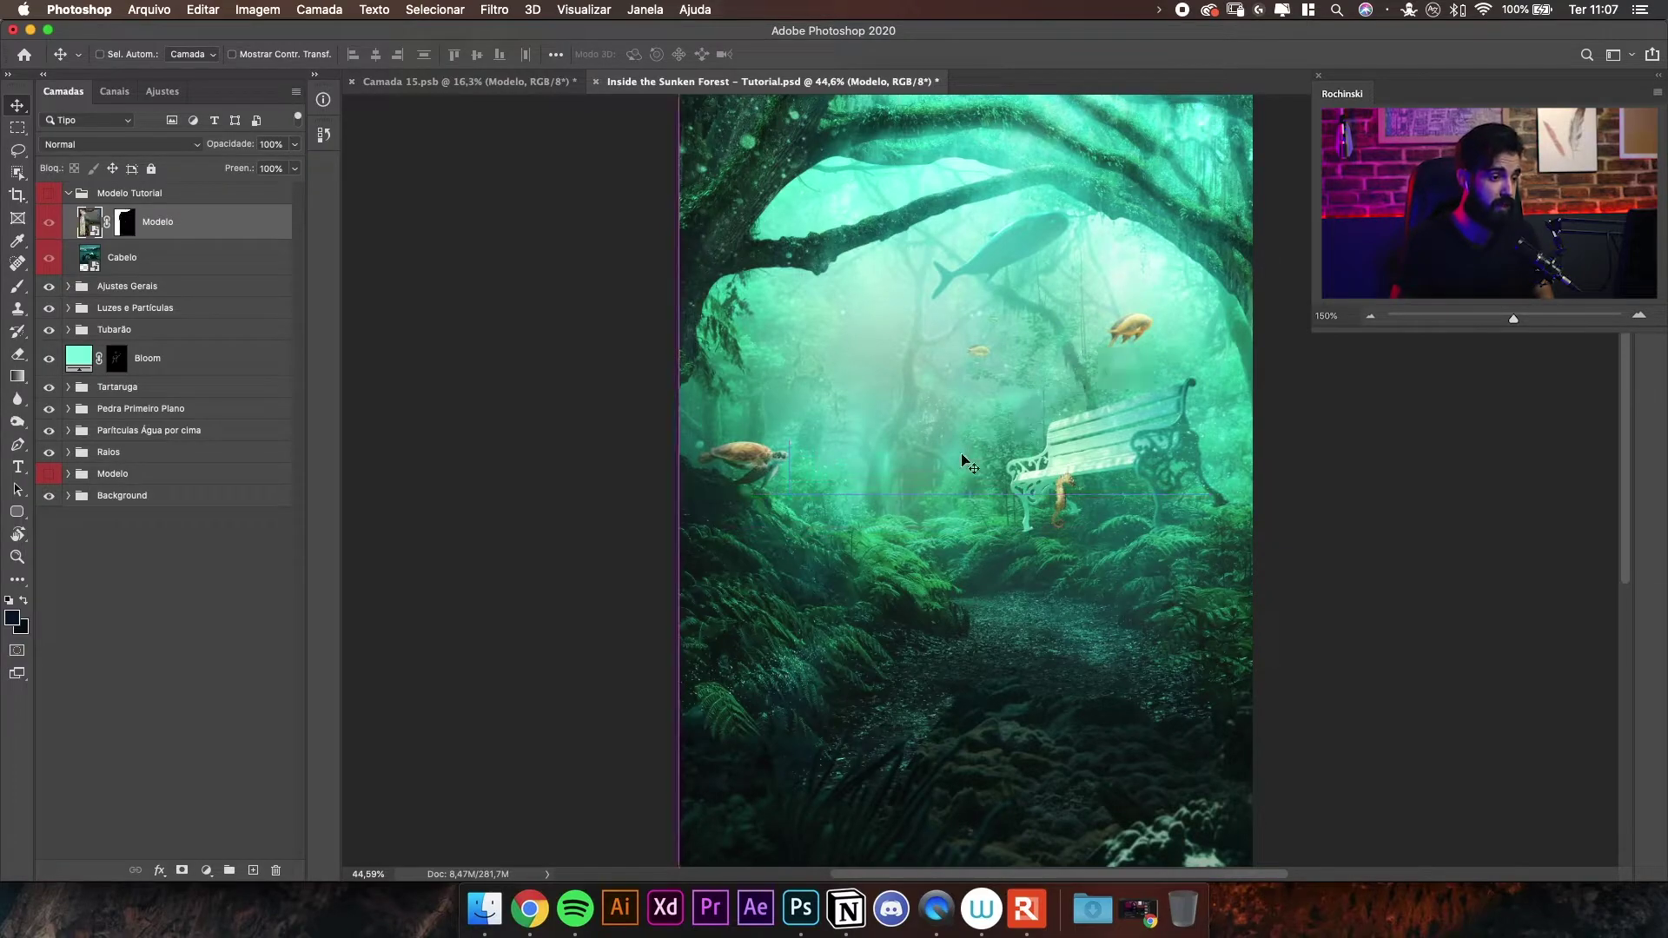
pyautogui.moveTo(1116, 520); pyautogui.dragTo(1071, 516)
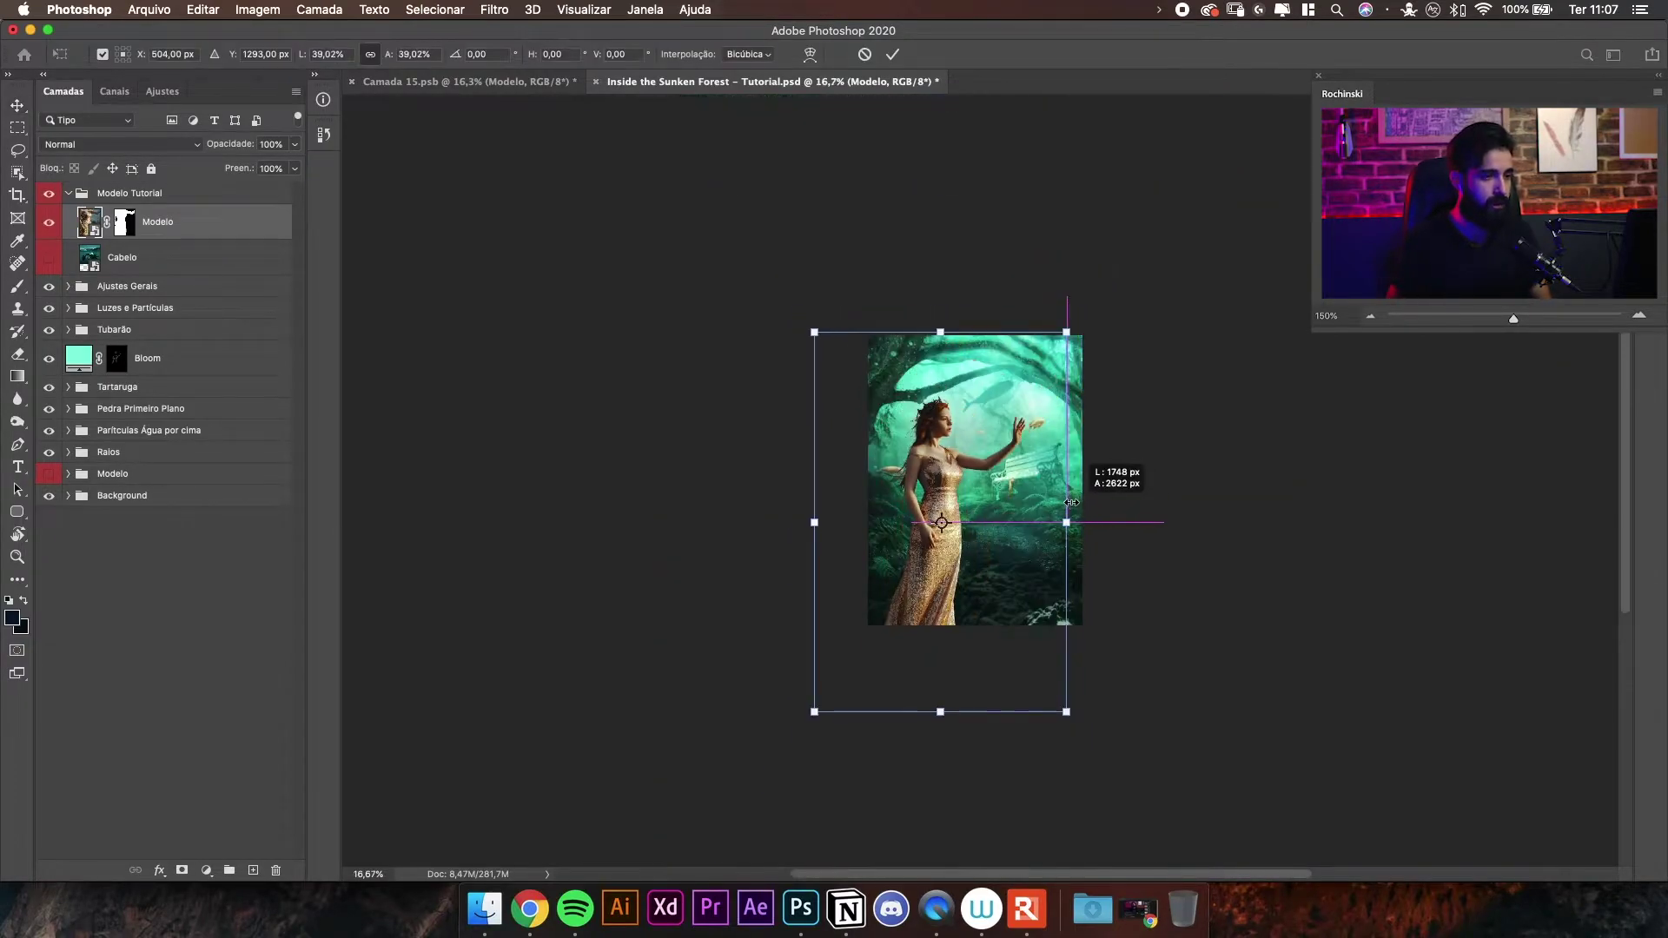
pyautogui.moveTo(1012, 447); pyautogui.dragTo(1030, 424)
pyautogui.press('super+equal')
pyautogui.press('super+equal')
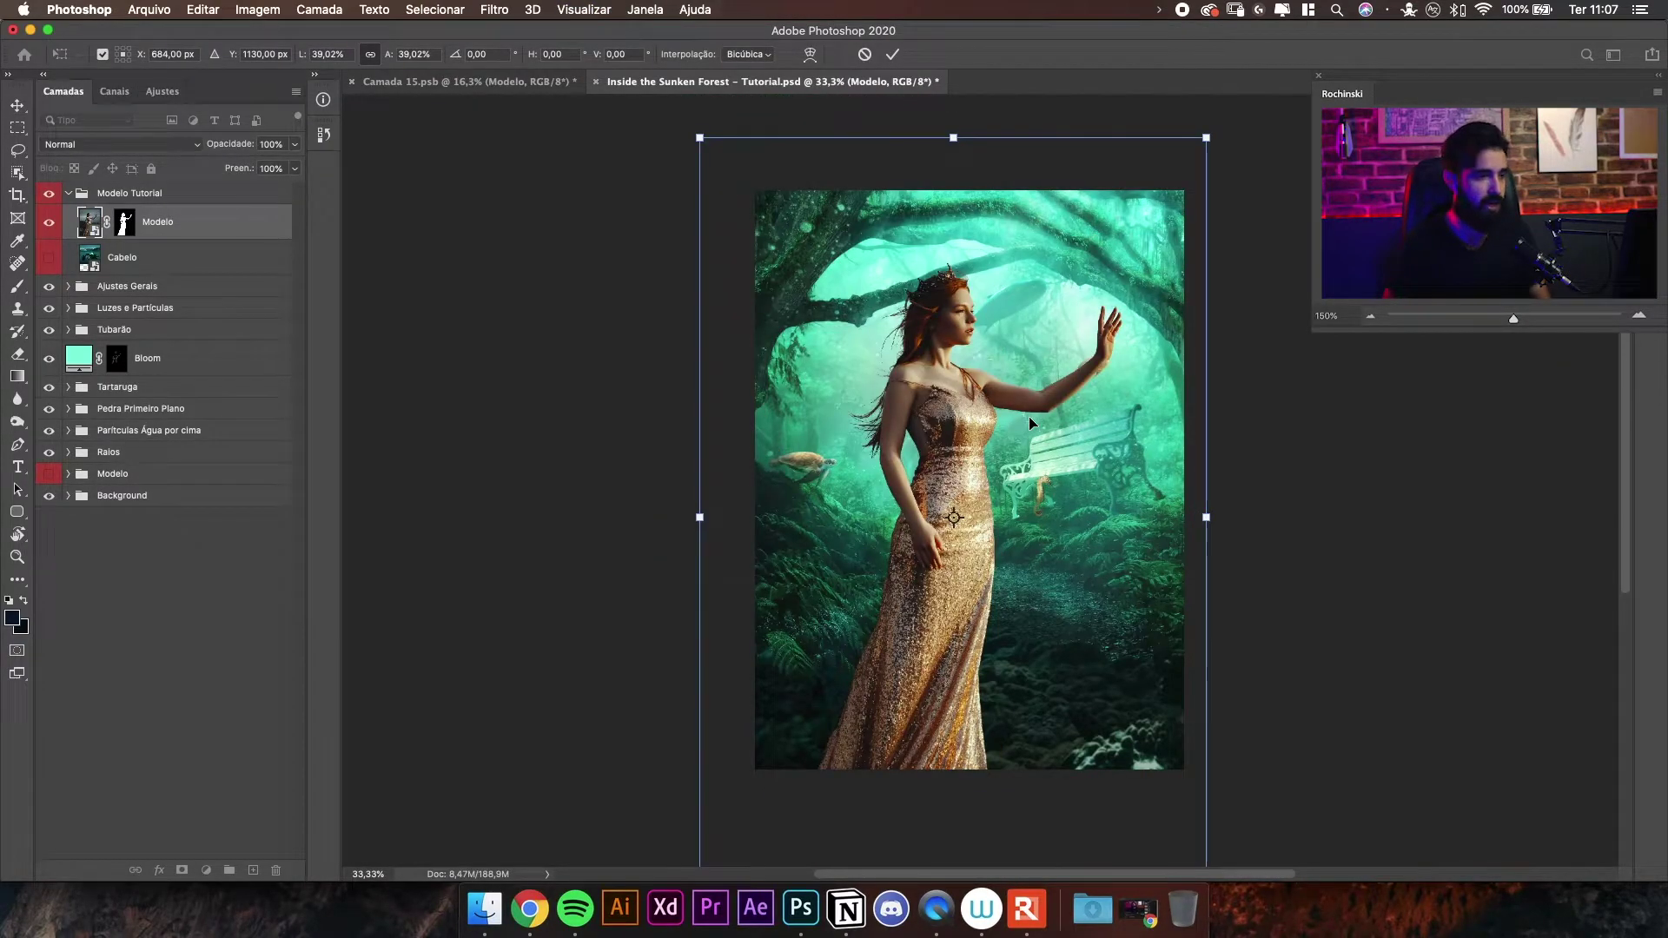
# - Reduce the Modelo layer to about 31% so the whole dress fits in the composition, and commit the transform
pyautogui.moveTo(1205, 137); pyautogui.dragTo(1157, 159)
pyautogui.hotkey('shift', 'Left')
pyautogui.hotkey('shift', 'Left')
pyautogui.hotkey('shift', 'Left')
pyautogui.hotkey('shift', 'Up')
pyautogui.hotkey('shift', 'Up')
pyautogui.hotkey('shift', 'Up')
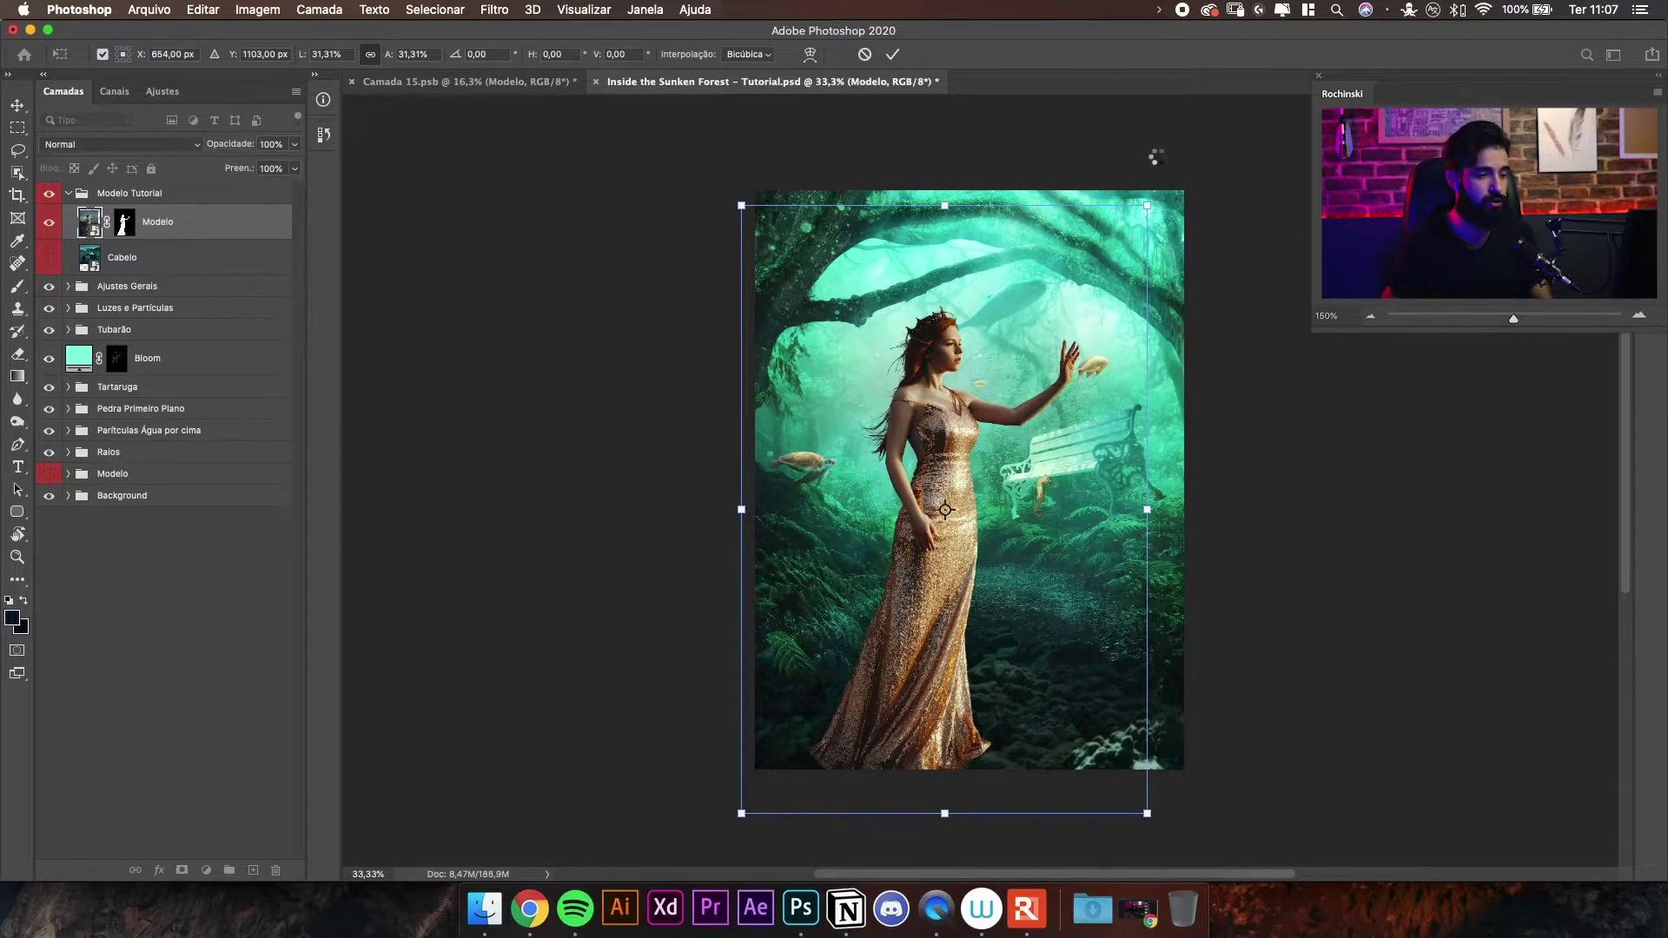
pyautogui.press('Return')
# - Scale the Modelo layer down again to about 92% and raise the model slightly above the forest floor
pyautogui.press('super+equal')
pyautogui.scroll(-3, 1060, 404)
pyautogui.scroll(-2, 1190, 664)
pyautogui.press('super+t')
pyautogui.moveTo(1177, 728); pyautogui.dragTo(1151, 694)
pyautogui.moveTo(1060, 488); pyautogui.dragTo(1066, 487)
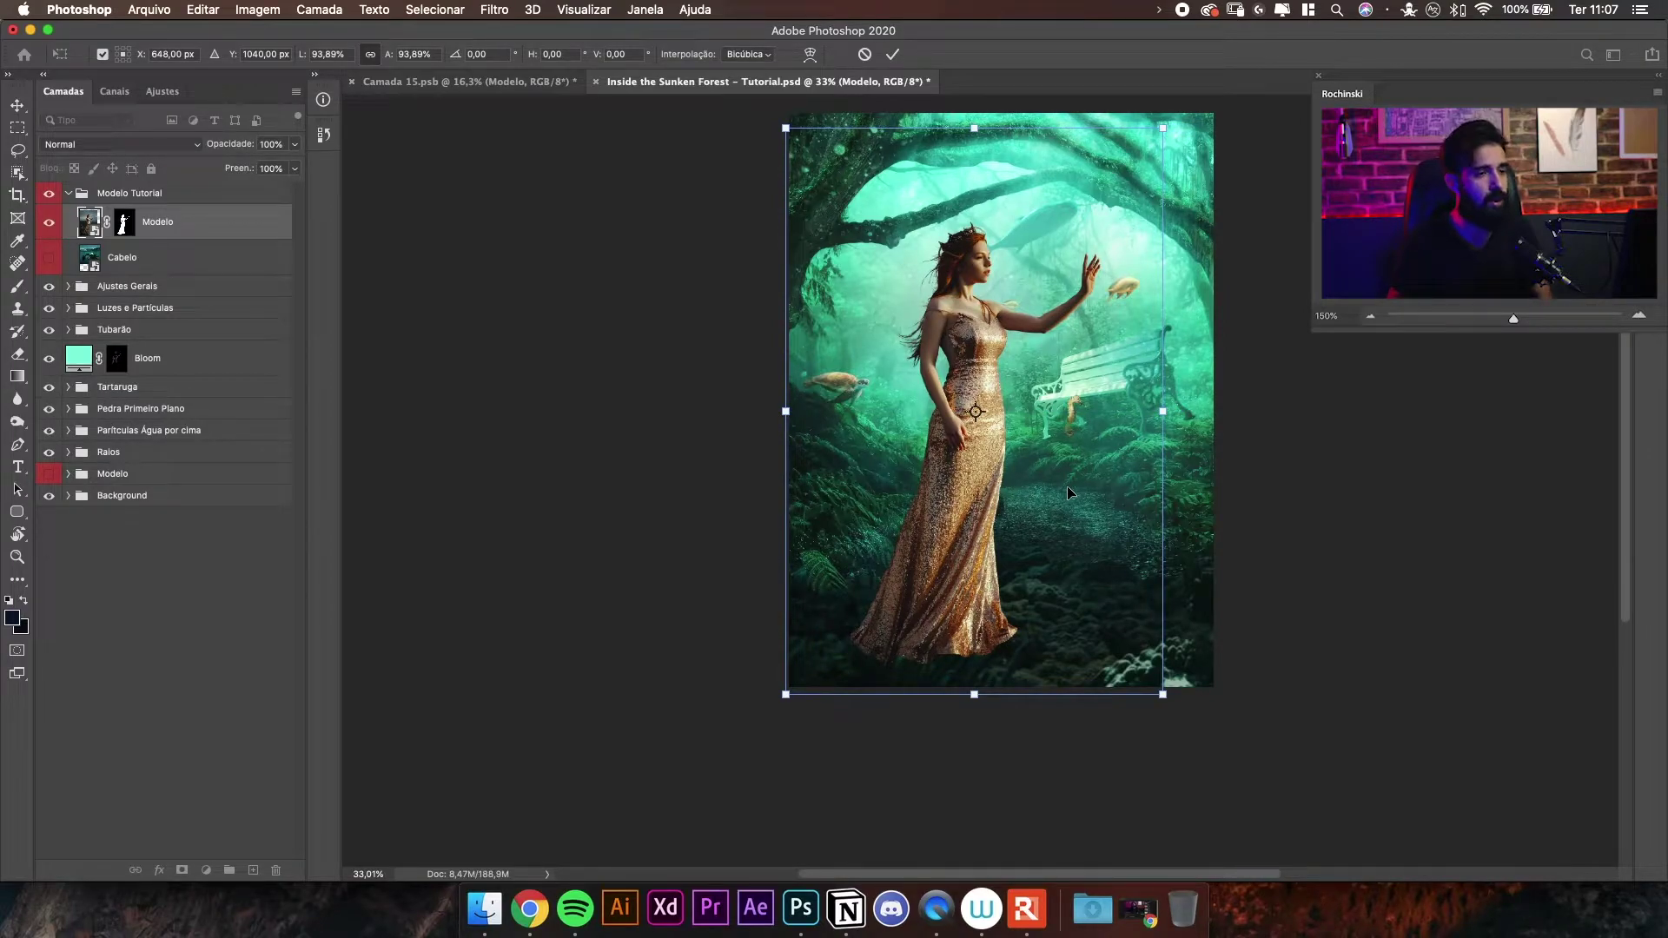
pyautogui.moveTo(1164, 138); pyautogui.dragTo(1158, 128)
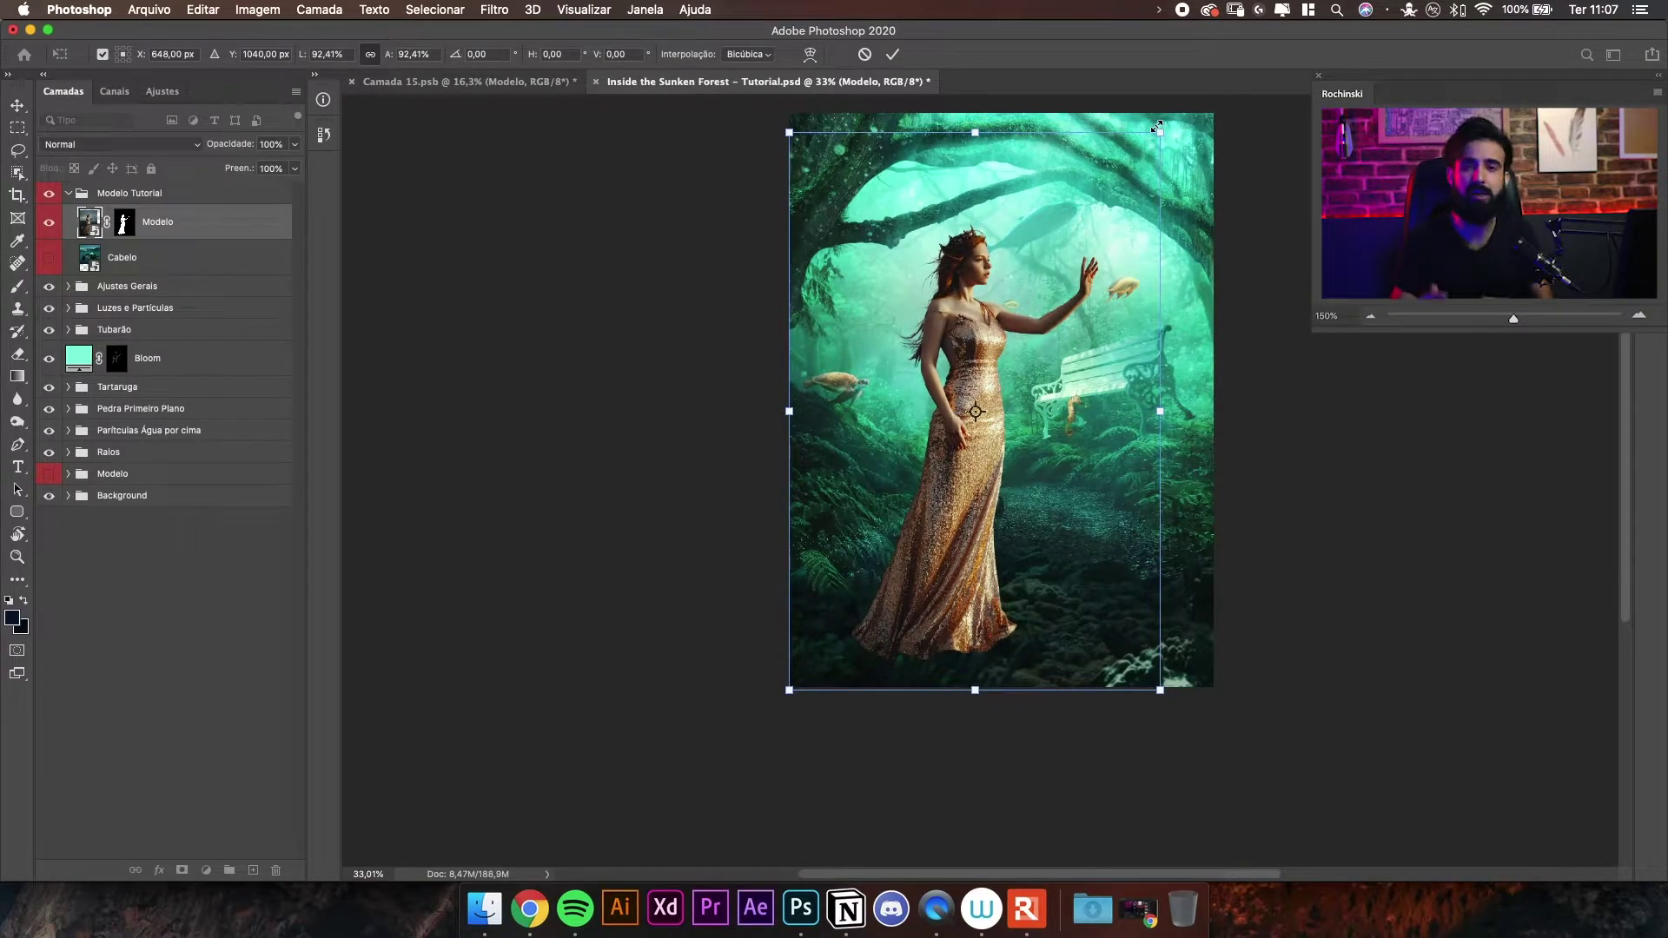
pyautogui.press('Return')
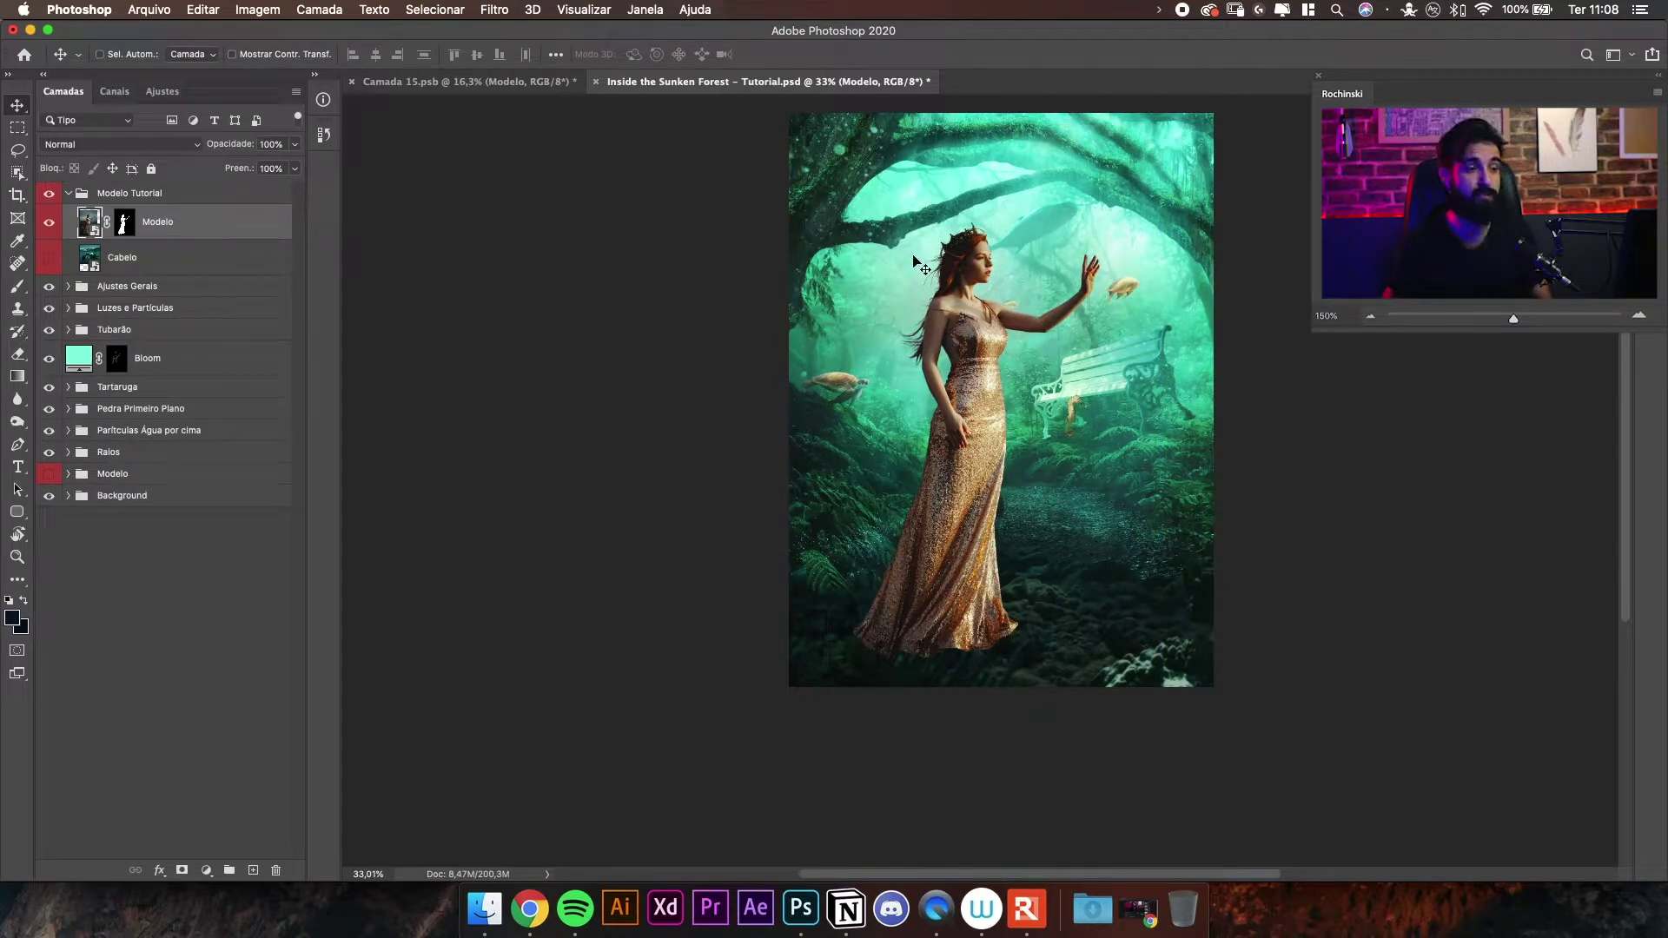
# - Examine the bench and seahorse in the background up close, and return to the overall composition
pyautogui.press('z')
pyautogui.moveTo(1168, 289); pyautogui.dragTo(1262, 253)
pyautogui.scroll(-10, 1133, 326)
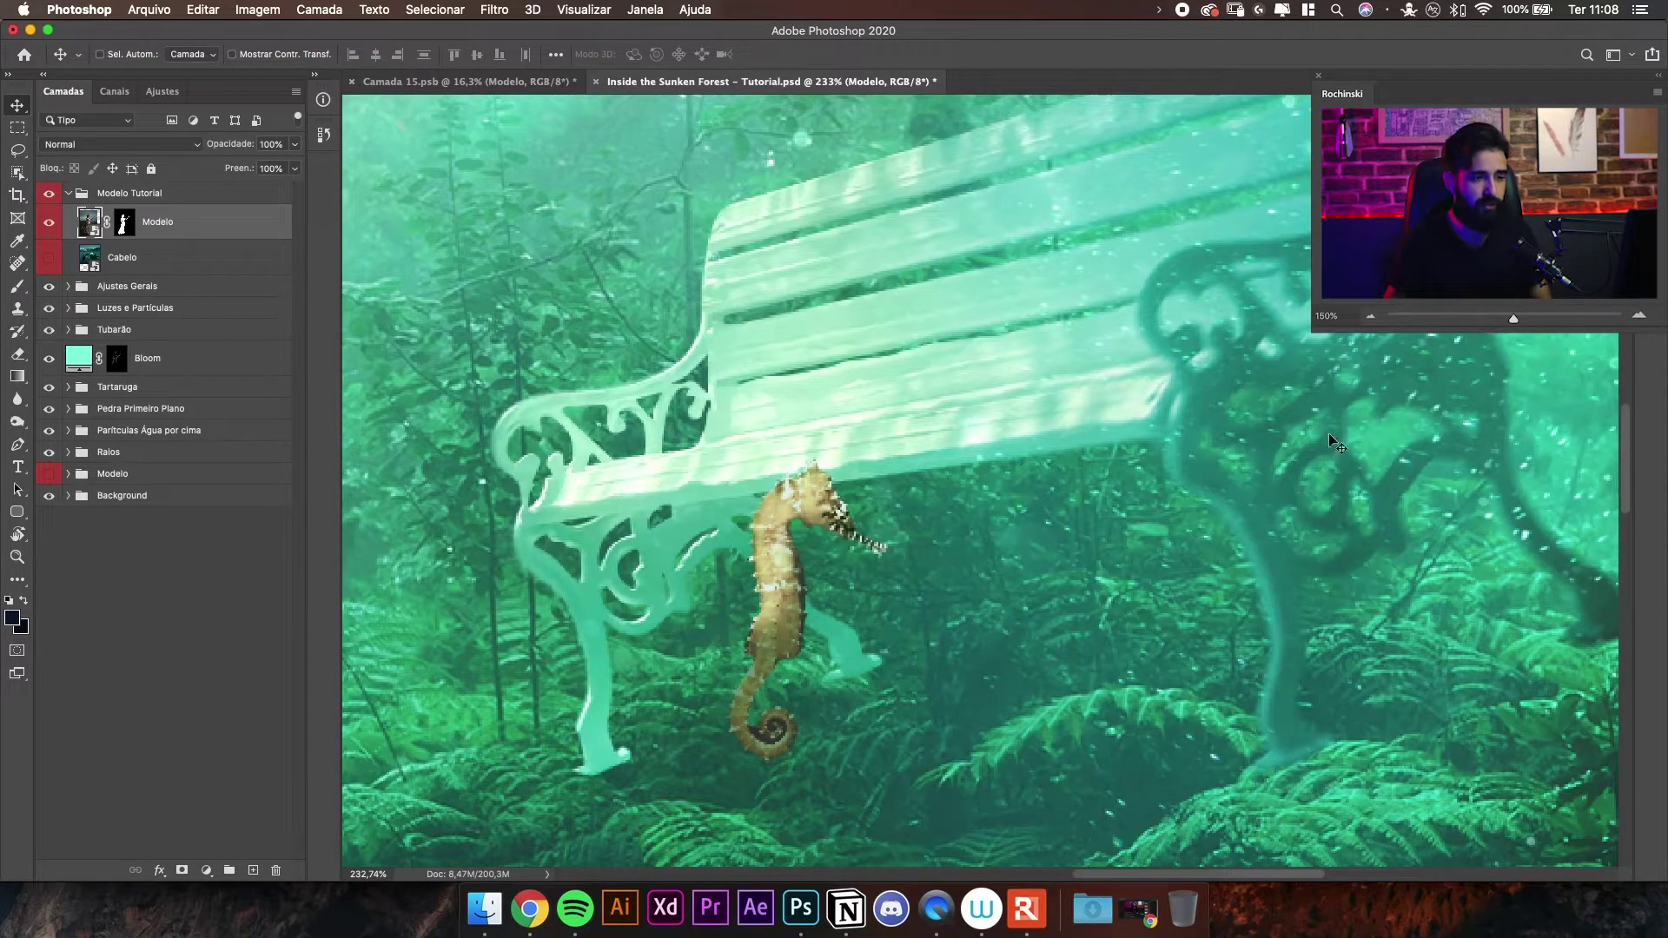
pyautogui.press('z')
pyautogui.moveTo(1312, 469); pyautogui.dragTo(1339, 437)
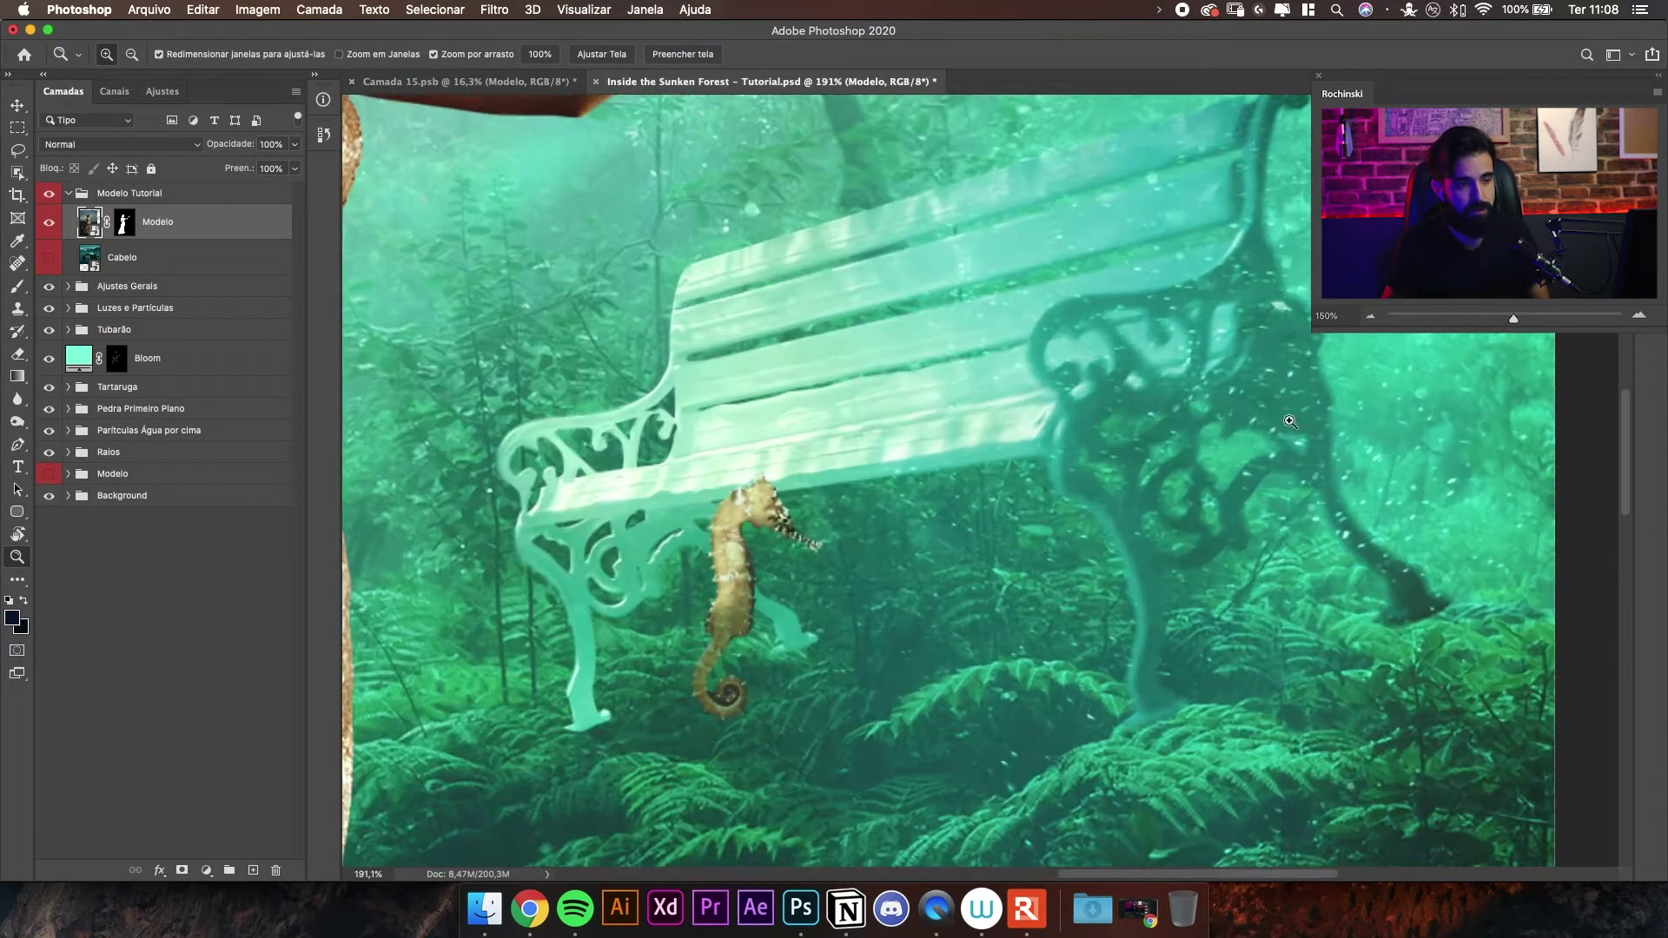
pyautogui.moveTo(1189, 456); pyautogui.dragTo(1326, 422)
pyautogui.moveTo(1027, 456); pyautogui.dragTo(806, 530)
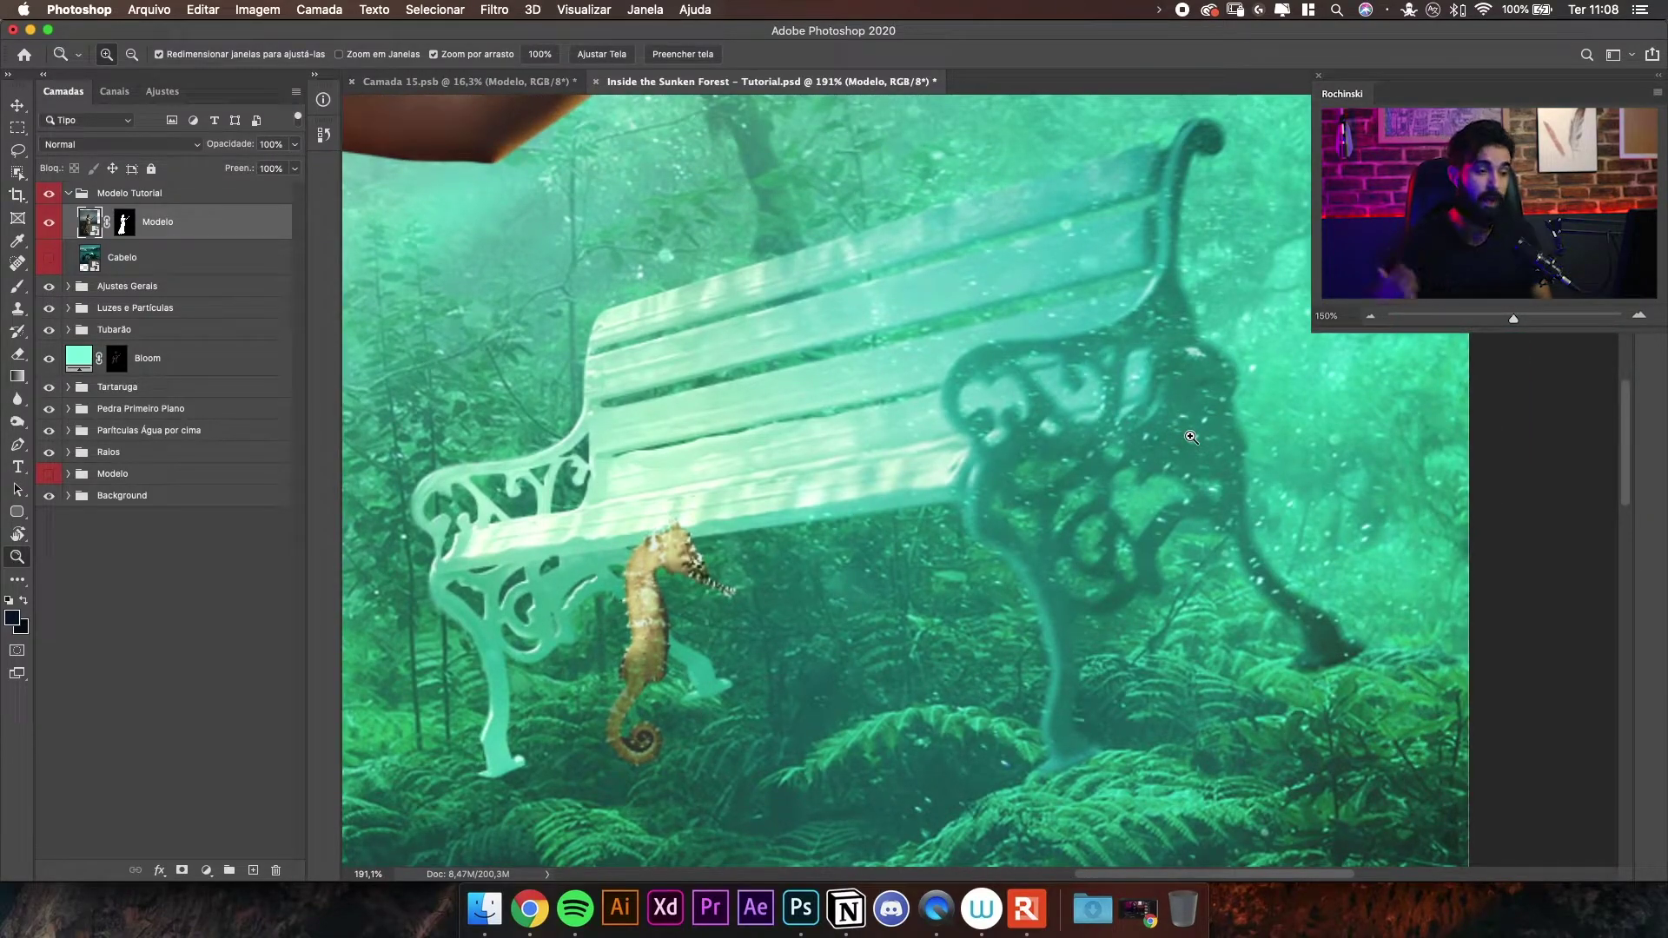
pyautogui.moveTo(1133, 376); pyautogui.dragTo(990, 433)
pyautogui.moveTo(933, 348); pyautogui.dragTo(995, 324)
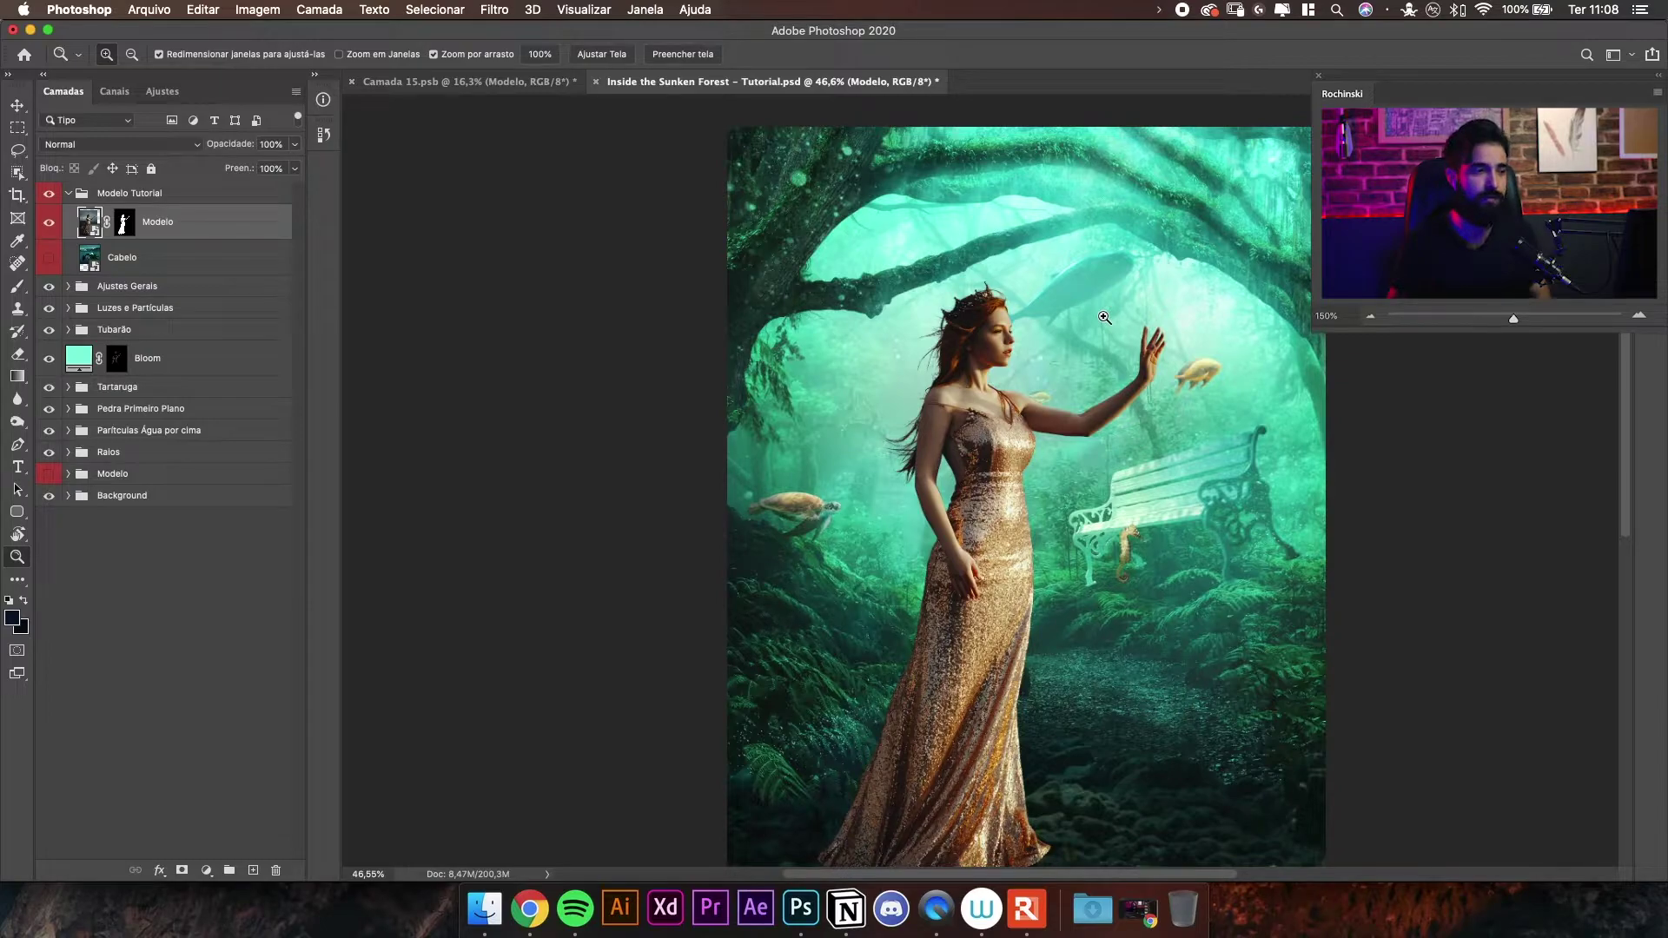
# - Select the Modelo layer, shift the model away from the bench and enlarge it slightly
pyautogui.press('v')
pyautogui.rightClick(991, 422)
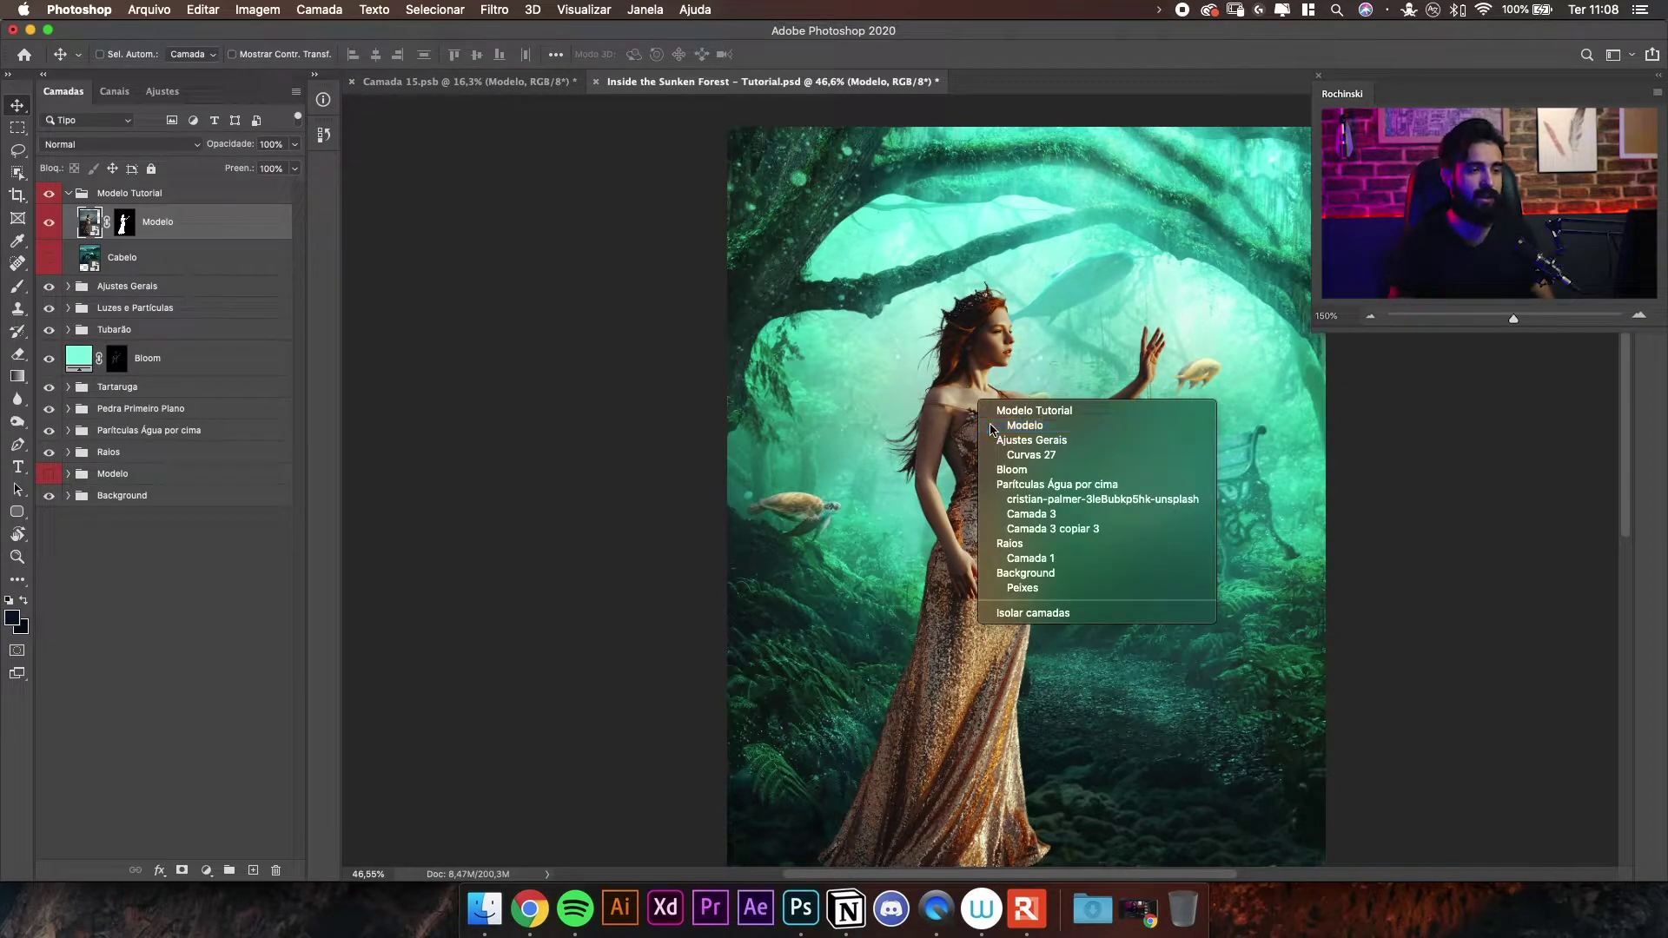
pyautogui.click(997, 423)
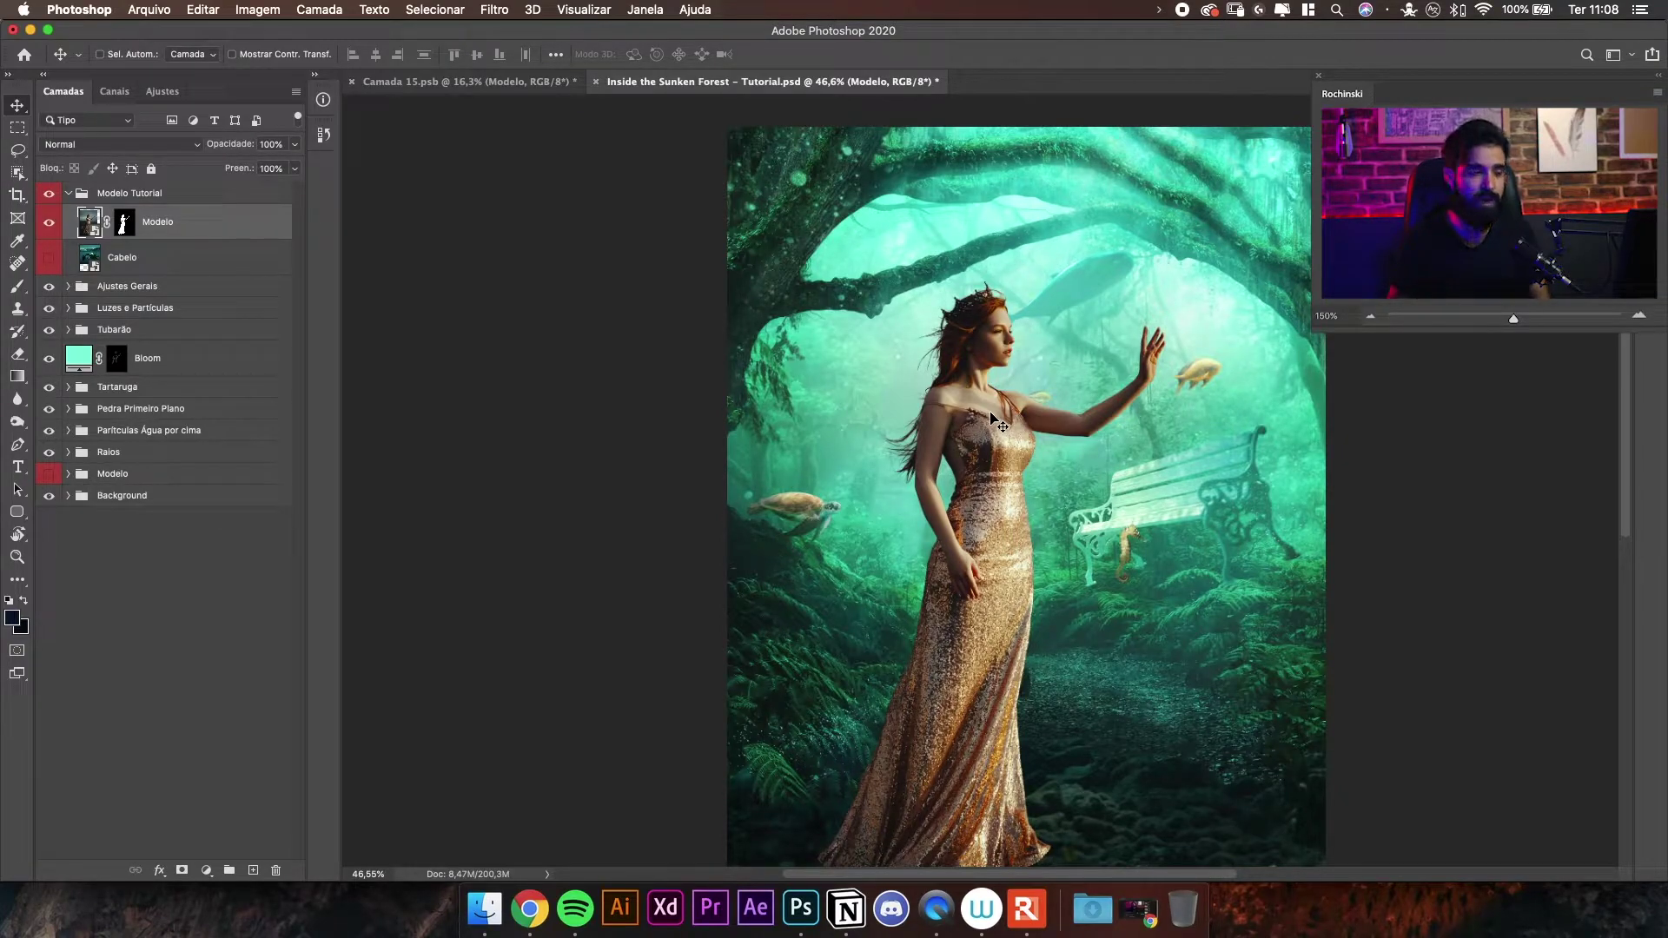
pyautogui.moveTo(990, 411); pyautogui.dragTo(1083, 348)
pyautogui.press('super+minus')
pyautogui.press('super+space')
pyautogui.moveTo(949, 389); pyautogui.dragTo(1004, 352)
pyautogui.press('super+t')
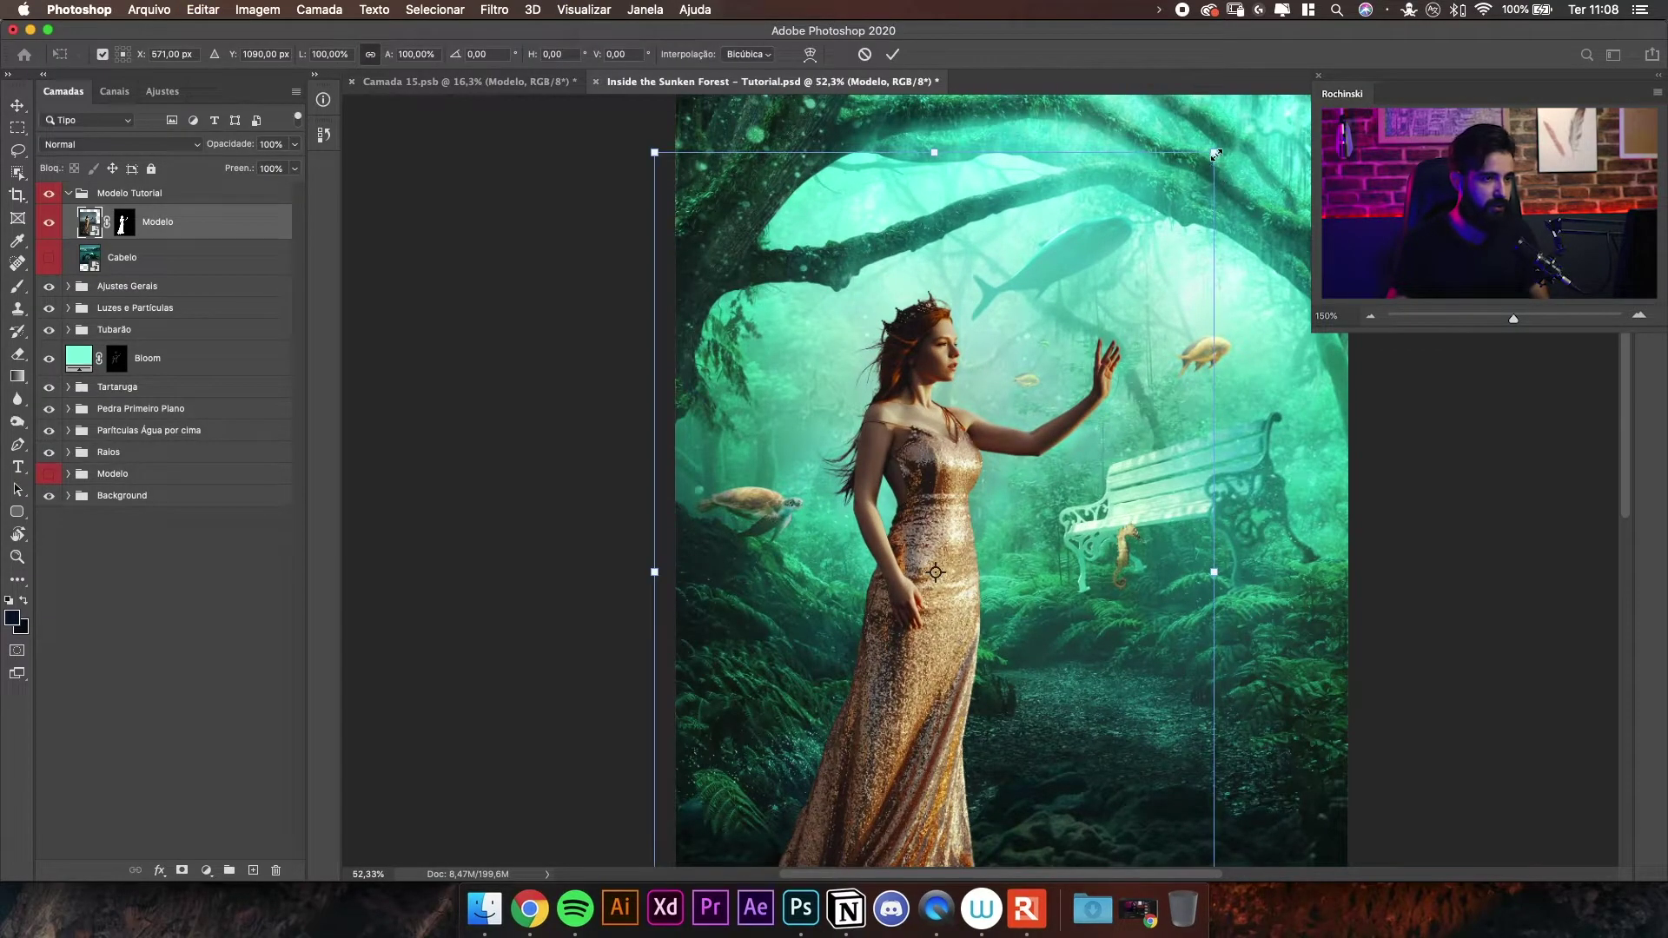
pyautogui.moveTo(1216, 154); pyautogui.dragTo(1228, 143)
pyautogui.press('Return')
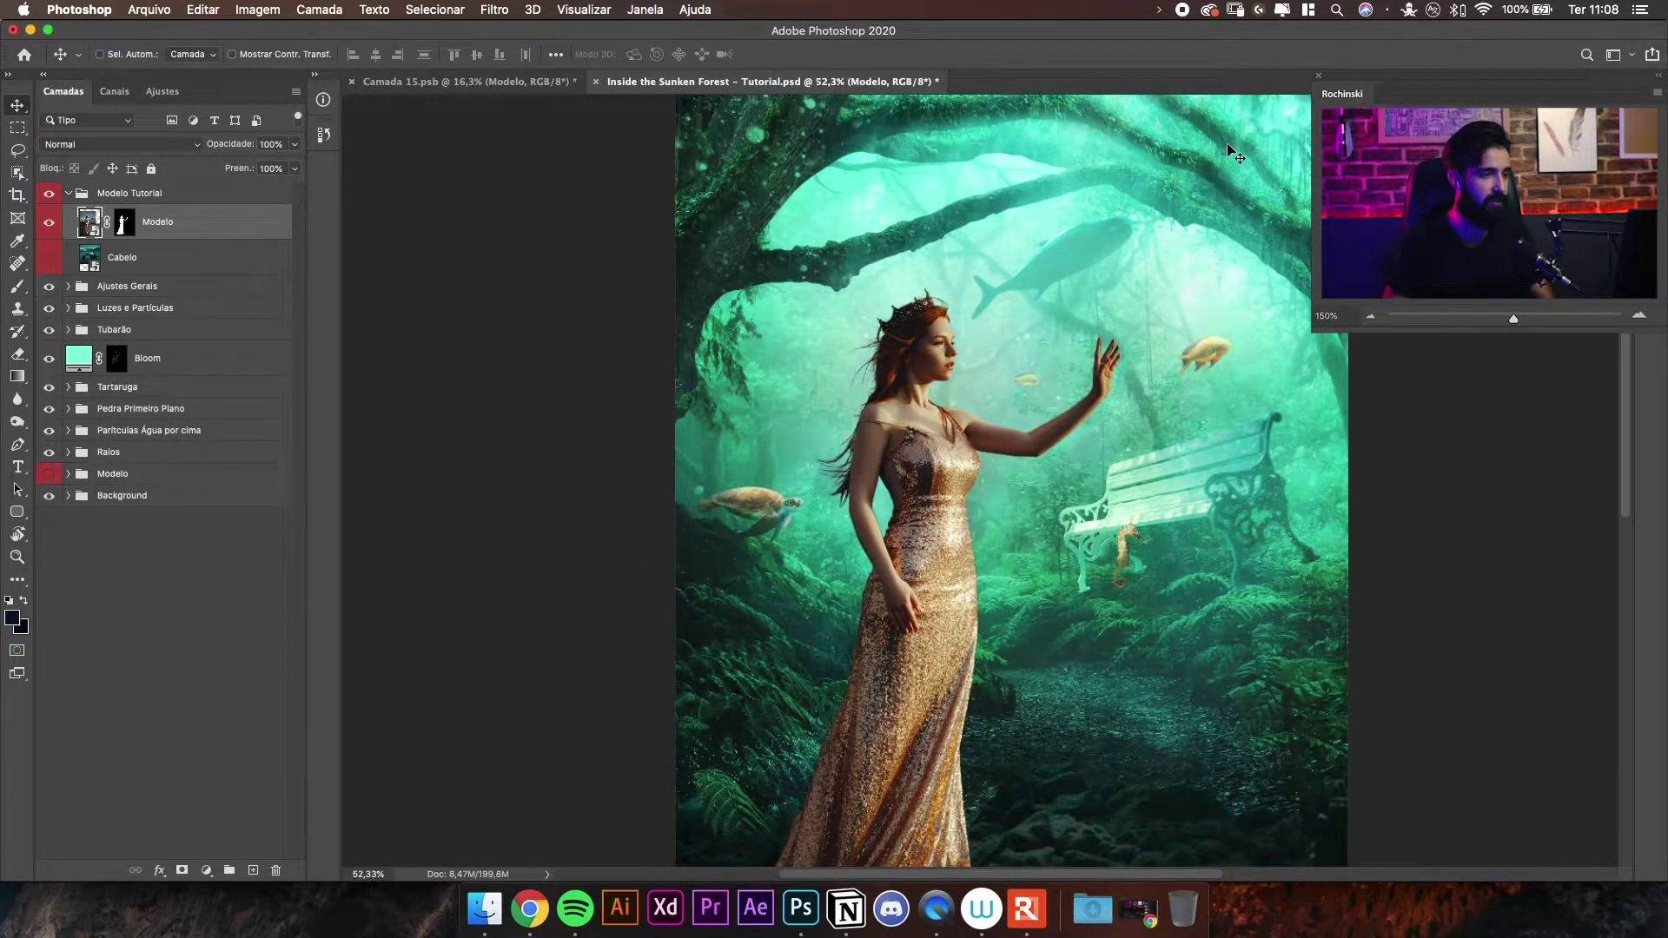
# - Show the Cabelo layer behind the model and open its smart object contents for editing
pyautogui.press('super+minus')
pyautogui.press('super+space')
pyautogui.moveTo(1054, 365); pyautogui.dragTo(1120, 363)
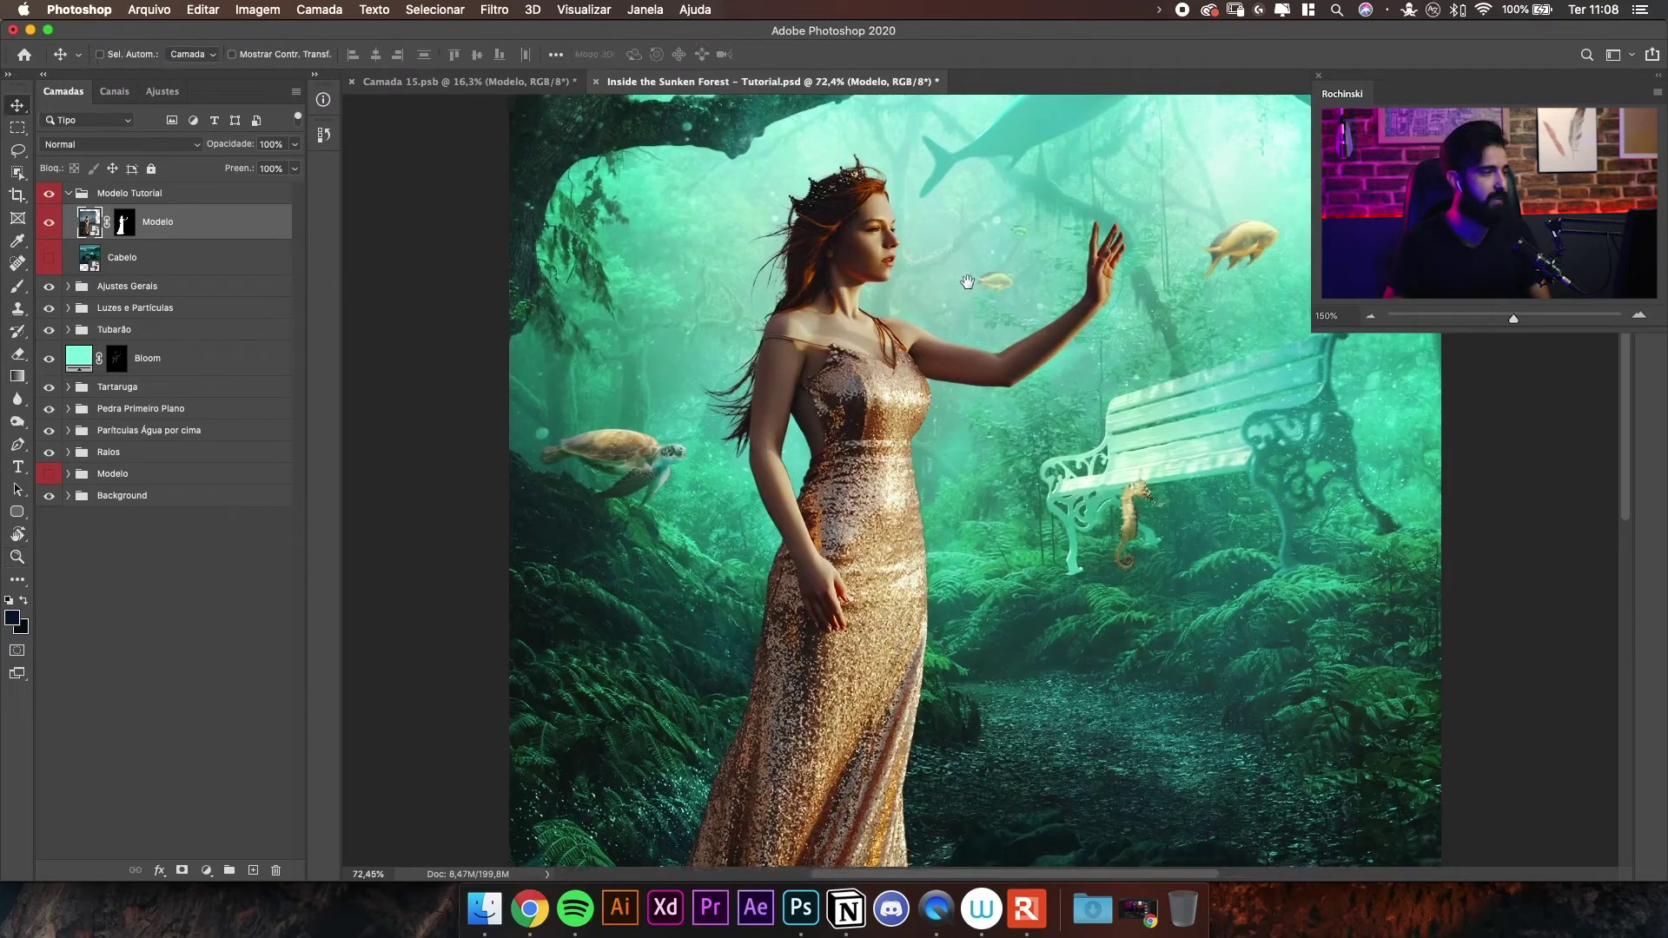
pyautogui.click(49, 257)
pyautogui.click(48, 257)
pyautogui.click(49, 257)
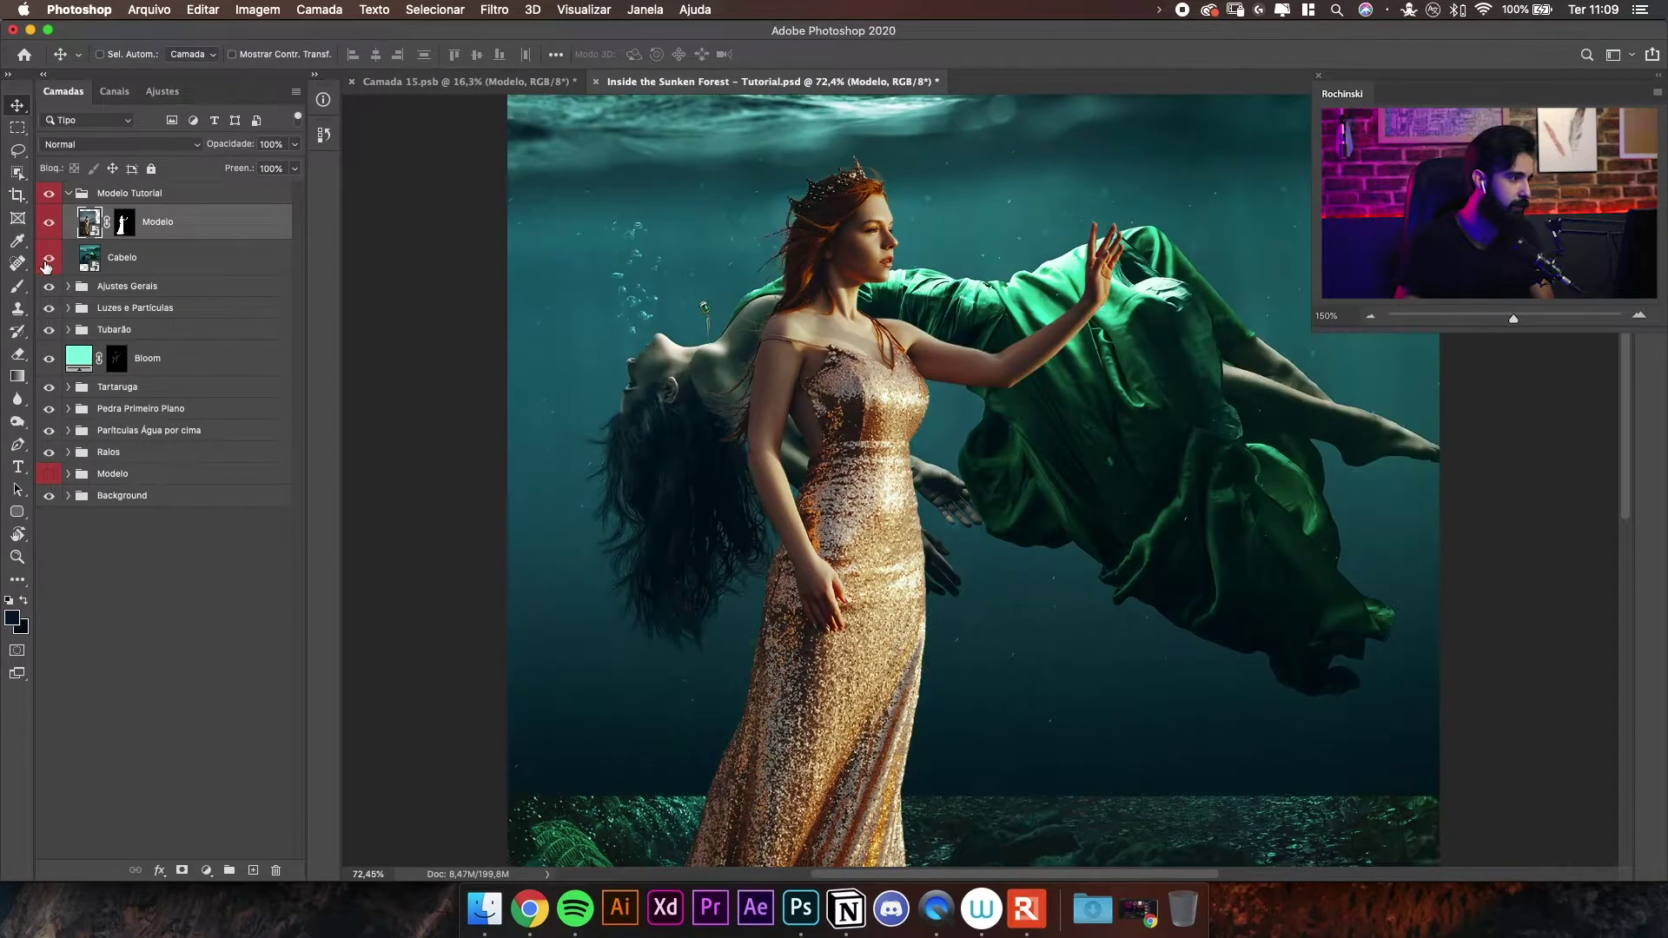
pyautogui.press('super+space')
pyautogui.moveTo(605, 302); pyautogui.dragTo(104, 295)
pyautogui.click(90, 260)
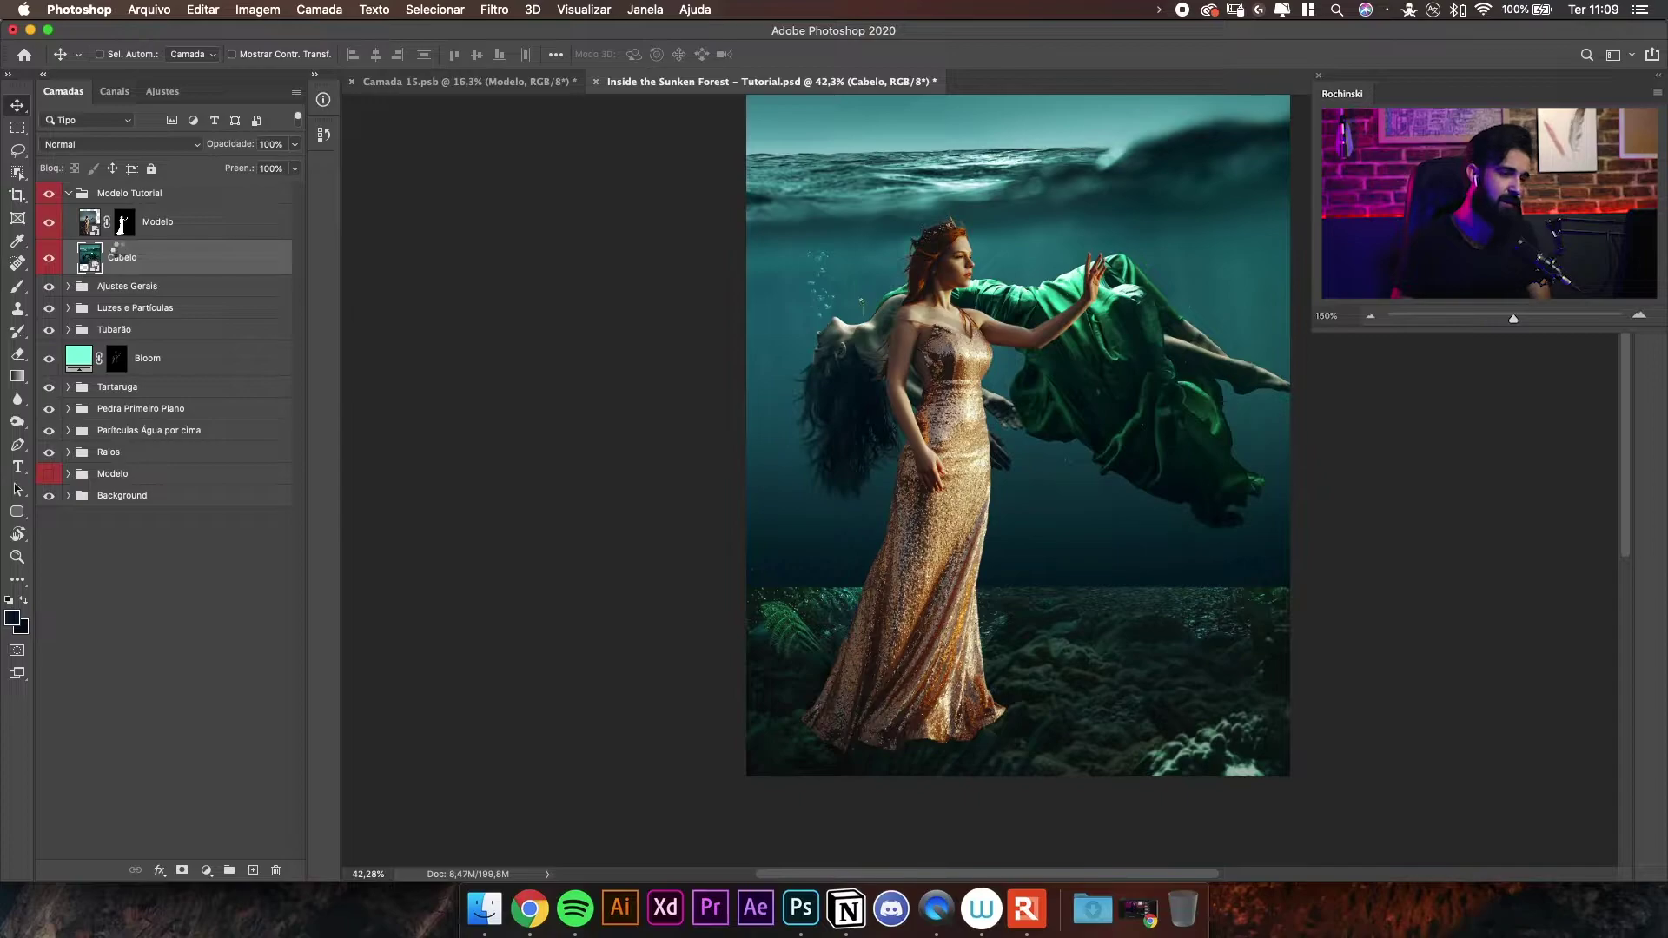
pyautogui.doubleClick(119, 253)
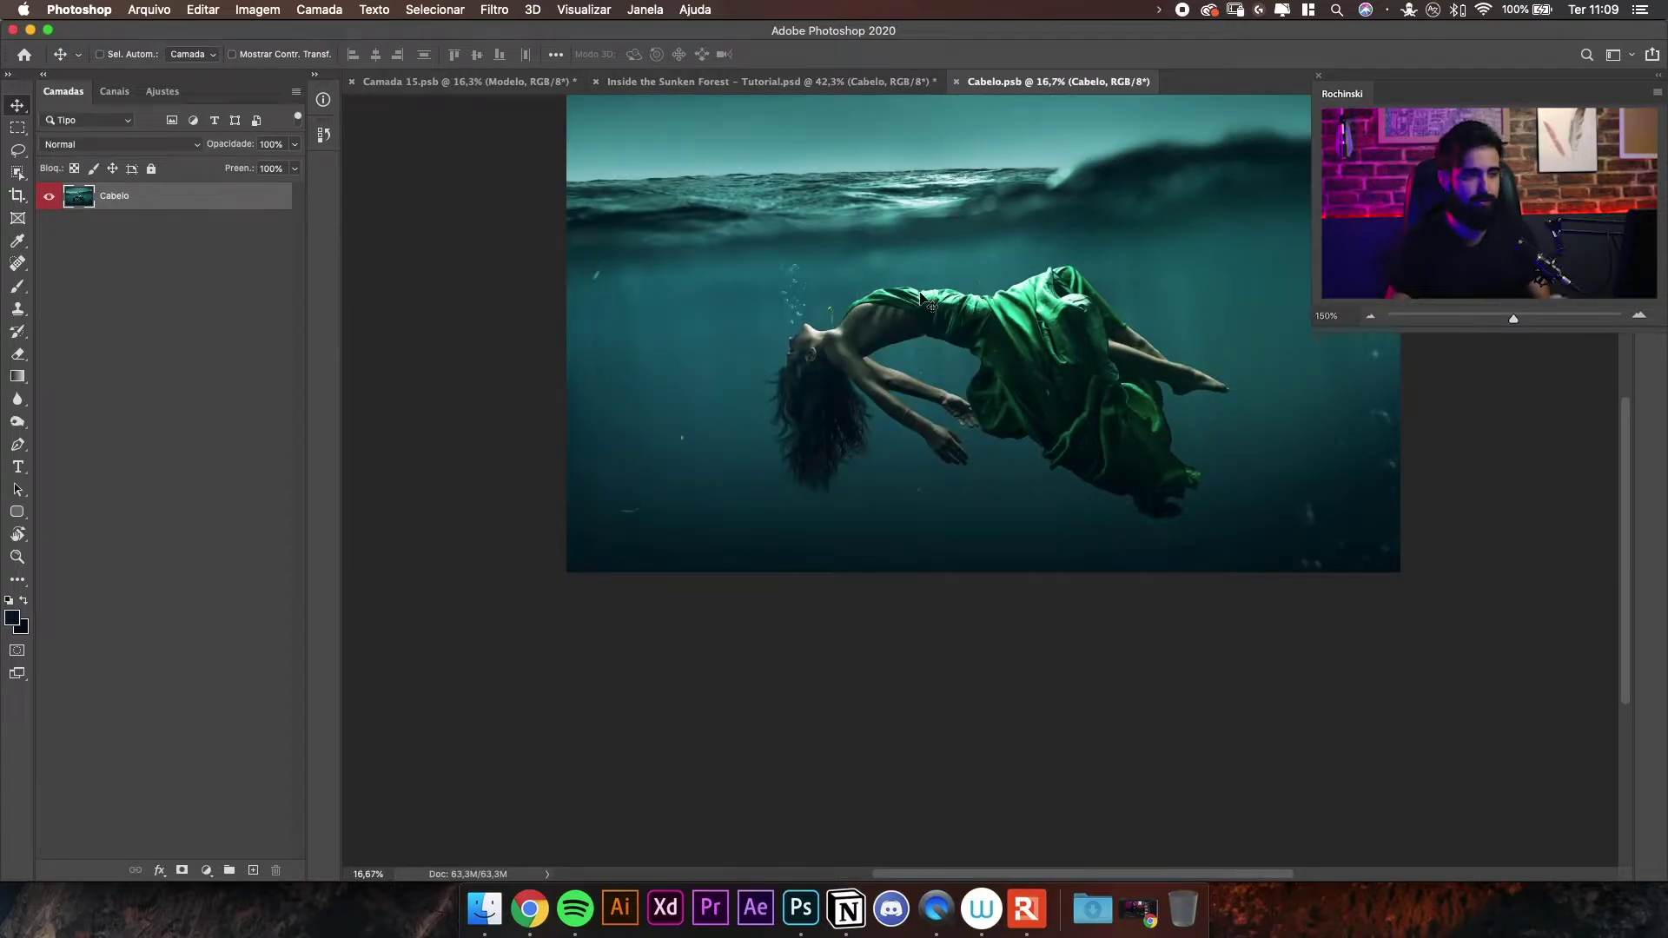
# - Examine the loose hair strands of the floating woman in the Cabelo photo
pyautogui.press('super+space')
pyautogui.moveTo(886, 354); pyautogui.dragTo(890, 369)
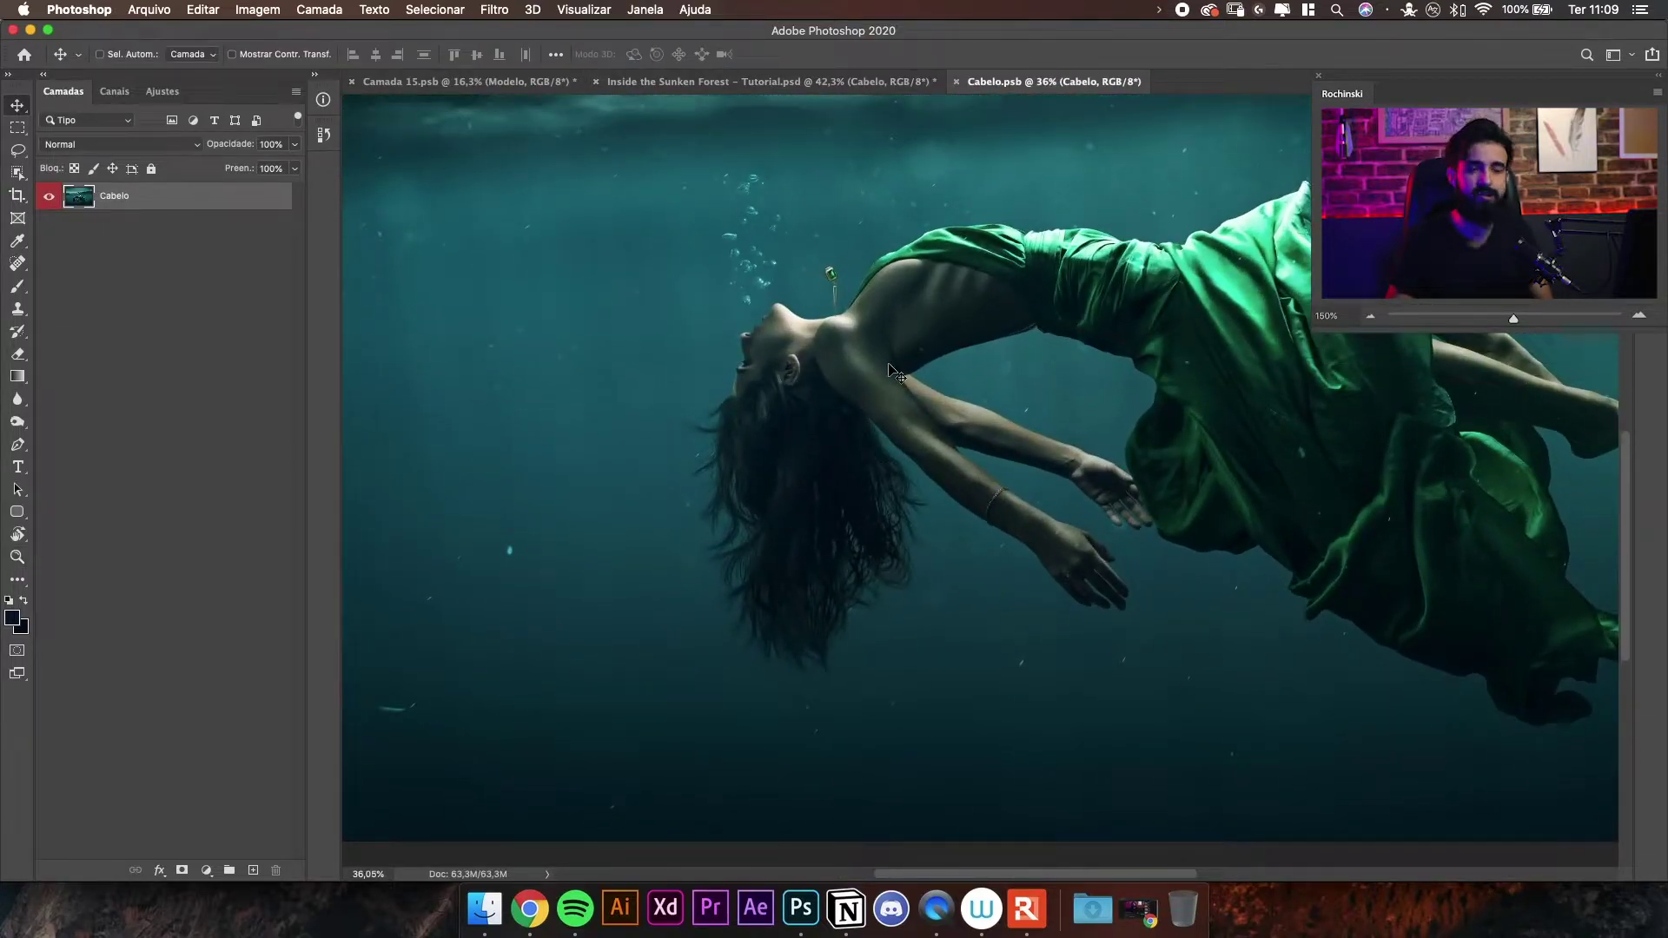
pyautogui.press('super+space')
pyautogui.moveTo(874, 499); pyautogui.dragTo(908, 484)
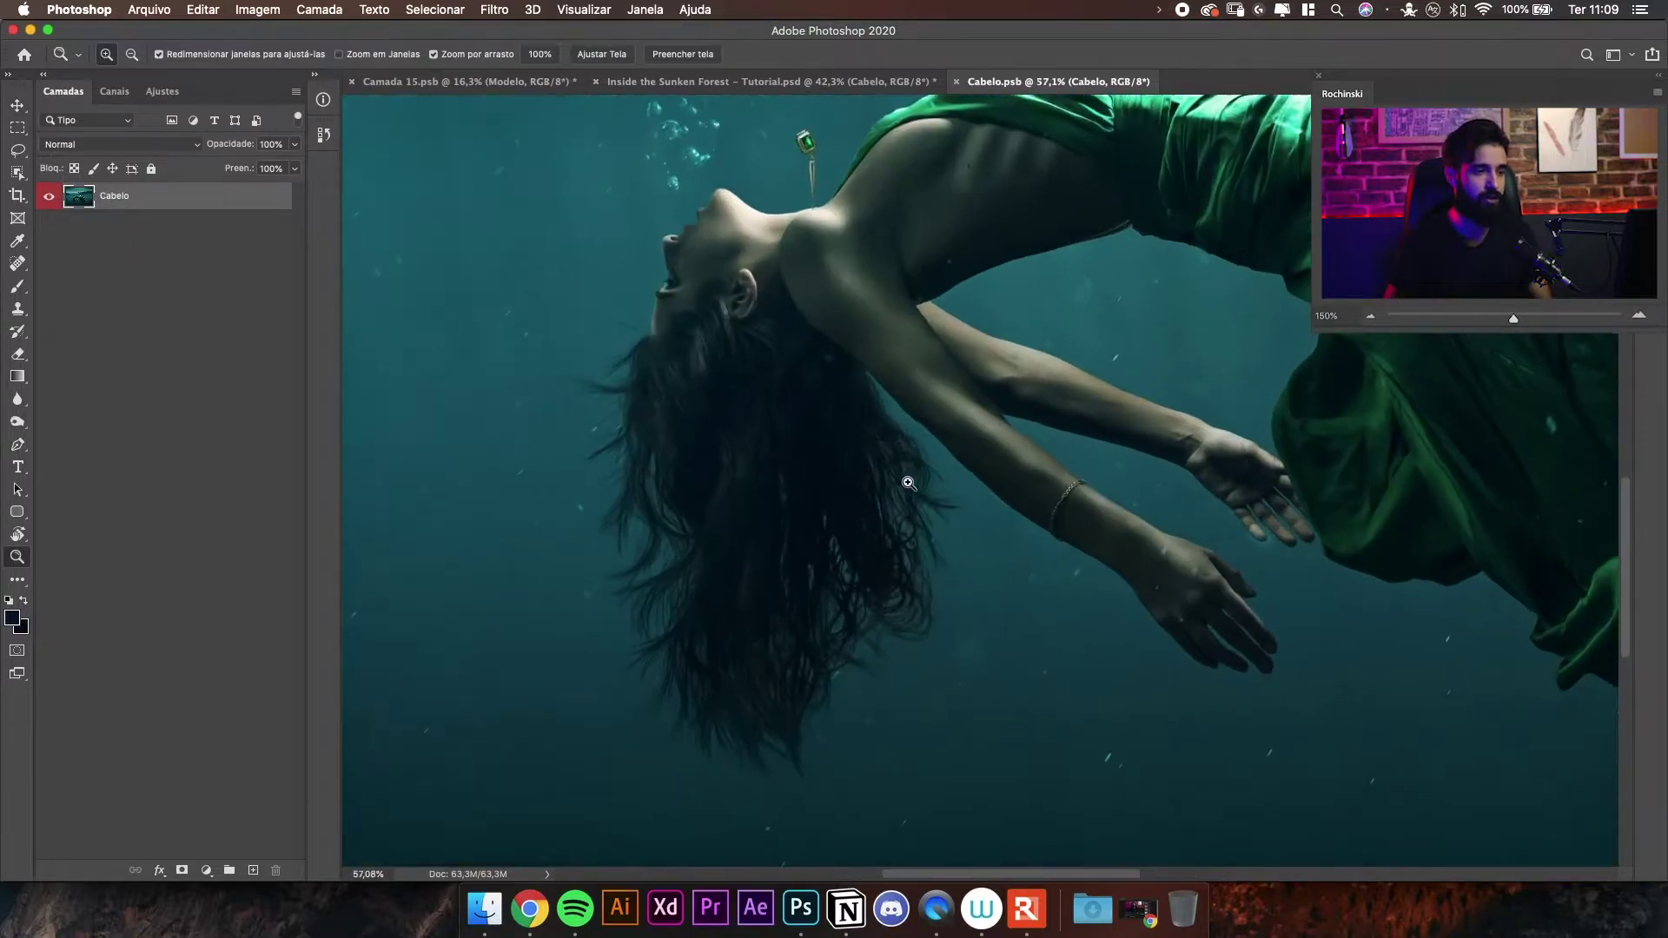
pyautogui.moveTo(963, 306); pyautogui.dragTo(900, 376)
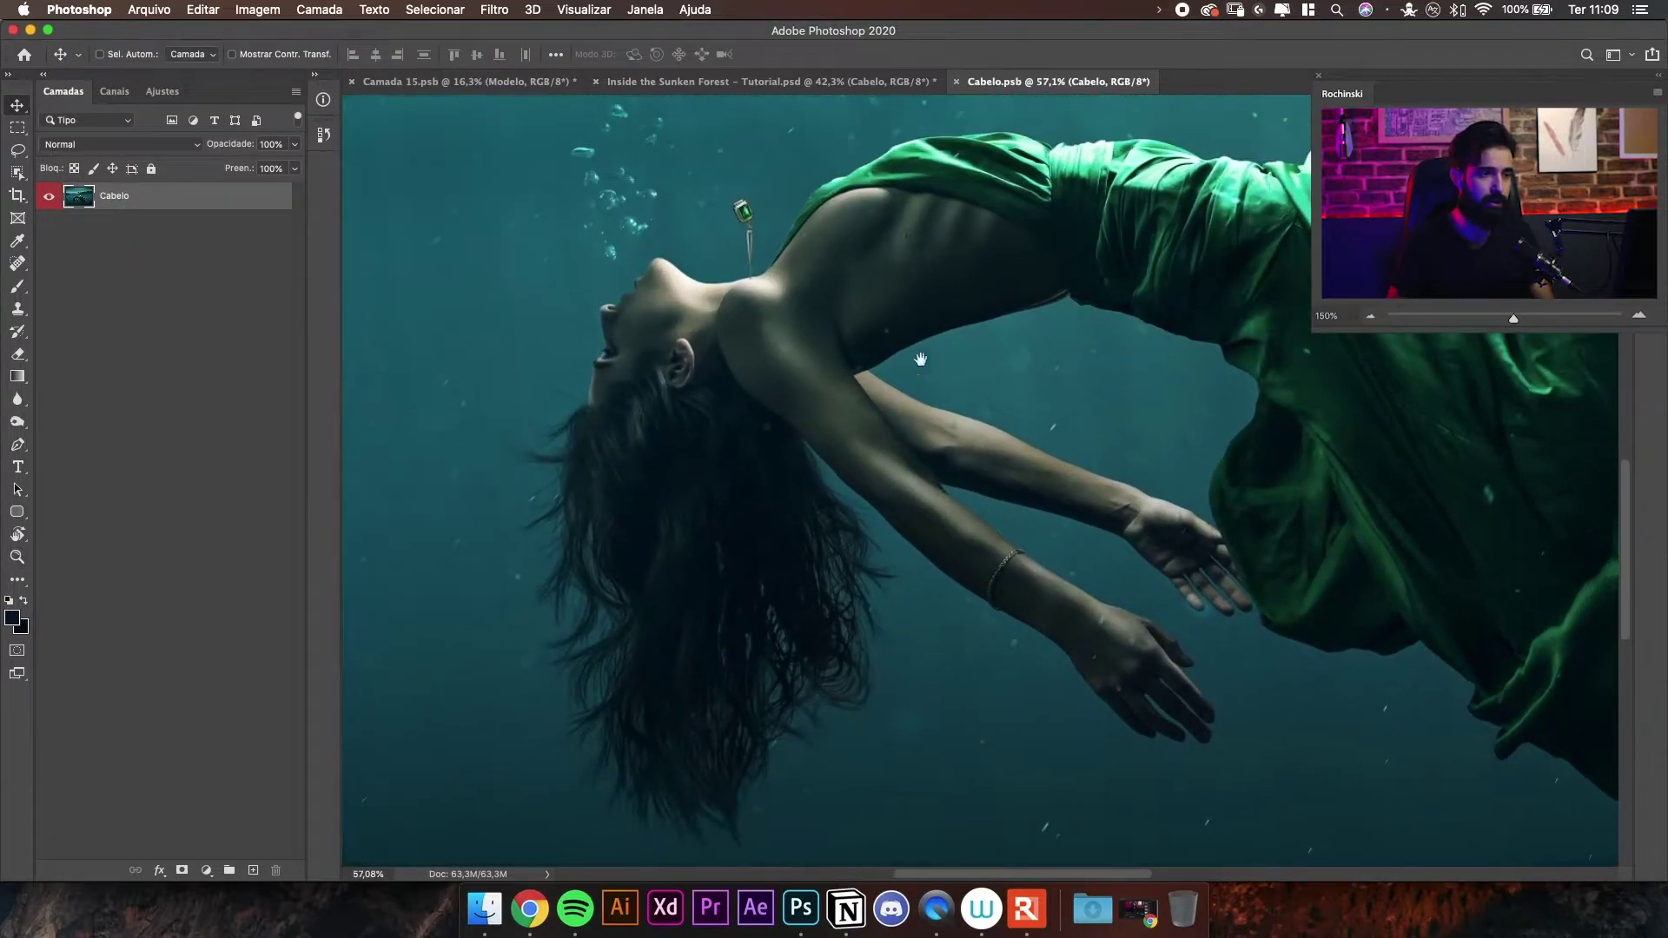
pyautogui.scroll(-5, 881, 479)
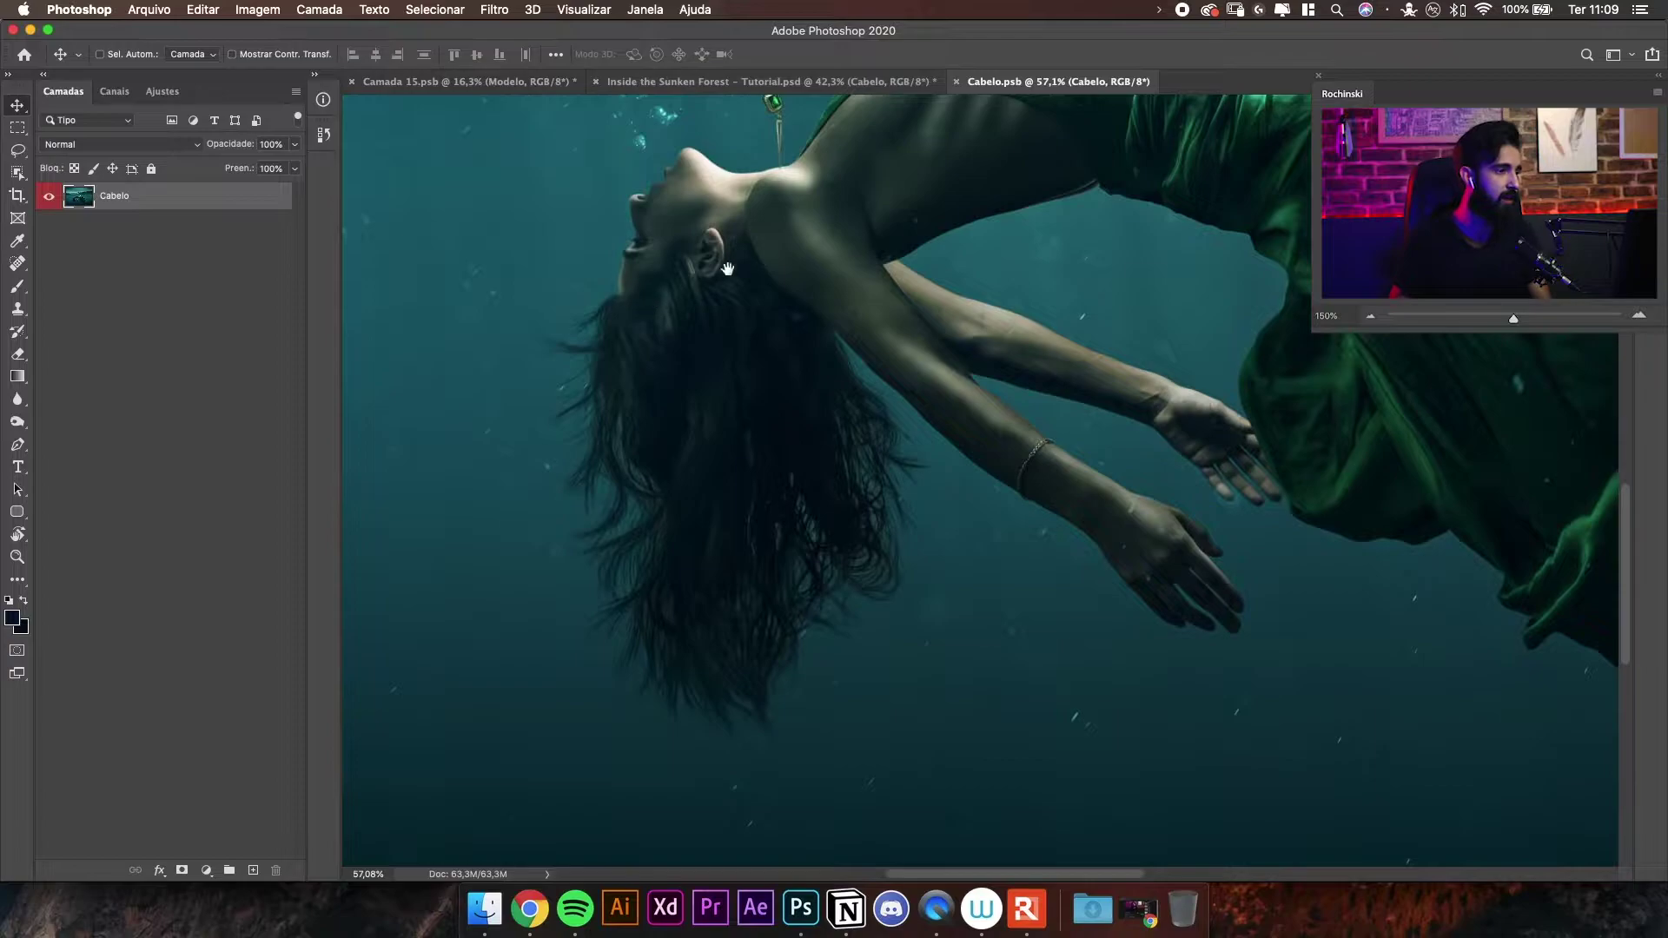
pyautogui.moveTo(711, 268); pyautogui.dragTo(698, 311)
# - Compare the hair against the water in the Verde, Azul and Vermelho channels
pyautogui.click(115, 91)
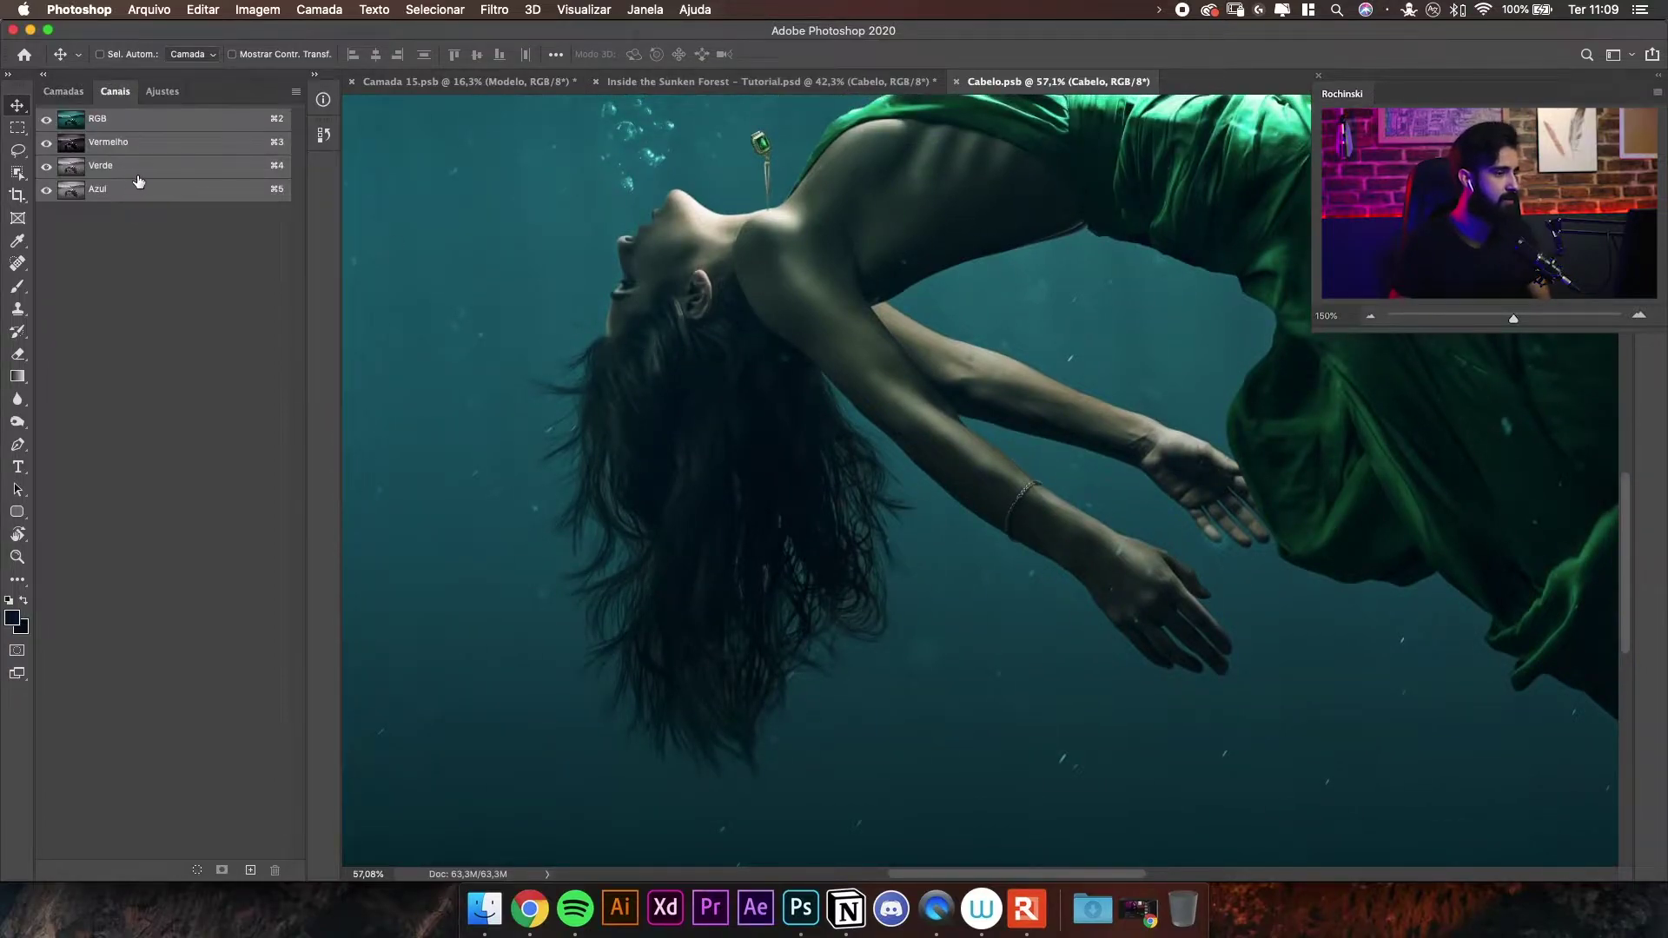
pyautogui.click(136, 172)
pyautogui.click(139, 189)
pyautogui.click(140, 172)
pyautogui.click(140, 149)
pyautogui.click(138, 166)
pyautogui.click(73, 96)
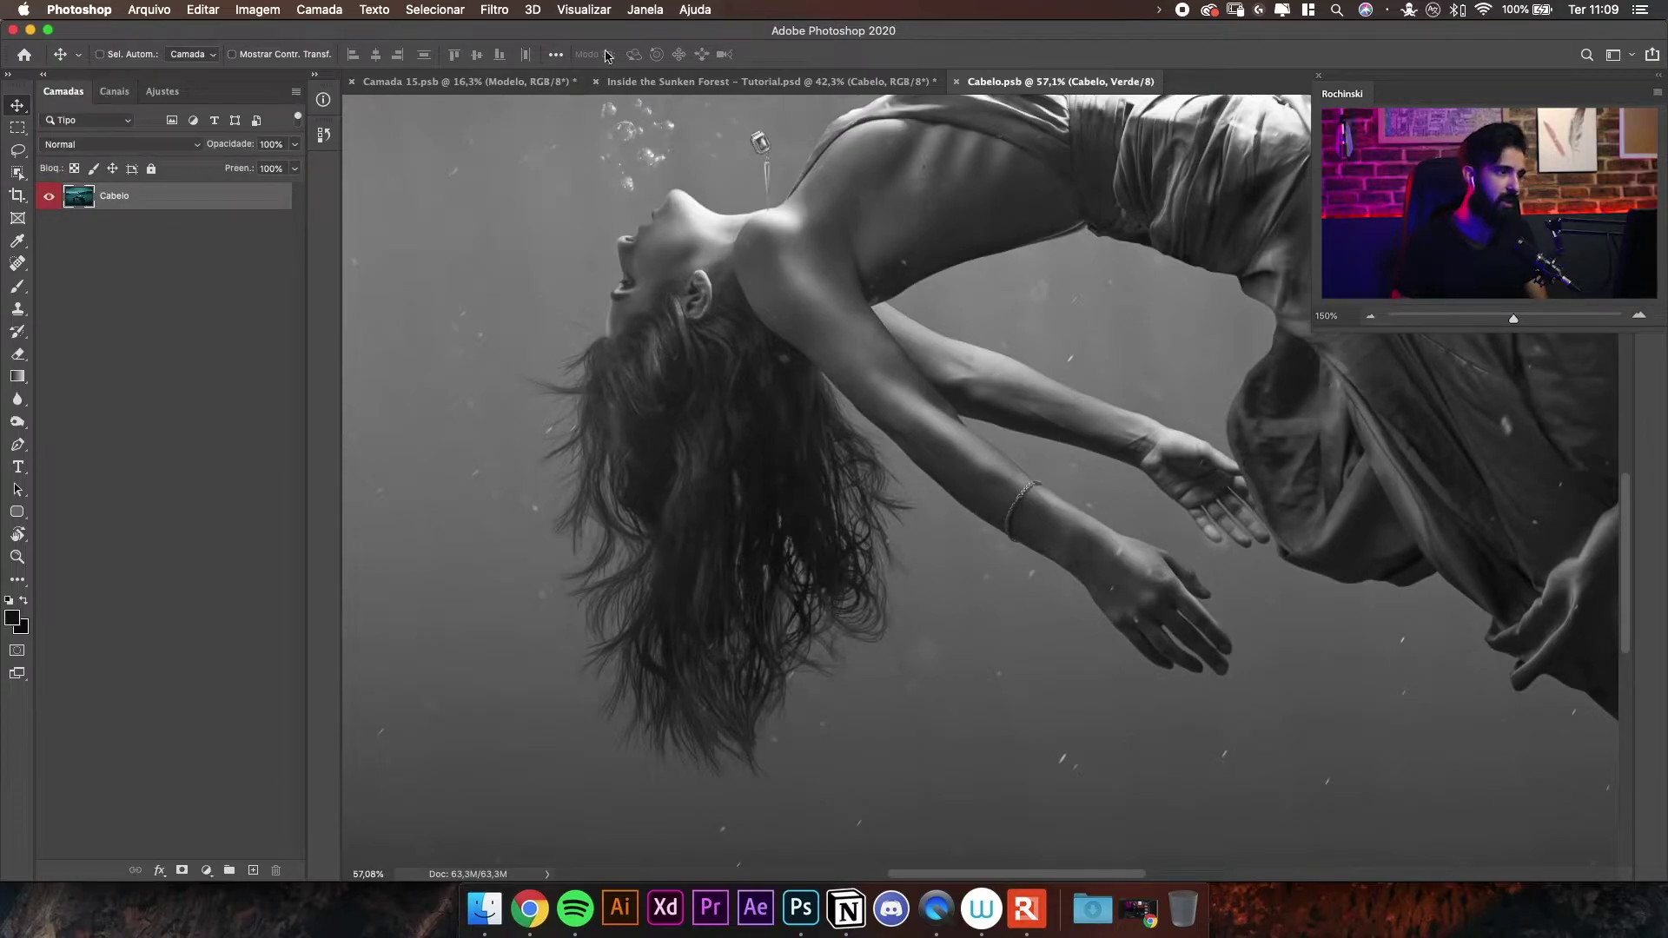
pyautogui.click(650, 8)
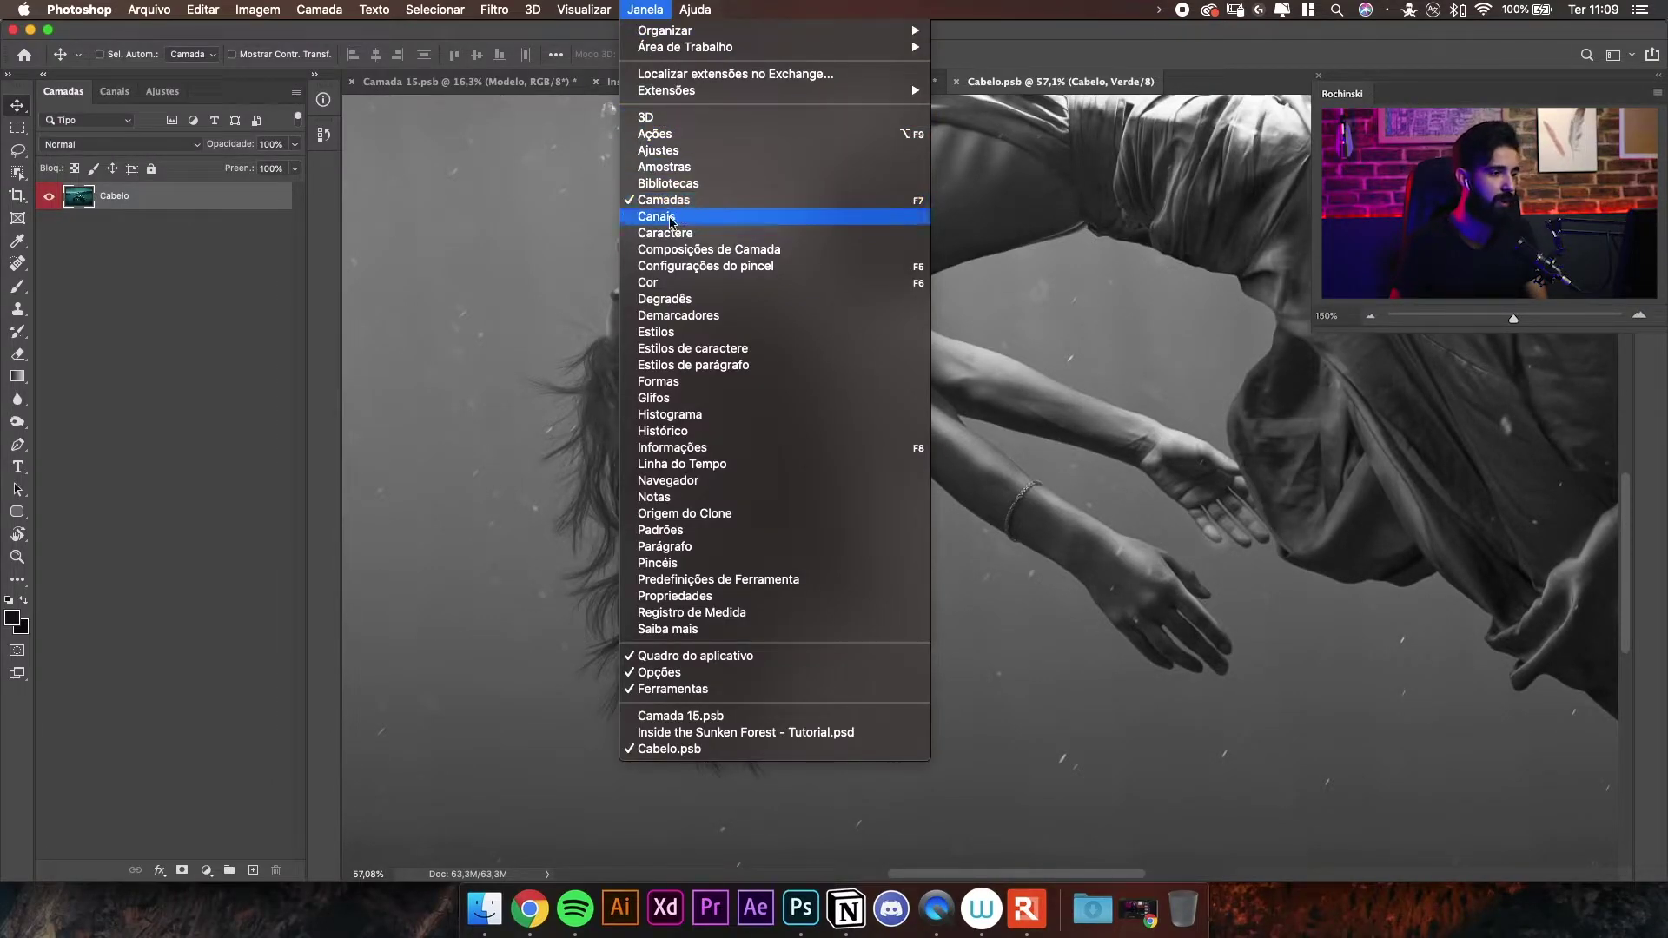
pyautogui.click(626, 11)
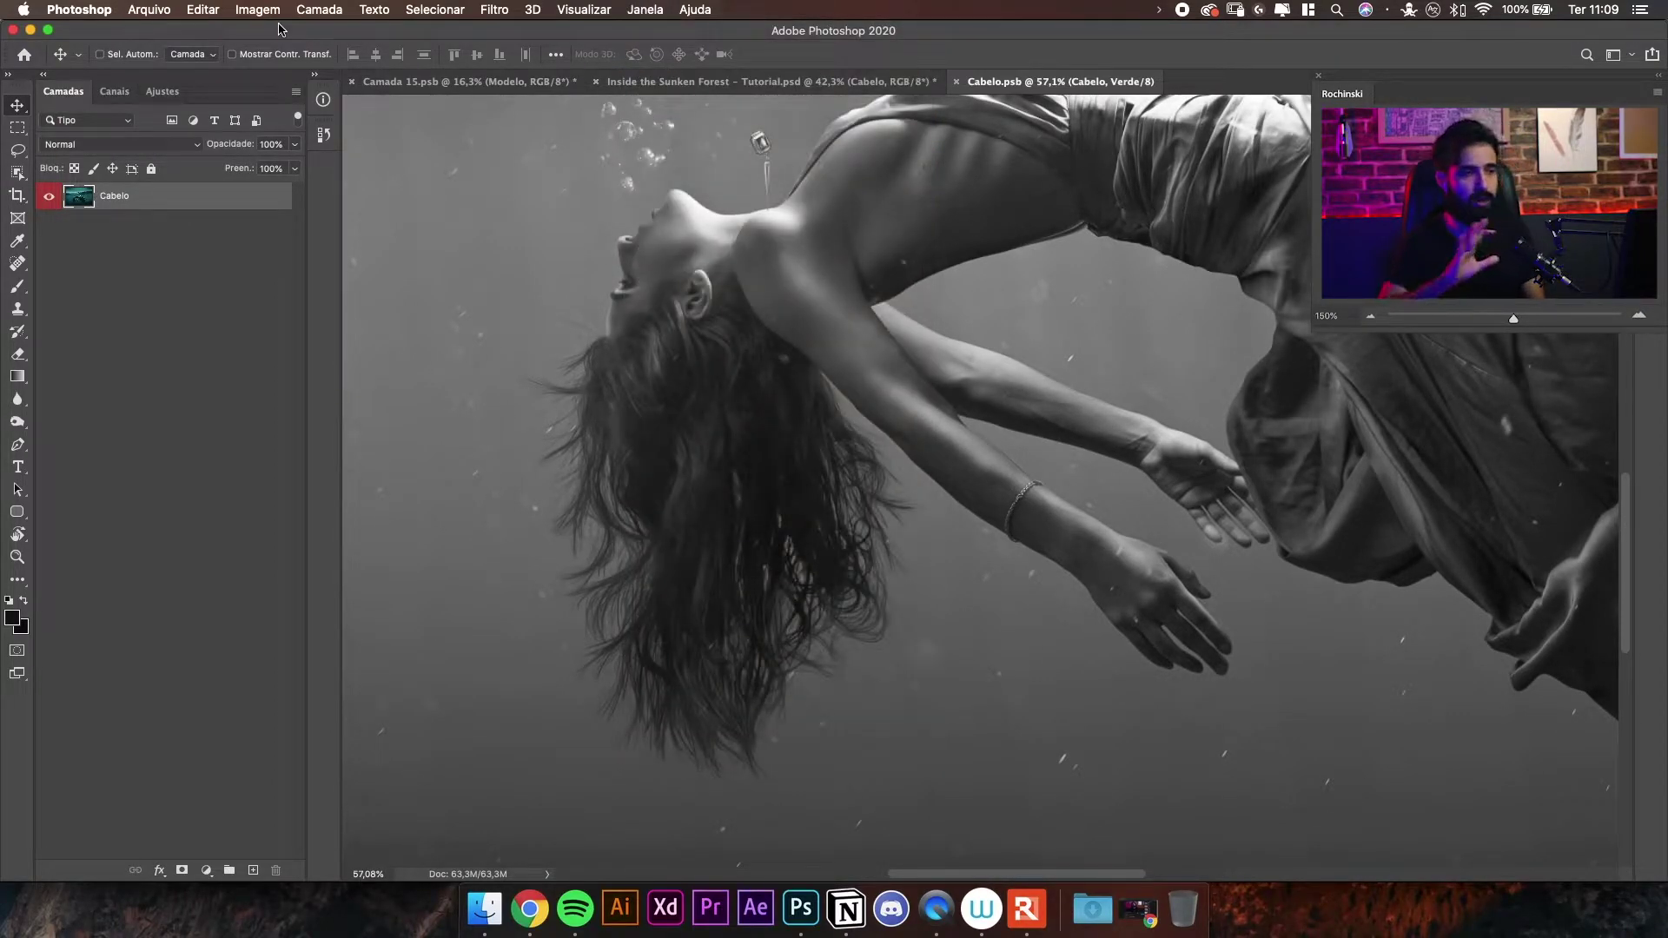
# - Recheck the hair's contrast with the background across the individual colour channels, finishing on the Azul channel
pyautogui.moveTo(854, 280); pyautogui.dragTo(865, 250)
pyautogui.click(114, 91)
pyautogui.click(147, 185)
pyautogui.click(150, 163)
pyautogui.click(147, 144)
pyautogui.click(150, 165)
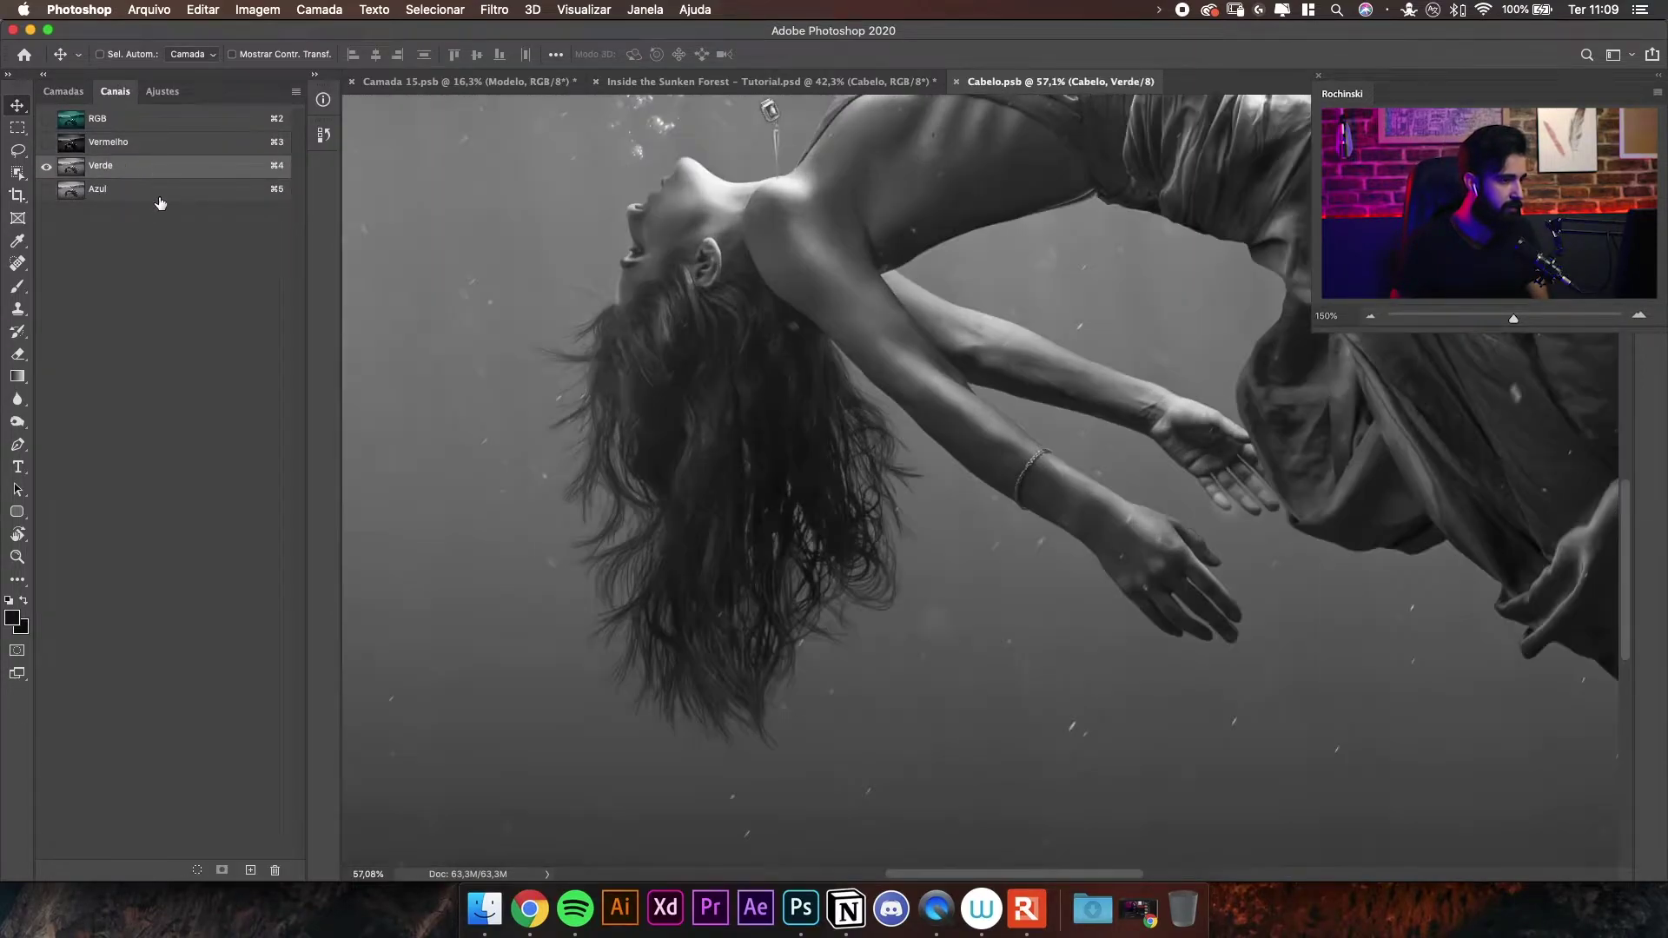
pyautogui.click(133, 192)
pyautogui.click(139, 171)
pyautogui.click(131, 191)
pyautogui.click(130, 170)
pyautogui.click(128, 188)
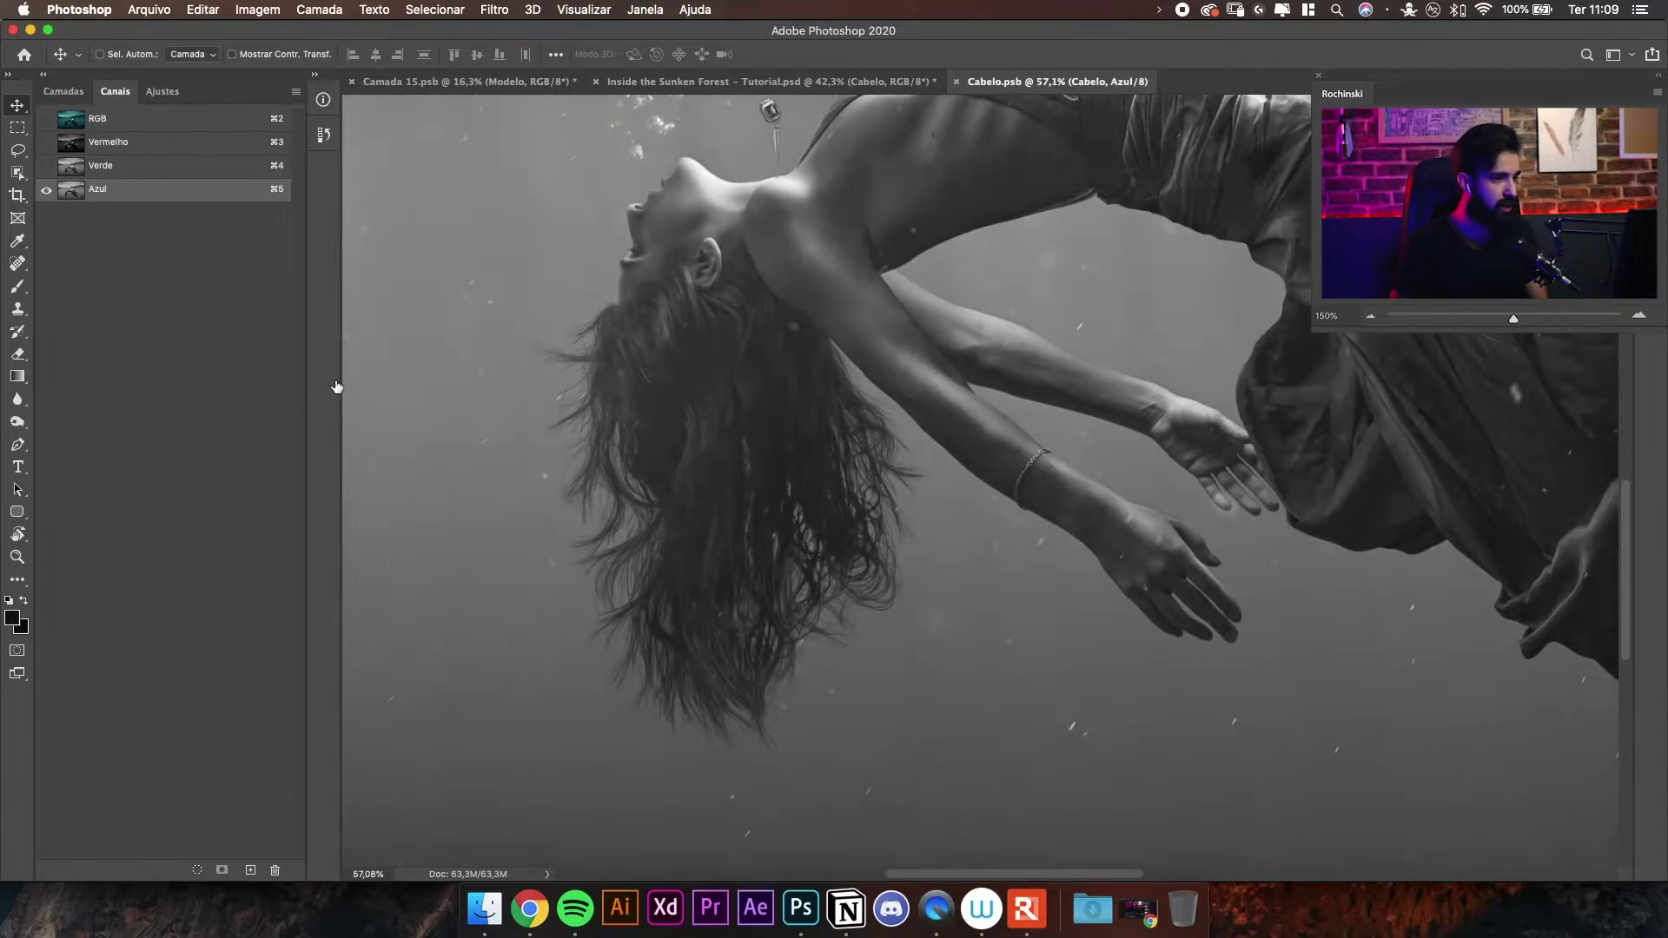
pyautogui.click(80, 170)
pyautogui.click(125, 188)
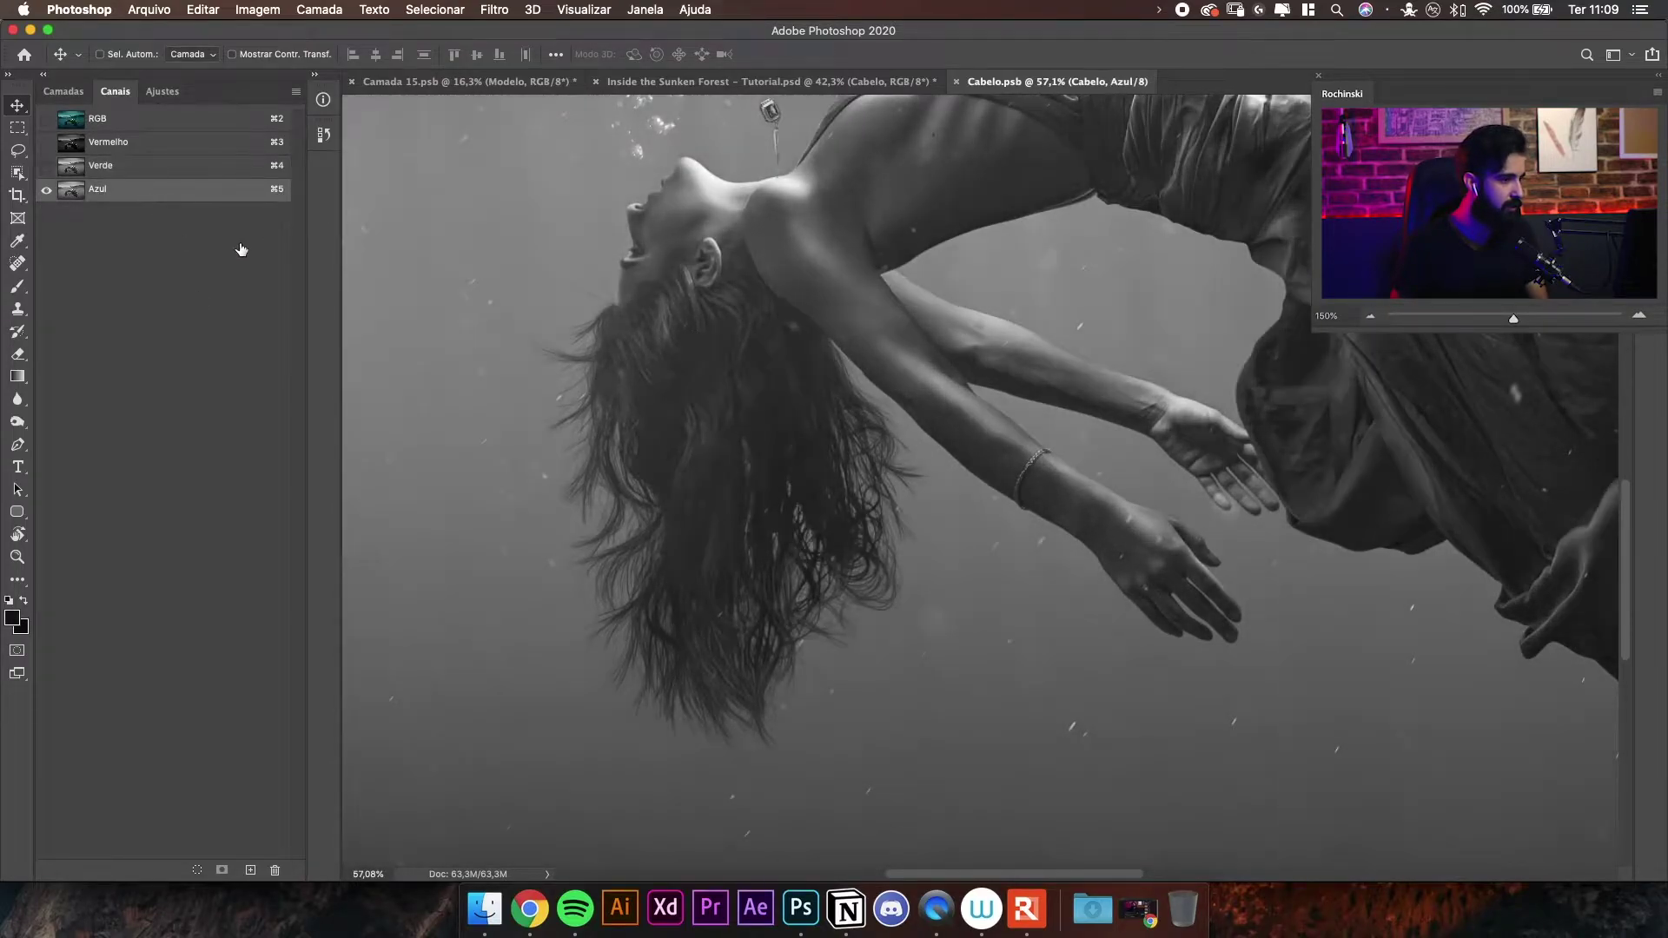
# - Duplicate the Azul channel within Cabelo.psb and name the copy Seleção Cabelo
pyautogui.moveTo(825, 228); pyautogui.dragTo(775, 279)
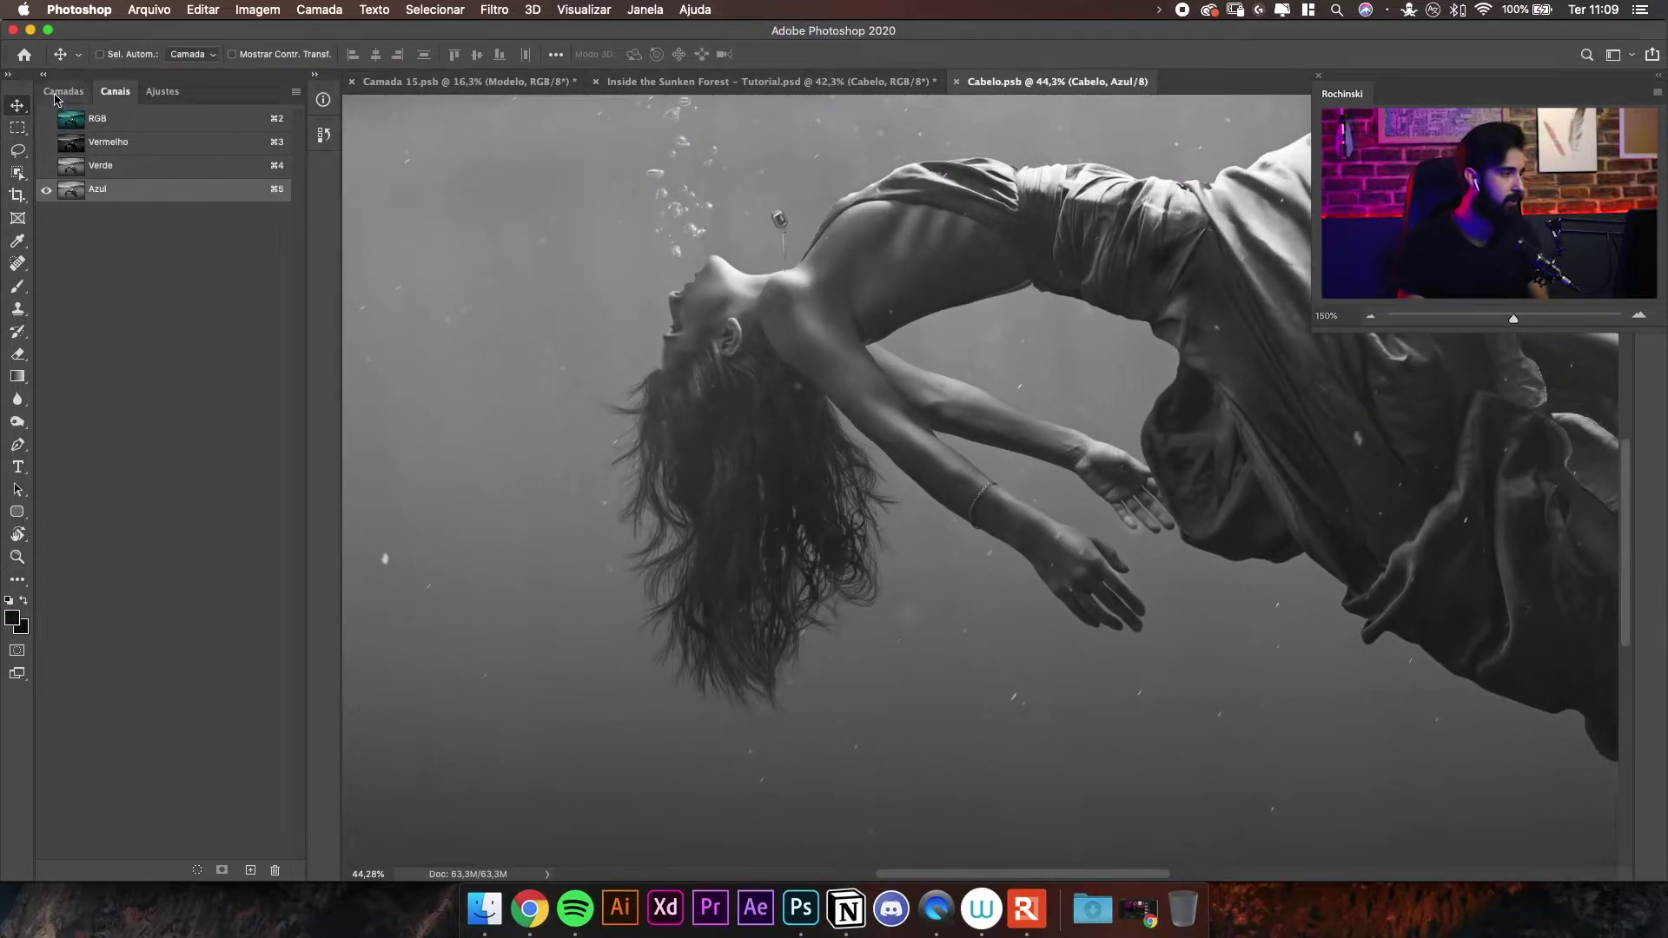
pyautogui.rightClick(136, 200)
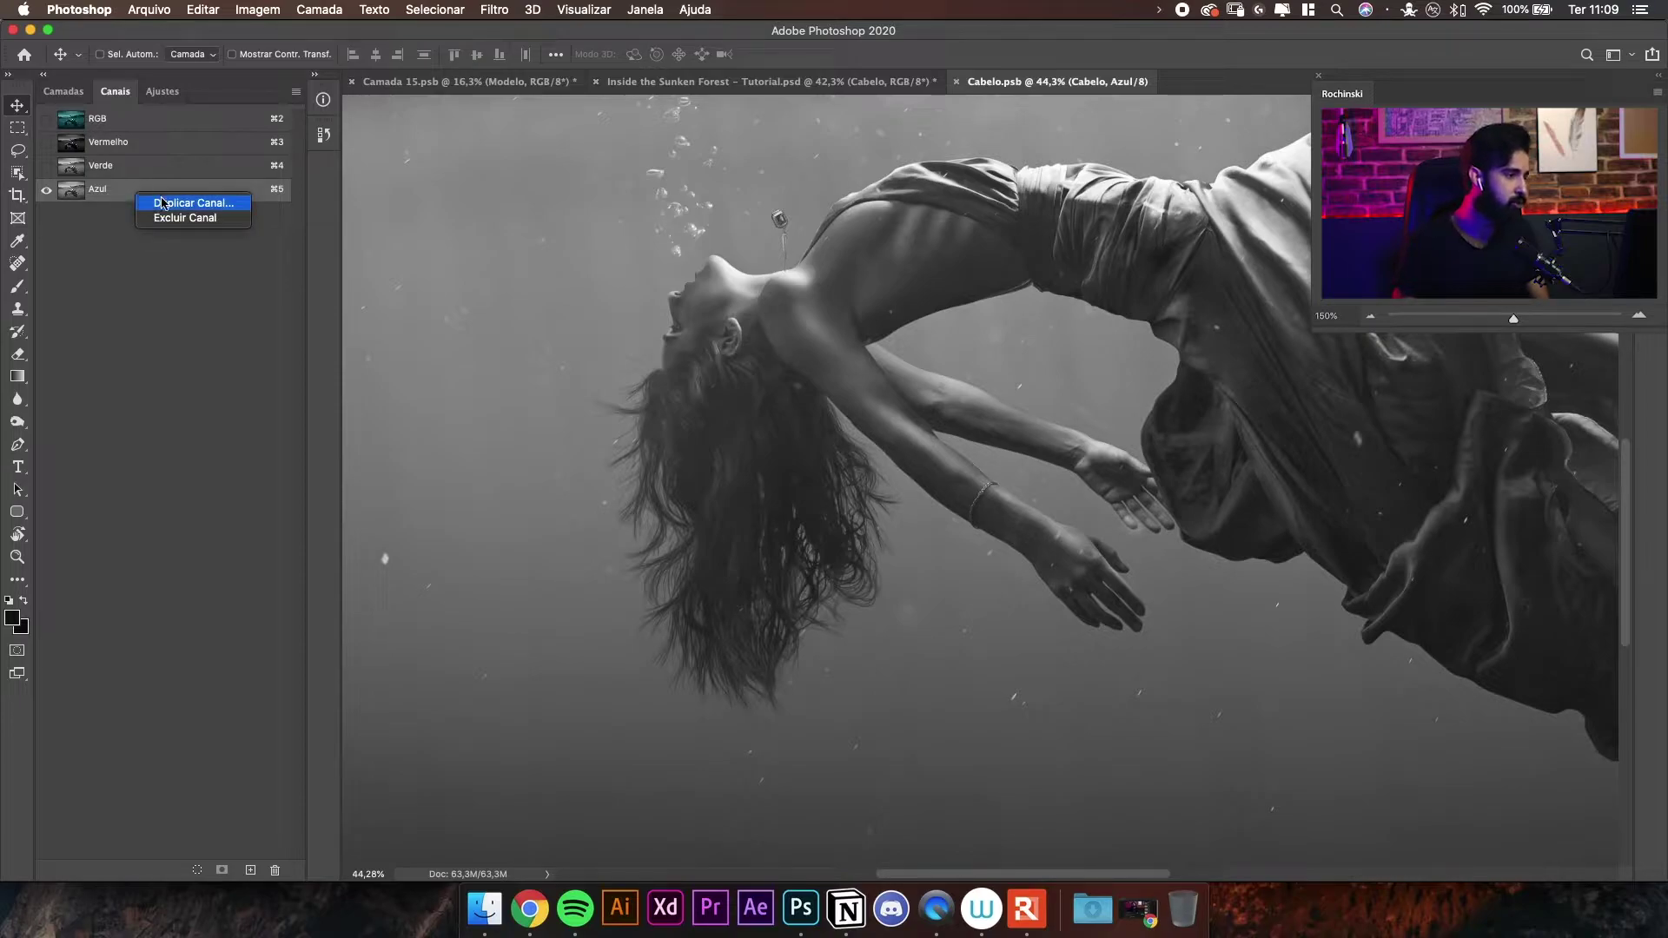
pyautogui.click(176, 205)
pyautogui.write('Cabel')
pyautogui.press('super+a')
pyautogui.write('Se')
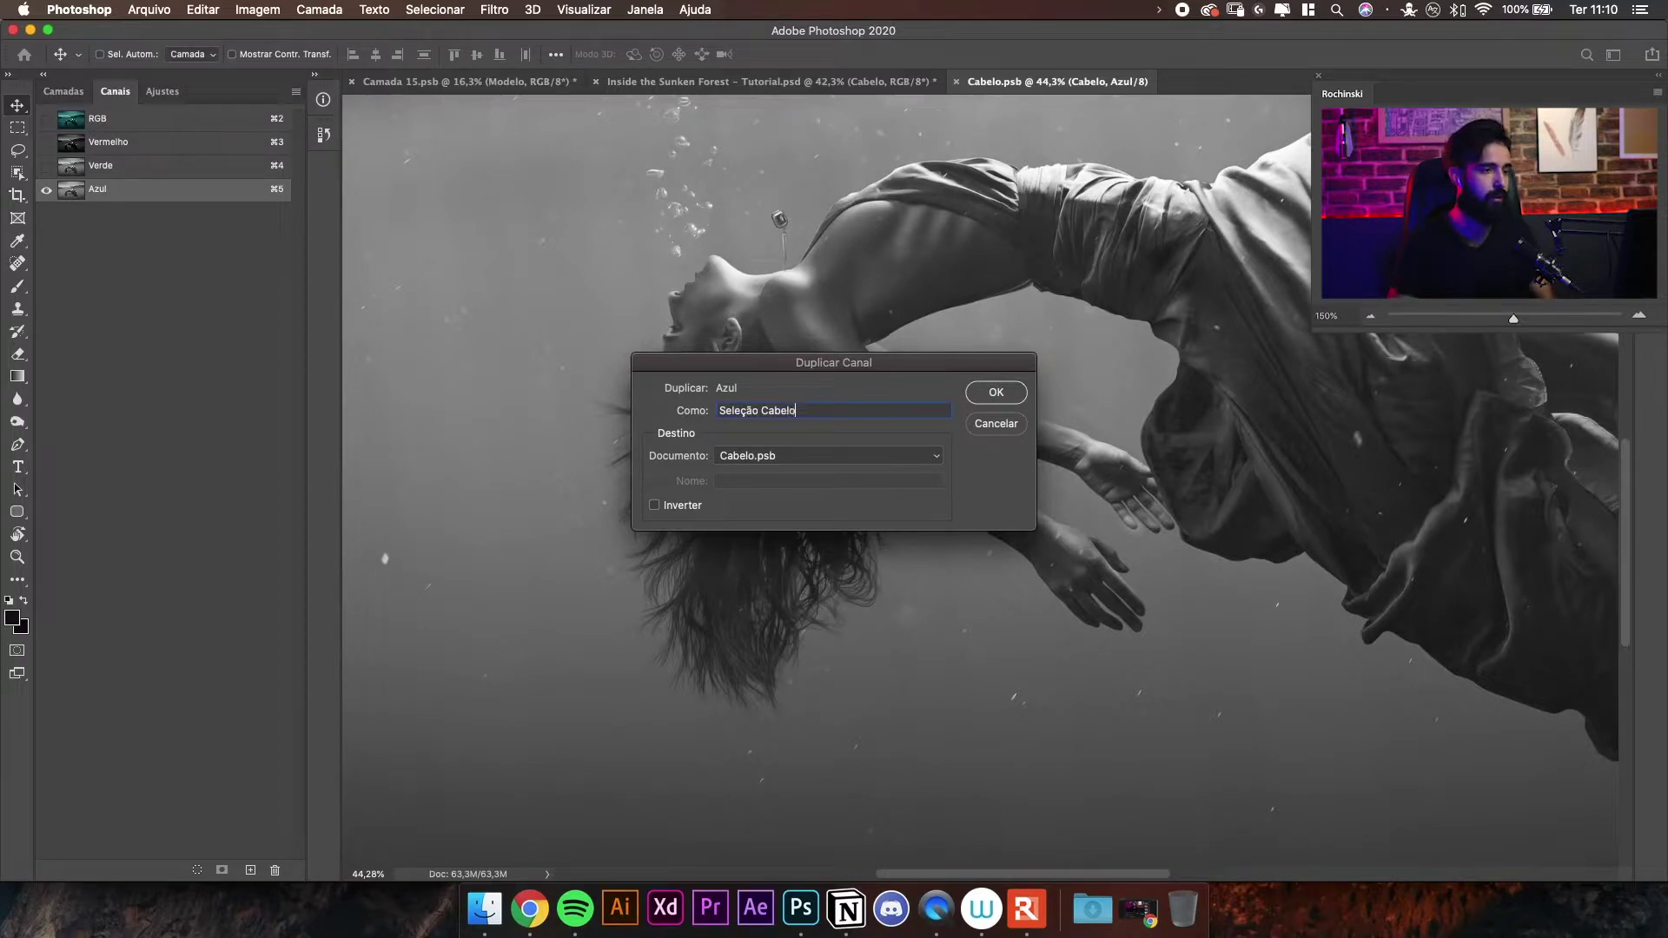
pyautogui.press('Return')
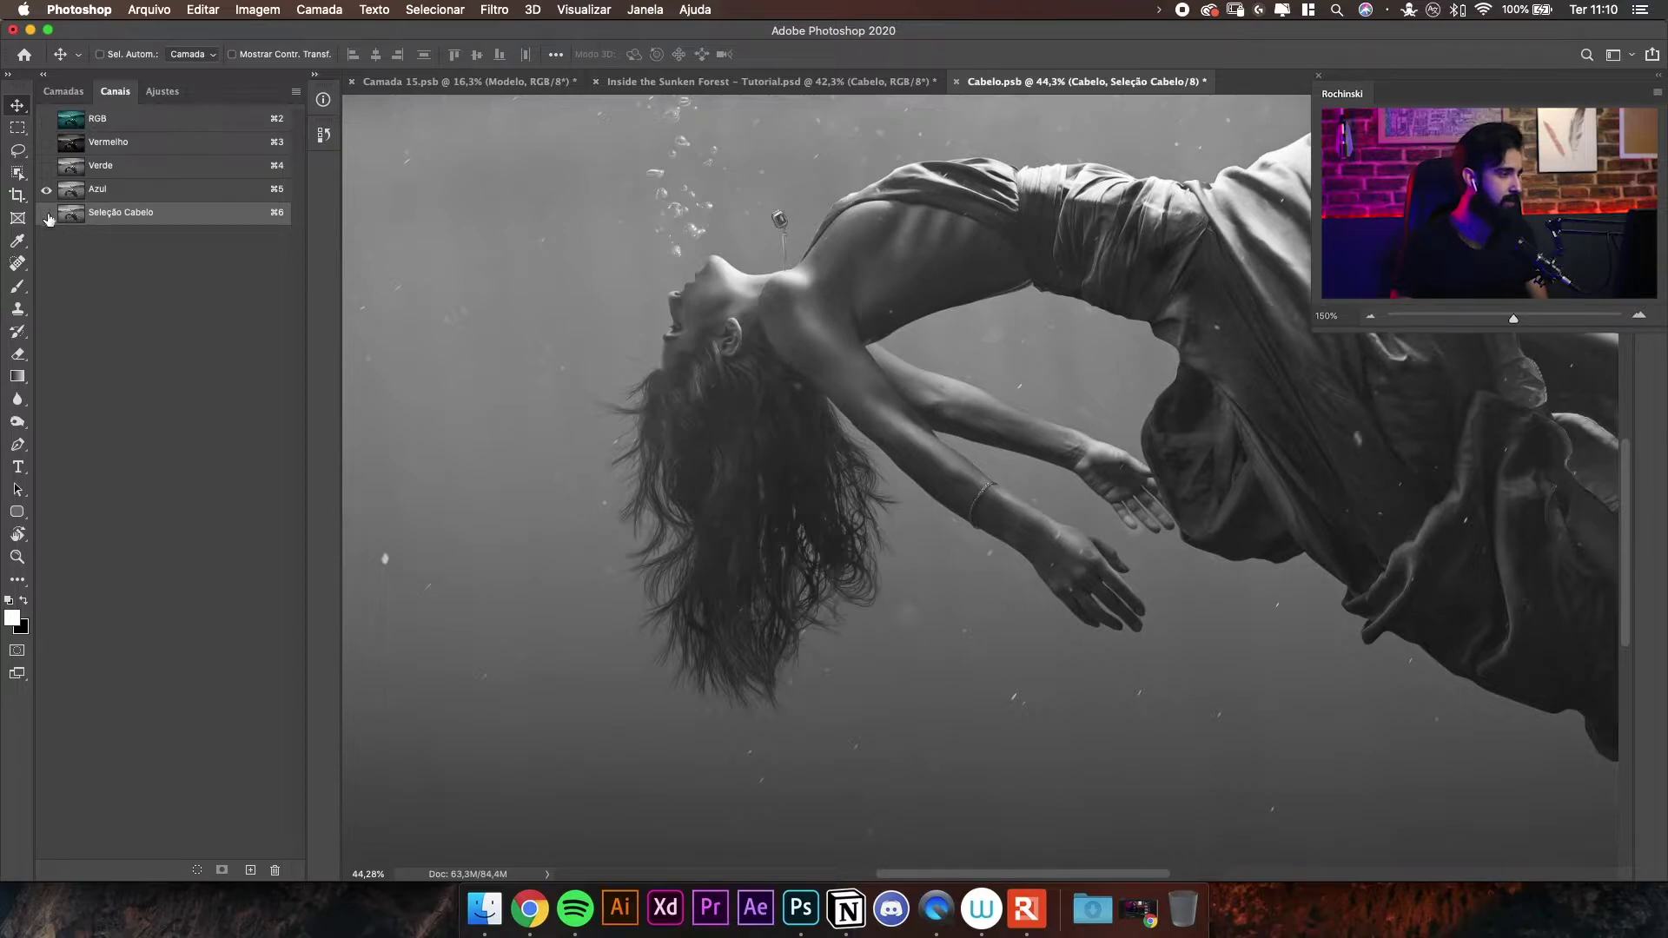
# - Show only the Seleção Cabelo channel by making it visible and hiding the Azul channel
pyautogui.click(47, 213)
pyautogui.click(47, 189)
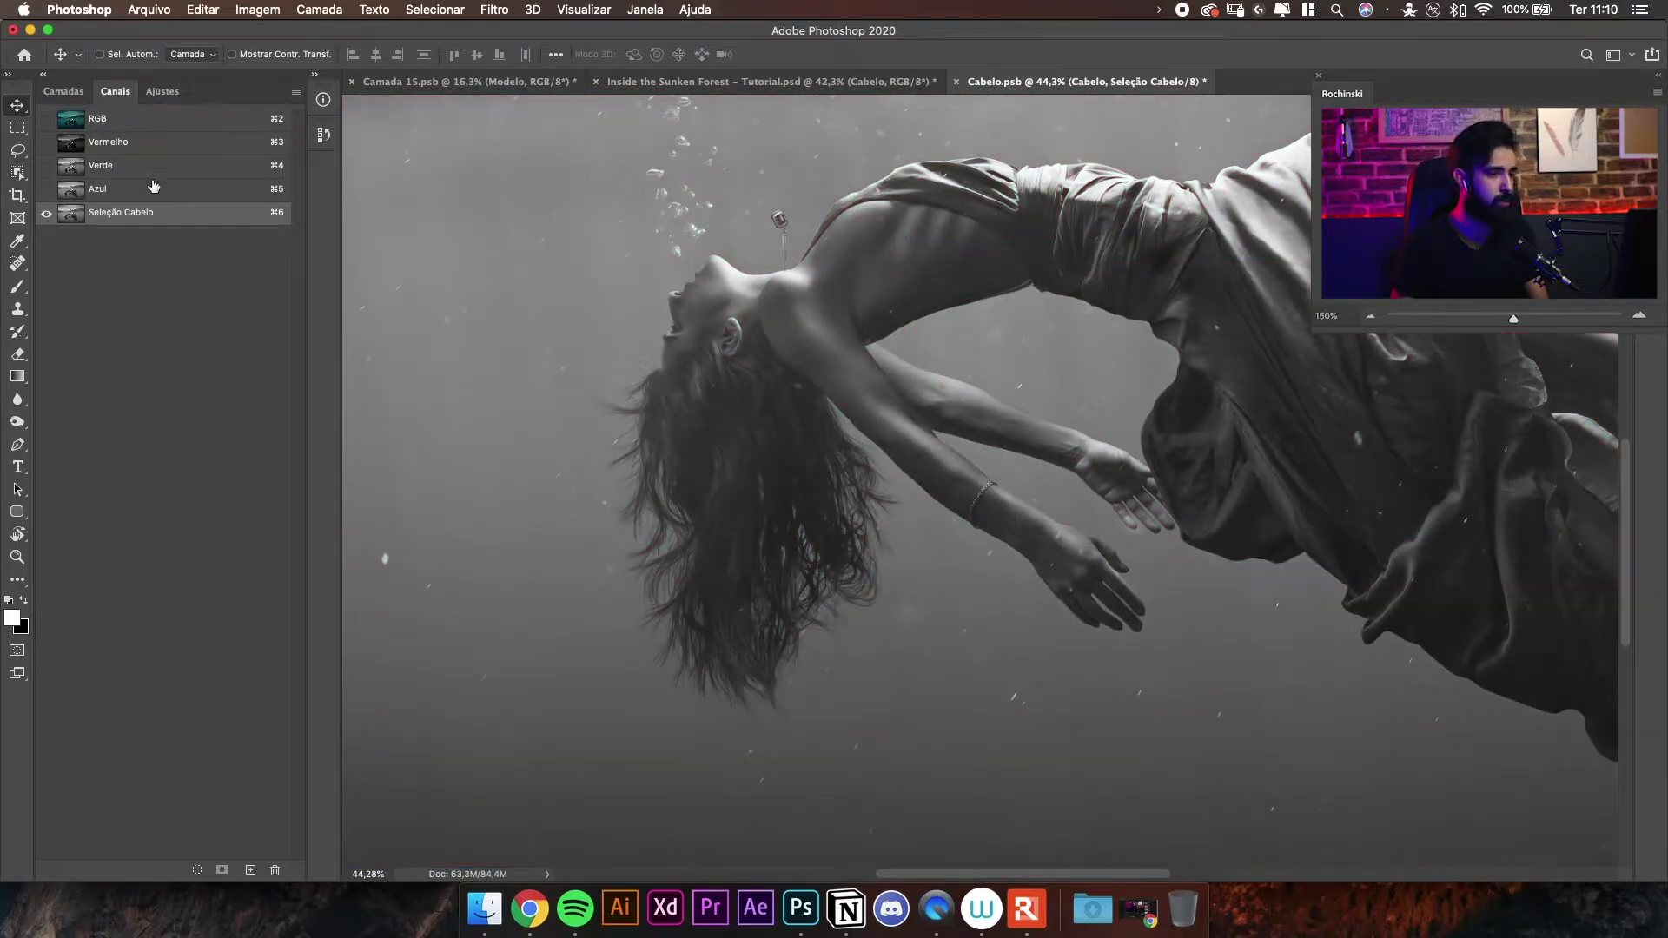
pyautogui.moveTo(780, 279); pyautogui.dragTo(831, 364)
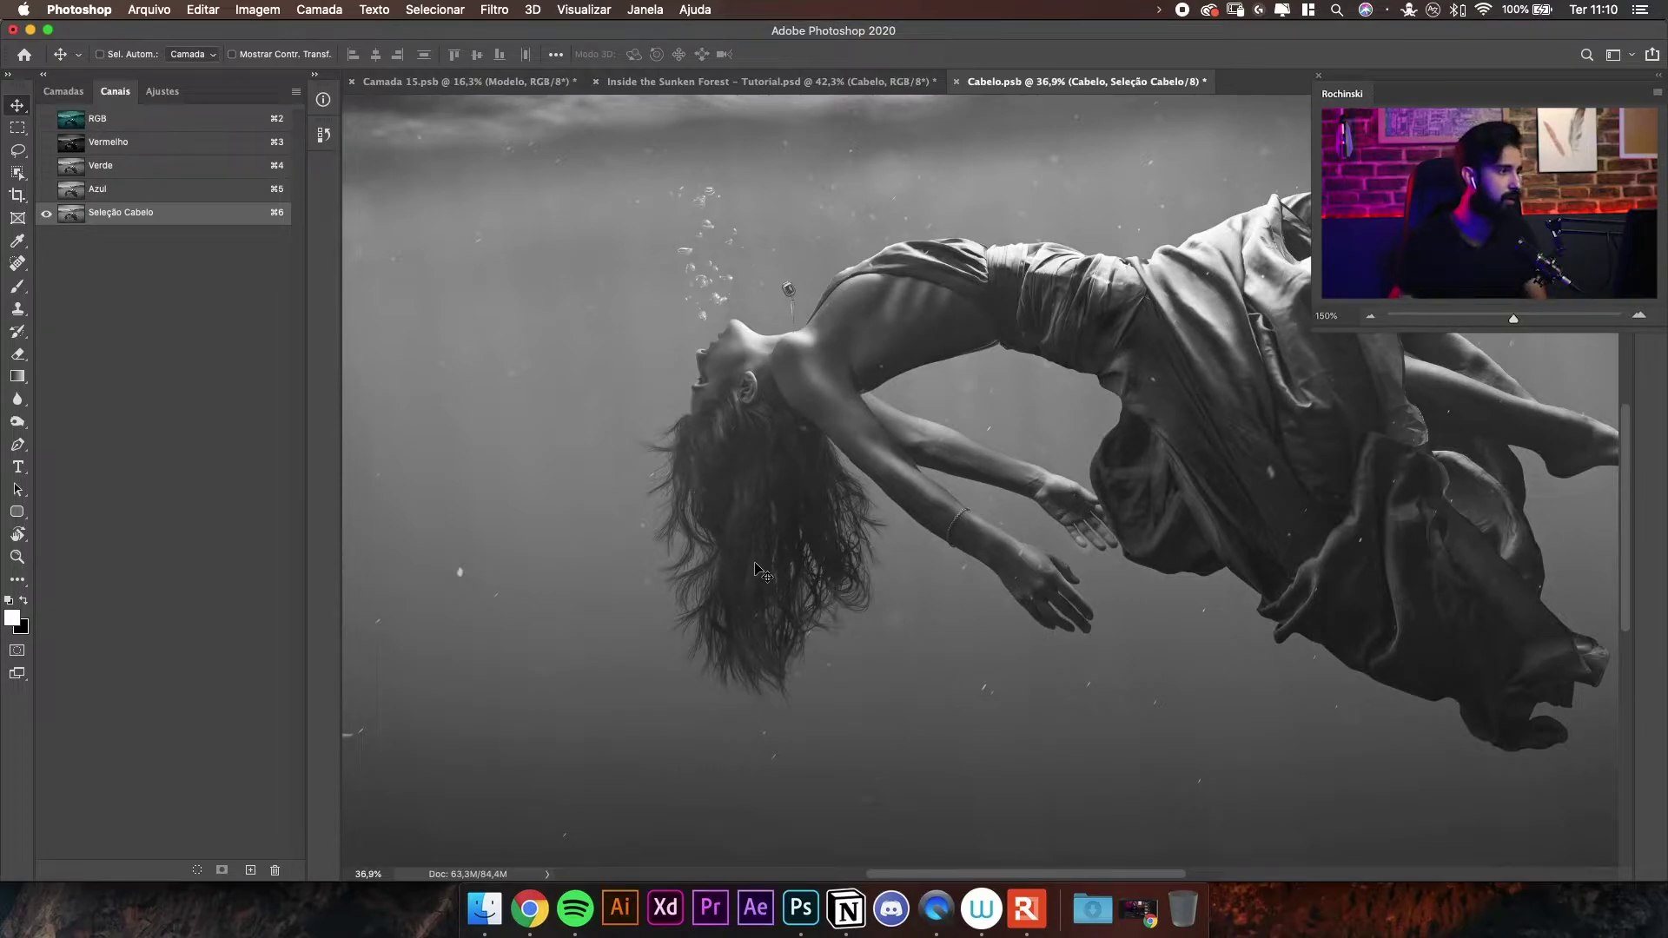
# - Start a Levels adjustment on the Seleção Cabelo channel and try an input black of 15 and white of 95
pyautogui.click(257, 9)
pyautogui.moveTo(295, 57)
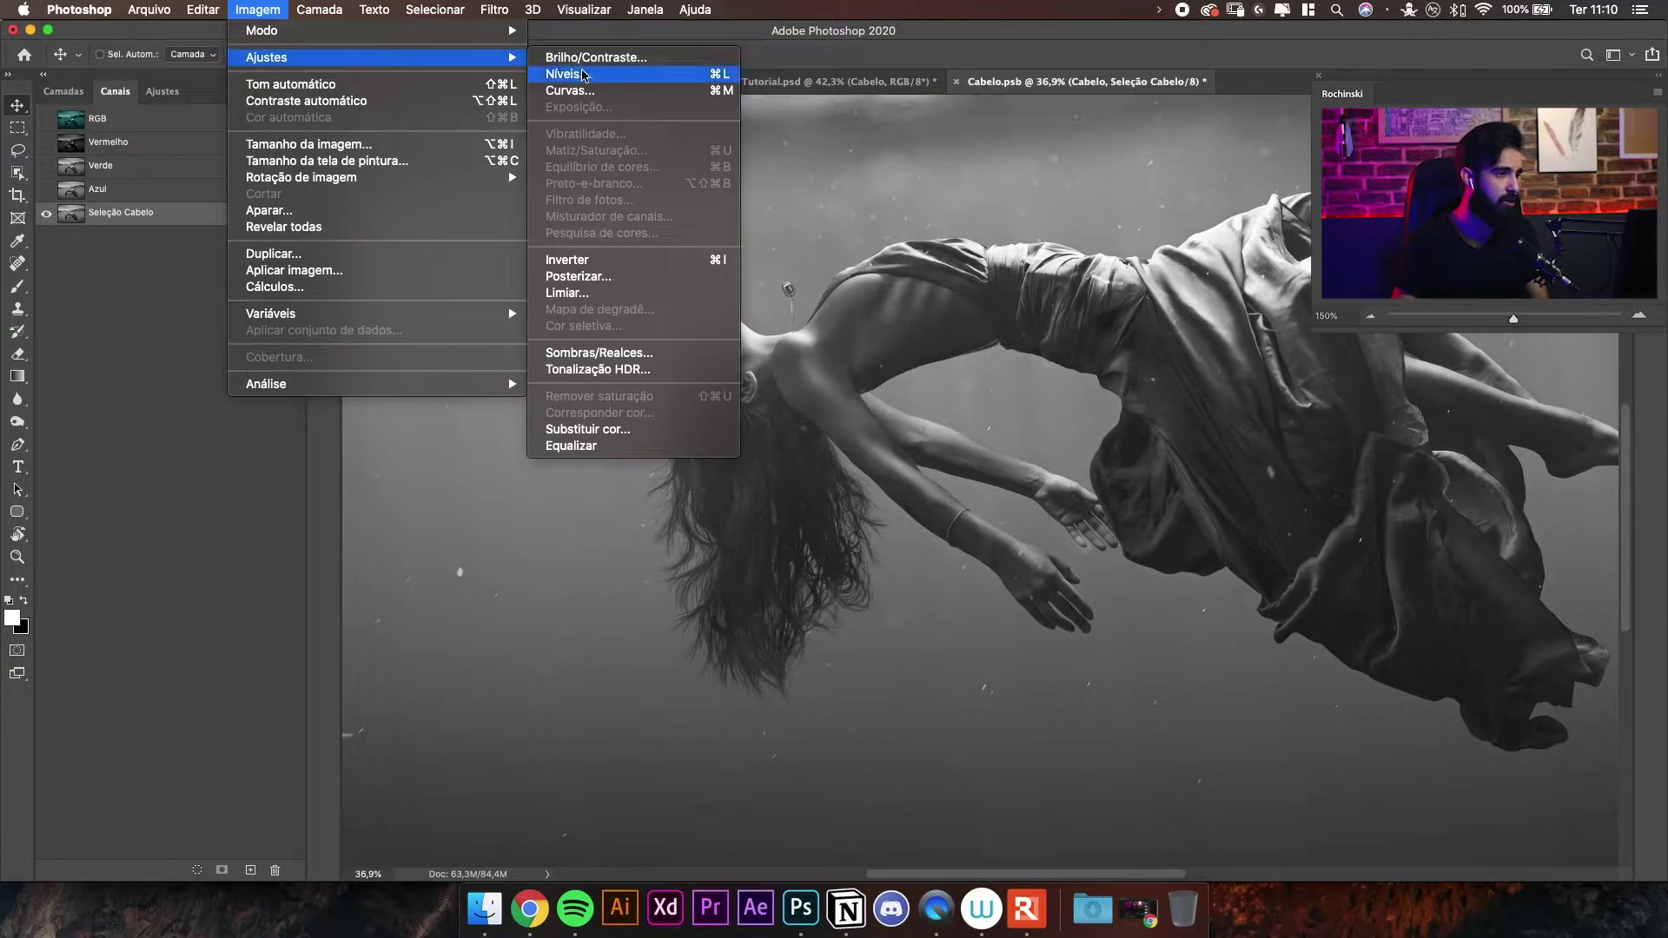
pyautogui.click(587, 69)
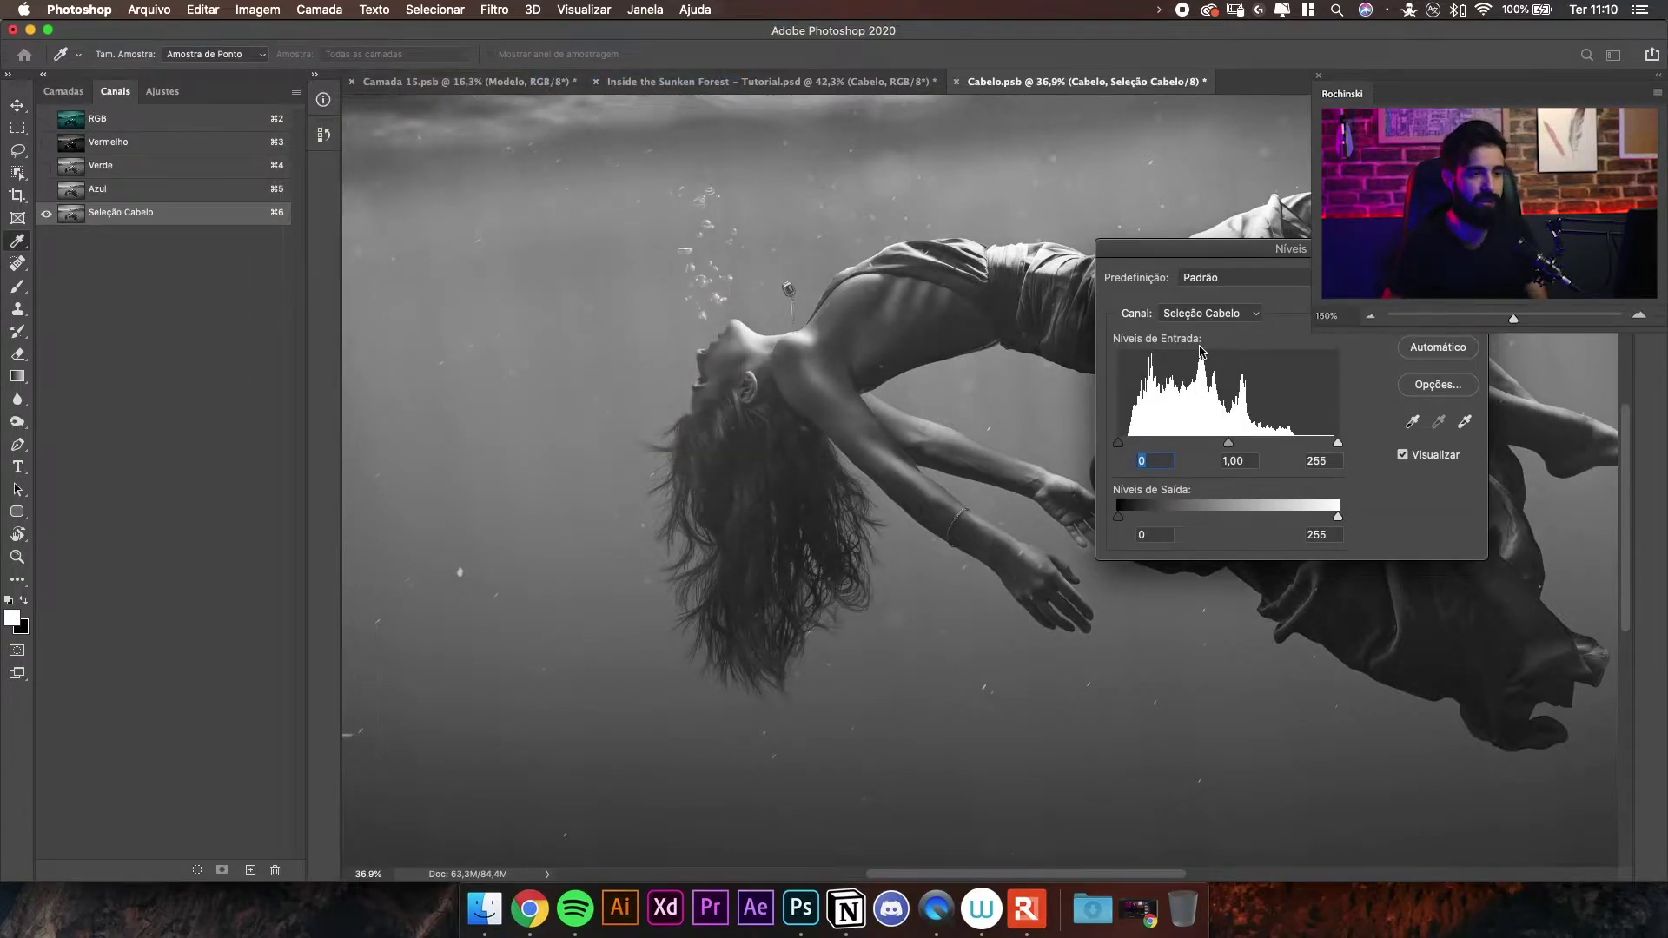
pyautogui.press('super+plus')
pyautogui.click(1120, 445)
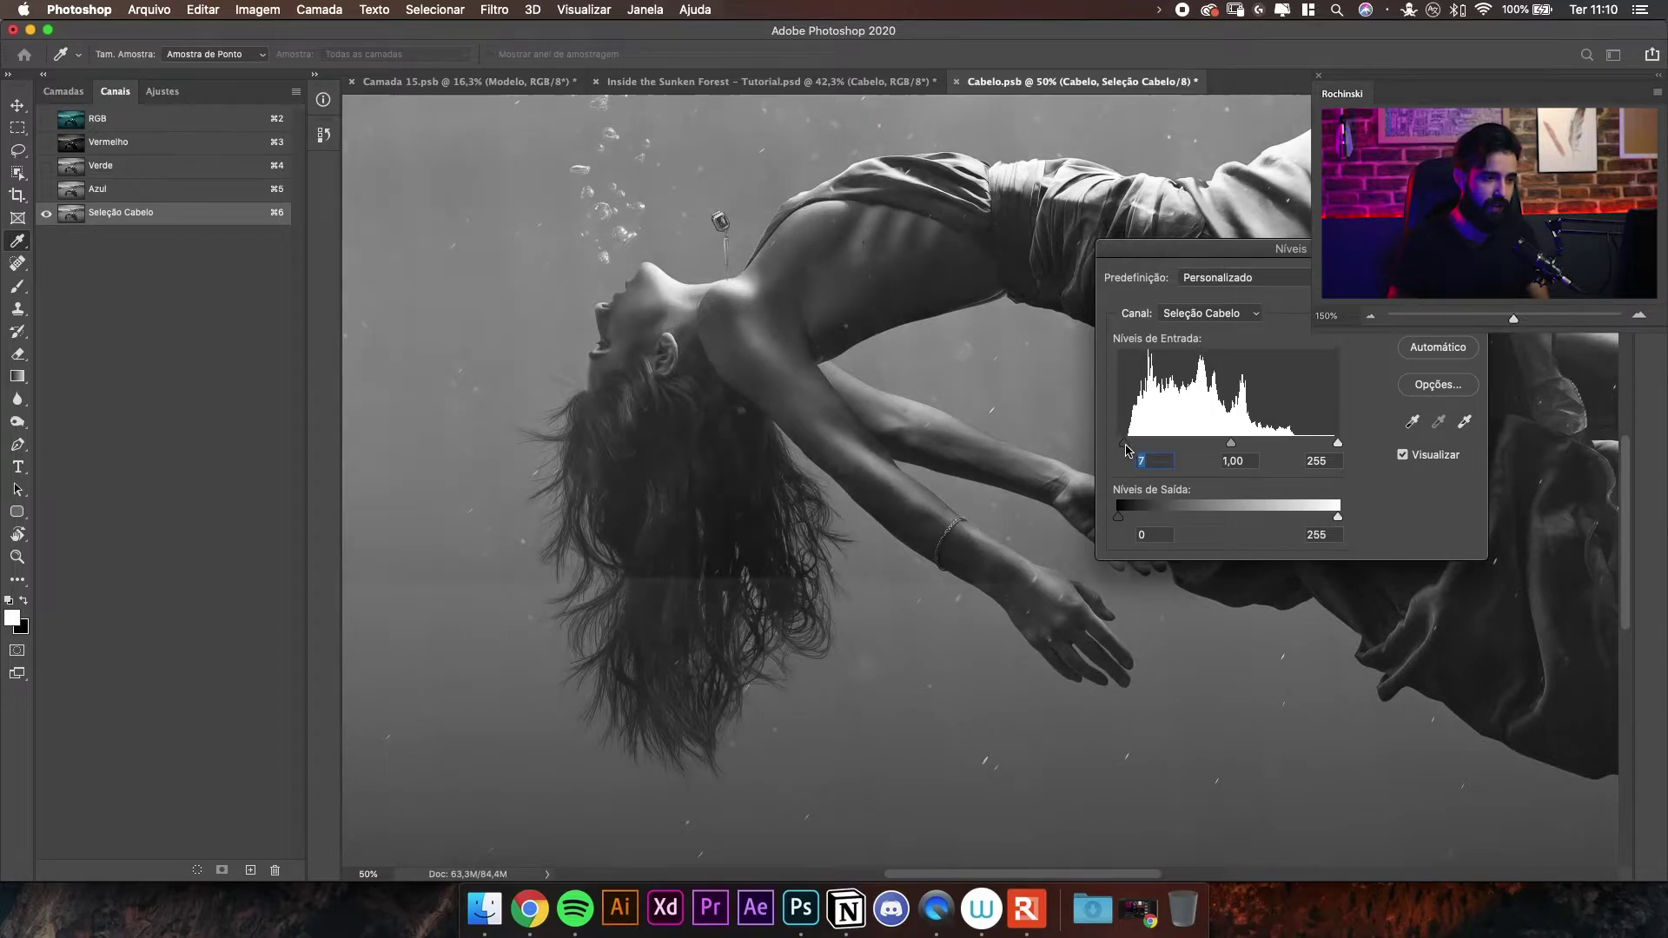
pyautogui.moveTo(1126, 449); pyautogui.dragTo(1132, 454)
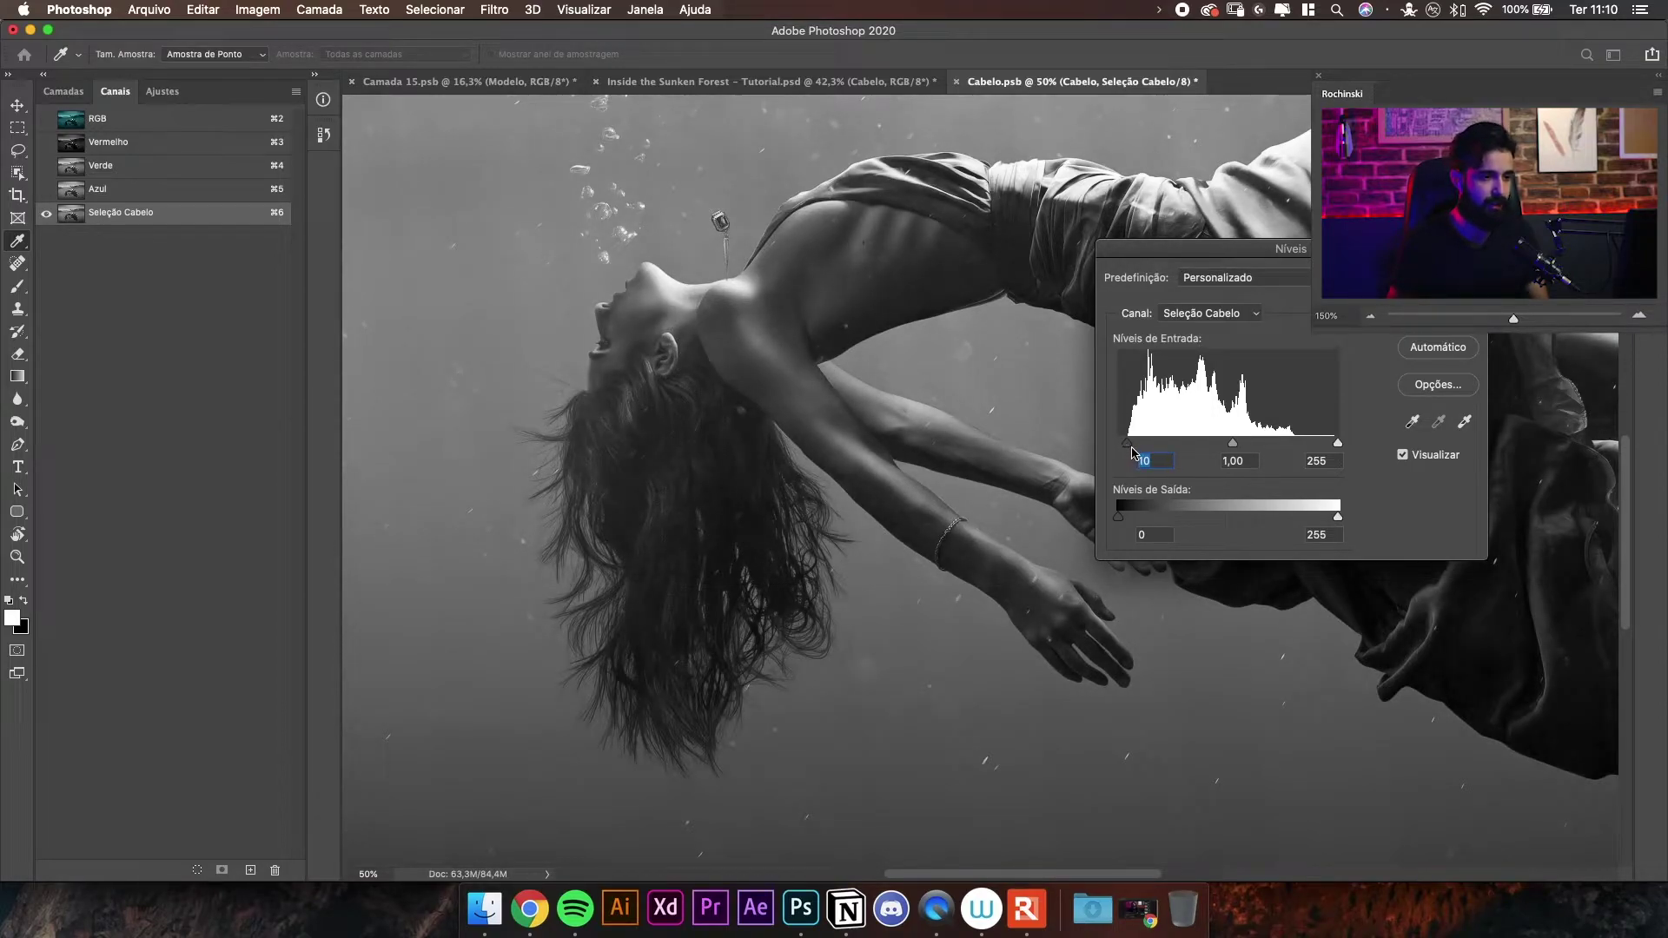
pyautogui.moveTo(1131, 449); pyautogui.dragTo(1136, 453)
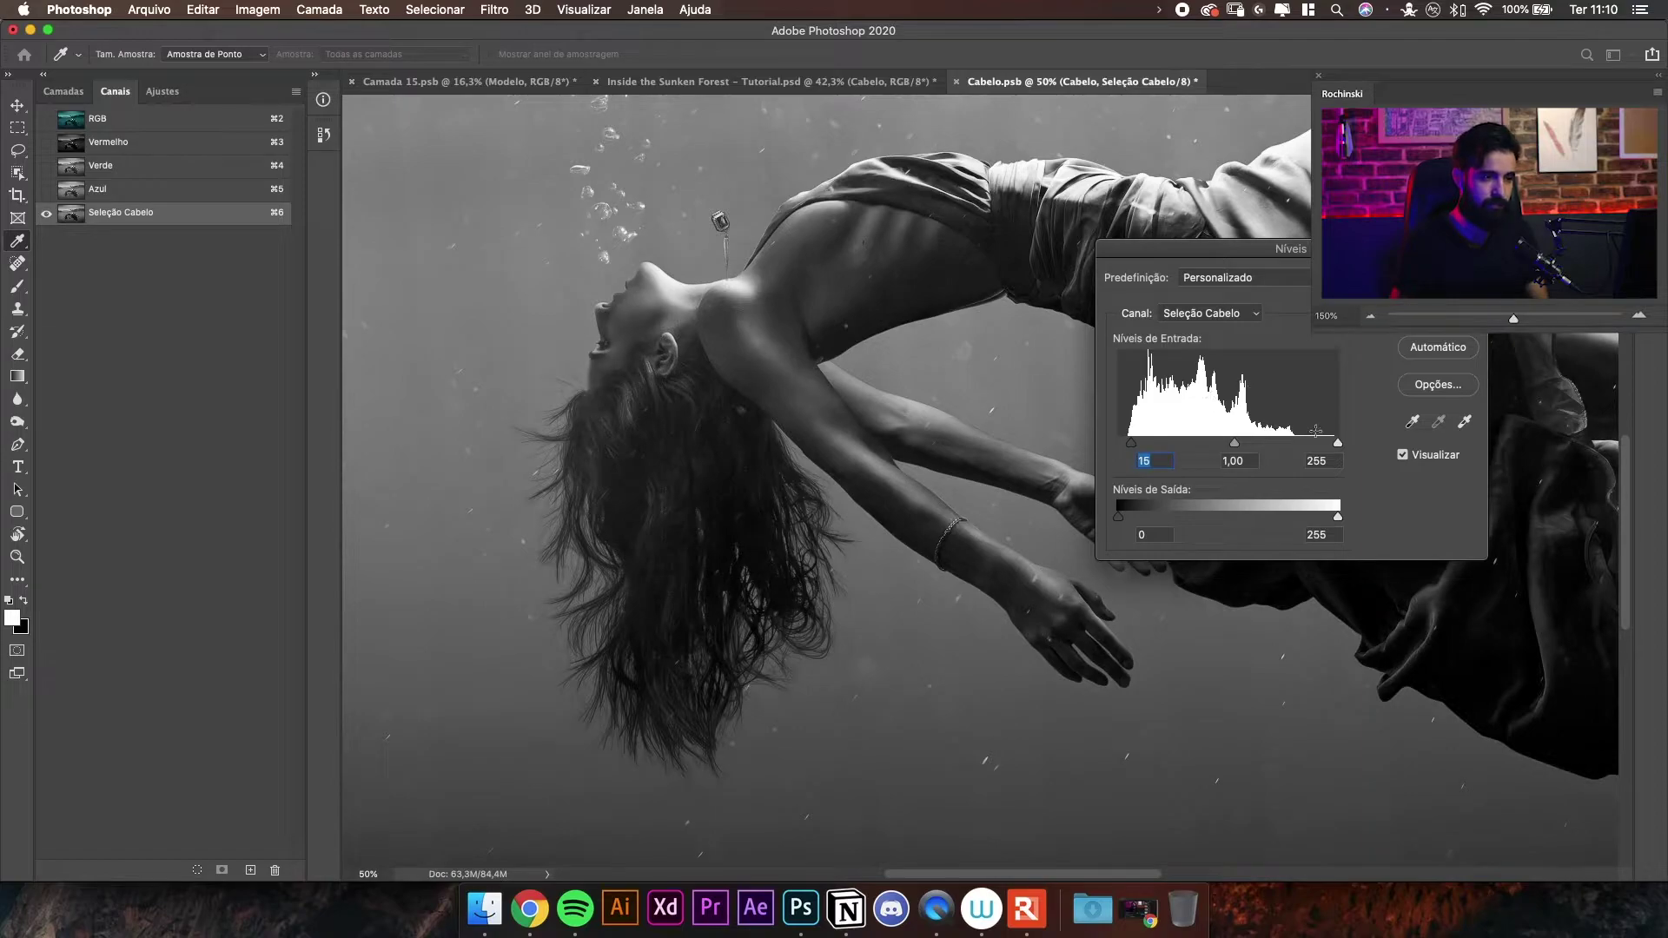
pyautogui.moveTo(1334, 446); pyautogui.dragTo(1215, 464)
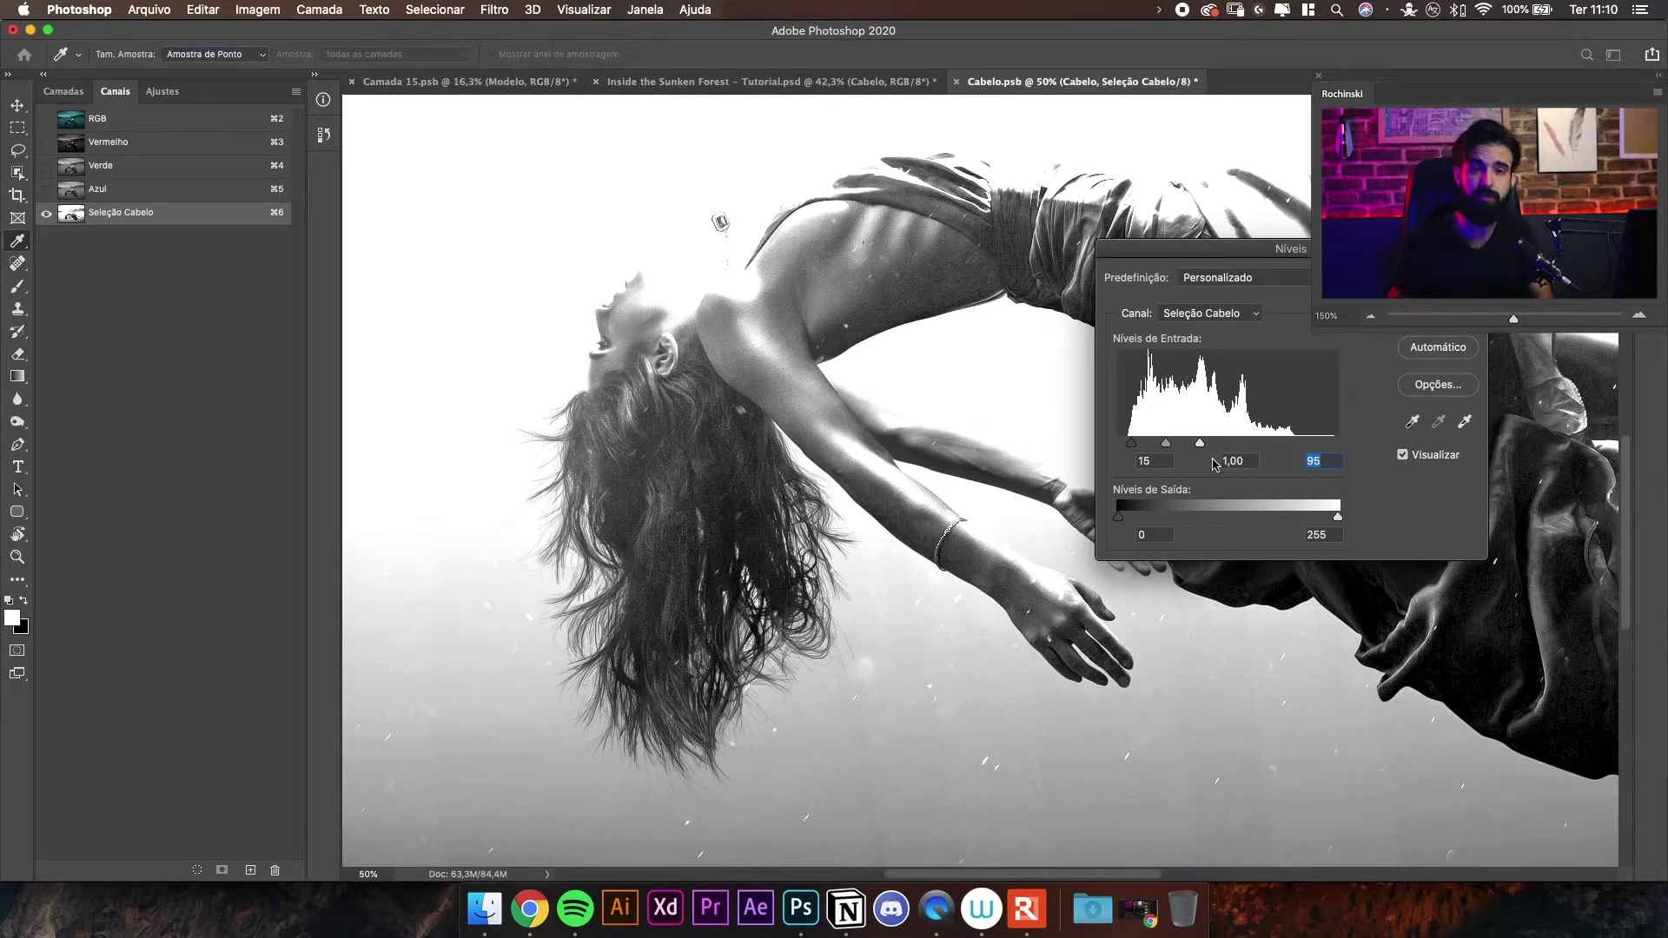
# - Refine the Levels input black to 11 and white to 121, check the hair strands, and apply the adjustment
pyautogui.moveTo(1136, 445); pyautogui.dragTo(1127, 442)
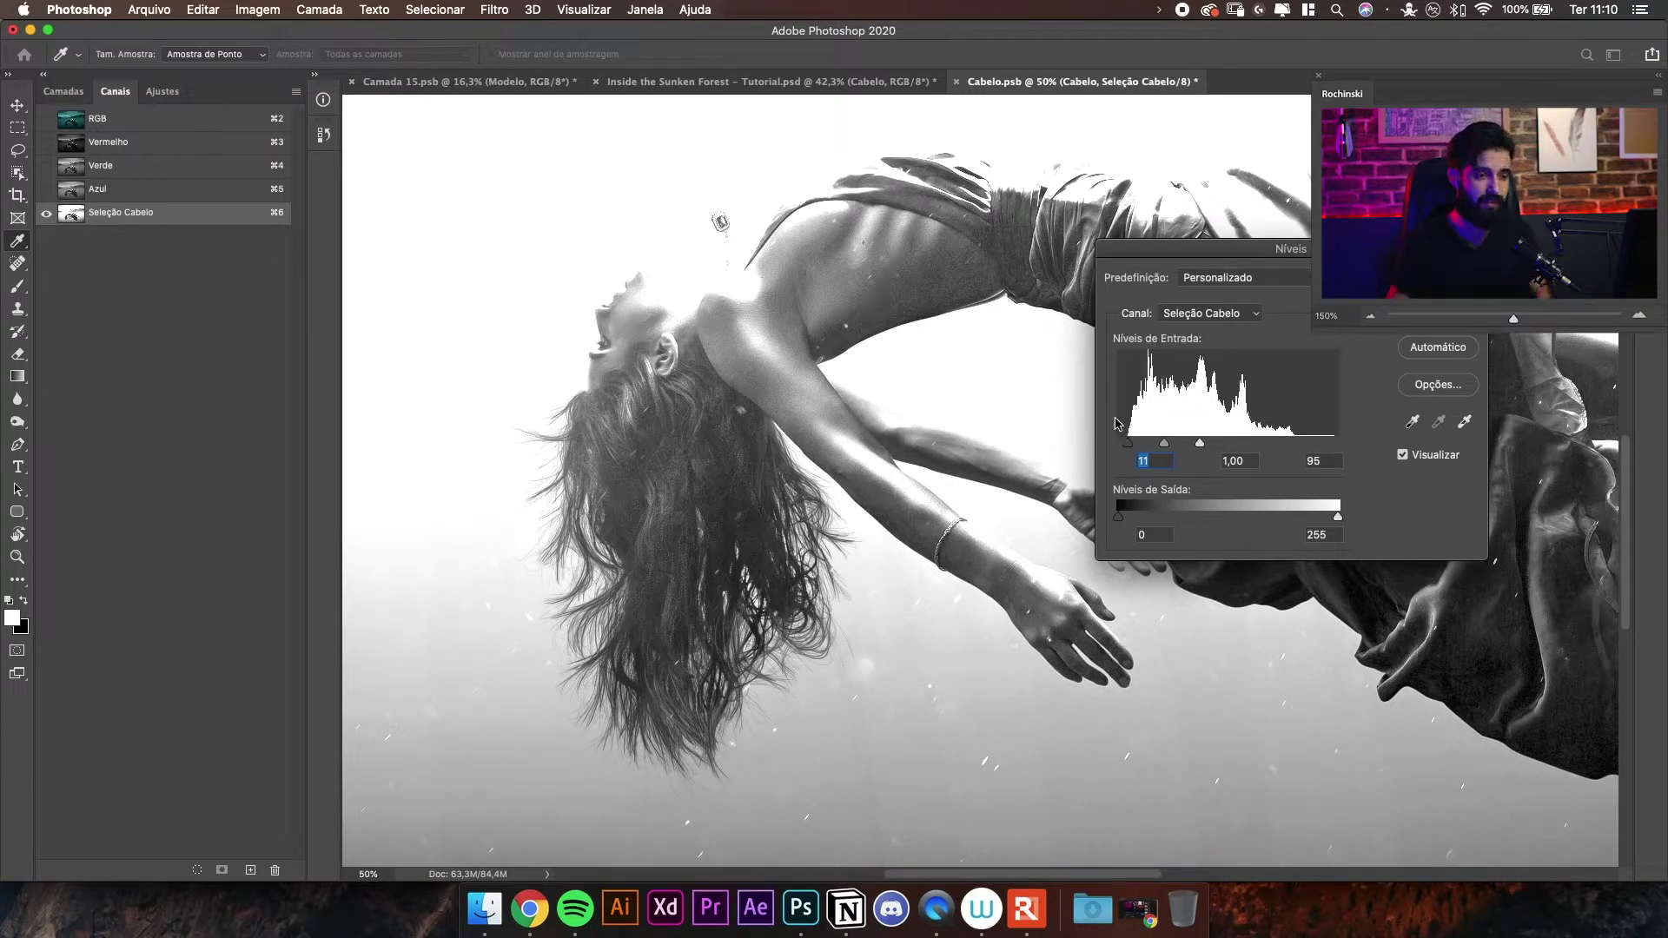
pyautogui.moveTo(1207, 442); pyautogui.dragTo(1255, 450)
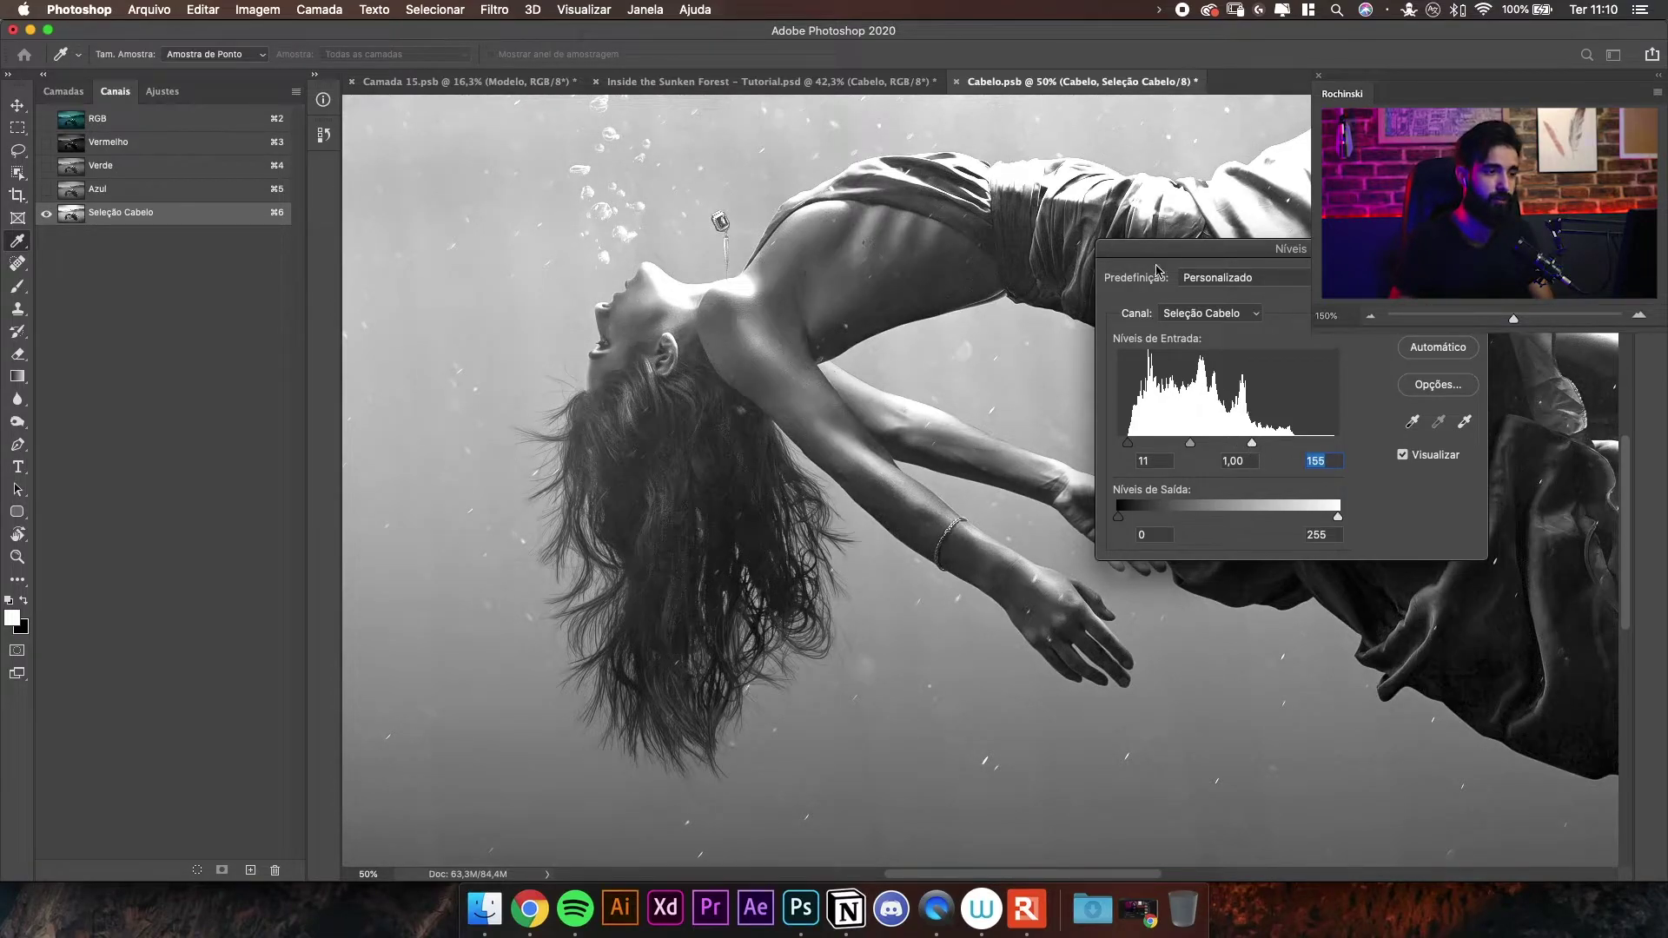
pyautogui.moveTo(1253, 445); pyautogui.dragTo(1222, 444)
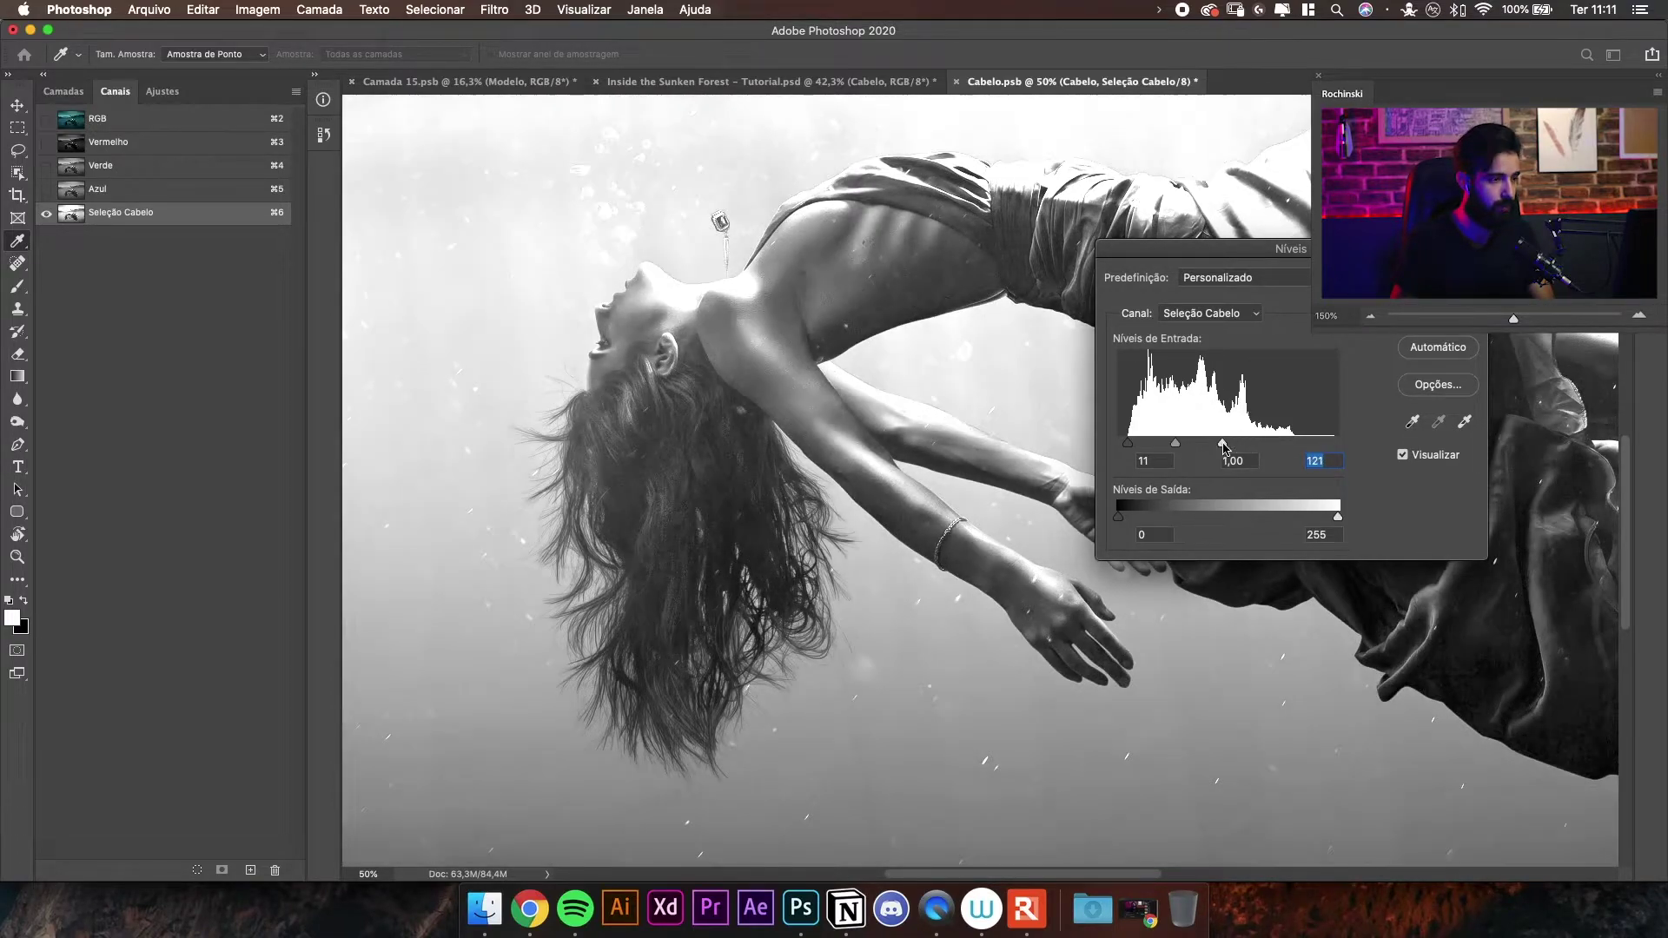
pyautogui.press('super+equal')
pyautogui.press('super+equal')
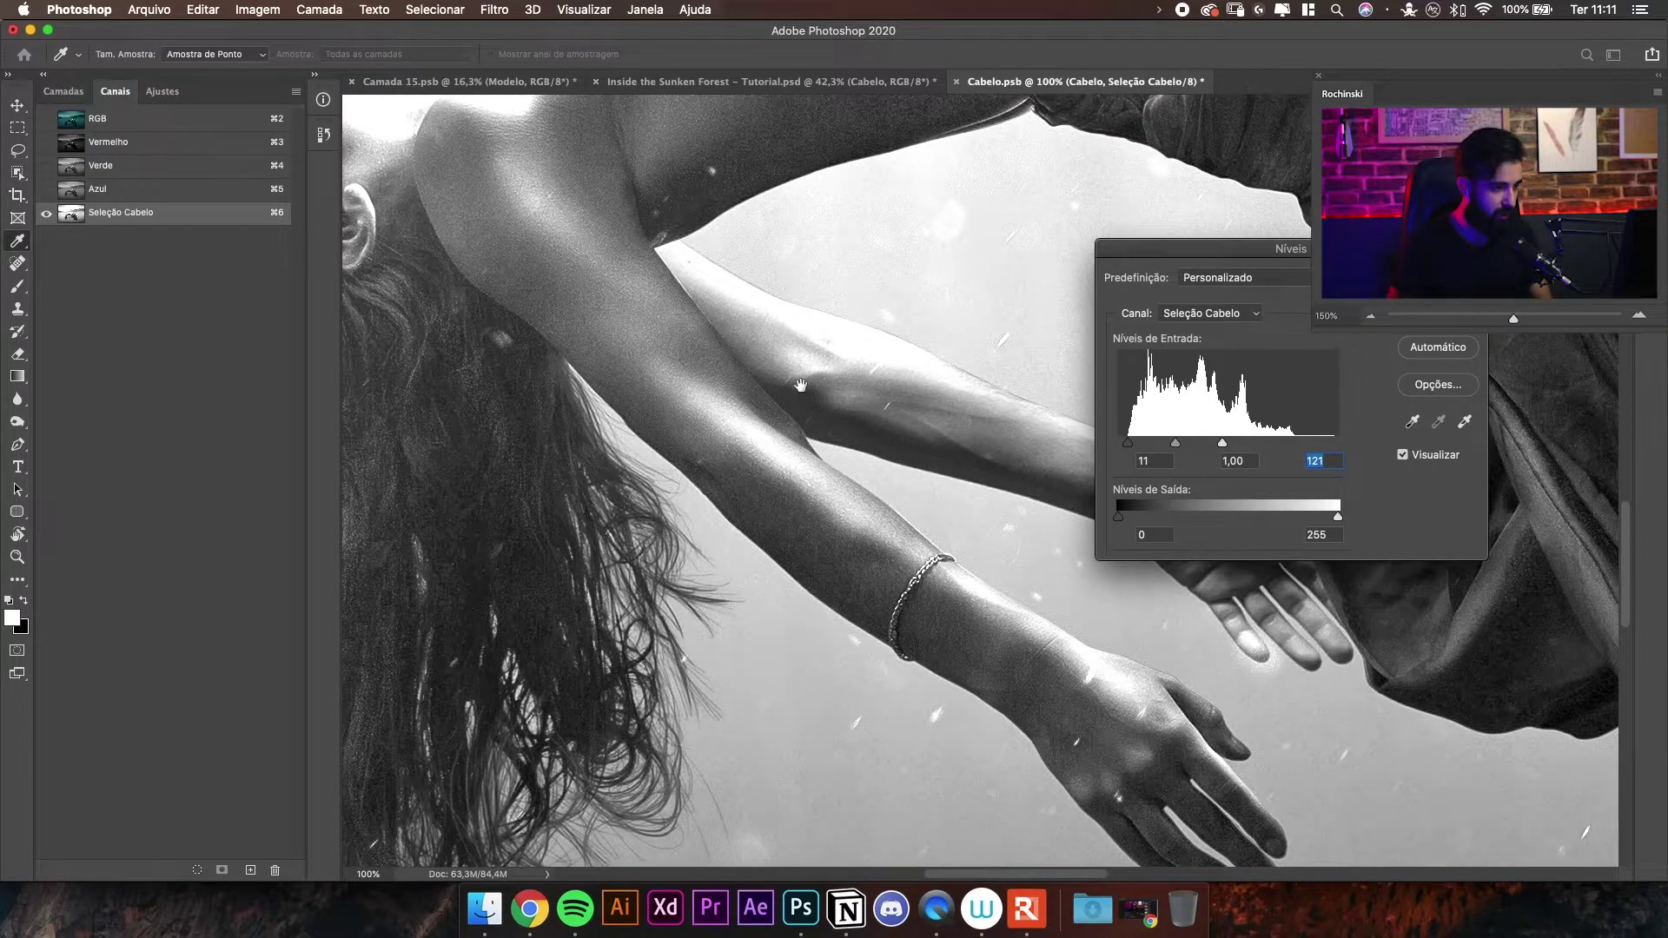
pyautogui.moveTo(801, 385); pyautogui.dragTo(993, 456)
pyautogui.moveTo(704, 374)
pyautogui.mouseDown()
pyautogui.moveTo(955, 382)
pyautogui.moveTo(812, 375)
pyautogui.moveTo(829, 426)
pyautogui.mouseUp()
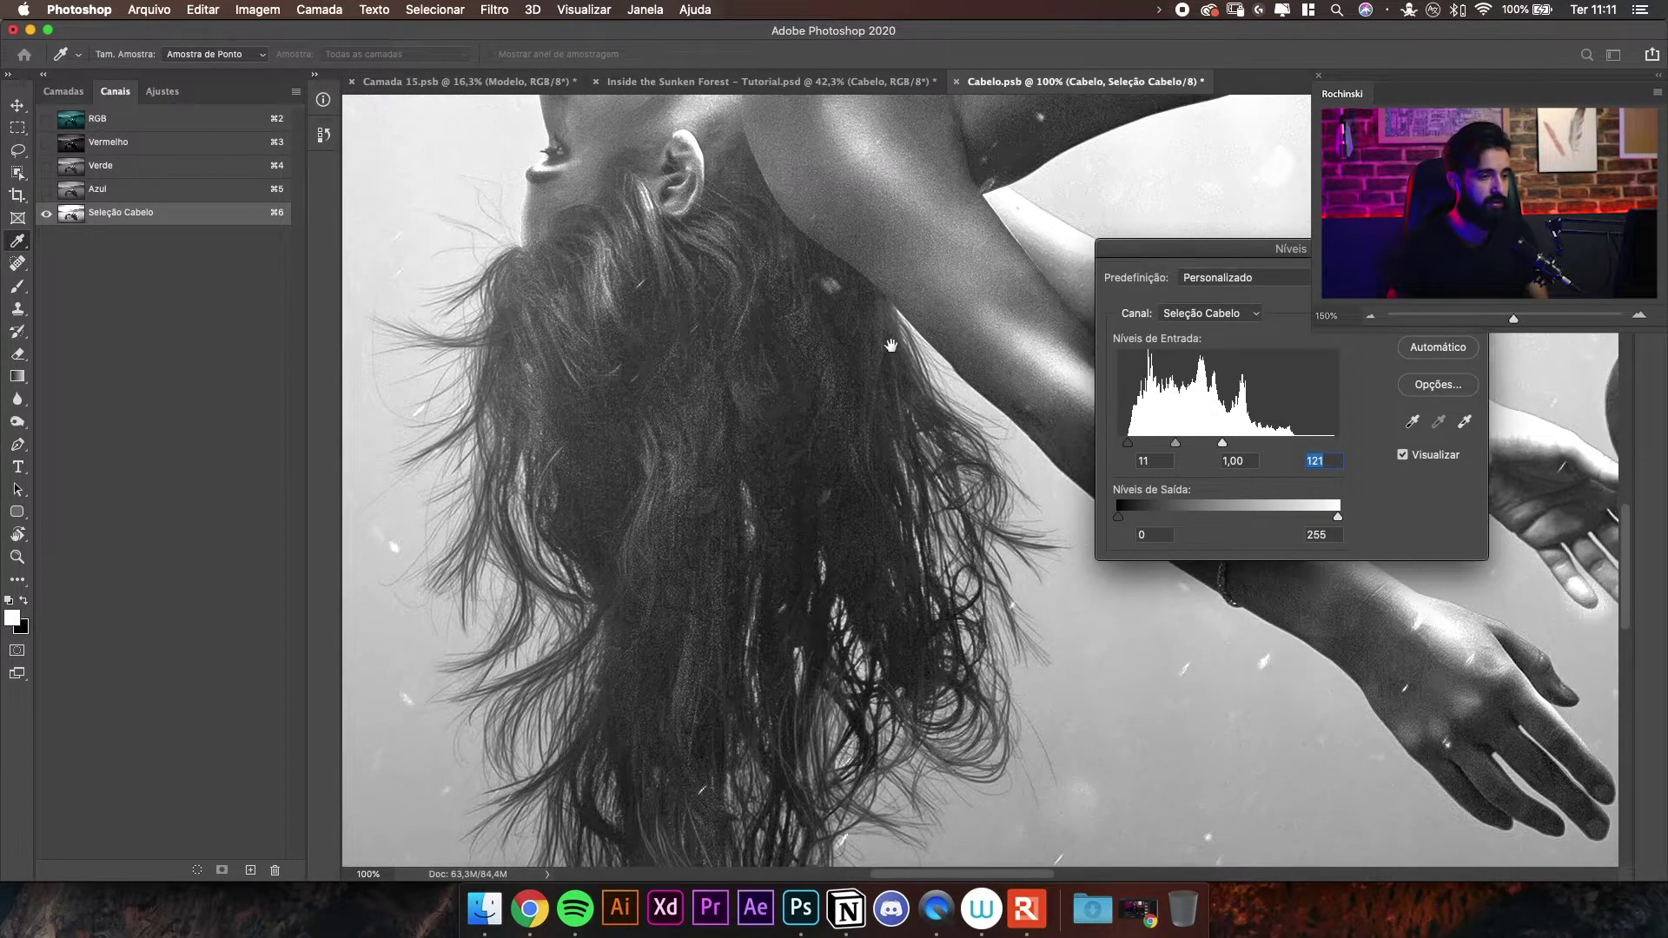
pyautogui.moveTo(871, 514); pyautogui.dragTo(865, 357)
pyautogui.moveTo(923, 488); pyautogui.dragTo(927, 343)
pyautogui.moveTo(494, 296); pyautogui.dragTo(599, 418)
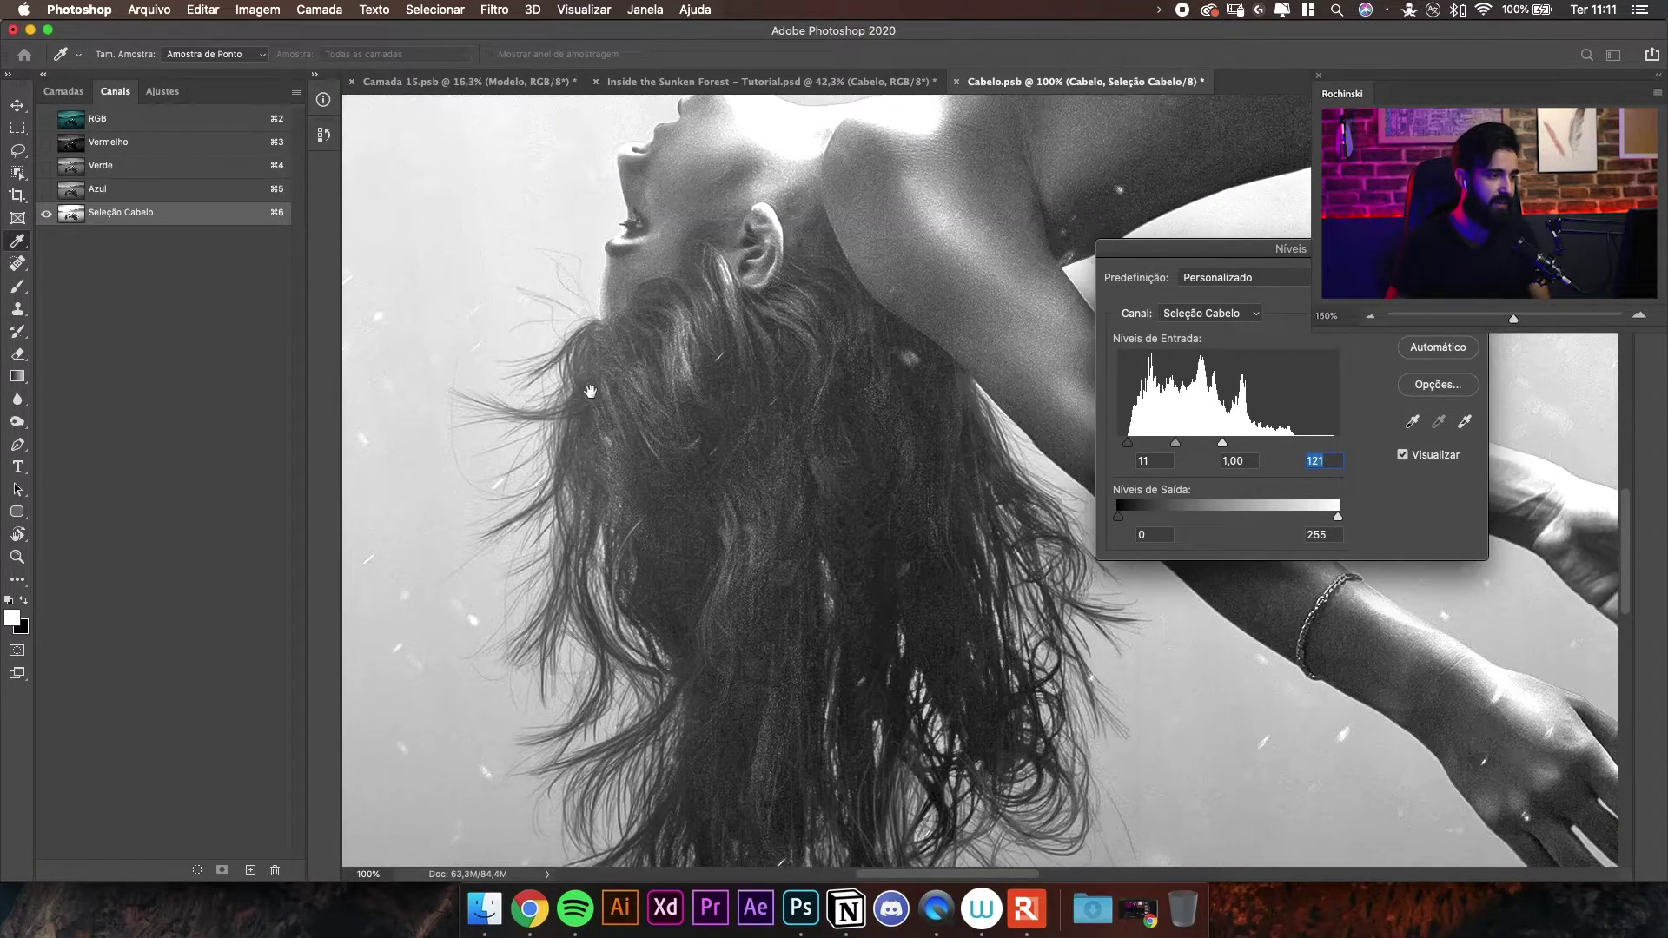
pyautogui.press('Return')
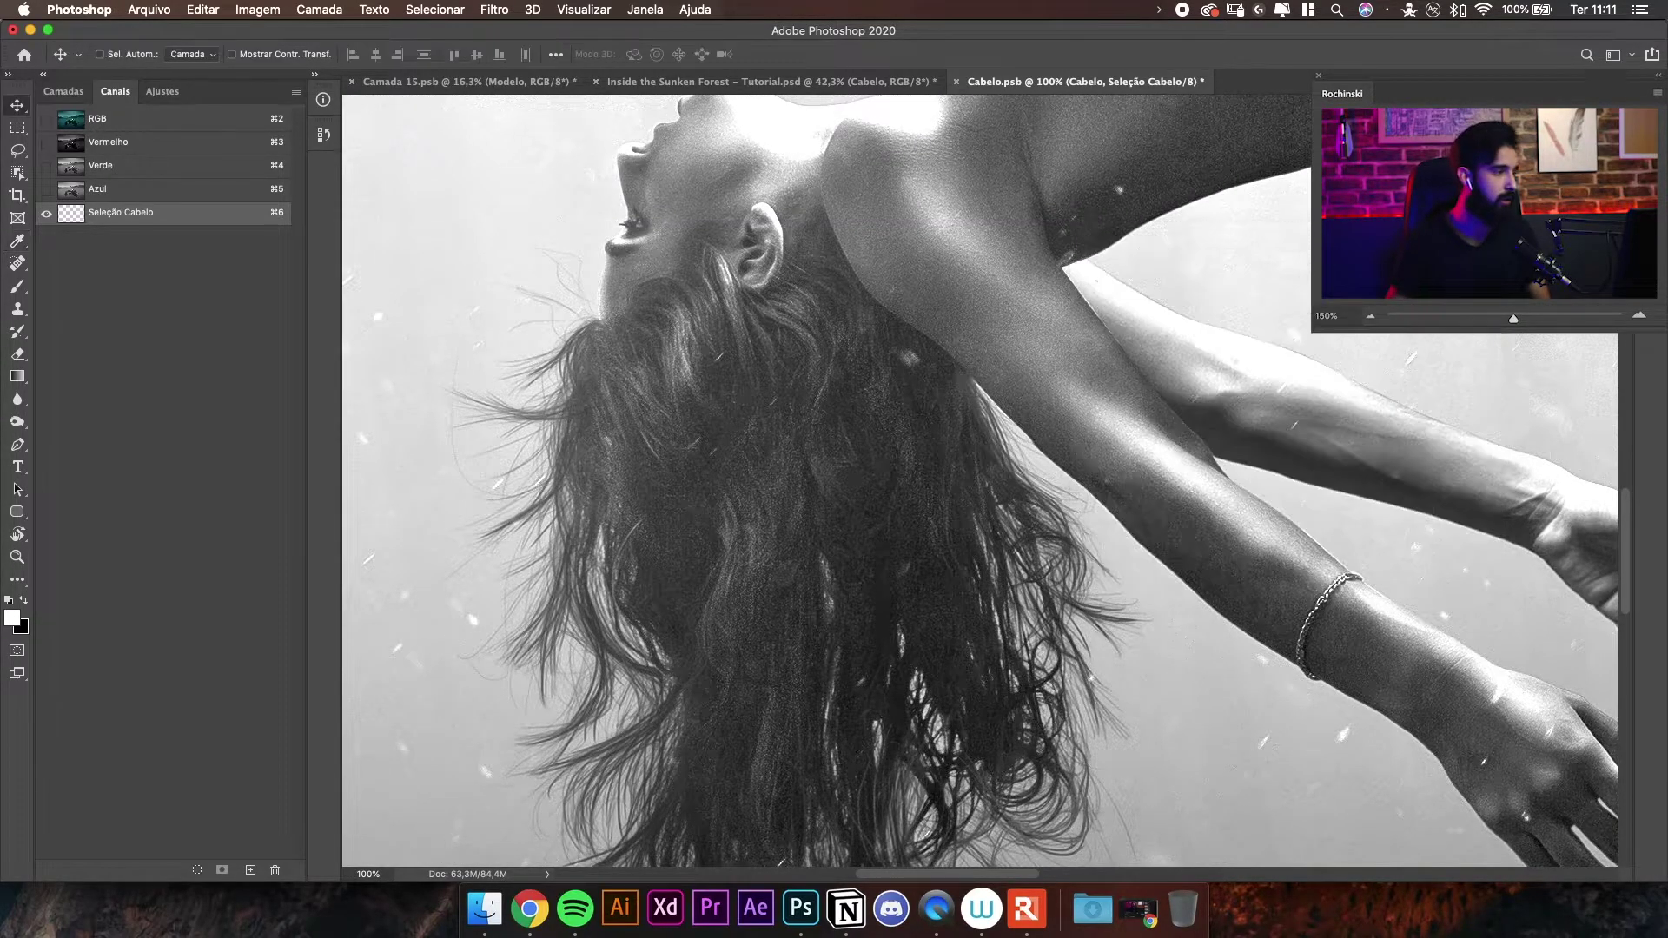
# - Lighten the water beside the hair on the face side to white with the Dodge tool, using a brush of about 200 px
pyautogui.moveTo(835, 423); pyautogui.dragTo(837, 354)
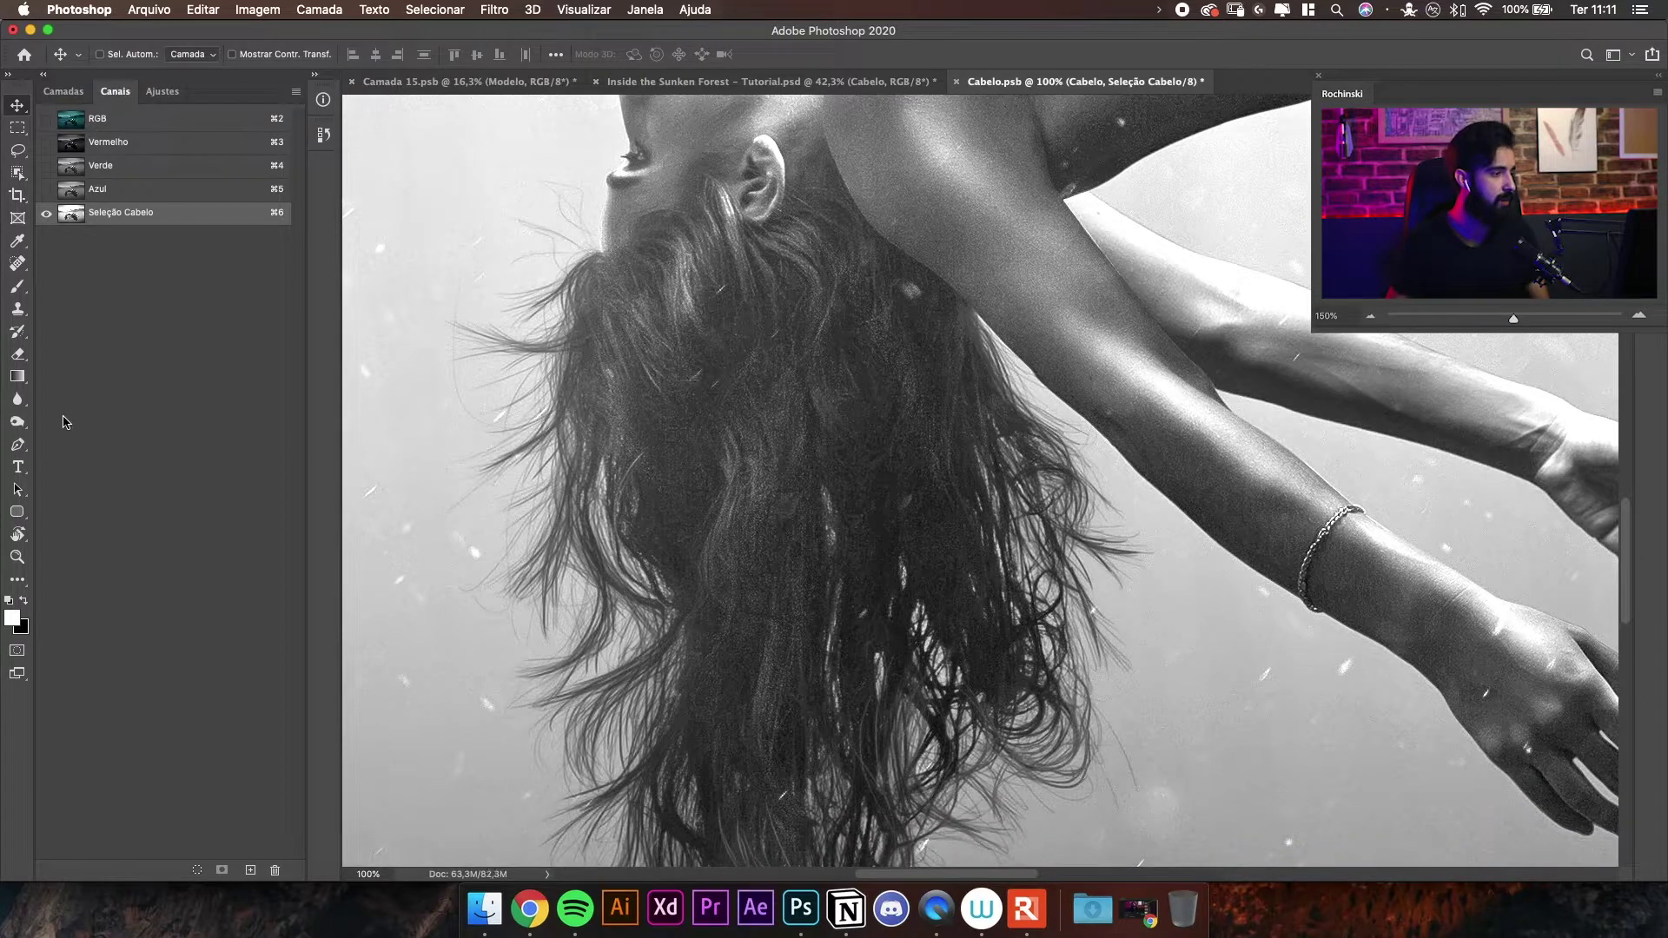
pyautogui.click(18, 422)
pyautogui.click(11, 424)
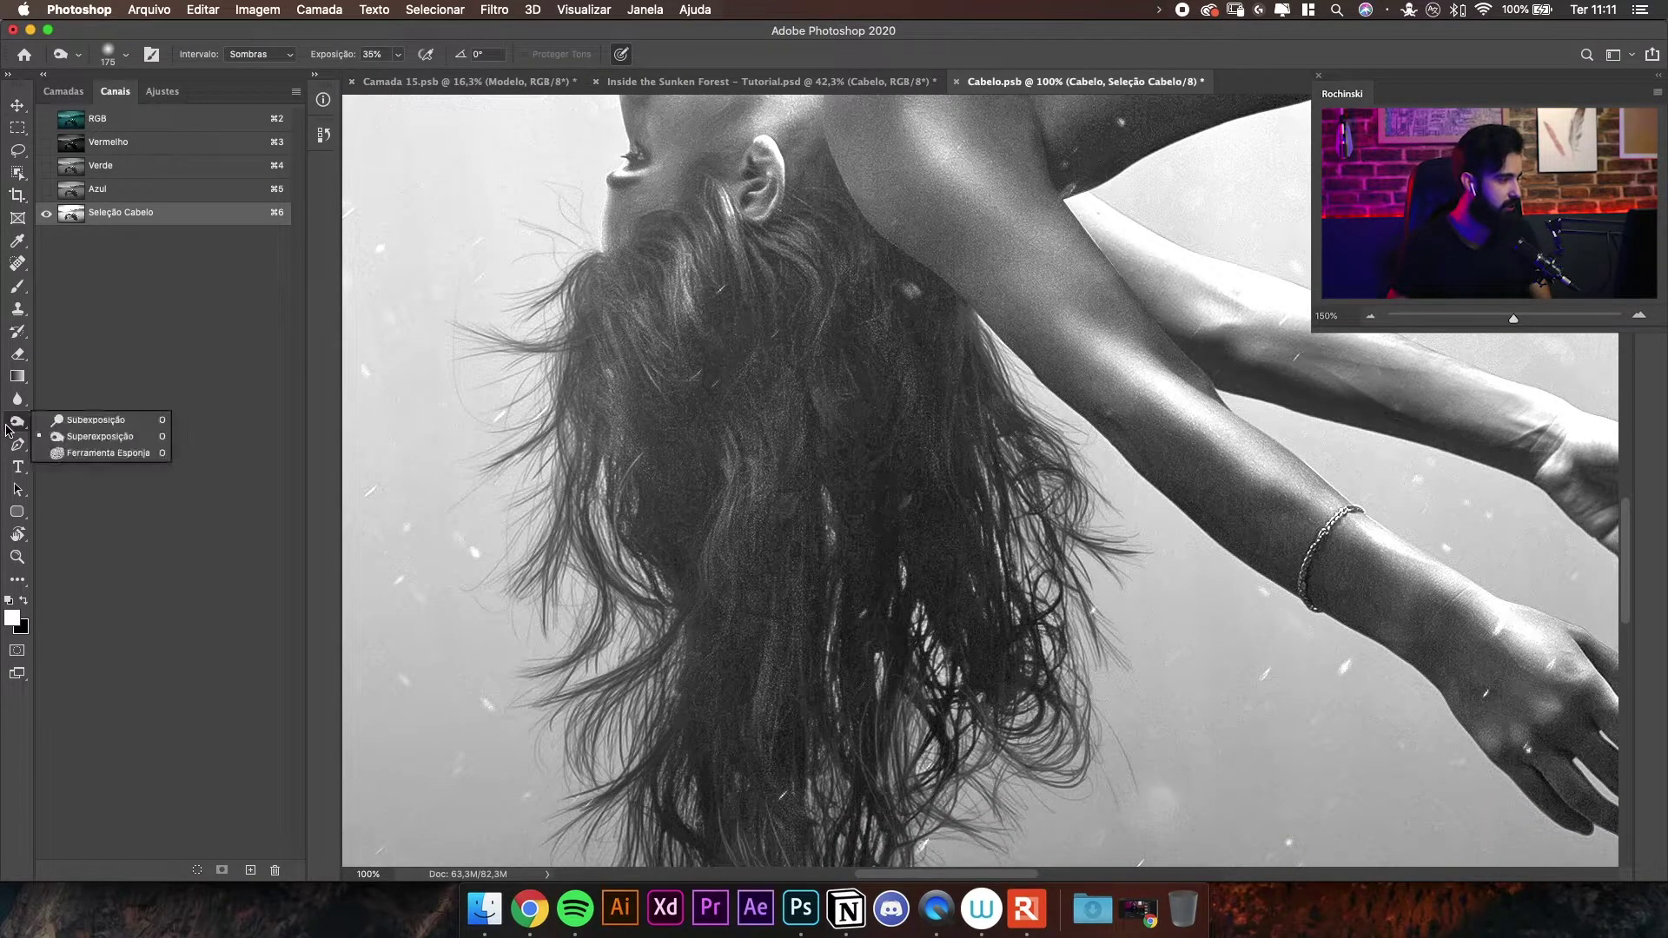
pyautogui.click(97, 420)
pyautogui.moveTo(645, 314); pyautogui.dragTo(886, 382)
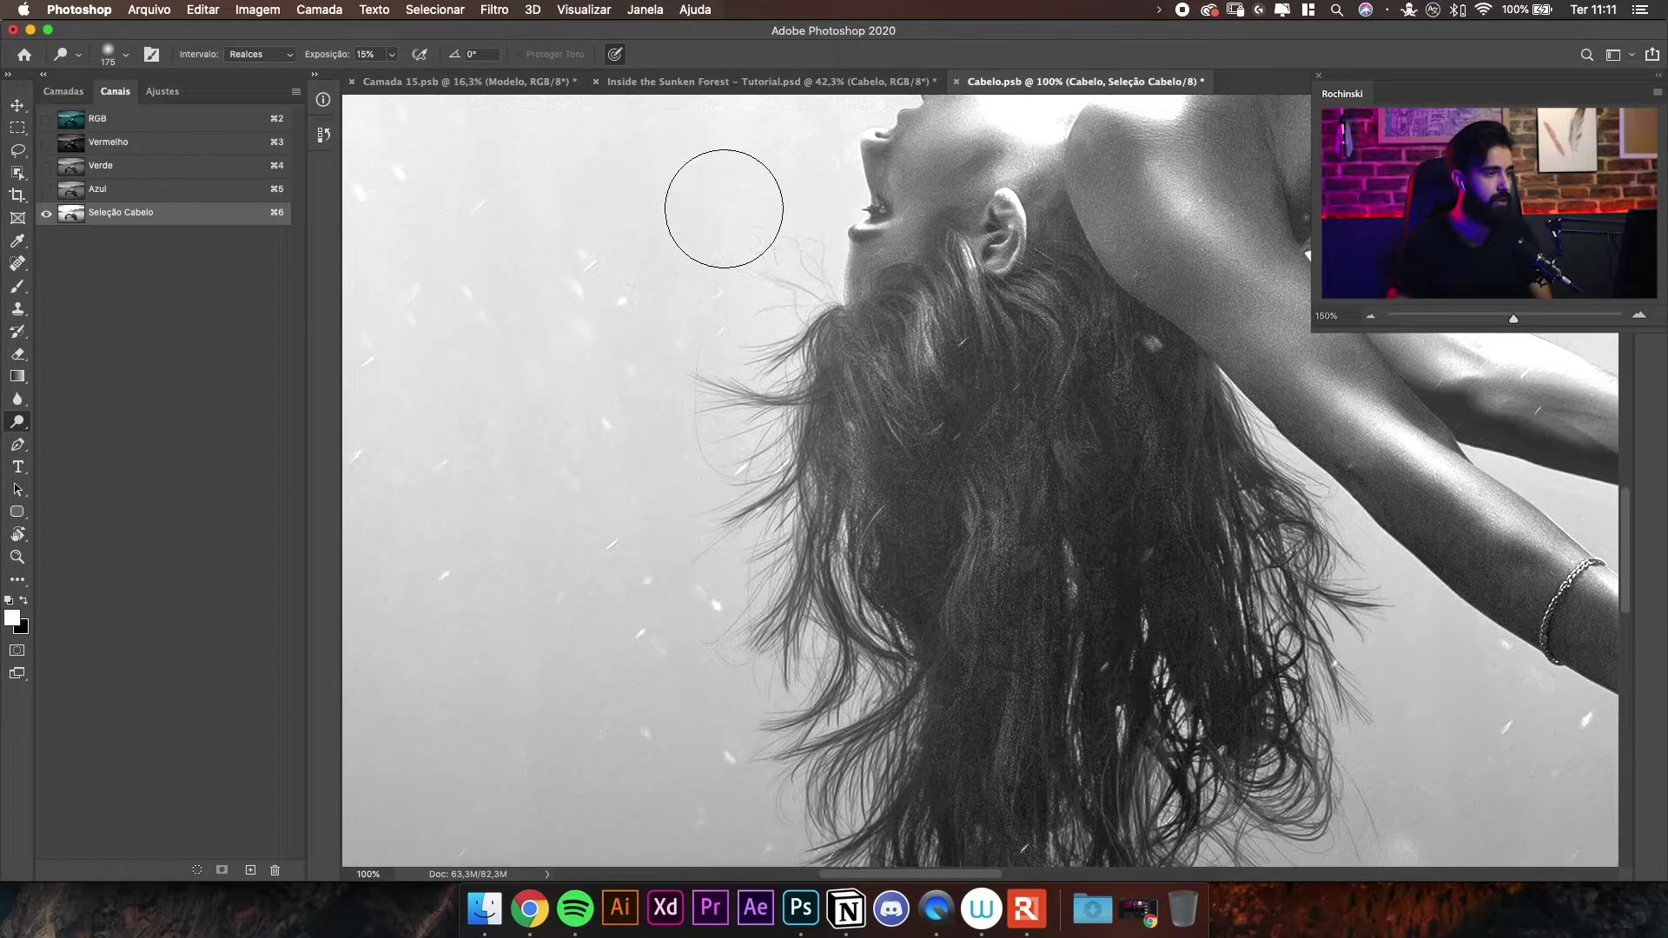
pyautogui.moveTo(715, 530); pyautogui.dragTo(708, 435)
pyautogui.press(']')
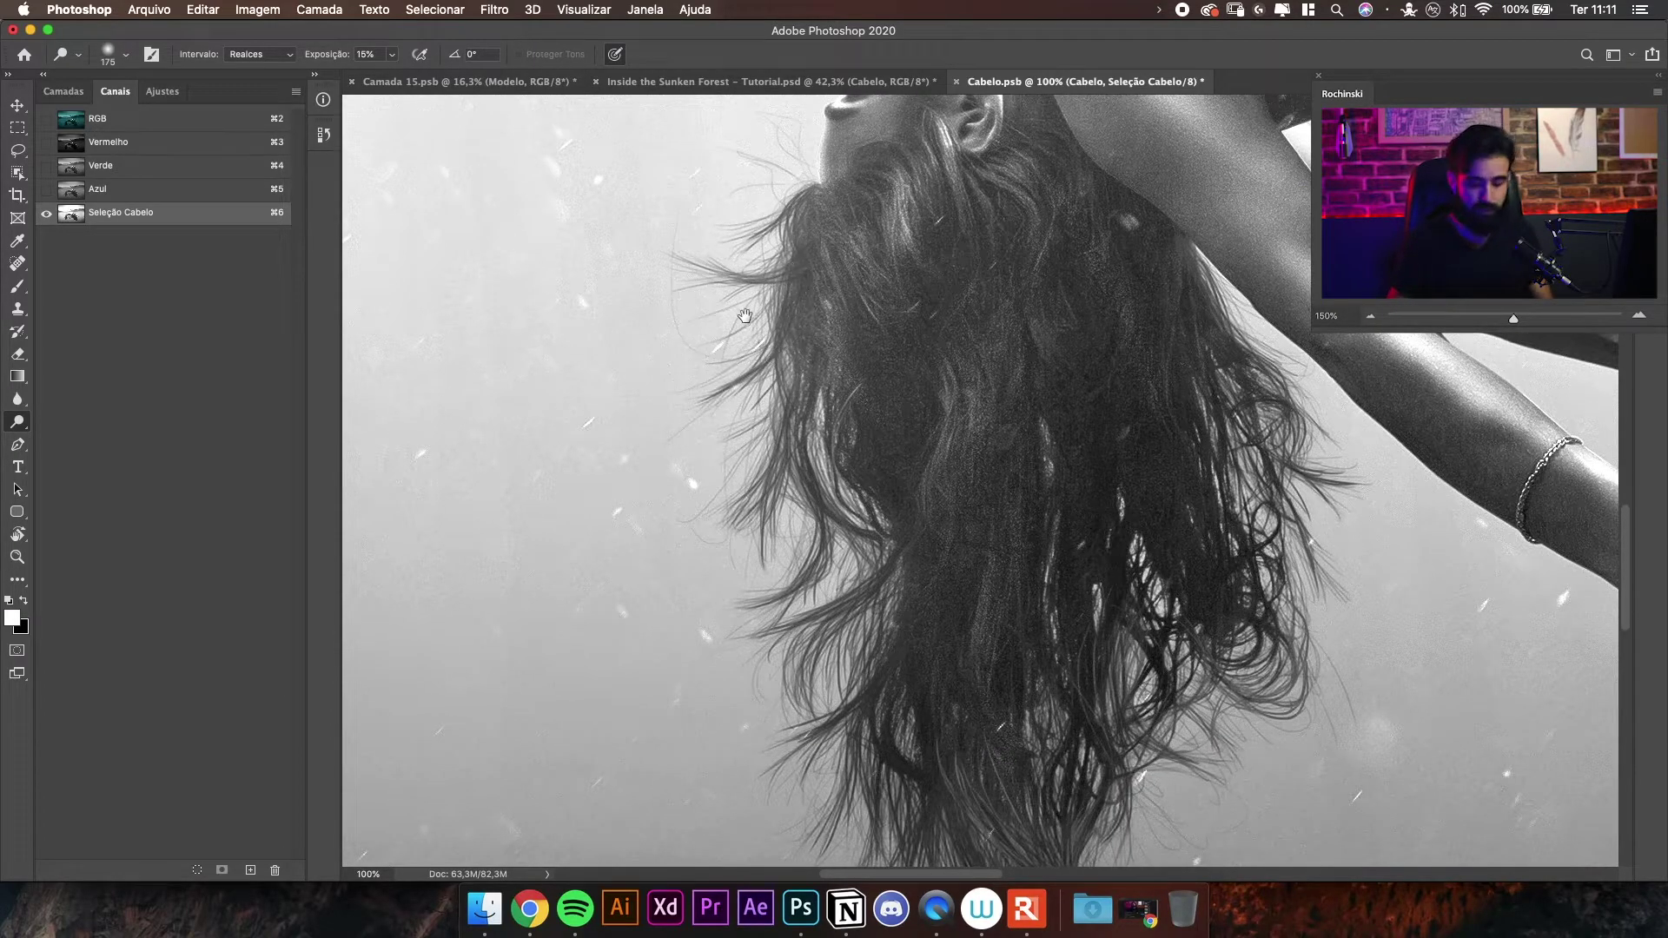
pyautogui.scroll(3, 746, 300)
pyautogui.moveTo(774, 314)
pyautogui.mouseDown()
pyautogui.moveTo(707, 320)
pyautogui.moveTo(666, 388)
pyautogui.moveTo(751, 414)
pyautogui.moveTo(690, 397)
pyautogui.moveTo(673, 419)
pyautogui.moveTo(618, 358)
pyautogui.moveTo(572, 344)
pyautogui.moveTo(609, 508)
pyautogui.moveTo(592, 683)
pyautogui.moveTo(626, 741)
pyautogui.moveTo(578, 679)
pyautogui.moveTo(576, 239)
pyautogui.moveTo(619, 612)
pyautogui.moveTo(575, 455)
pyautogui.moveTo(588, 345)
pyautogui.moveTo(619, 427)
pyautogui.moveTo(596, 420)
pyautogui.moveTo(611, 387)
pyautogui.moveTo(644, 484)
pyautogui.moveTo(636, 627)
pyautogui.moveTo(828, 765)
pyautogui.moveTo(763, 776)
pyautogui.moveTo(639, 483)
pyautogui.moveTo(730, 434)
pyautogui.moveTo(654, 600)
pyautogui.moveTo(693, 620)
pyautogui.mouseUp()
pyautogui.scroll(5, 655, 432)
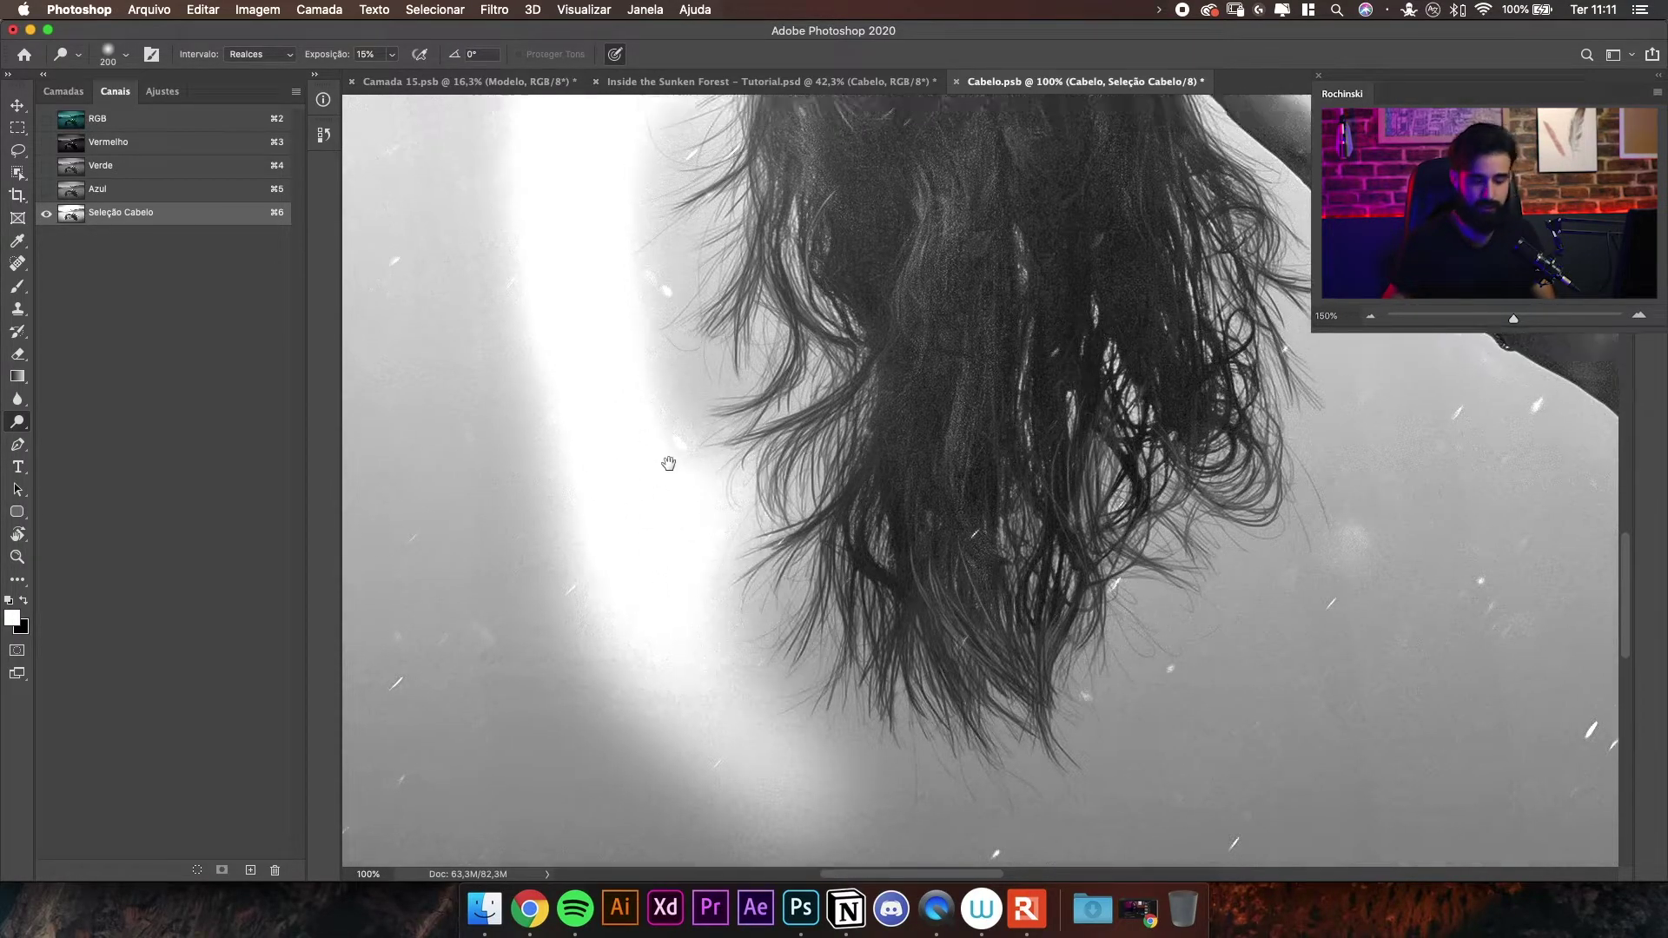
# - Enlarge the Dodge brush to about 250 px and whiten the remaining grey water close to the face-side hair strands
pyautogui.press(']')
pyautogui.moveTo(803, 463)
pyautogui.mouseDown()
pyautogui.moveTo(695, 450)
pyautogui.moveTo(734, 399)
pyautogui.moveTo(744, 539)
pyautogui.mouseUp()
pyautogui.scroll(3, 738, 417)
pyautogui.scroll(-3, 744, 540)
pyautogui.moveTo(756, 383); pyautogui.dragTo(720, 350)
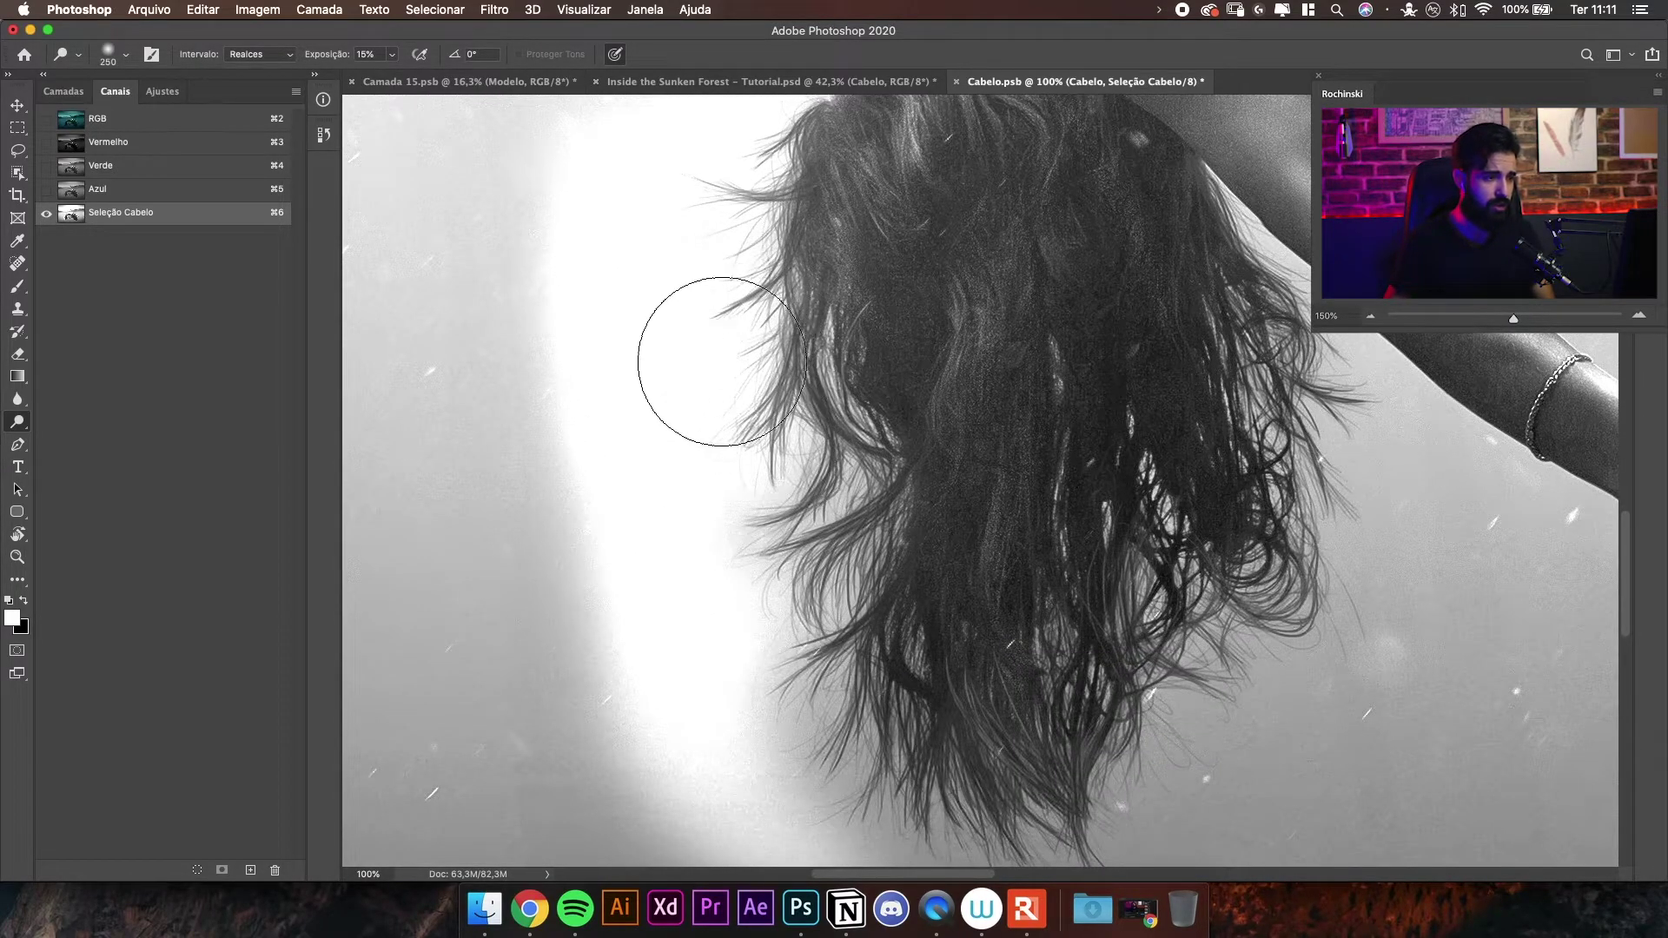
pyautogui.press(']')
pyautogui.moveTo(790, 552)
pyautogui.mouseDown()
pyautogui.moveTo(744, 566)
pyautogui.moveTo(755, 539)
pyautogui.mouseUp()
pyautogui.moveTo(835, 486); pyautogui.dragTo(858, 350)
# - Dodge the water below the hair tips and between the hair and the arm to white
pyautogui.moveTo(793, 510)
pyautogui.mouseDown()
pyautogui.moveTo(812, 633)
pyautogui.moveTo(863, 557)
pyautogui.moveTo(848, 568)
pyautogui.moveTo(1089, 455)
pyautogui.moveTo(1143, 347)
pyautogui.moveTo(1077, 534)
pyautogui.moveTo(975, 670)
pyautogui.moveTo(975, 785)
pyautogui.mouseUp()
pyautogui.hscroll(3, 1084, 665)
pyautogui.scroll(1, 1083, 664)
pyautogui.moveTo(1084, 664)
pyautogui.mouseDown()
pyautogui.moveTo(1121, 609)
pyautogui.moveTo(1210, 549)
pyautogui.moveTo(1259, 438)
pyautogui.mouseUp()
pyautogui.moveTo(1190, 395)
pyautogui.mouseDown()
pyautogui.moveTo(1077, 551)
pyautogui.moveTo(1243, 726)
pyautogui.mouseUp()
pyautogui.press('super+0')
pyautogui.moveTo(1046, 816)
pyautogui.mouseDown()
pyautogui.moveTo(1117, 543)
pyautogui.moveTo(972, 529)
pyautogui.mouseUp()
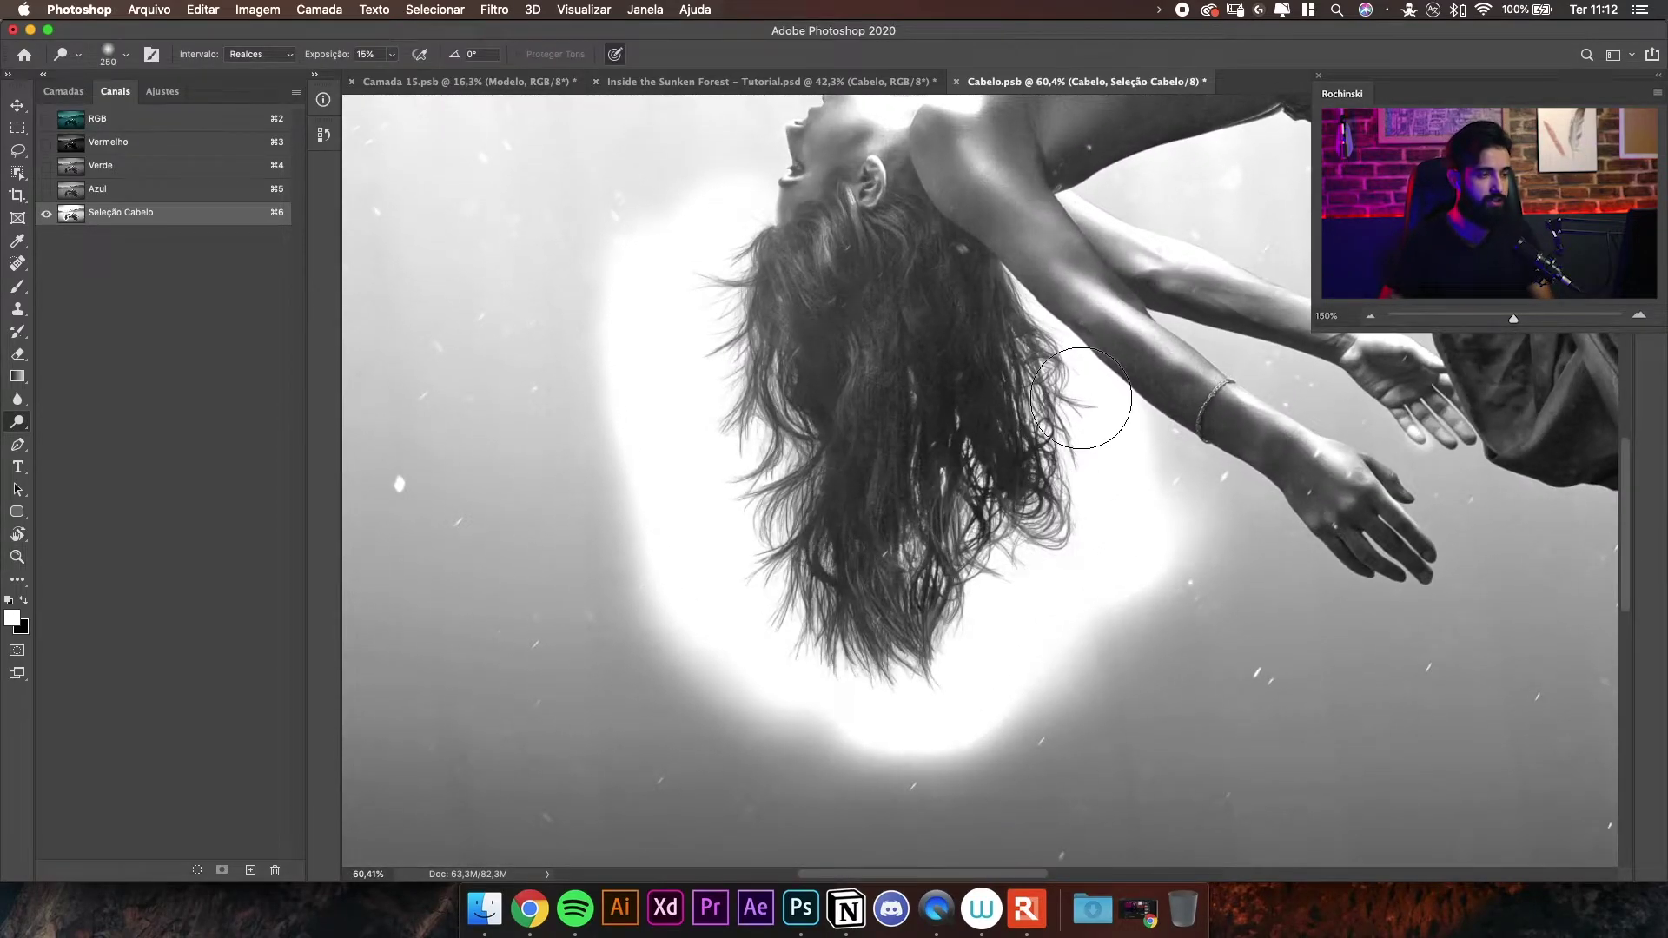
# - Darken the face-side half of the hair to black with the Burn tool in the Sombras range at 35% exposure
pyautogui.rightClick(15, 424)
pyautogui.click(81, 434)
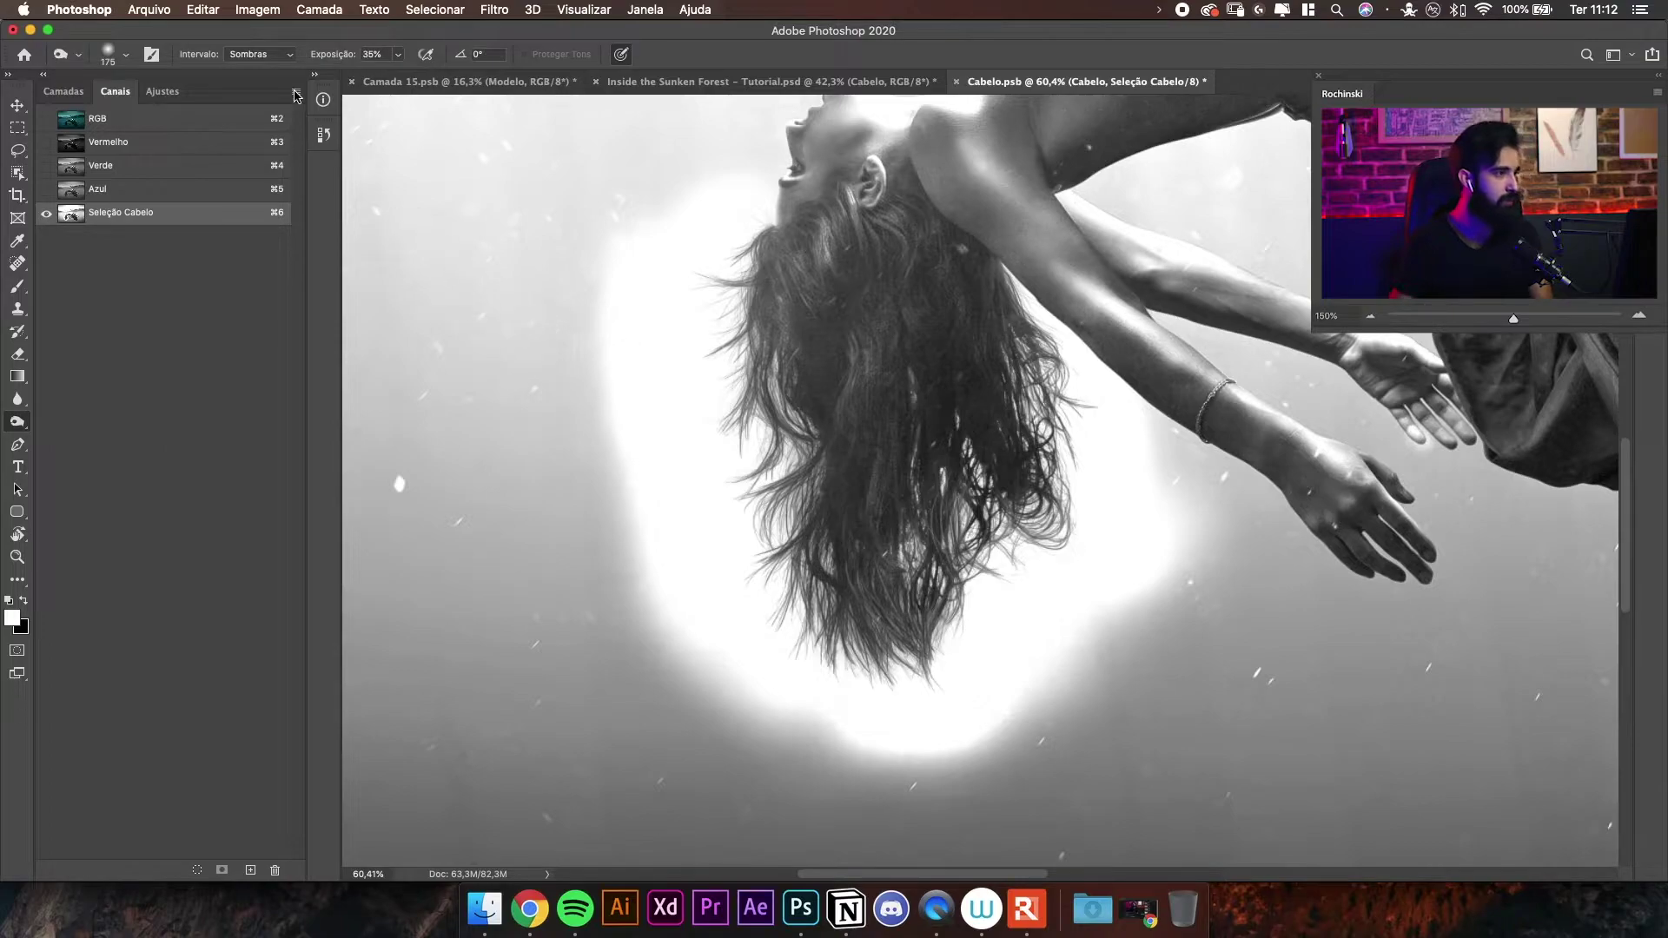
pyautogui.hscroll(3, 764, 243)
pyautogui.press(']')
pyautogui.press(']')
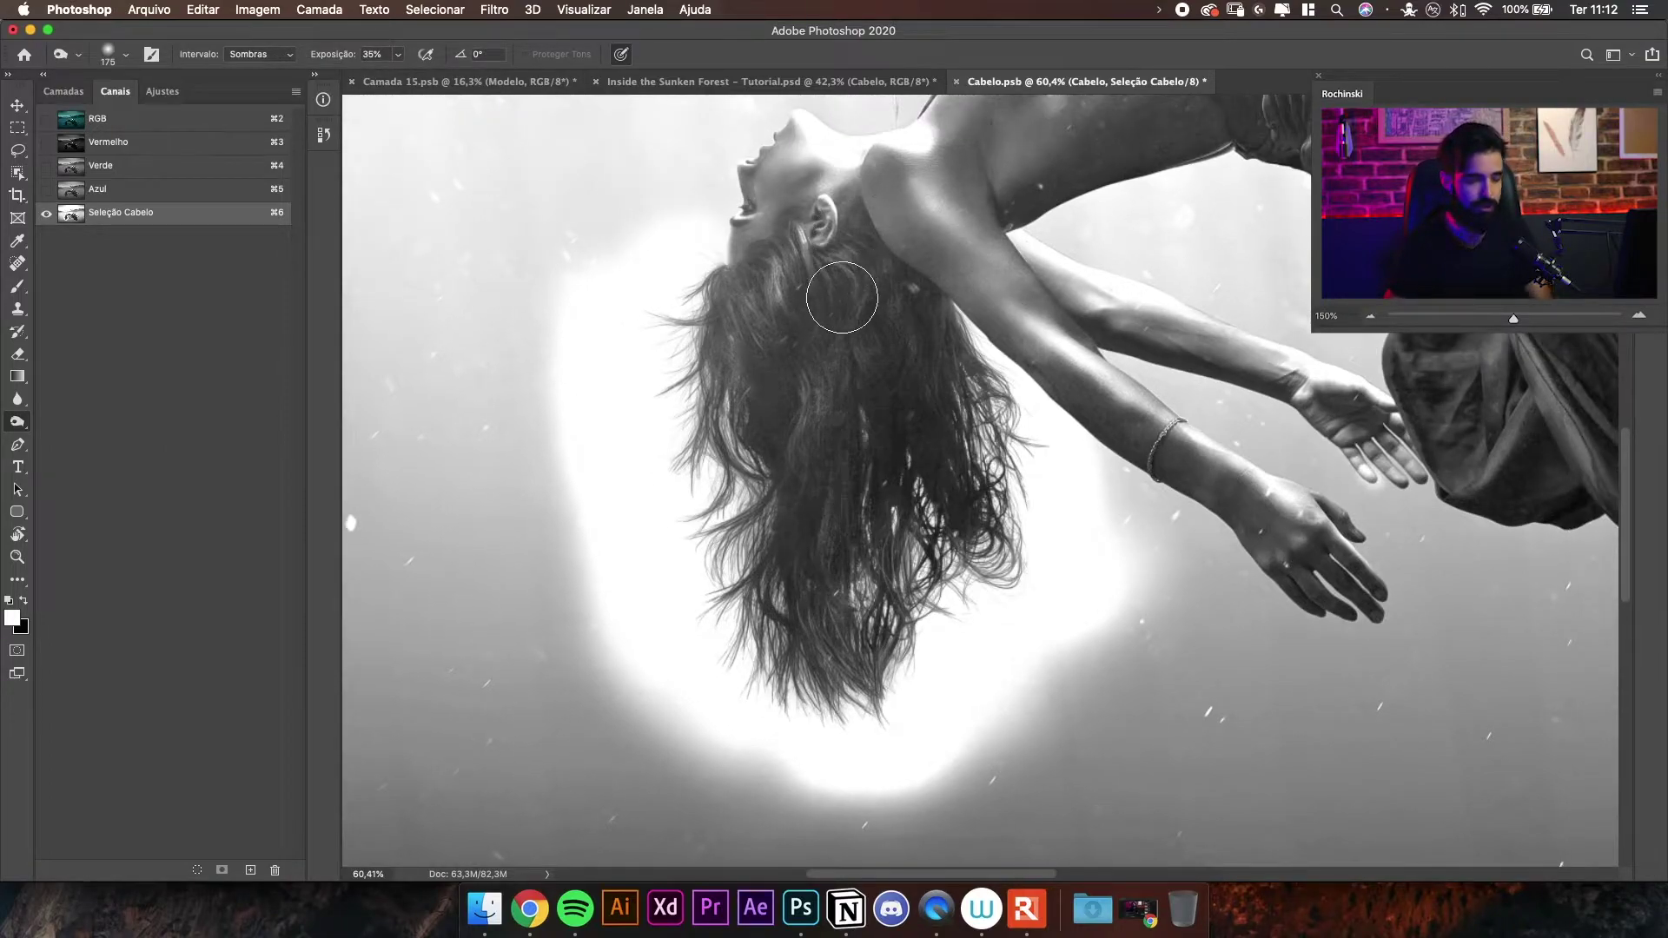
pyautogui.press(']')
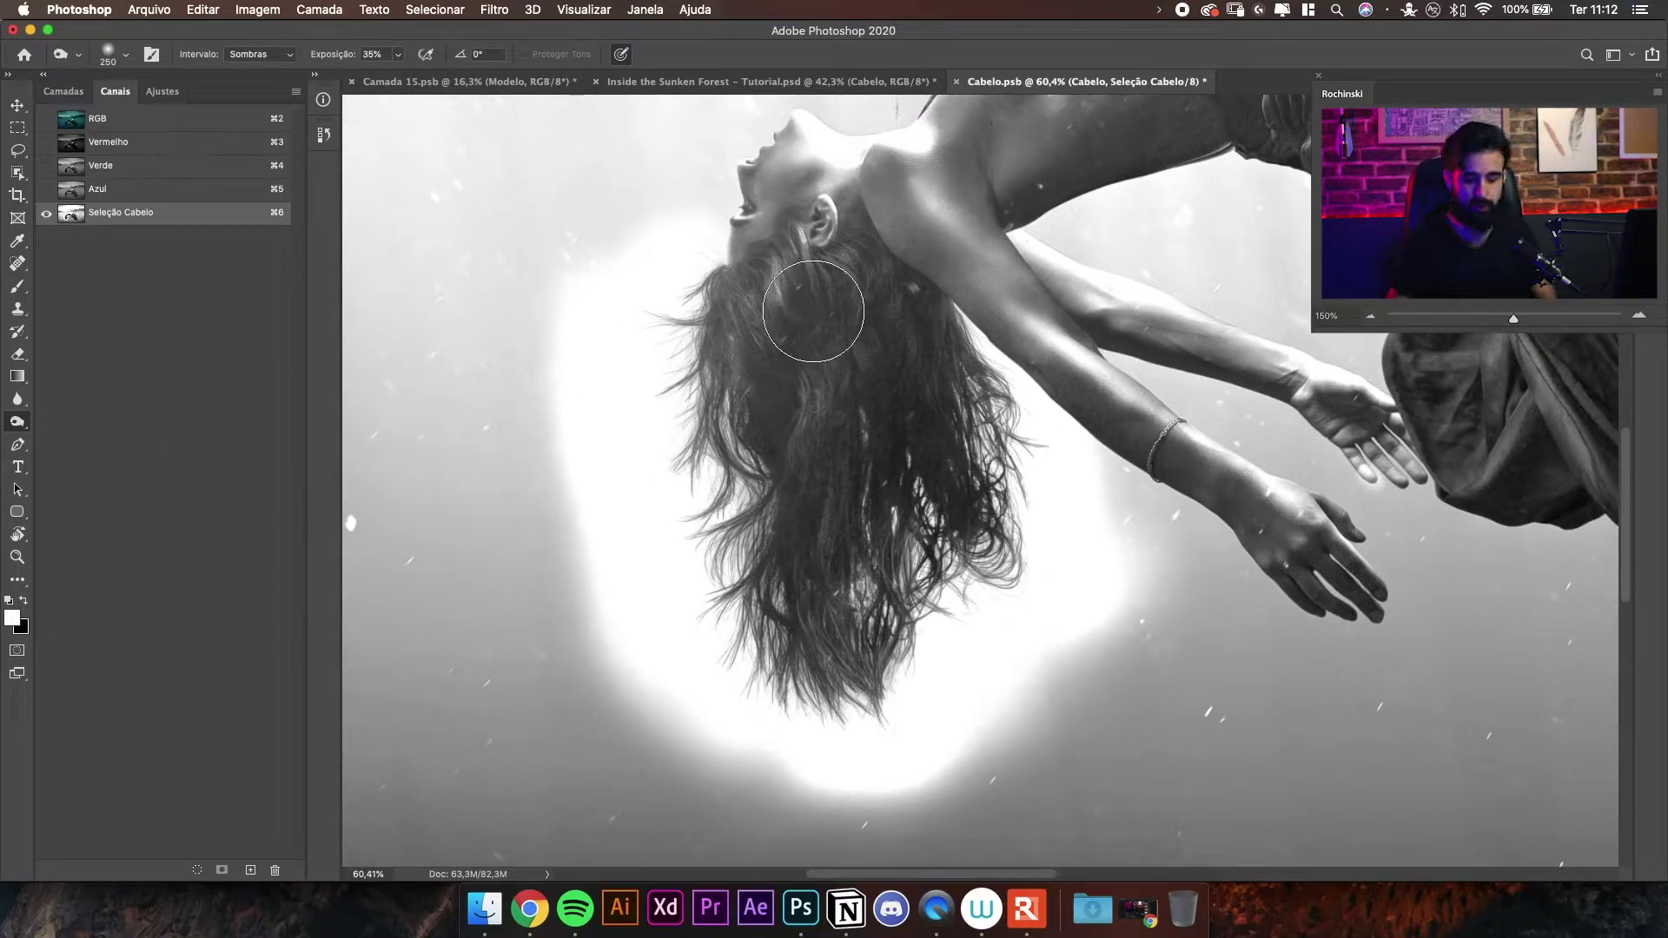
pyautogui.moveTo(738, 326)
pyautogui.mouseDown()
pyautogui.moveTo(733, 280)
pyautogui.moveTo(740, 387)
pyautogui.moveTo(780, 340)
pyautogui.moveTo(743, 257)
pyautogui.moveTo(677, 417)
pyautogui.moveTo(713, 495)
pyautogui.moveTo(707, 442)
pyautogui.moveTo(738, 448)
pyautogui.moveTo(820, 372)
pyautogui.moveTo(746, 407)
pyautogui.moveTo(735, 607)
pyautogui.mouseUp()
pyautogui.press(']')
pyautogui.press(']')
pyautogui.press('[')
pyautogui.press('super+equal')
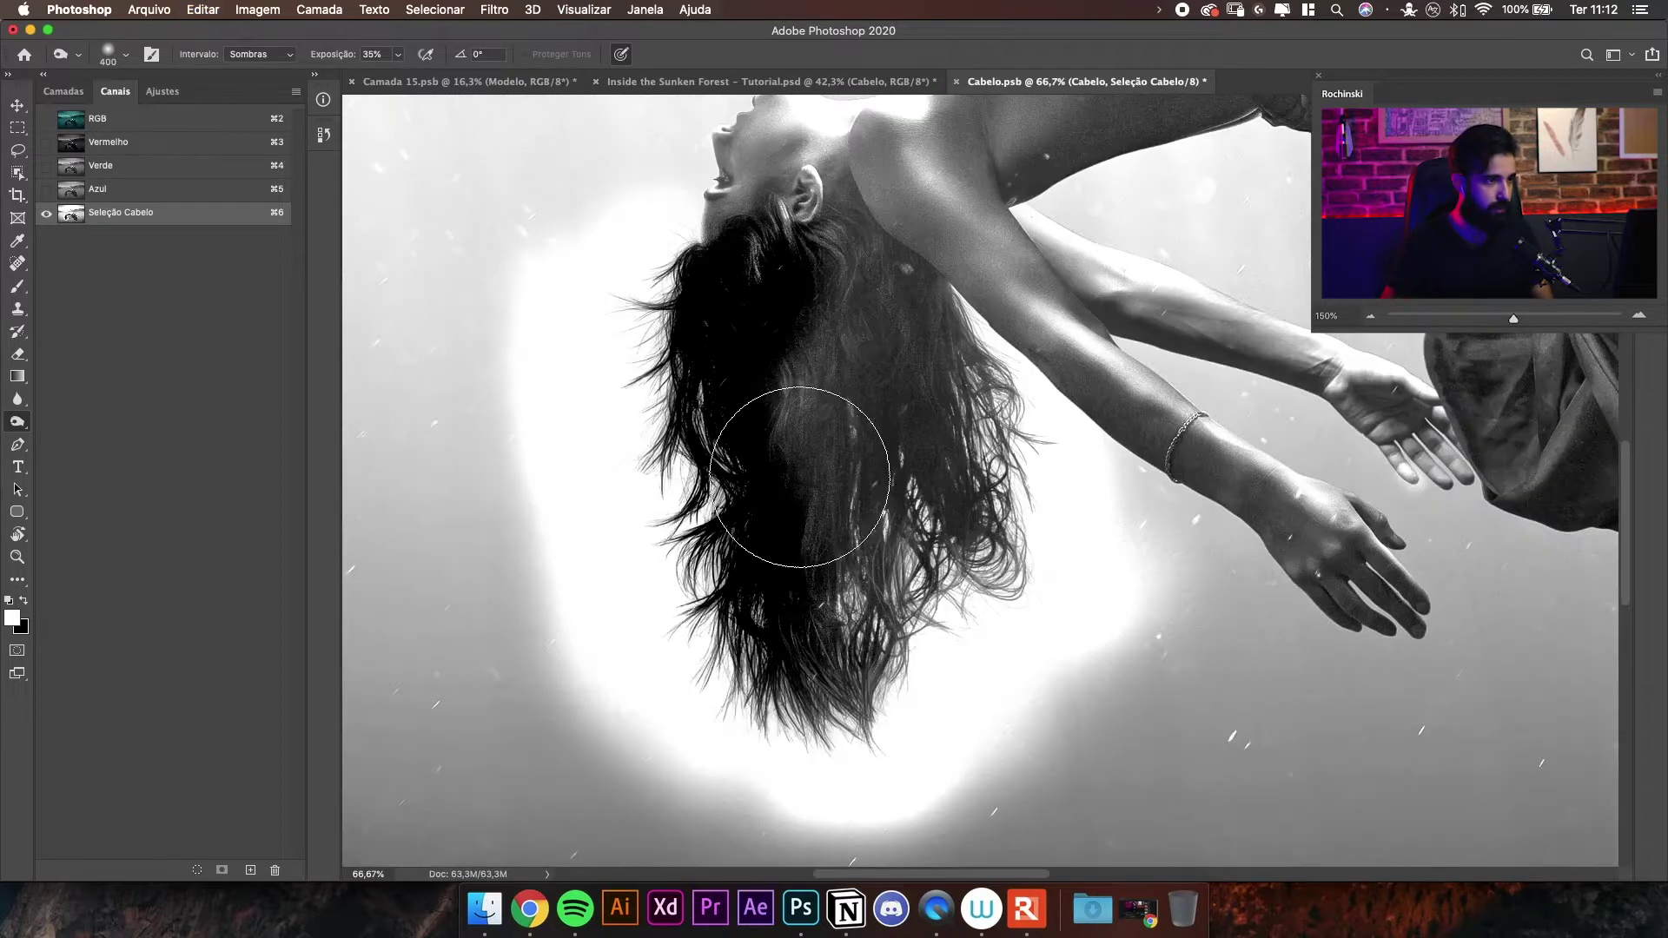
# - Burn the arm-side half of the hair and its outer strands to black, adjusting the brush size for the edges
pyautogui.moveTo(799, 477)
pyautogui.mouseDown()
pyautogui.moveTo(894, 354)
pyautogui.moveTo(912, 439)
pyautogui.moveTo(977, 470)
pyautogui.moveTo(1005, 409)
pyautogui.moveTo(1155, 298)
pyautogui.moveTo(1198, 328)
pyautogui.moveTo(1137, 484)
pyautogui.moveTo(1171, 352)
pyautogui.mouseUp()
pyautogui.press(']')
pyautogui.press(']')
pyautogui.scroll(5, 1005, 409)
pyautogui.press('[')
pyautogui.press('[')
pyautogui.press('[')
pyautogui.press('[')
pyautogui.moveTo(1254, 411)
pyautogui.mouseDown()
pyautogui.moveTo(1250, 357)
pyautogui.moveTo(1213, 447)
pyautogui.mouseUp()
pyautogui.moveTo(1186, 328); pyautogui.dragTo(1174, 408)
pyautogui.moveTo(1147, 512)
pyautogui.mouseDown()
pyautogui.moveTo(1189, 390)
pyautogui.moveTo(1143, 555)
pyautogui.moveTo(1143, 440)
pyautogui.moveTo(1118, 447)
pyautogui.moveTo(1154, 441)
pyautogui.moveTo(1141, 444)
pyautogui.moveTo(1171, 488)
pyautogui.moveTo(1194, 387)
pyautogui.mouseUp()
# - Burn the hair along the nape and shoulder to black with a smaller brush
pyautogui.press('[')
pyautogui.press('[')
pyautogui.press(']')
pyautogui.moveTo(1041, 288)
pyautogui.mouseDown()
pyautogui.moveTo(1109, 353)
pyautogui.moveTo(1090, 348)
pyautogui.mouseUp()
pyautogui.press('[')
pyautogui.press('[')
pyautogui.moveTo(1170, 413)
pyautogui.mouseDown()
pyautogui.moveTo(1061, 253)
pyautogui.moveTo(968, 328)
pyautogui.moveTo(976, 570)
pyautogui.moveTo(894, 335)
pyautogui.moveTo(779, 298)
pyautogui.moveTo(824, 414)
pyautogui.mouseUp()
# - Burn the hair roots around the ear and along the face to black
pyautogui.press(']')
pyautogui.press(']')
pyautogui.moveTo(798, 570); pyautogui.dragTo(778, 474)
pyautogui.moveTo(889, 461); pyautogui.dragTo(832, 438)
pyautogui.moveTo(716, 207); pyautogui.dragTo(736, 153)
pyautogui.moveTo(748, 231); pyautogui.dragTo(741, 413)
pyautogui.moveTo(790, 307)
pyautogui.mouseDown()
pyautogui.moveTo(905, 401)
pyautogui.moveTo(936, 263)
pyautogui.moveTo(677, 348)
pyautogui.moveTo(721, 297)
pyautogui.moveTo(831, 315)
pyautogui.moveTo(751, 383)
pyautogui.moveTo(979, 221)
pyautogui.moveTo(920, 368)
pyautogui.moveTo(705, 241)
pyautogui.moveTo(771, 339)
pyautogui.mouseUp()
# - Outline the hair with the Lasso inside the white halo and invert the selection to cover everything outside it
pyautogui.press('z')
pyautogui.moveTo(886, 350)
pyautogui.mouseDown()
pyautogui.moveTo(692, 339)
pyautogui.moveTo(840, 382)
pyautogui.mouseUp()
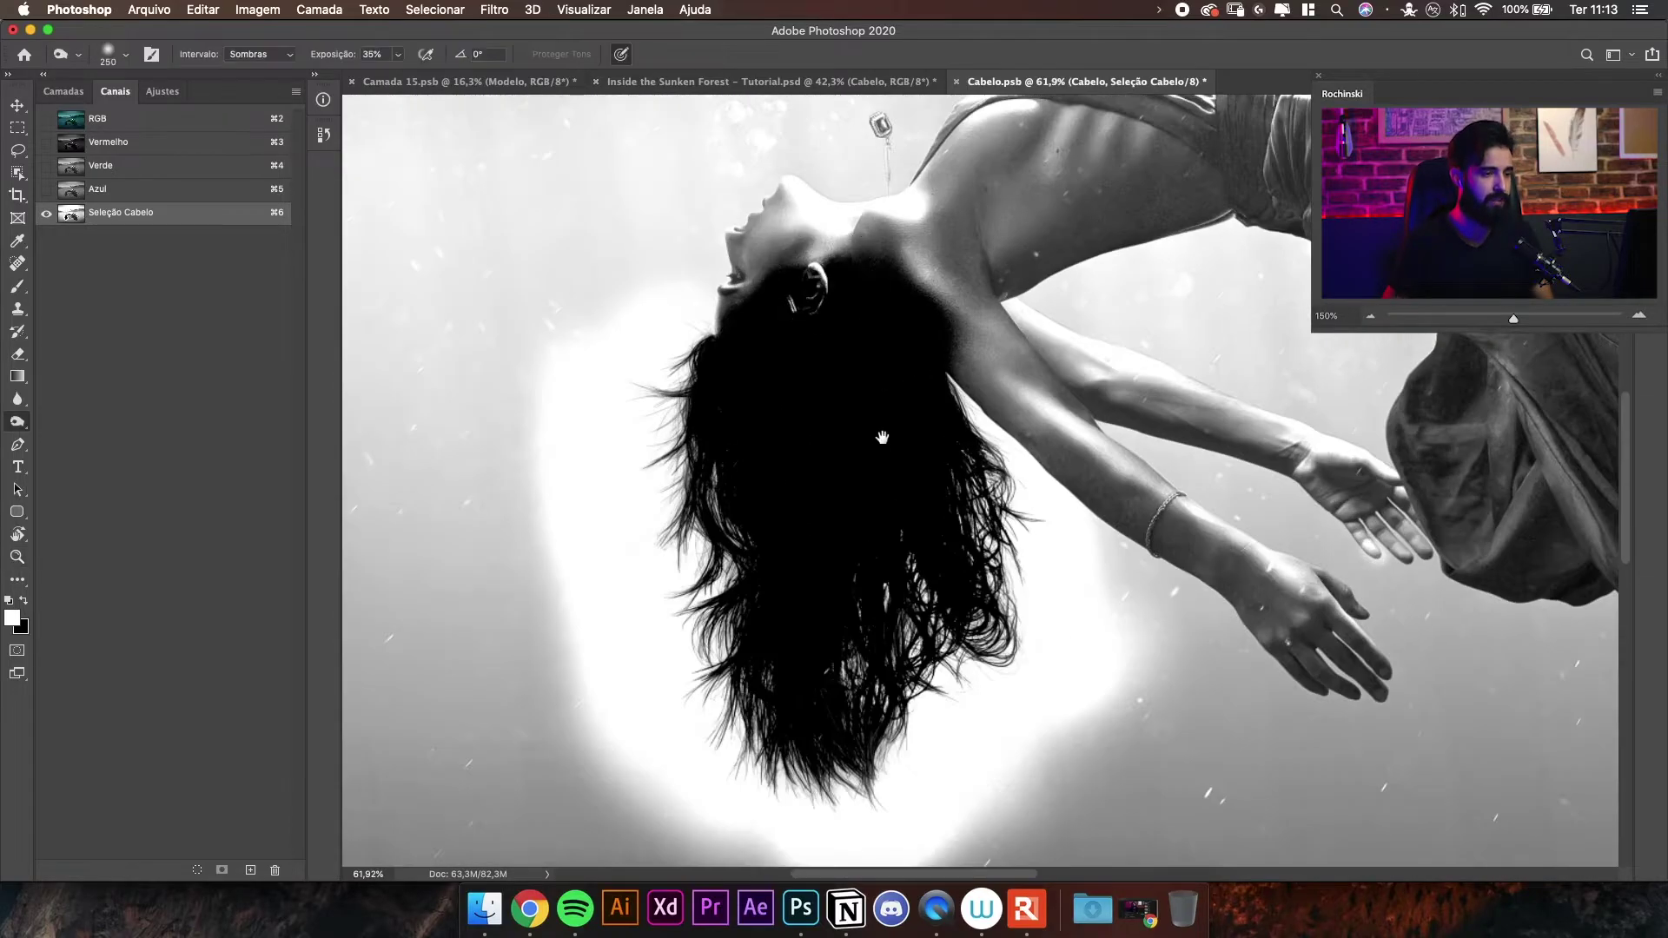
pyautogui.moveTo(882, 435); pyautogui.dragTo(895, 388)
pyautogui.moveTo(973, 335)
pyautogui.mouseDown()
pyautogui.moveTo(879, 313)
pyautogui.moveTo(785, 374)
pyautogui.mouseUp()
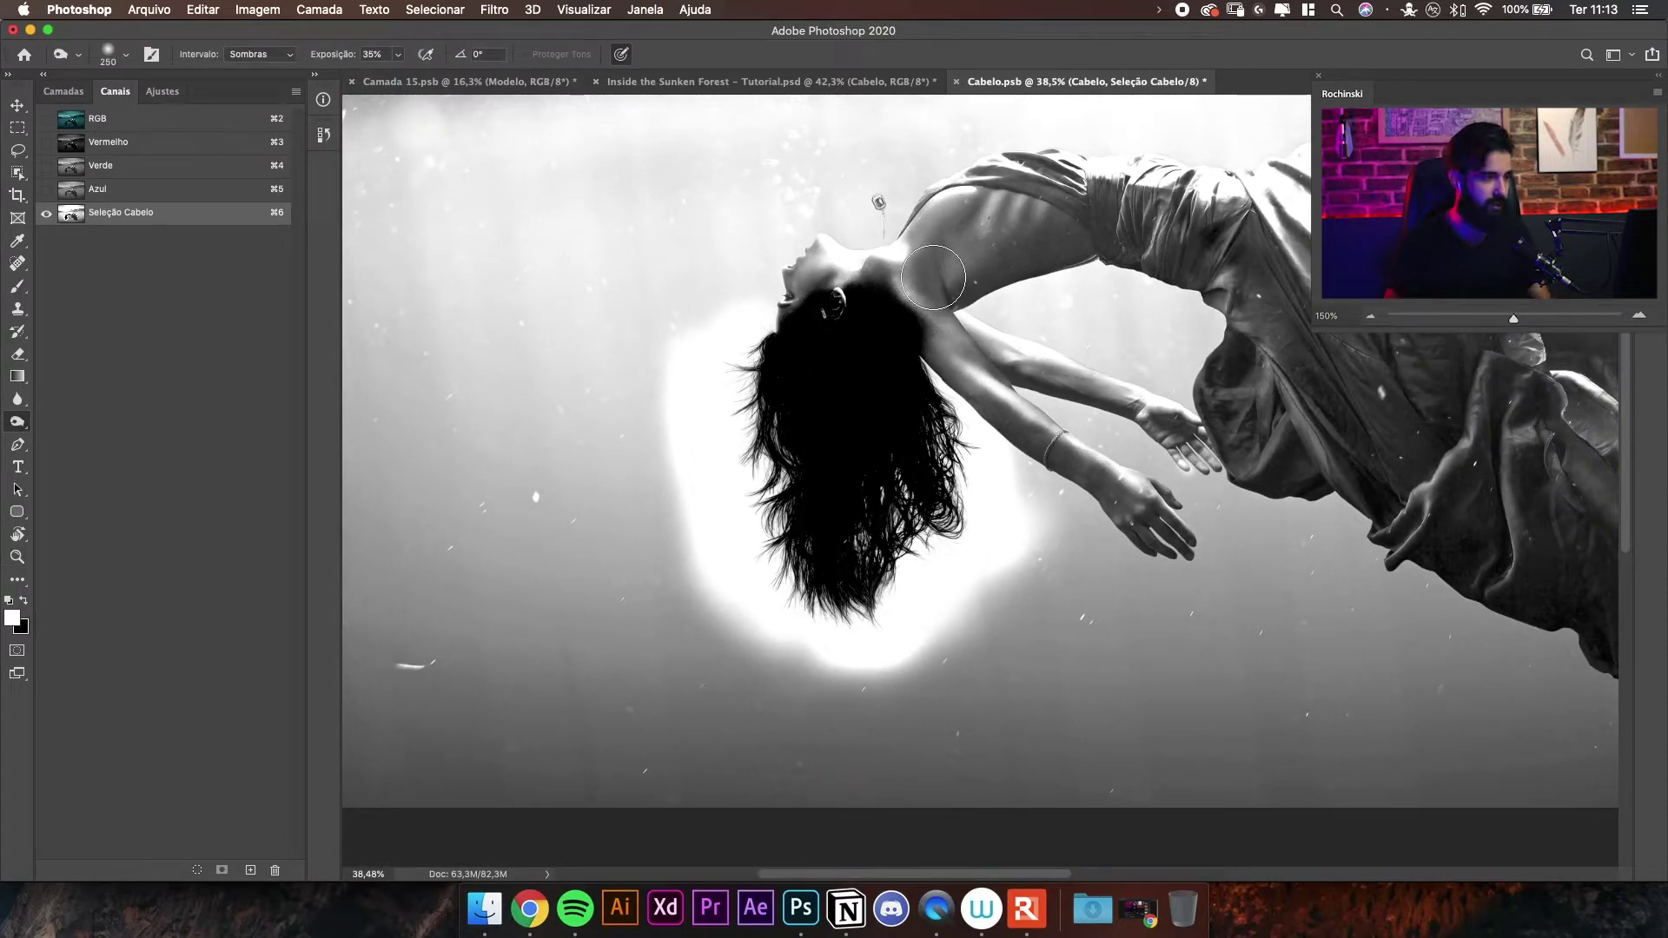
pyautogui.moveTo(923, 310)
pyautogui.mouseDown()
pyautogui.moveTo(914, 356)
pyautogui.moveTo(880, 345)
pyautogui.mouseUp()
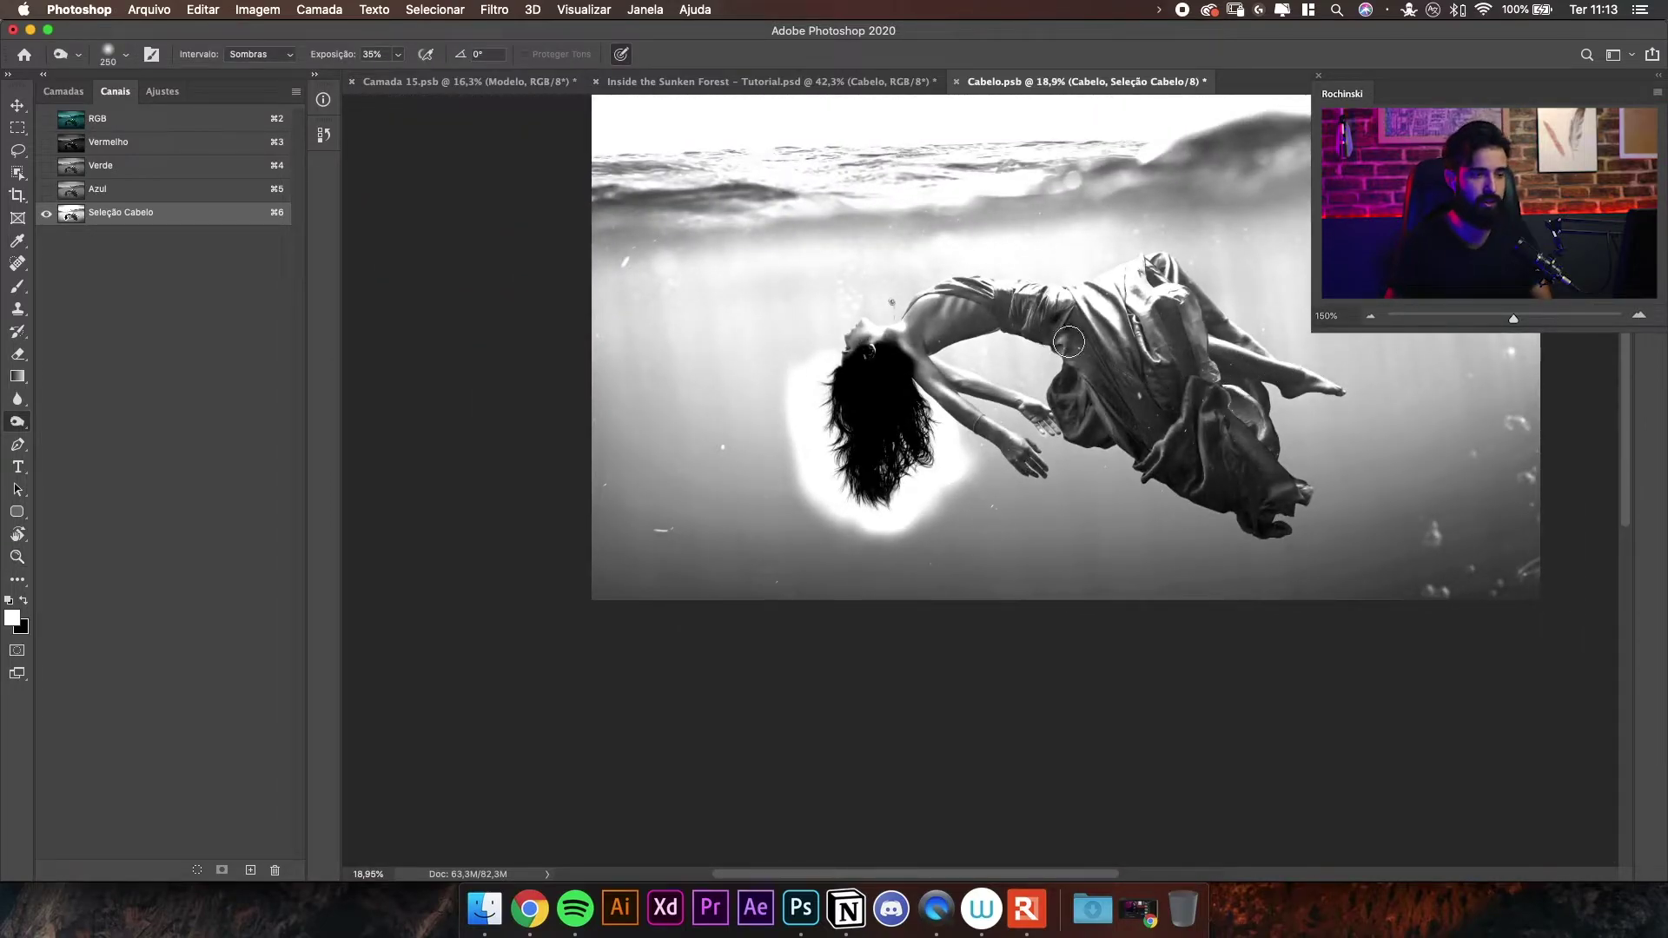
pyautogui.moveTo(880, 347); pyautogui.dragTo(941, 268)
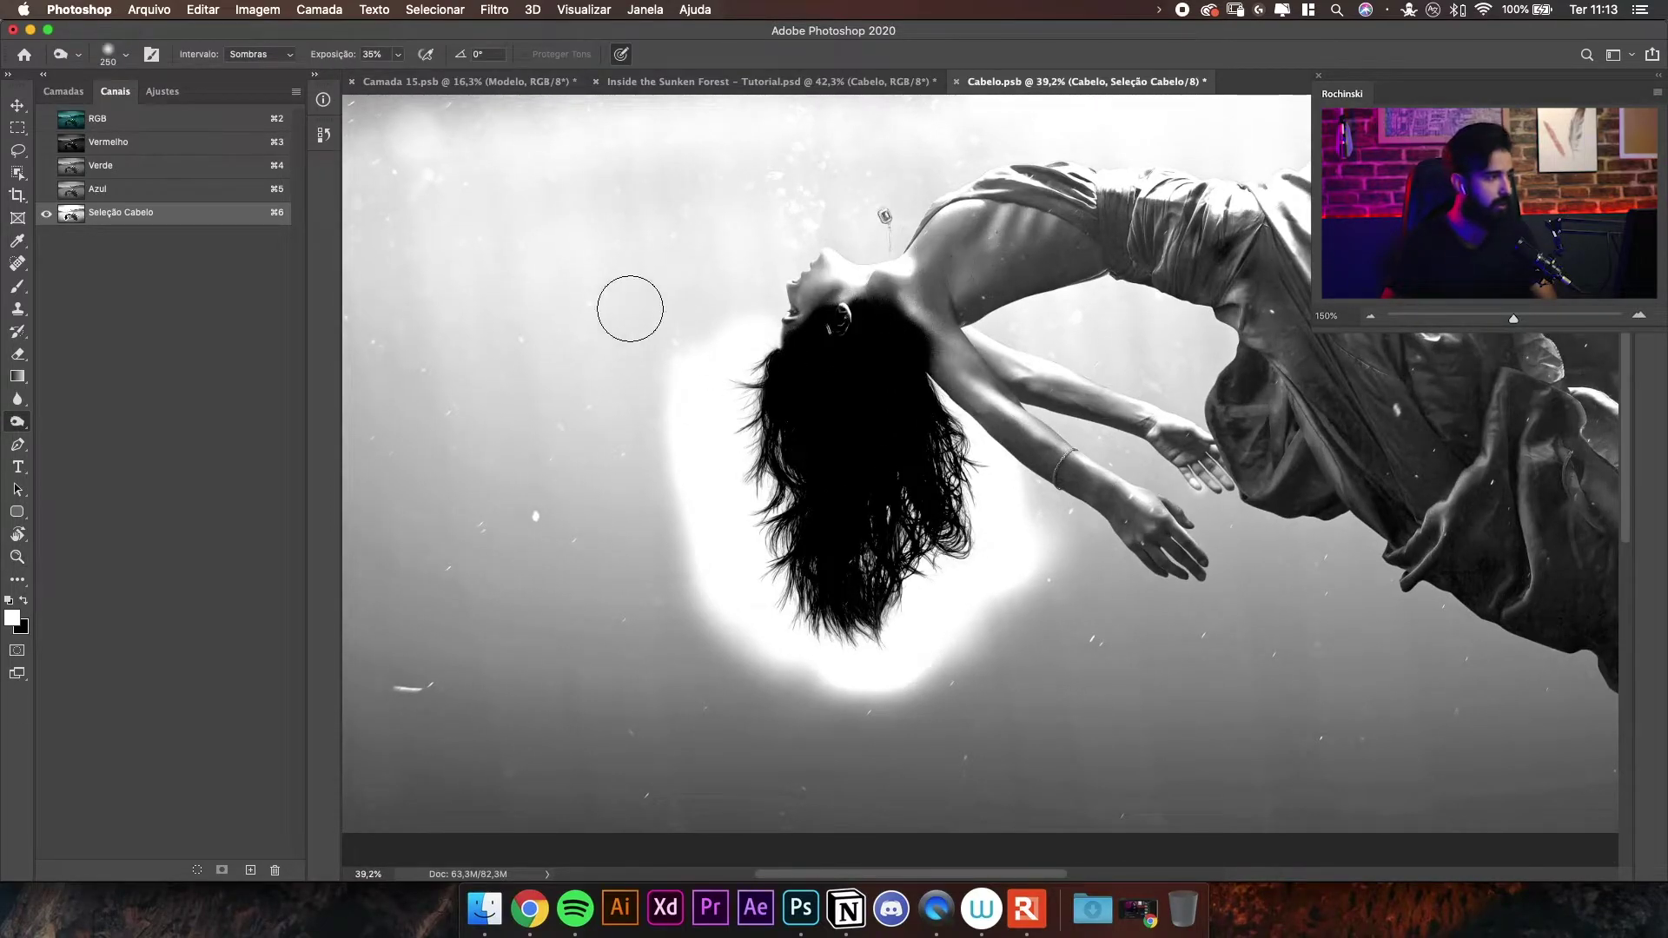
pyautogui.press('l')
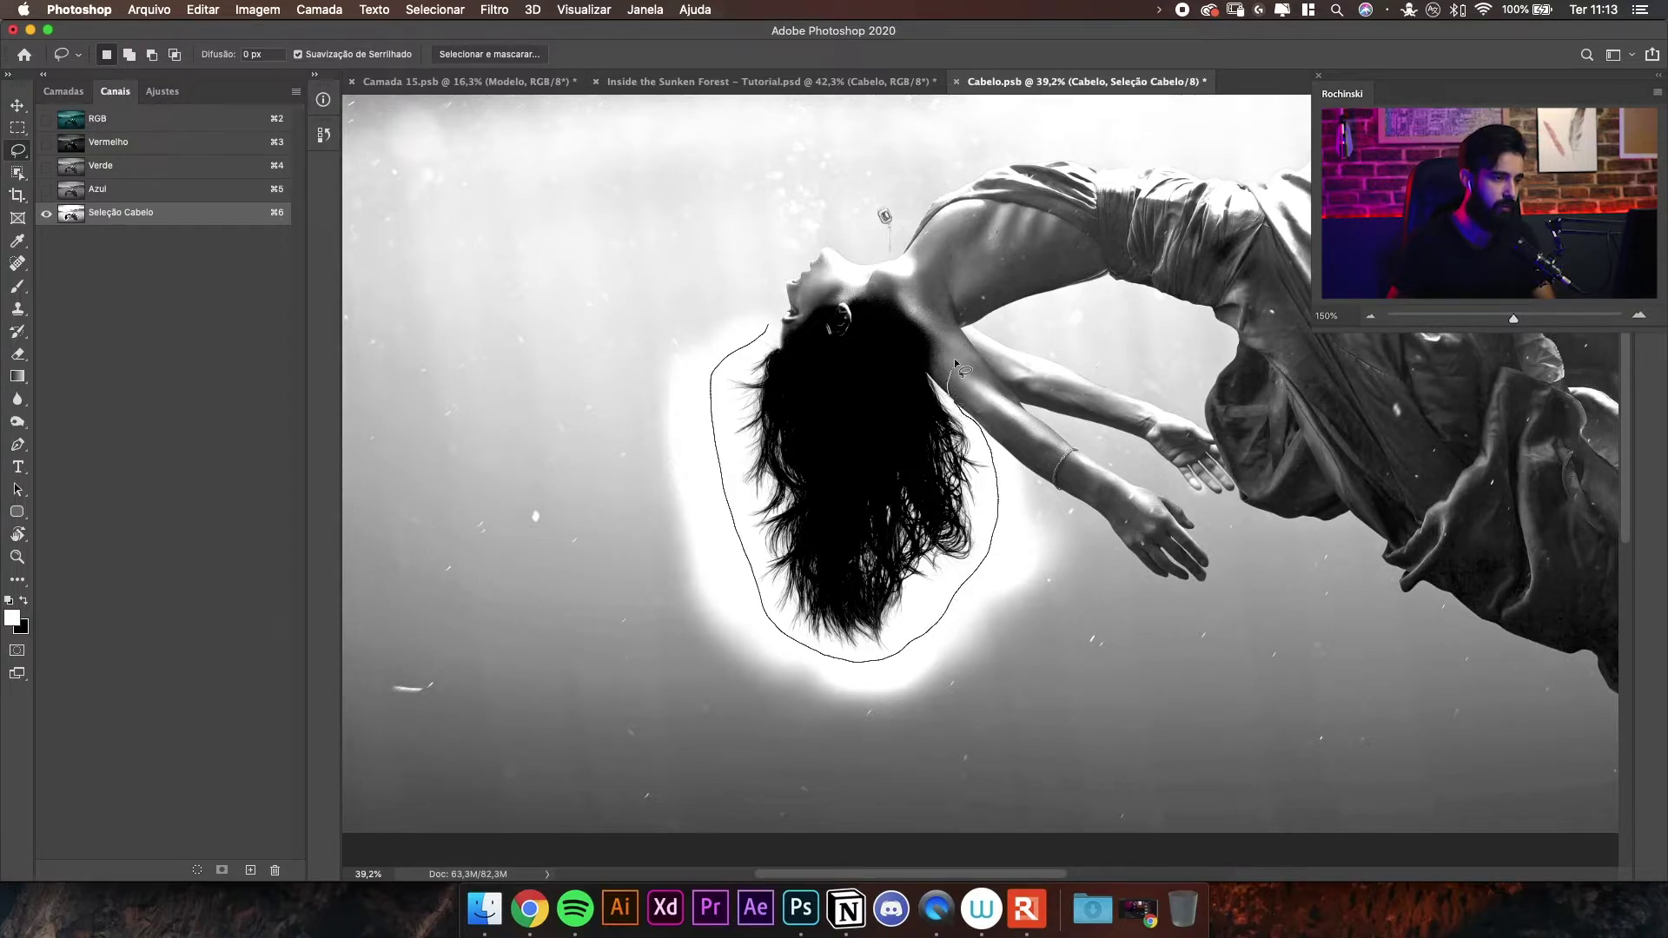
pyautogui.moveTo(897, 280); pyautogui.dragTo(790, 304)
pyautogui.scroll(-5, 1042, 244)
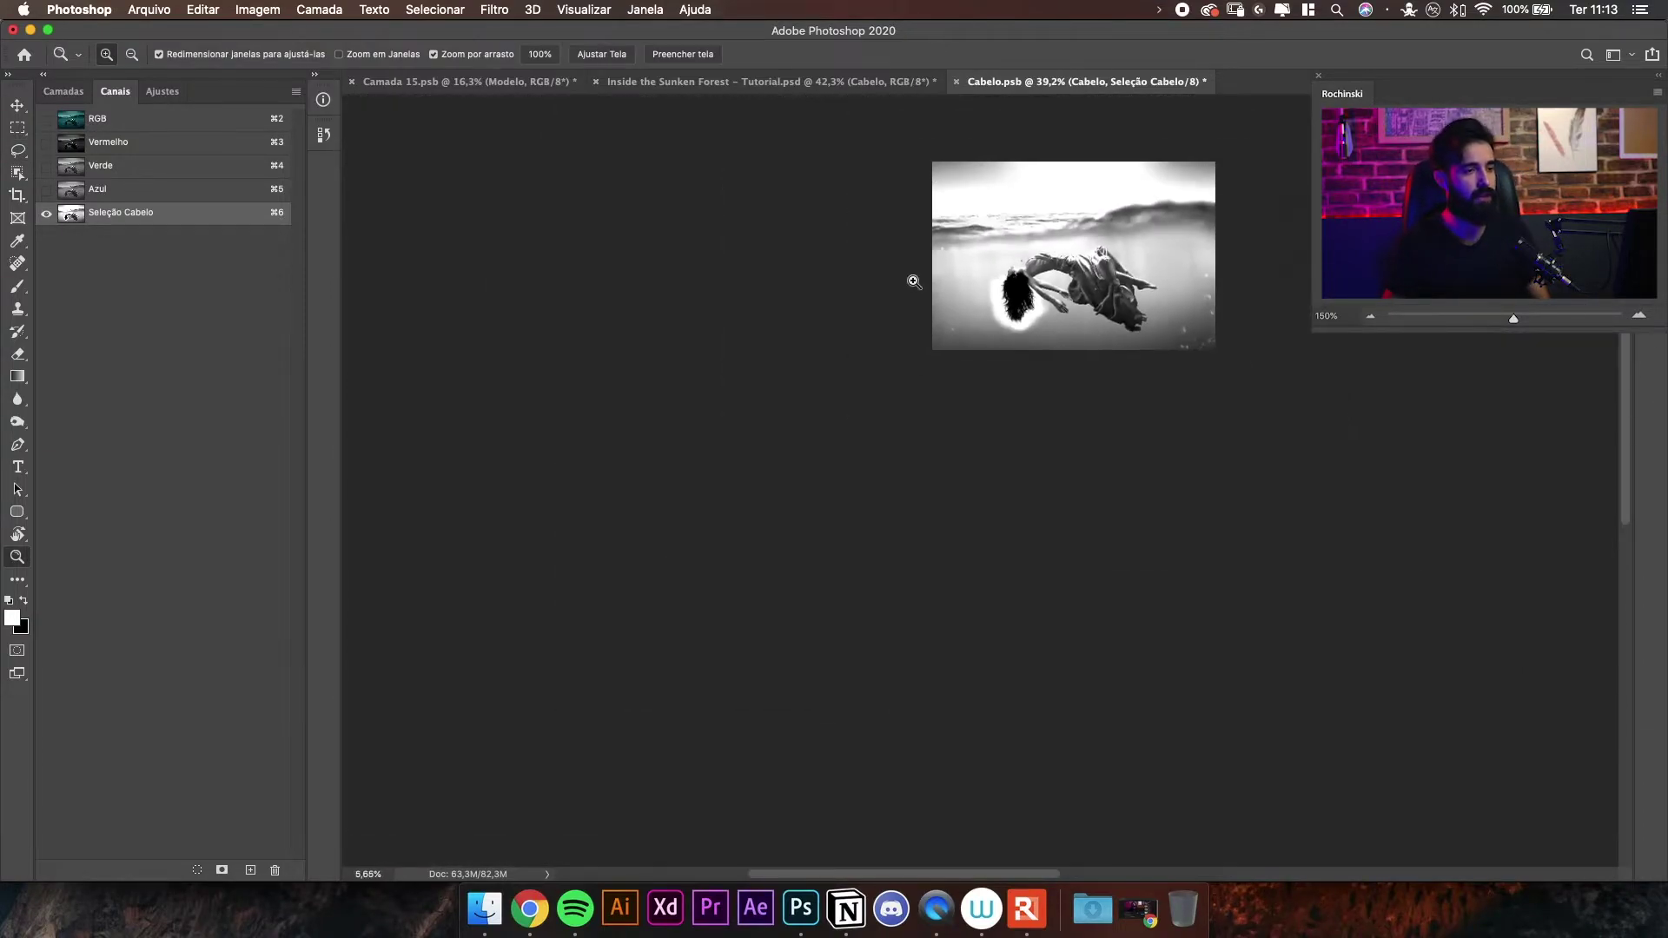
pyautogui.press('z')
pyautogui.press('super+shift+i')
# - Fill the area outside the hair with white in the Seleção Cabelo channel and clear the selection
pyautogui.scroll(2, 971, 367)
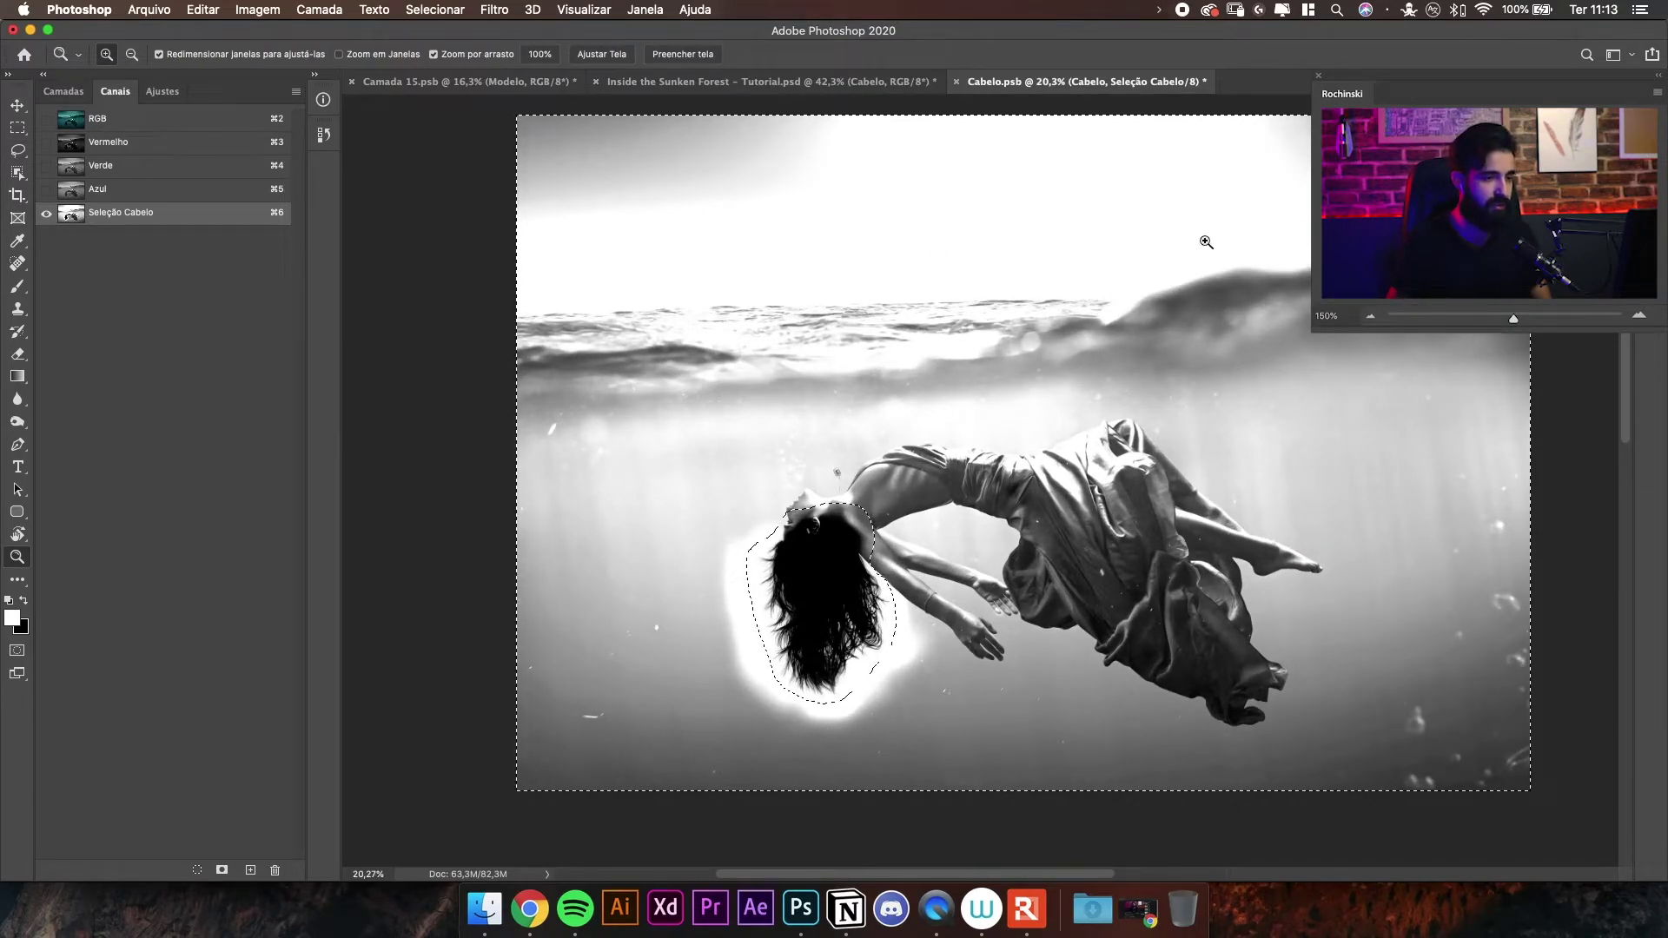
pyautogui.hotkey('alt', 'BackSpace')
pyautogui.press('super+d')
pyautogui.scroll(-3, 730, 372)
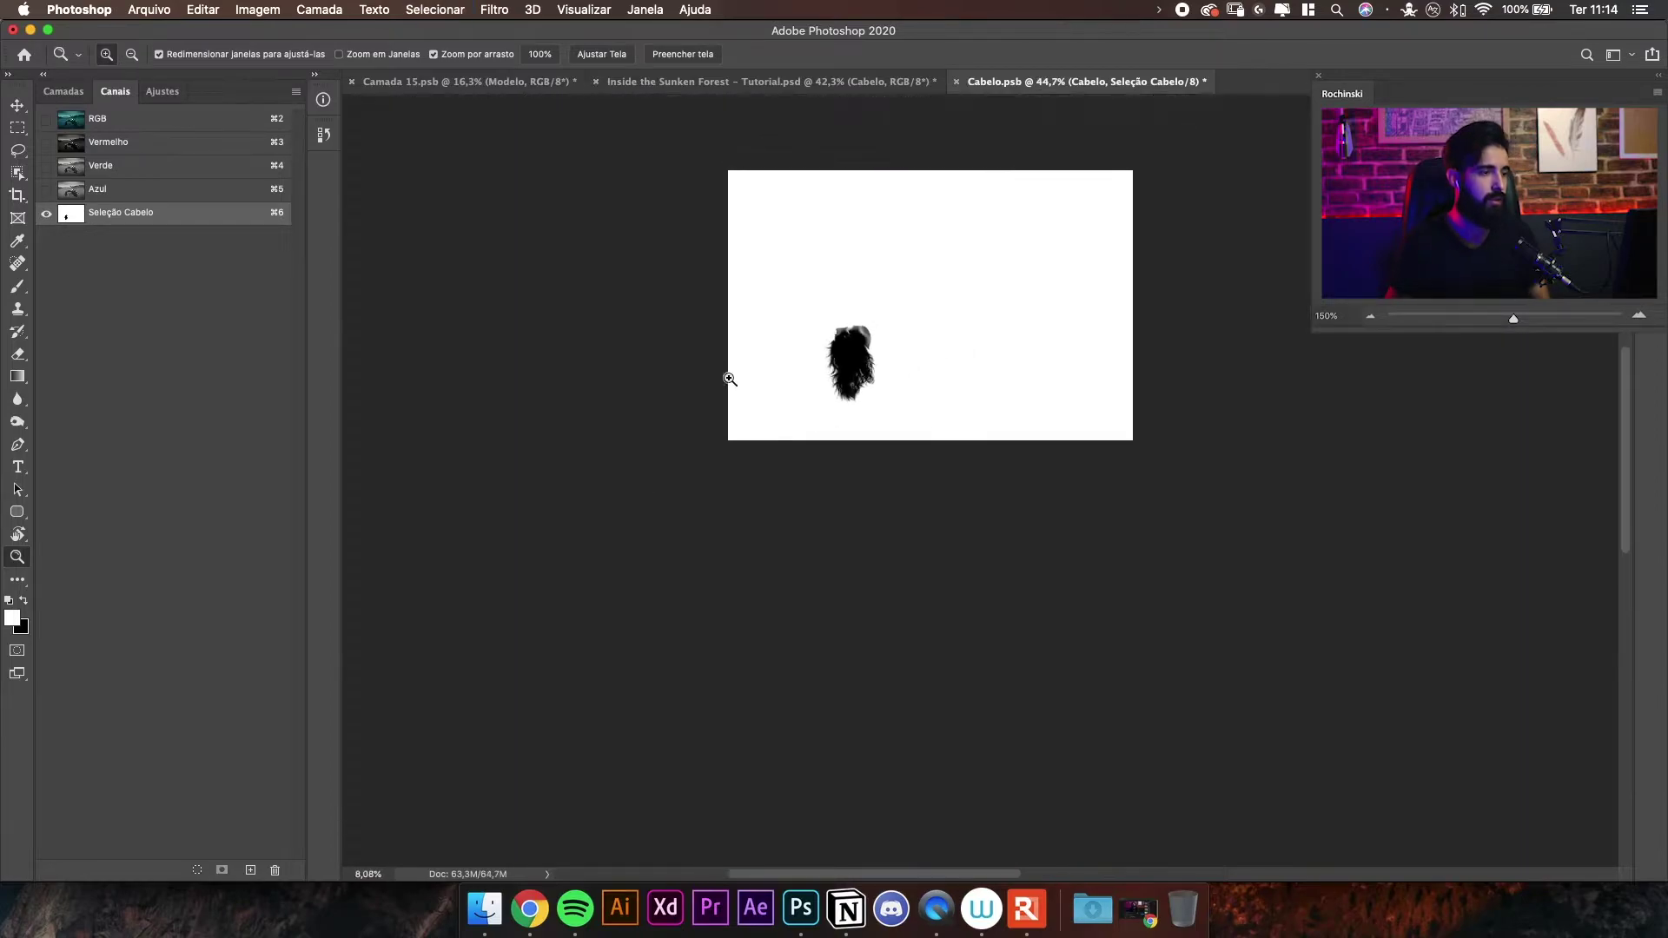
pyautogui.scroll(5, 836, 319)
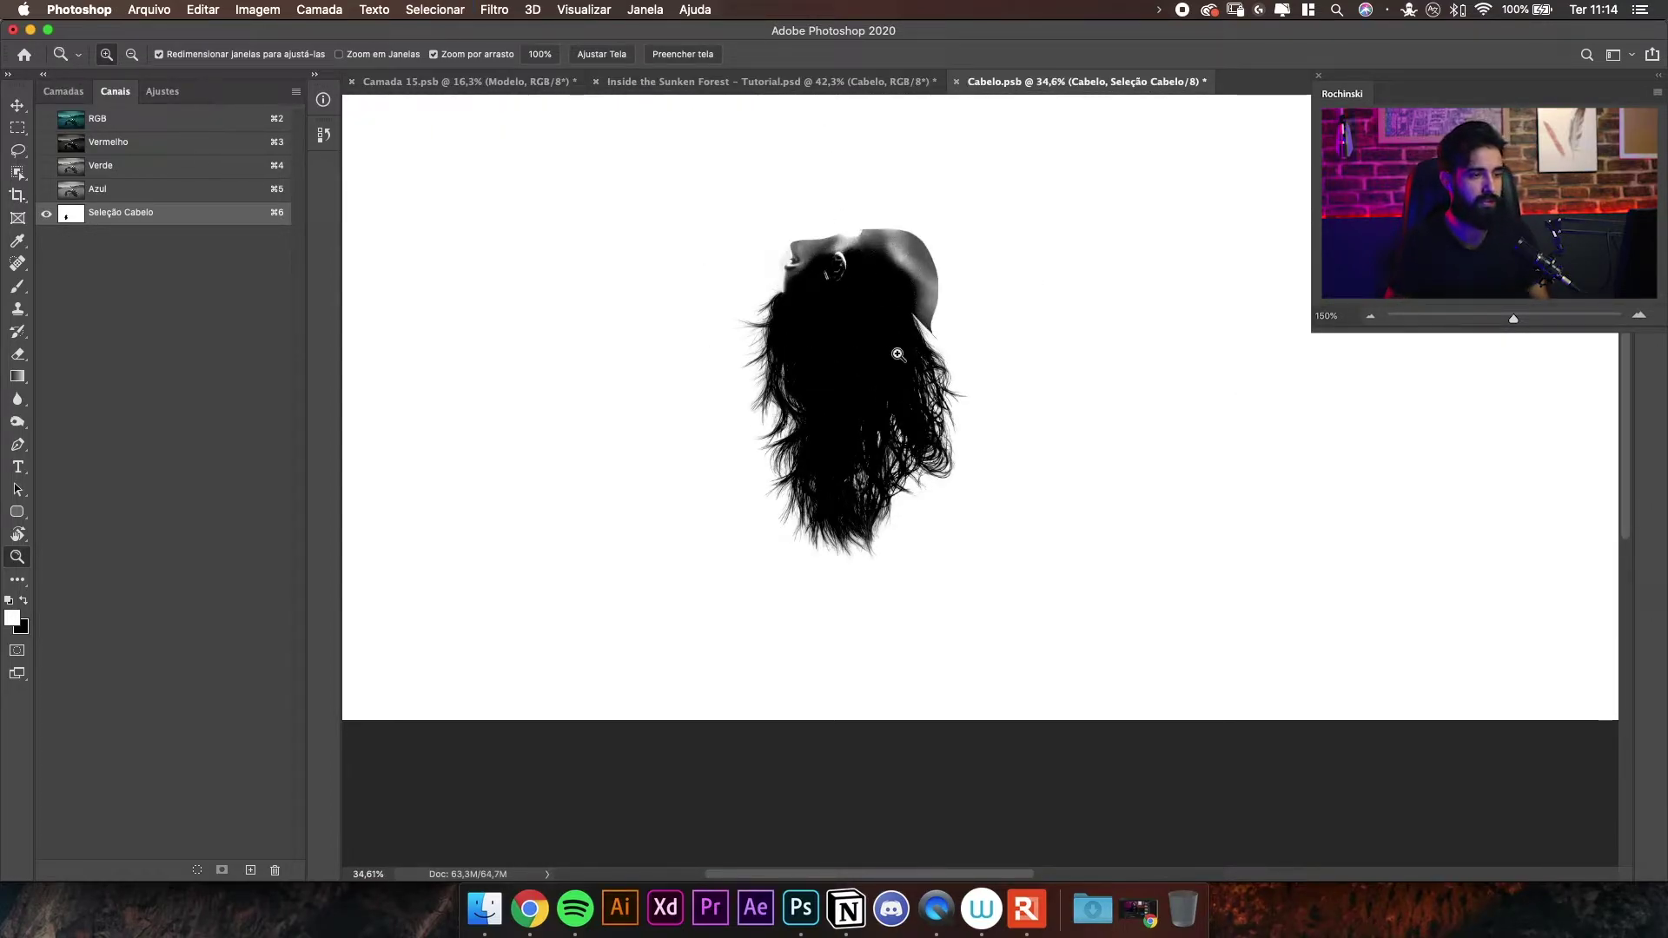
# - Load the Seleção Cabelo channel as a selection and return to the Cabelo layer
pyautogui.moveTo(880, 359); pyautogui.dragTo(906, 355)
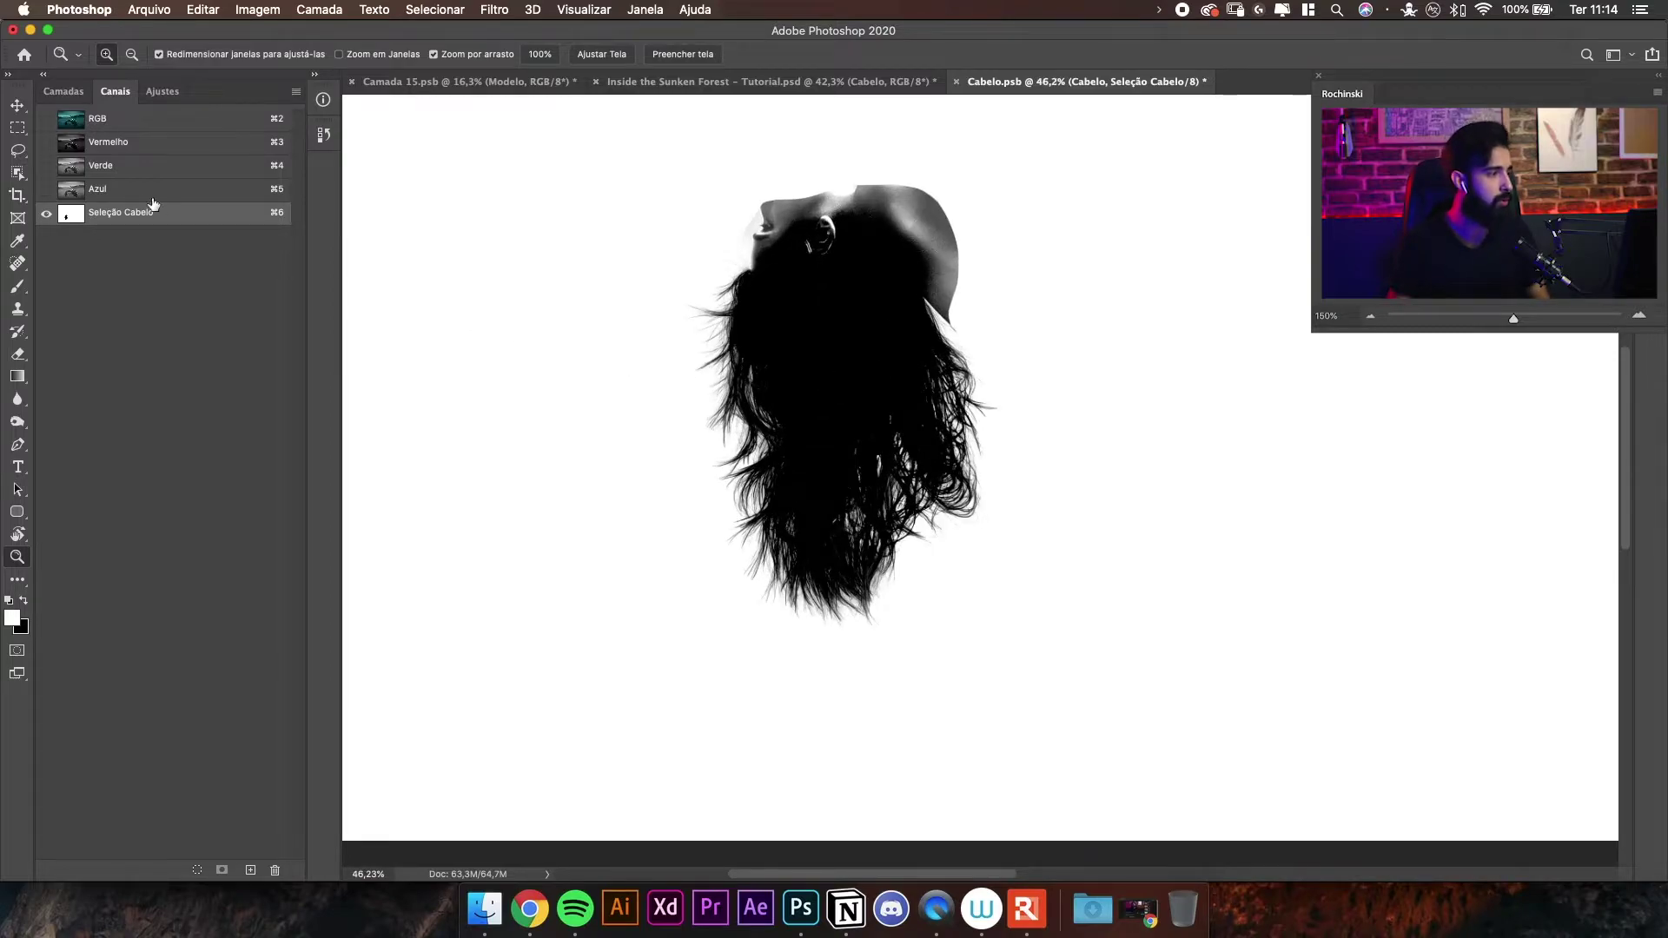
pyautogui.keyDown('super'); pyautogui.click(73, 216); pyautogui.keyUp('super')
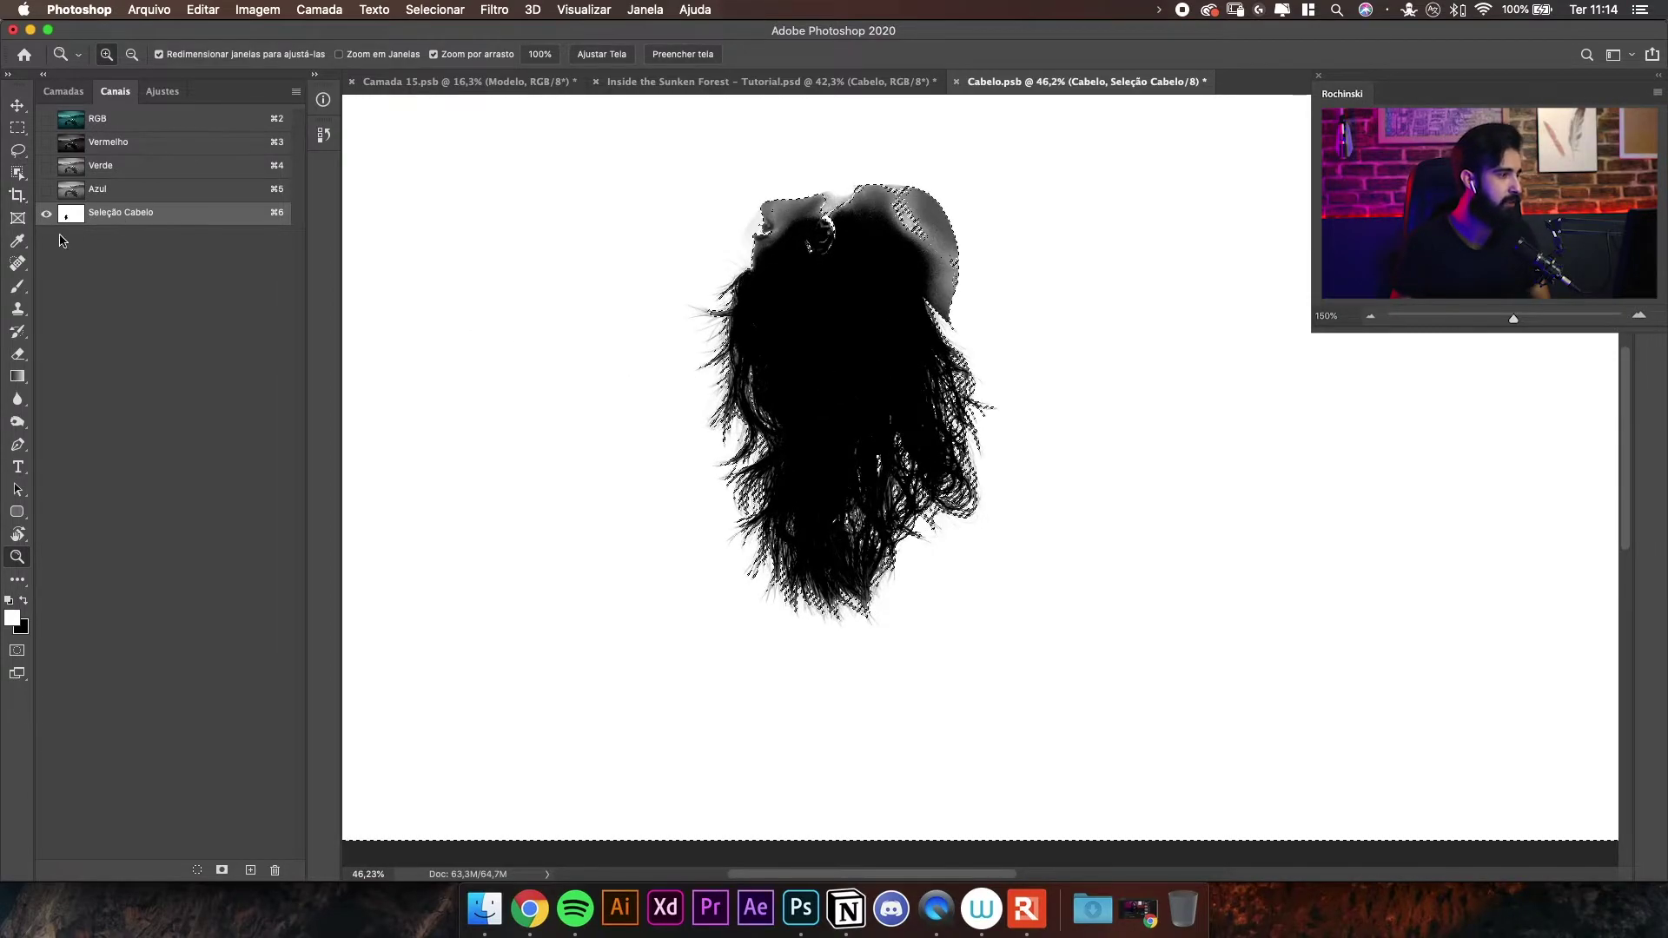
pyautogui.moveTo(820, 278); pyautogui.dragTo(792, 332)
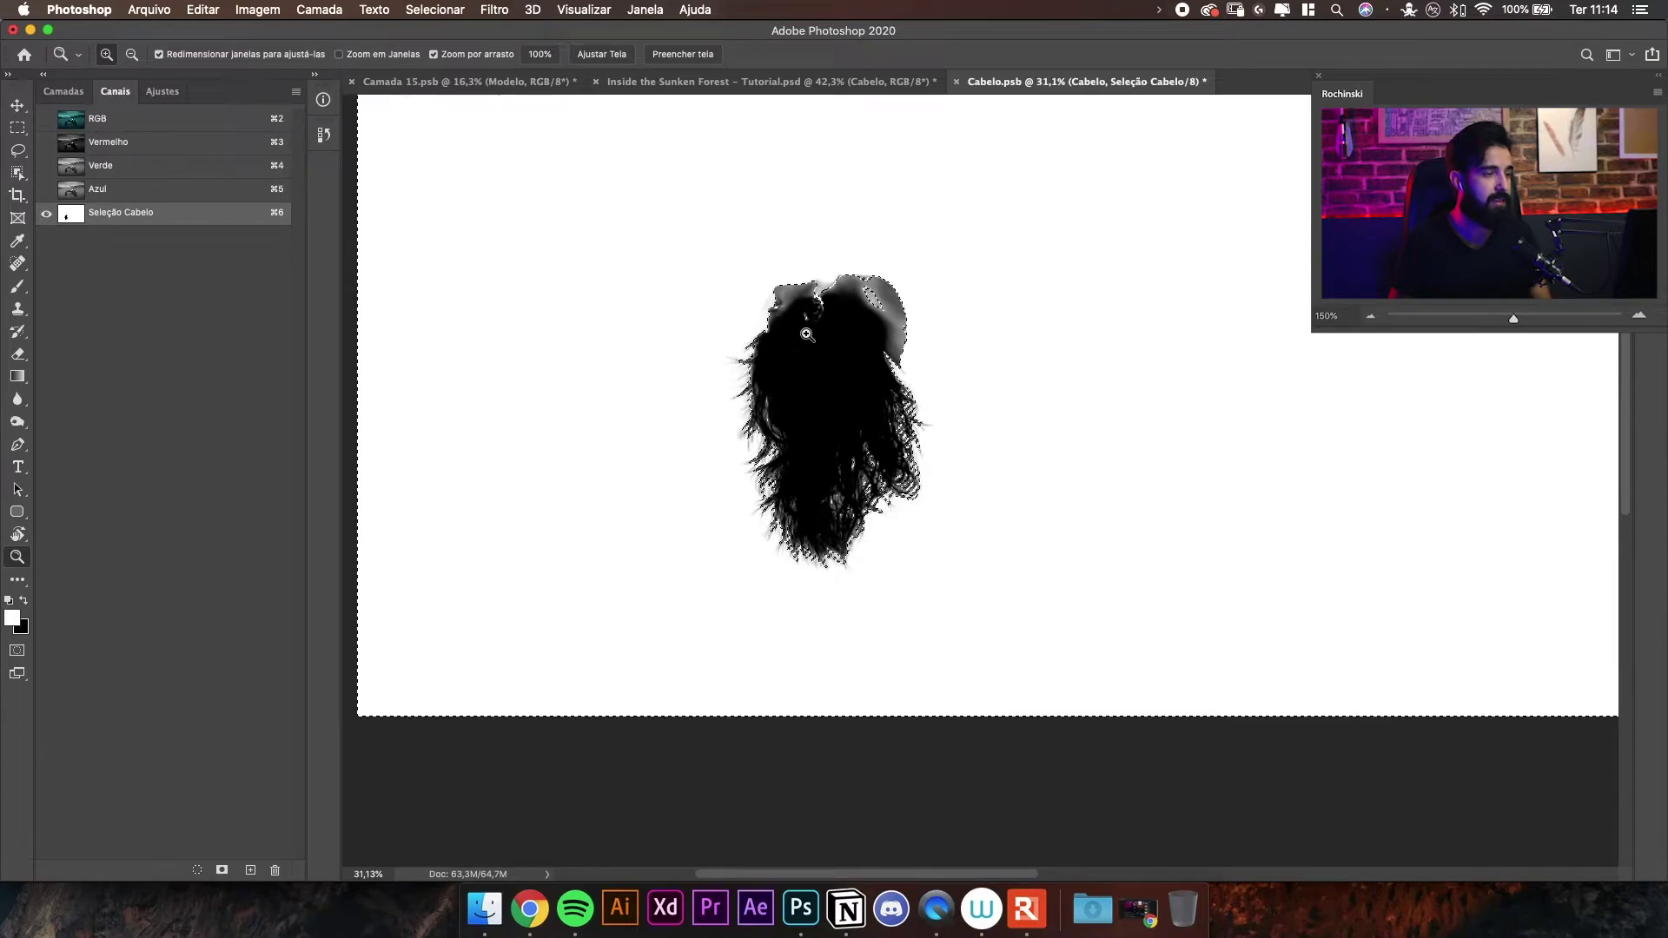
pyautogui.click(63, 91)
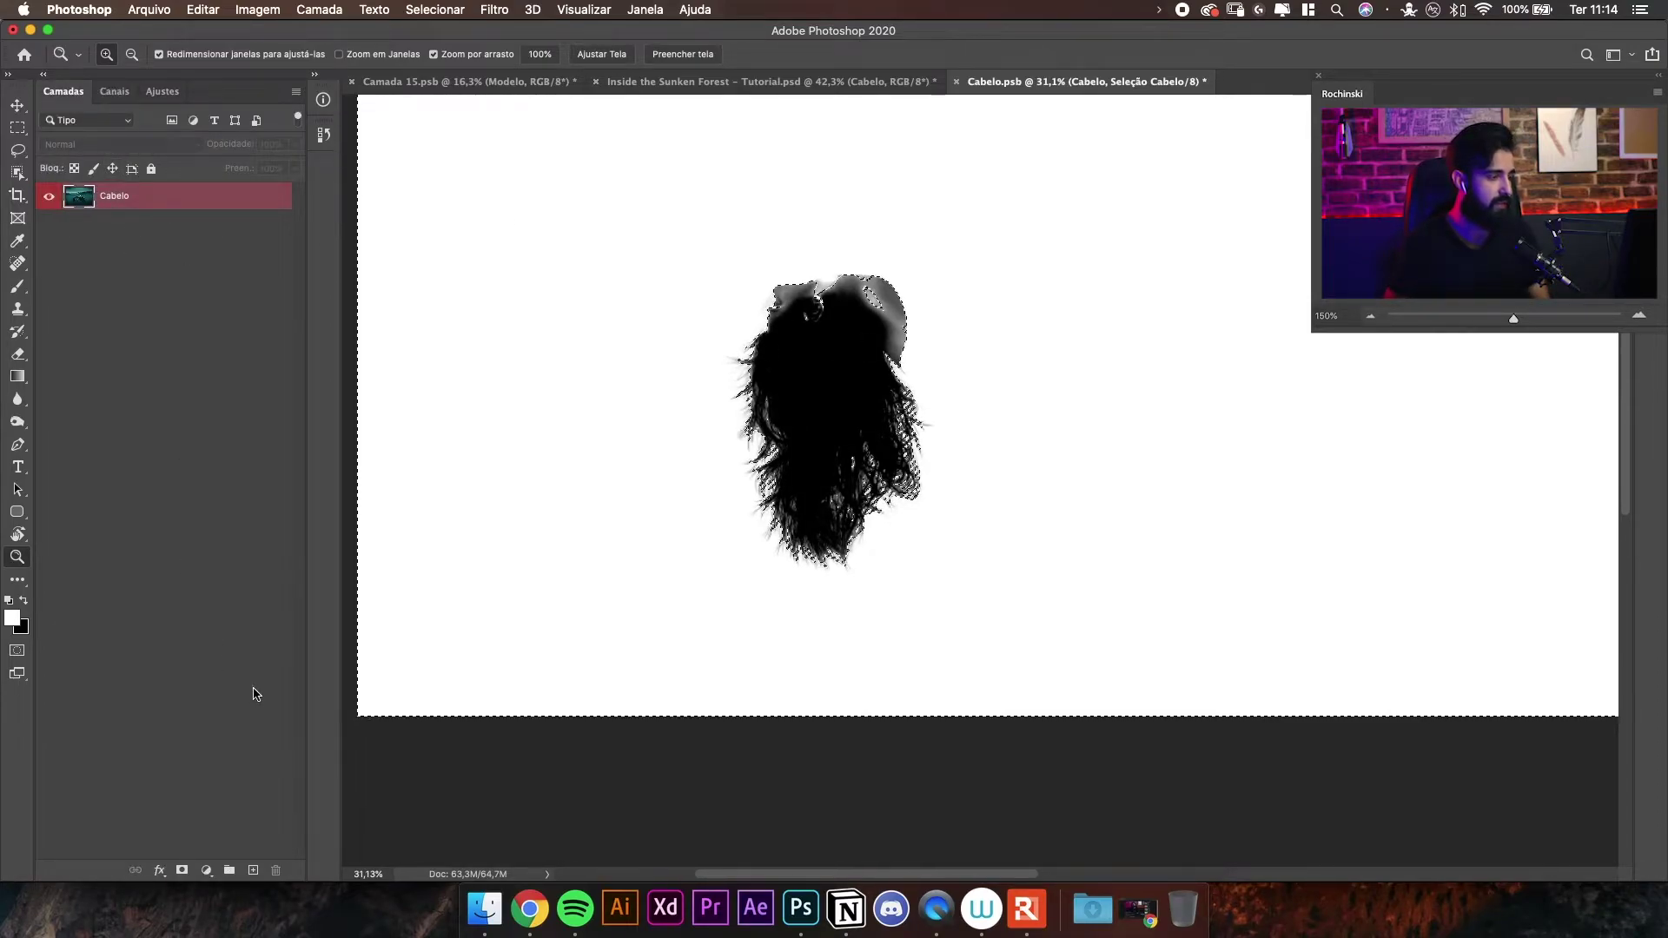
# - Convert the Cabelo layer to a smart object and restore the hair selection
pyautogui.rightClick(157, 198)
pyautogui.click(237, 361)
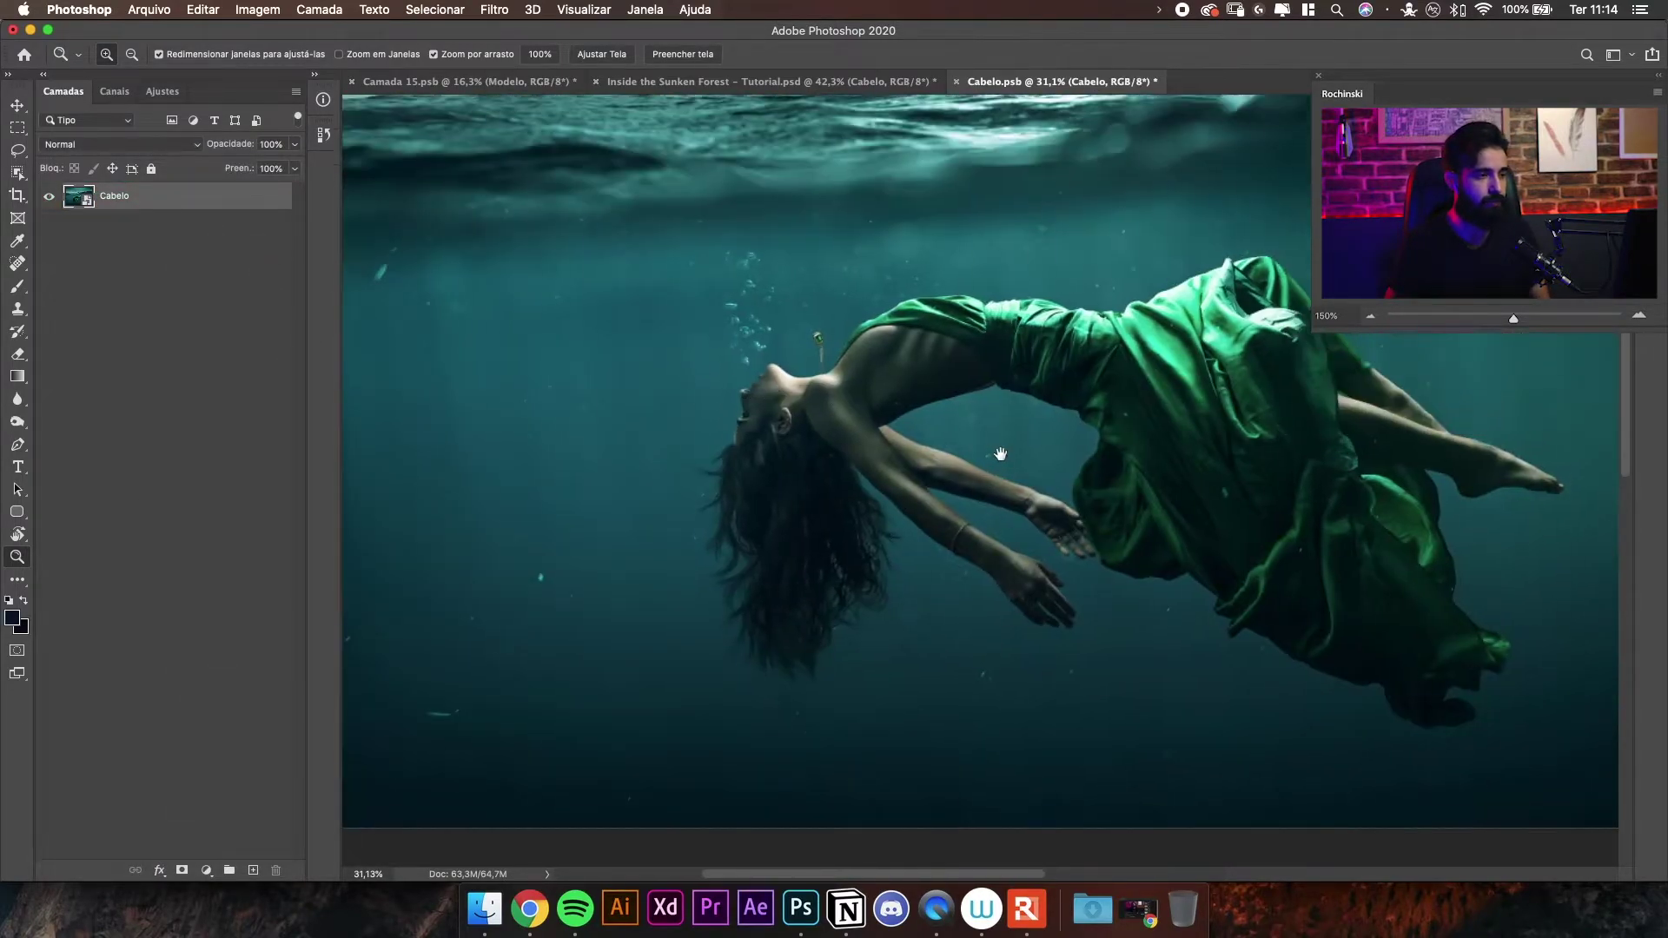
pyautogui.moveTo(1001, 454); pyautogui.dragTo(960, 460)
pyautogui.press('super+shift+d')
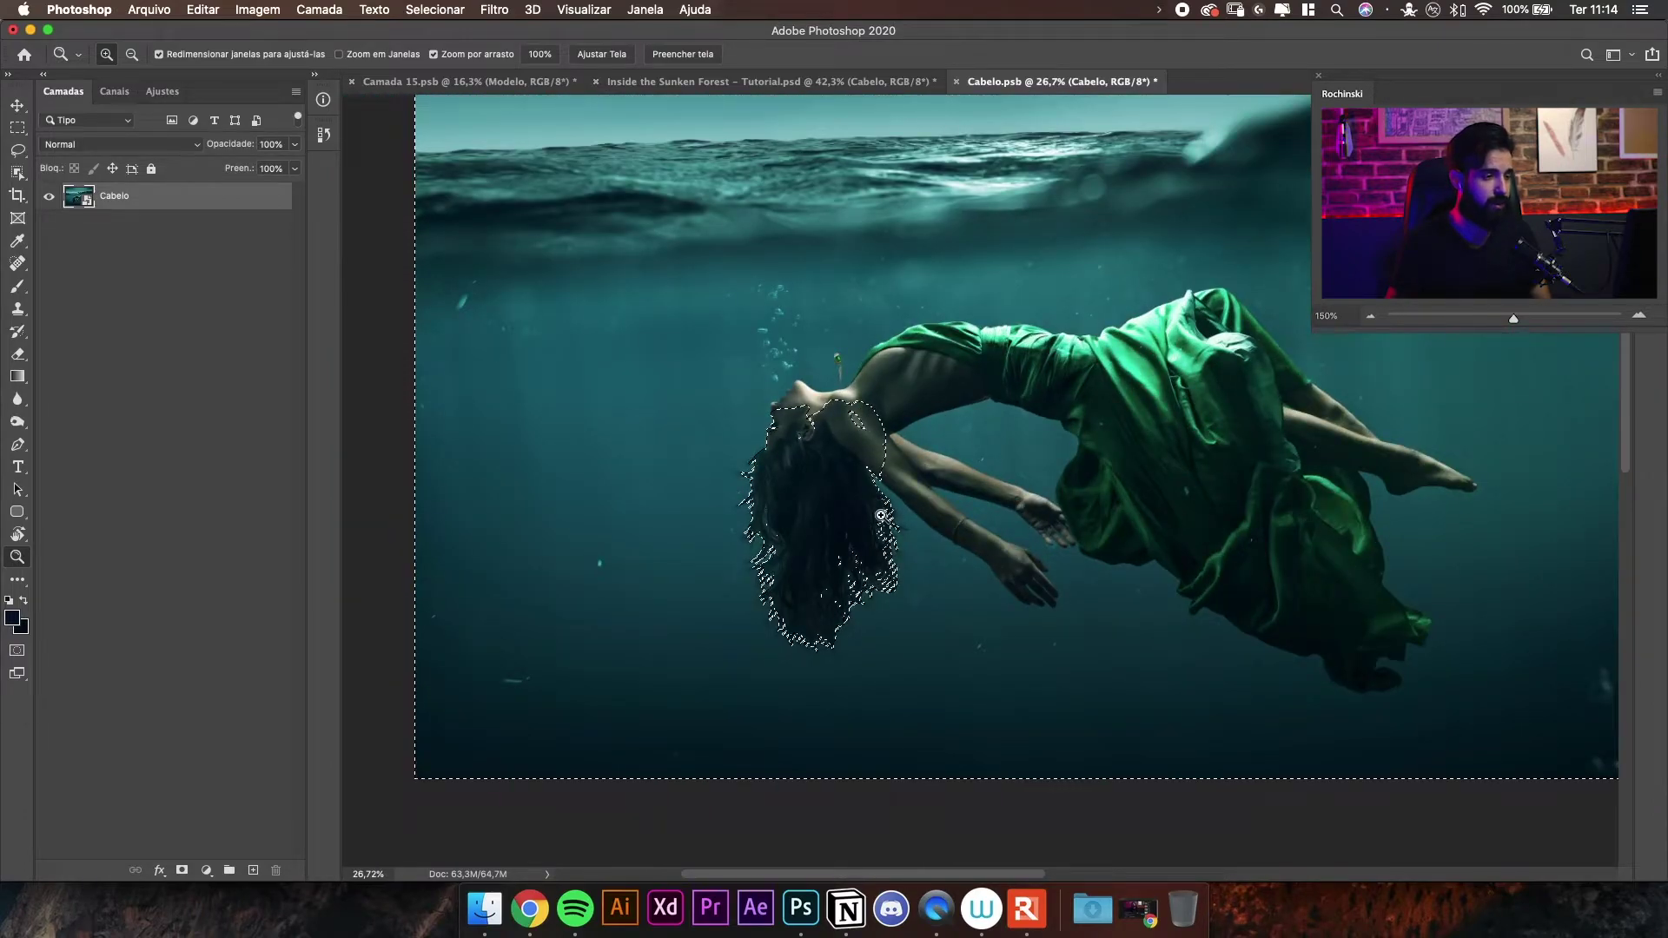
# - Add a layer mask to the Cabelo layer from the selection and invert it to isolate the hair
pyautogui.click(183, 868)
pyautogui.moveTo(879, 399); pyautogui.dragTo(971, 349)
pyautogui.press('super+i')
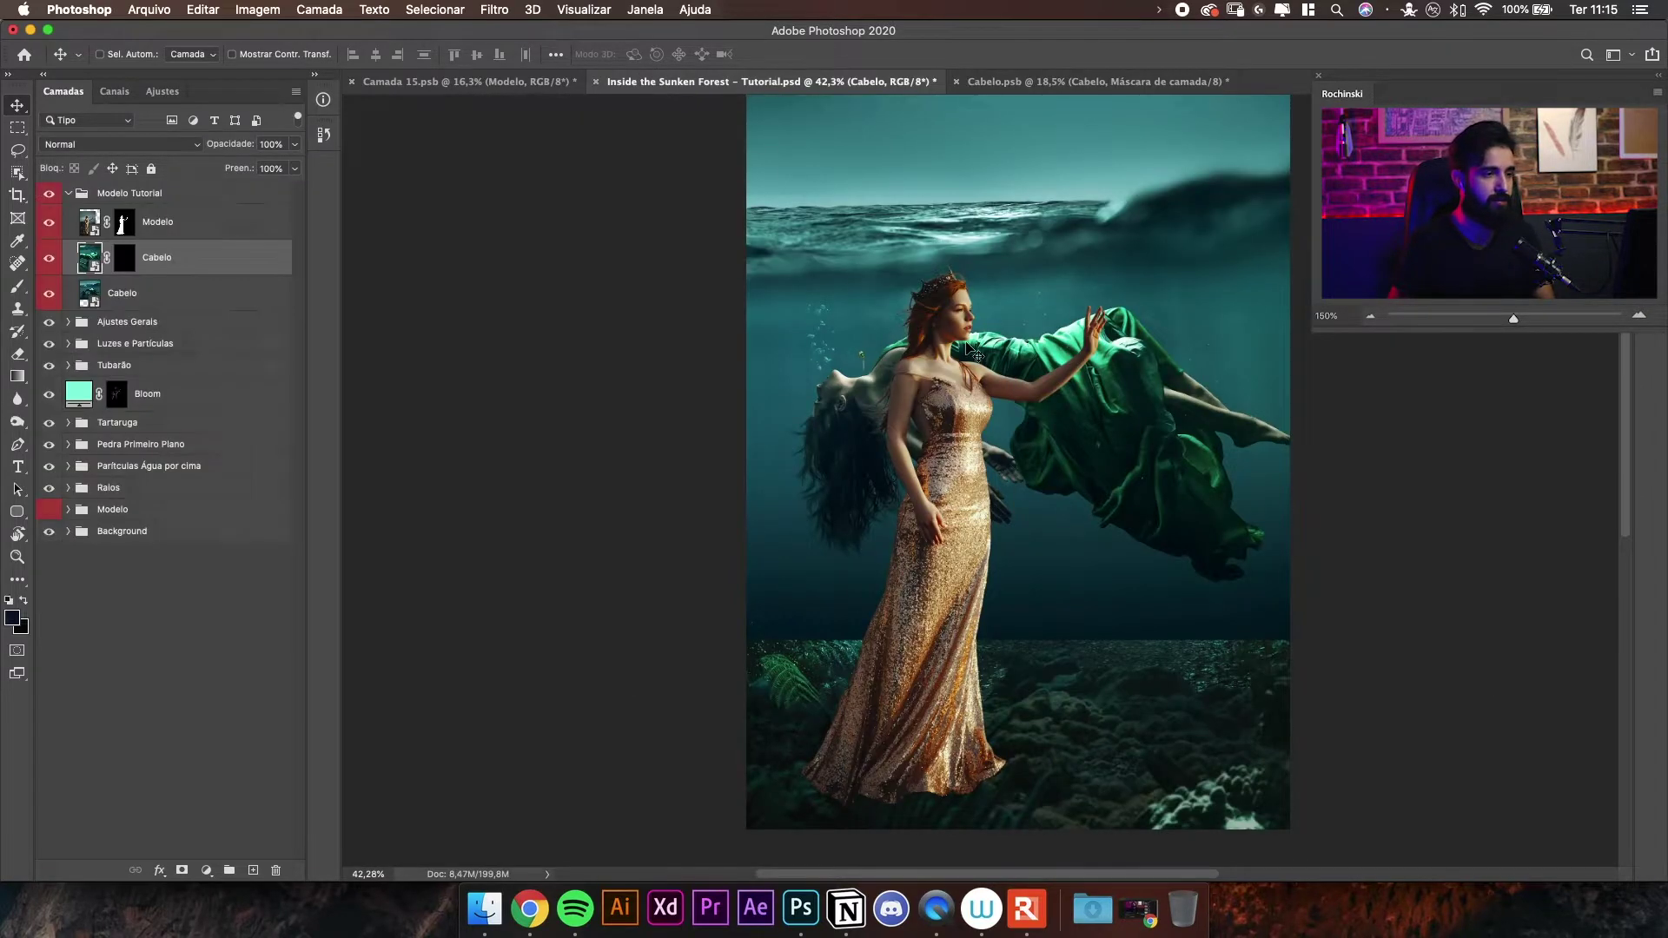
# - Delete the unmasked Cabelo layer from the composition, and scale down and rotate the masked hair so it streams horizontally above the model's head
pyautogui.click(152, 299)
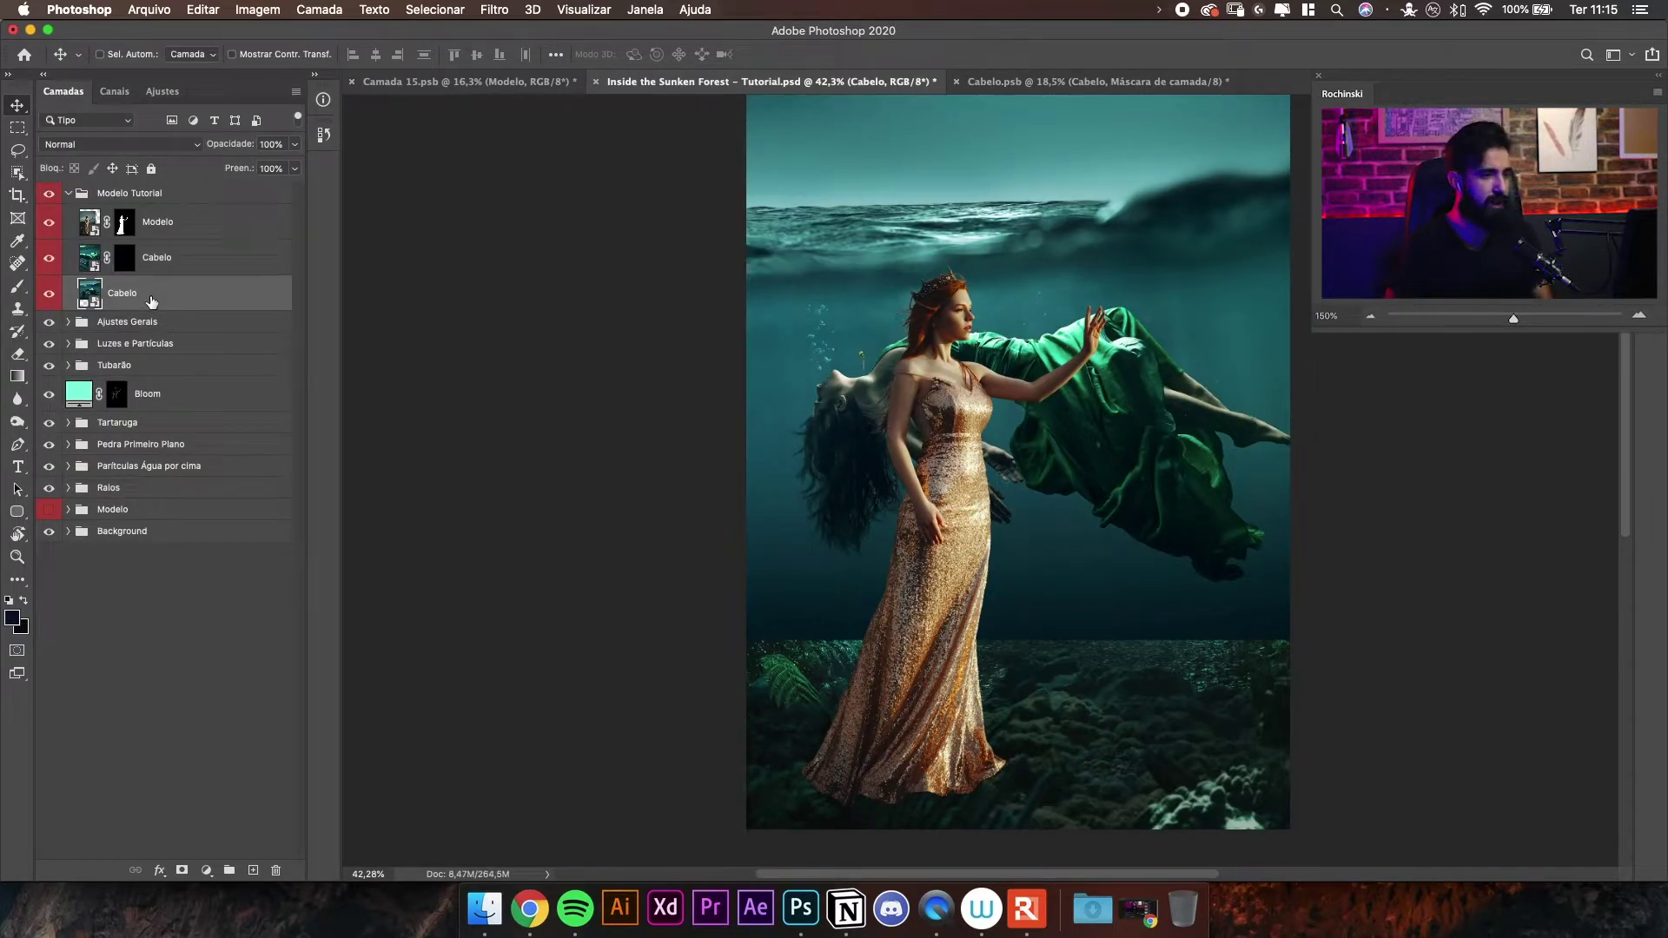
pyautogui.press('BackSpace')
pyautogui.moveTo(1446, 372); pyautogui.dragTo(1079, 526)
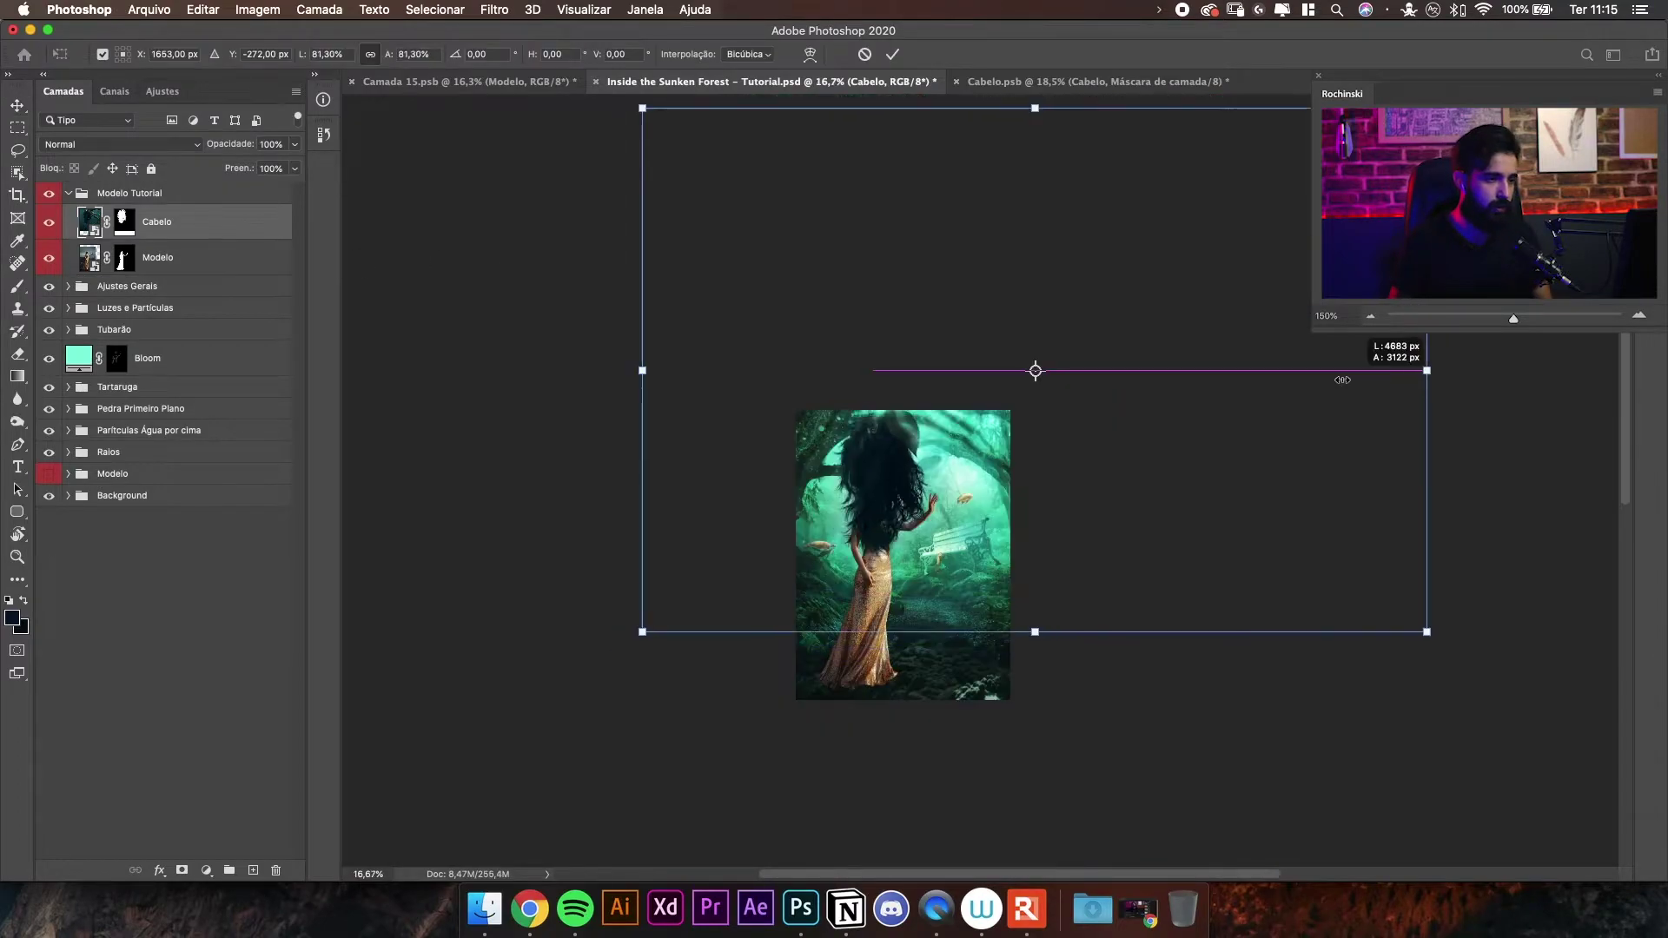
pyautogui.moveTo(1090, 250); pyautogui.dragTo(1129, 612)
pyautogui.press('Return')
pyautogui.press('z')
pyautogui.moveTo(853, 475); pyautogui.dragTo(948, 424)
# - Paint black on the Cabelo layer mask to hide the other woman's face and neck beside the hair
pyautogui.click(125, 222)
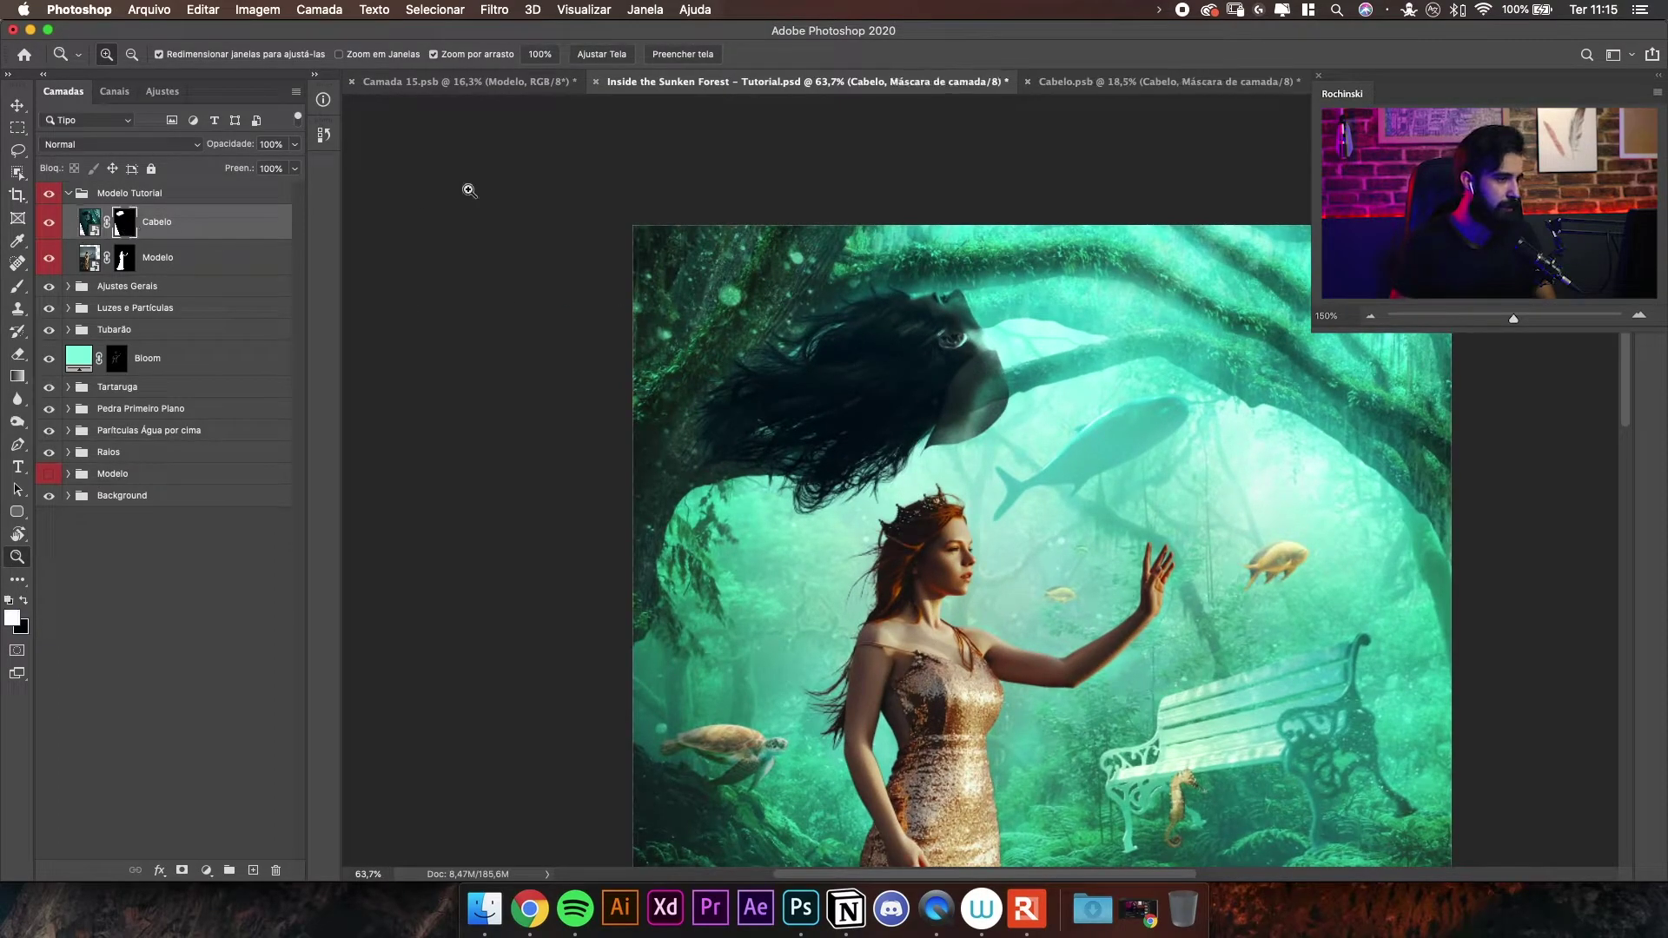
pyautogui.press('b')
pyautogui.press('x')
pyautogui.moveTo(958, 298)
pyautogui.mouseDown()
pyautogui.moveTo(998, 269)
pyautogui.moveTo(1015, 285)
pyautogui.moveTo(947, 301)
pyautogui.moveTo(979, 294)
pyautogui.mouseUp()
pyautogui.press('super+z')
pyautogui.press('x')
pyautogui.press(']')
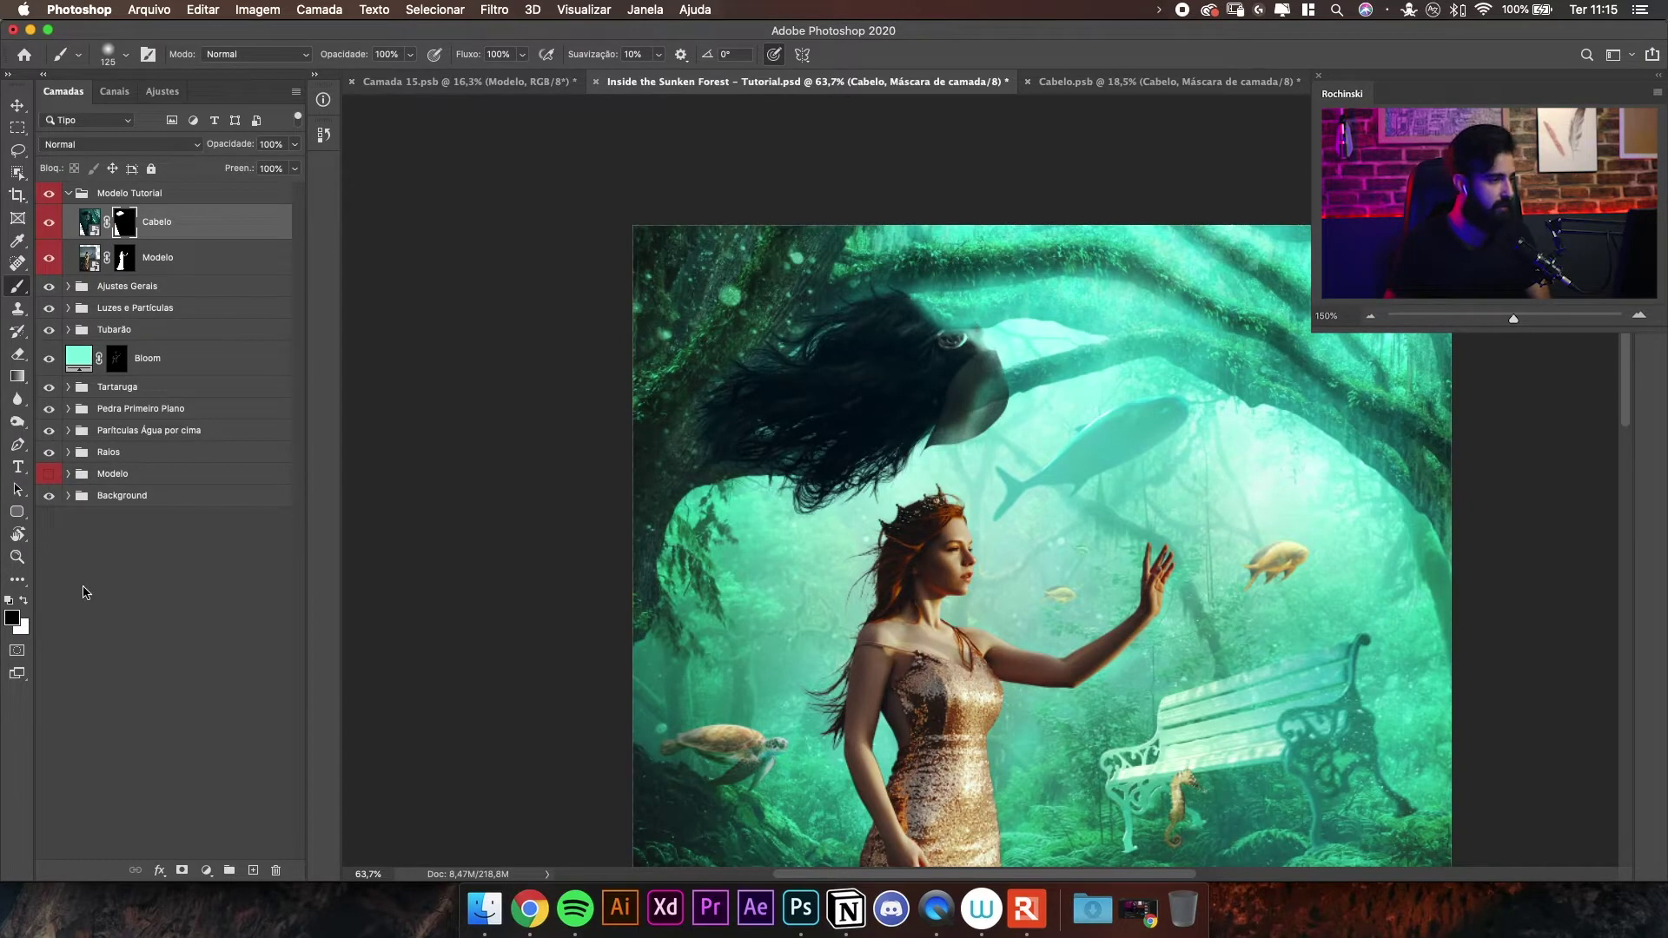
pyautogui.press('\\')
pyautogui.press('\\')
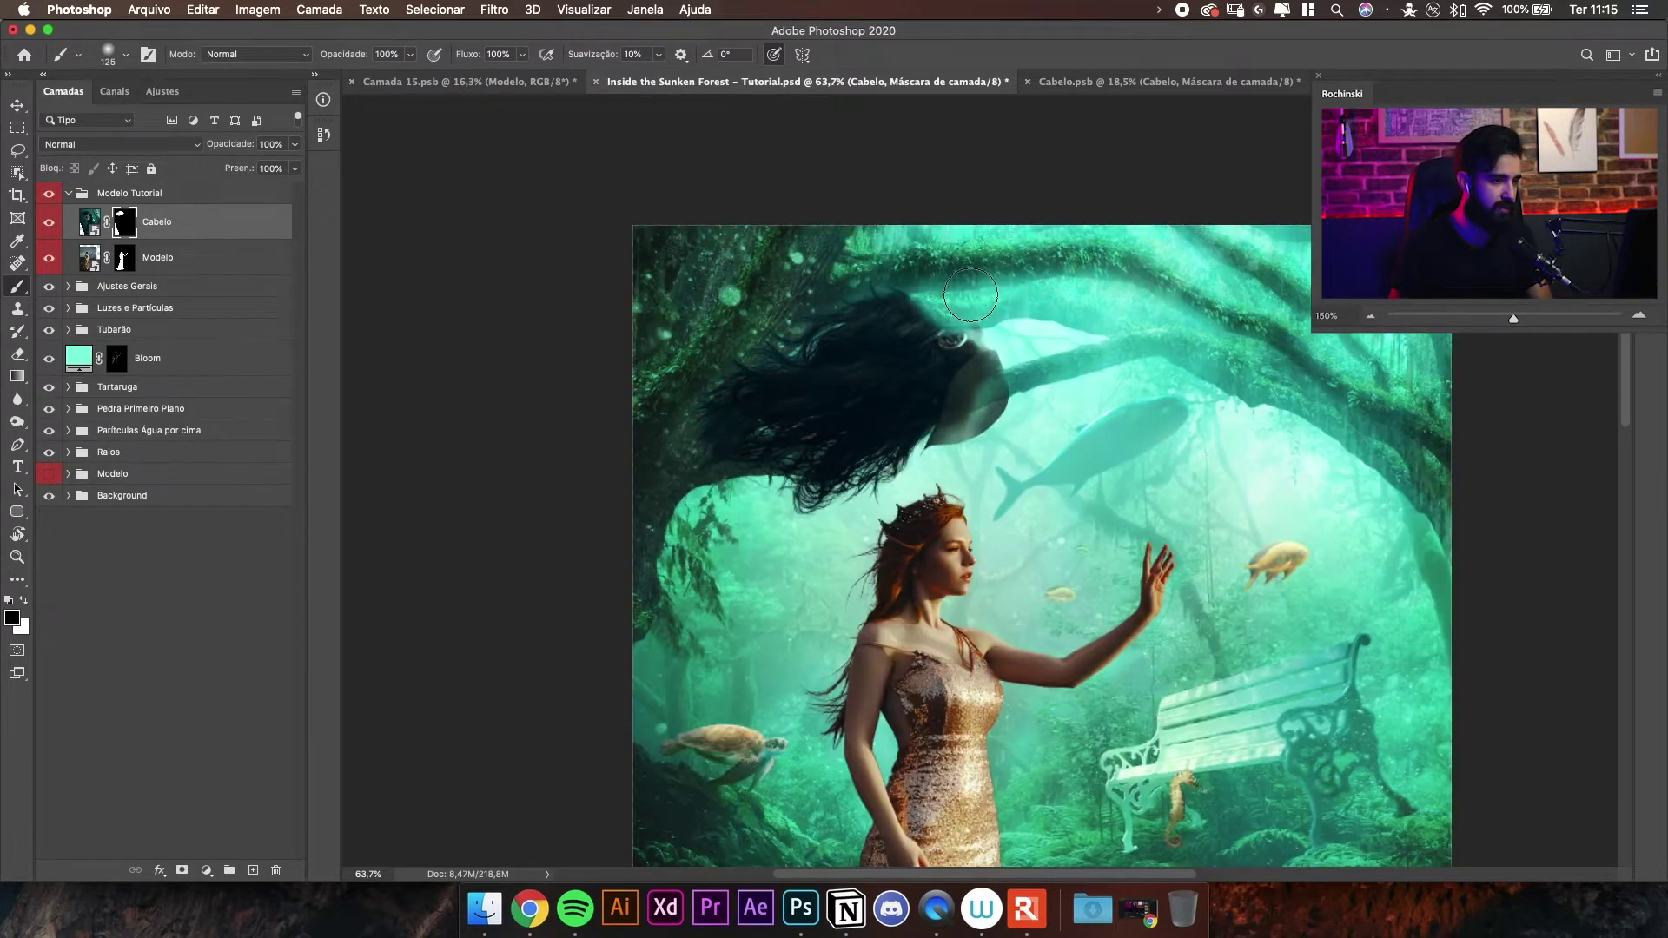
pyautogui.moveTo(1001, 313); pyautogui.dragTo(1000, 343)
# - Move the masked hair onto the back of the model's head
pyautogui.press('v')
pyautogui.scroll(-3, 982, 479)
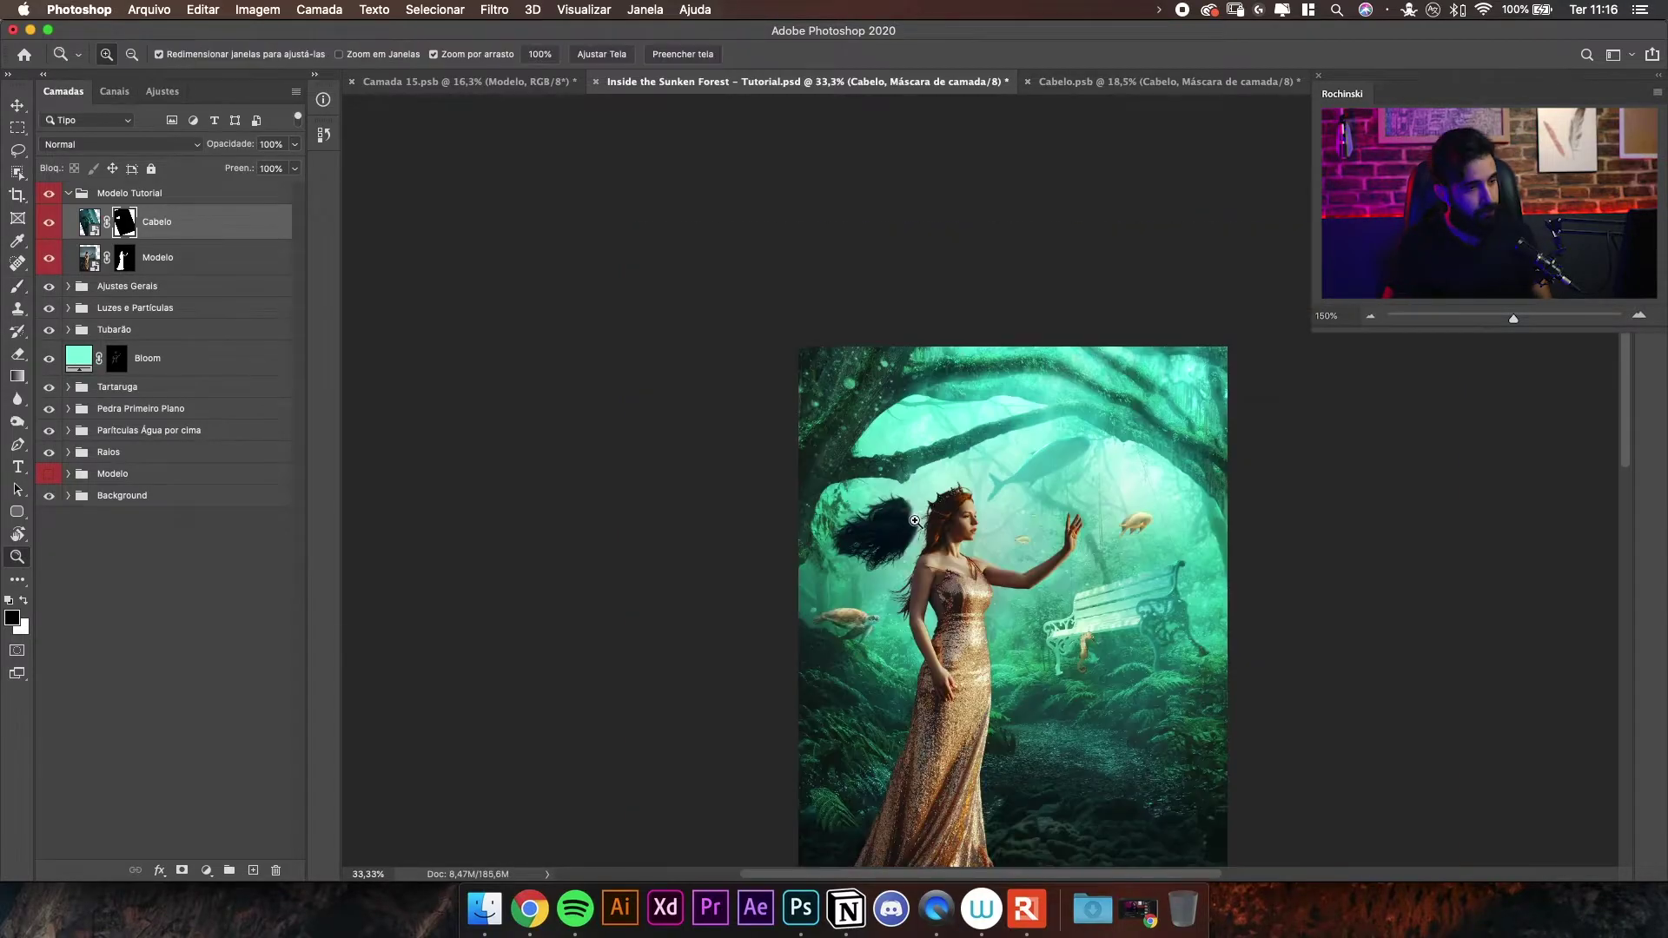
pyautogui.scroll(5, 882, 565)
pyautogui.moveTo(897, 460); pyautogui.dragTo(1021, 460)
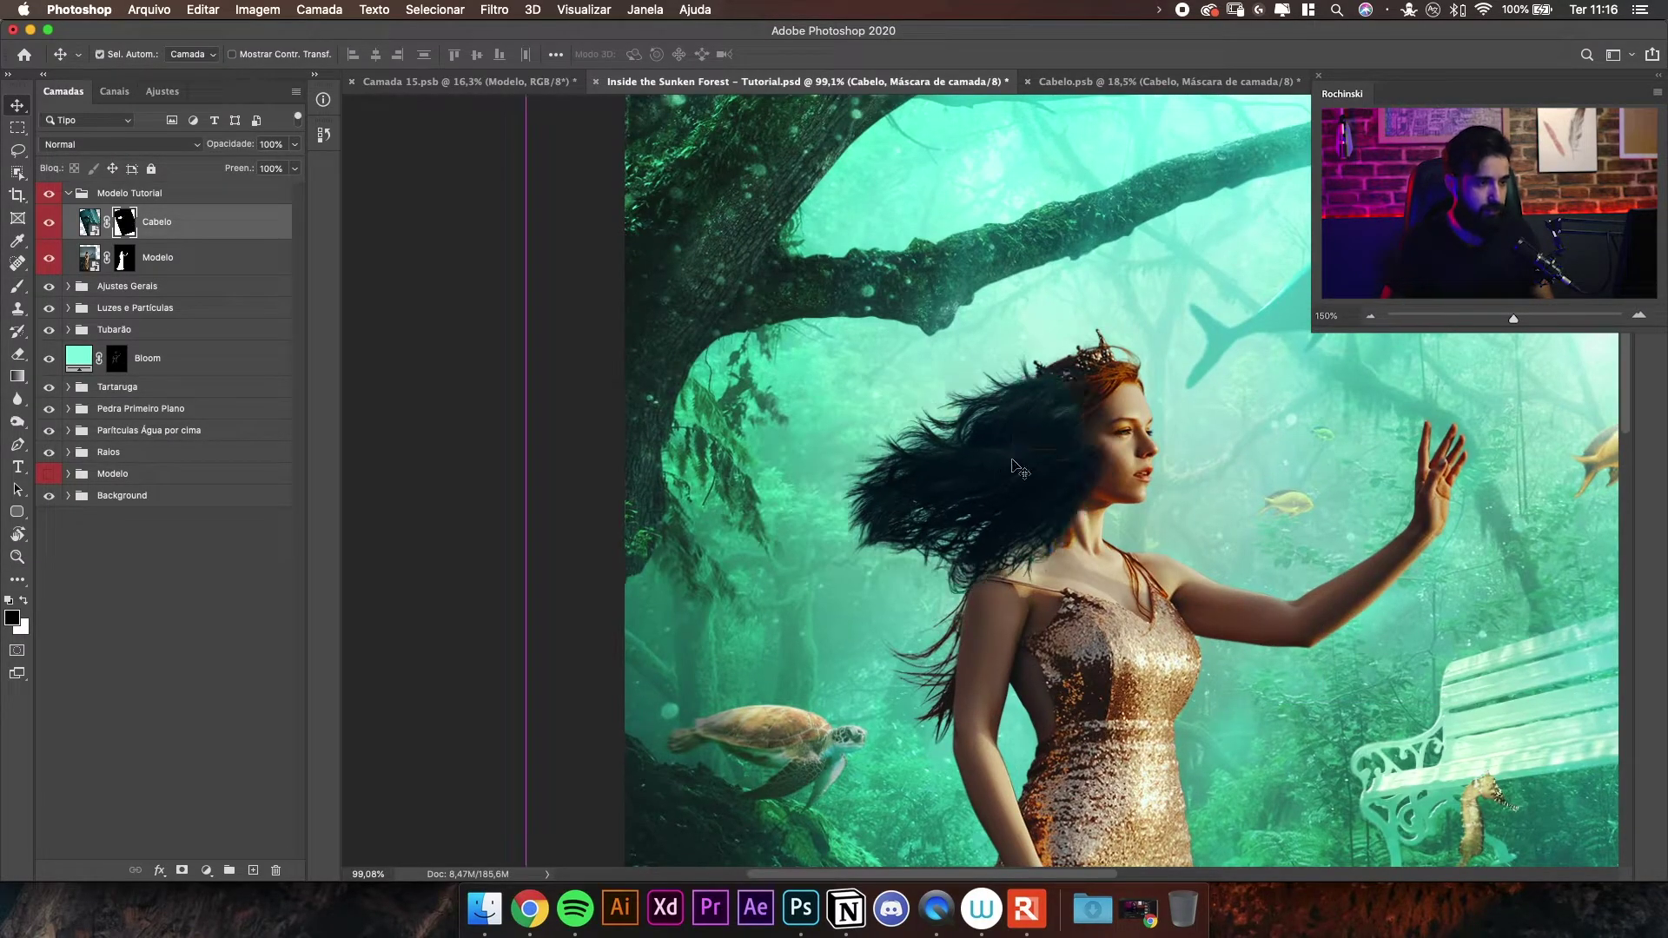
pyautogui.scroll(-4, 1020, 460)
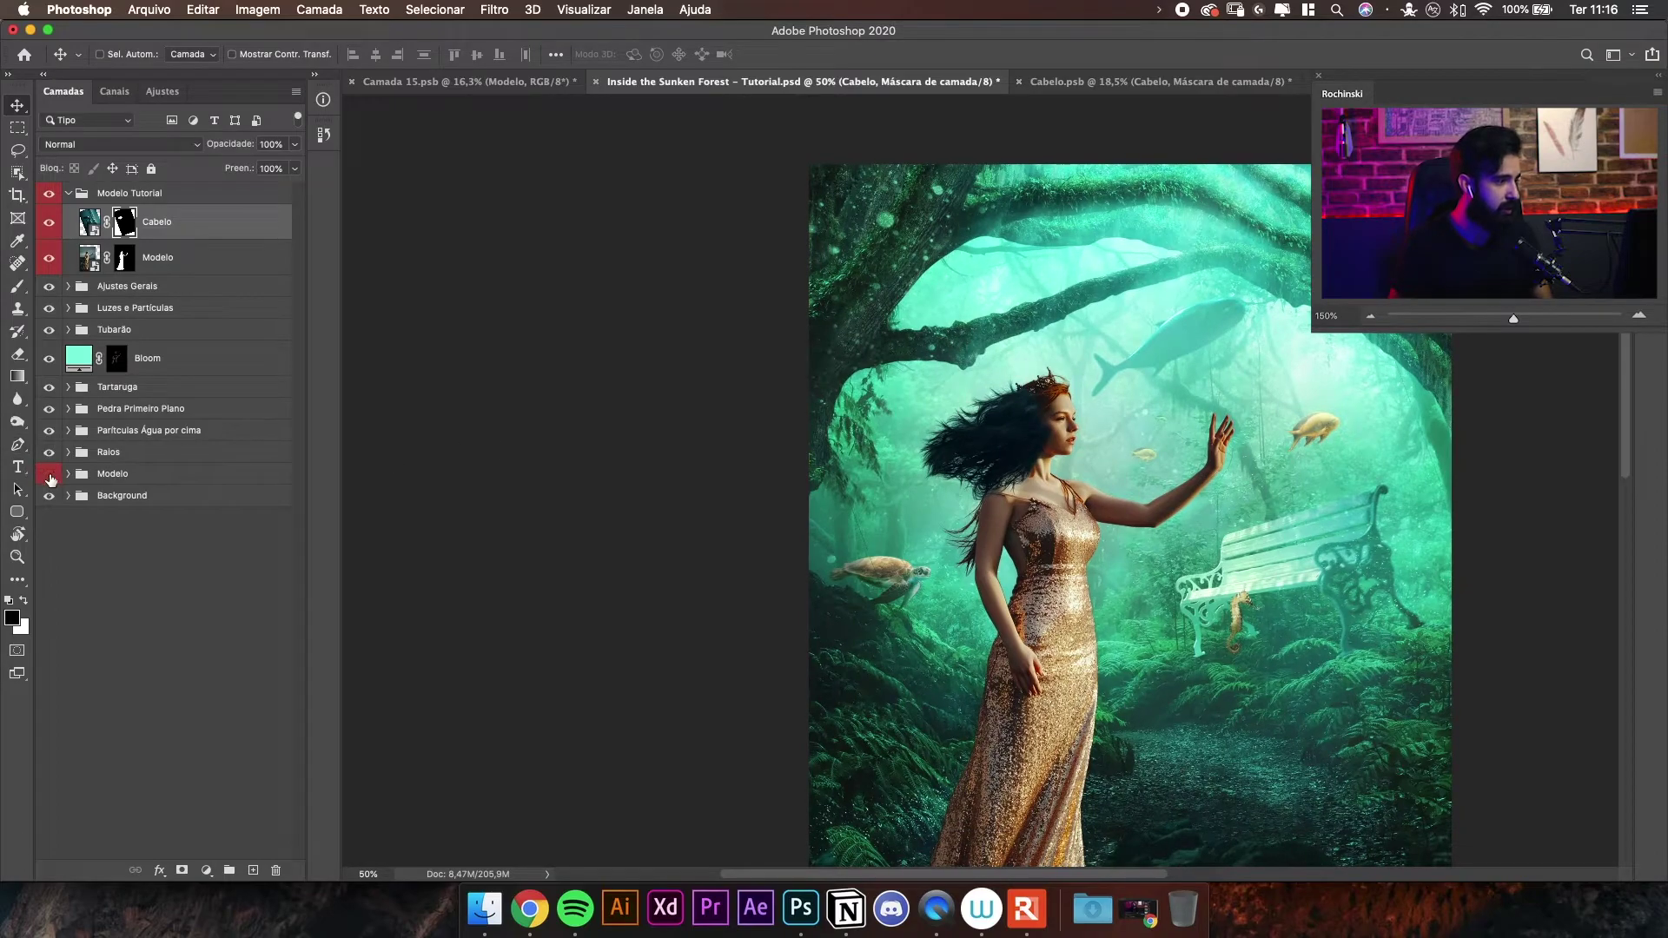
# - Compare with the finished Modelo group, and transform the Cabelo hair into a larger mass streaming back from the model's head
pyautogui.keyDown('alt'); pyautogui.click(49, 474); pyautogui.keyUp('alt')
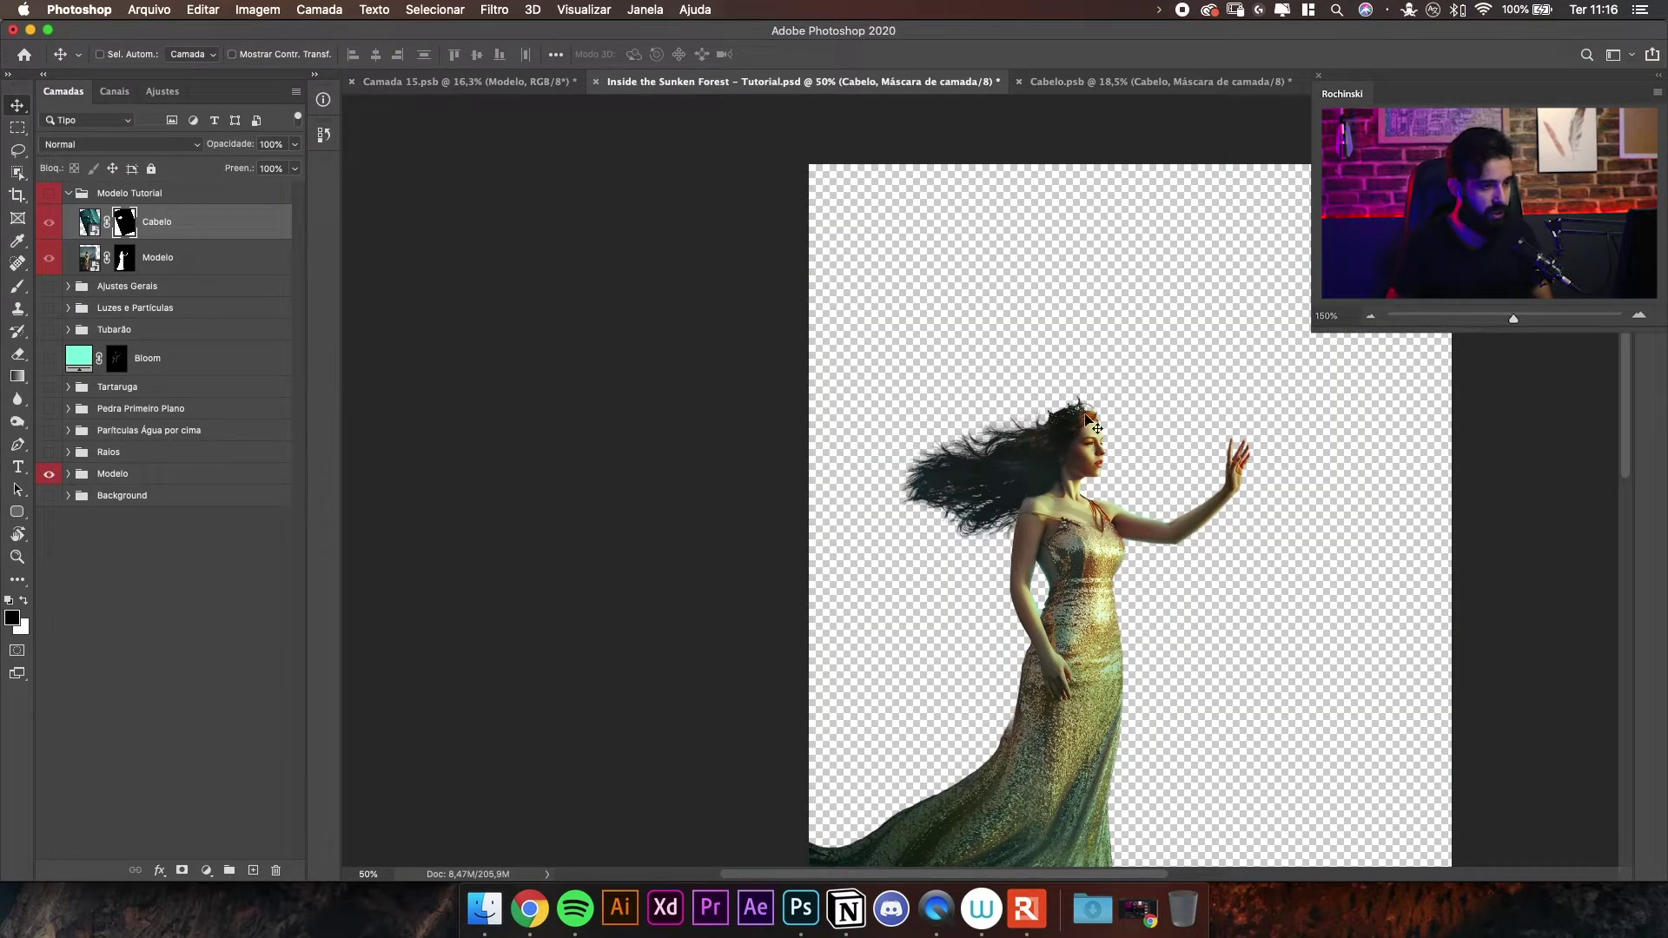
pyautogui.keyDown('alt'); pyautogui.click(49, 474); pyautogui.keyUp('alt')
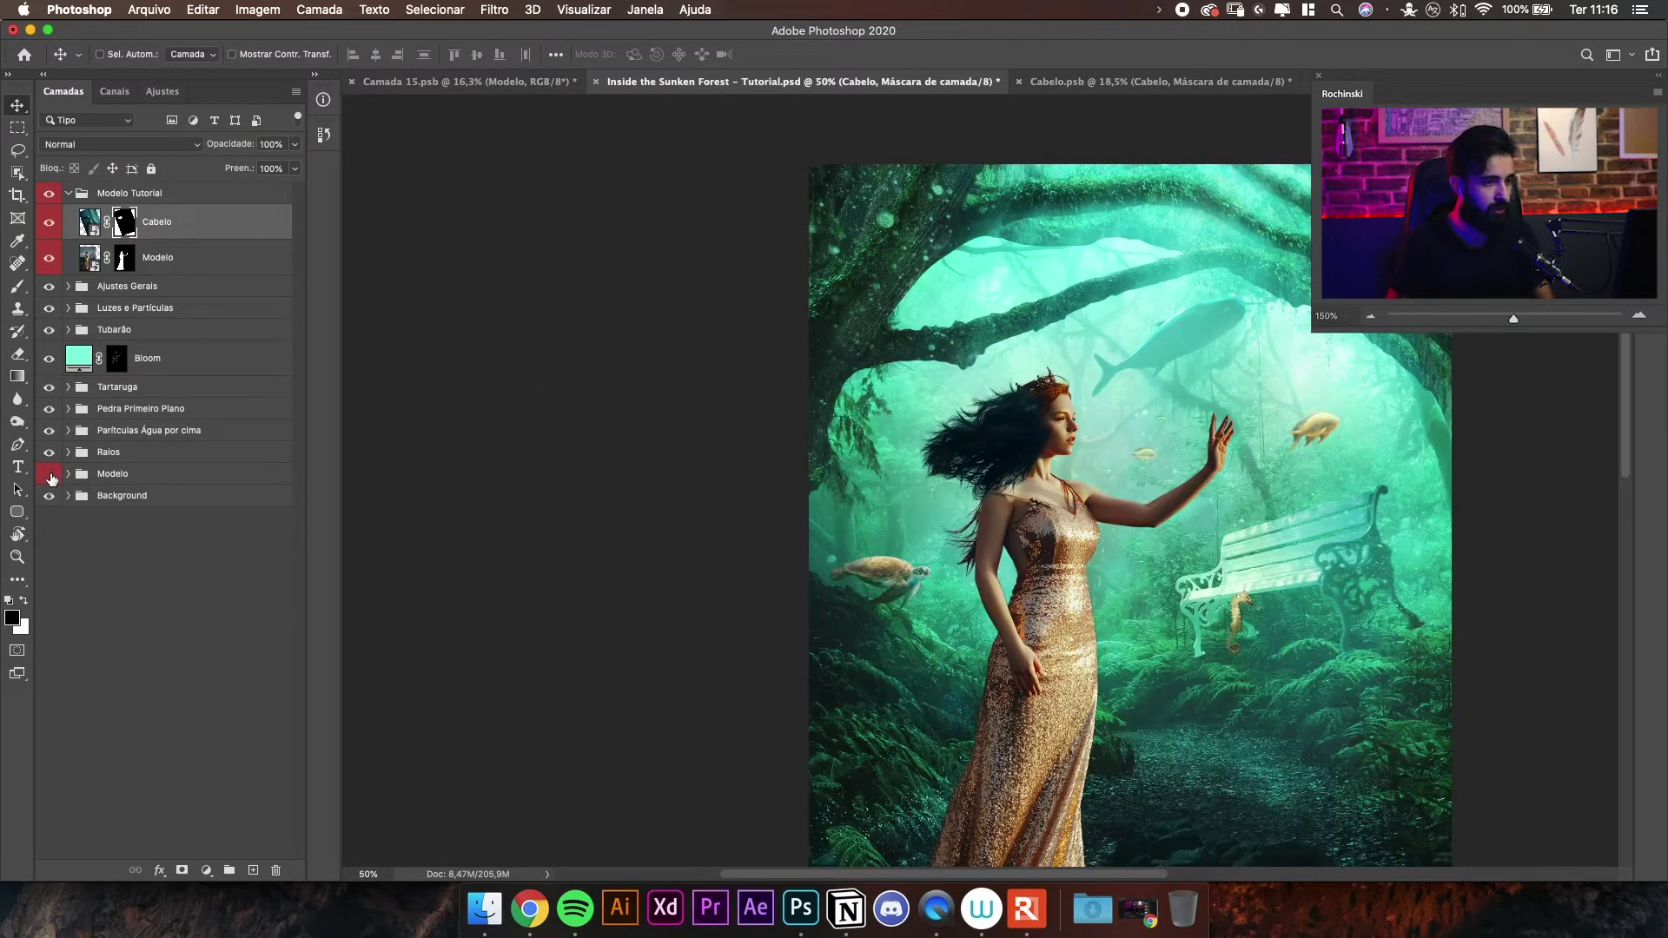
pyautogui.click(87, 228)
pyautogui.hotkey('ctrl', 't')
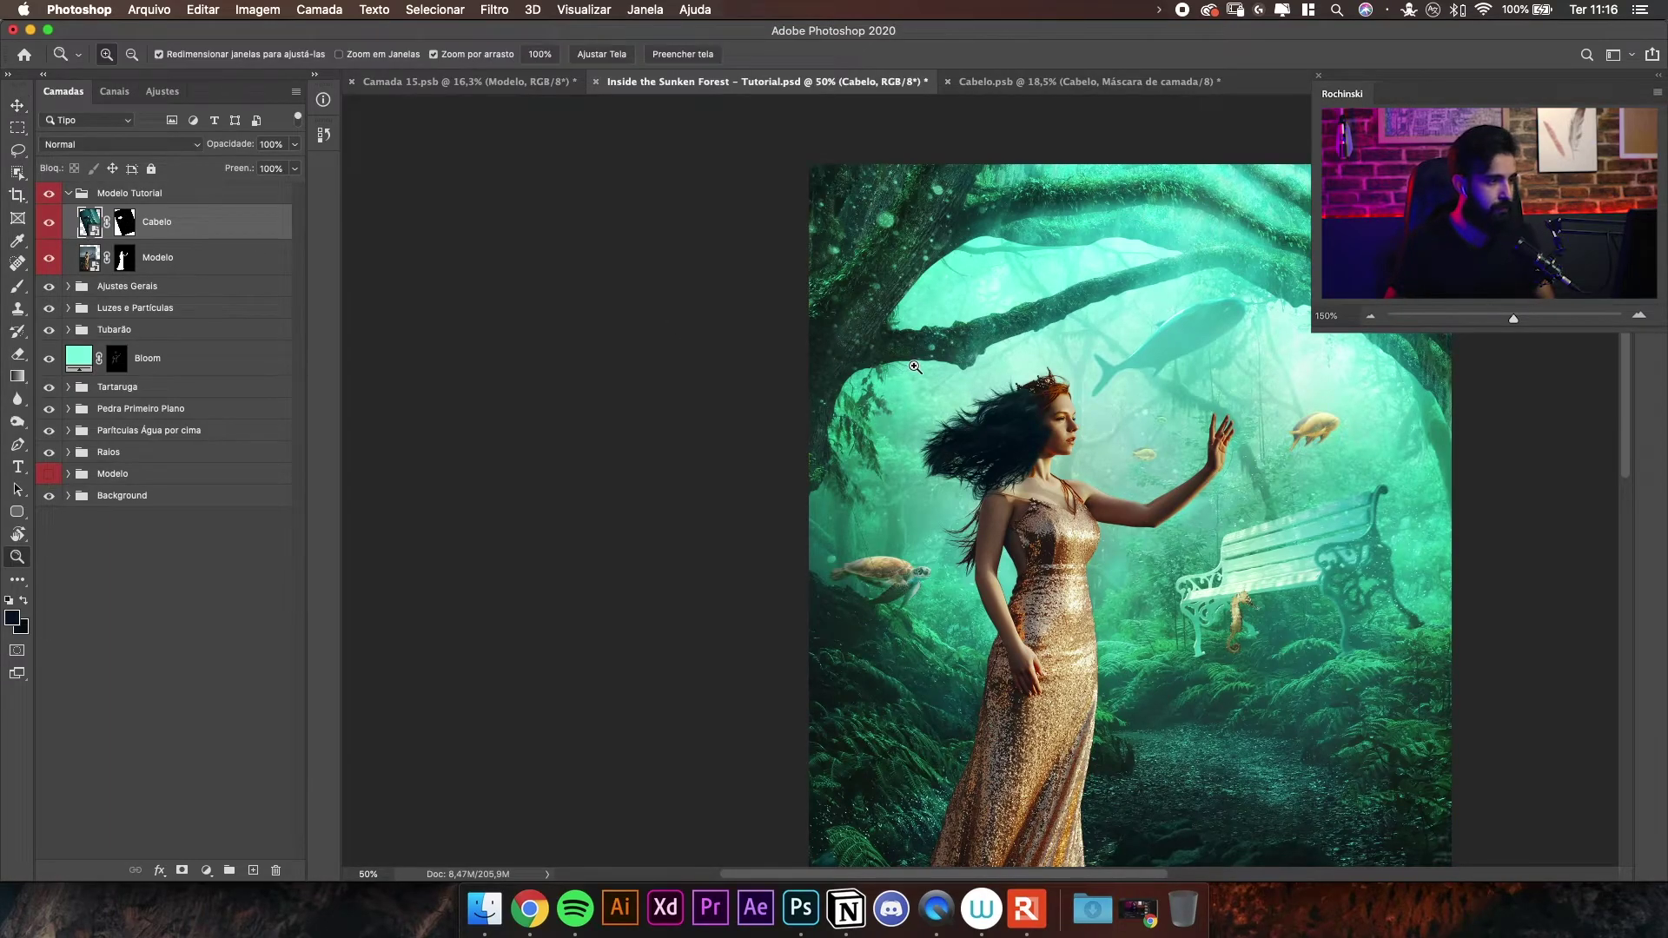
pyautogui.hotkey('ctrl', '0')
pyautogui.moveTo(1365, 498); pyautogui.dragTo(1485, 497)
pyautogui.moveTo(1011, 367); pyautogui.dragTo(1043, 366)
pyautogui.moveTo(1560, 365); pyautogui.dragTo(1560, 348)
pyautogui.moveTo(1160, 355); pyautogui.dragTo(1171, 355)
pyautogui.moveTo(1128, 495); pyautogui.dragTo(964, 423)
pyautogui.moveTo(736, 508); pyautogui.dragTo(705, 496)
pyautogui.press('Return')
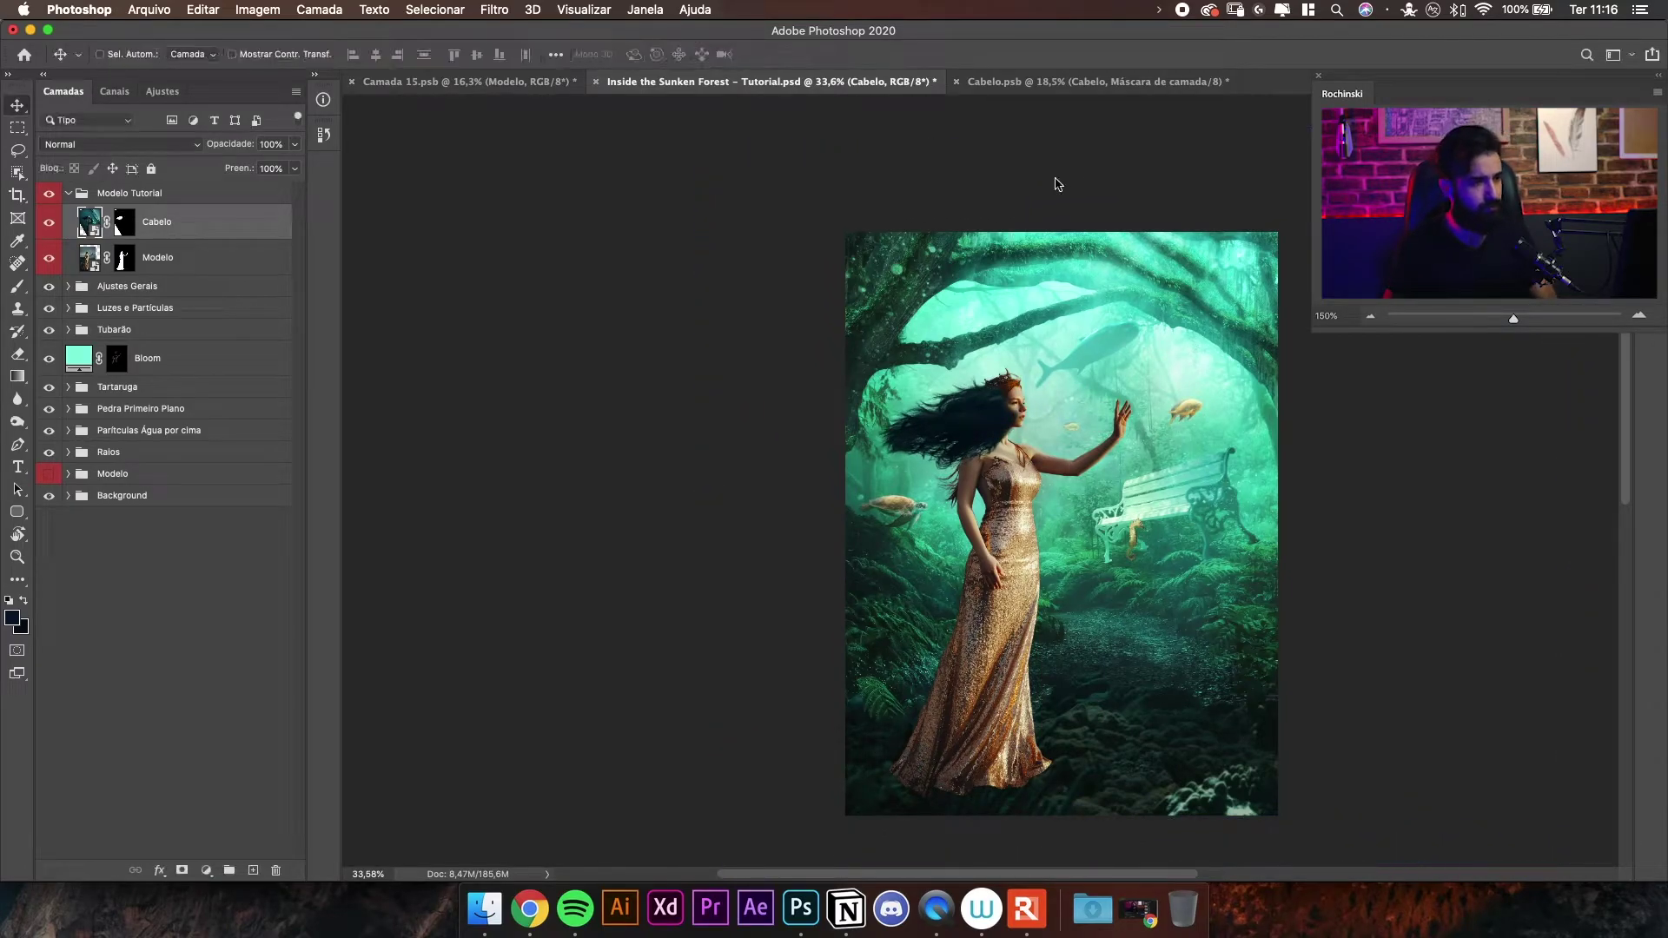
# - Paint black on the Cabelo layer mask to uncover the model's face edge, neck and shoulder
pyautogui.press('z')
pyautogui.moveTo(967, 437); pyautogui.dragTo(1073, 435)
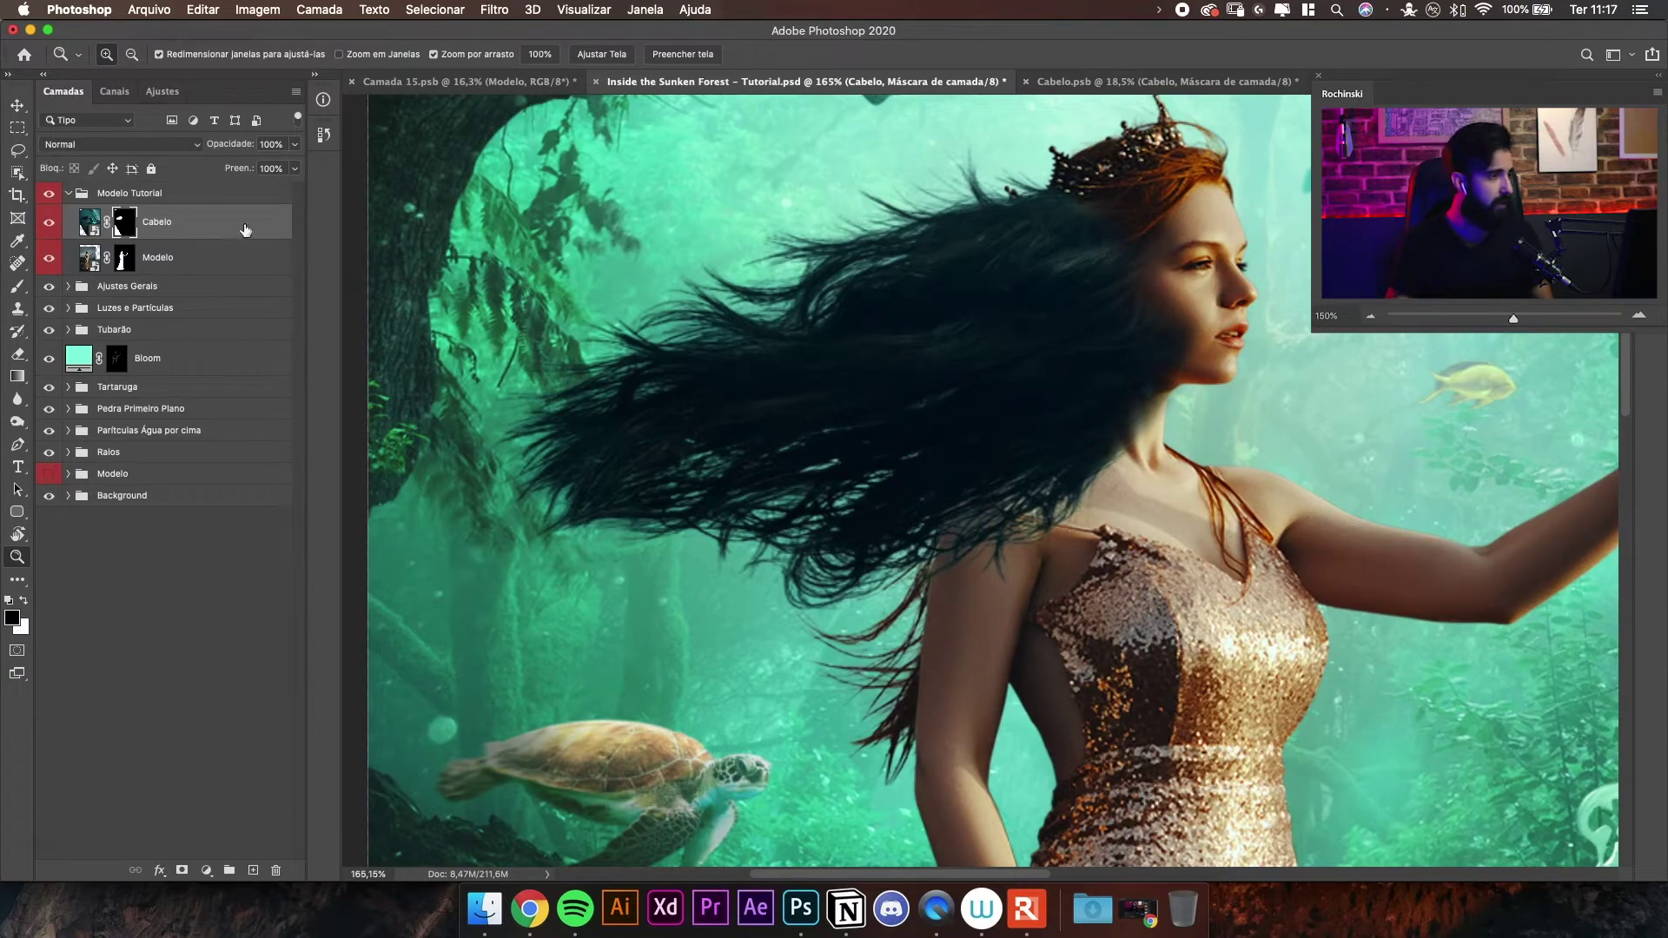
pyautogui.press('b')
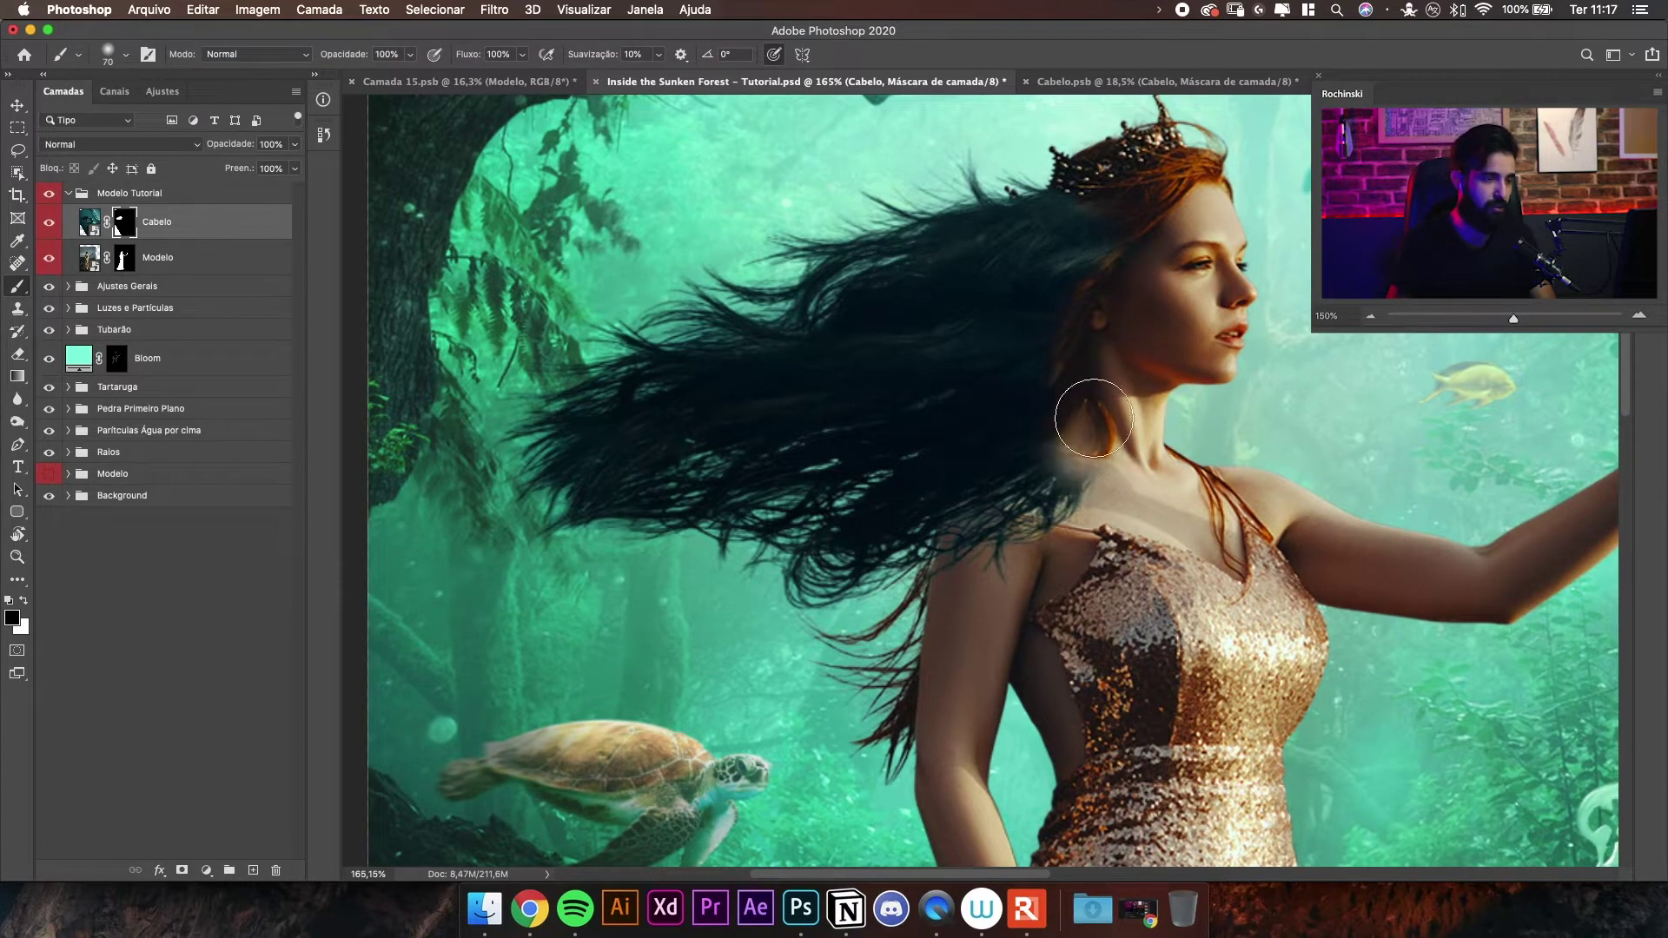
pyautogui.moveTo(1064, 456); pyautogui.dragTo(1051, 512)
pyautogui.press('[')
pyautogui.press('[')
pyautogui.press('[')
pyautogui.moveTo(1077, 426)
pyautogui.mouseDown()
pyautogui.moveTo(1070, 485)
pyautogui.moveTo(963, 567)
pyautogui.moveTo(990, 568)
pyautogui.moveTo(1031, 456)
pyautogui.moveTo(996, 477)
pyautogui.moveTo(992, 532)
pyautogui.moveTo(996, 500)
pyautogui.moveTo(948, 553)
pyautogui.moveTo(1007, 473)
pyautogui.mouseUp()
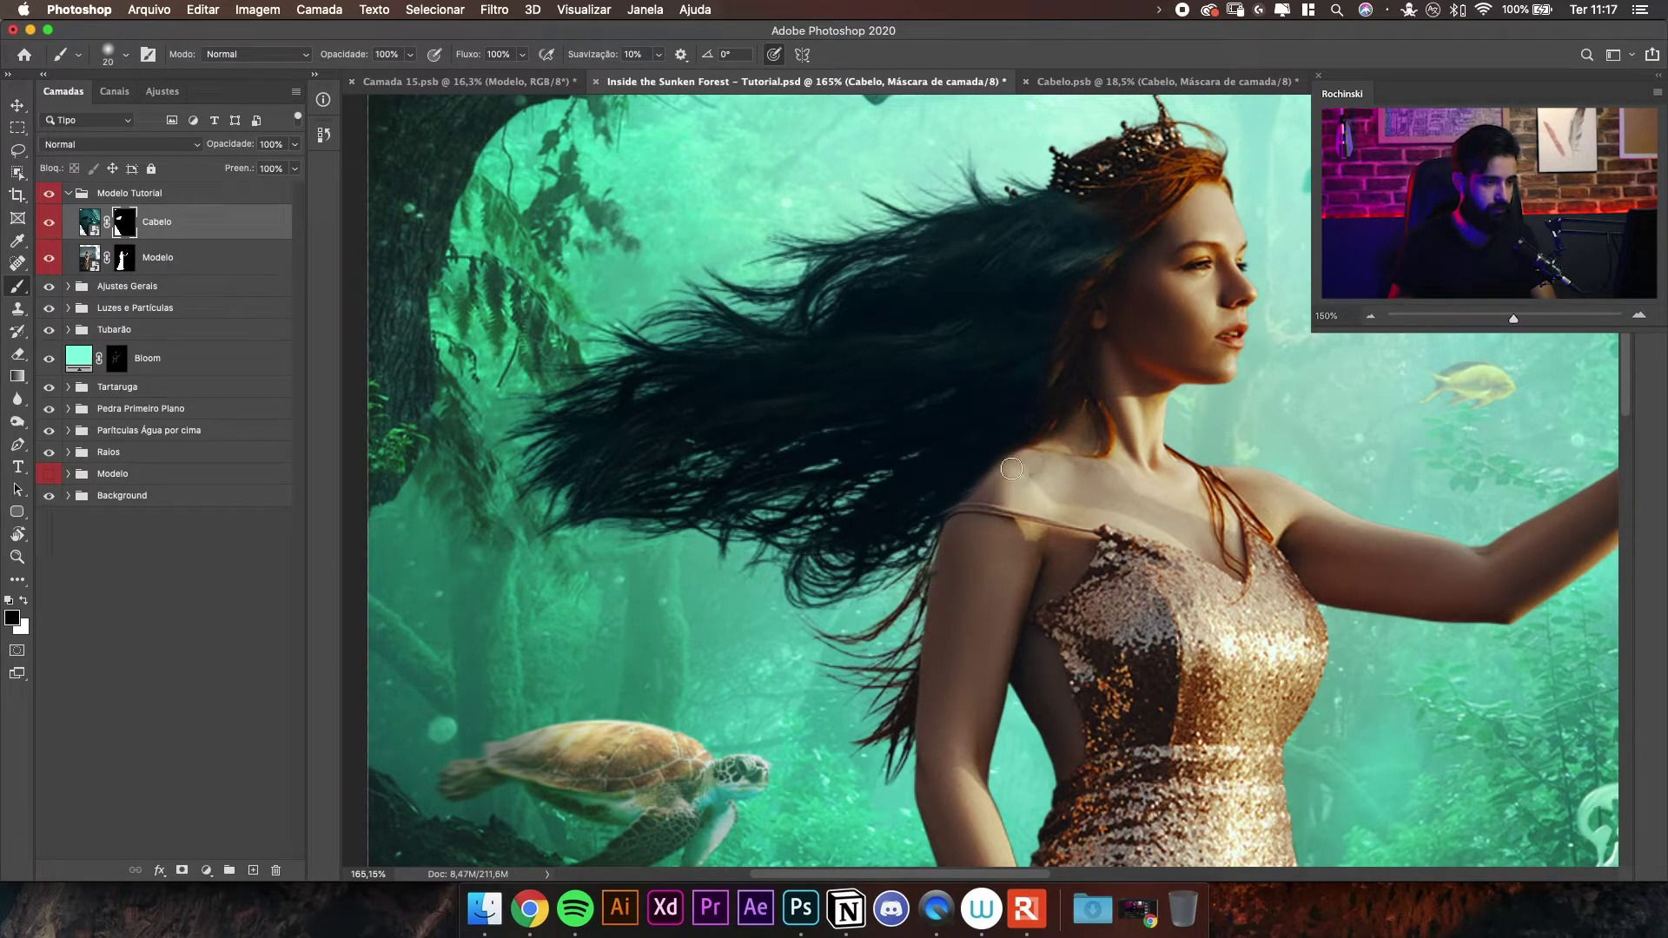
pyautogui.scroll(5, 1028, 460)
pyautogui.press(']')
pyautogui.moveTo(1012, 487)
pyautogui.mouseDown()
pyautogui.moveTo(1045, 451)
pyautogui.moveTo(1066, 458)
pyautogui.moveTo(976, 529)
pyautogui.moveTo(1013, 477)
pyautogui.mouseUp()
# - Paint white on the Cabelo layer mask with a small brush to bring the hair back against the shoulder's curve
pyautogui.scroll(3, 973, 486)
pyautogui.press(']')
pyautogui.press(']')
pyautogui.press(']')
pyautogui.press(']')
pyautogui.press(']')
pyautogui.press('x')
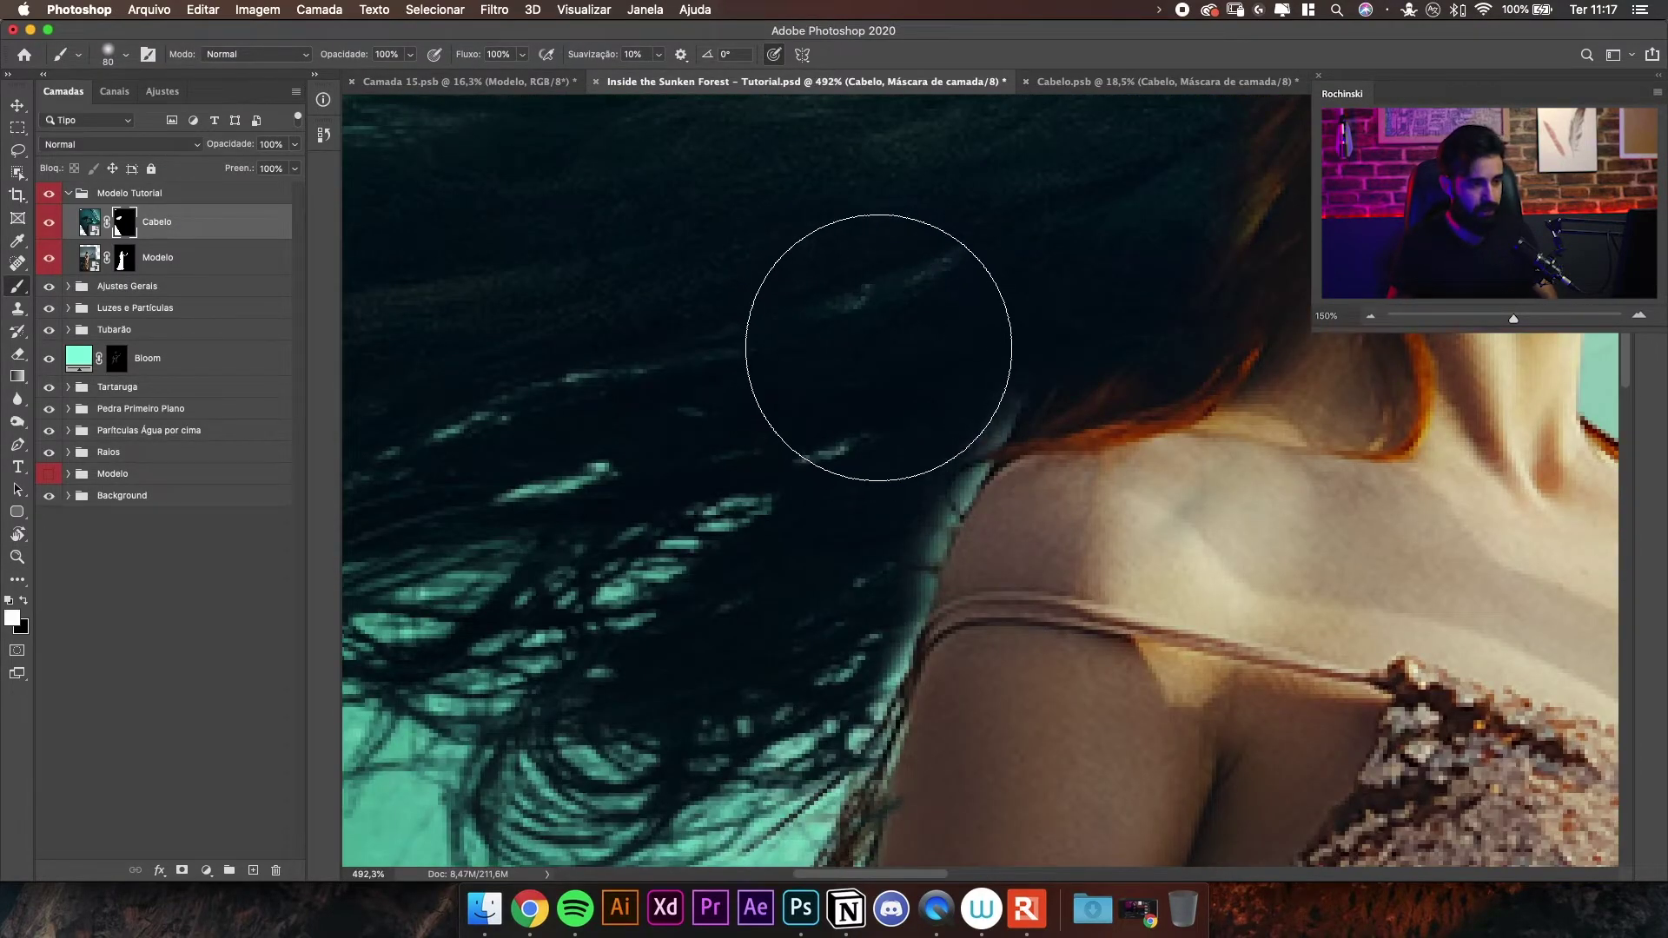
pyautogui.press('[')
pyautogui.press('[')
pyautogui.press('[')
pyautogui.press('[')
pyautogui.press('[')
pyautogui.press('[')
pyautogui.moveTo(1010, 390)
pyautogui.mouseDown()
pyautogui.moveTo(949, 472)
pyautogui.moveTo(1001, 413)
pyautogui.moveTo(954, 476)
pyautogui.moveTo(988, 450)
pyautogui.moveTo(965, 479)
pyautogui.mouseUp()
# - Restore the hair beside the dress strap and upper arm by painting white with a finer brush on the Cabelo mask
pyautogui.press('[')
pyautogui.press('[')
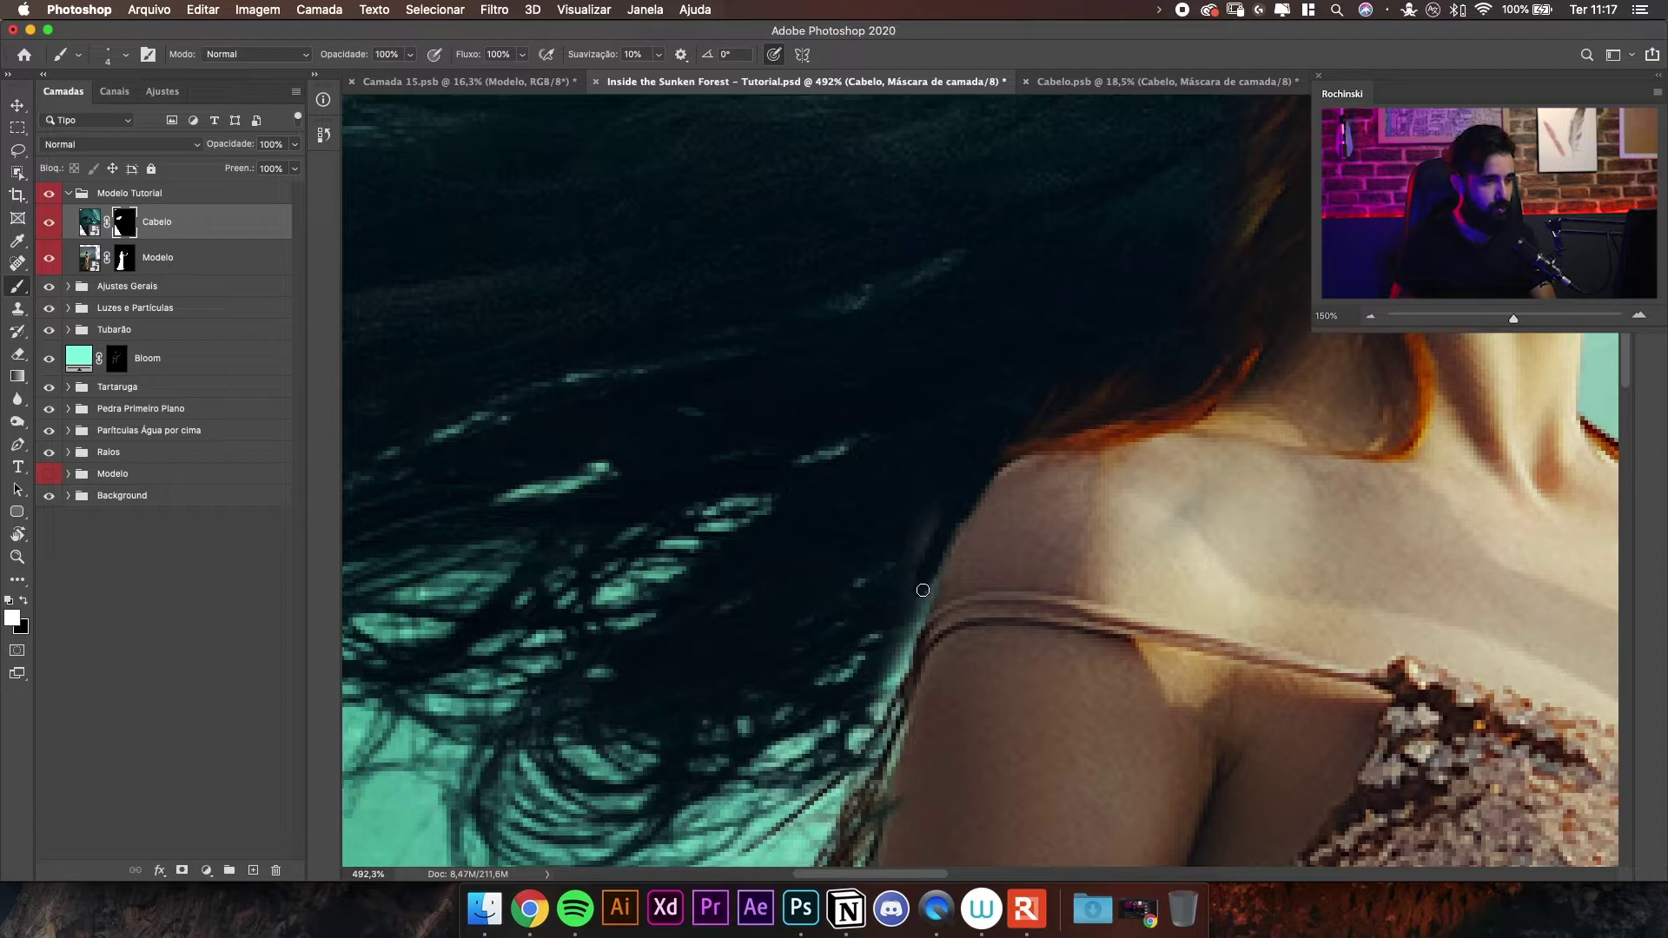
pyautogui.moveTo(899, 622); pyautogui.dragTo(895, 655)
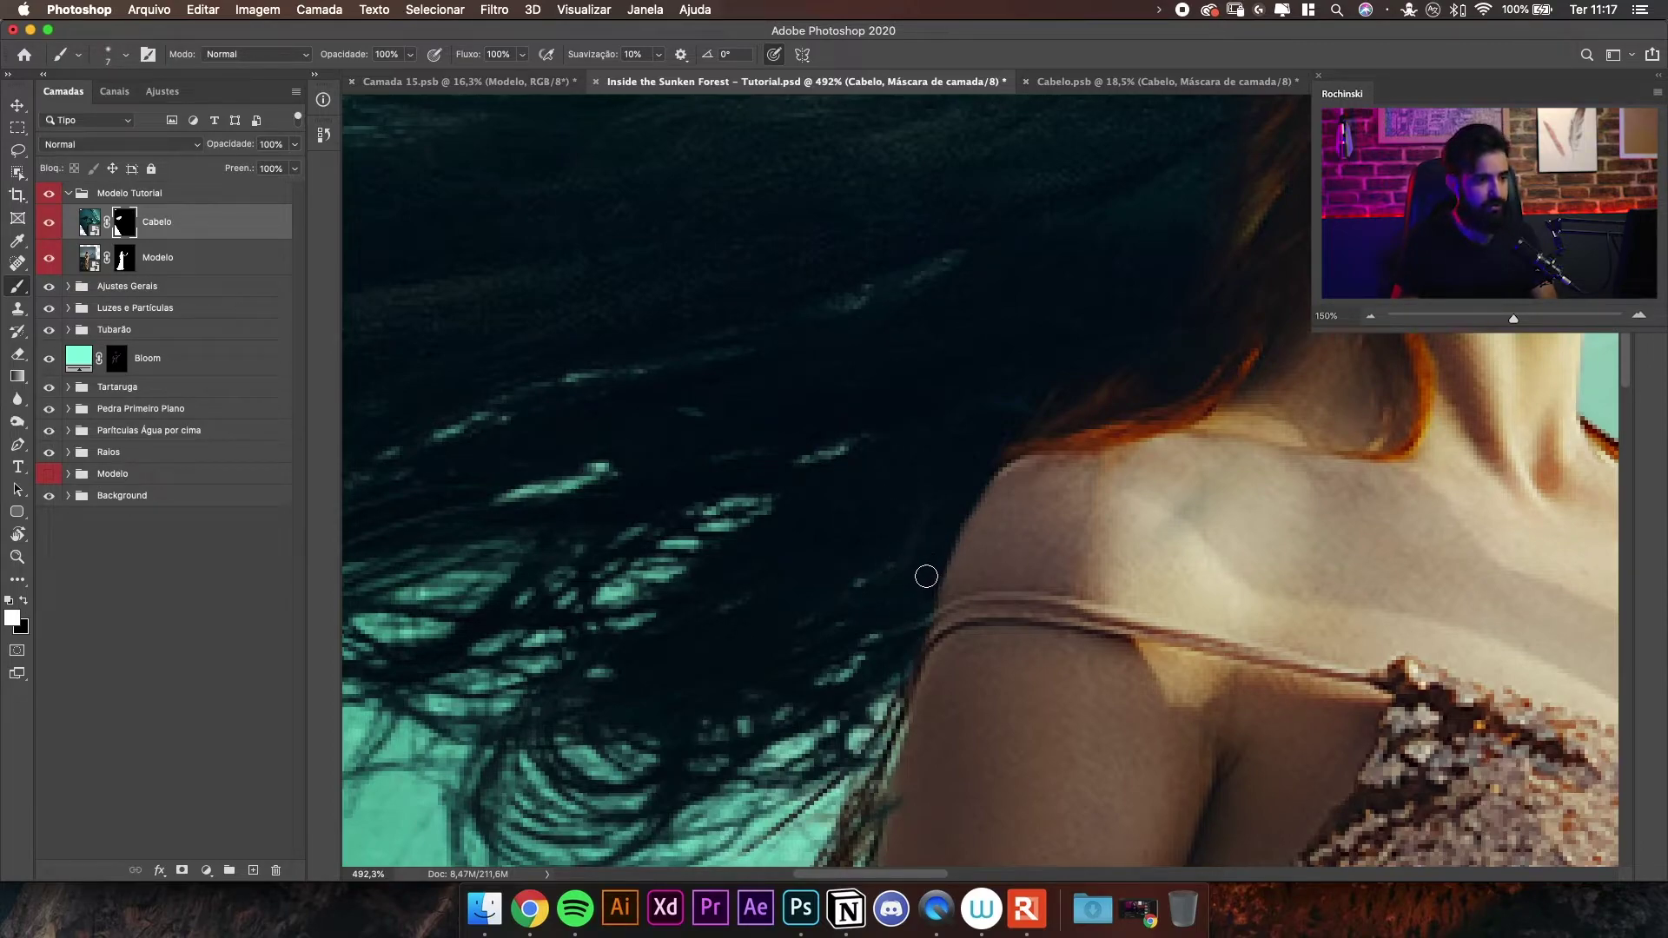
pyautogui.press(']')
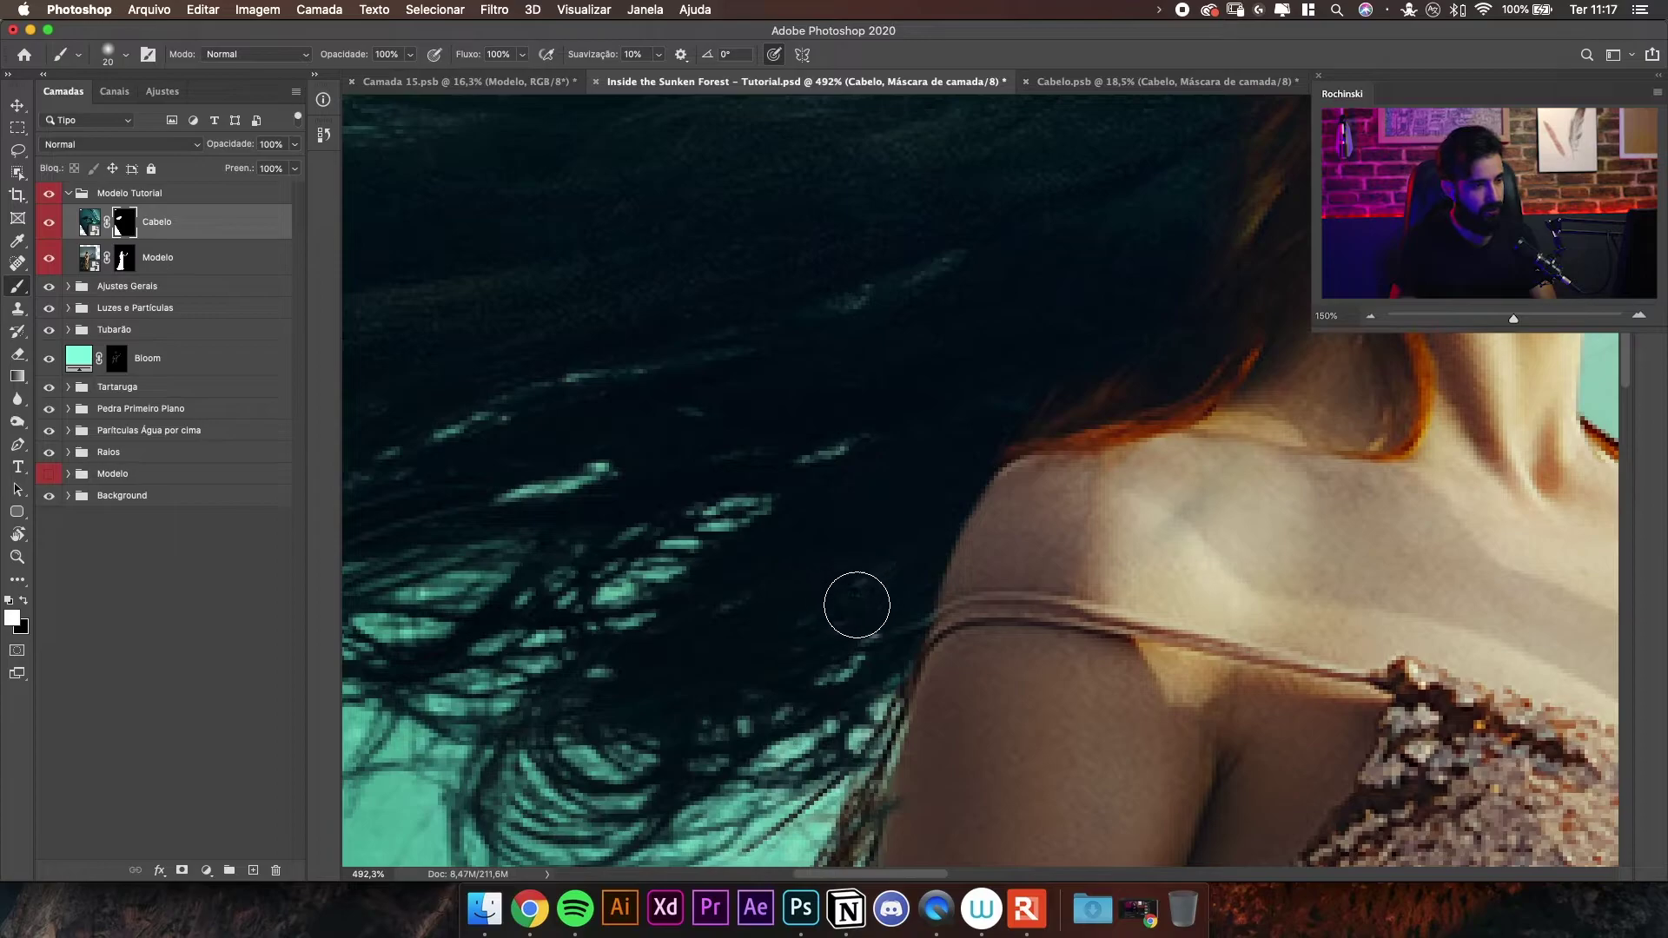
pyautogui.scroll(-3, 866, 674)
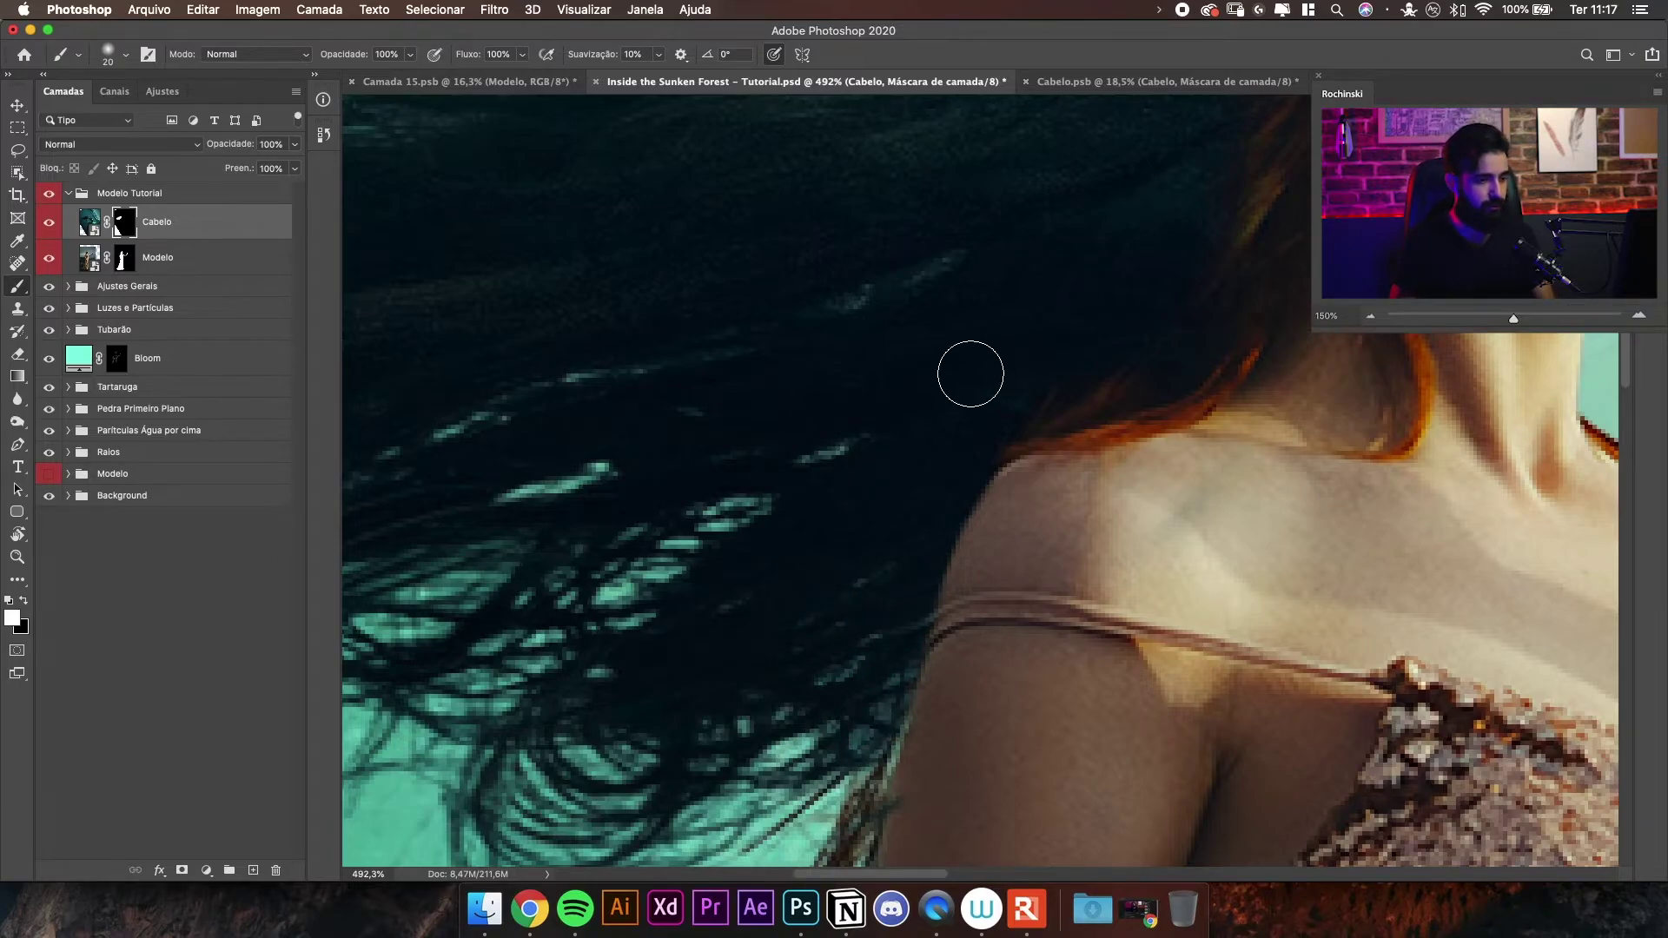
# - Examine how the added hair blends with the model's shoulder, arm and original loose strands at different magnifications
pyautogui.press('[')
pyautogui.press('[')
pyautogui.press('[')
pyautogui.press('[')
pyautogui.press('[')
pyautogui.press('[')
pyautogui.press('[')
pyautogui.press('[')
pyautogui.press('[')
pyautogui.scroll(-5, 938, 295)
pyautogui.scroll(4, 1067, 280)
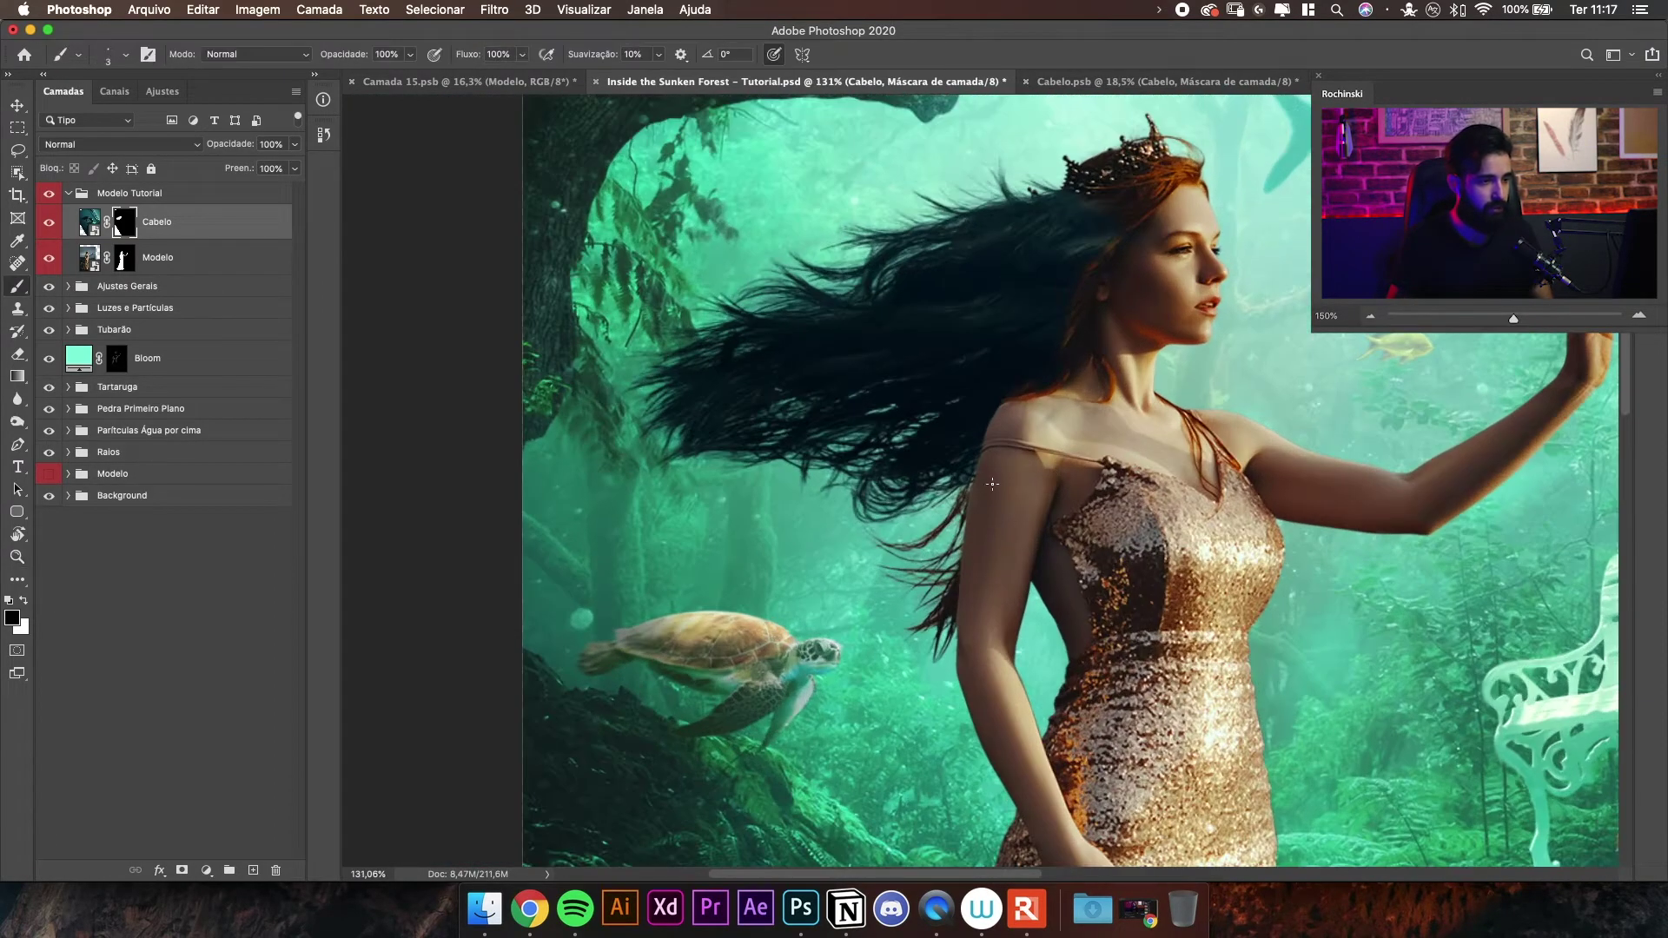
pyautogui.scroll(3, 991, 538)
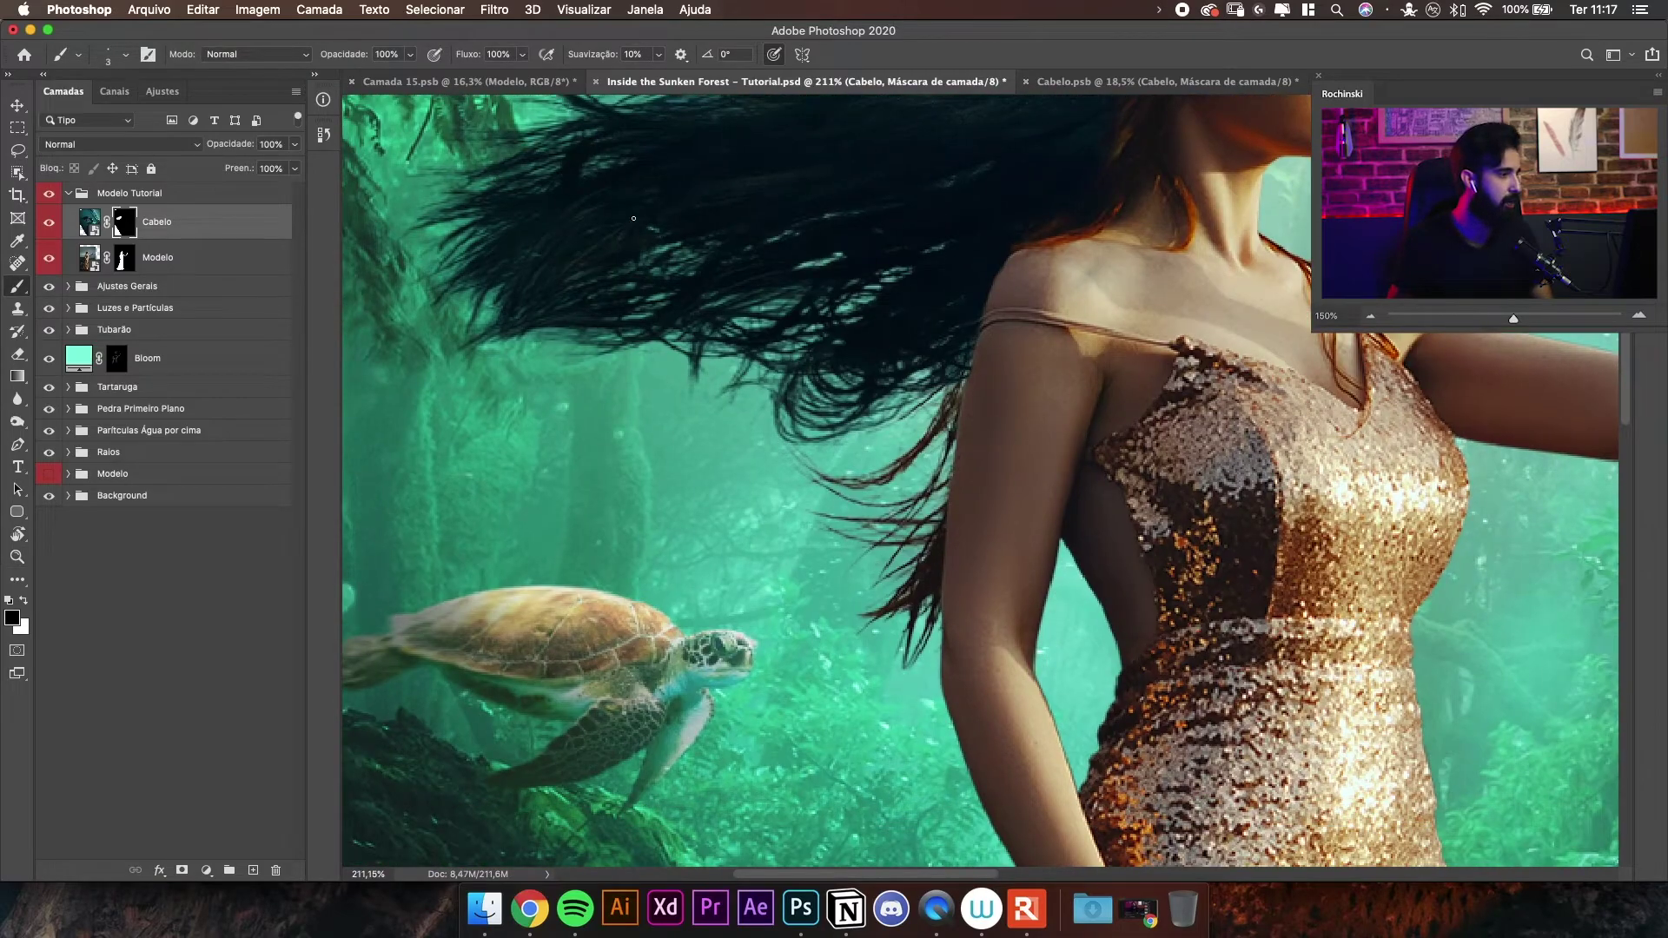
pyautogui.press('z')
pyautogui.moveTo(1034, 372)
pyautogui.mouseDown()
pyautogui.moveTo(1027, 492)
pyautogui.moveTo(1055, 344)
pyautogui.moveTo(1020, 350)
pyautogui.mouseUp()
pyautogui.moveTo(1075, 297); pyautogui.dragTo(1023, 528)
pyautogui.scroll(-2, 1043, 369)
pyautogui.scroll(5, 999, 374)
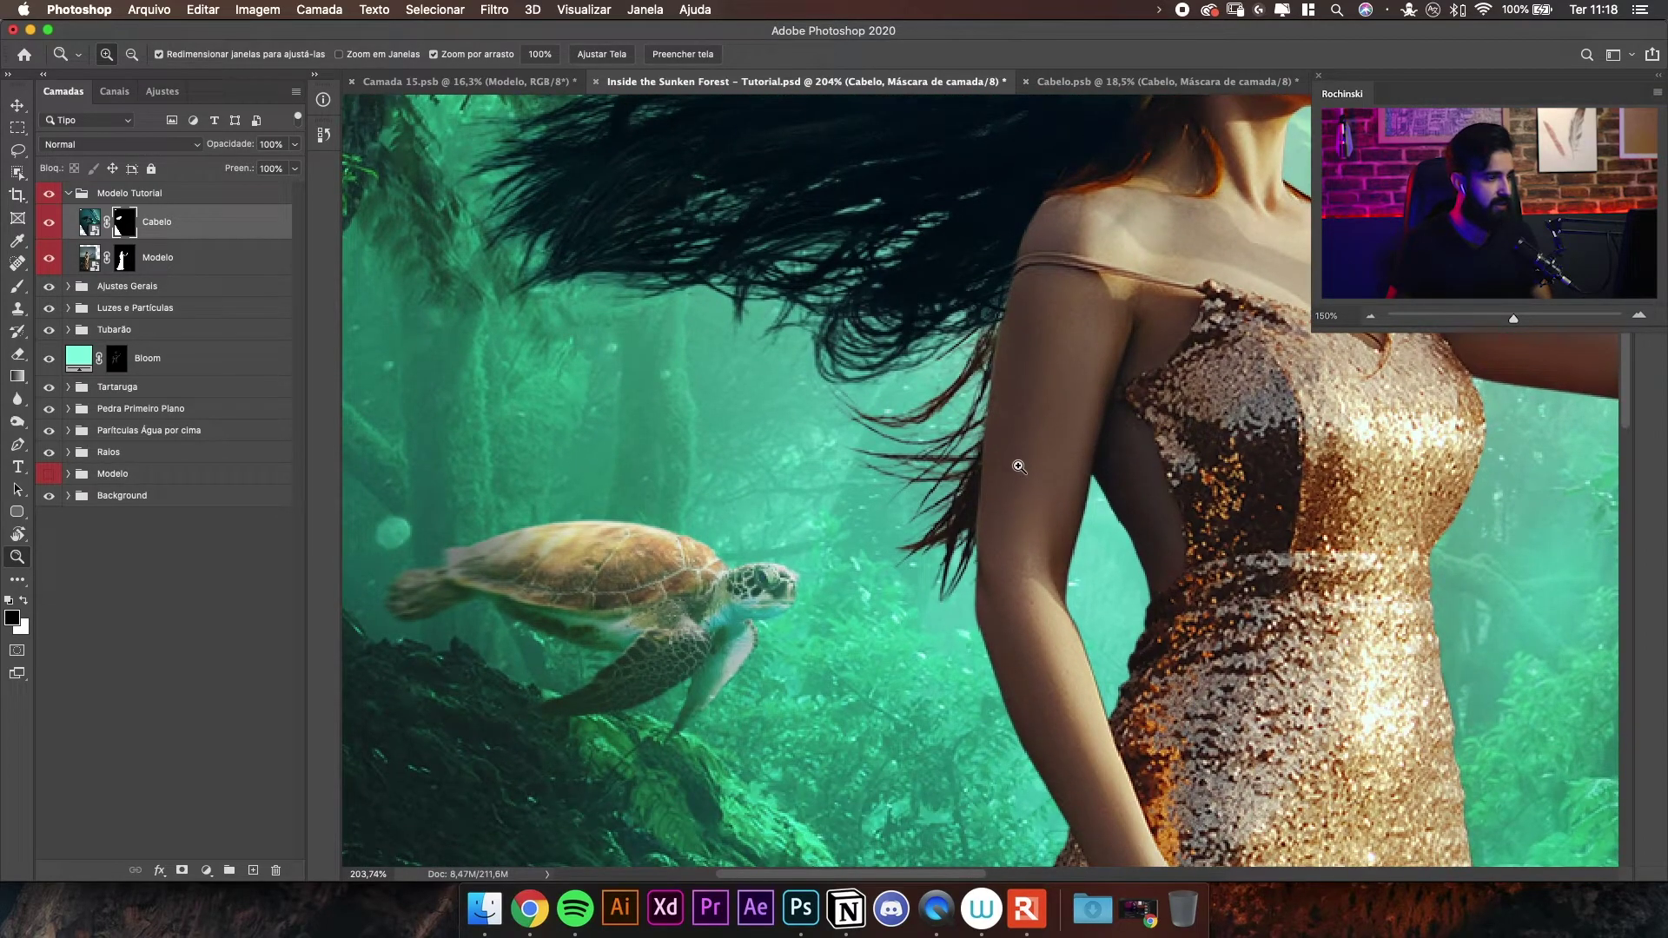
pyautogui.scroll(4, 1017, 465)
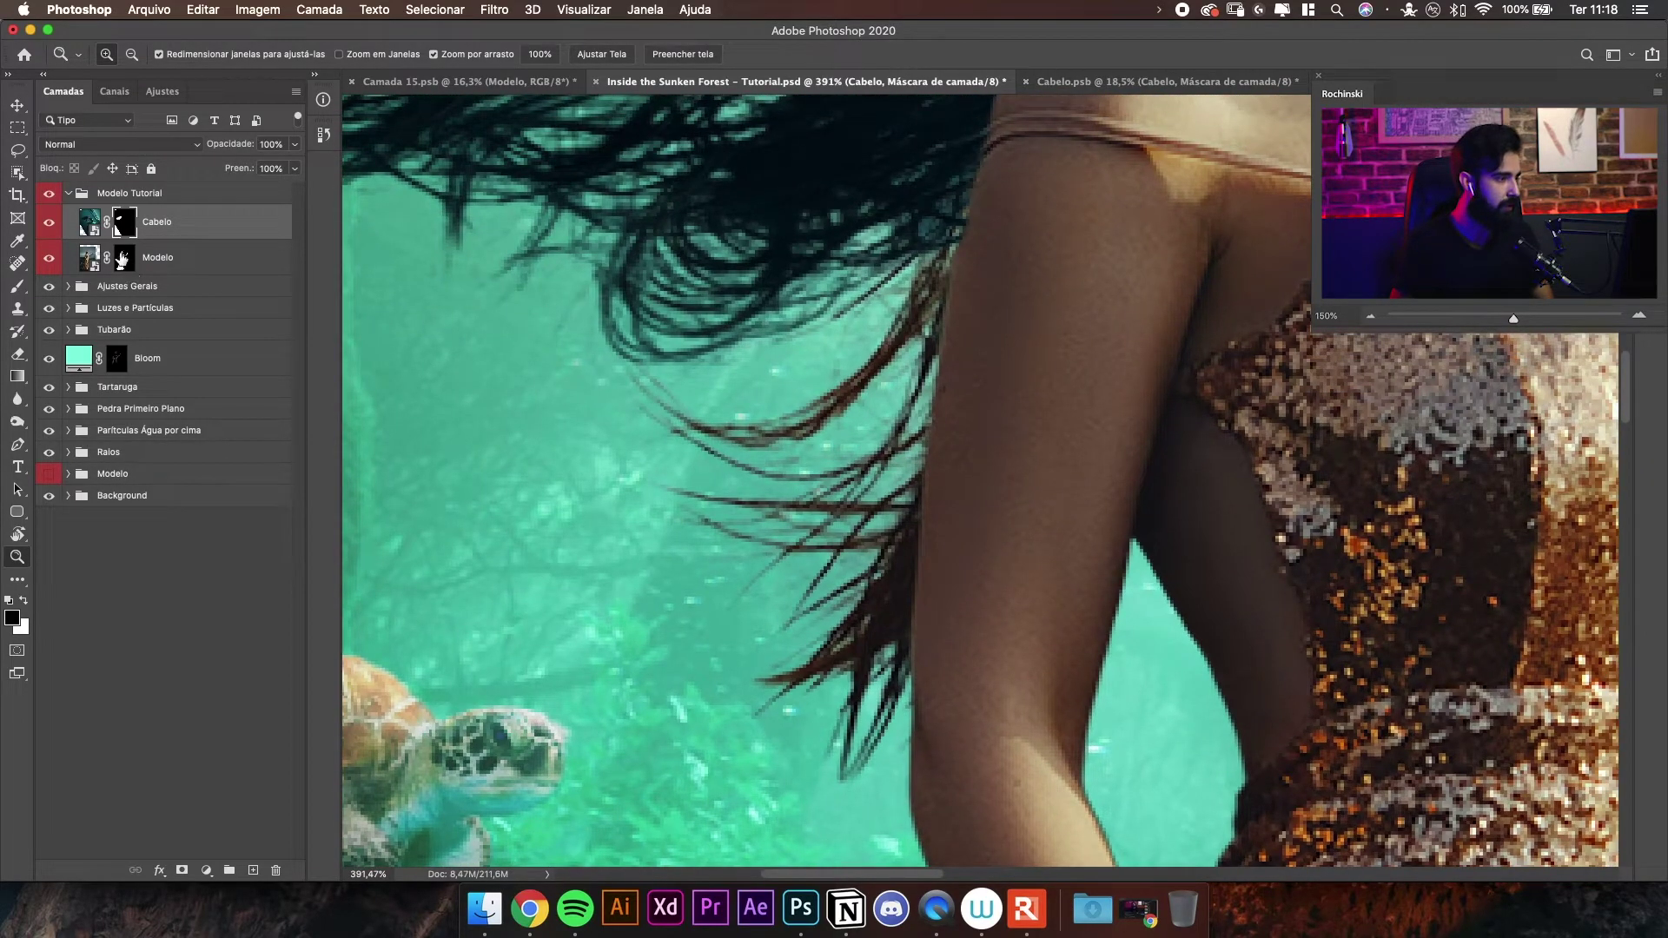
# - Trace a closed Pen path along the arm's outer edge and around the original loose strands, then convert it to a selection for the Modelo mask
pyautogui.click(126, 256)
pyautogui.scroll(2, 938, 300)
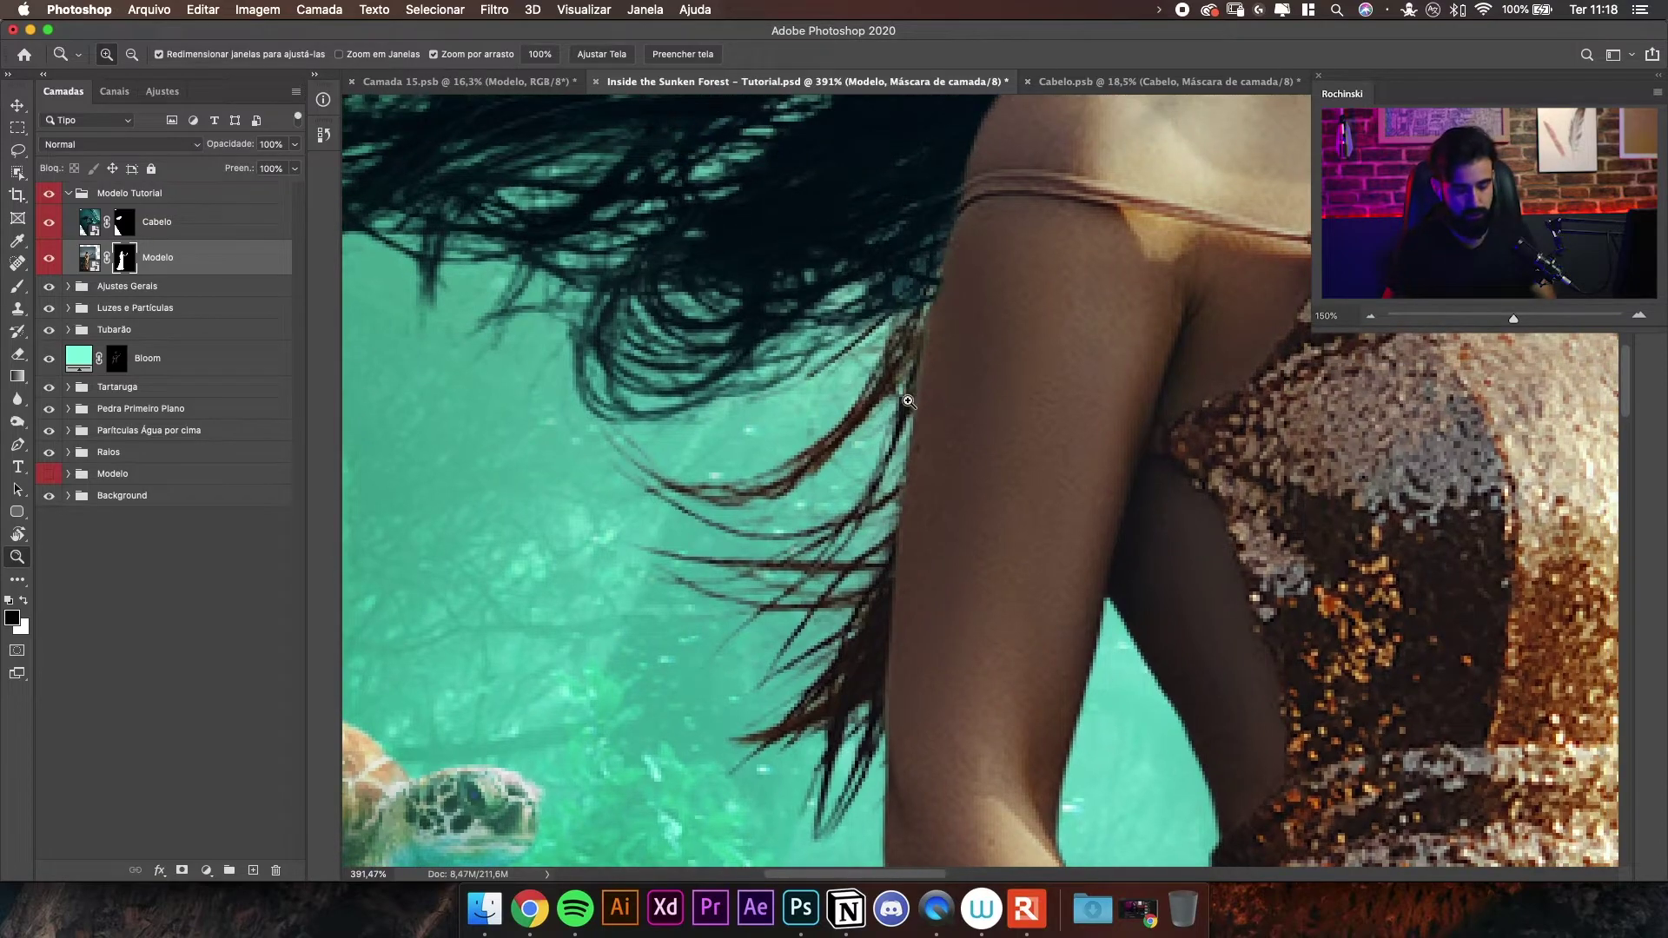
pyautogui.press('p')
pyautogui.scroll(1, 953, 209)
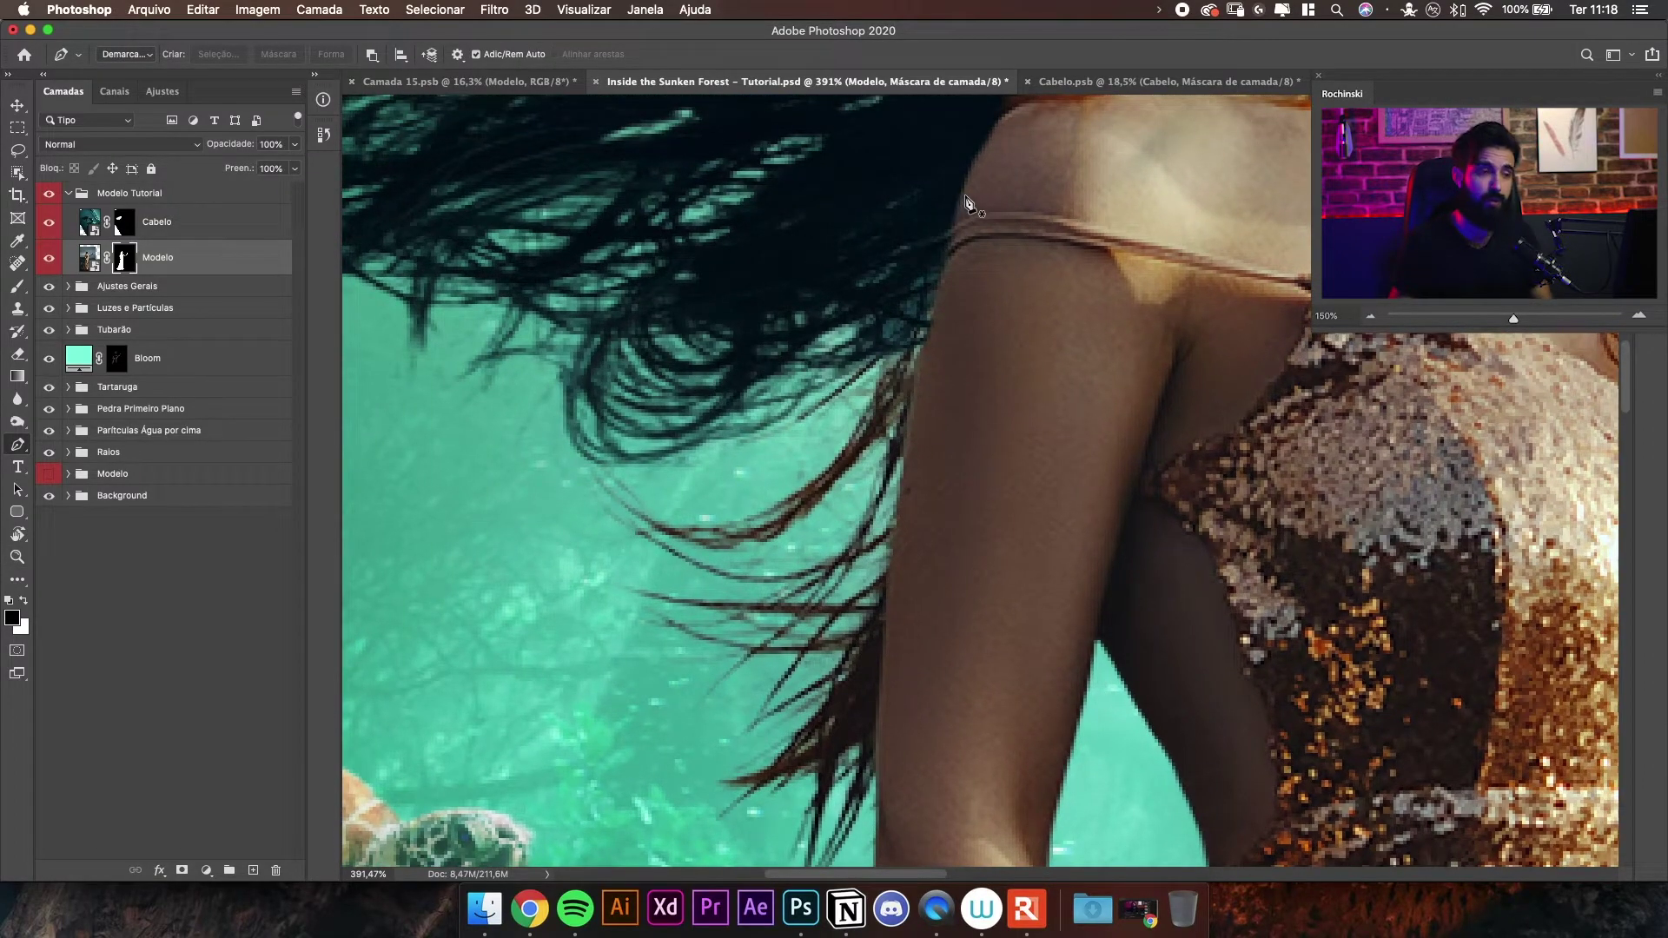
pyautogui.moveTo(945, 256); pyautogui.dragTo(945, 262)
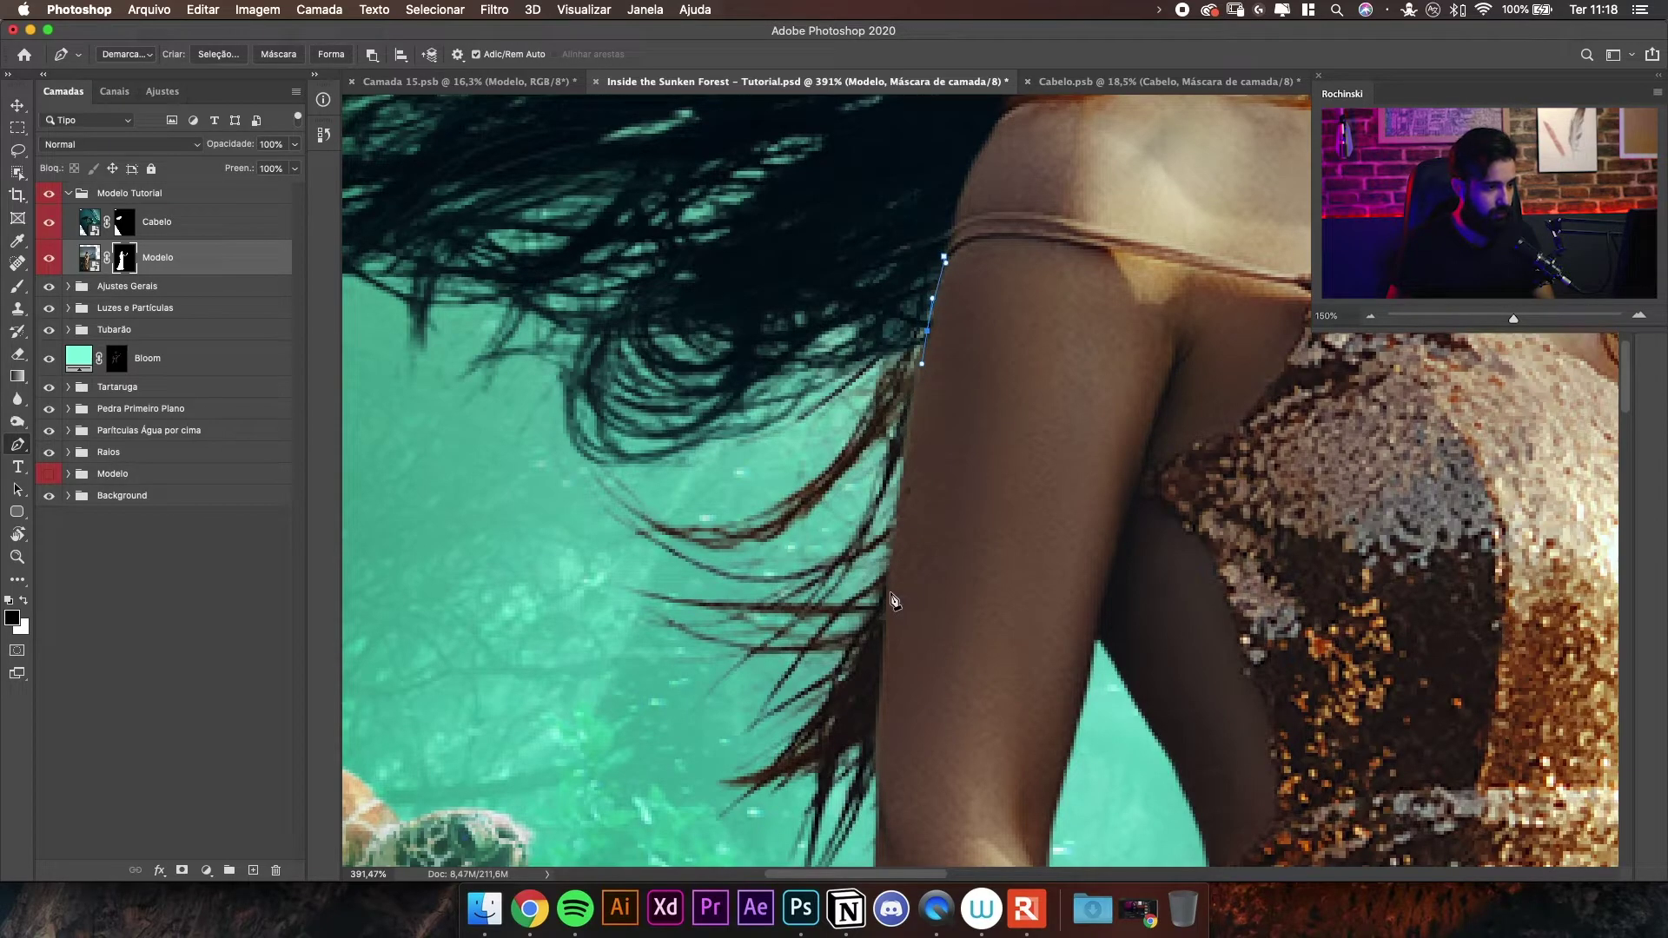
pyautogui.scroll(-6, 882, 672)
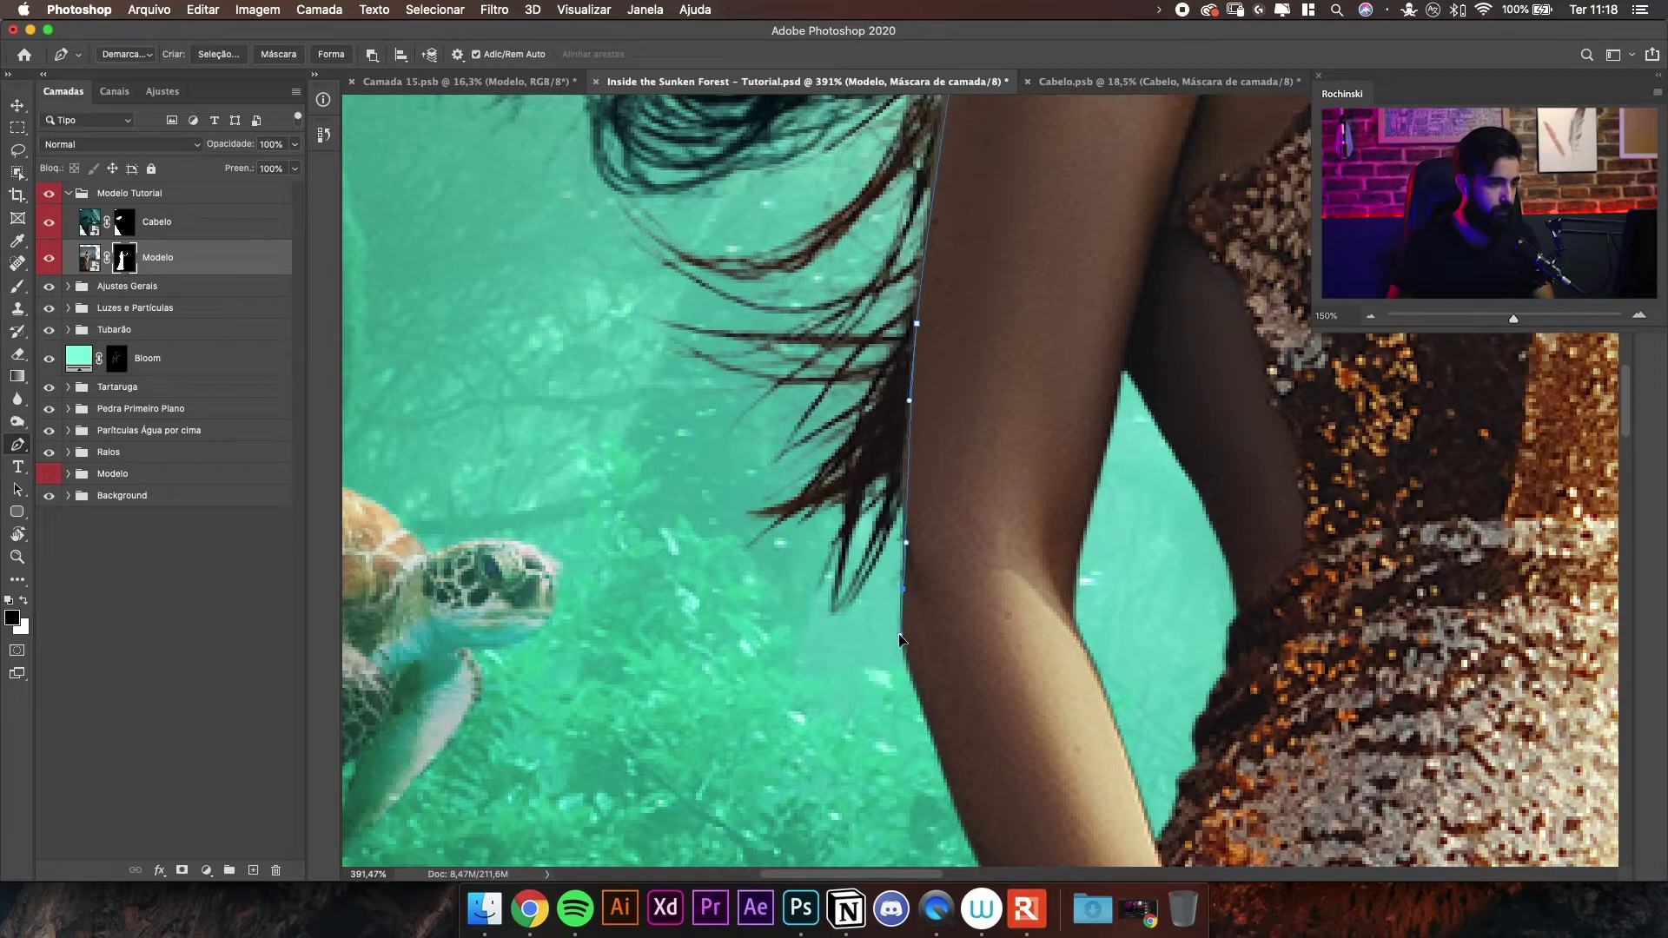
pyautogui.scroll(10, 616, 507)
pyautogui.hscroll(-6, 616, 507)
pyautogui.moveTo(783, 482); pyautogui.dragTo(842, 448)
pyautogui.moveTo(1008, 458); pyautogui.dragTo(1131, 457)
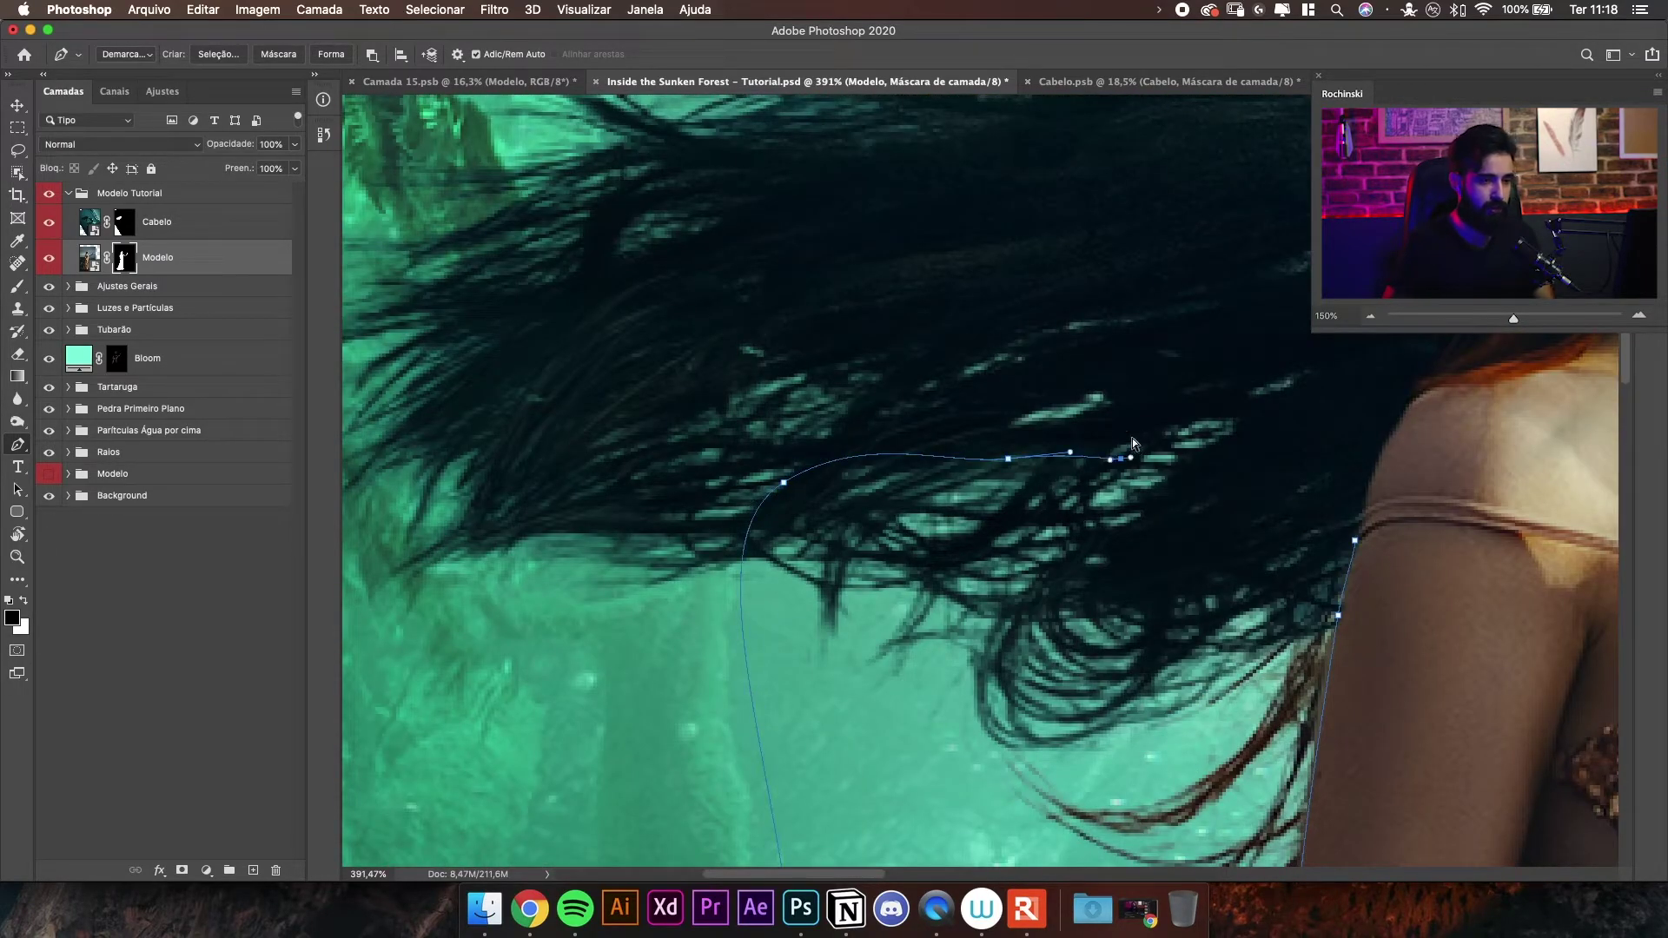
pyautogui.press('super+Return')
# - Hide the original loose strands beside the upper arm by filling the selected area of the Modelo mask with black, and deselect
pyautogui.scroll(-10, 930, 131)
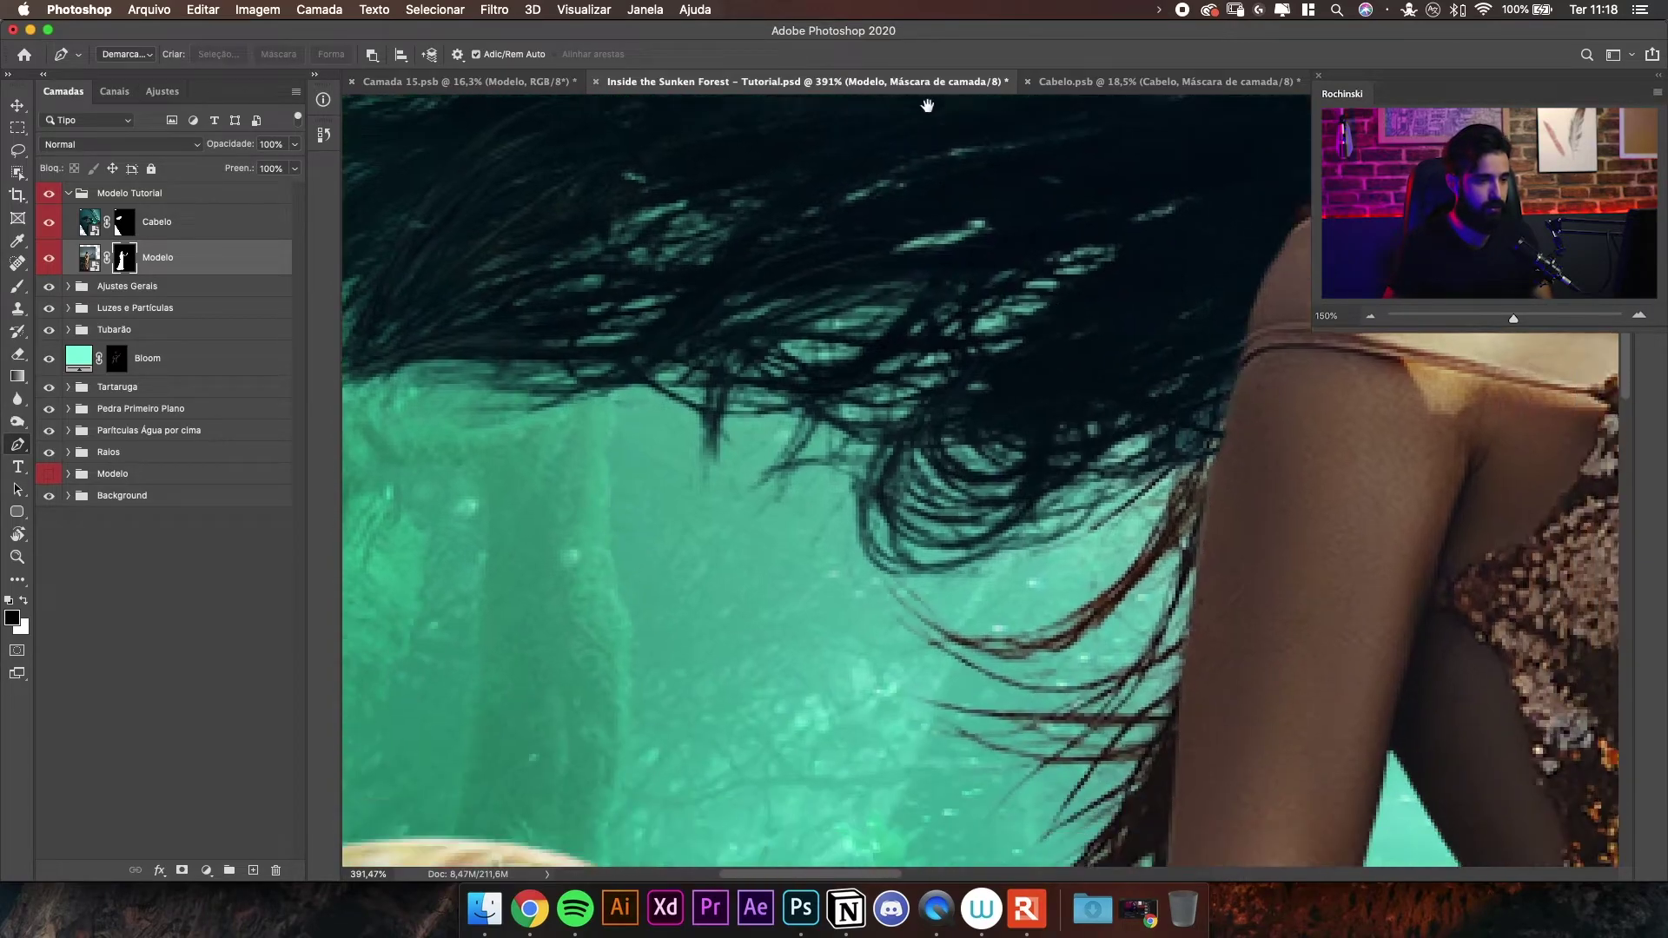
pyautogui.press('z')
pyautogui.scroll(4, 994, 325)
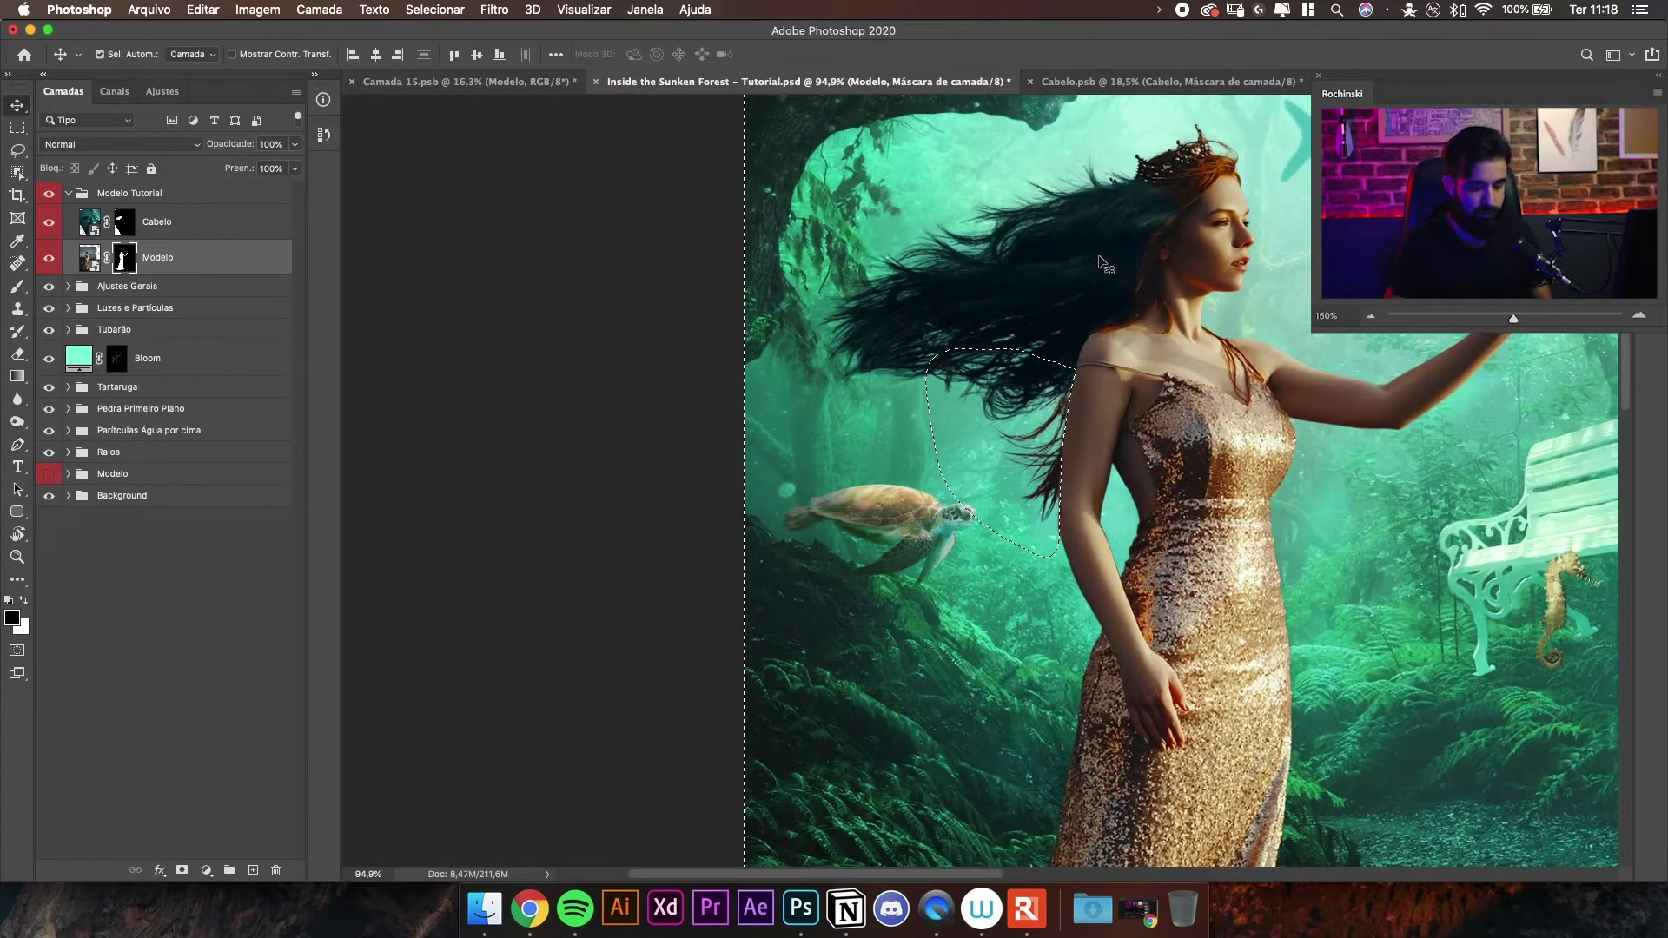
pyautogui.scroll(4, 1119, 426)
pyautogui.scroll(2, 1119, 425)
pyautogui.press('v')
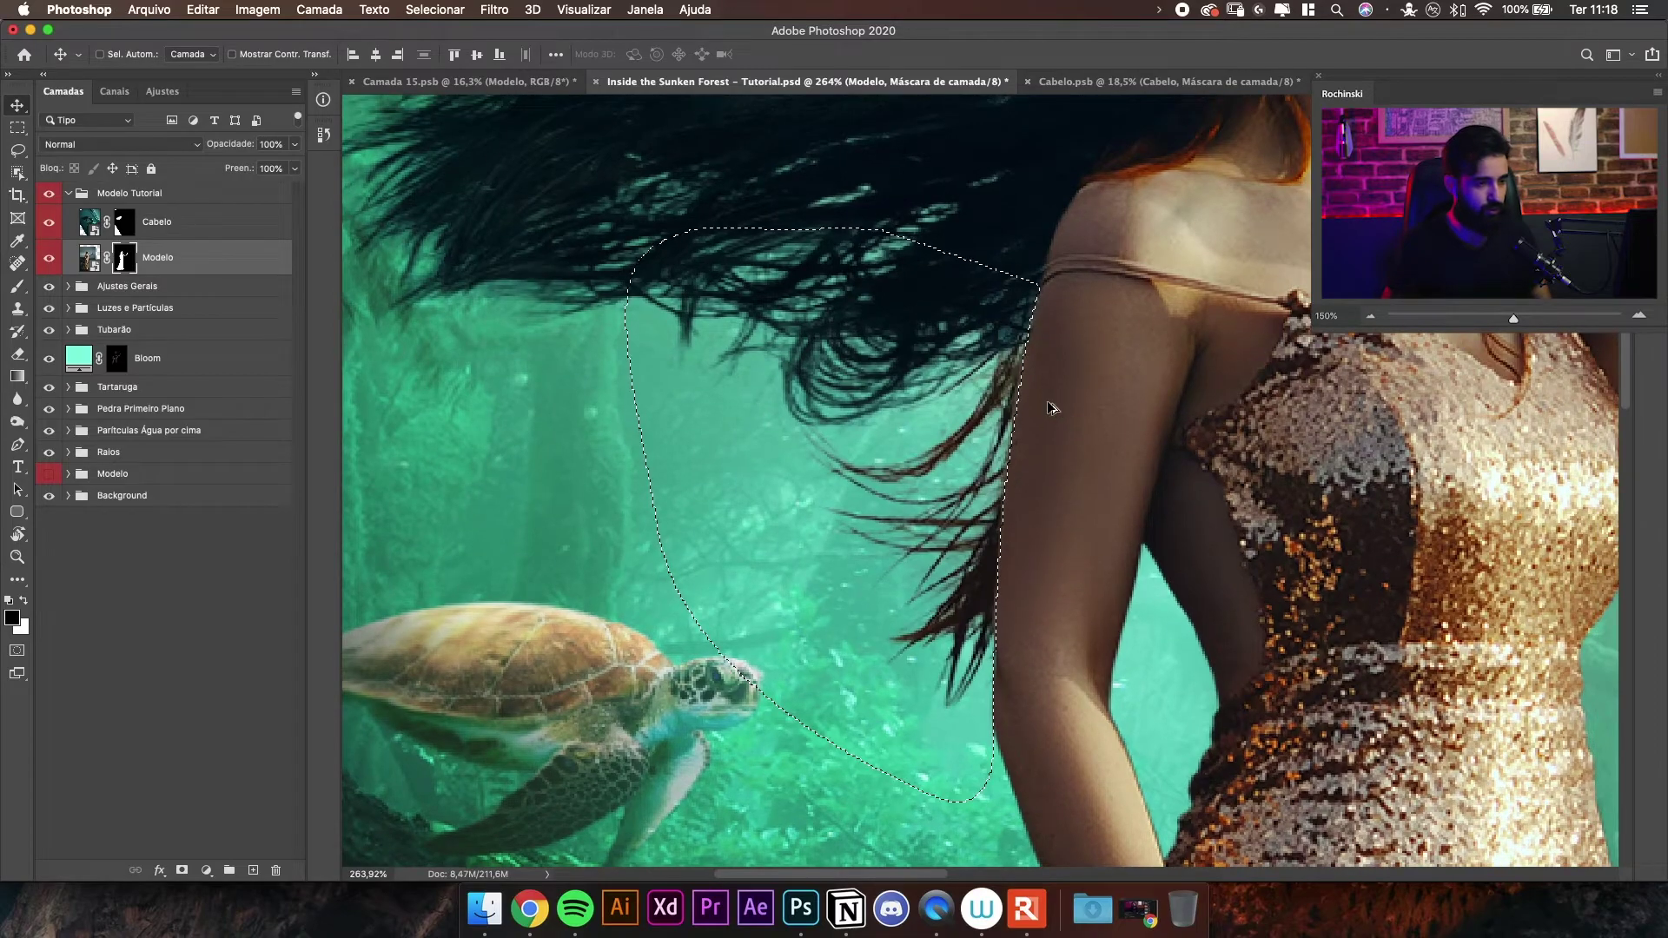
pyautogui.scroll(5, 1055, 411)
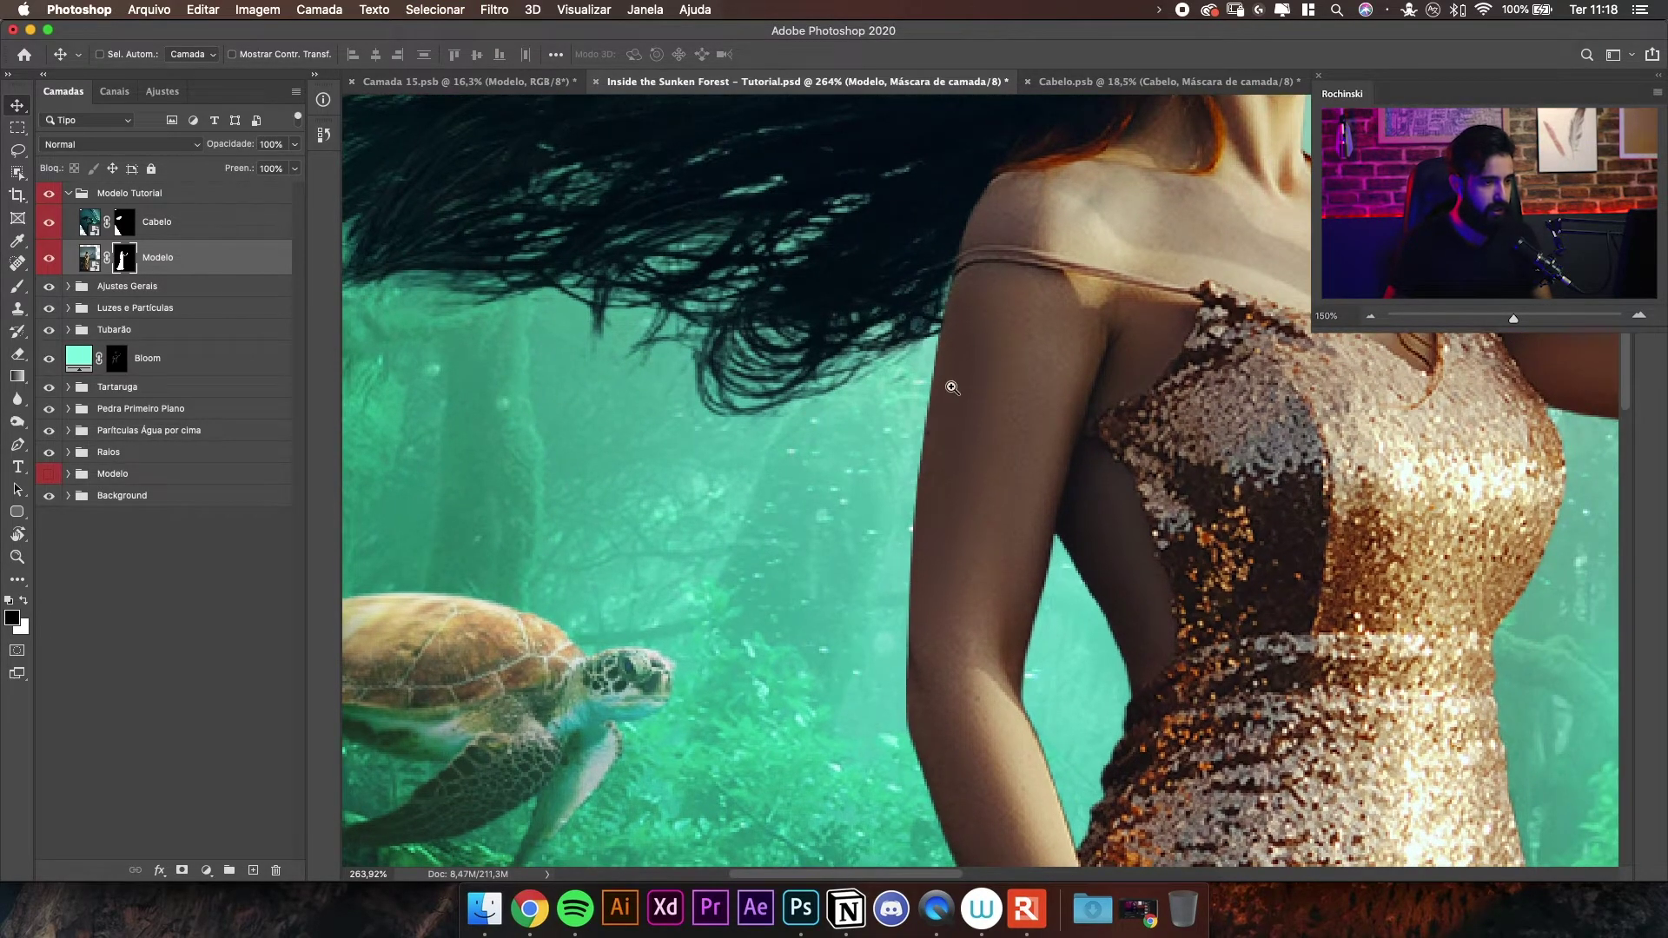
pyautogui.scroll(-3, 1008, 383)
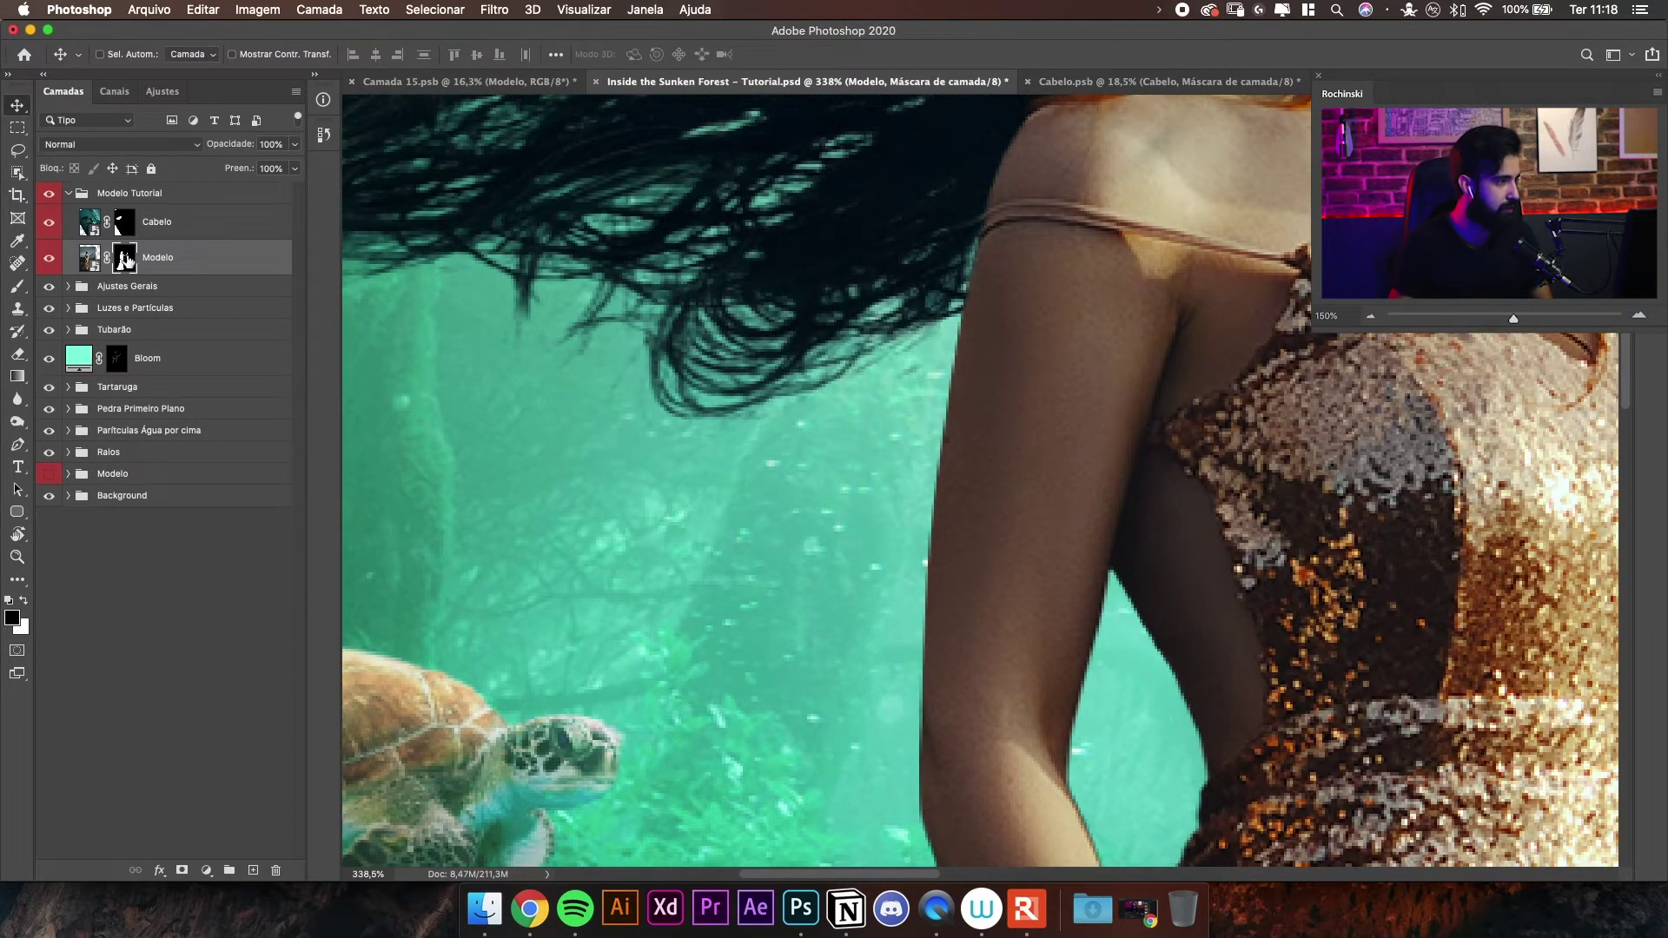
# - Soften the Modelo mask's edge along the upper arm near the dress strap with a much smaller Blur tool brush
pyautogui.click(19, 423)
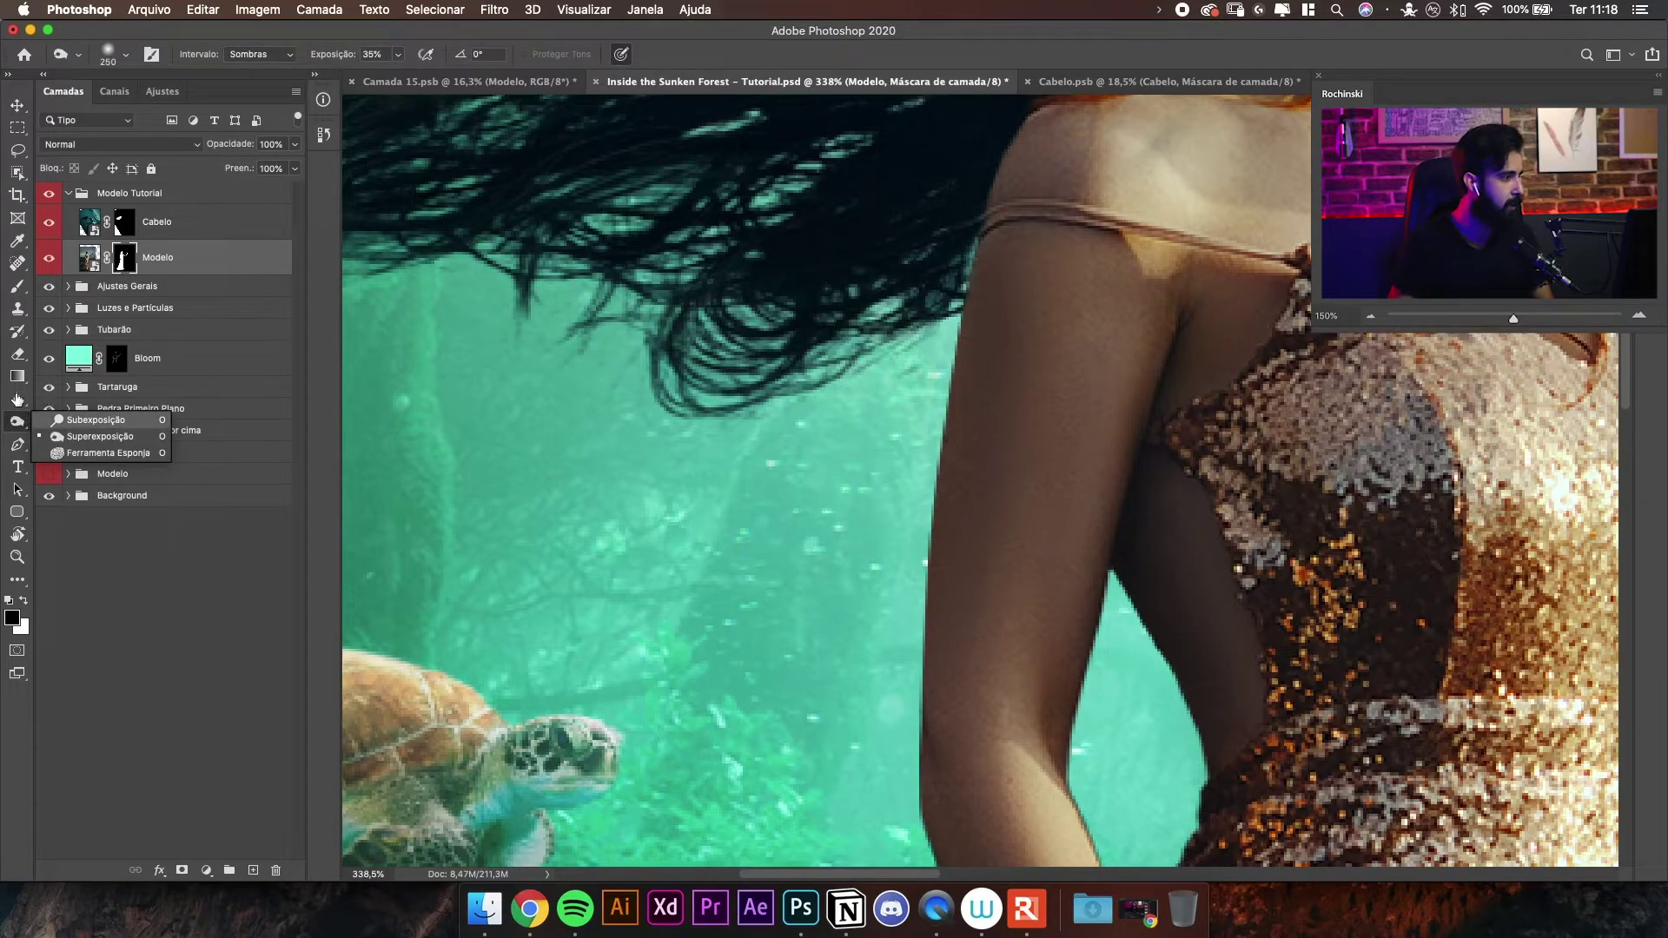
pyautogui.click(95, 420)
pyautogui.click(15, 396)
pyautogui.click(17, 399)
pyautogui.click(78, 400)
pyautogui.press('[')
pyautogui.press('[')
pyautogui.press('[')
pyautogui.press('[')
pyautogui.press('[')
pyautogui.press('[')
pyautogui.press('[')
pyautogui.press('[')
pyautogui.press('[')
pyautogui.press('[')
pyautogui.press('[')
pyautogui.press('[')
pyautogui.press('[')
pyautogui.press('[')
pyautogui.press('[')
pyautogui.press('[')
pyautogui.press('[')
pyautogui.moveTo(964, 341); pyautogui.dragTo(925, 339)
pyautogui.moveTo(990, 347); pyautogui.dragTo(978, 430)
pyautogui.moveTo(933, 361); pyautogui.dragTo(994, 363)
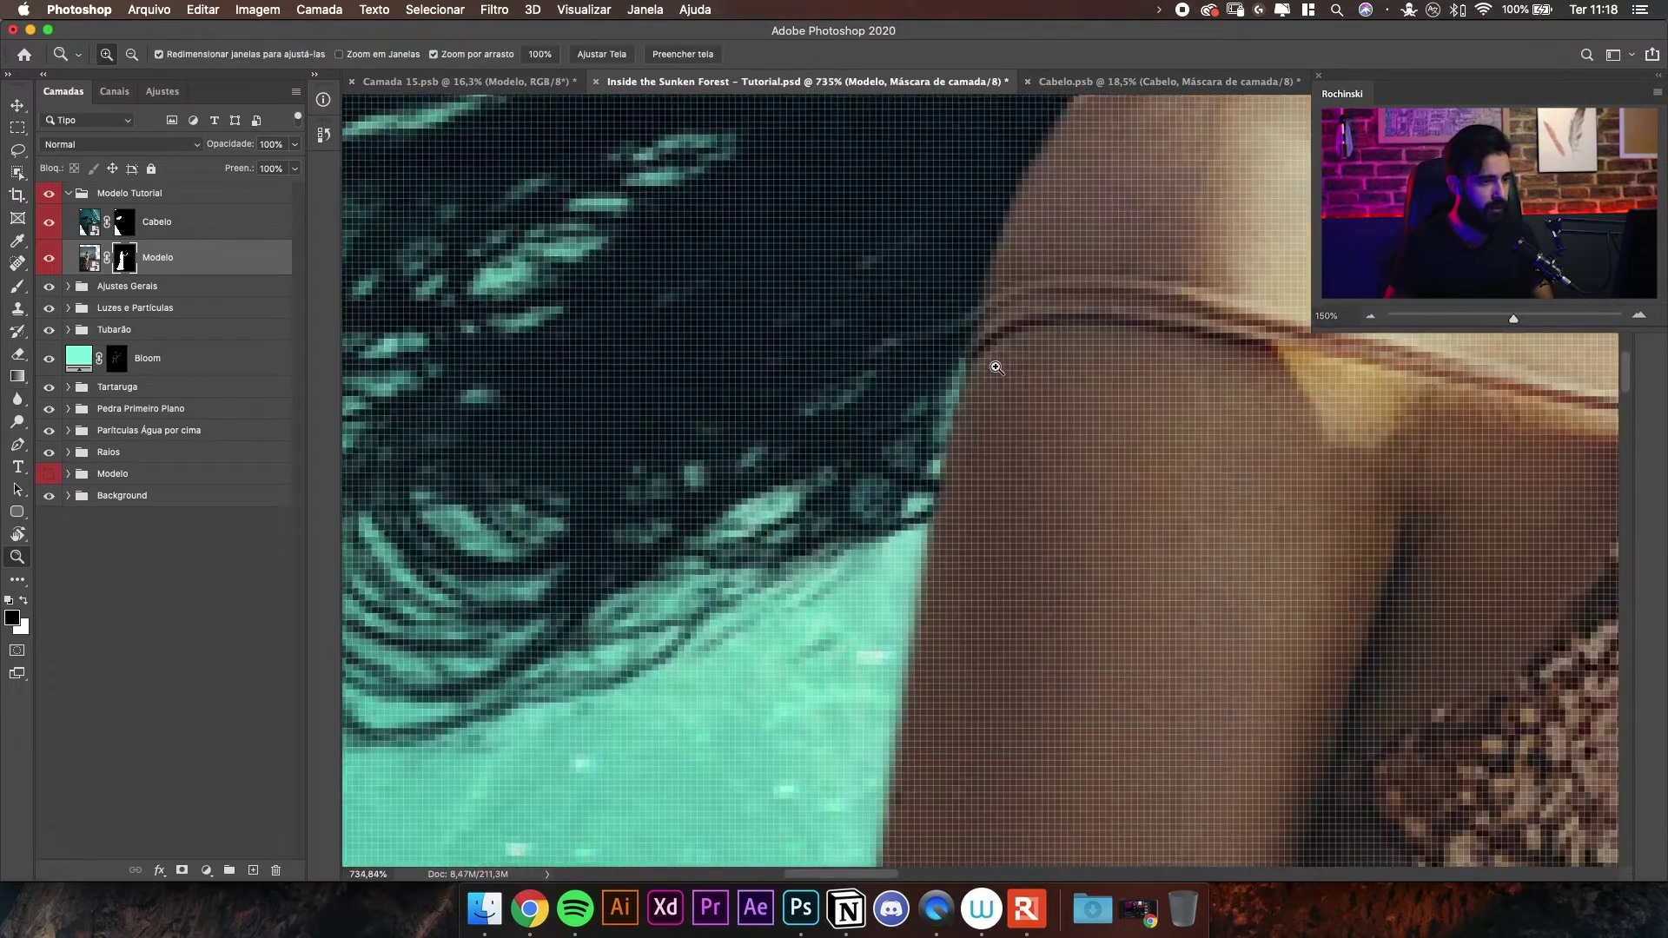
# - Paint white on the Cabelo mask to fill the gap between the hair and the upper arm below the strap
pyautogui.click(151, 233)
pyautogui.press('b')
pyautogui.click(116, 224)
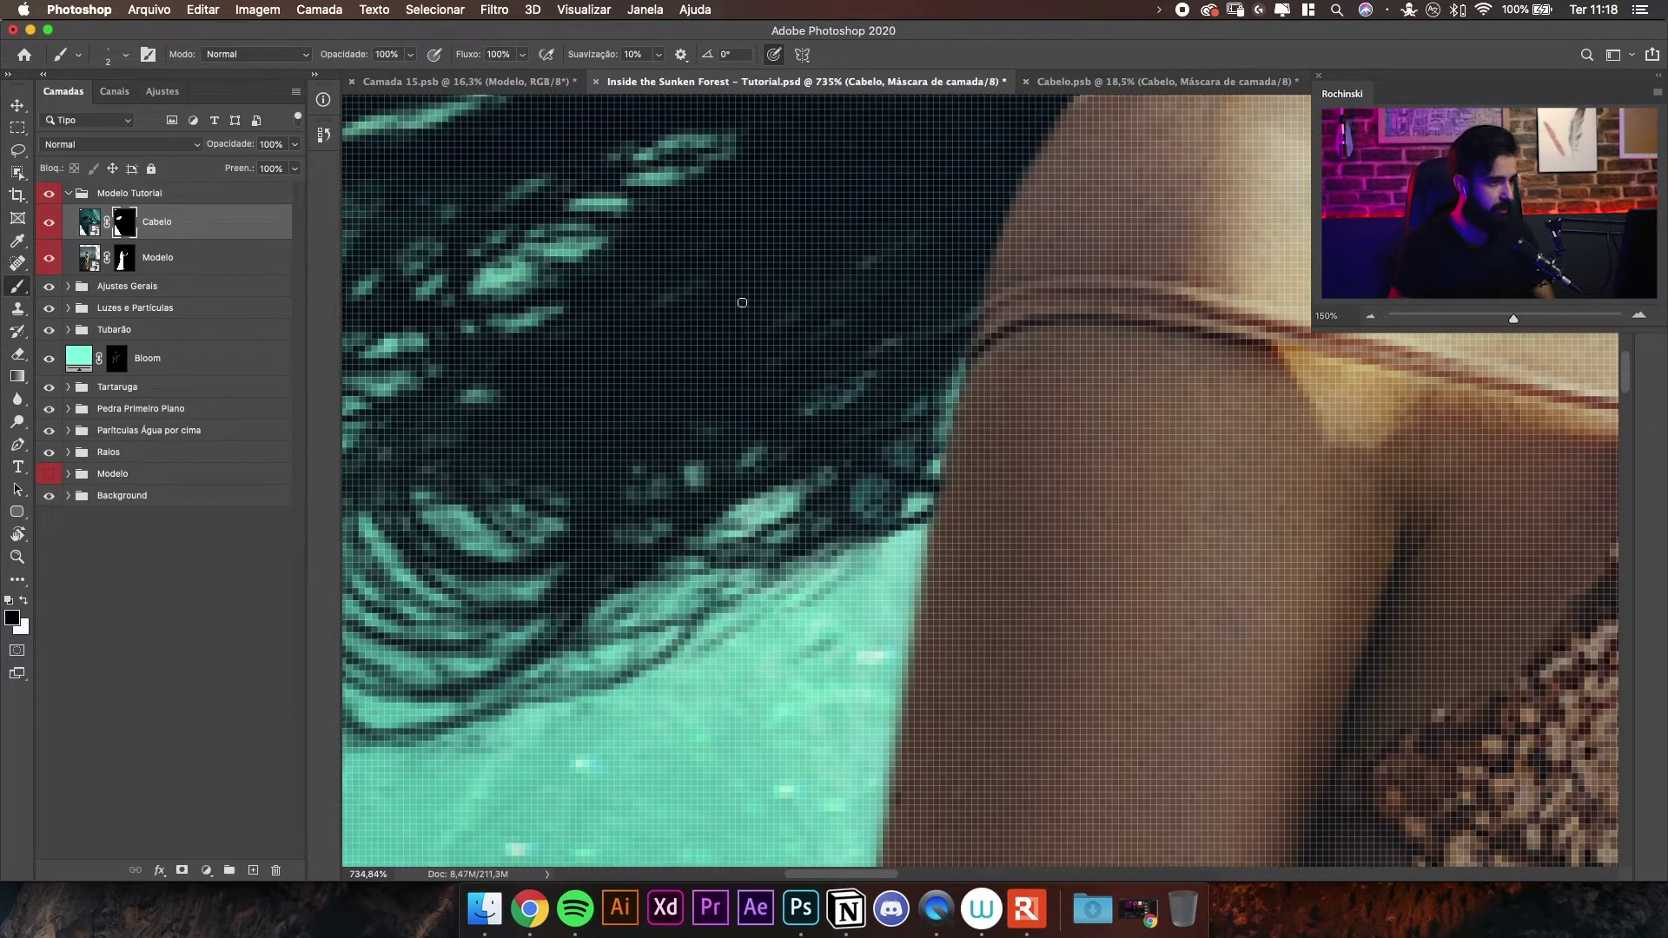
pyautogui.press('x')
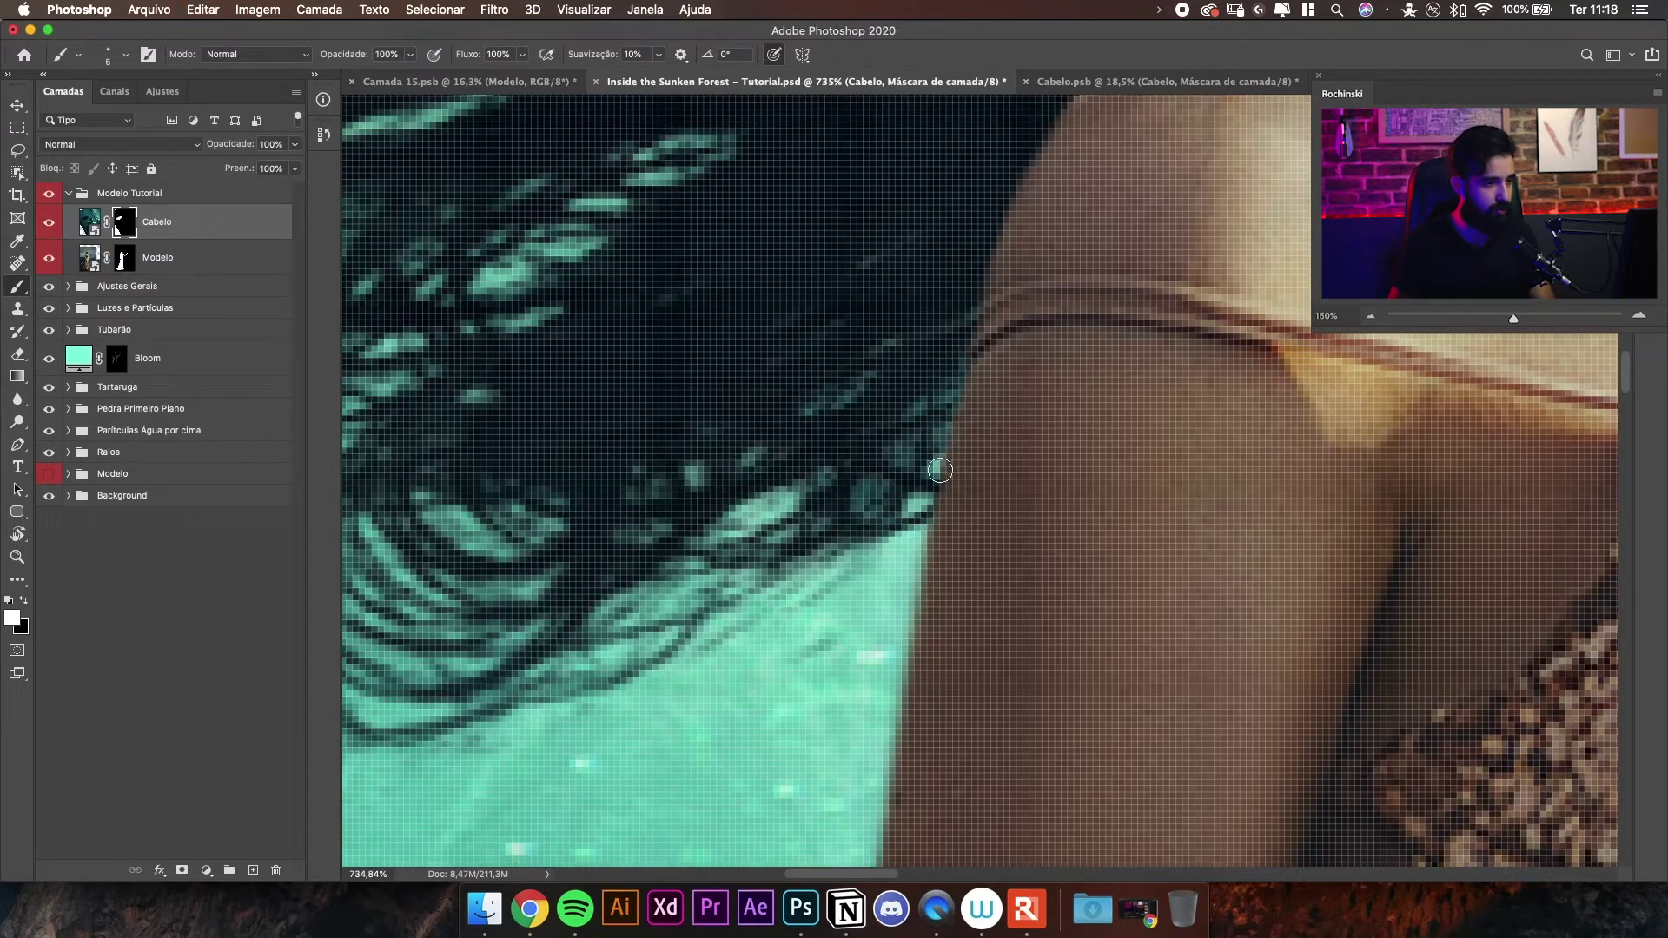
pyautogui.press('z')
pyautogui.moveTo(985, 338); pyautogui.dragTo(973, 308)
# - Move the Cabelo and Modelo layers together slightly to the right in the composition
pyautogui.keyDown('shift'); pyautogui.click(190, 257); pyautogui.keyUp('shift')
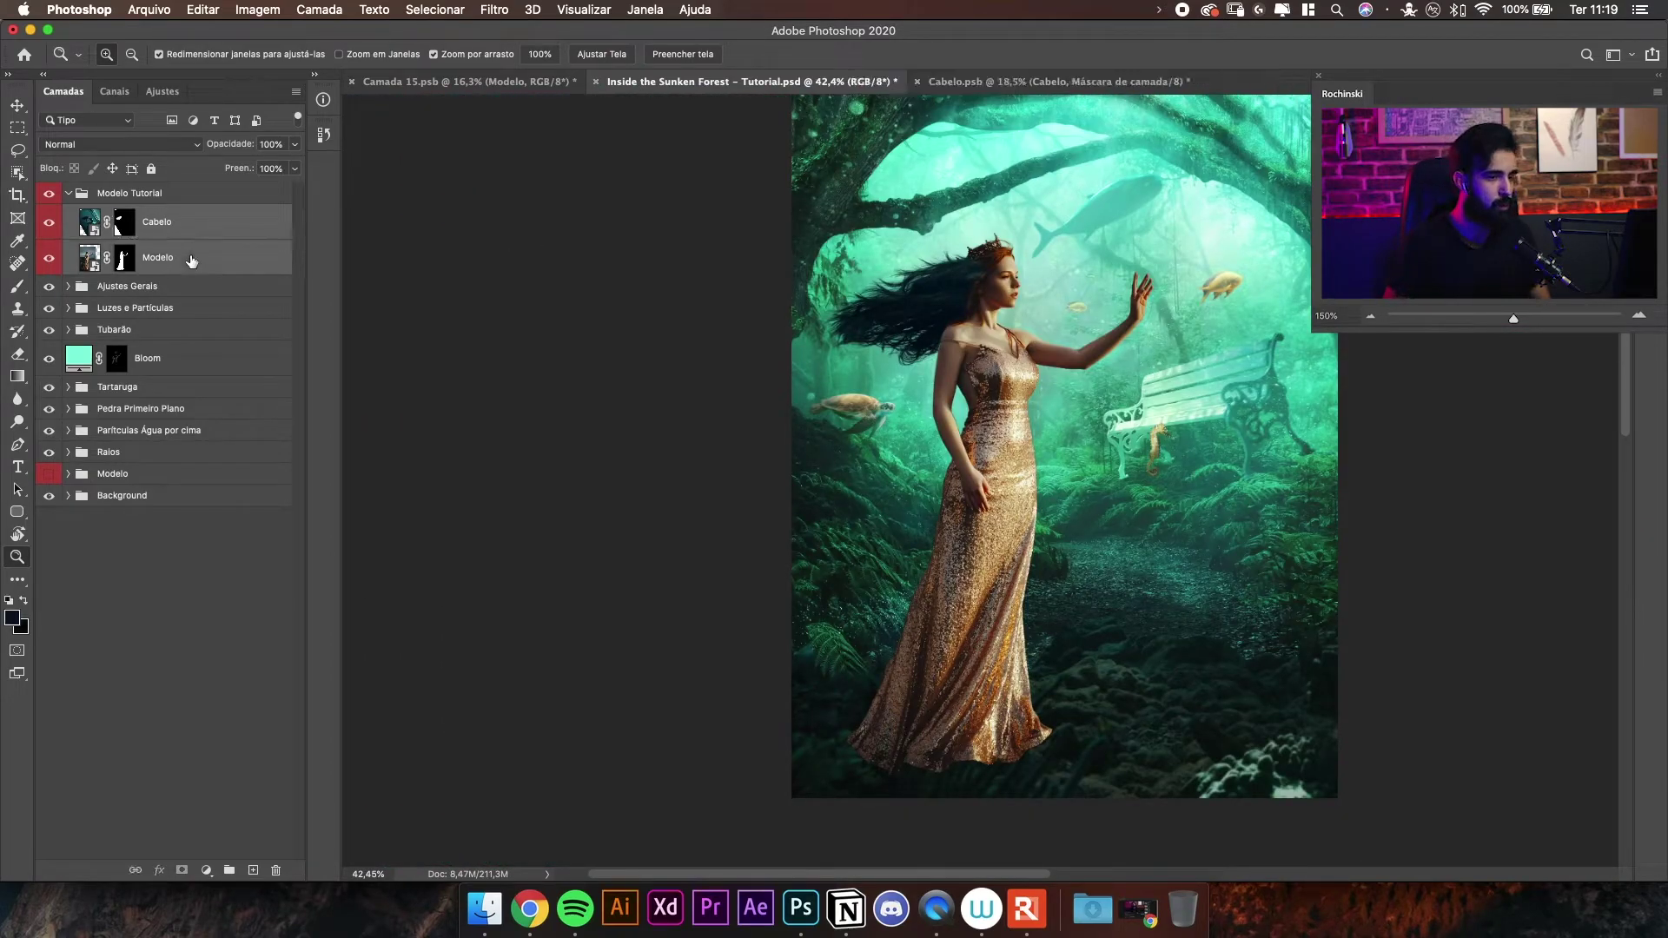
pyautogui.press('v')
pyautogui.moveTo(1047, 352); pyautogui.dragTo(1068, 347)
# - Compare the Cabelo hair with the model's own hair at different magnifications and with the Cabelo layer hidden and shown
pyautogui.press('z')
pyautogui.moveTo(1004, 271); pyautogui.dragTo(1101, 191)
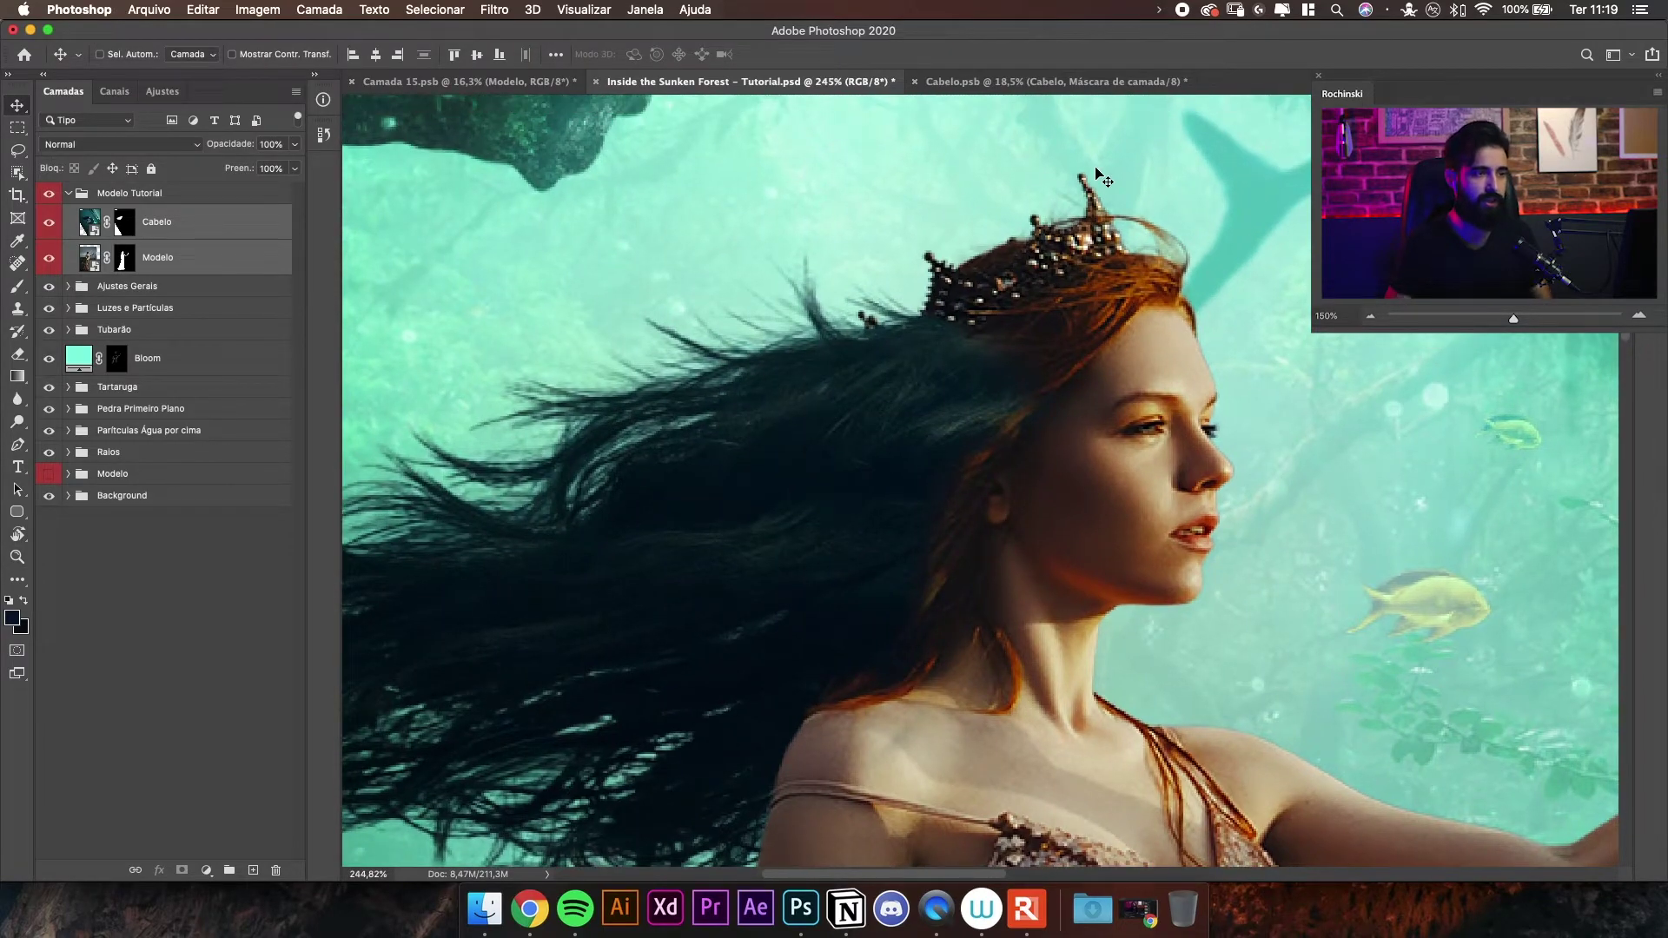
pyautogui.click(184, 228)
pyautogui.moveTo(1060, 304); pyautogui.dragTo(981, 365)
pyautogui.moveTo(969, 377); pyautogui.dragTo(964, 264)
pyautogui.moveTo(978, 344); pyautogui.dragTo(959, 376)
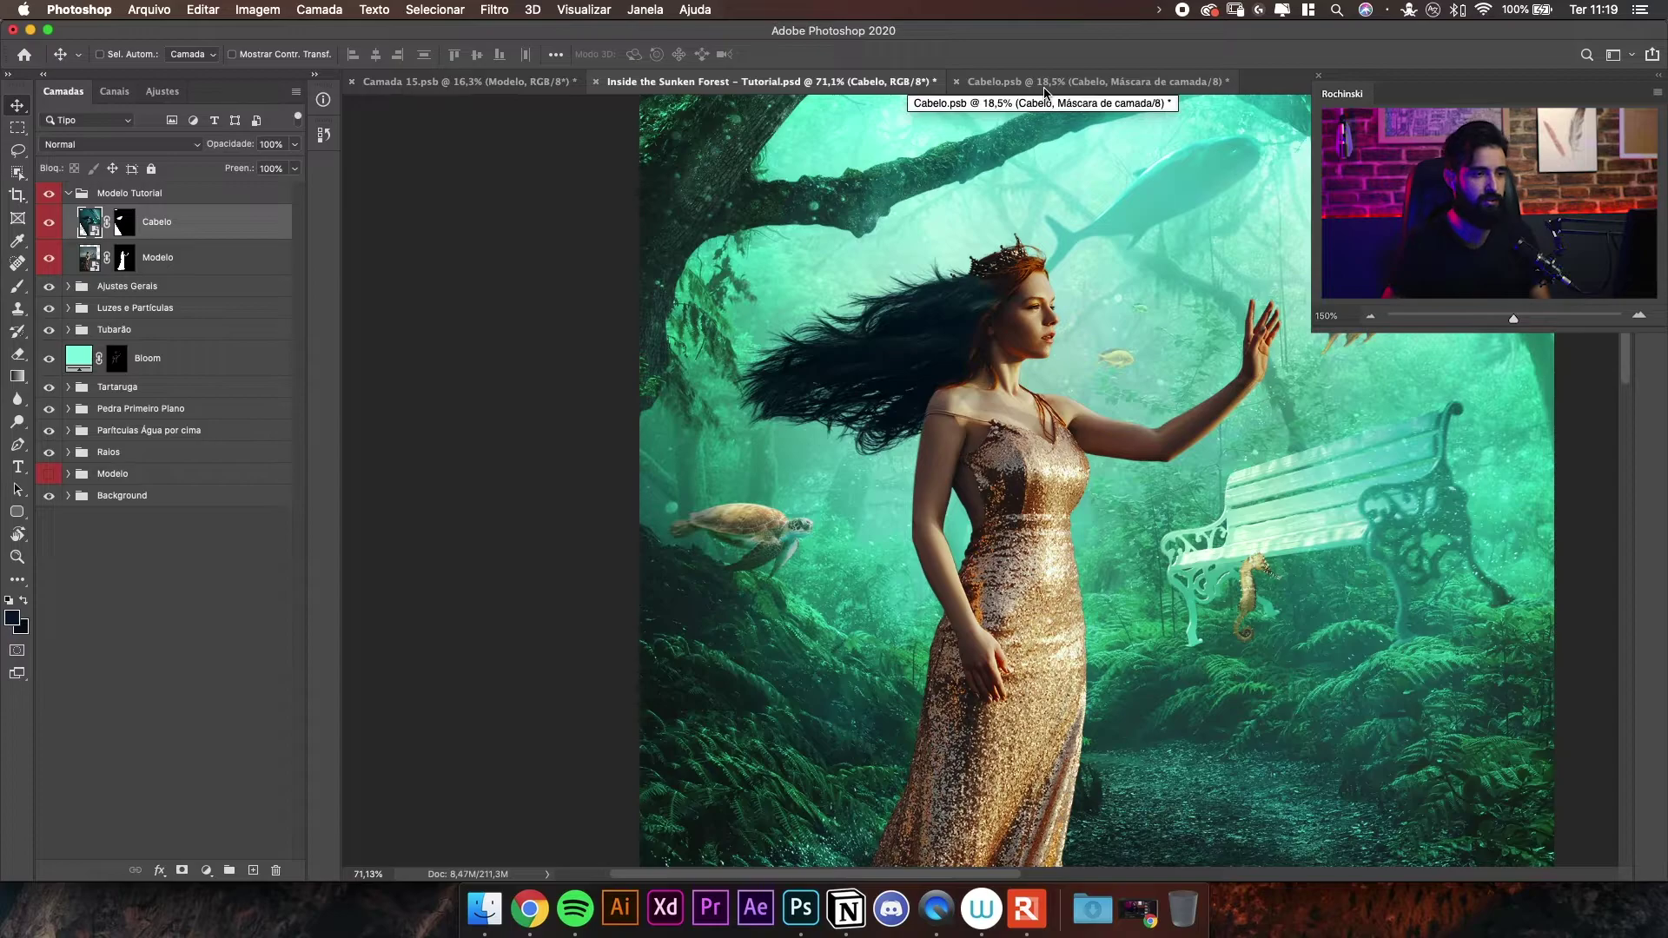
pyautogui.moveTo(934, 257); pyautogui.dragTo(1040, 323)
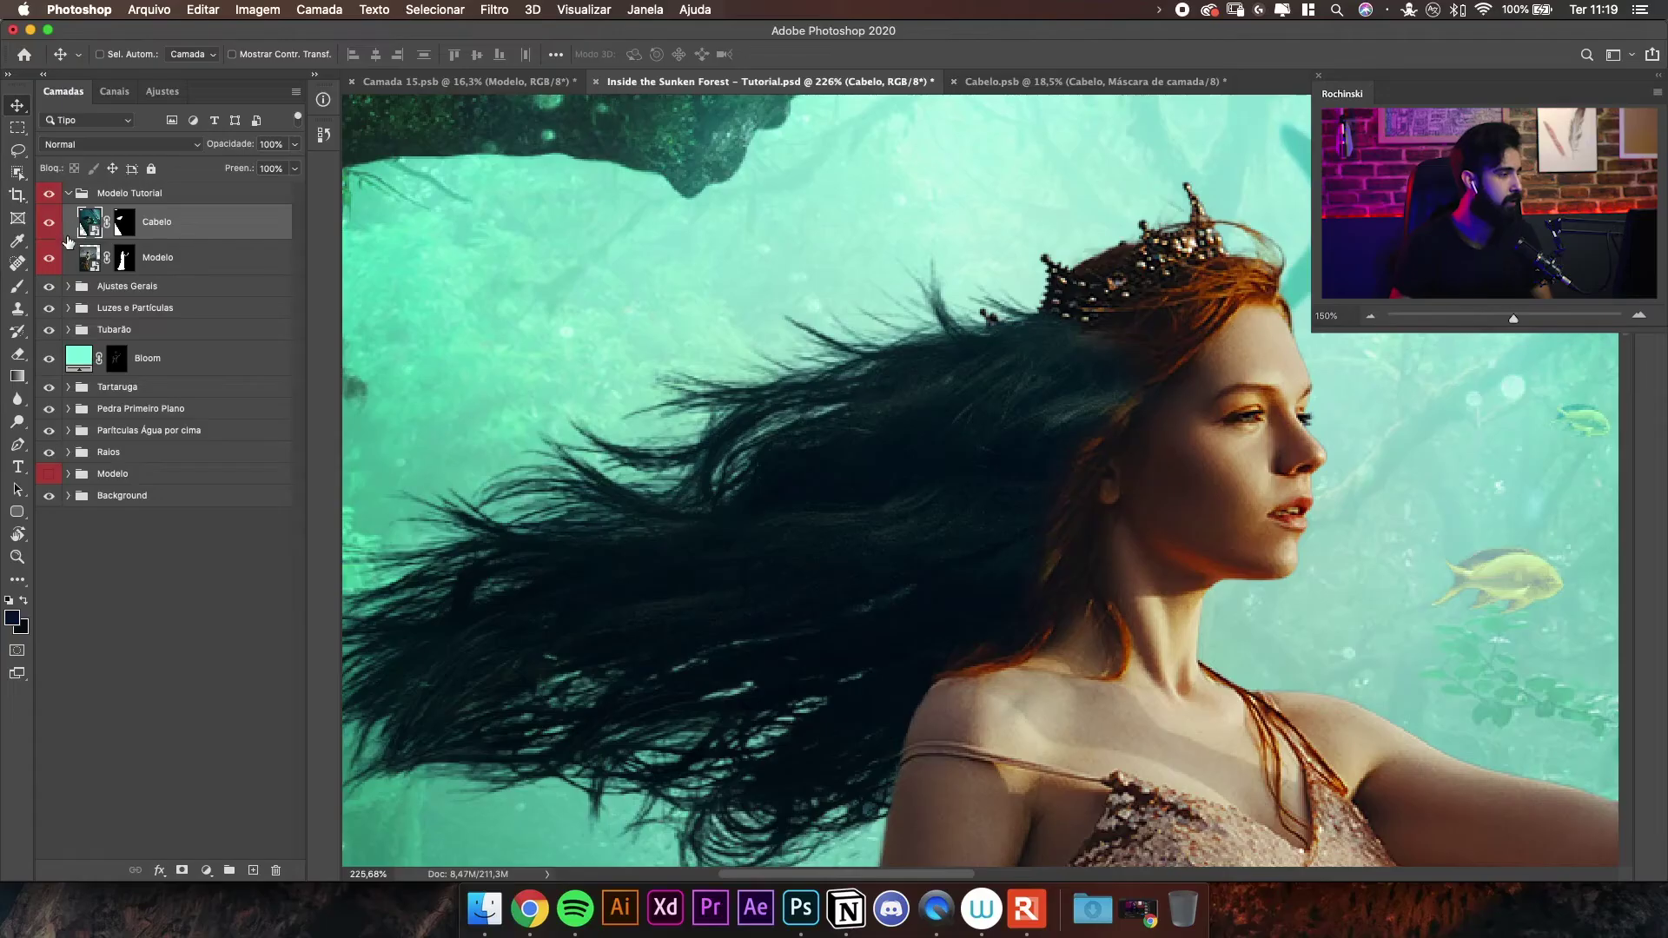
pyautogui.click(50, 227)
pyautogui.click(52, 229)
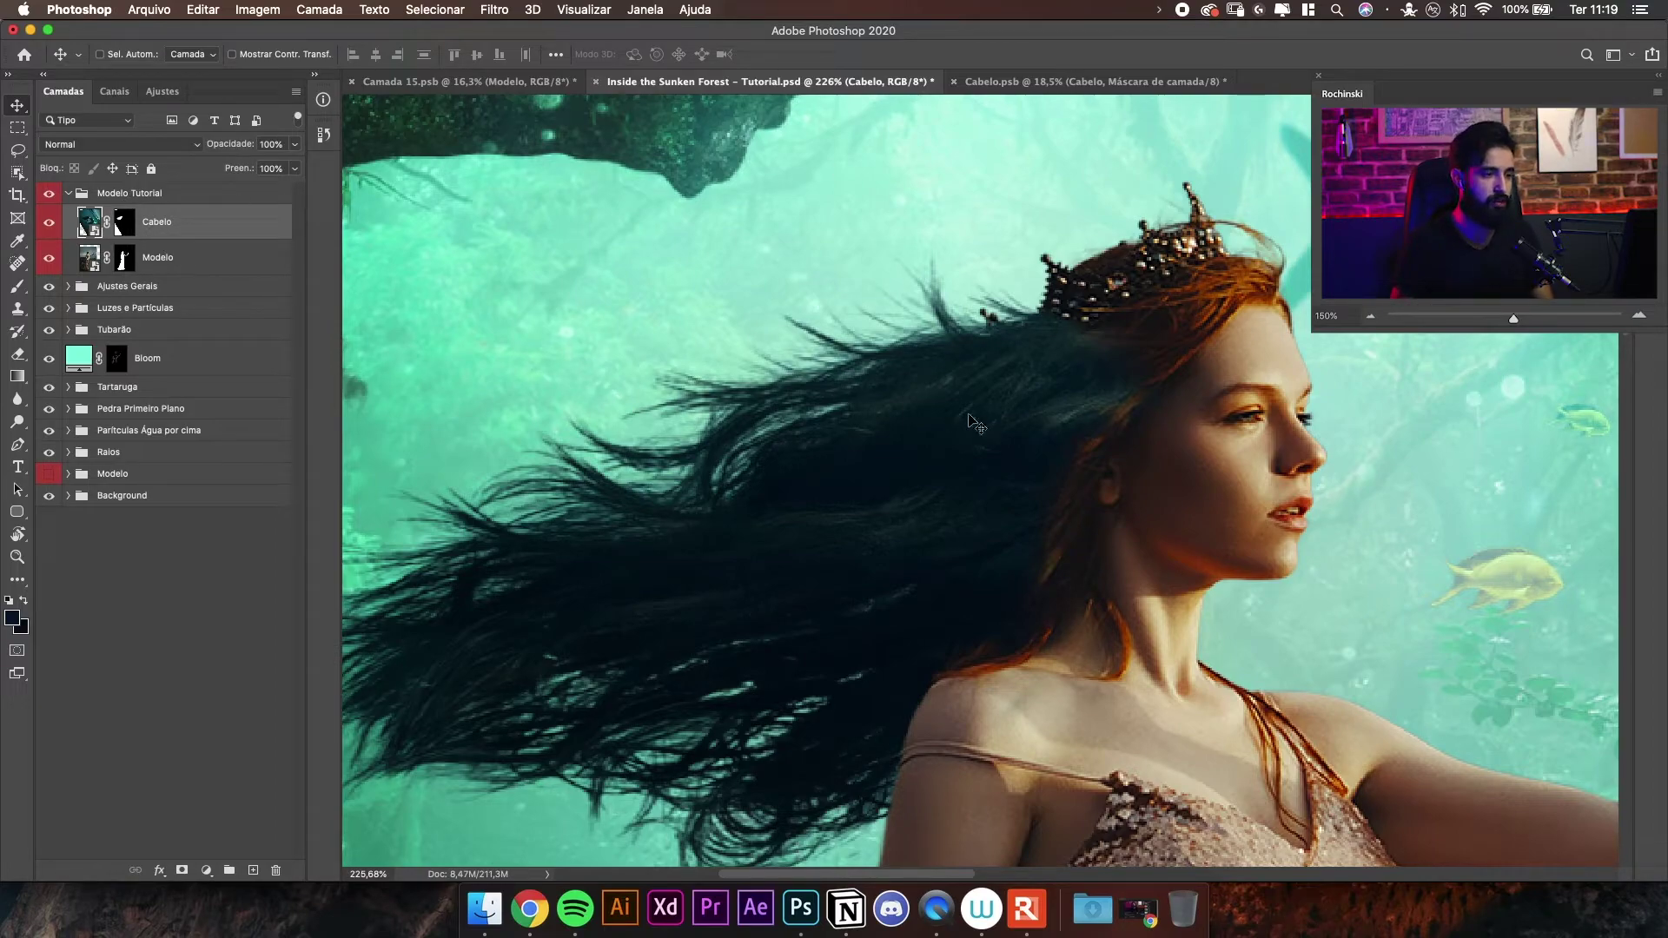
pyautogui.moveTo(1034, 370)
pyautogui.mouseDown()
pyautogui.moveTo(978, 328)
pyautogui.moveTo(1032, 357)
pyautogui.mouseUp()
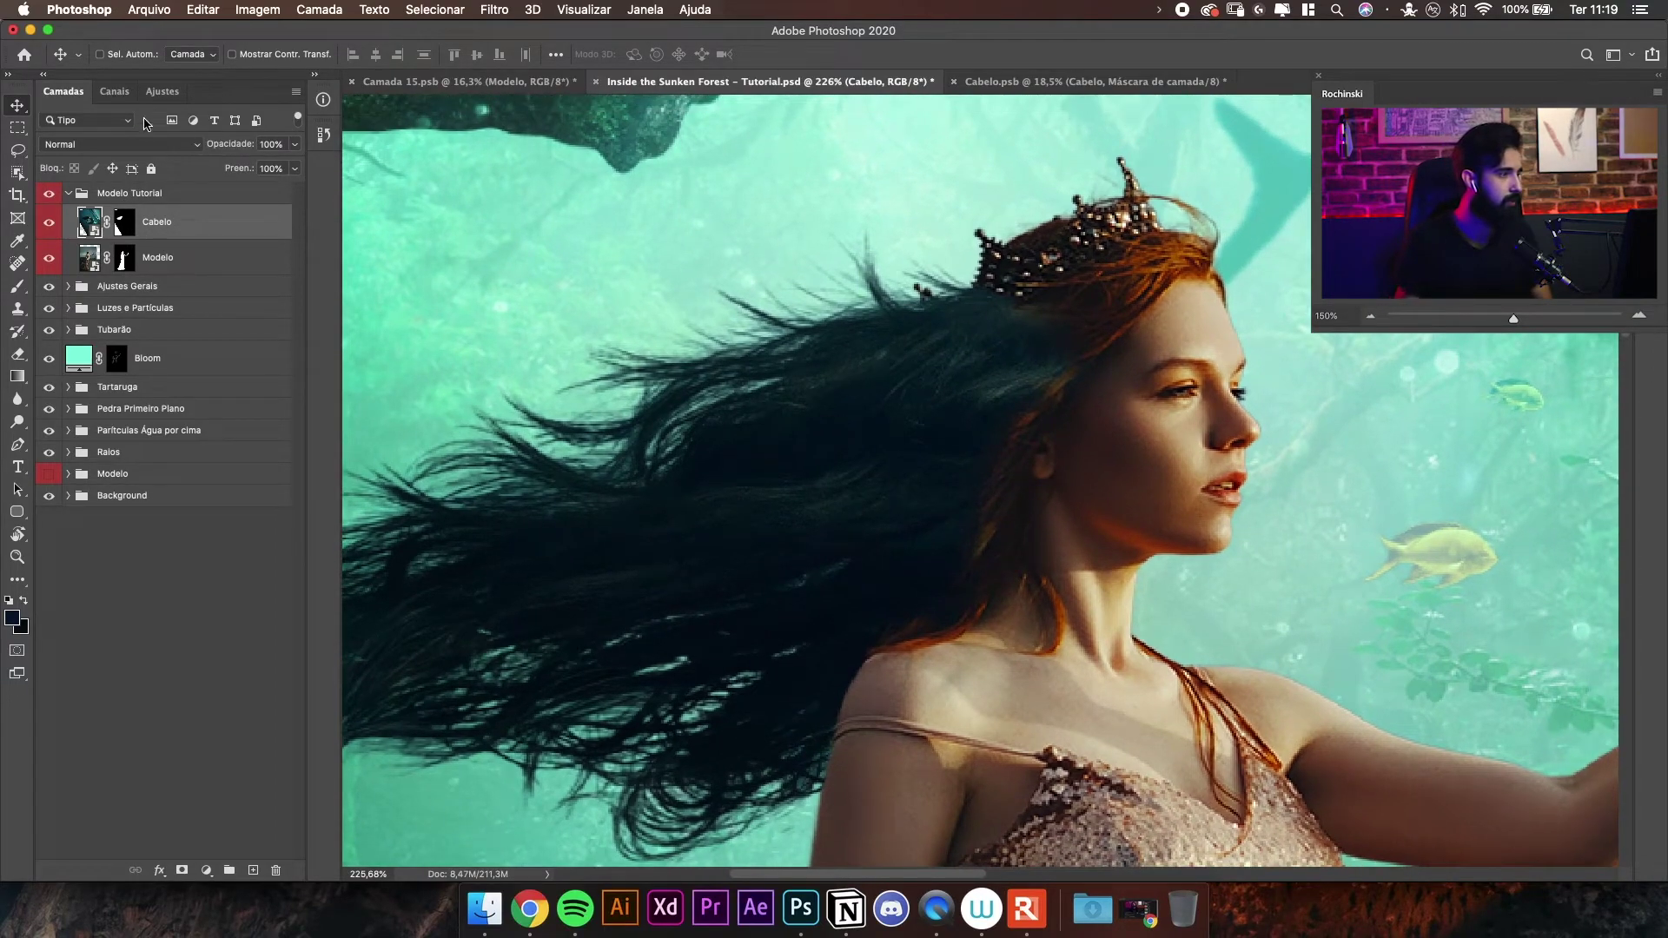
# - Add a solid color fill layer above Cabelo in a muted red with a hue of 10°
pyautogui.click(206, 870)
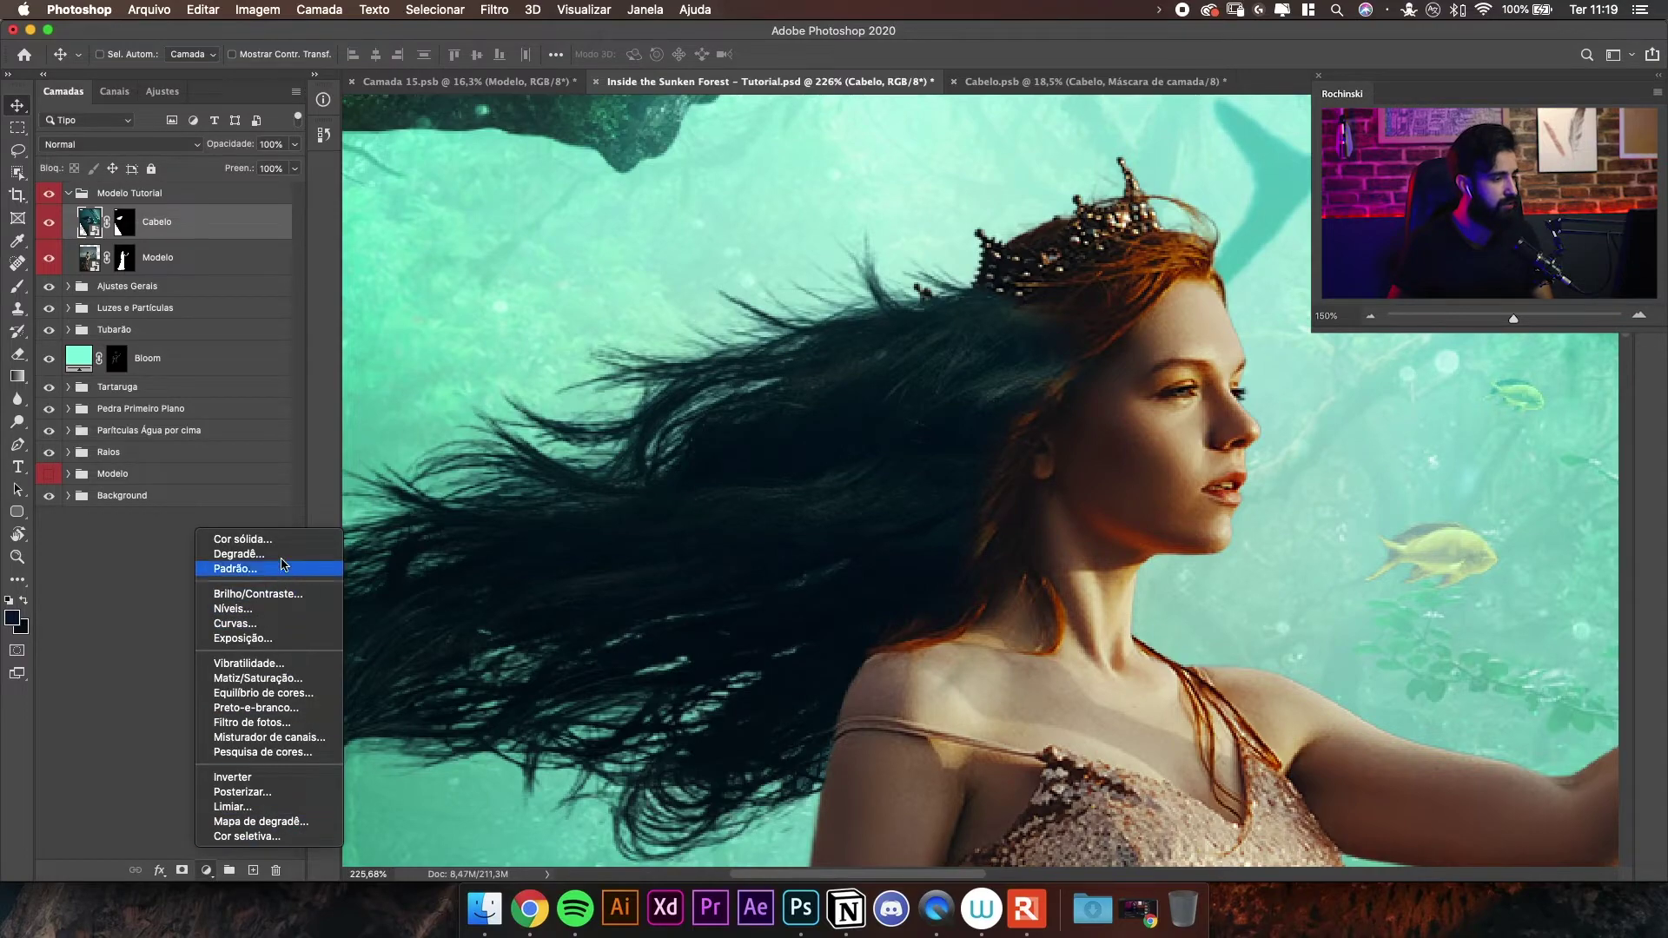
pyautogui.click(260, 539)
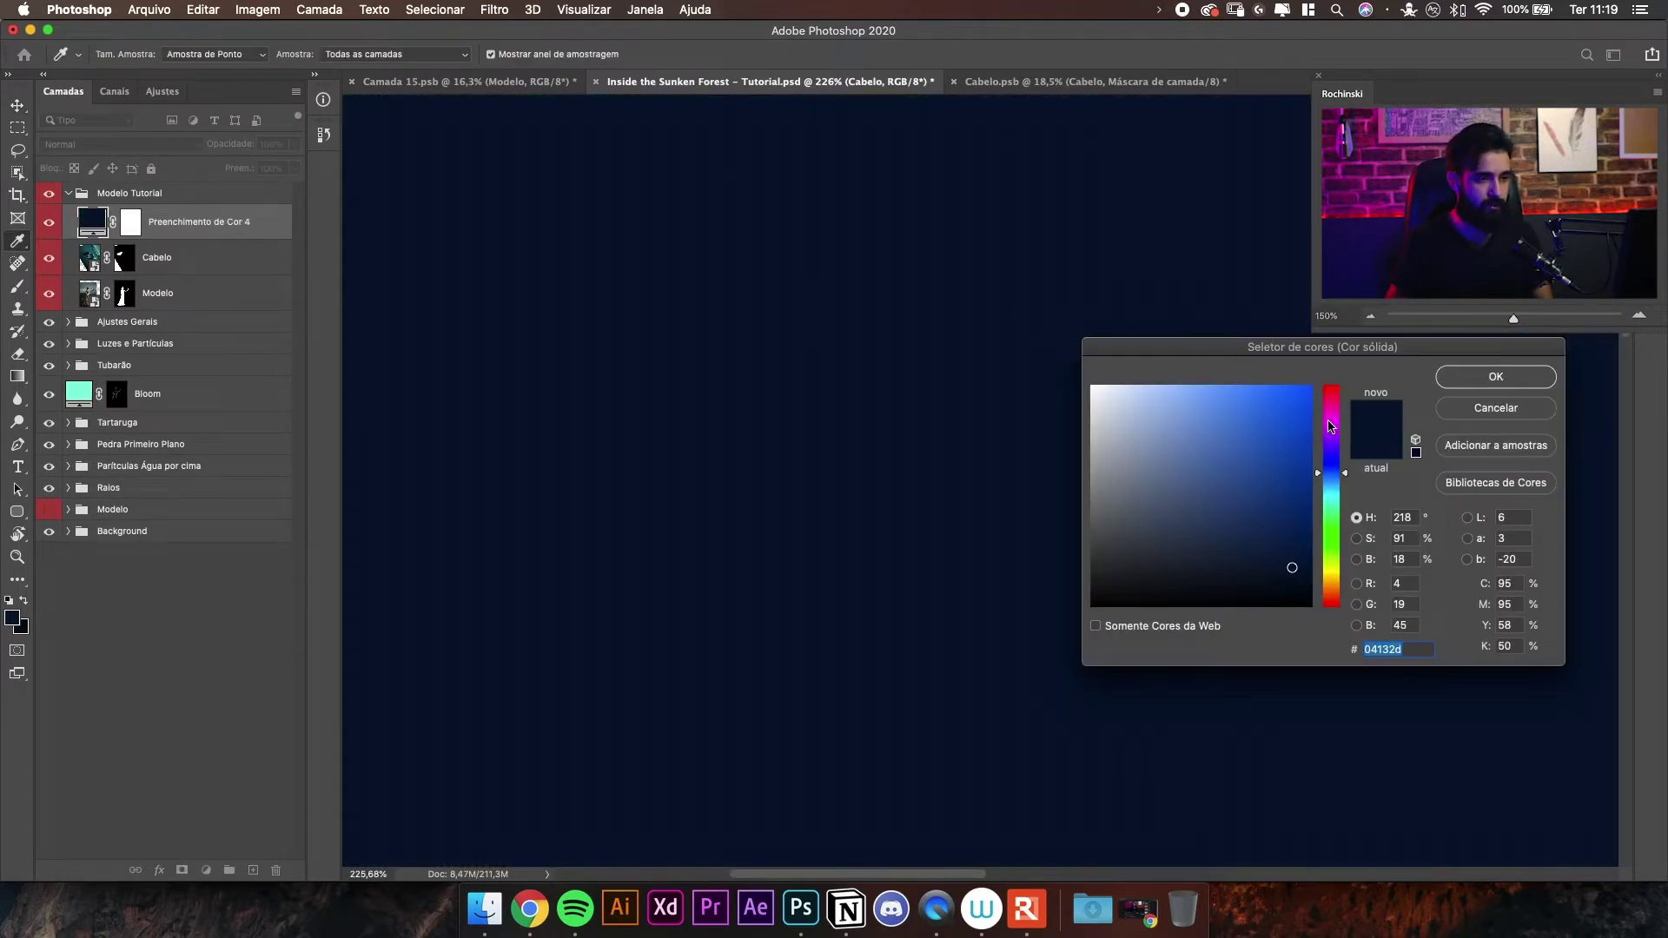
pyautogui.moveTo(1326, 427); pyautogui.dragTo(1329, 388)
pyautogui.click(1280, 407)
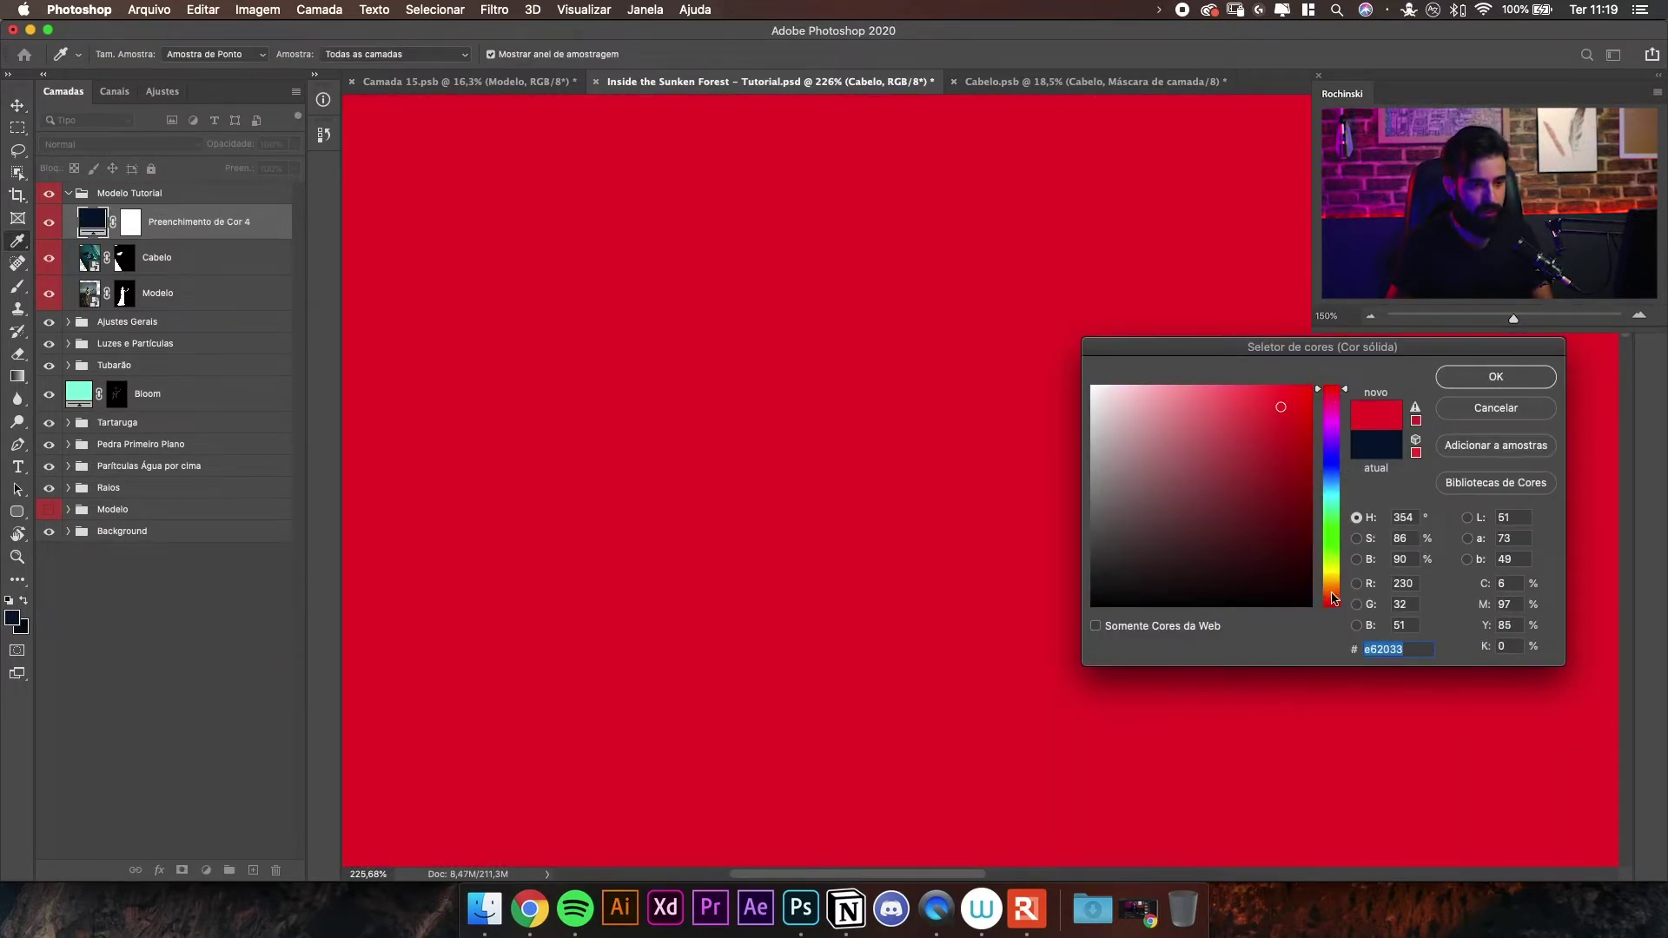
pyautogui.click(1333, 600)
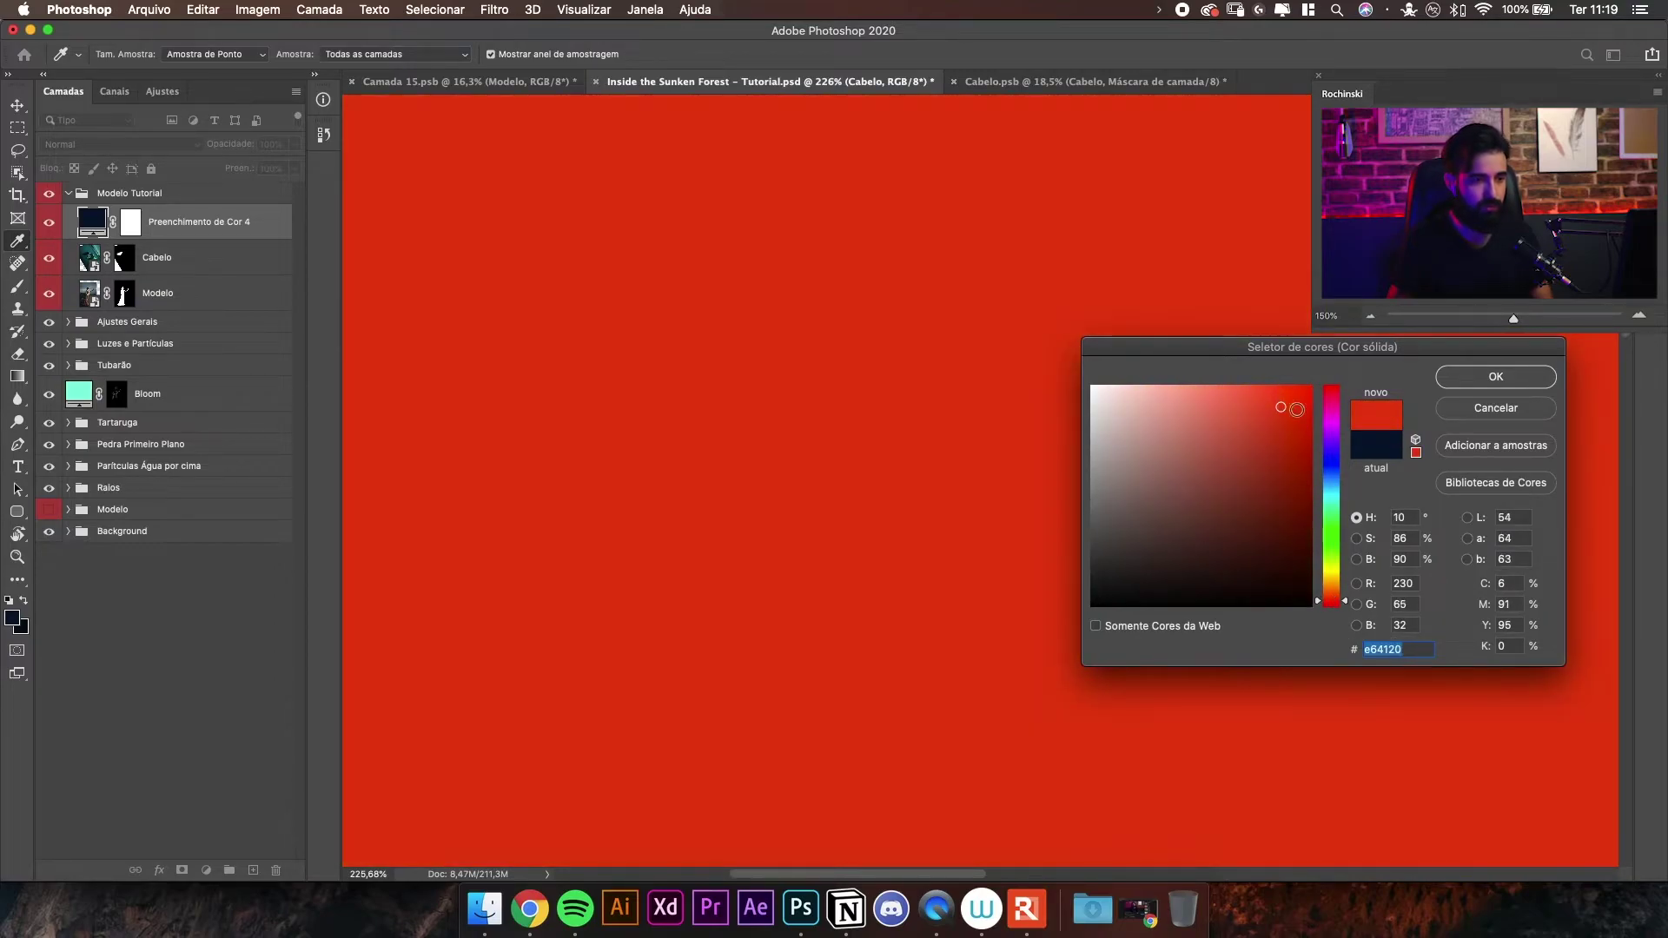
pyautogui.moveTo(1290, 417); pyautogui.dragTo(1259, 451)
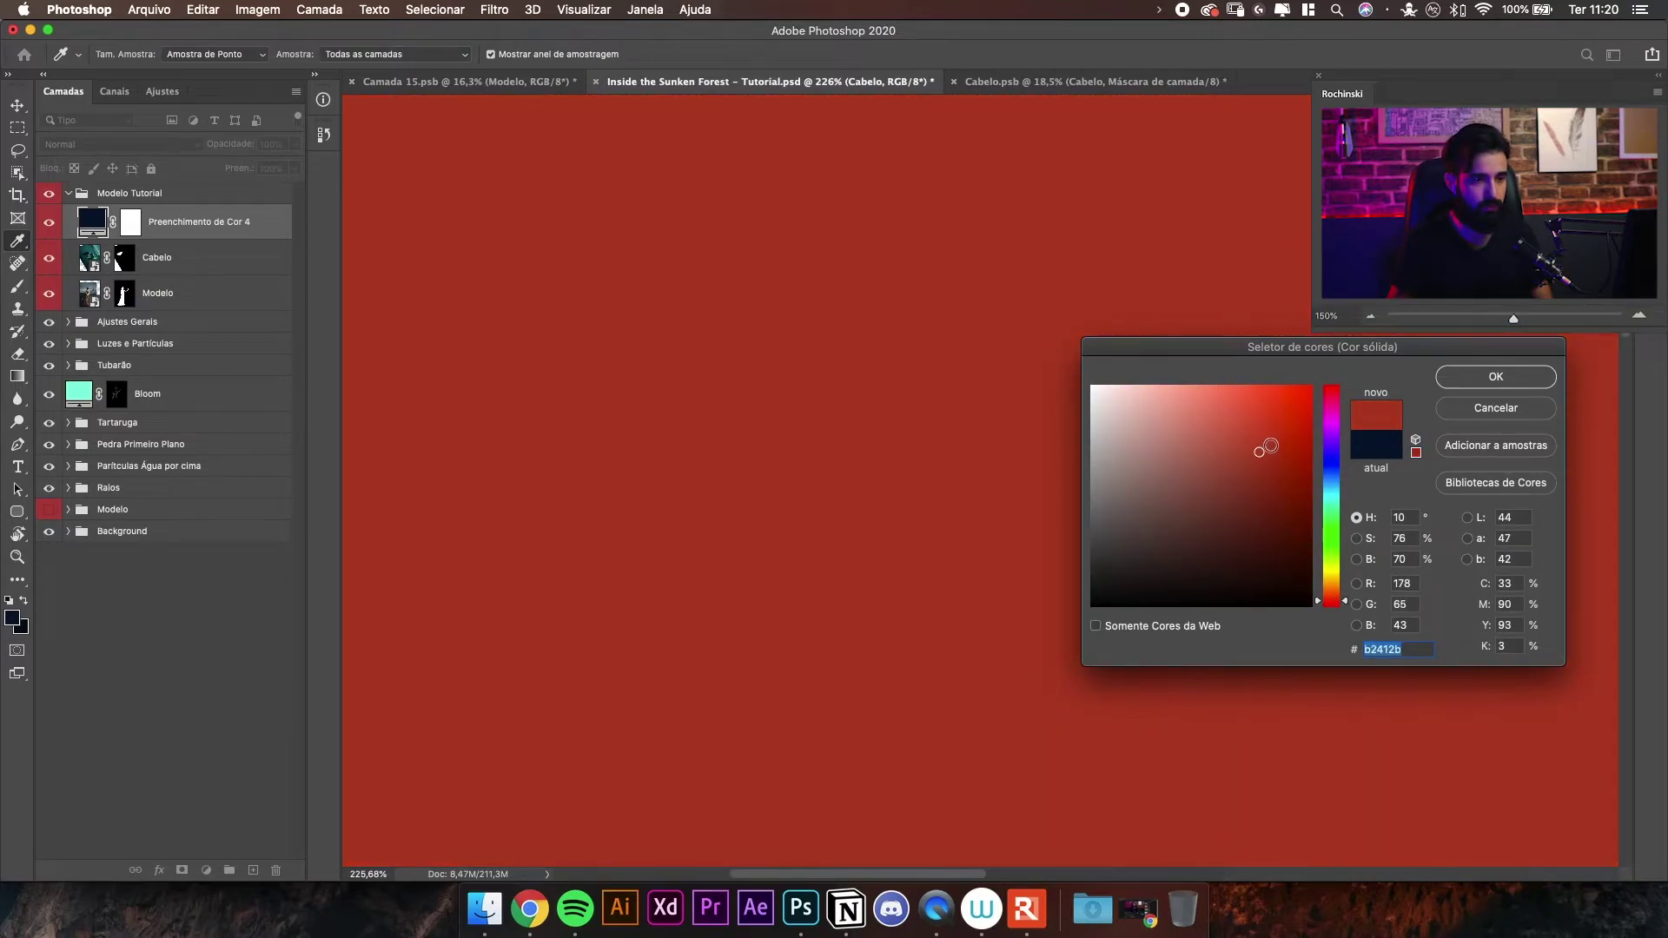
pyautogui.press('Return')
# - Clip the red fill layer to the Cabelo layer so that it colors only the floating hair
pyautogui.press('super+0')
pyautogui.hscroll(3, 926, 224)
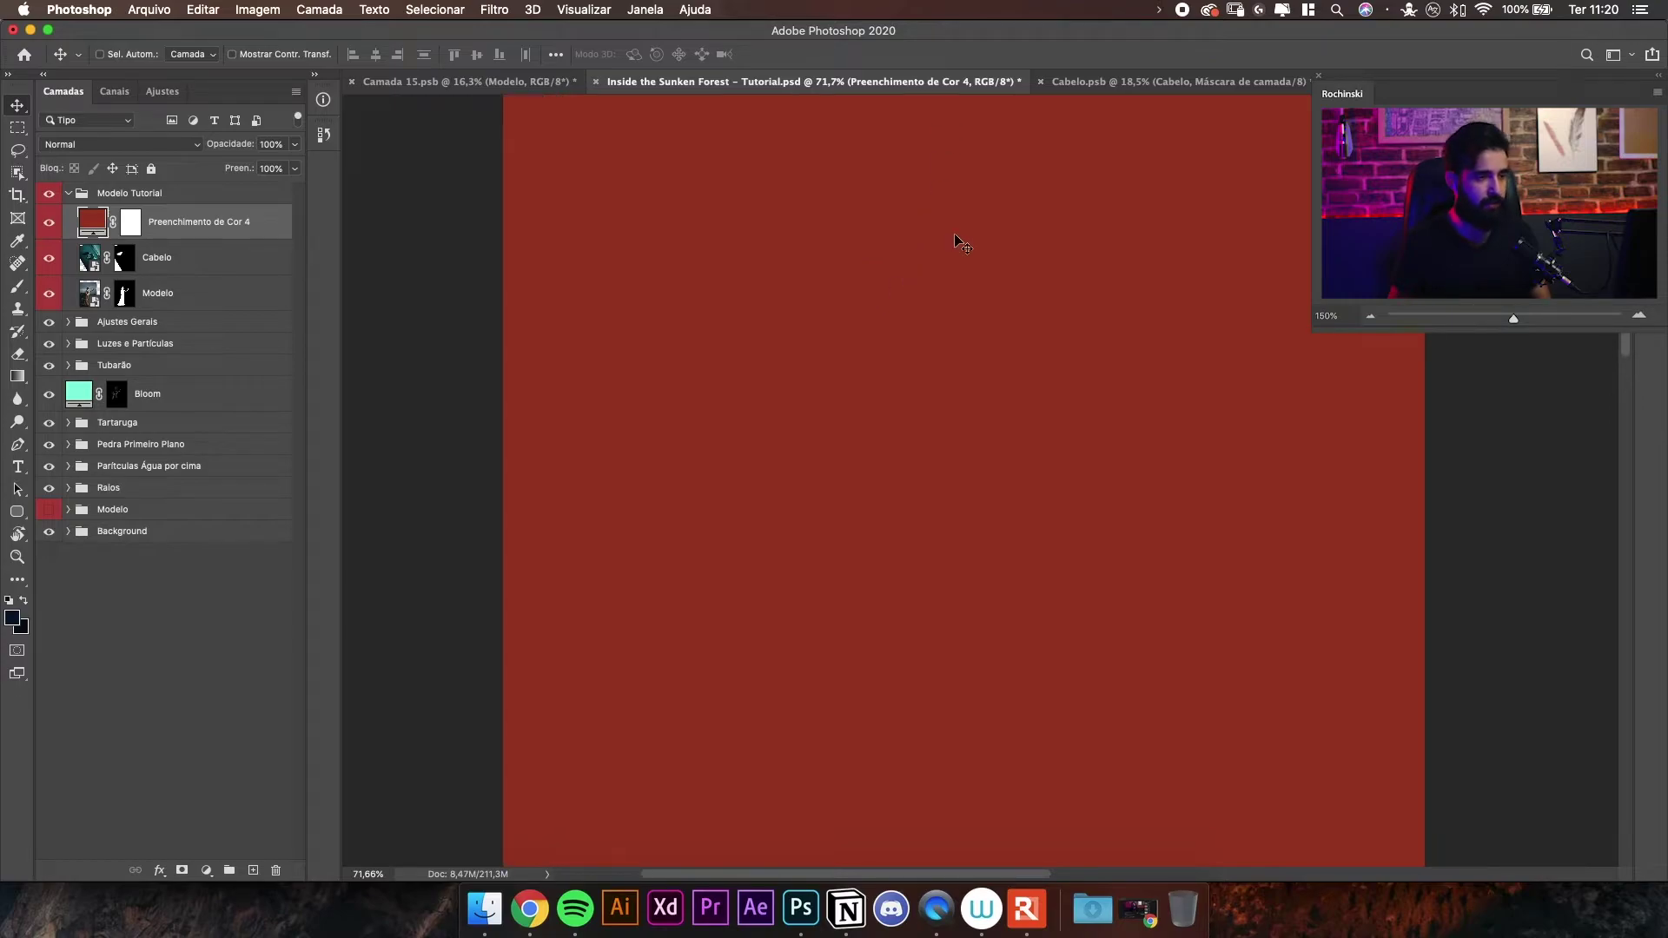
pyautogui.press('super+alt+g')
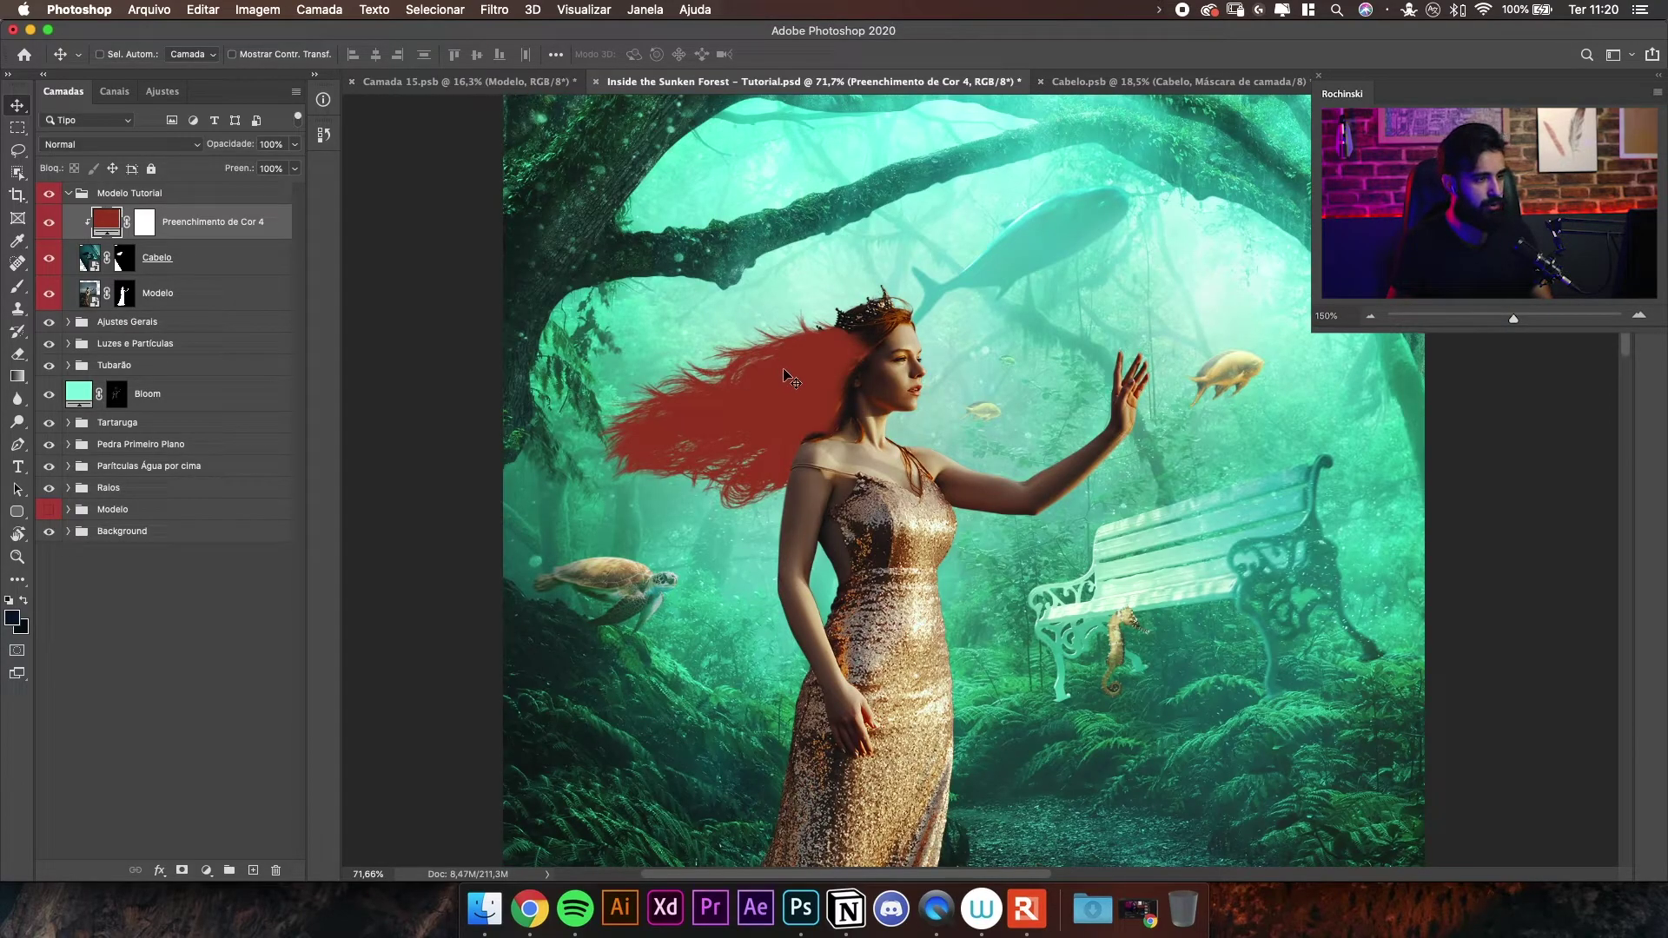
# - Set the clipped red fill layer's blend mode to Cor
pyautogui.press('z')
pyautogui.moveTo(873, 330); pyautogui.dragTo(883, 272)
pyautogui.moveTo(756, 349); pyautogui.dragTo(717, 517)
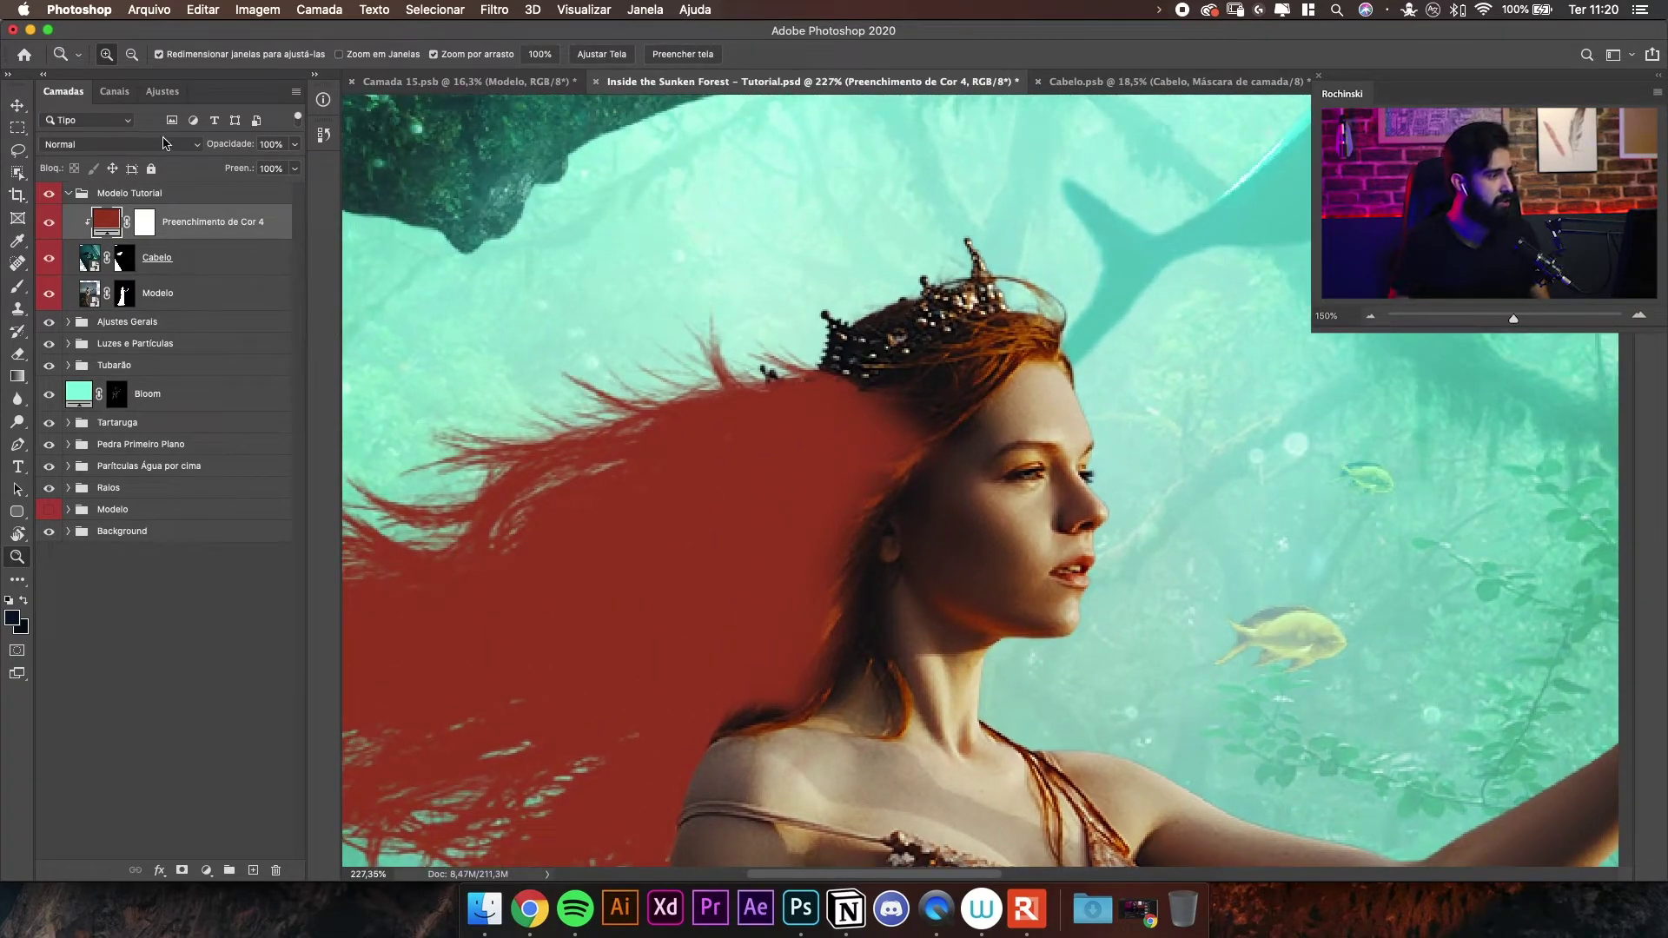
pyautogui.scroll(-5, 681, 212)
pyautogui.click(126, 144)
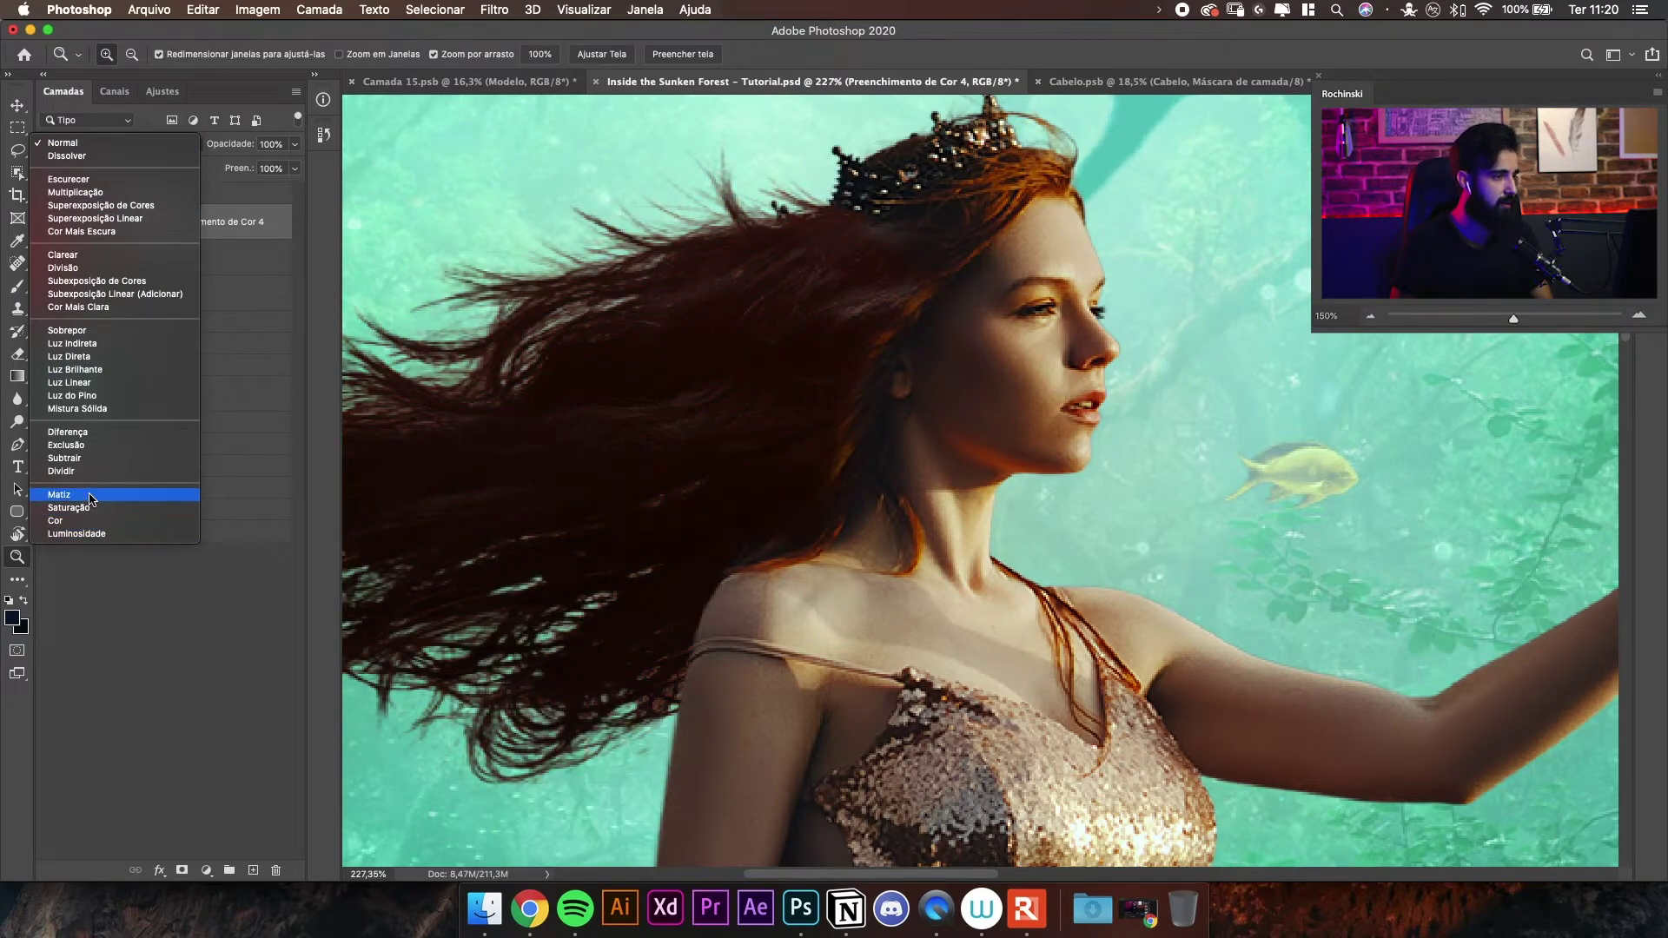
pyautogui.click(55, 520)
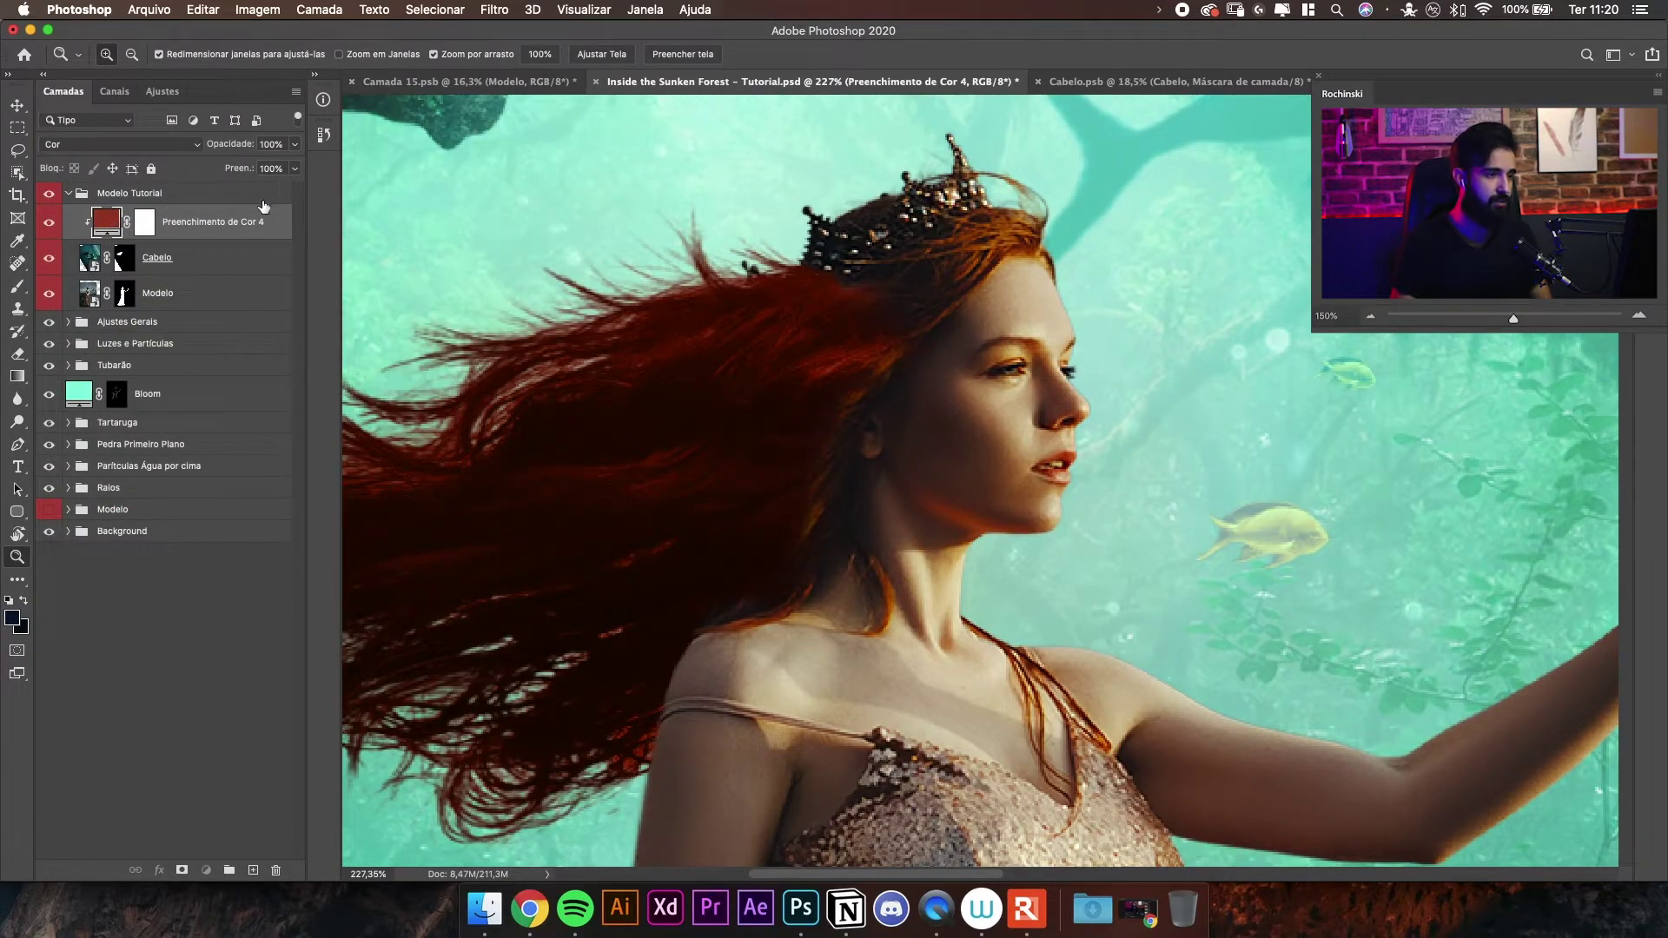
# - Change the clipped fill's color to the lighter orange #df895e
pyautogui.doubleClick(106, 221)
pyautogui.moveTo(1219, 479)
pyautogui.mouseDown()
pyautogui.moveTo(1235, 430)
pyautogui.moveTo(1218, 413)
pyautogui.mouseUp()
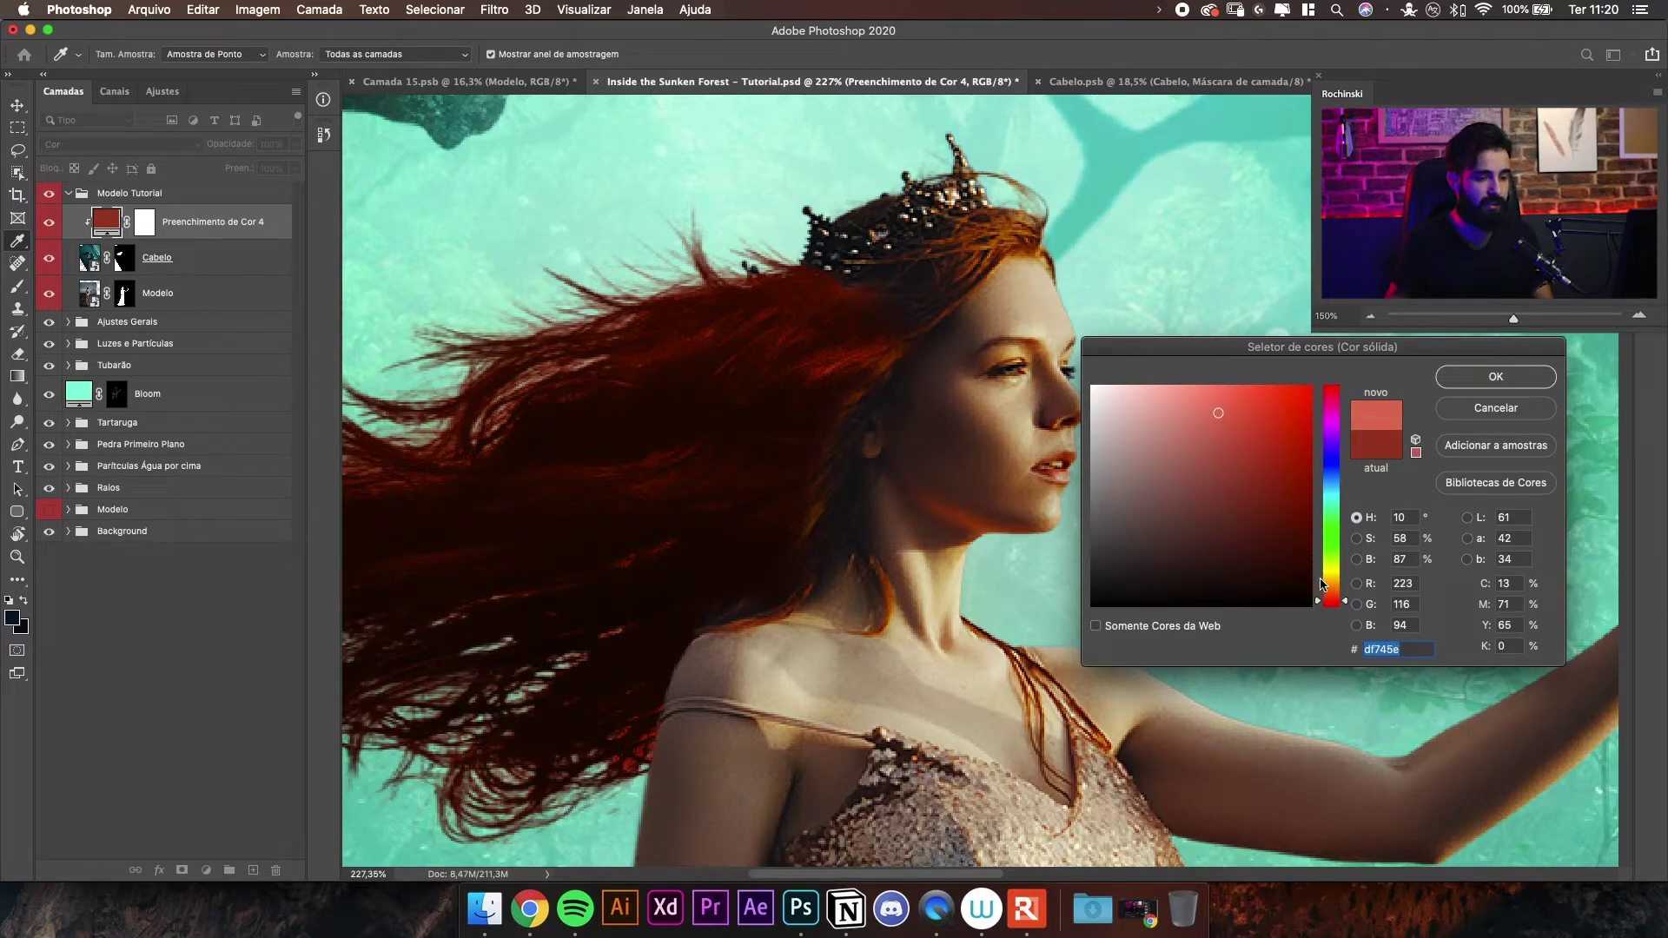
pyautogui.moveTo(1327, 607); pyautogui.dragTo(1330, 602)
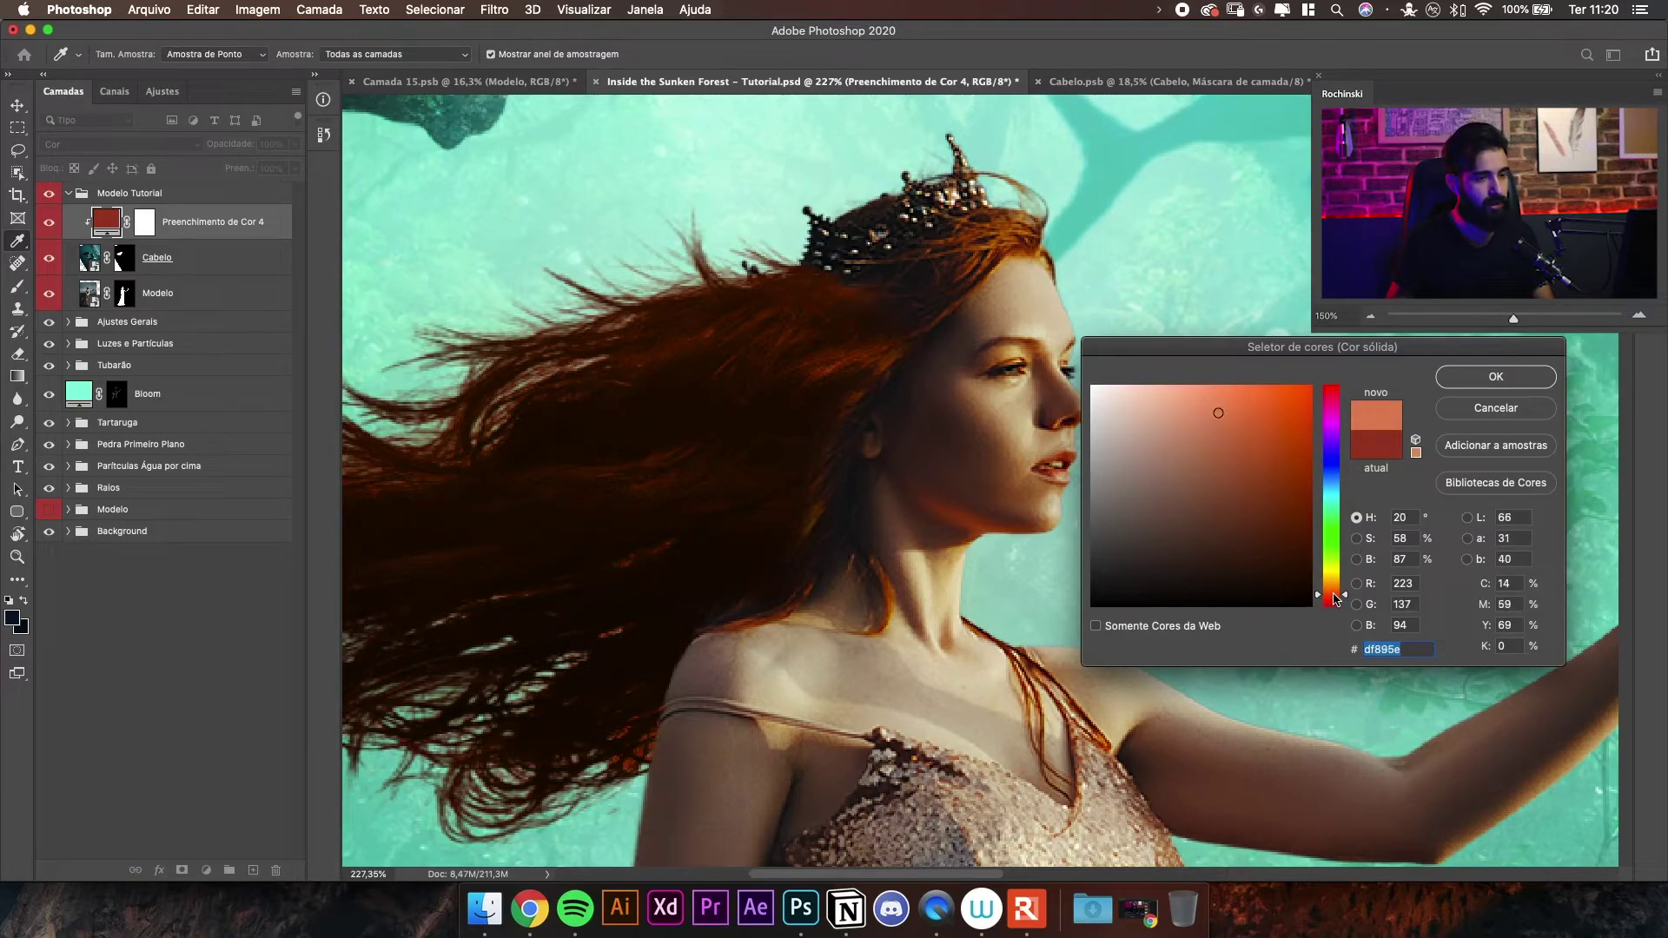
pyautogui.click(1463, 371)
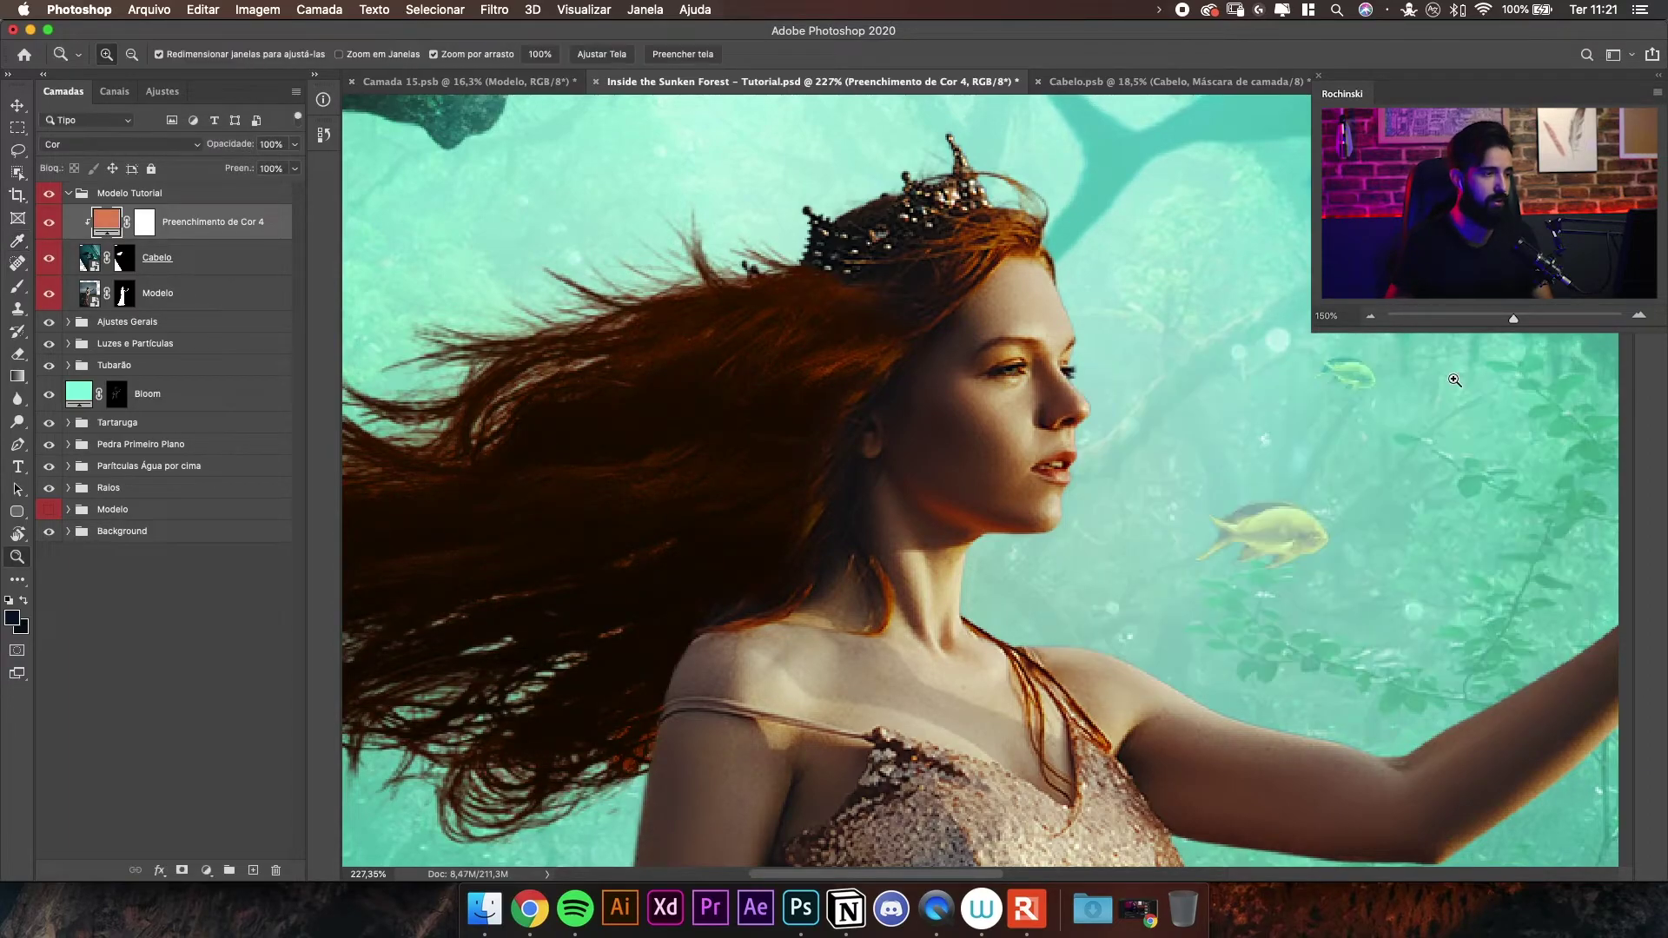
# - Examine the recolored hair against the model's own hair, both in the whole composition and close up
pyautogui.press('super+minus')
pyautogui.press('super+minus')
pyautogui.press('super+minus')
pyautogui.press('super+minus')
pyautogui.press('super+minus')
pyautogui.press('super+plus')
pyautogui.press('super+plus')
pyautogui.press('super+plus')
pyautogui.press('super+plus')
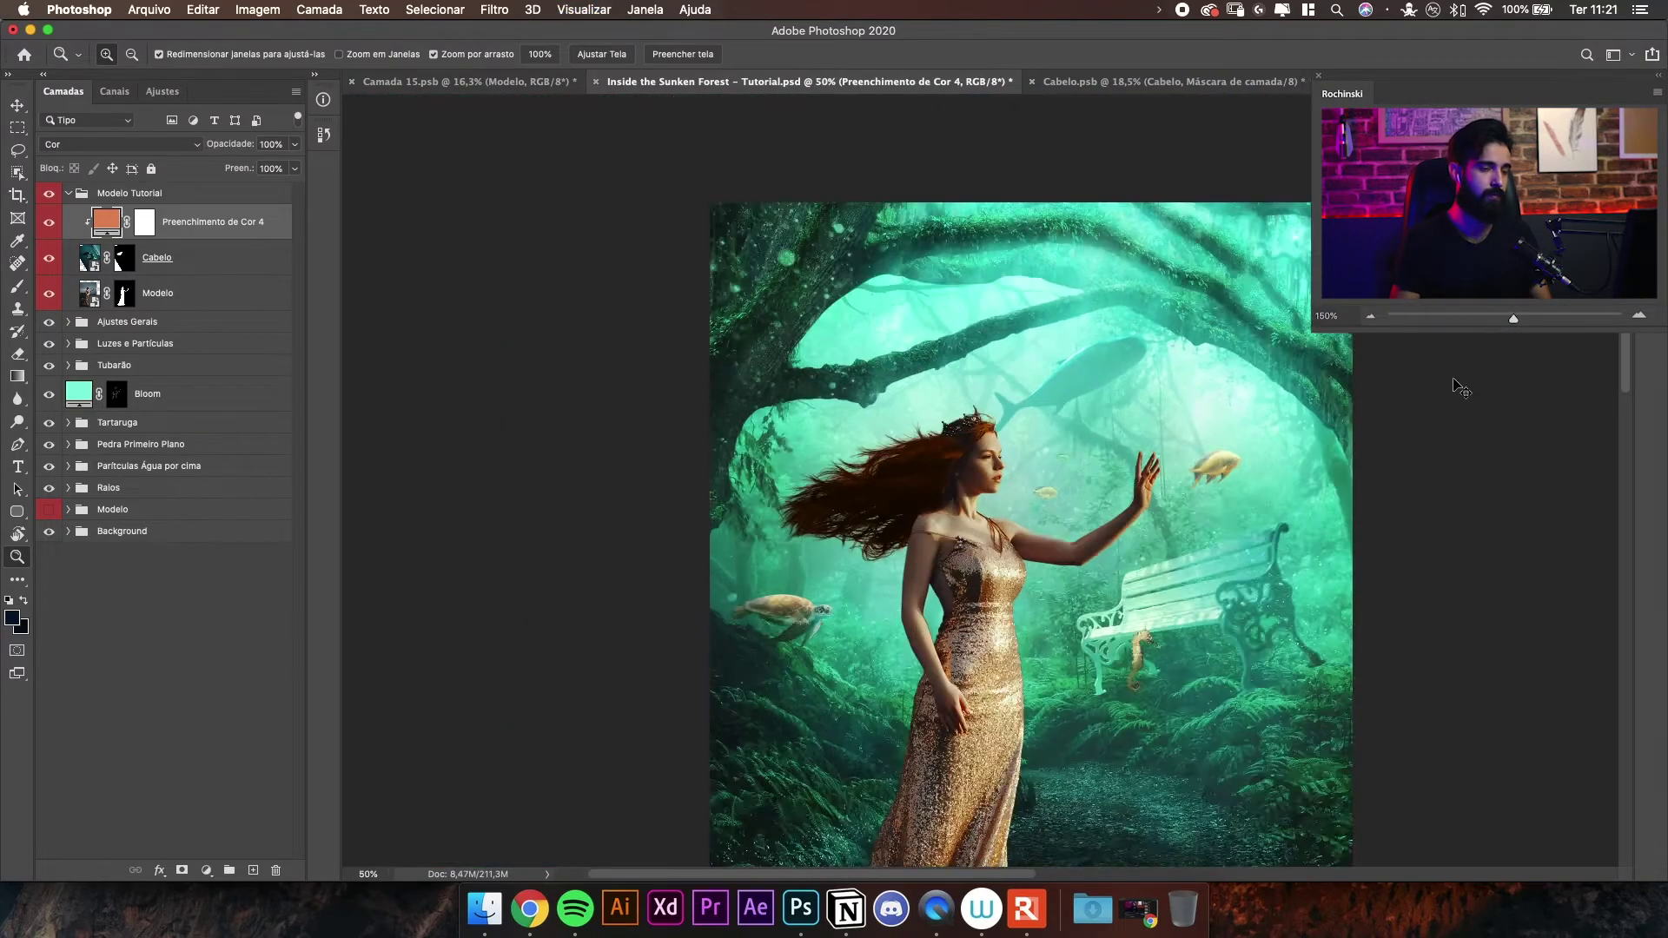
pyautogui.moveTo(987, 307); pyautogui.dragTo(1037, 292)
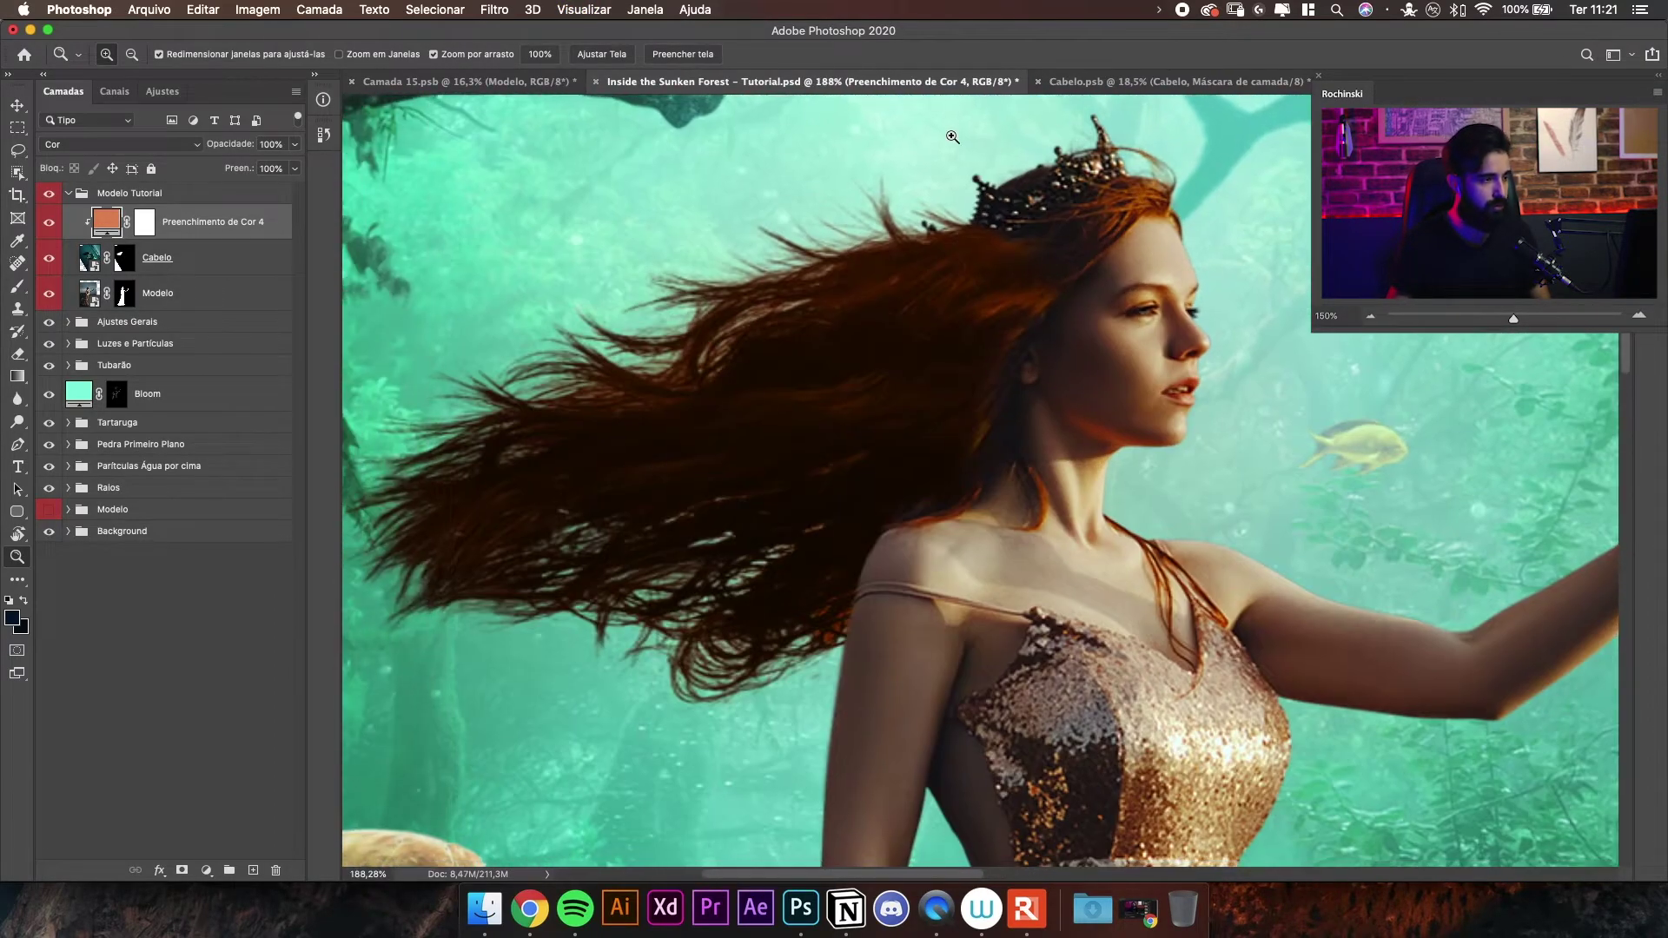
pyautogui.click(145, 222)
pyautogui.moveTo(1043, 267); pyautogui.dragTo(959, 155)
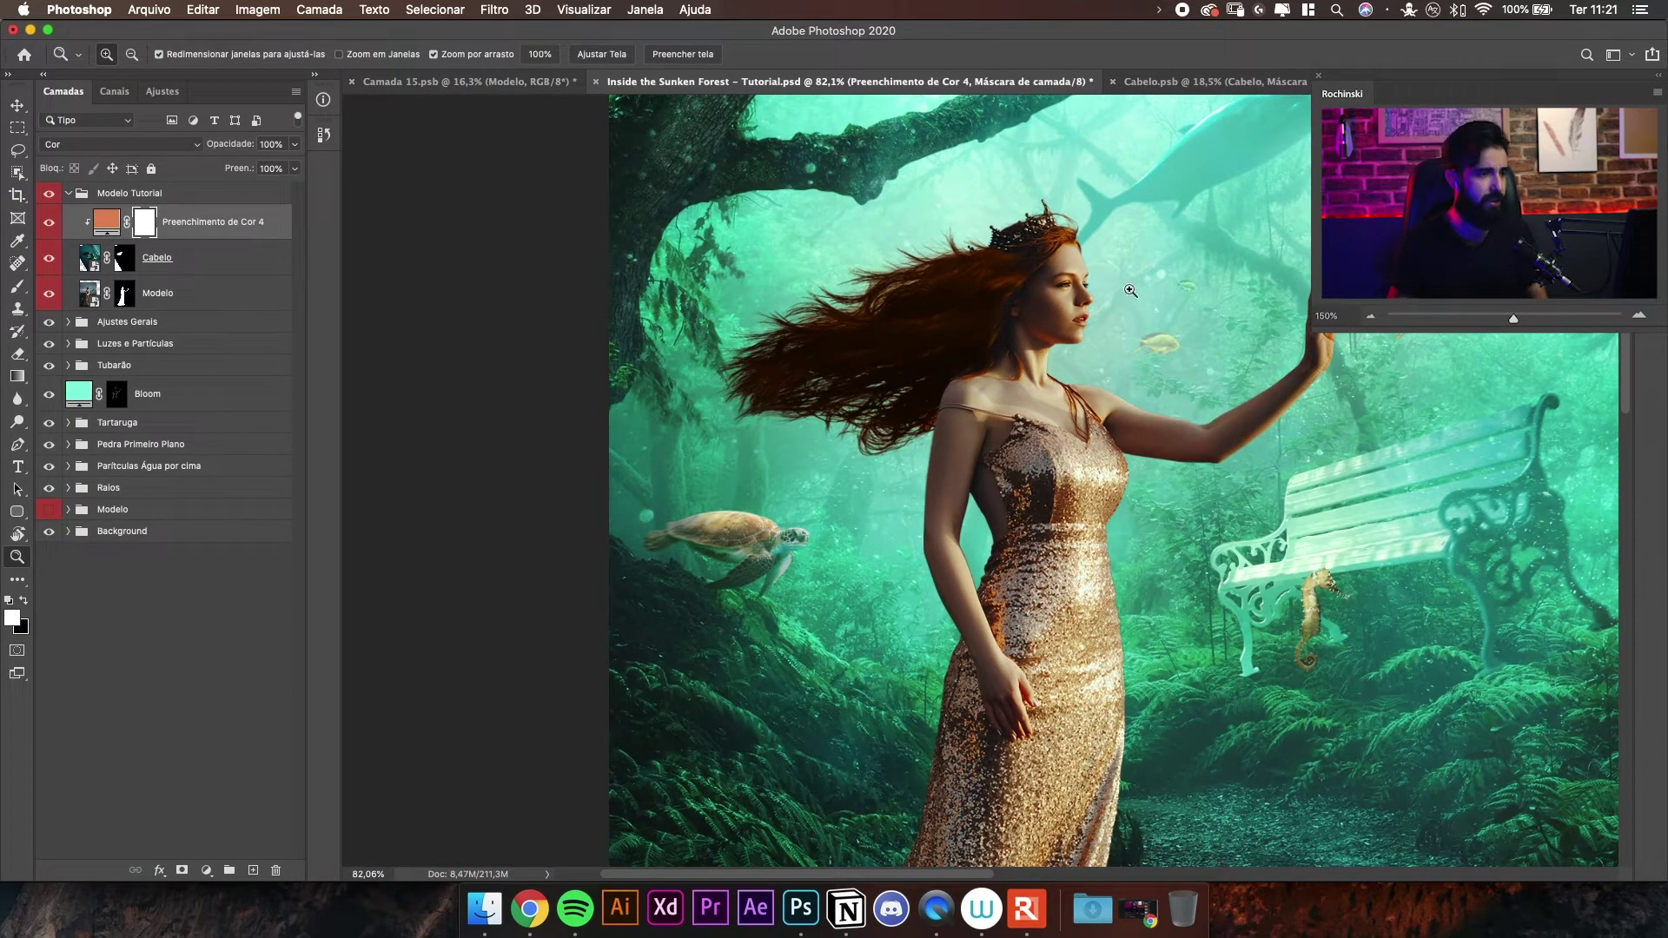
pyautogui.moveTo(991, 244); pyautogui.dragTo(1020, 260)
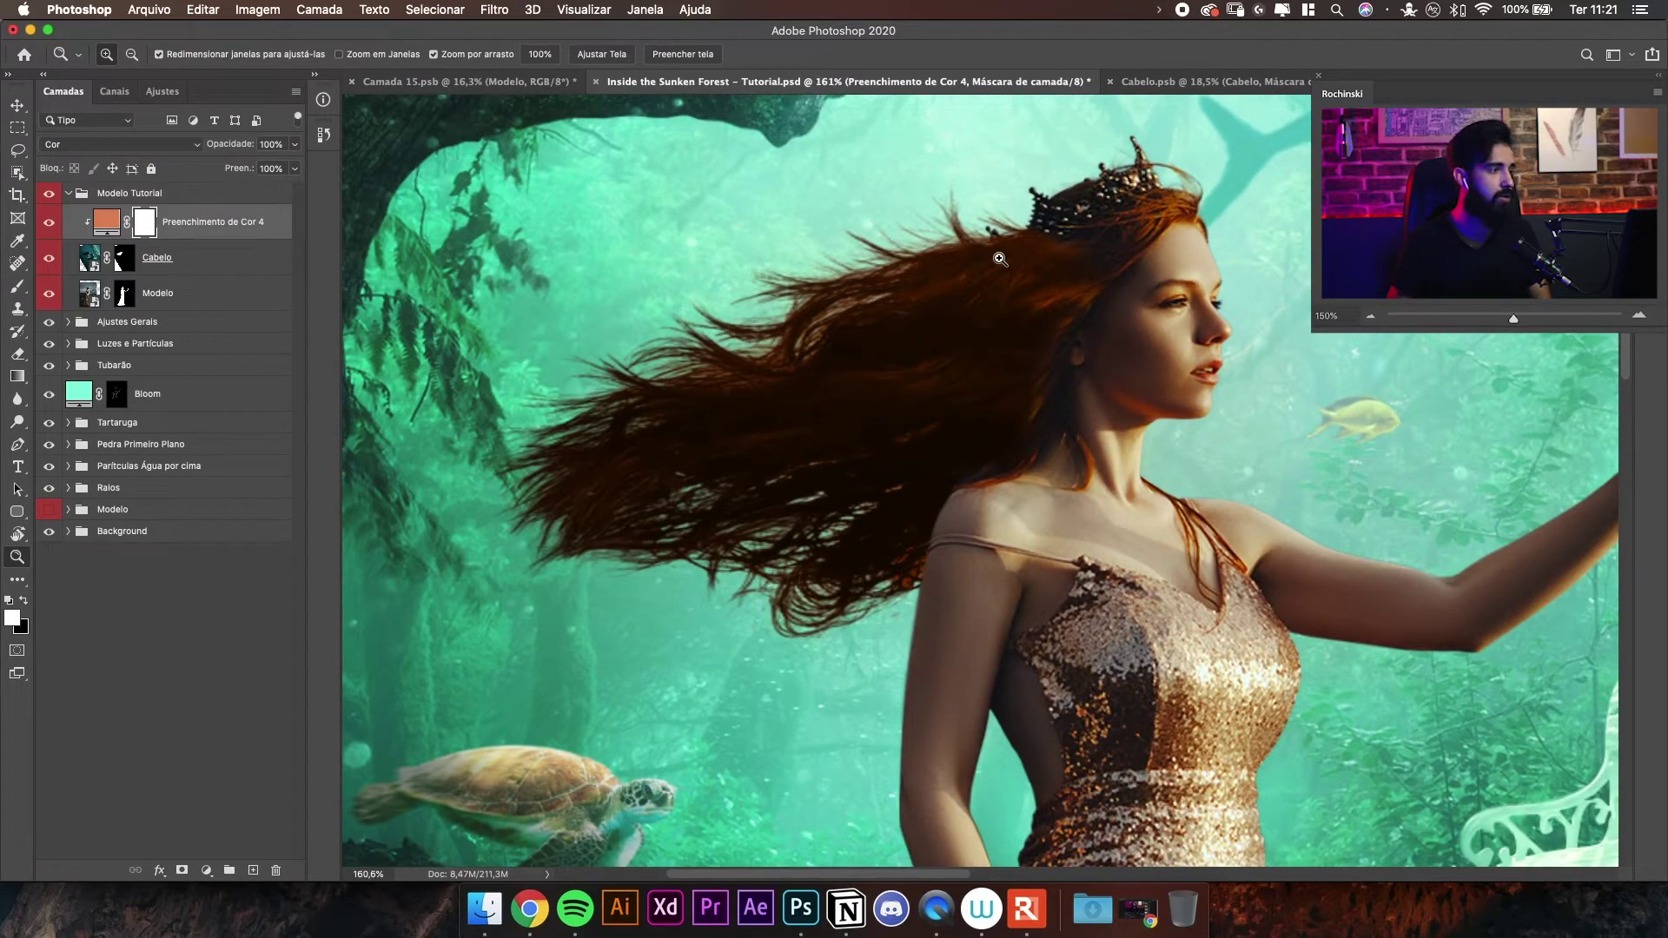
pyautogui.click(106, 221)
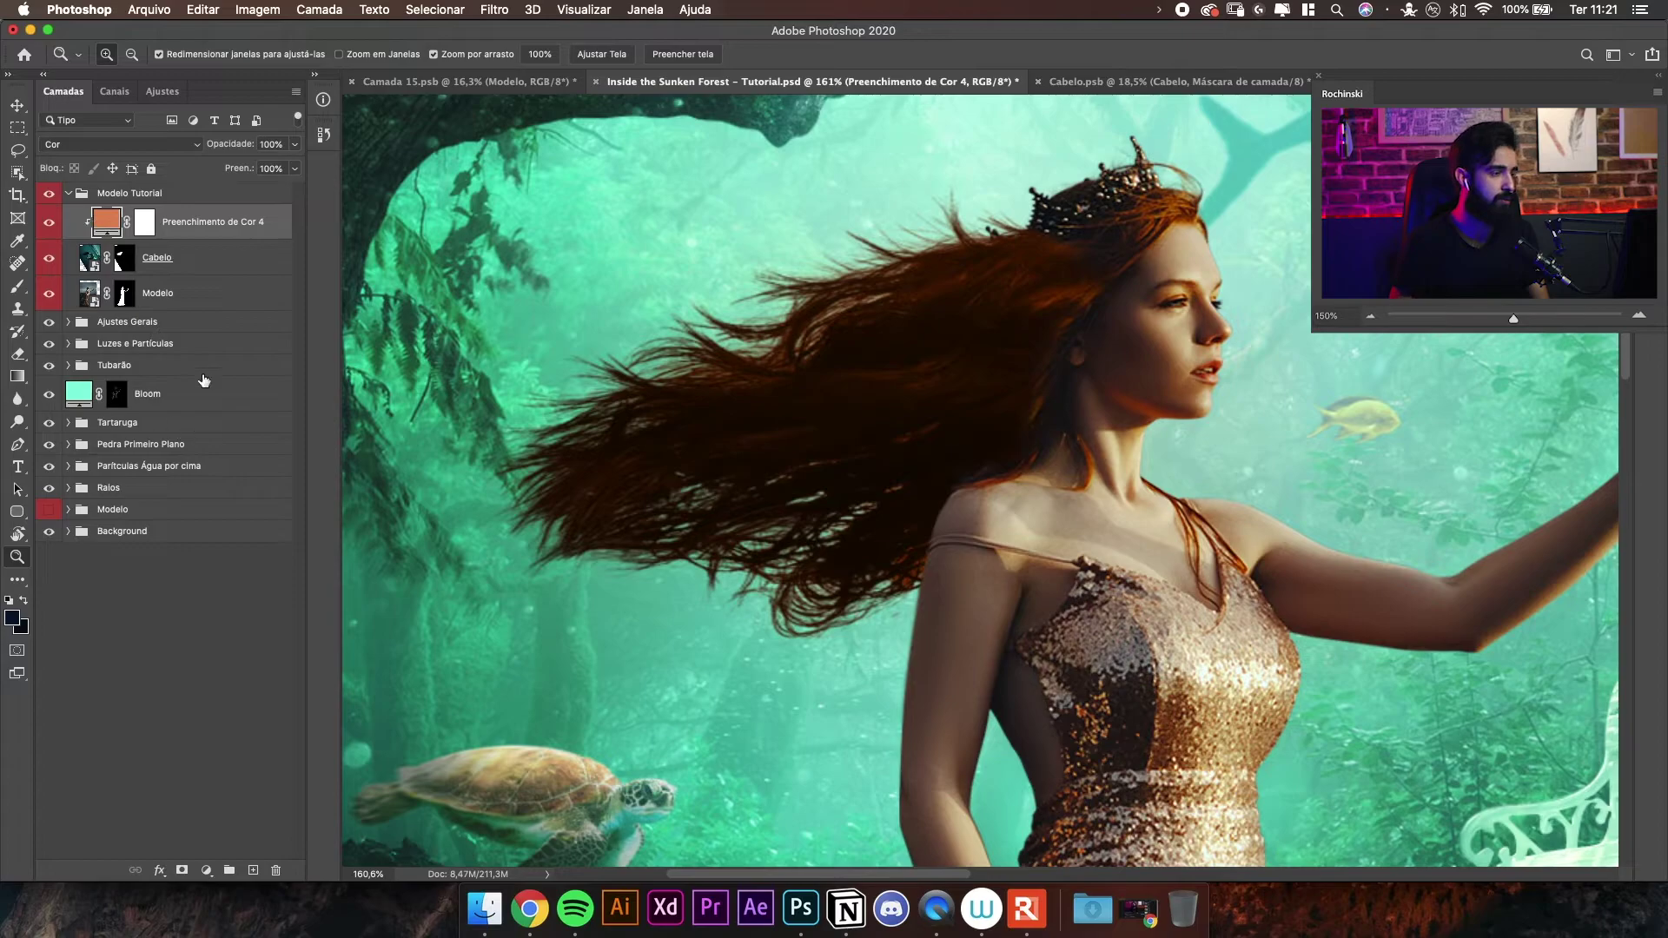
pyautogui.click(162, 92)
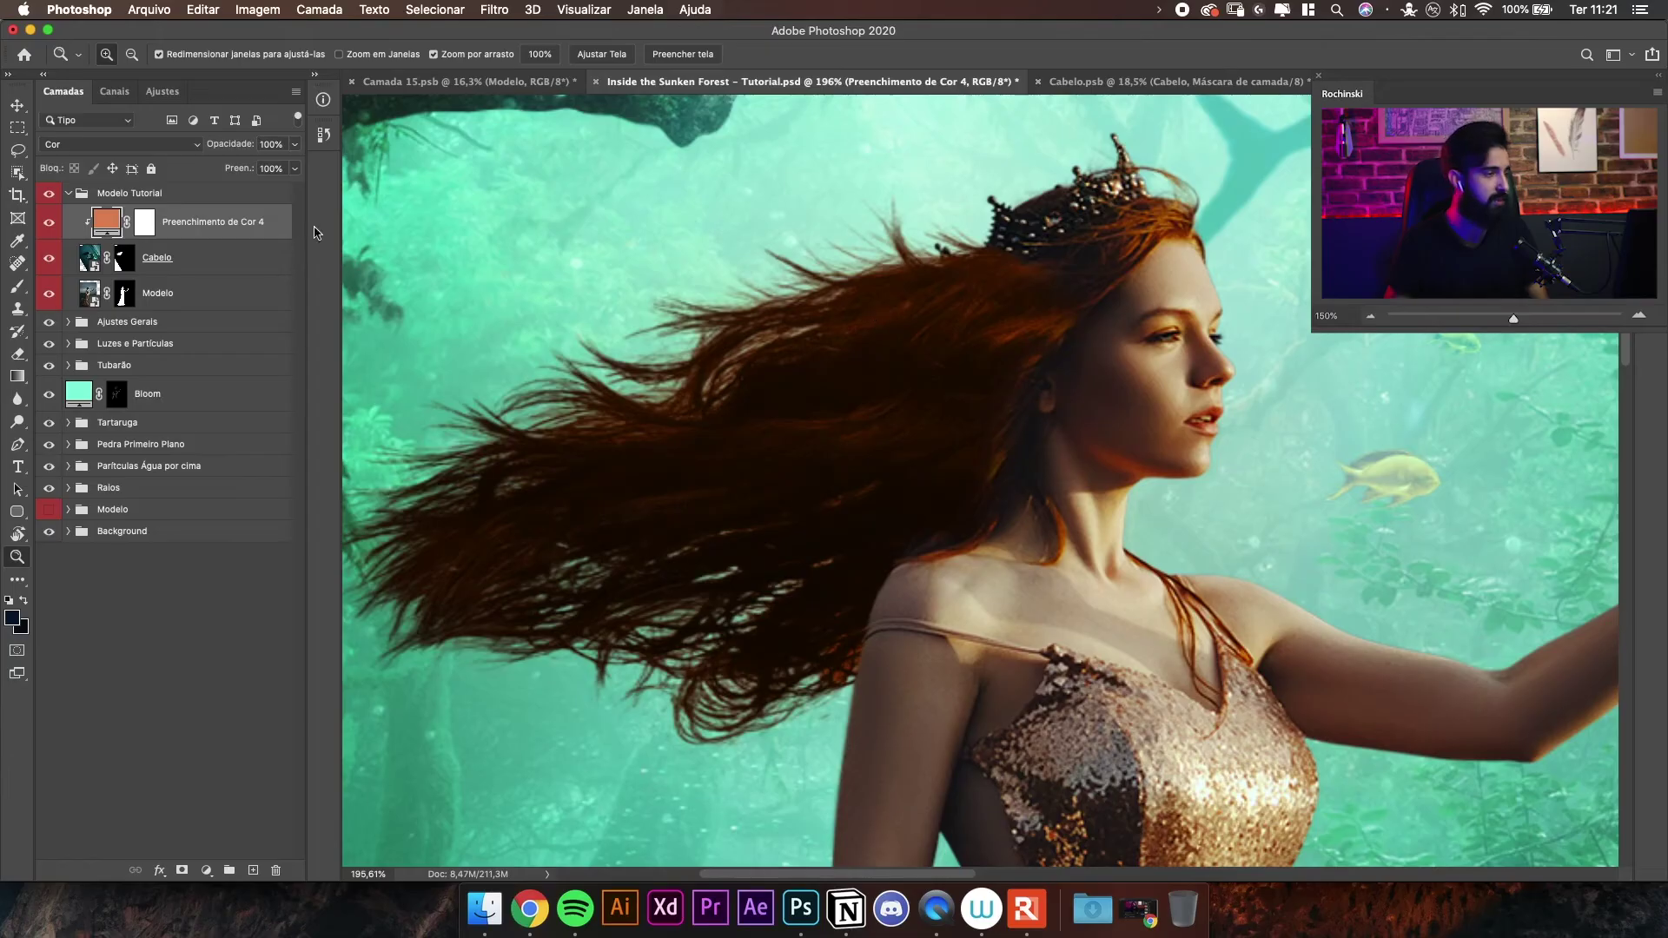
pyautogui.moveTo(964, 298)
pyautogui.mouseDown()
pyautogui.moveTo(986, 265)
pyautogui.moveTo(860, 245)
pyautogui.mouseUp()
# - Paint black with a 400 px brush on the orange fill's mask to remove the color from the floating hair's flowing lengths
pyautogui.click(145, 224)
pyautogui.press('b')
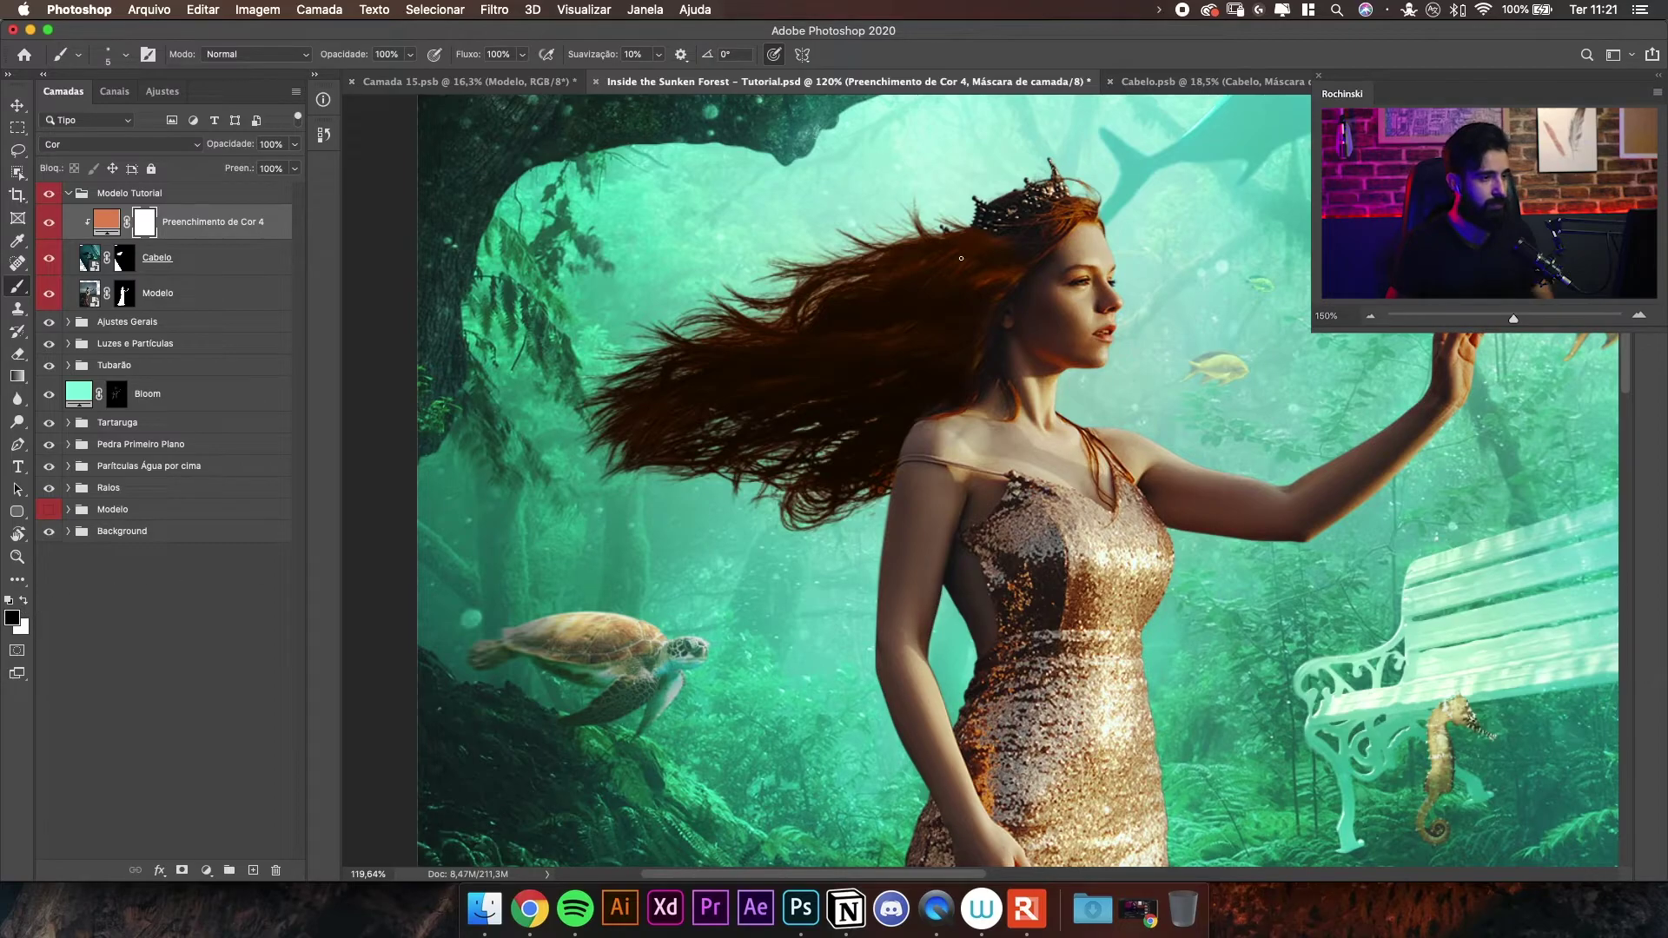
pyautogui.press(']')
pyautogui.press(']')
pyautogui.press(']')
pyautogui.press(']')
pyautogui.press(']')
pyautogui.press(']')
pyautogui.press(']')
pyautogui.press(']')
pyautogui.press(']')
pyautogui.press(']')
pyautogui.press(']')
pyautogui.press(']')
pyautogui.press(']')
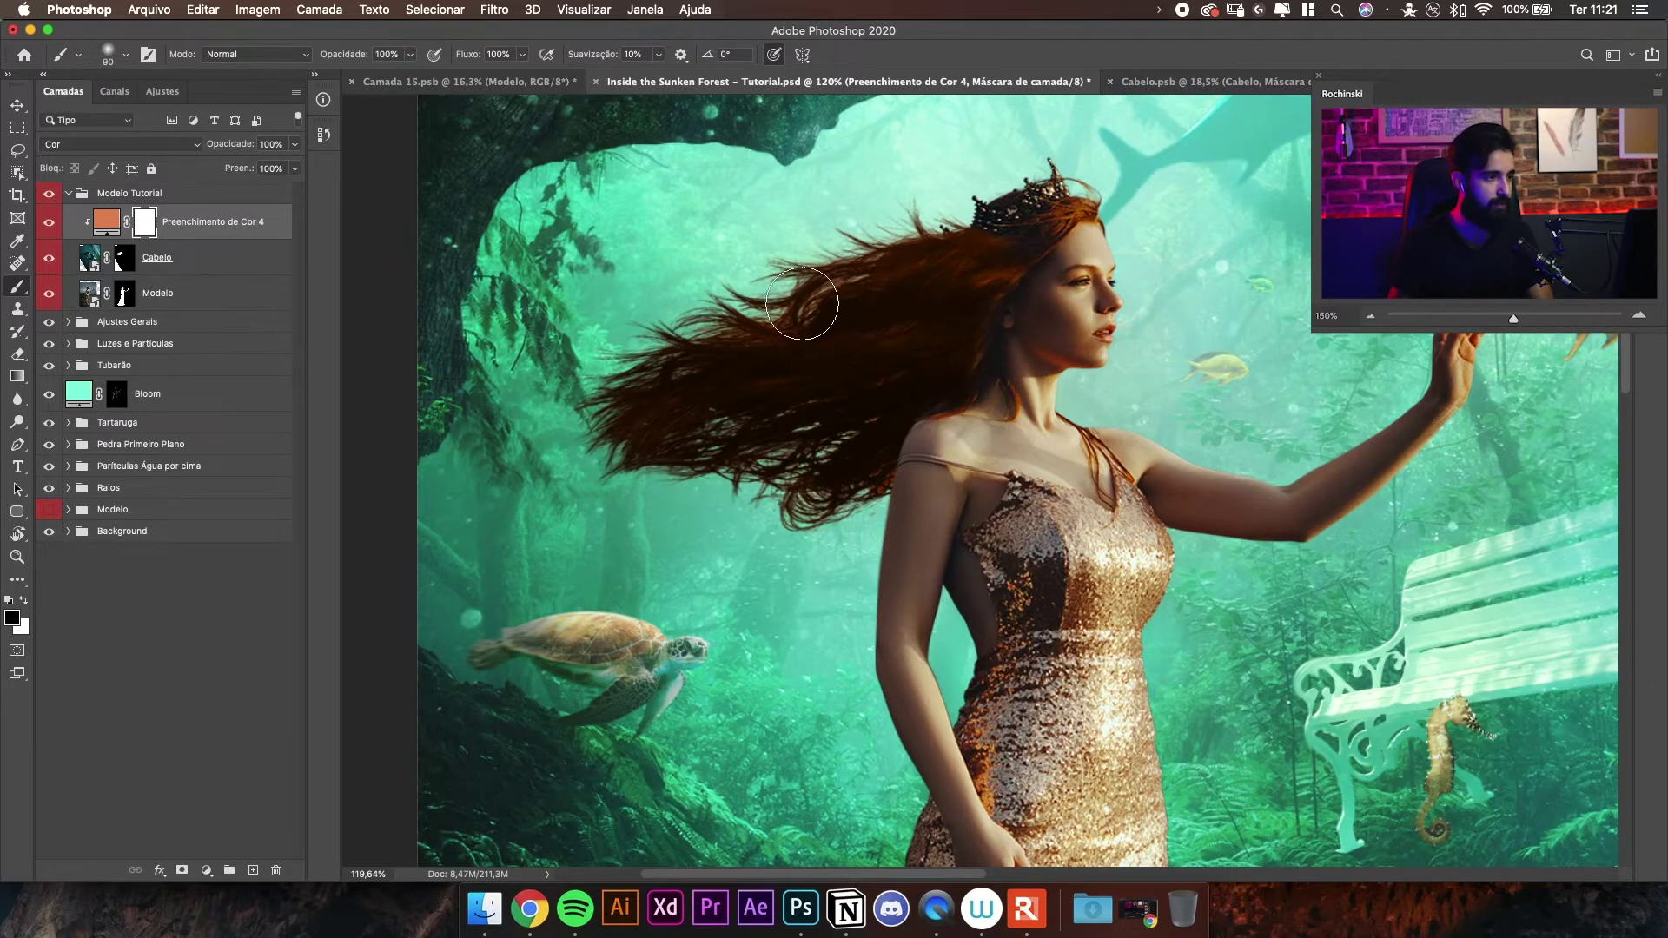
pyautogui.moveTo(800, 317)
pyautogui.mouseDown()
pyautogui.moveTo(681, 366)
pyautogui.moveTo(778, 170)
pyautogui.moveTo(702, 306)
pyautogui.moveTo(699, 540)
pyautogui.moveTo(774, 233)
pyautogui.moveTo(814, 147)
pyautogui.moveTo(747, 203)
pyautogui.moveTo(634, 374)
pyautogui.mouseUp()
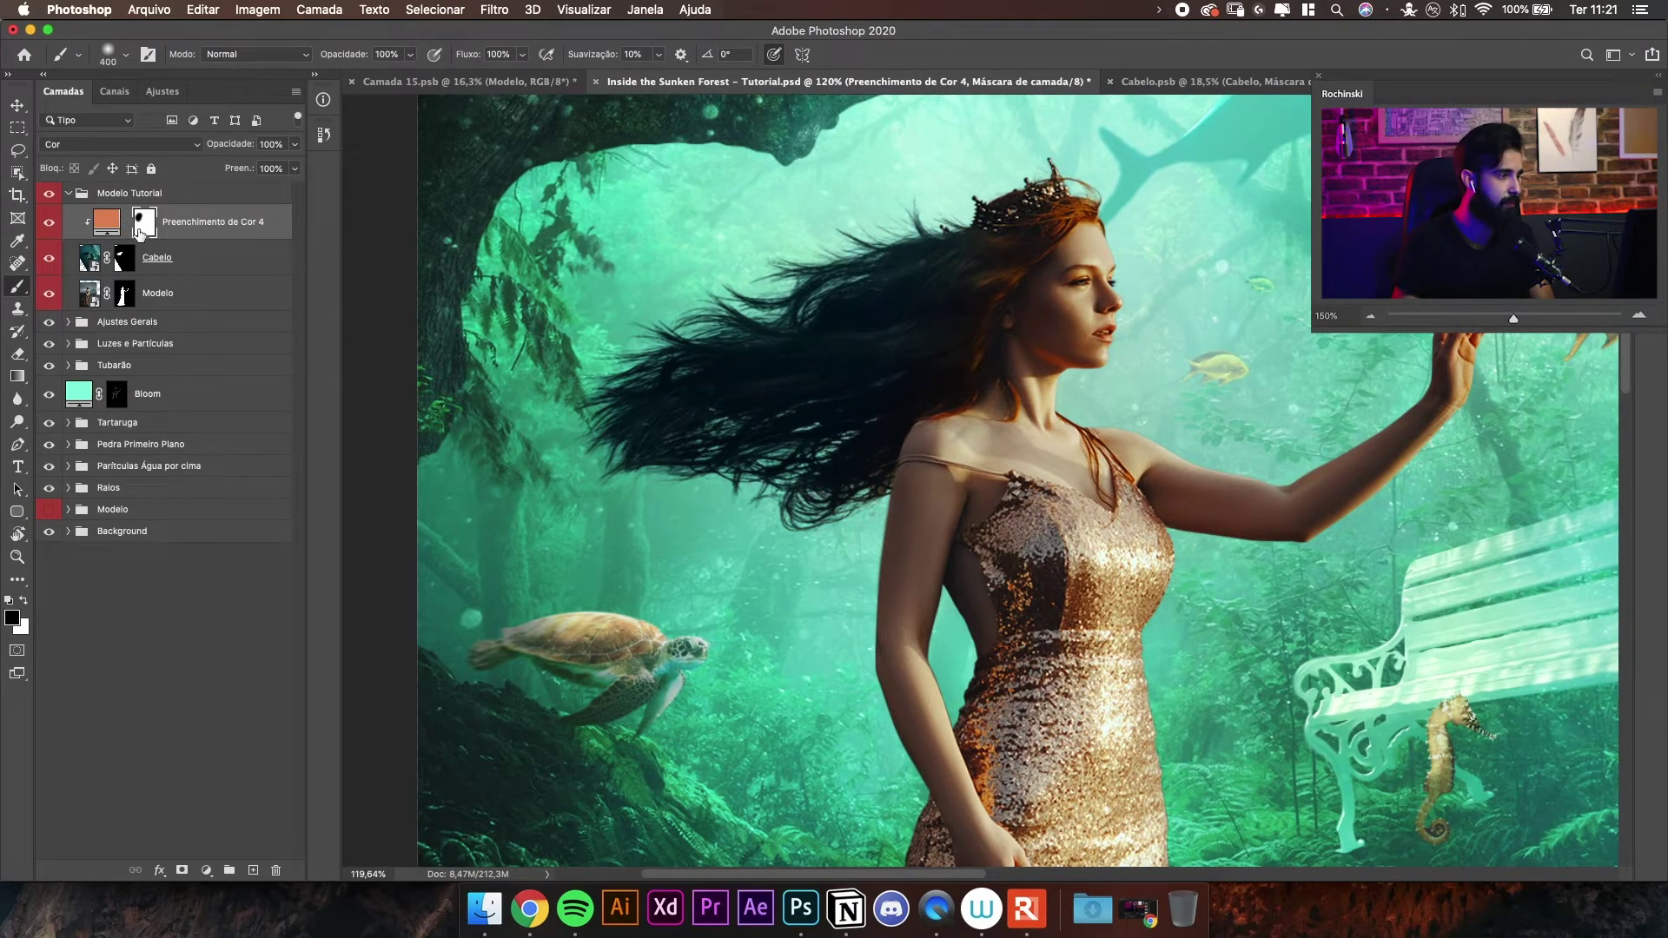
# - Compare the floating hair with and without the orange fill, in the whole composition and close up
pyautogui.press('v')
pyautogui.scroll(-5, 868, 373)
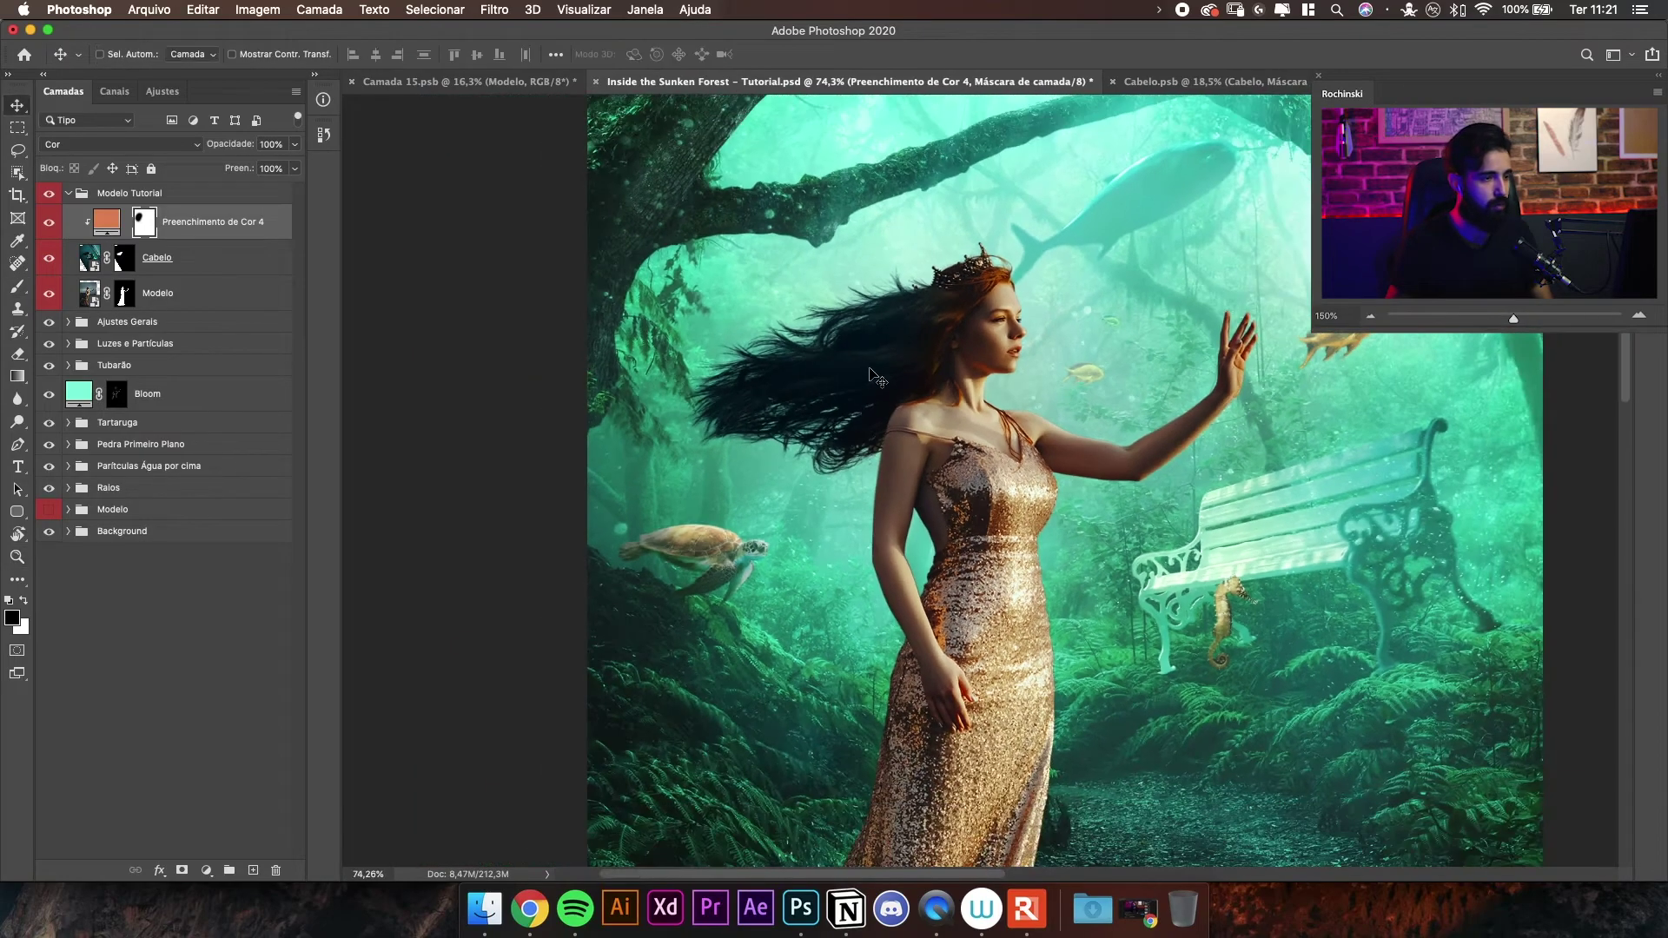
pyautogui.scroll(-1, 903, 320)
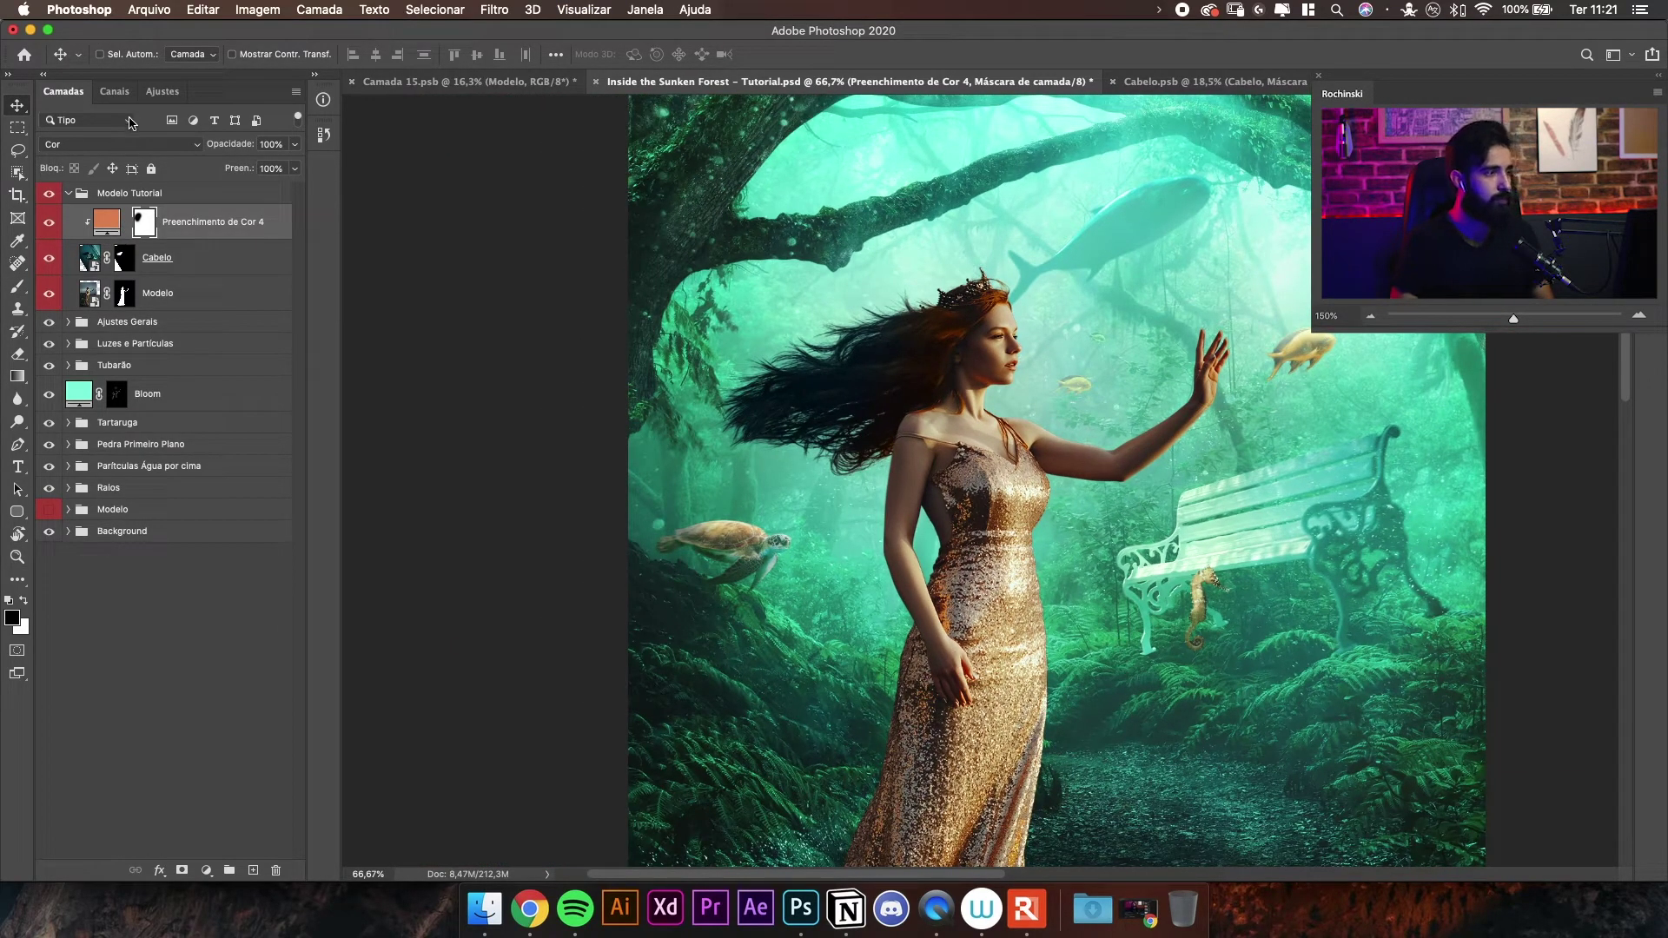
pyautogui.press('super+minus')
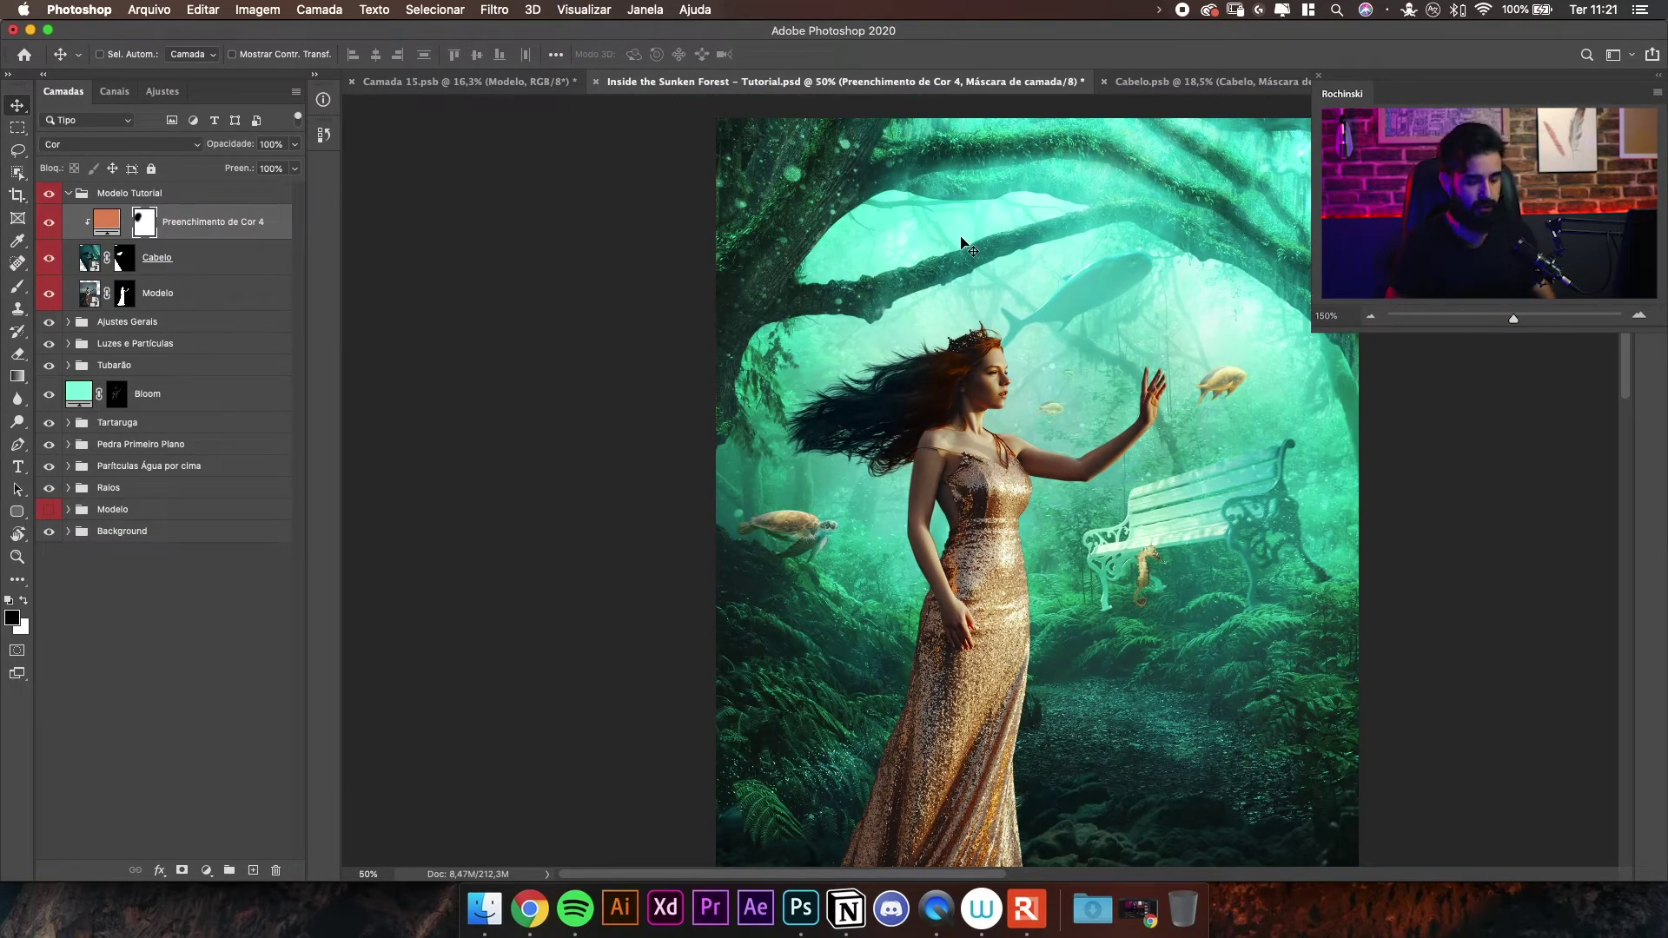
pyautogui.press('super+t')
pyautogui.moveTo(1004, 382)
pyautogui.mouseDown()
pyautogui.moveTo(1130, 387)
pyautogui.moveTo(964, 384)
pyautogui.moveTo(1138, 384)
pyautogui.moveTo(951, 375)
pyautogui.moveTo(997, 368)
pyautogui.mouseUp()
pyautogui.press('Return')
pyautogui.scroll(5, 1080, 376)
pyautogui.scroll(-8, 996, 369)
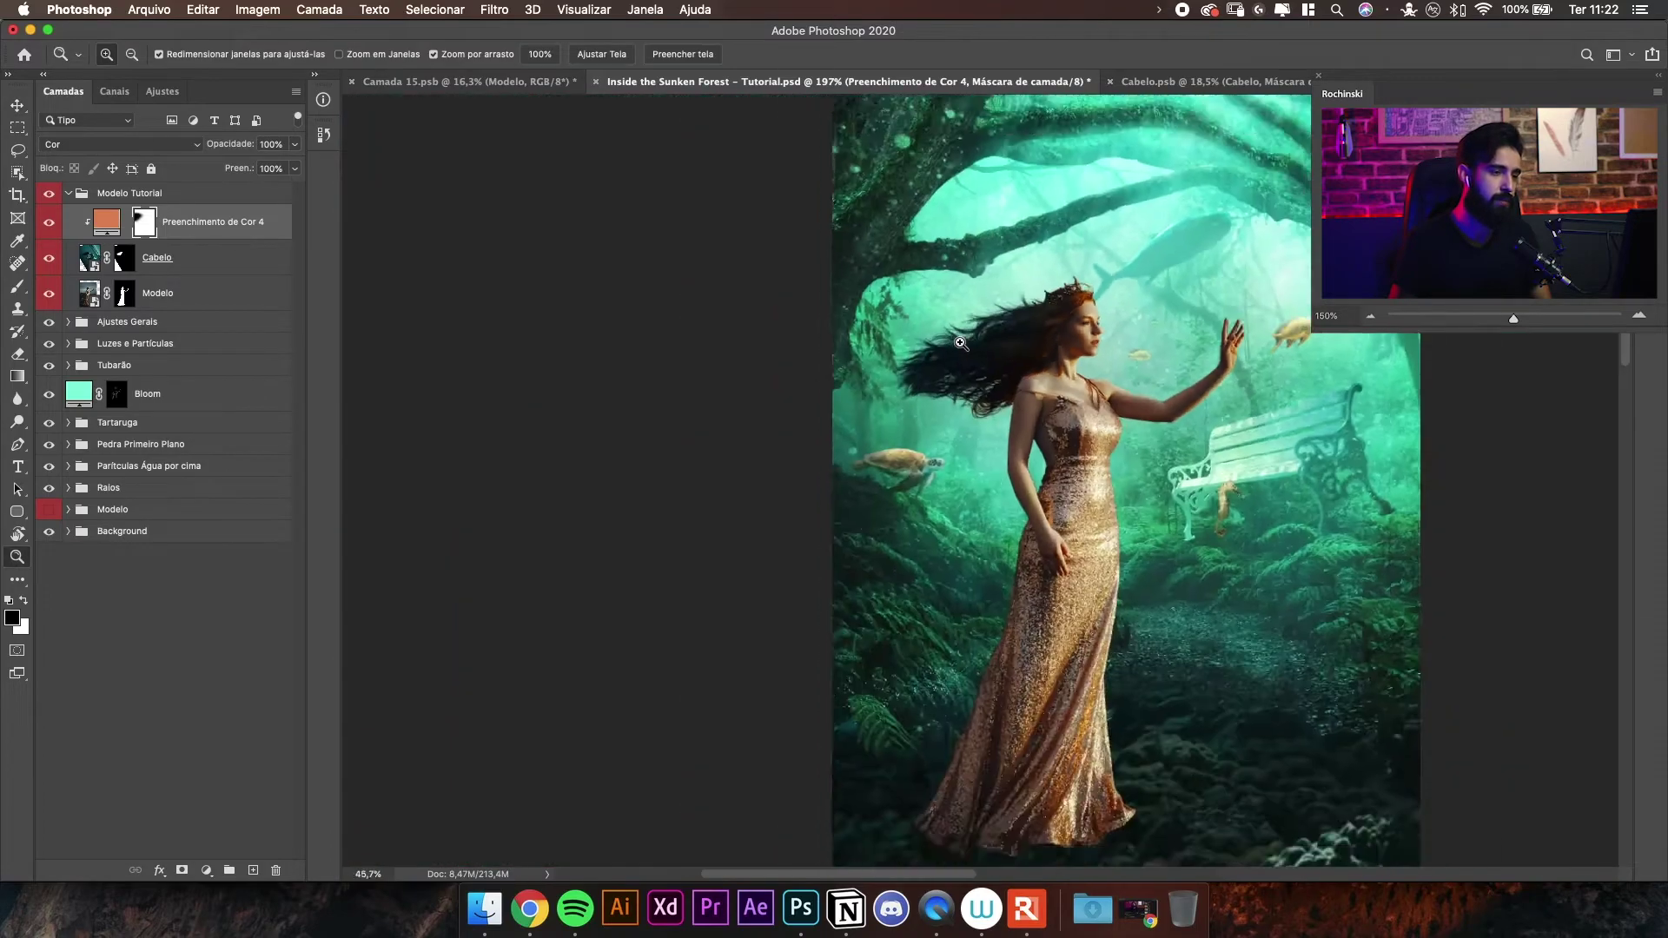
pyautogui.scroll(6, 990, 361)
pyautogui.click(52, 223)
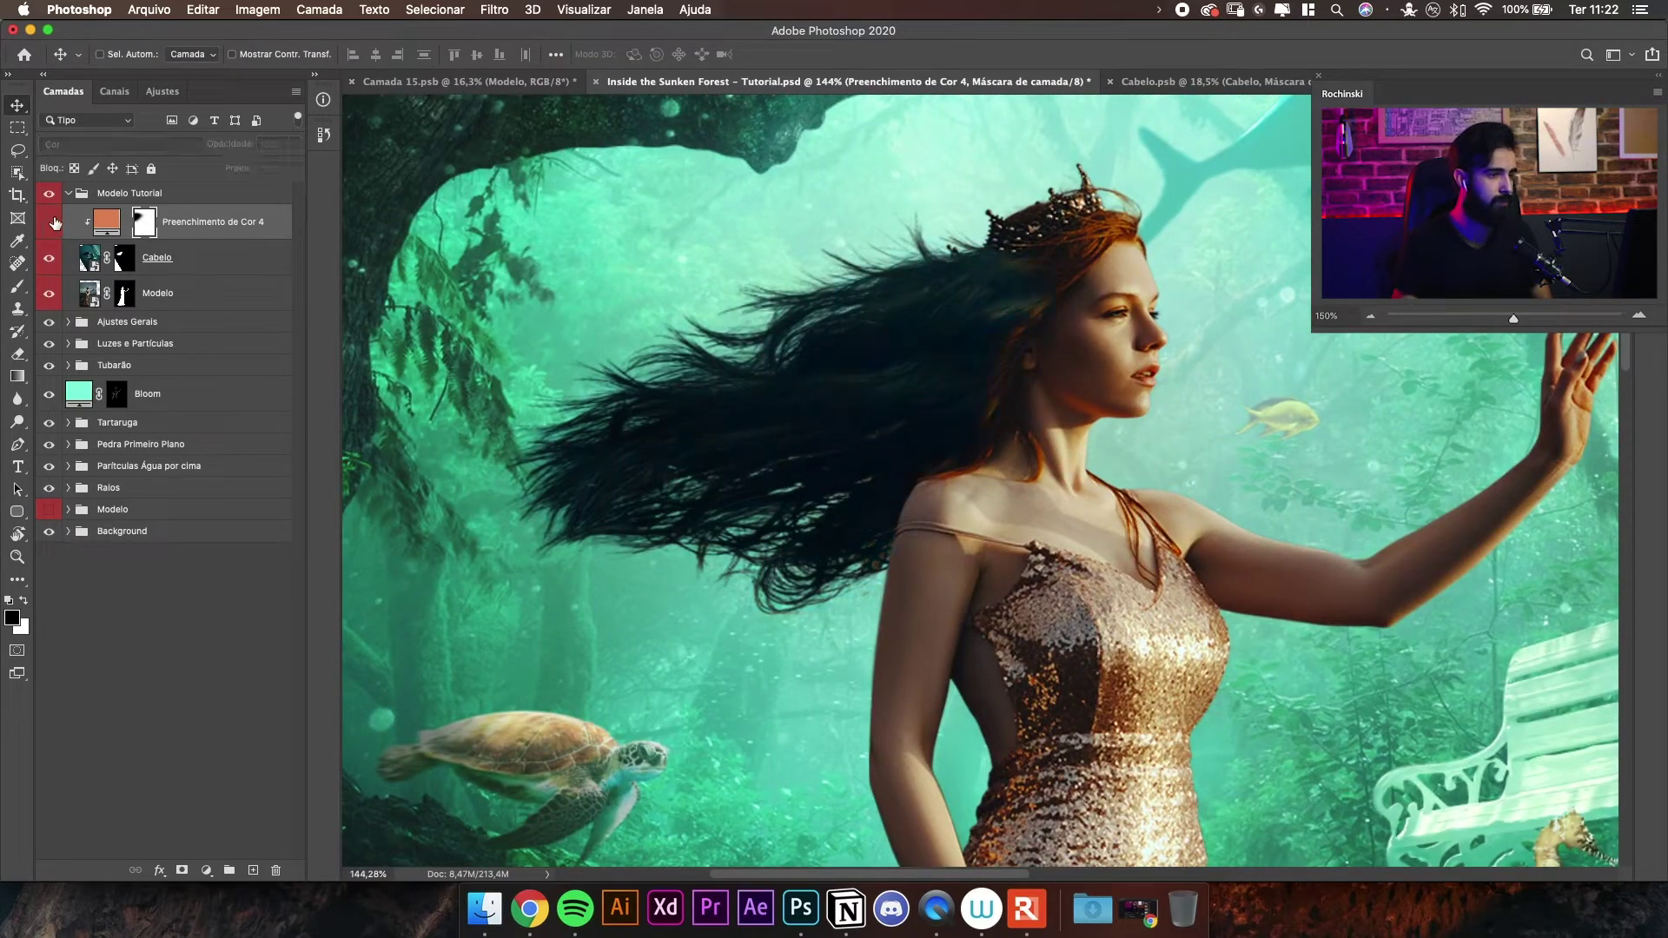
pyautogui.click(53, 223)
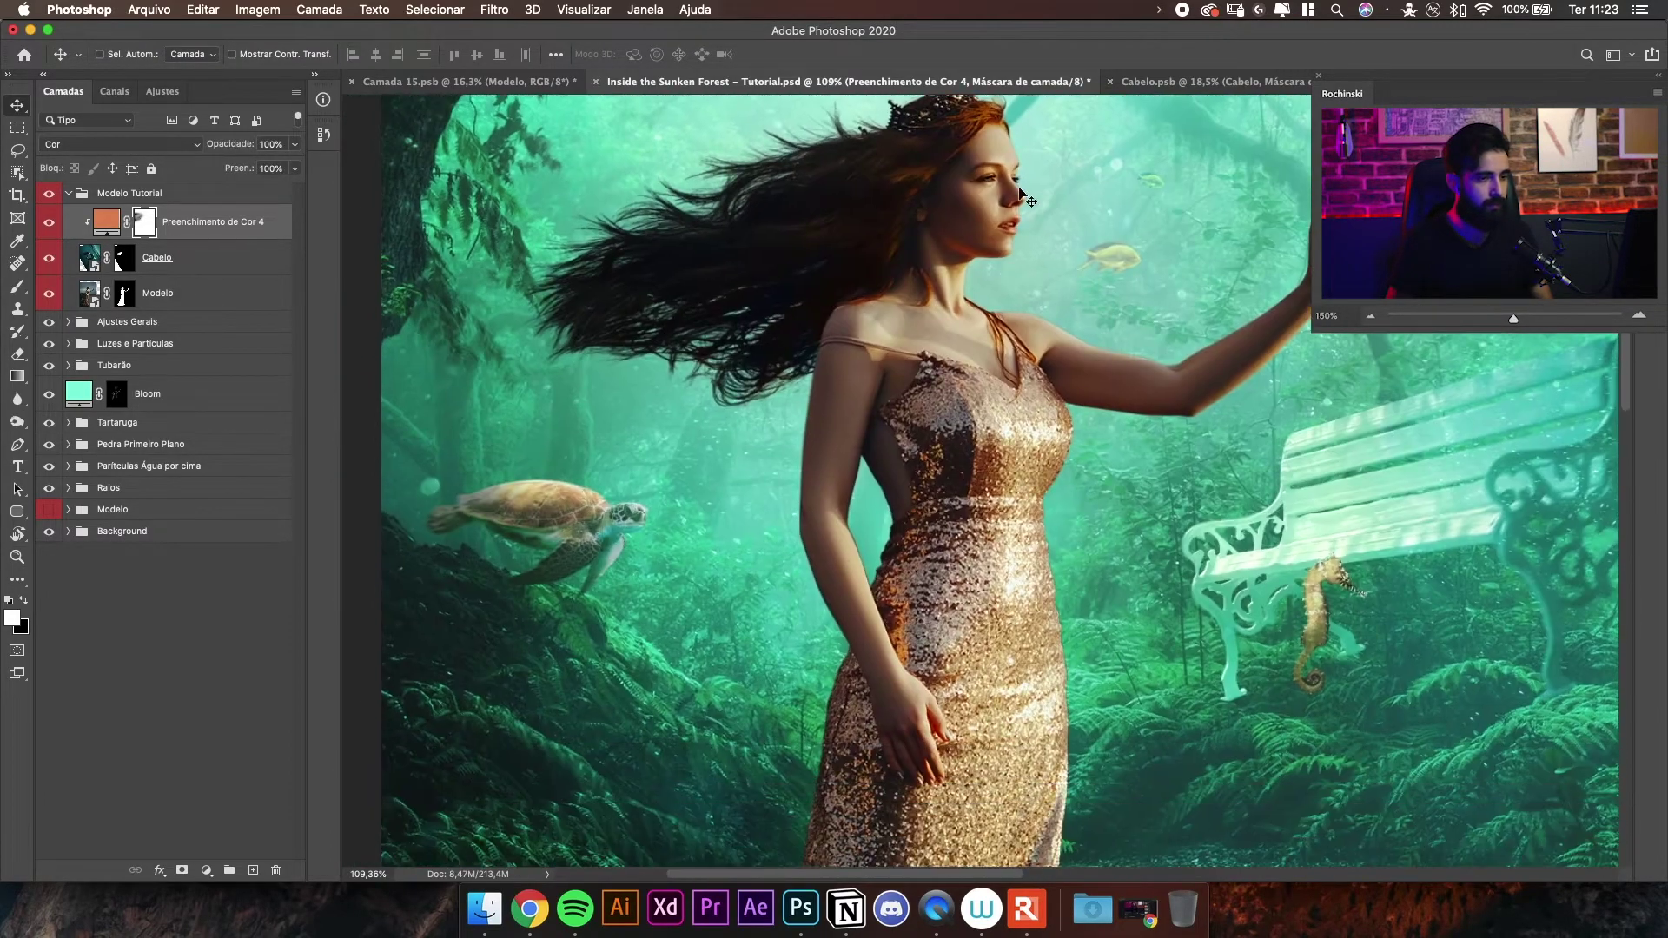
# - Inspect the model's cutout edges along the lowered arm and waist, and select the Modelo layer's mask for retouching
pyautogui.press('z')
pyautogui.moveTo(905, 549); pyautogui.dragTo(1007, 513)
pyautogui.moveTo(1012, 556); pyautogui.dragTo(947, 426)
pyautogui.press('z')
pyautogui.moveTo(1037, 647); pyautogui.dragTo(1048, 535)
pyautogui.moveTo(1076, 602)
pyautogui.mouseDown()
pyautogui.moveTo(1082, 389)
pyautogui.moveTo(1079, 582)
pyautogui.mouseUp()
pyautogui.moveTo(1110, 260); pyautogui.dragTo(1095, 445)
pyautogui.moveTo(1159, 389); pyautogui.dragTo(960, 521)
pyautogui.press('z')
pyautogui.moveTo(1221, 326)
pyautogui.mouseDown()
pyautogui.moveTo(1288, 316)
pyautogui.moveTo(1169, 330)
pyautogui.mouseUp()
pyautogui.moveTo(999, 513); pyautogui.dragTo(1006, 474)
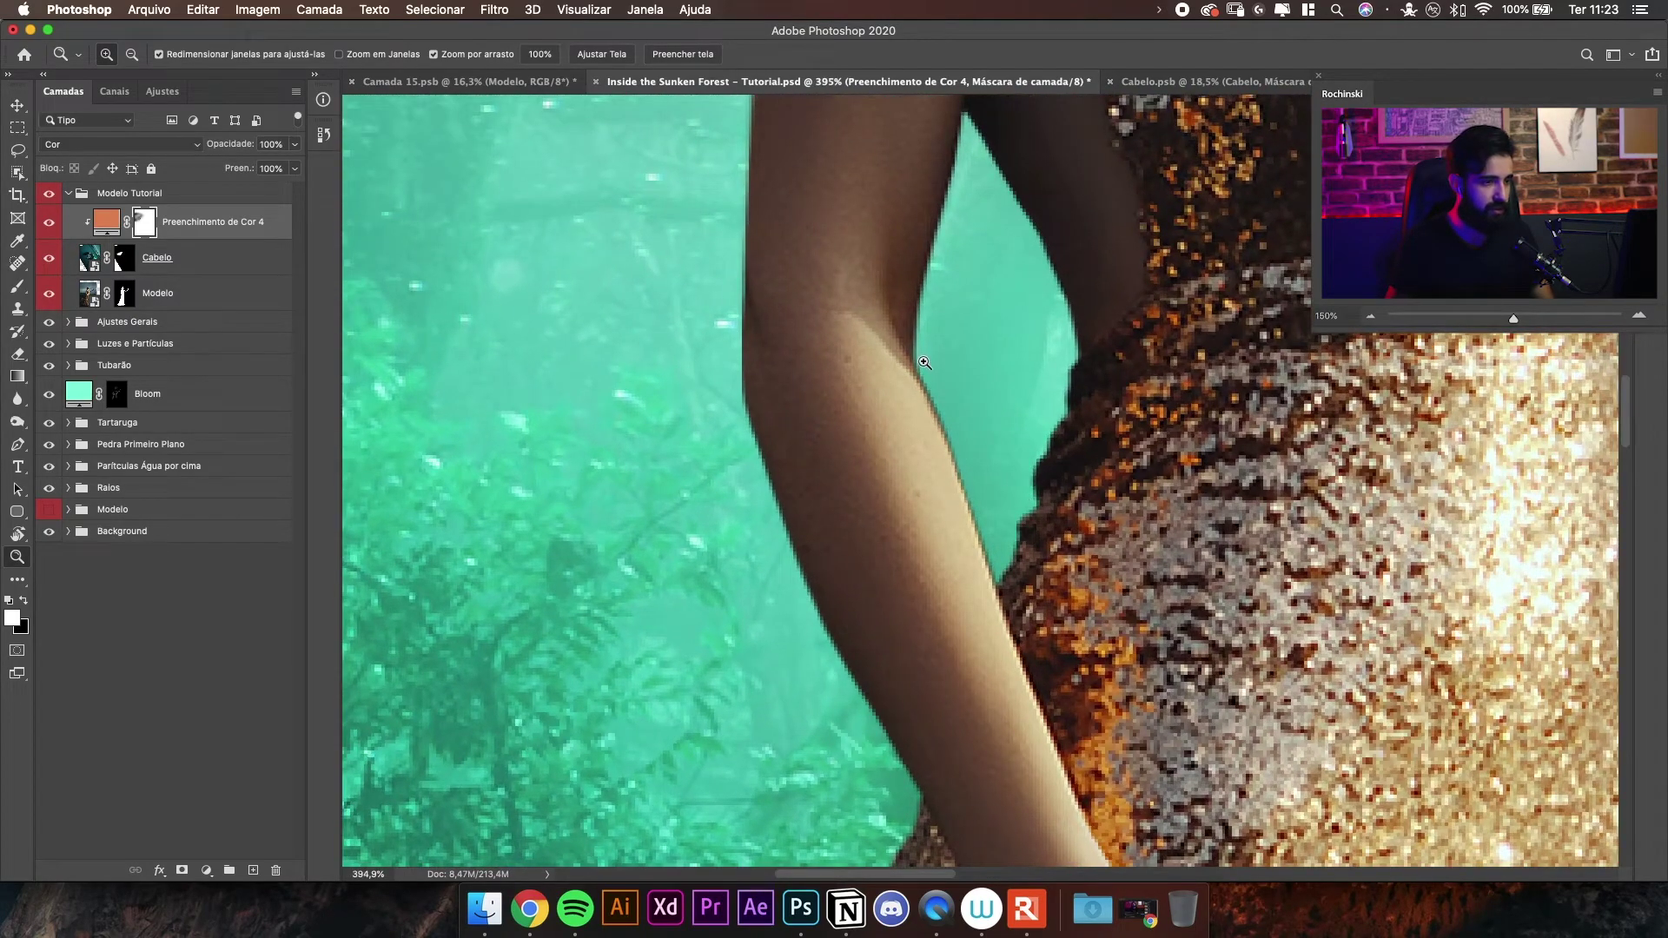
pyautogui.moveTo(1012, 565); pyautogui.dragTo(942, 562)
pyautogui.moveTo(1044, 363); pyautogui.dragTo(950, 395)
pyautogui.moveTo(1021, 447); pyautogui.dragTo(1031, 445)
pyautogui.moveTo(953, 505); pyautogui.dragTo(949, 476)
pyautogui.click(137, 298)
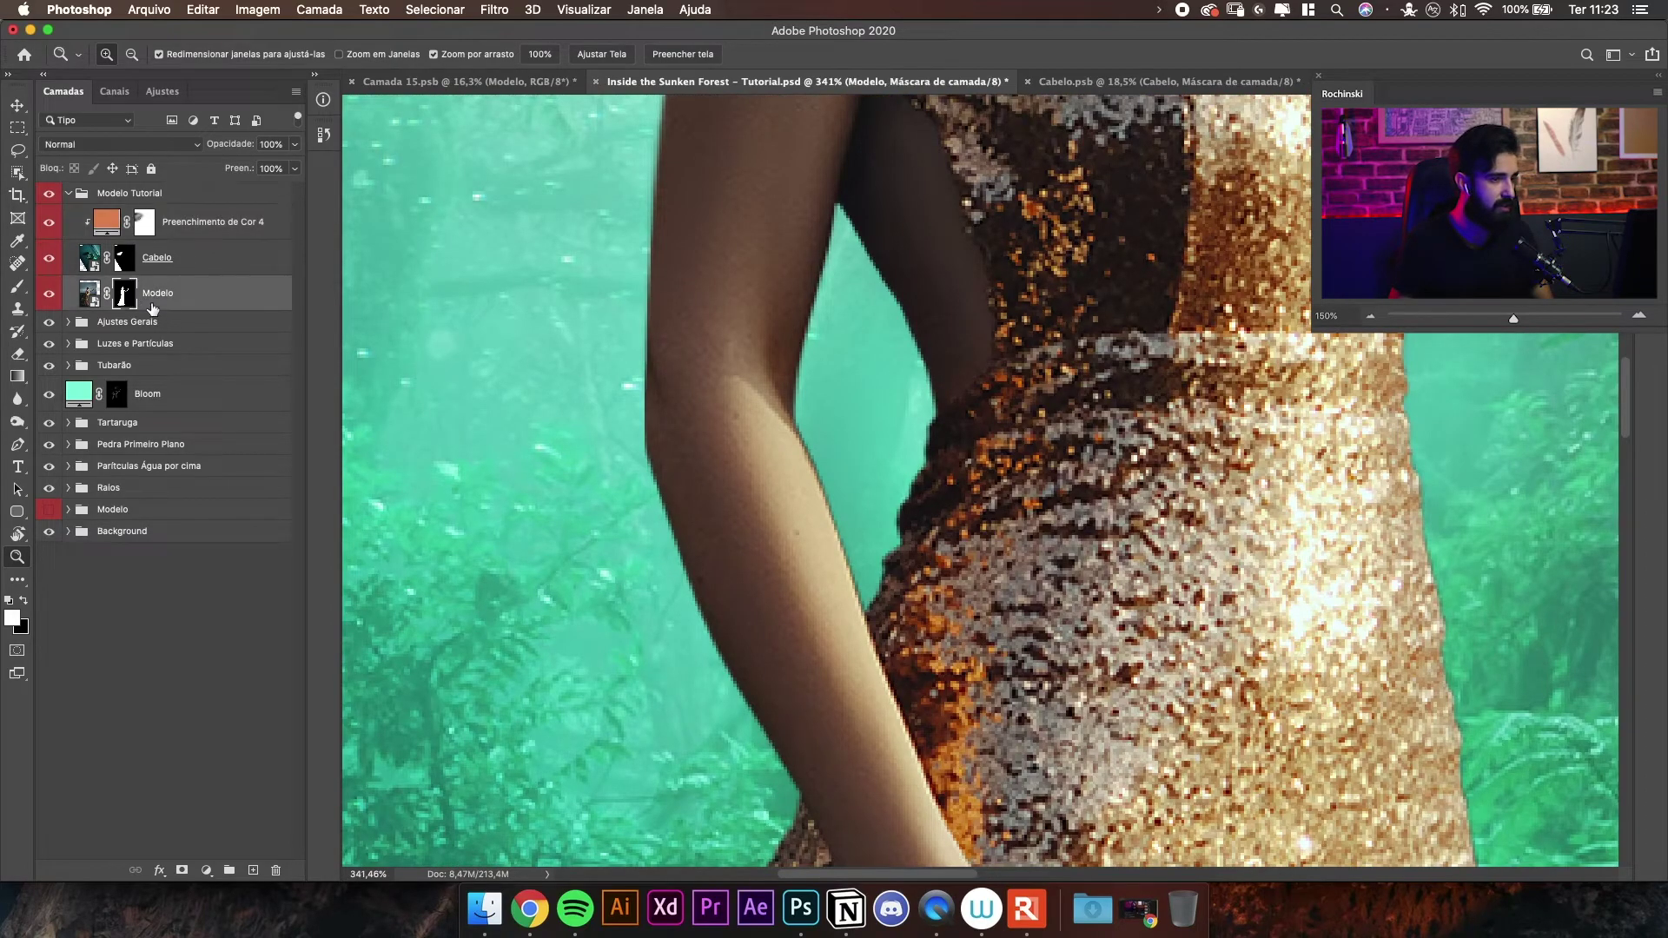
pyautogui.moveTo(924, 562); pyautogui.dragTo(946, 561)
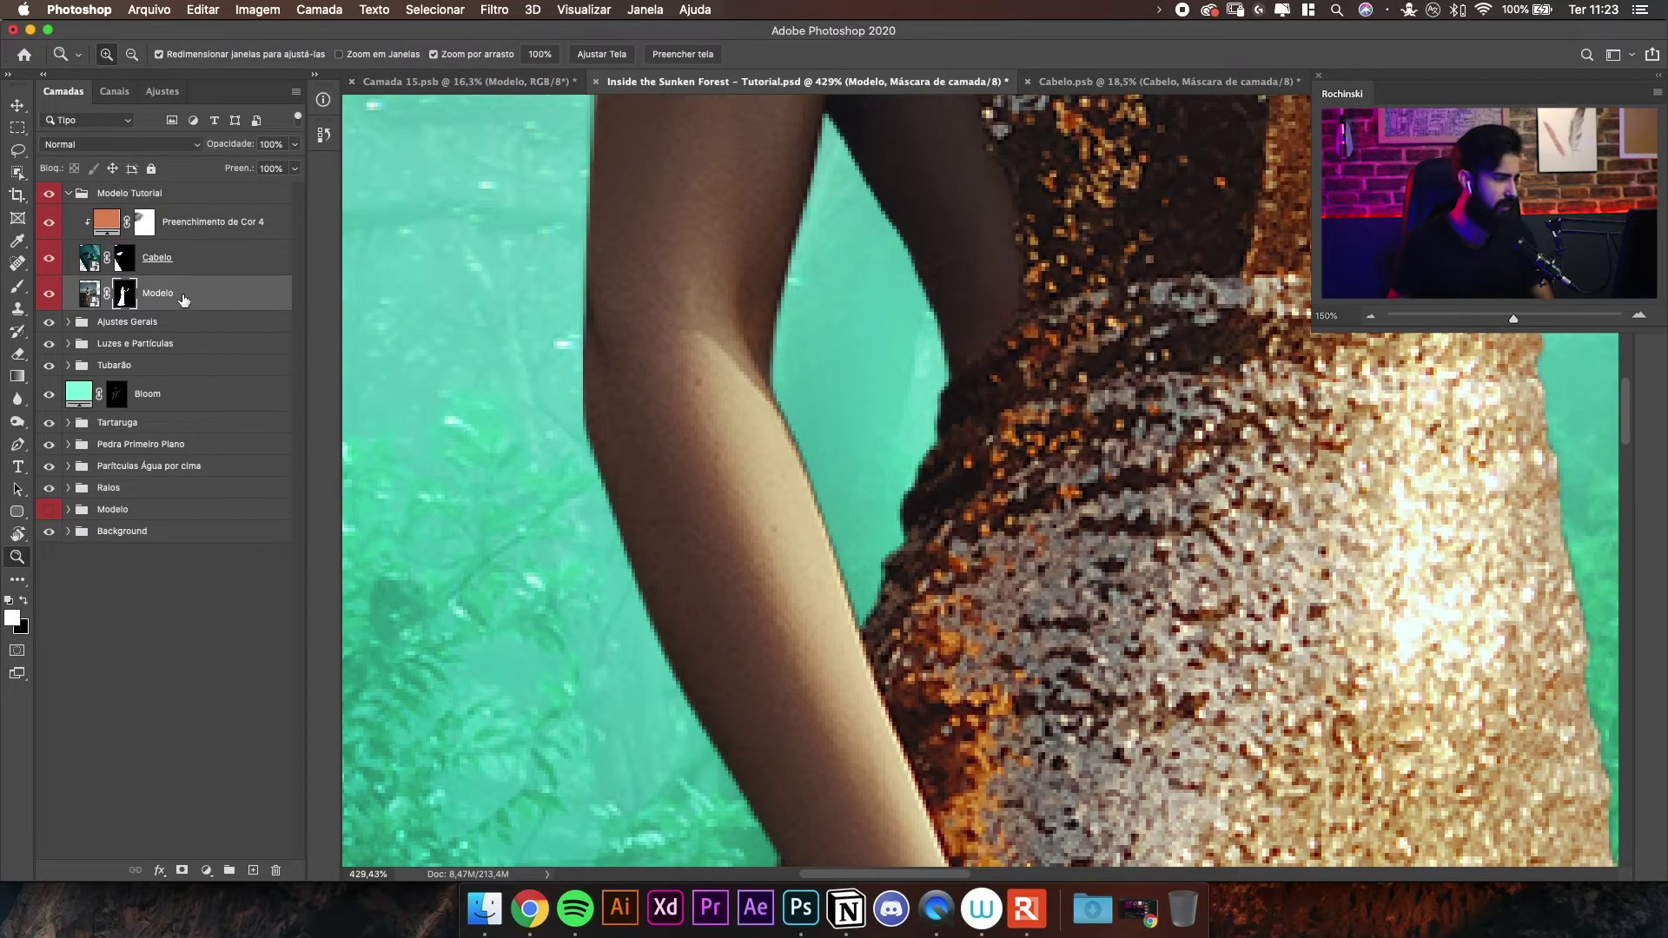
pyautogui.press('b')
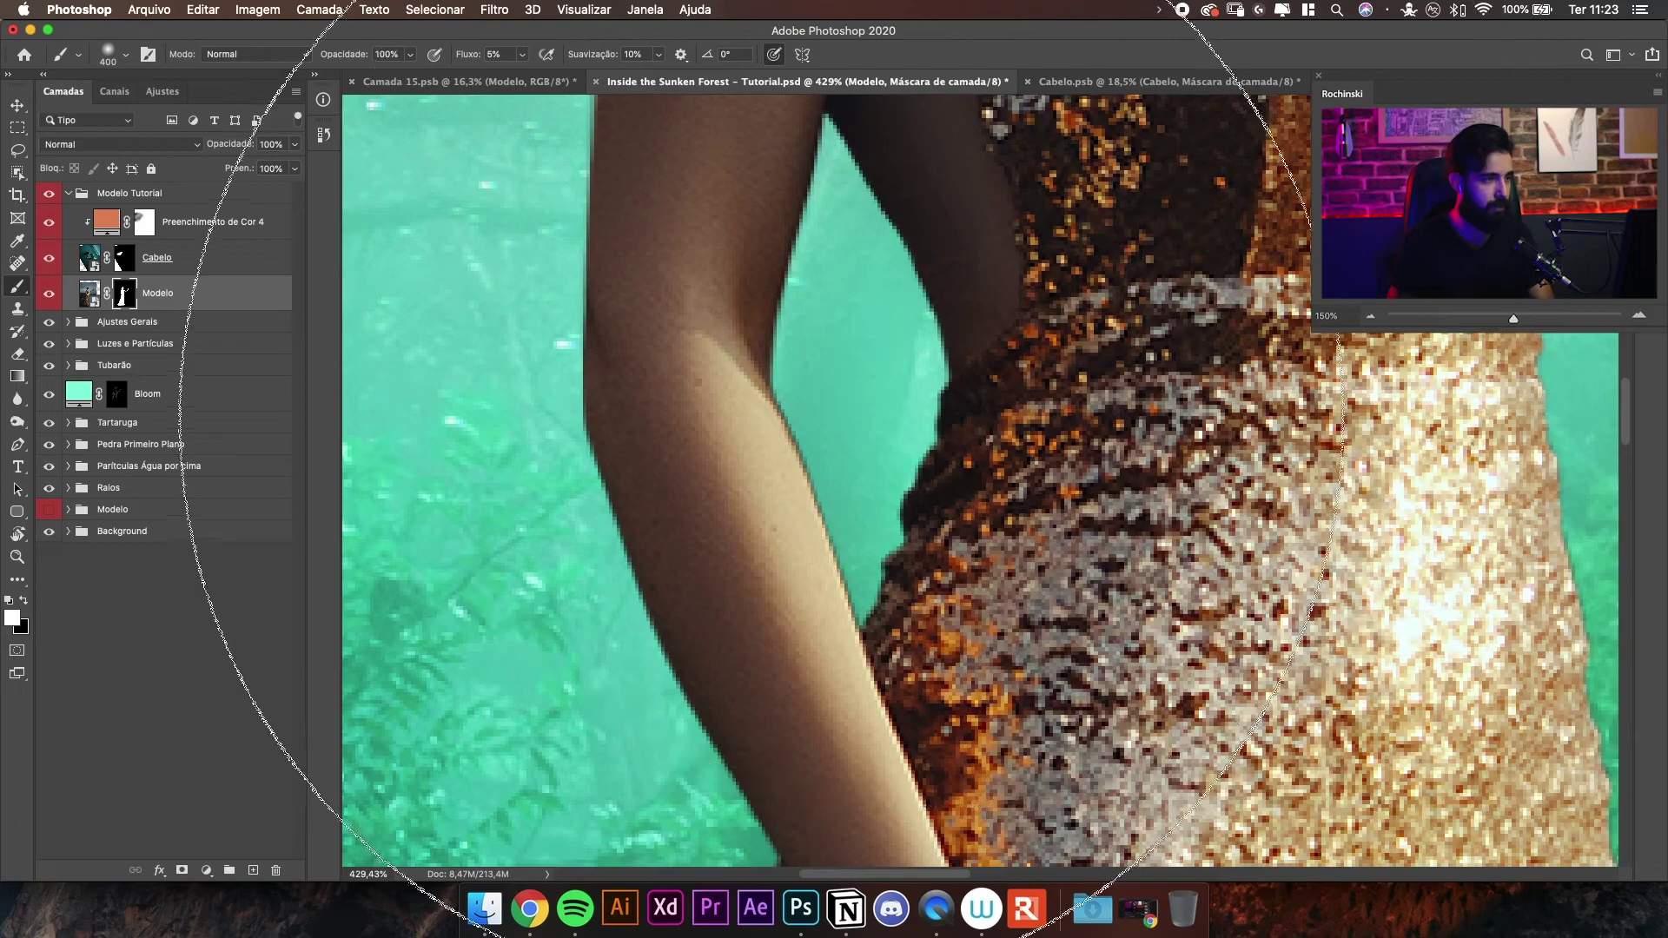
pyautogui.press('z')
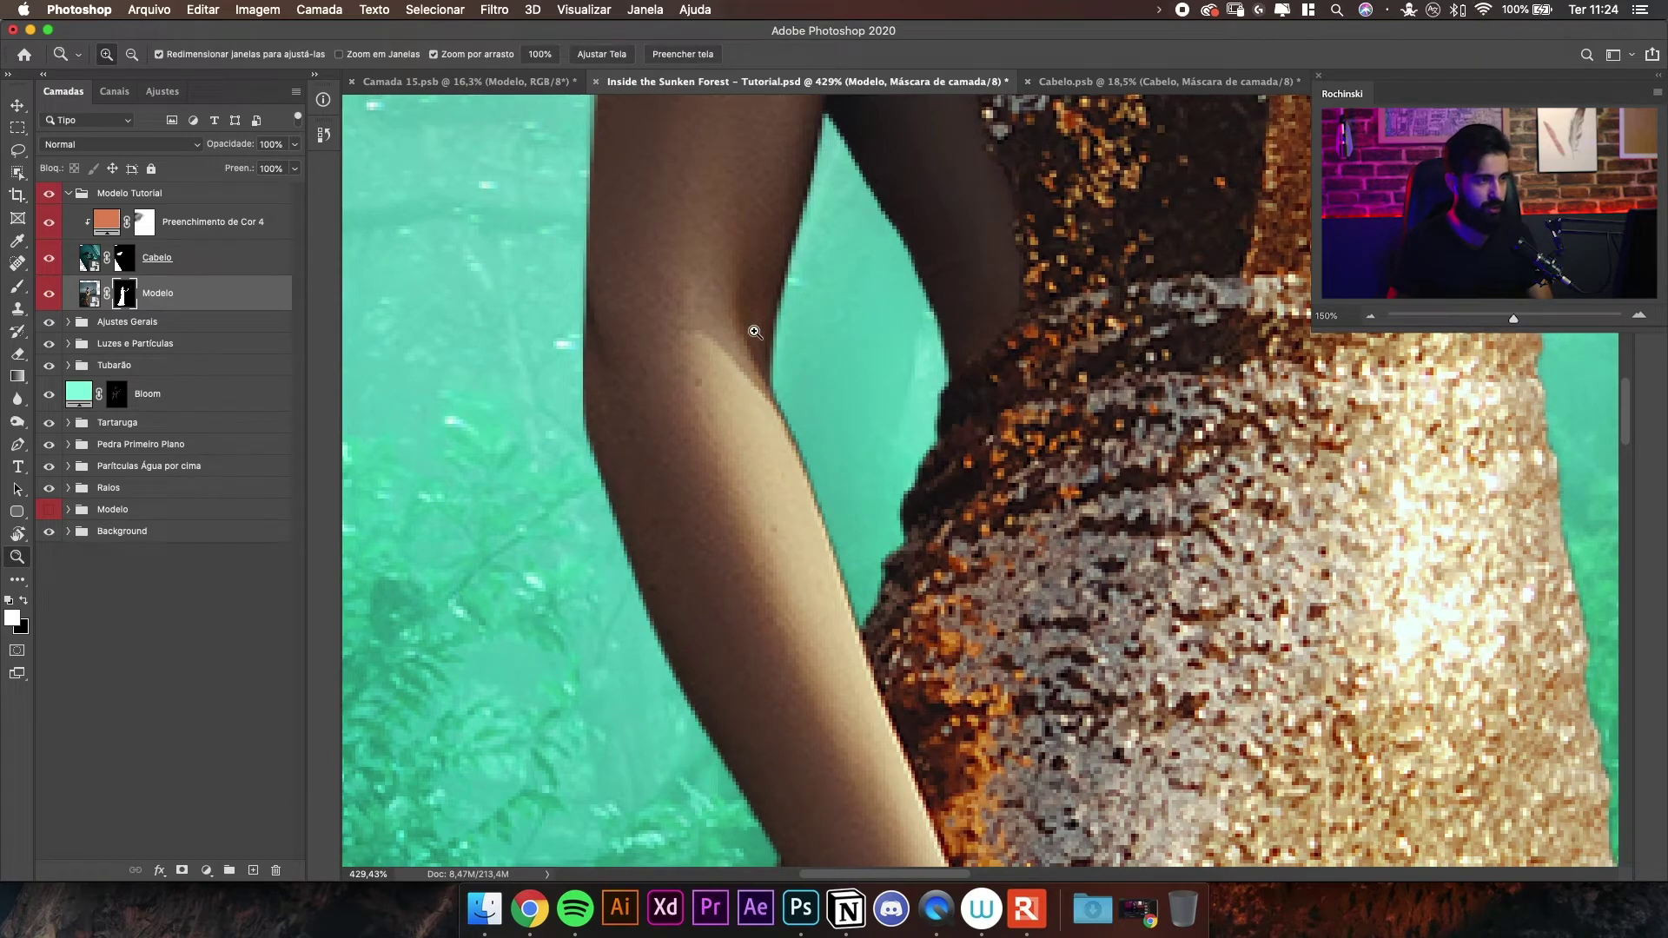
pyautogui.click(17, 399)
pyautogui.click(96, 417)
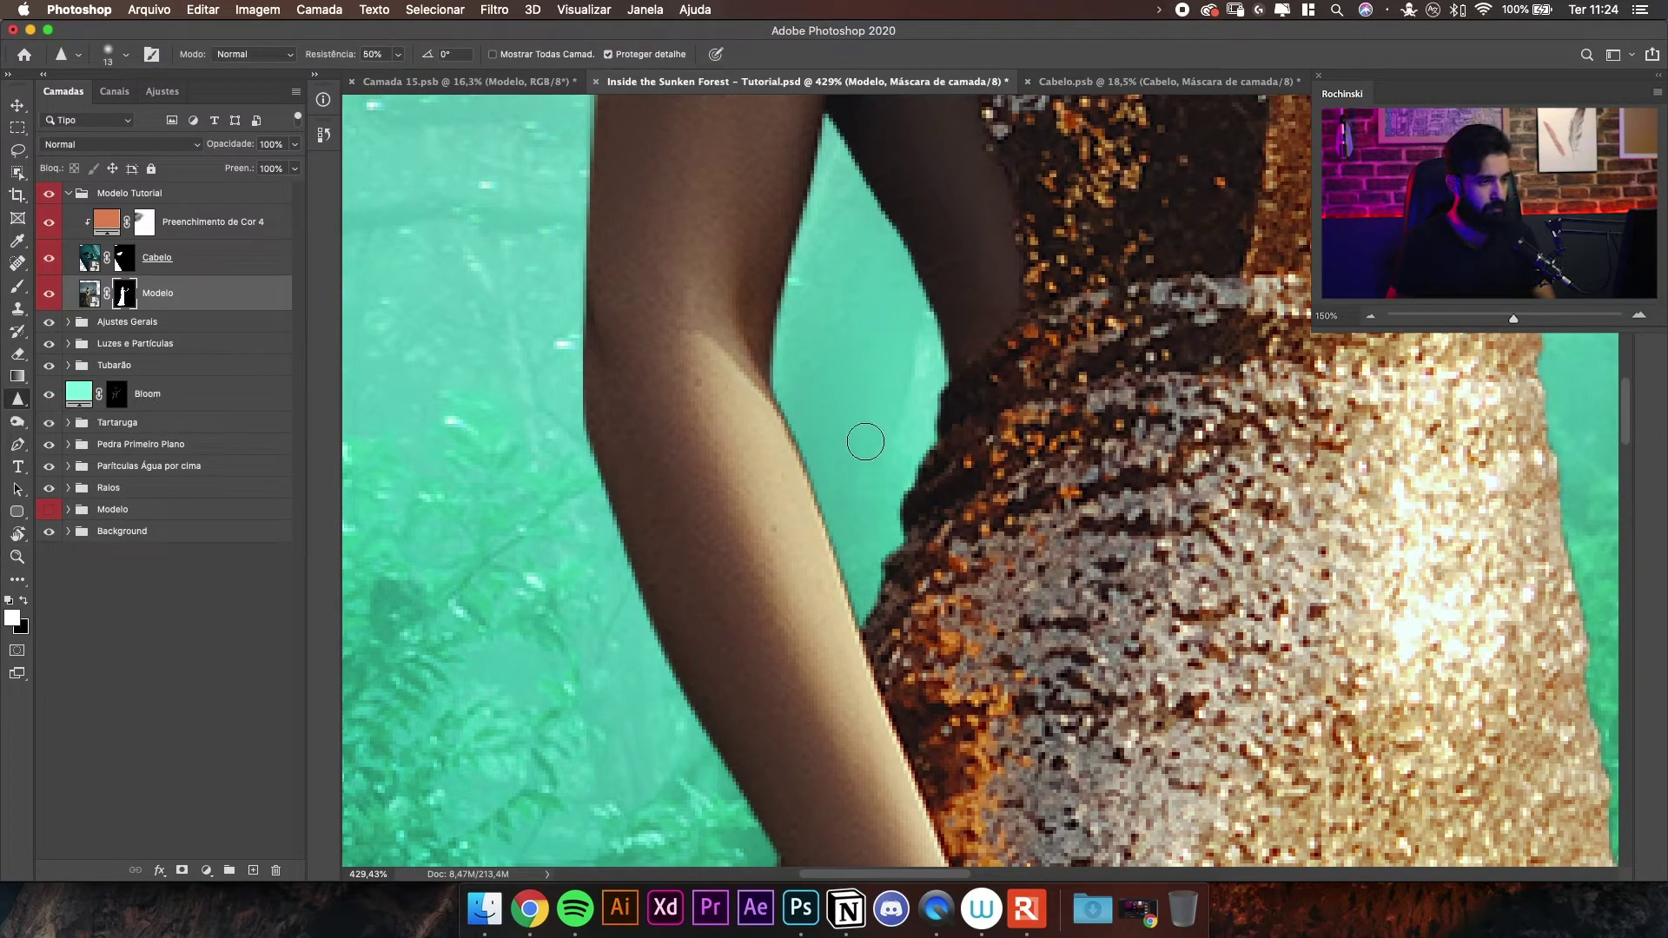
pyautogui.press(']')
pyautogui.press(']')
pyautogui.press(']')
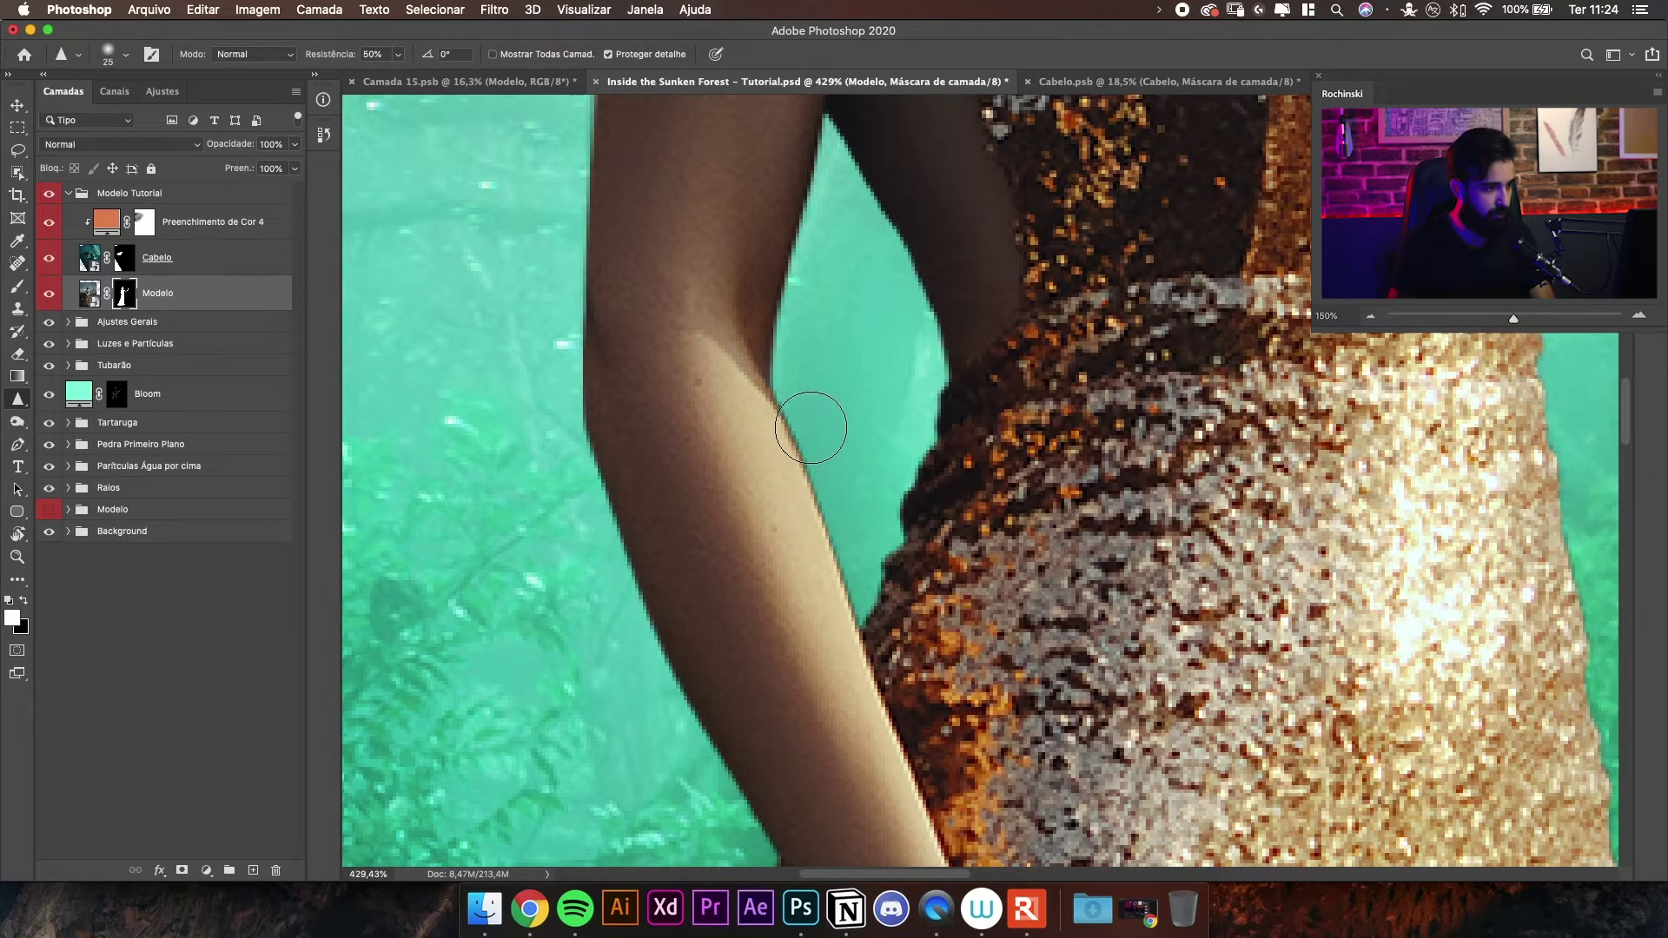
# - Trace the inner forearm's edge with the Pen tool, close the path over the gap beside the dress and convert it to a selection
pyautogui.press('v')
pyautogui.scroll(2, 847, 419)
pyautogui.moveTo(847, 417); pyautogui.dragTo(831, 388)
pyautogui.press('p')
pyautogui.moveTo(752, 525); pyautogui.dragTo(782, 519)
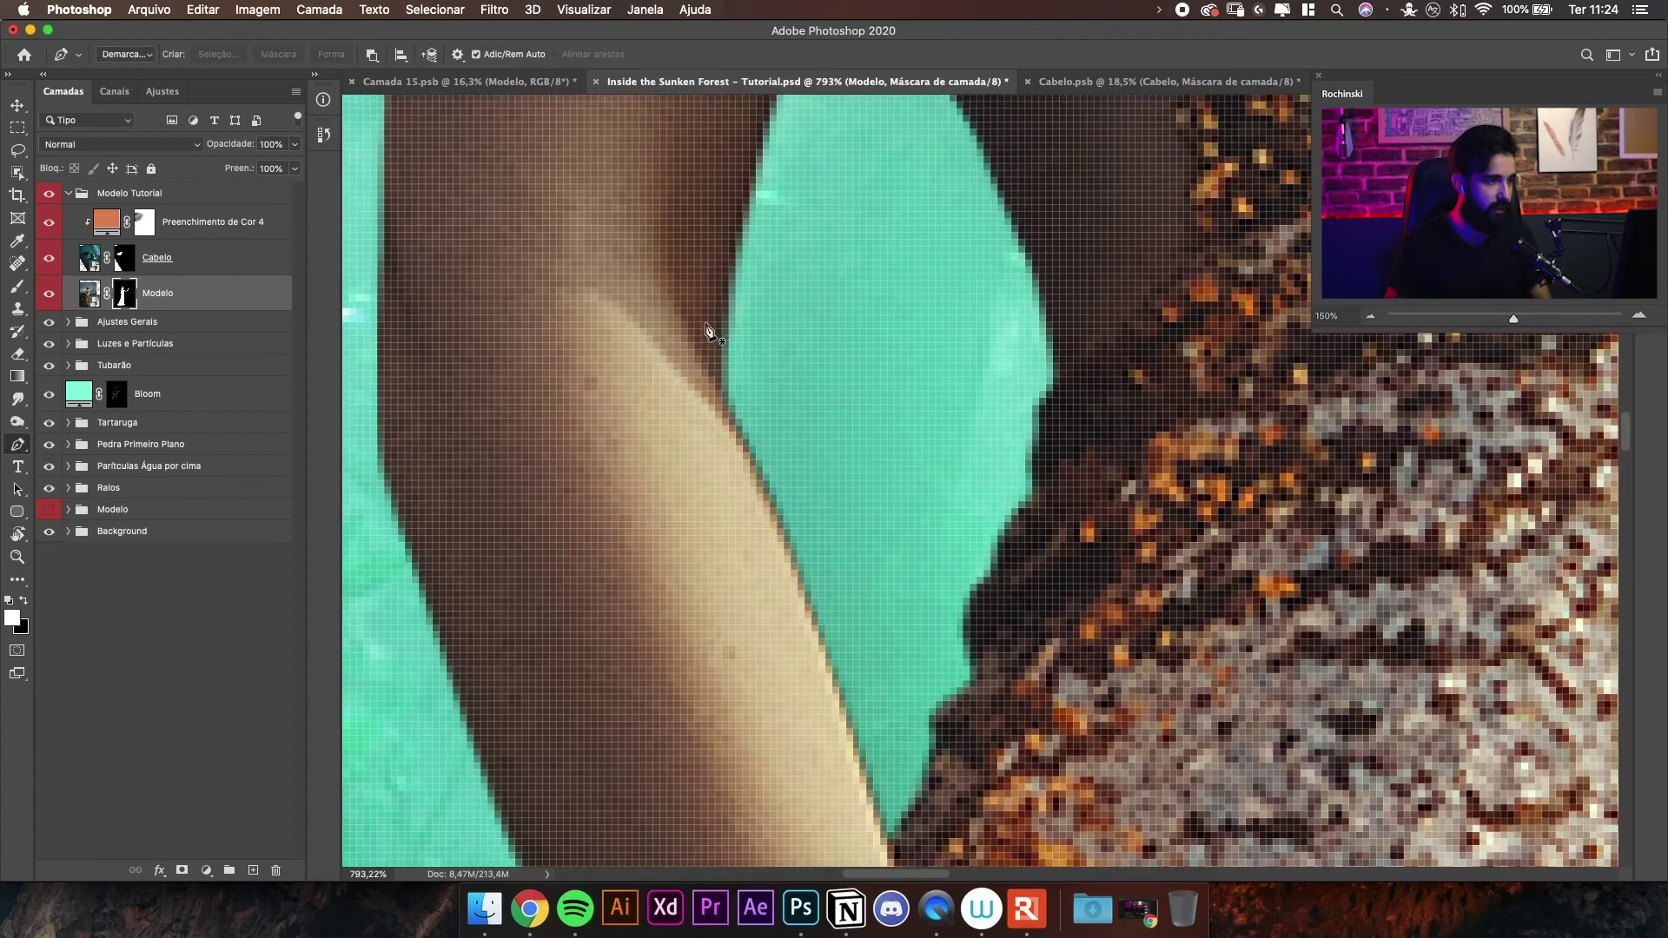
pyautogui.click(728, 350)
pyautogui.moveTo(739, 451); pyautogui.dragTo(741, 456)
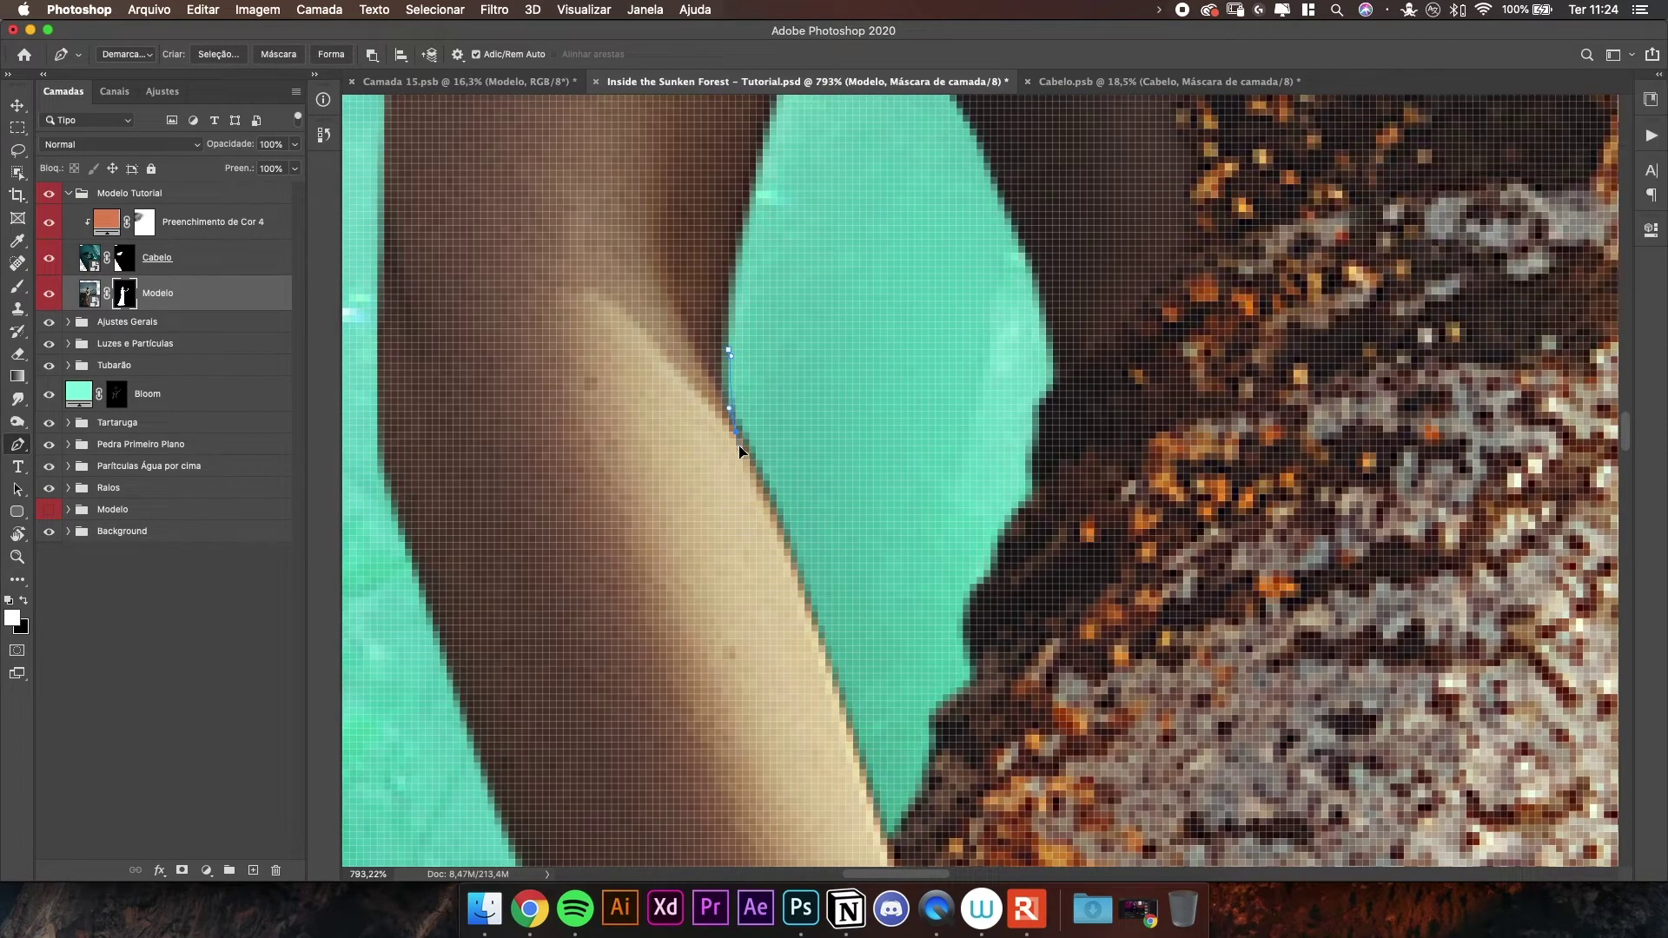
pyautogui.moveTo(800, 604); pyautogui.dragTo(830, 700)
pyautogui.scroll(-5, 831, 625)
pyautogui.click(822, 611)
pyautogui.click(828, 597)
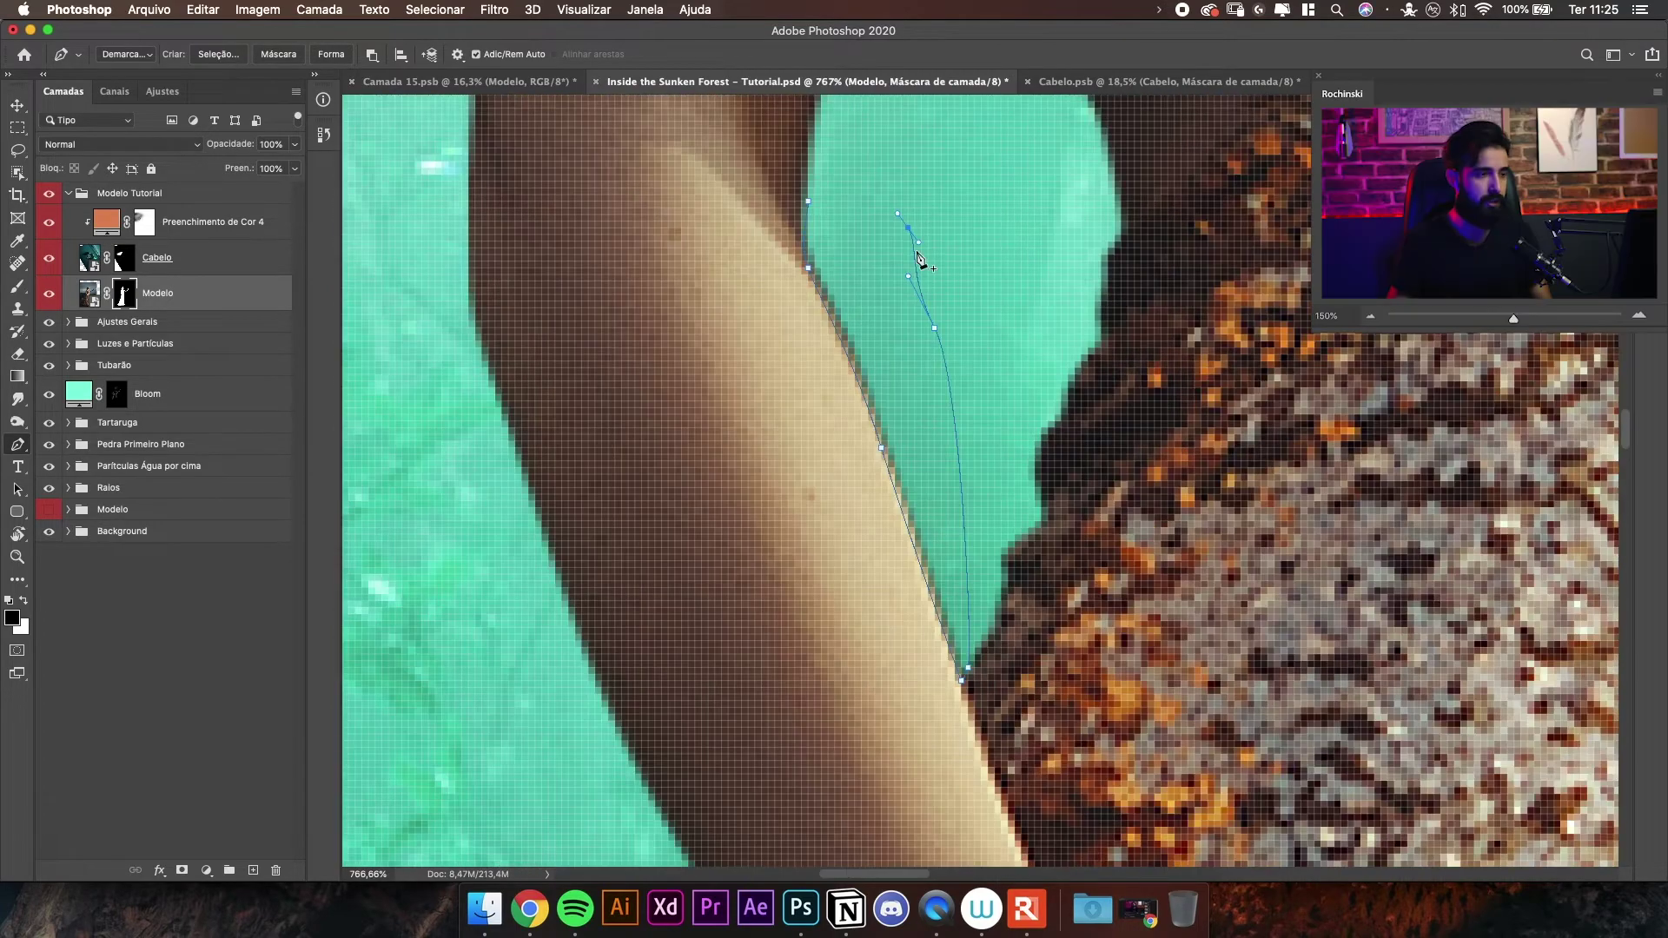
pyautogui.scroll(3, 917, 252)
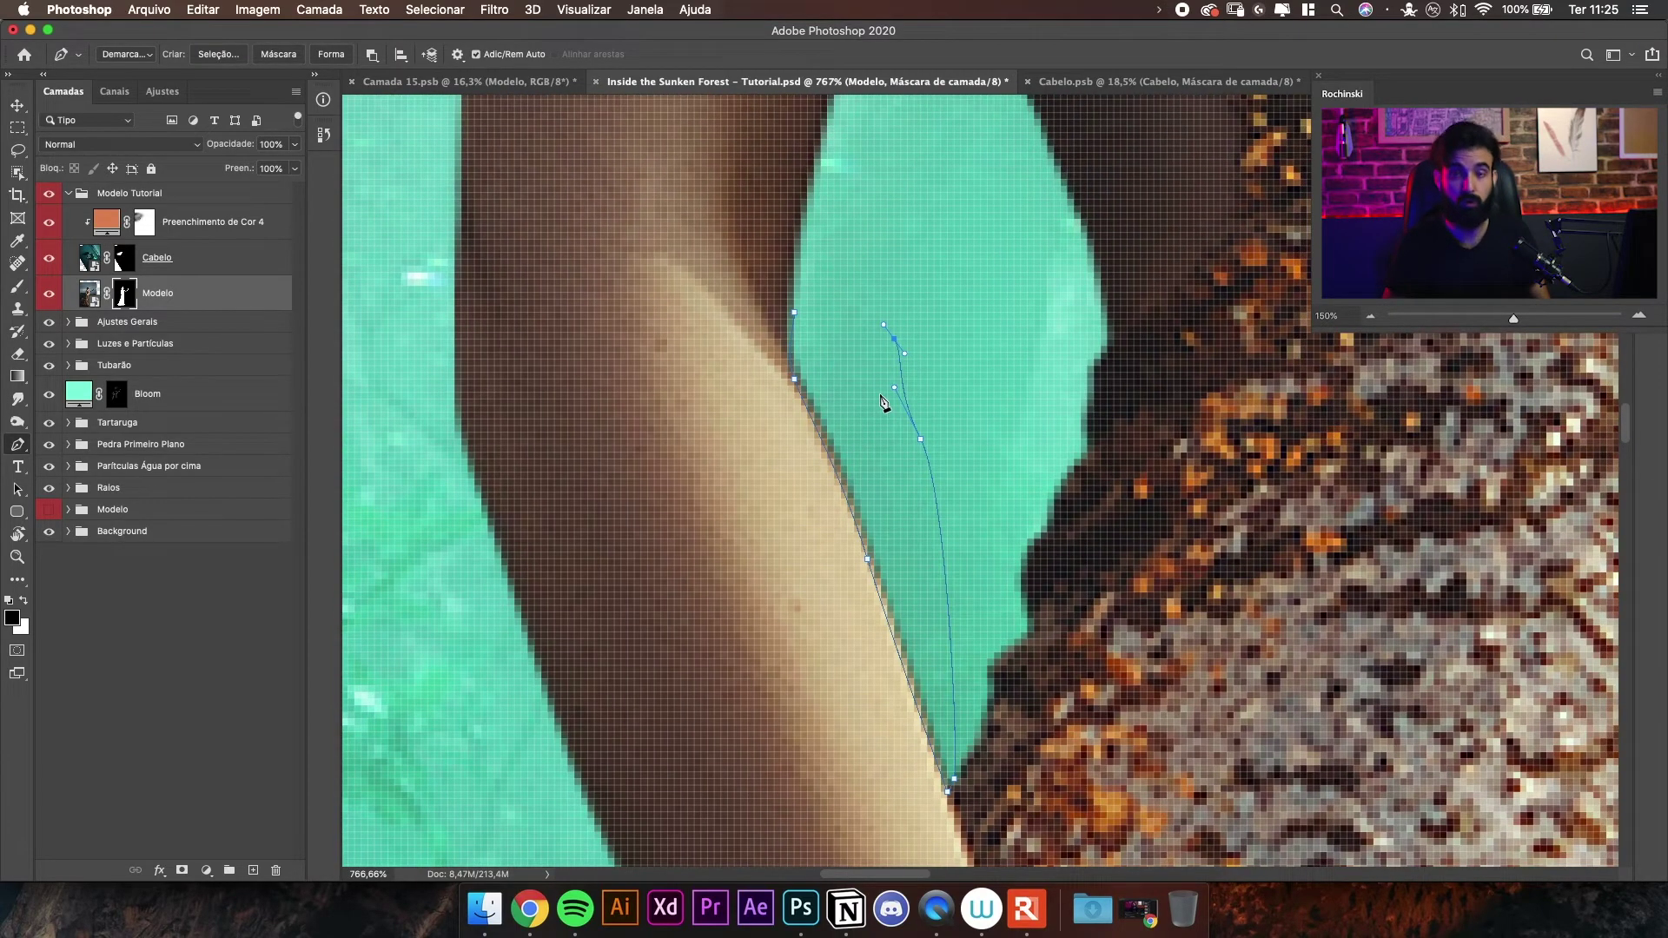
pyautogui.press('super+Return')
# - Fill the selection beside the forearm with black on the Modelo layer's mask to hide the fringe, and deselect
pyautogui.scroll(-3, 847, 453)
pyautogui.scroll(3, 850, 450)
pyautogui.press('z')
pyautogui.moveTo(885, 382); pyautogui.dragTo(858, 434)
pyautogui.press('p')
pyautogui.moveTo(740, 404); pyautogui.dragTo(856, 258)
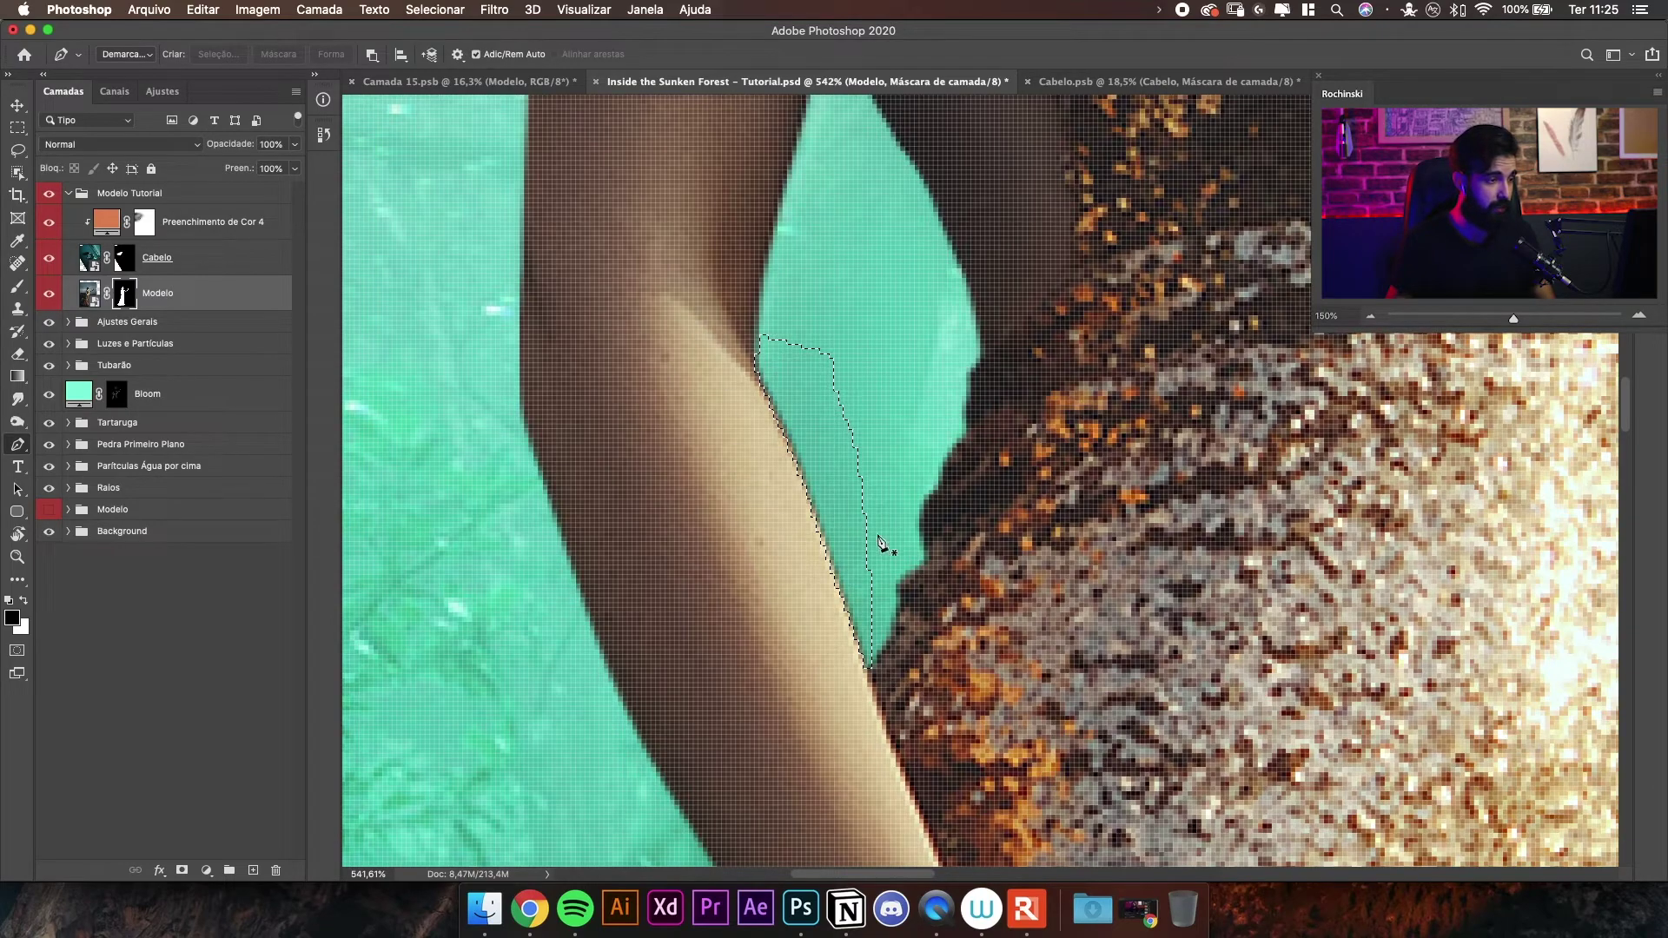
pyautogui.scroll(-2, 856, 484)
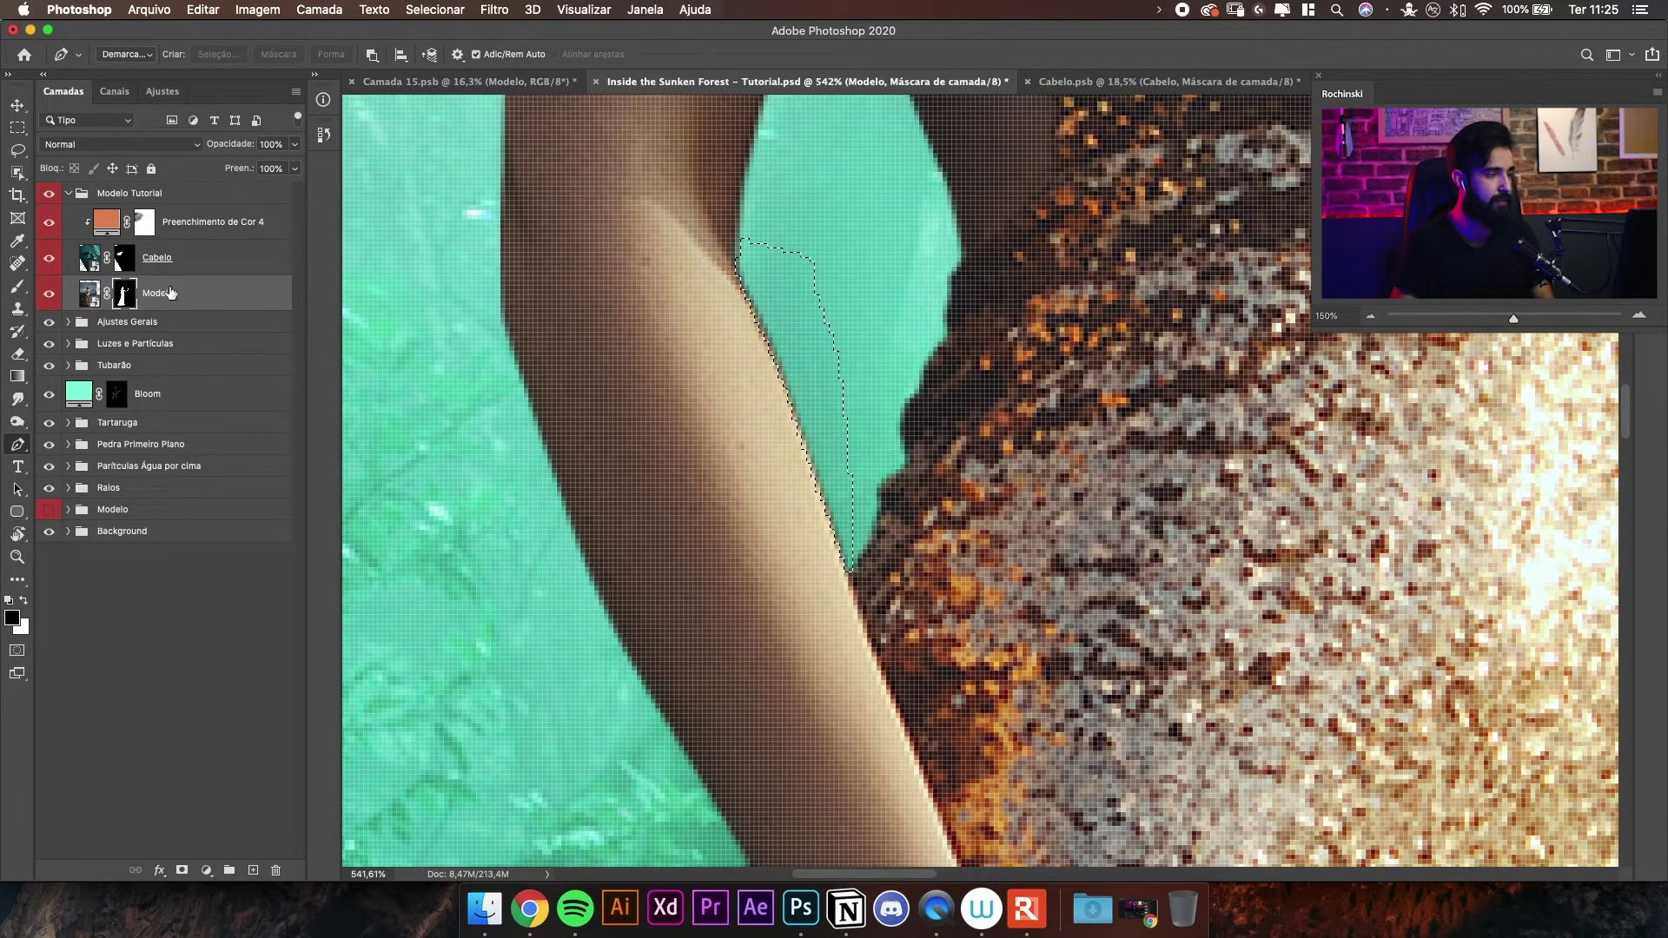
pyautogui.scroll(2, 810, 257)
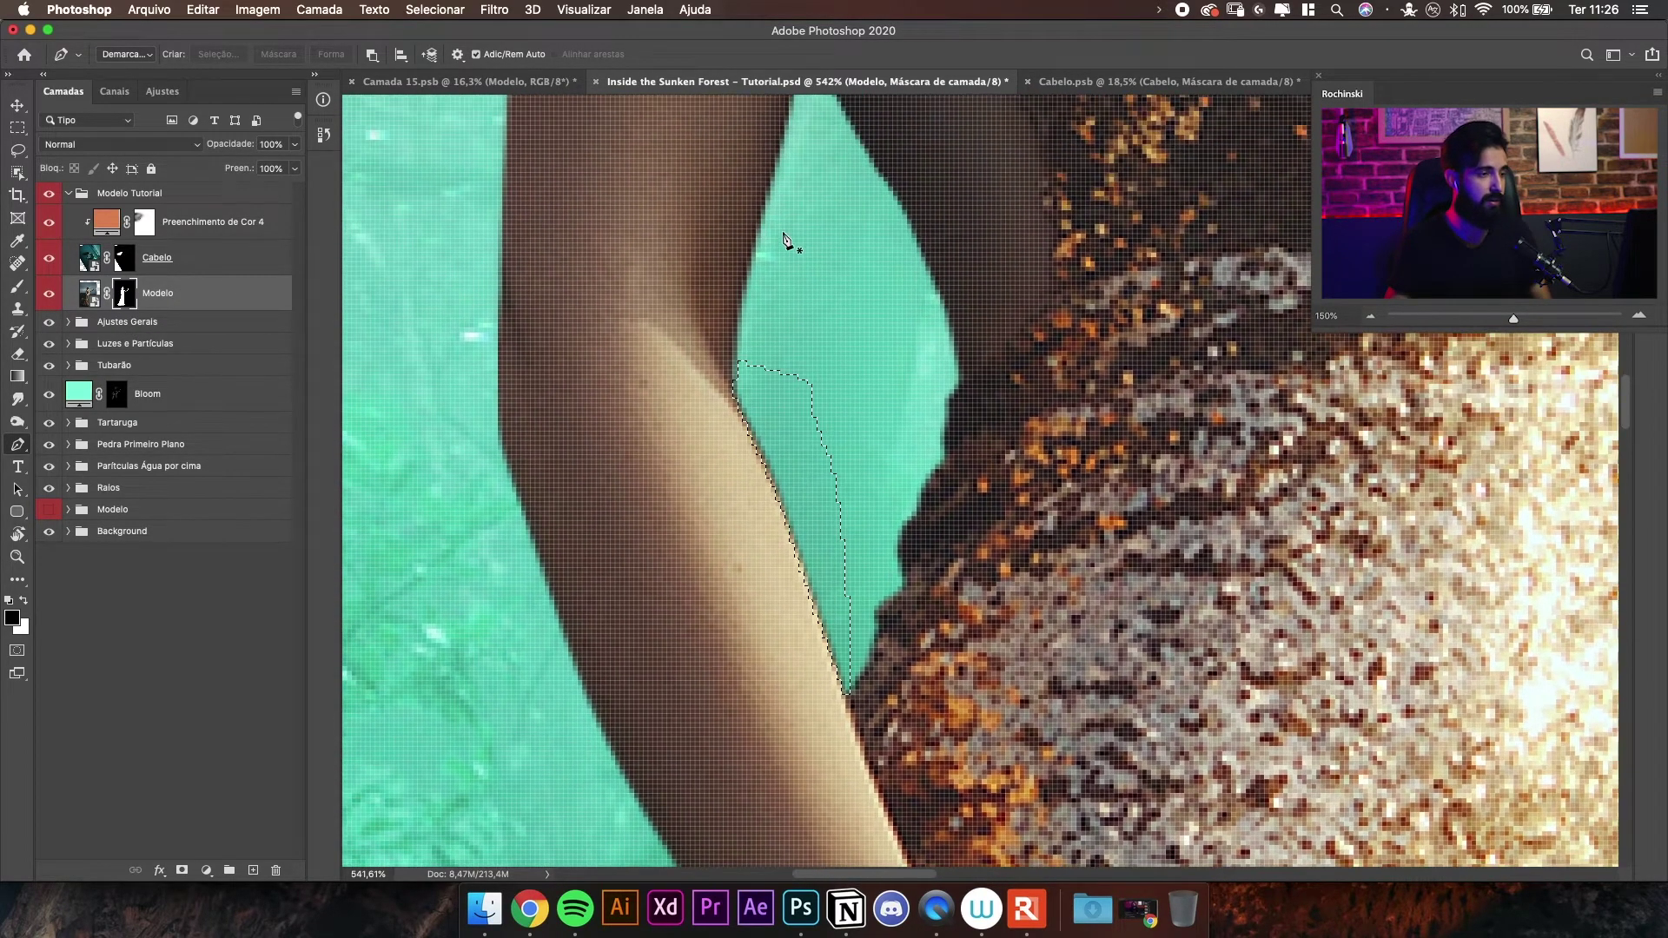
pyautogui.moveTo(800, 485); pyautogui.dragTo(784, 400)
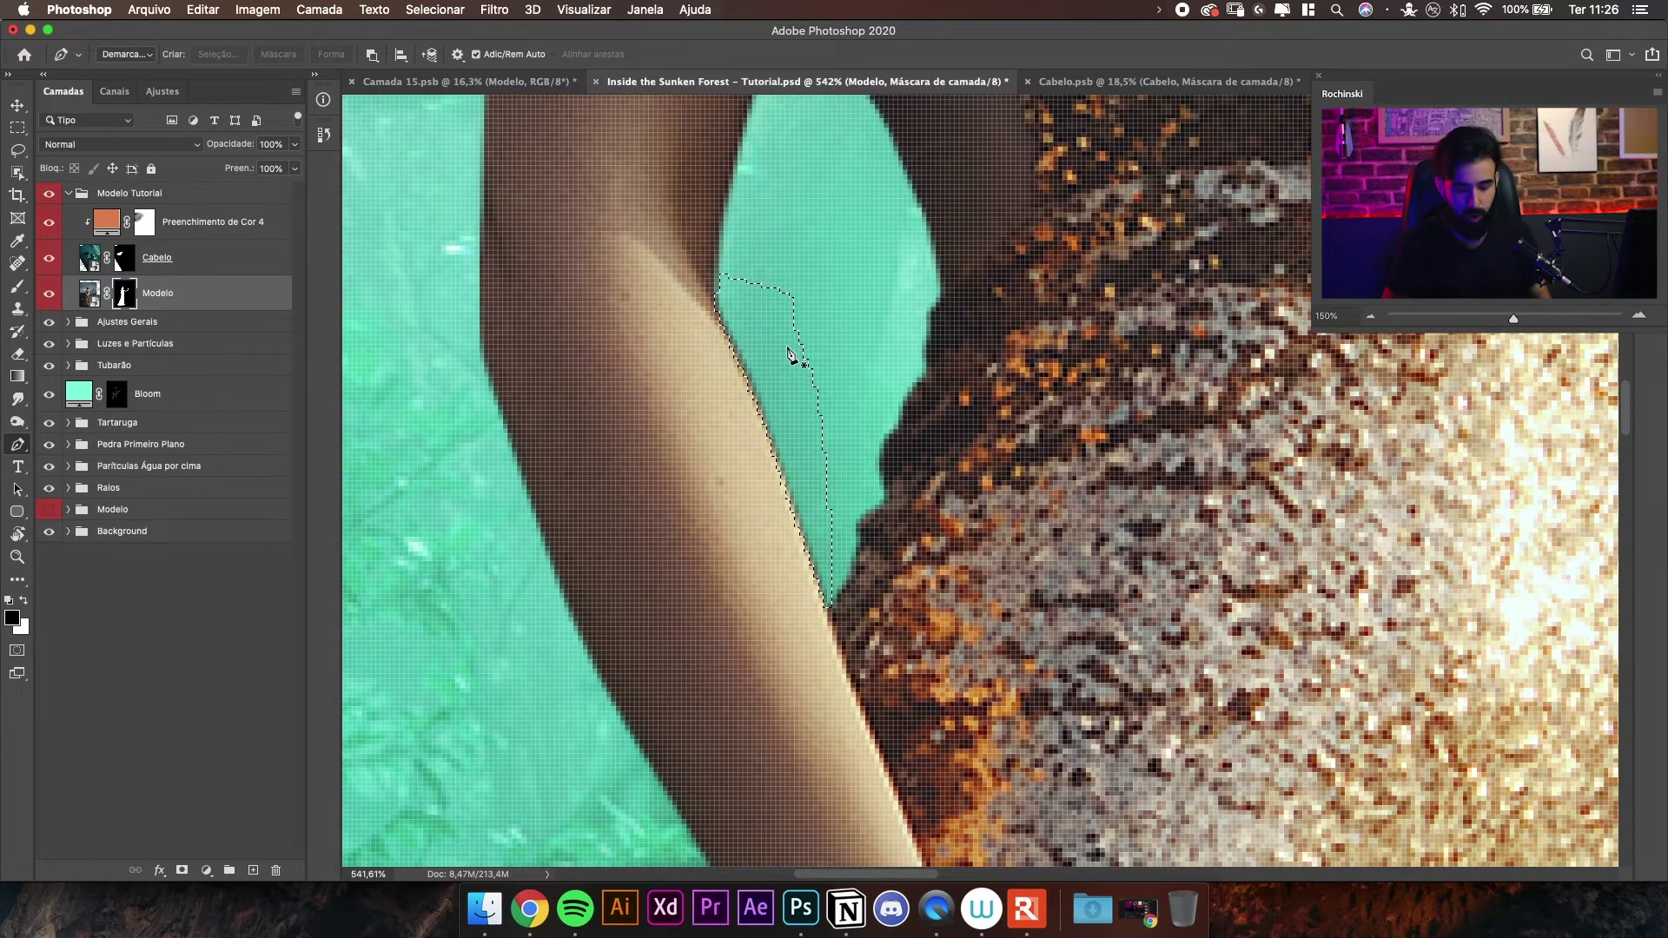
pyautogui.hotkey('alt', 'BackSpace')
pyautogui.press('super+d')
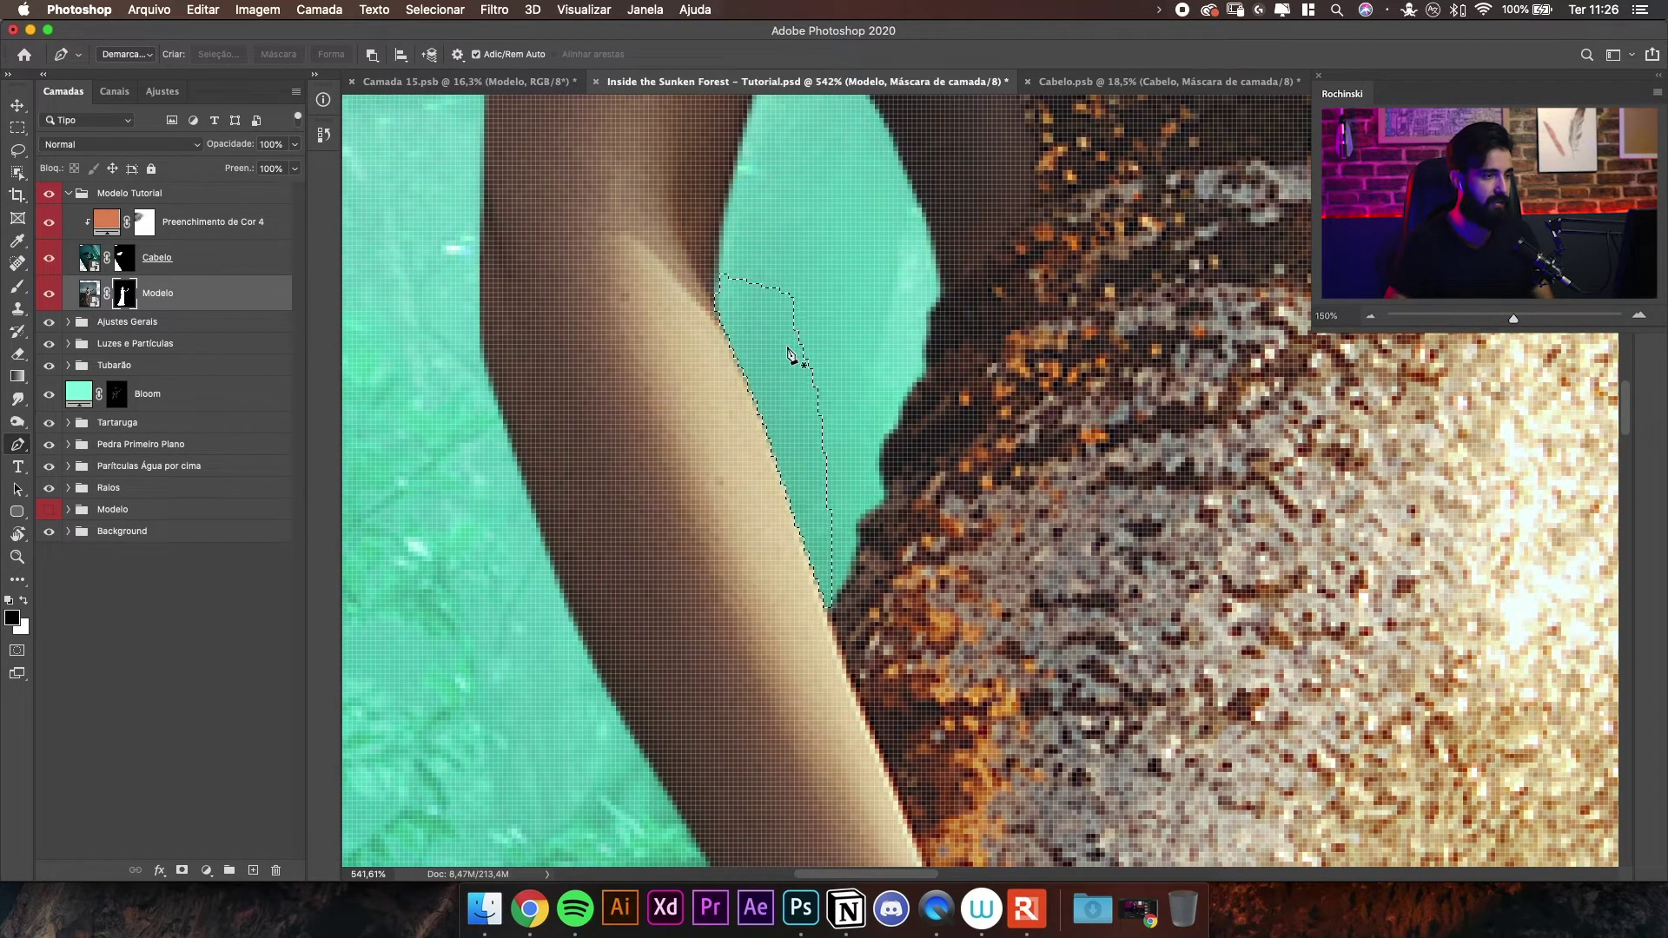
# - Set up a 5 px brush with 100% flow for retouching the inner forearm's edge on the Modelo layer's mask
pyautogui.press('z')
pyautogui.moveTo(856, 340); pyautogui.dragTo(834, 303)
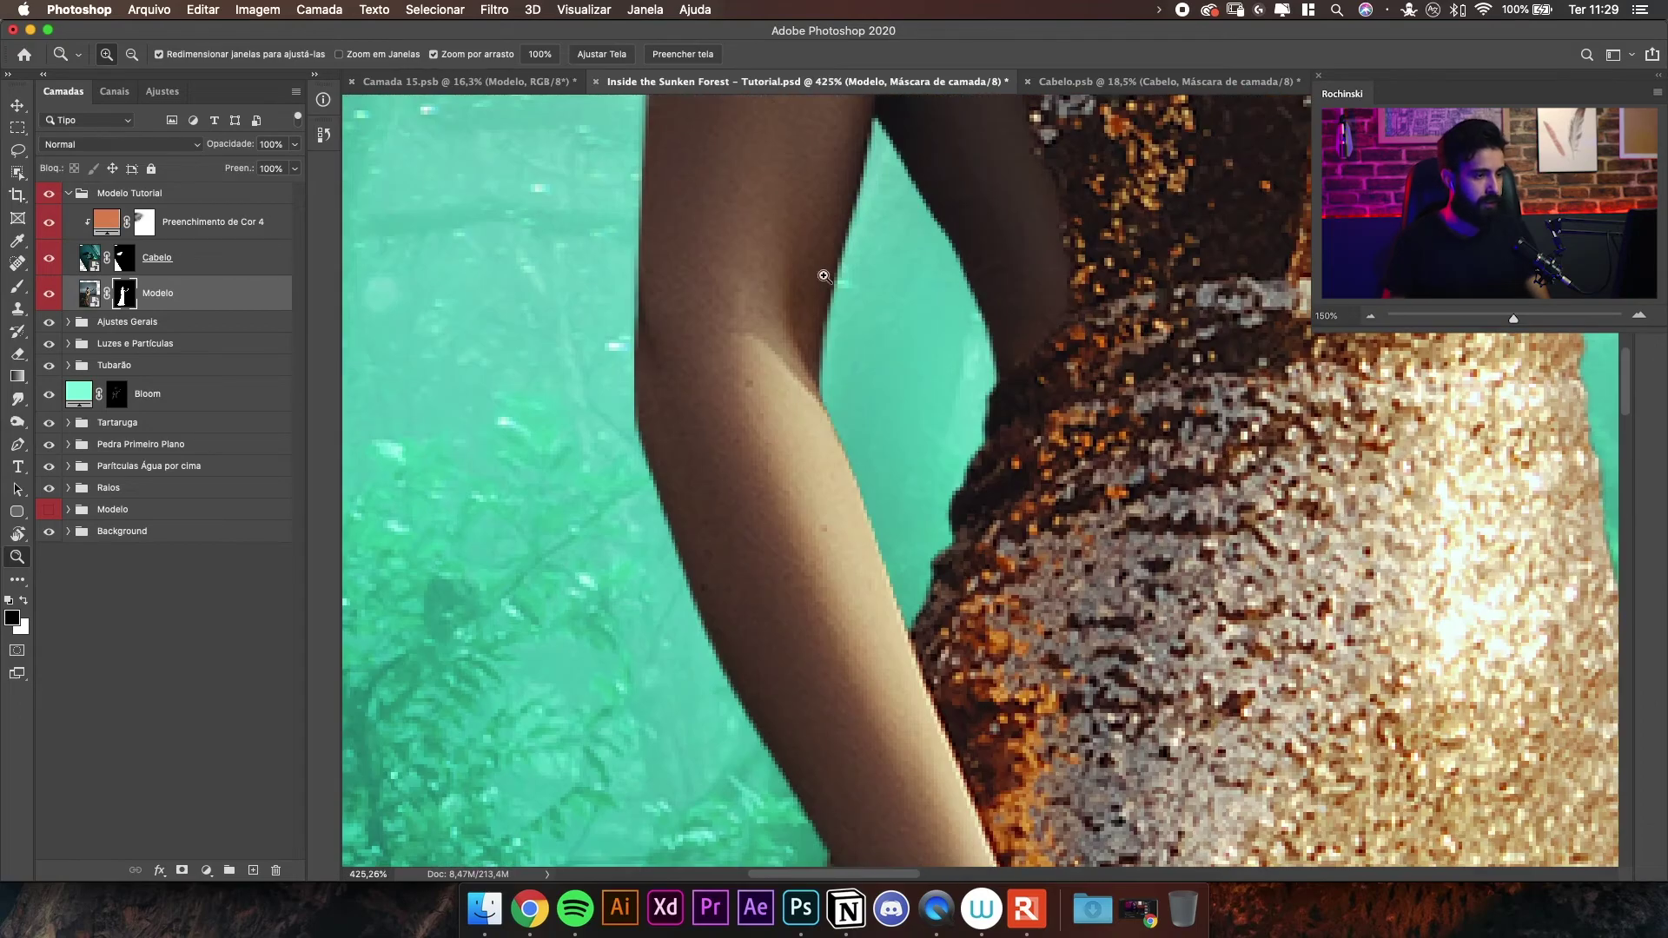
pyautogui.moveTo(864, 426); pyautogui.dragTo(883, 283)
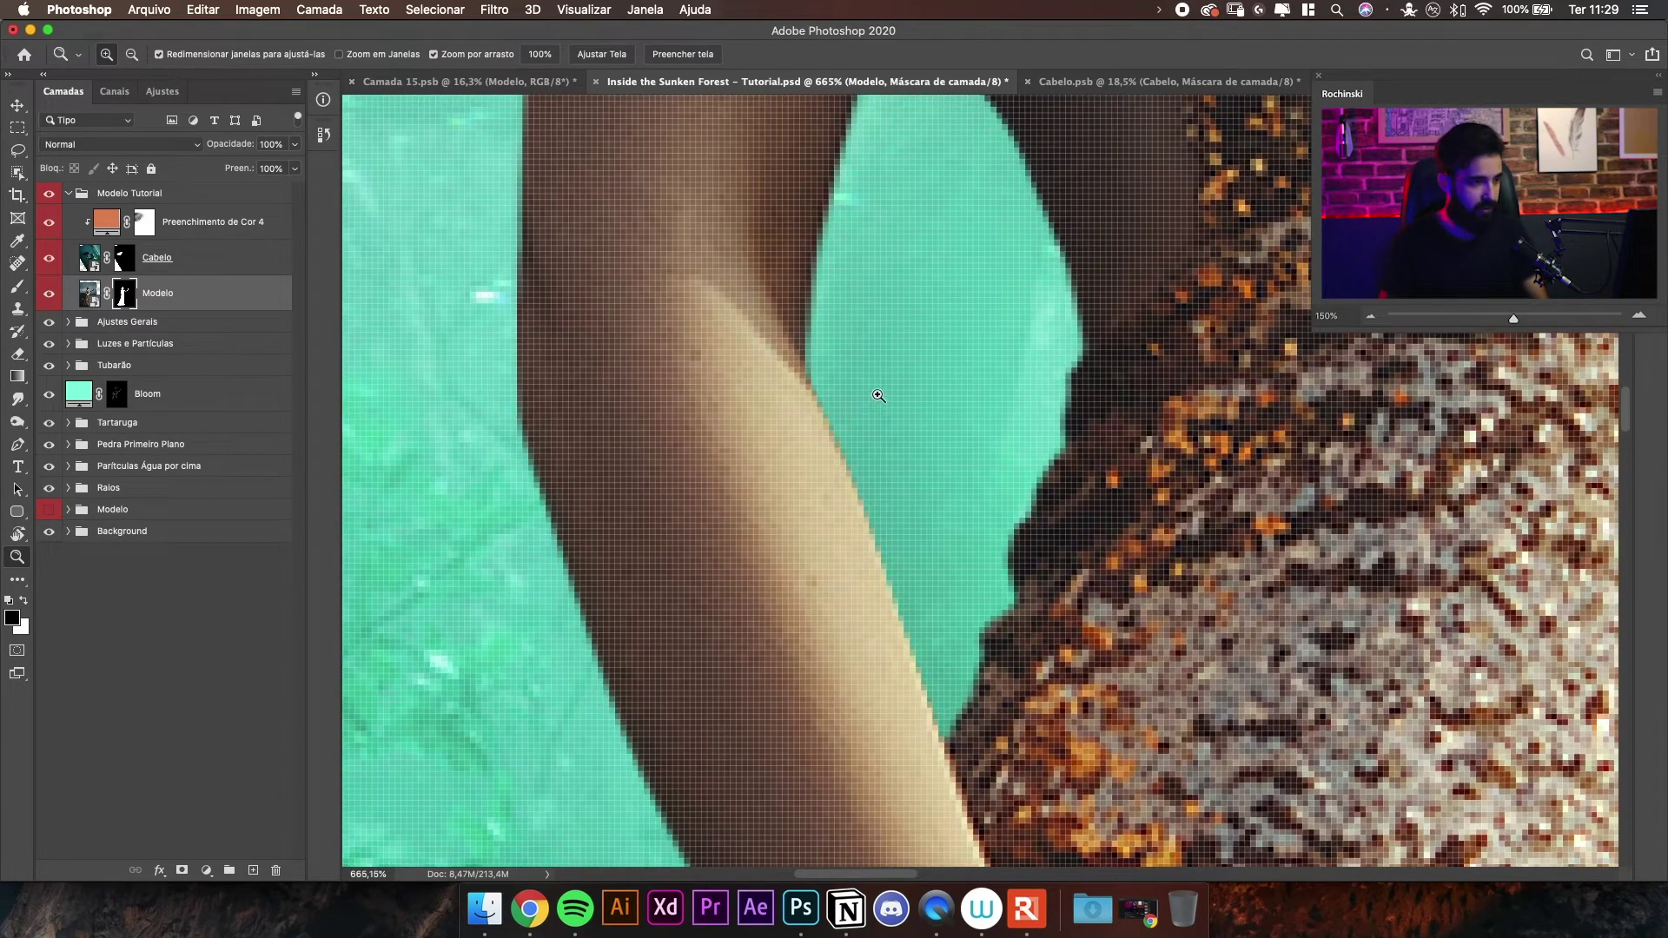
pyautogui.moveTo(942, 443); pyautogui.dragTo(950, 383)
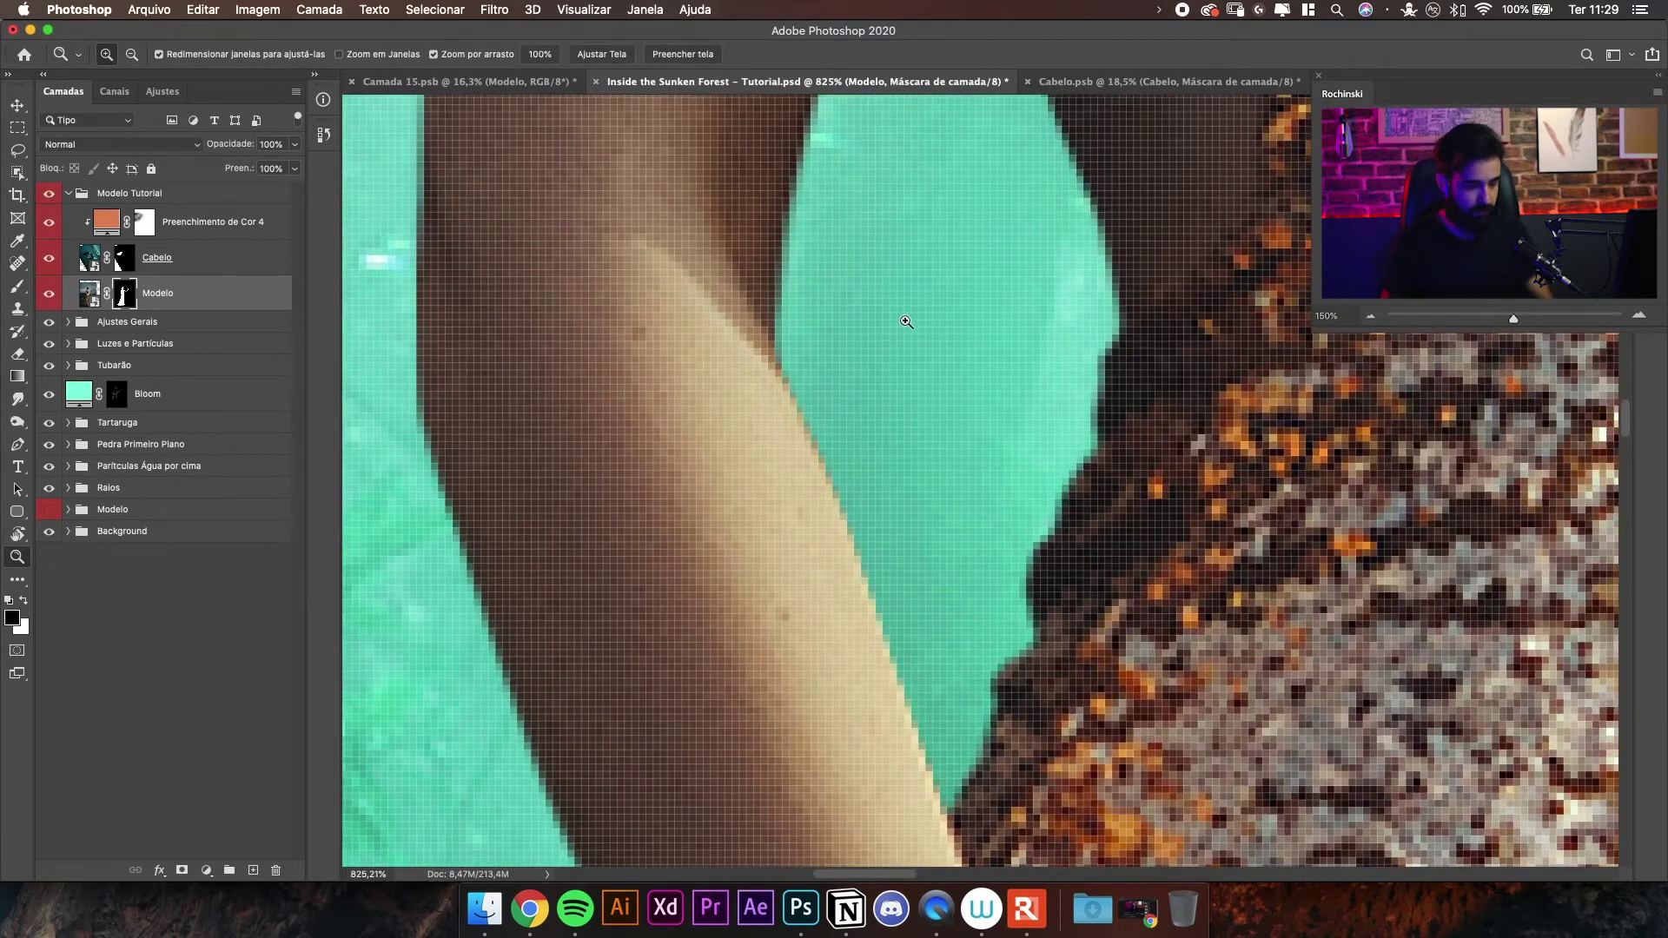
pyautogui.press('b')
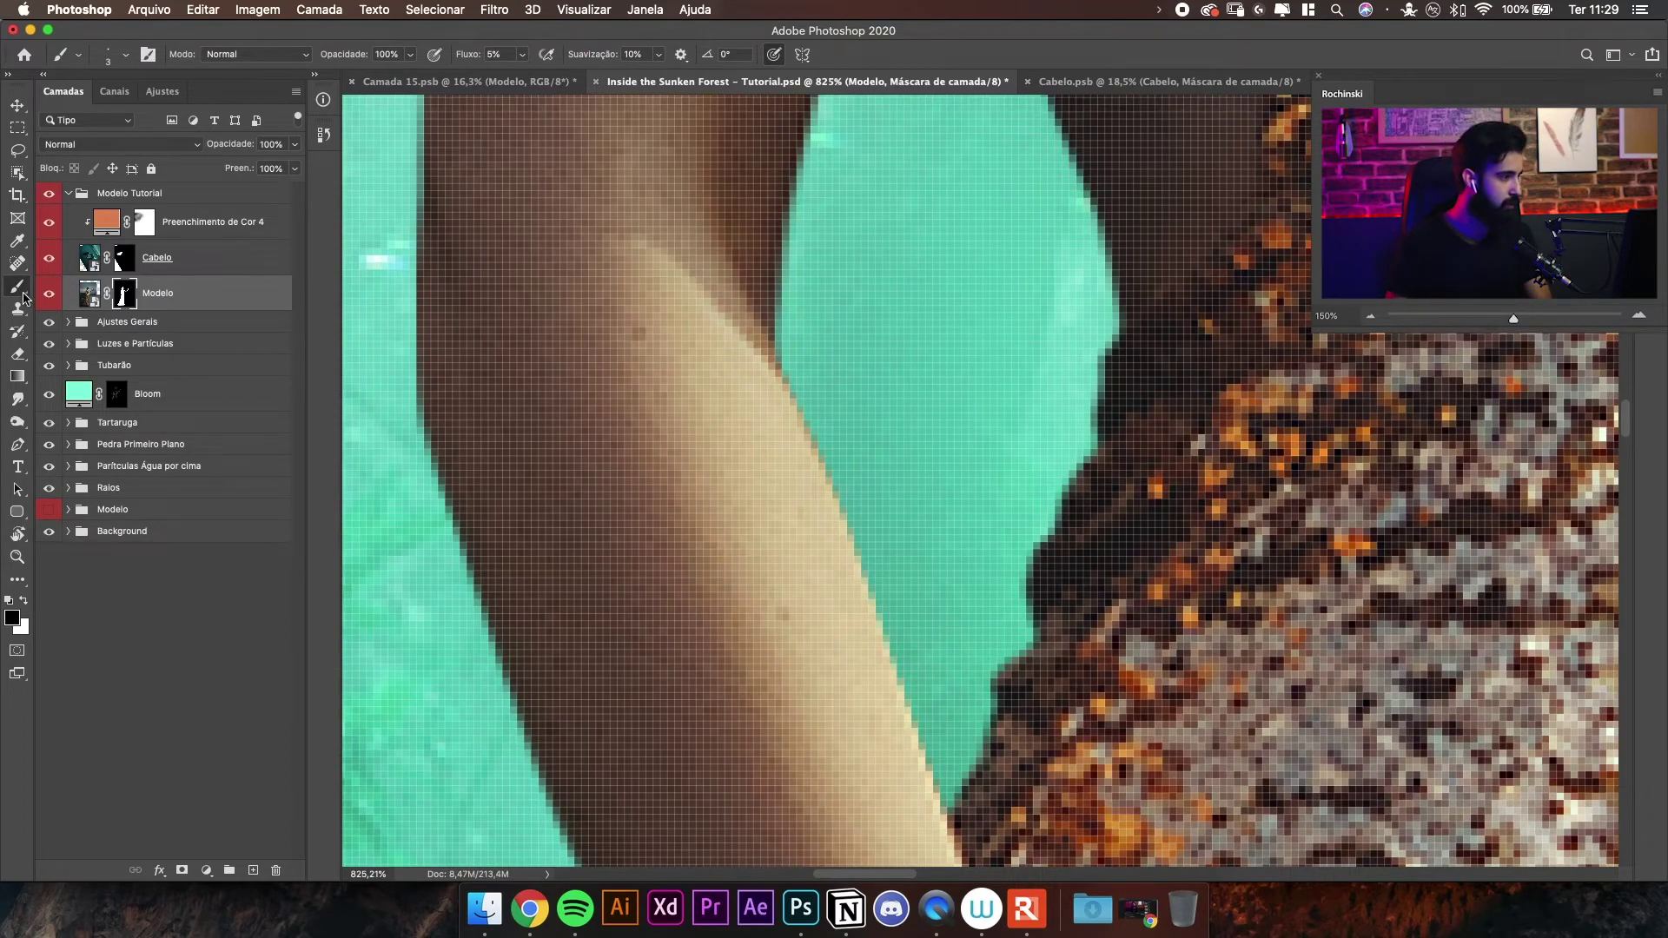
pyautogui.click(522, 54)
pyautogui.moveTo(519, 75); pyautogui.dragTo(597, 74)
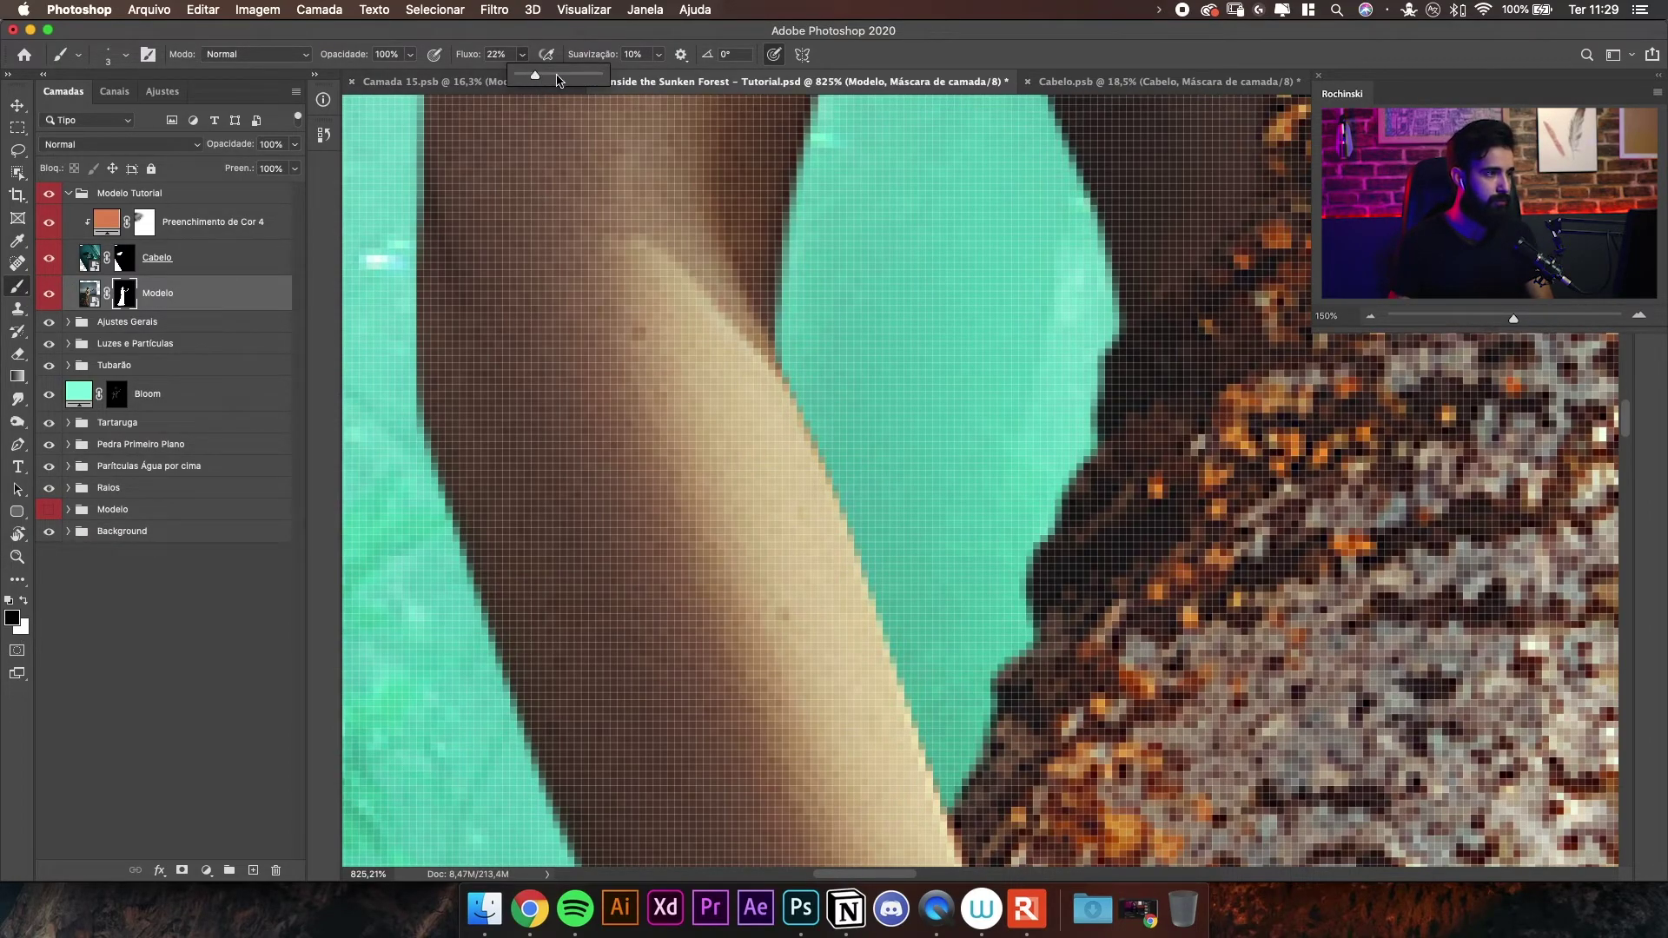
pyautogui.click(124, 55)
pyautogui.click(927, 268)
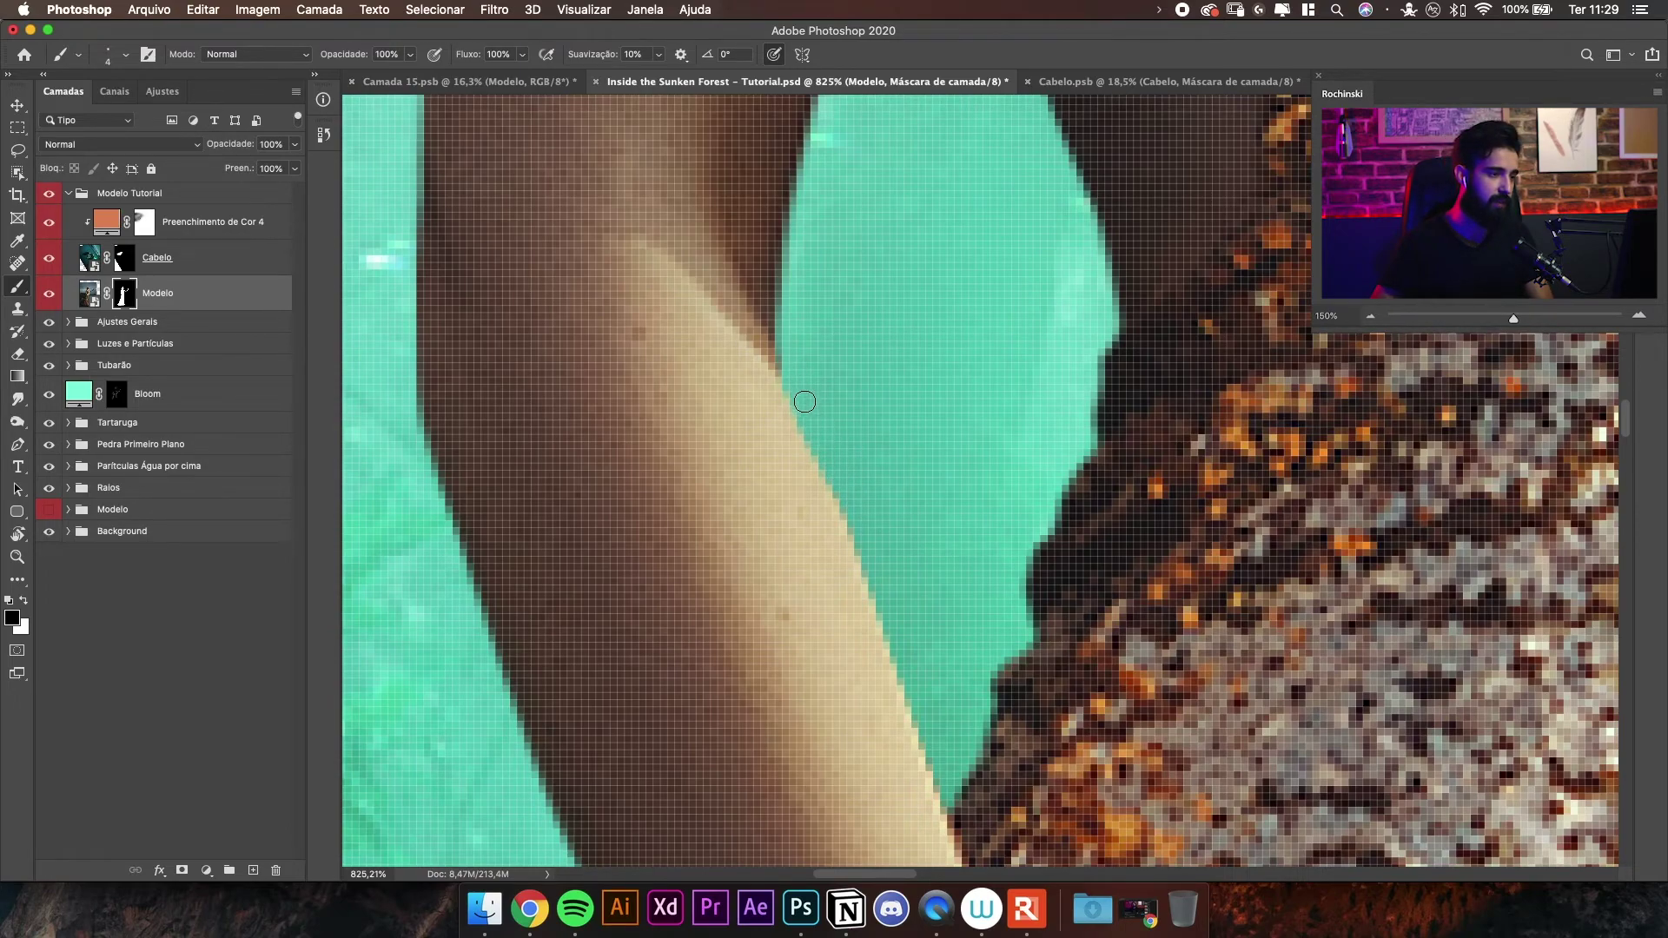
pyautogui.press(']')
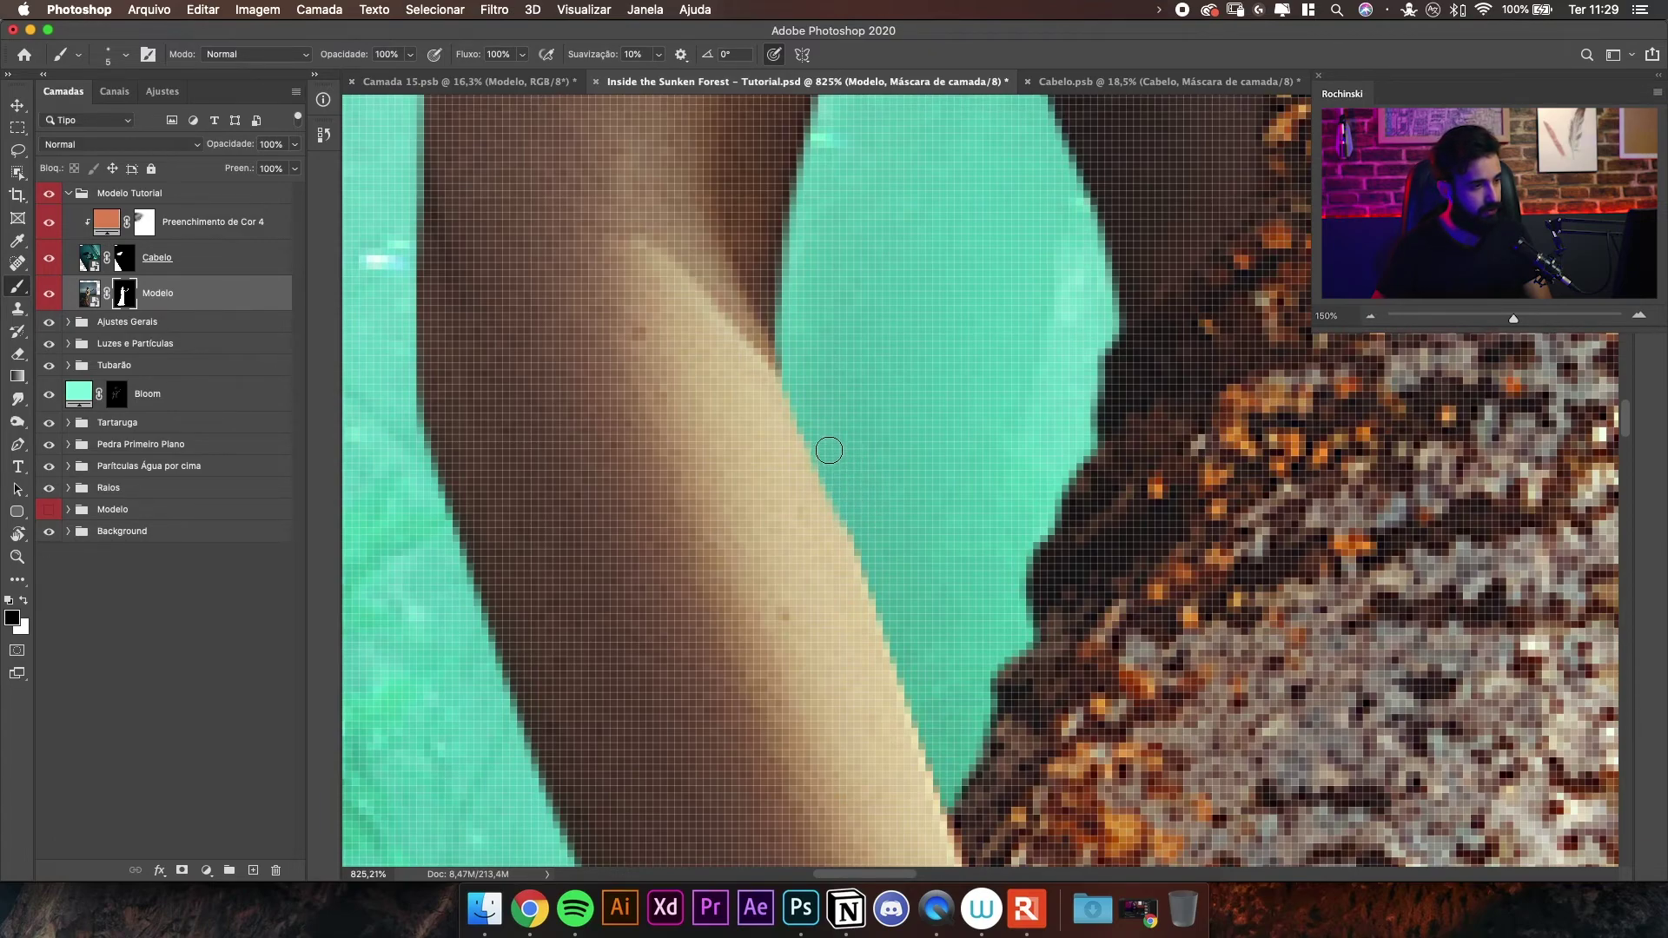